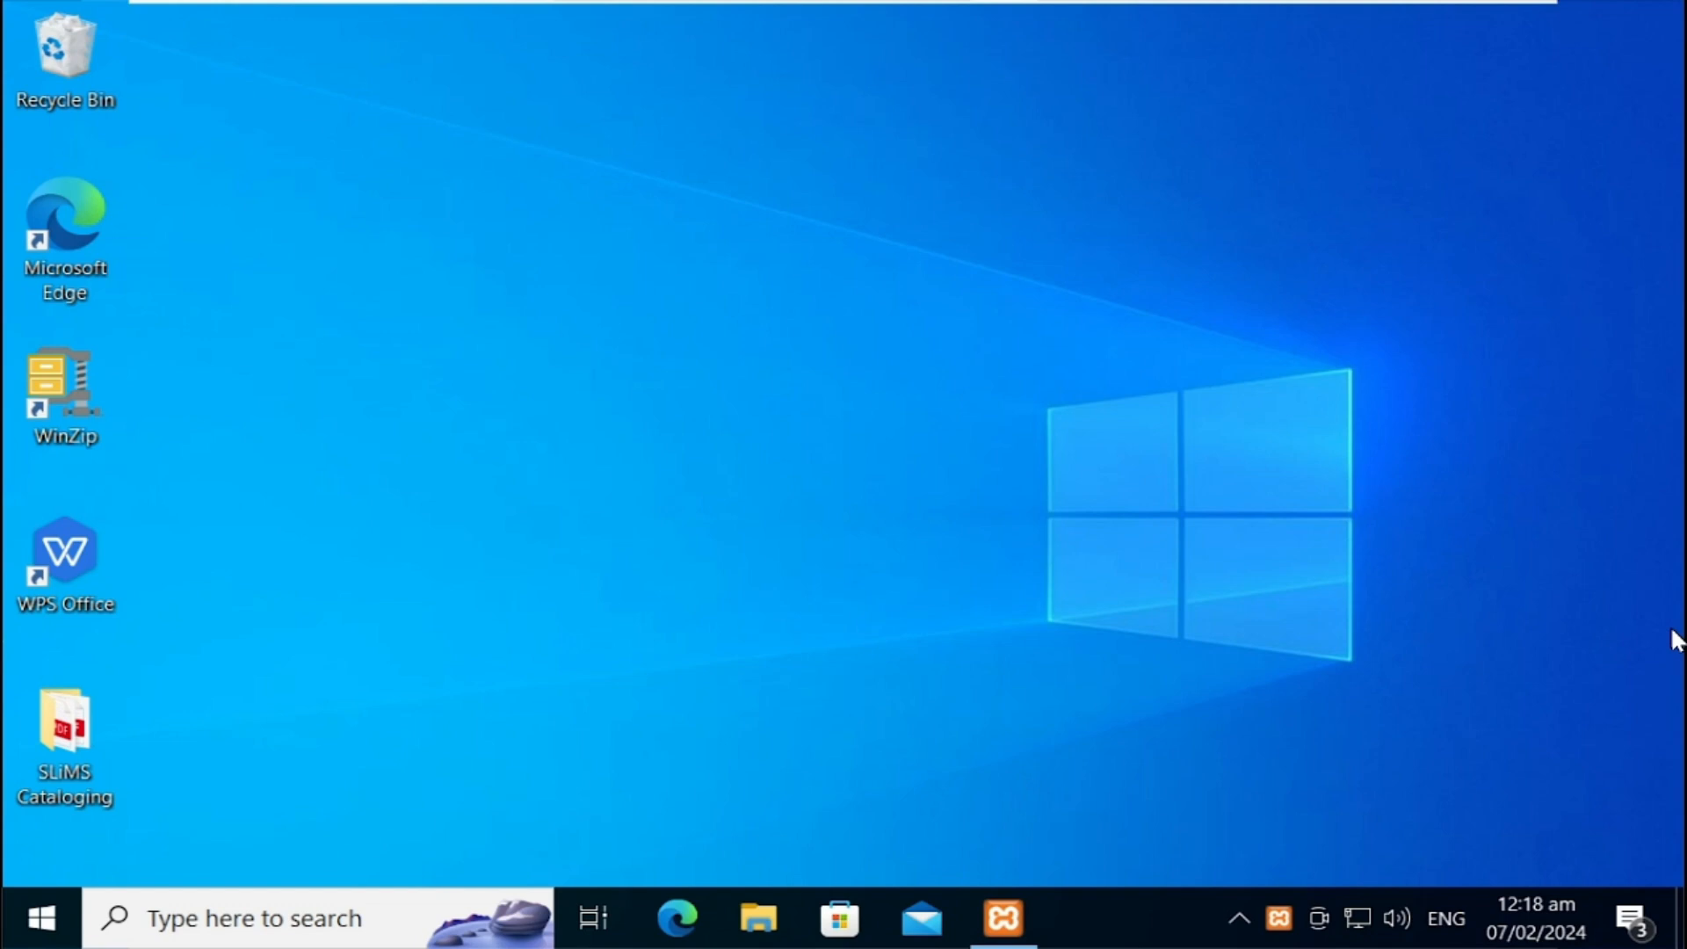
# Step: Check the XAMPP servers, then load the local SLiMS site at 127.0.0.1/slims92 in Edge
pyautogui.click(1004, 918)
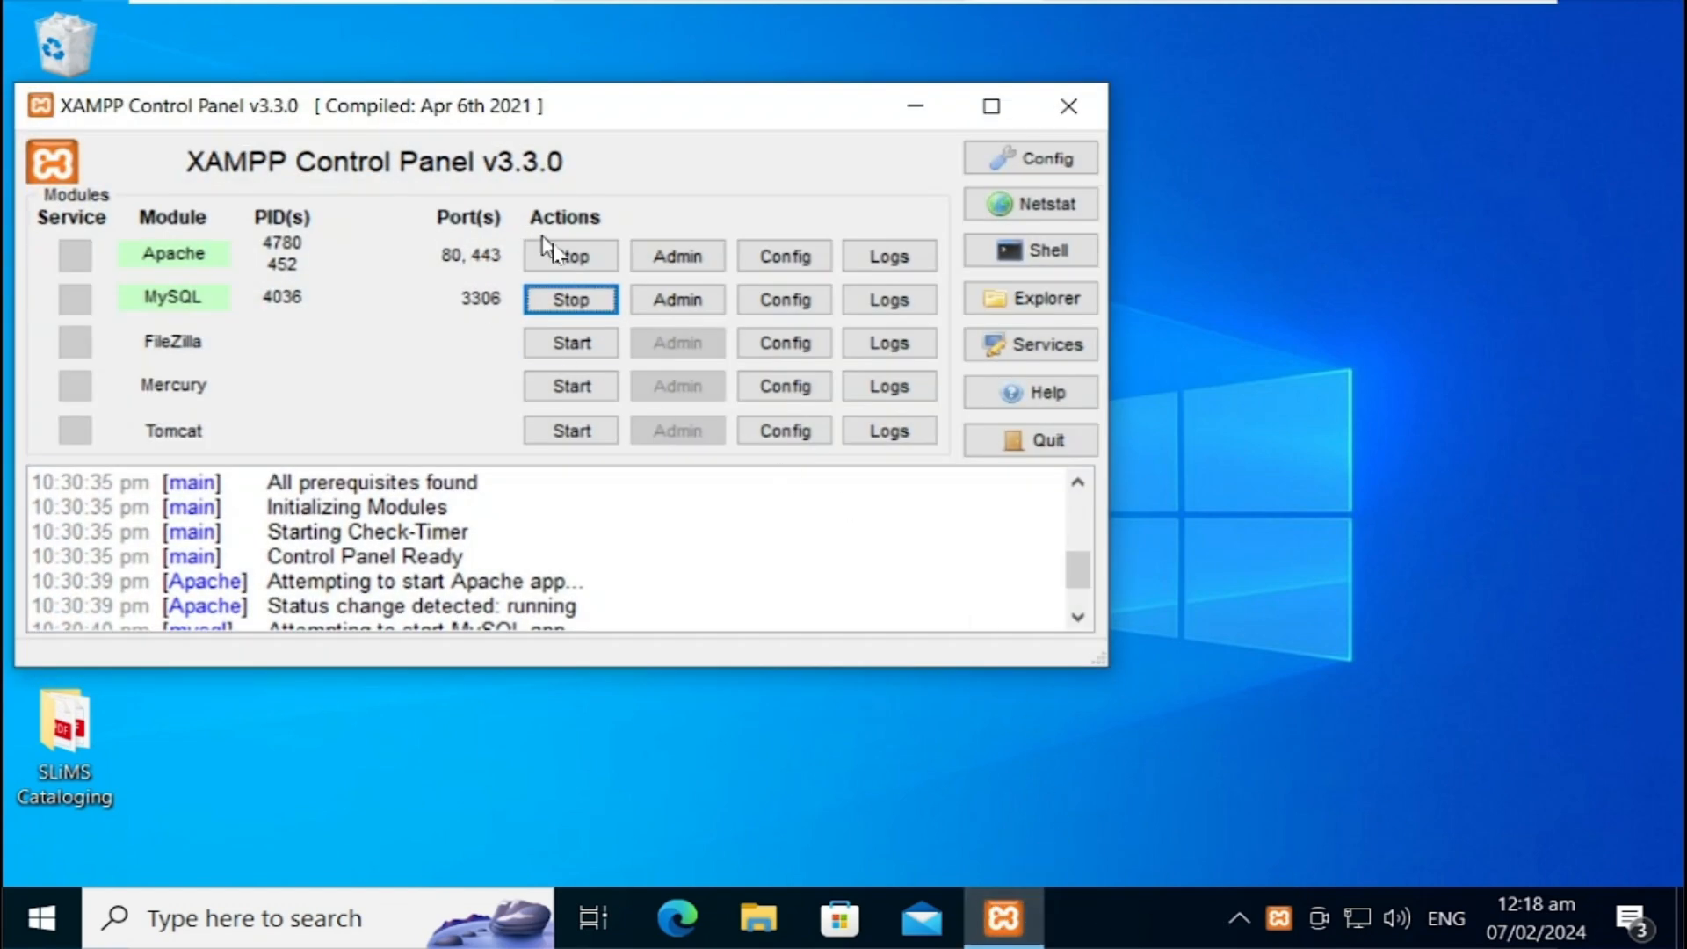
pyautogui.click(915, 105)
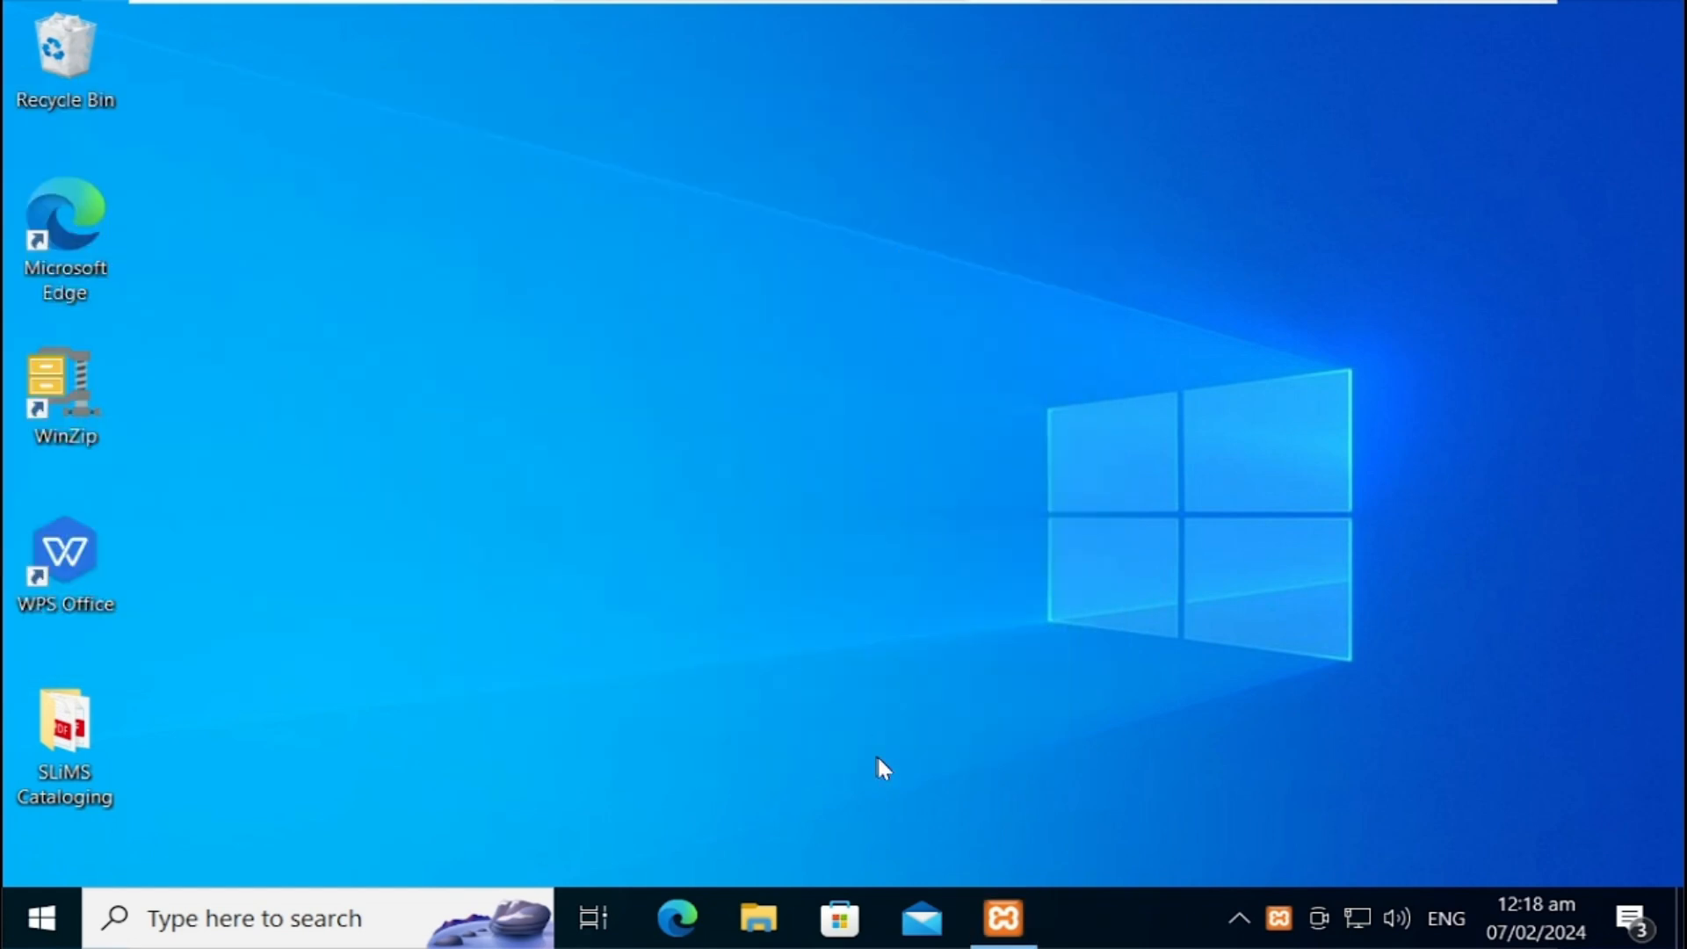
pyautogui.click(682, 914)
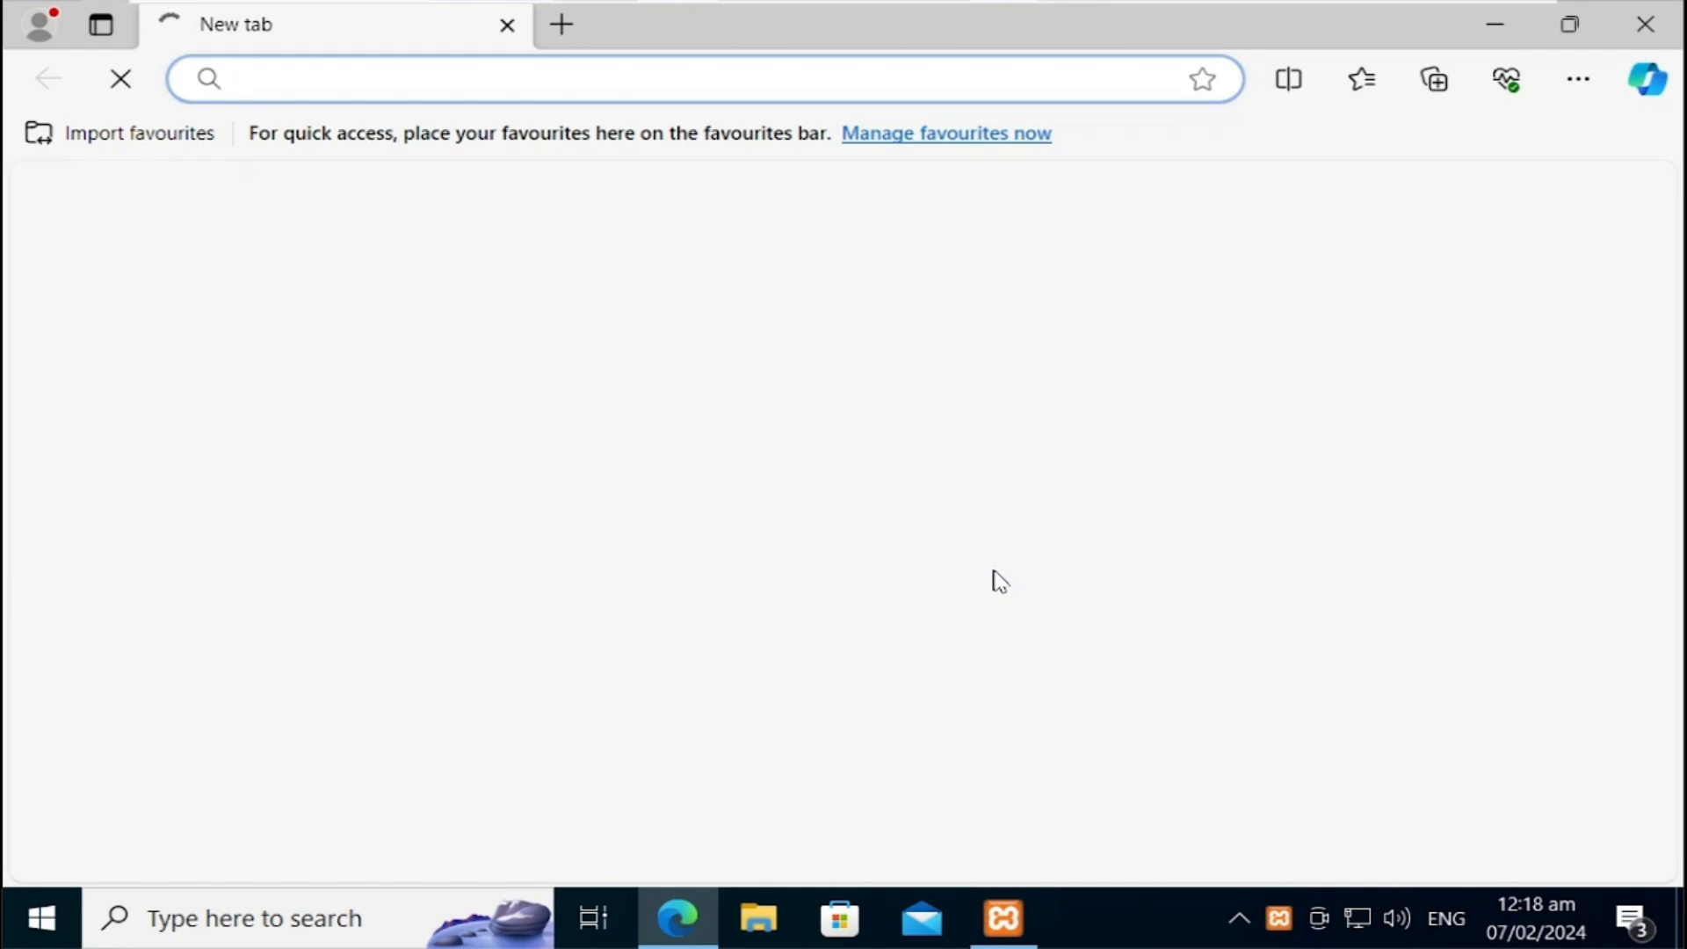
pyautogui.write('12')
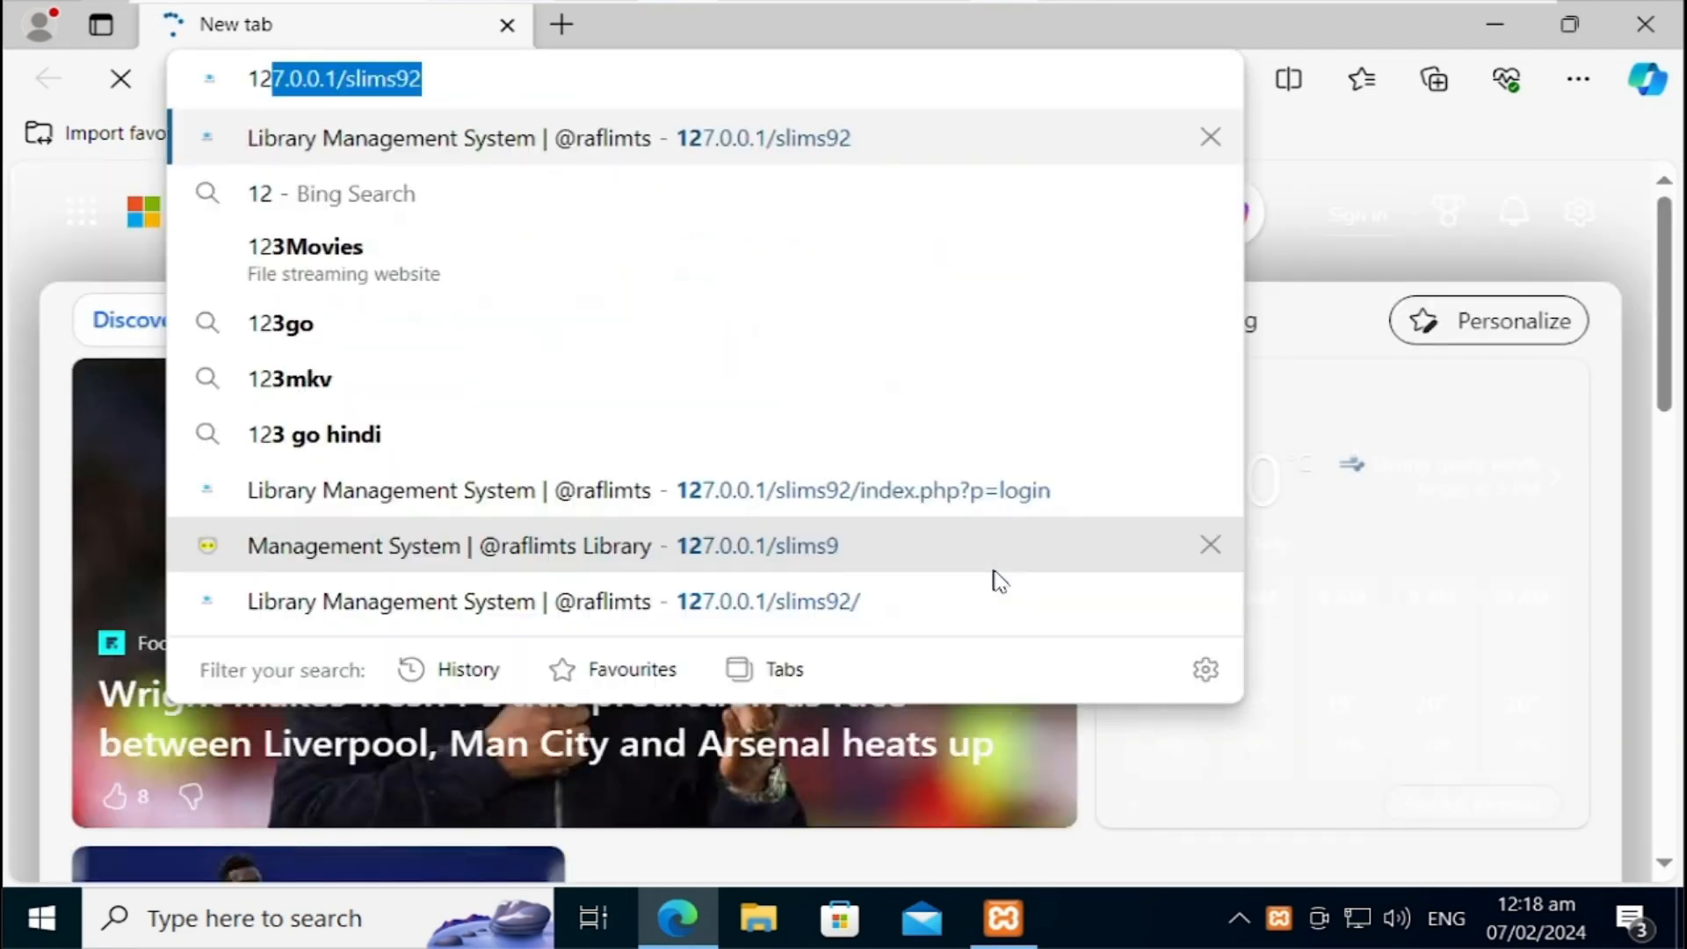
pyautogui.press('Return')
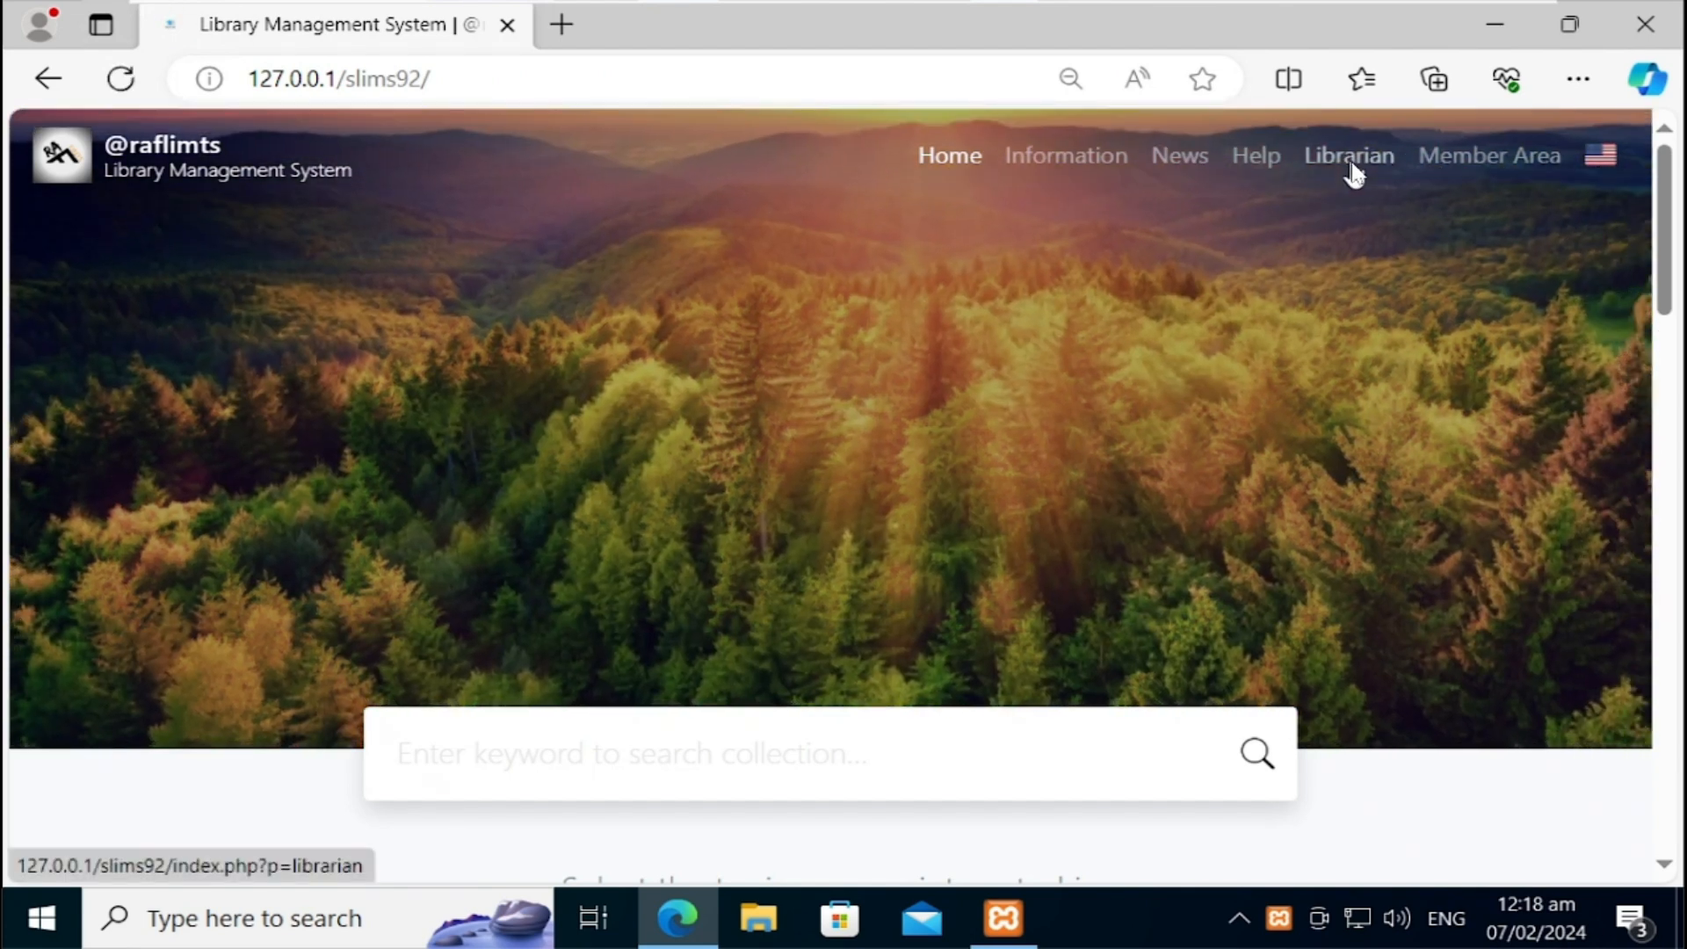
pyautogui.click(1353, 174)
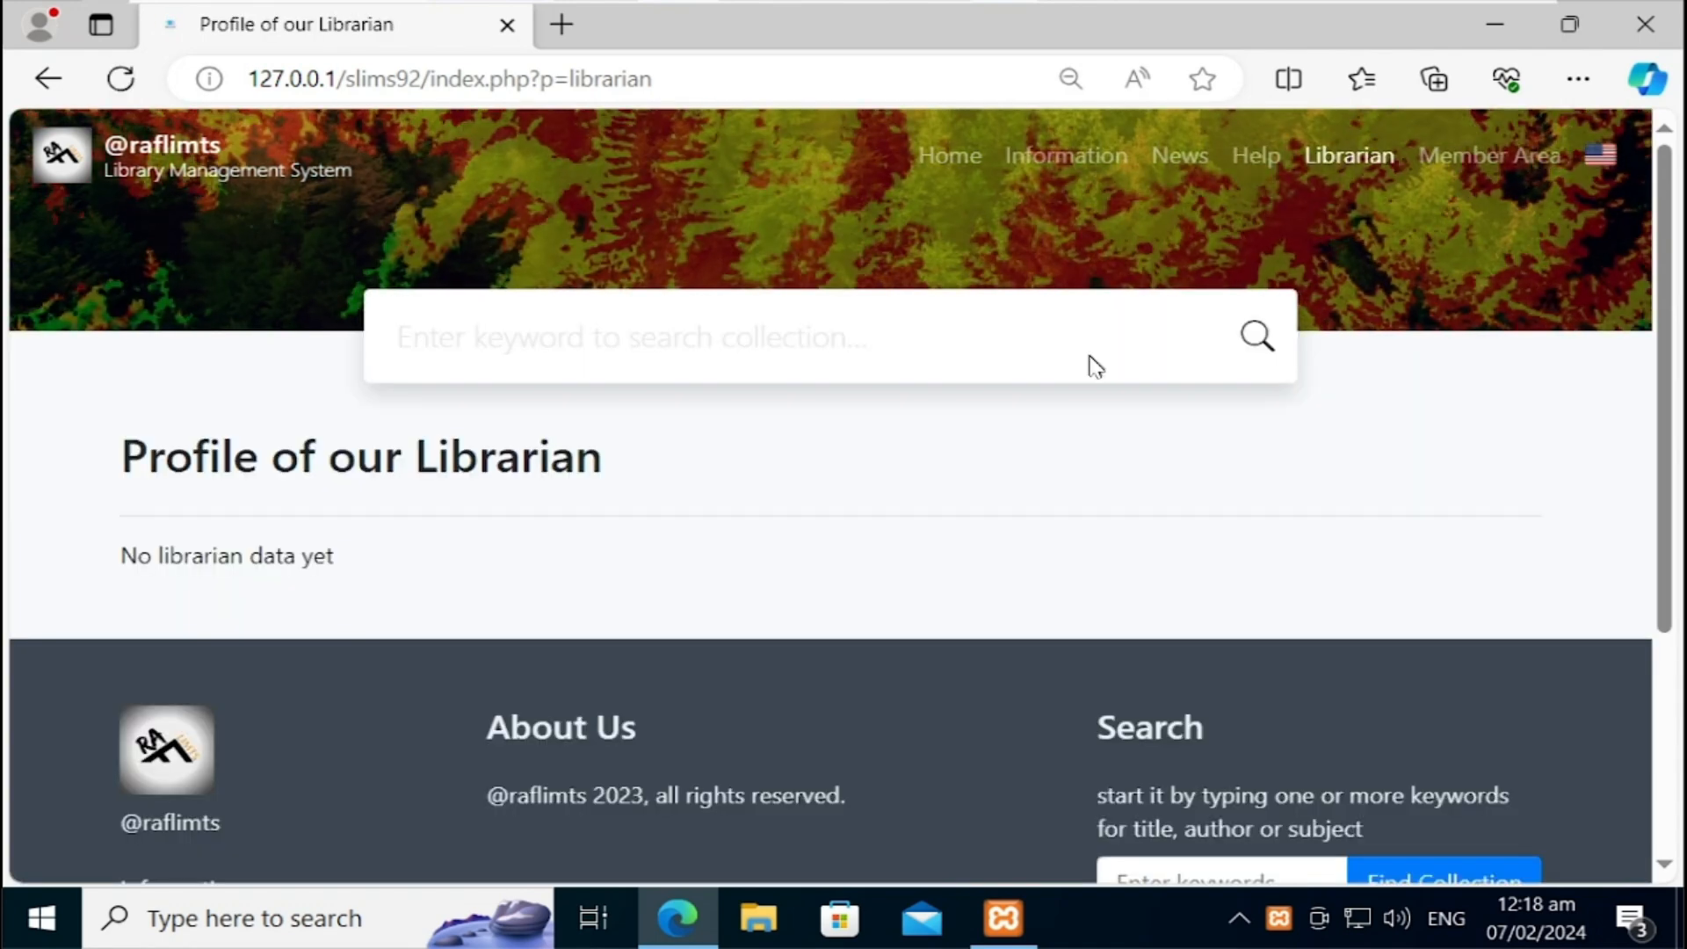
# Step: Change the address to index.php?p=login to reach the SLiMS admin dashboard
pyautogui.click(740, 75)
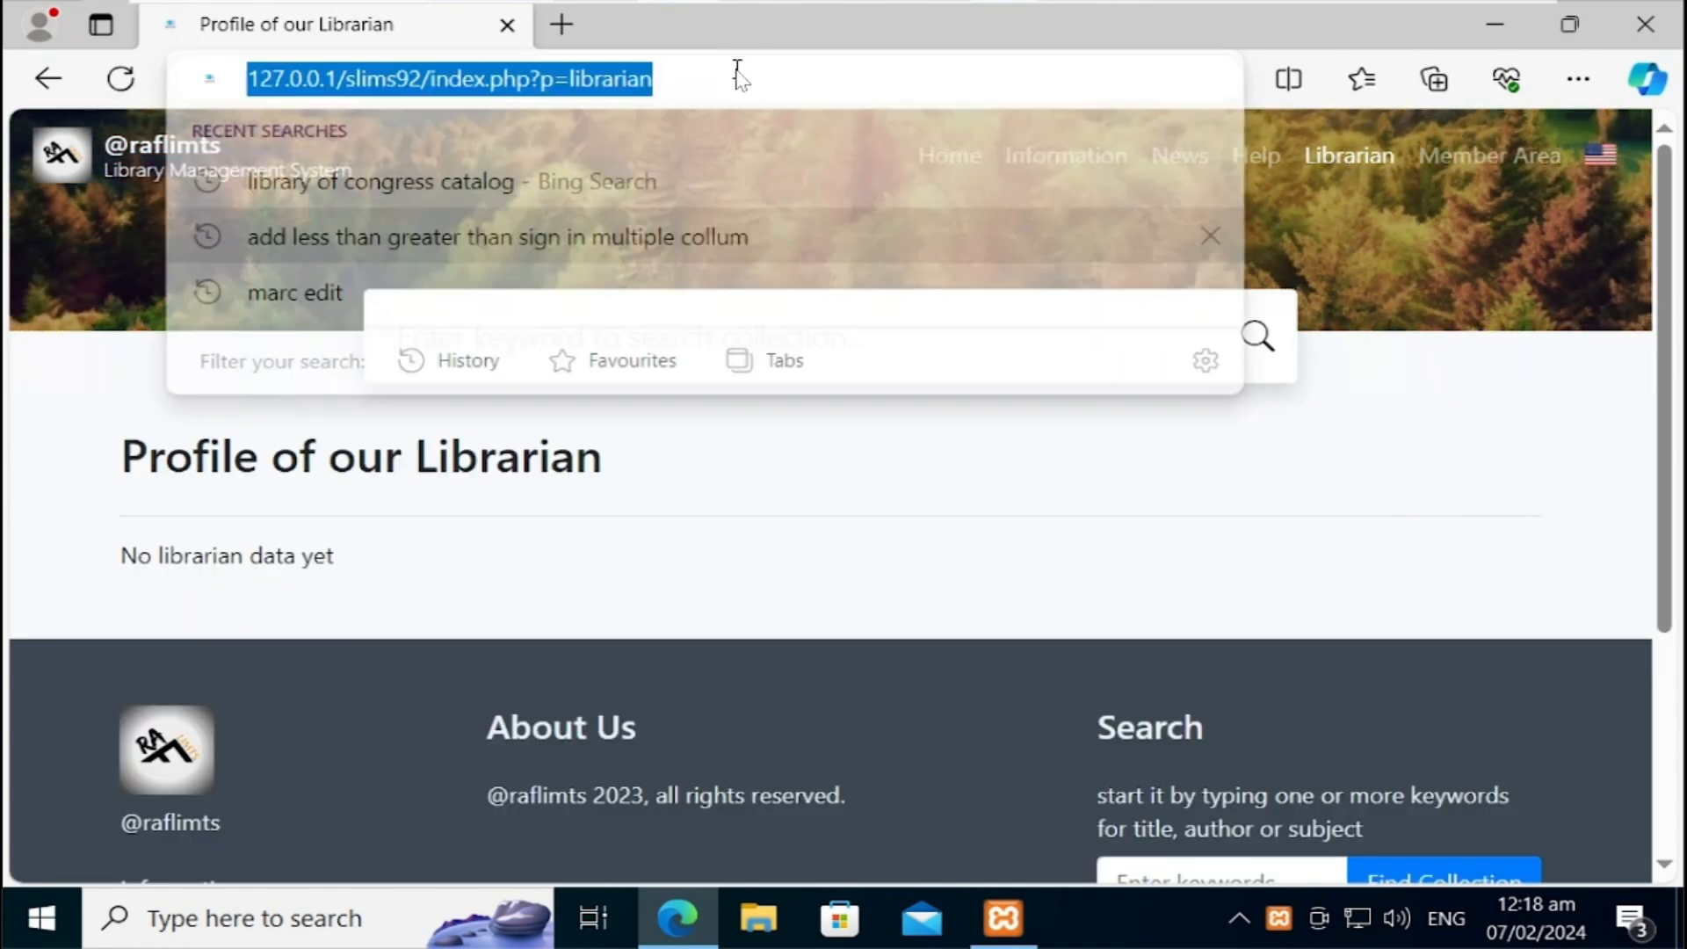
pyautogui.click(778, 79)
pyautogui.press('BackSpace')
pyautogui.press('BackSpace')
pyautogui.press('BackSpace')
pyautogui.press('BackSpace')
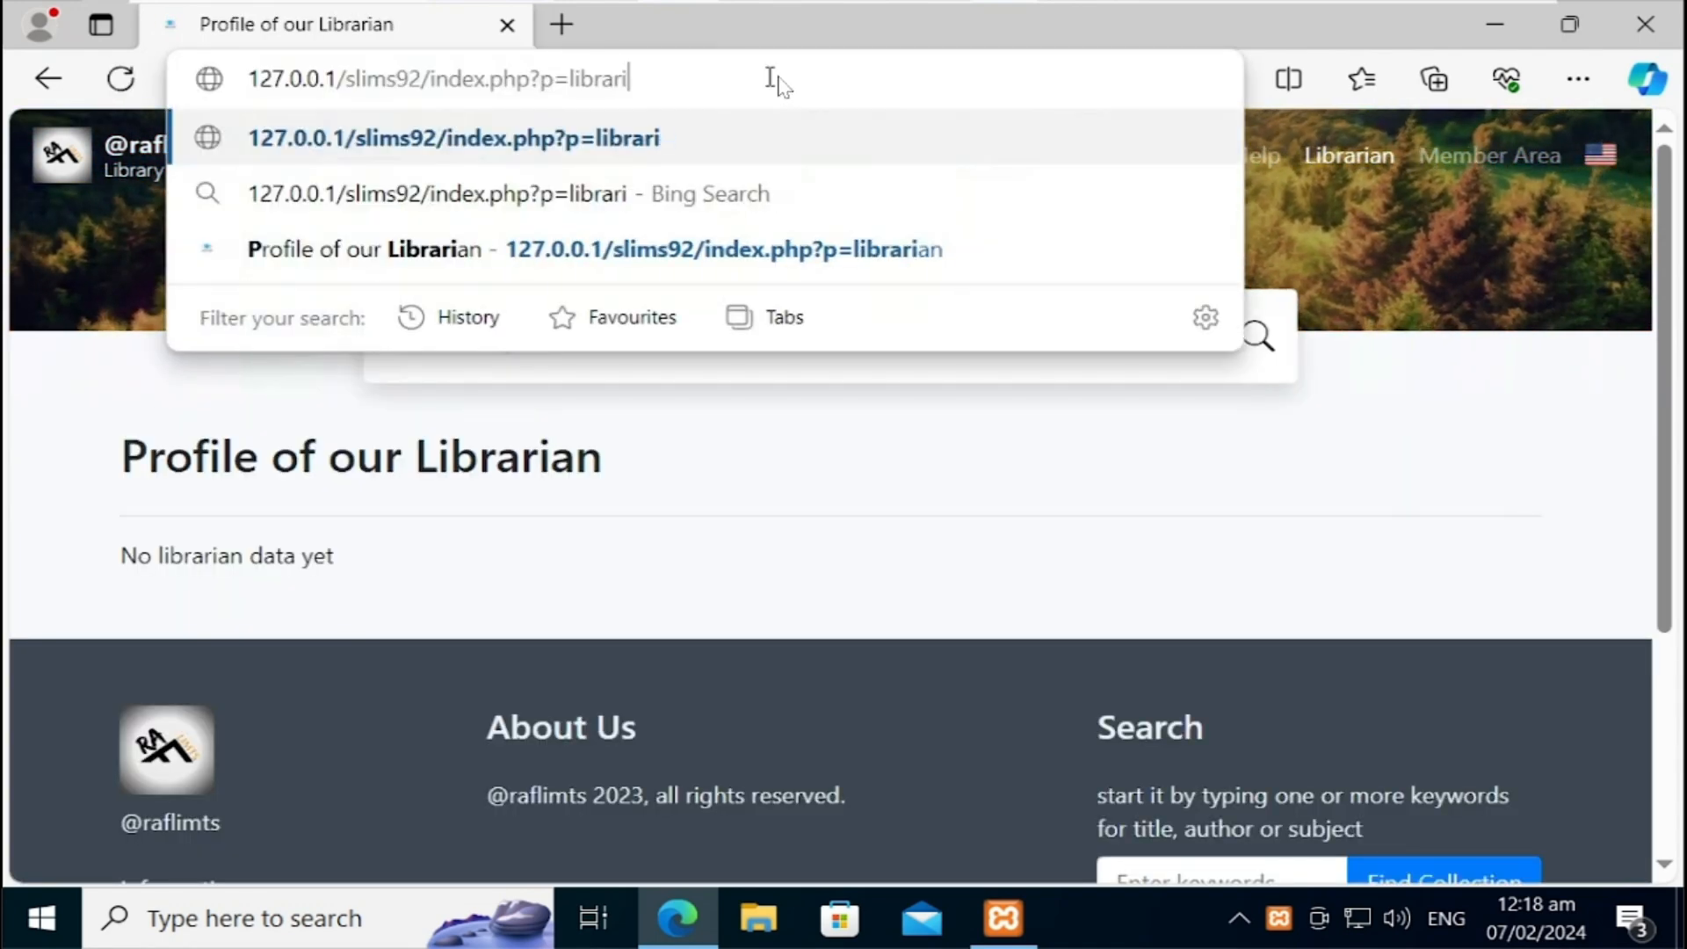
pyautogui.press('BackSpace')
pyautogui.press('BackSpace')
pyautogui.press('BackSpace')
pyautogui.press('BackSpace')
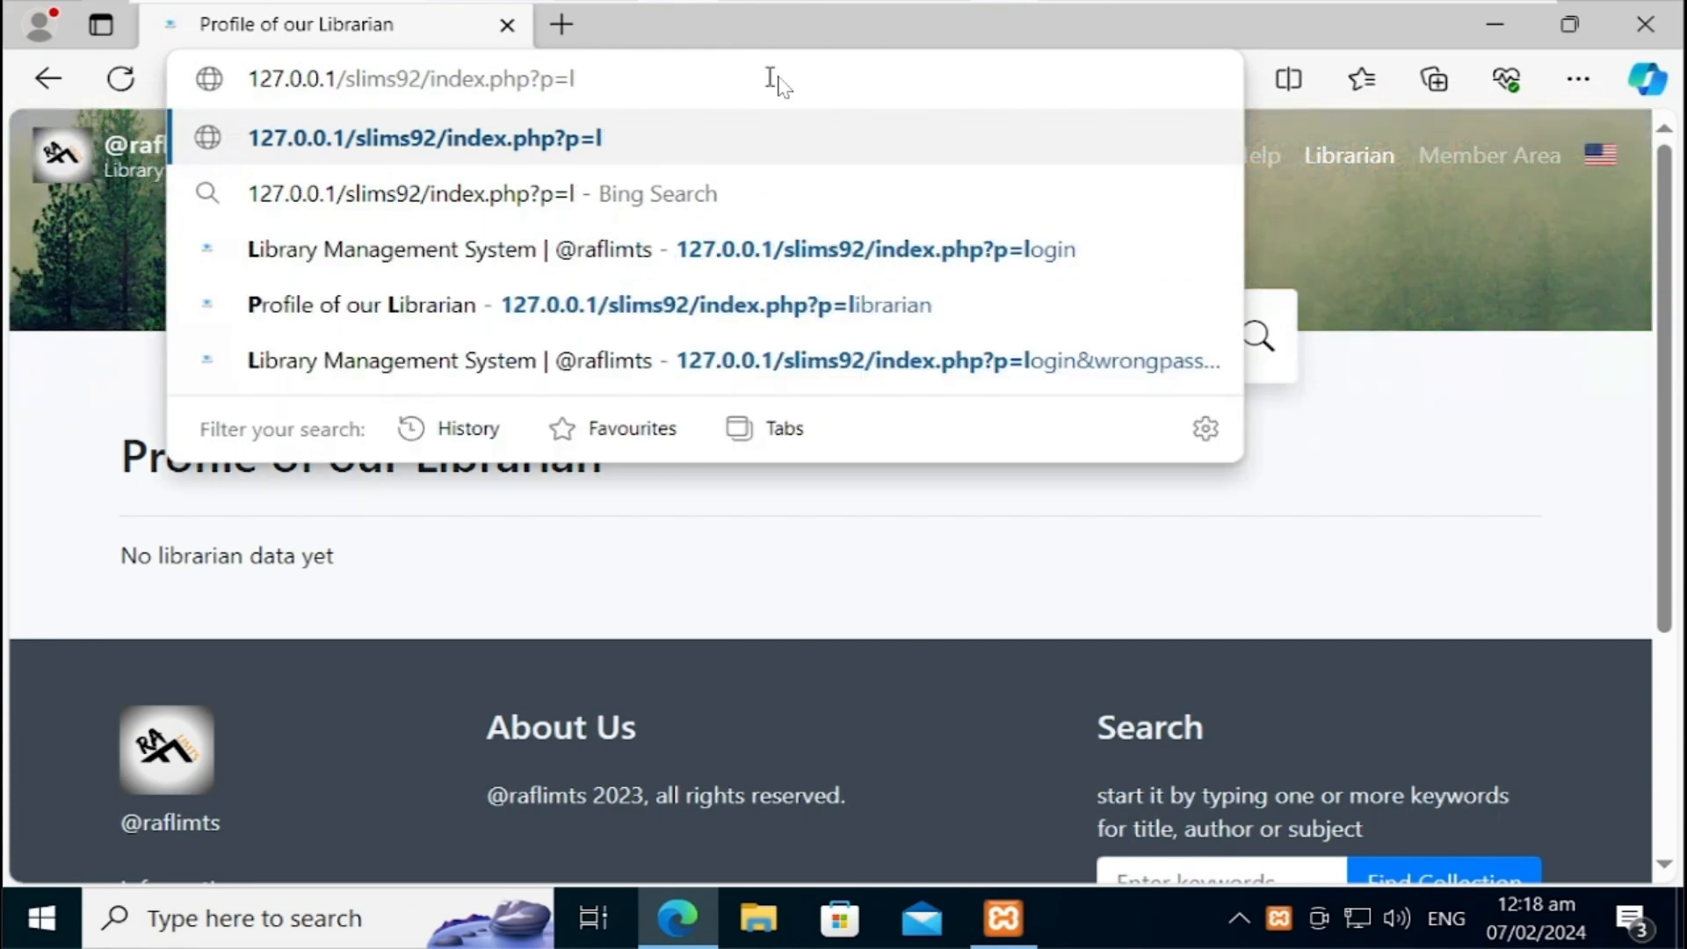
pyautogui.write('ogin')
pyautogui.press('Return')
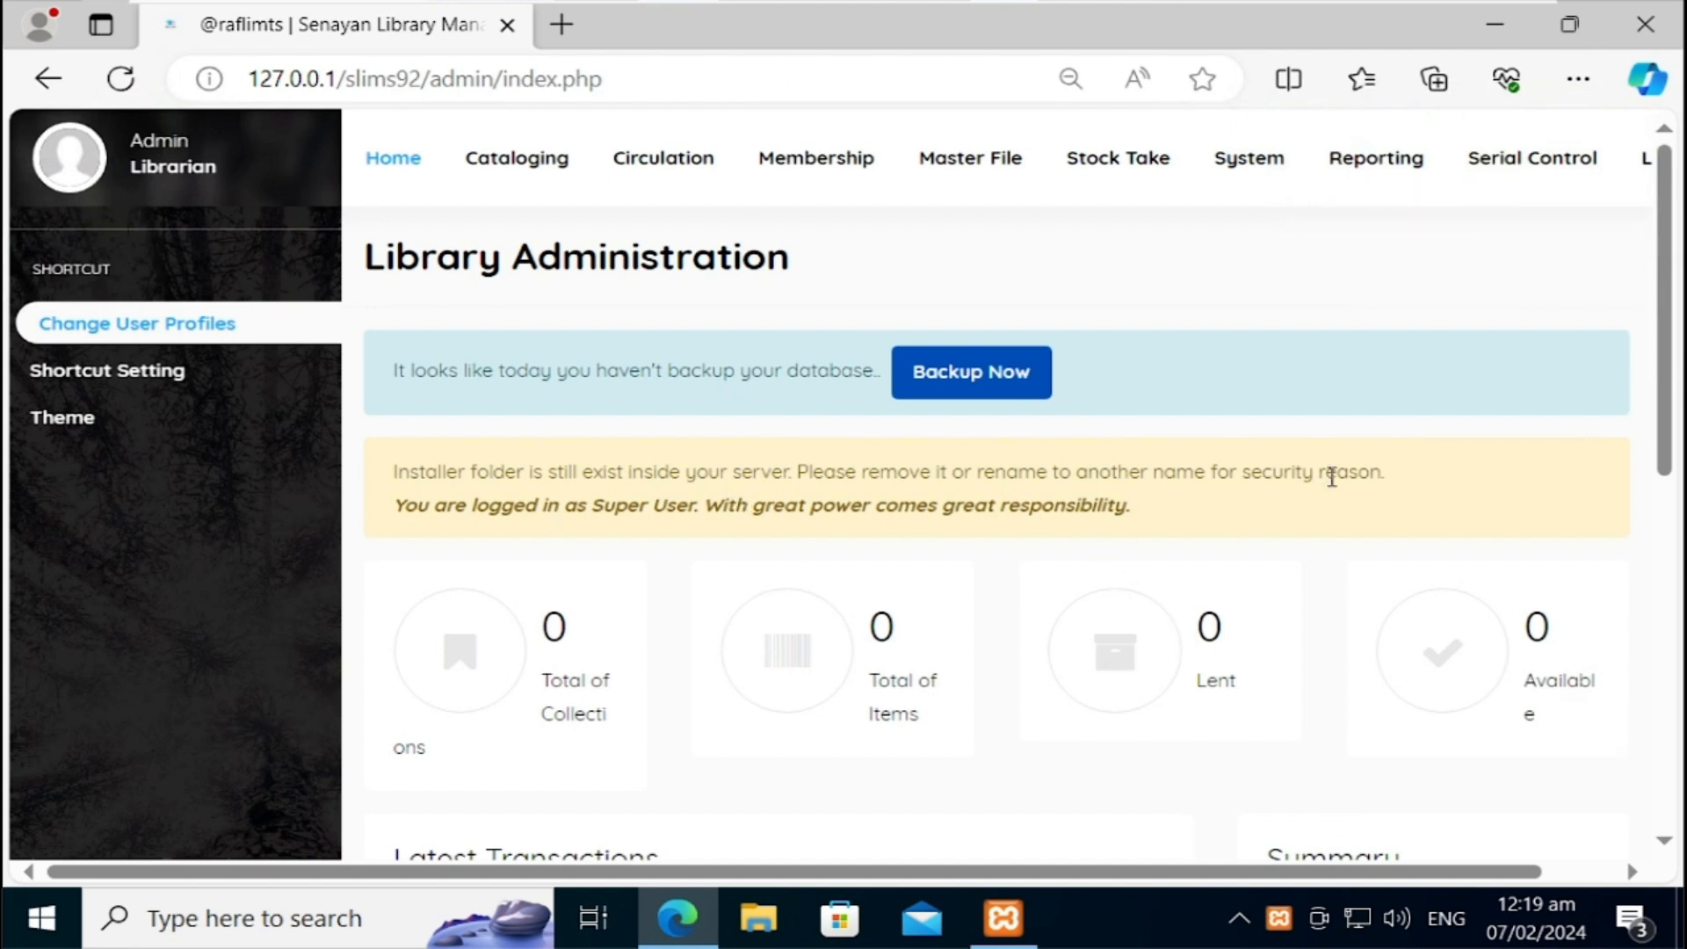
# Step: Go to the Cataloging module's empty Bibliographic list and start a new bibliography
pyautogui.moveTo(1666, 437); pyautogui.dragTo(1667, 455)
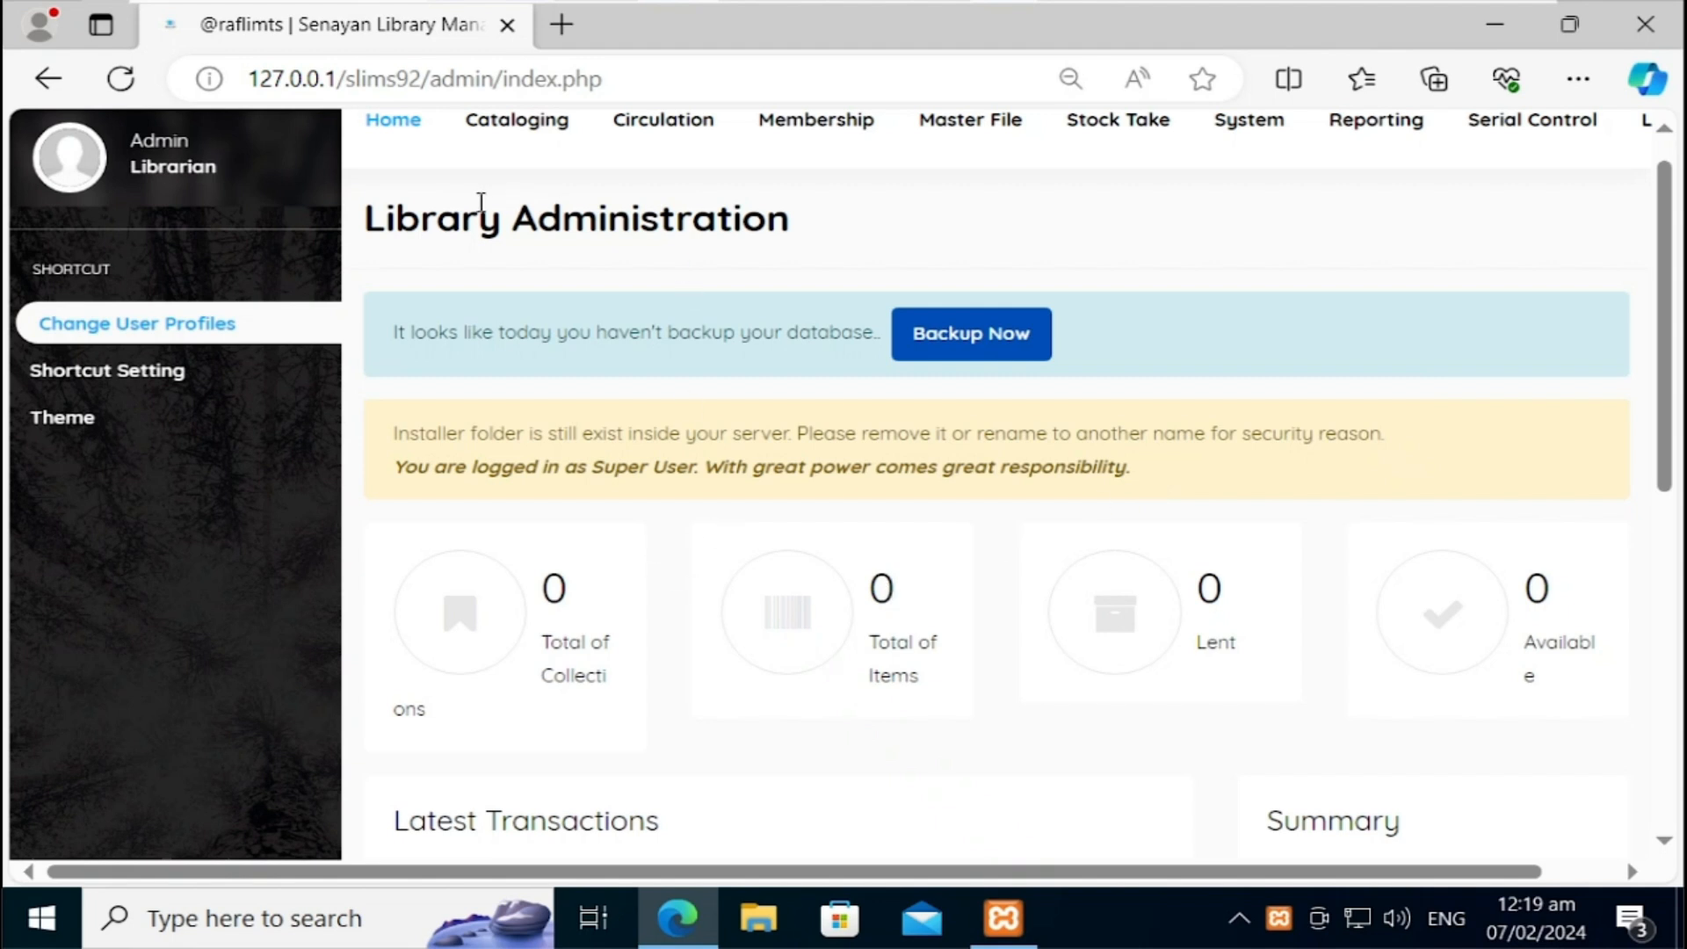
pyautogui.click(507, 131)
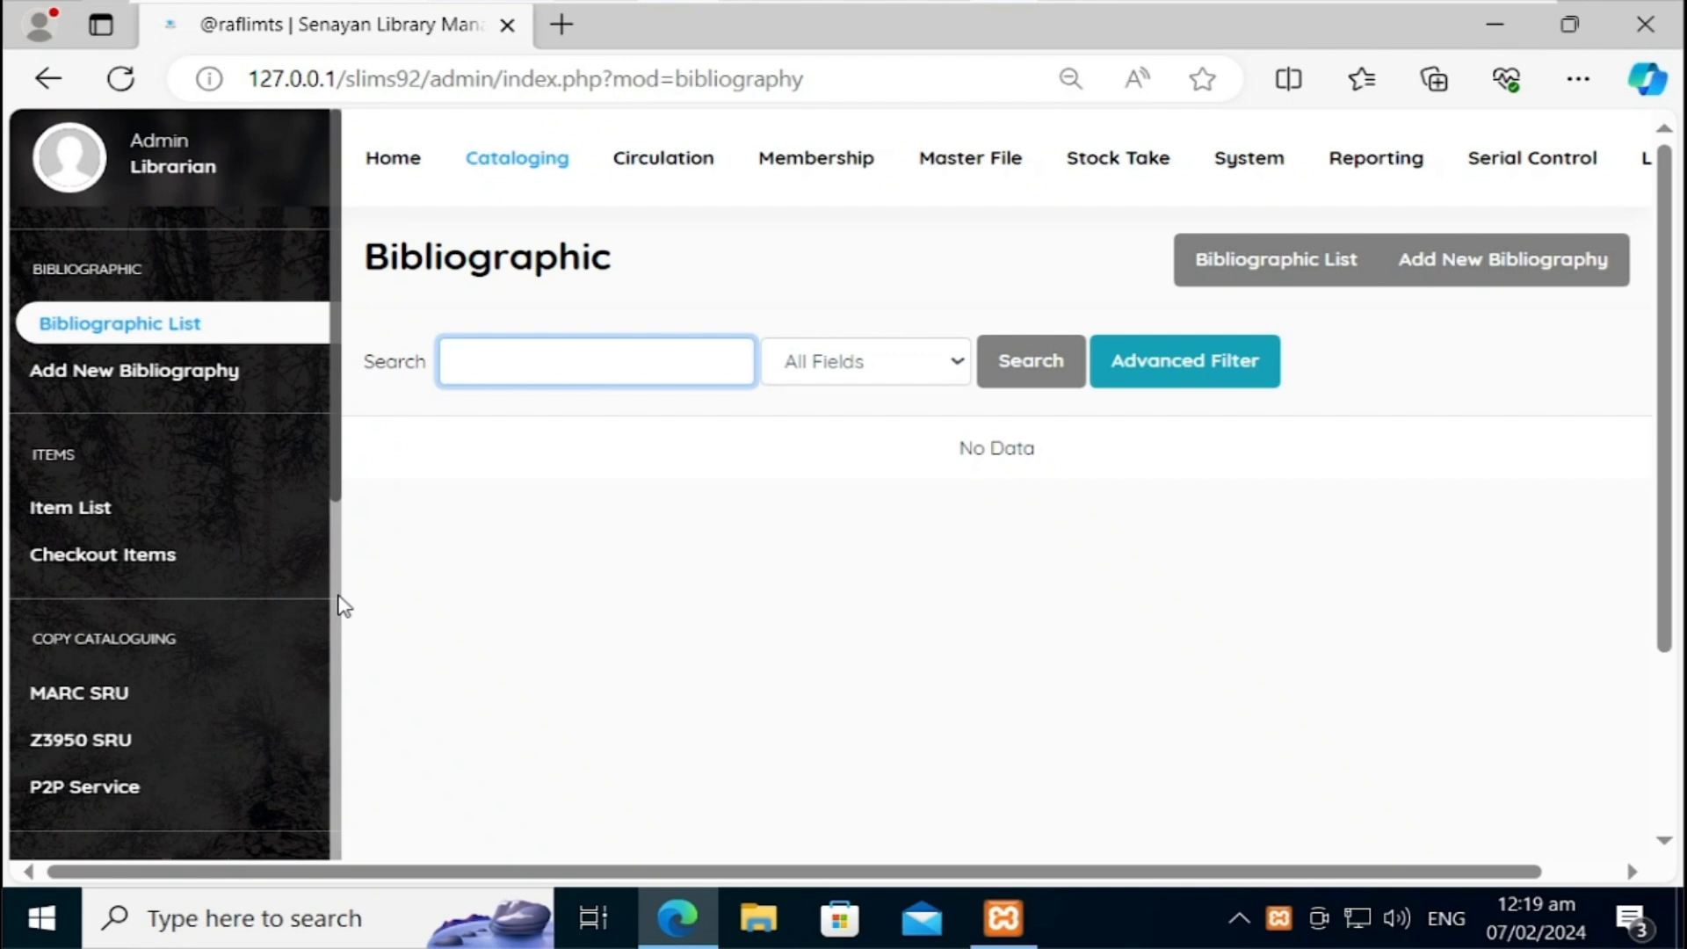
pyautogui.click(180, 393)
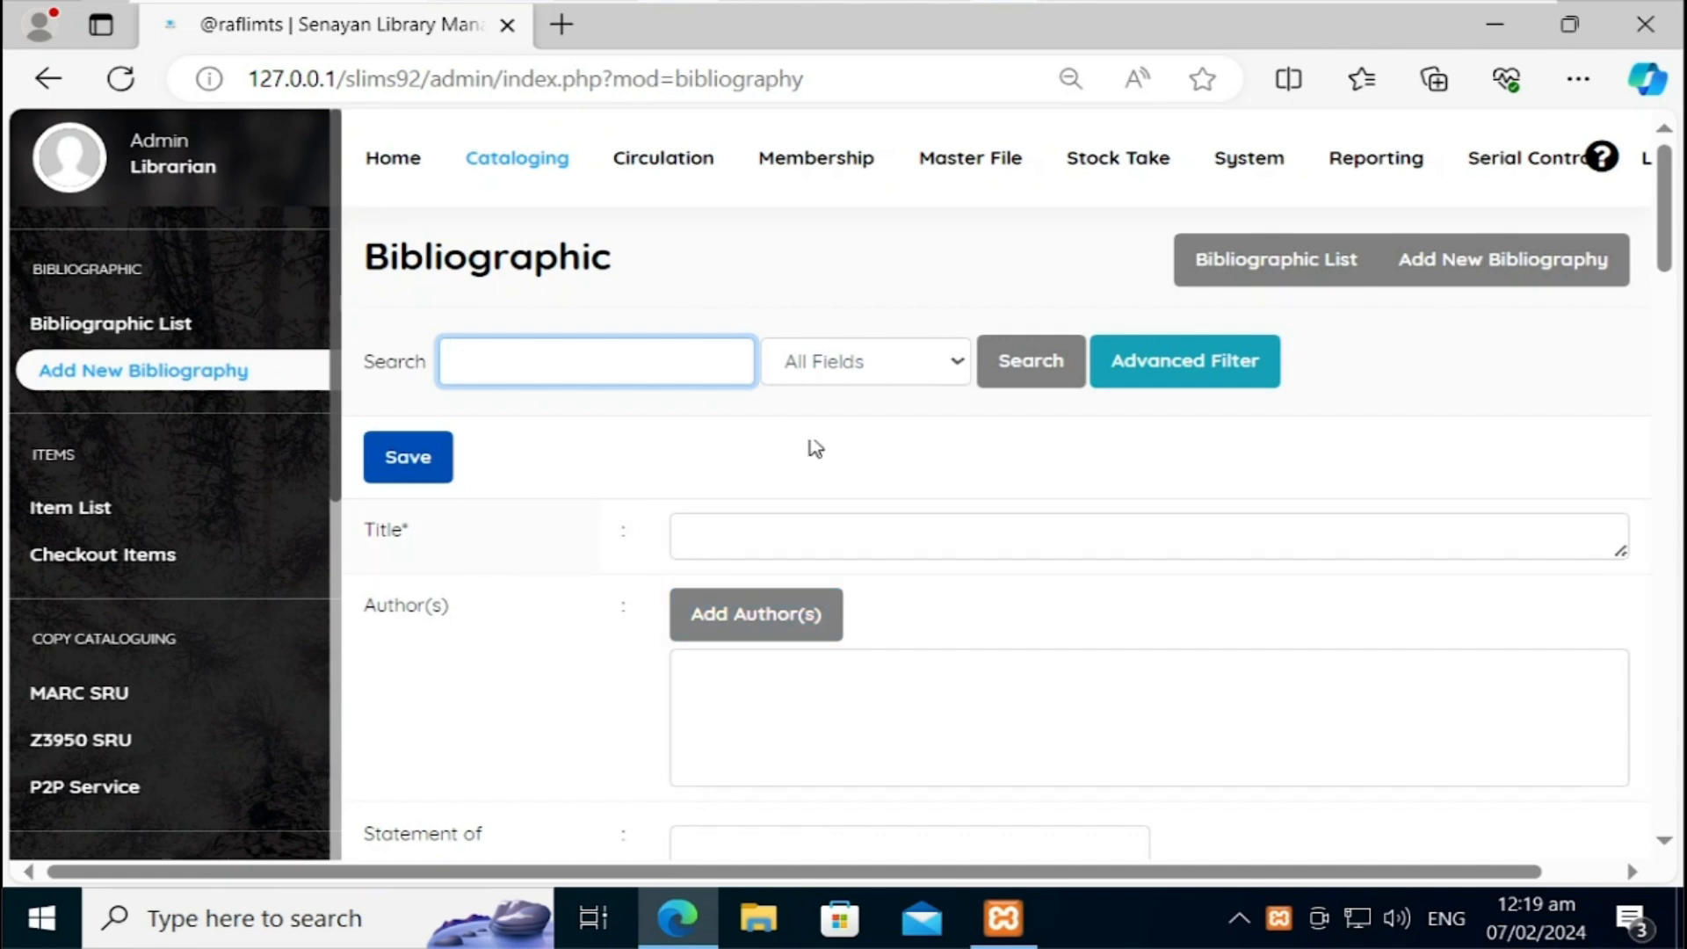
# Step: Enter the title 'Cataloging and Classification: An introduction', ignoring the spelling suggestion
pyautogui.moveTo(1669, 251)
pyautogui.mouseDown()
pyautogui.moveTo(1669, 821)
pyautogui.moveTo(1681, 262)
pyautogui.mouseUp()
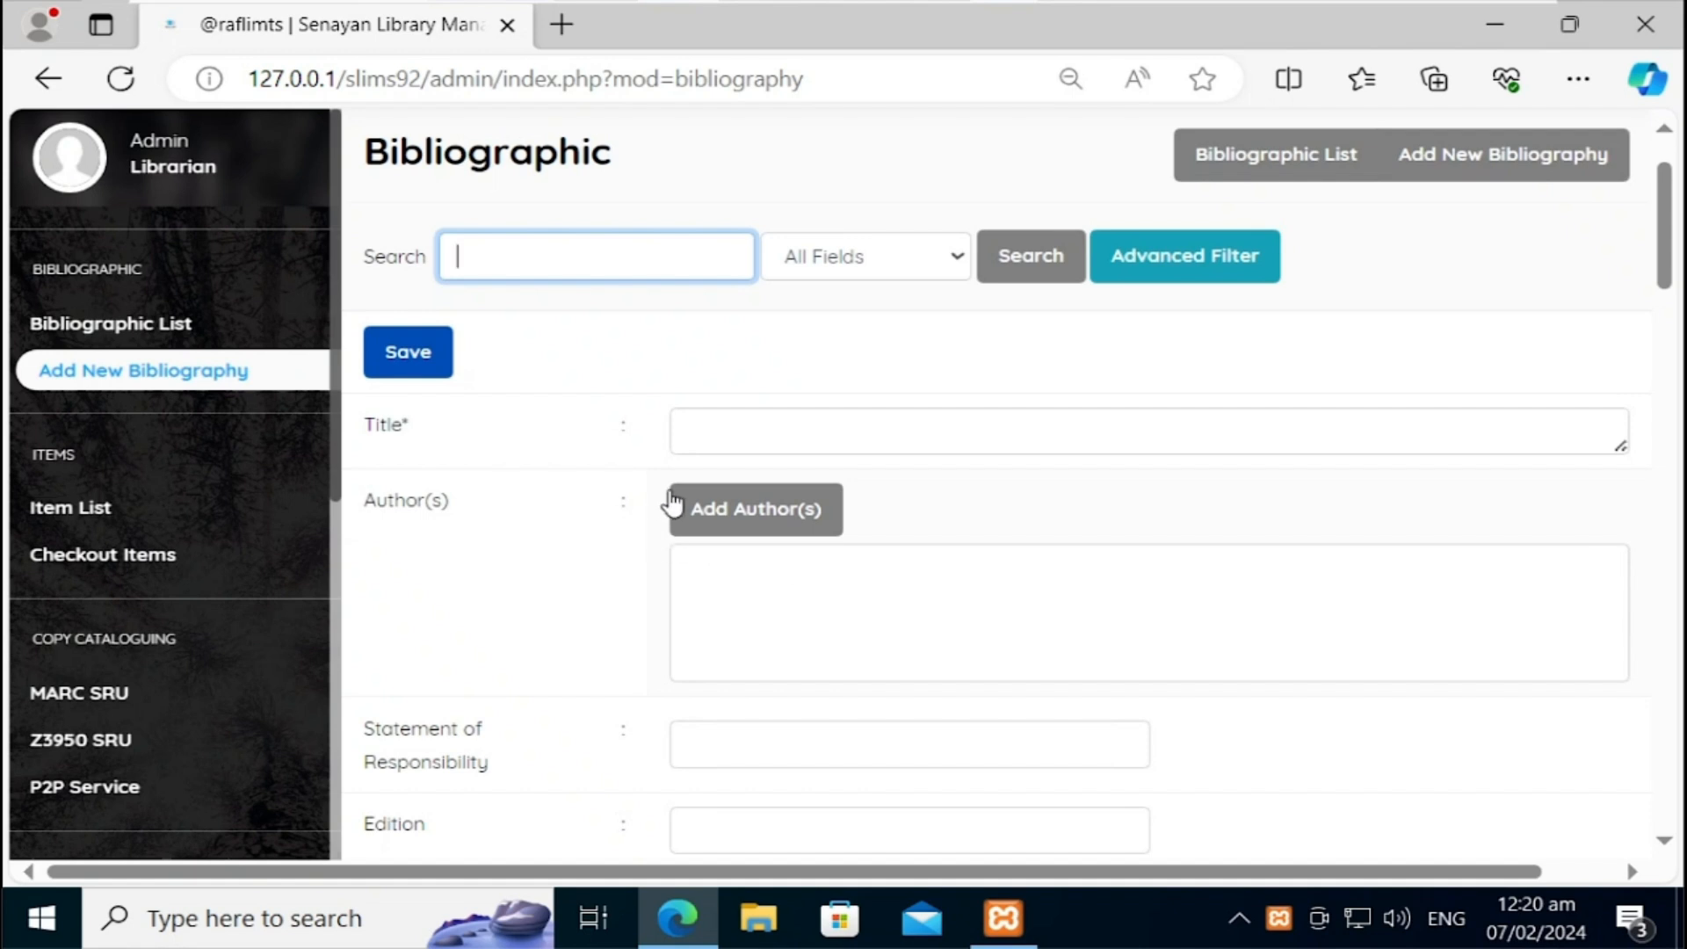
pyautogui.click(731, 433)
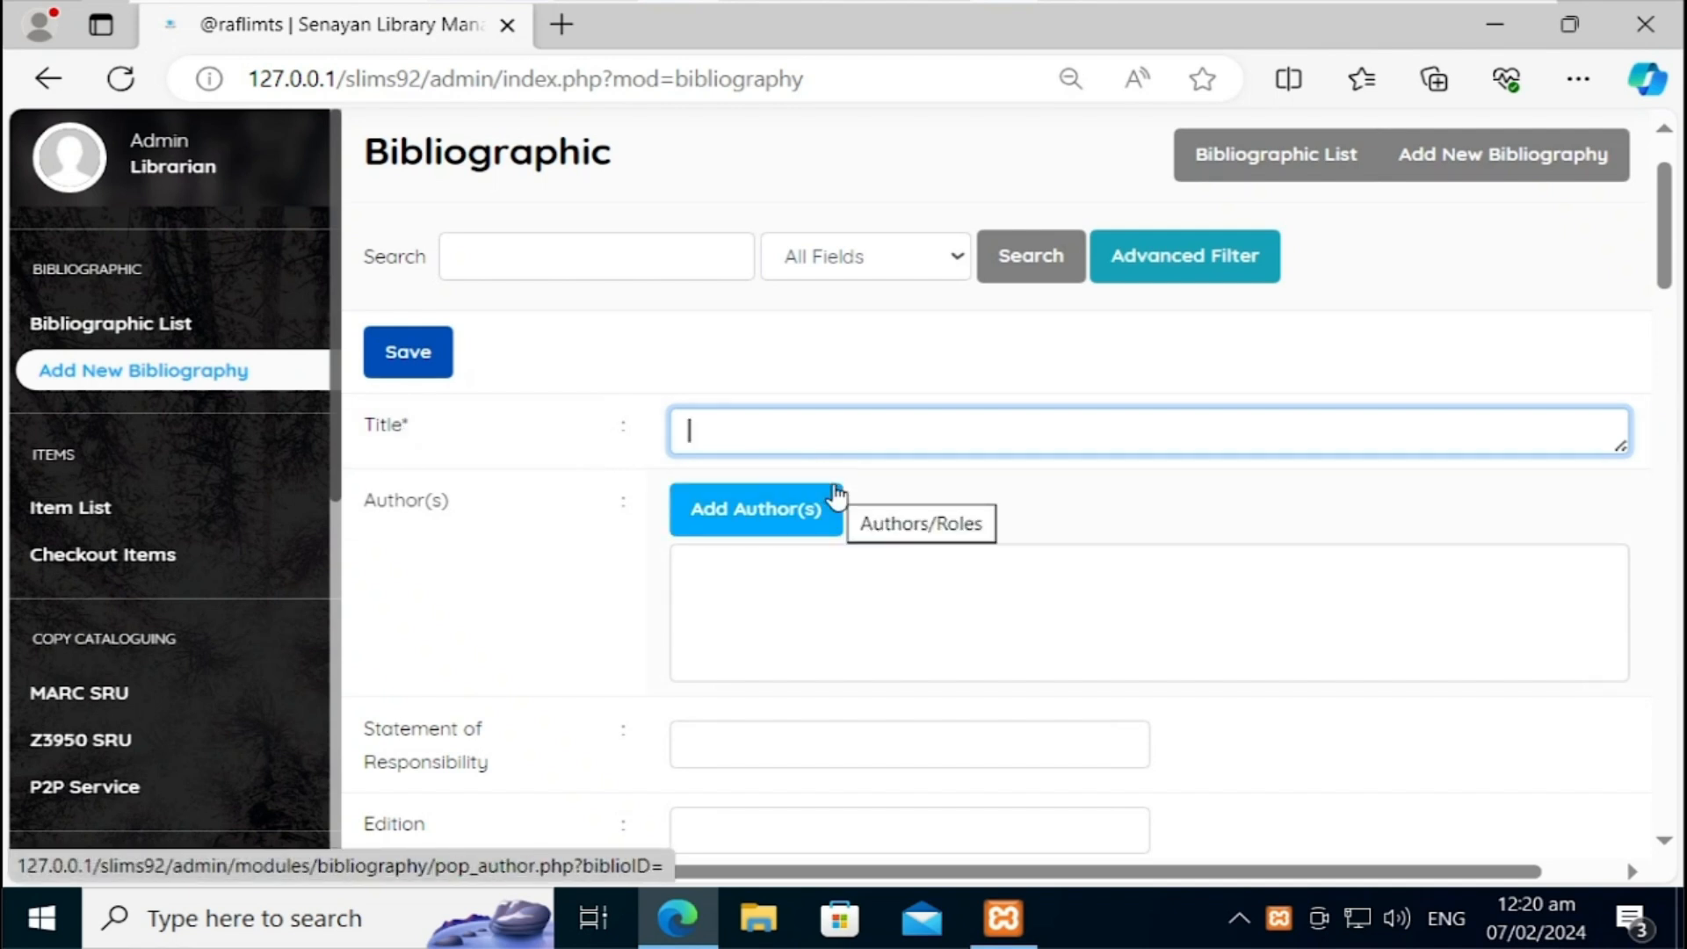
pyautogui.write('Clo')
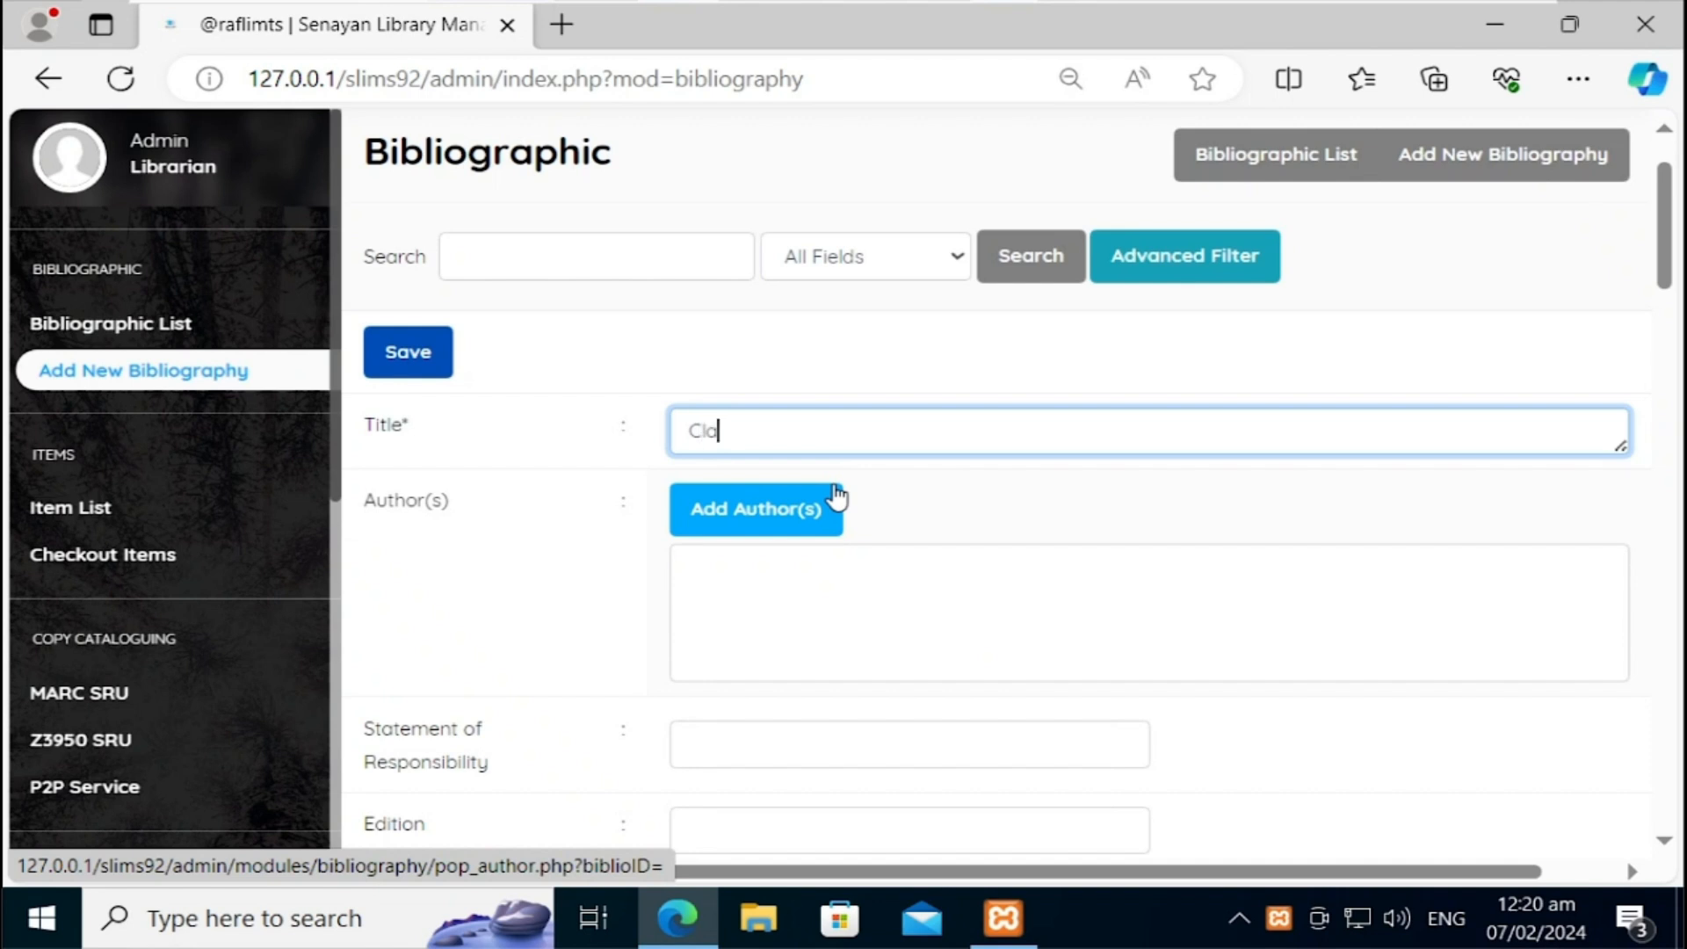
pyautogui.write('ataloging o')
pyautogui.write('nd Classifying')
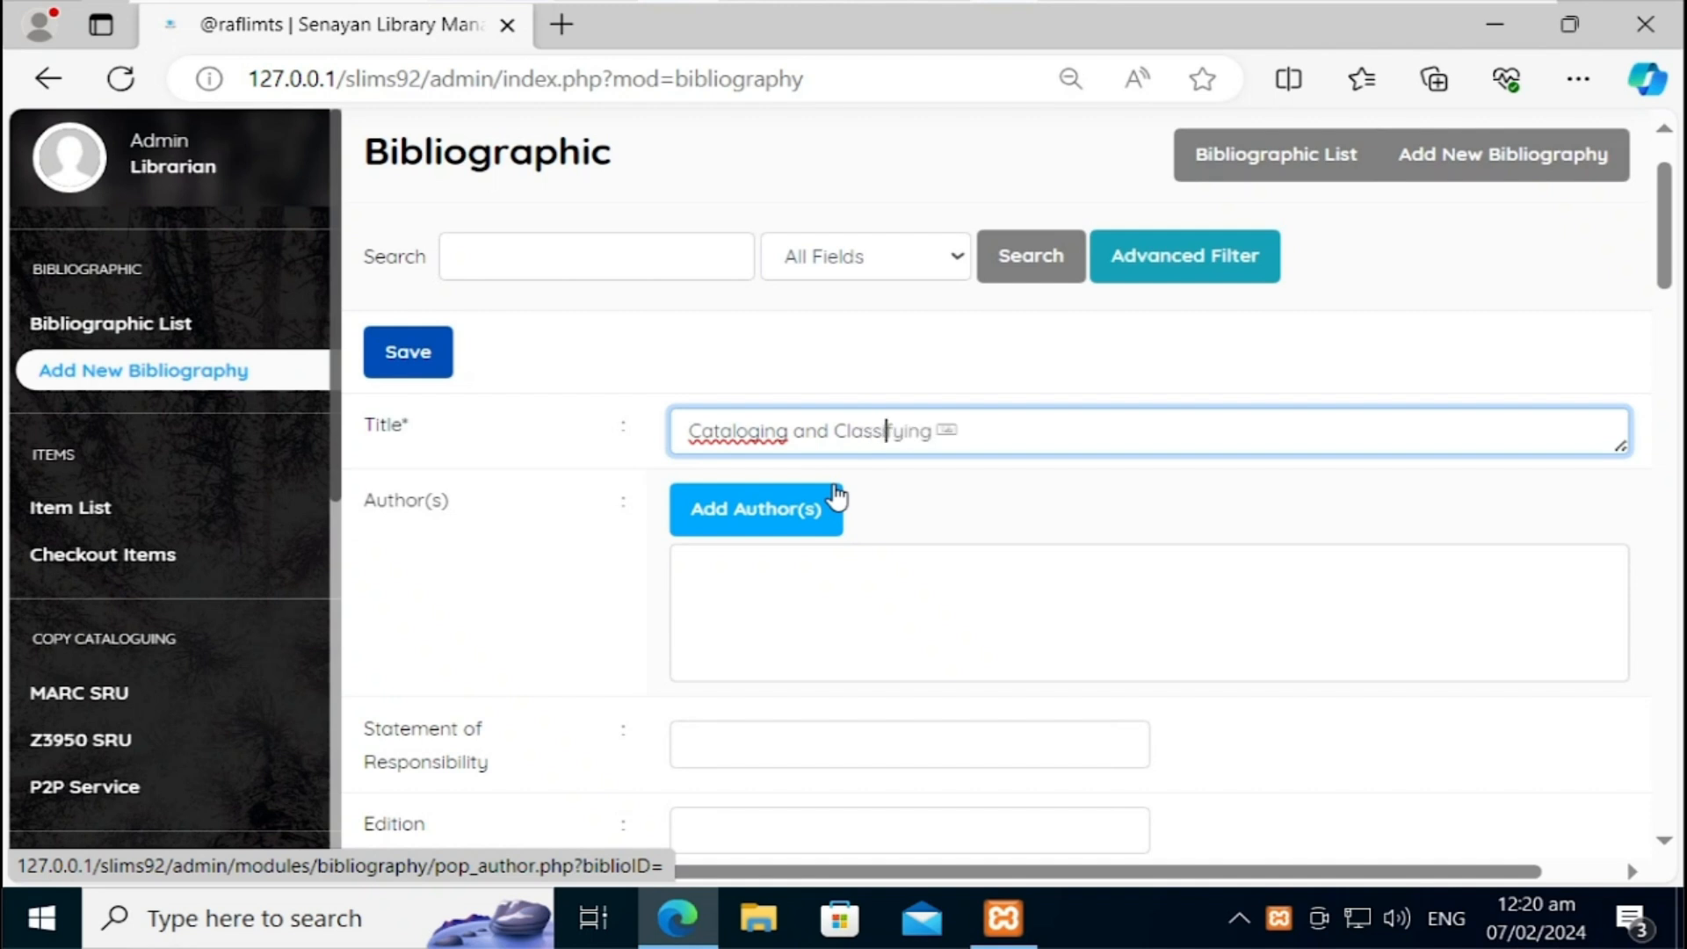
pyautogui.press('BackSpace')
pyautogui.press('BackSpace')
pyautogui.press('BackSpace')
pyautogui.press('BackSpace')
pyautogui.write('ication: An introduction to the')
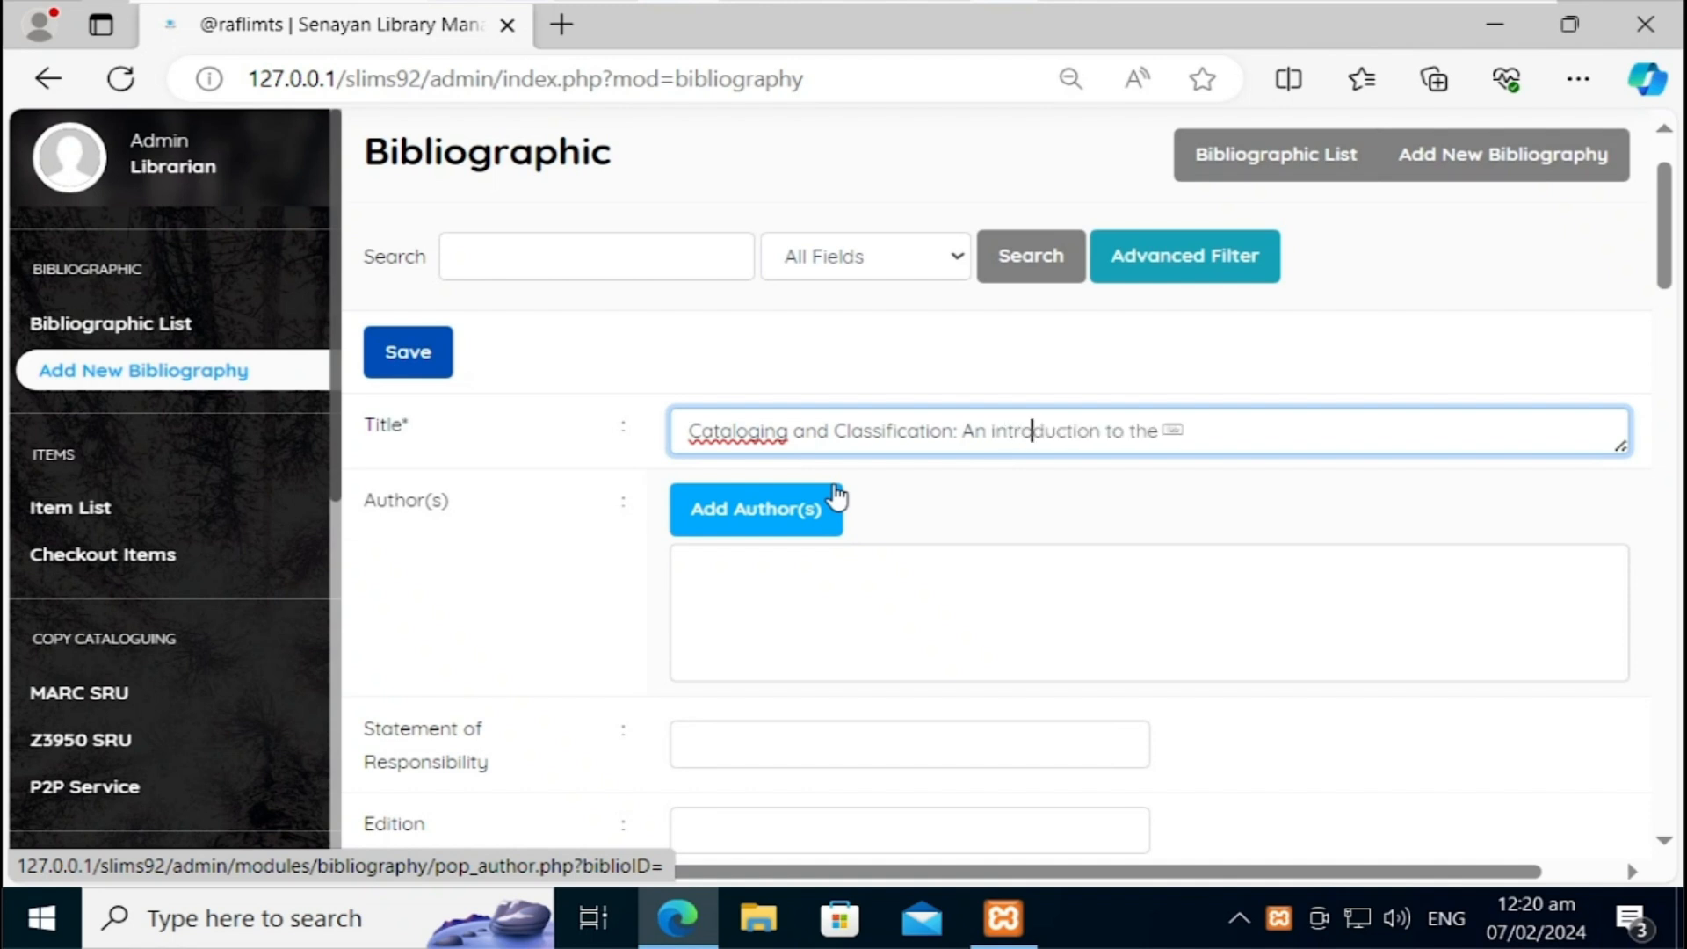
pyautogui.press('Tab')
pyautogui.click(731, 527)
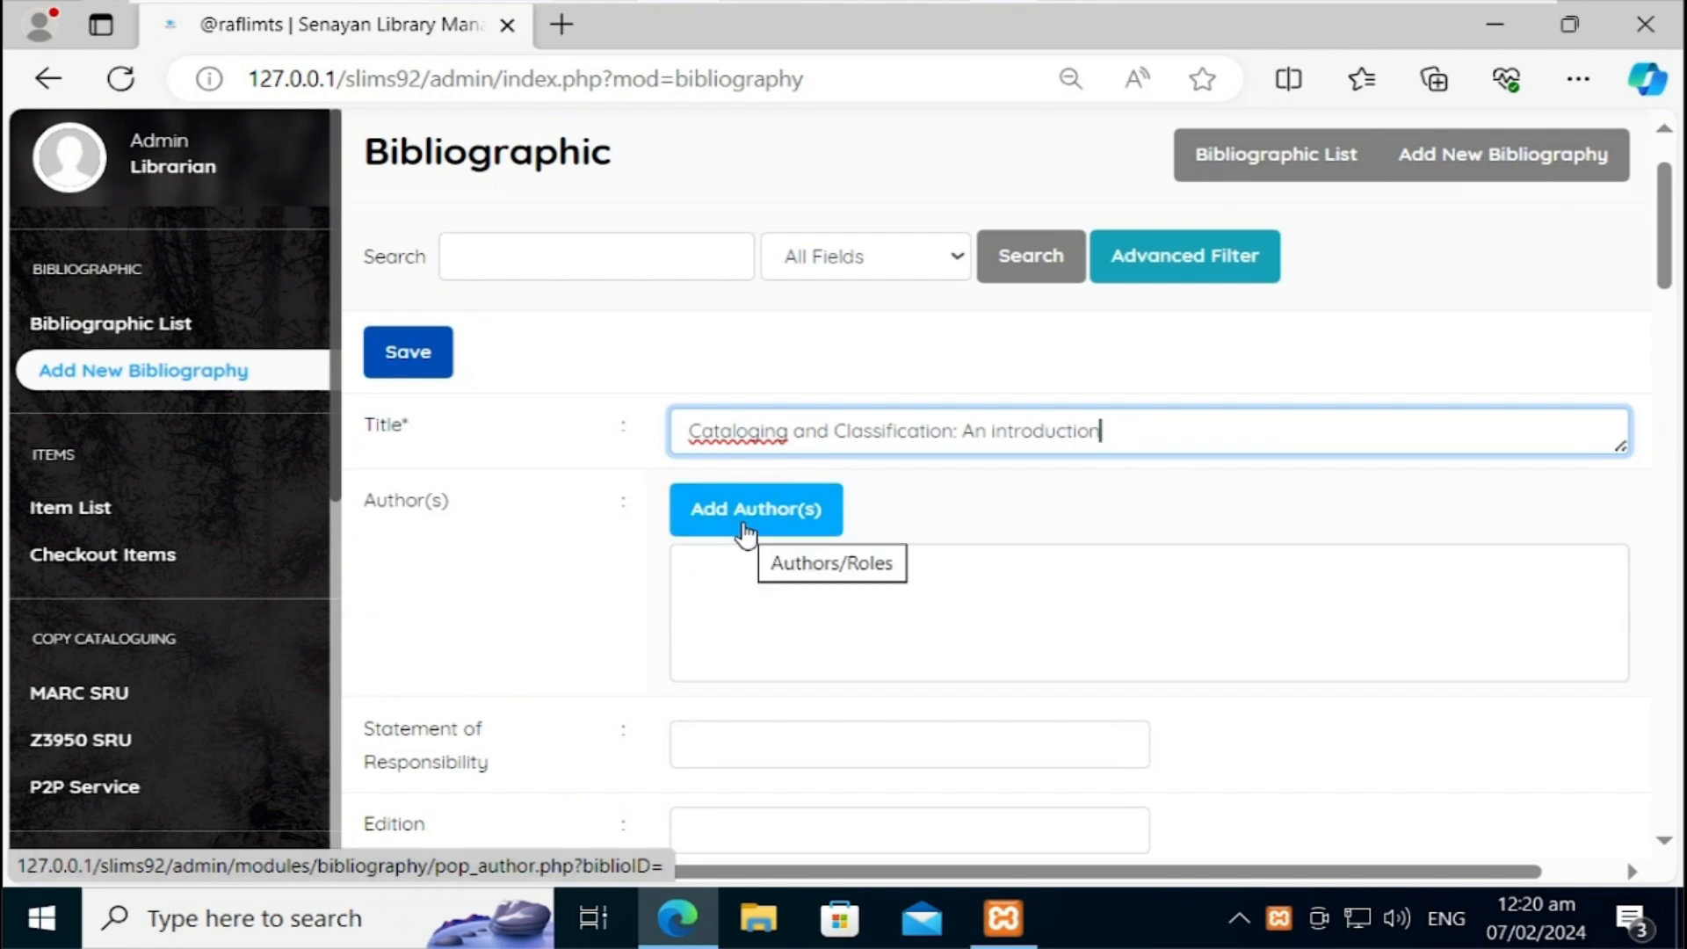
pyautogui.click(739, 429)
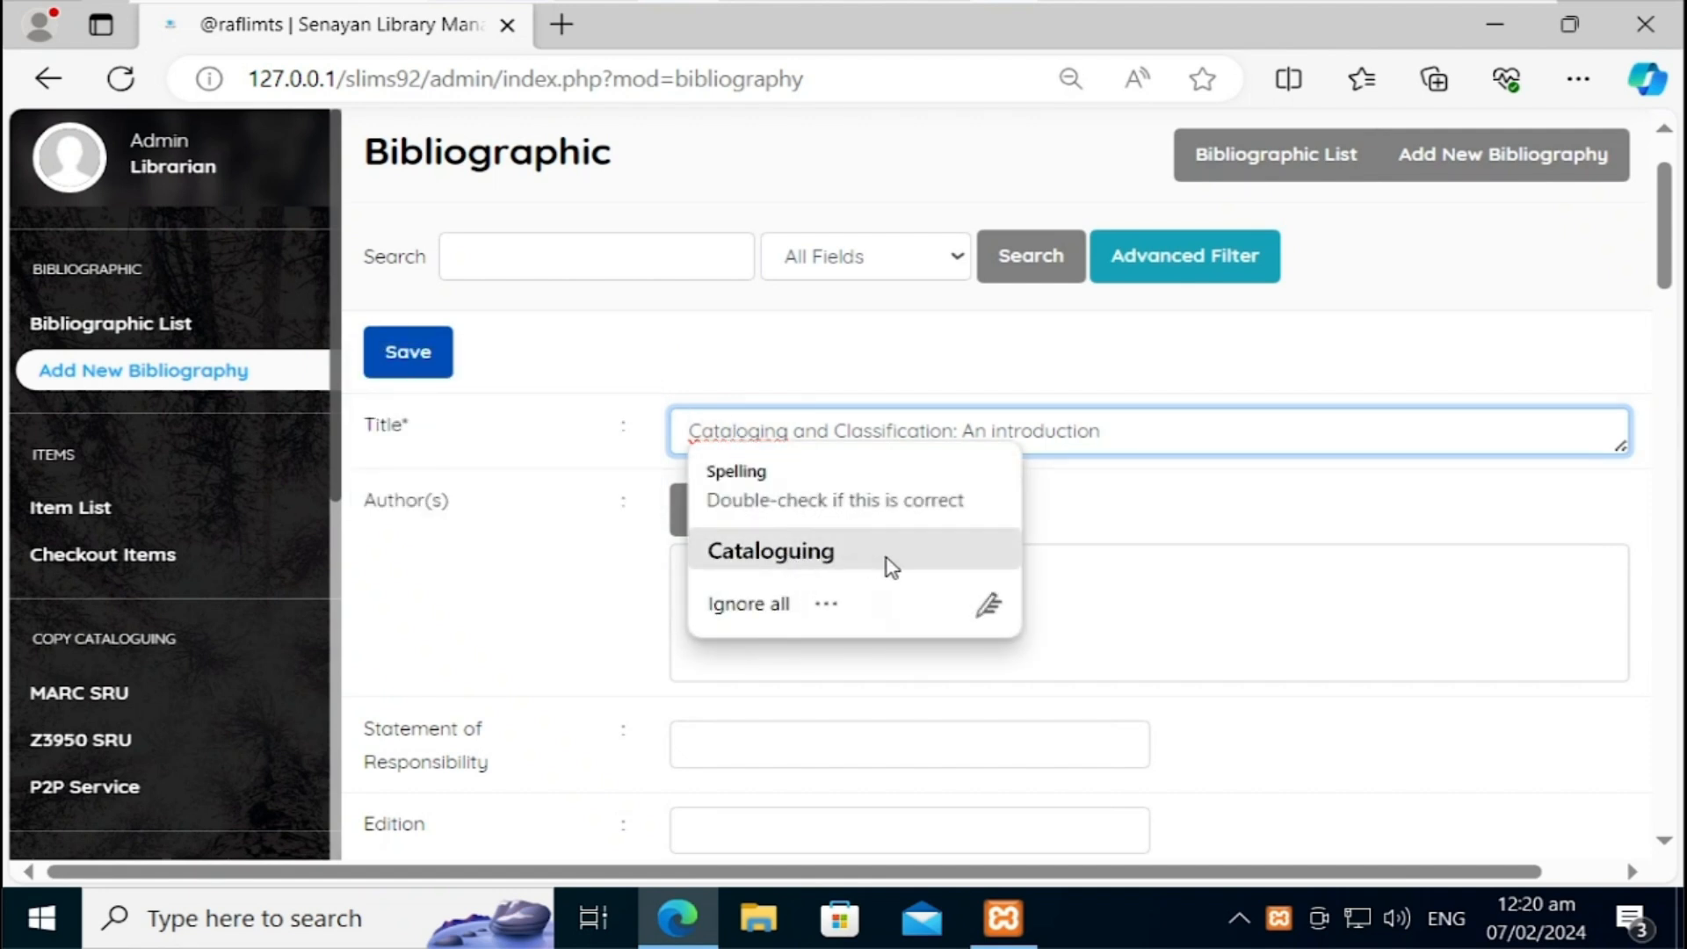
pyautogui.click(1151, 446)
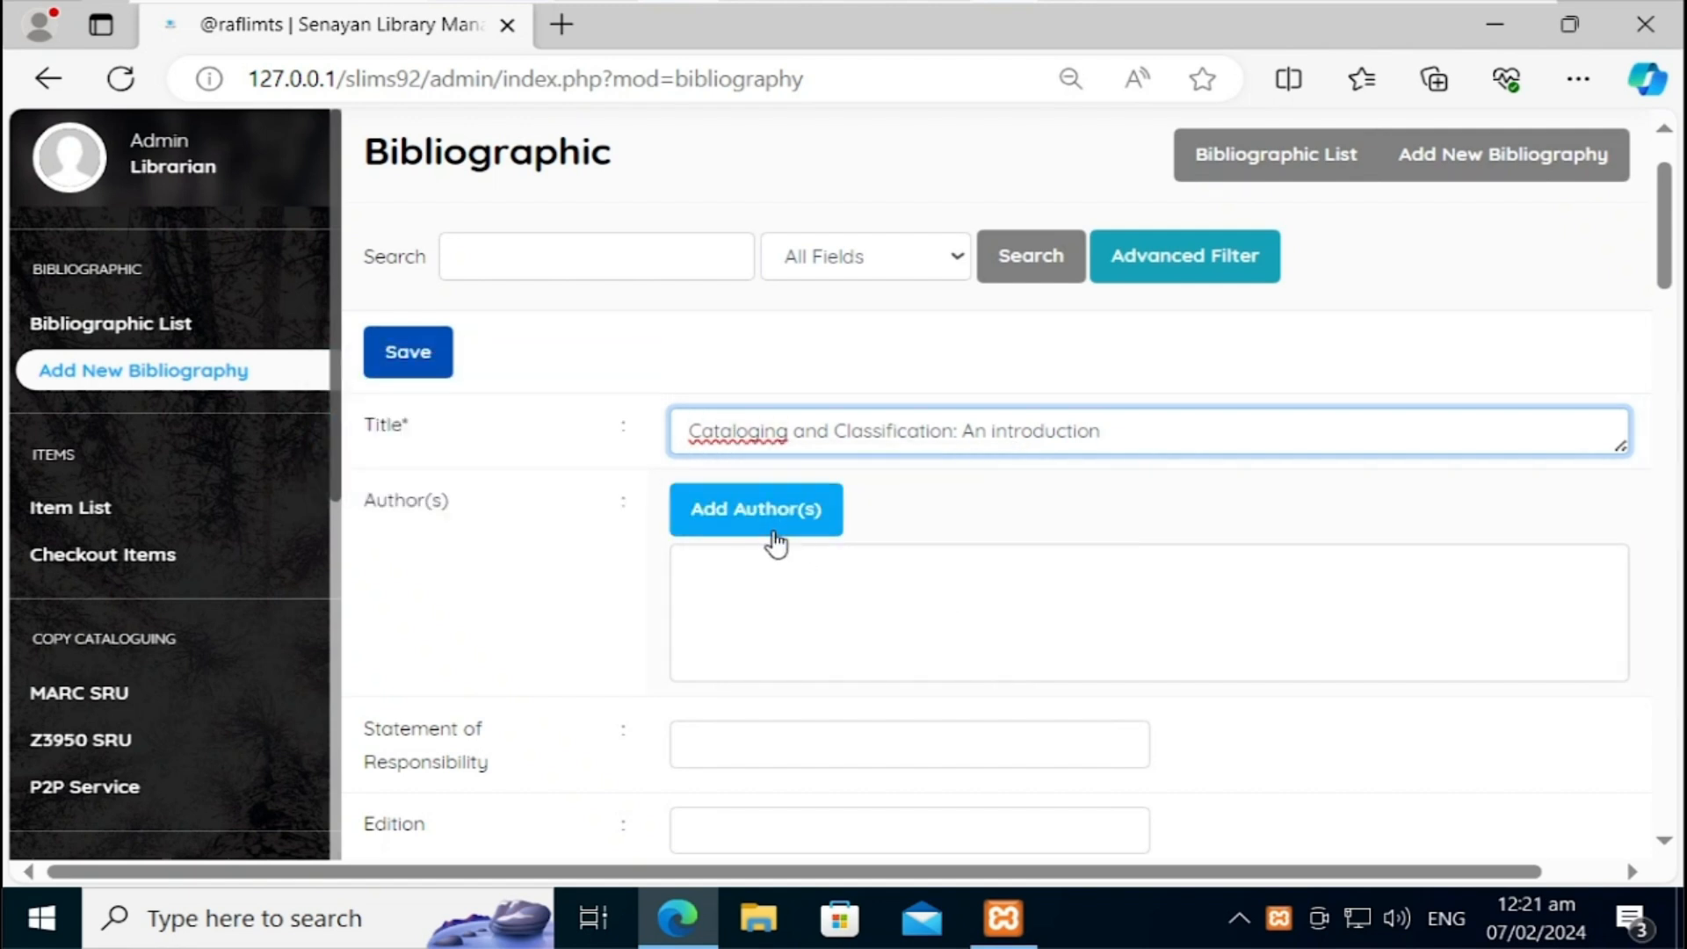
pyautogui.click(774, 537)
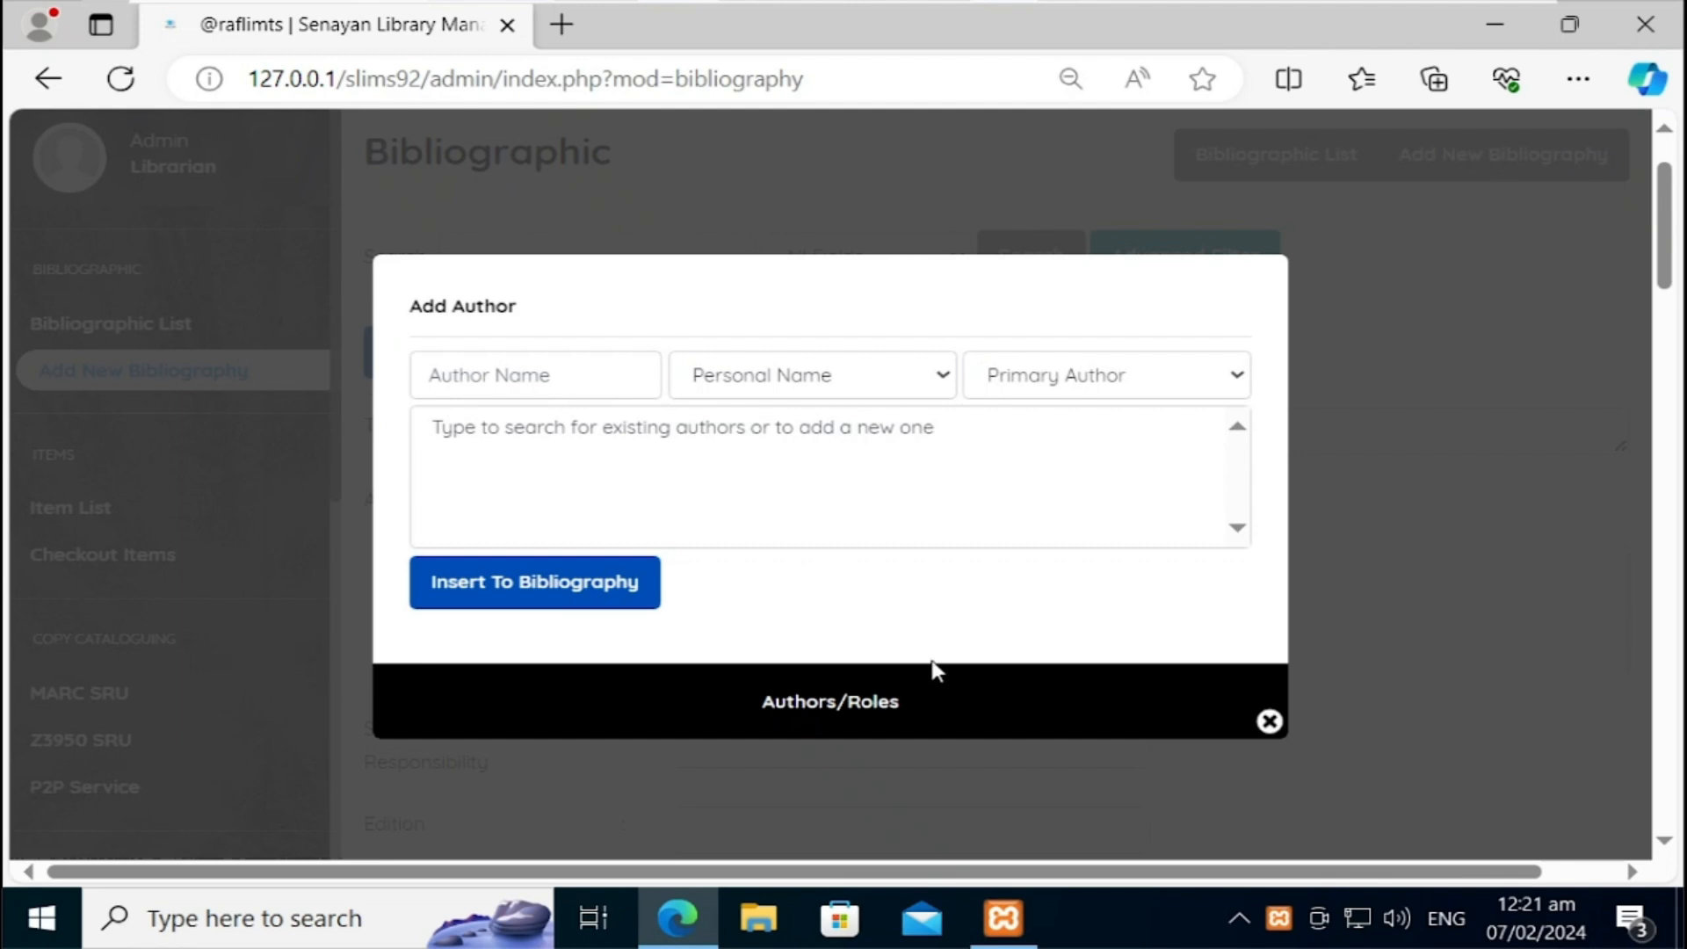
pyautogui.click(843, 385)
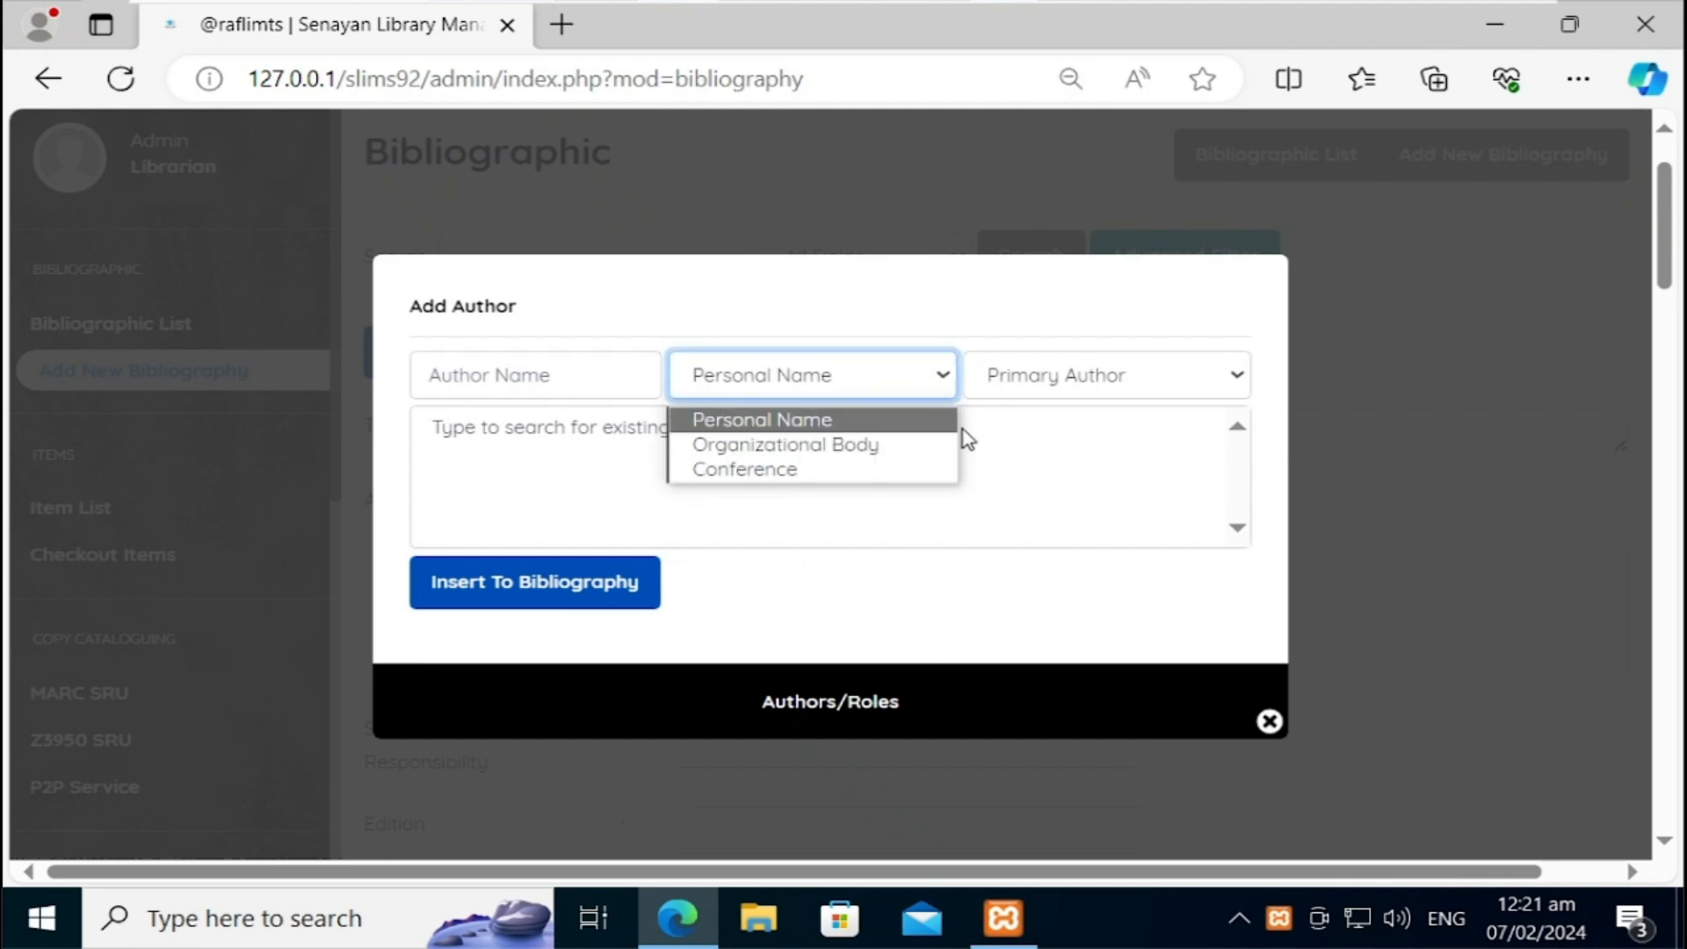
pyautogui.click(1030, 385)
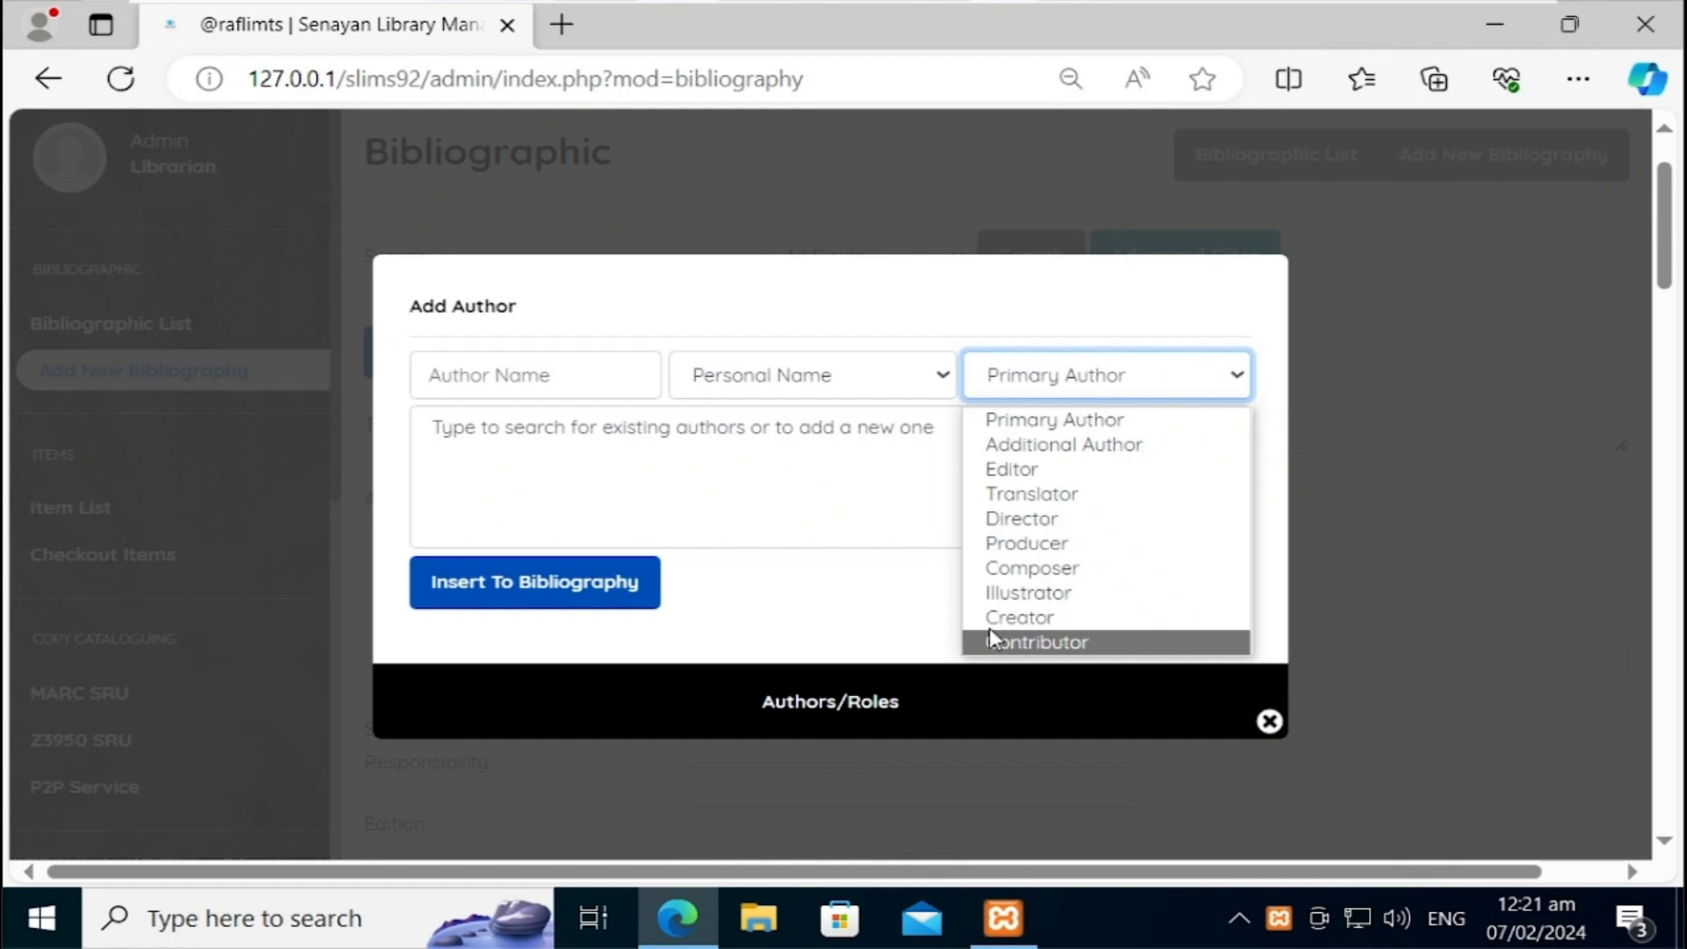
pyautogui.click(1096, 420)
pyautogui.click(604, 369)
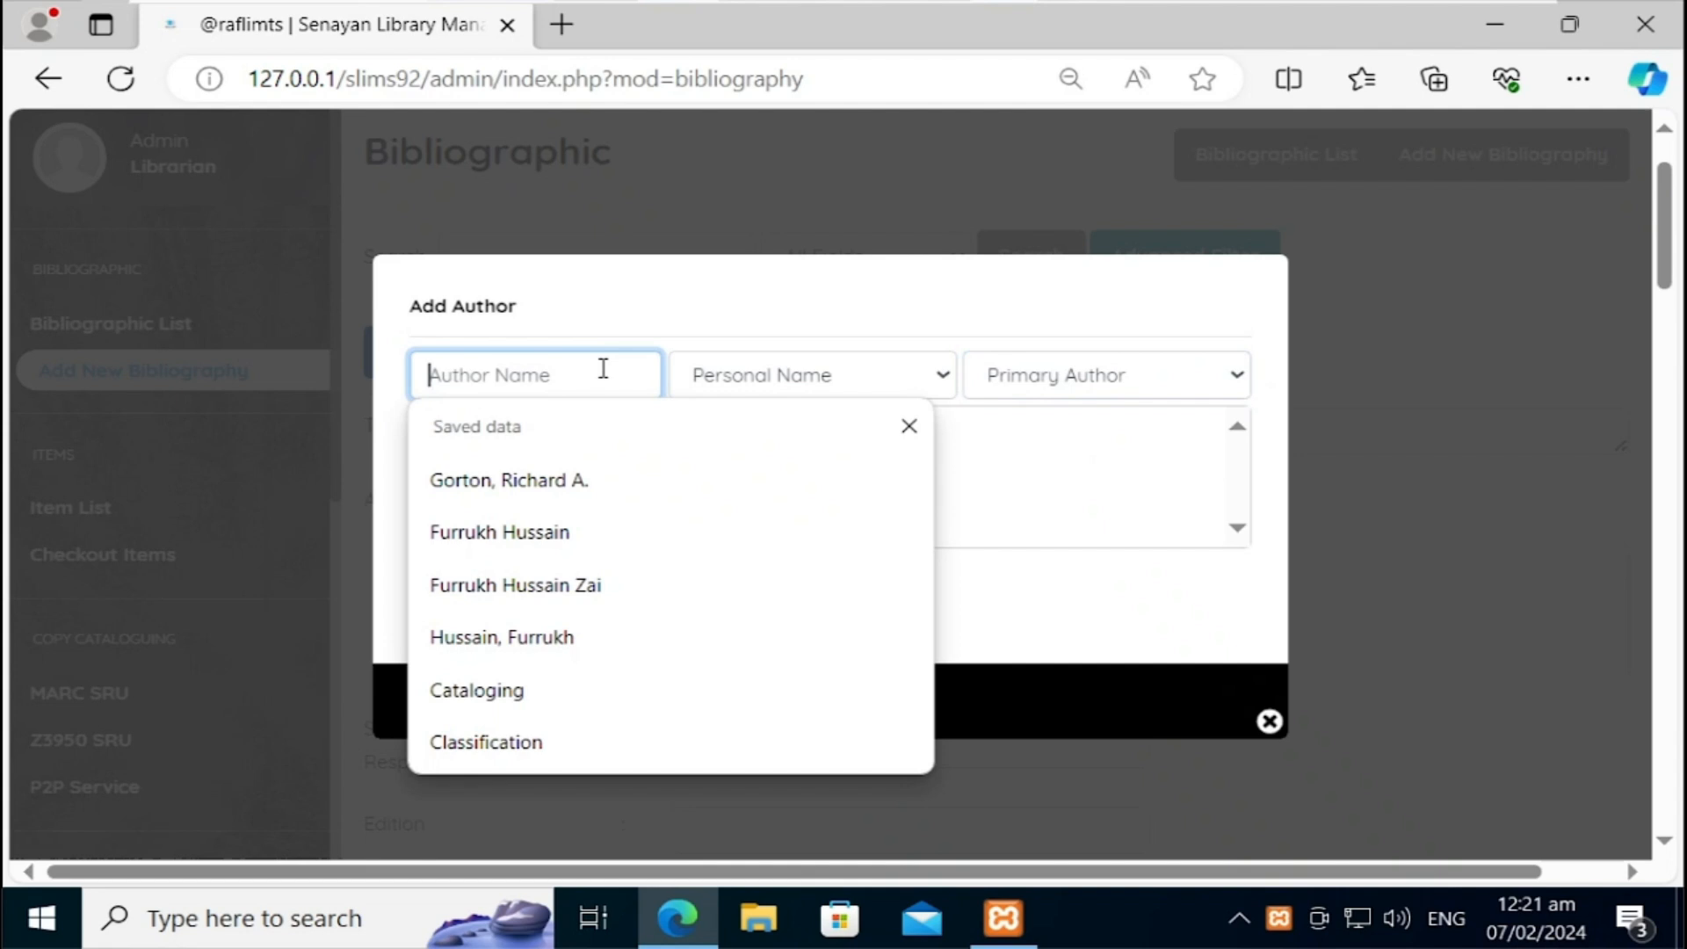
pyautogui.write('Z')
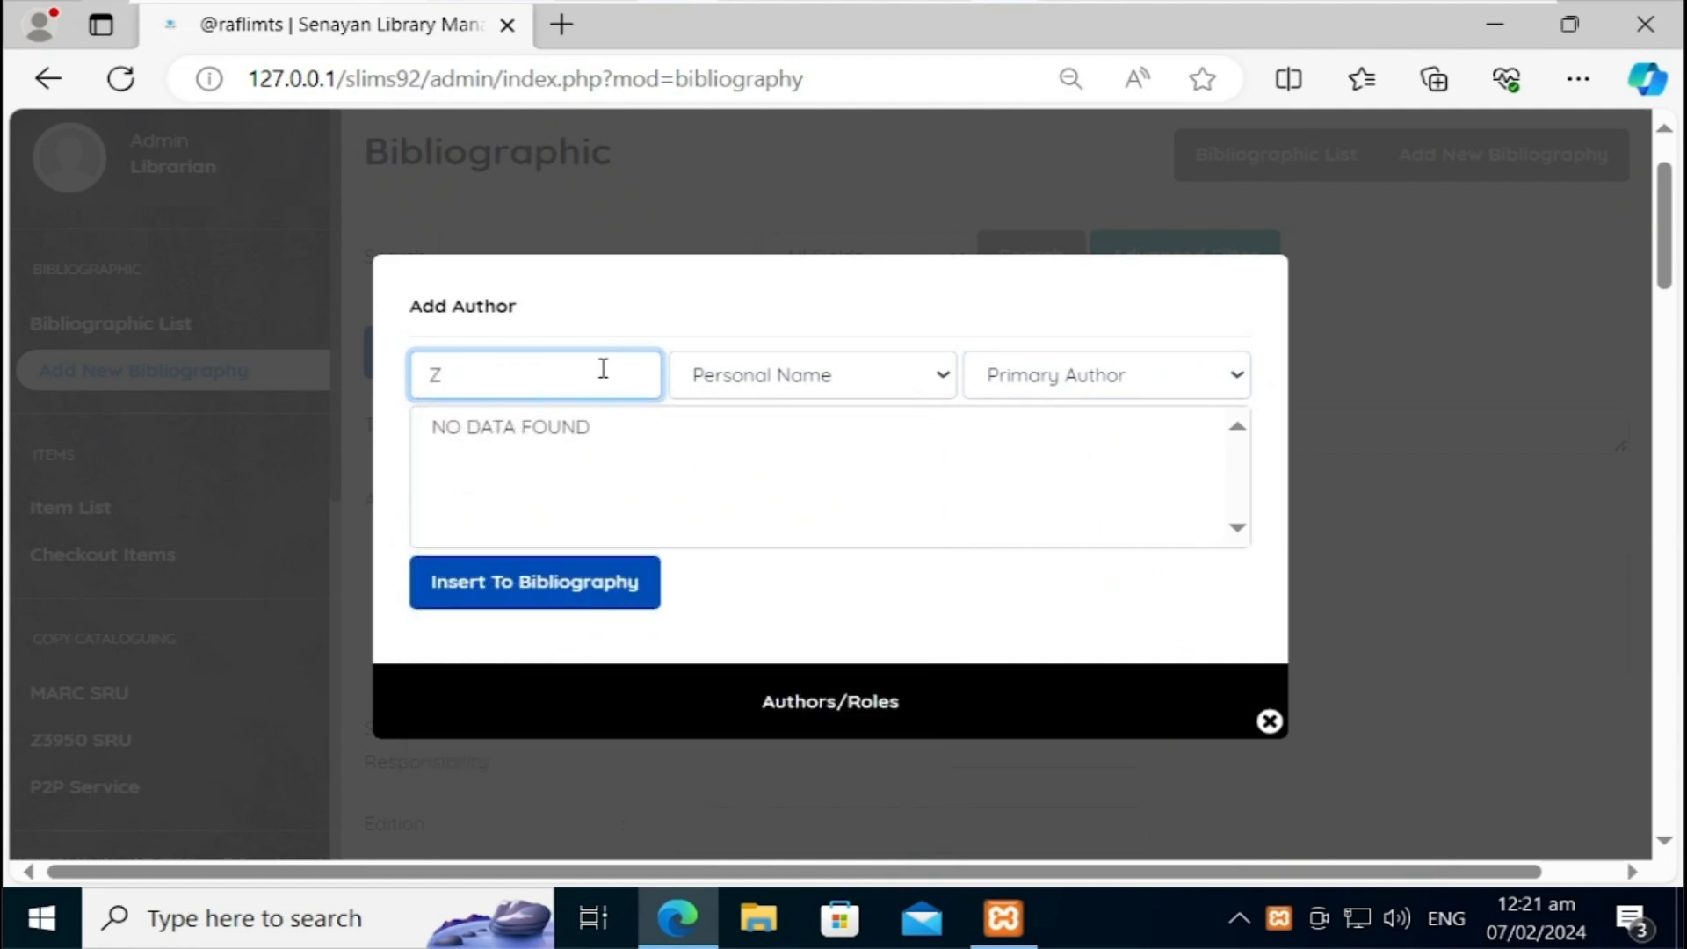
pyautogui.press('BackSpace')
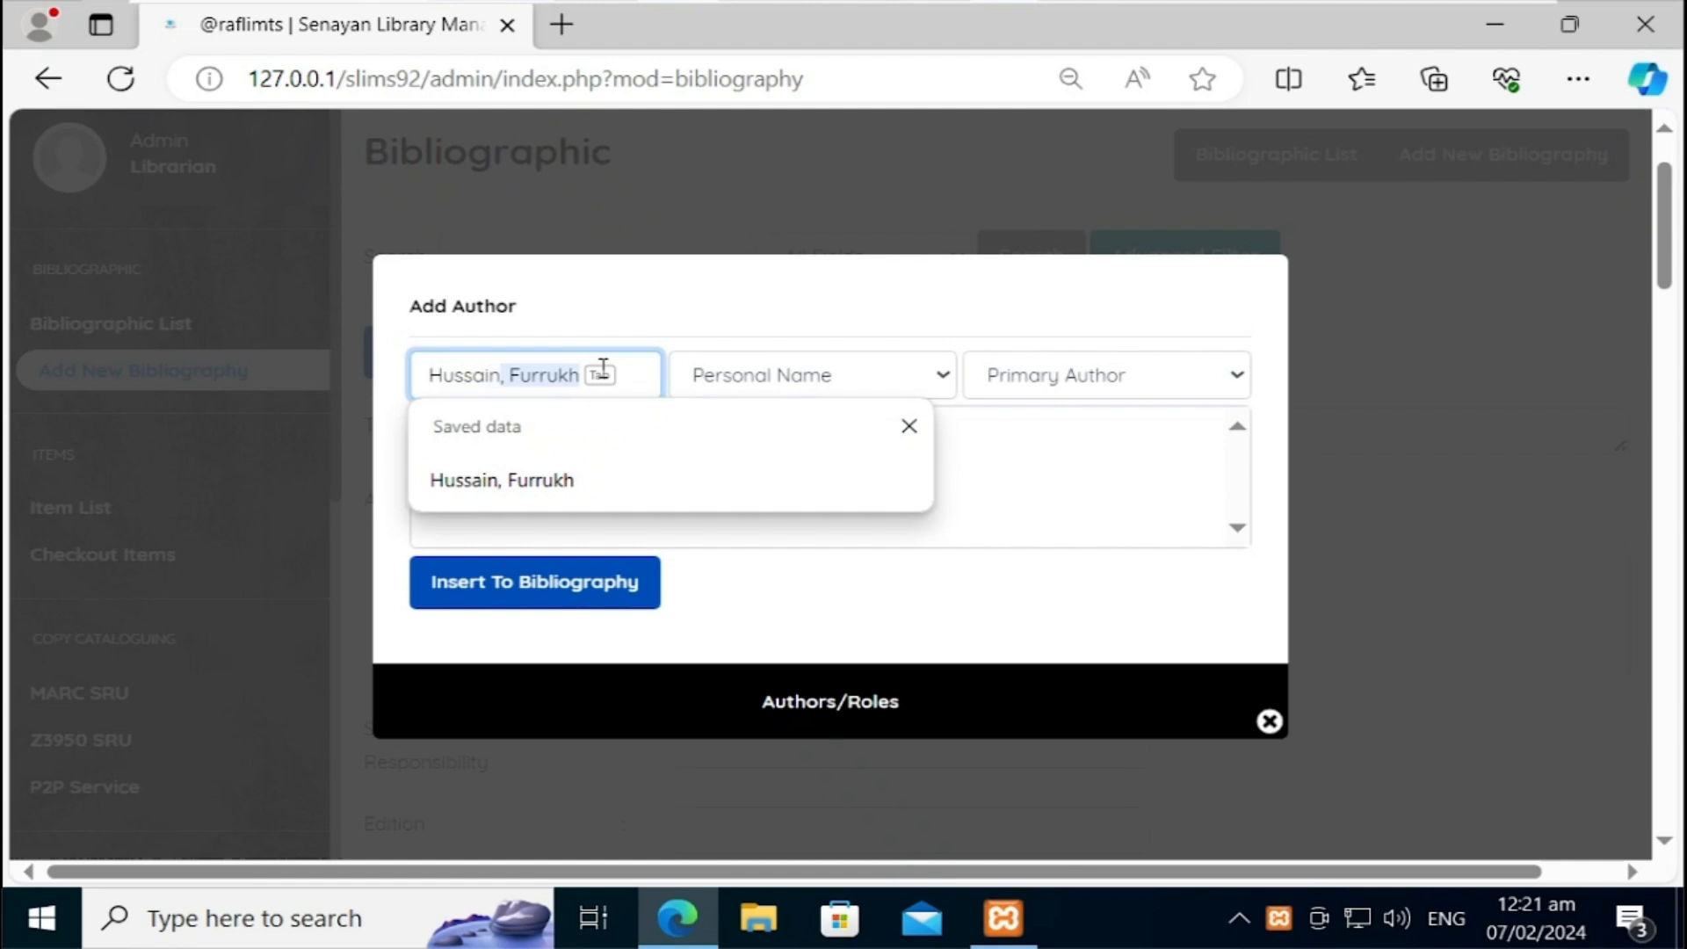
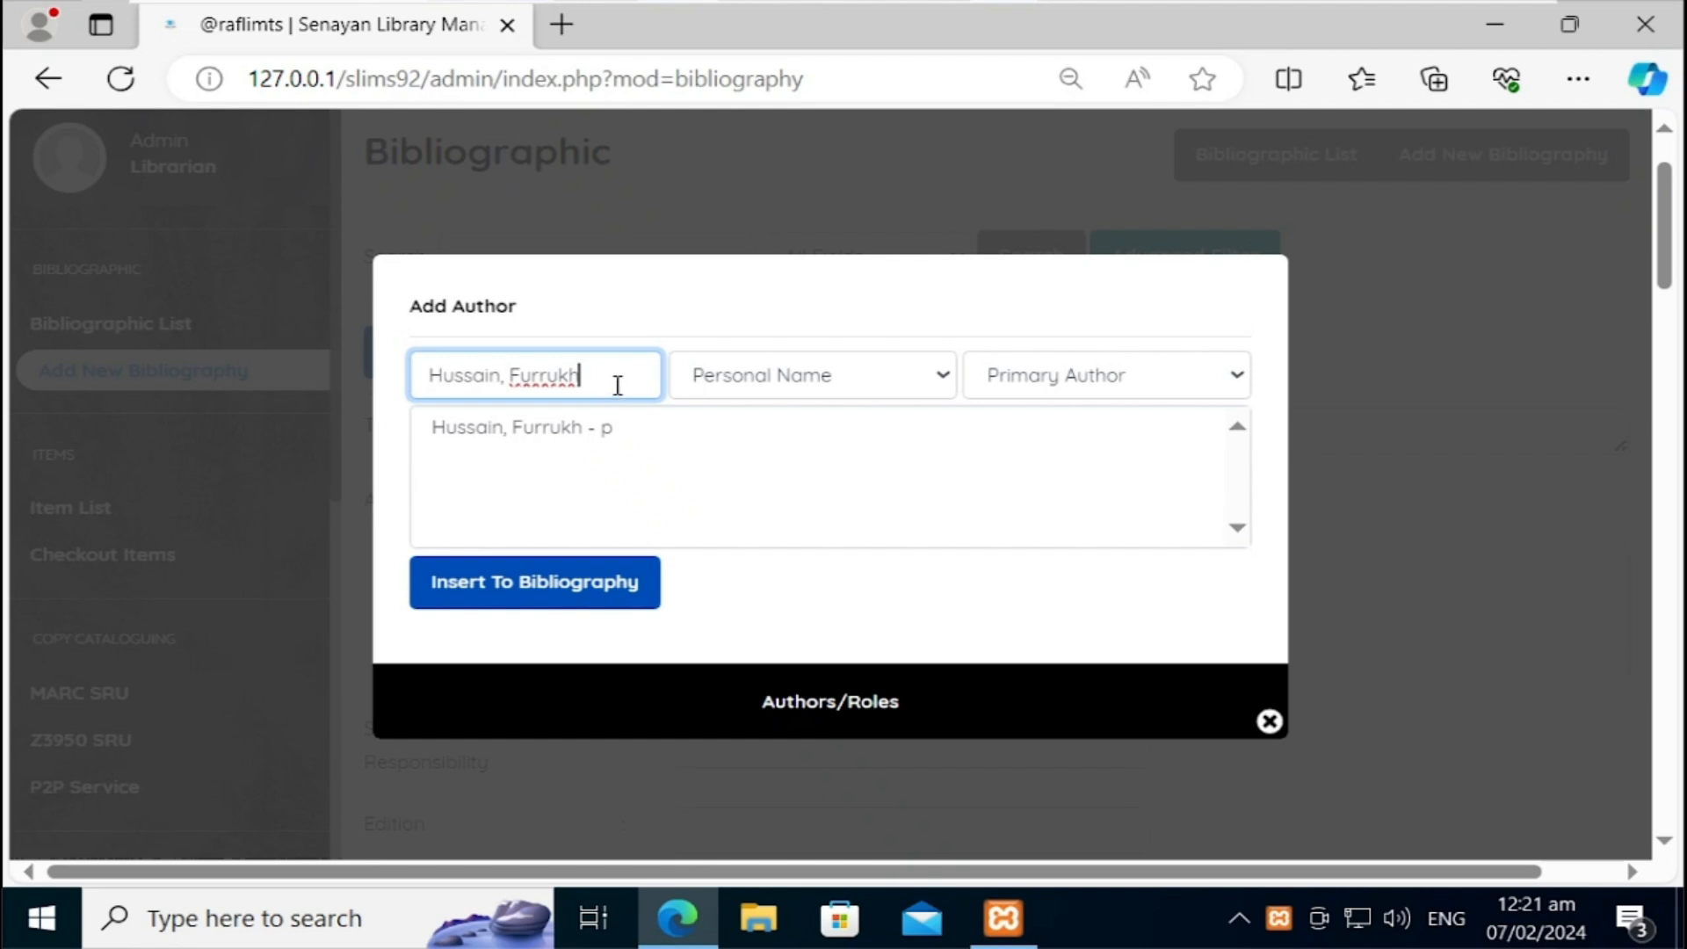
pyautogui.click(578, 583)
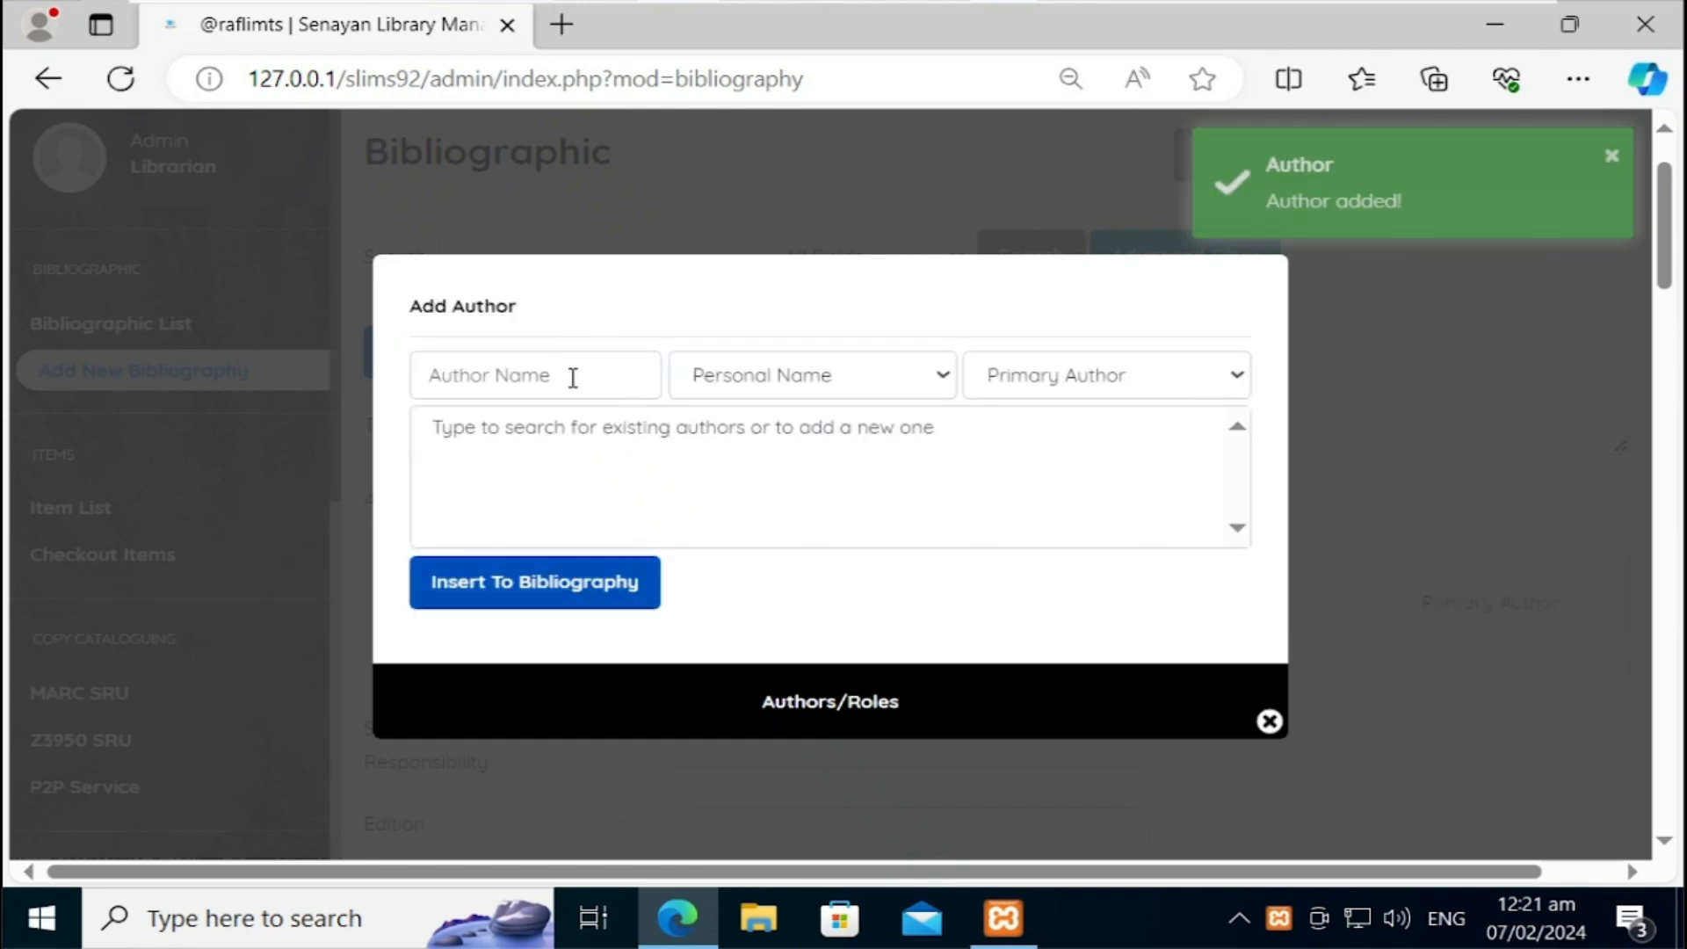
# Step: Insert Gorton, Richard A. as an author, then remove him from the list
pyautogui.click(572, 378)
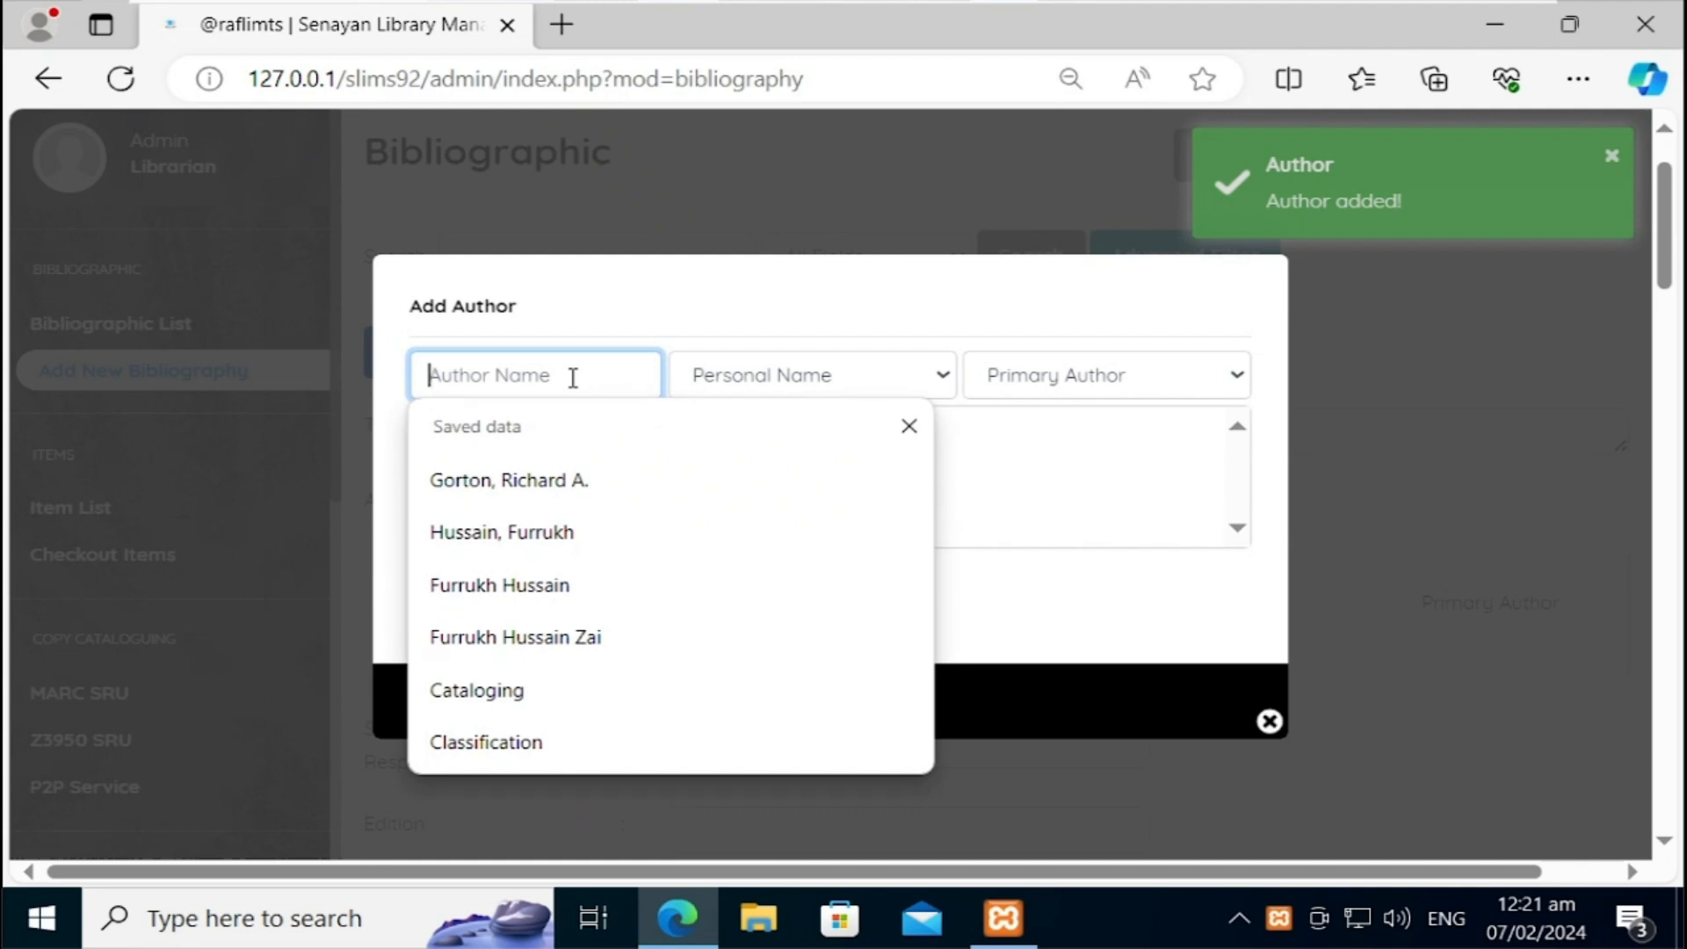
pyautogui.click(572, 478)
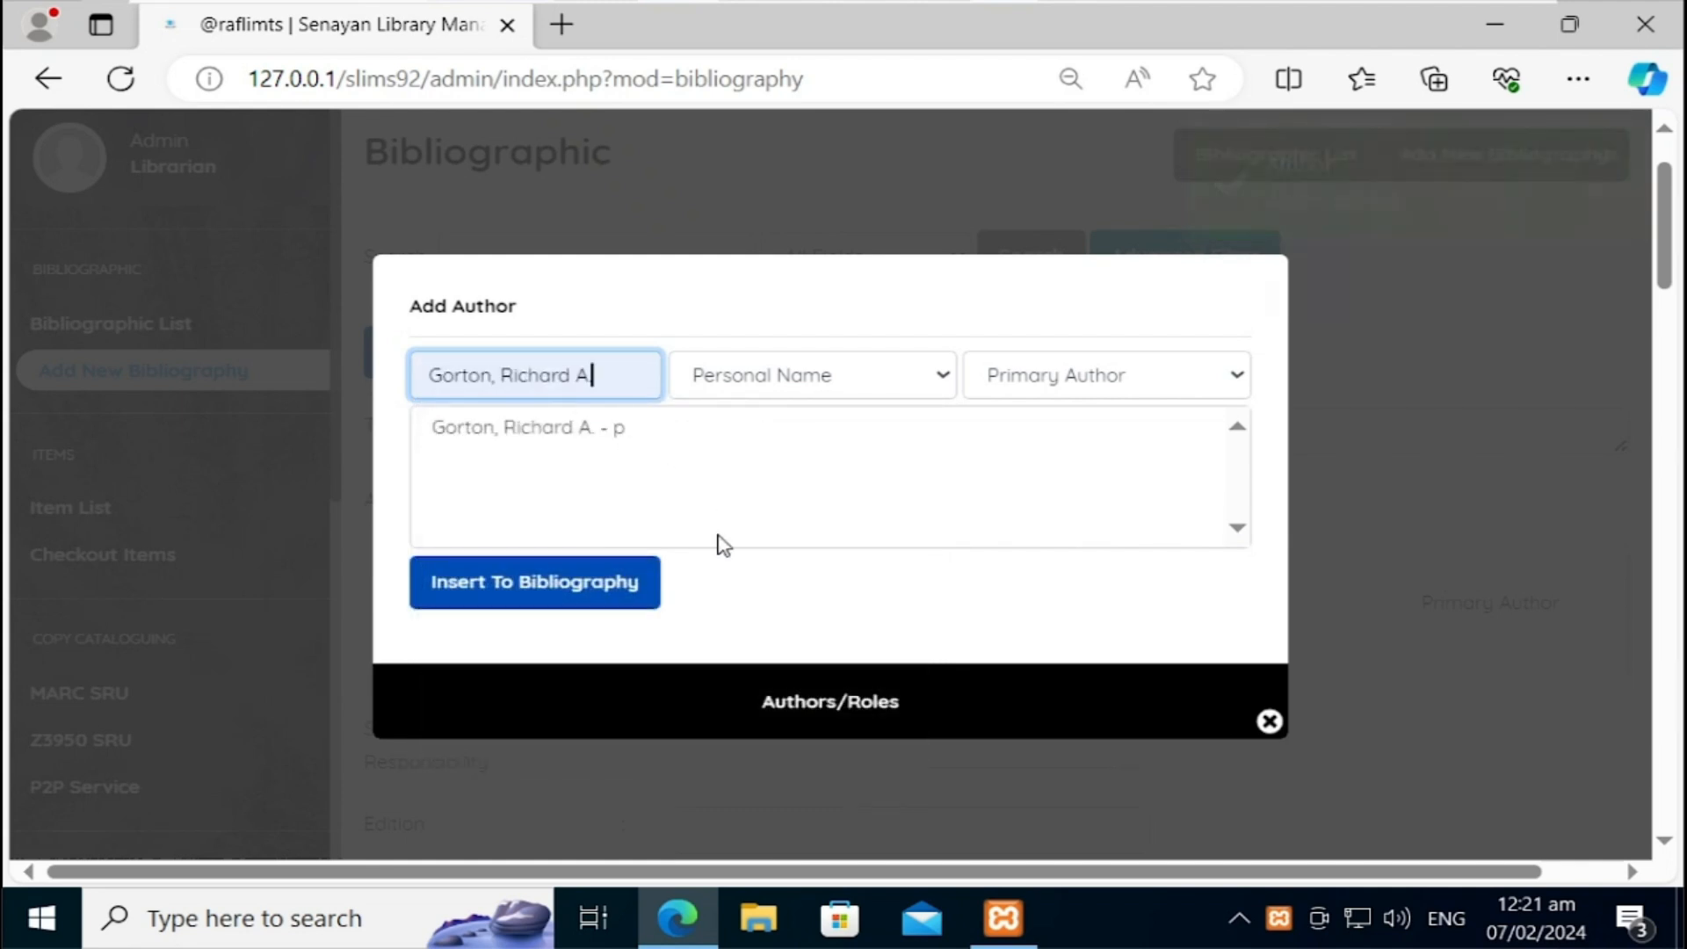
pyautogui.click(635, 594)
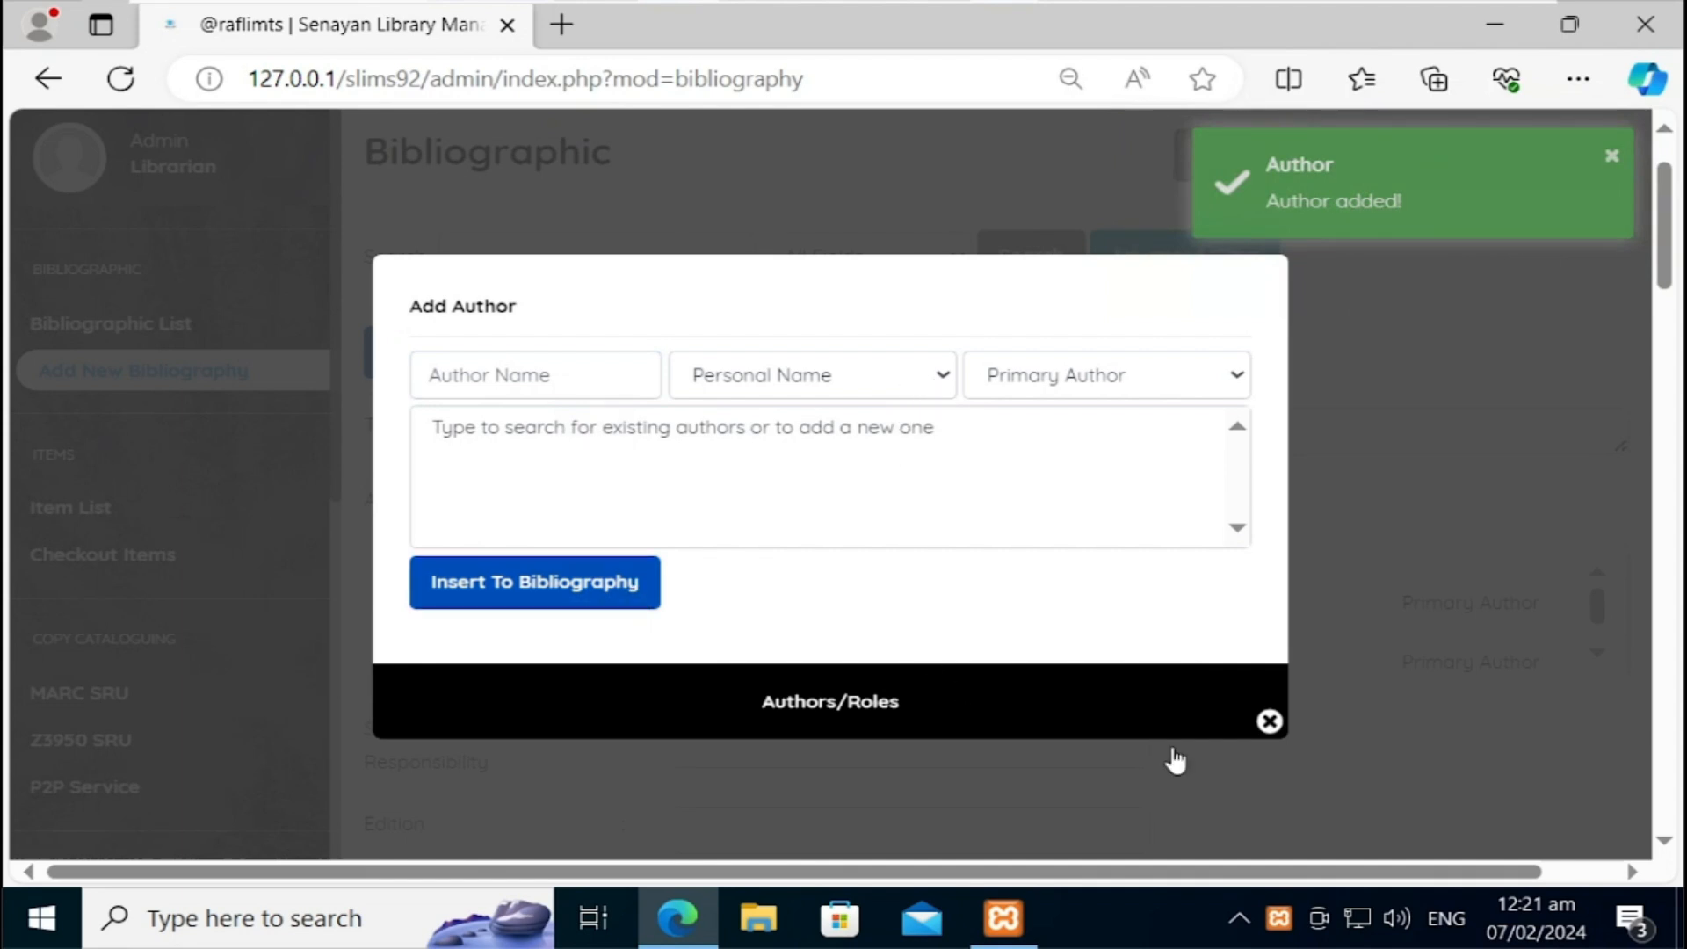
pyautogui.click(571, 383)
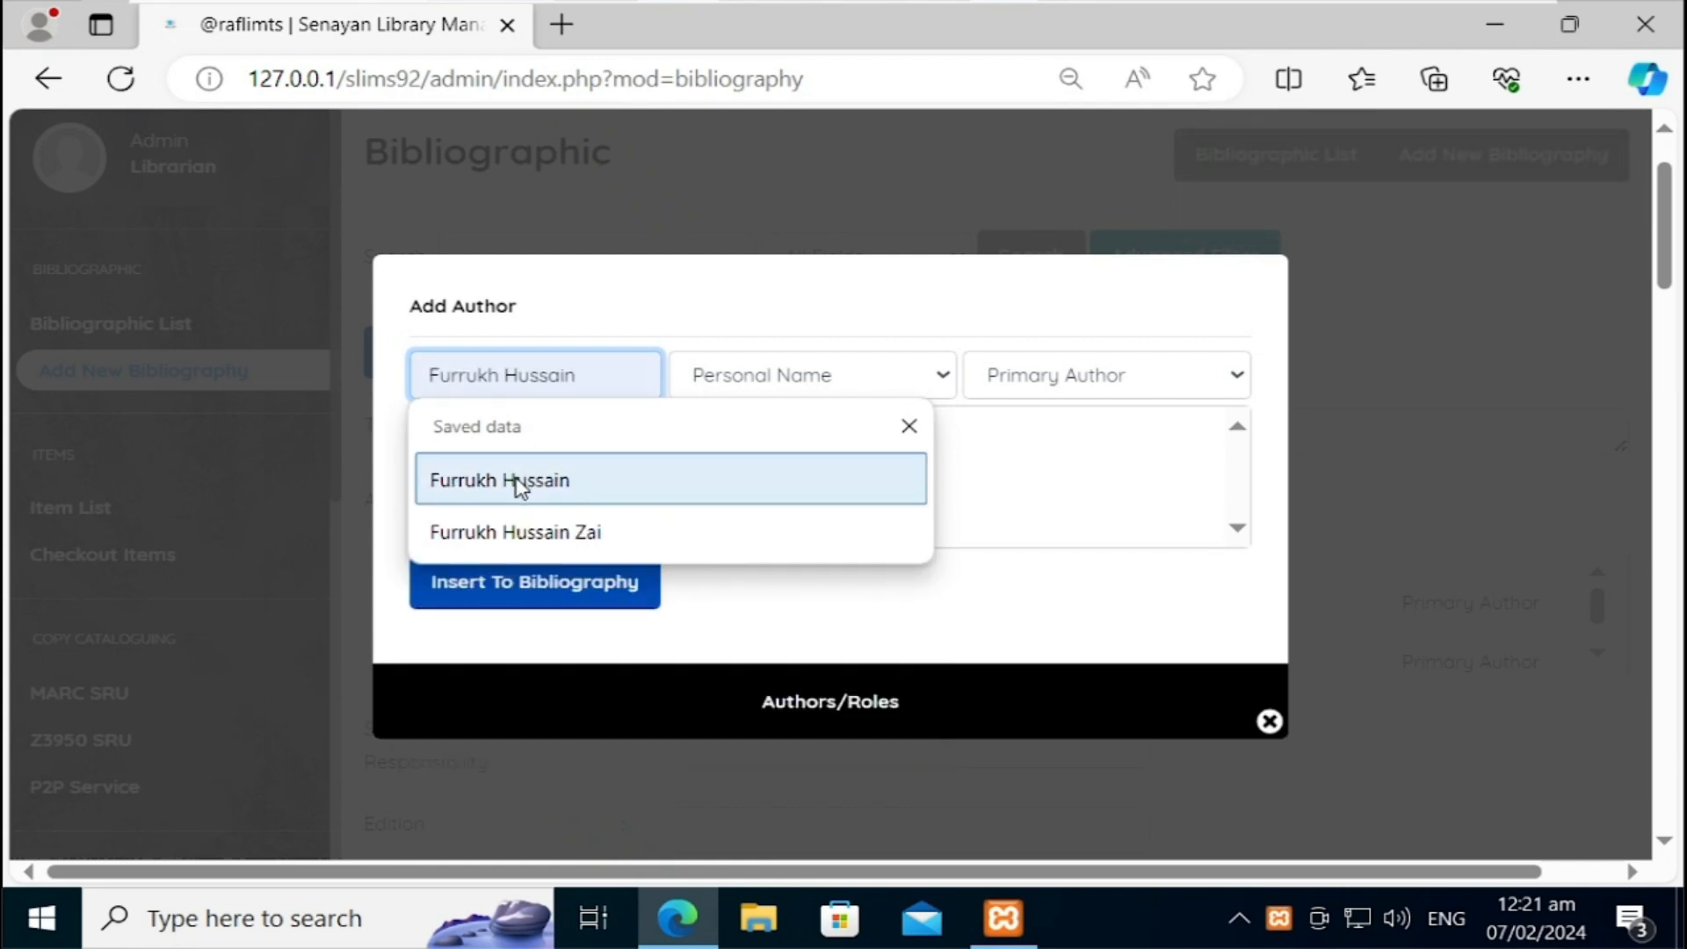
pyautogui.click(513, 481)
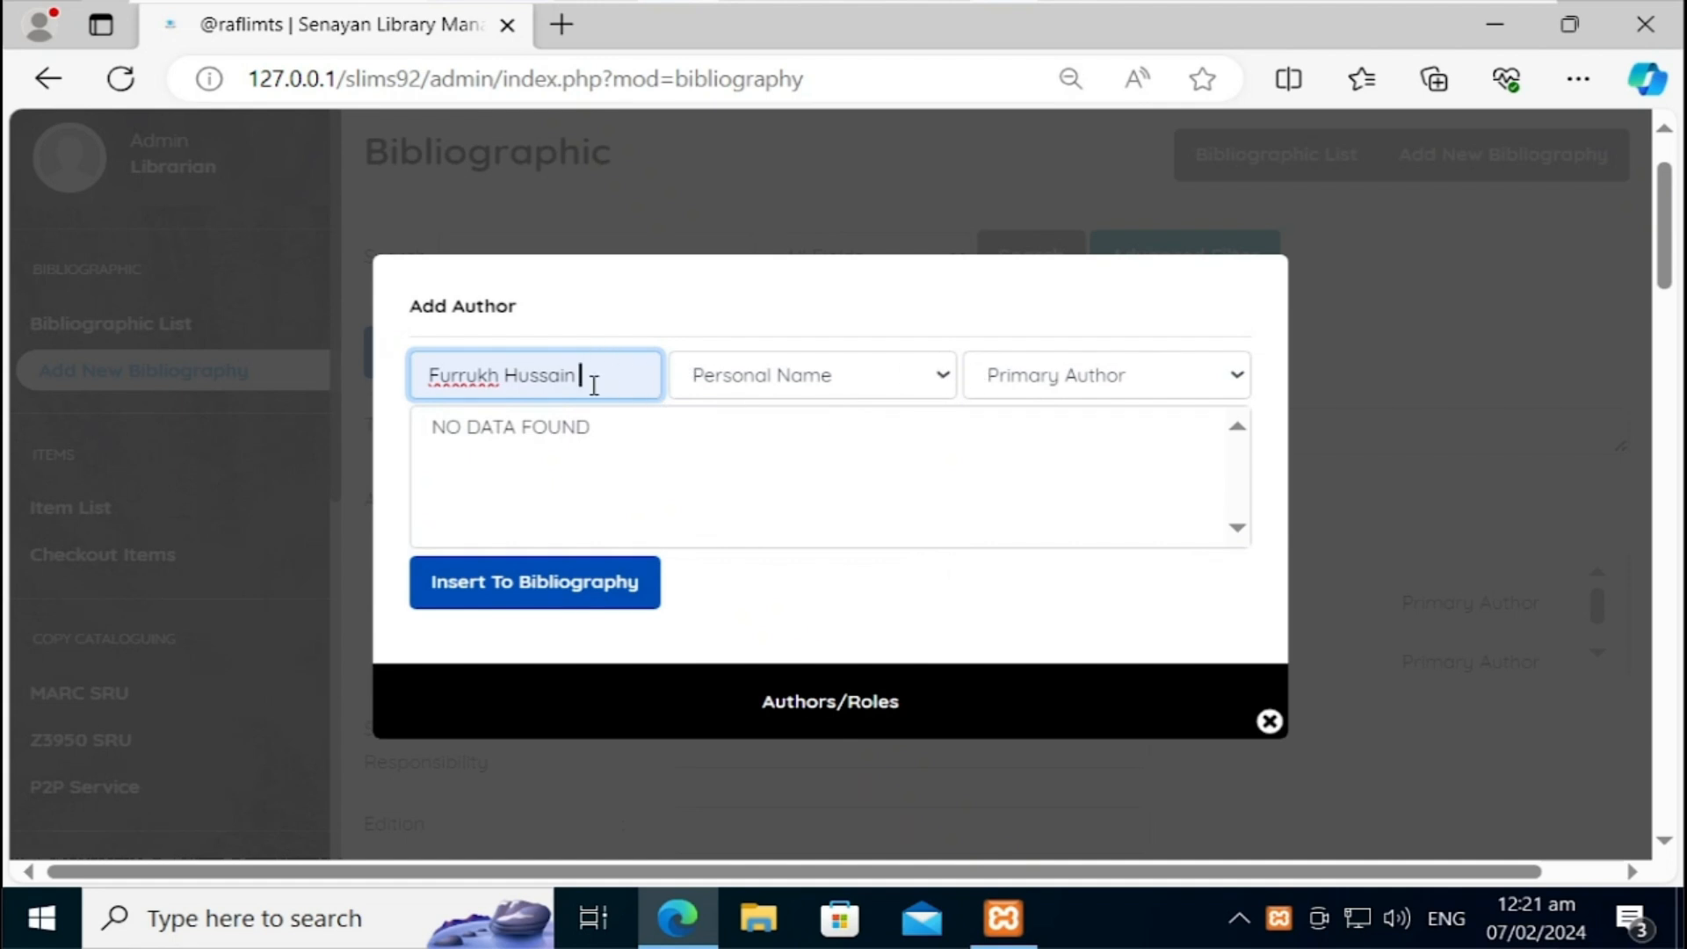
pyautogui.click(1116, 378)
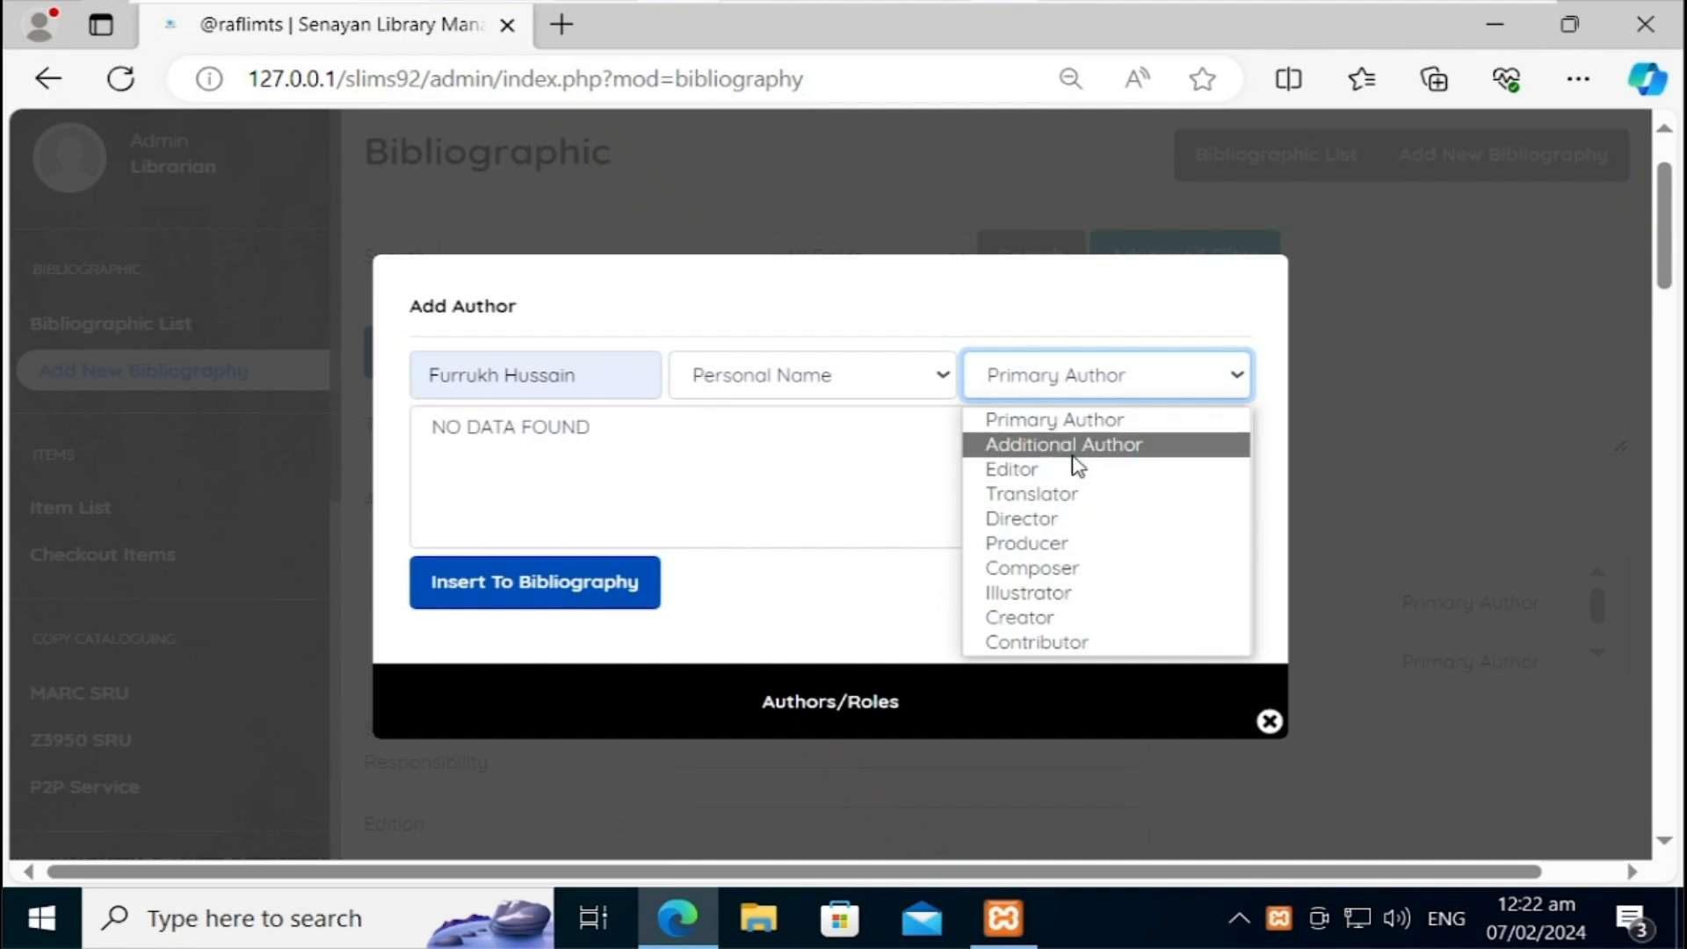
pyautogui.click(1270, 725)
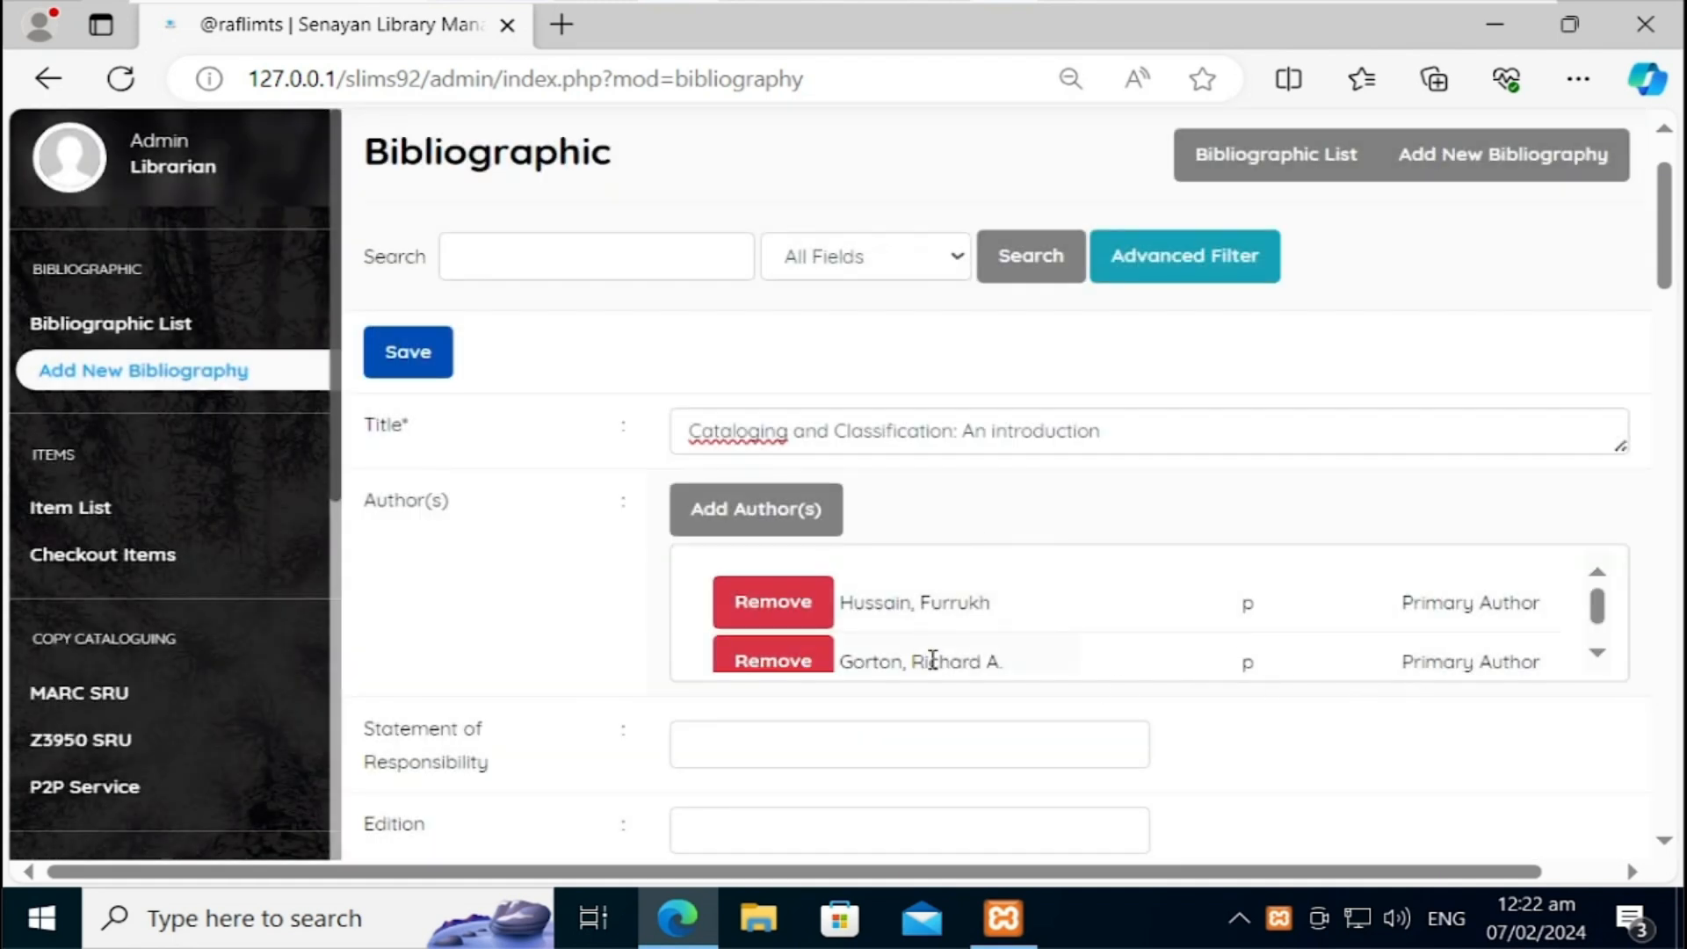
pyautogui.click(773, 660)
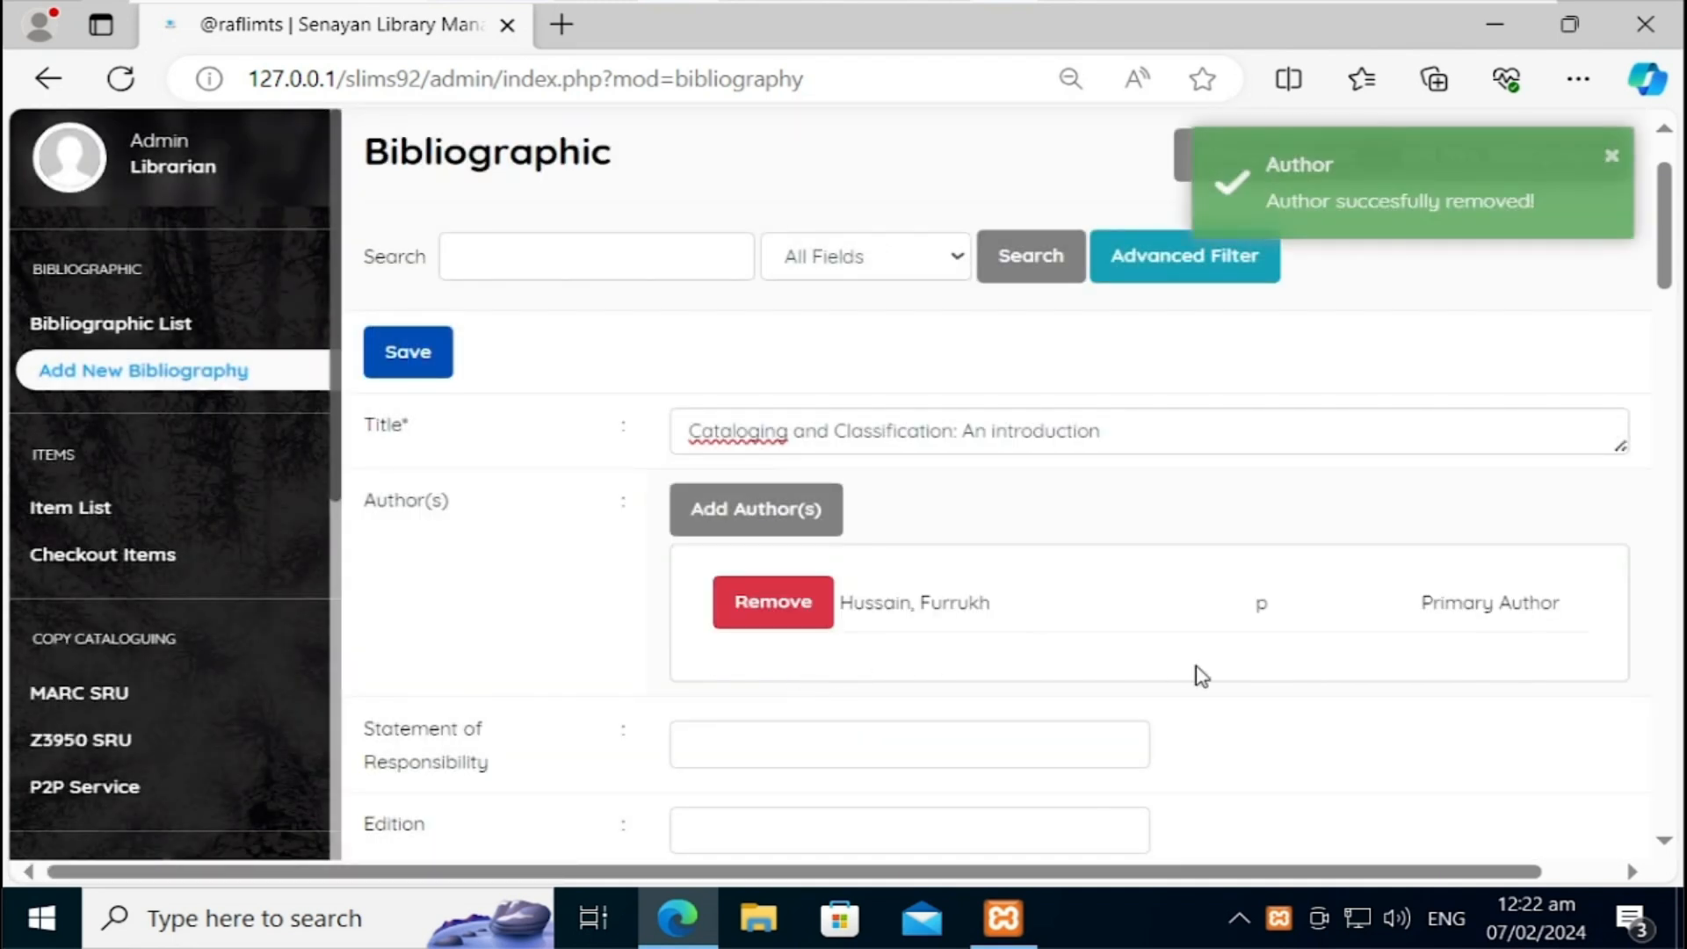
pyautogui.click(793, 529)
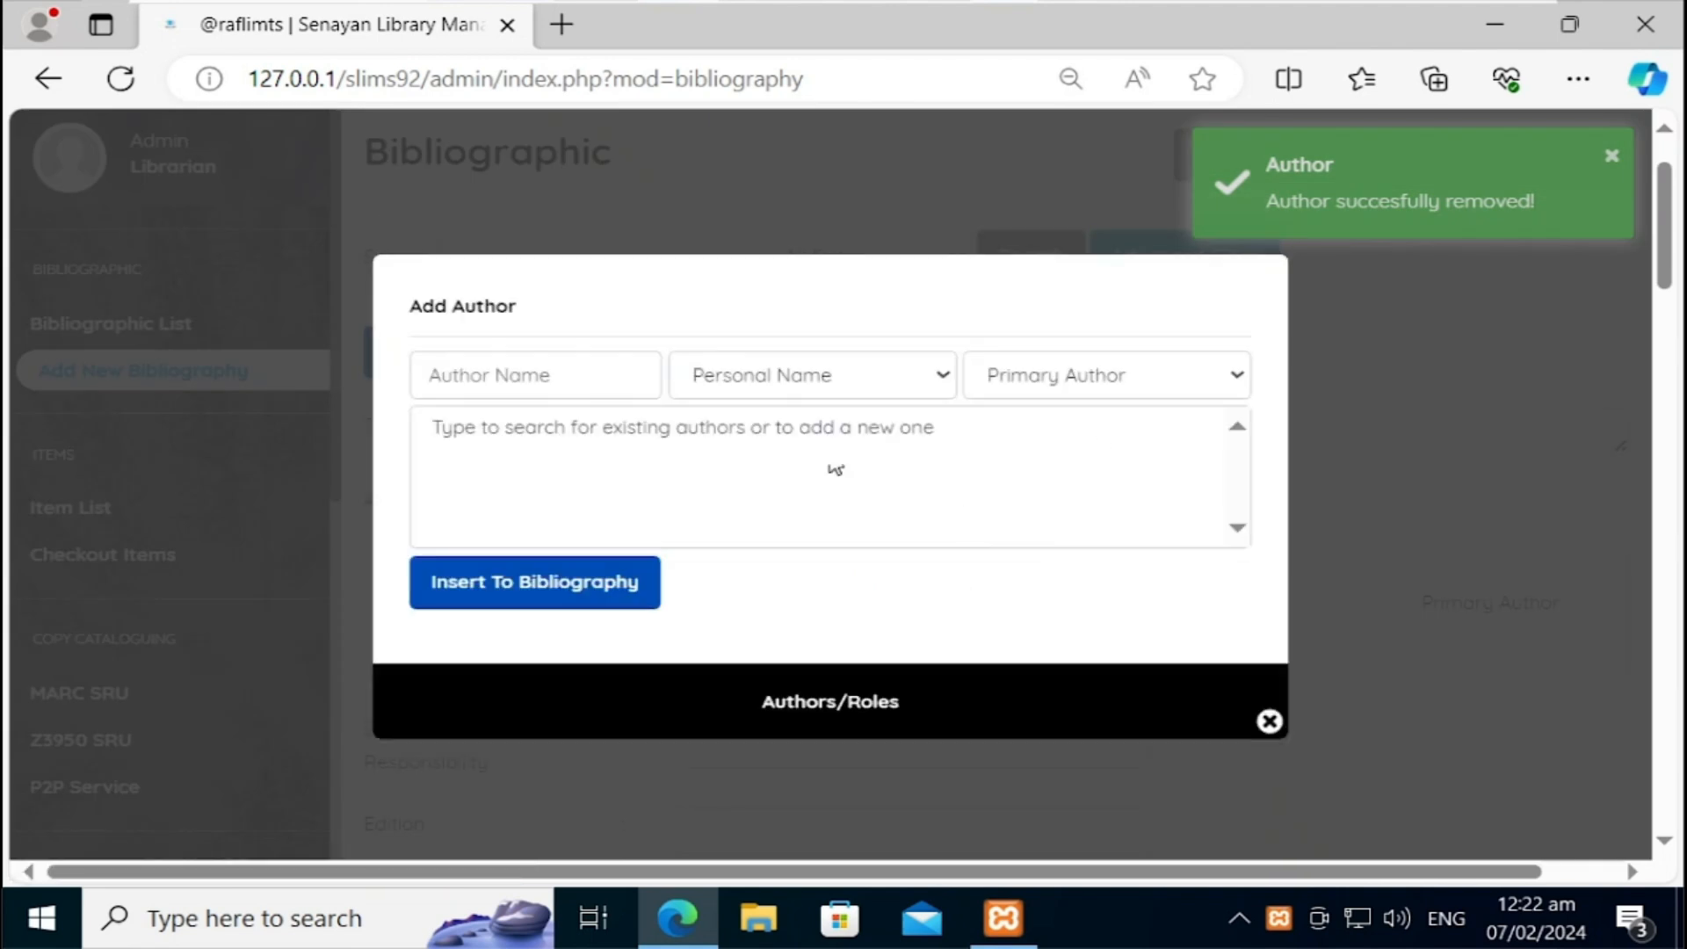
pyautogui.click(577, 388)
pyautogui.click(543, 483)
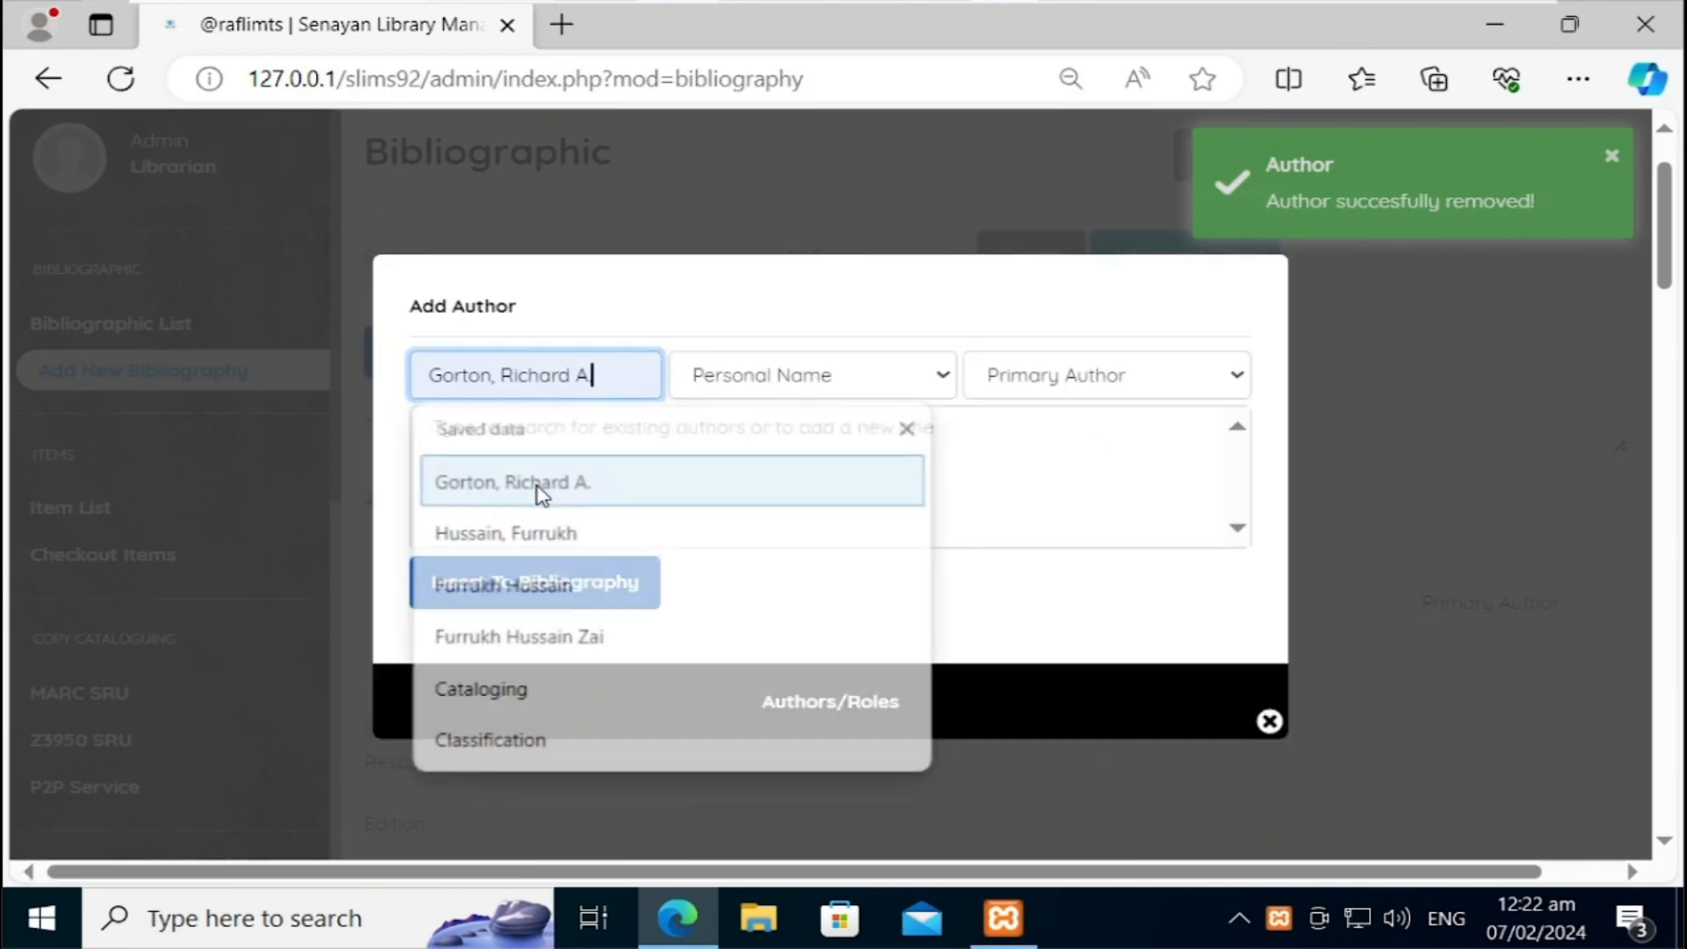
pyautogui.click(1031, 381)
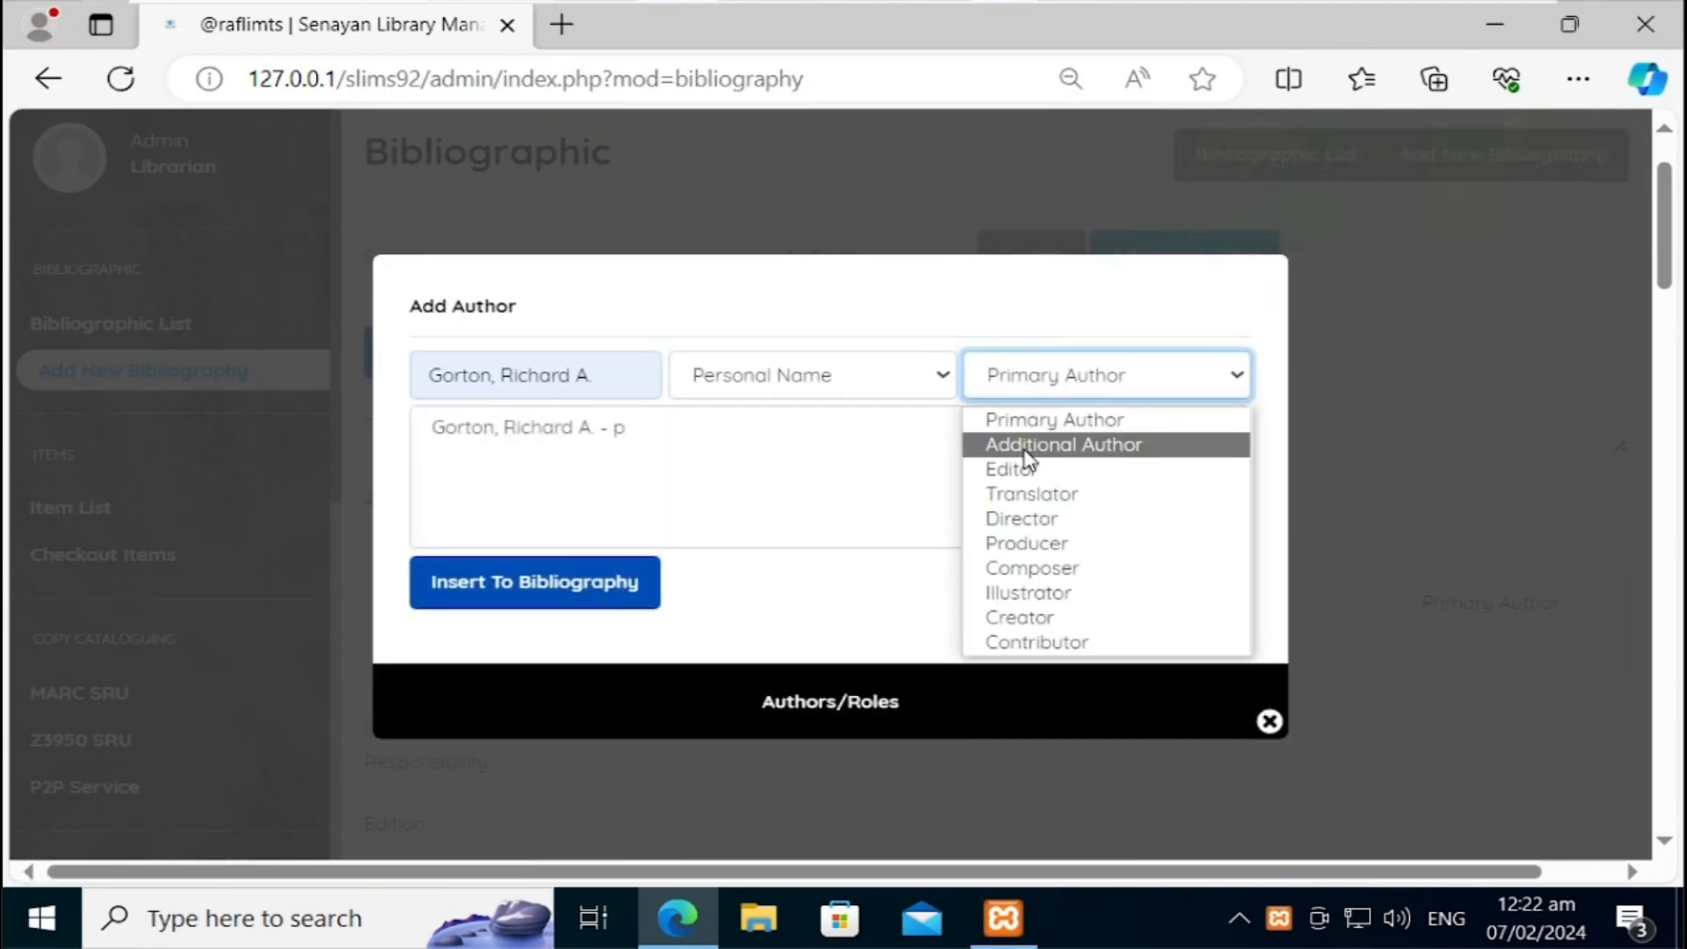
pyautogui.click(1012, 445)
pyautogui.click(633, 584)
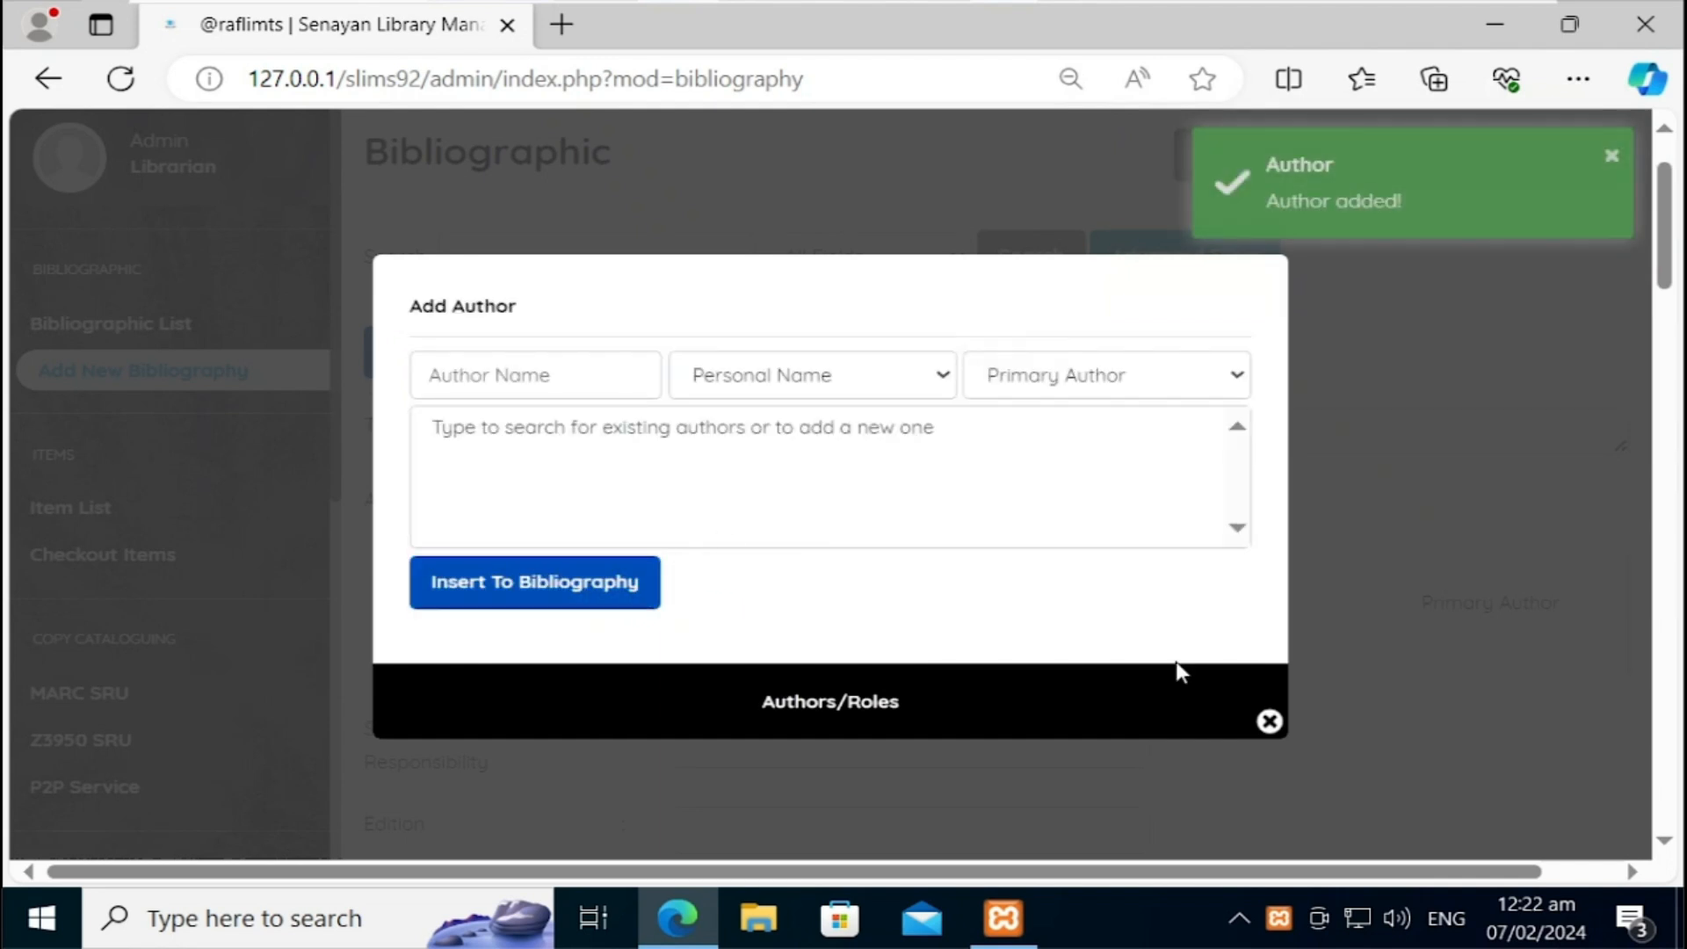
pyautogui.click(1269, 722)
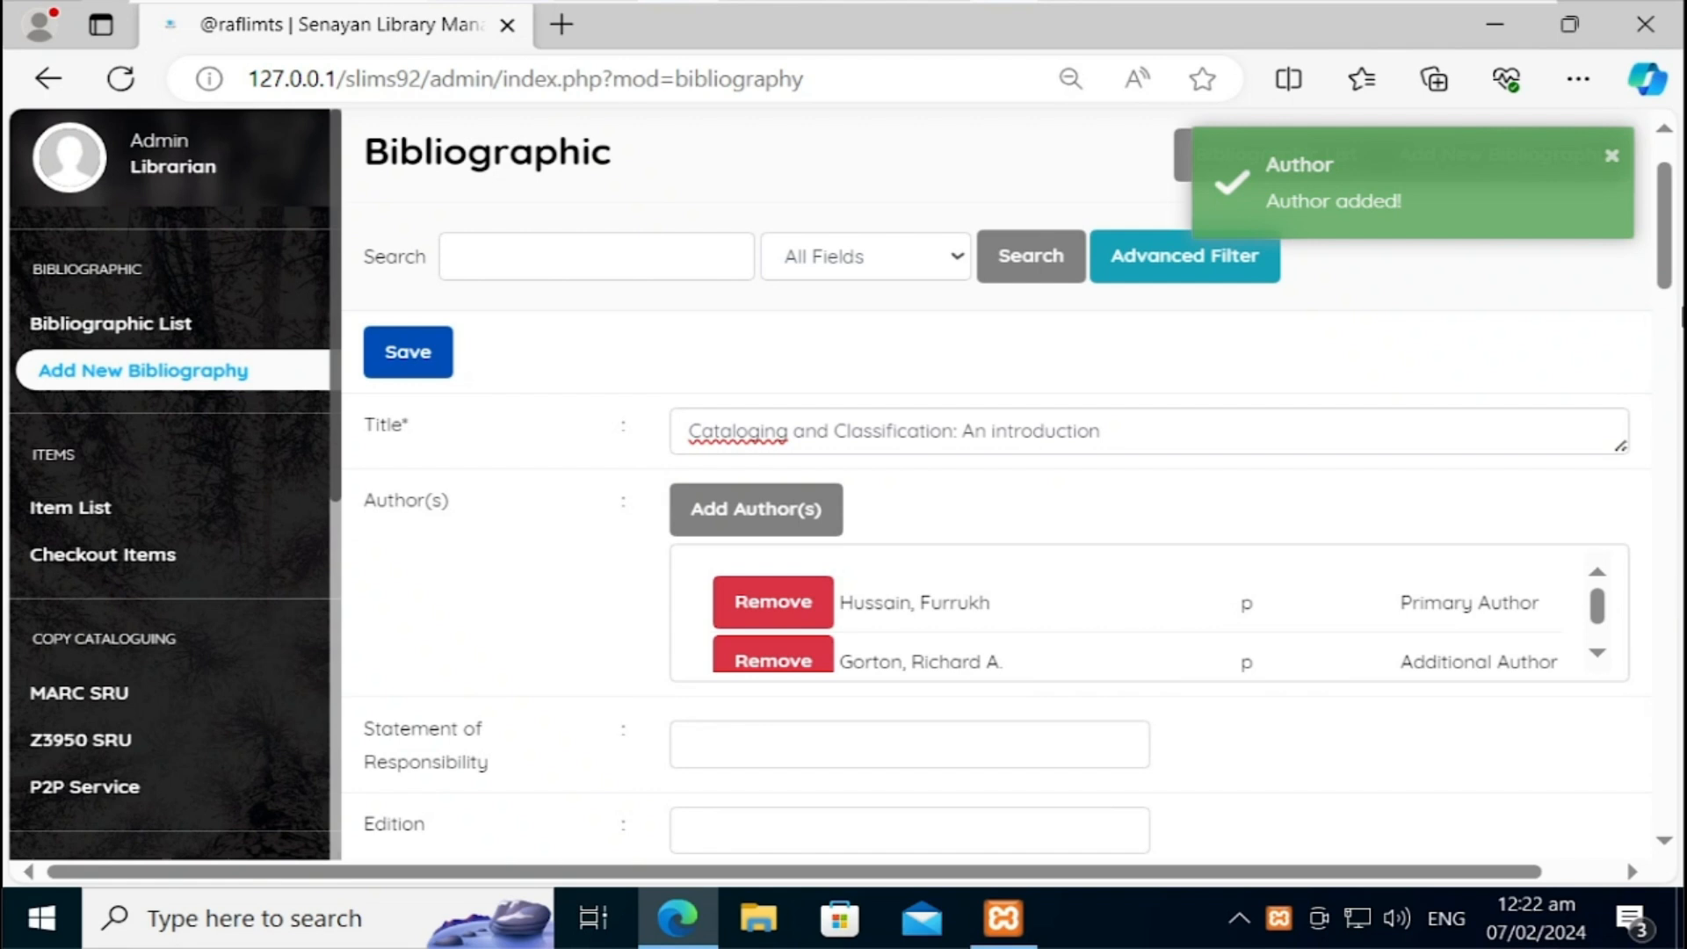
# Step: Leave Statement of Responsibility empty and set Edition to the saved '4th ed.'
pyautogui.moveTo(1672, 272); pyautogui.dragTo(1672, 334)
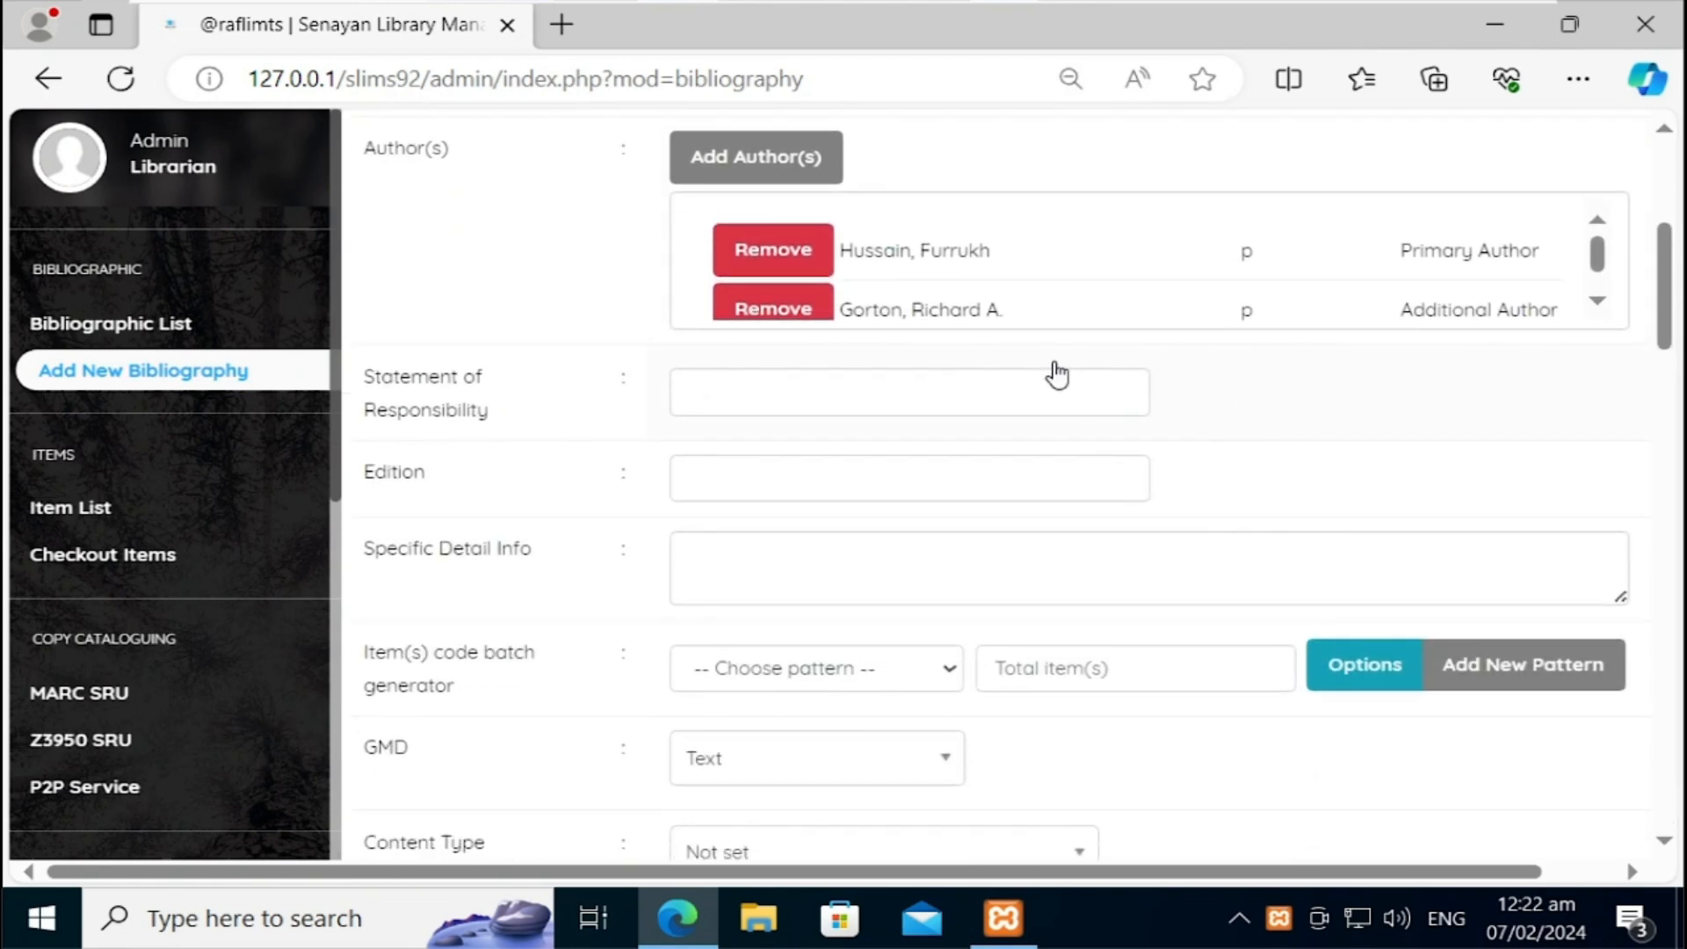
pyautogui.click(1053, 395)
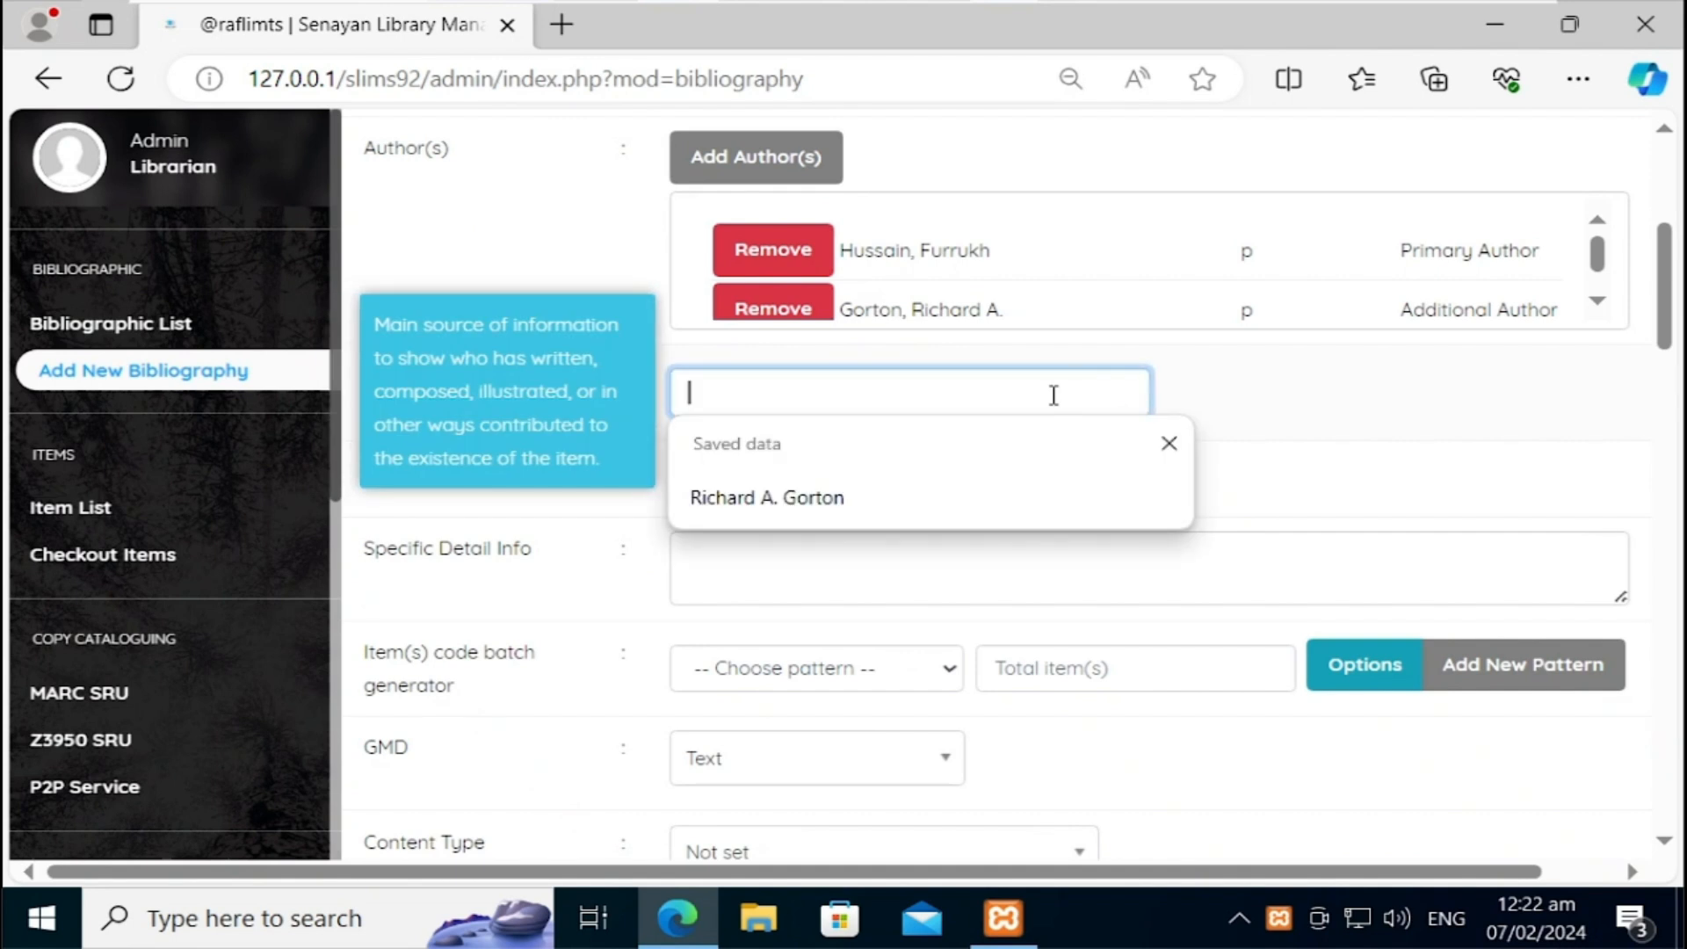
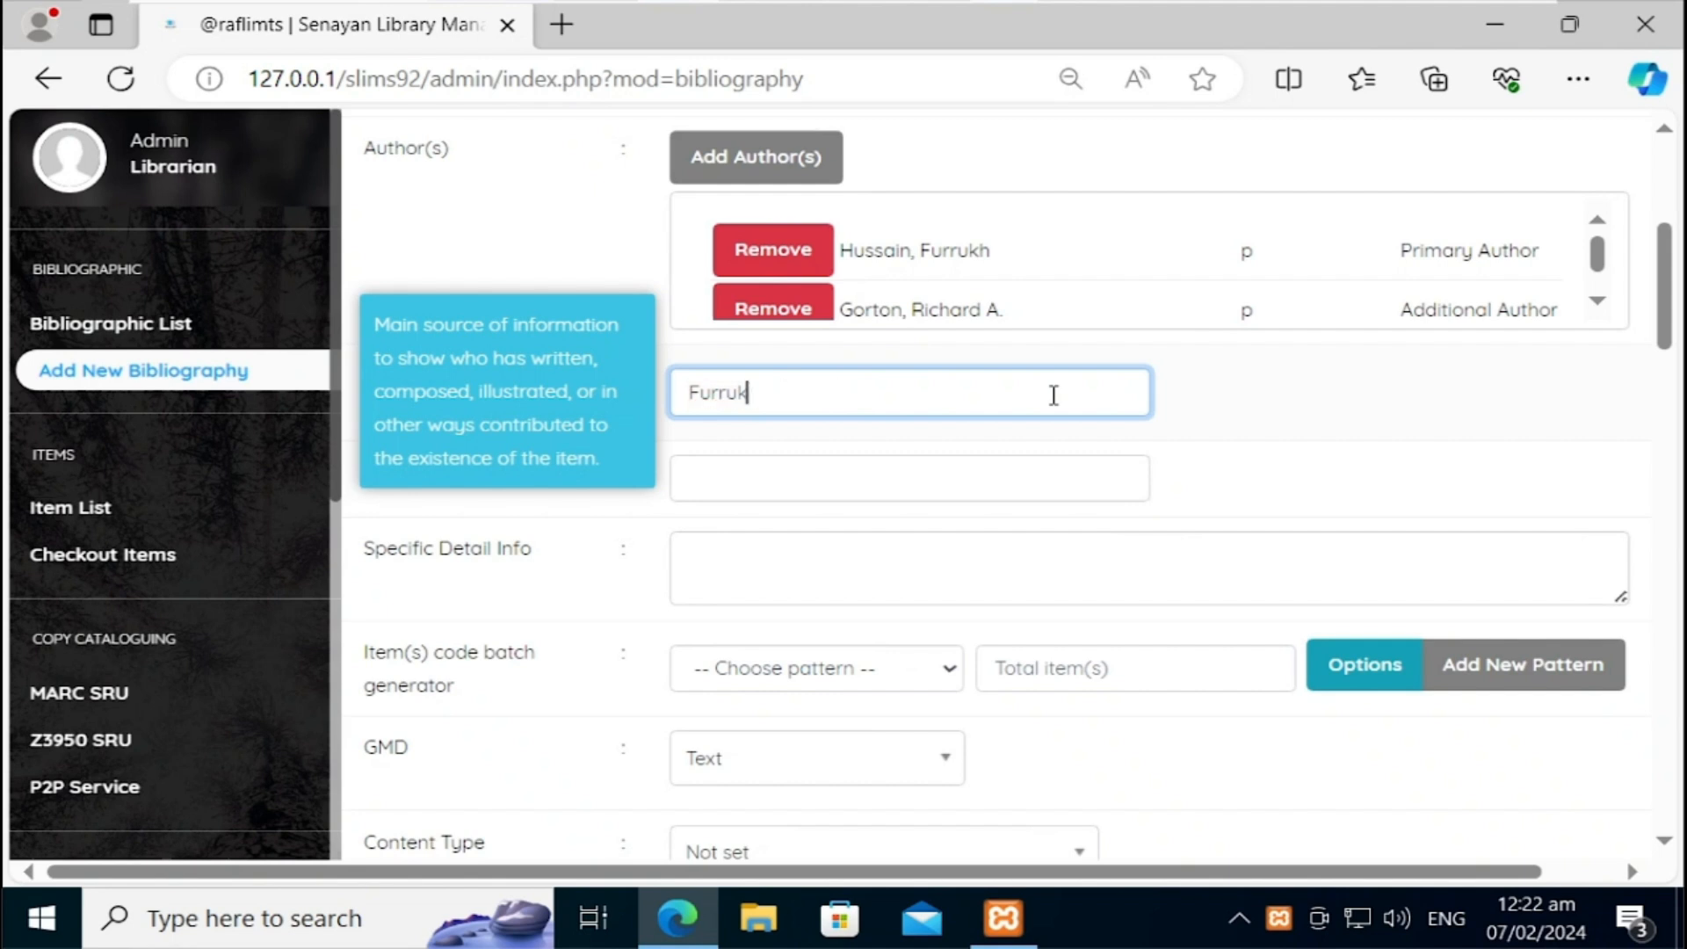
pyautogui.click(1360, 401)
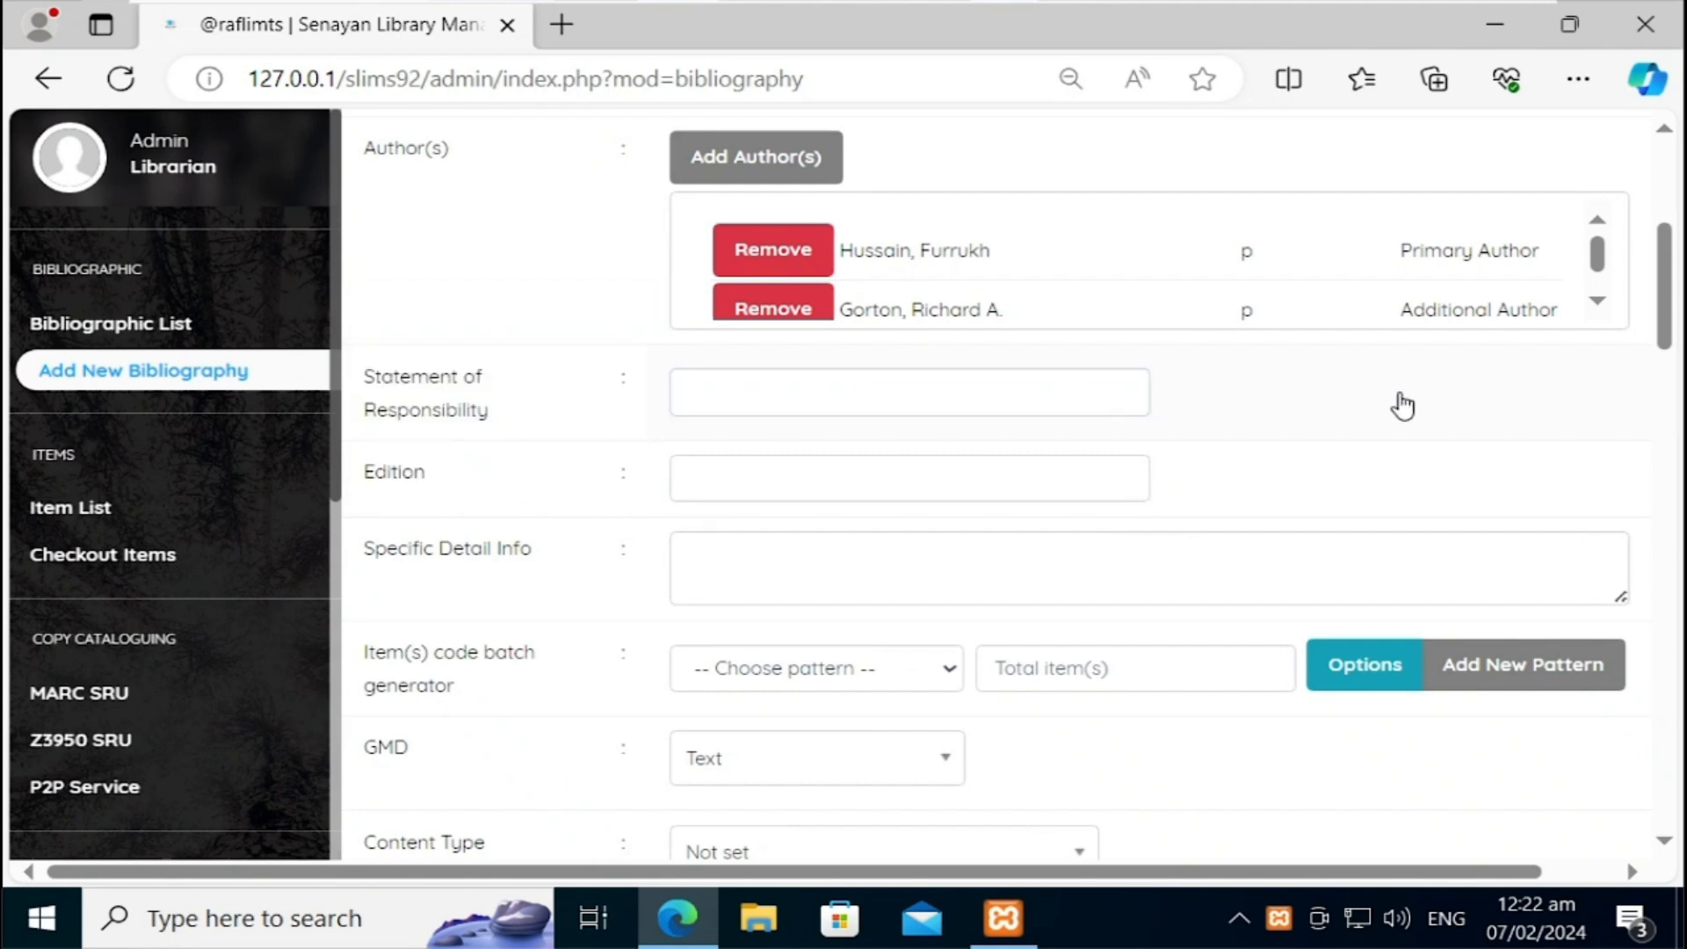
pyautogui.moveTo(1665, 349); pyautogui.dragTo(1666, 375)
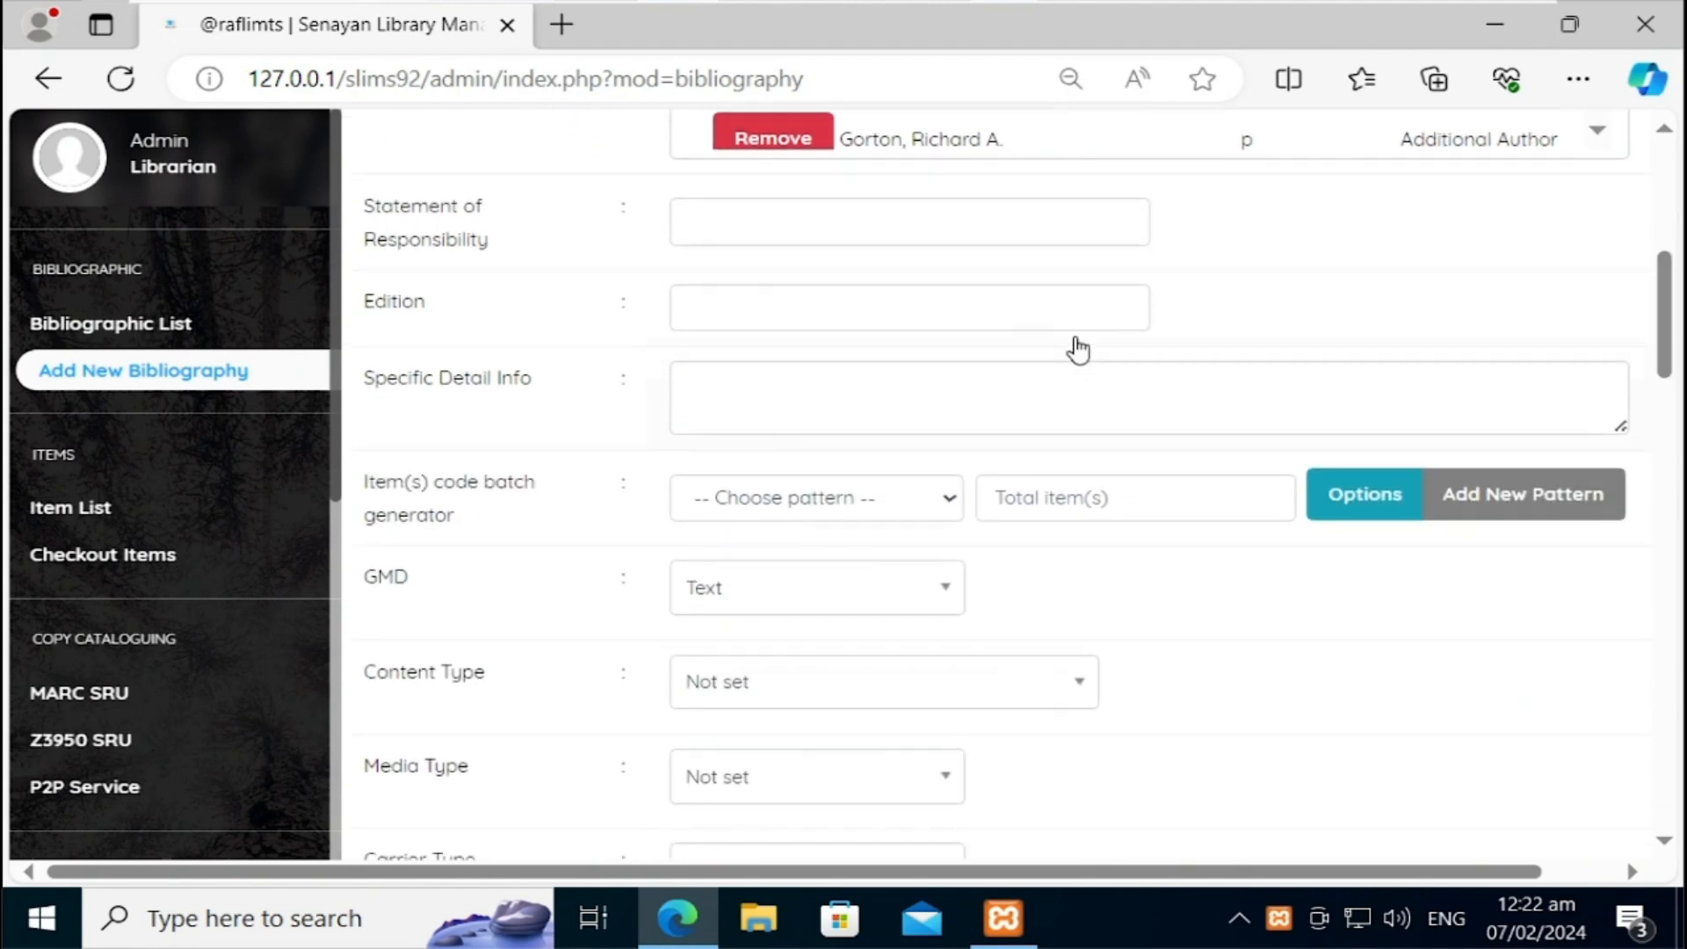
pyautogui.click(1070, 309)
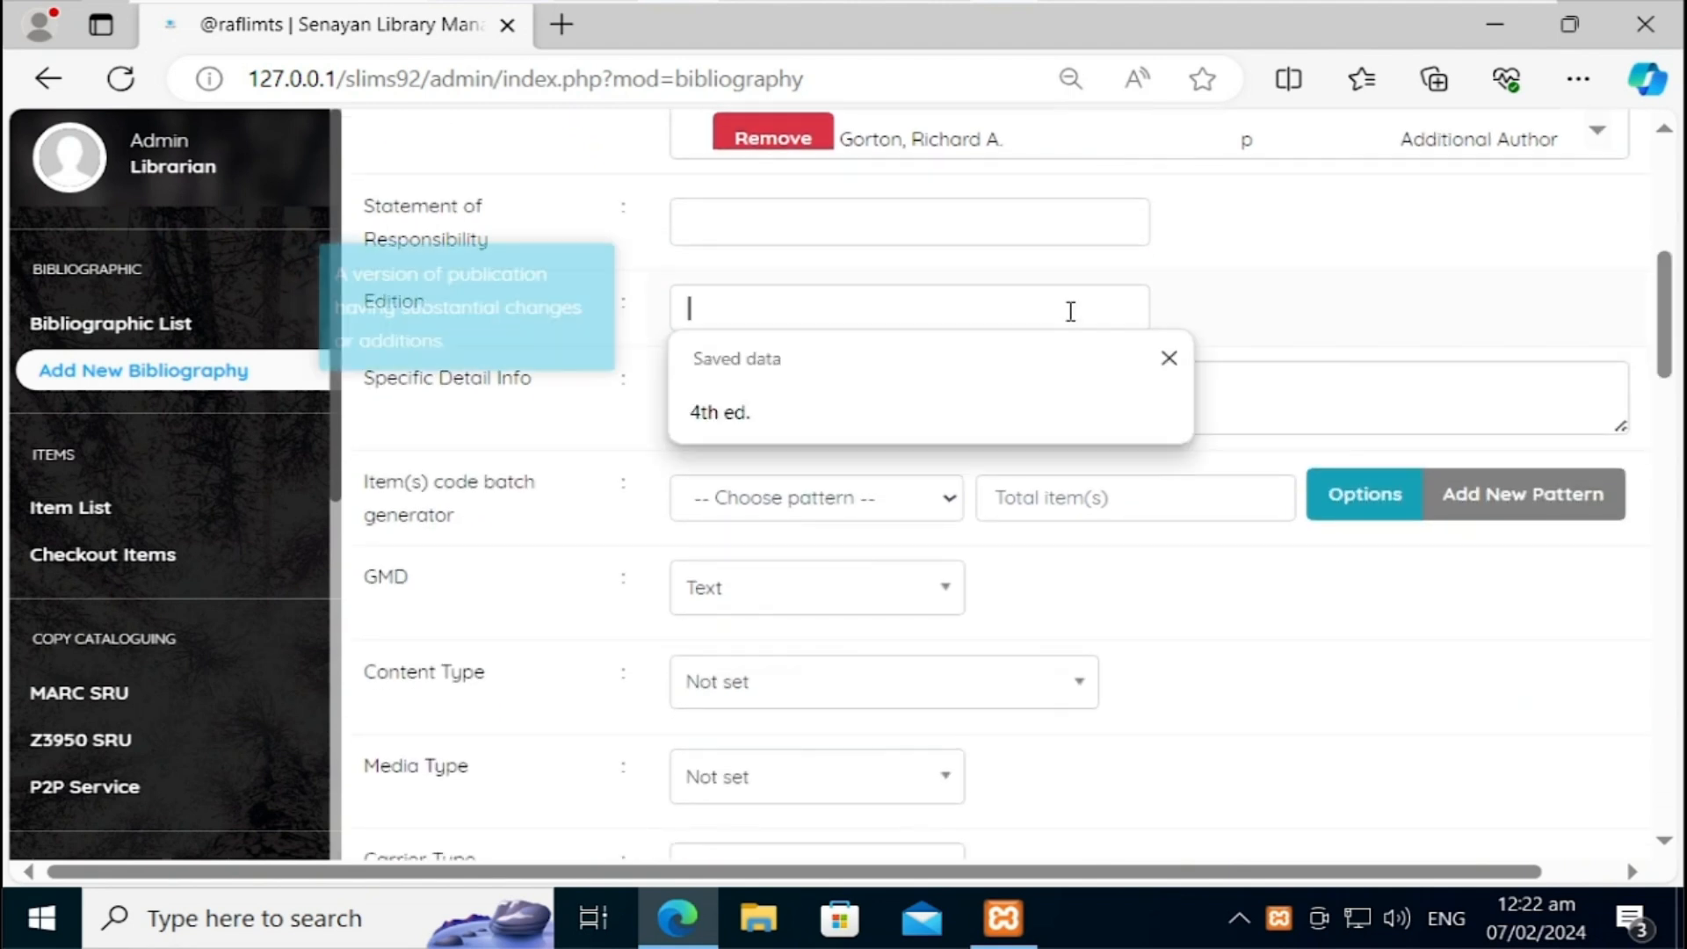
pyautogui.click(805, 412)
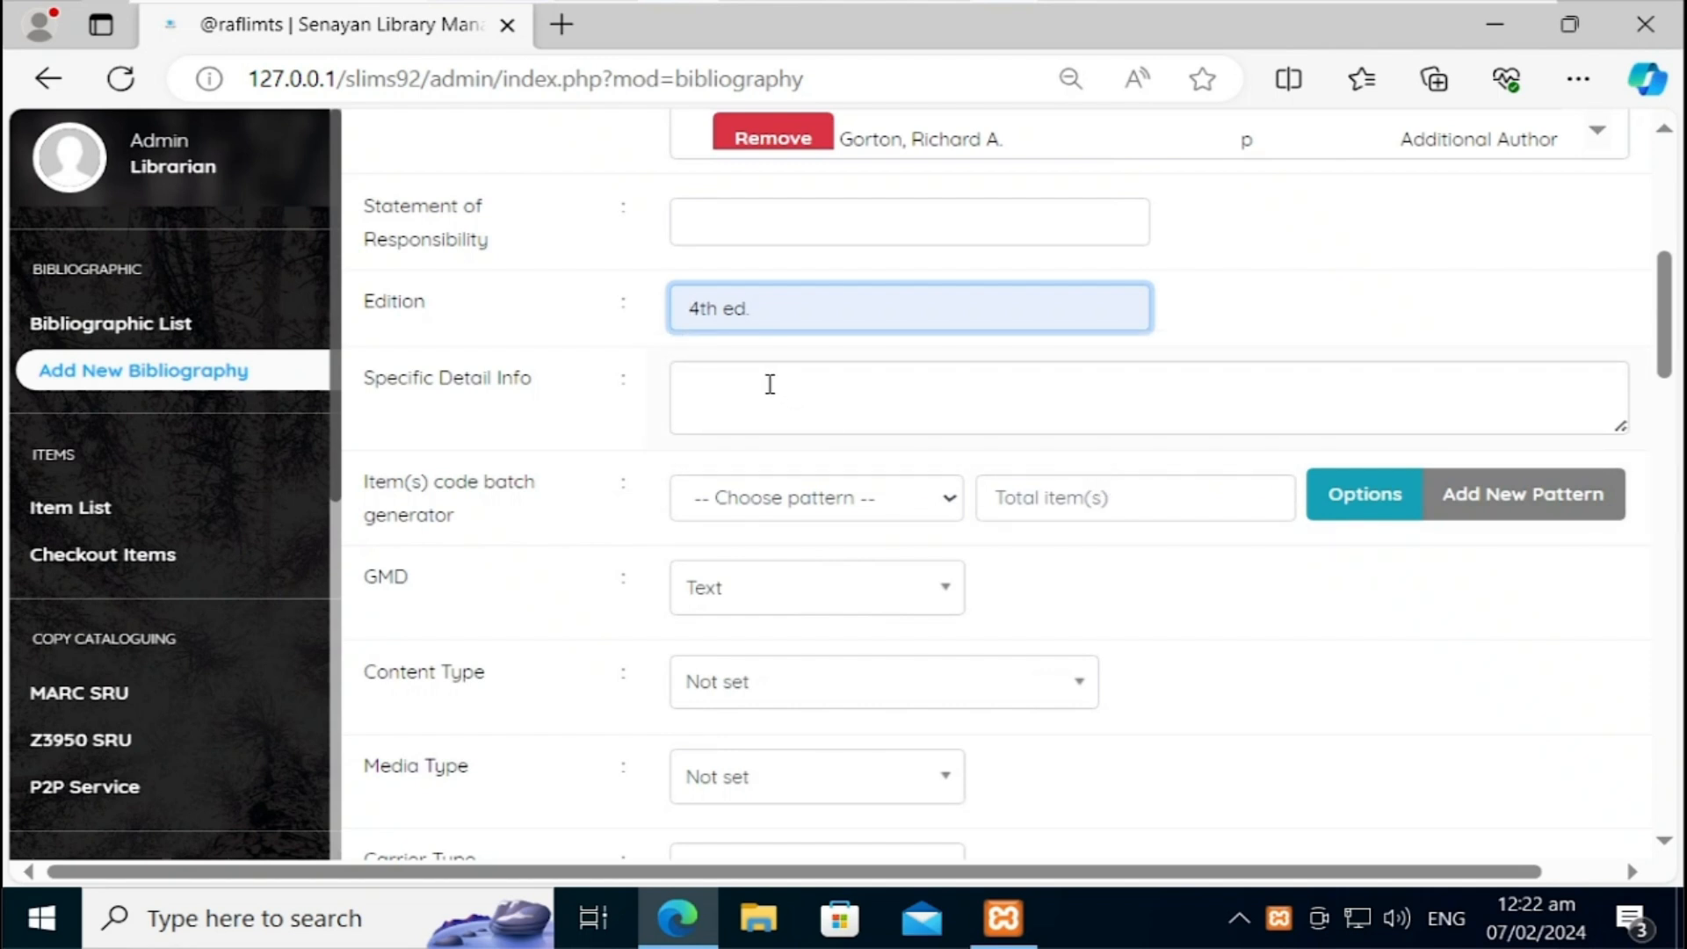
pyautogui.click(770, 384)
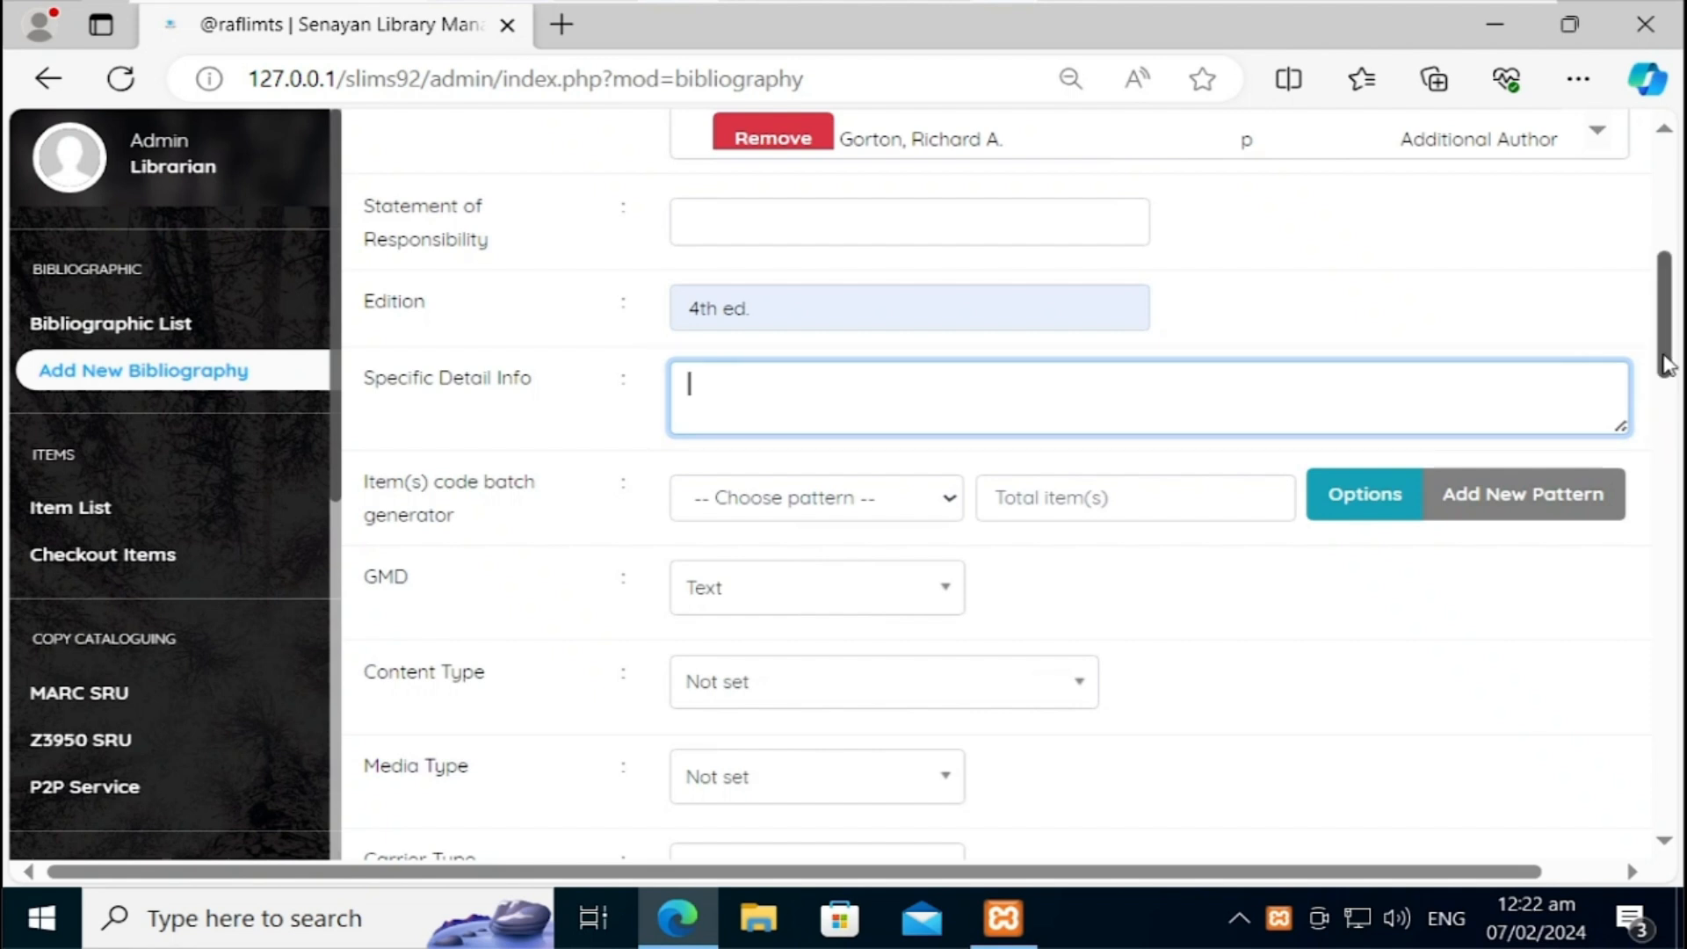
pyautogui.moveTo(1667, 364); pyautogui.dragTo(1667, 396)
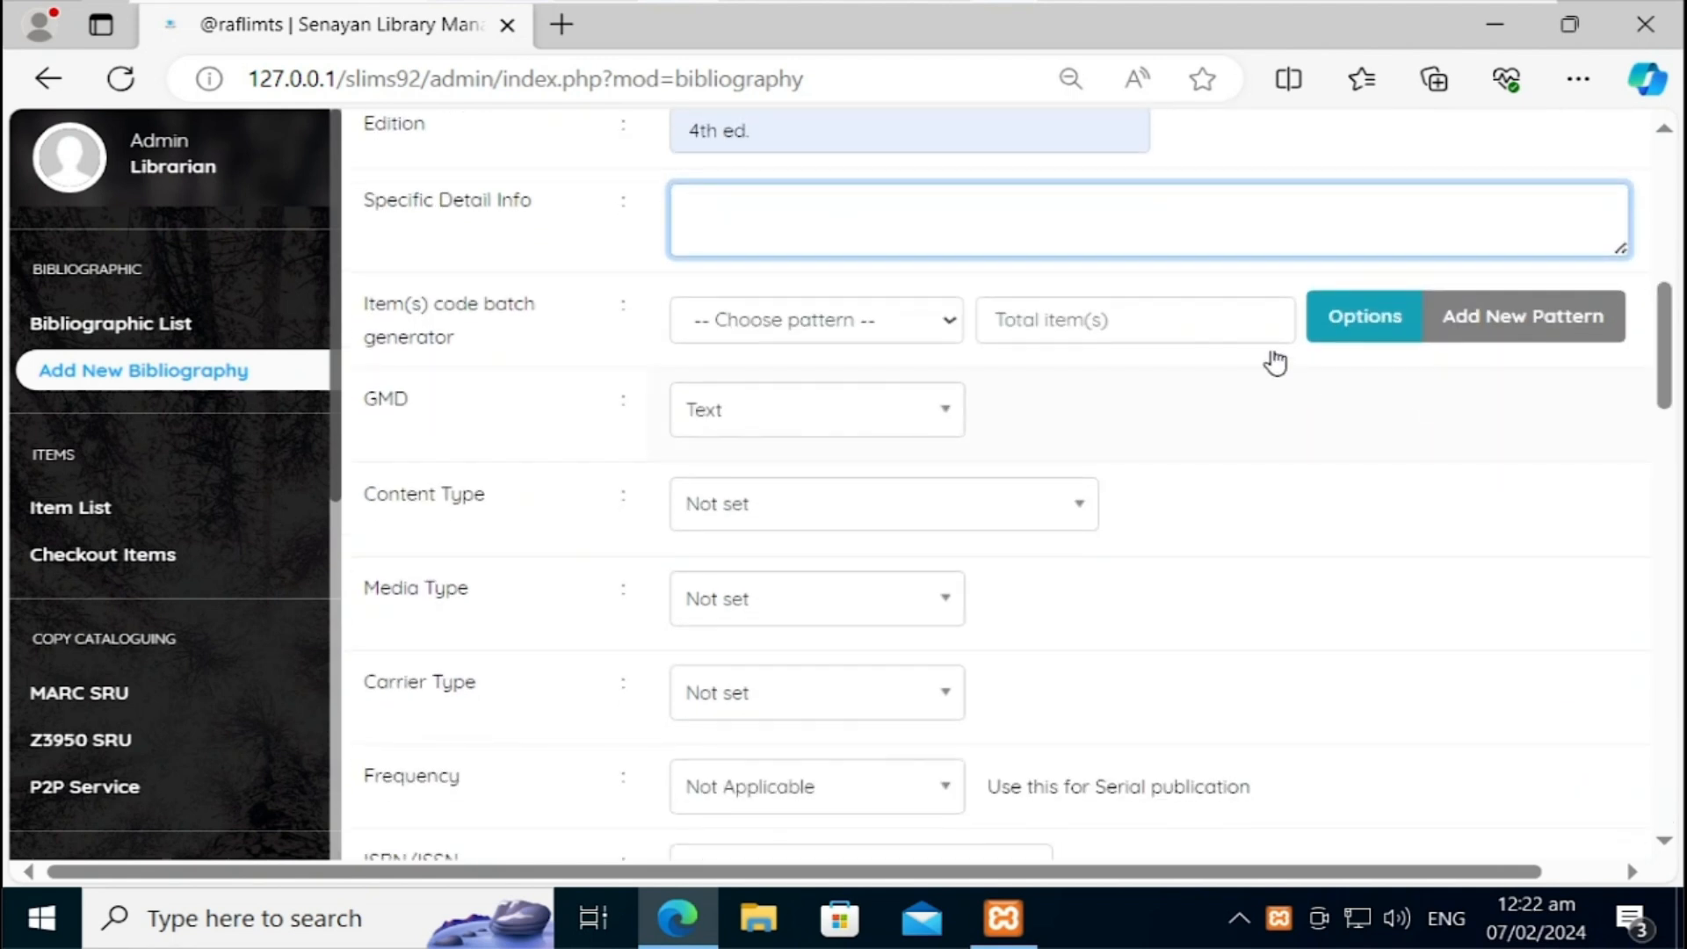
pyautogui.click(1186, 331)
pyautogui.click(1008, 479)
pyautogui.click(769, 428)
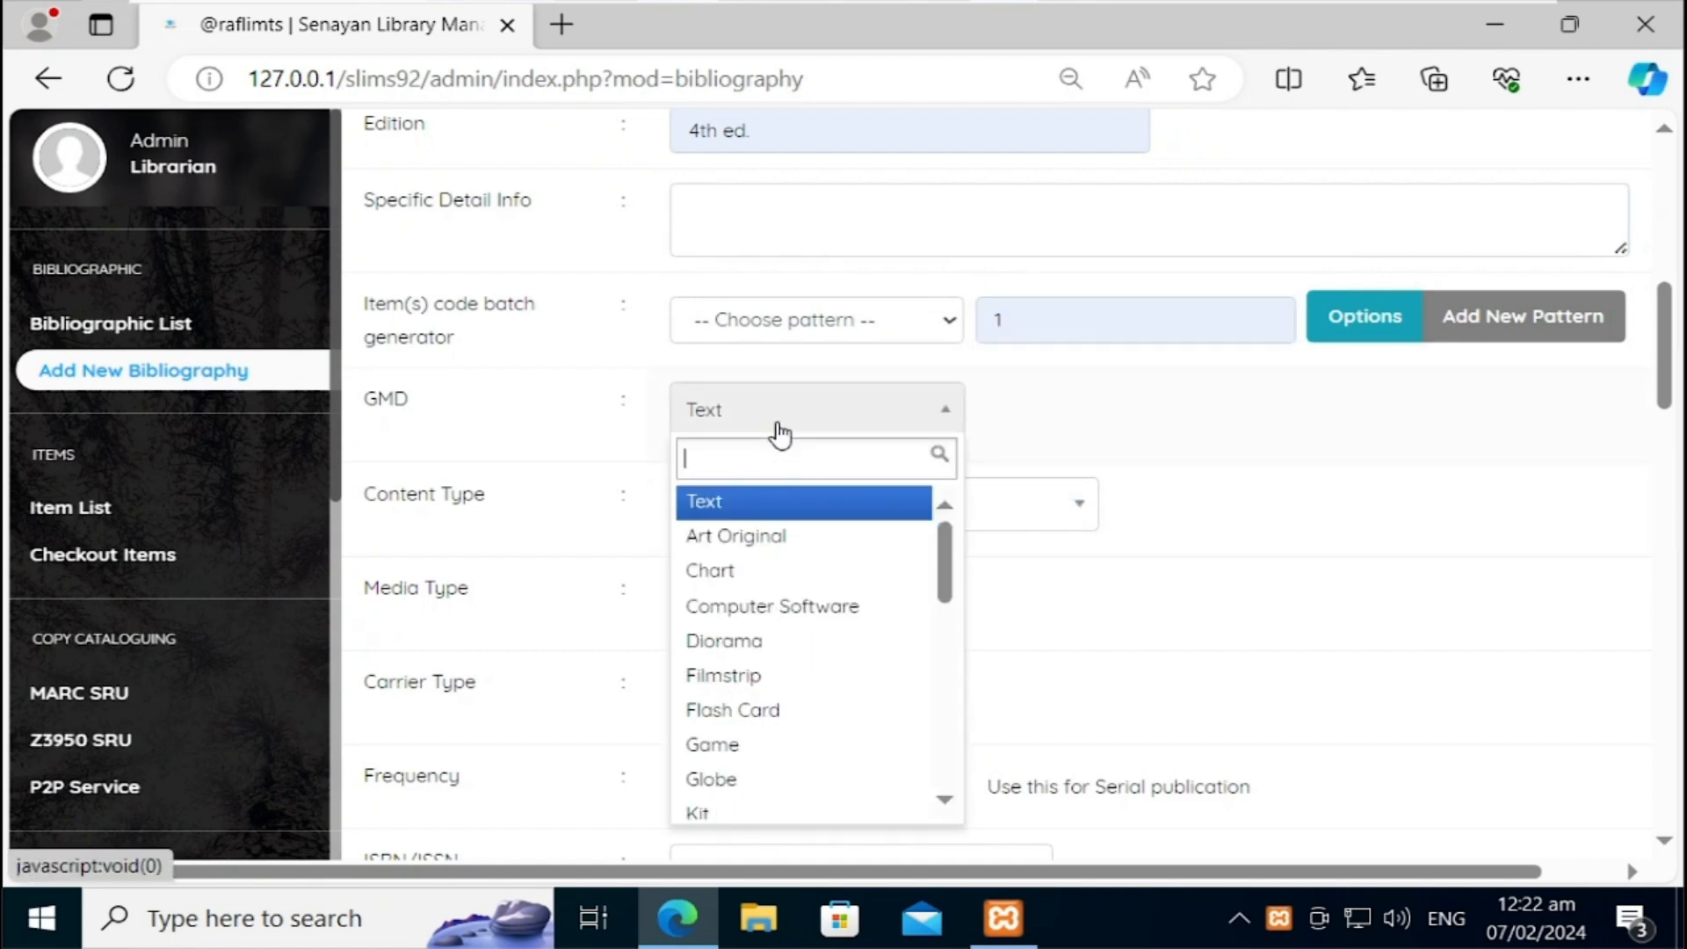
pyautogui.click(1070, 331)
pyautogui.press('BackSpace')
pyautogui.write('2')
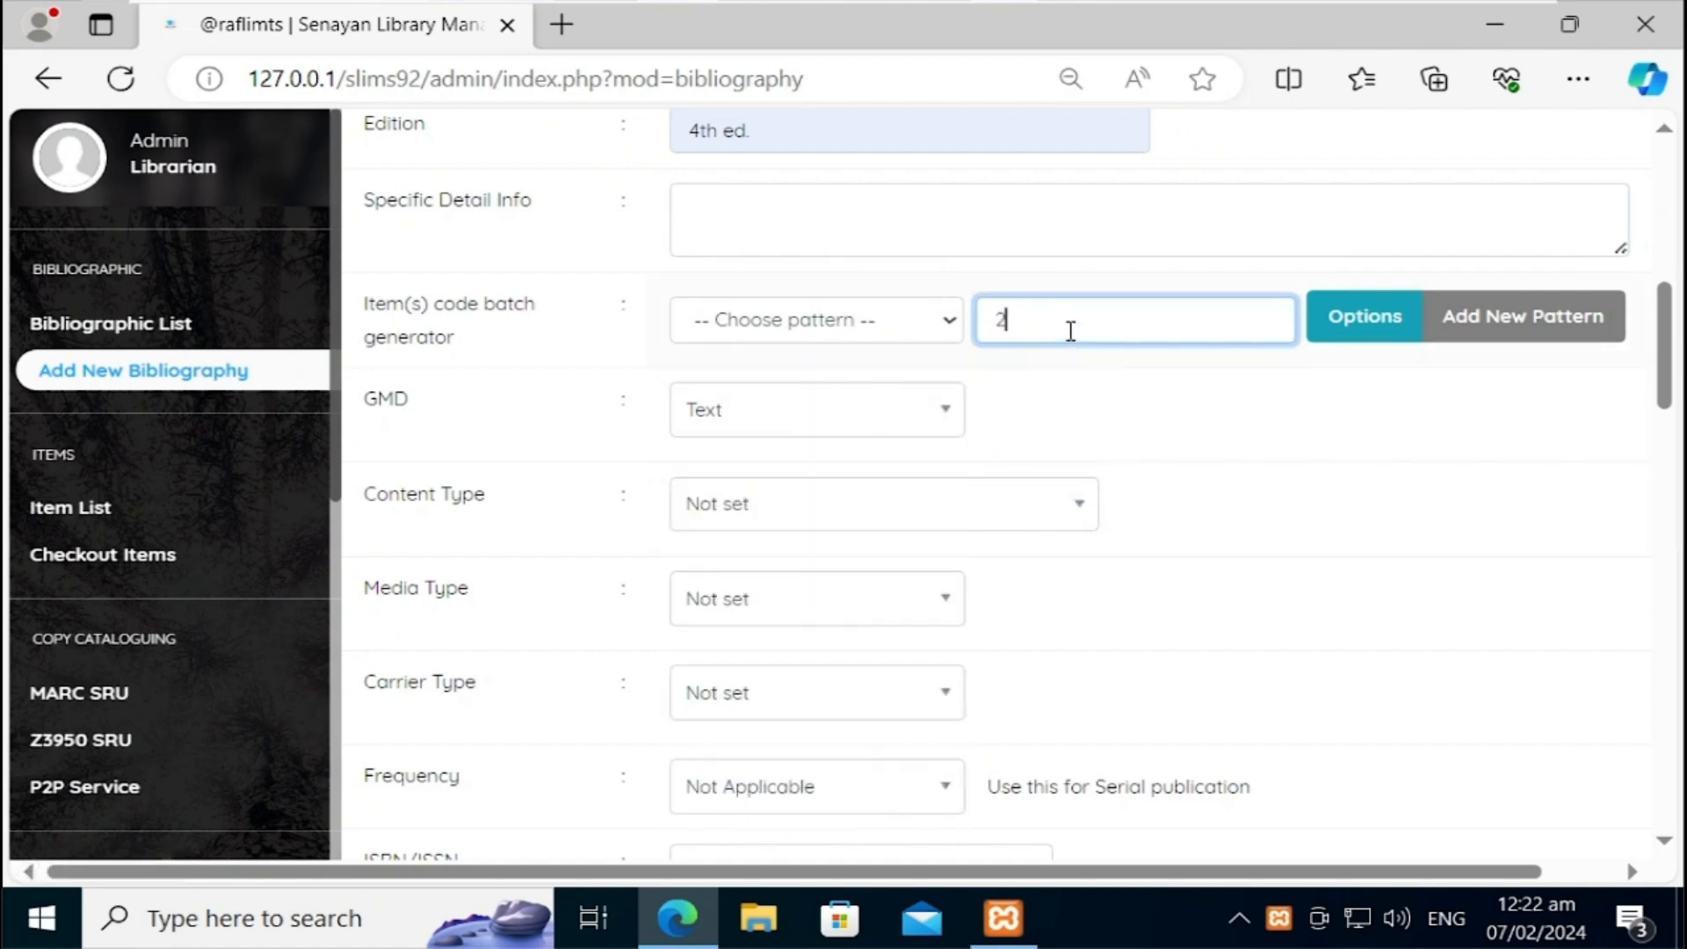
pyautogui.click(896, 408)
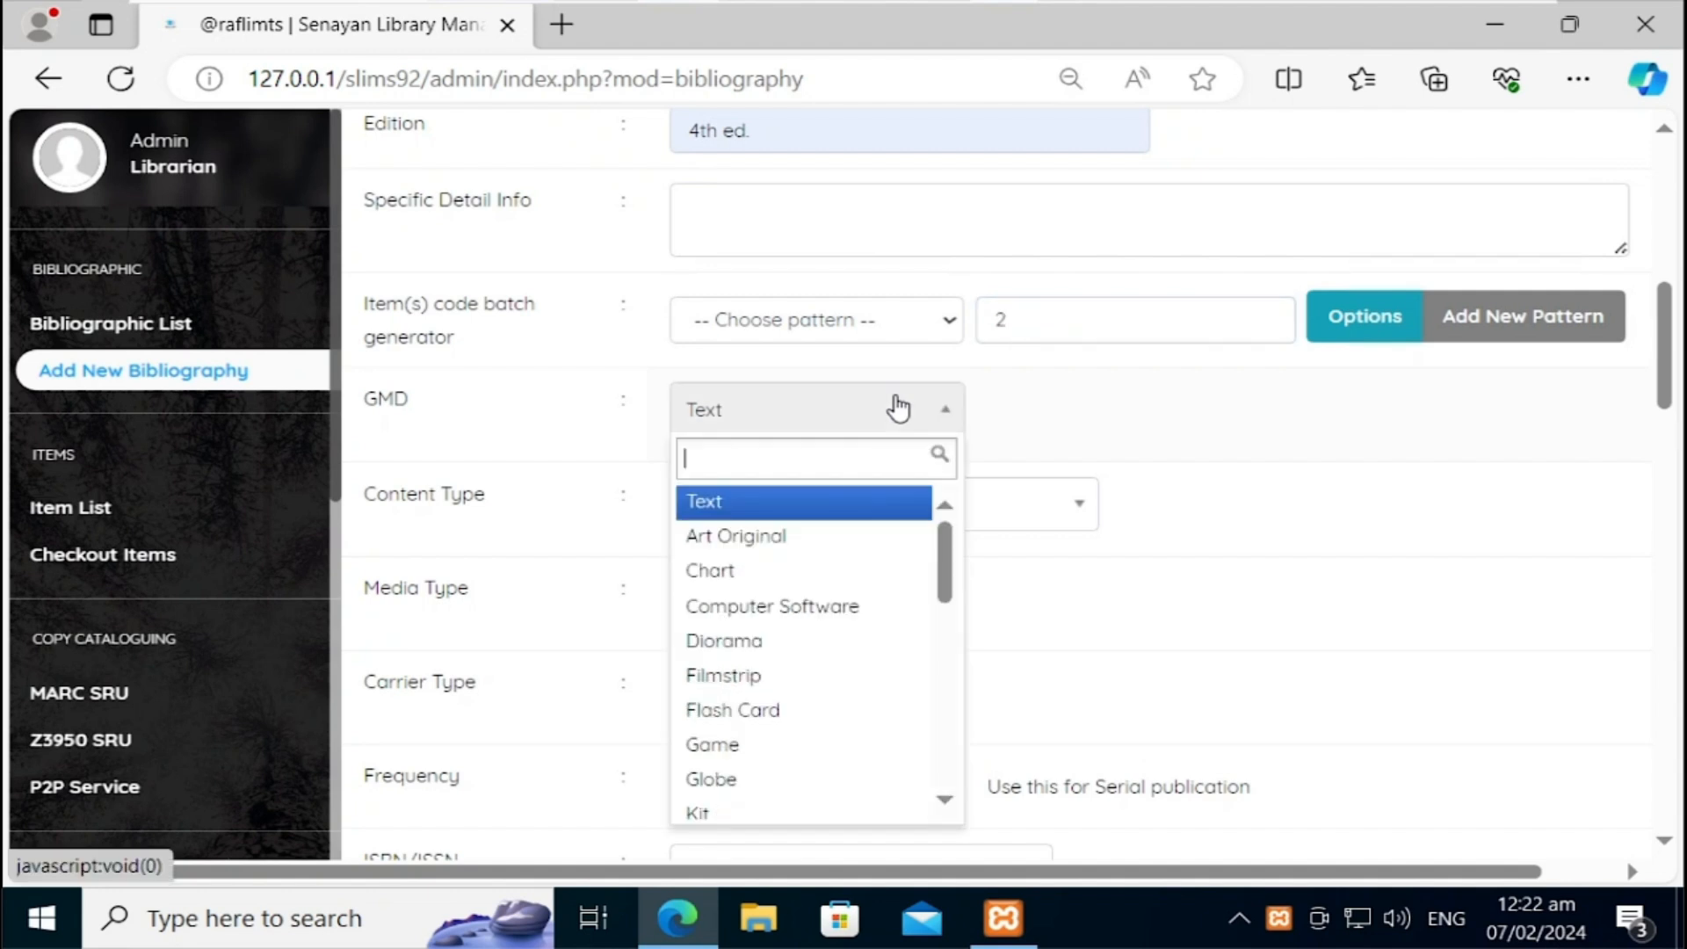
pyautogui.click(801, 502)
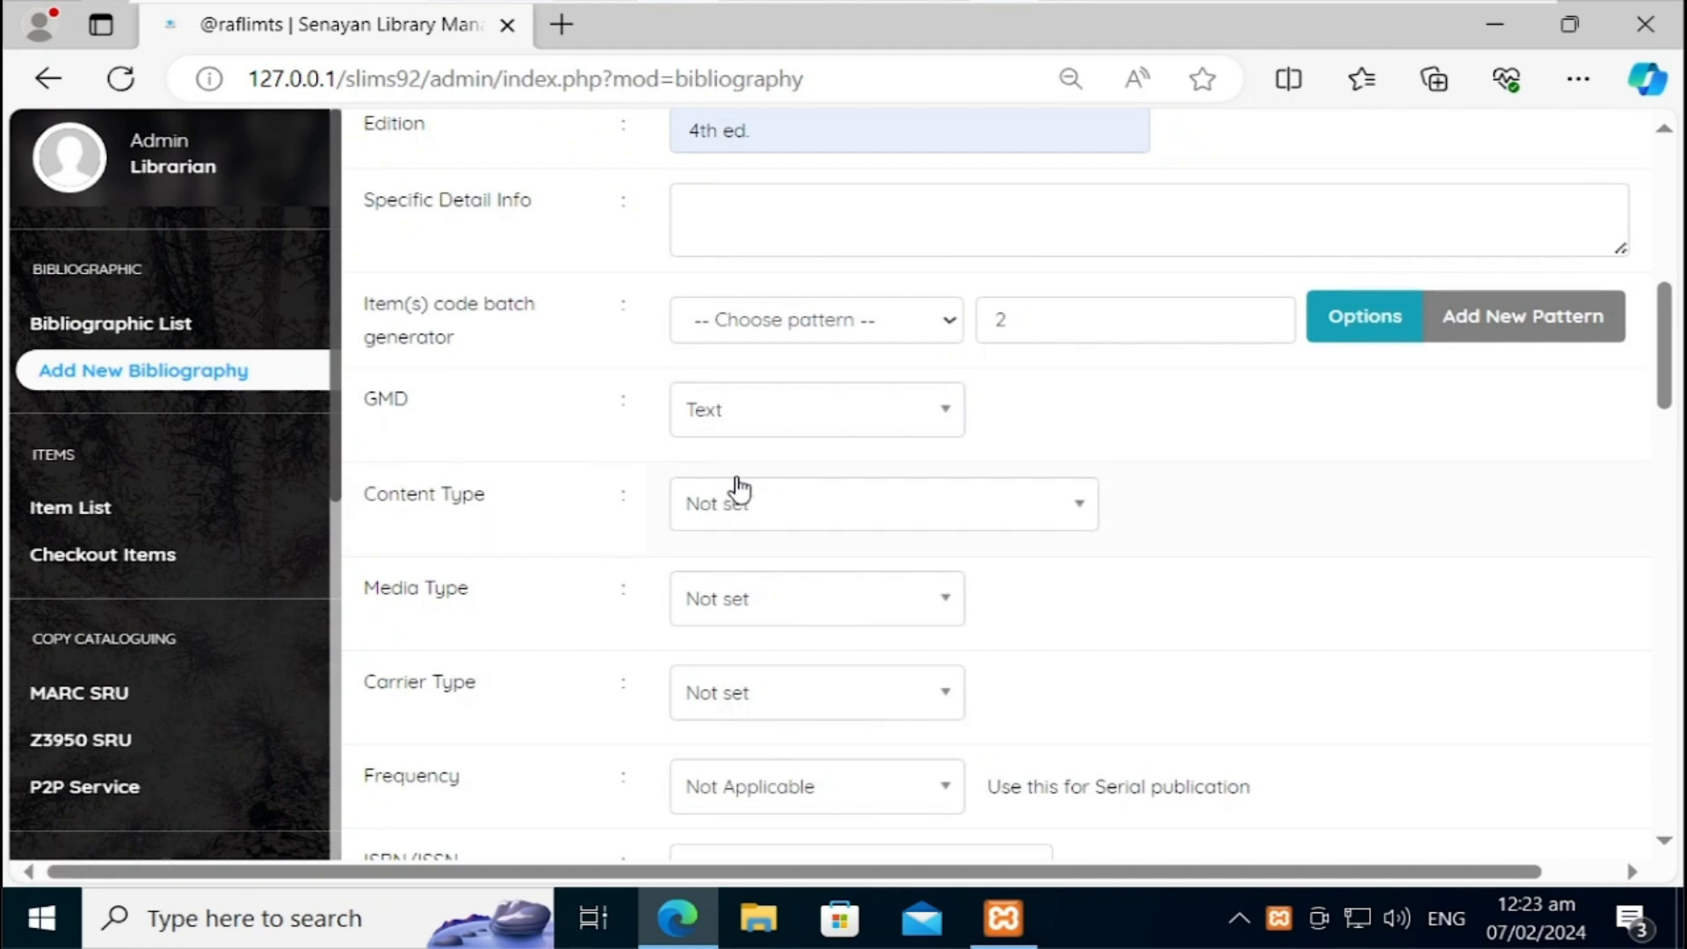
pyautogui.click(784, 520)
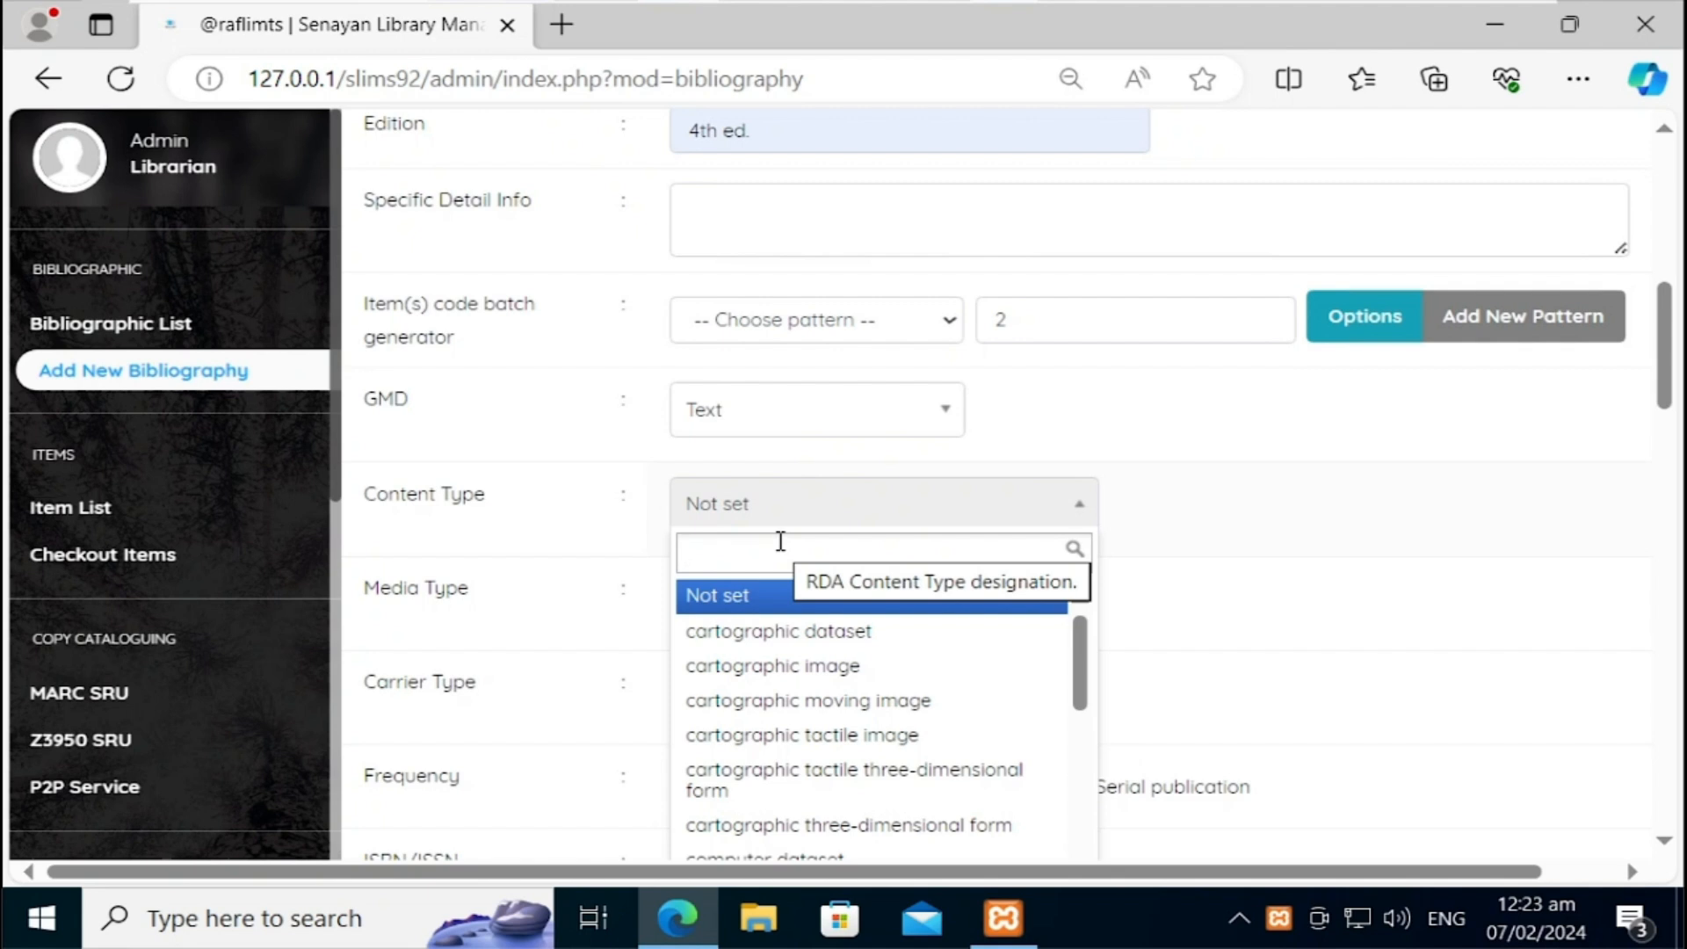
pyautogui.write('te')
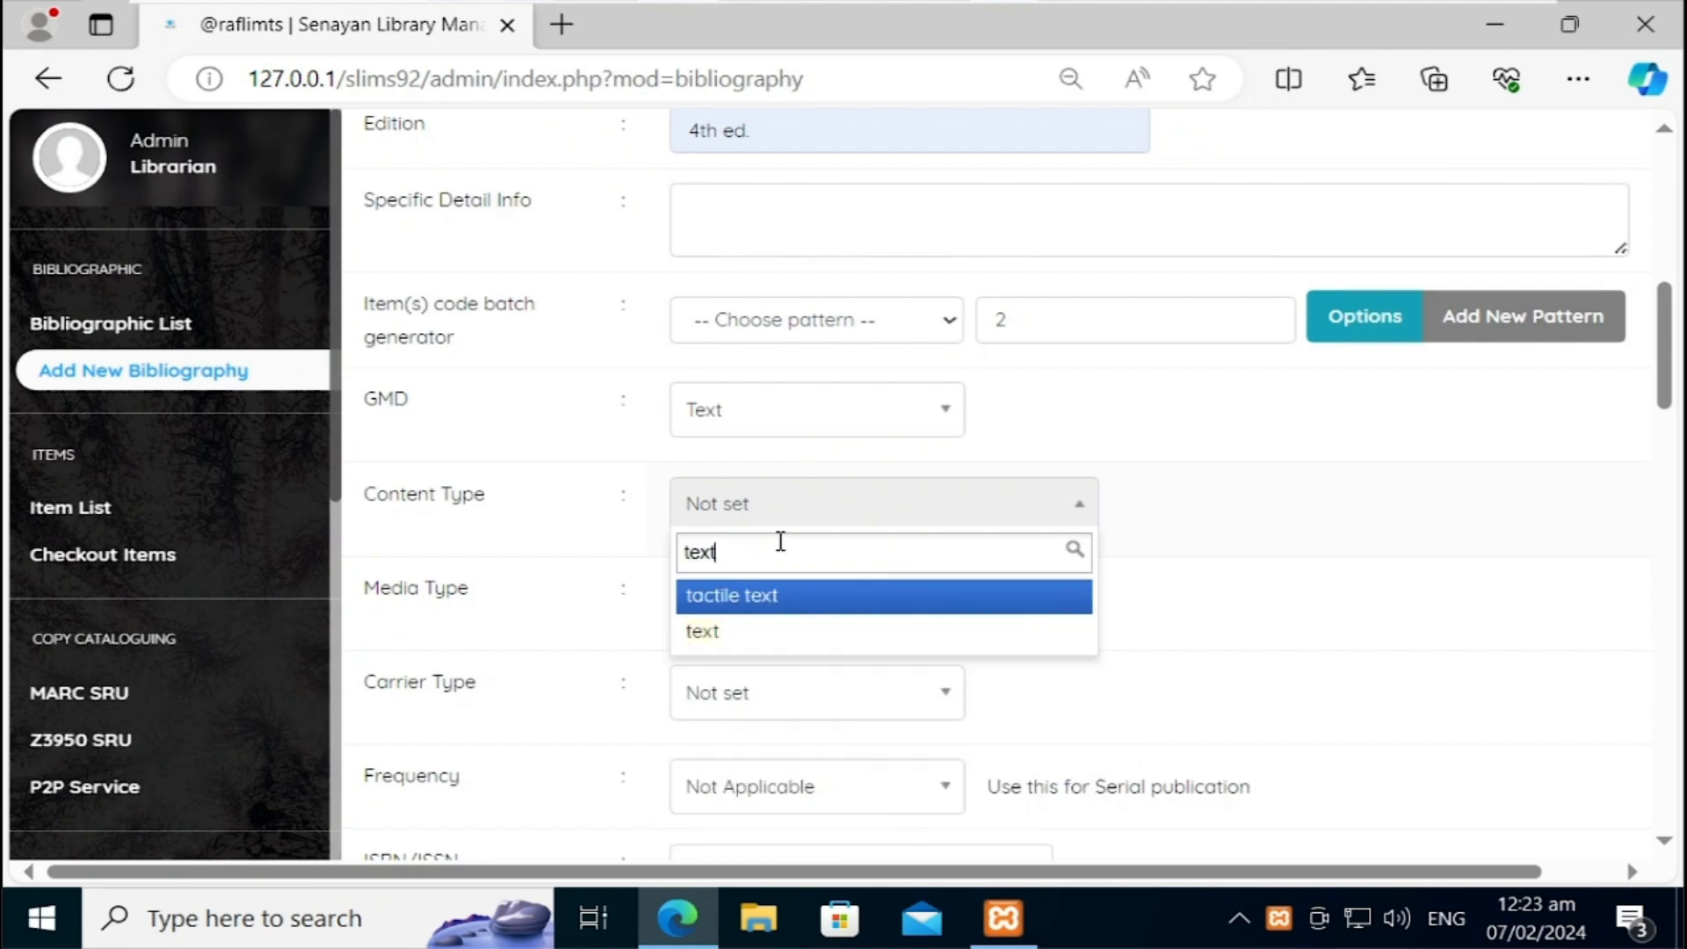
pyautogui.write('xt')
pyautogui.click(708, 632)
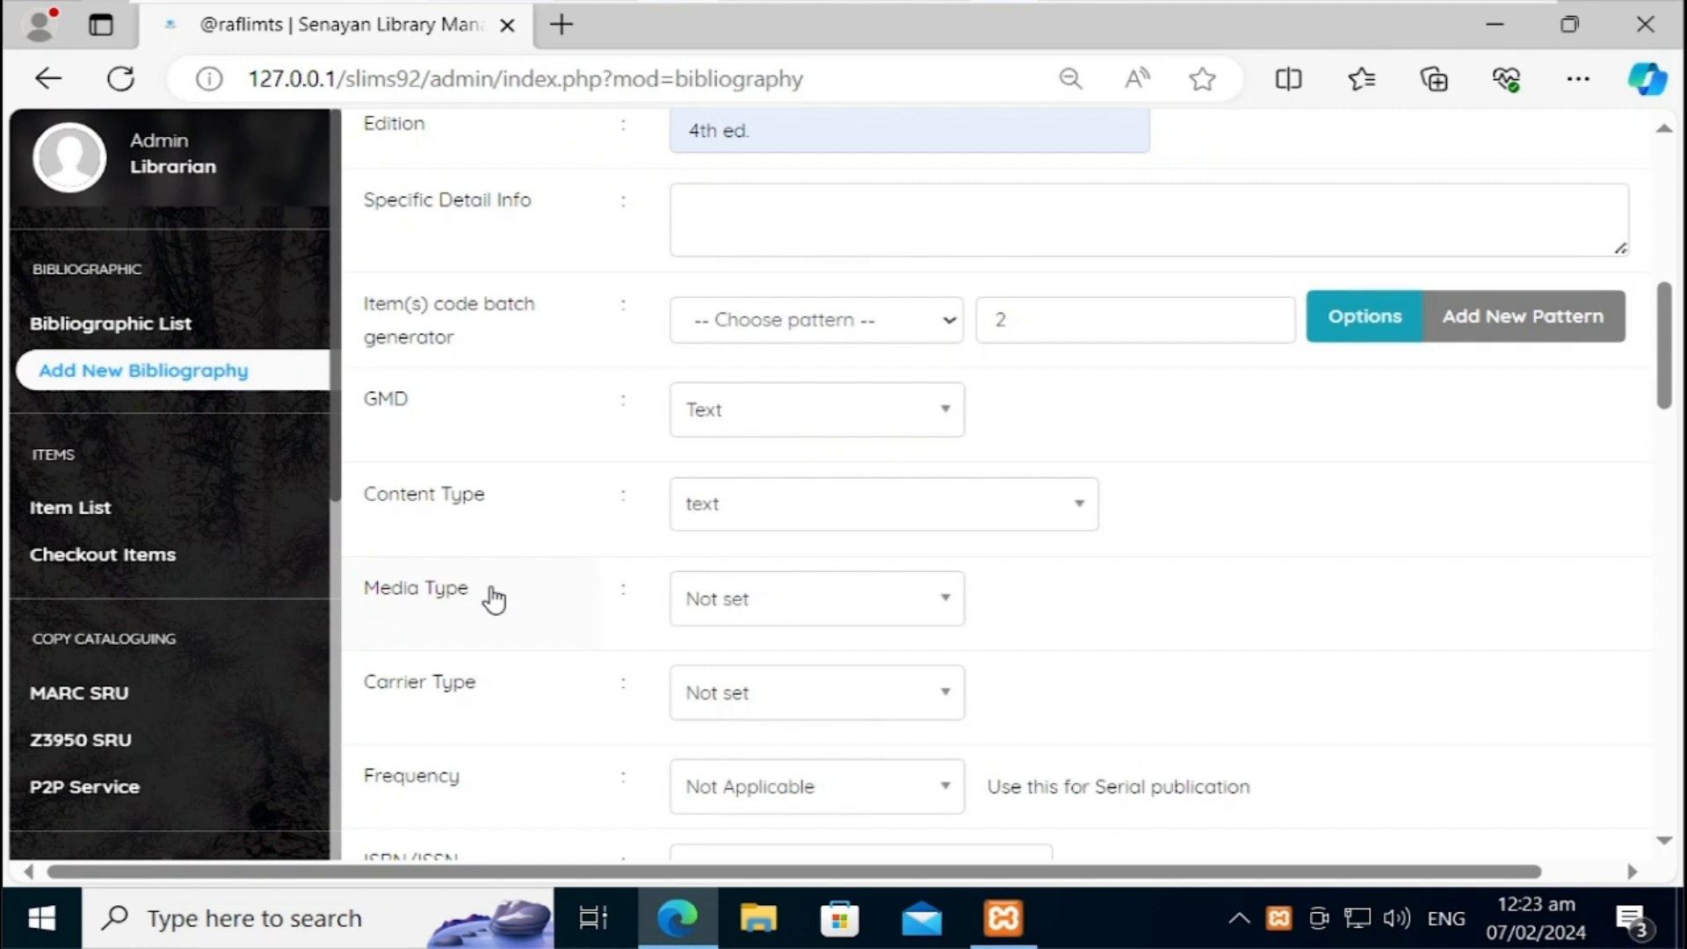
pyautogui.click(716, 598)
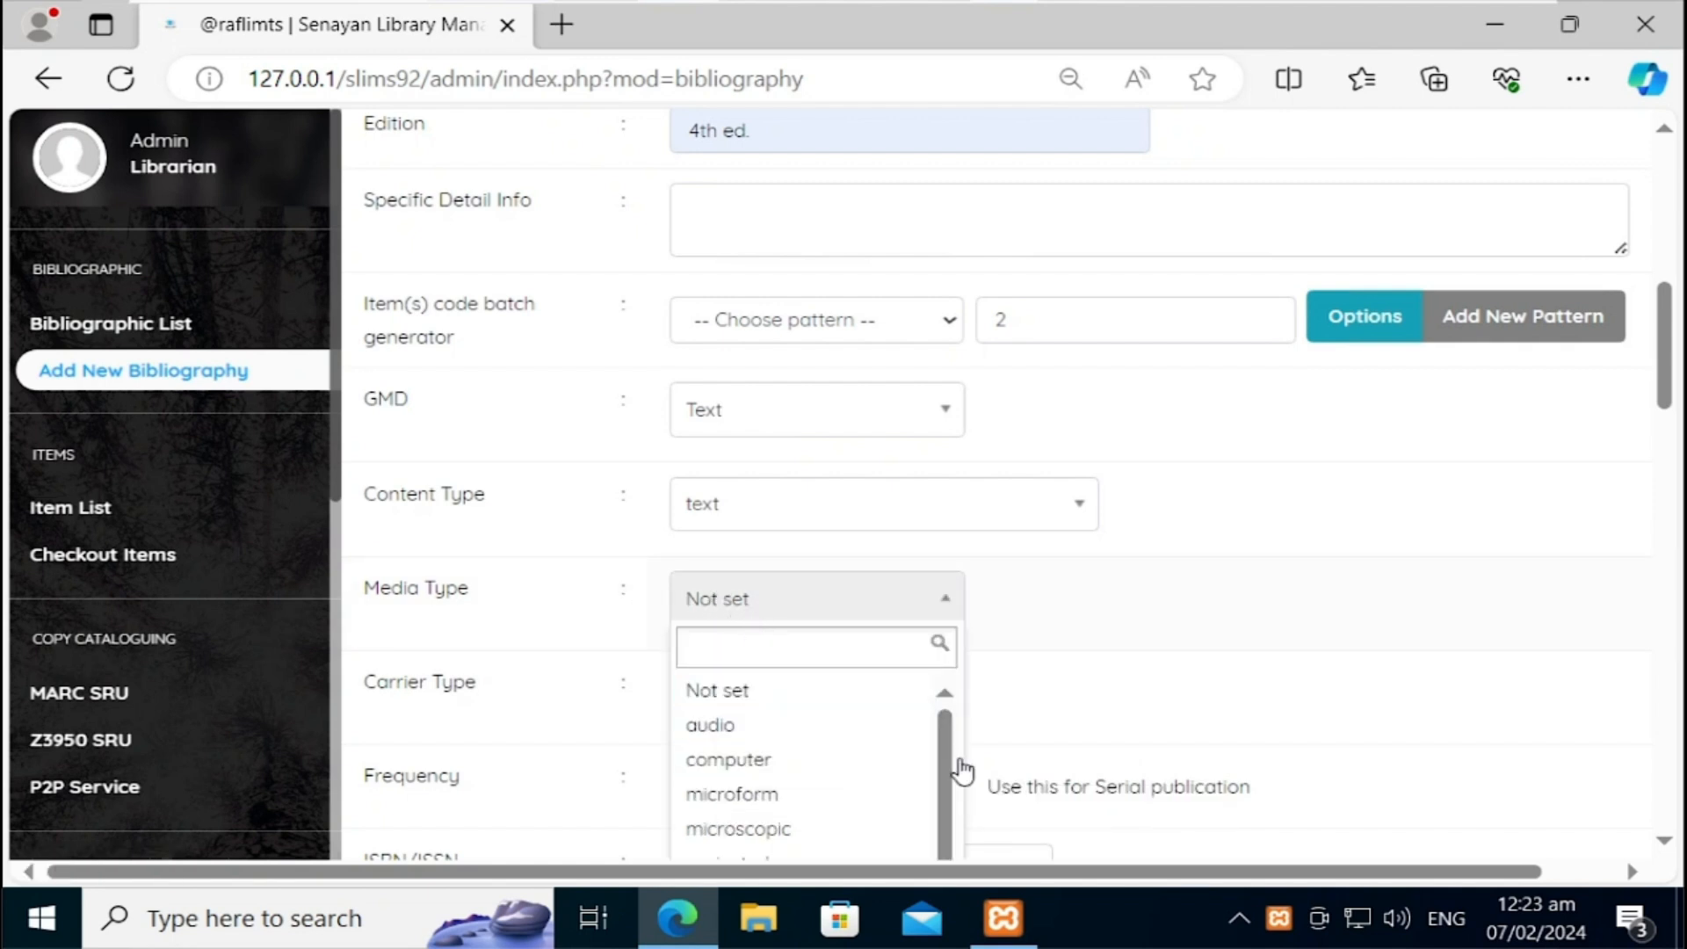
pyautogui.scroll(-1, 945, 776)
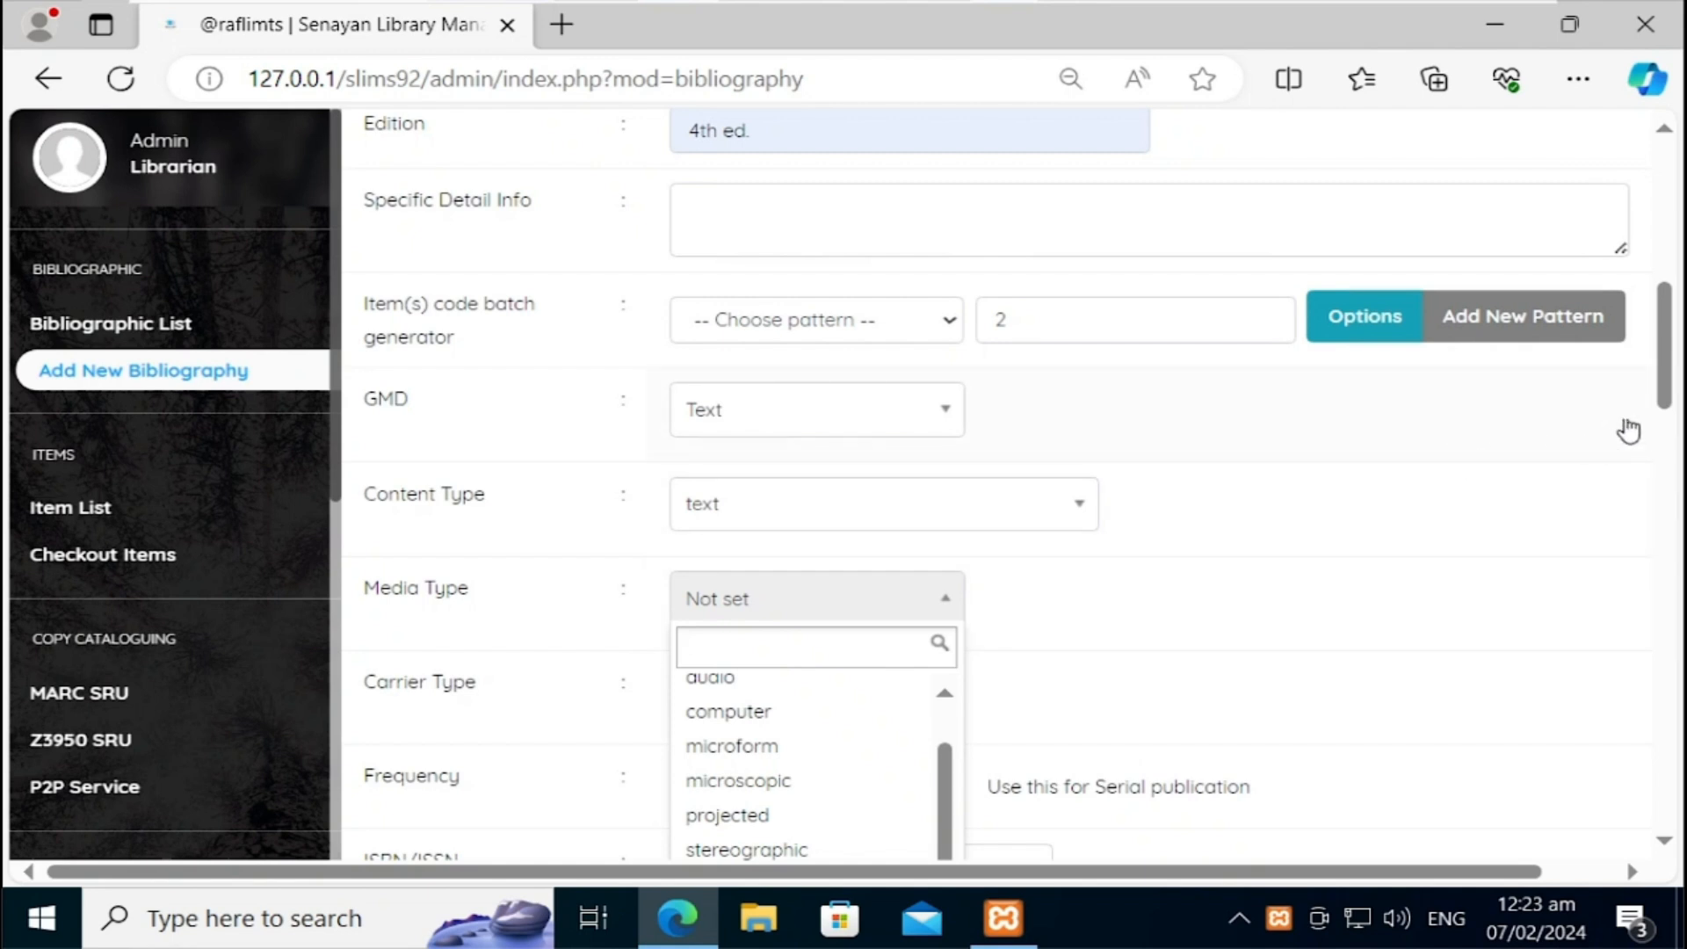
pyautogui.scroll(1, 828, 734)
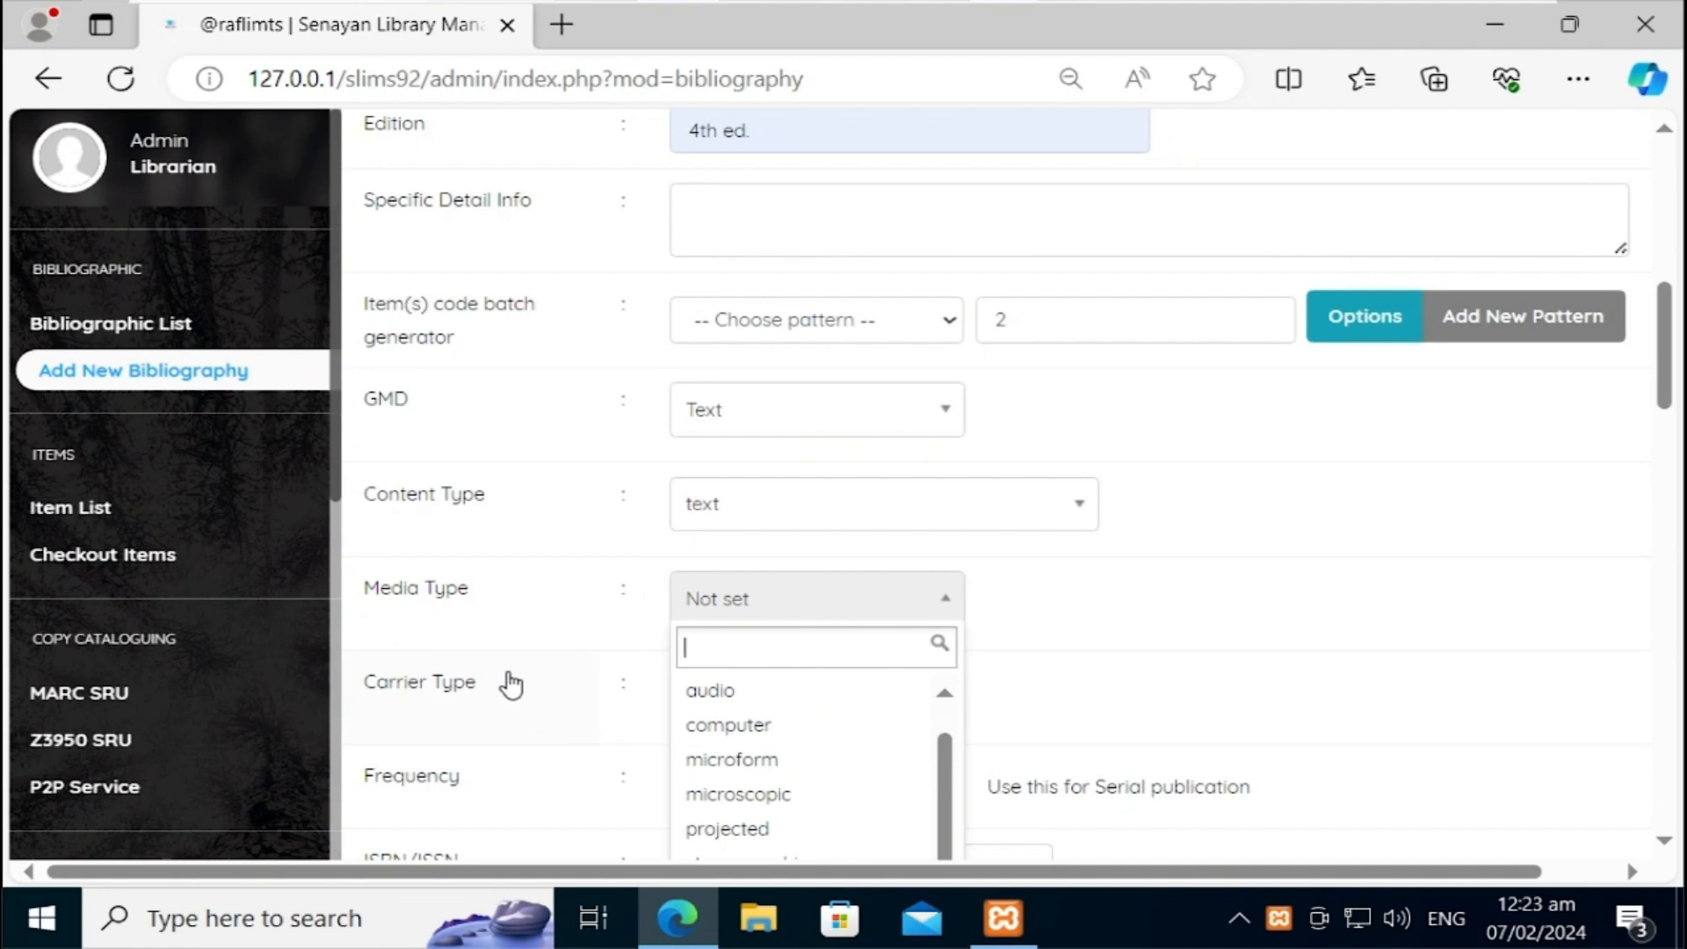
pyautogui.click(514, 721)
pyautogui.click(778, 705)
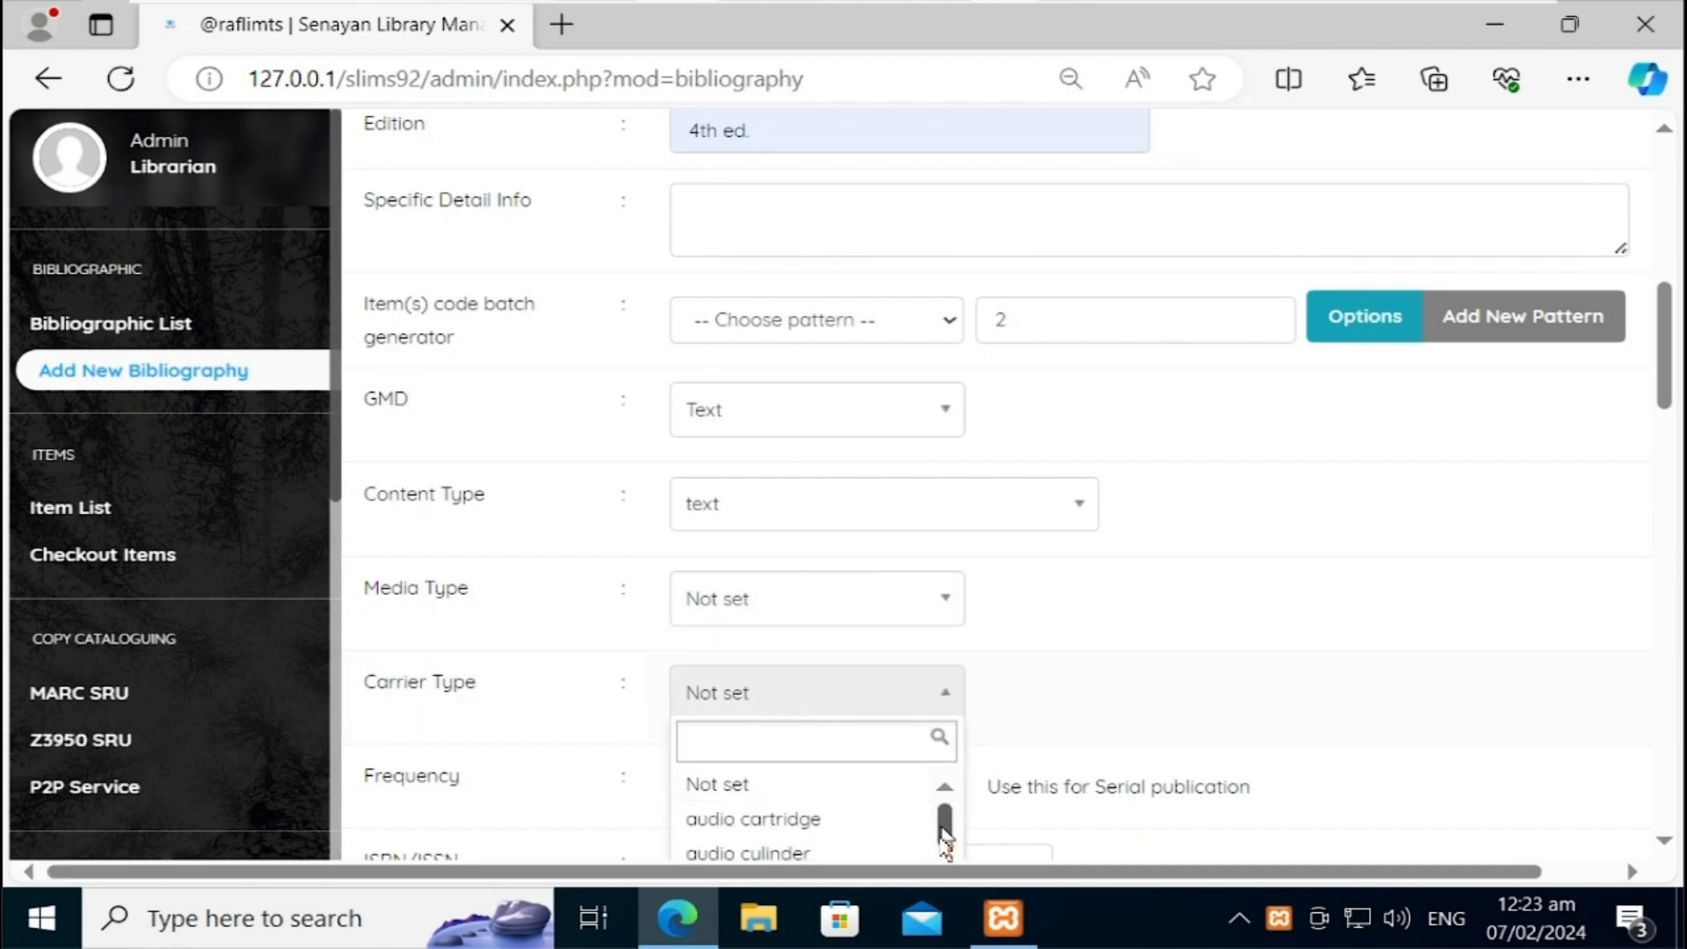
pyautogui.moveTo(944, 833); pyautogui.dragTo(941, 860)
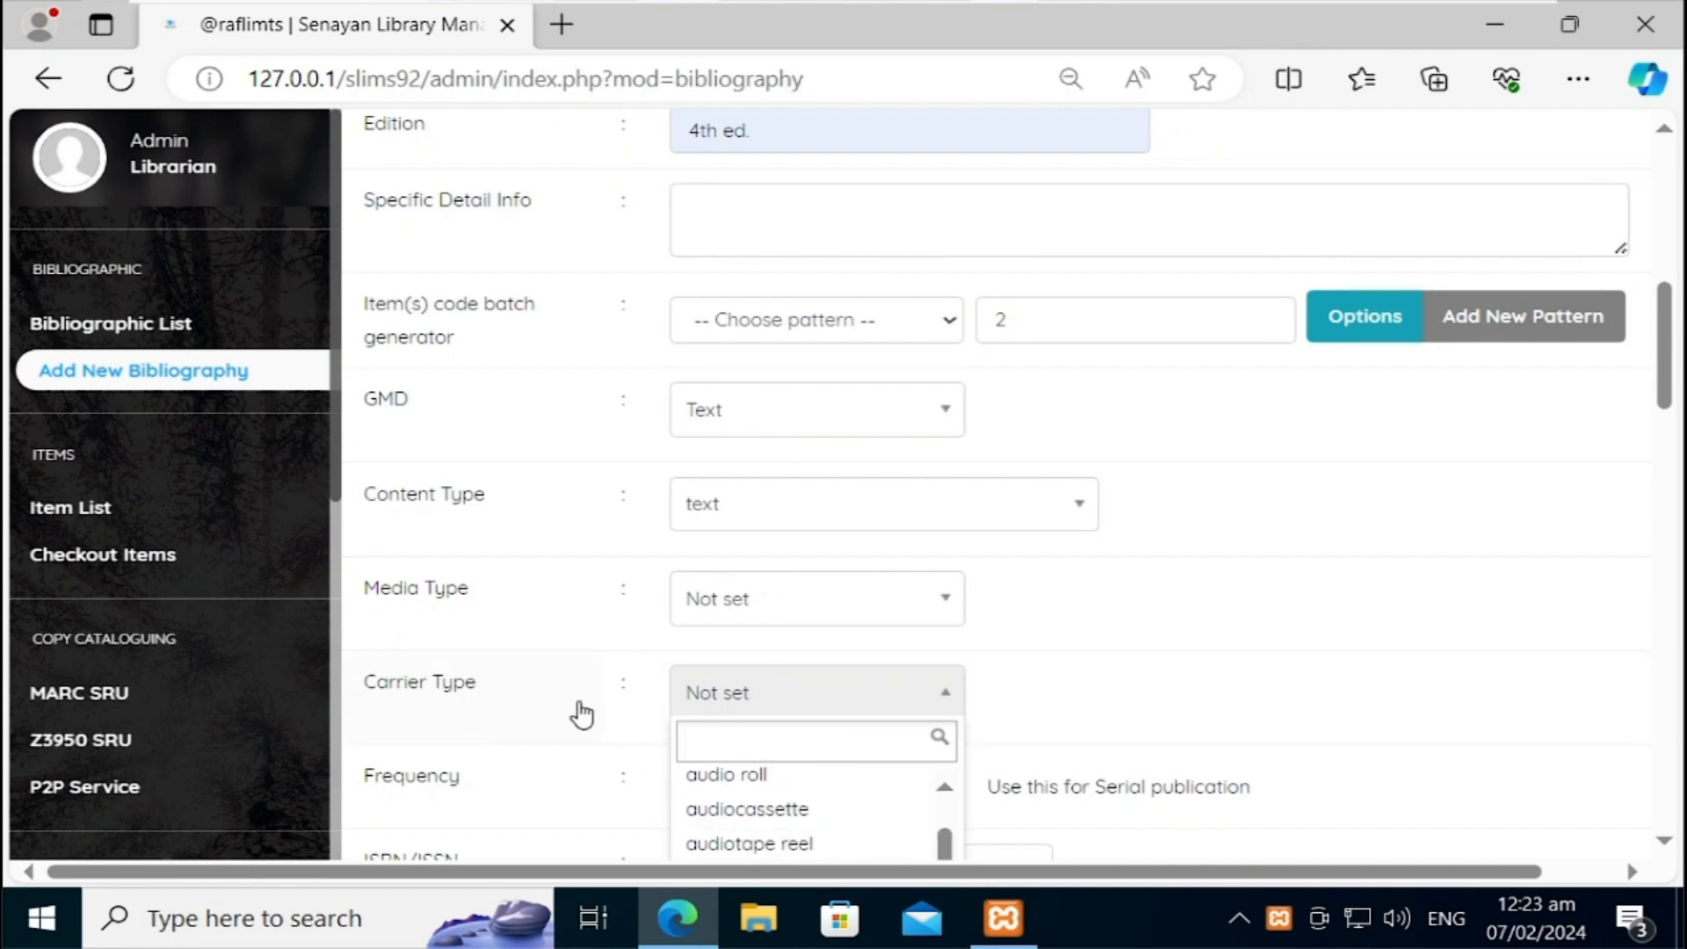
pyautogui.click(553, 781)
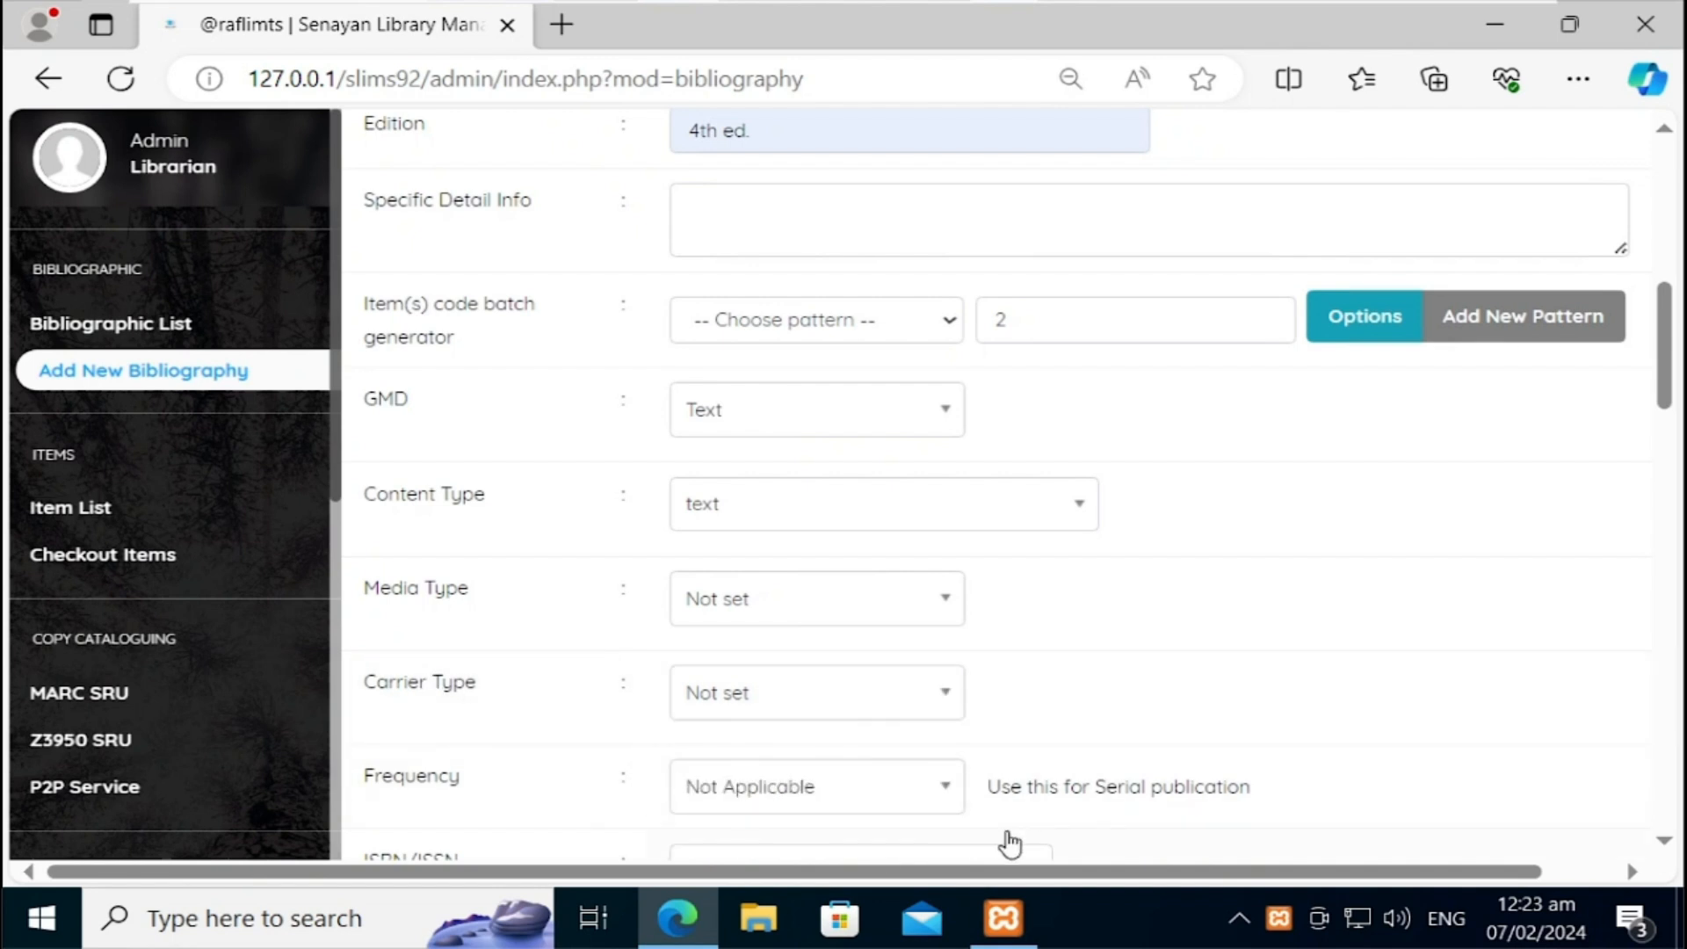
pyautogui.moveTo(1672, 378); pyautogui.dragTo(1667, 434)
# Step: Set ISBN 069710317X, add new publisher Zai Publications and enter publishing year 2023
pyautogui.click(1017, 546)
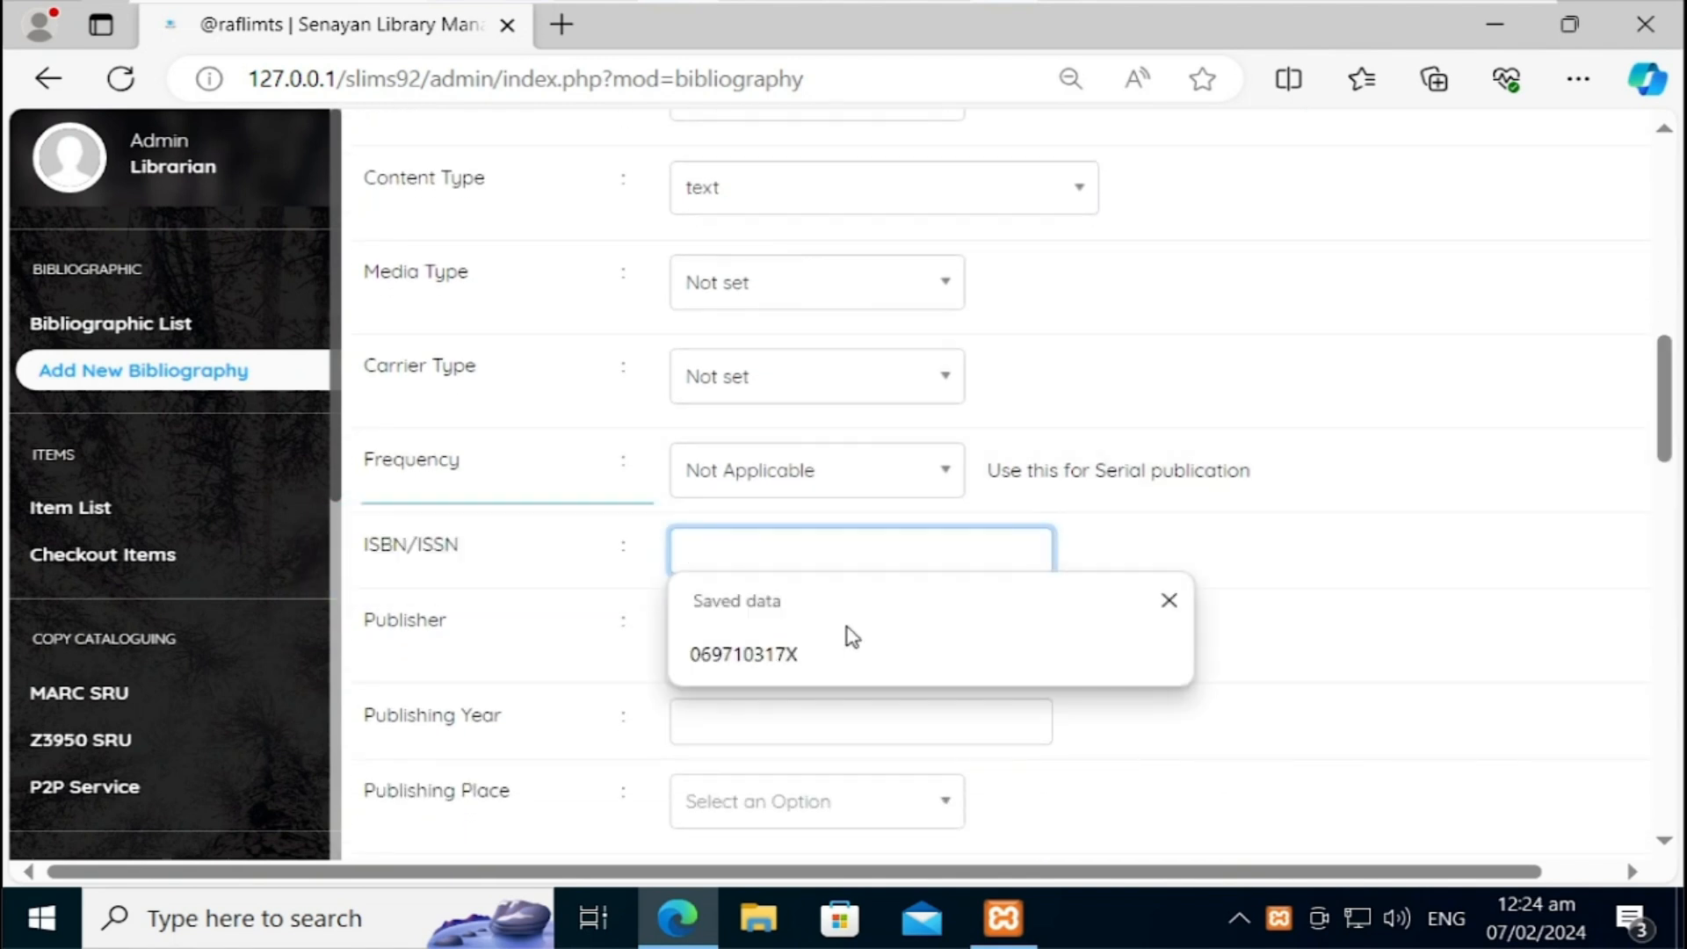
pyautogui.click(821, 651)
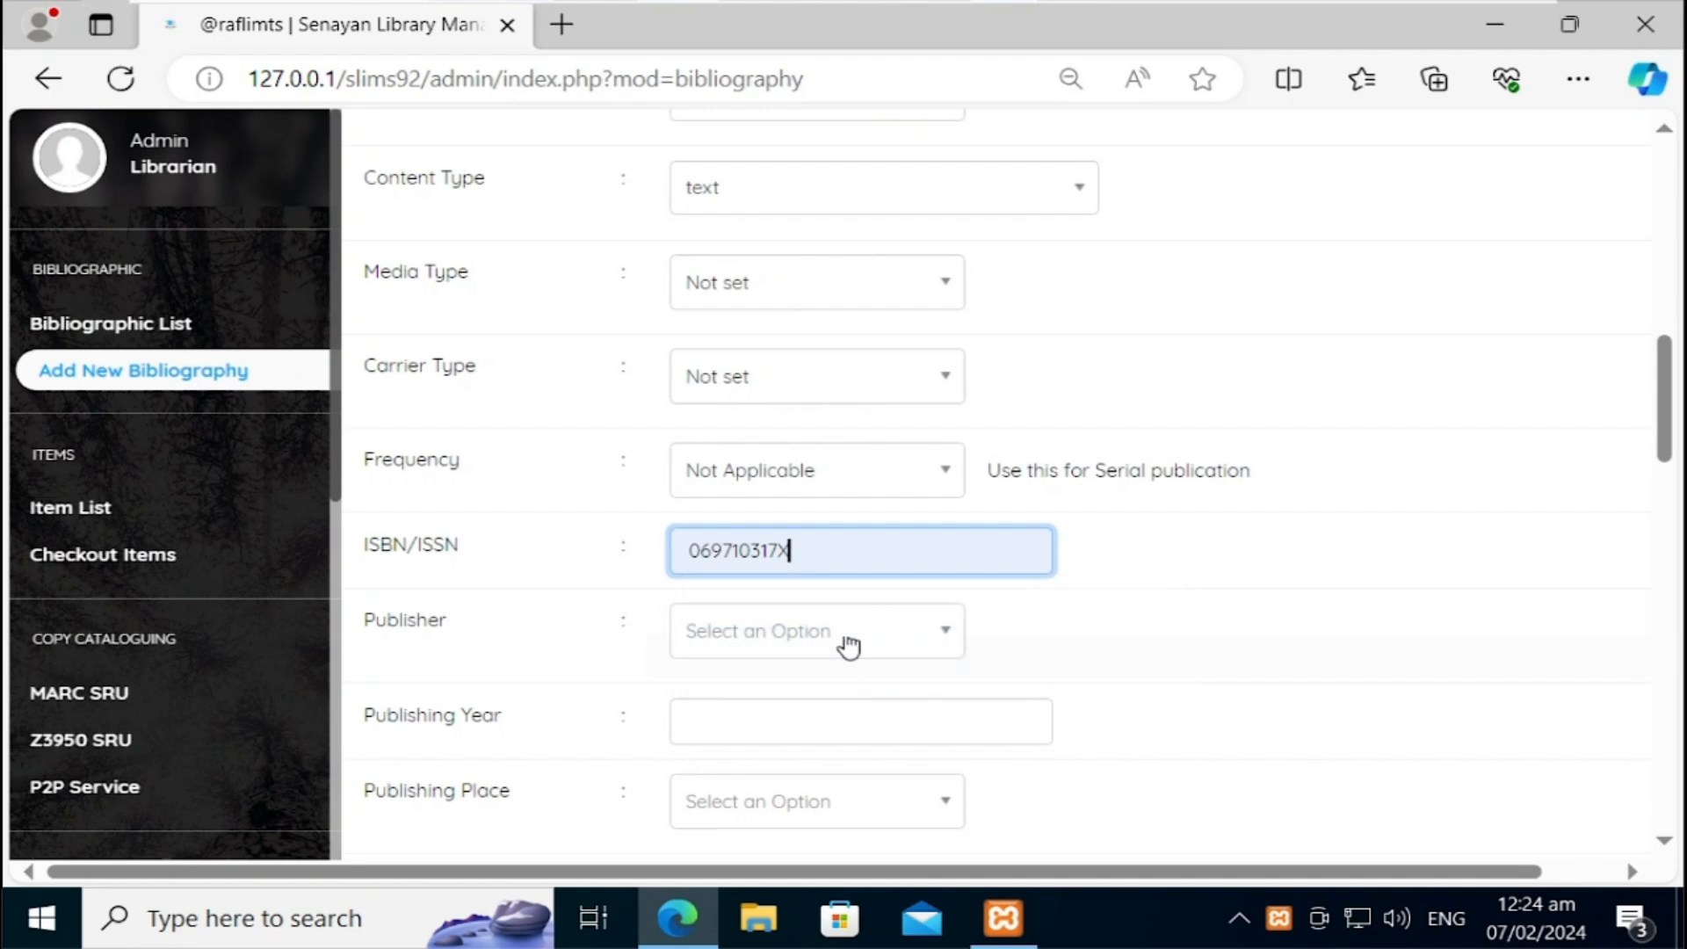
pyautogui.click(773, 648)
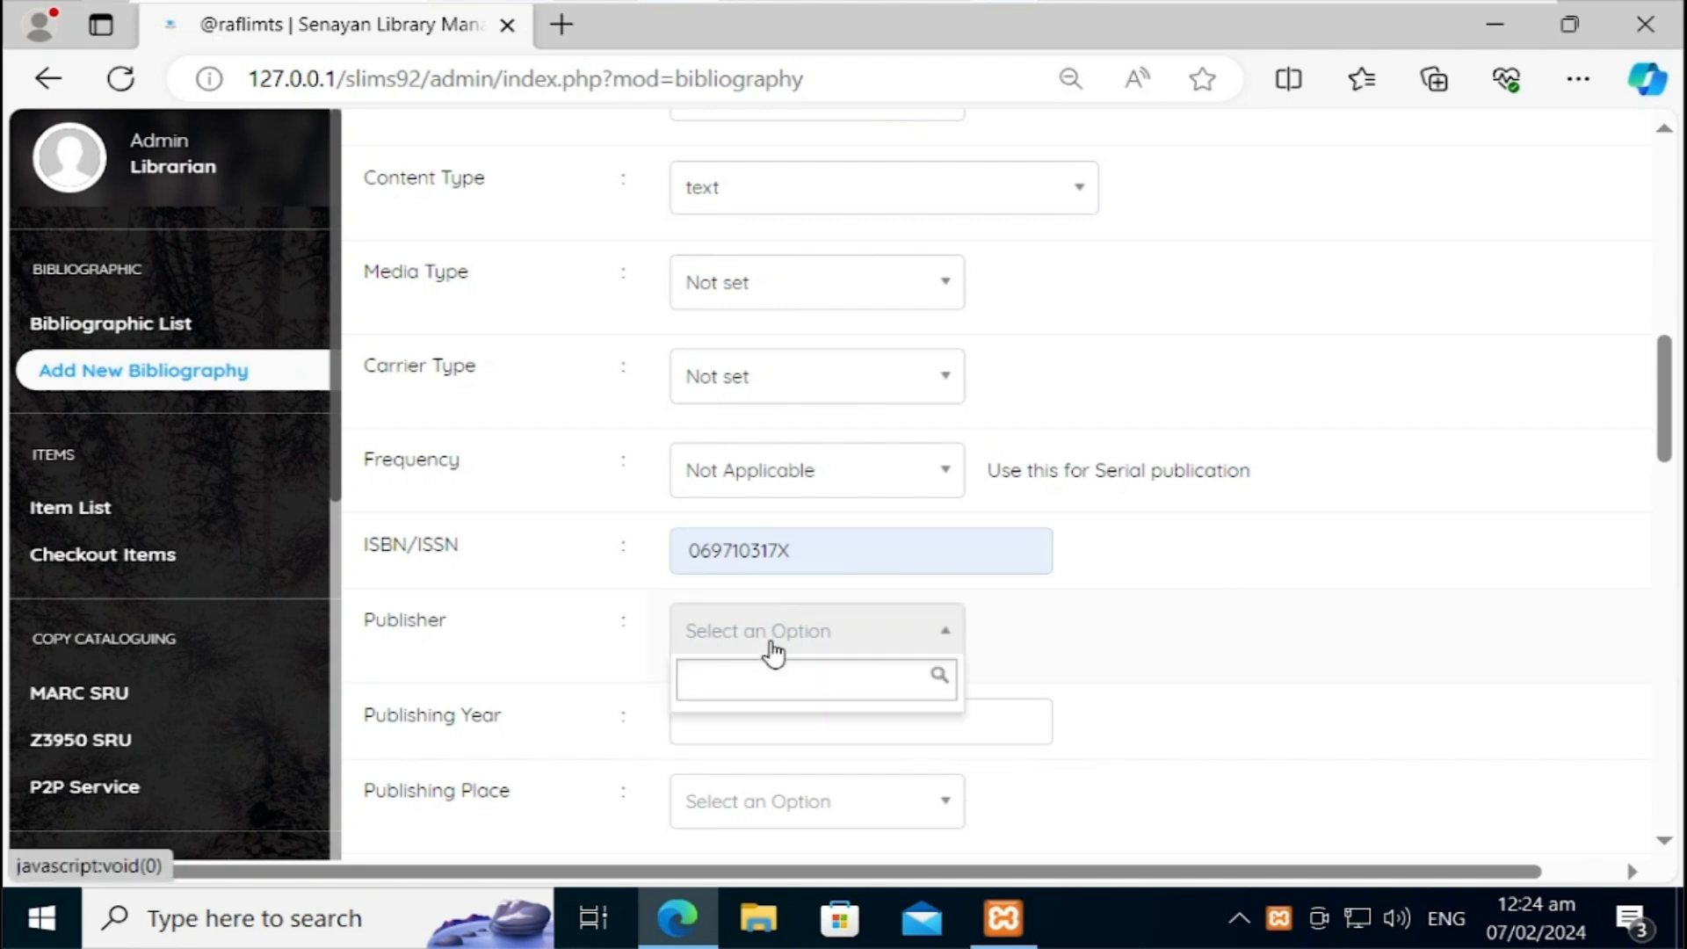
pyautogui.write('Zai ')
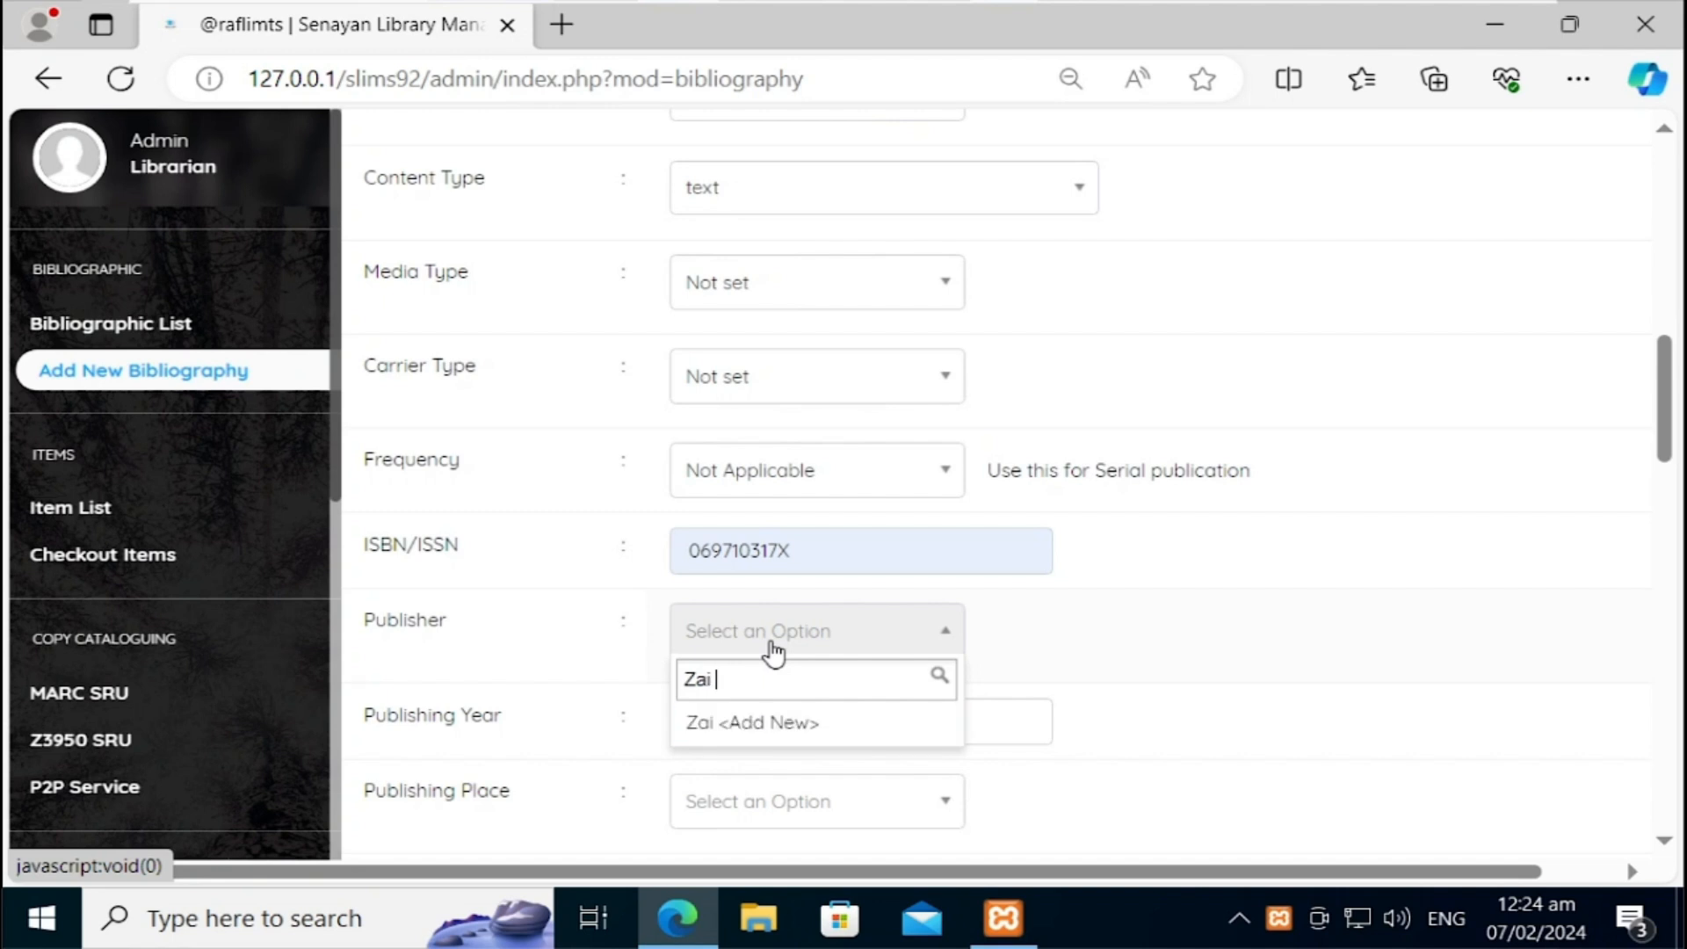
pyautogui.write('Publi')
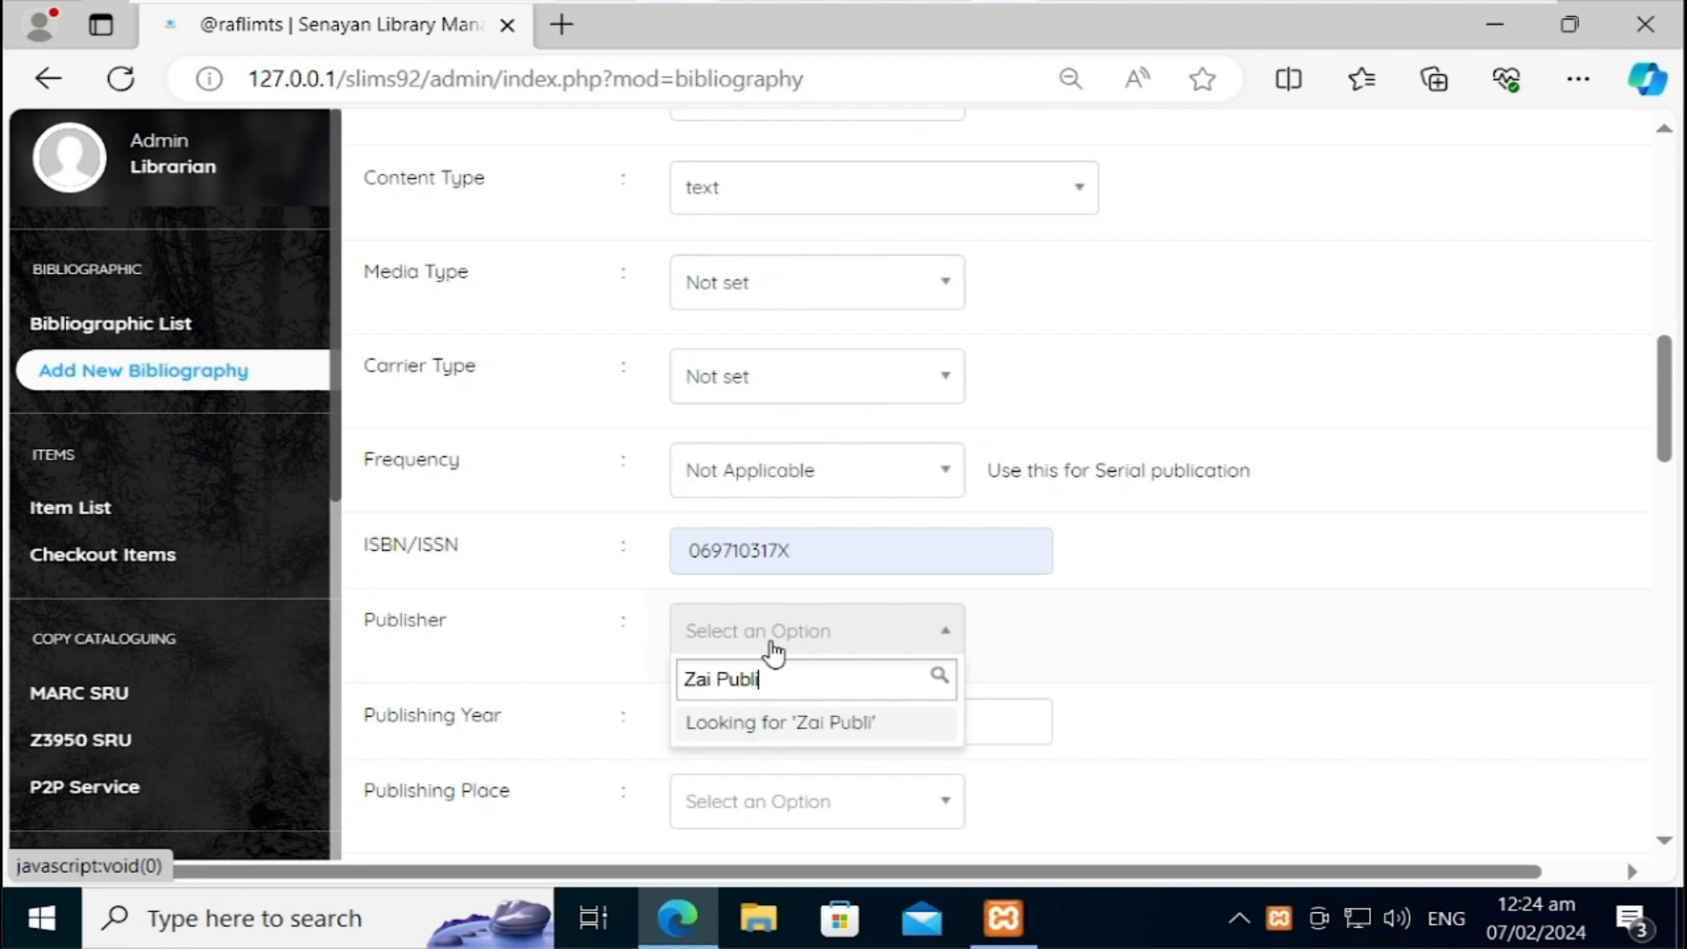
pyautogui.write('cations')
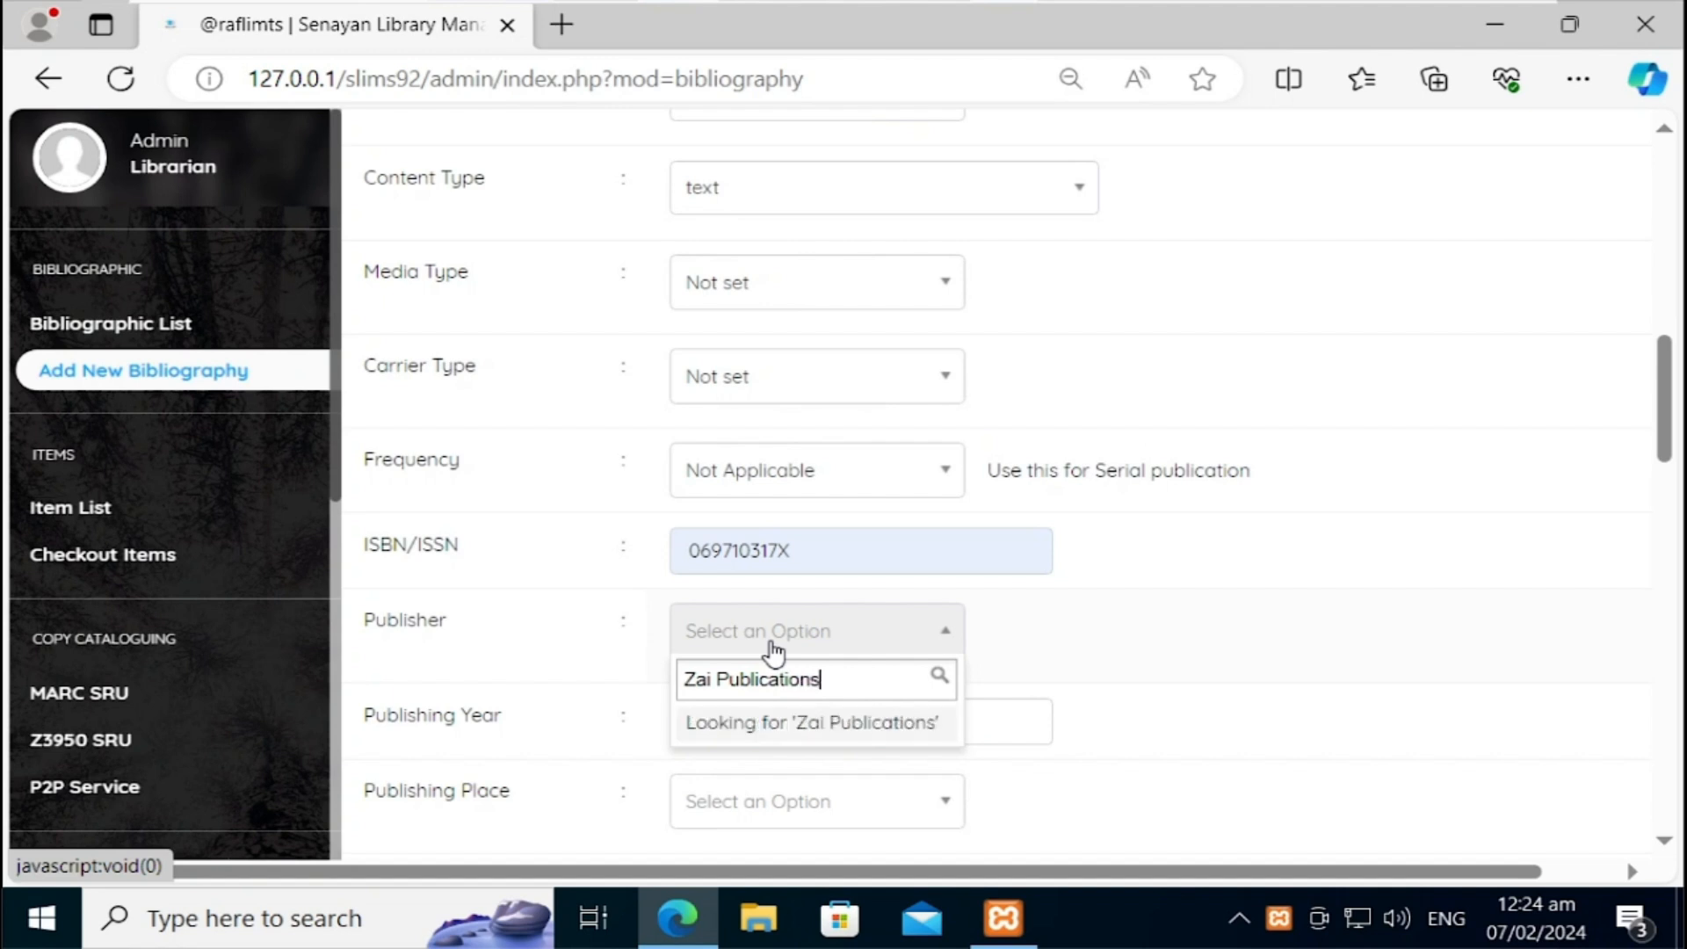
pyautogui.click(808, 726)
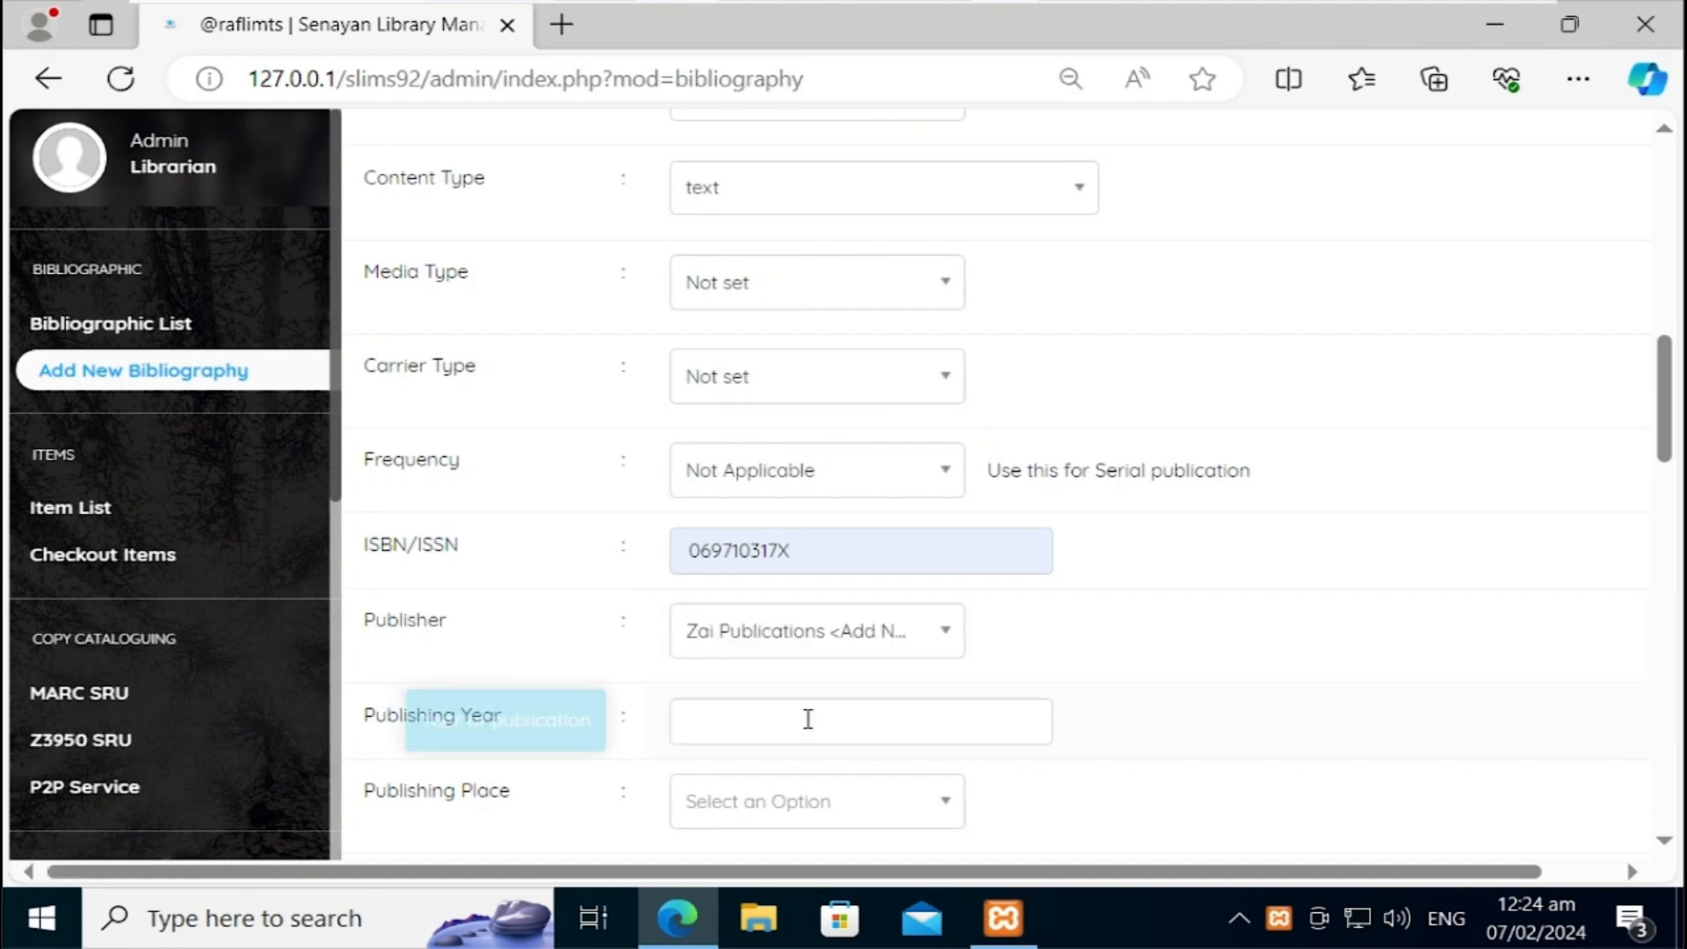
pyautogui.click(727, 723)
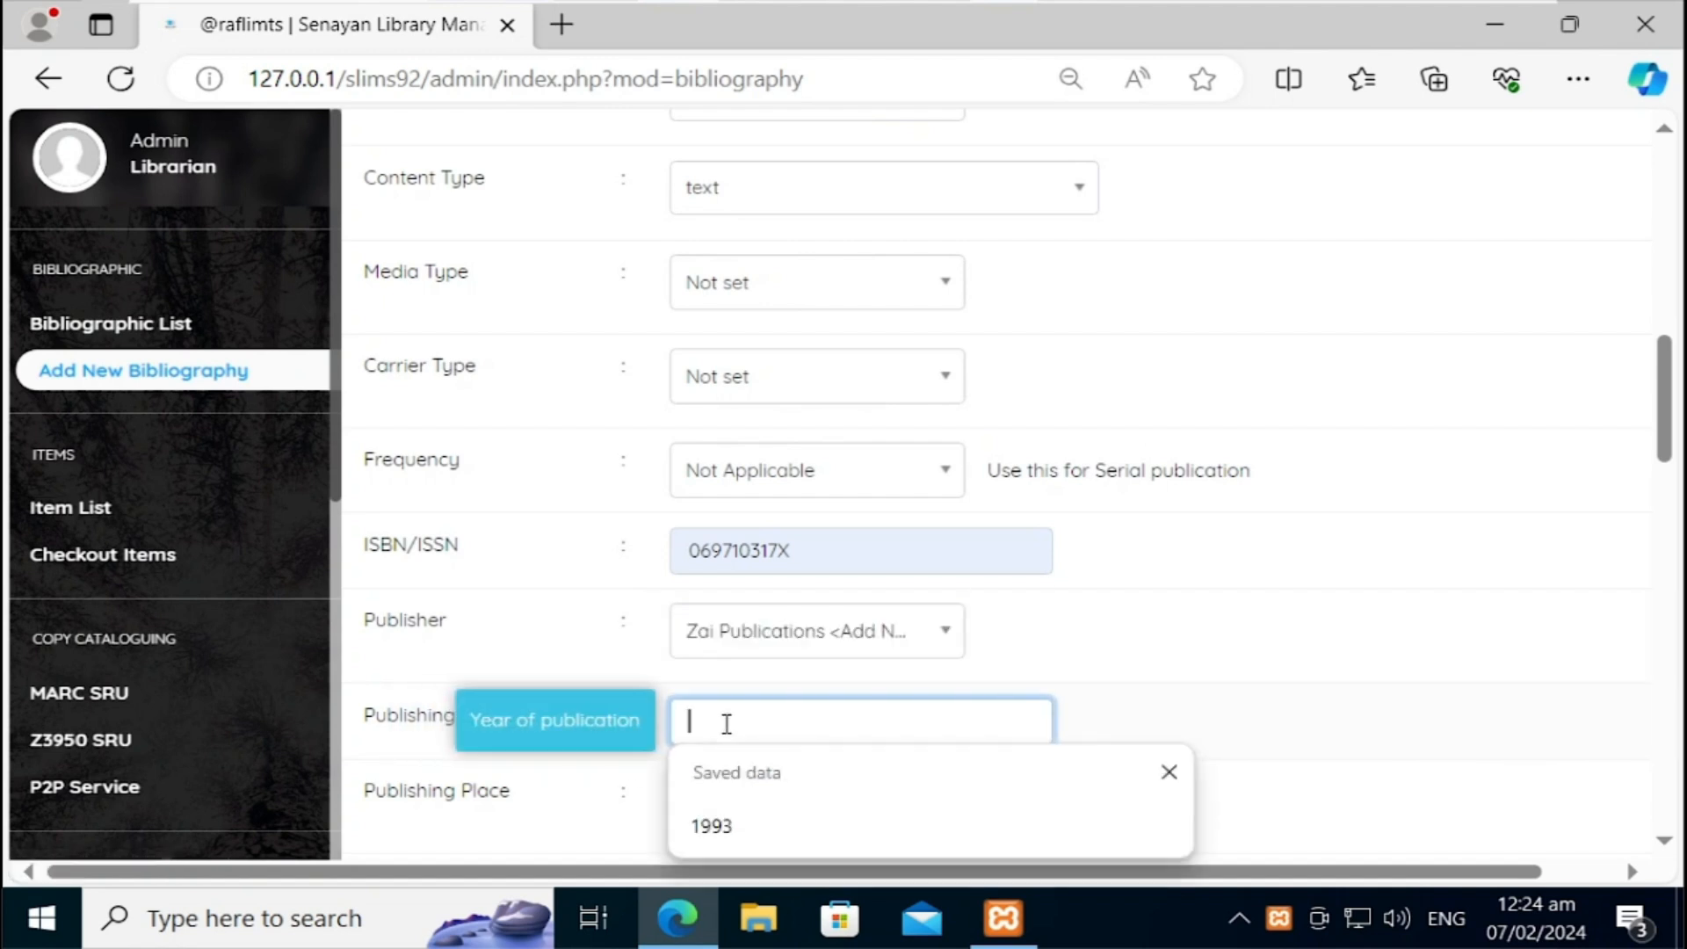
pyautogui.write('2021')
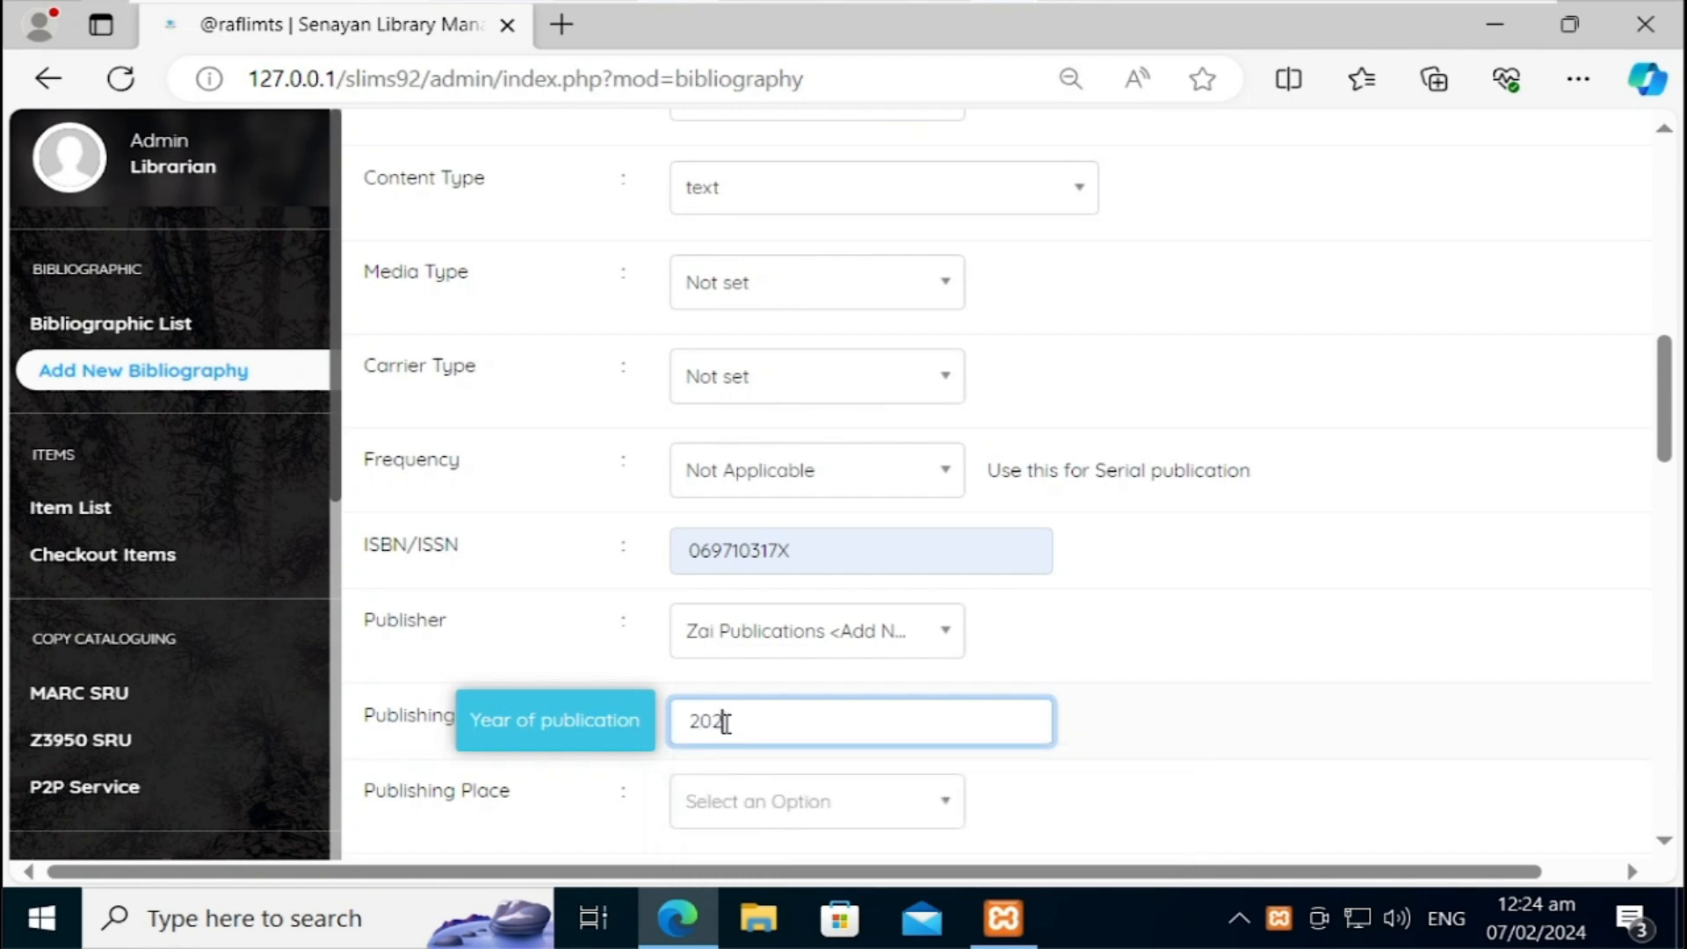
pyautogui.click(736, 817)
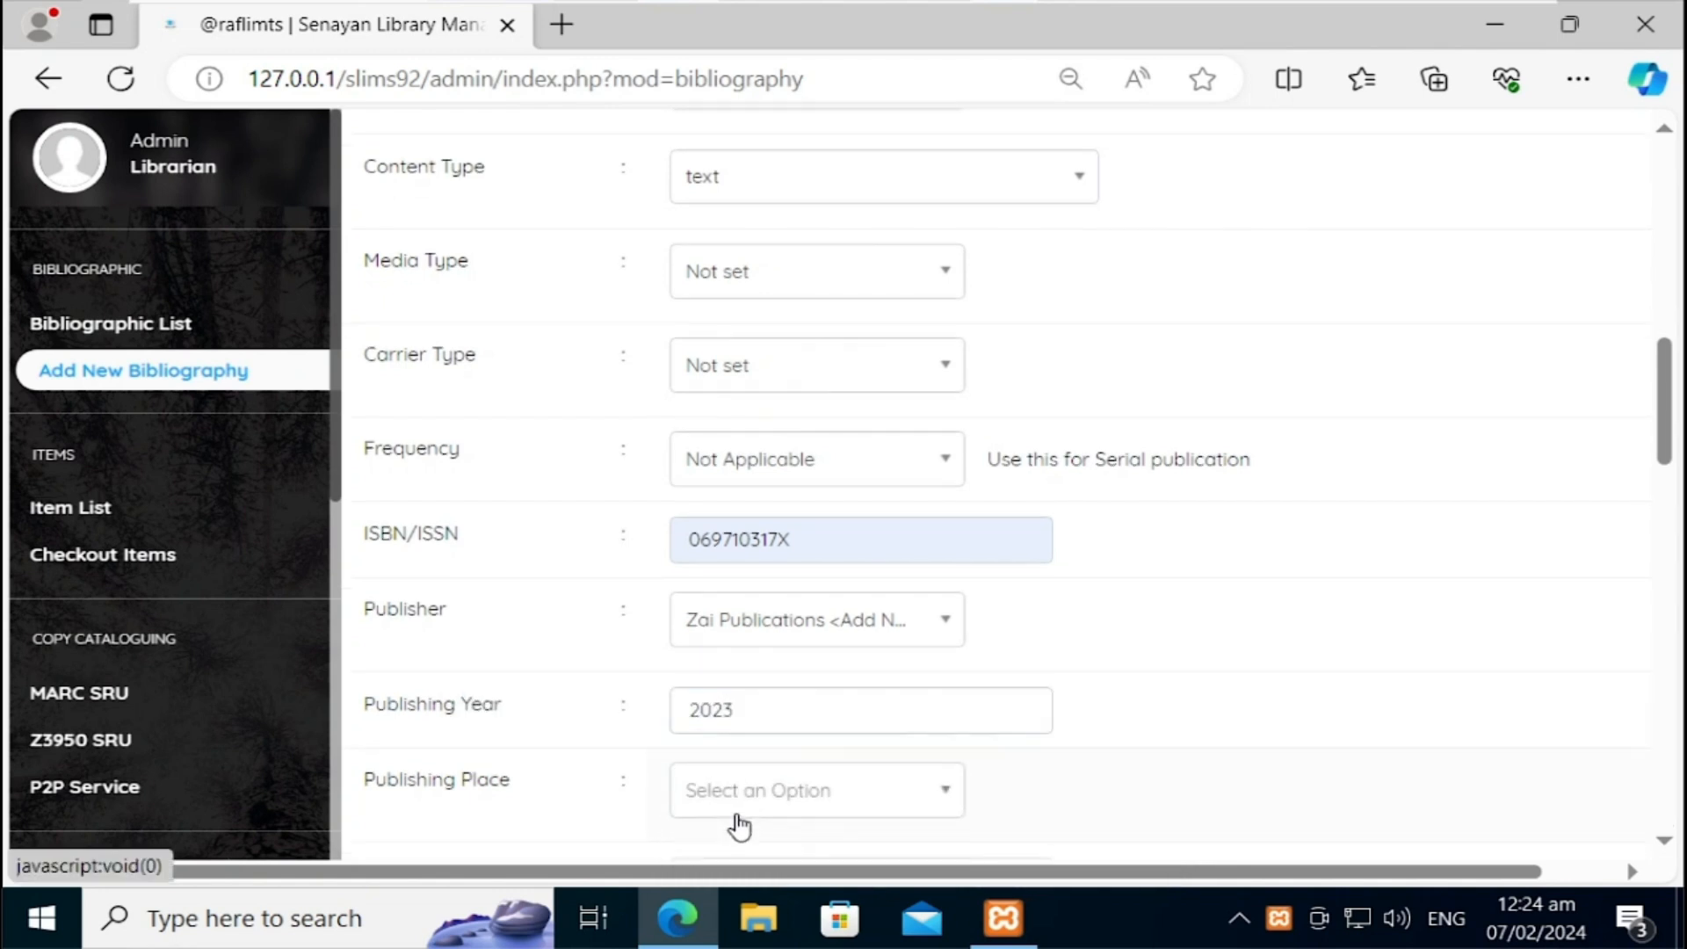
# Step: Add Karachi as a new publishing place and set collation 'ix, 326 p. ; 23 cm.'
pyautogui.click(766, 791)
pyautogui.write('Karachi')
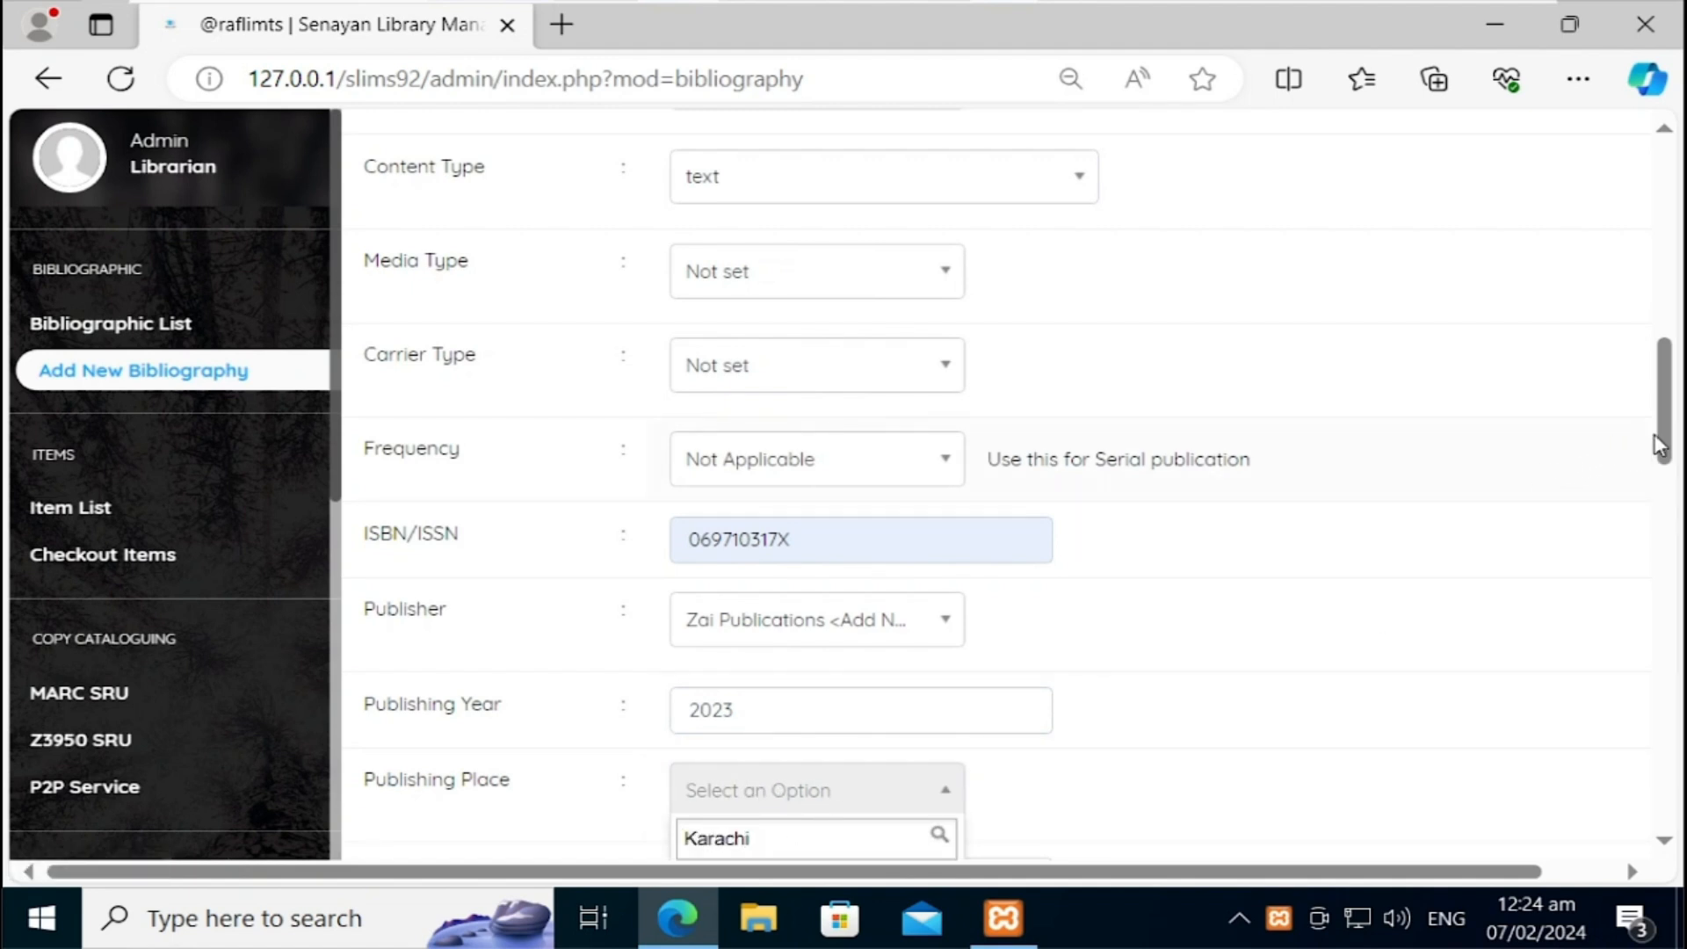
pyautogui.scroll(-4, 1663, 447)
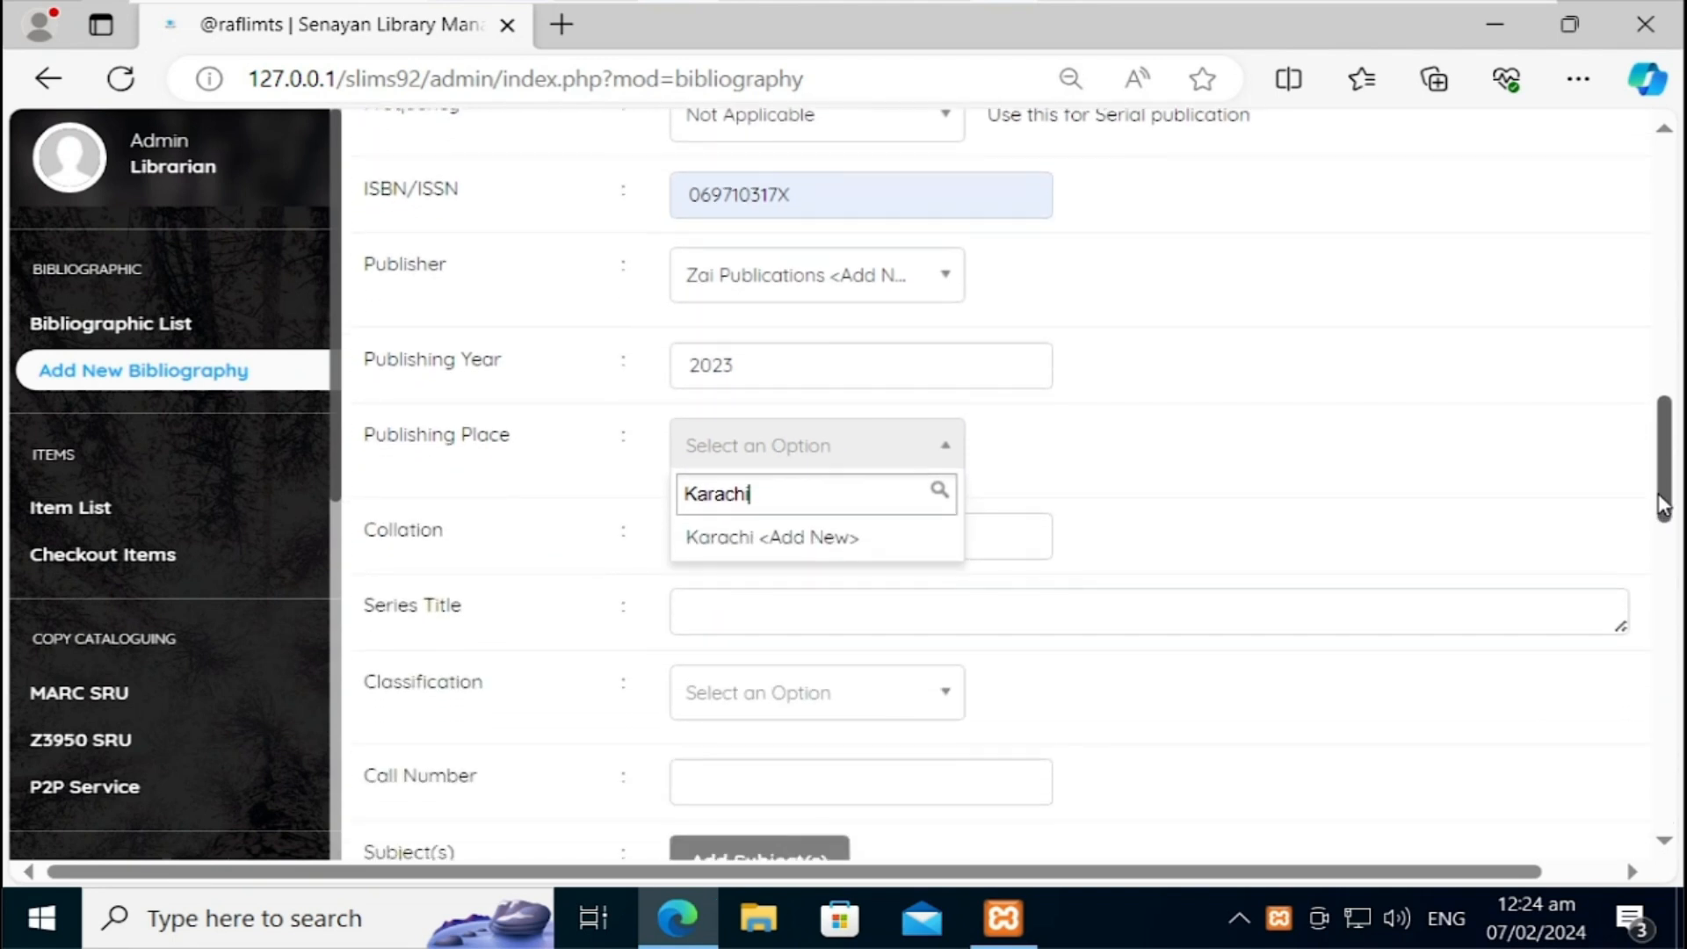
pyautogui.click(855, 547)
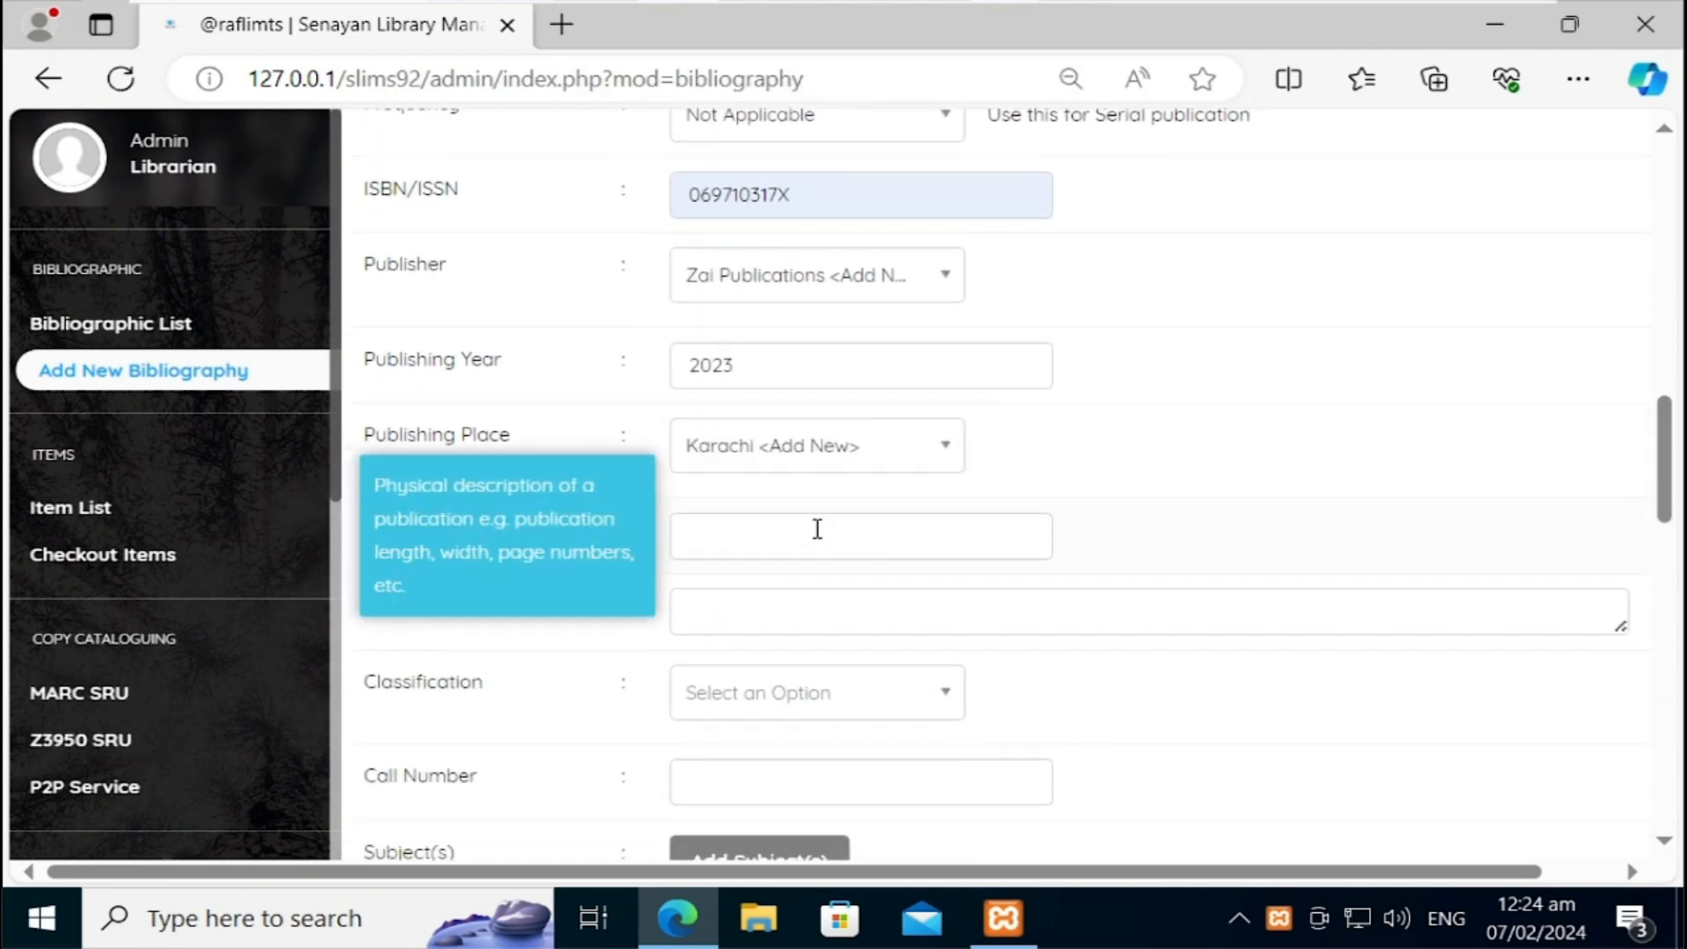
pyautogui.click(817, 529)
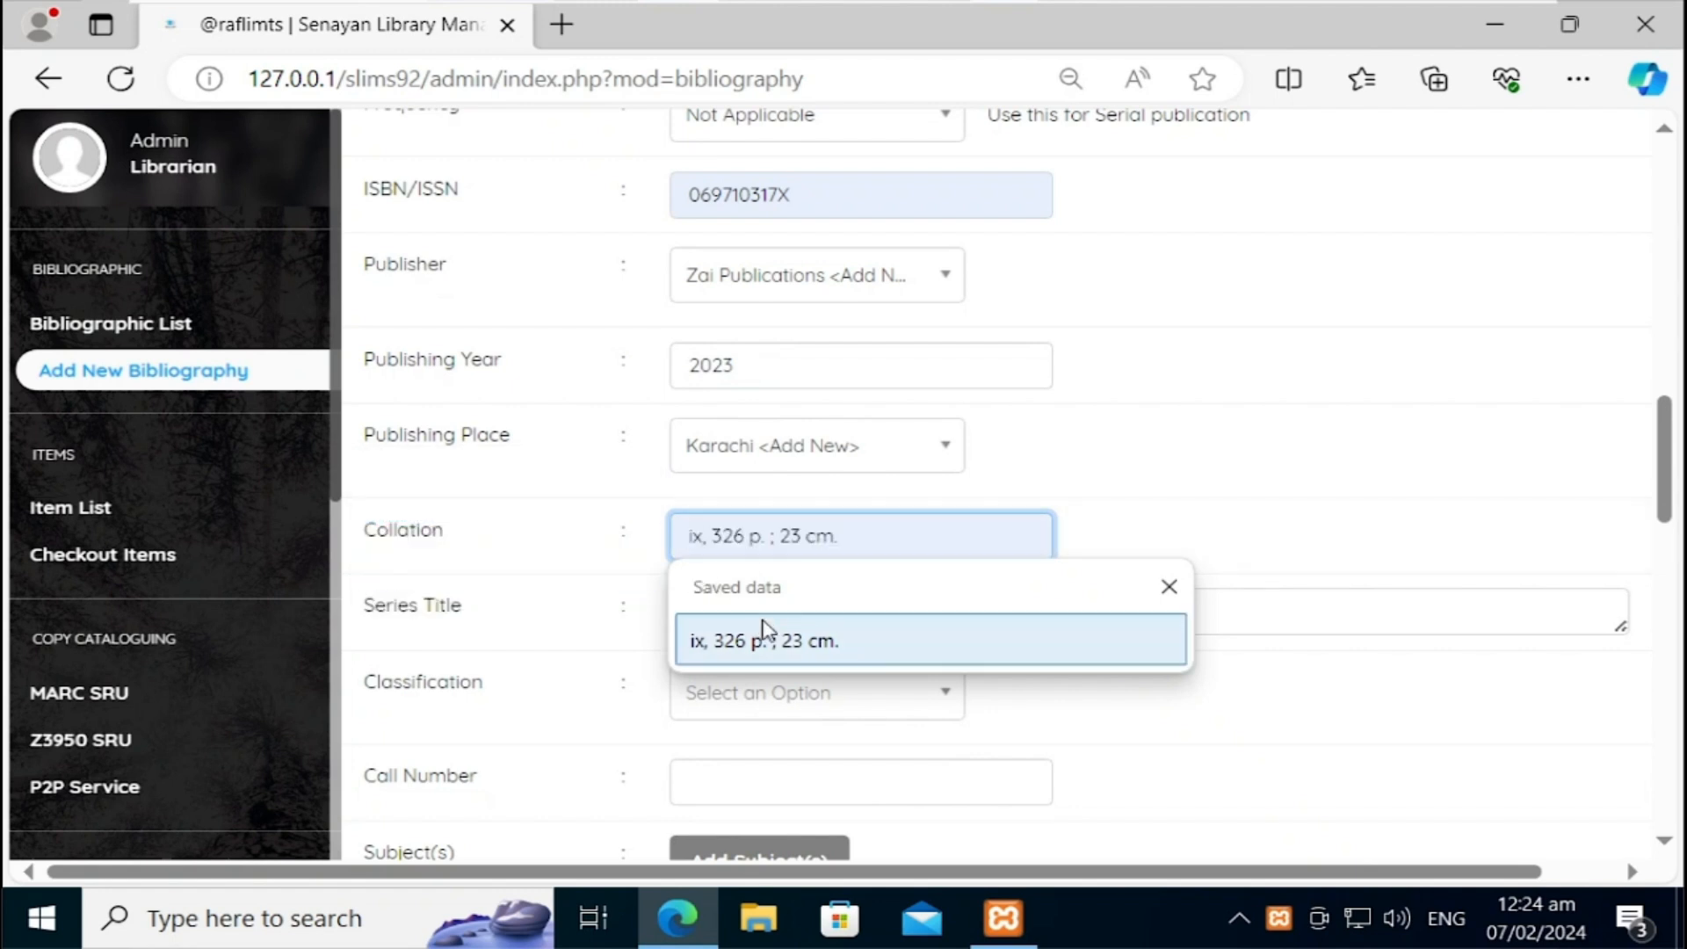
pyautogui.click(738, 642)
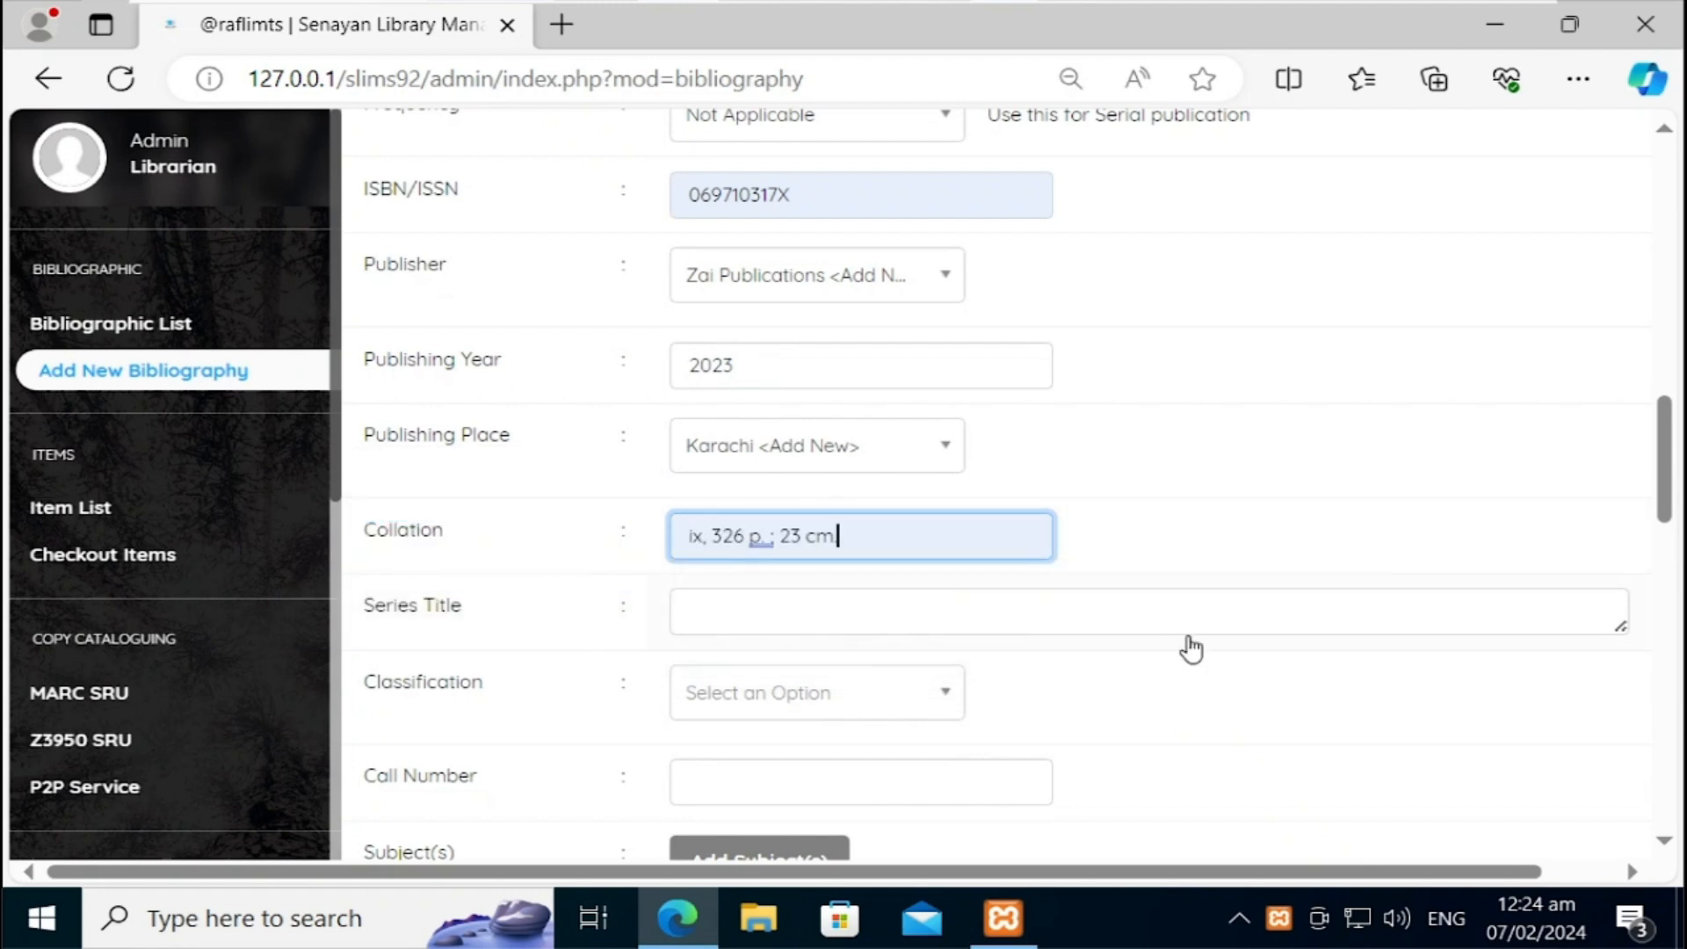
pyautogui.moveTo(1677, 492); pyautogui.dragTo(1670, 524)
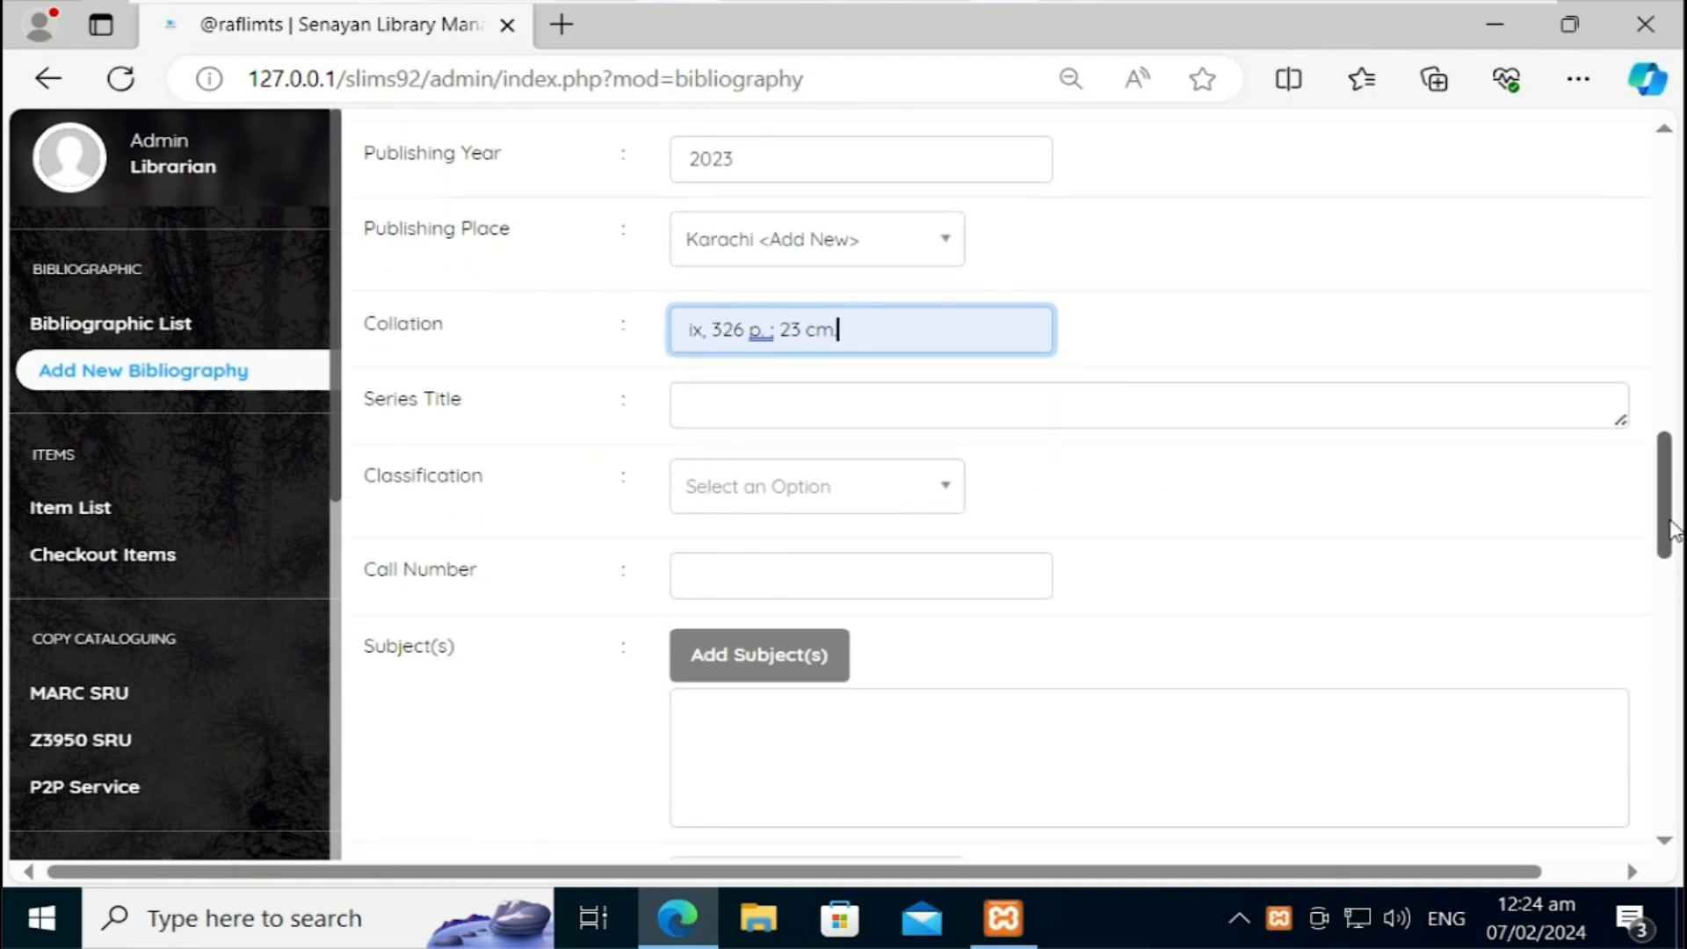
pyautogui.click(871, 502)
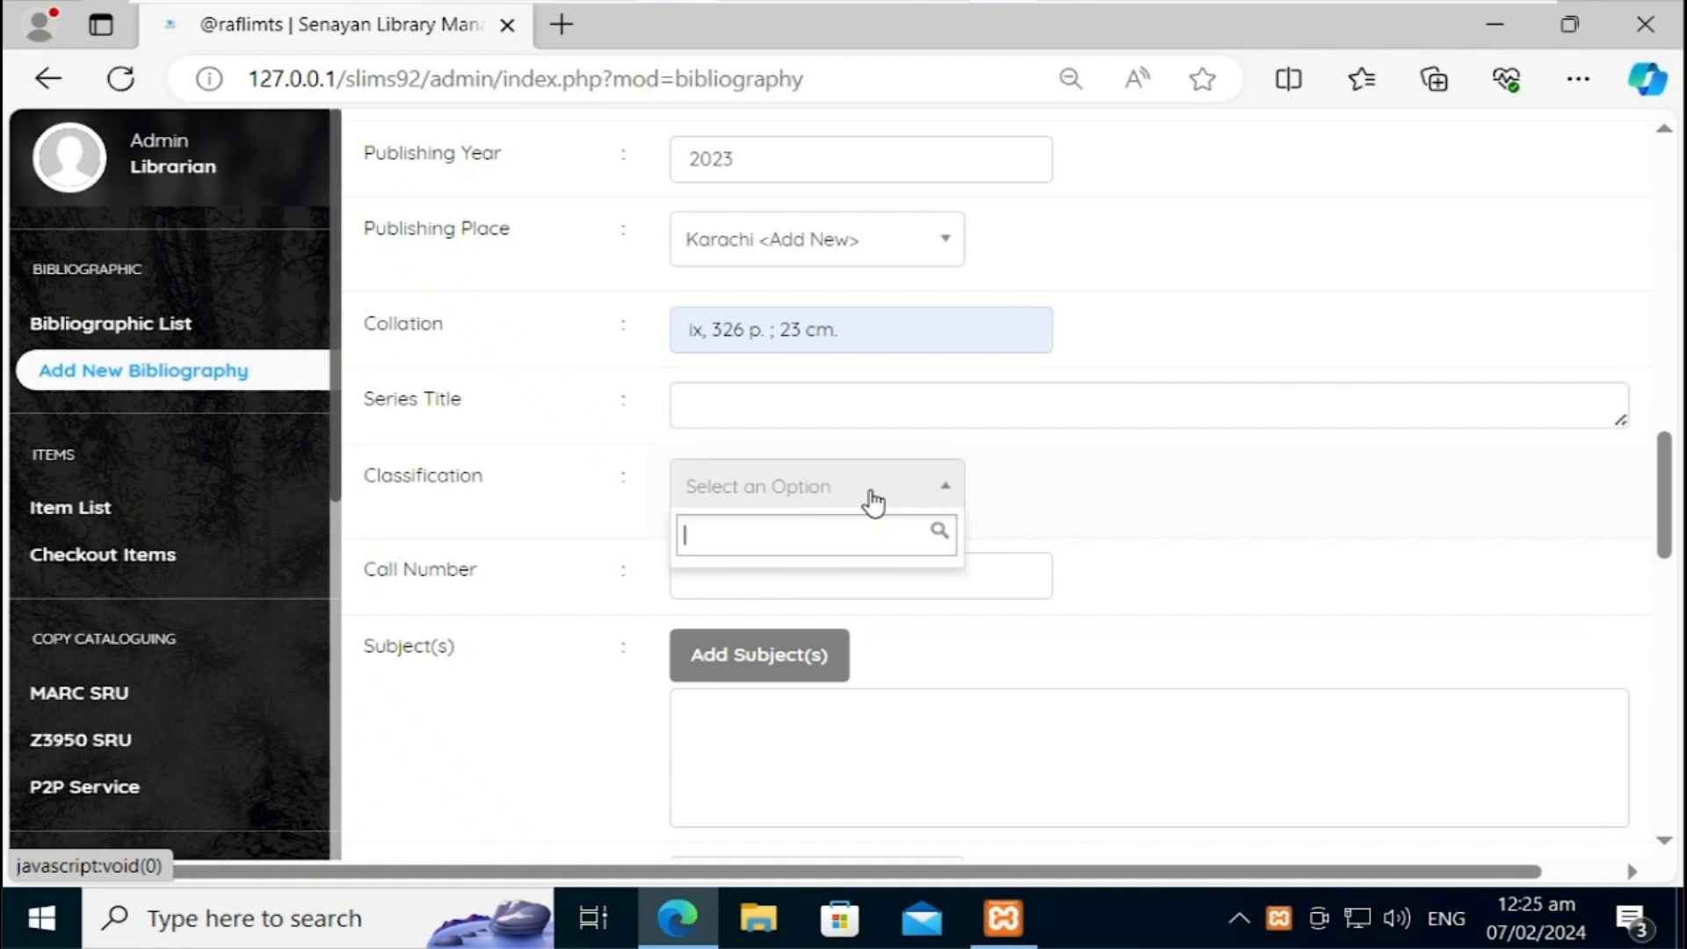
# Step: Add 000.123 as a new classification for the record
pyautogui.write('Z')
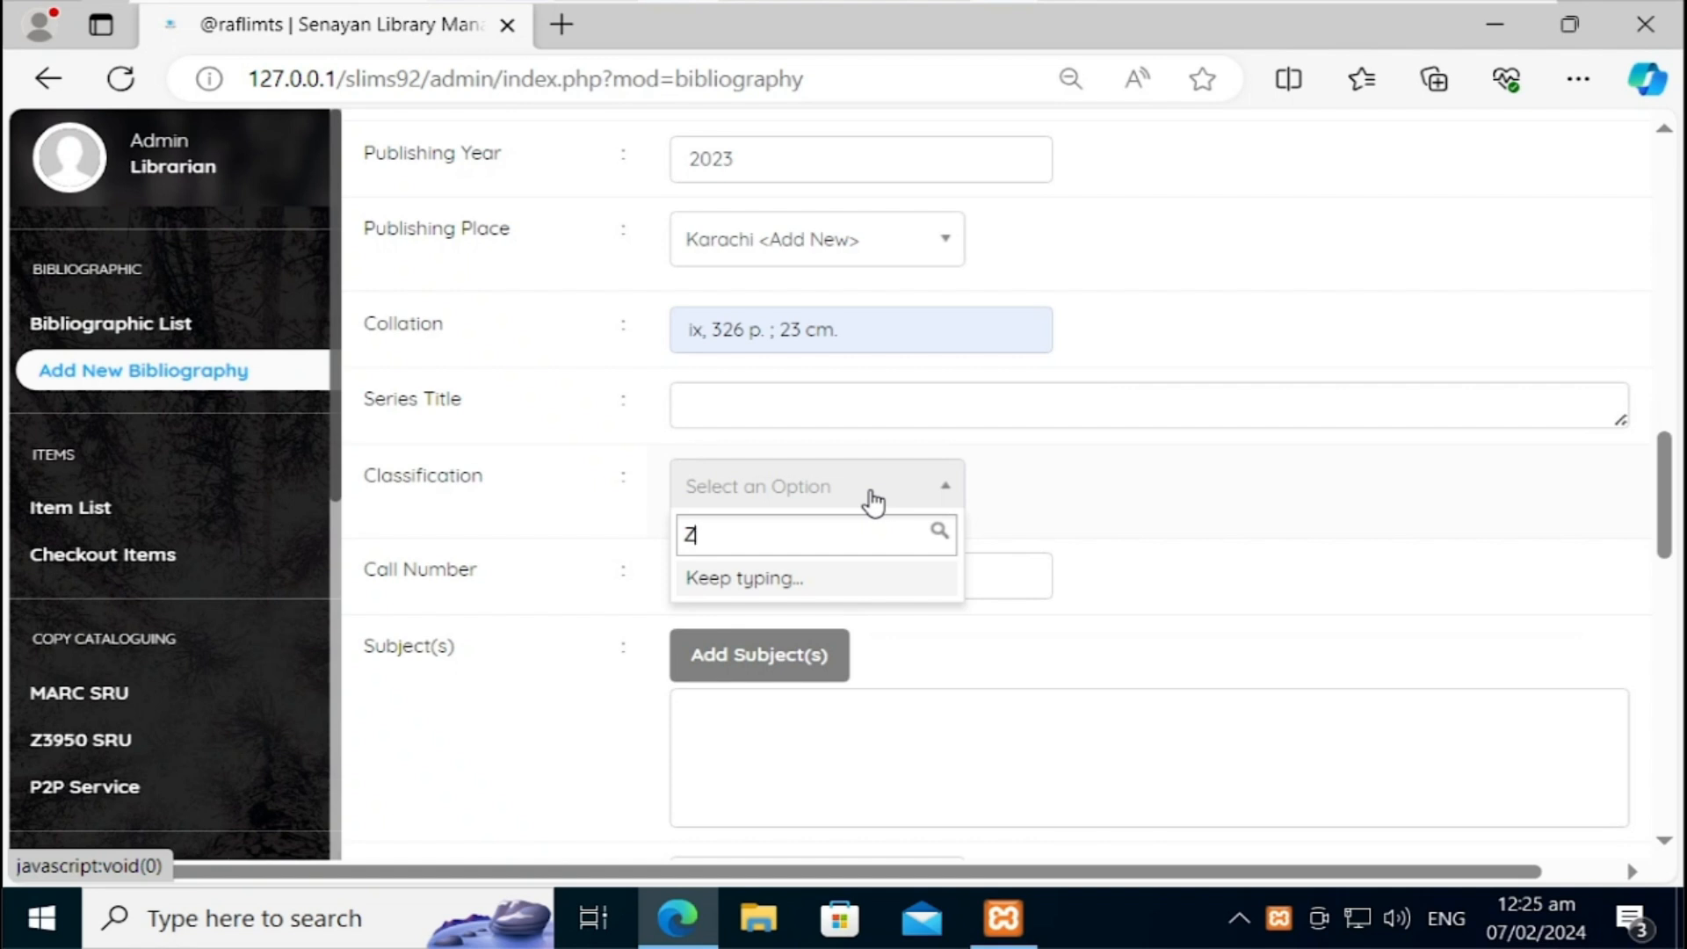
pyautogui.press('BackSpace')
pyautogui.write('000.')
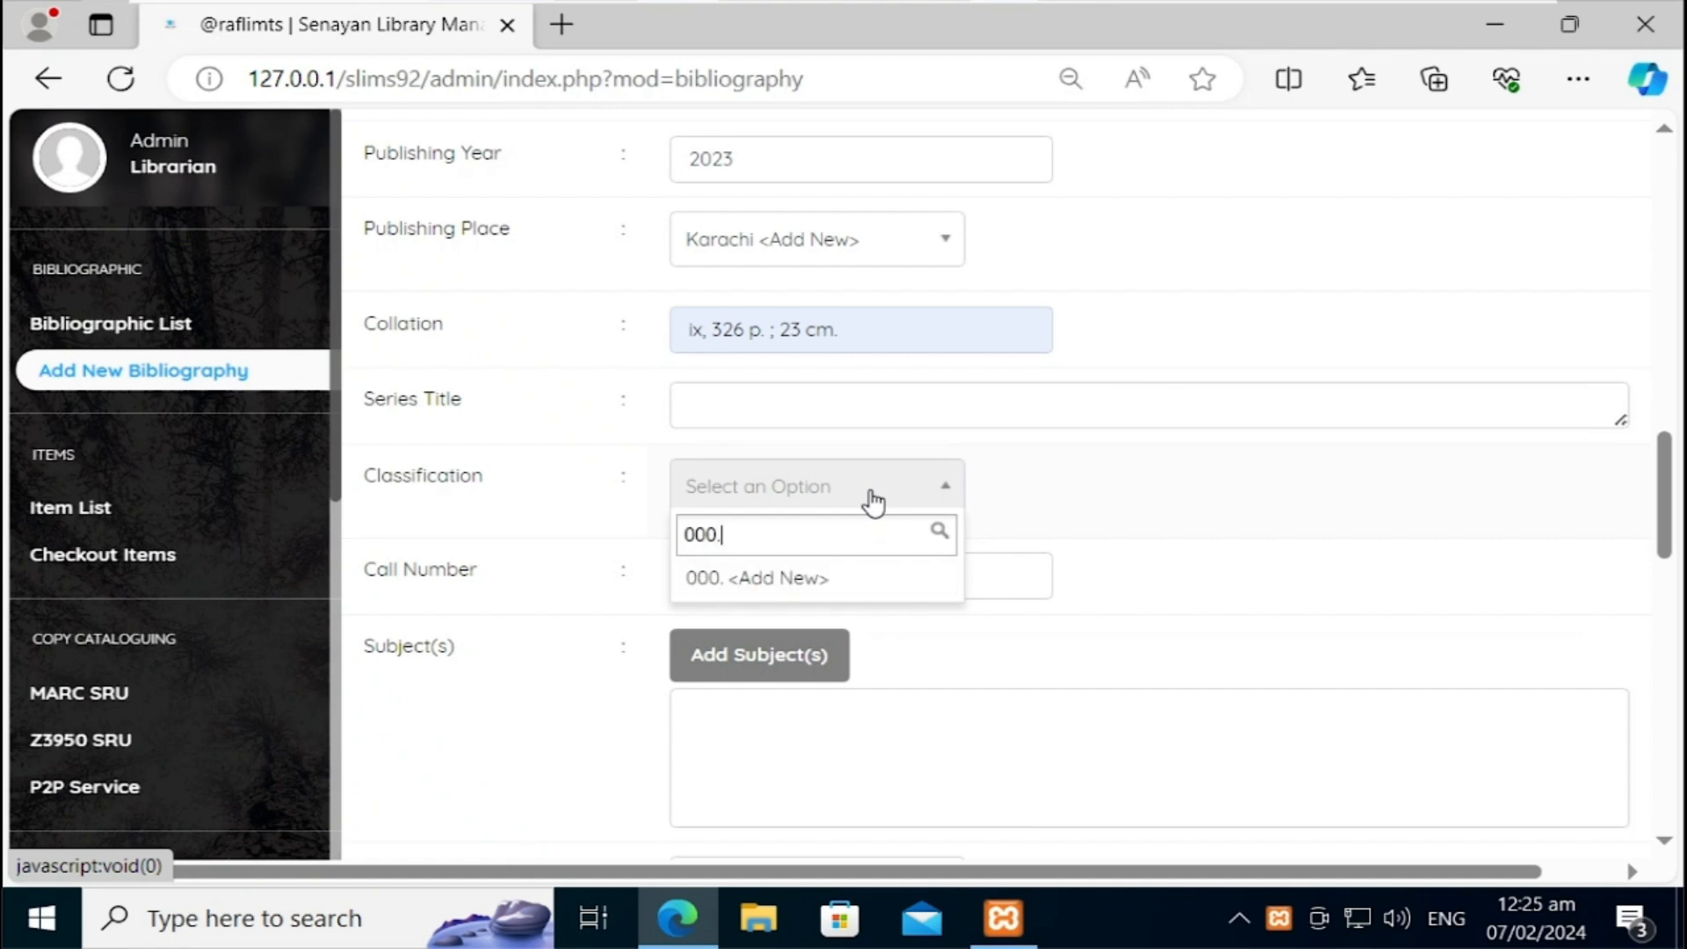
pyautogui.write('123')
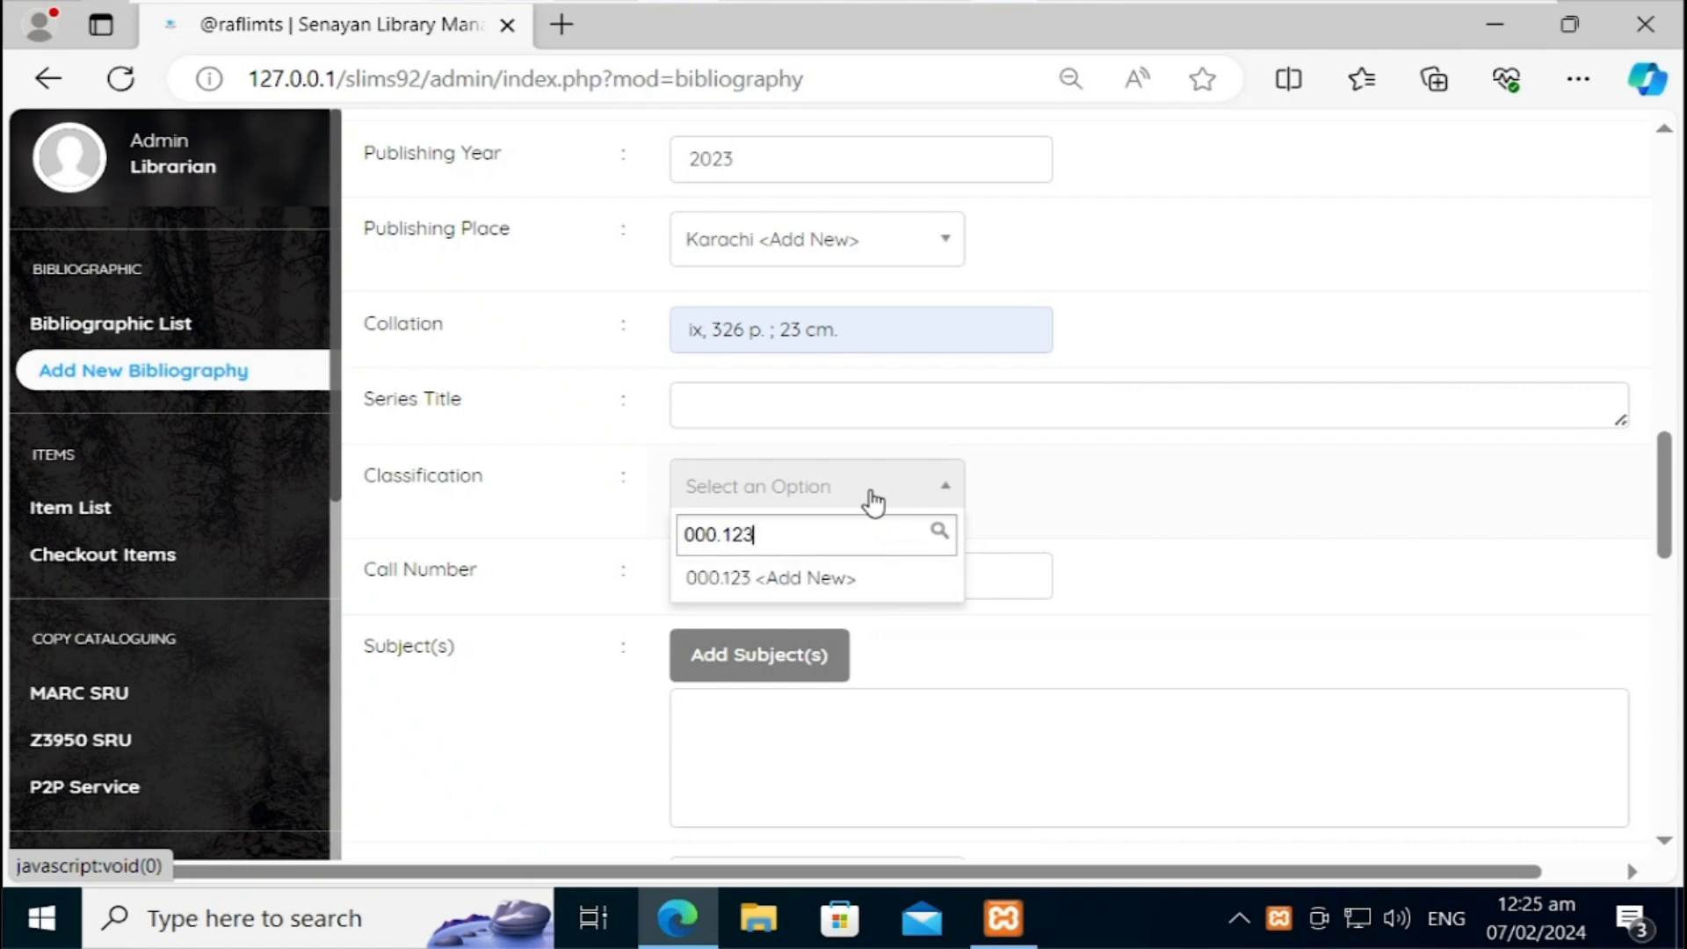
pyautogui.click(824, 580)
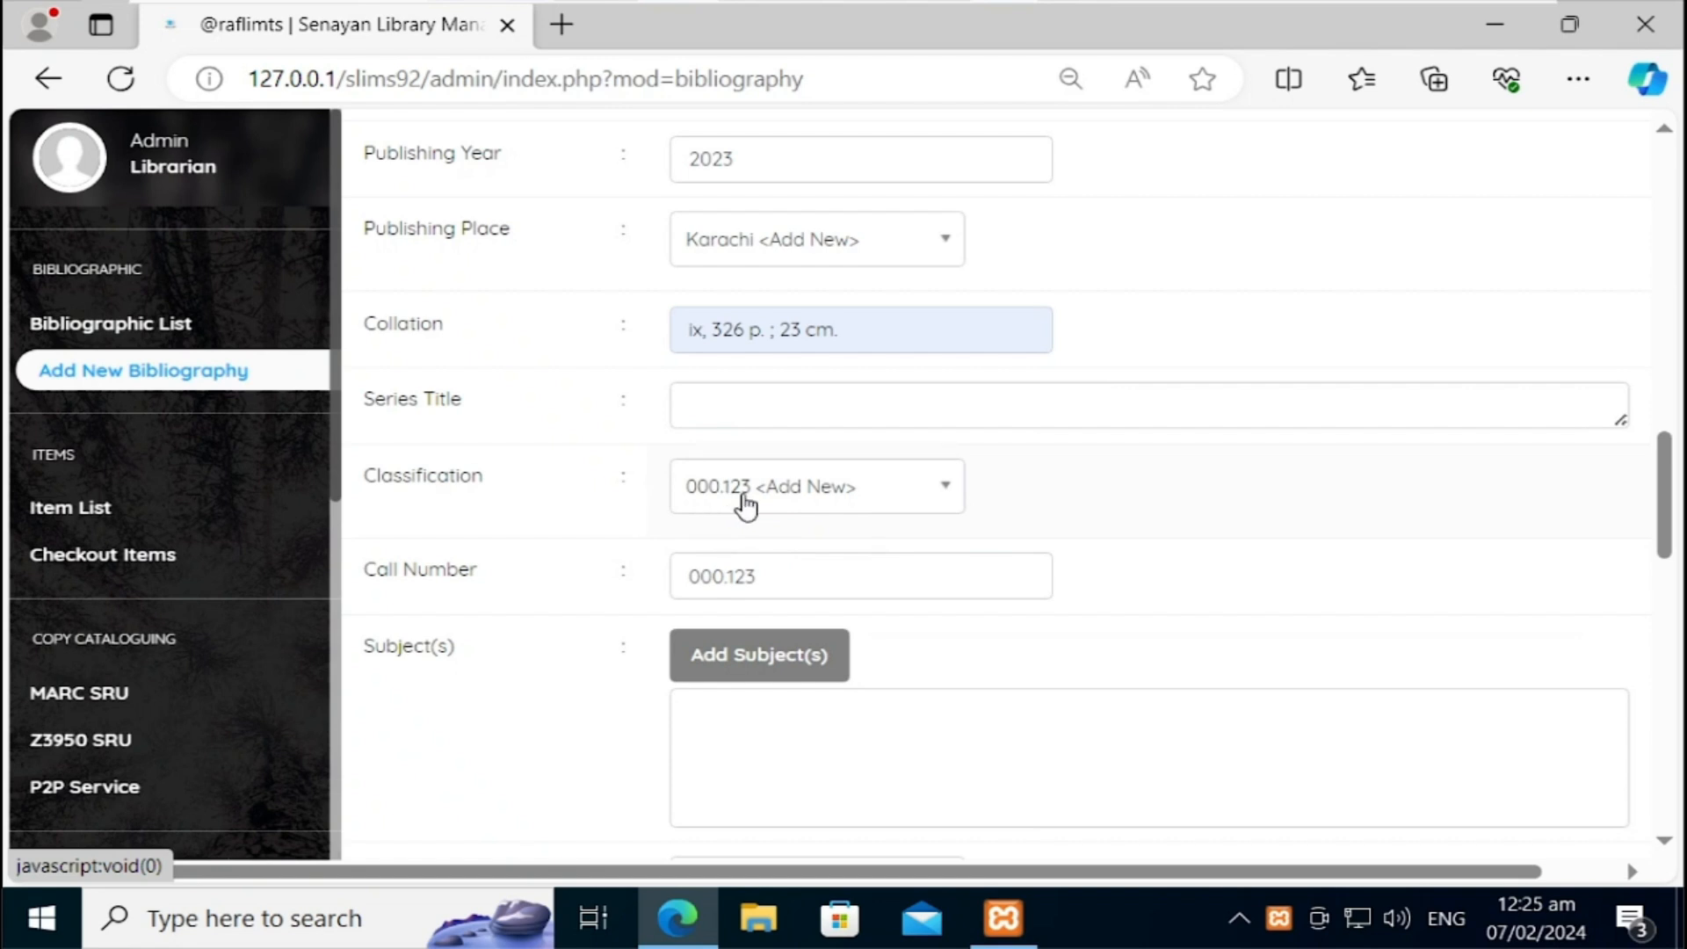
# Step: Extend the call number to read '000.123 HUS 2023'
pyautogui.click(782, 576)
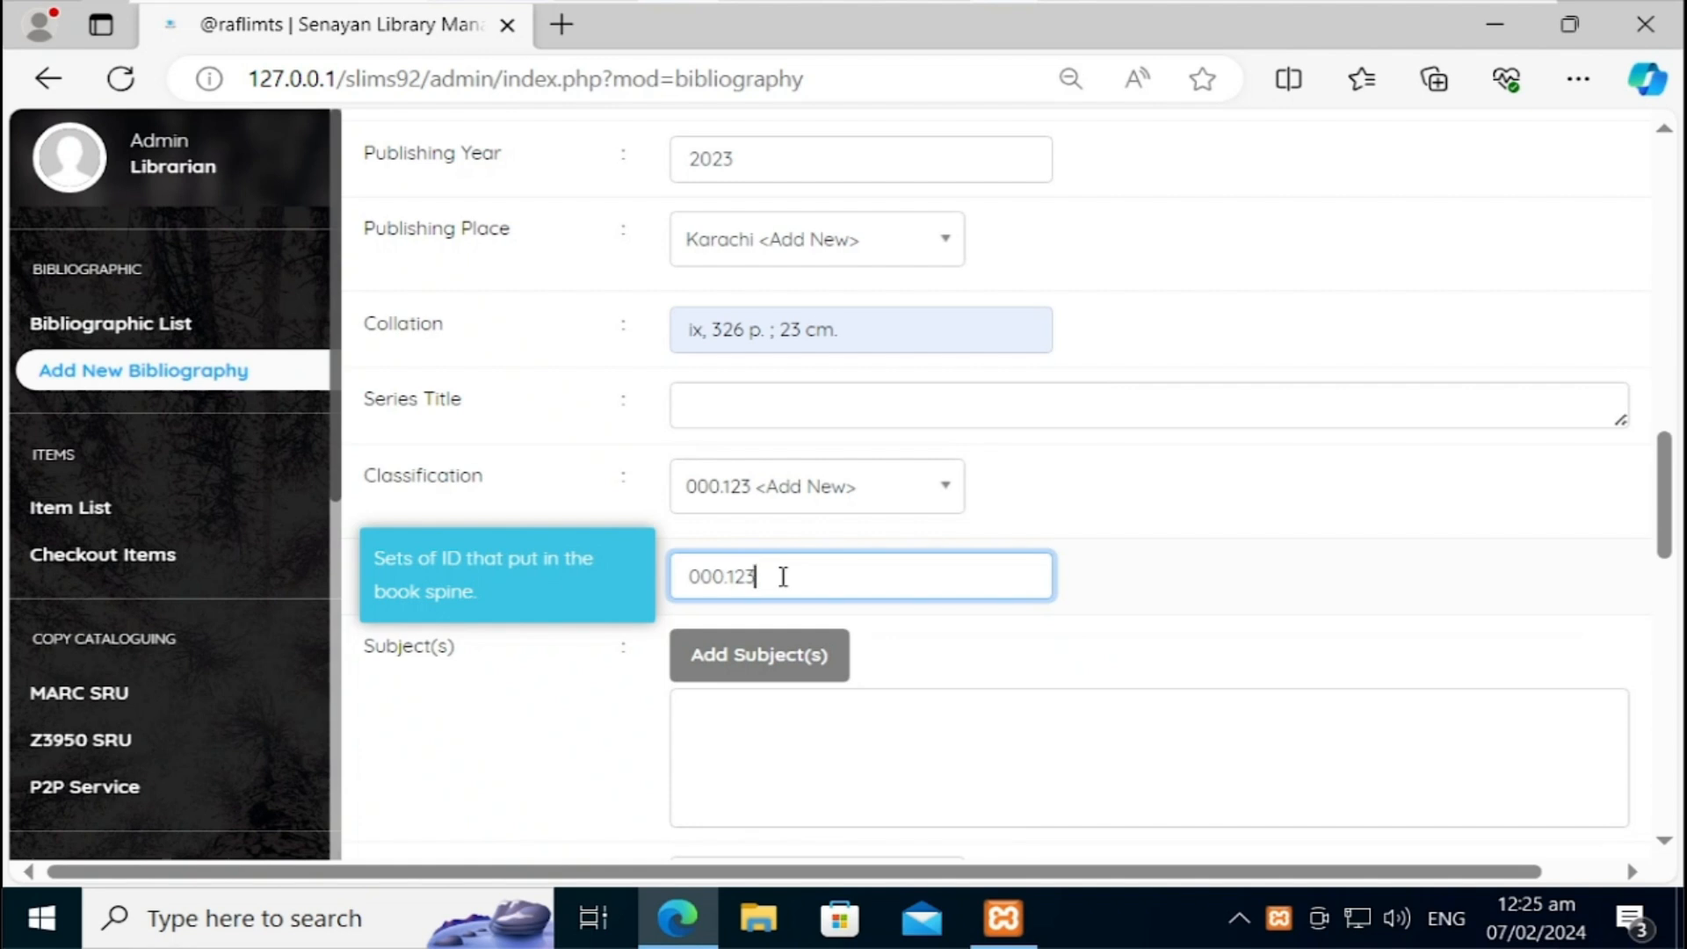
pyautogui.write('Hus')
pyautogui.press('BackSpace')
pyautogui.press('BackSpace')
pyautogui.write('US')
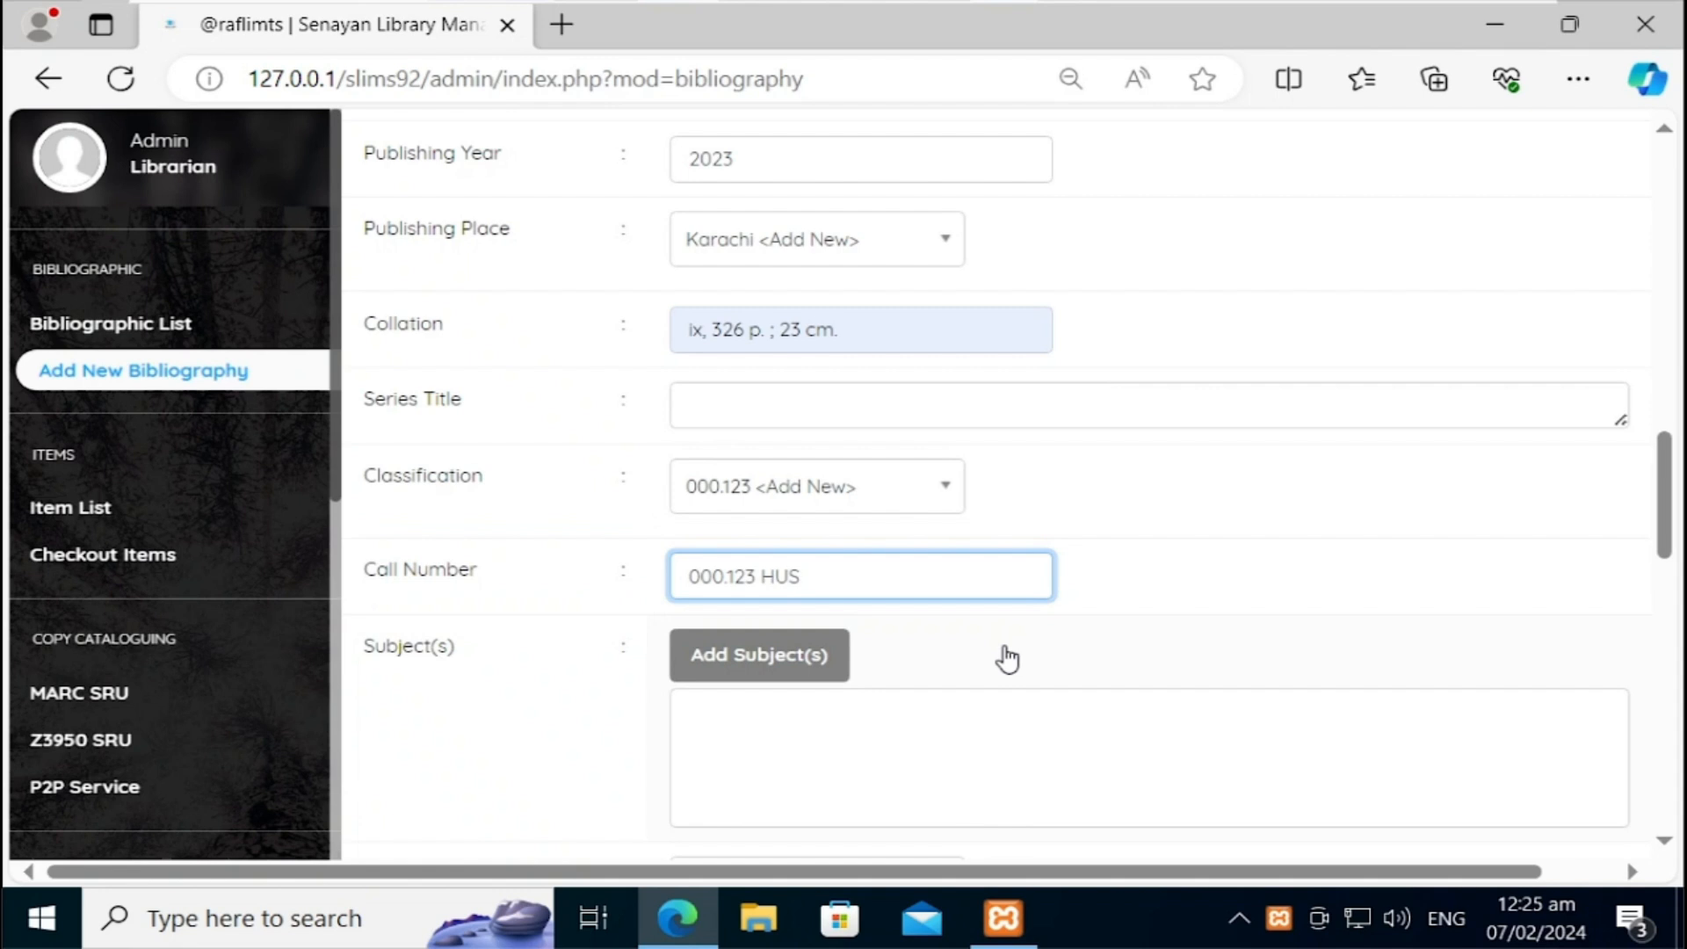
pyautogui.write(' 2023')
pyautogui.click(794, 671)
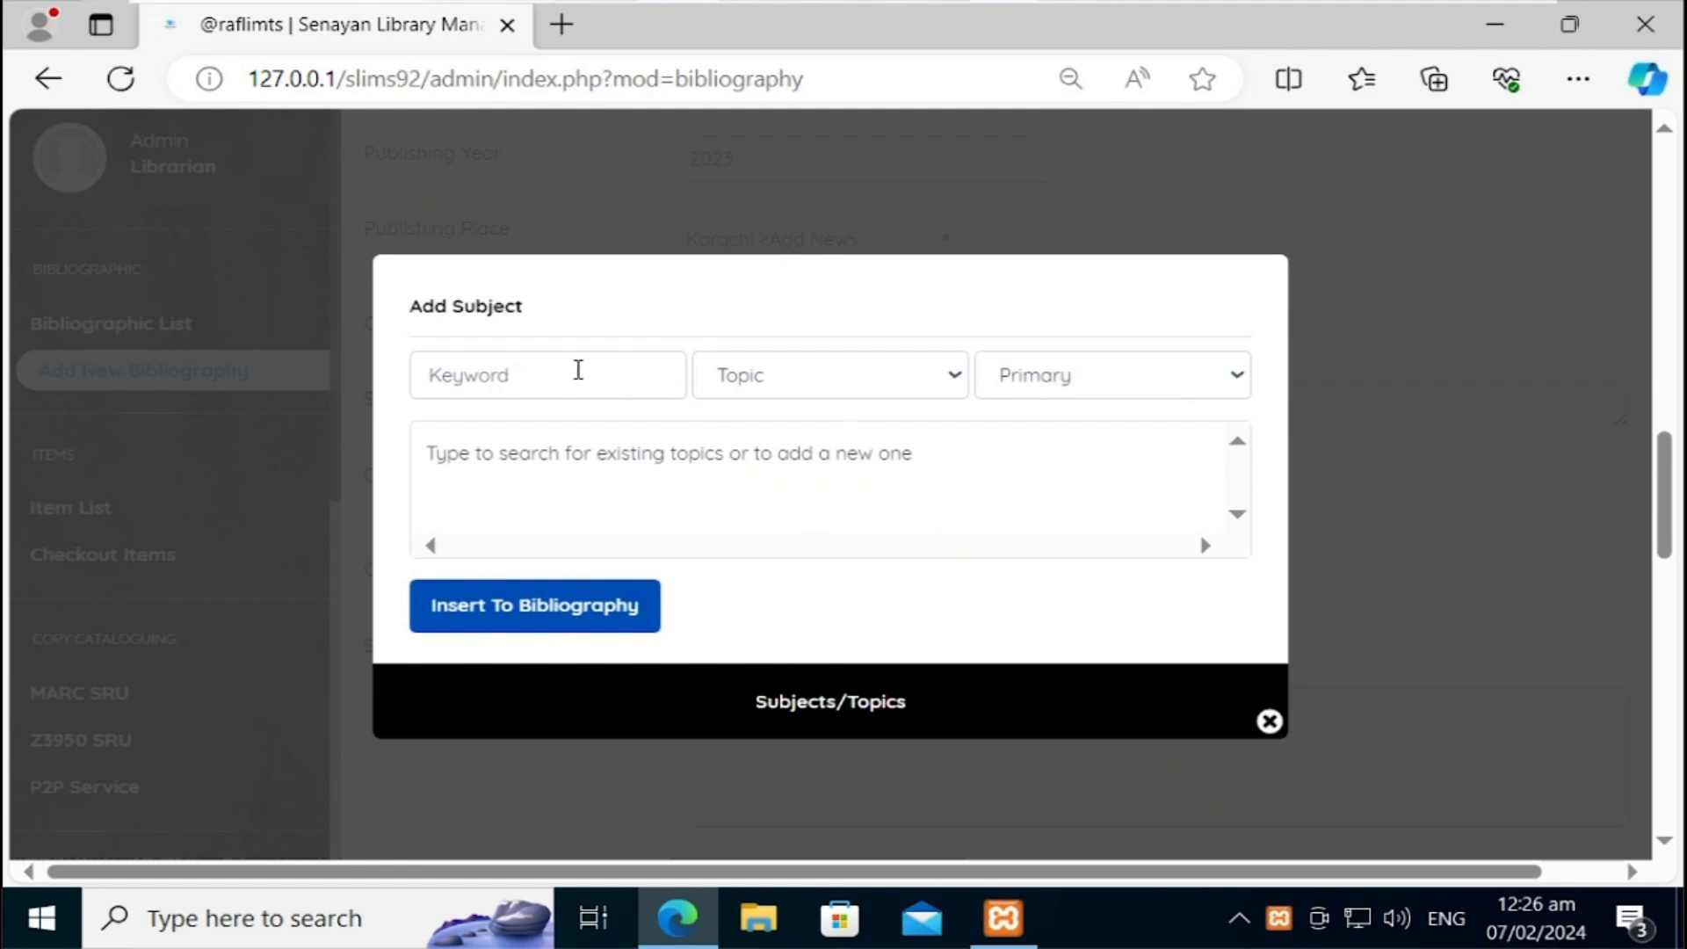
# Step: Add Book Cataloging and Book Classification as Primary topic subjects
pyautogui.click(579, 370)
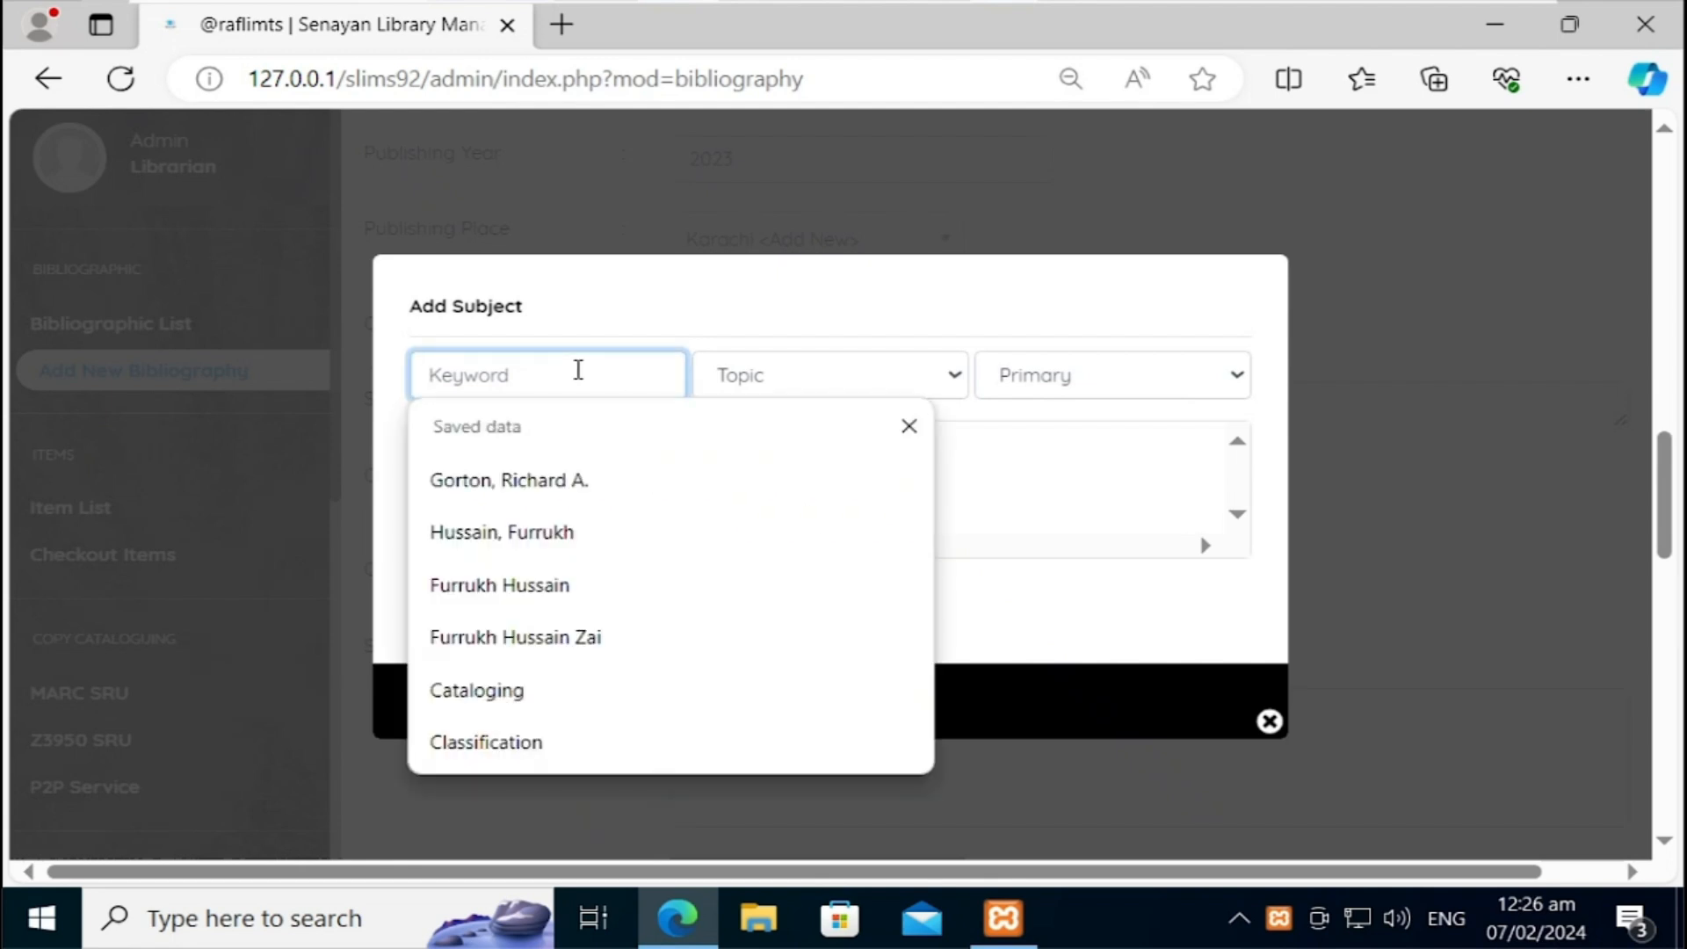
pyautogui.click(470, 692)
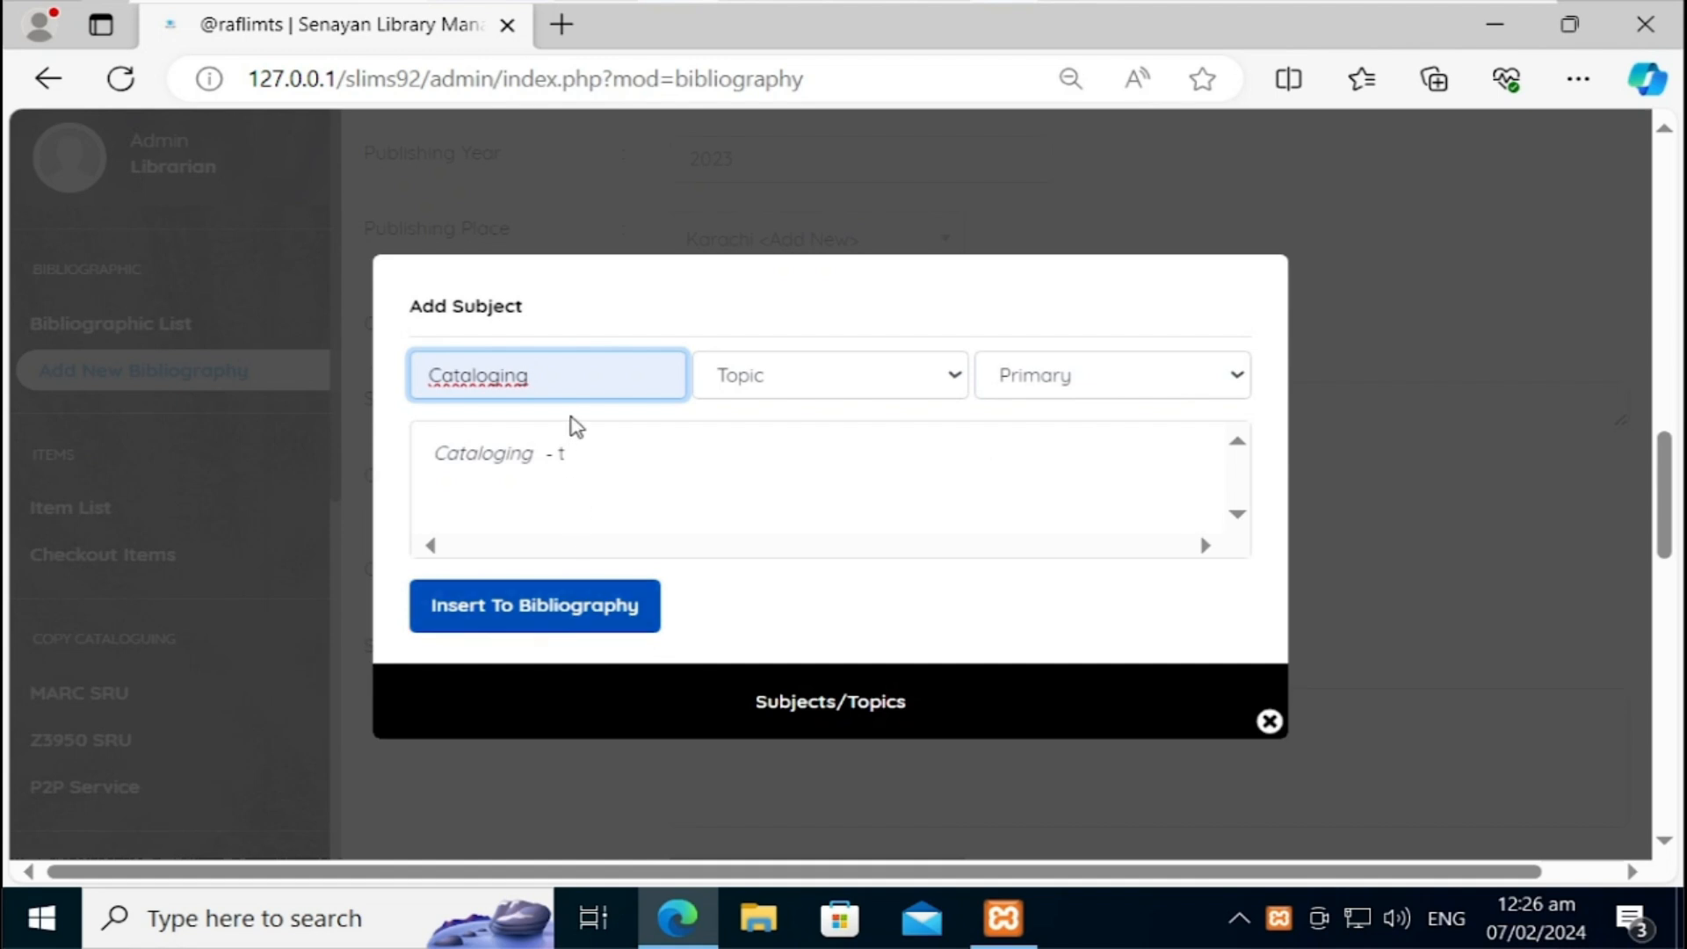
pyautogui.press('Left')
pyautogui.press('Left')
pyautogui.press('Left')
pyautogui.press('Left')
pyautogui.press('Left')
pyautogui.press('Left')
pyautogui.press('Left')
pyautogui.press('Left')
pyautogui.press('Left')
pyautogui.press('Left')
pyautogui.write('Book')
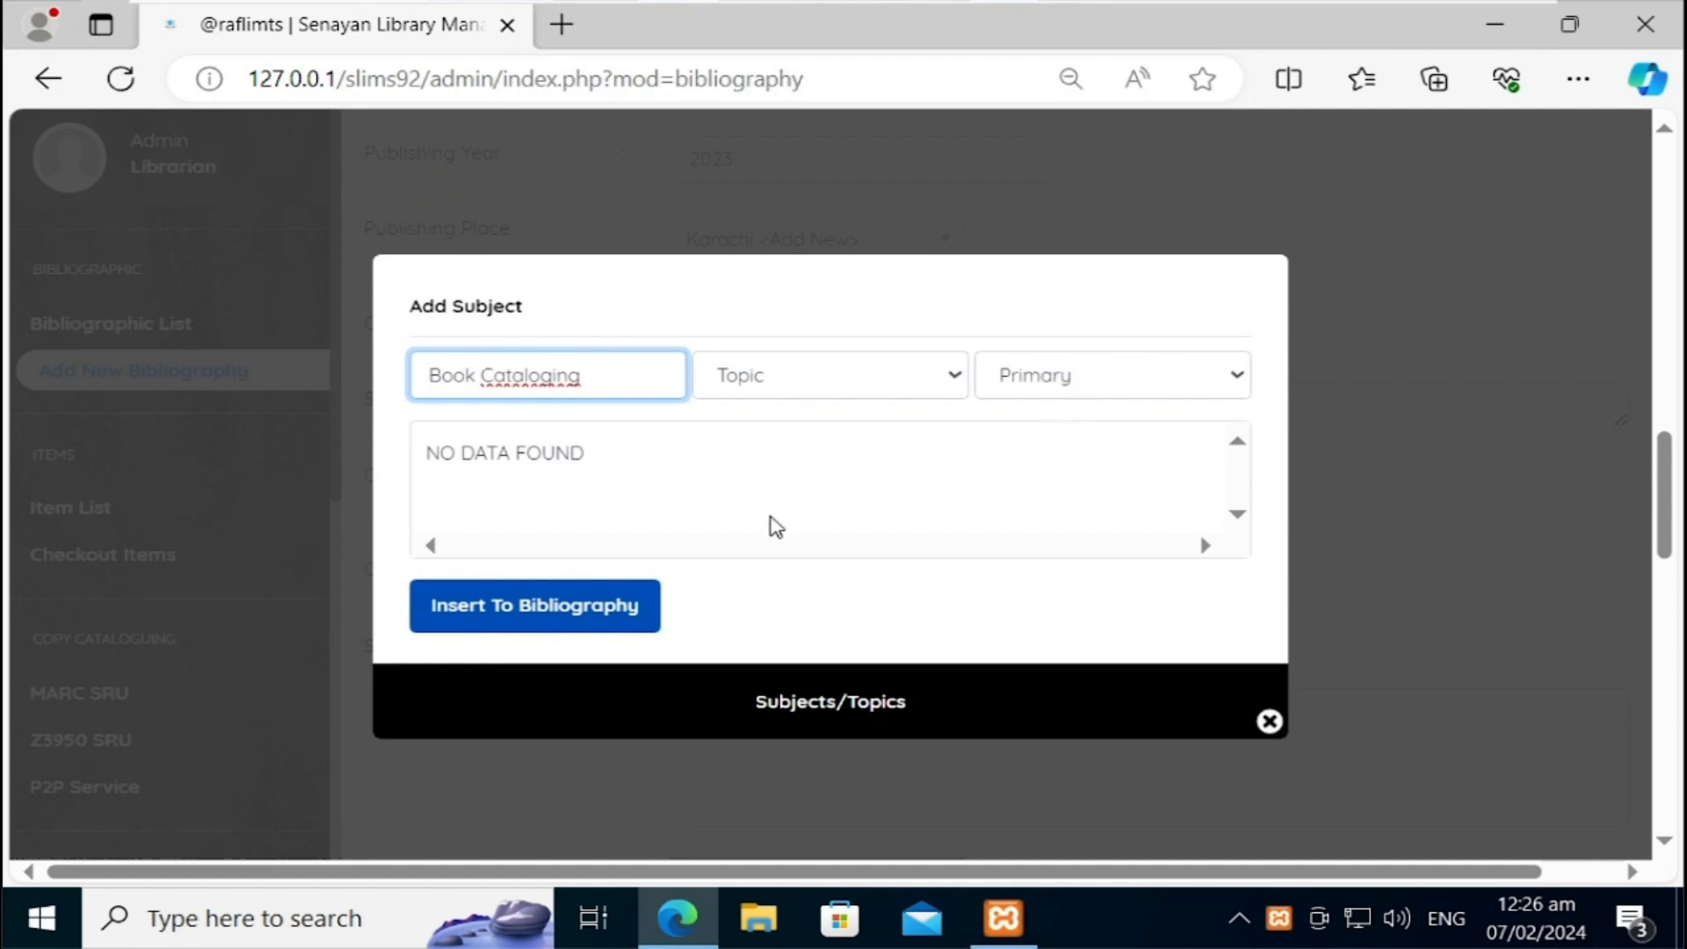
pyautogui.click(1100, 391)
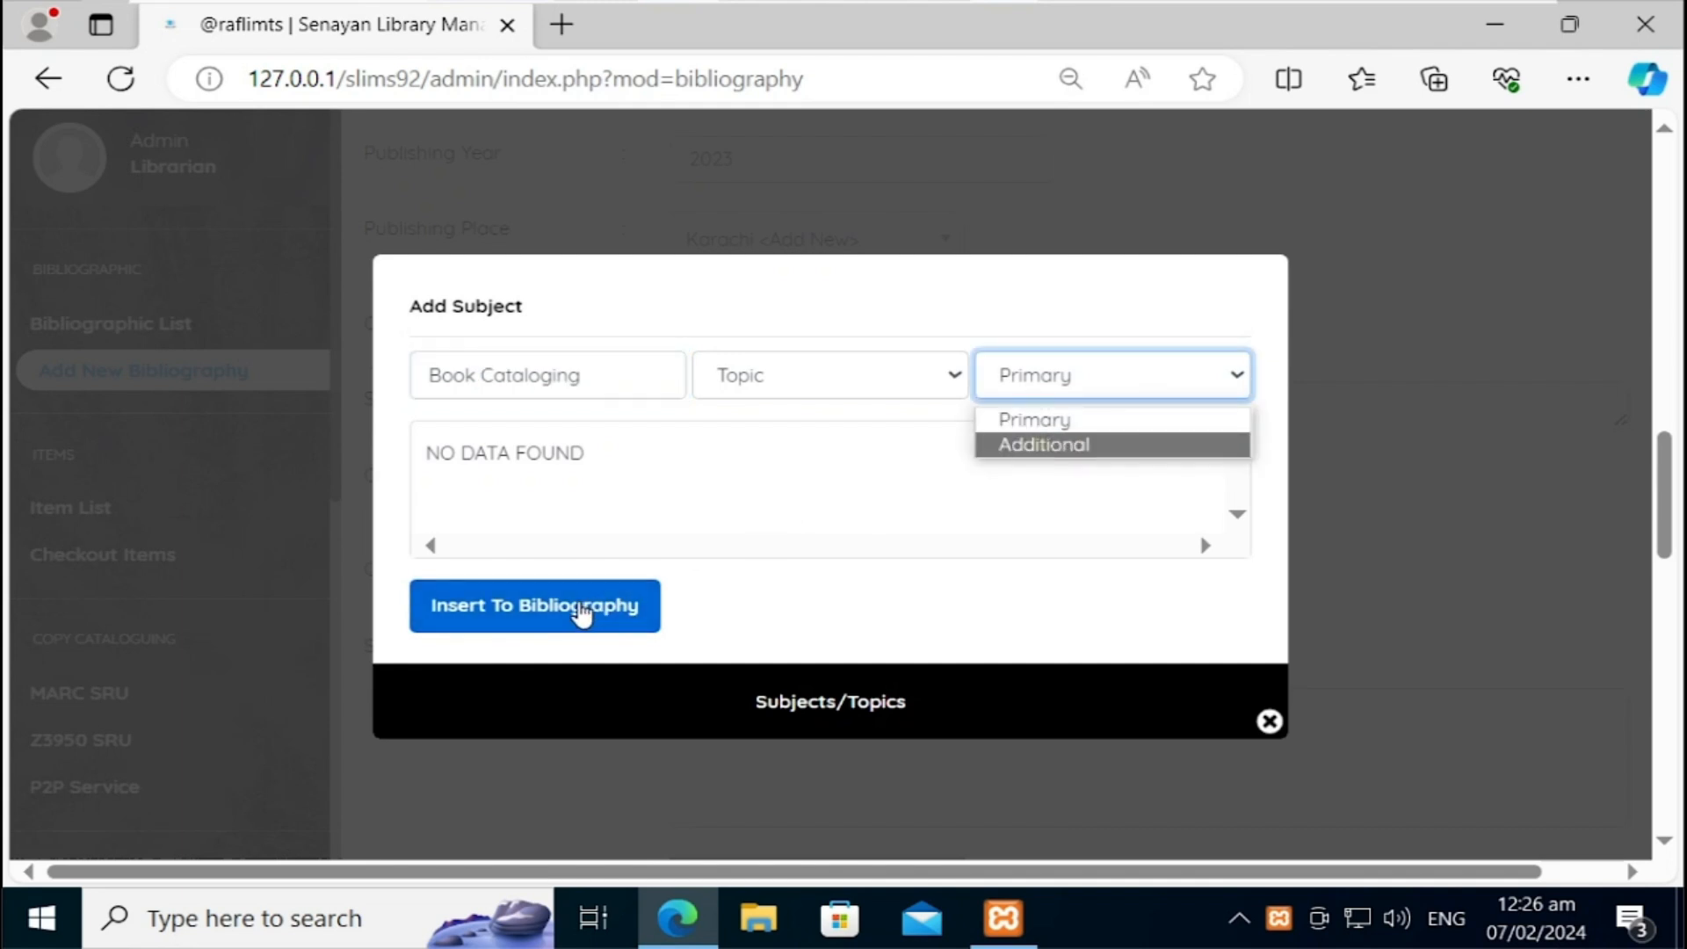
pyautogui.click(581, 614)
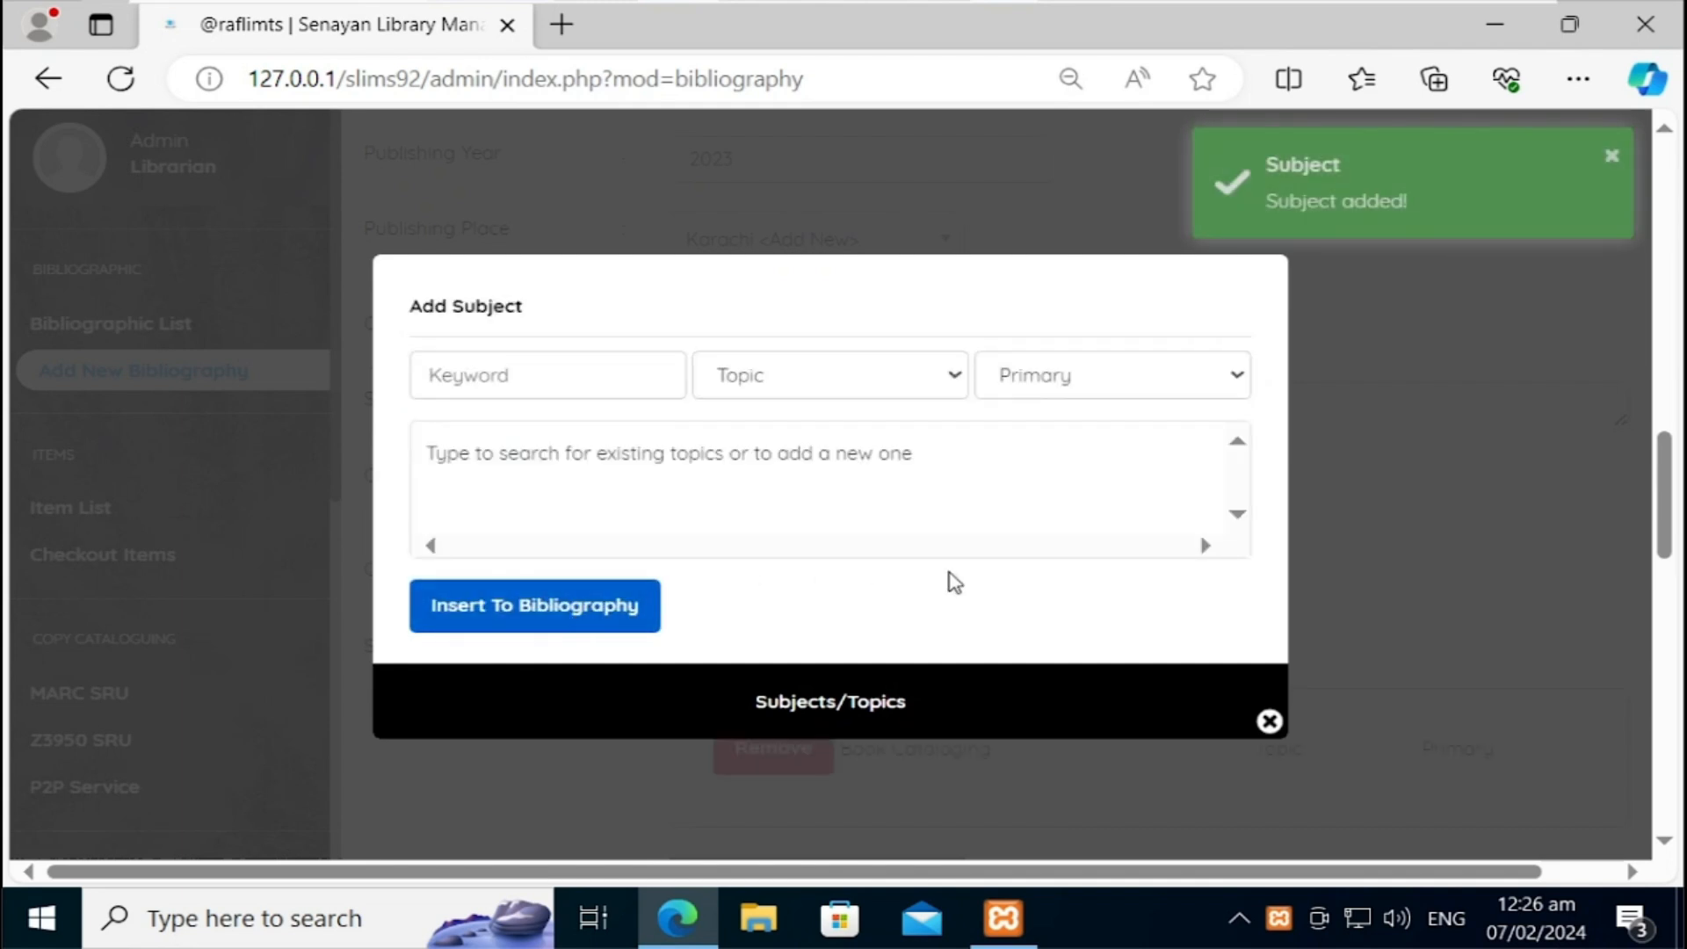
pyautogui.click(571, 360)
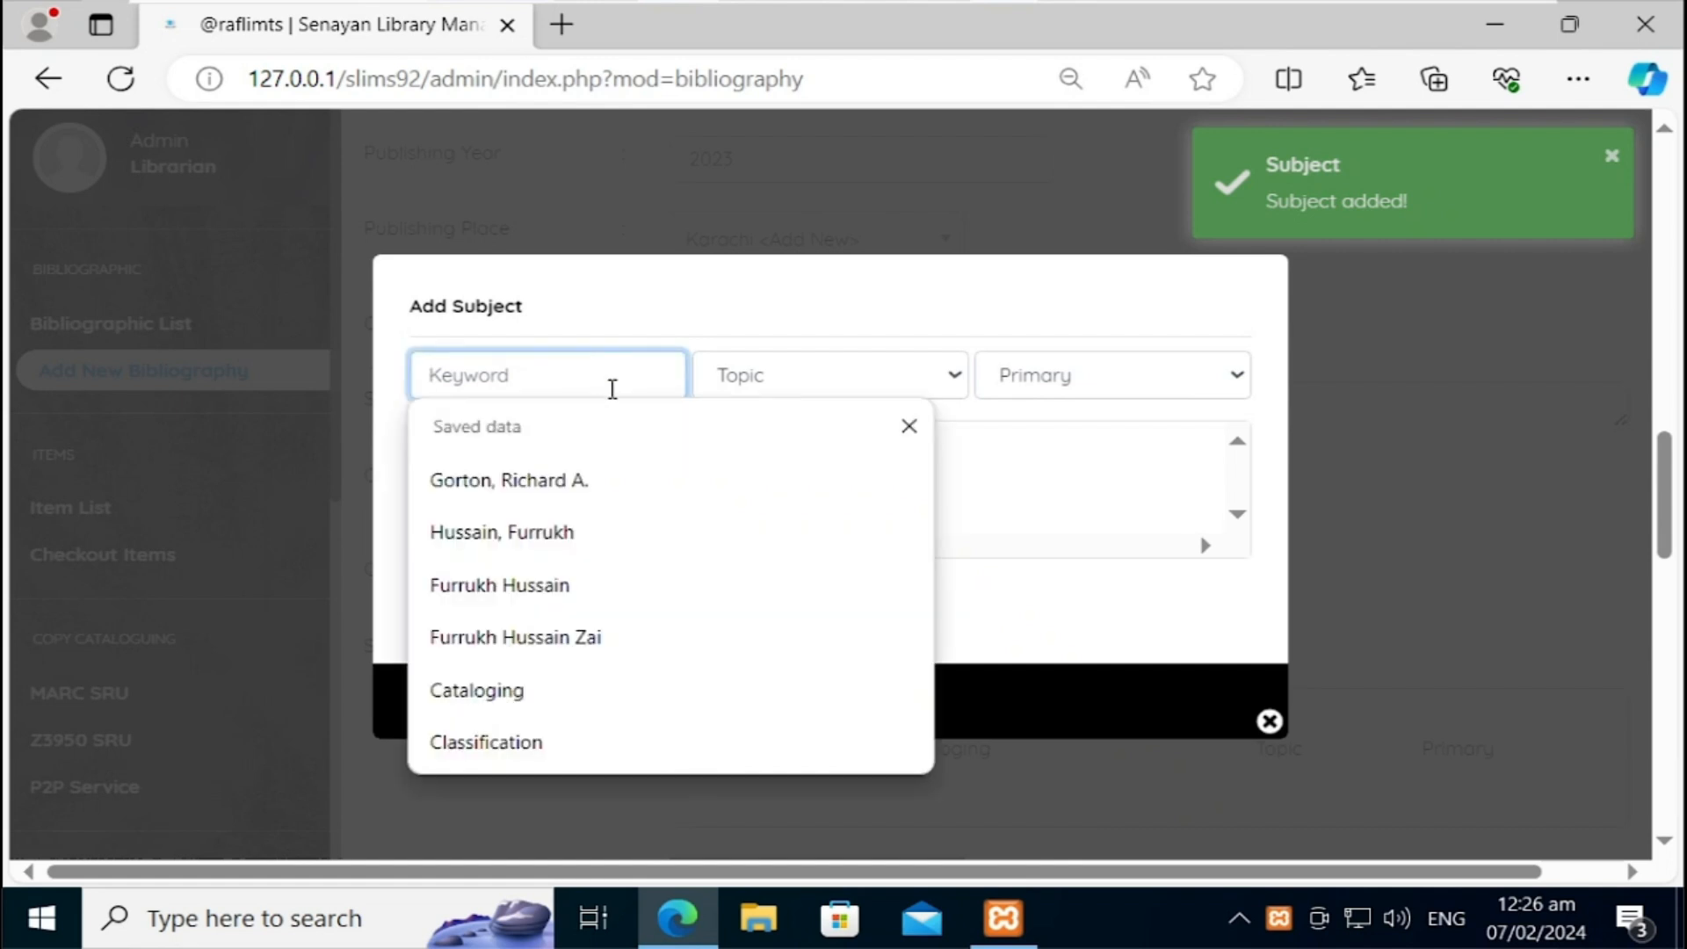
pyautogui.click(514, 742)
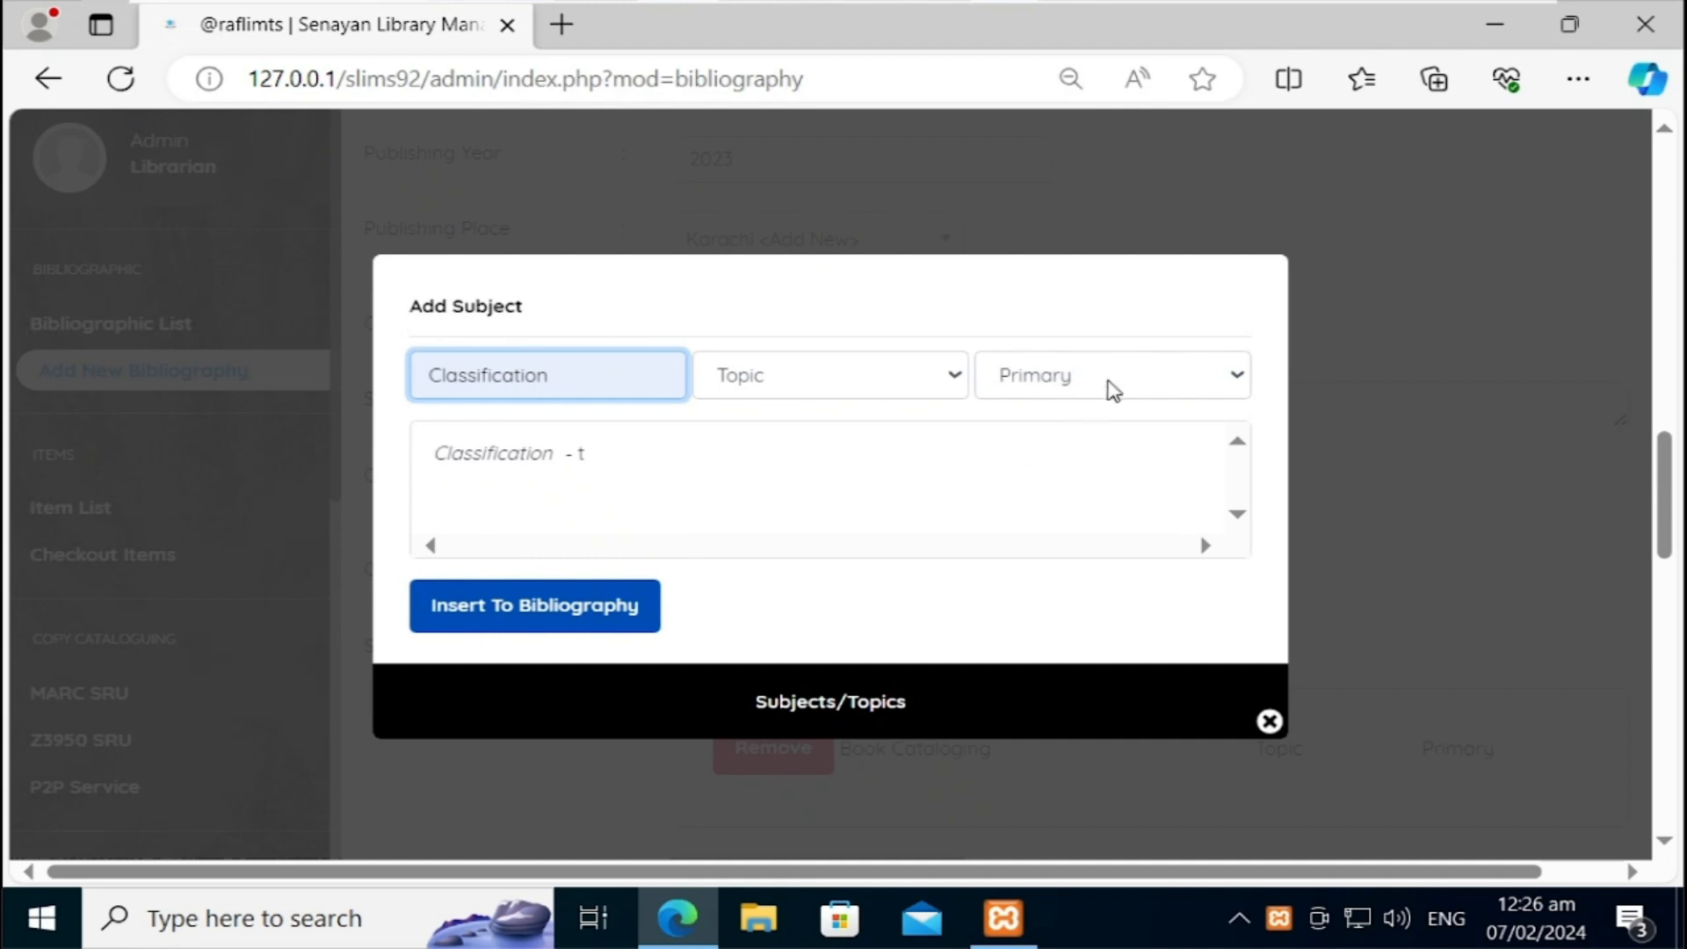
pyautogui.click(428, 376)
pyautogui.write('Book')
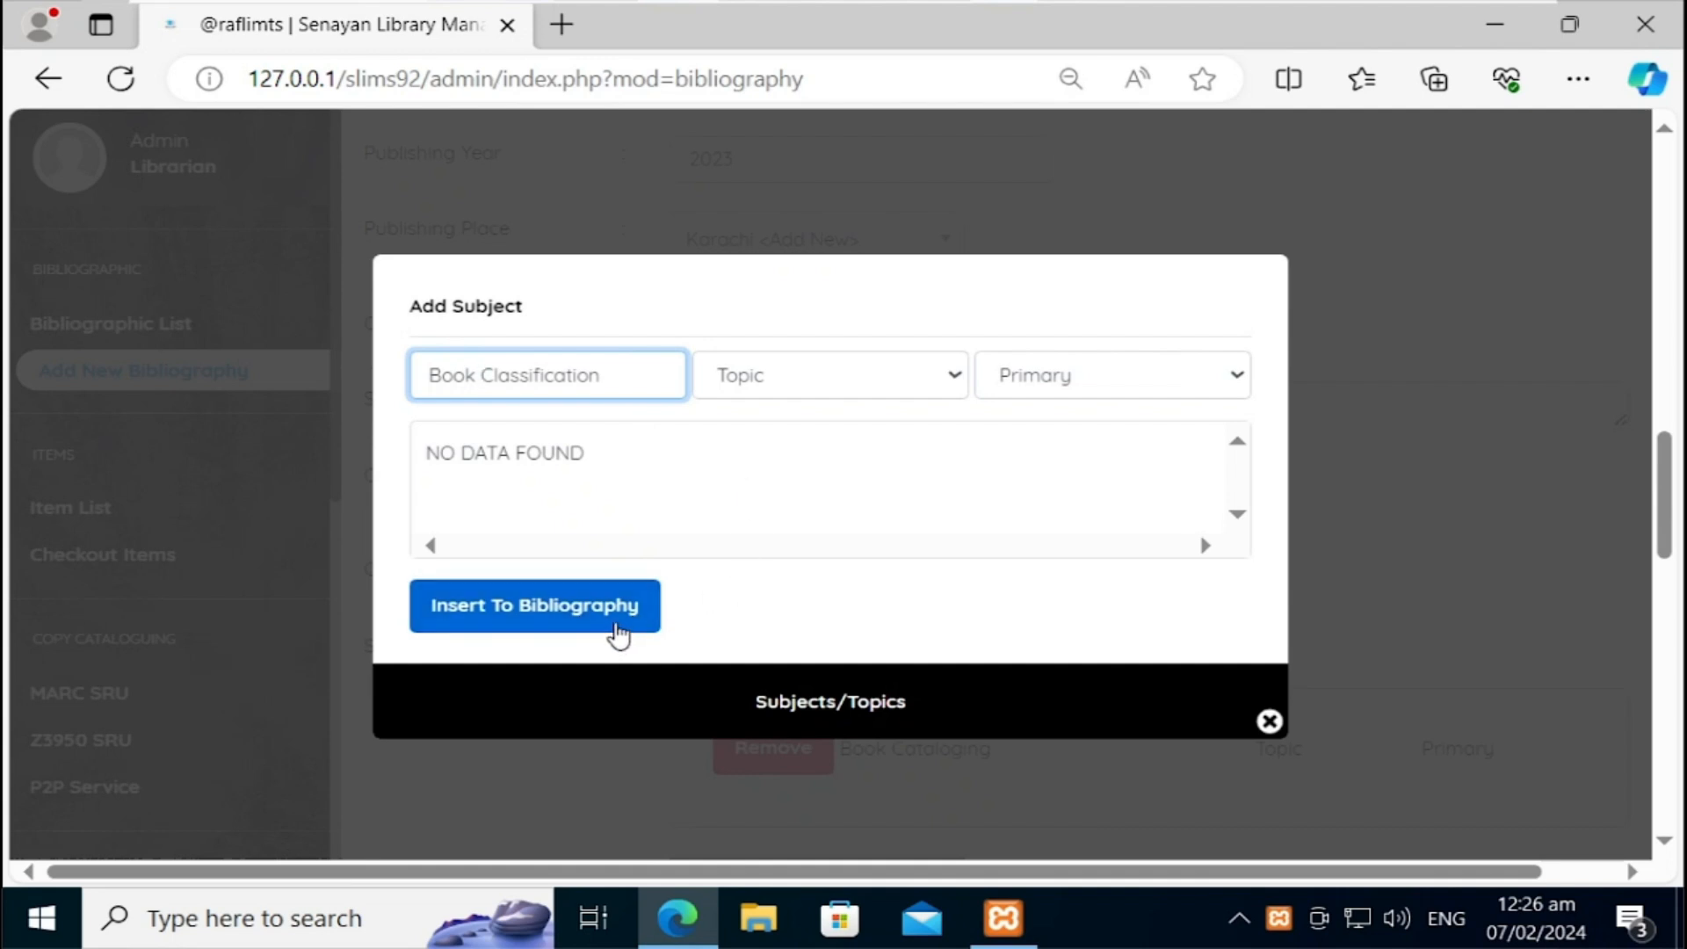
pyautogui.click(621, 619)
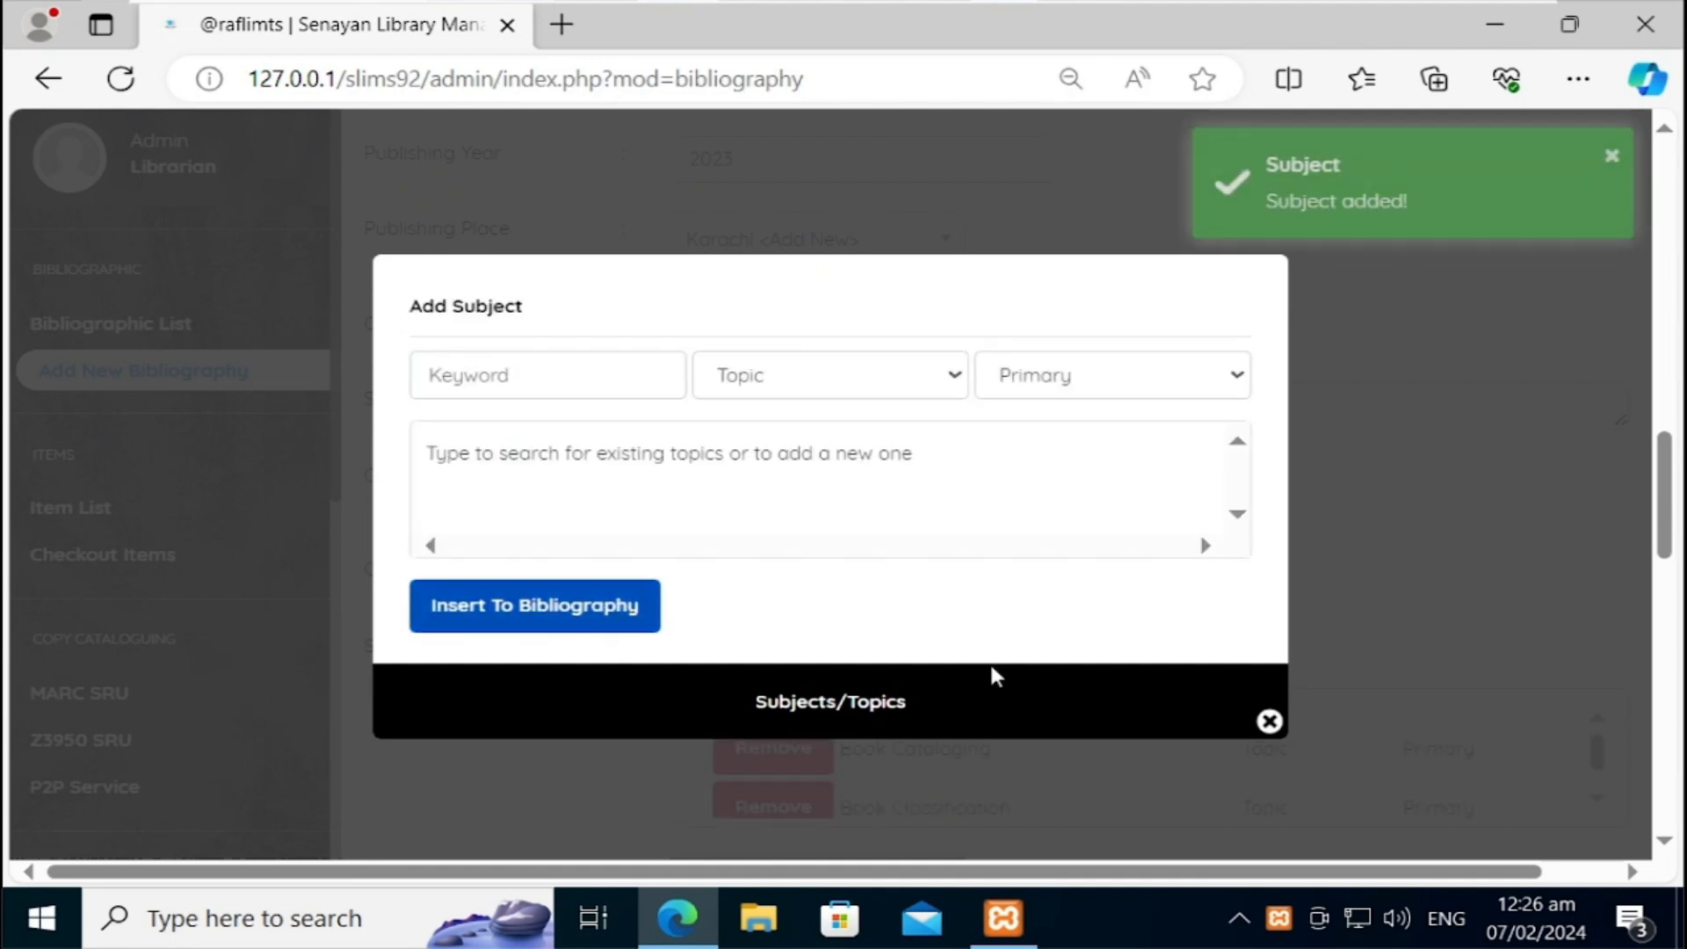
# Step: Add Library Science as a Primary topic subject, close the dialog and reopen it
pyautogui.click(553, 376)
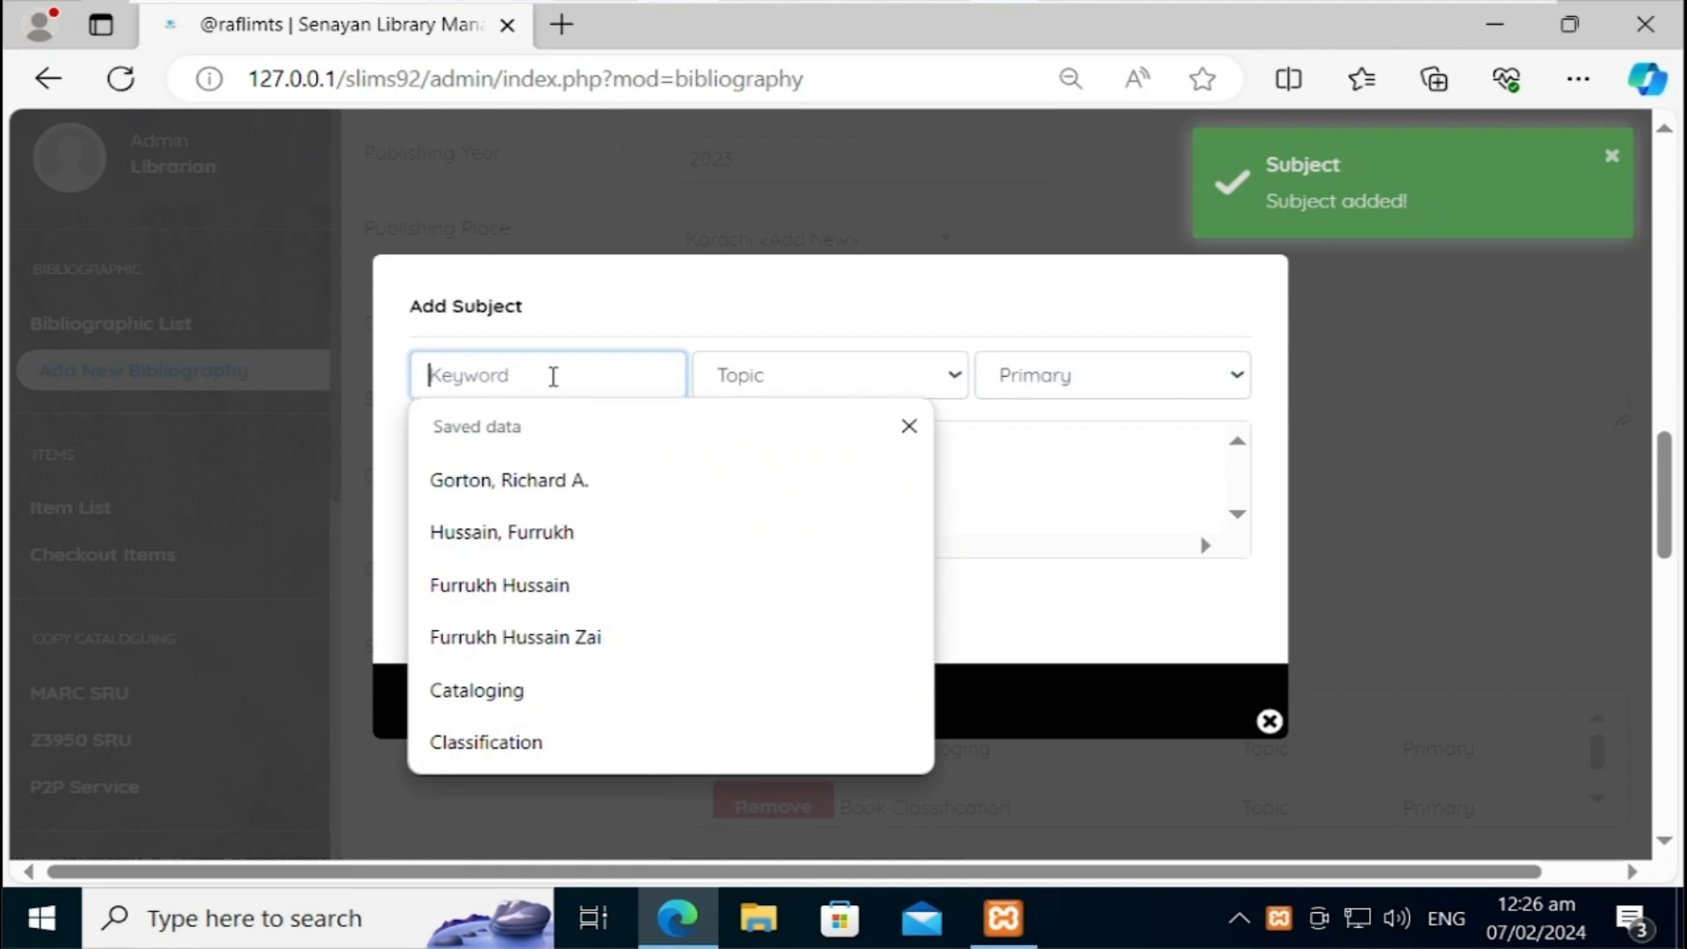
pyautogui.write('Li')
pyautogui.press('BackSpace')
pyautogui.write('ibrary Science')
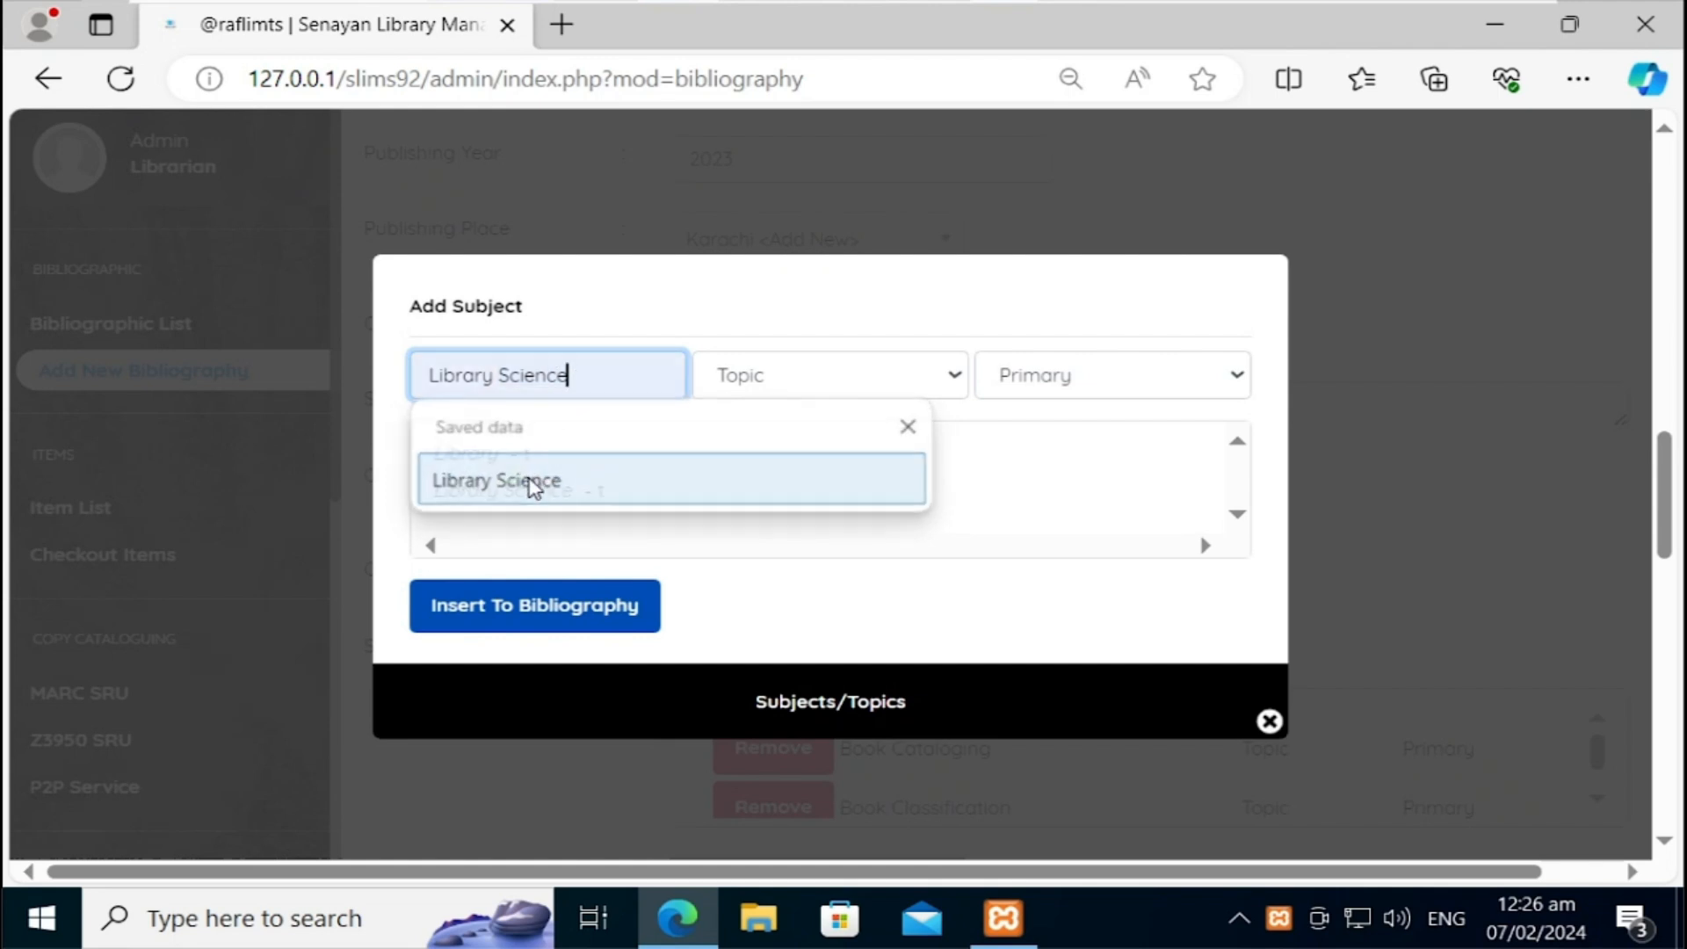
pyautogui.click(527, 480)
pyautogui.click(595, 622)
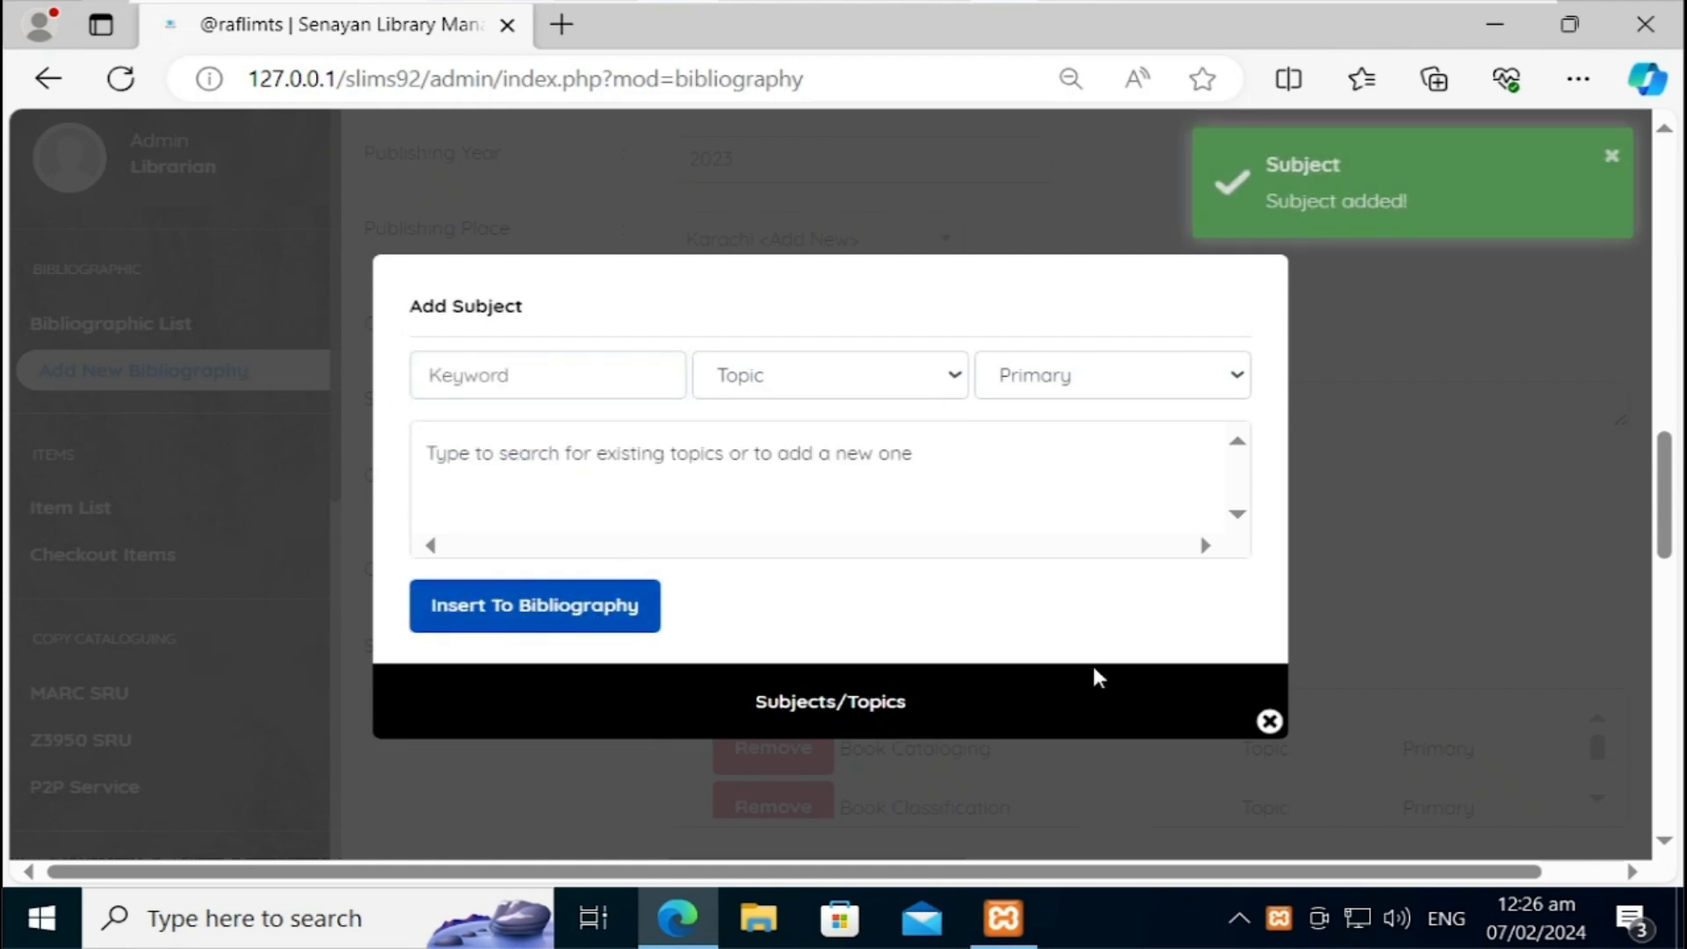
pyautogui.click(1269, 723)
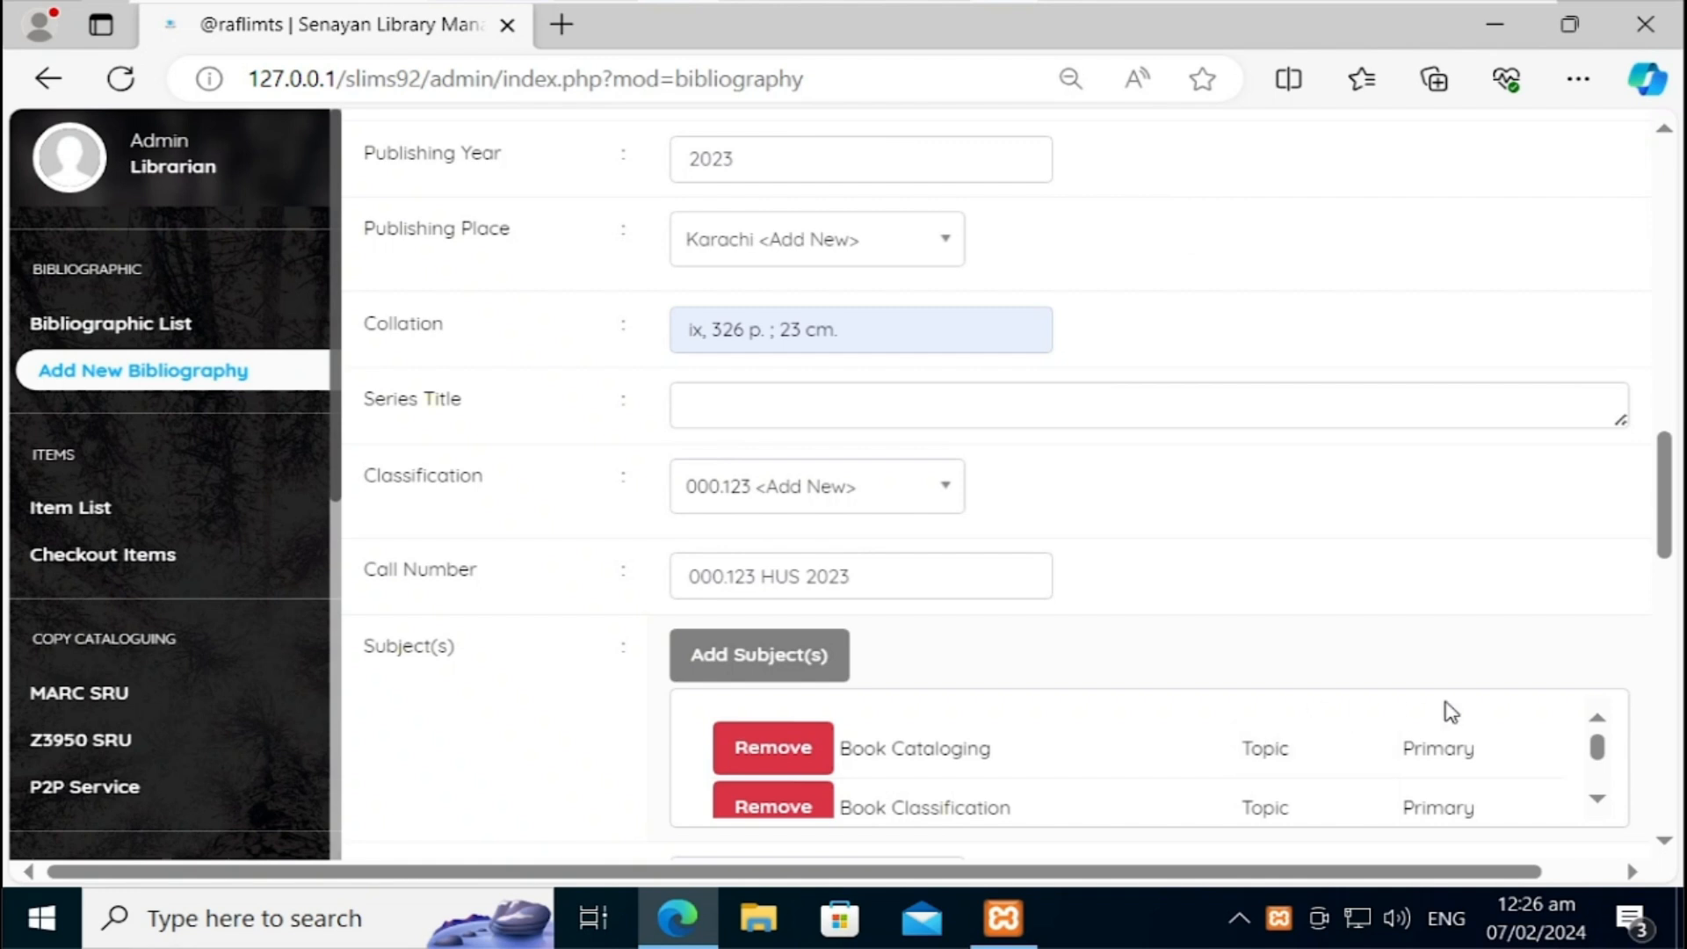
pyautogui.moveTo(1672, 541); pyautogui.dragTo(1672, 586)
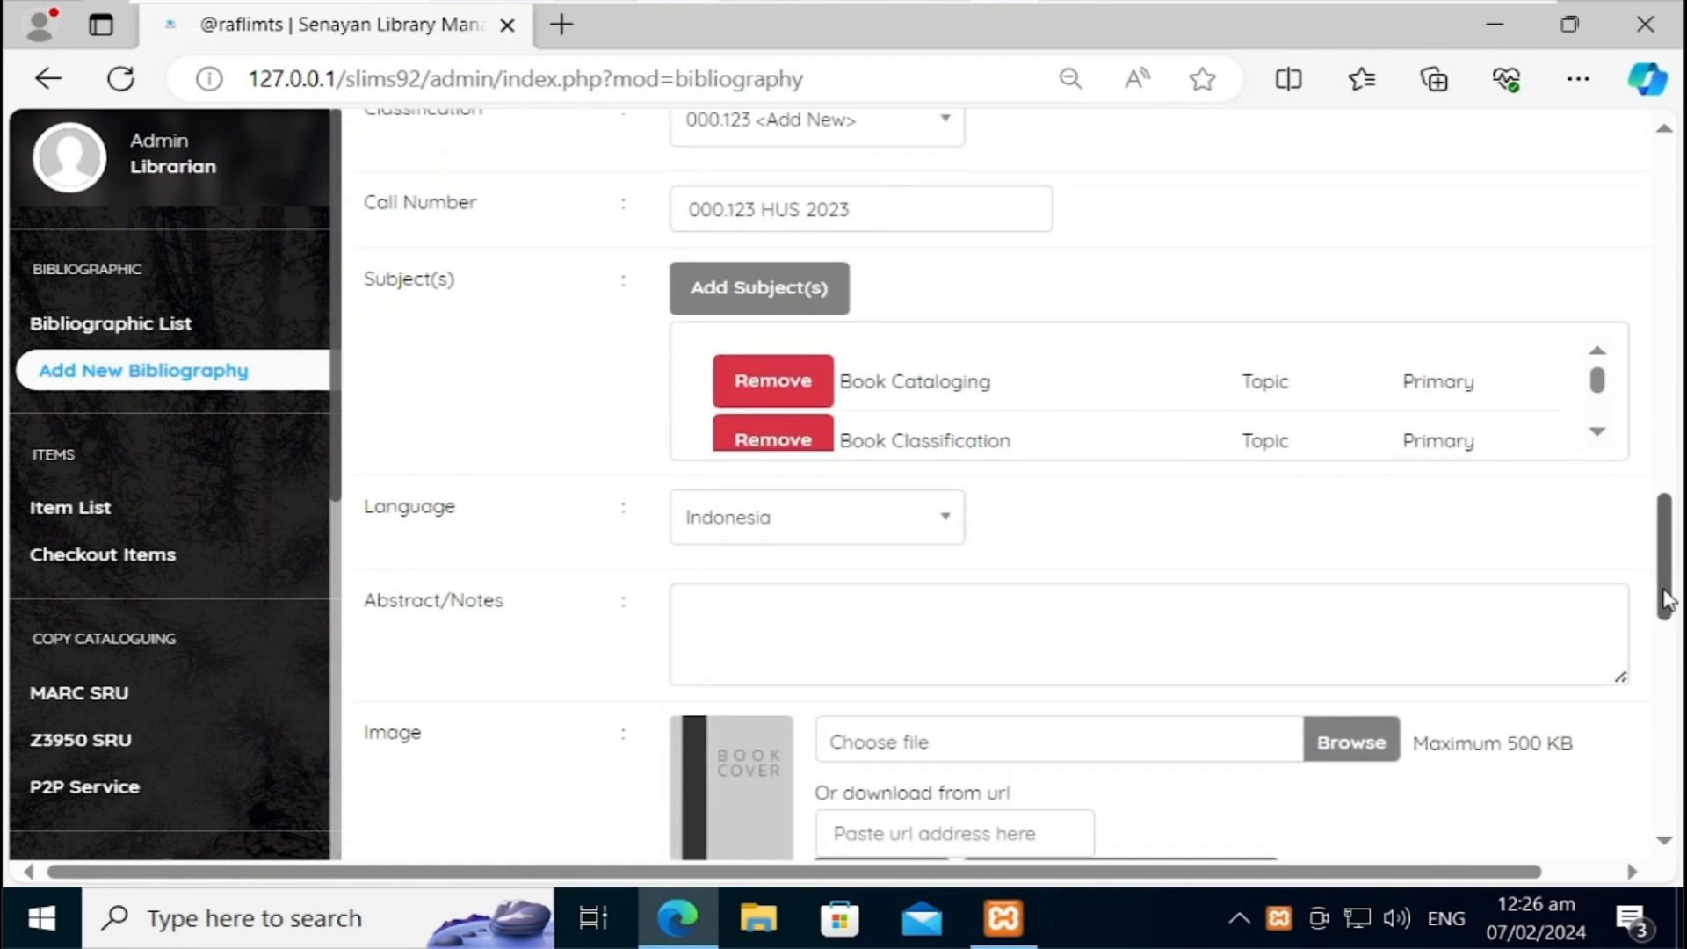
pyautogui.click(755, 295)
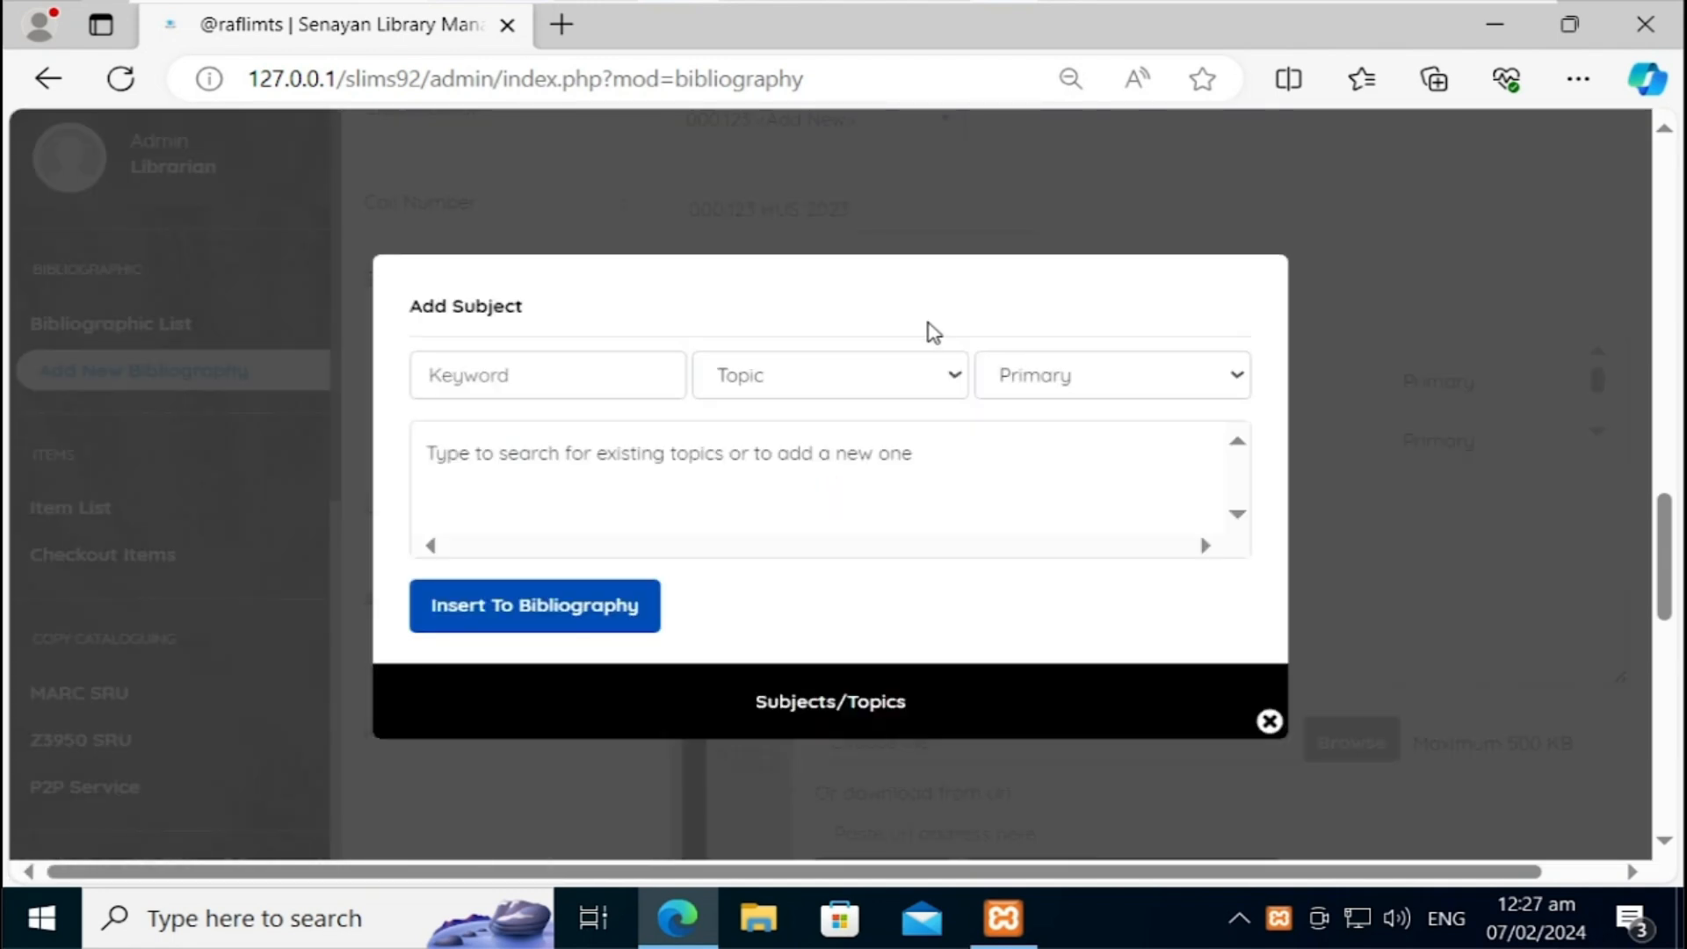
# Step: Insert 'Knowledge Classification' with level Additional, close the dialog and check the subject list
pyautogui.click(606, 362)
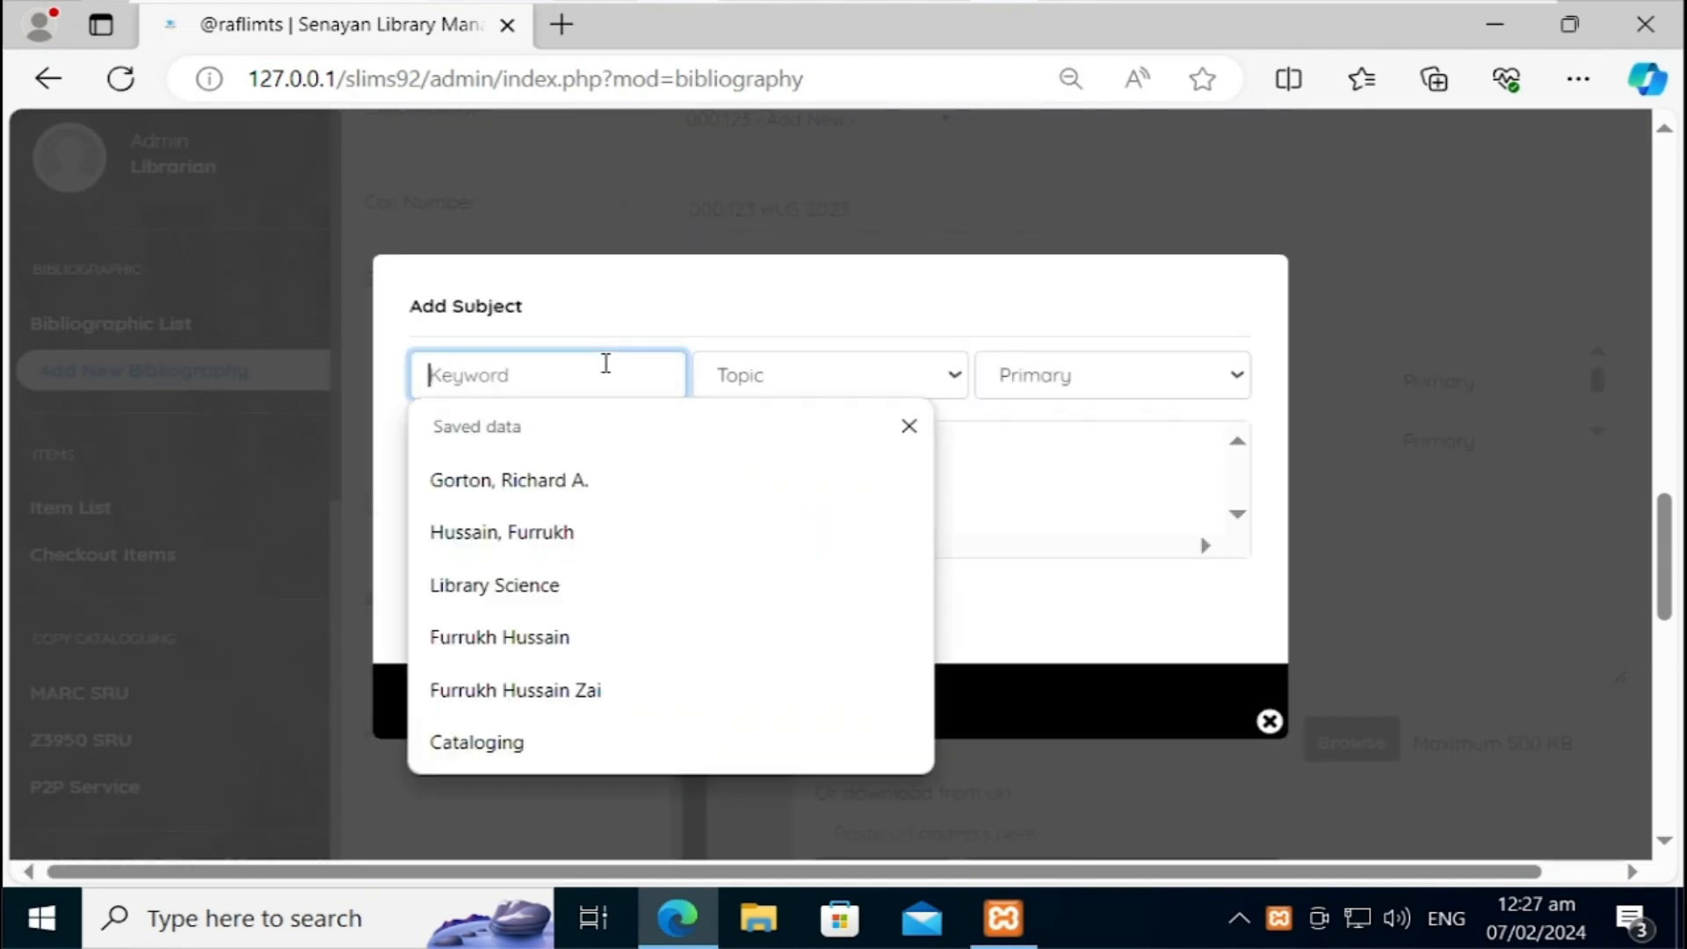
pyautogui.write('Know')
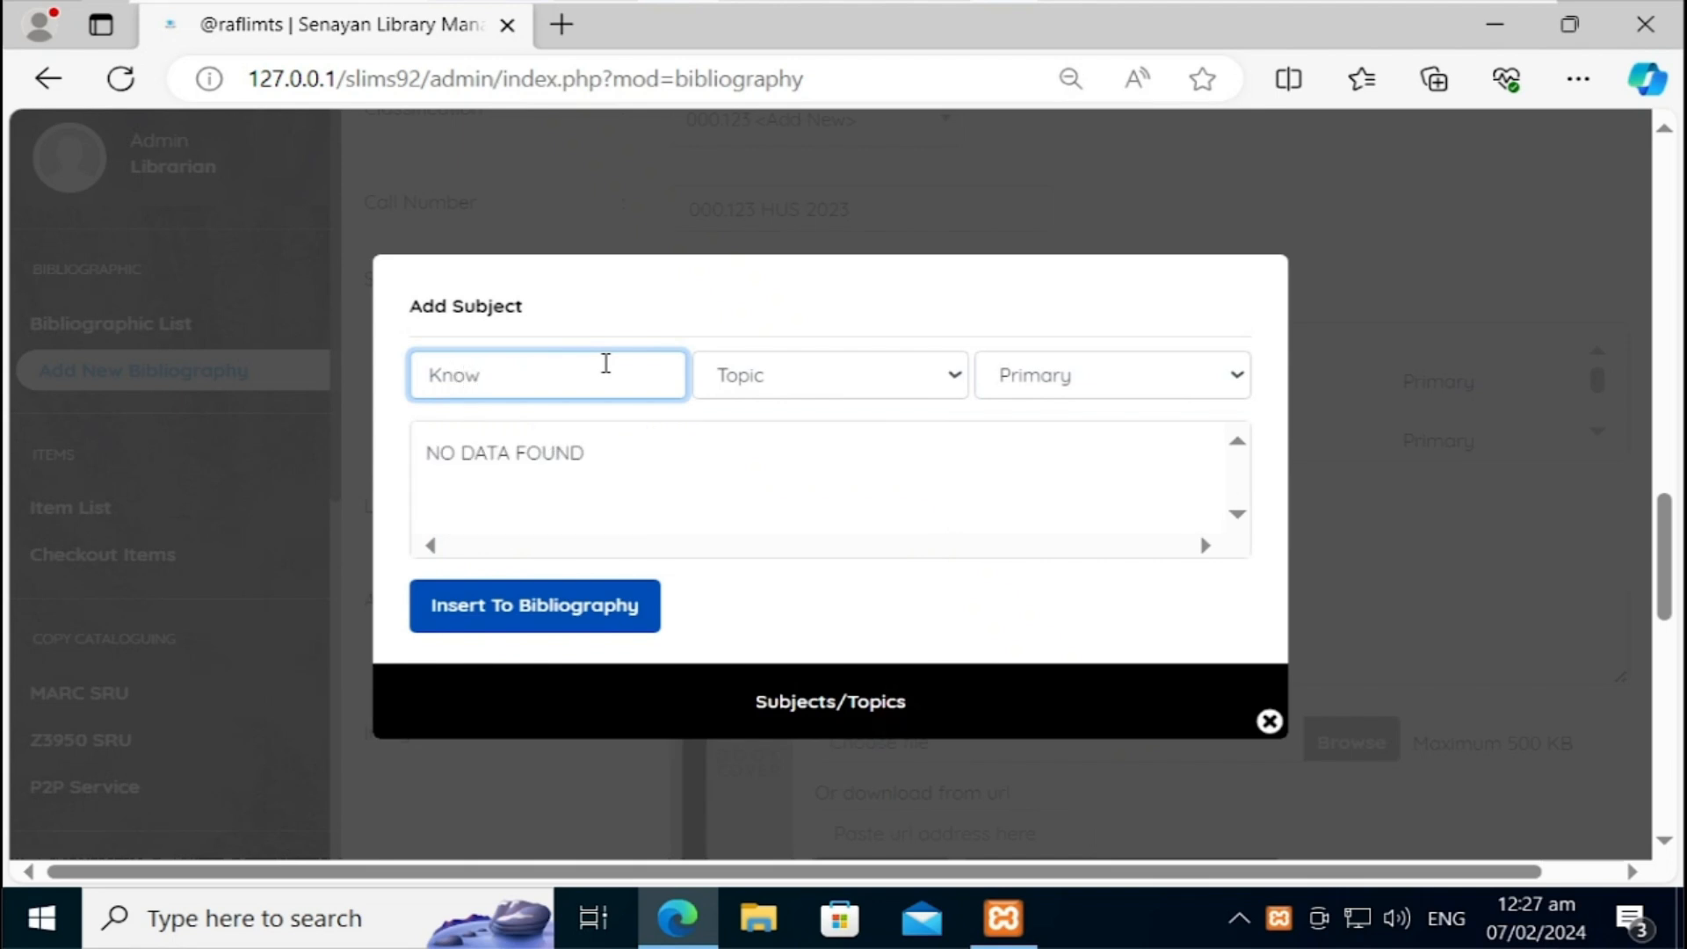
pyautogui.write('ledge O')
pyautogui.write('lassification')
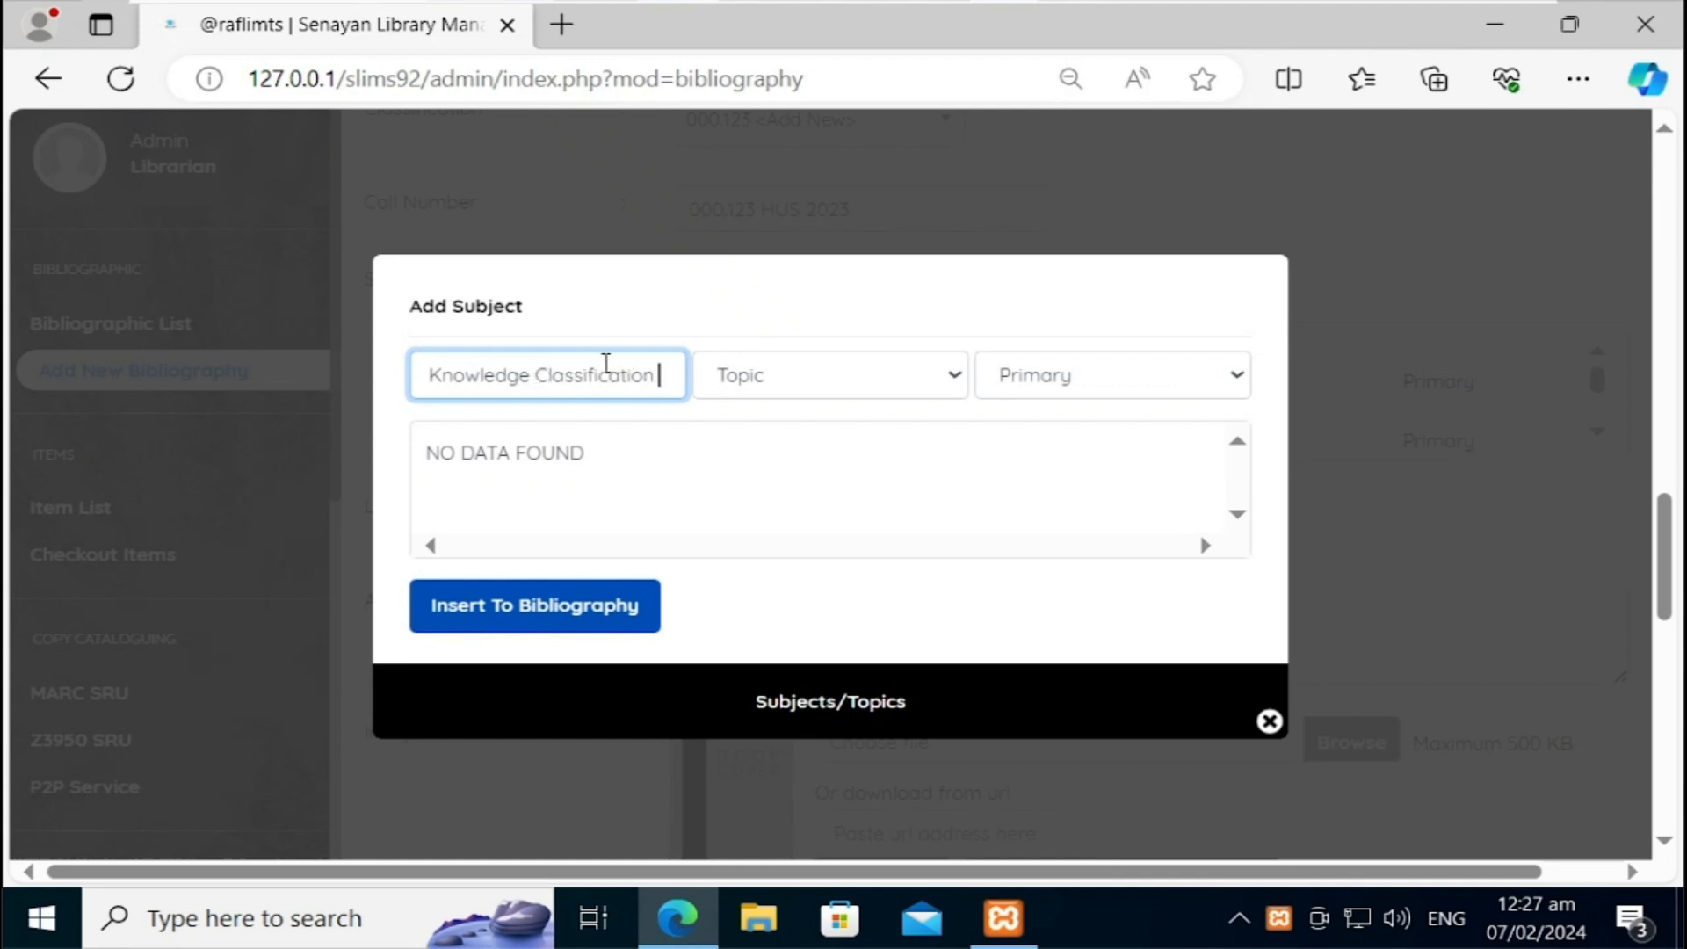
pyautogui.click(1102, 402)
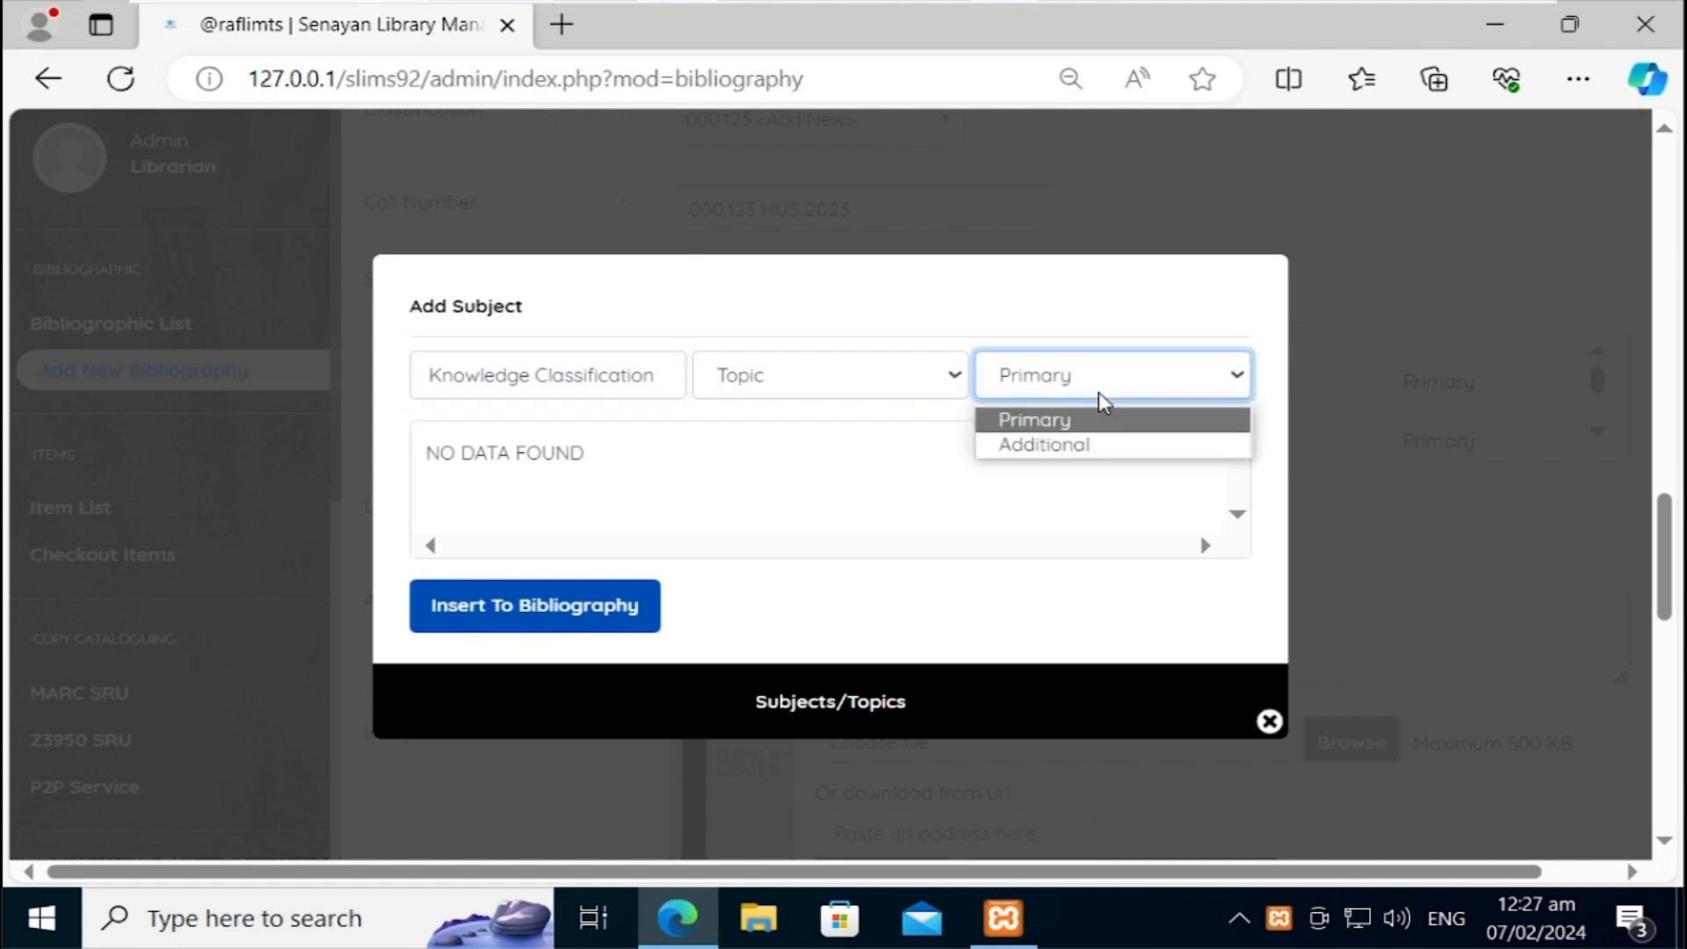
pyautogui.click(1041, 454)
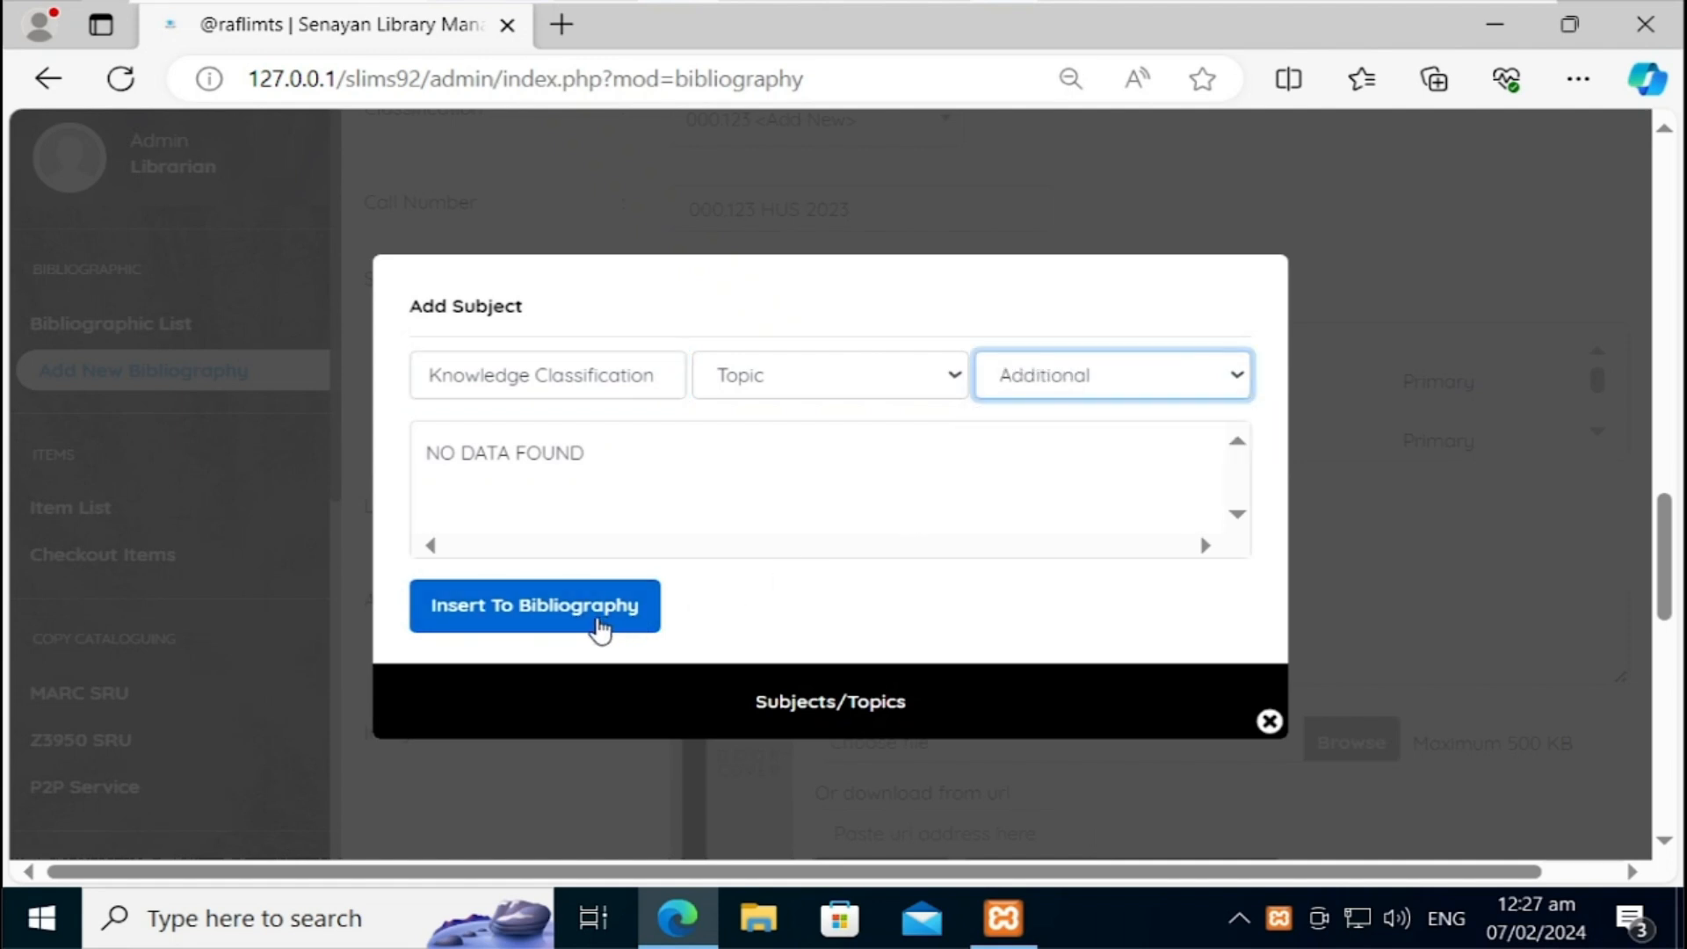
pyautogui.click(601, 629)
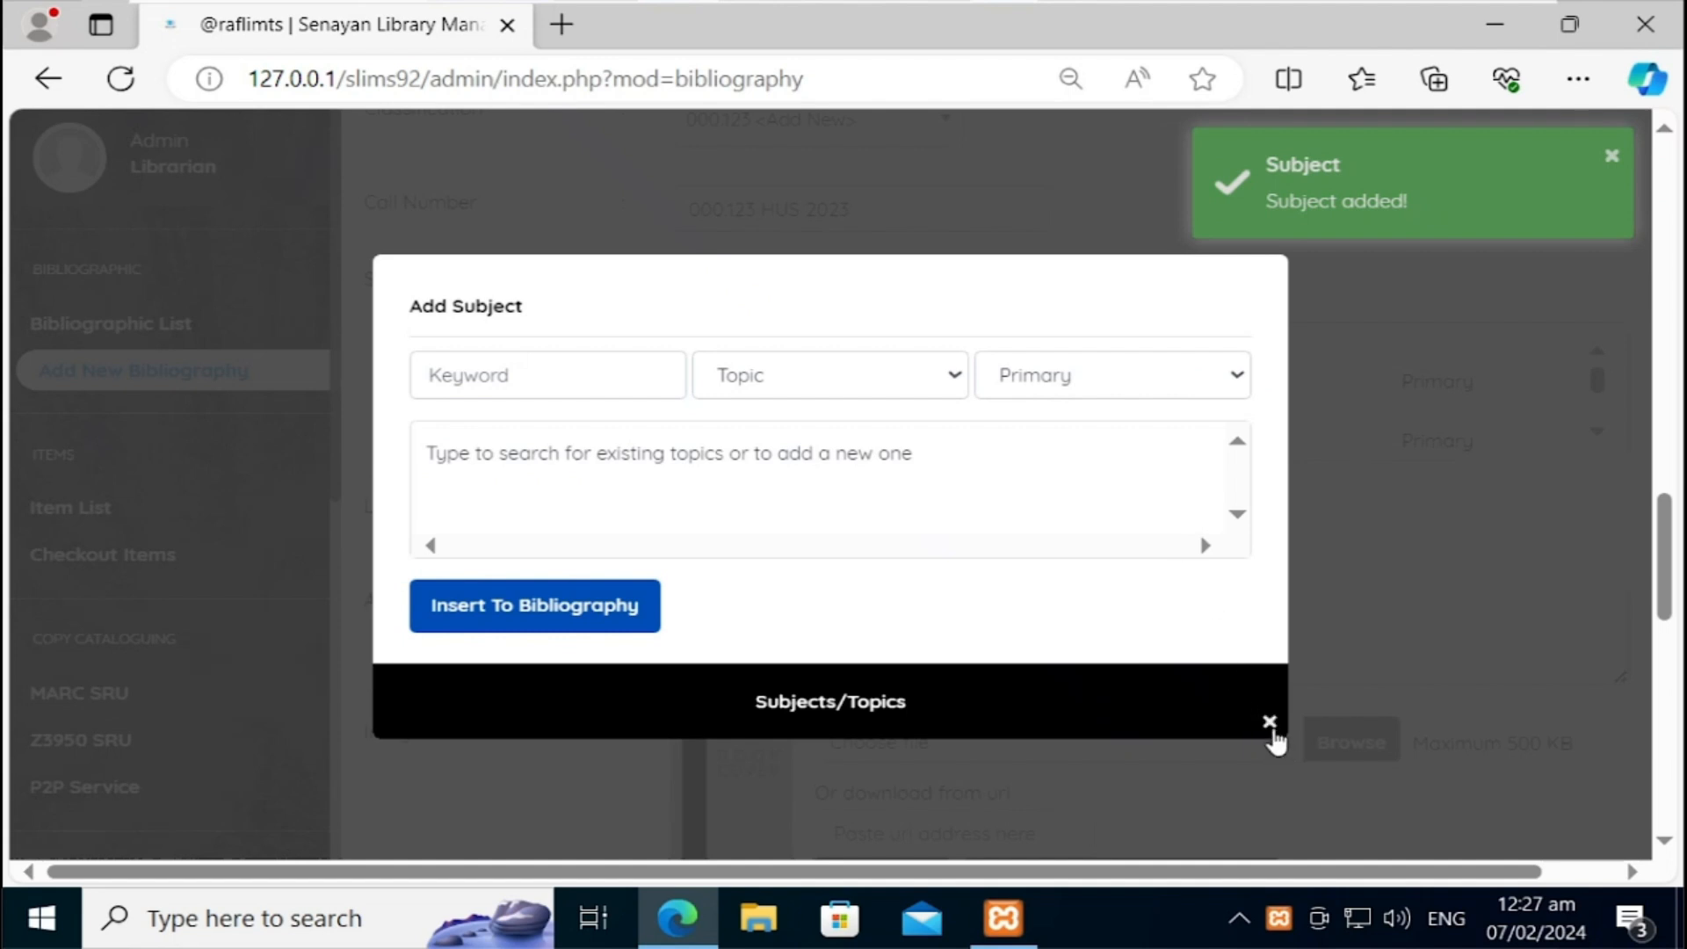
pyautogui.click(1271, 725)
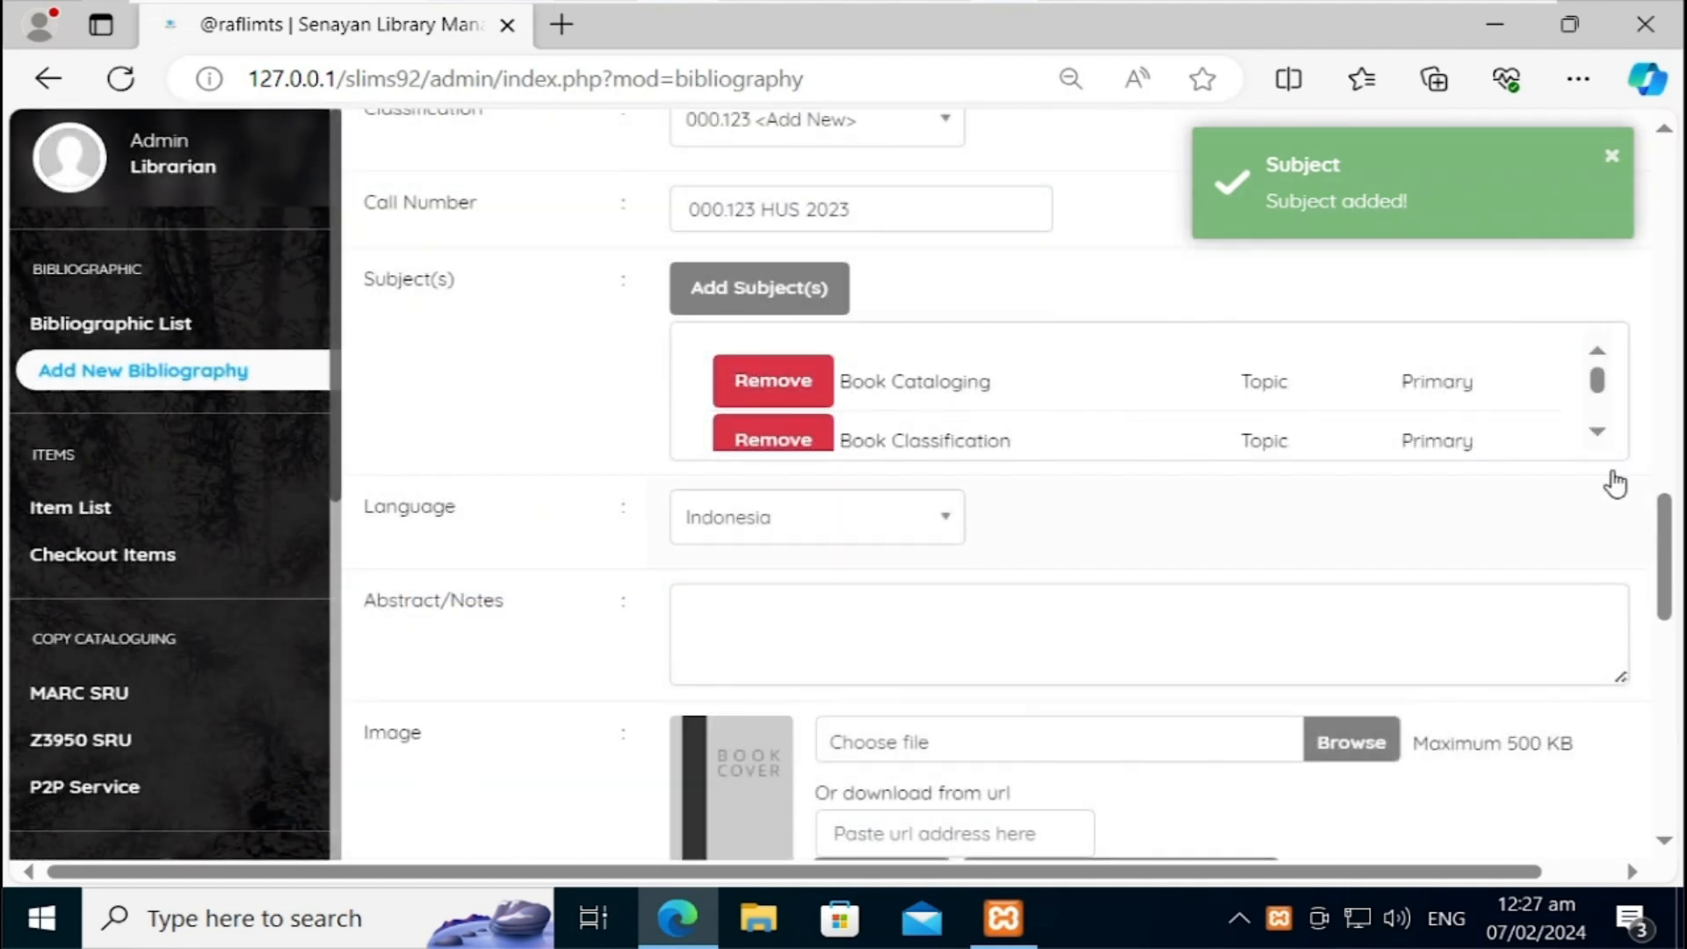
pyautogui.click(1600, 438)
pyautogui.click(1601, 437)
pyautogui.click(1600, 437)
pyautogui.click(1600, 438)
pyautogui.click(1600, 438)
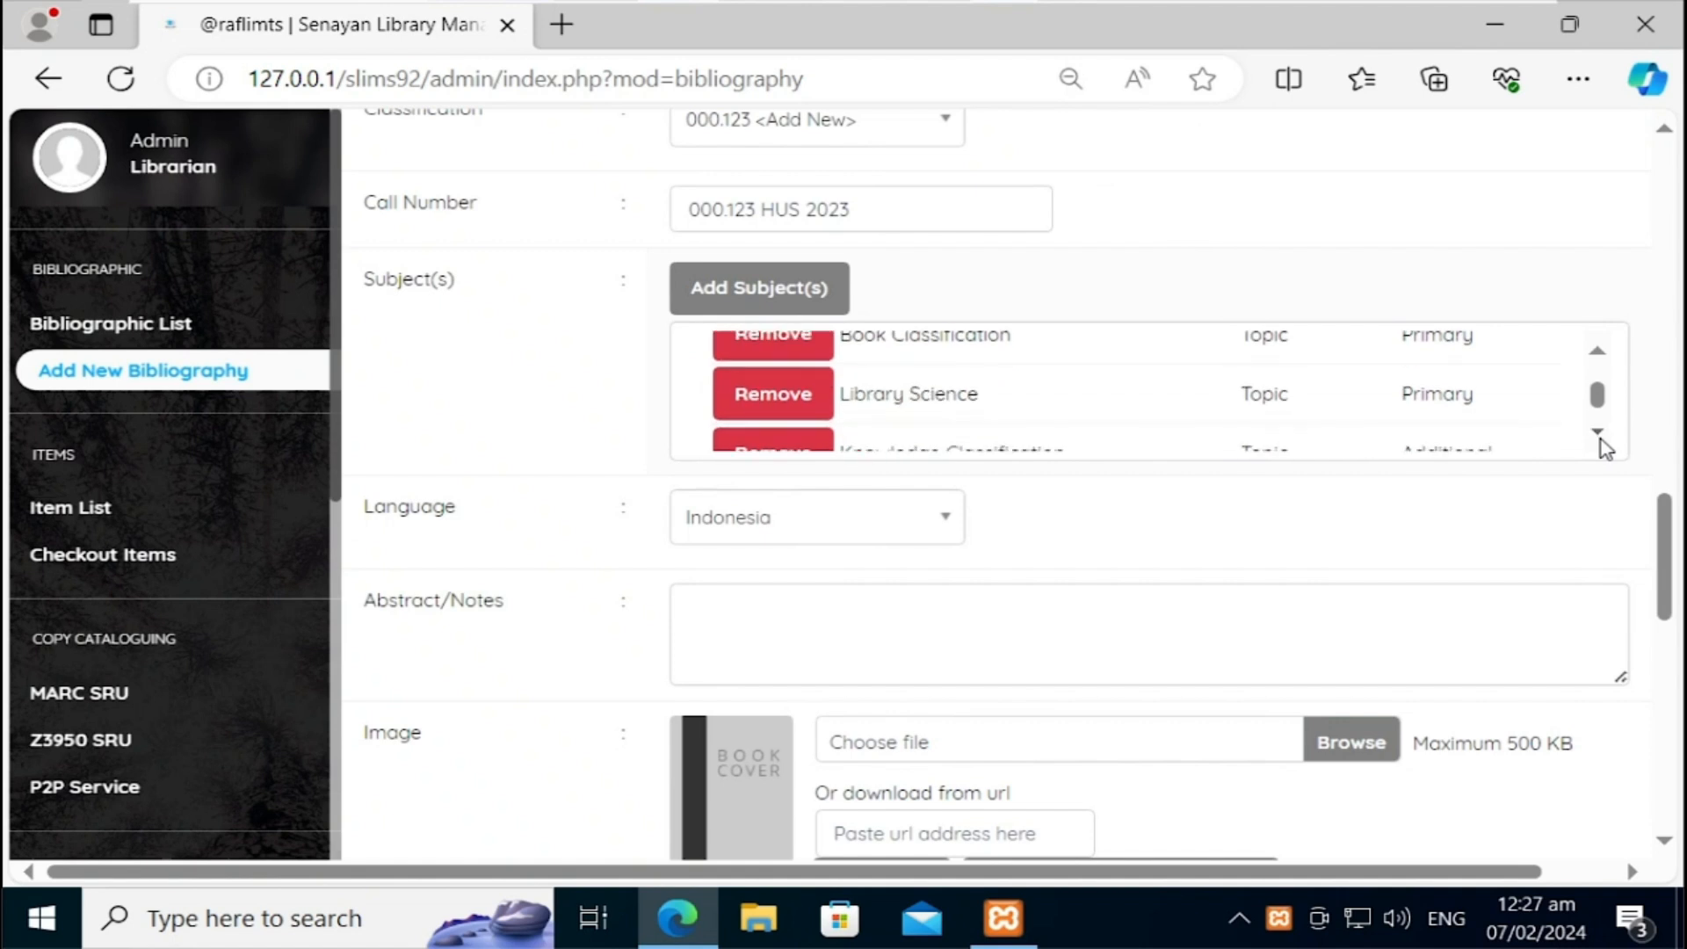
pyautogui.click(1600, 437)
pyautogui.moveTo(1667, 580); pyautogui.dragTo(1667, 613)
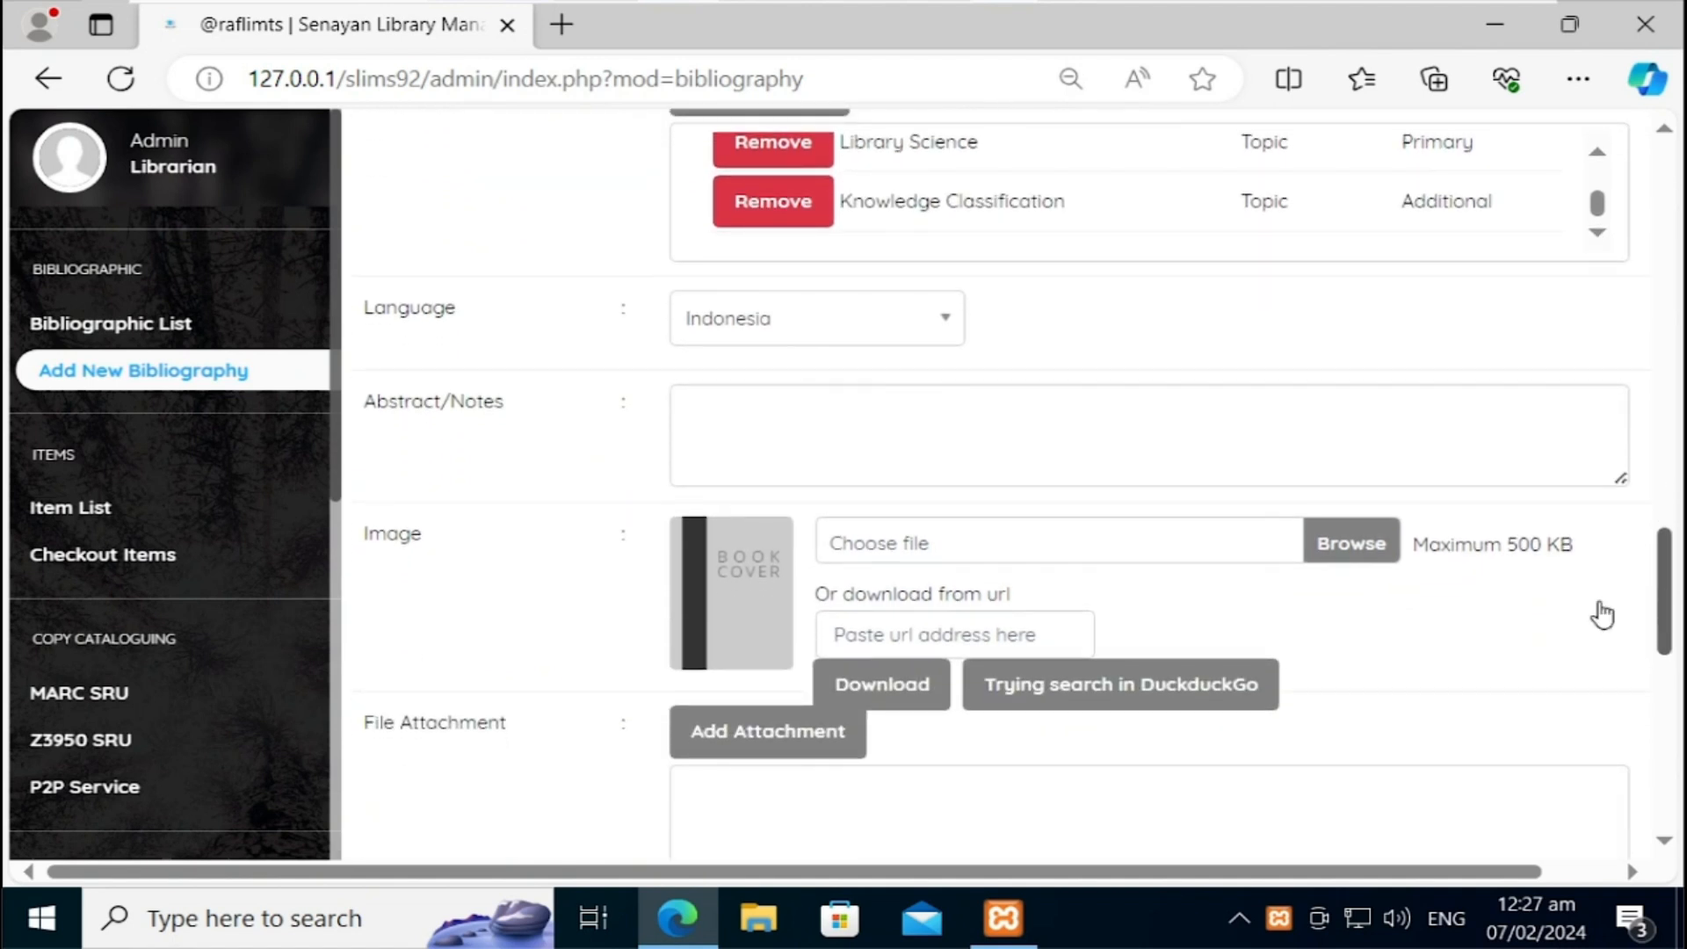
# Step: Set the publication language to English
pyautogui.click(929, 329)
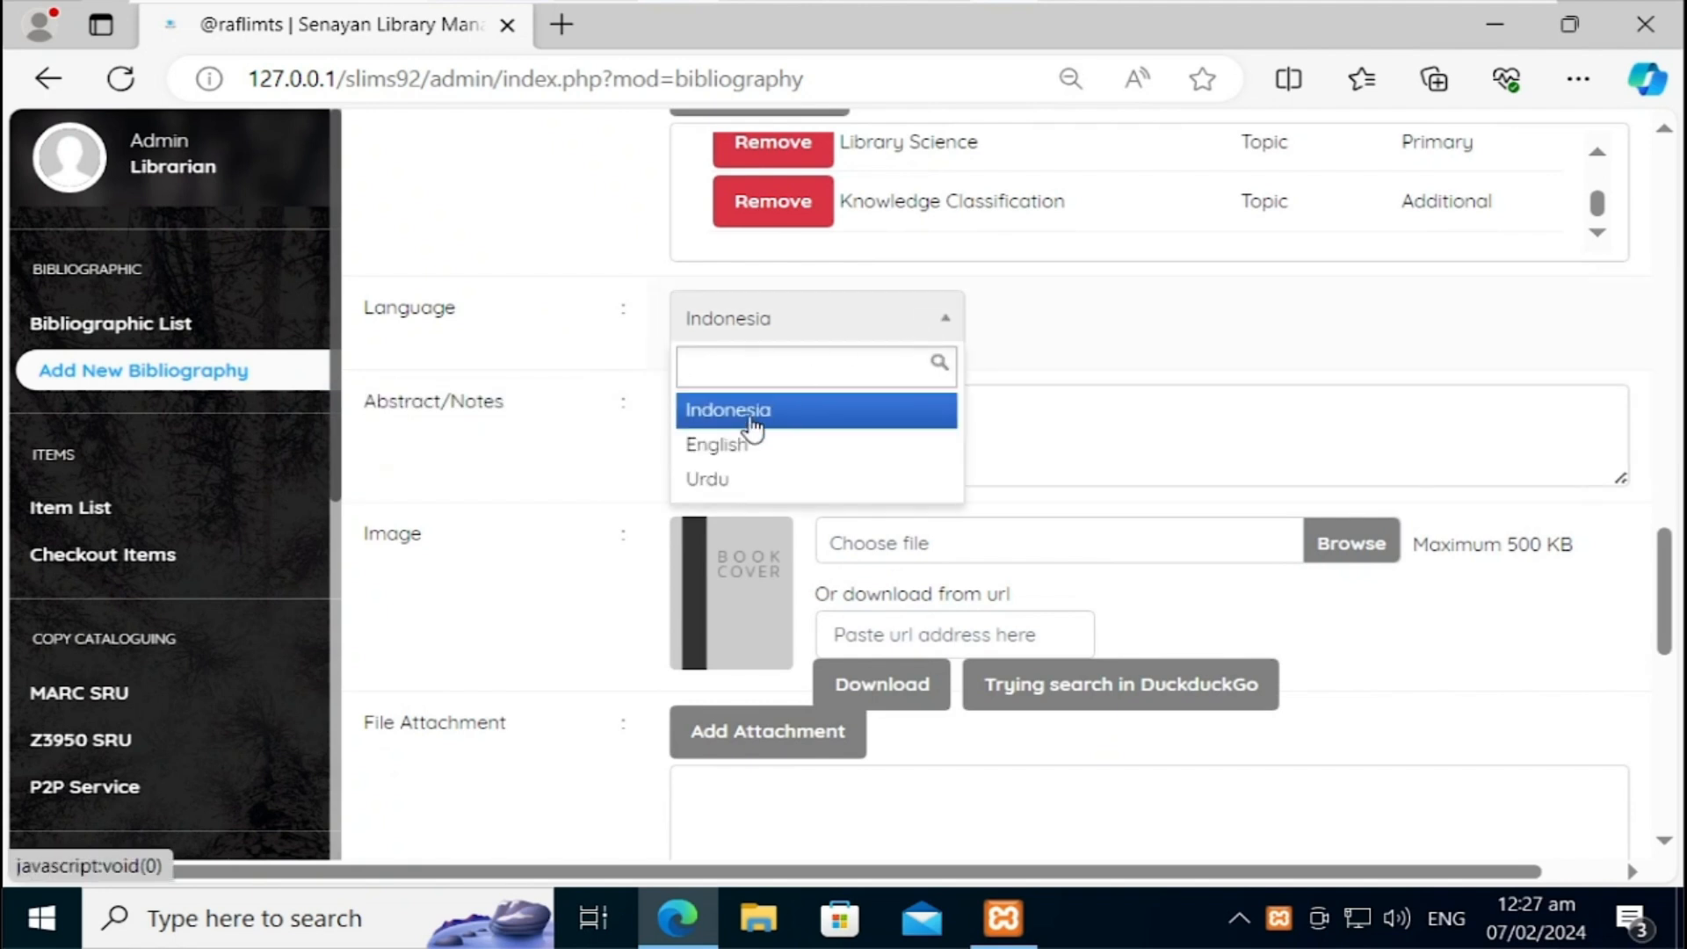
pyautogui.click(742, 445)
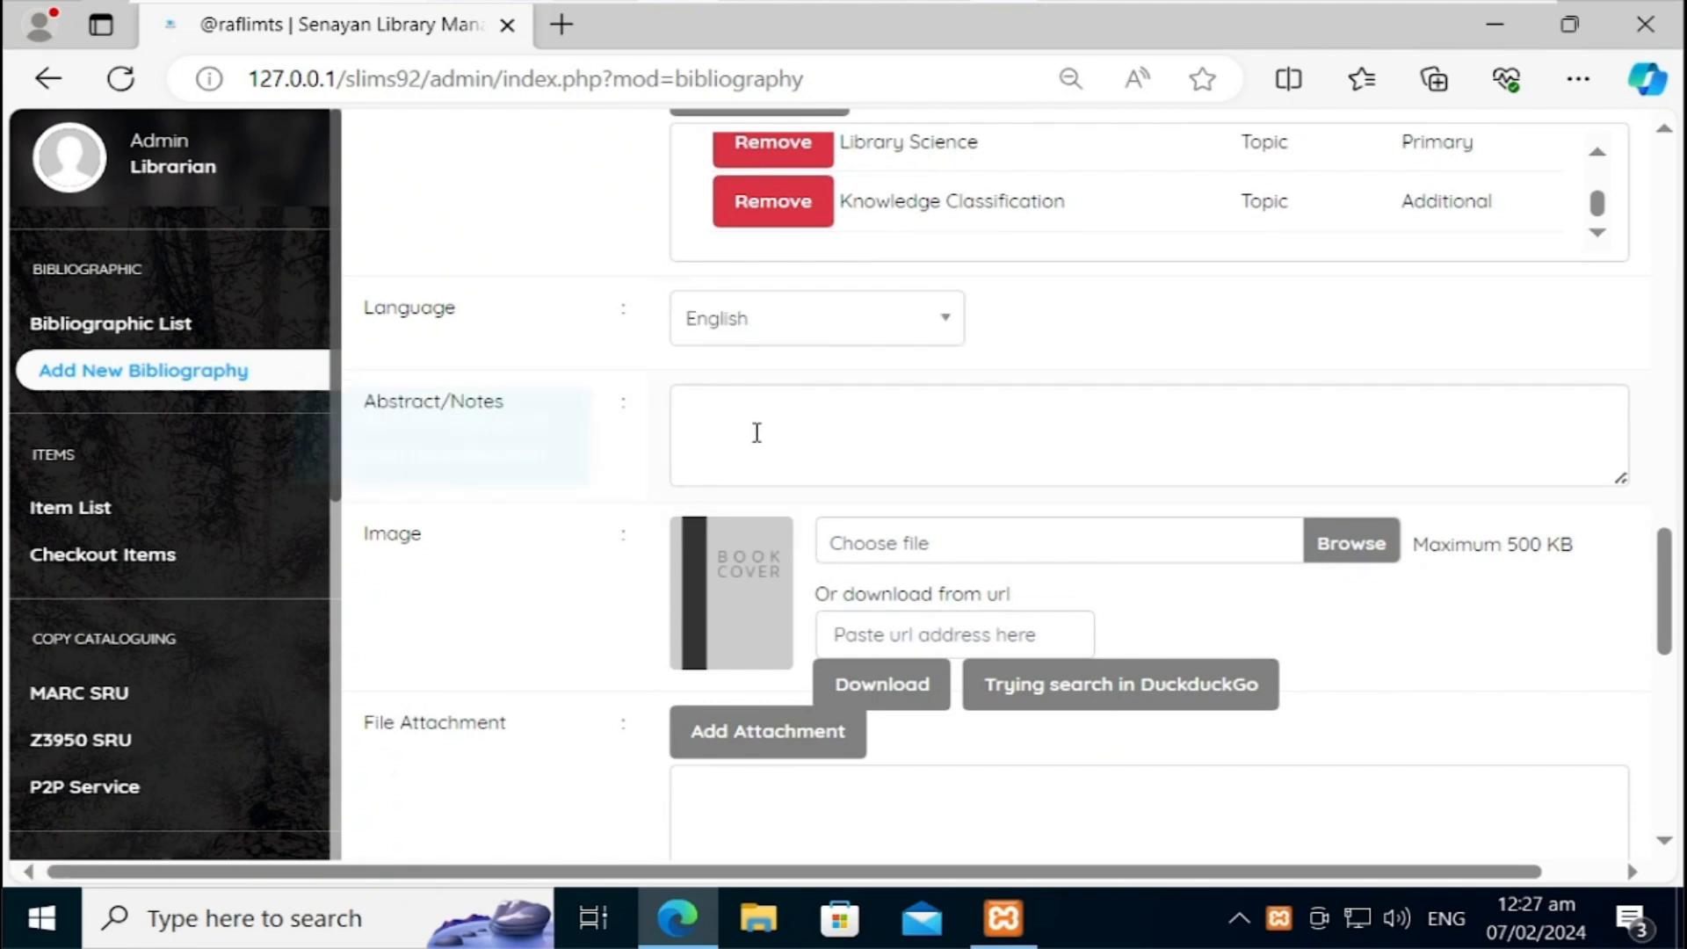
pyautogui.click(767, 397)
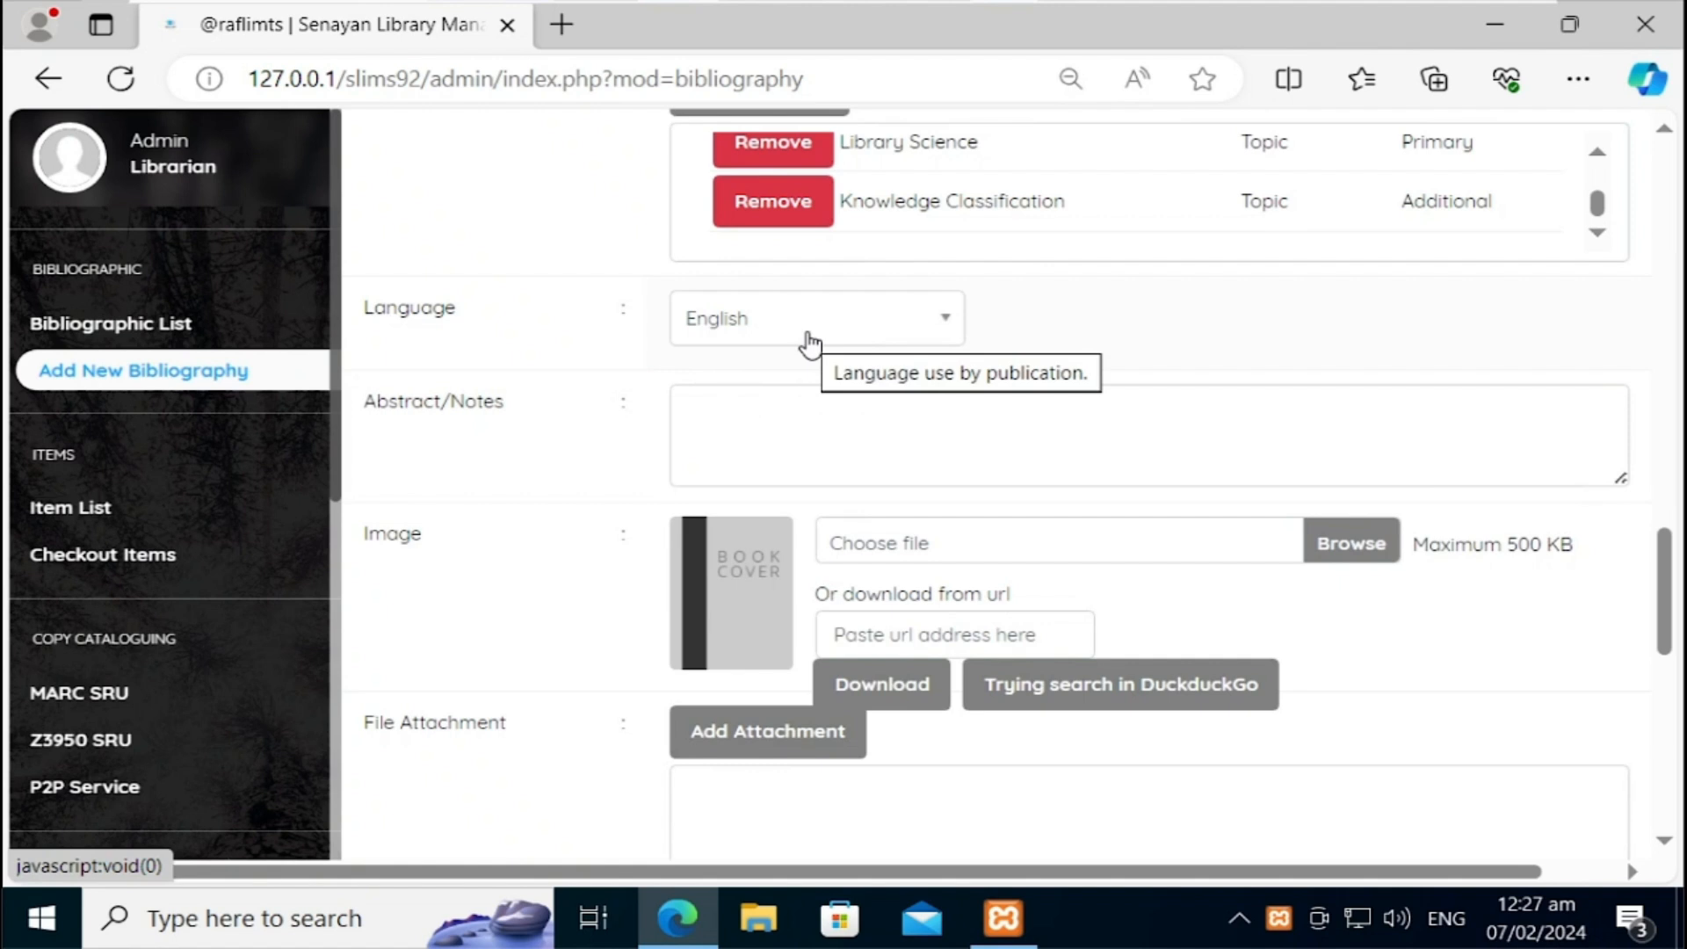
pyautogui.click(949, 339)
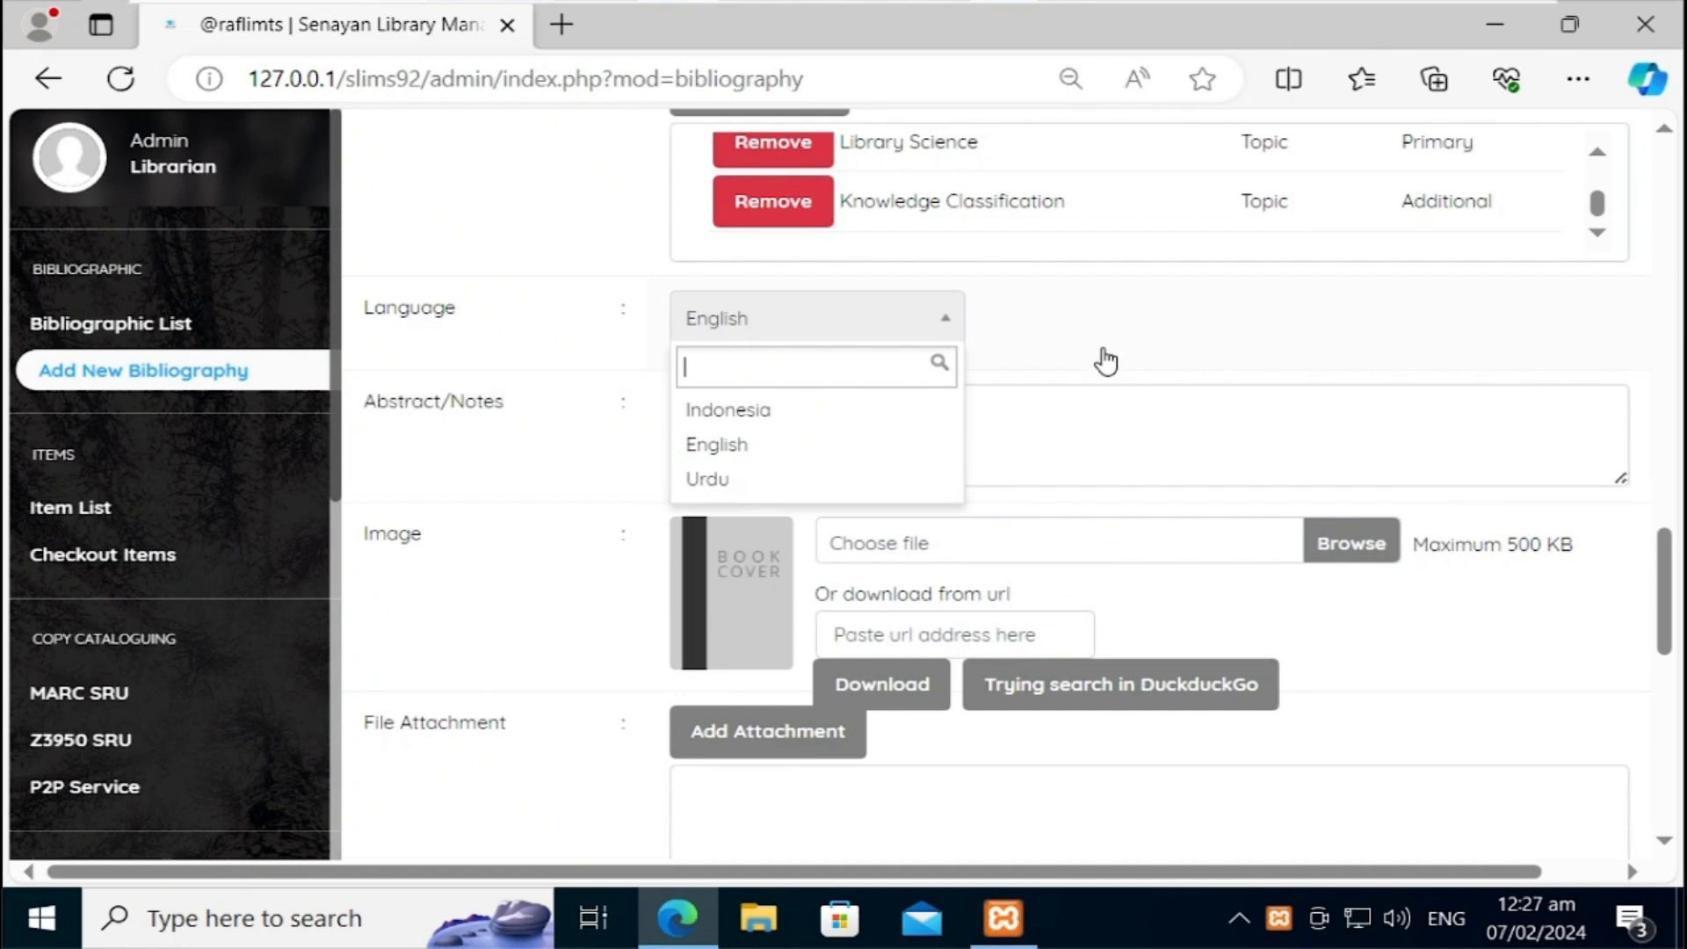
pyautogui.click(1157, 358)
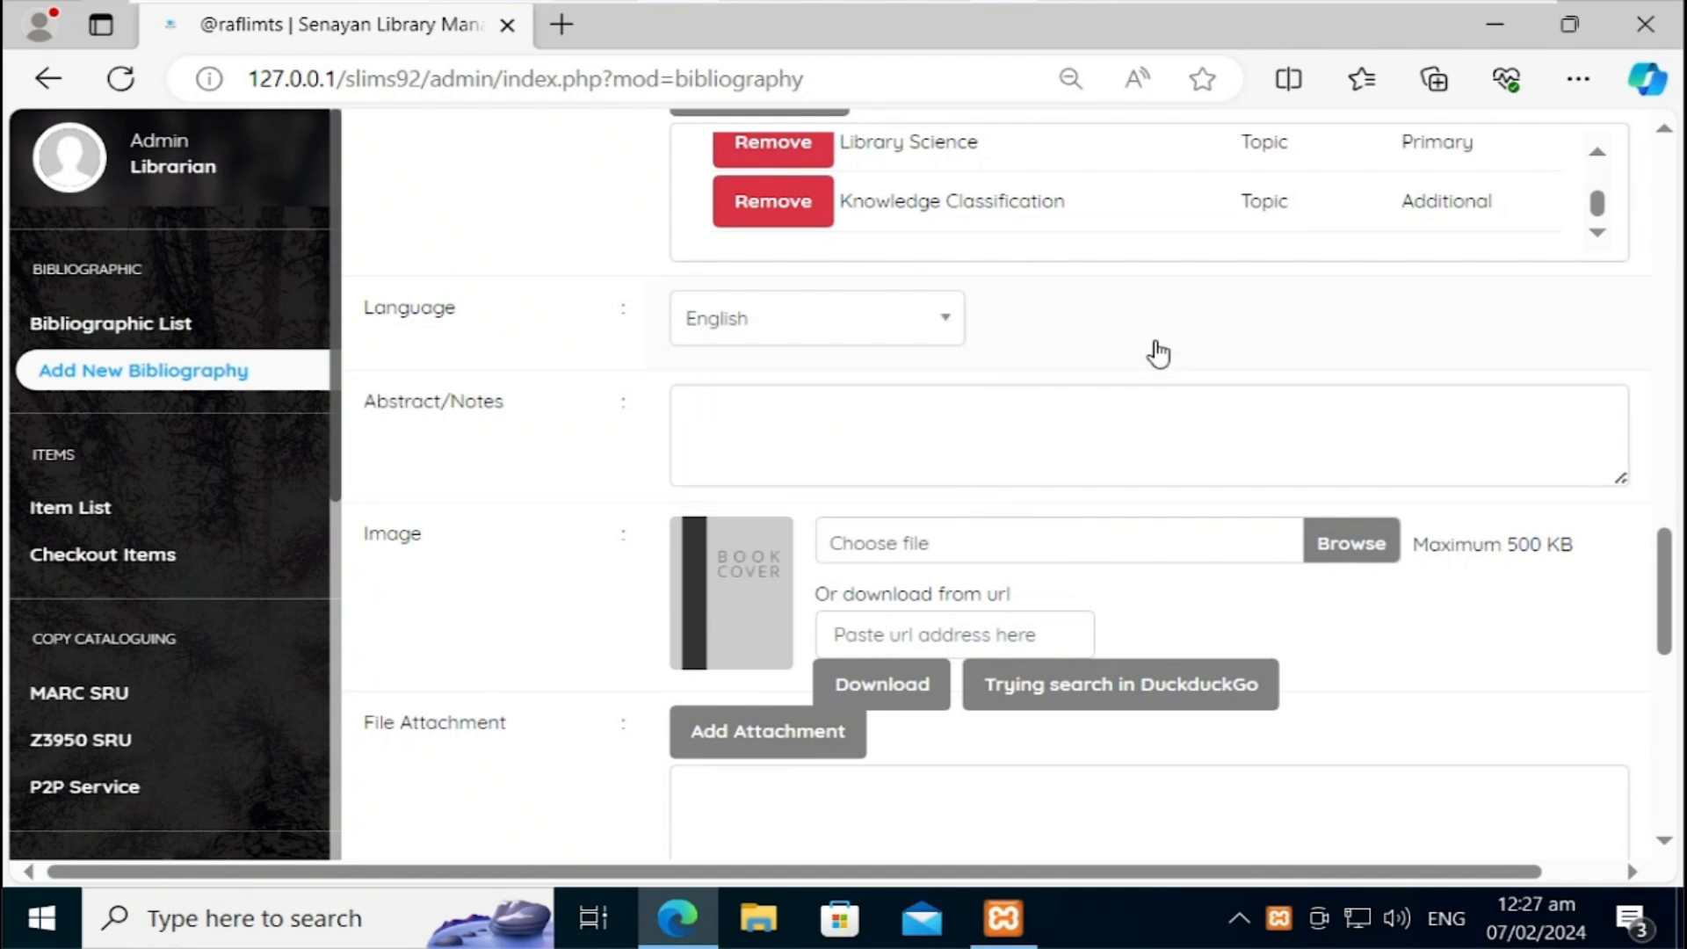
# Step: Type 'Includes Indexes' into the Abstract/Notes field
pyautogui.click(786, 439)
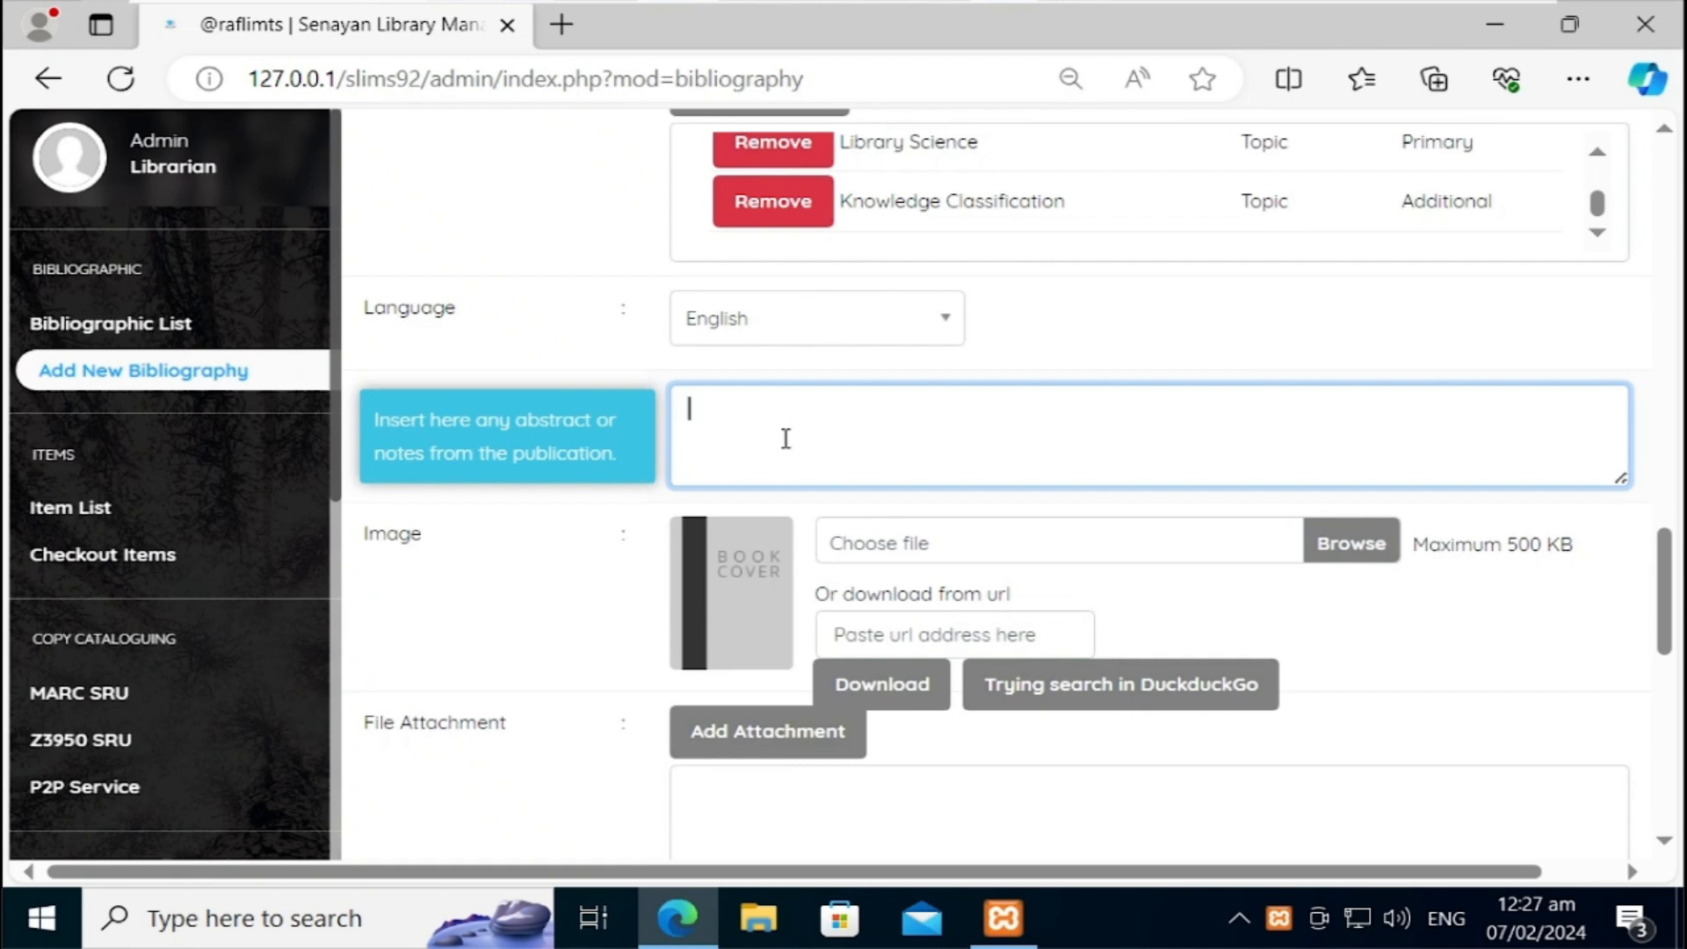
pyautogui.write('In')
pyautogui.write('cludes ')
pyautogui.write('s Inde')
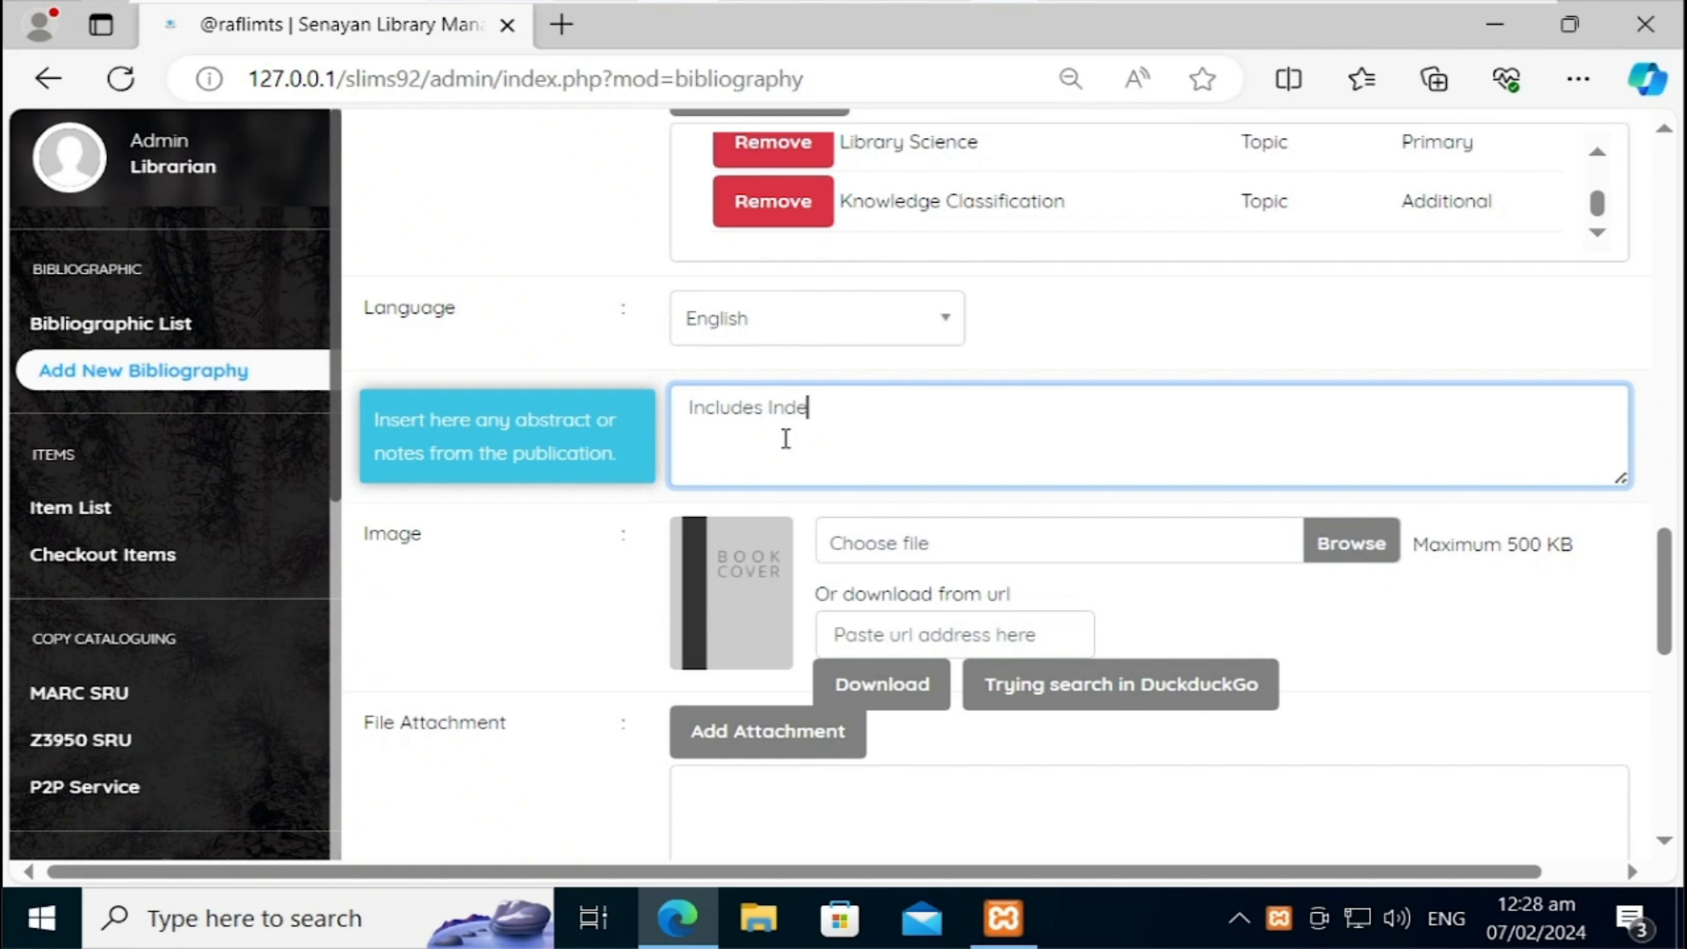
pyautogui.write('xes')
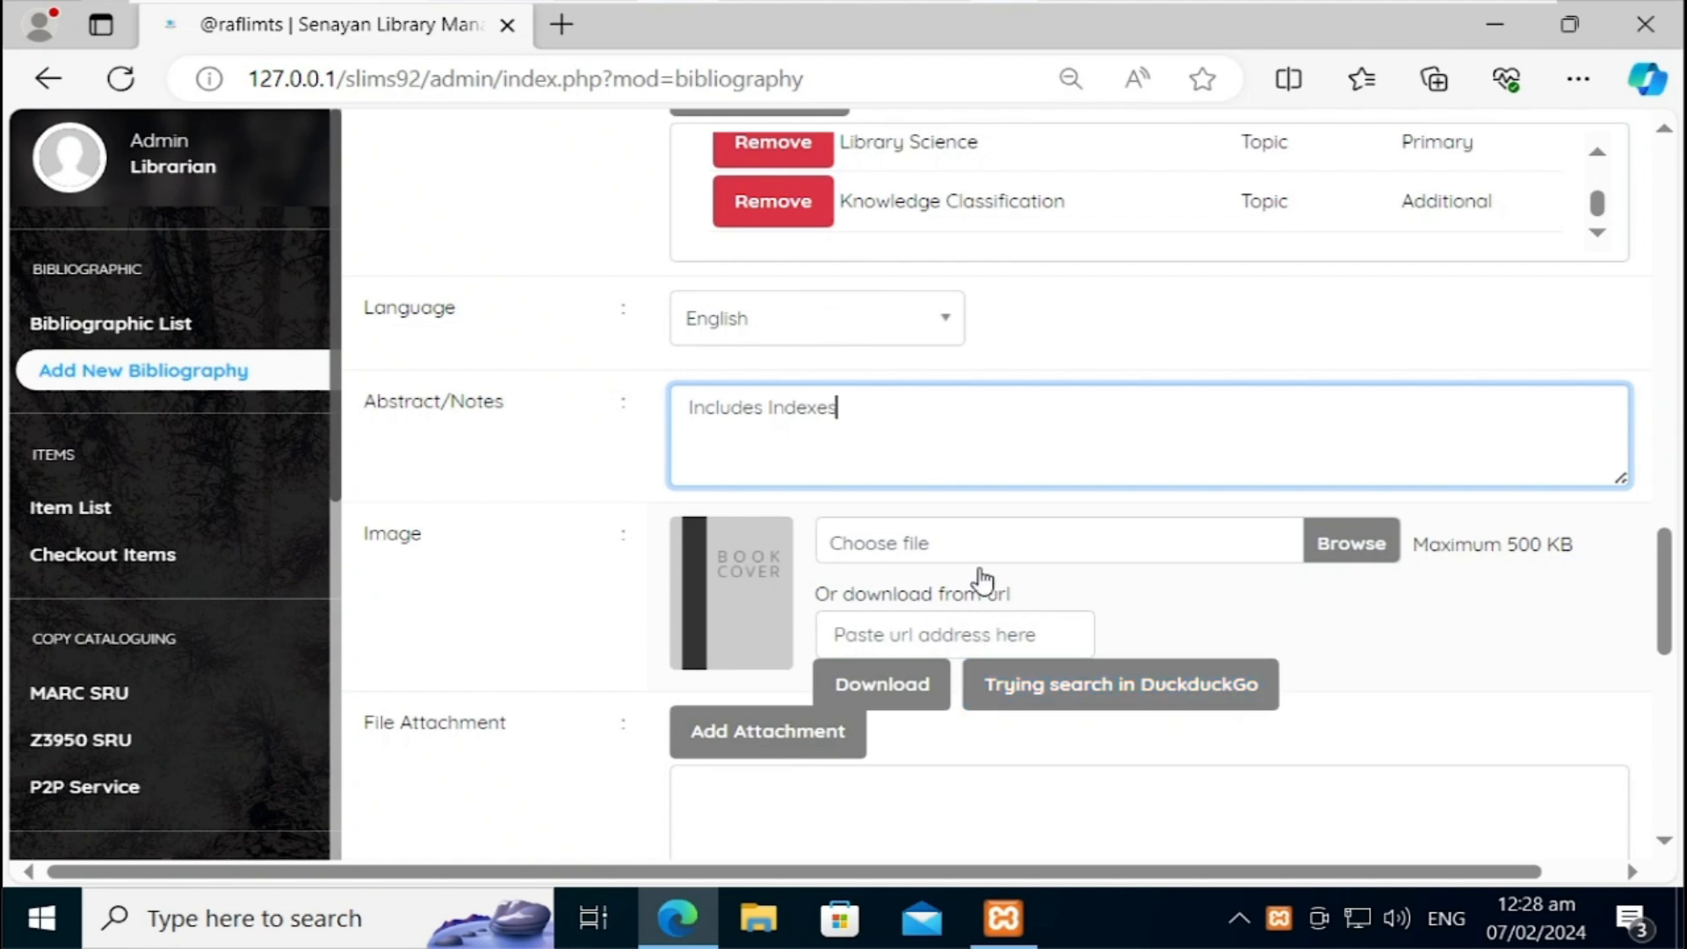
pyautogui.click(991, 540)
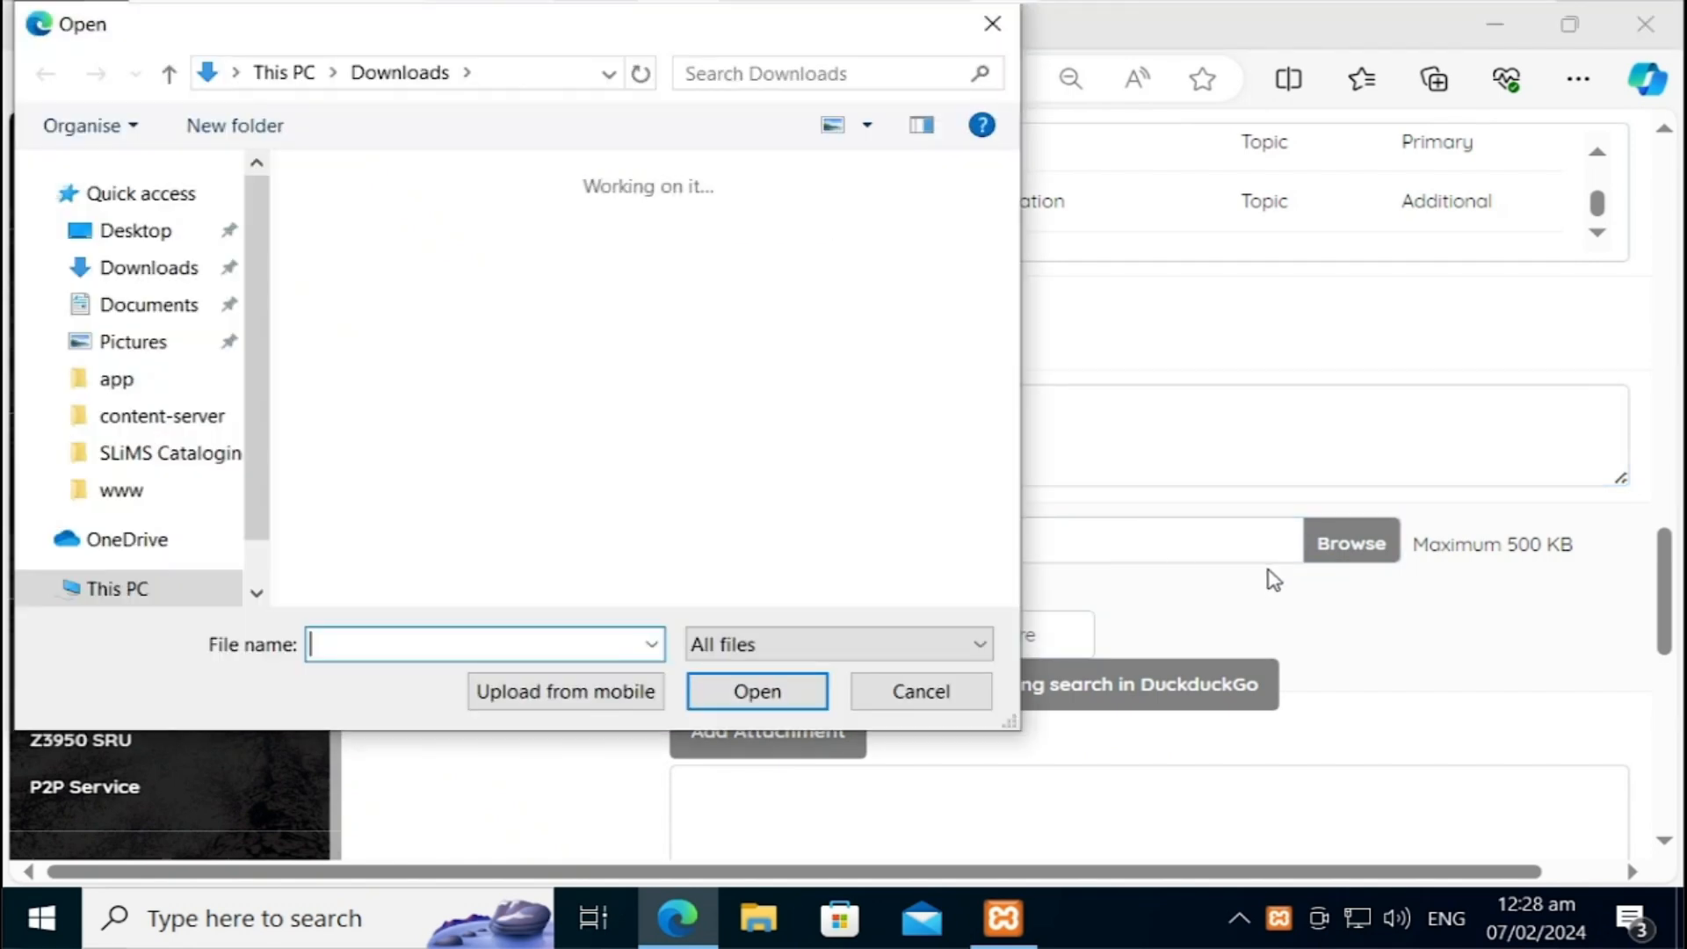
# Step: Set ccsad.png from Downloads as the record's cover image, then begin adding a file attachment
pyautogui.scroll(-5, 1011, 451)
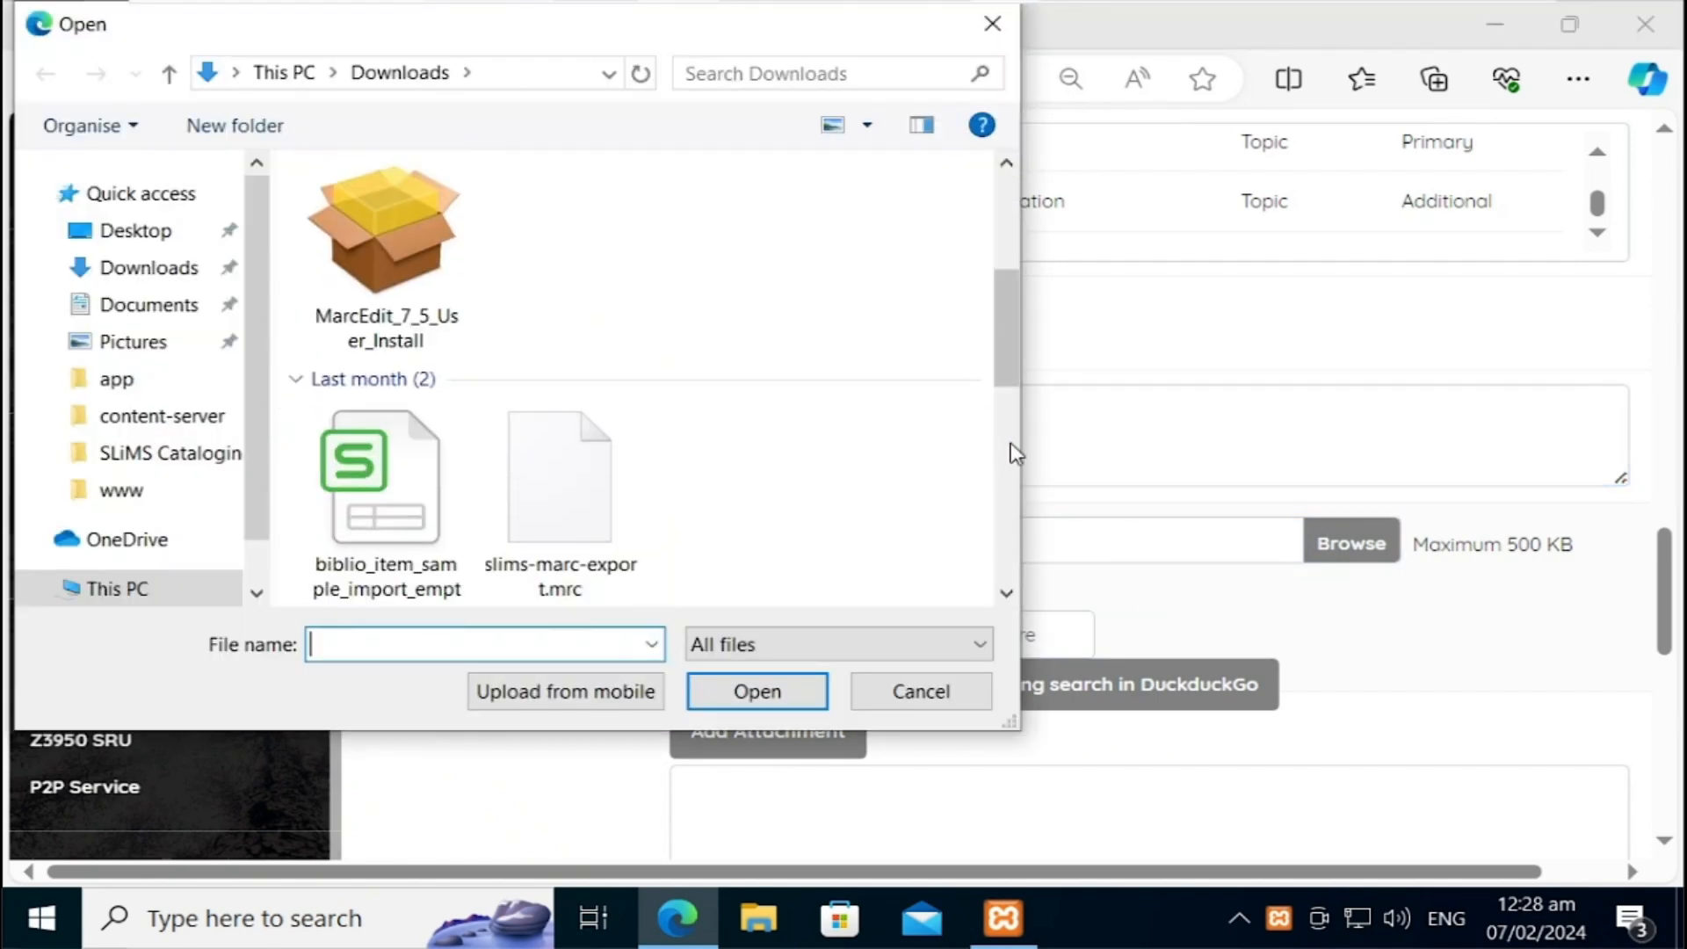
pyautogui.click(719, 504)
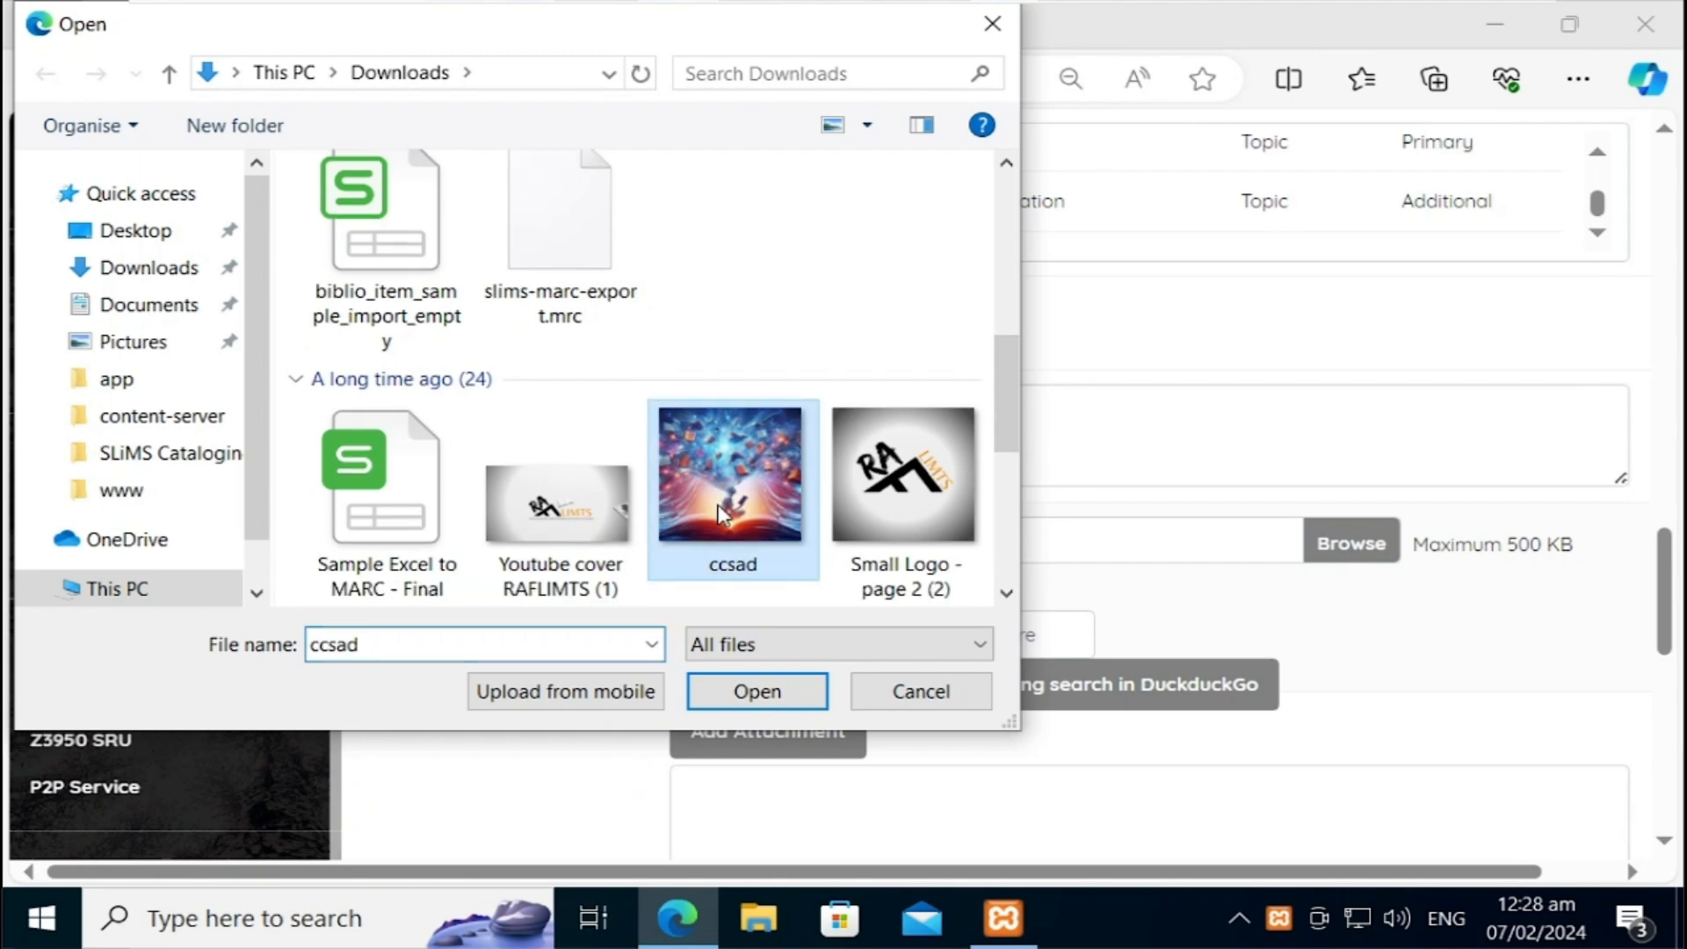
pyautogui.click(754, 693)
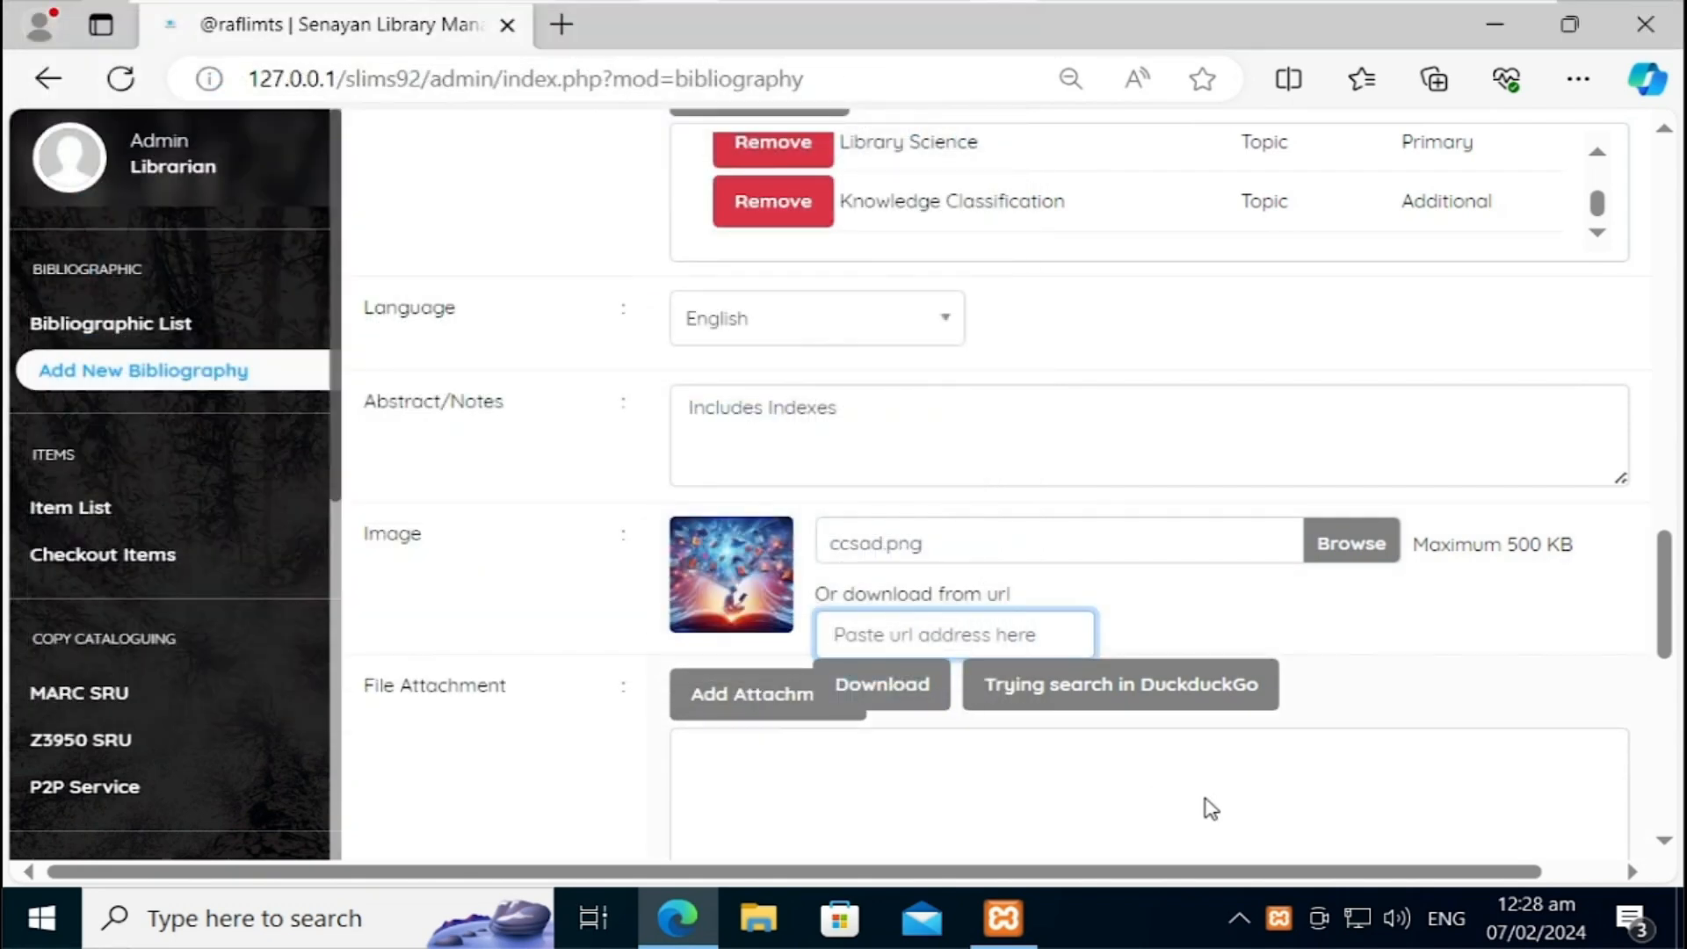
pyautogui.moveTo(1662, 584); pyautogui.dragTo(1666, 676)
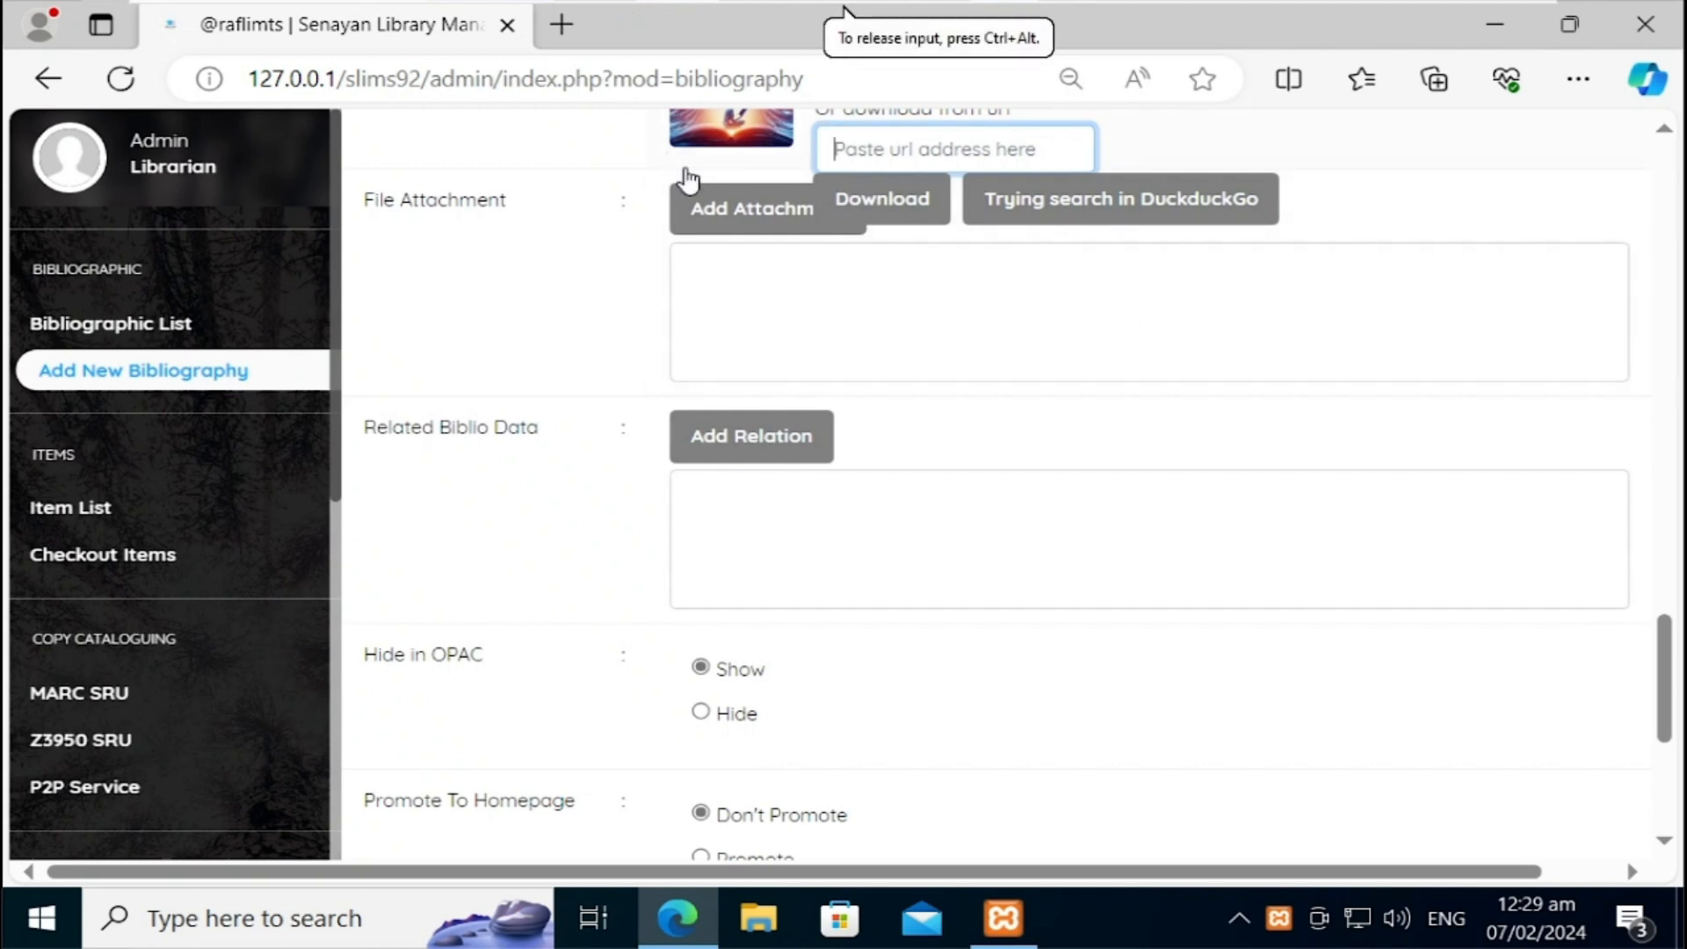
pyautogui.click(740, 206)
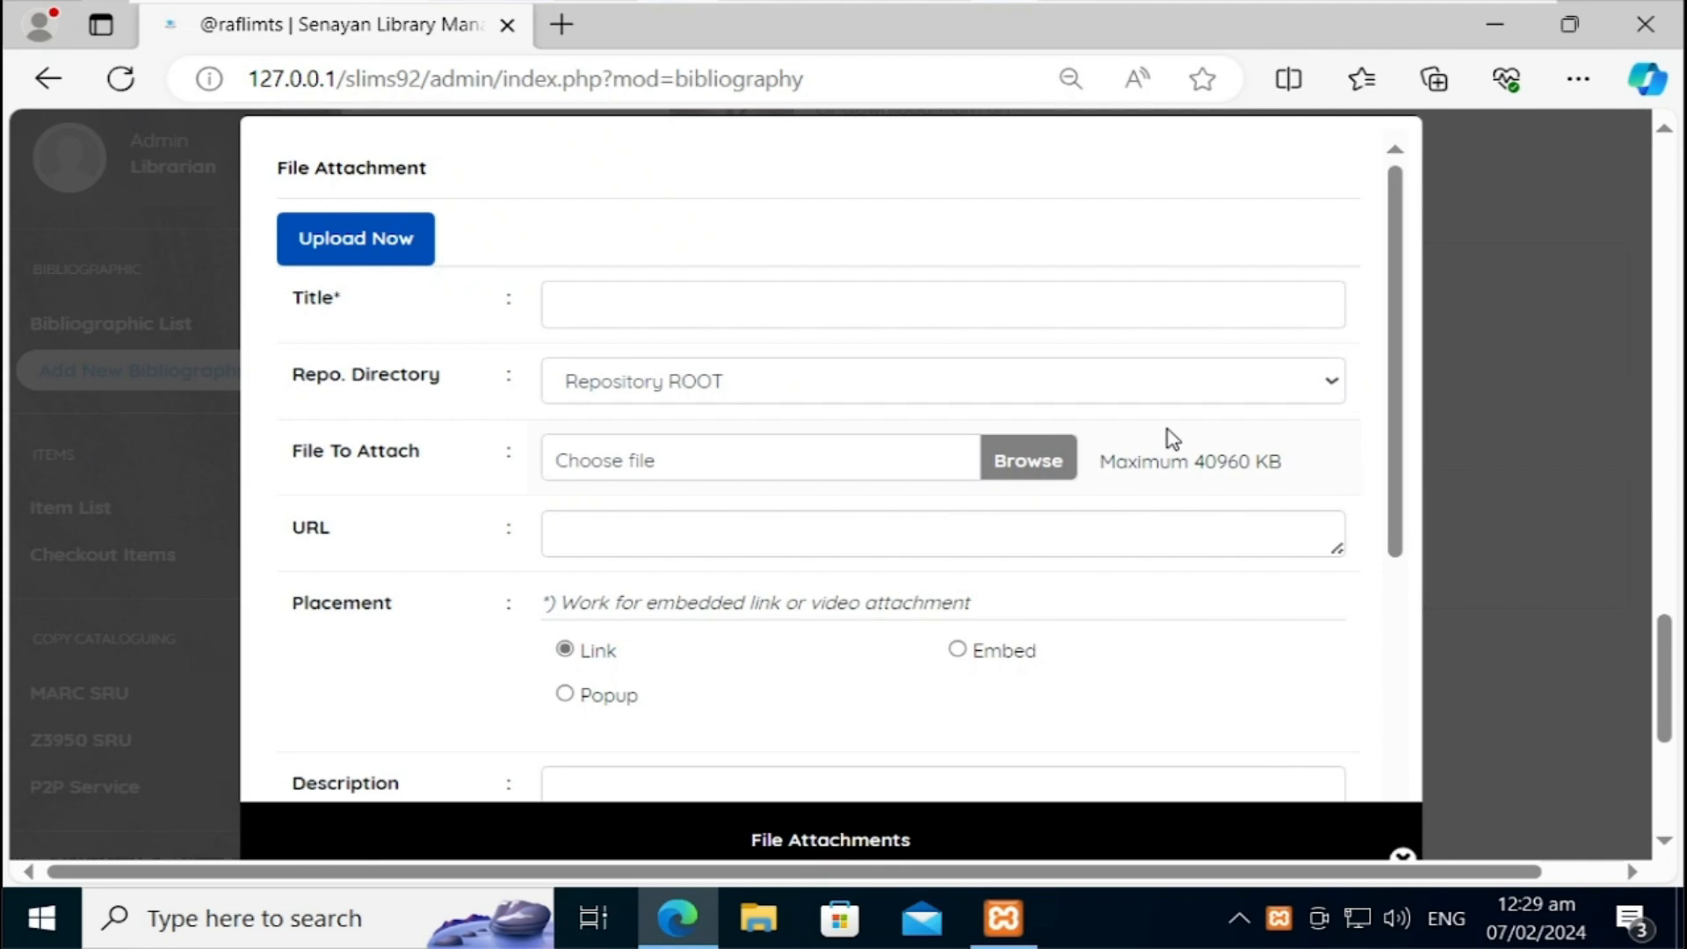
pyautogui.moveTo(1394, 398); pyautogui.dragTo(1394, 416)
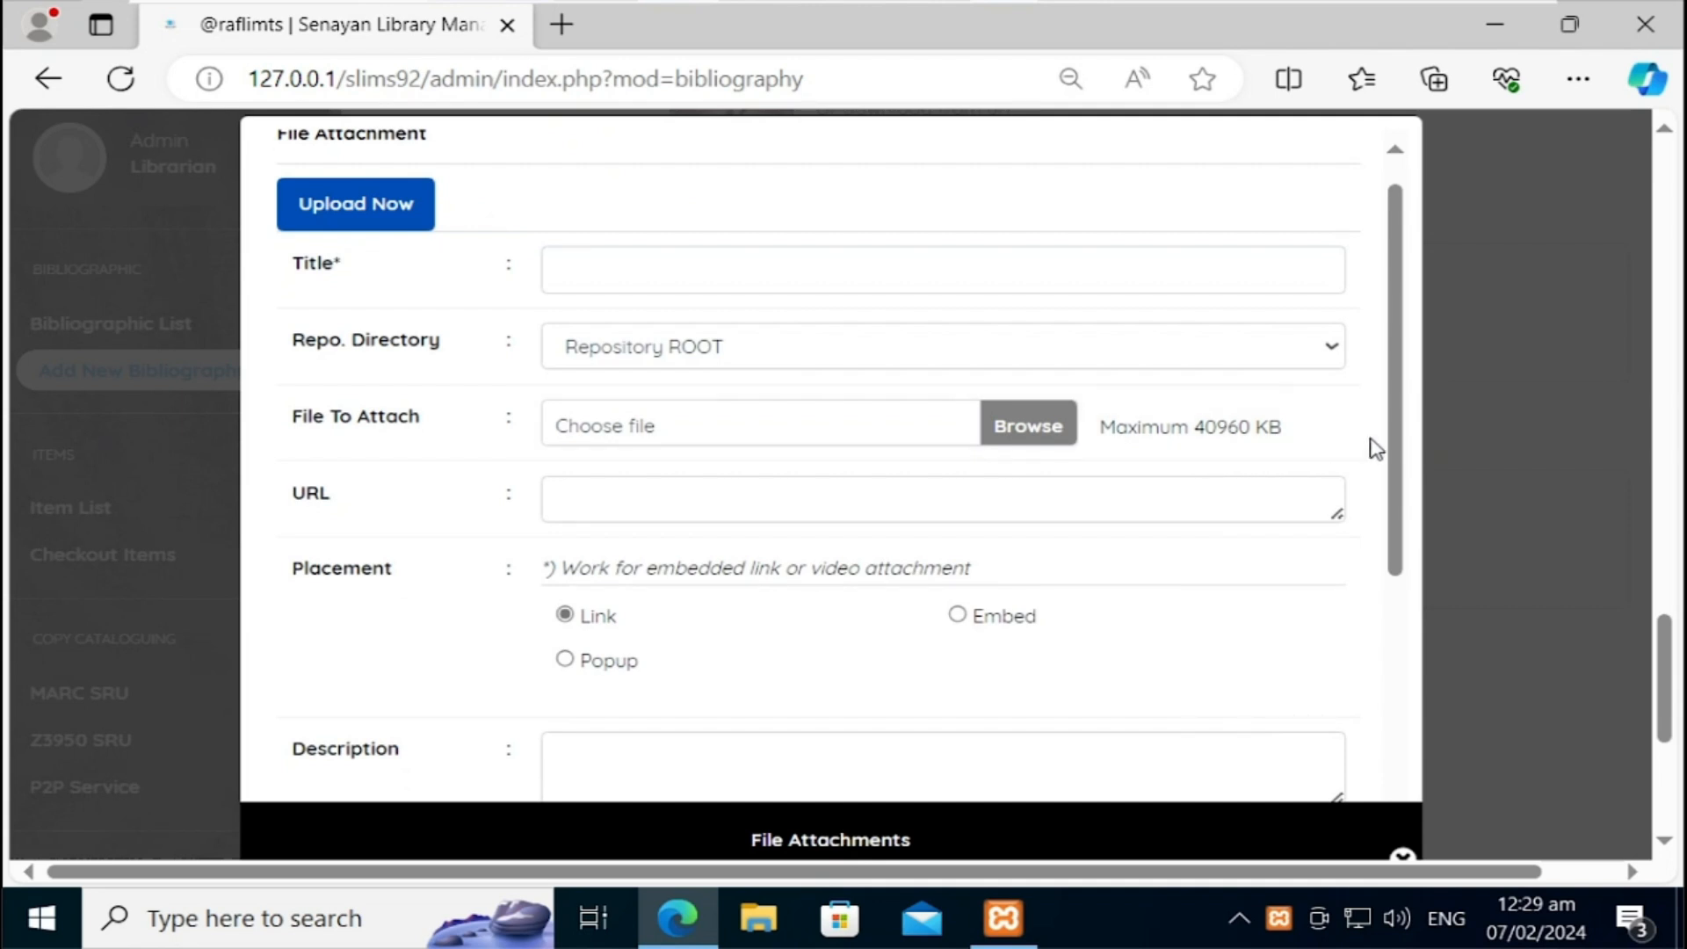
pyautogui.moveTo(1393, 448); pyautogui.dragTo(1389, 557)
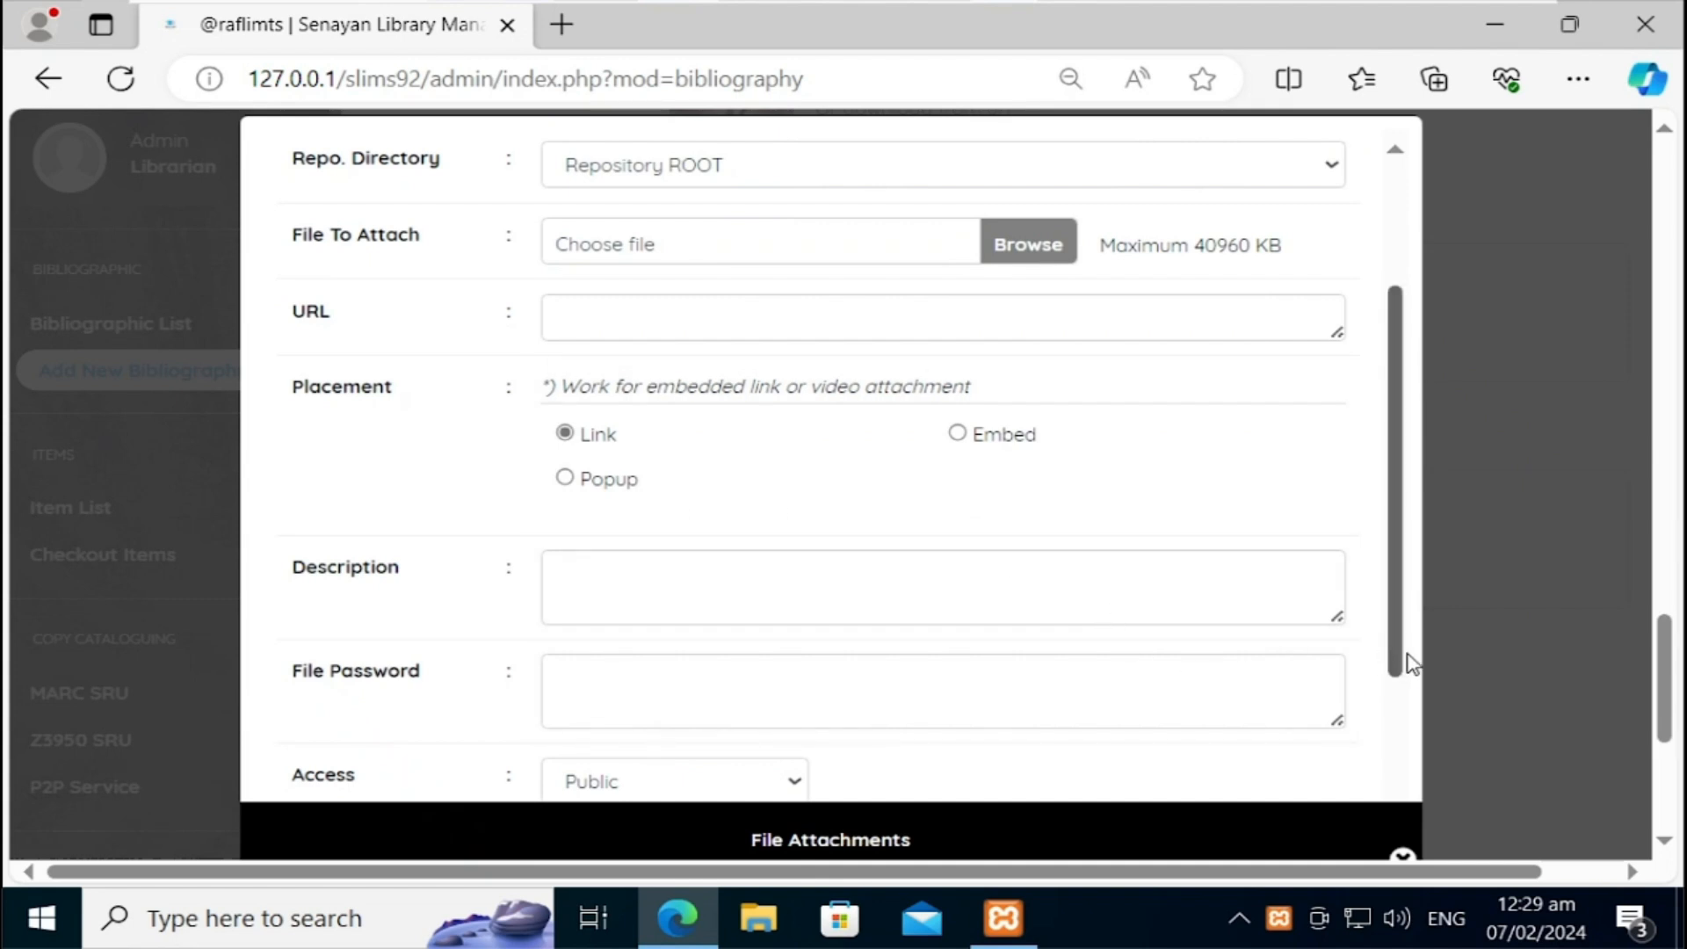
pyautogui.moveTo(1405, 663); pyautogui.dragTo(1403, 804)
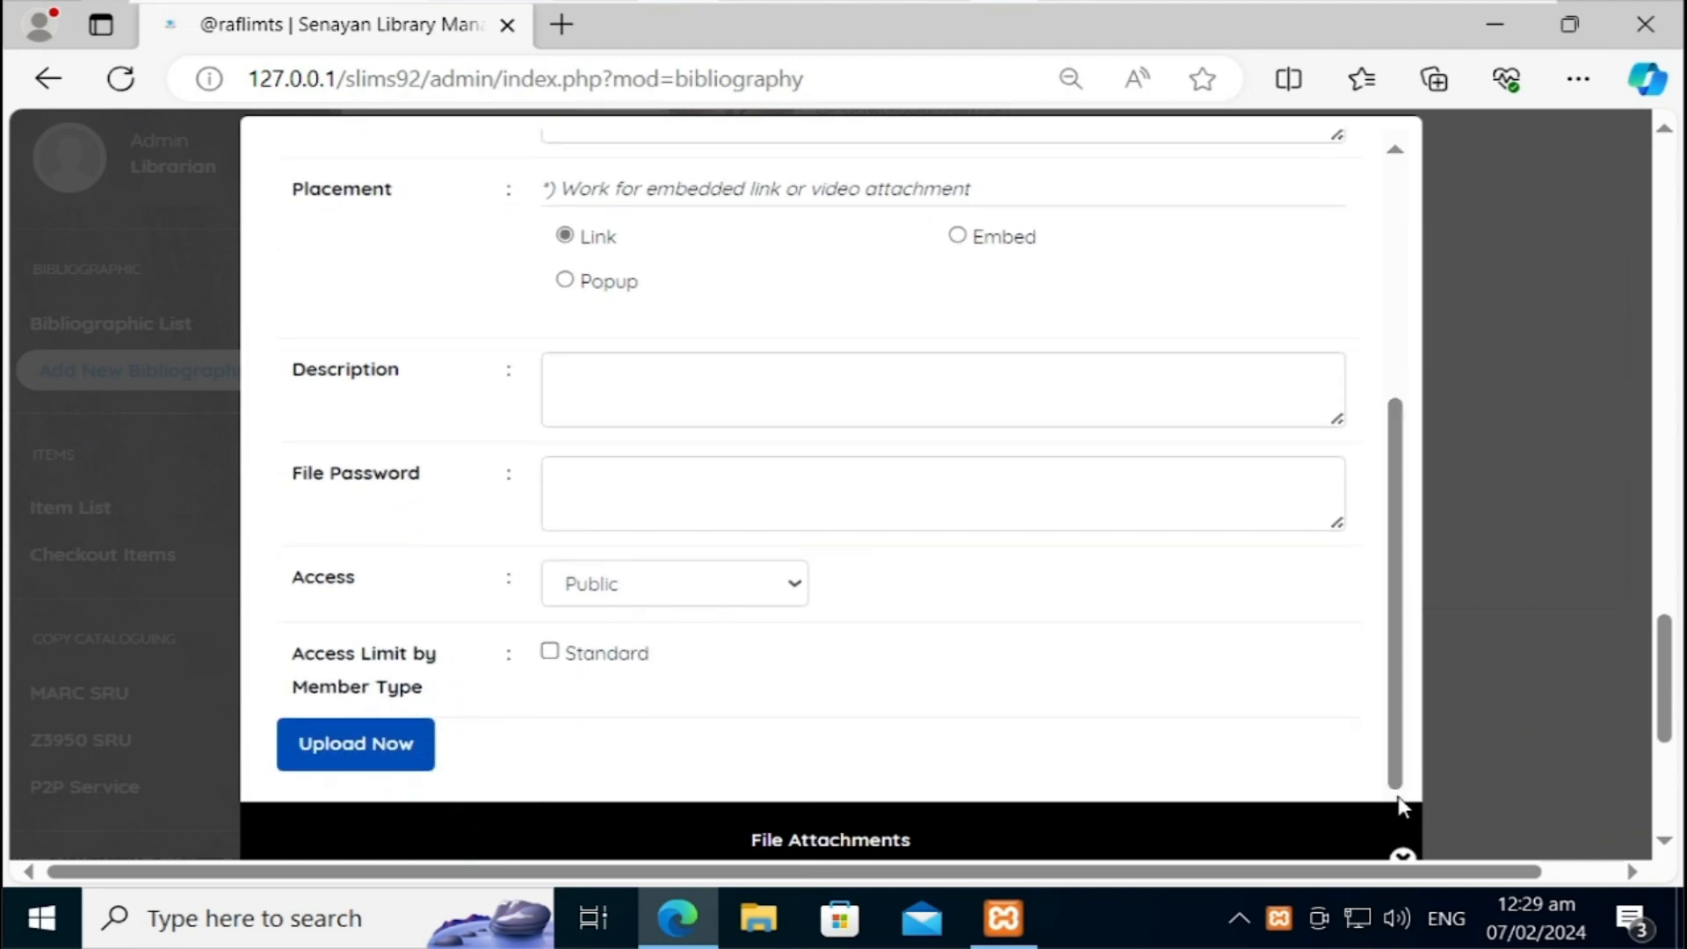
pyautogui.click(1402, 860)
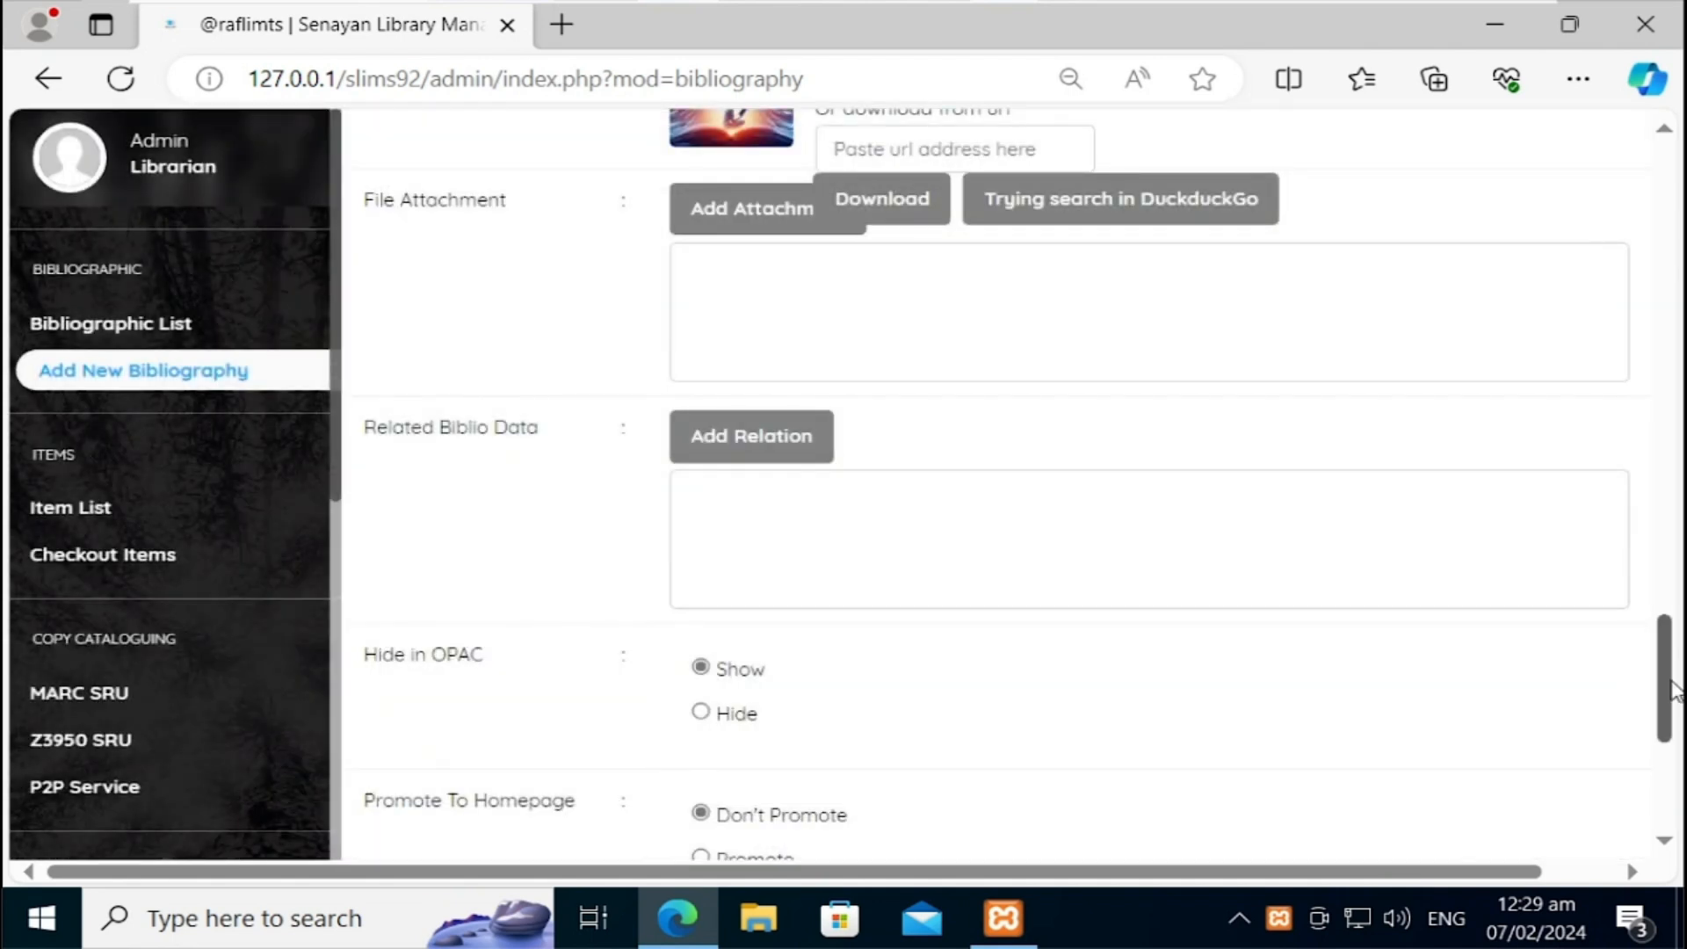
# Step: Switch the record's Promote To Homepage option to Promote
pyautogui.moveTo(1669, 692); pyautogui.dragTo(1669, 703)
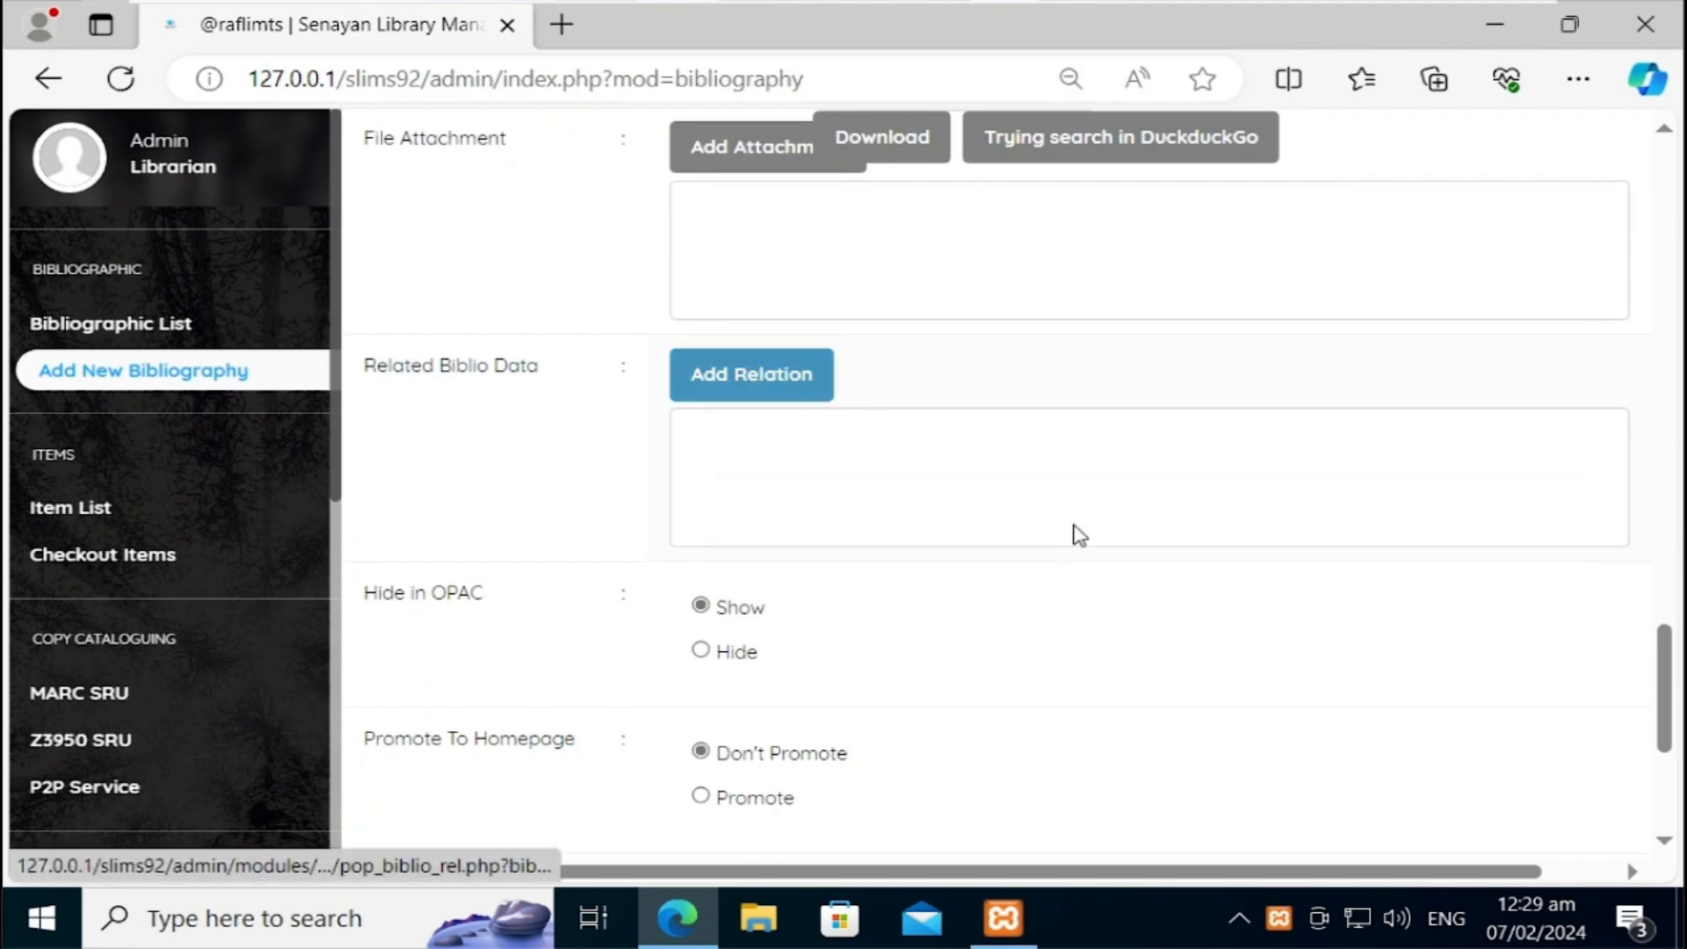
pyautogui.moveTo(1670, 686); pyautogui.dragTo(1671, 720)
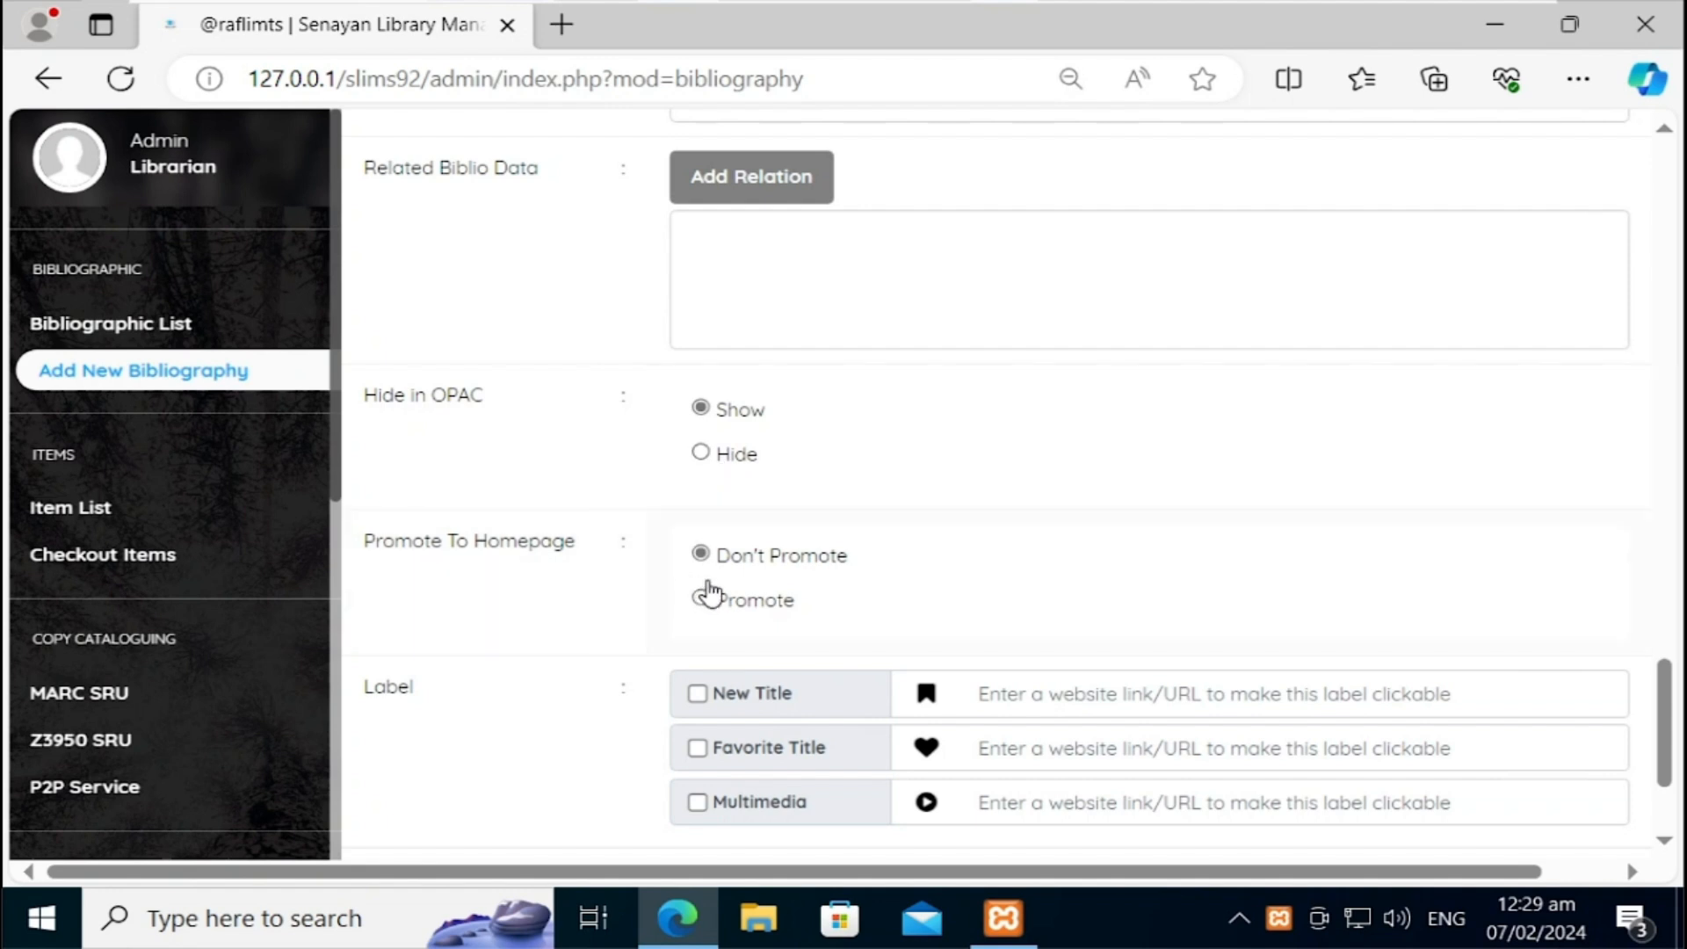
pyautogui.click(732, 604)
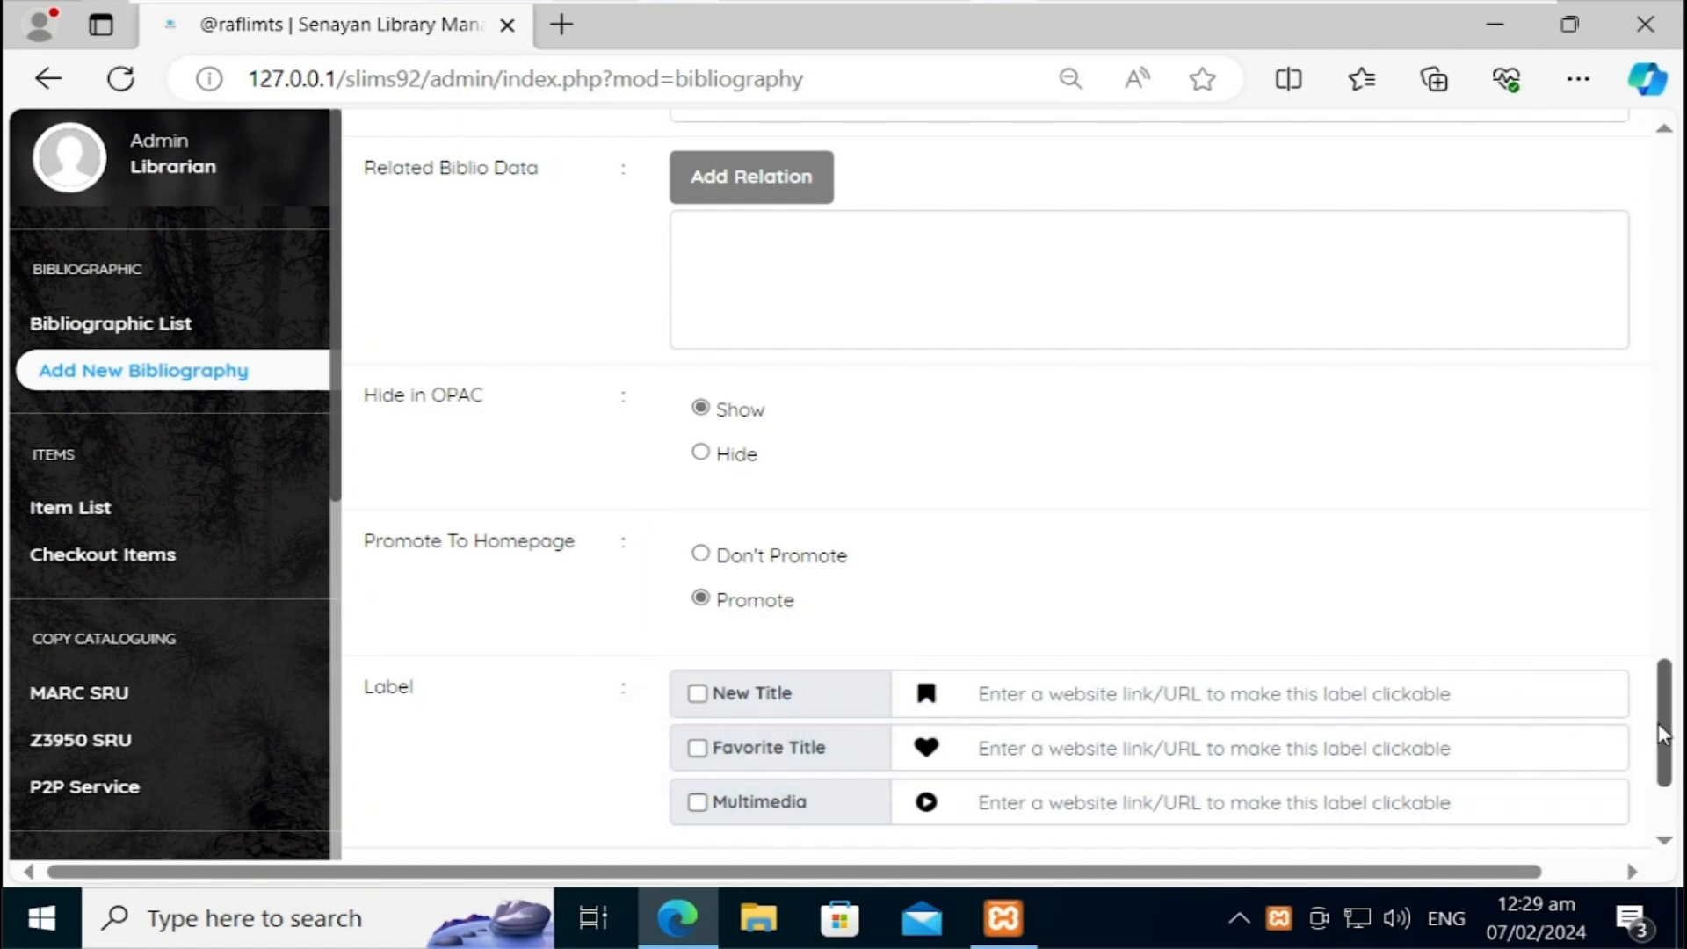
pyautogui.moveTo(1672, 727); pyautogui.dragTo(1674, 745)
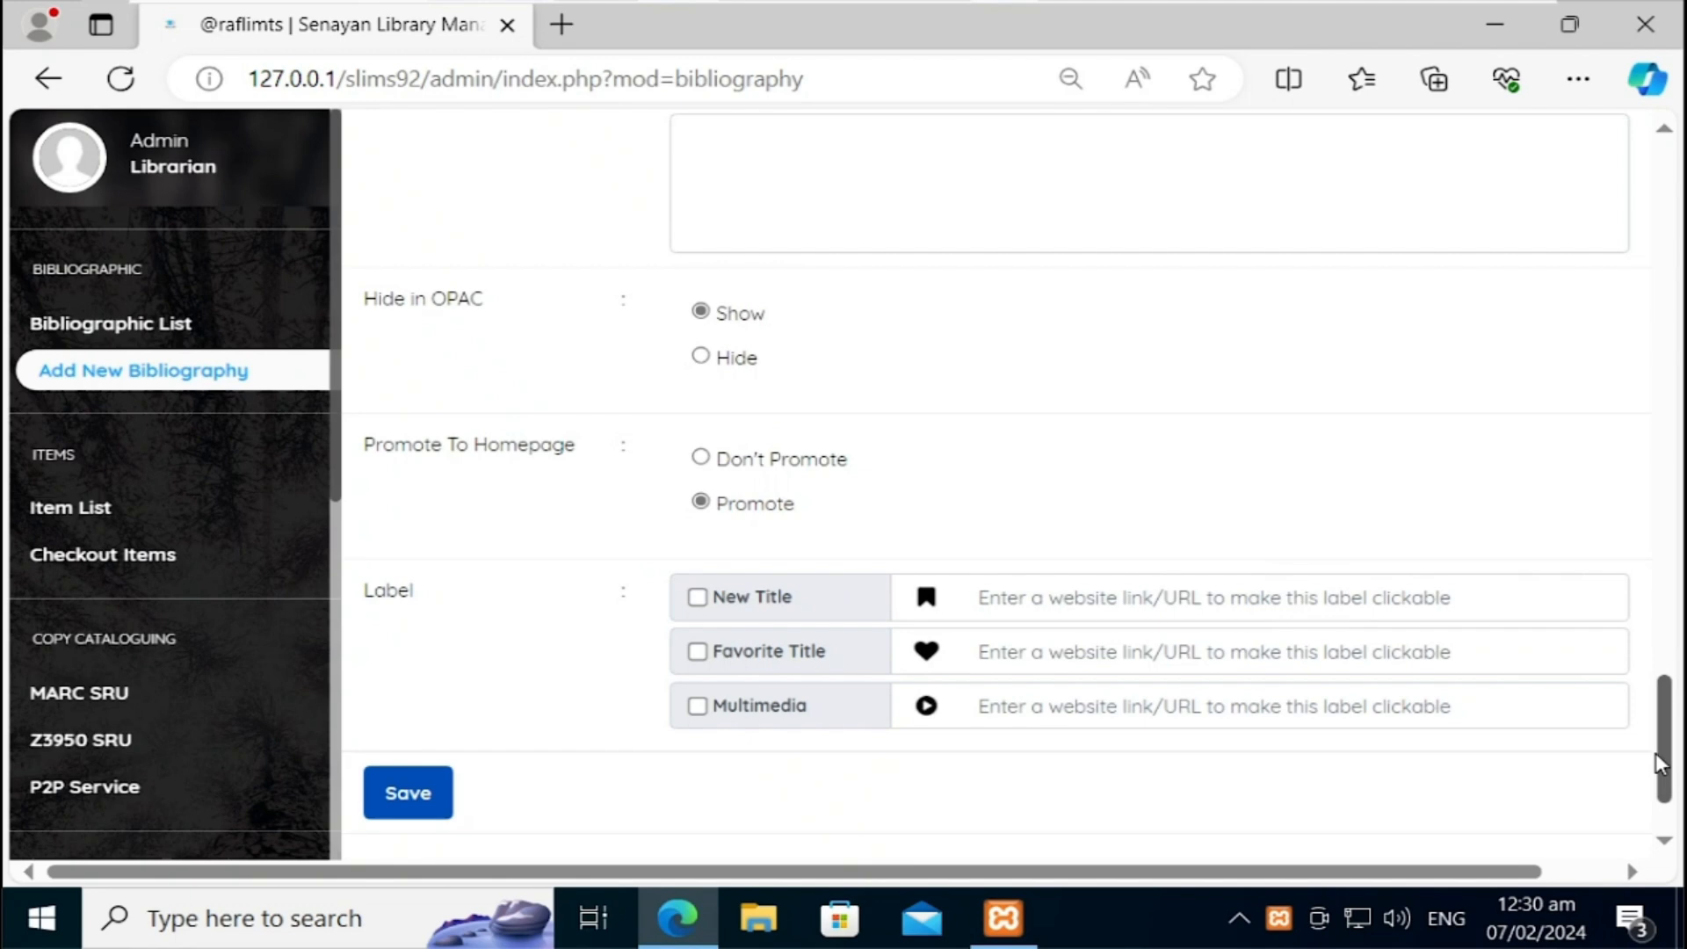
pyautogui.moveTo(1662, 742); pyautogui.dragTo(1669, 337)
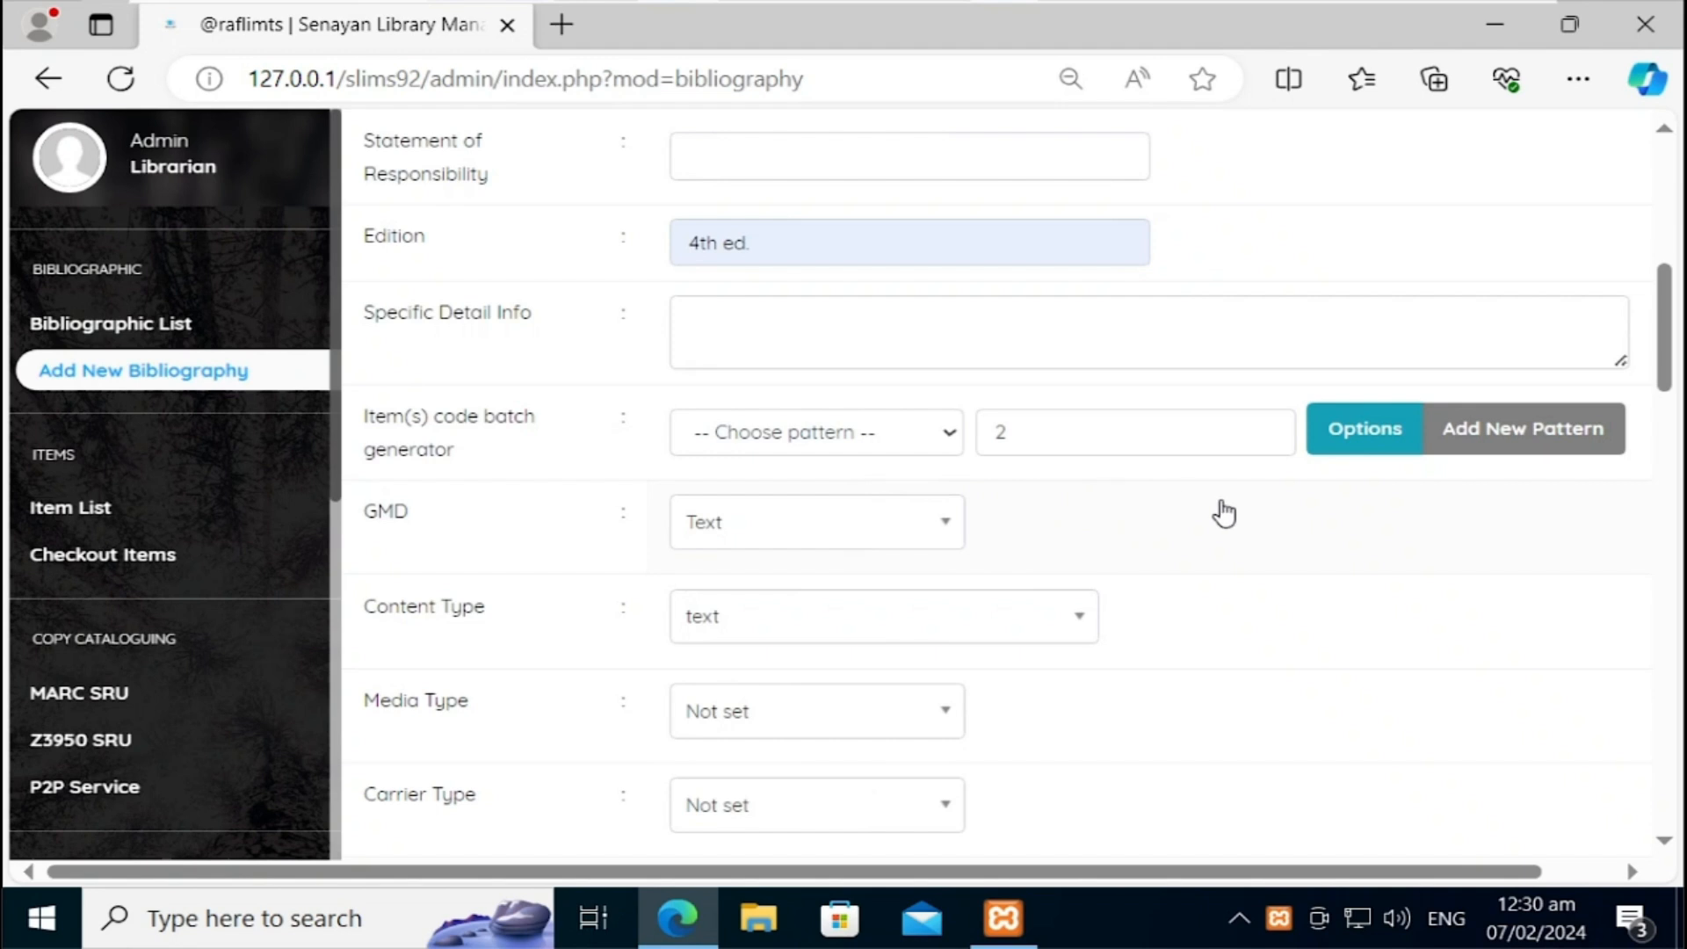
pyautogui.click(1377, 450)
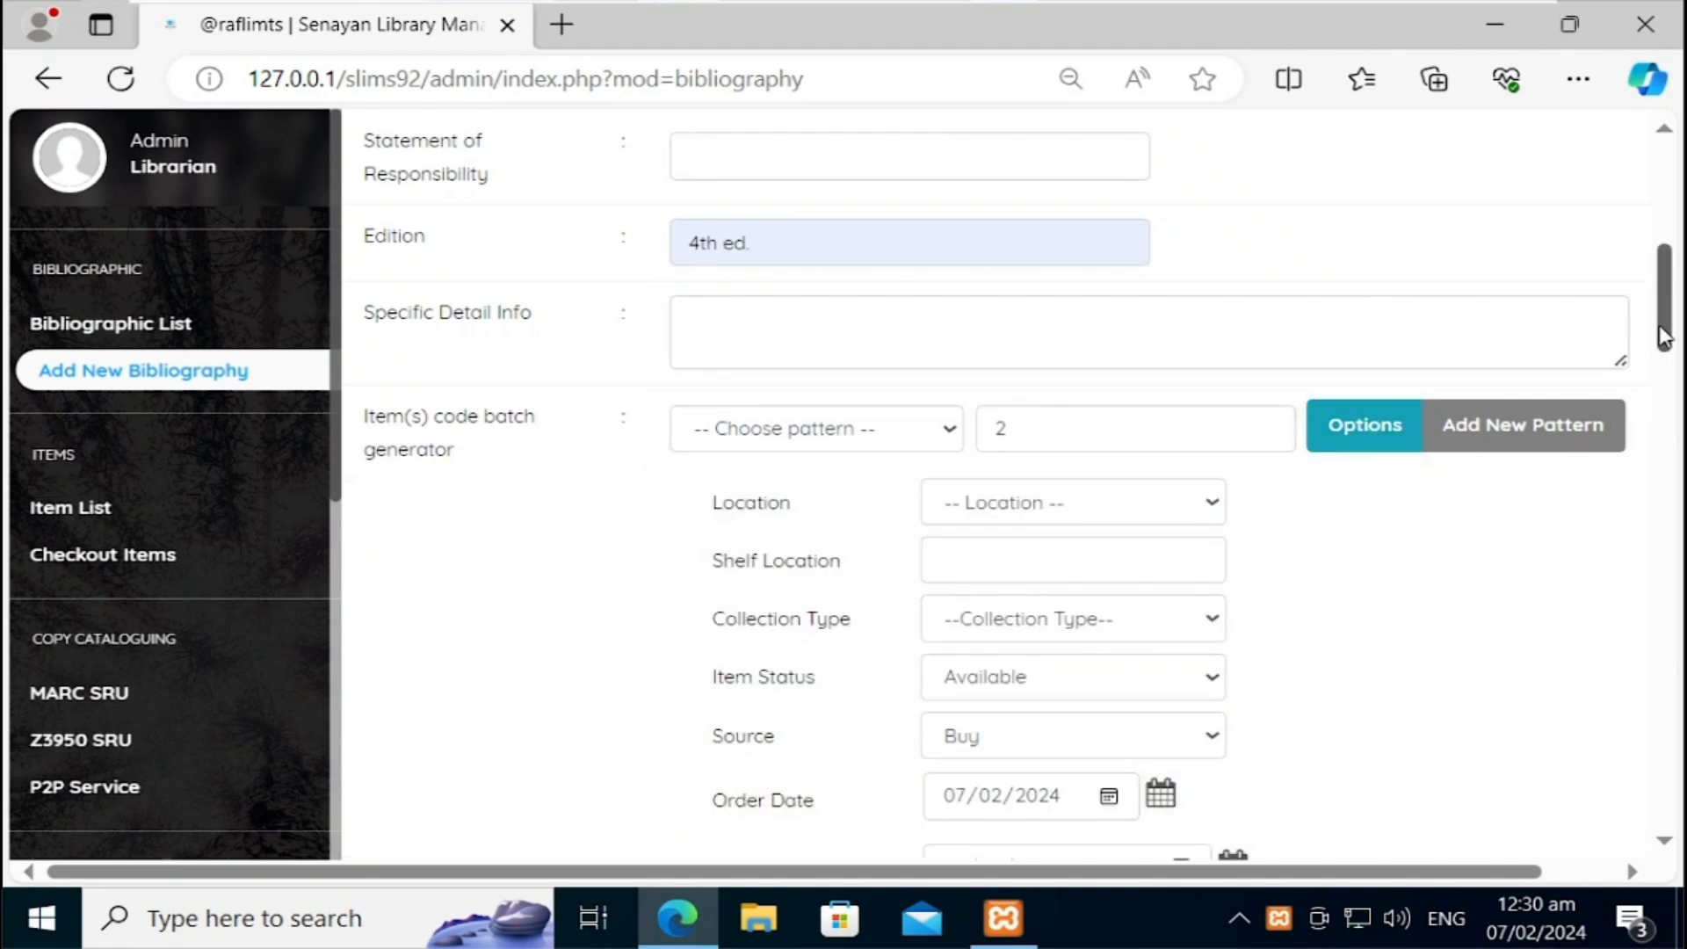
pyautogui.moveTo(1667, 336); pyautogui.dragTo(1667, 358)
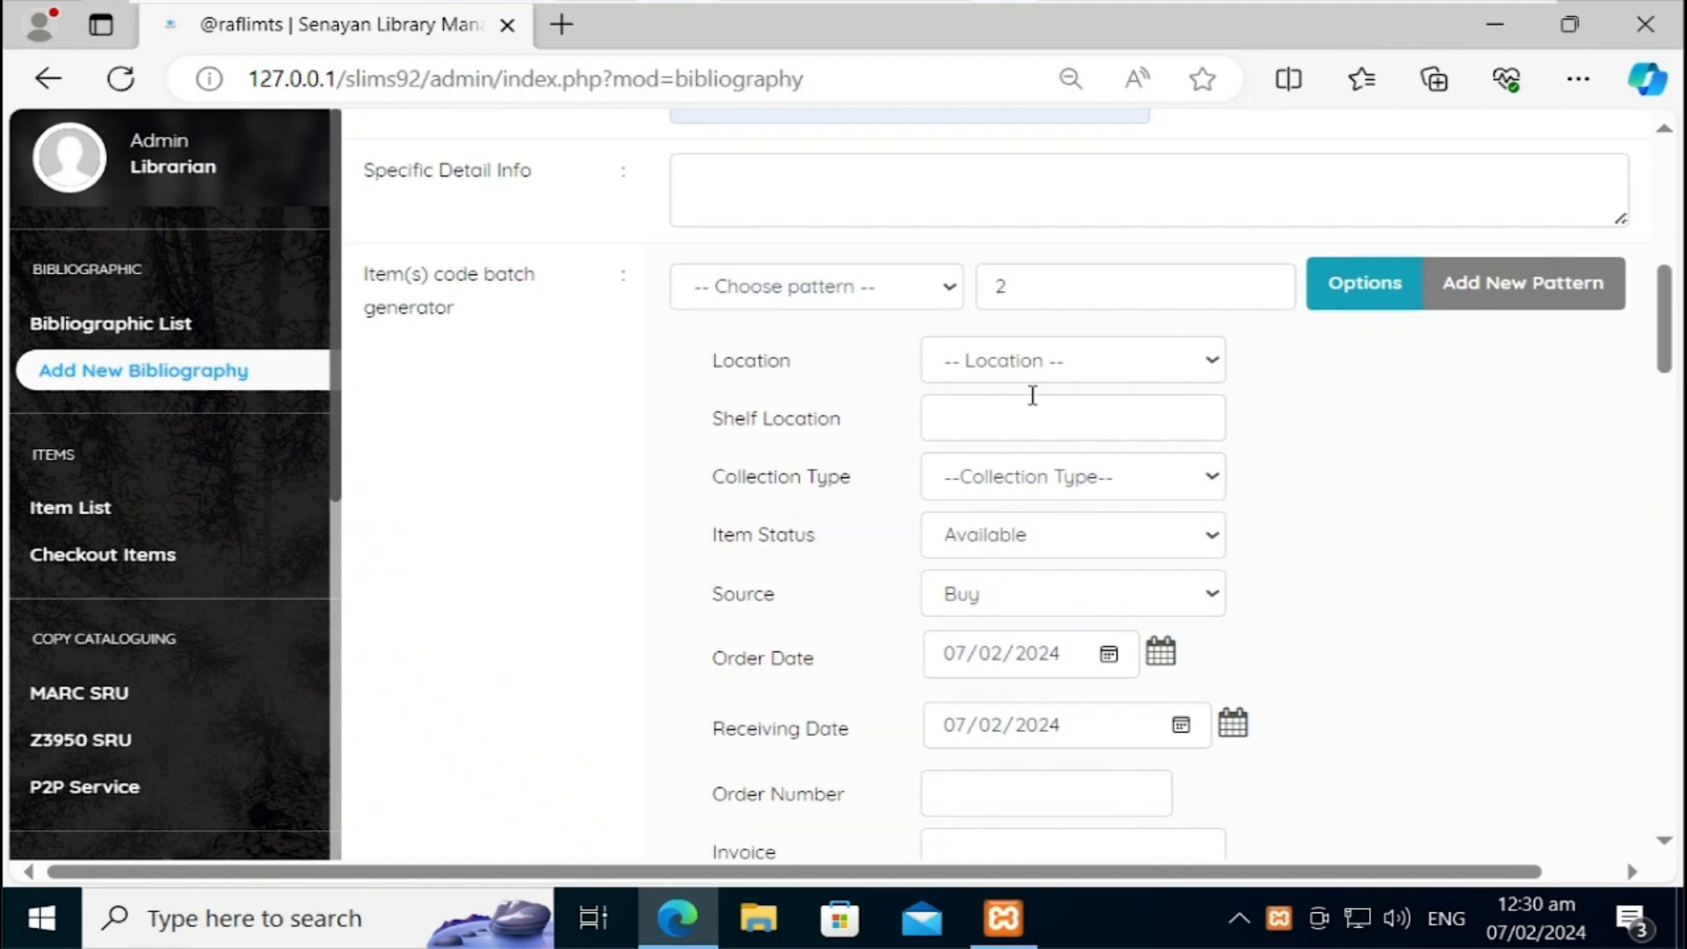
pyautogui.click(1072, 368)
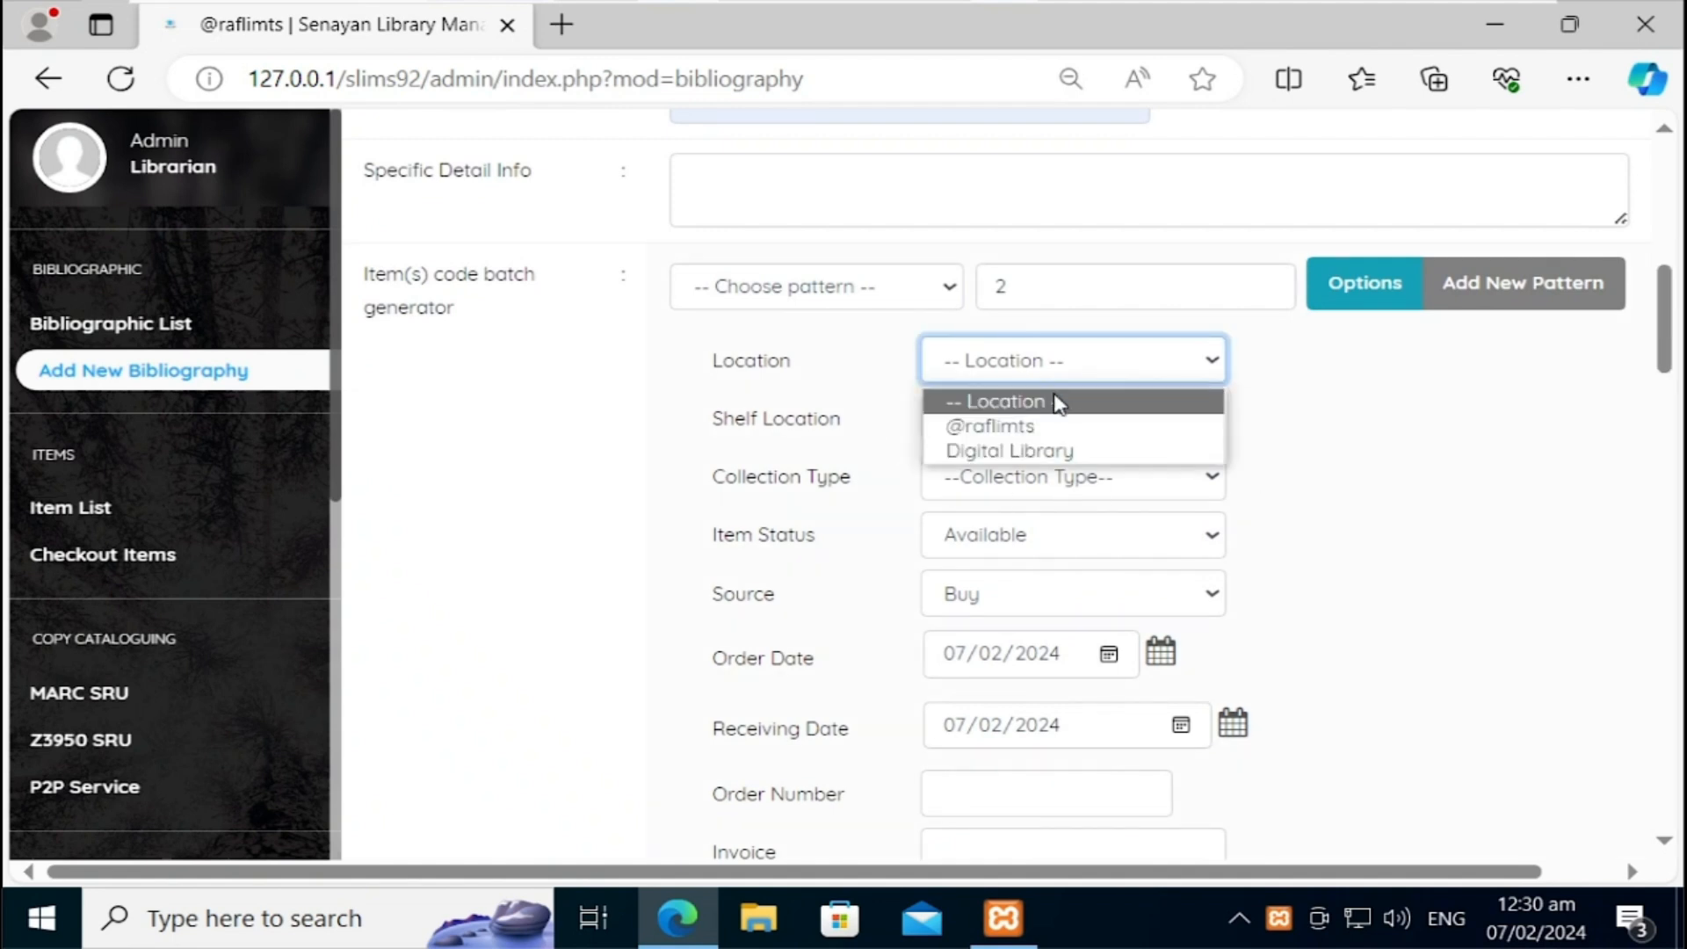
pyautogui.click(1038, 428)
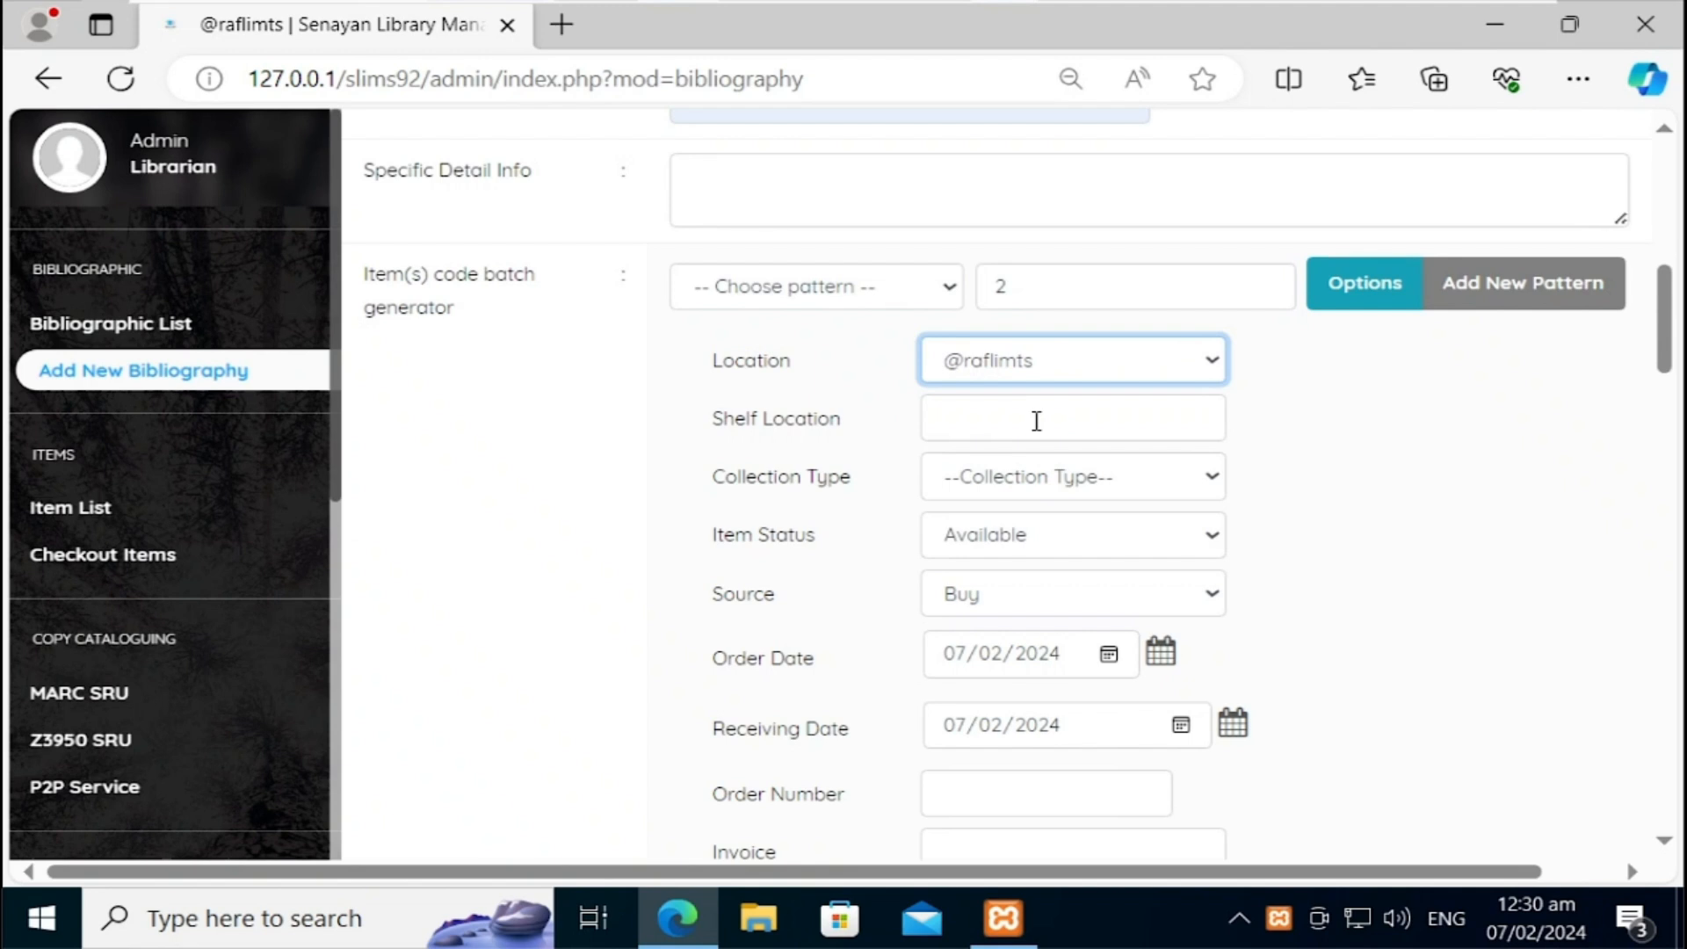
pyautogui.click(1037, 421)
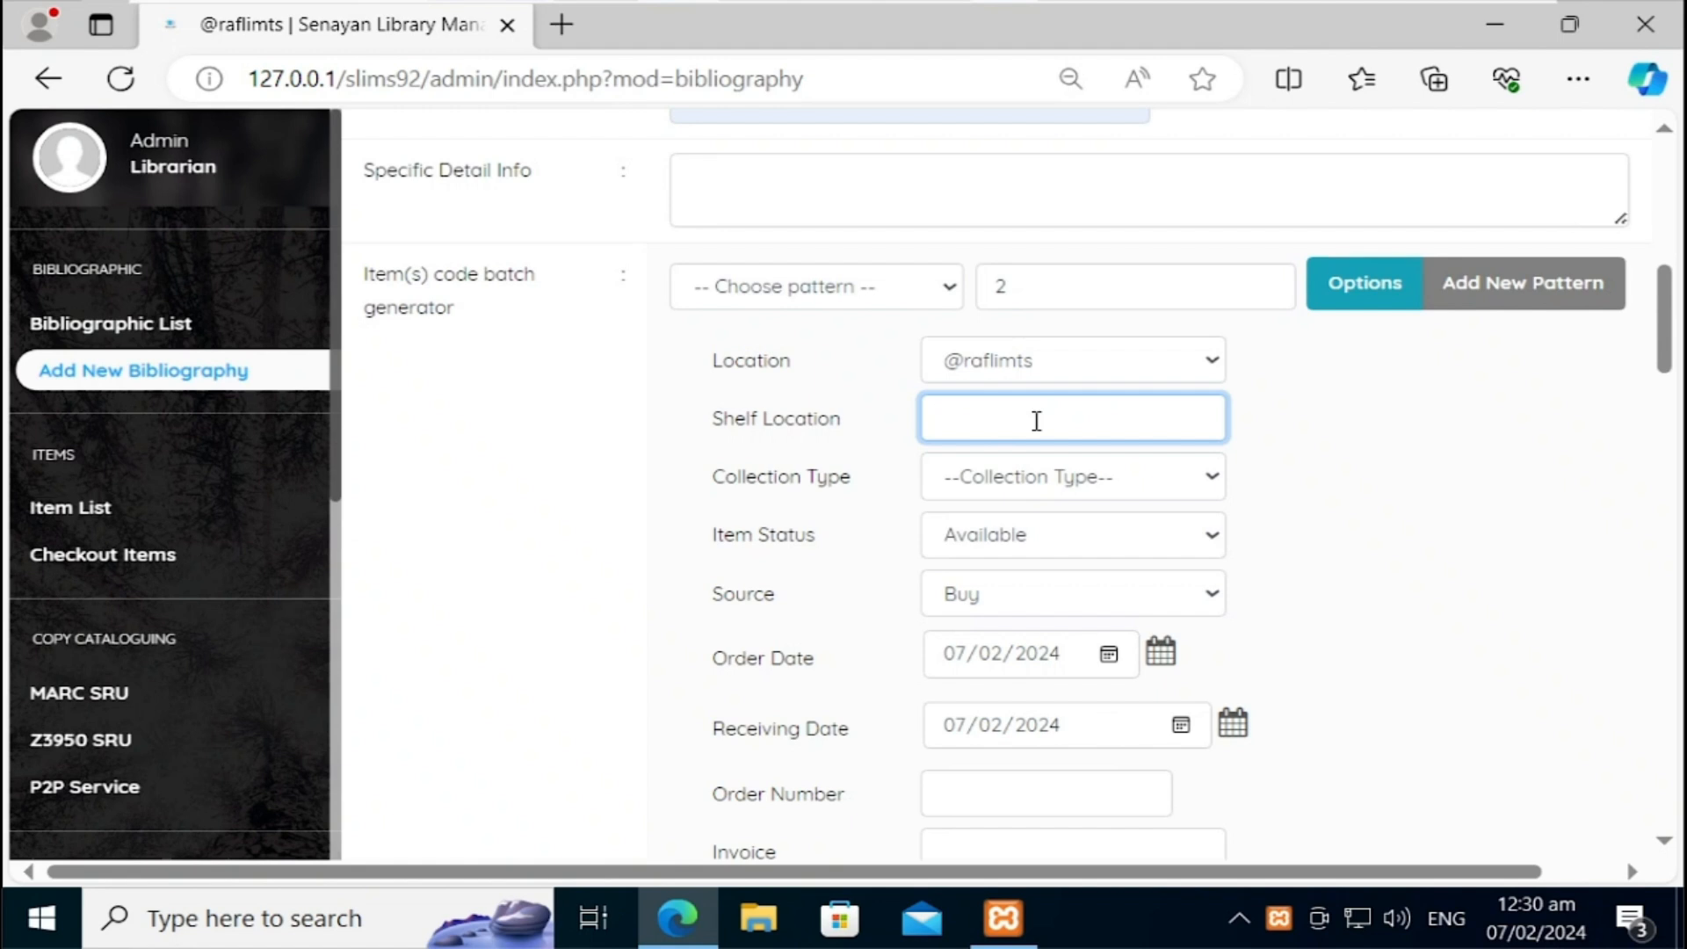
pyautogui.click(1064, 478)
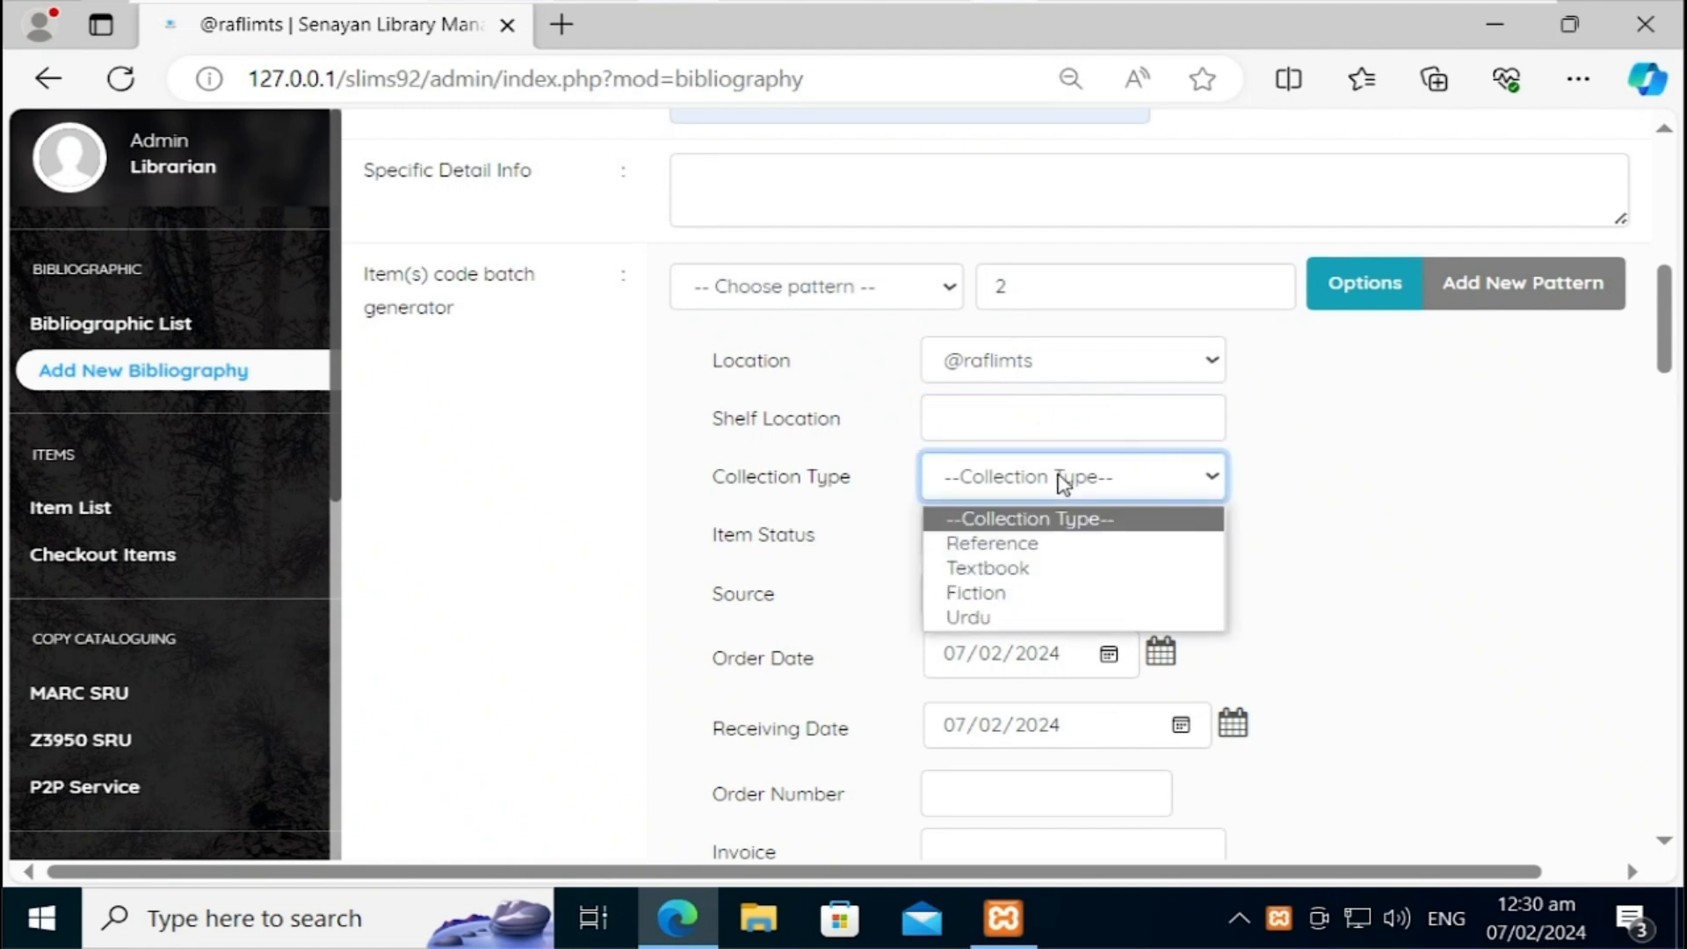
pyautogui.click(1006, 569)
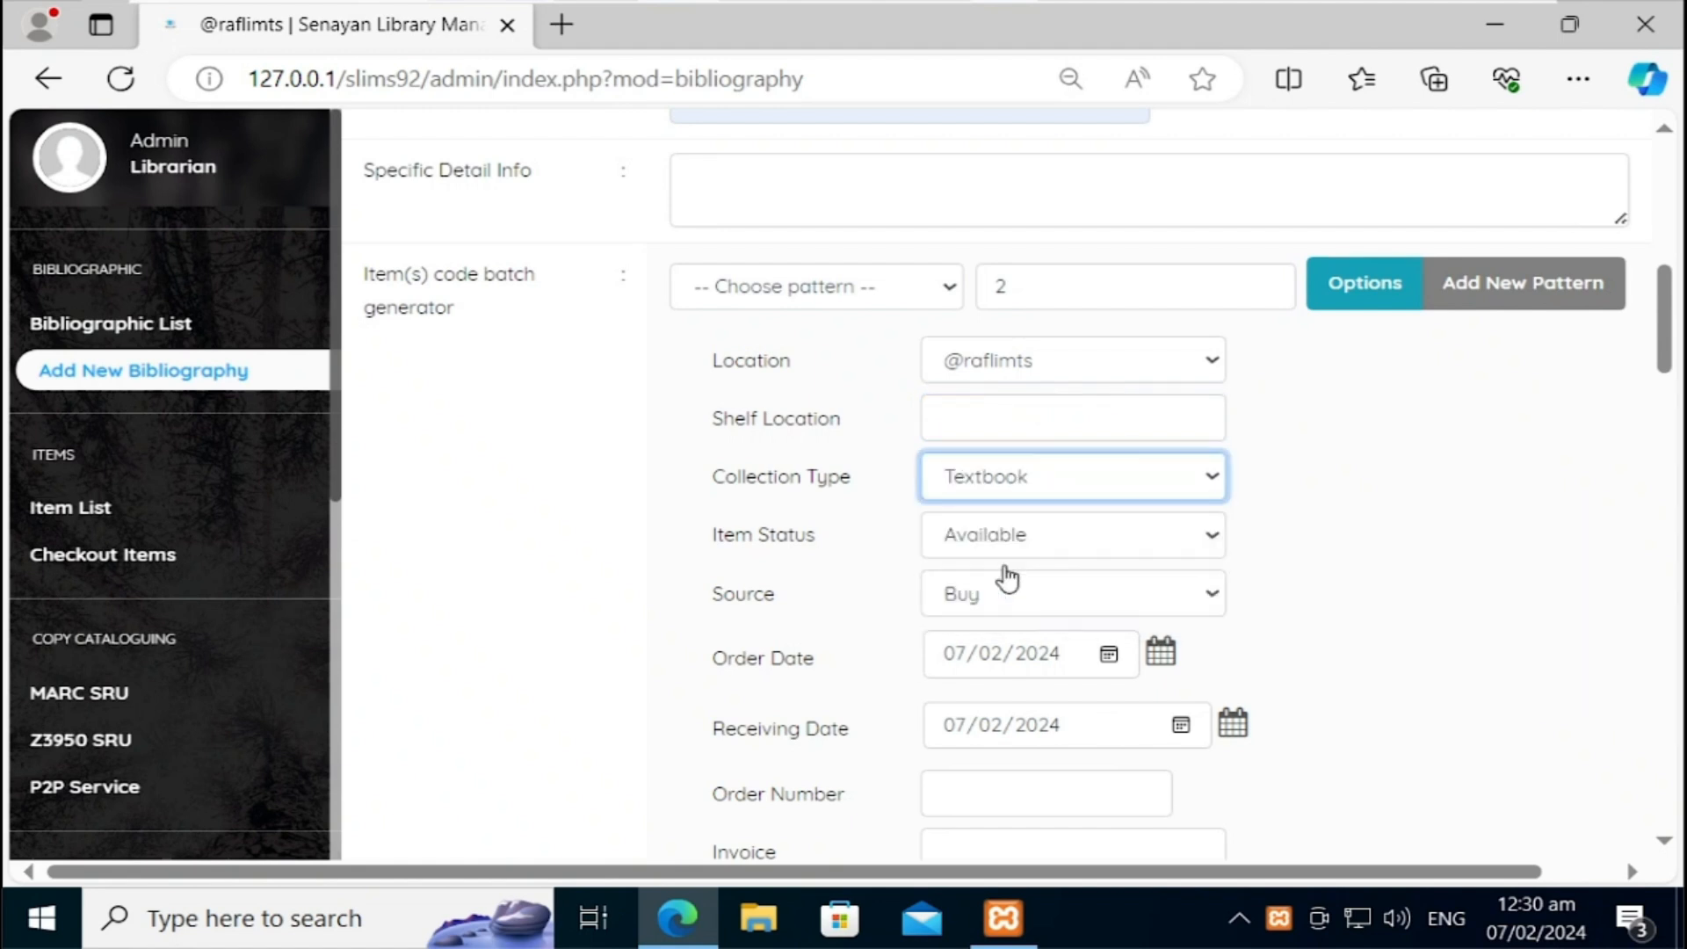
pyautogui.click(1059, 544)
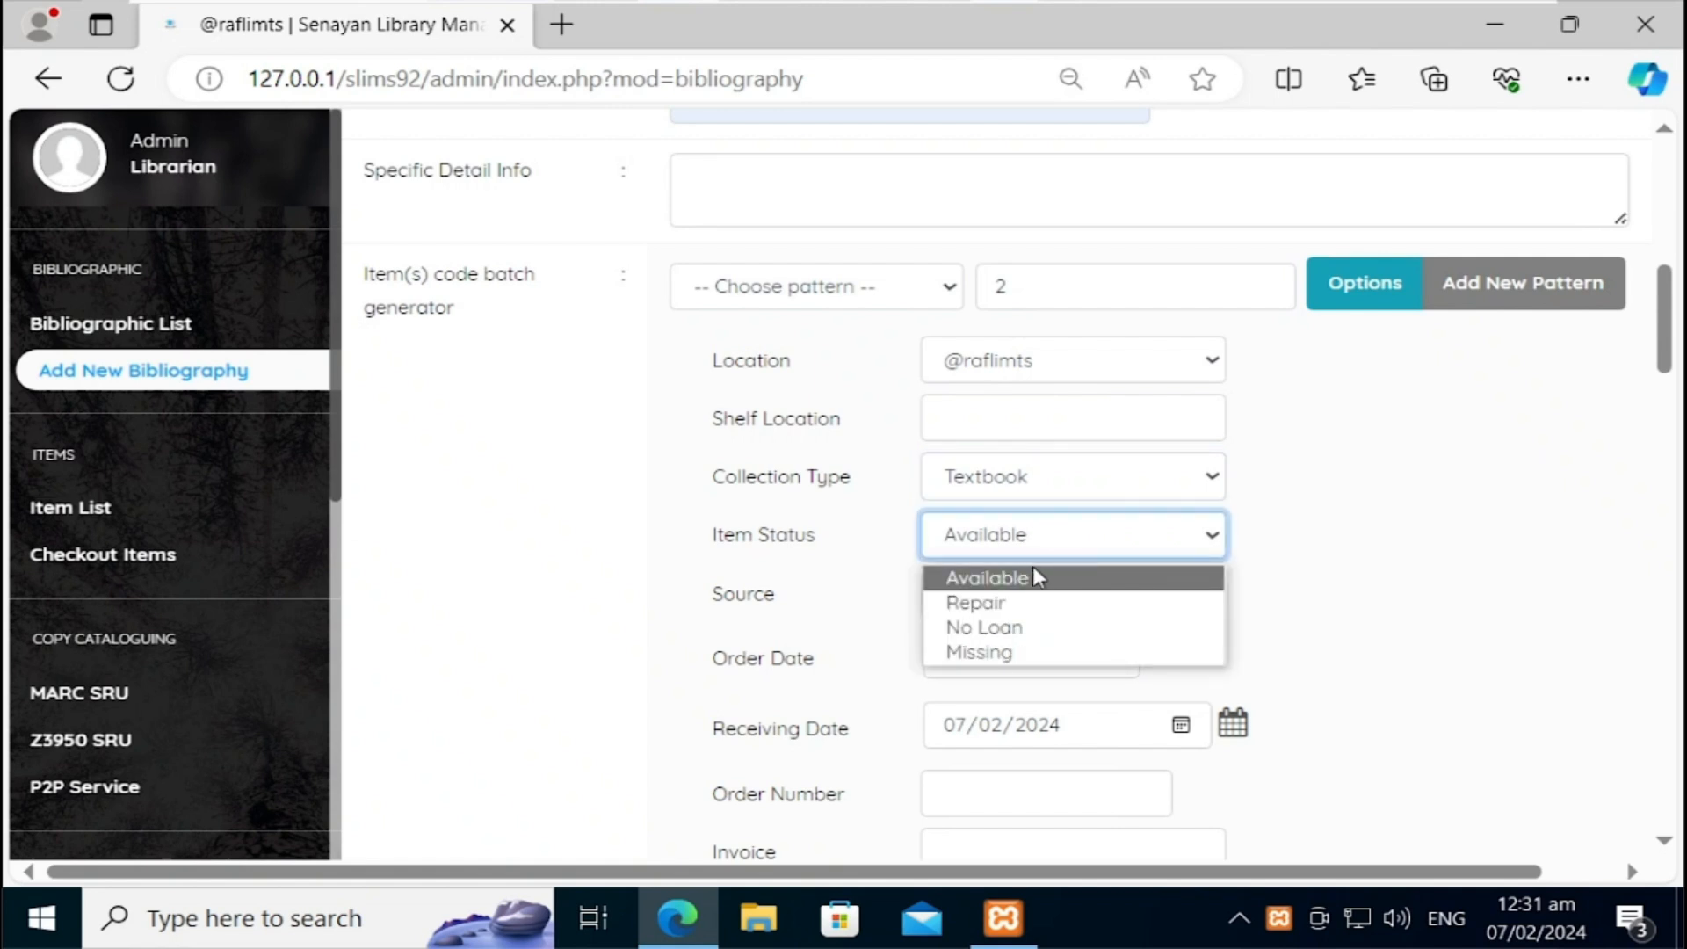
pyautogui.click(657, 547)
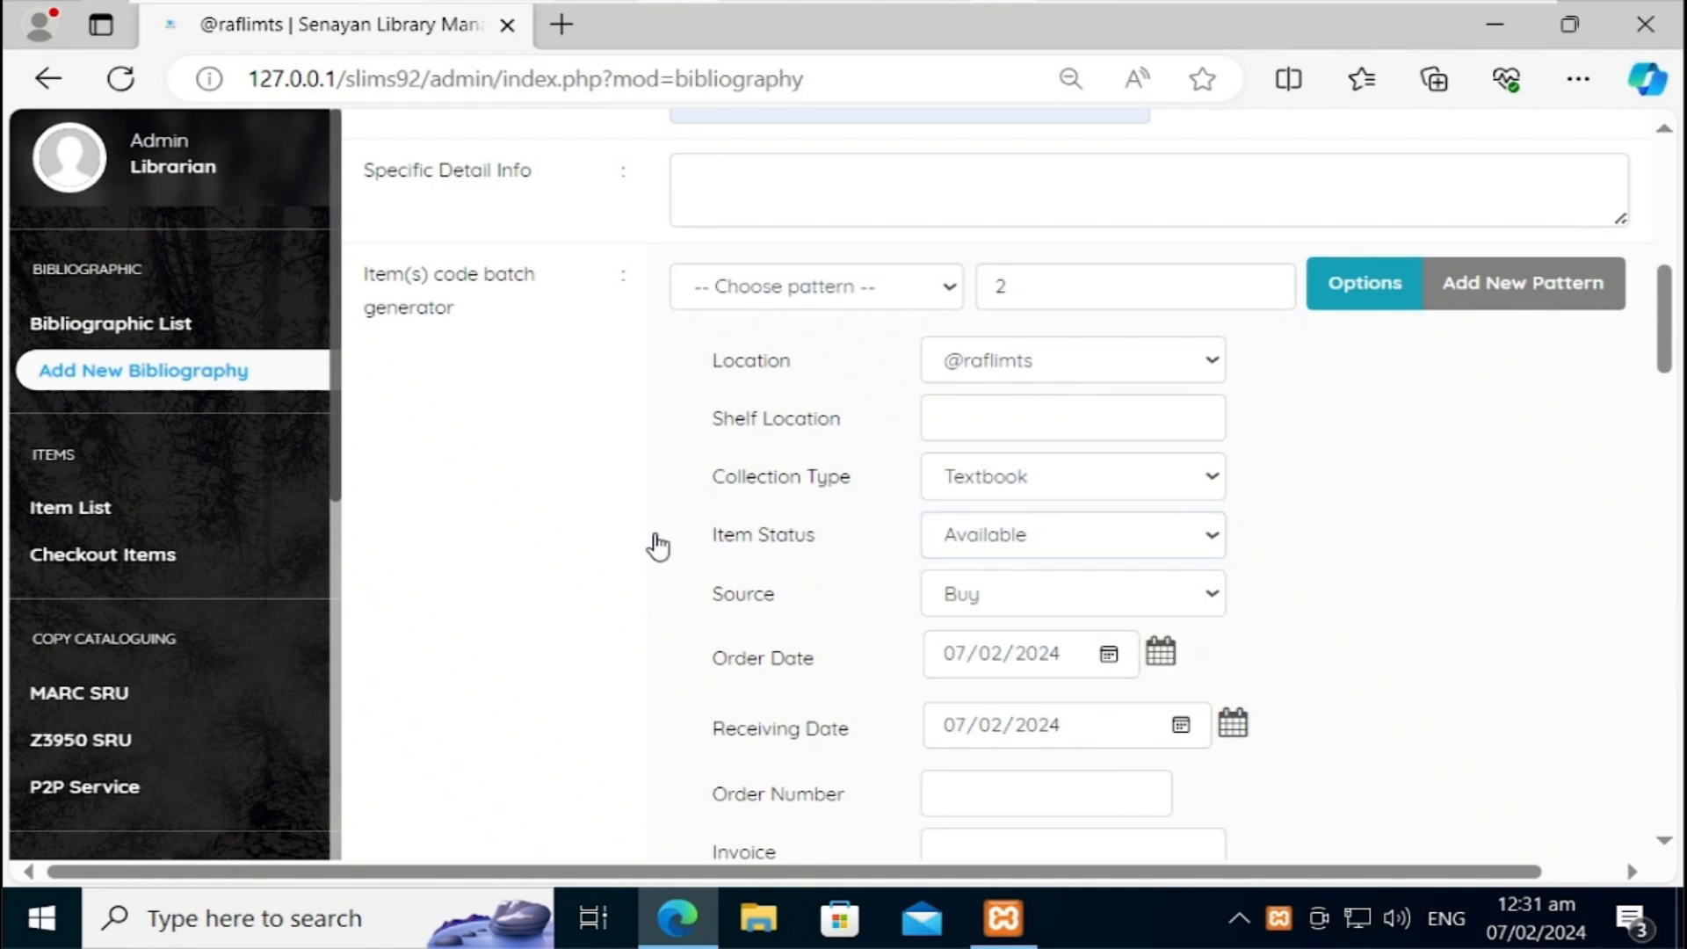
pyautogui.click(1047, 598)
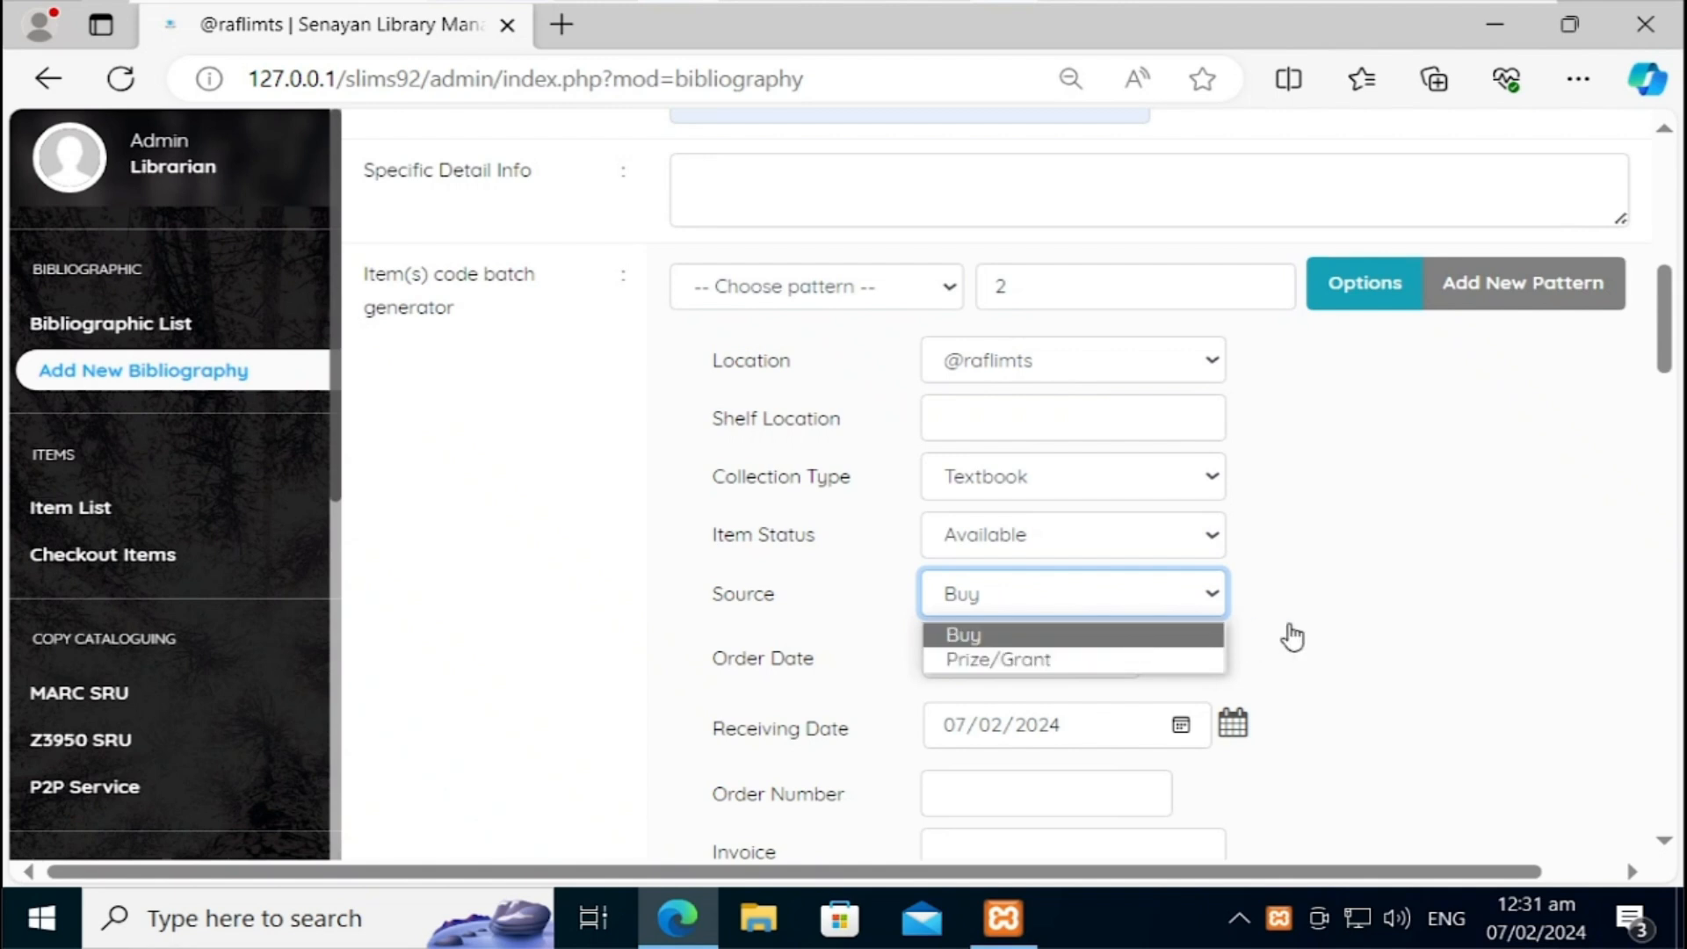
pyautogui.click(1664, 358)
pyautogui.moveTo(1663, 359); pyautogui.dragTo(1670, 400)
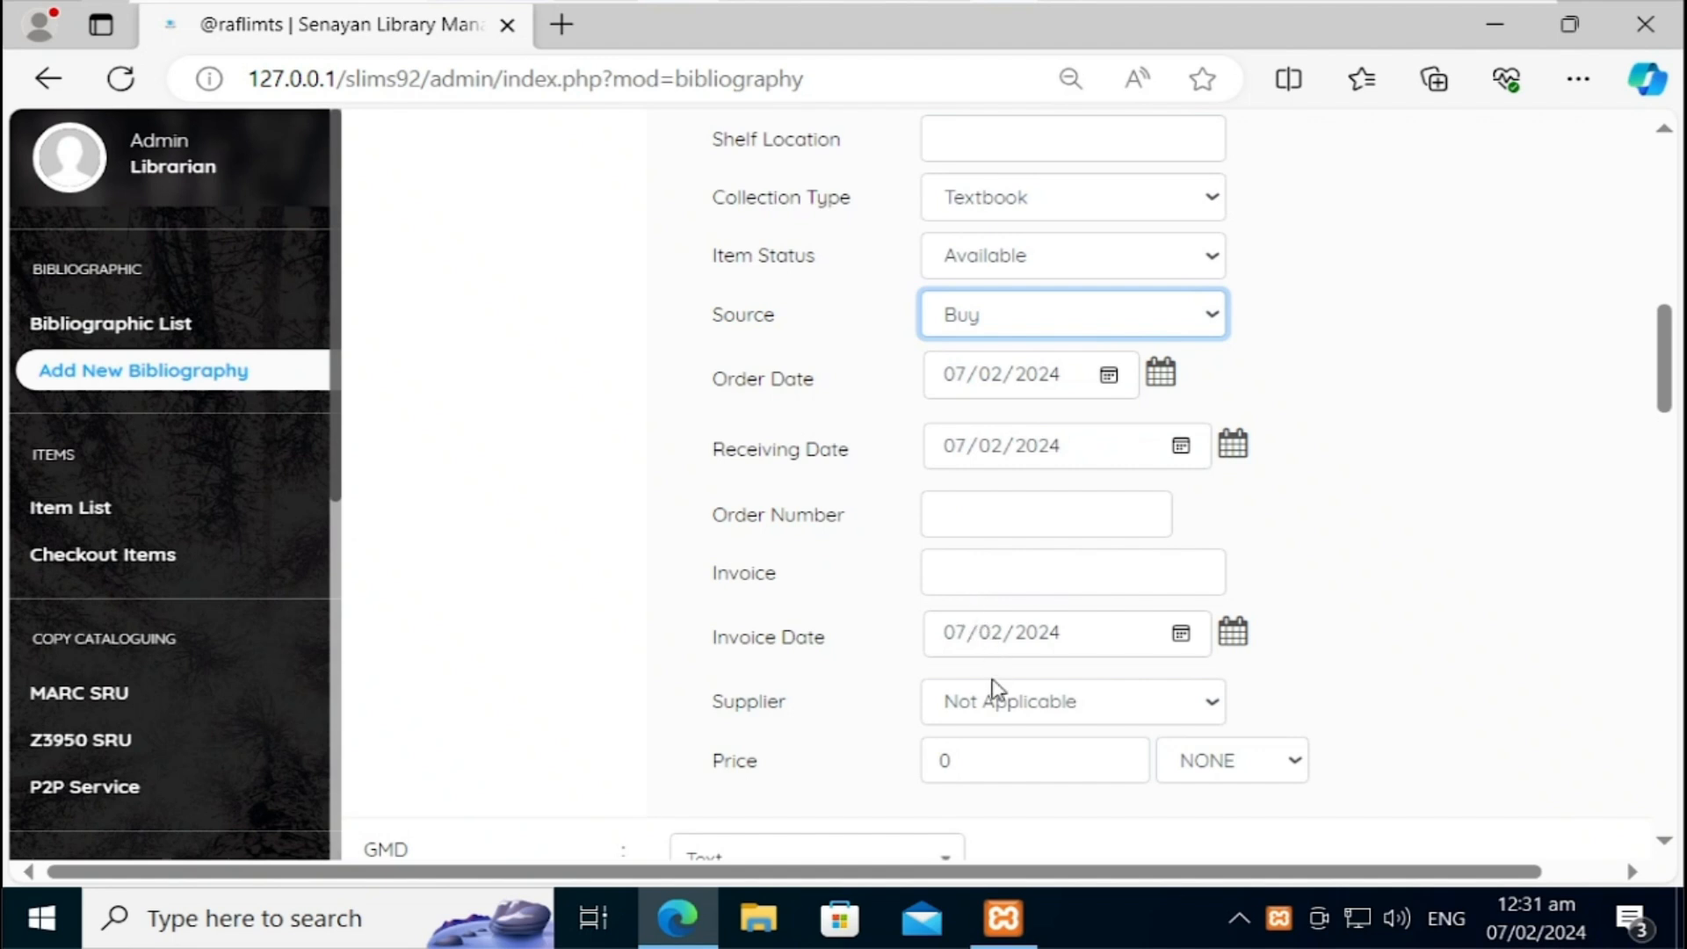
# Step: Set the copies' supplier to Royal Books and their price to 1000 Ruppee
pyautogui.click(1005, 723)
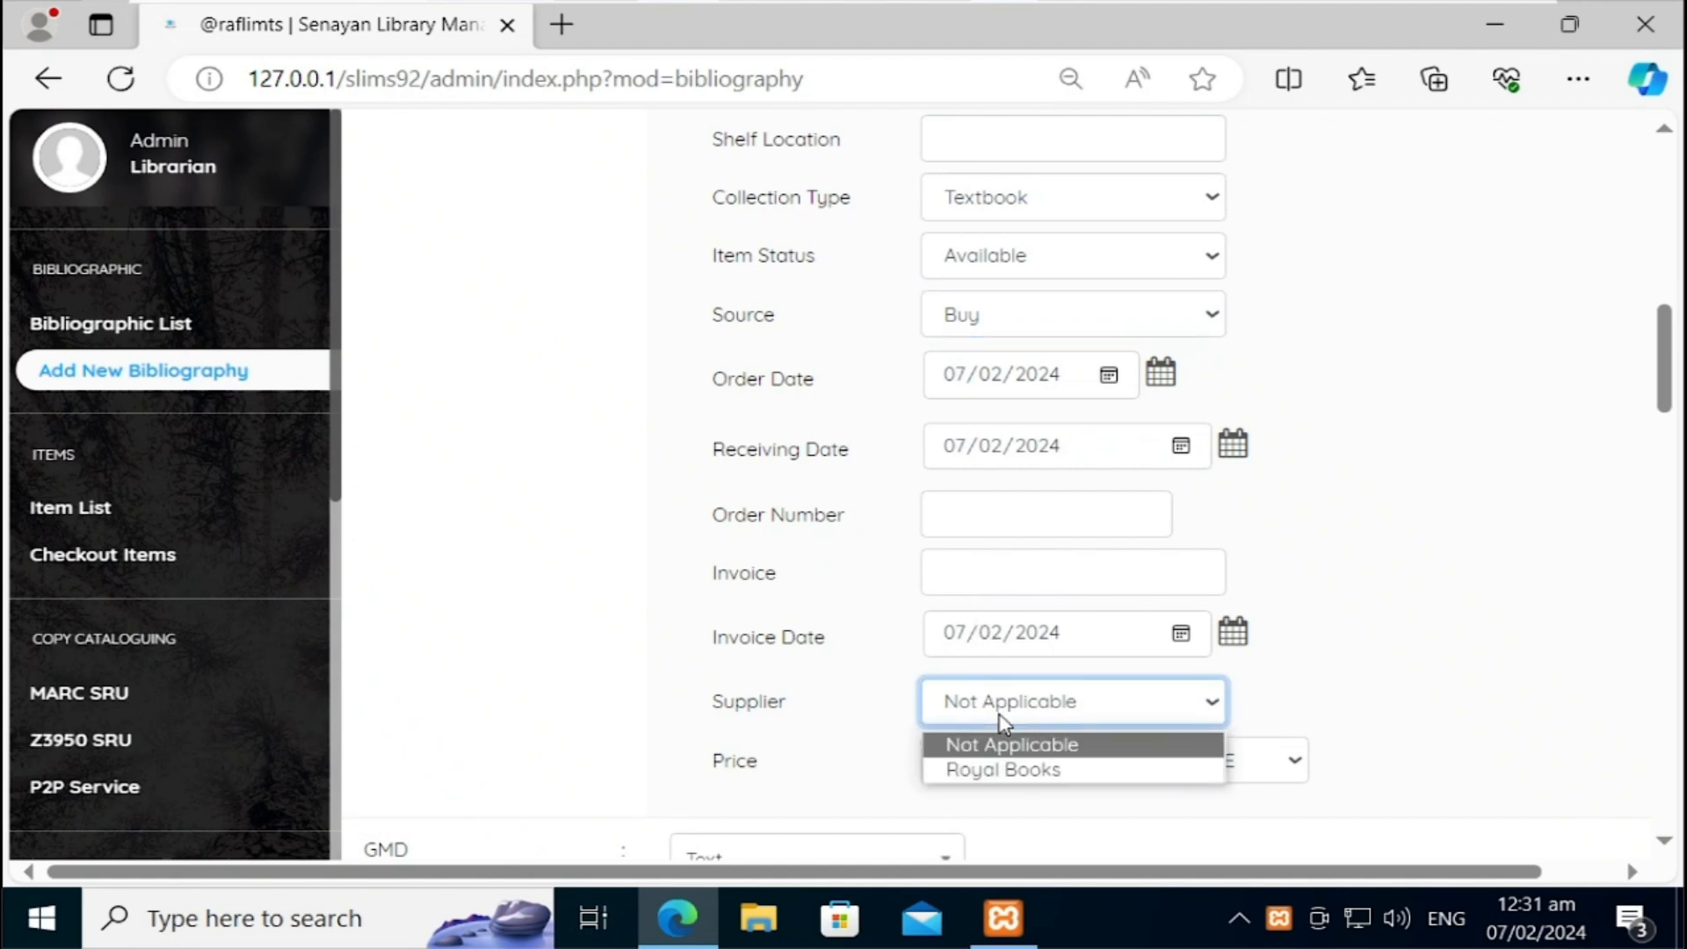
pyautogui.click(995, 765)
pyautogui.click(1091, 765)
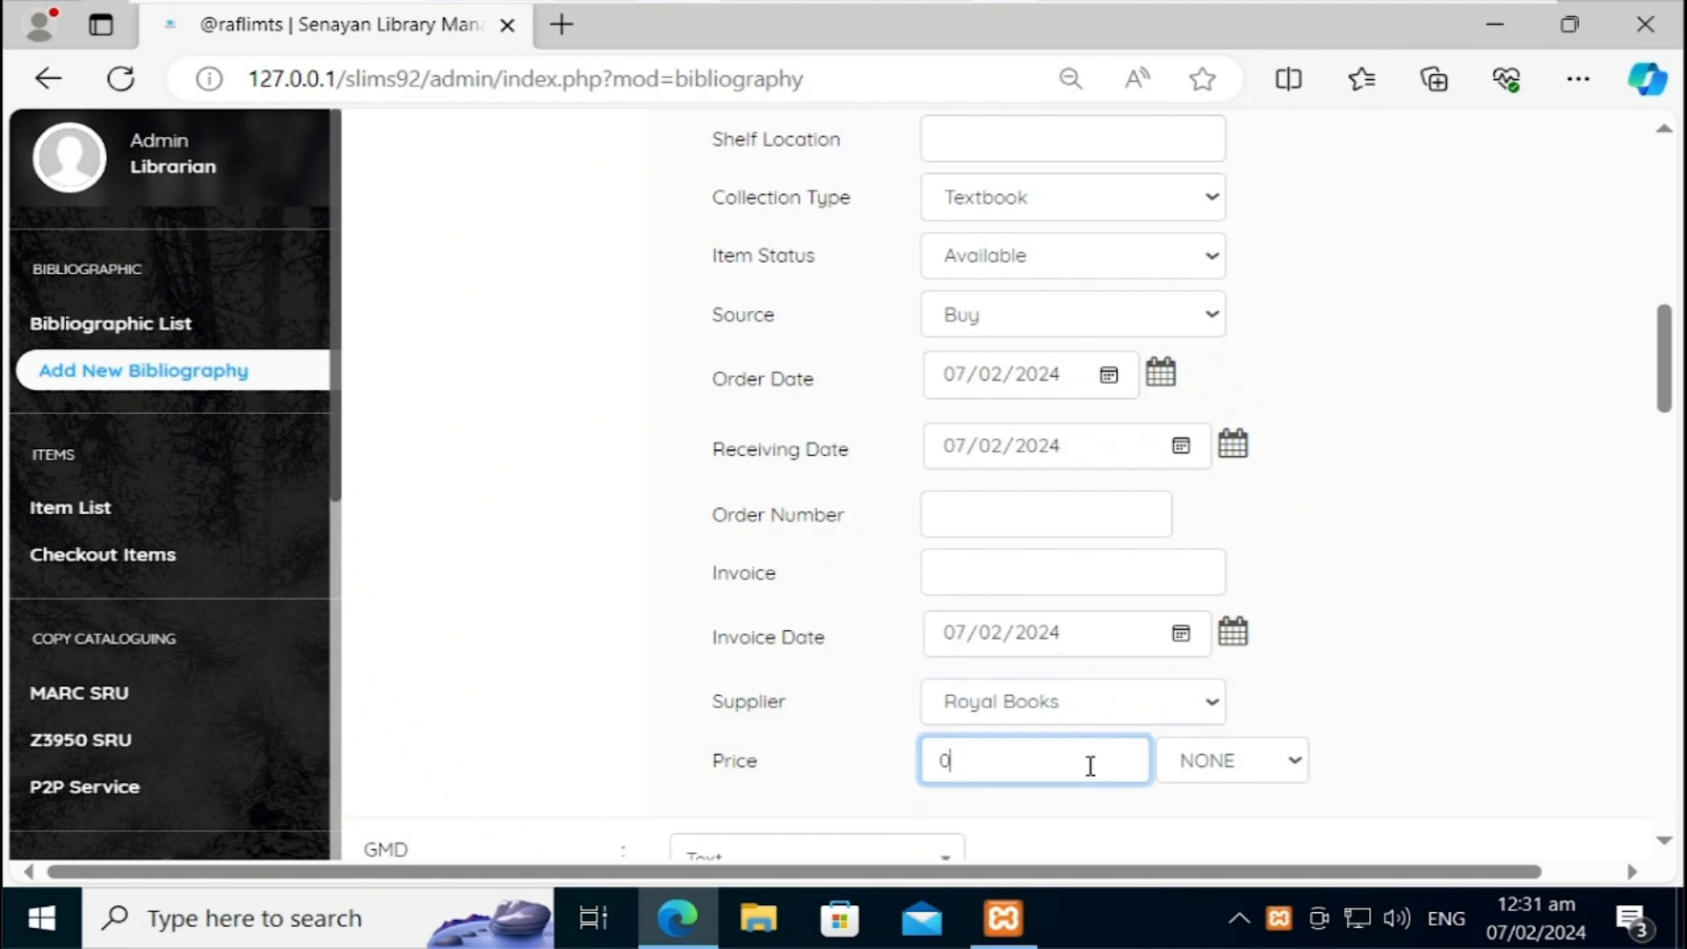
pyautogui.press('BackSpace')
pyautogui.write('1000')
pyautogui.click(1199, 774)
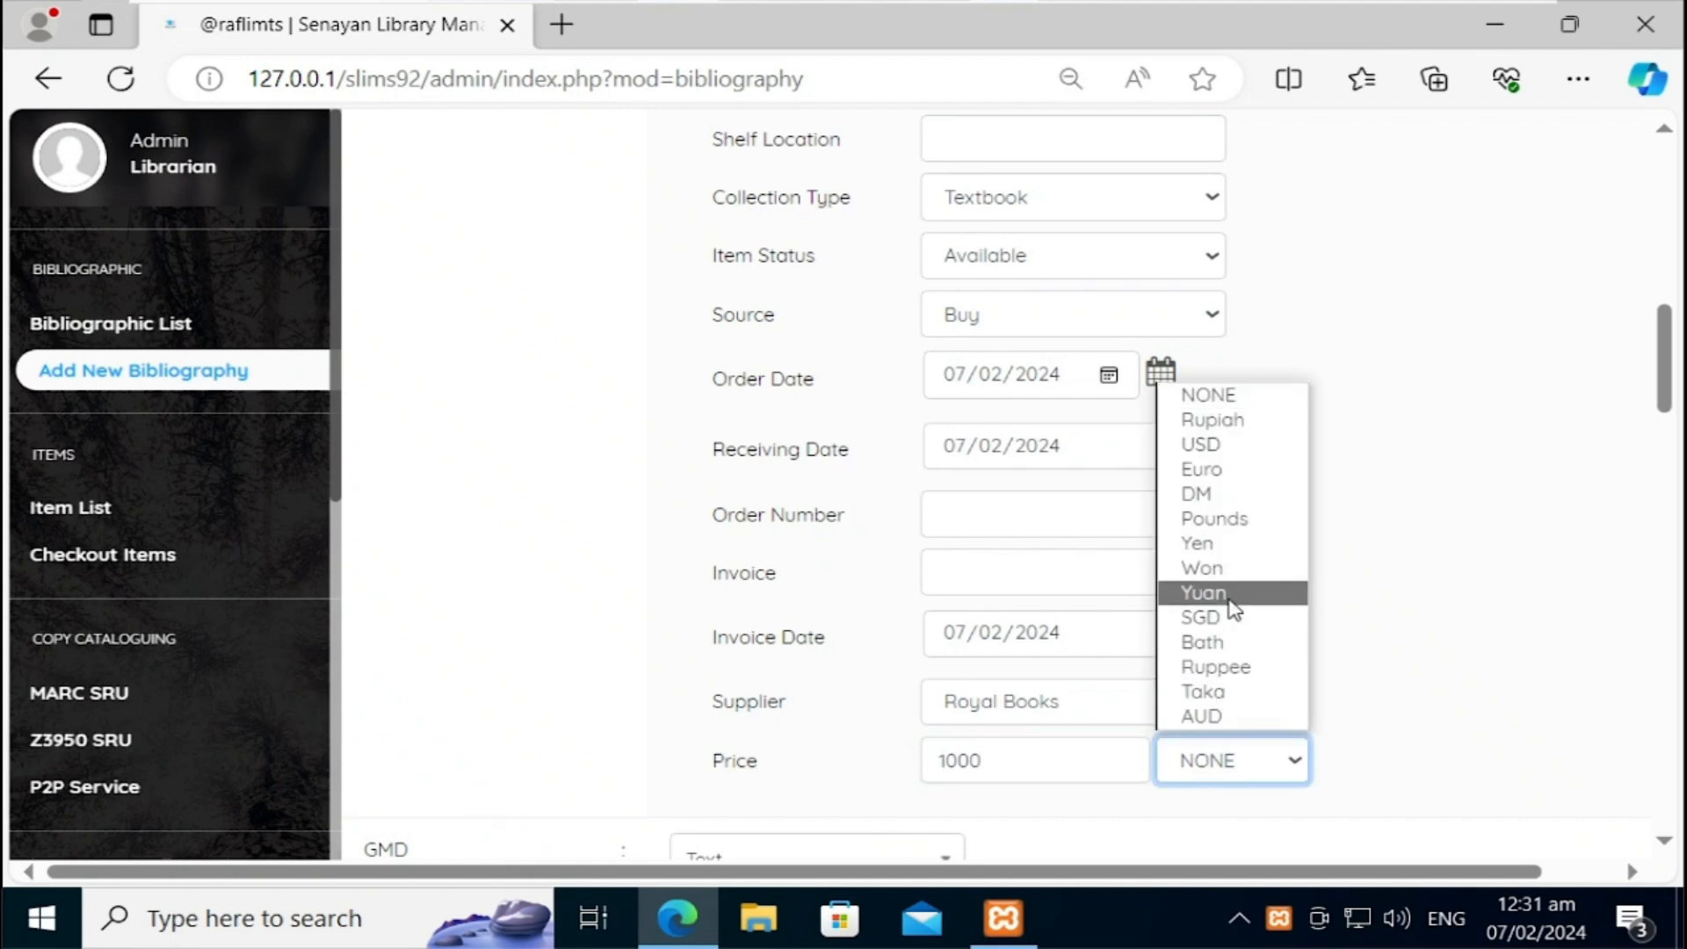
pyautogui.click(1234, 671)
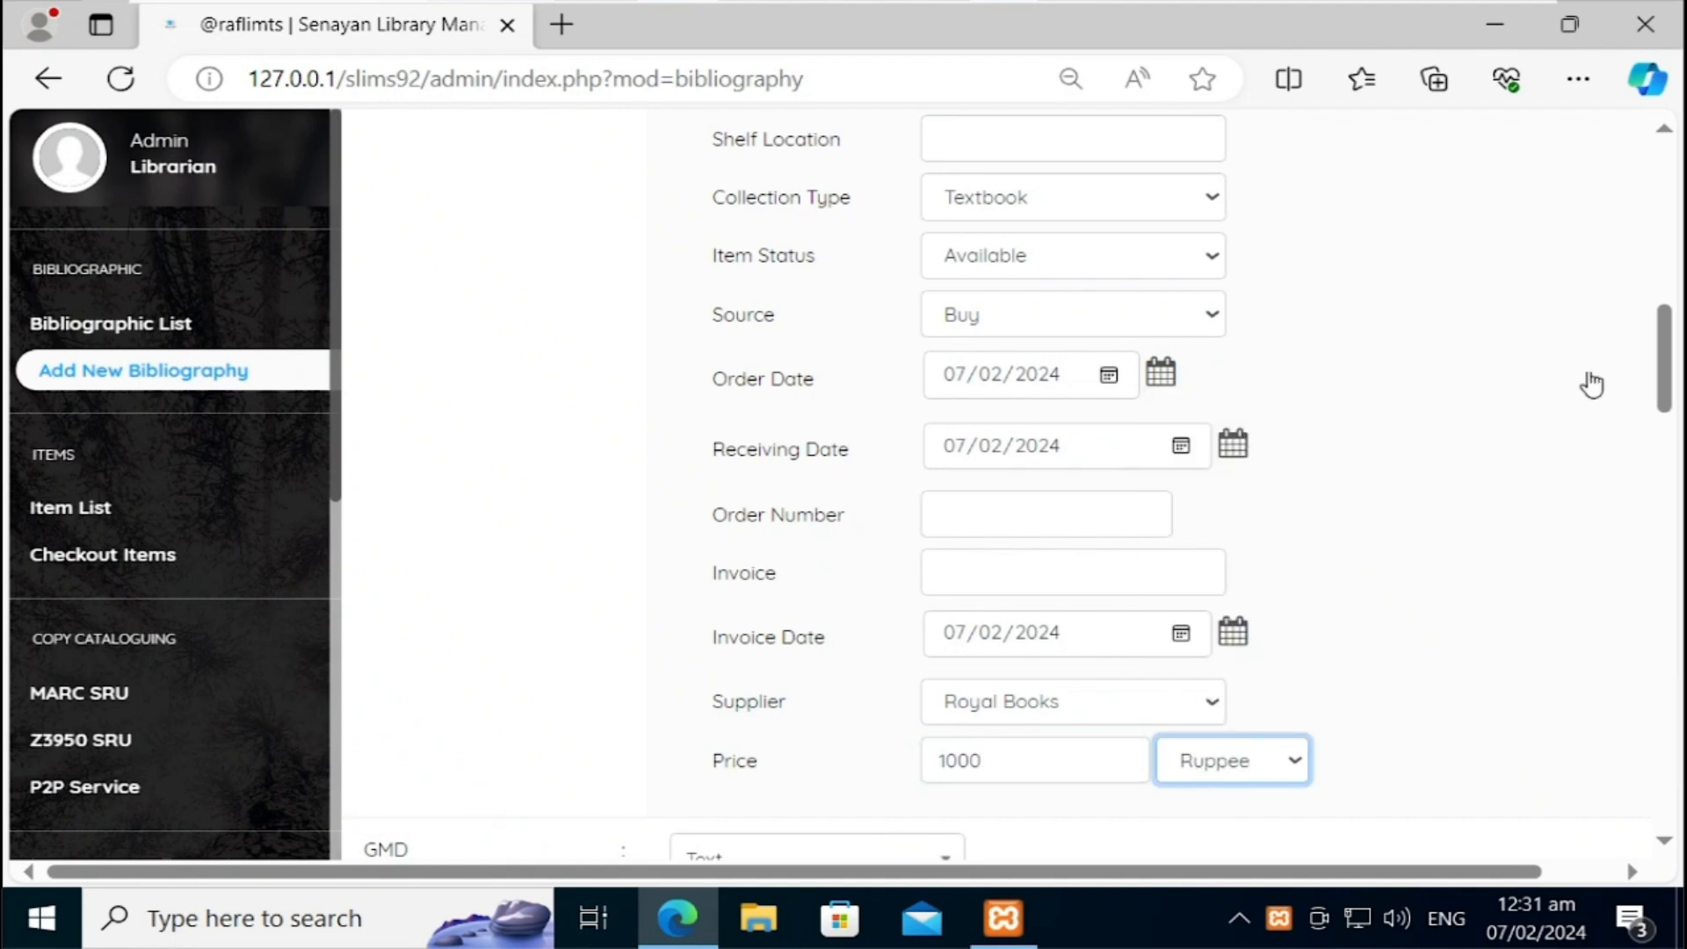
pyautogui.moveTo(1664, 373); pyautogui.dragTo(1667, 325)
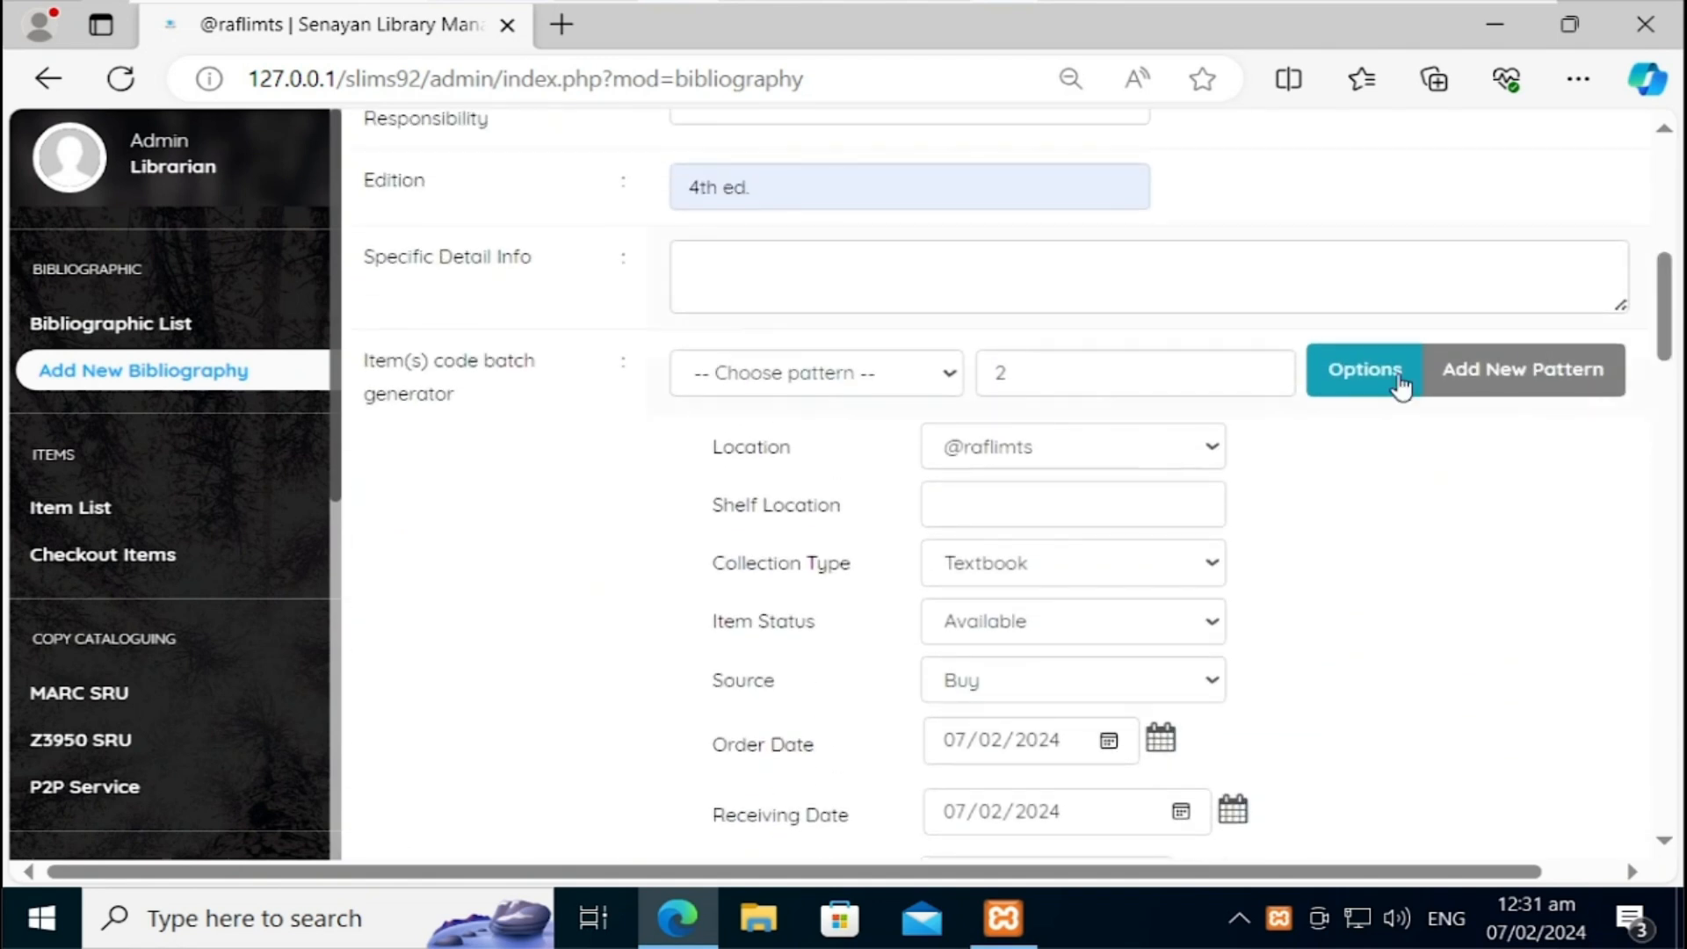
# Step: Enter General Books as the copies' shelf location, leaving the item code pattern unchanged
pyautogui.click(902, 371)
pyautogui.click(899, 367)
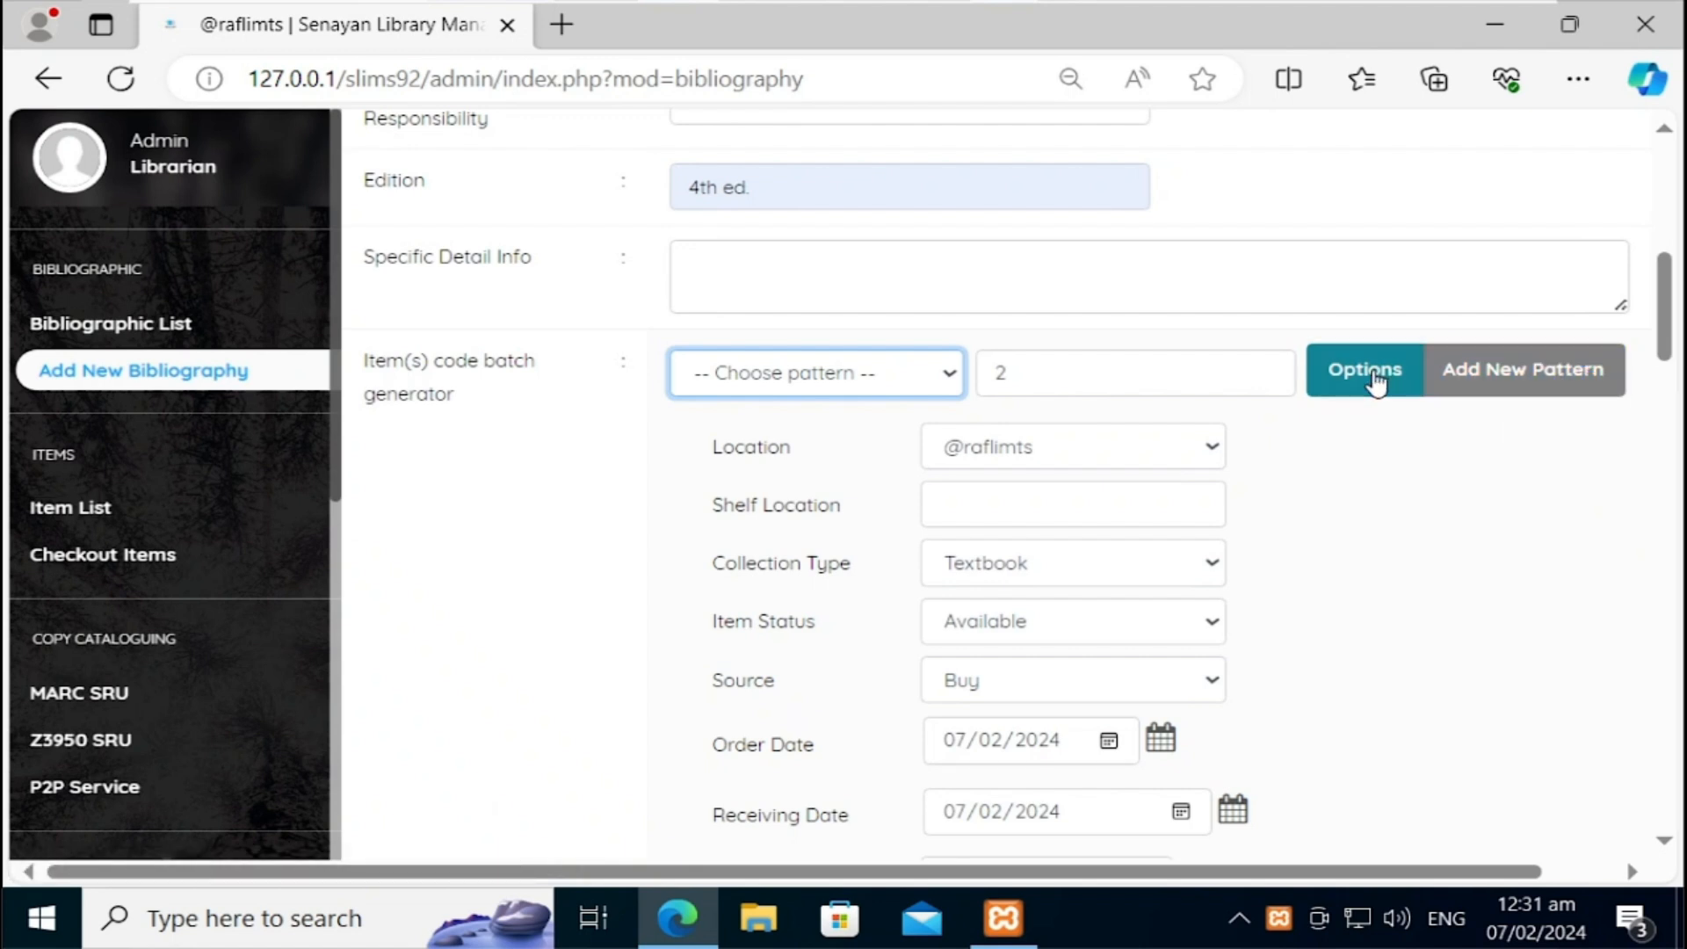
pyautogui.click(1077, 510)
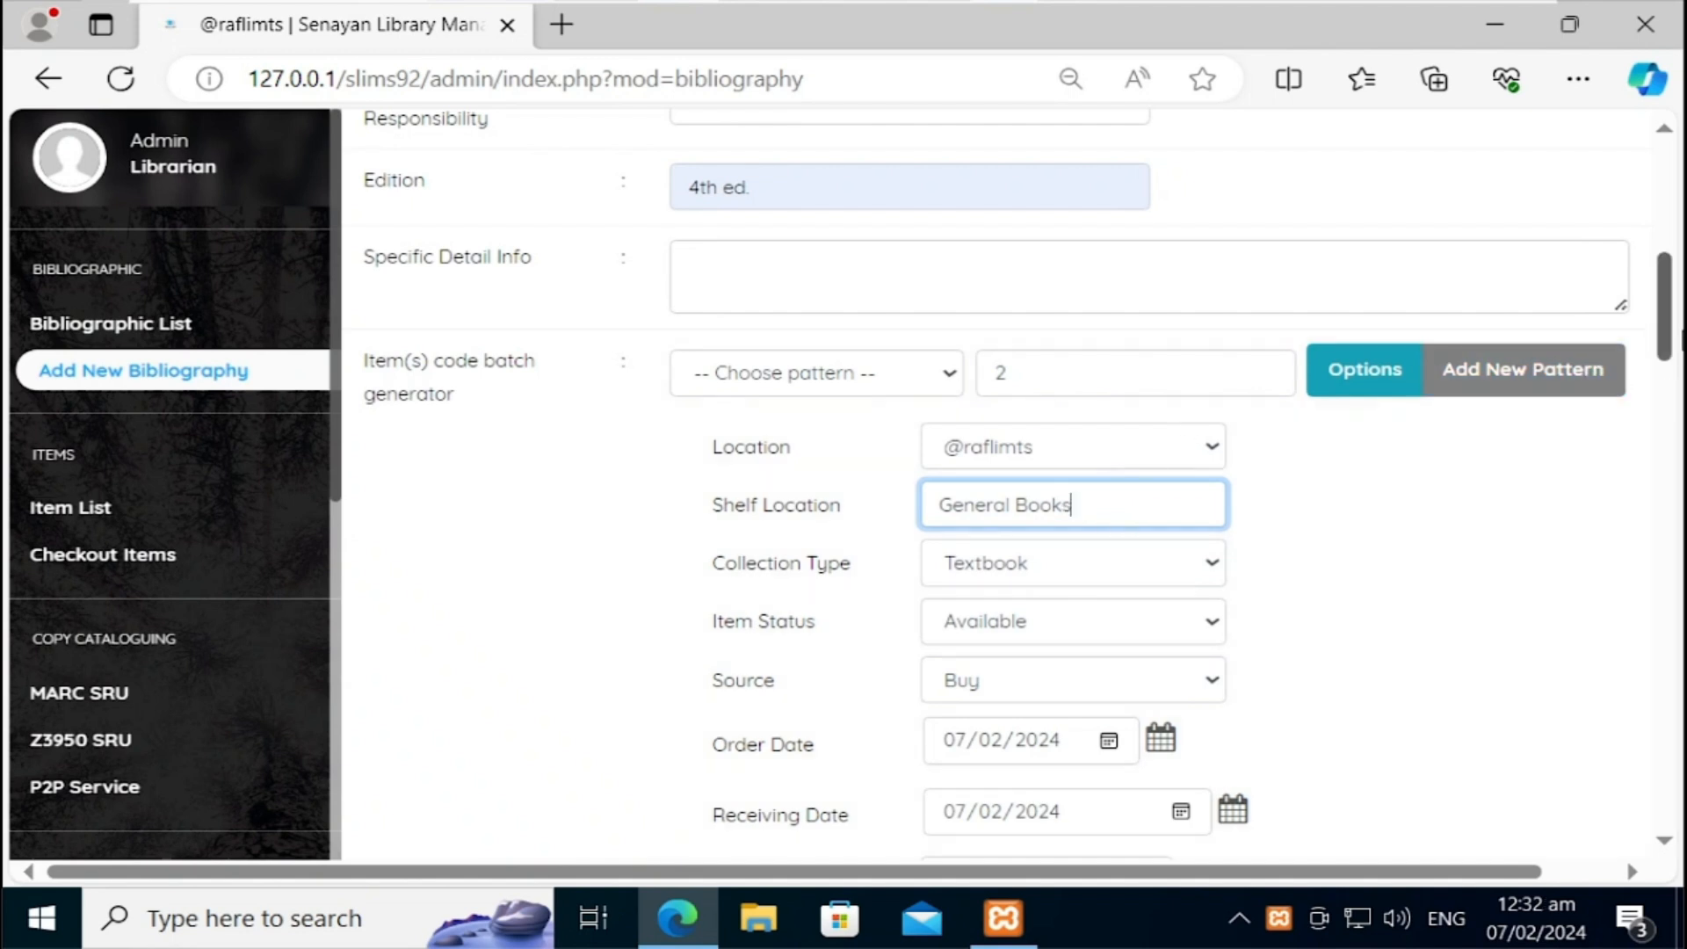
pyautogui.moveTo(1674, 321); pyautogui.dragTo(1681, 789)
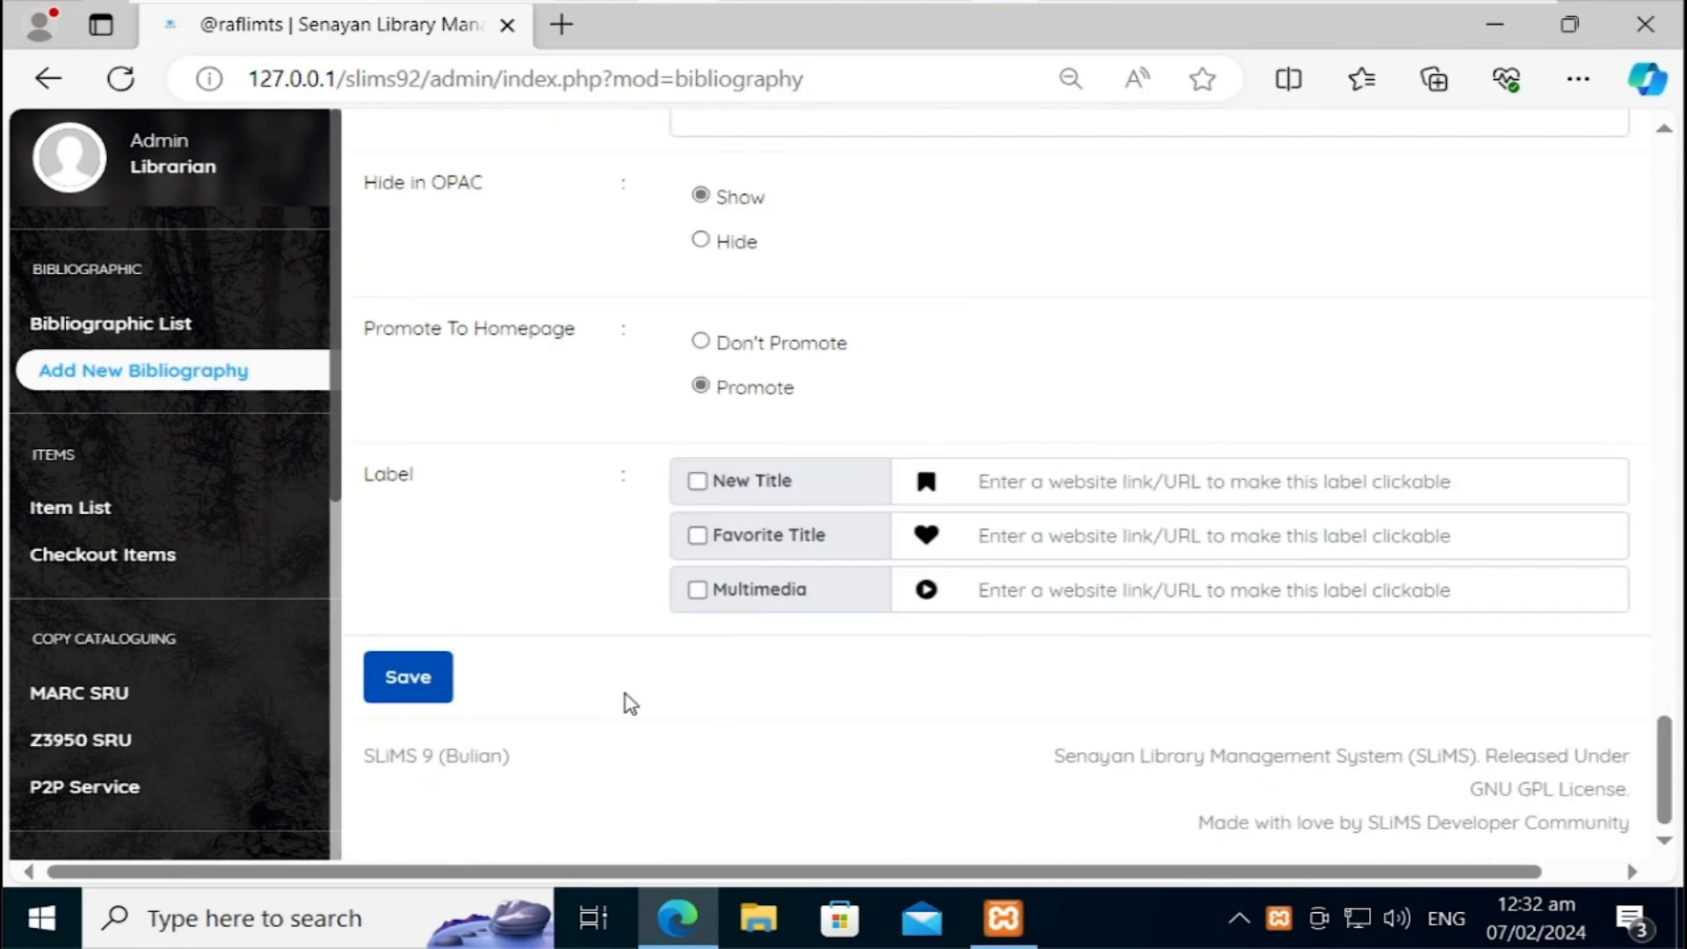
# Step: Save the record, dismiss the failed image upload notice, and return to the dashboard
pyautogui.click(409, 675)
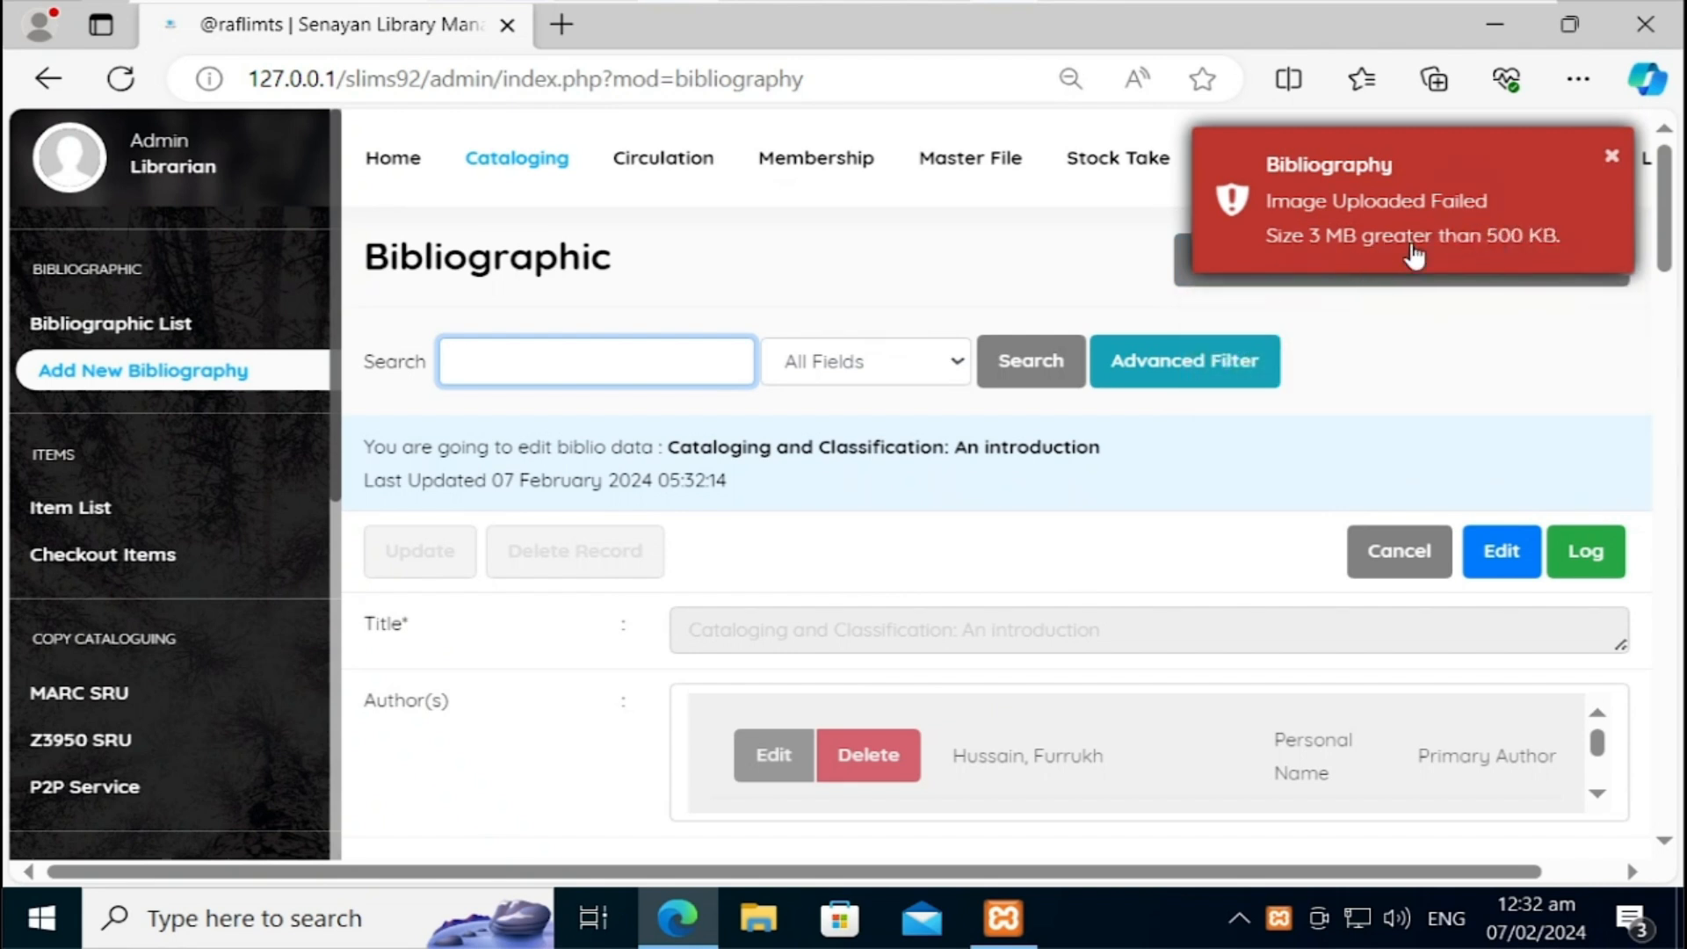
pyautogui.click(1613, 170)
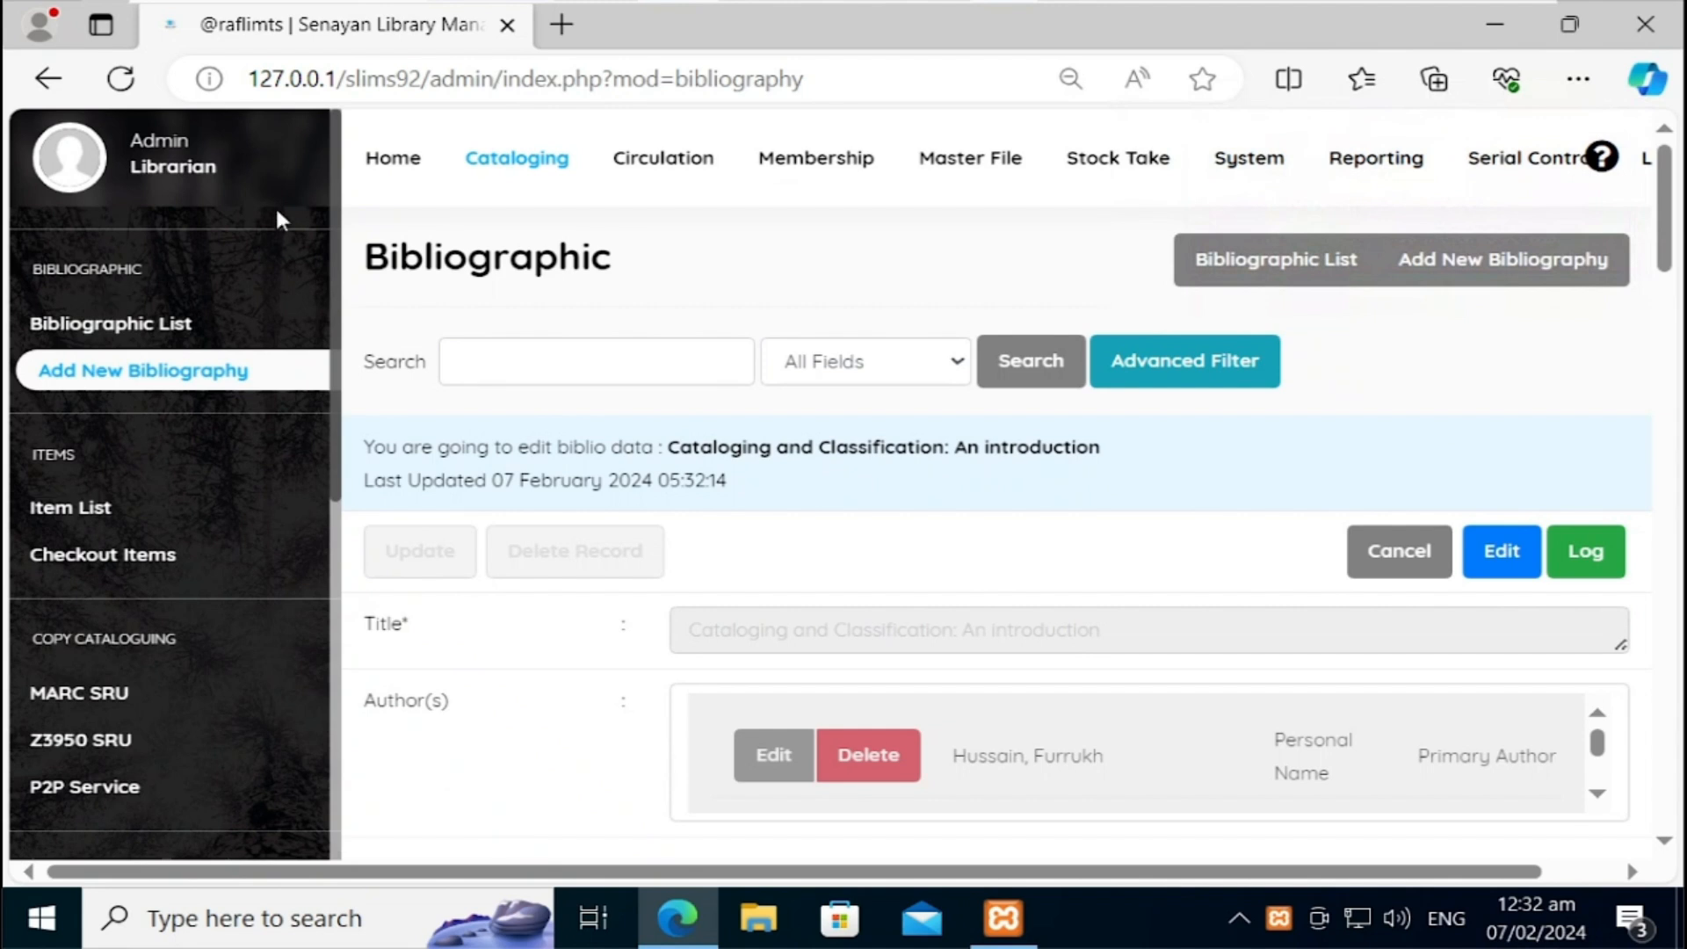
pyautogui.click(369, 160)
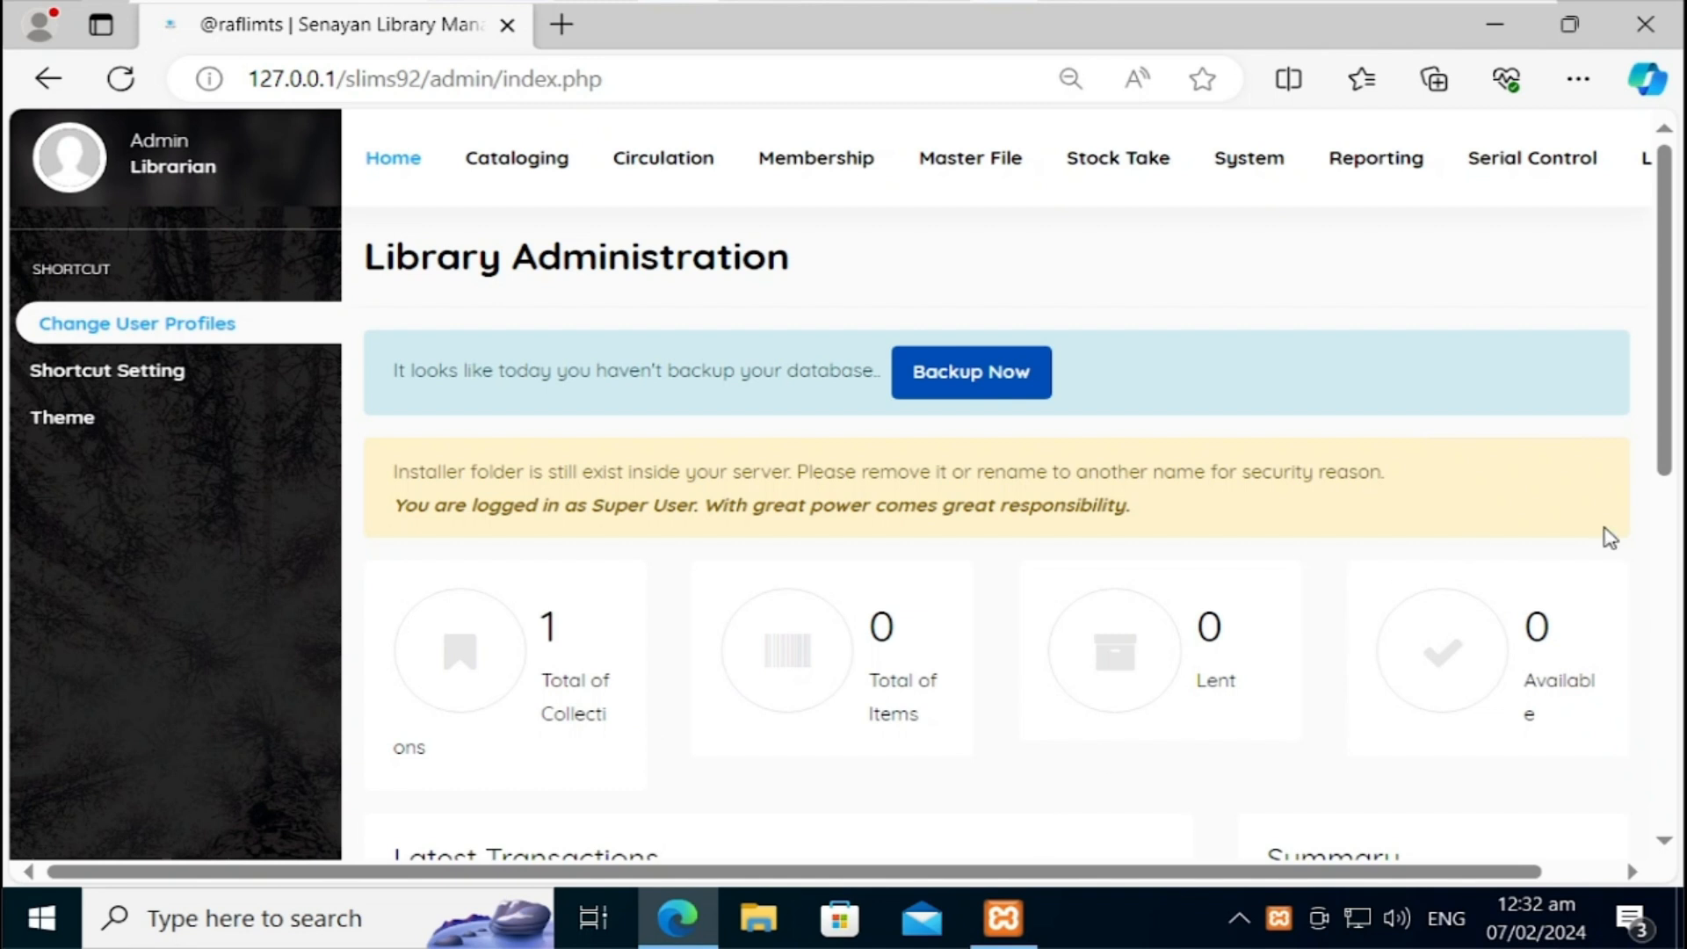
# Step: Open the saved Cataloging and Classification record from the bibliographic list for editing
pyautogui.scroll(-6, 1677, 503)
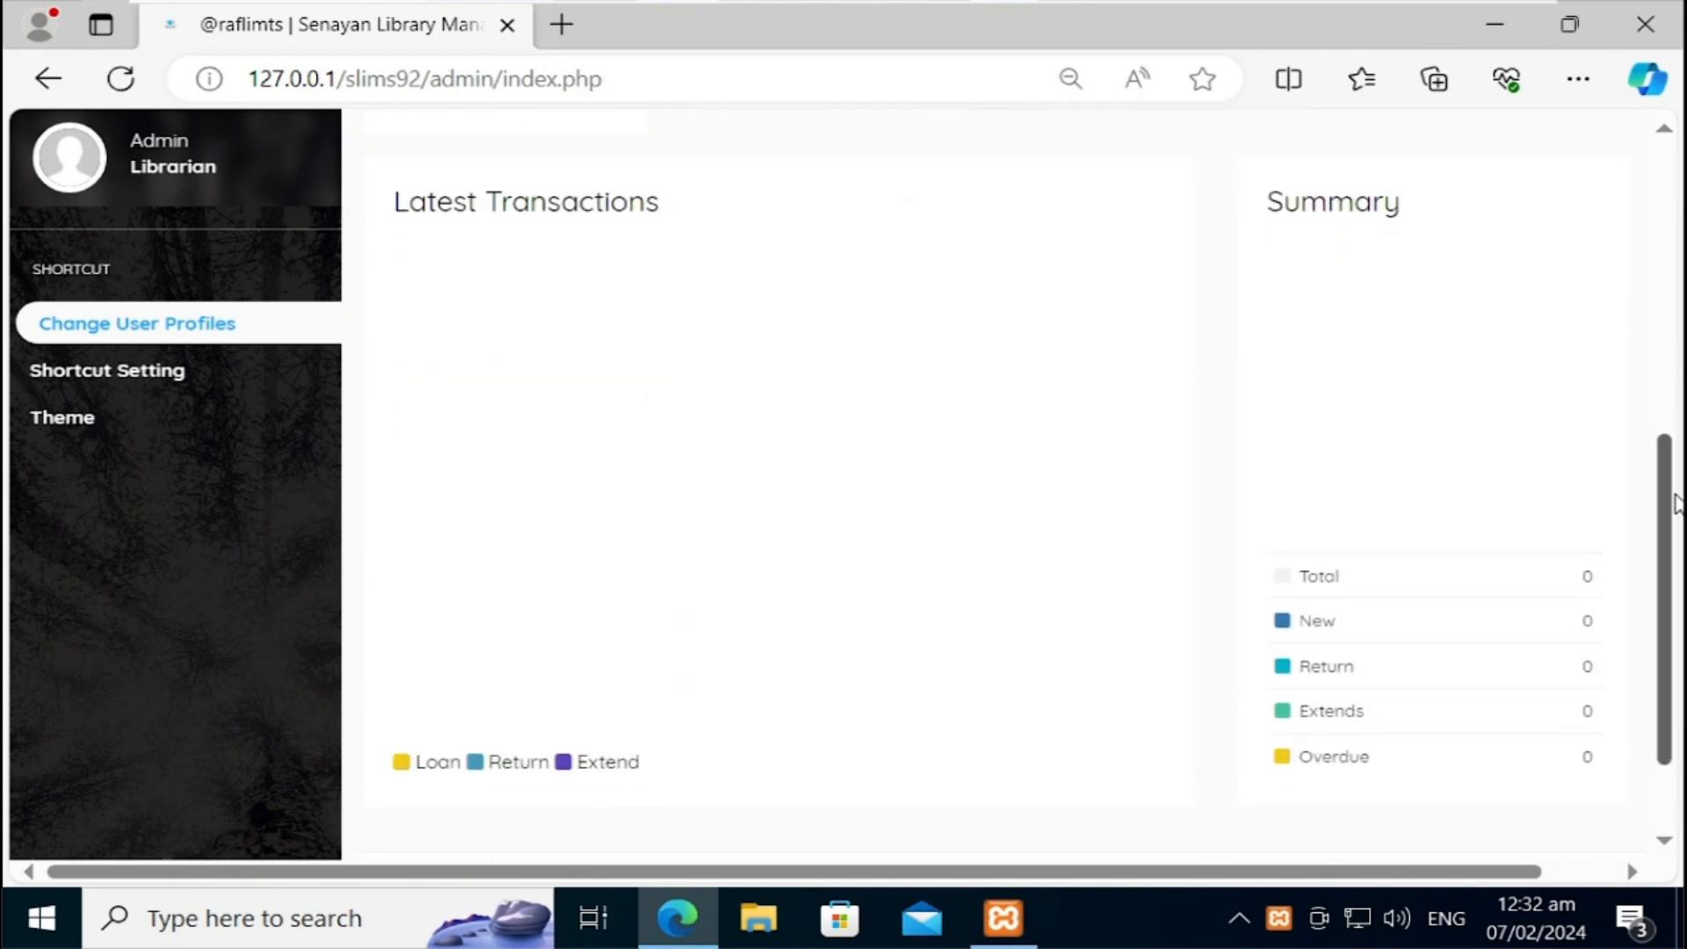
pyautogui.scroll(5, 1676, 503)
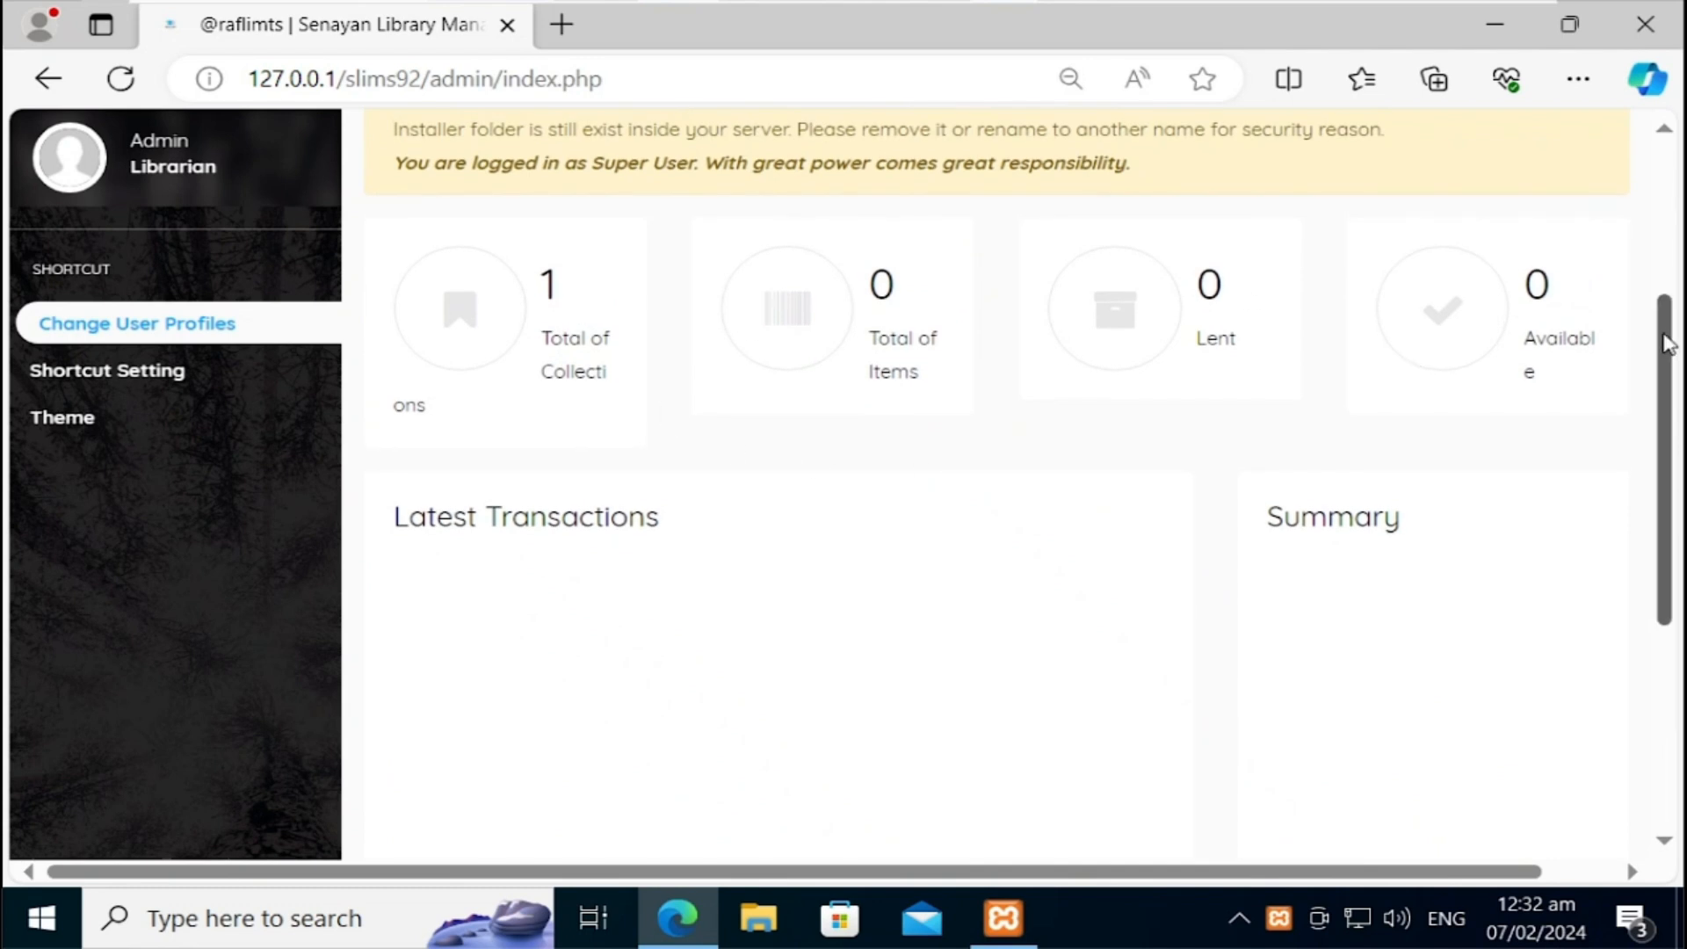
pyautogui.moveTo(1668, 332); pyautogui.dragTo(1670, 191)
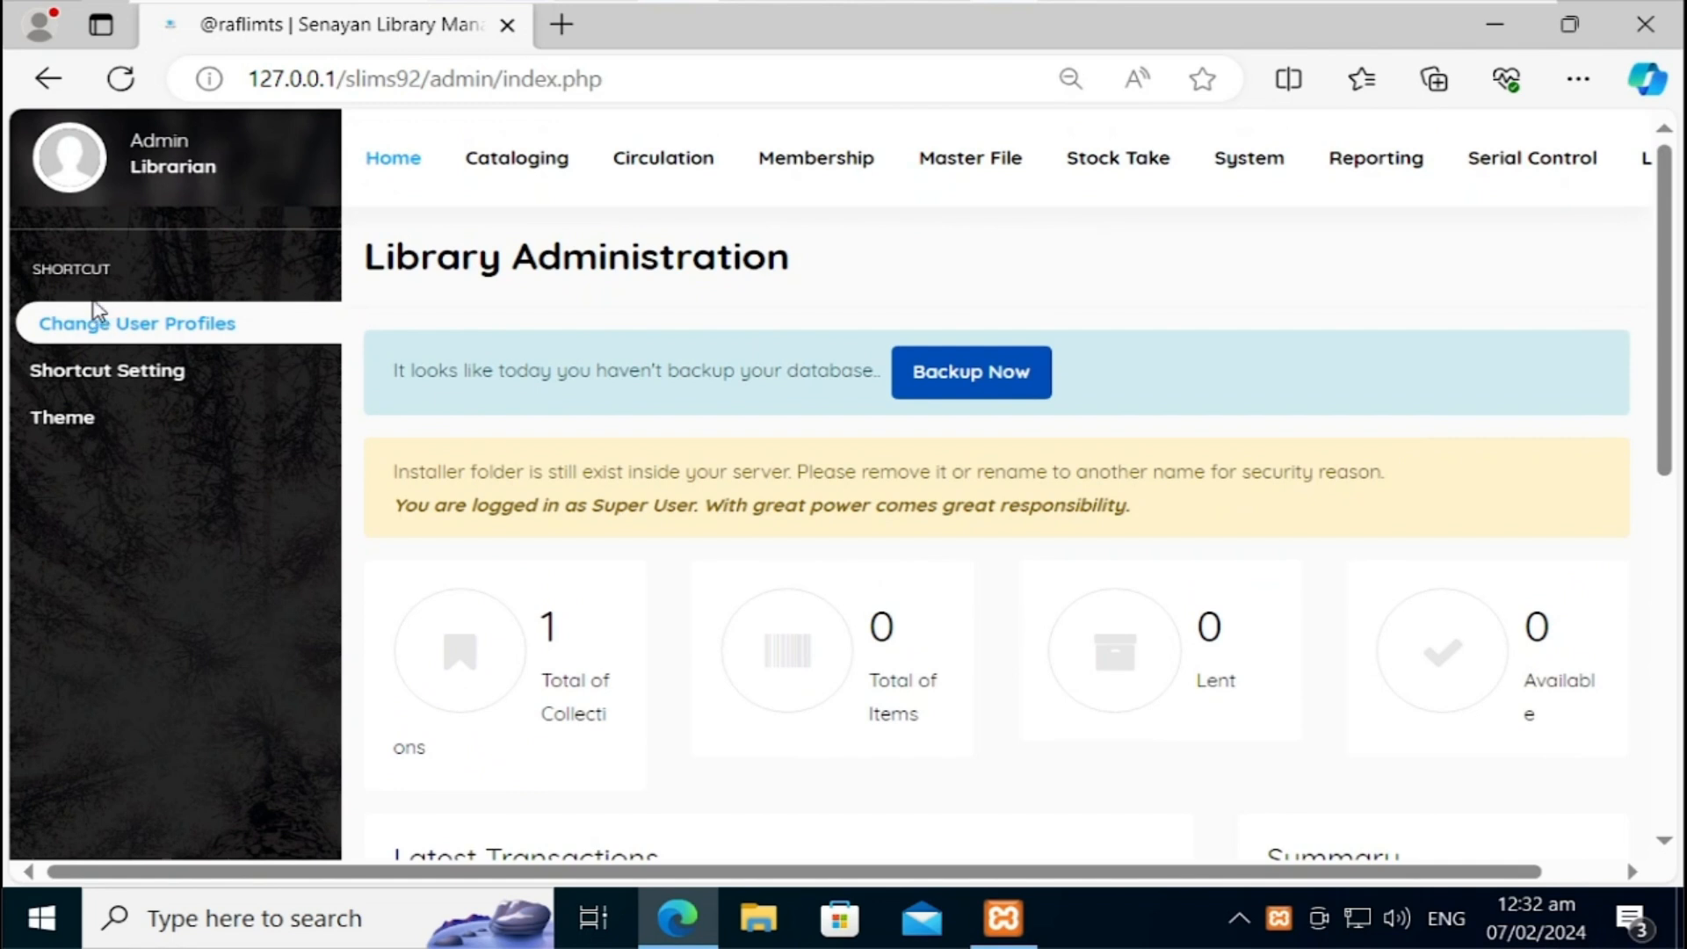
pyautogui.click(569, 168)
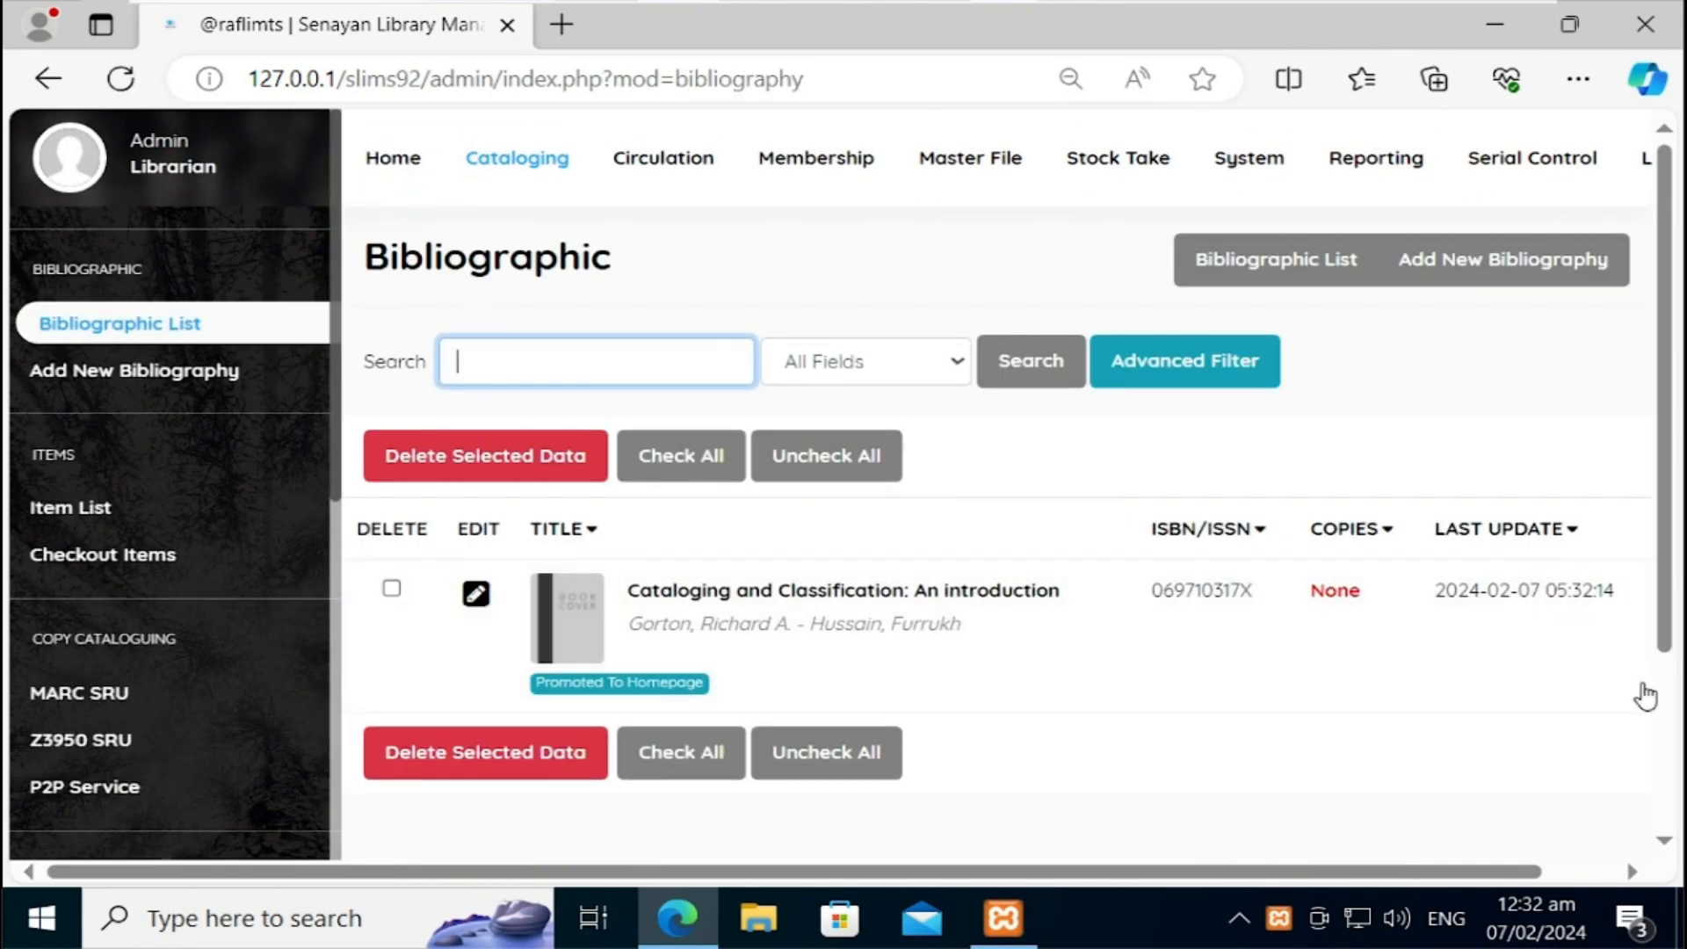
pyautogui.click(1337, 600)
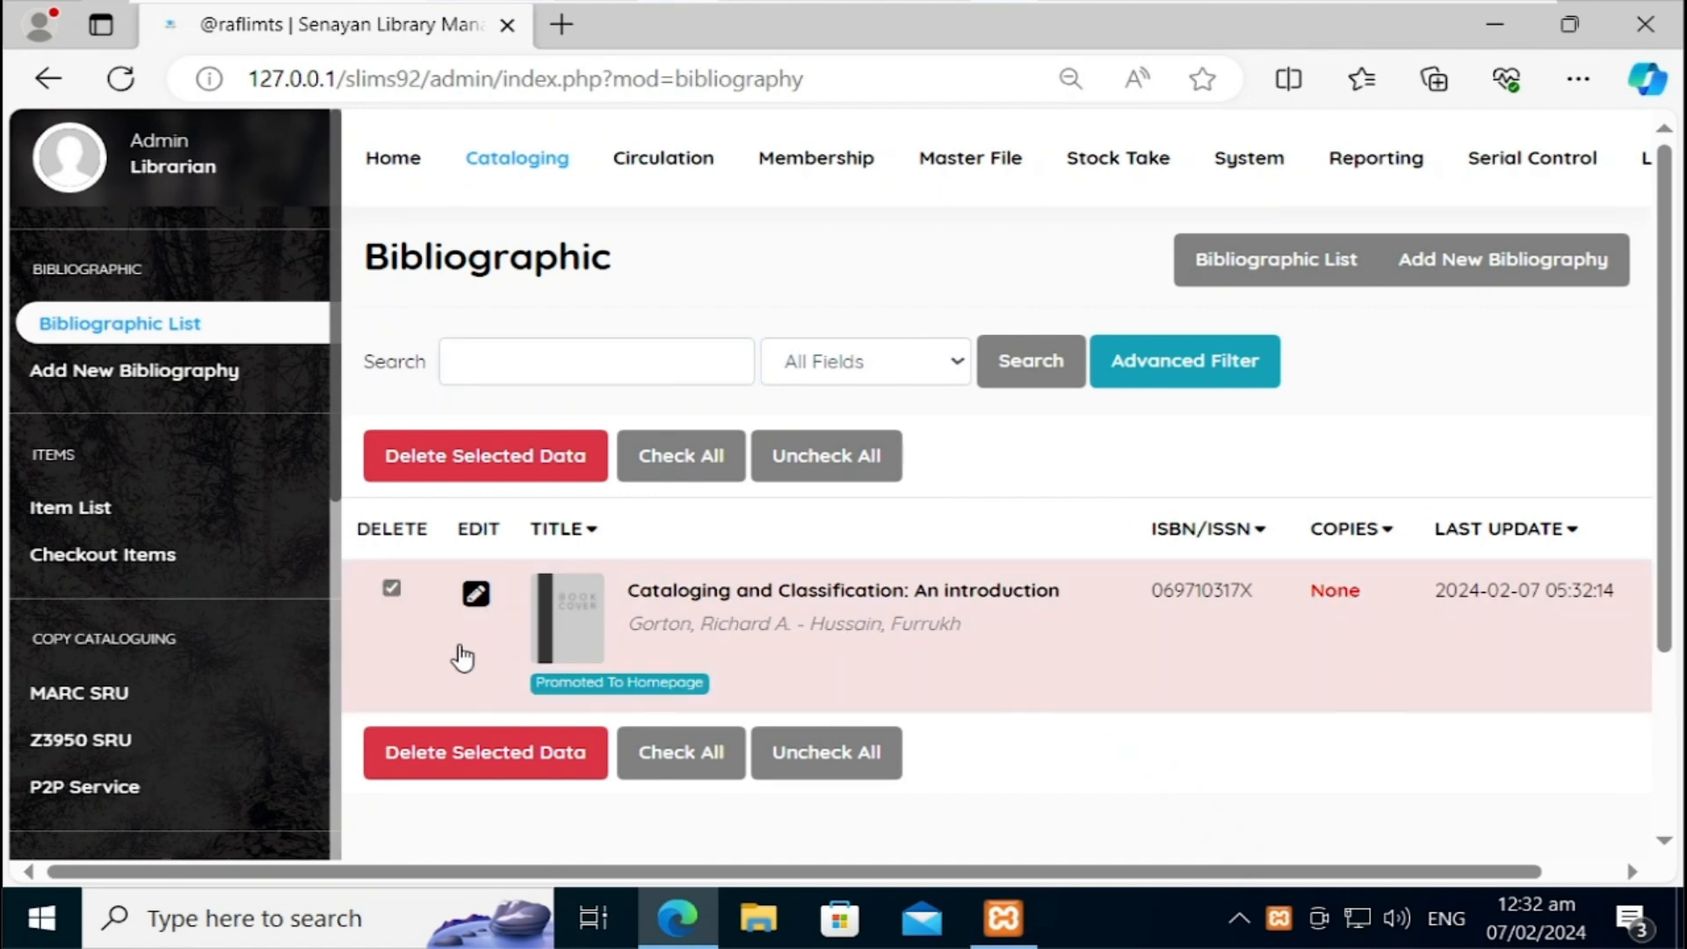
pyautogui.click(474, 591)
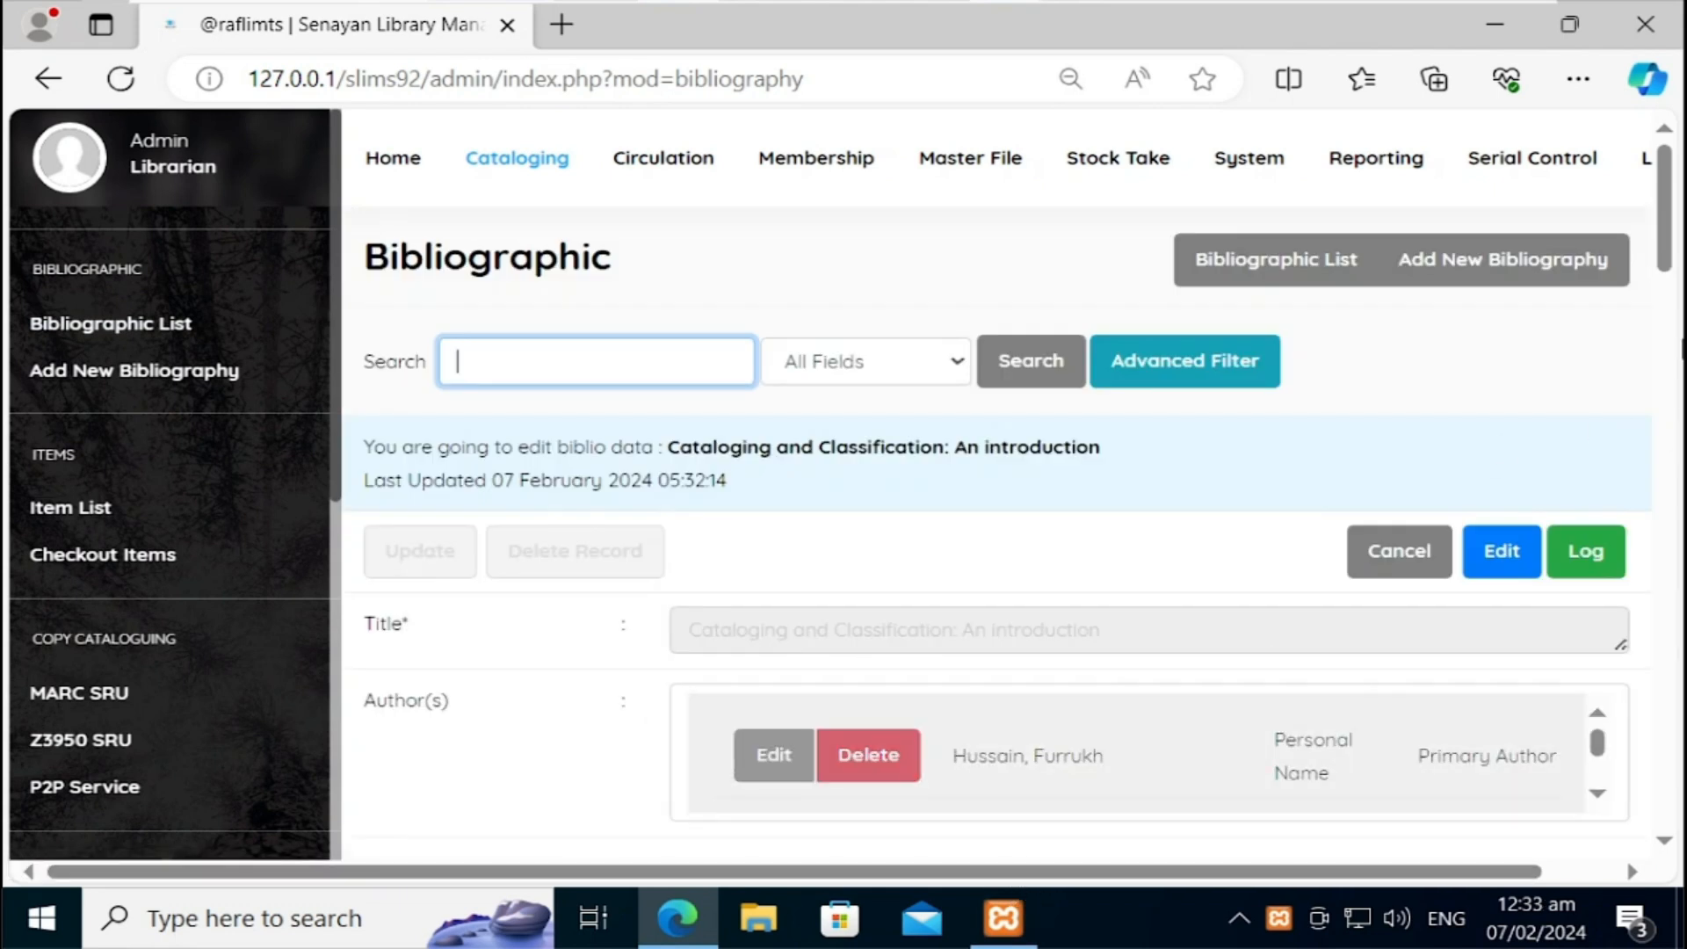
pyautogui.moveTo(1673, 265)
pyautogui.mouseDown()
pyautogui.moveTo(1672, 339)
pyautogui.moveTo(1674, 282)
pyautogui.mouseUp()
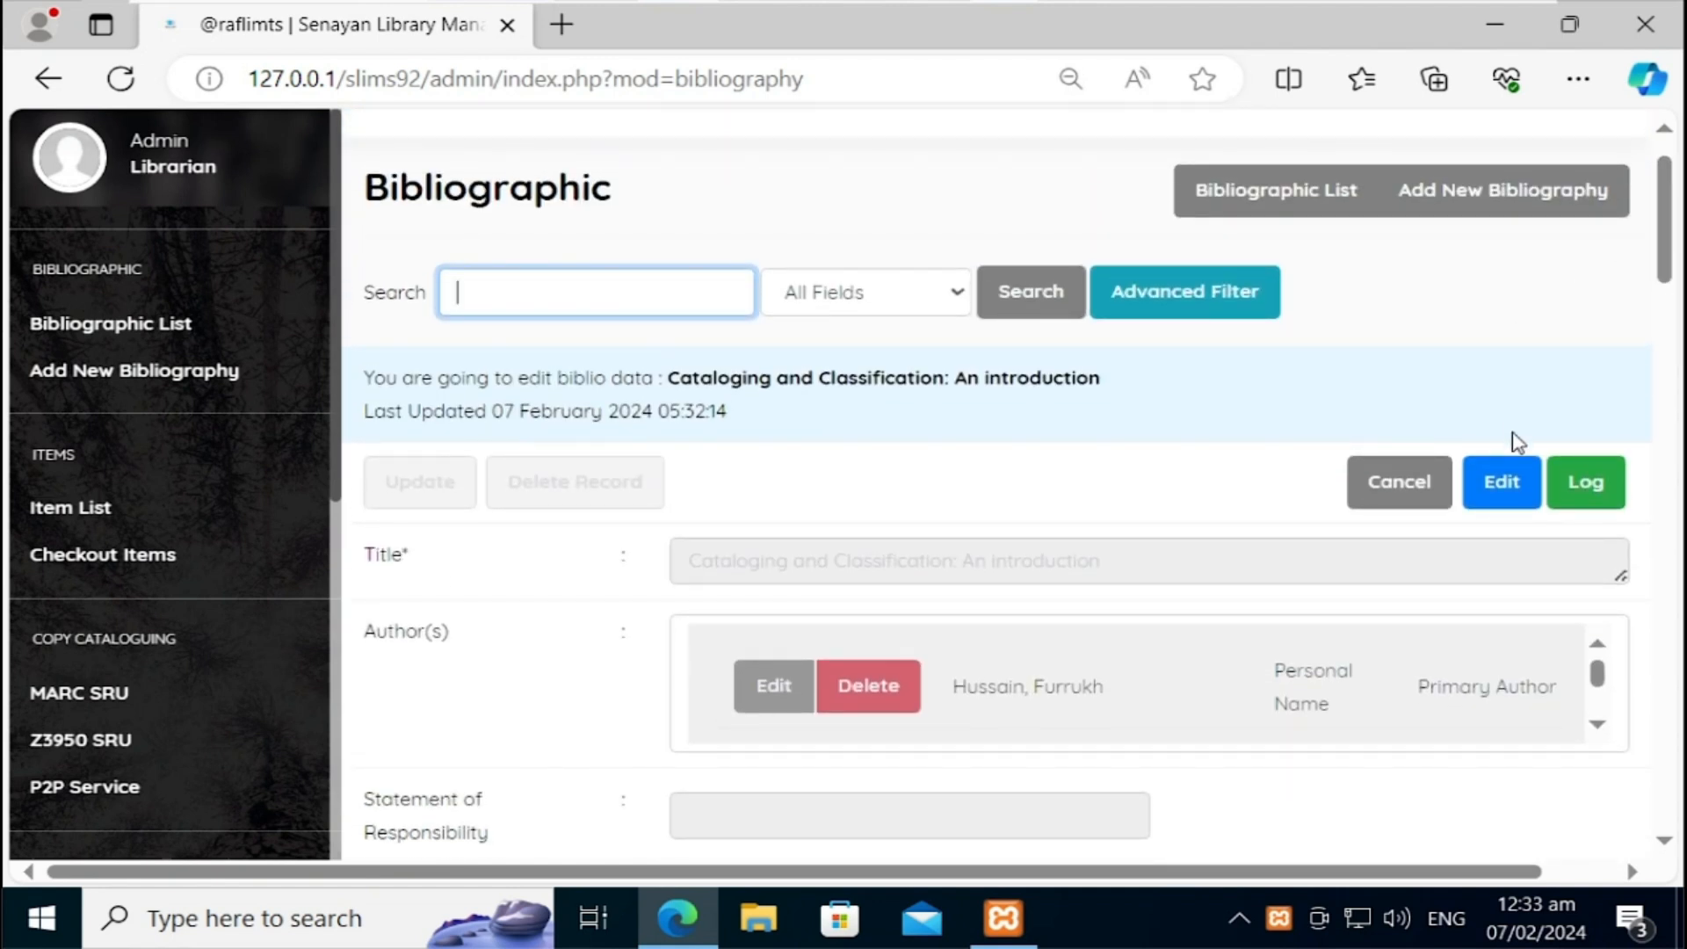
pyautogui.click(1505, 481)
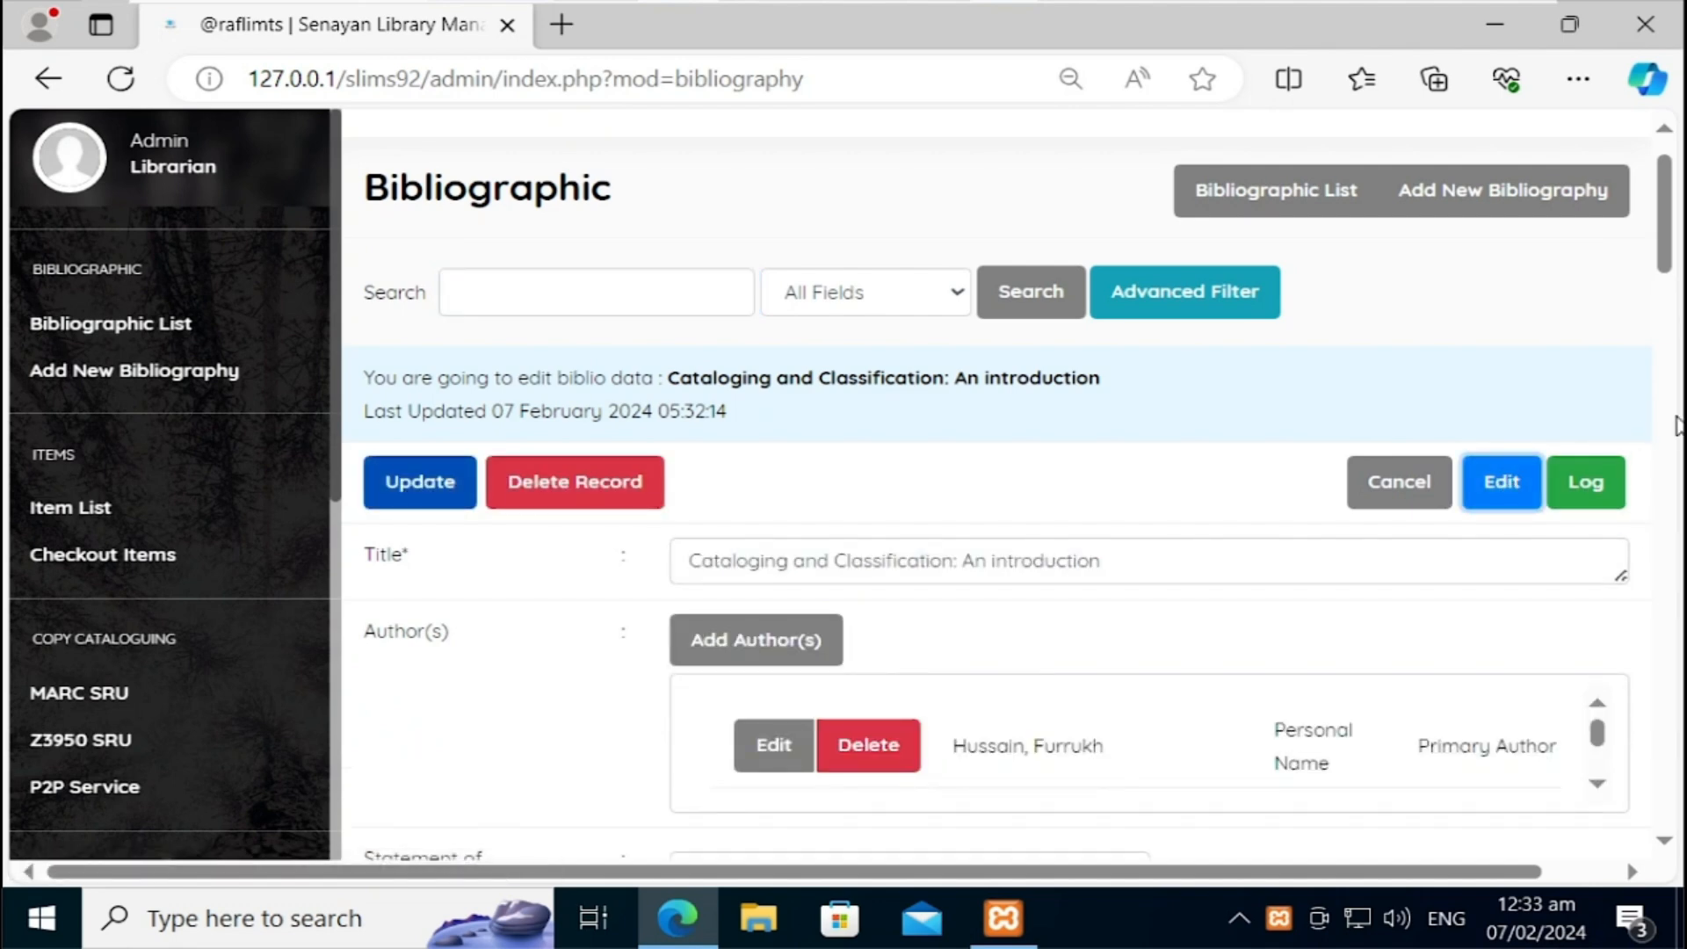
pyautogui.moveTo(1670, 256); pyautogui.dragTo(1672, 389)
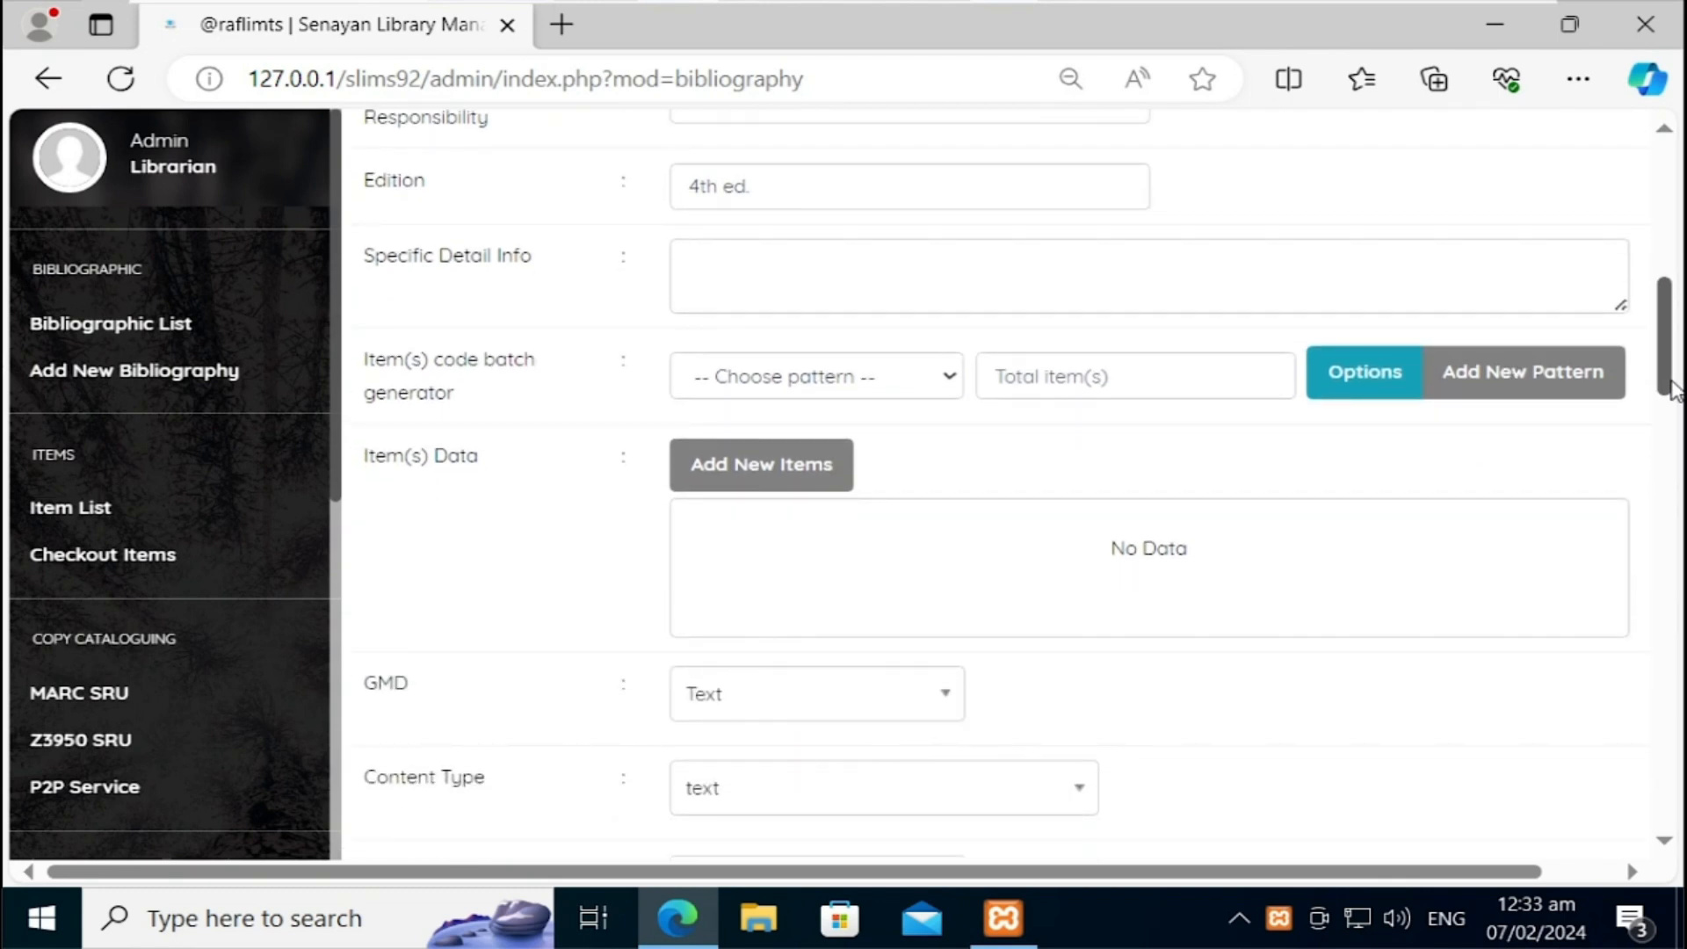
# Step: Add a copy with item code B00001 to the record and save it
pyautogui.click(827, 463)
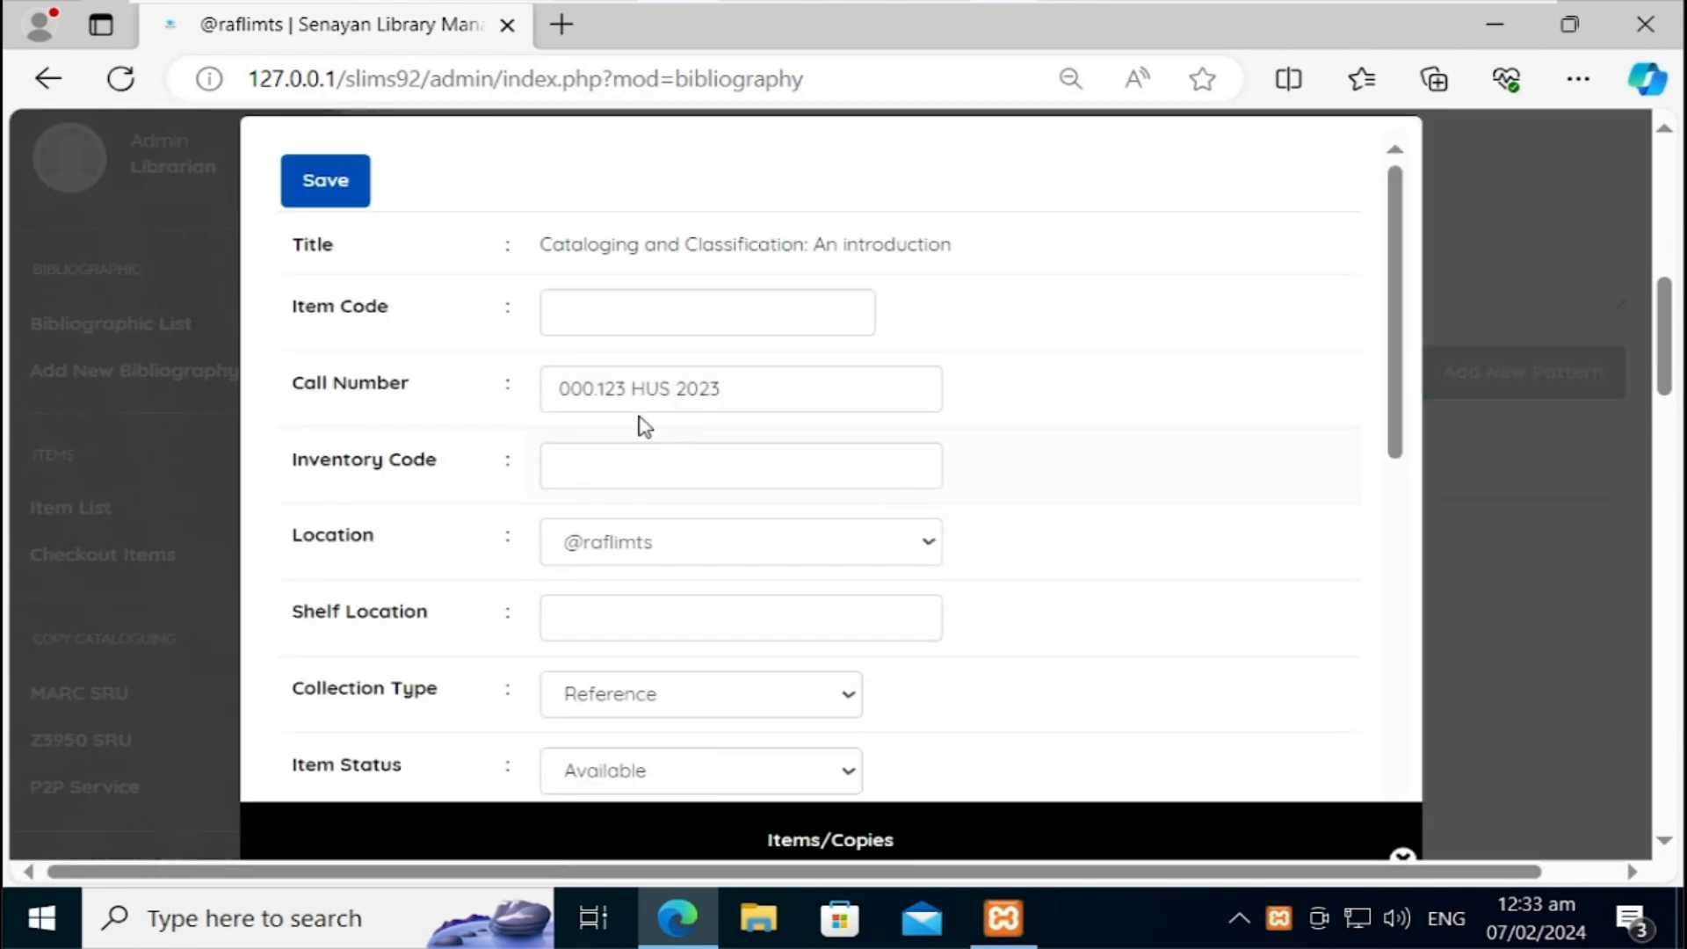
pyautogui.click(594, 319)
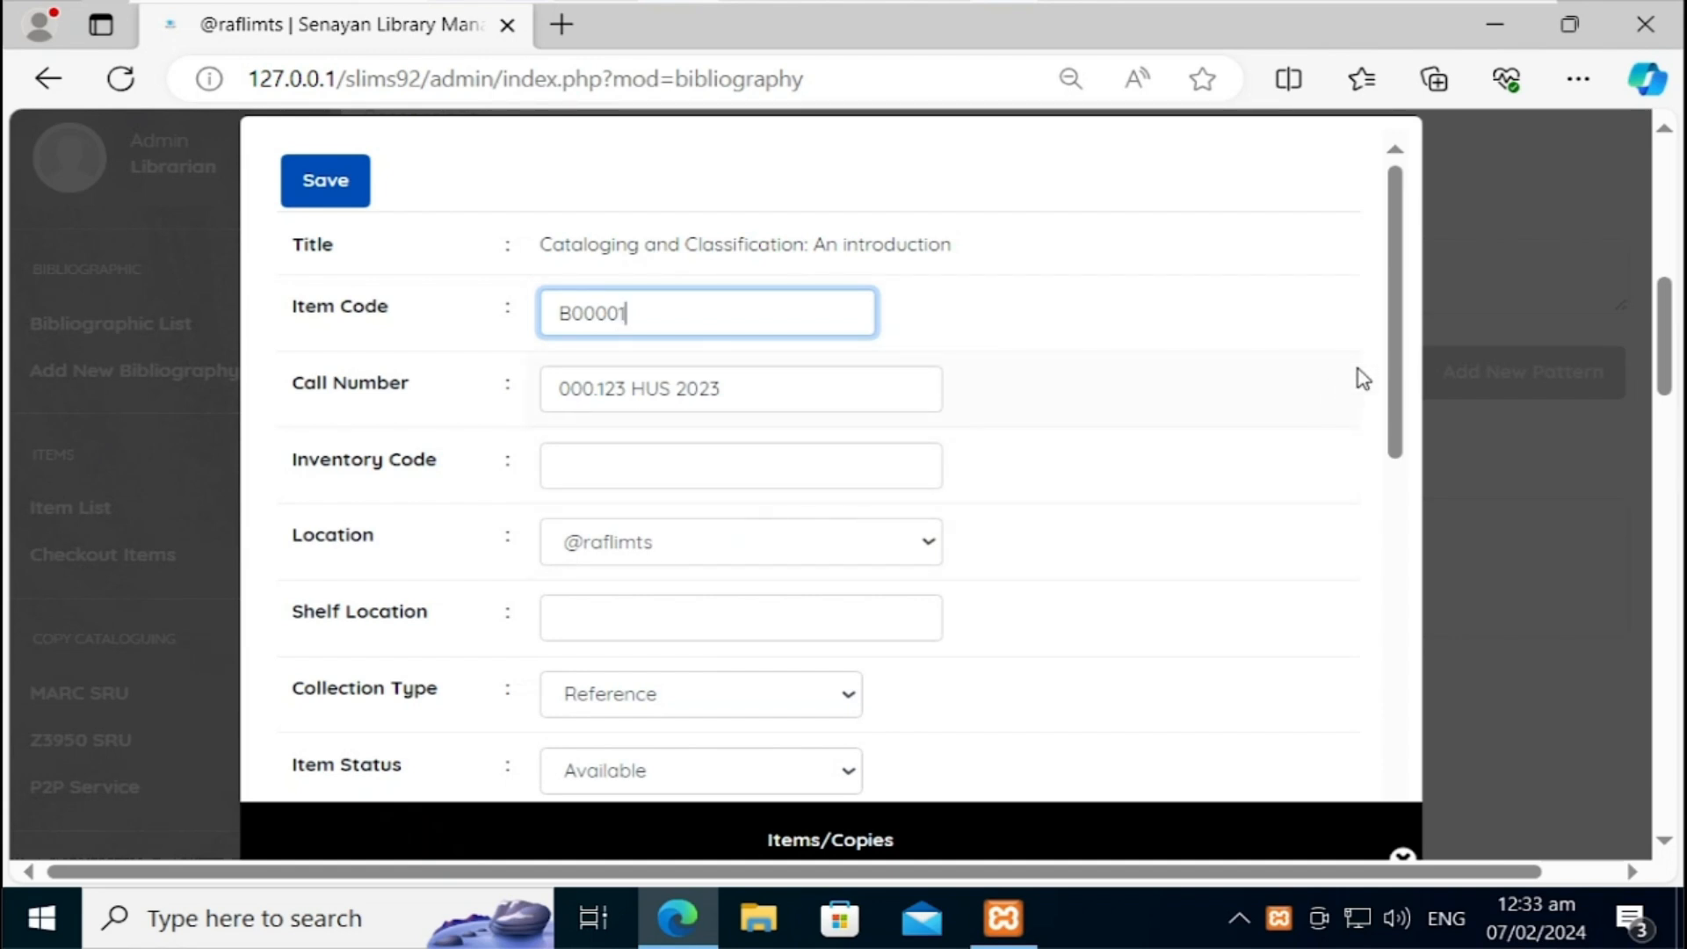
pyautogui.moveTo(1391, 365); pyautogui.dragTo(1420, 772)
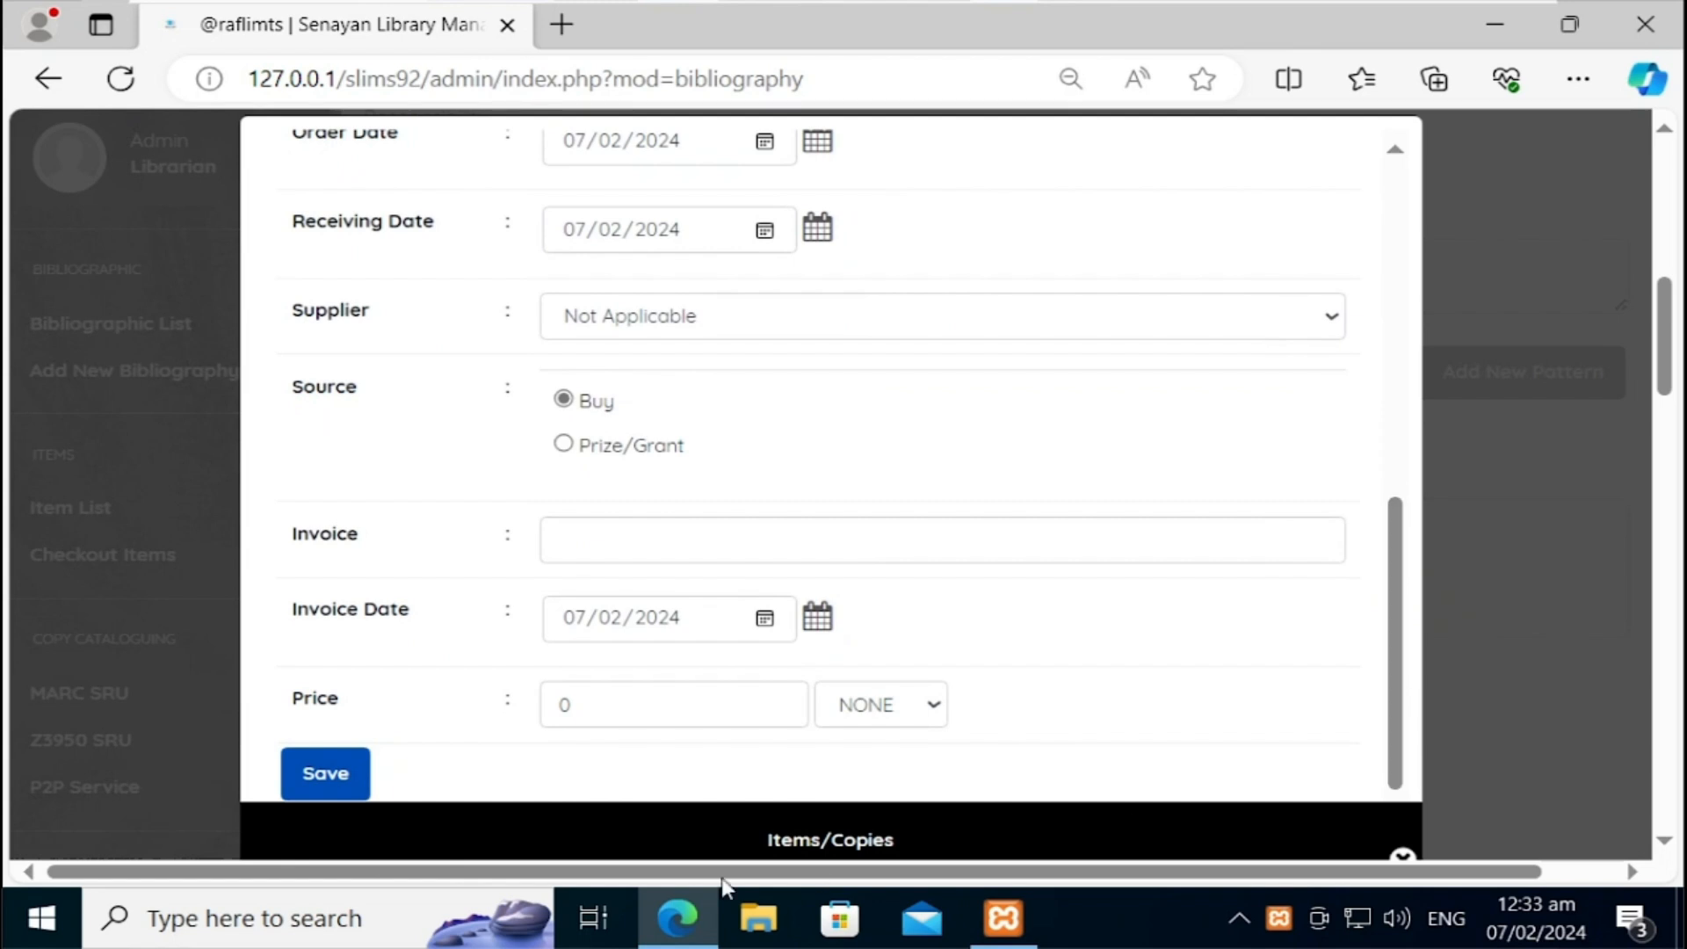
pyautogui.click(345, 795)
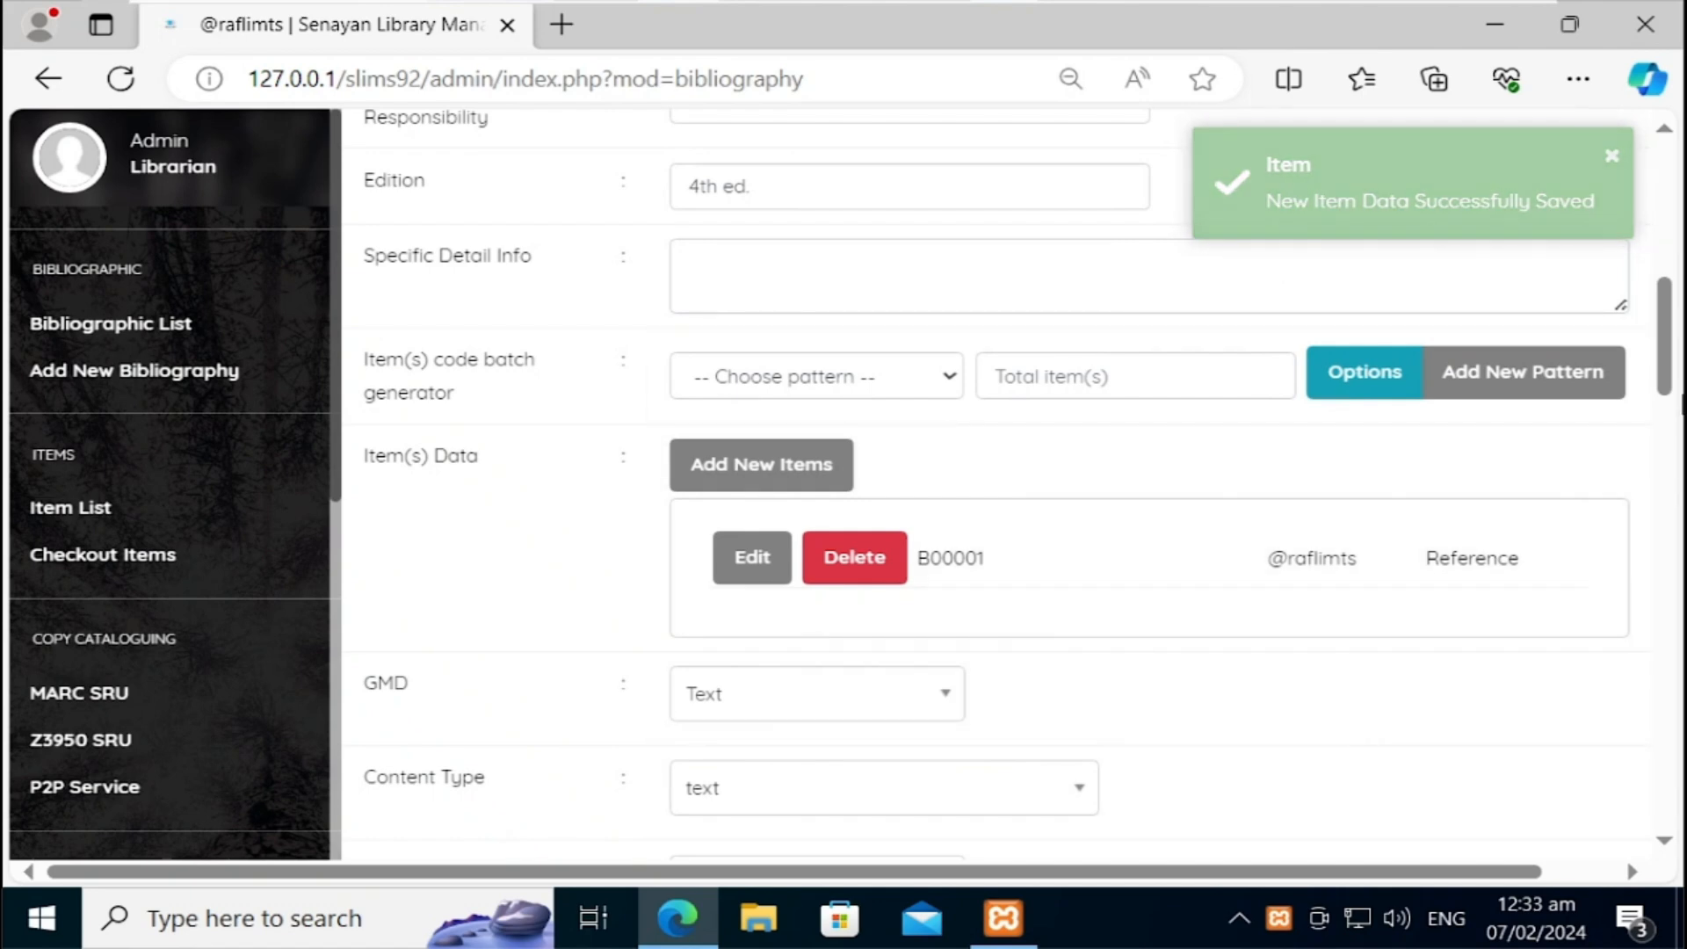
pyautogui.scroll(10, 573, 502)
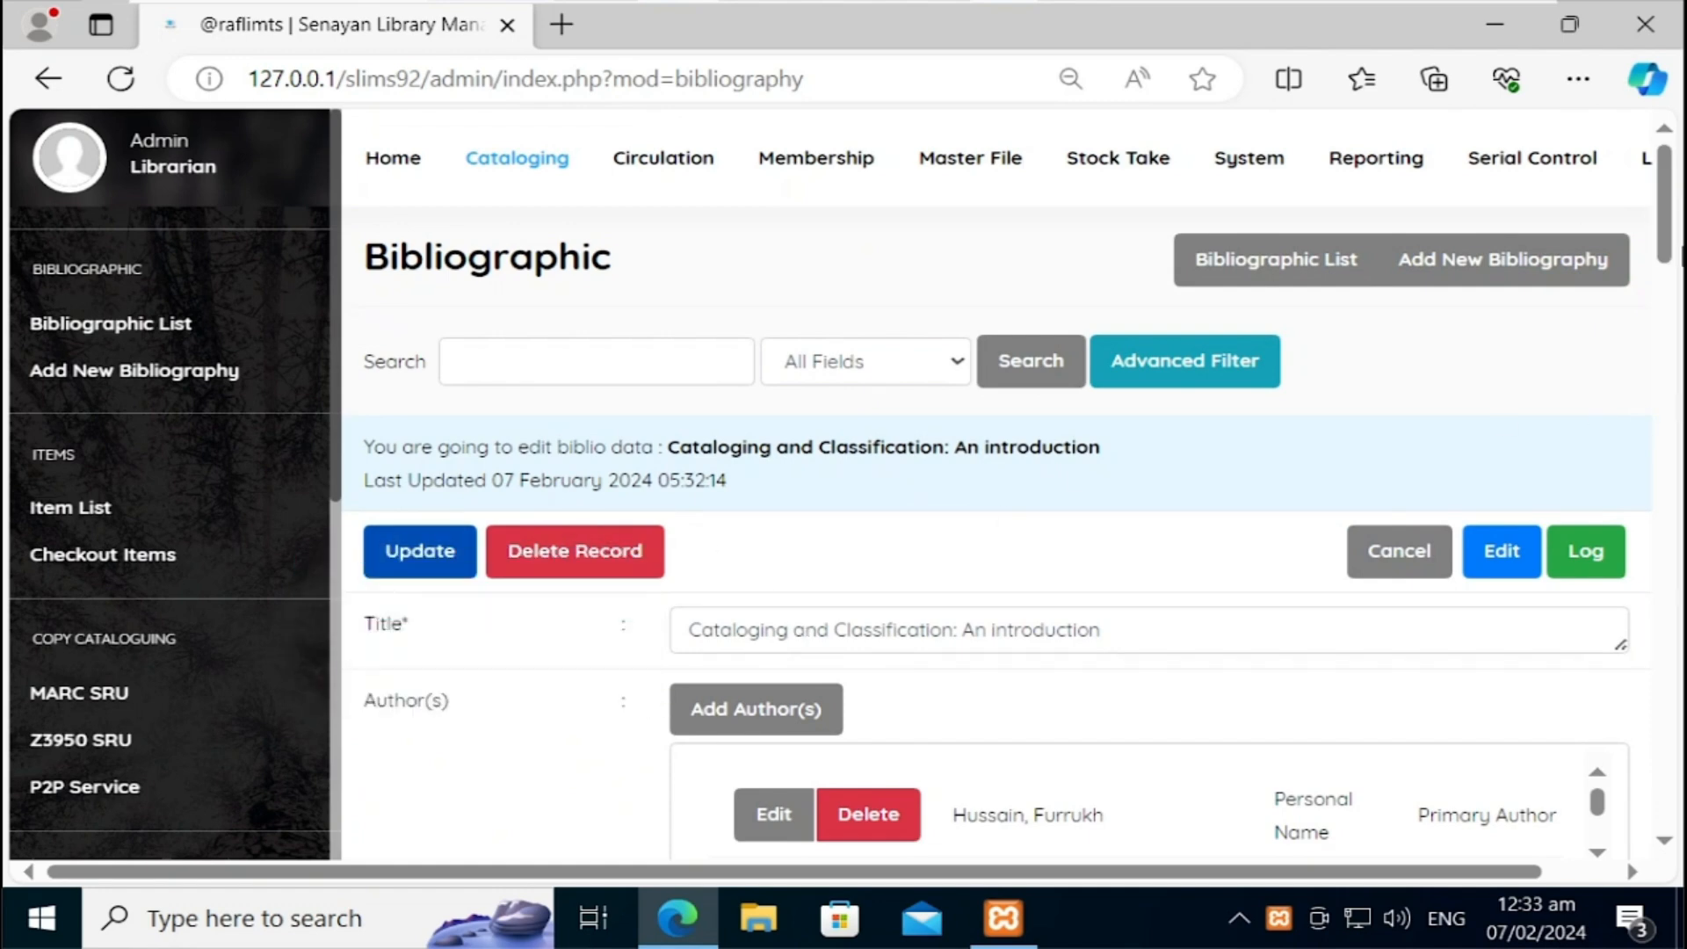
# Step: Add another copy to the record with item code B00002
pyautogui.moveTo(1672, 176); pyautogui.dragTo(1677, 330)
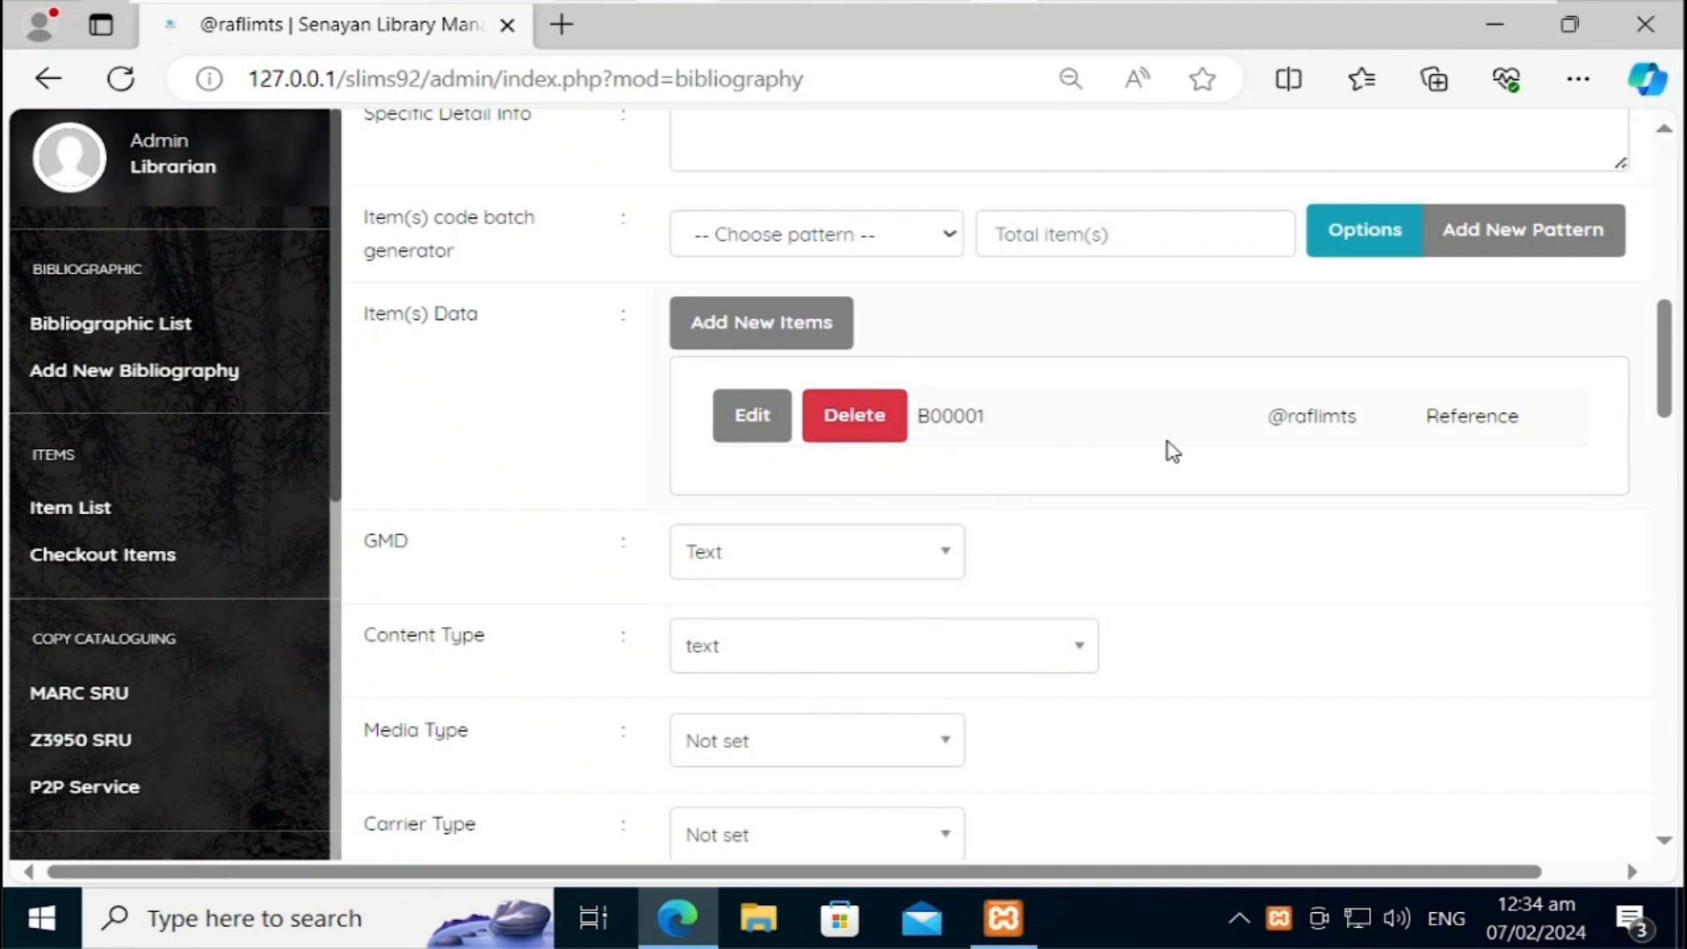
pyautogui.moveTo(1668, 365); pyautogui.dragTo(1667, 337)
pyautogui.click(829, 525)
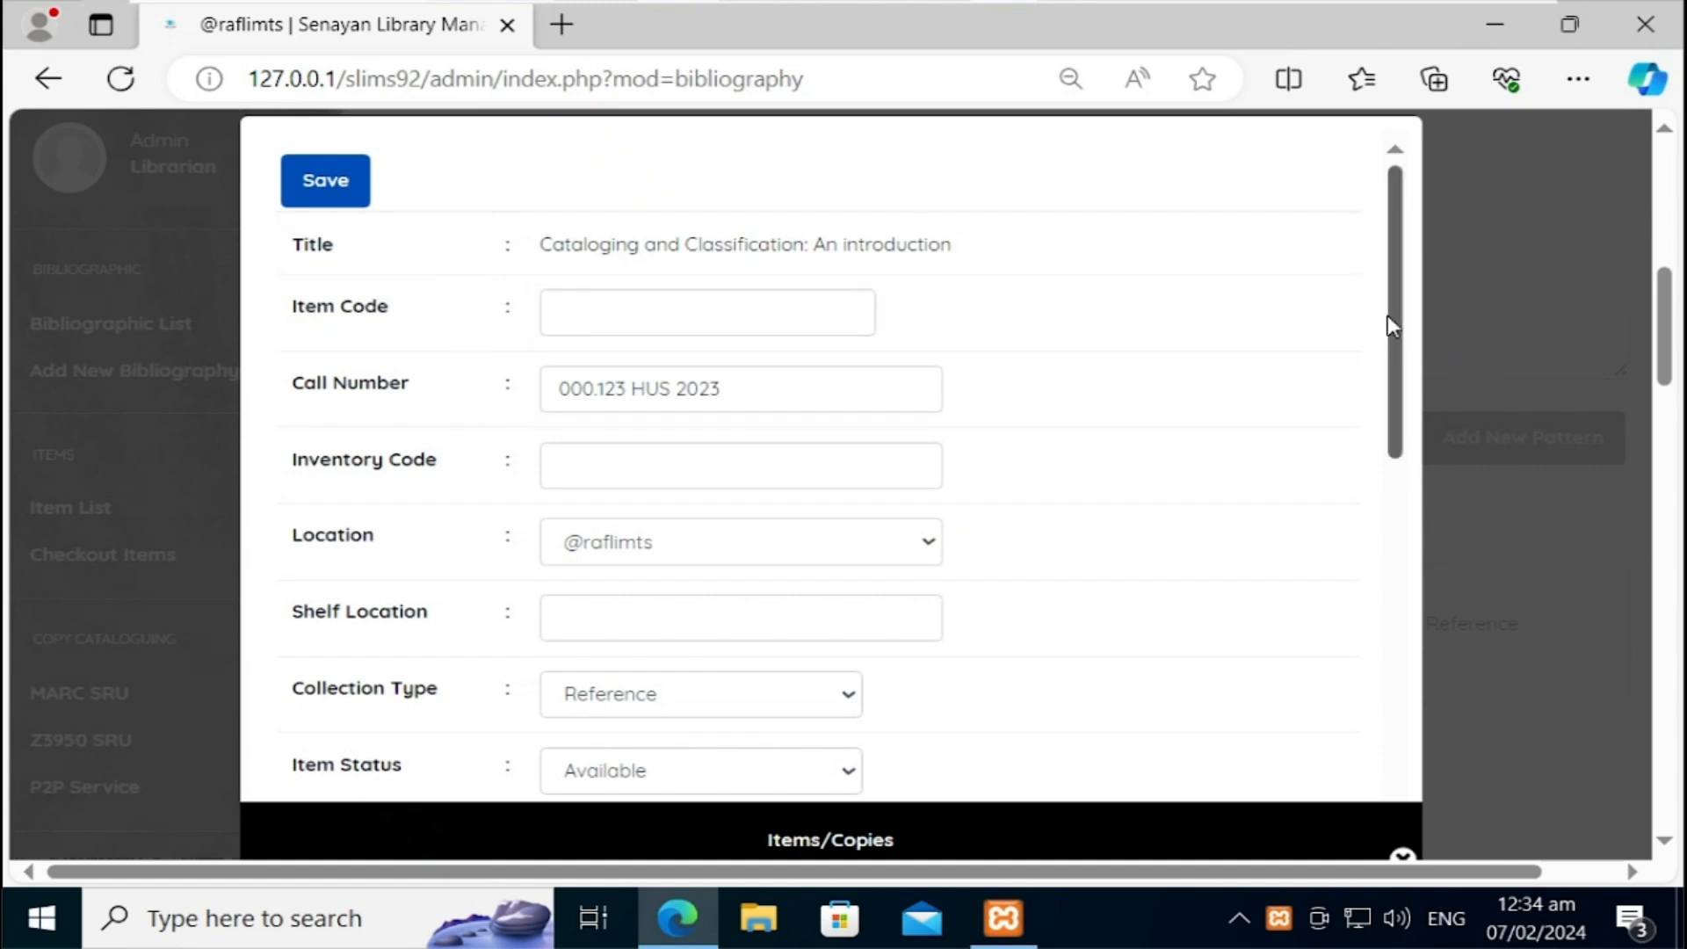
pyautogui.click(636, 325)
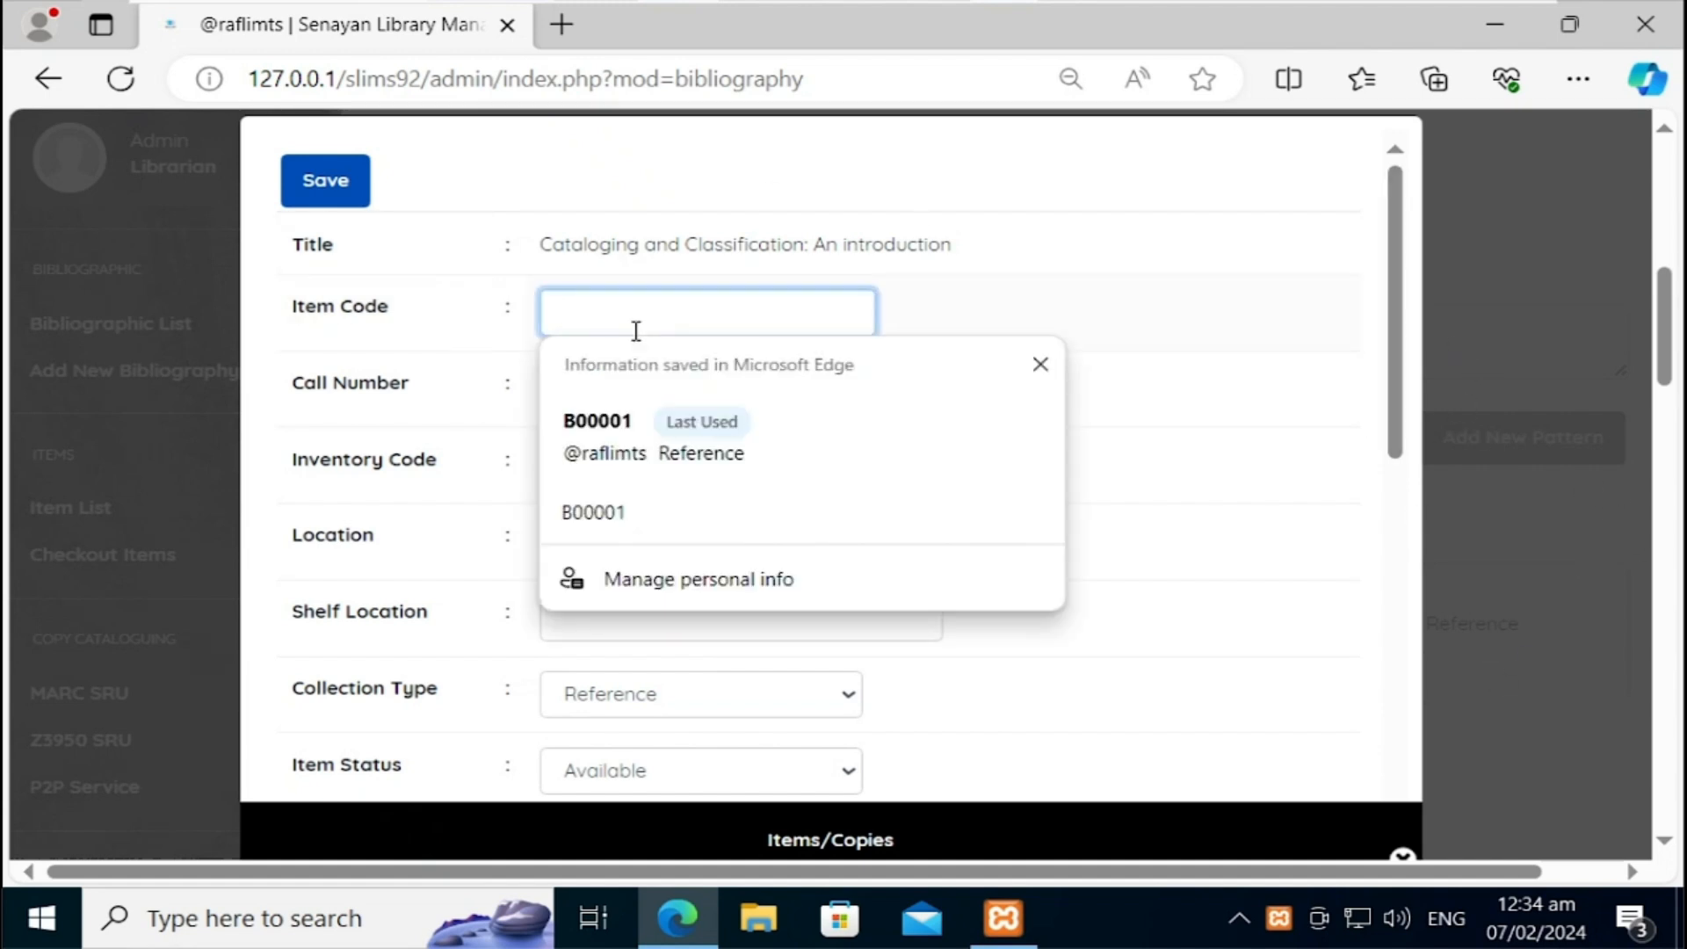
pyautogui.write('B')
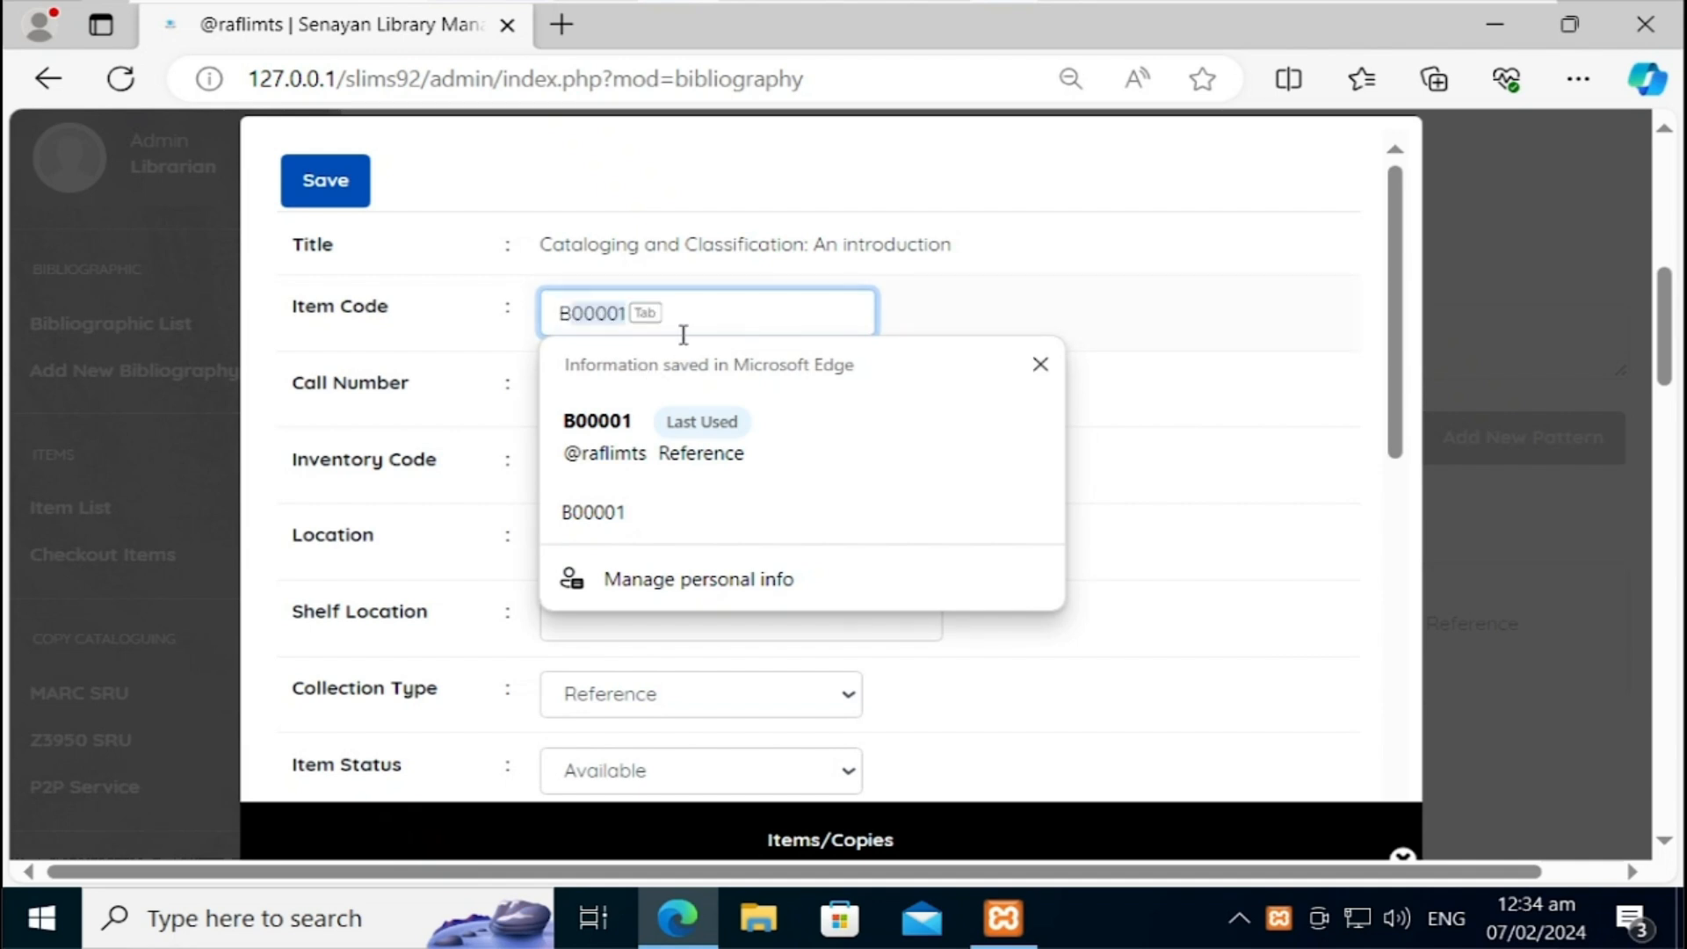
pyautogui.press('Tab')
pyautogui.press('BackSpace')
pyautogui.write('2')
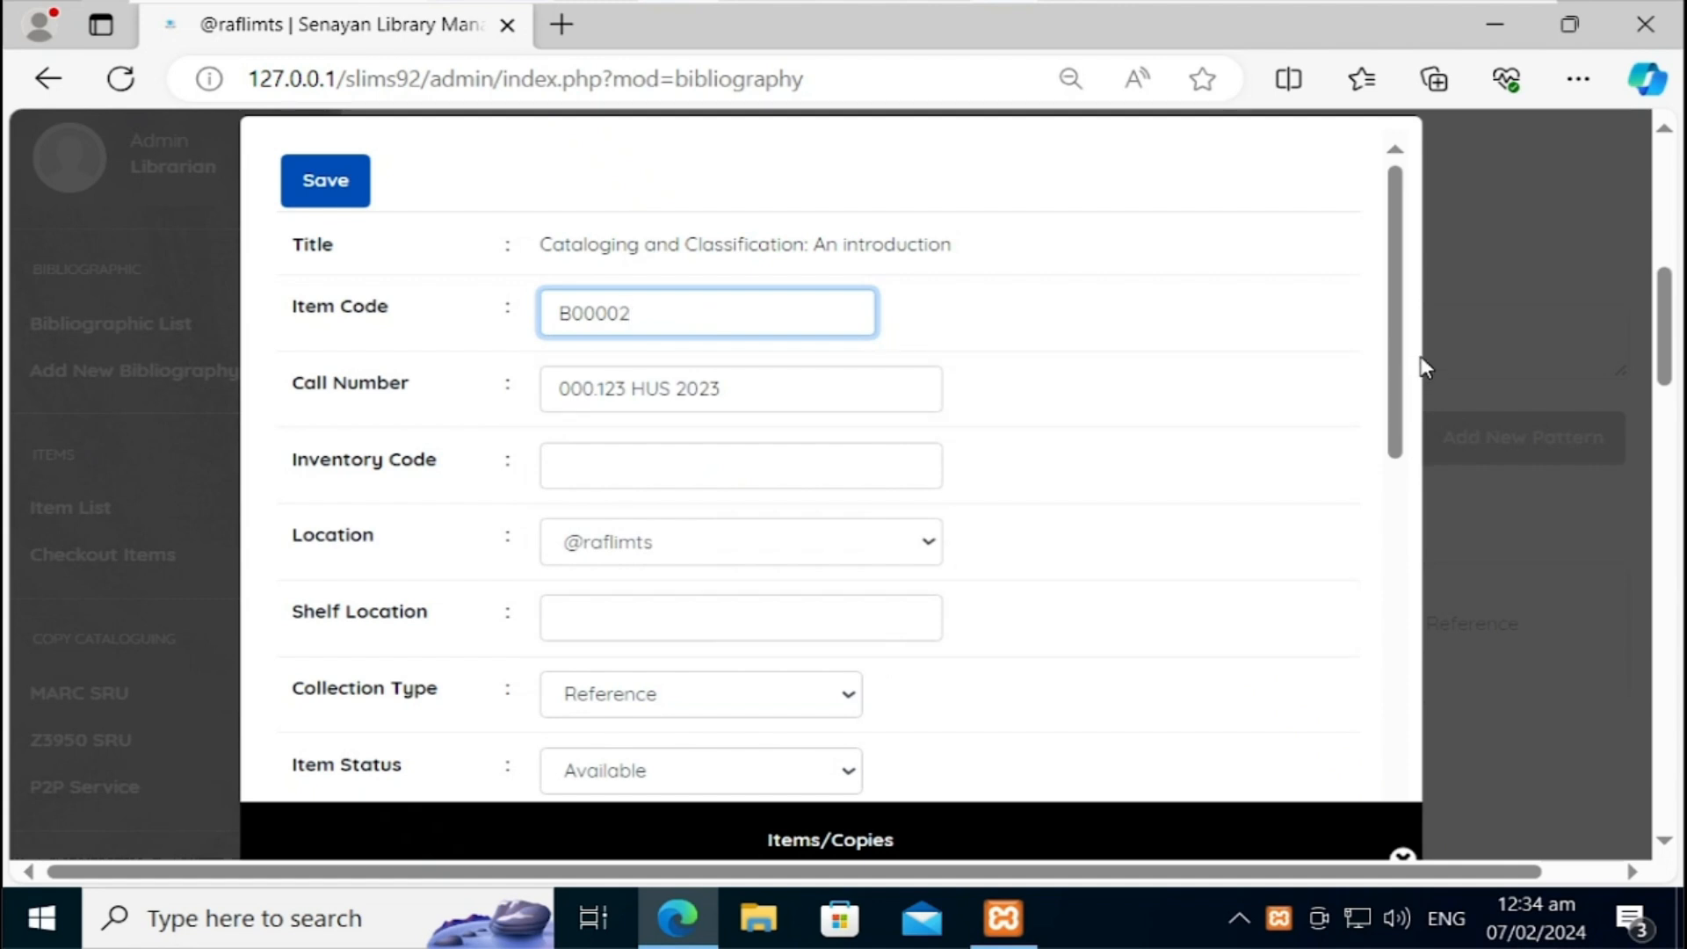
# Step: Give copy B00002 a price of 1200 Ruppee and save it
pyautogui.scroll(-3, 1361, 533)
pyautogui.scroll(-4, 1361, 533)
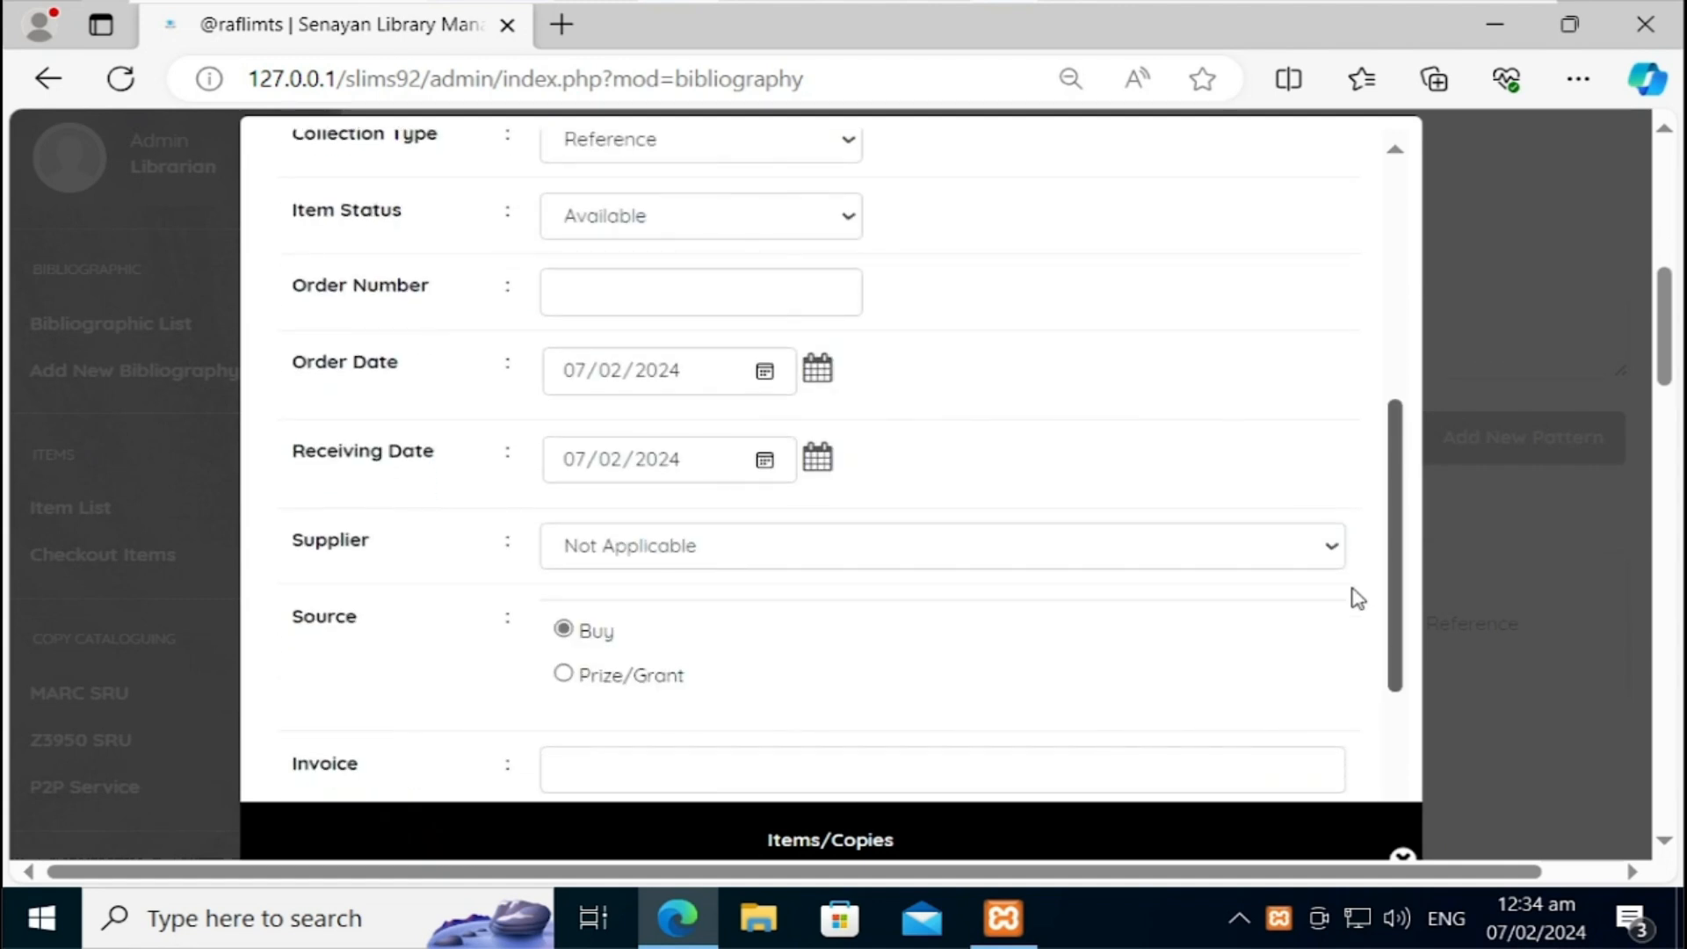
pyautogui.scroll(-3, 1358, 599)
pyautogui.click(680, 721)
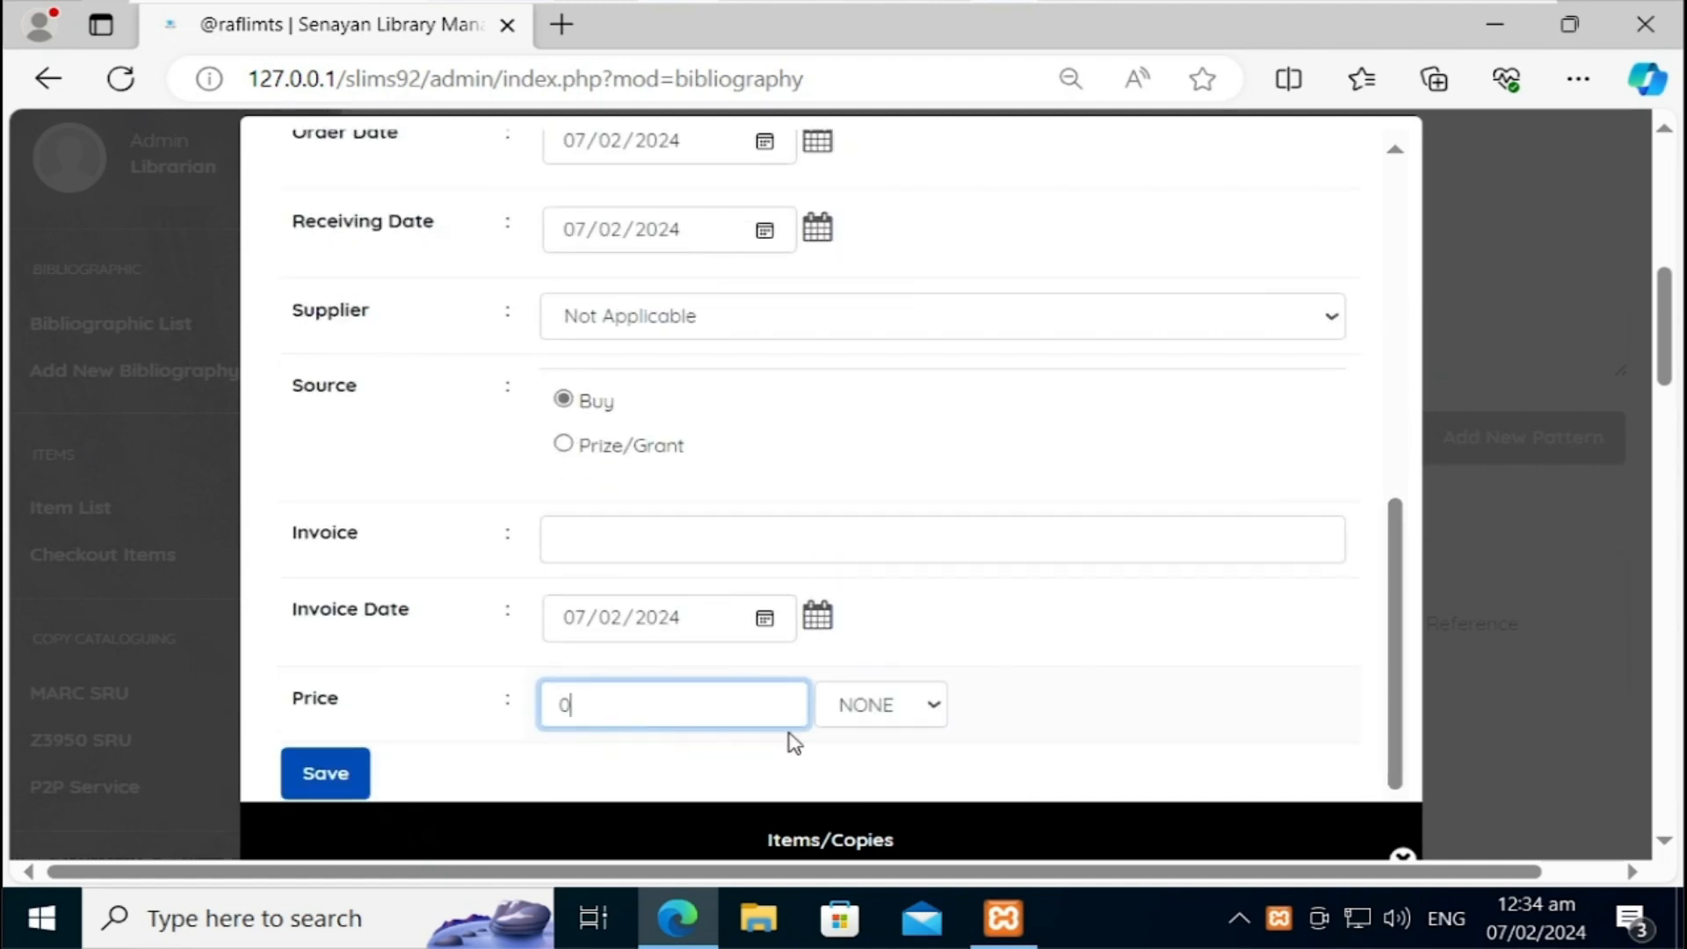
pyautogui.write('1200')
pyautogui.click(911, 713)
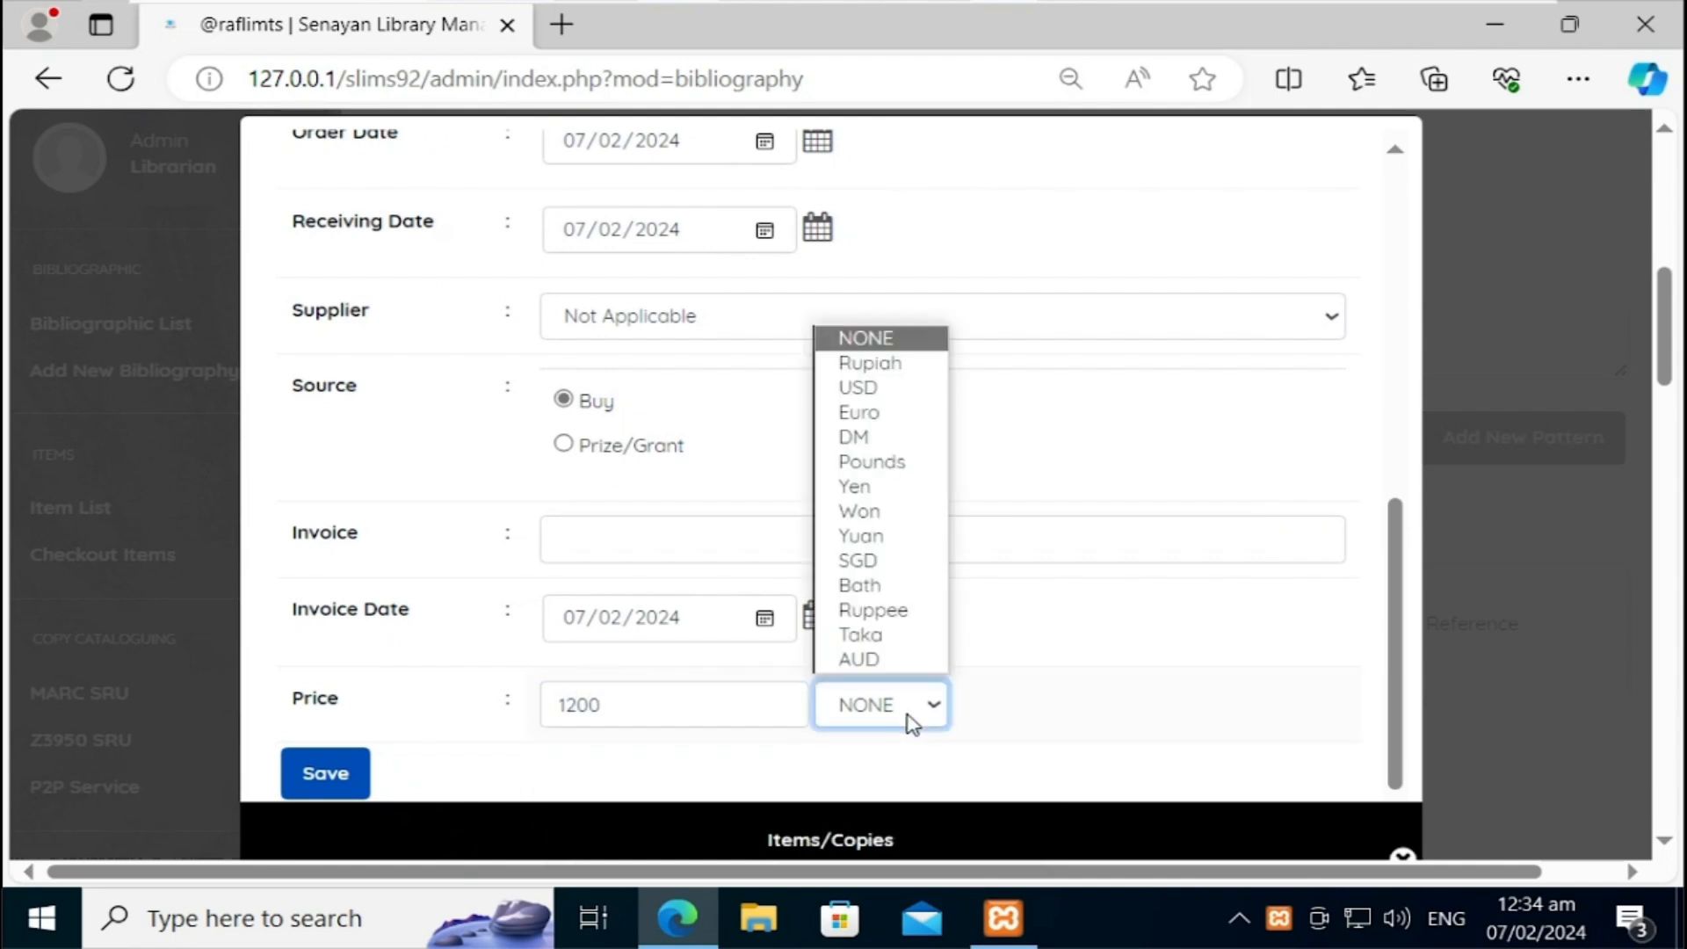
pyautogui.click(900, 611)
pyautogui.click(341, 800)
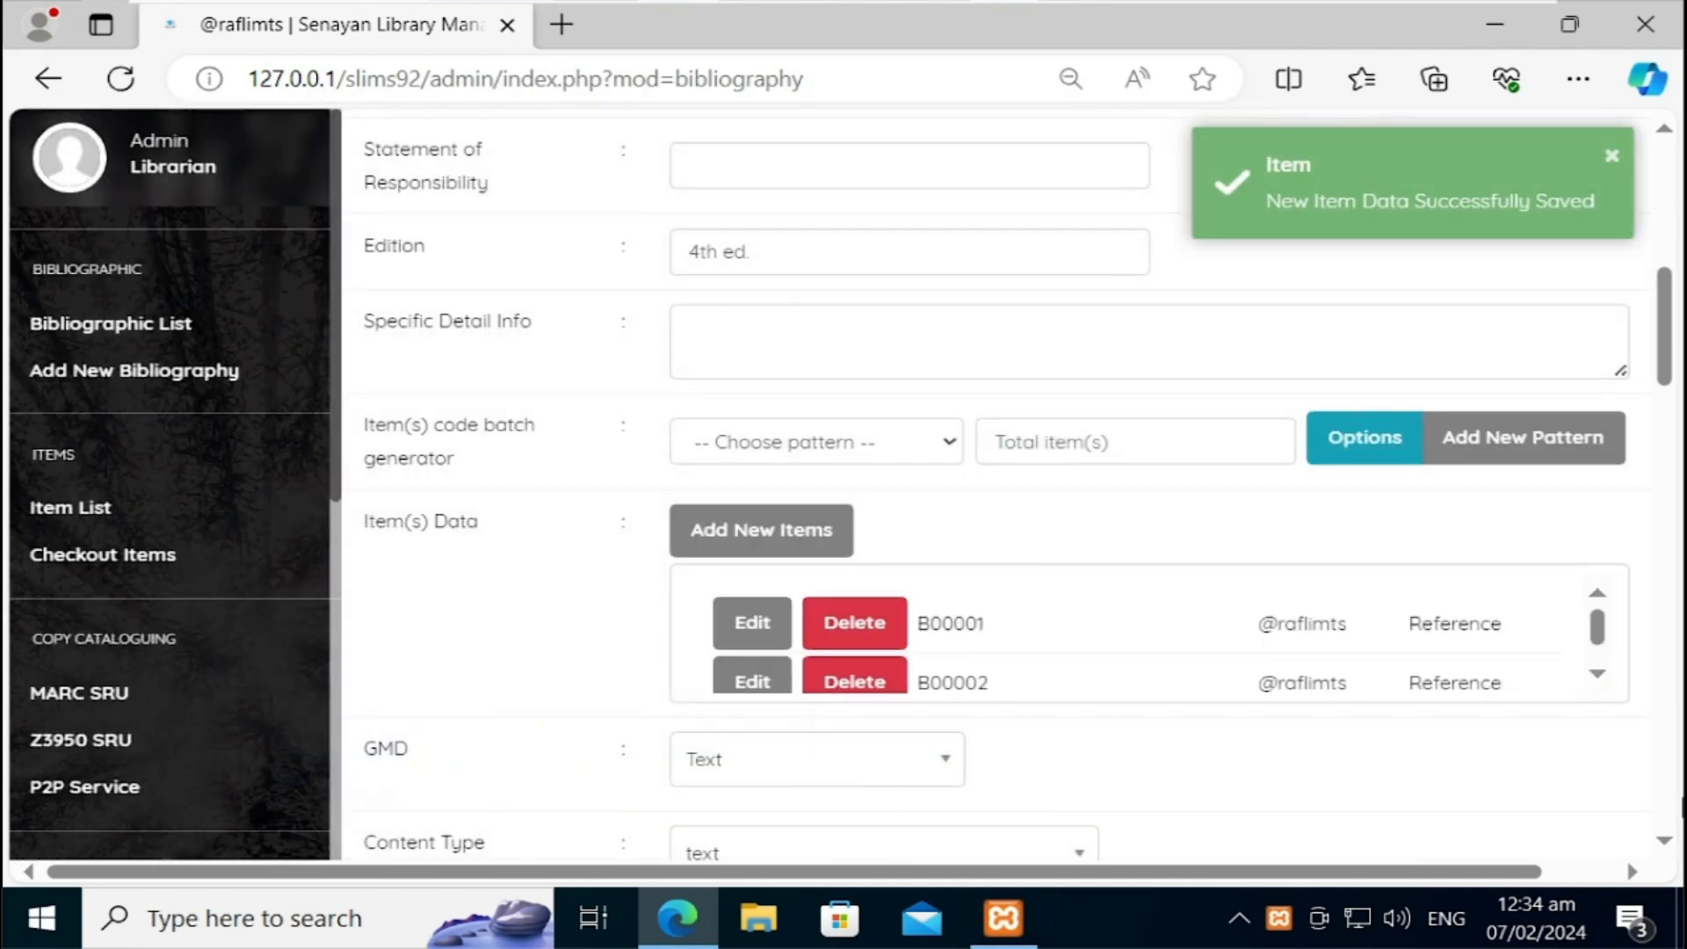
# Step: Change copy B00002's collection type from Reference to Textbook and update it
pyautogui.click(1599, 678)
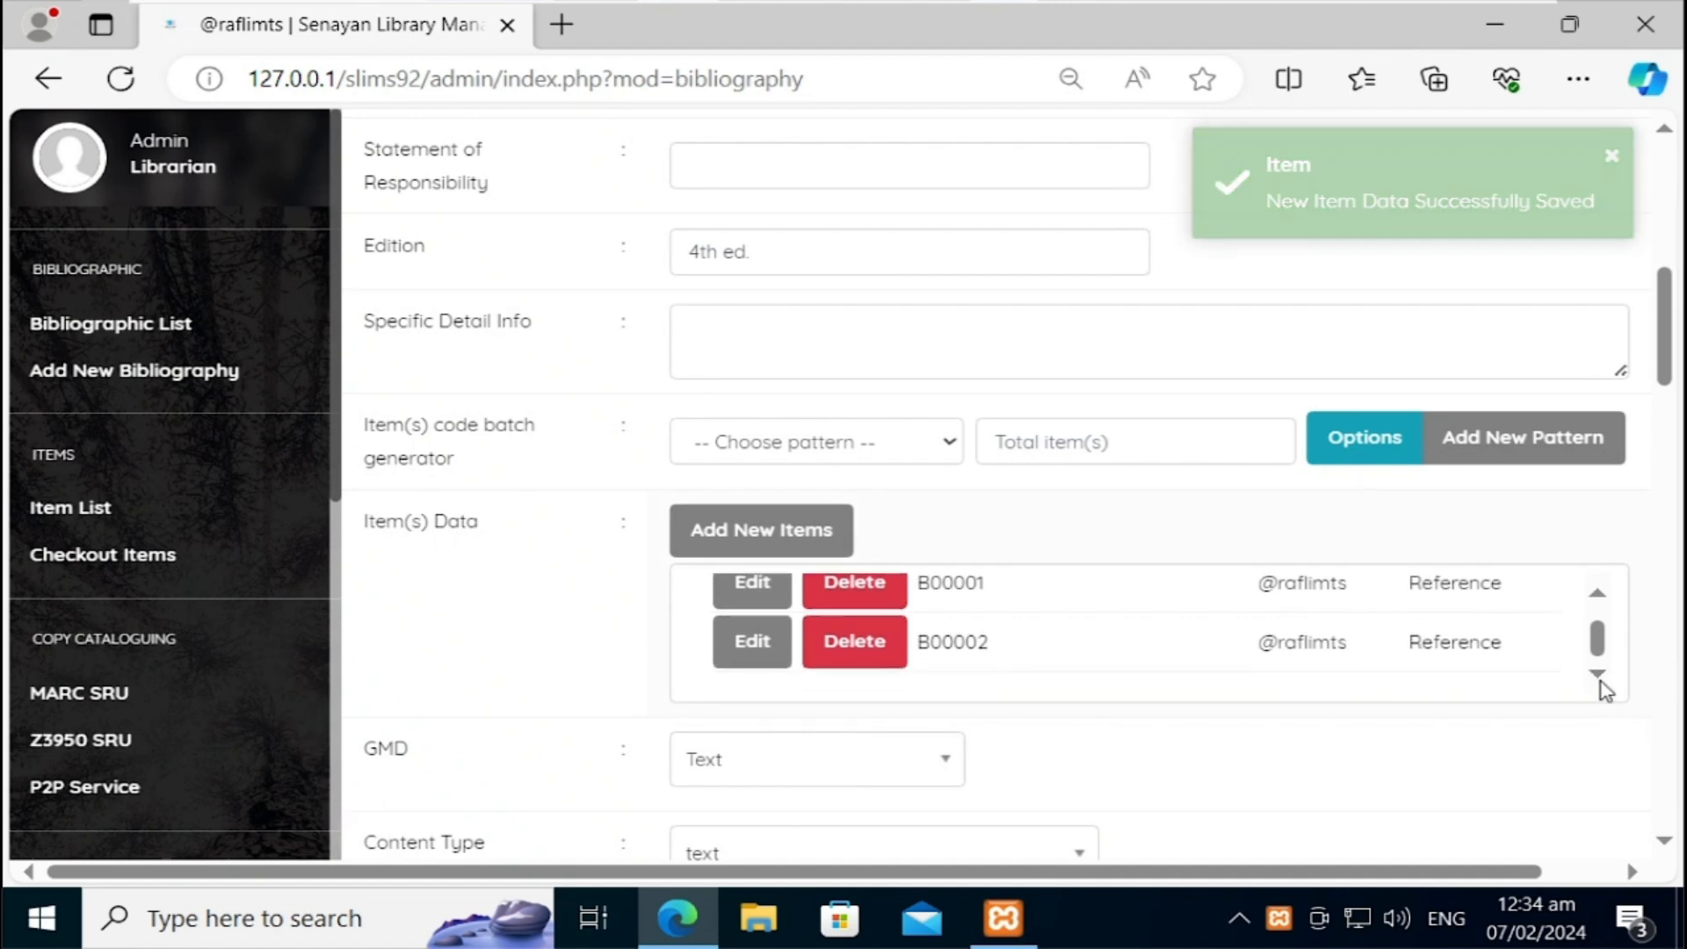
pyautogui.click(752, 642)
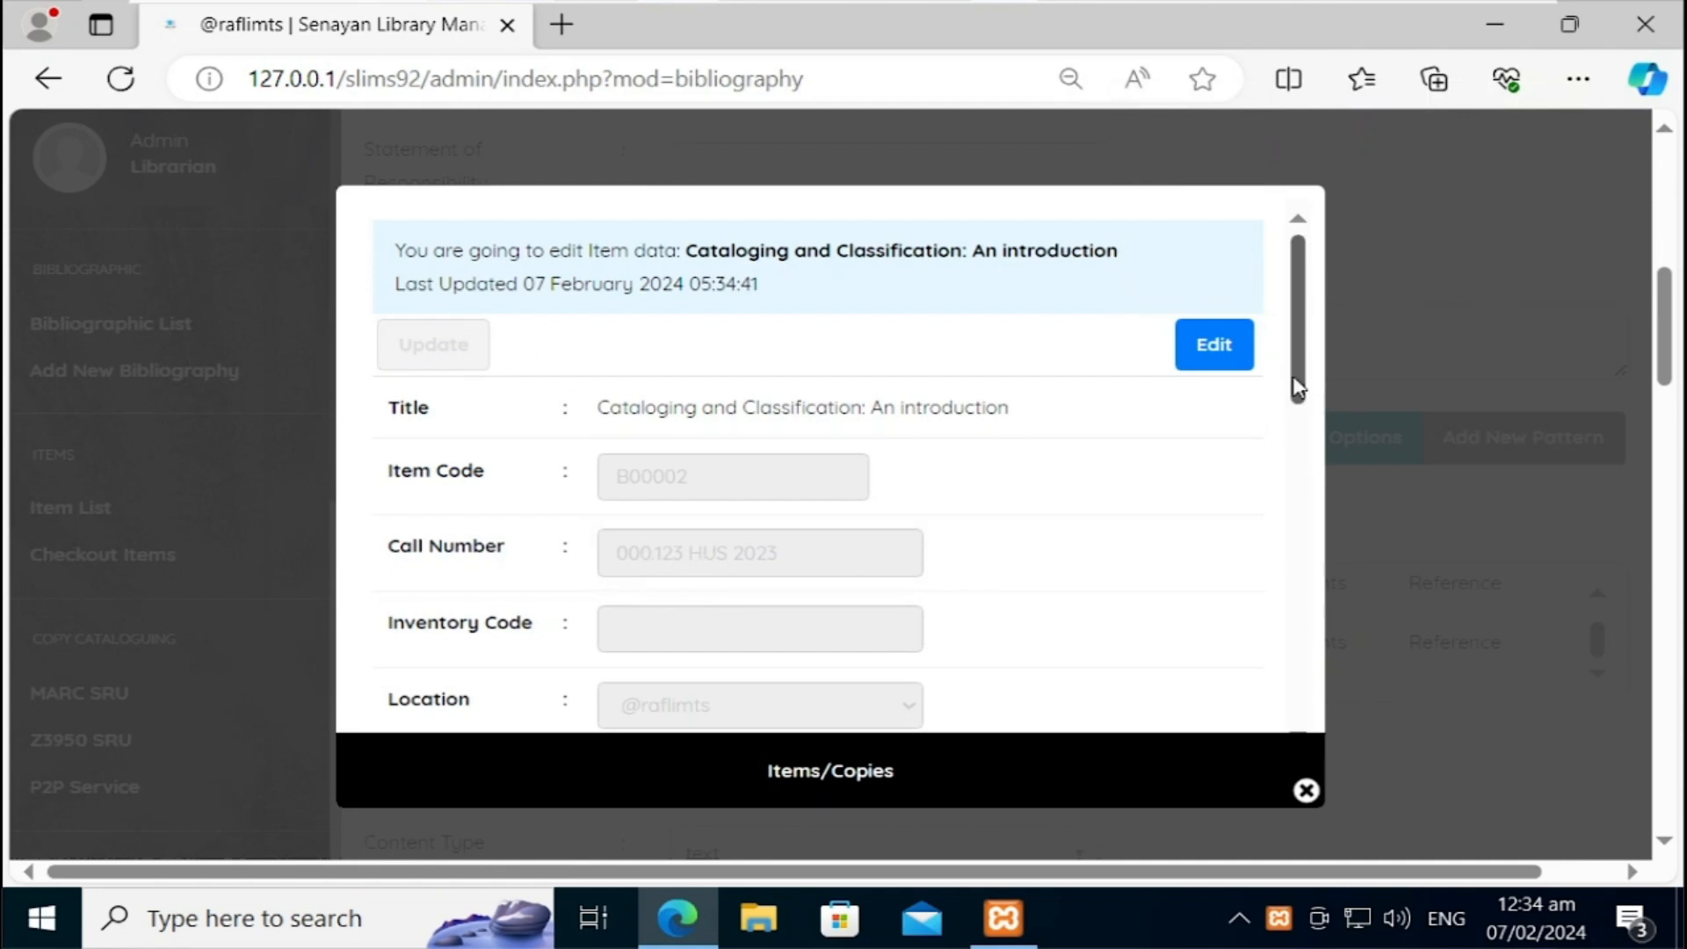
pyautogui.click(1222, 347)
pyautogui.moveTo(1304, 350); pyautogui.dragTo(1308, 438)
pyautogui.click(754, 569)
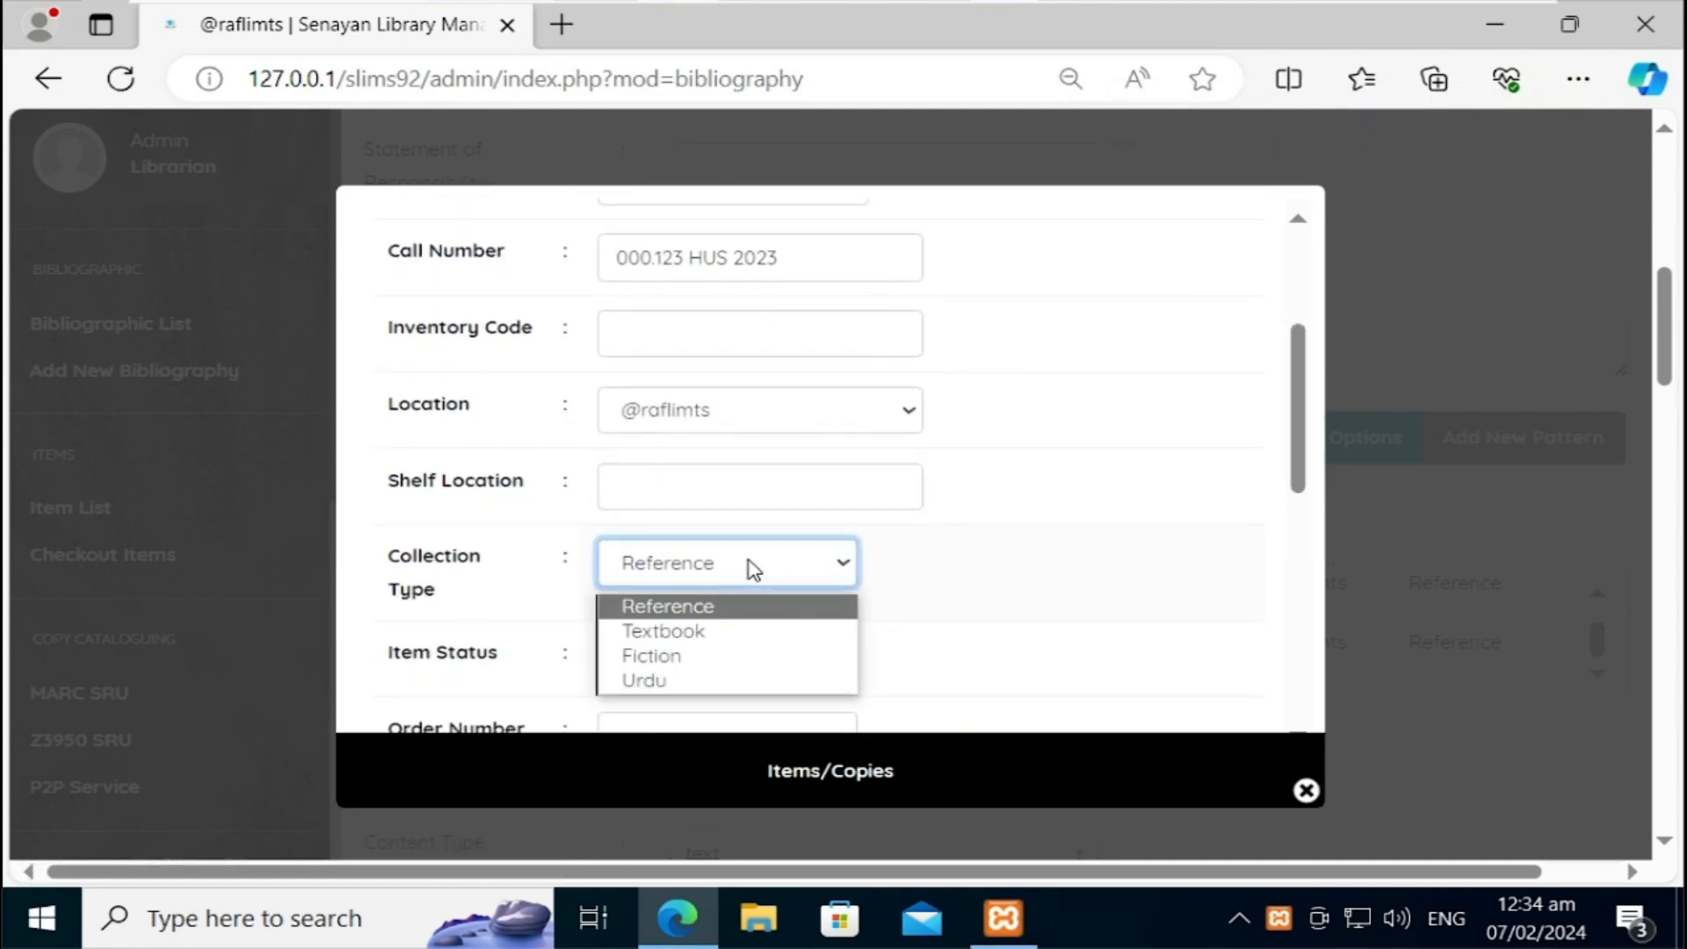
pyautogui.click(668, 631)
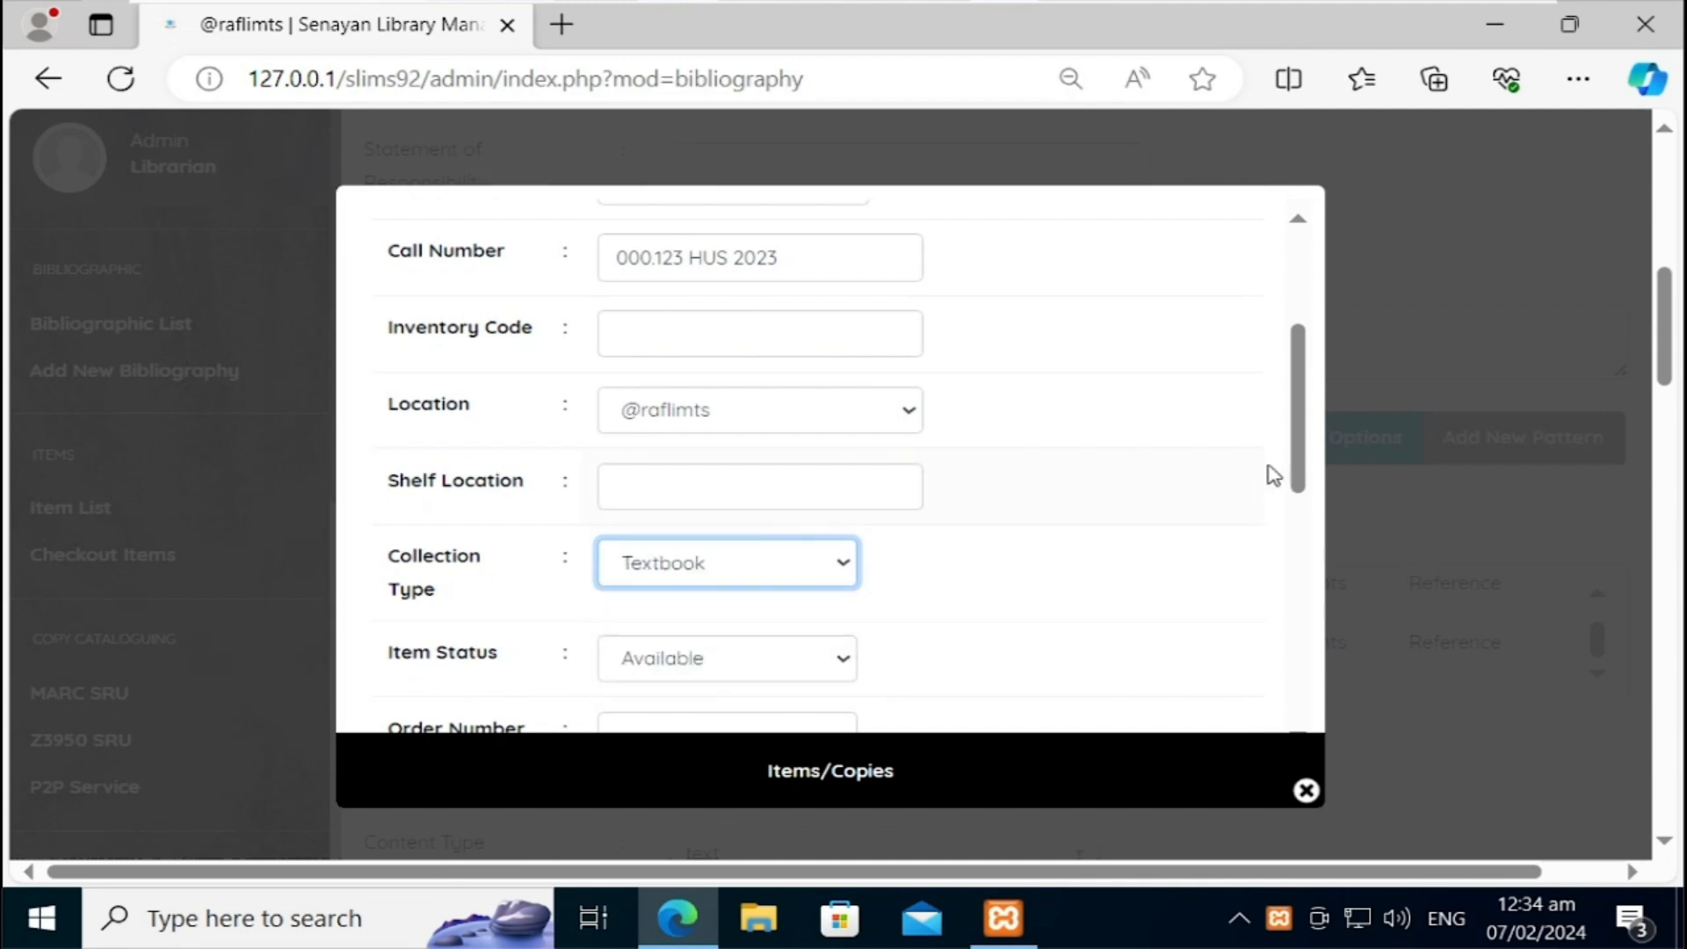
pyautogui.moveTo(1300, 395); pyautogui.dragTo(1261, 652)
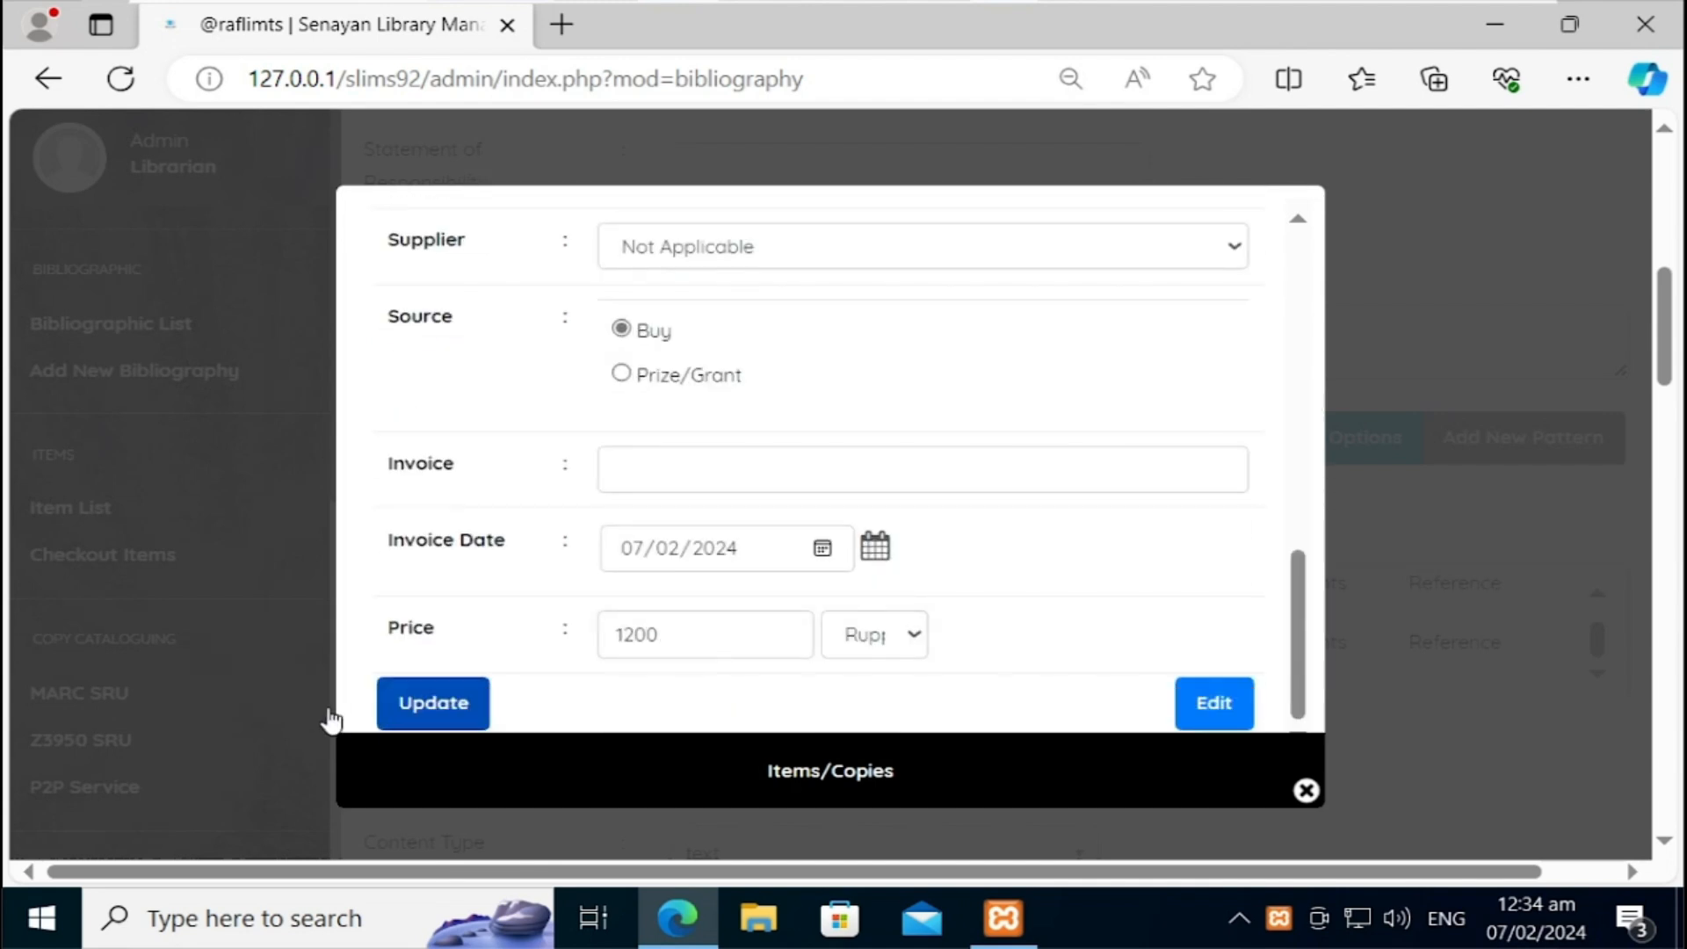
pyautogui.click(409, 710)
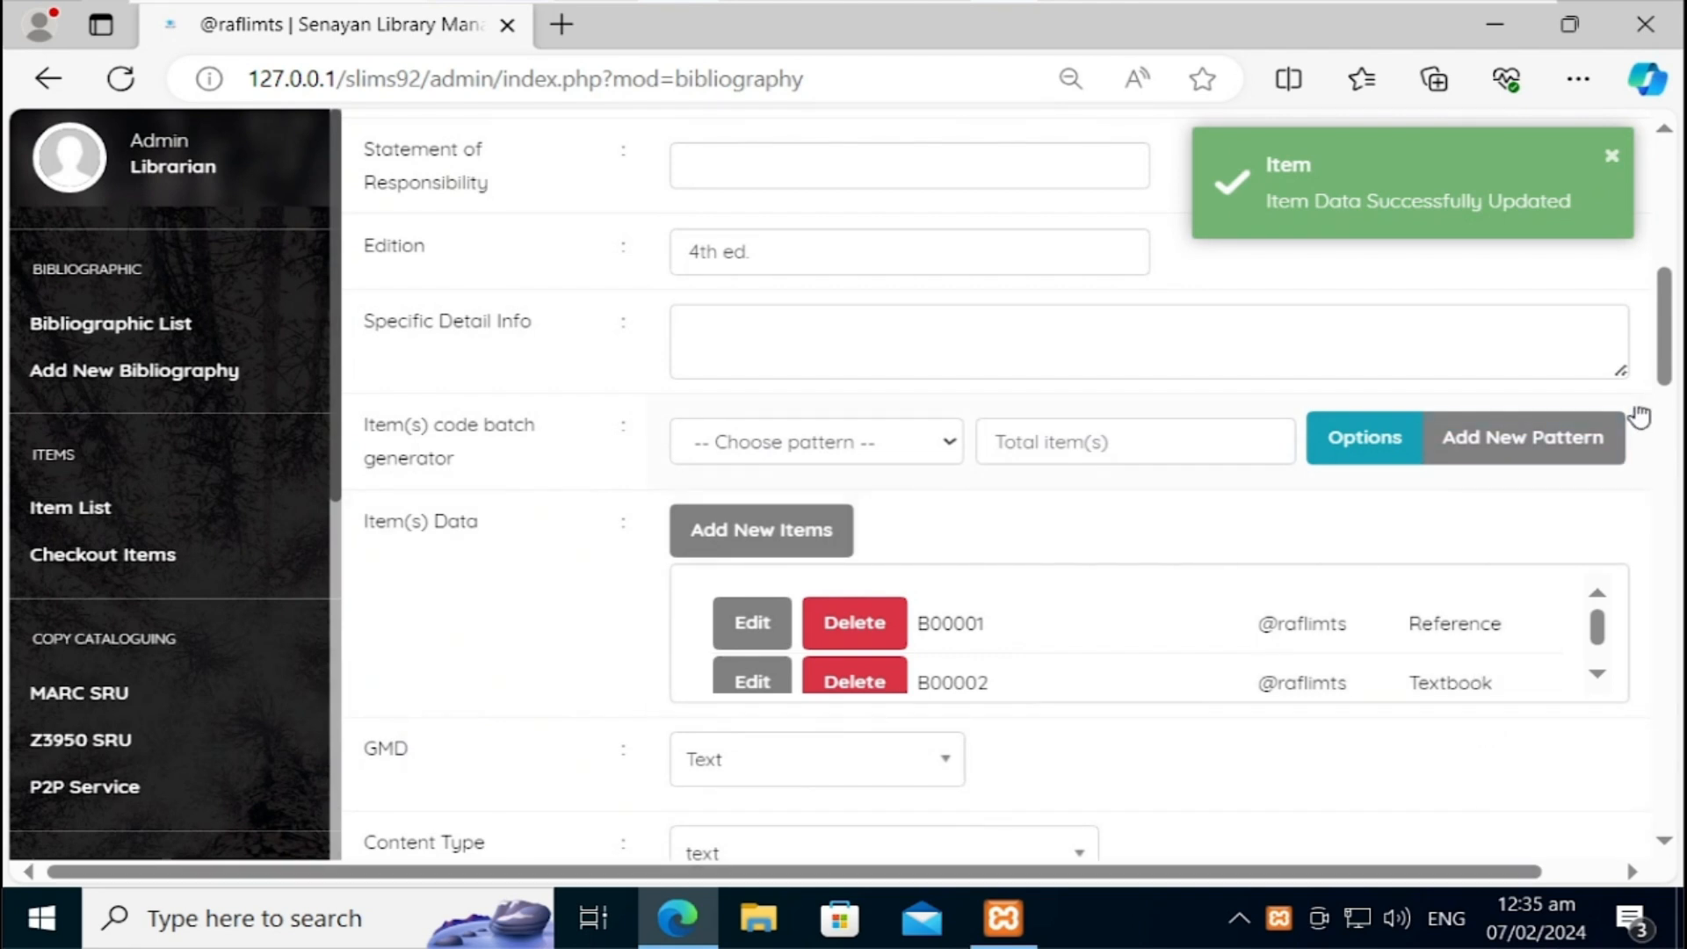
# Step: Check the home dashboard's 1 collection and 2 items, then go to the Cataloging bibliographic list
pyautogui.moveTo(1669, 347); pyautogui.dragTo(1671, 280)
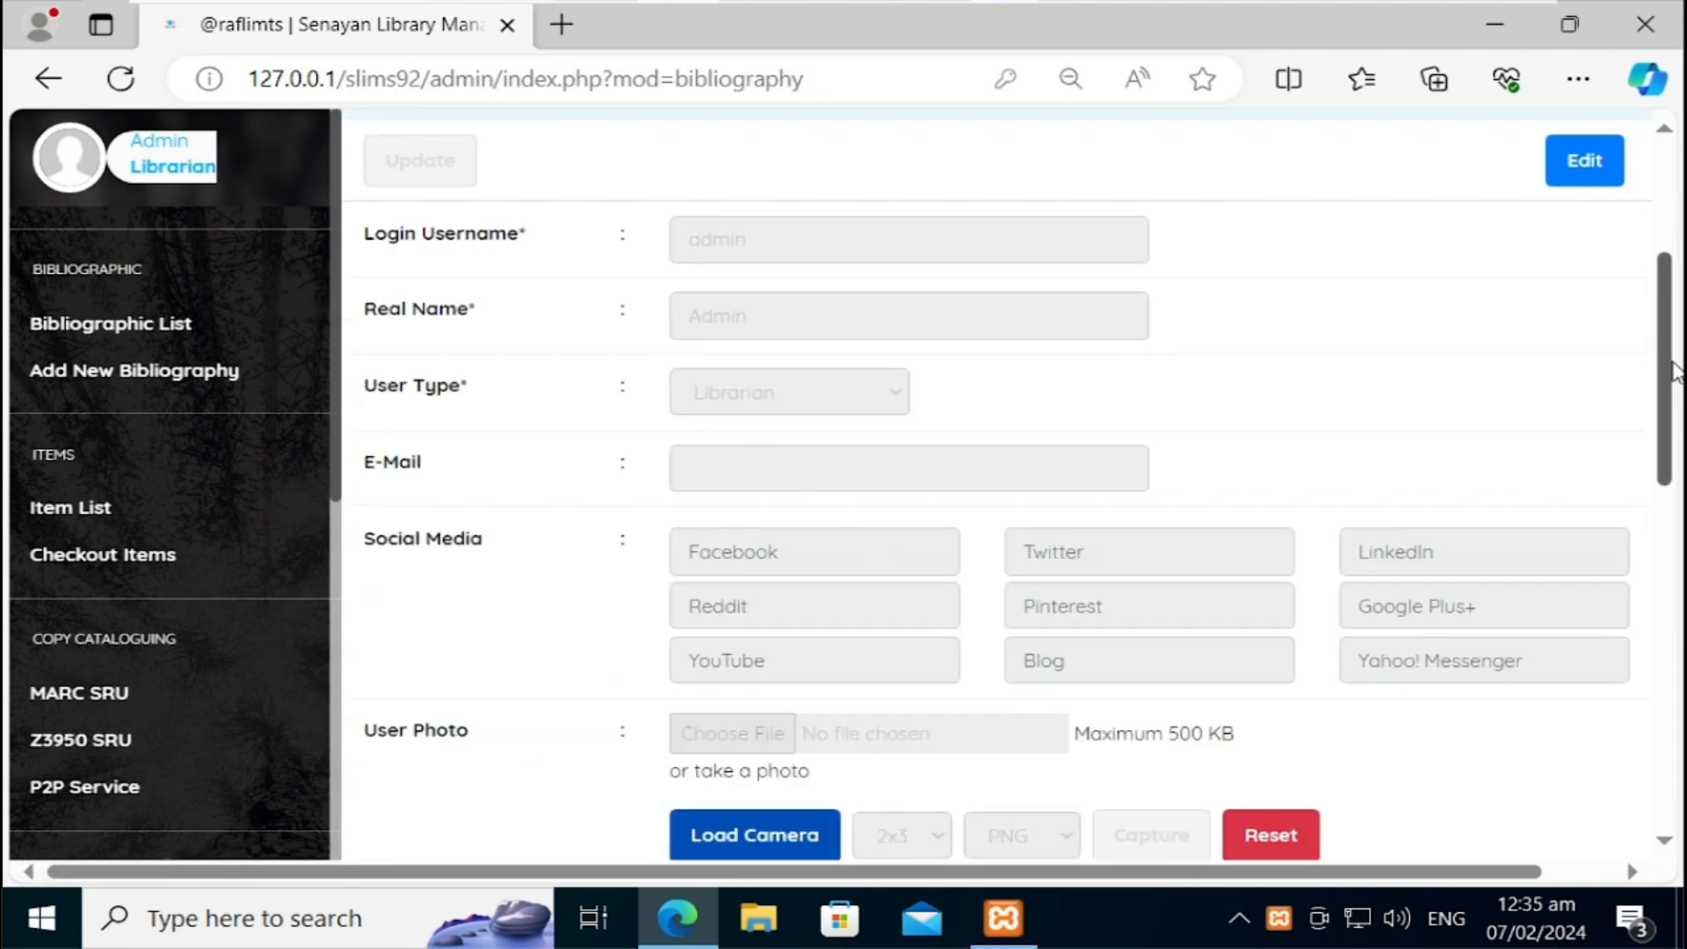
pyautogui.scroll(4, 1674, 369)
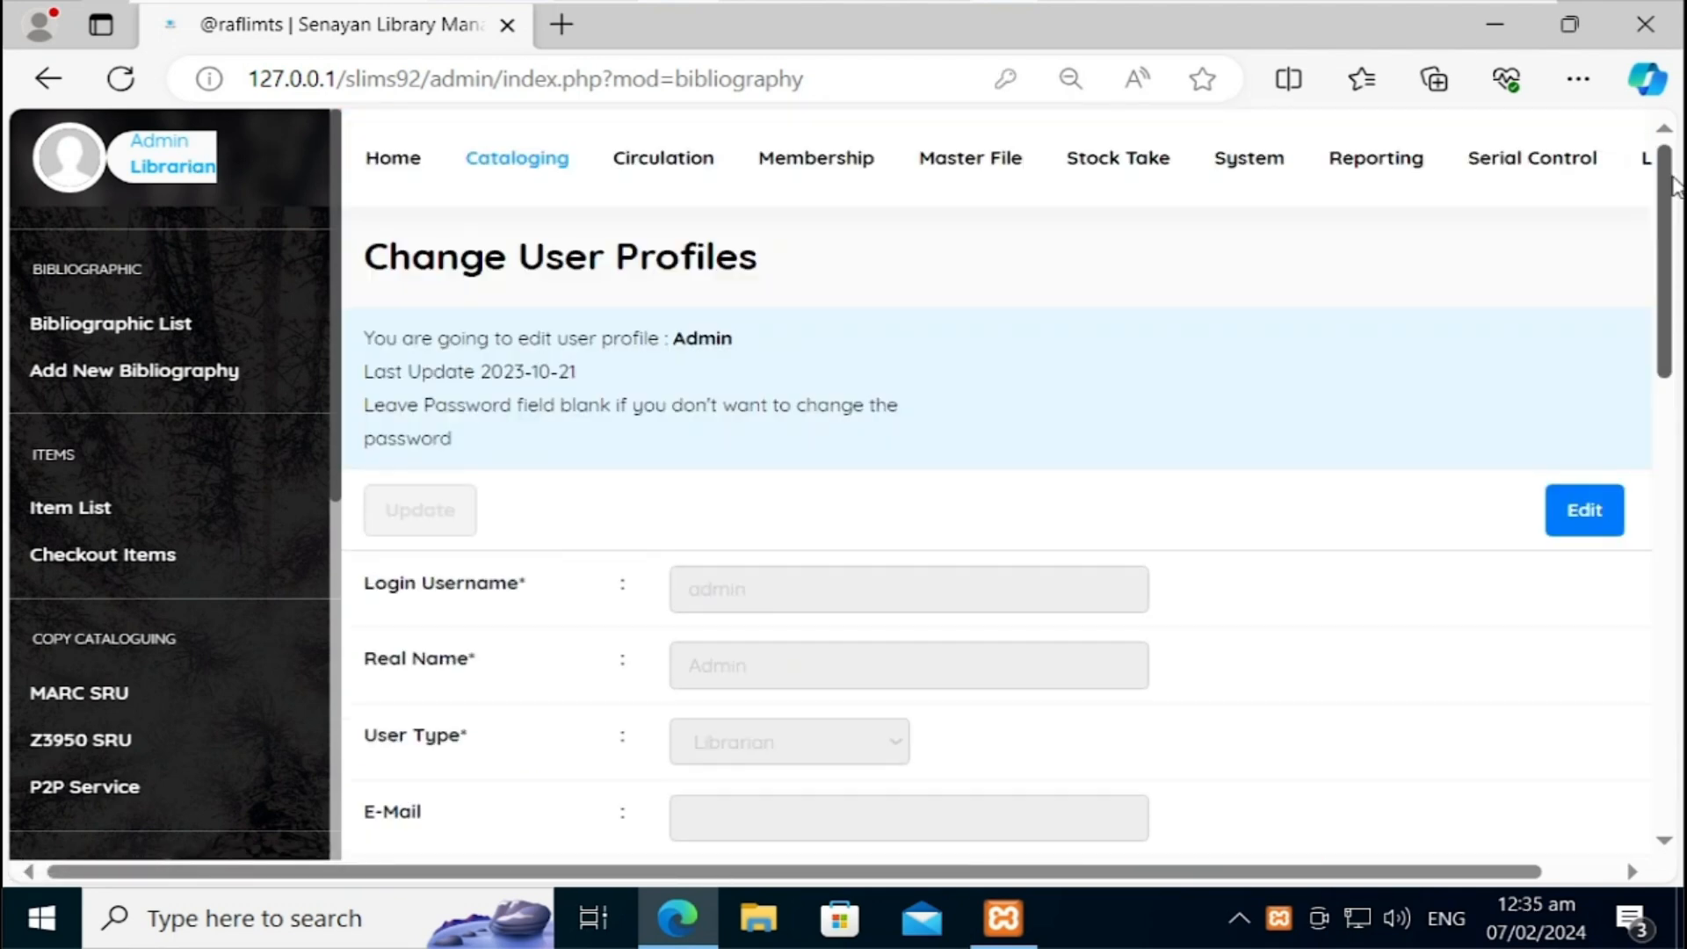
pyautogui.click(438, 181)
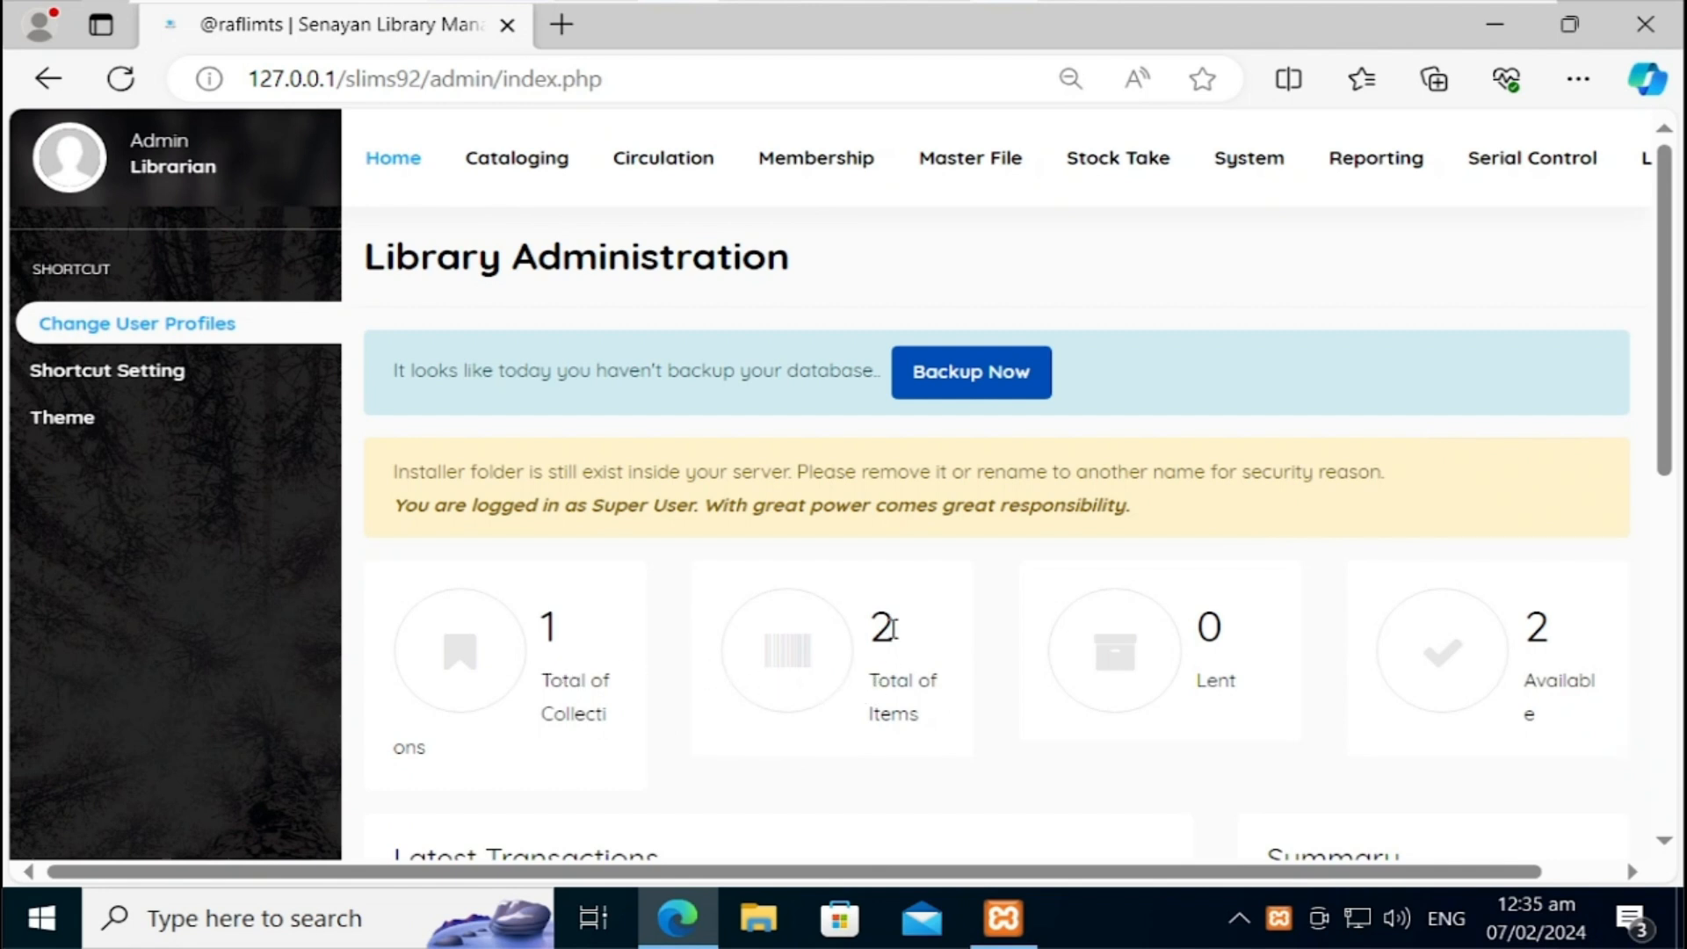
pyautogui.click(549, 169)
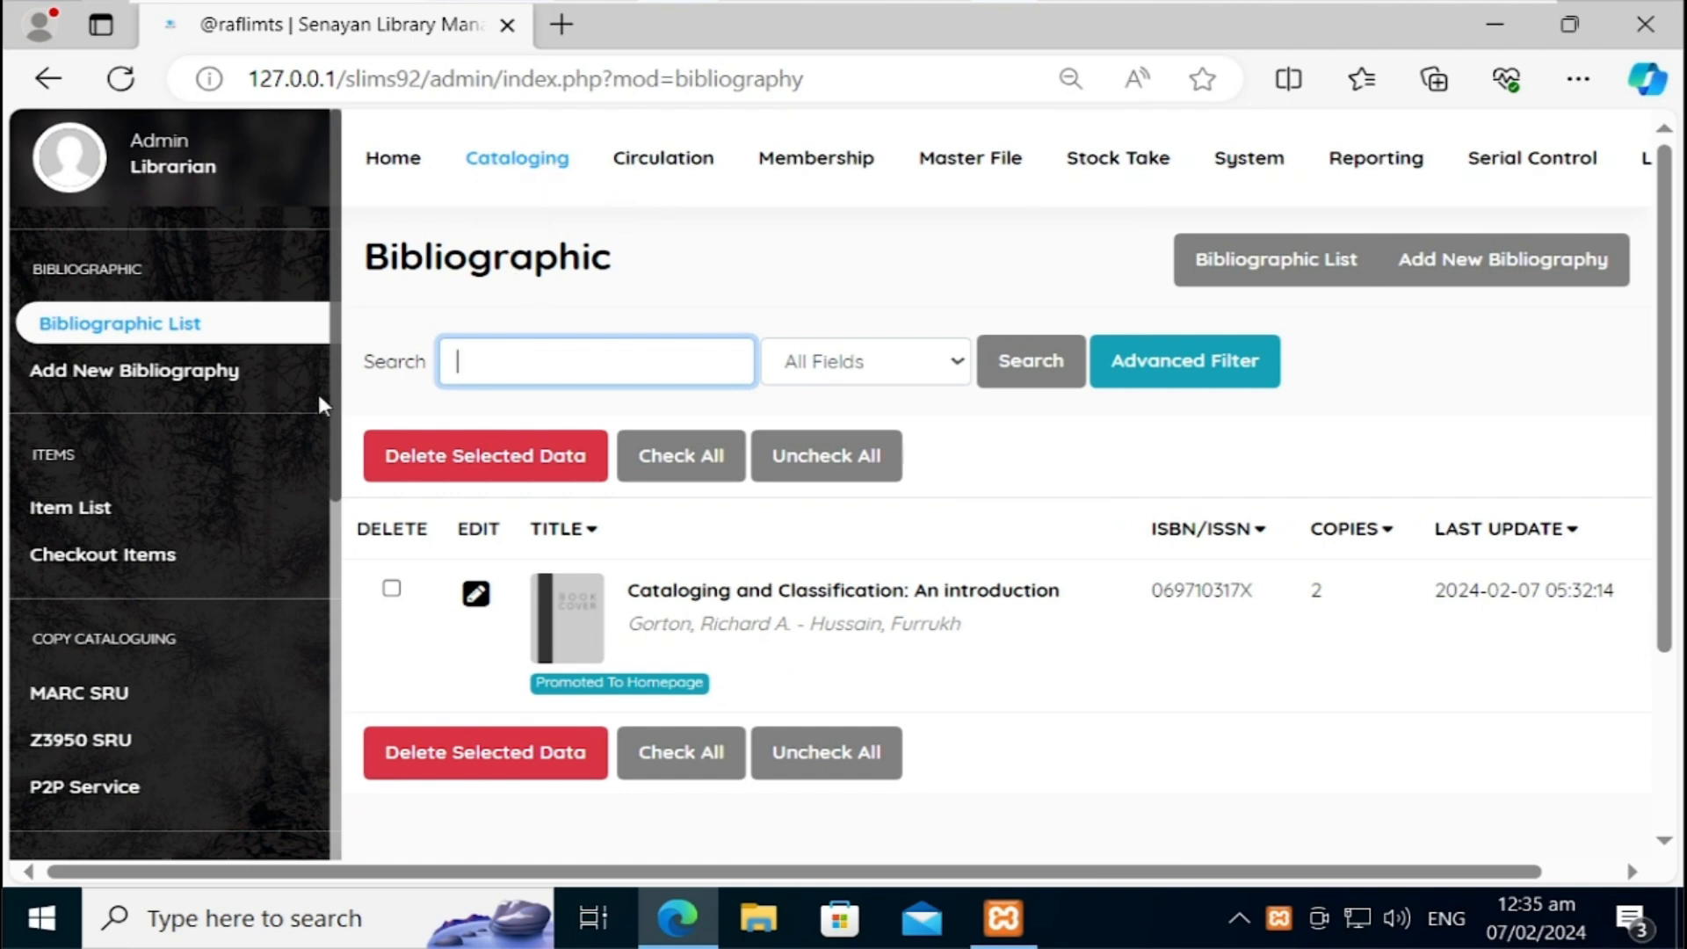
# Step: Search the Library of Congress Z39.50 SRU server for 'library toolkit', finding digital library toolkit (2000)
pyautogui.moveTo(336, 426); pyautogui.dragTo(350, 720)
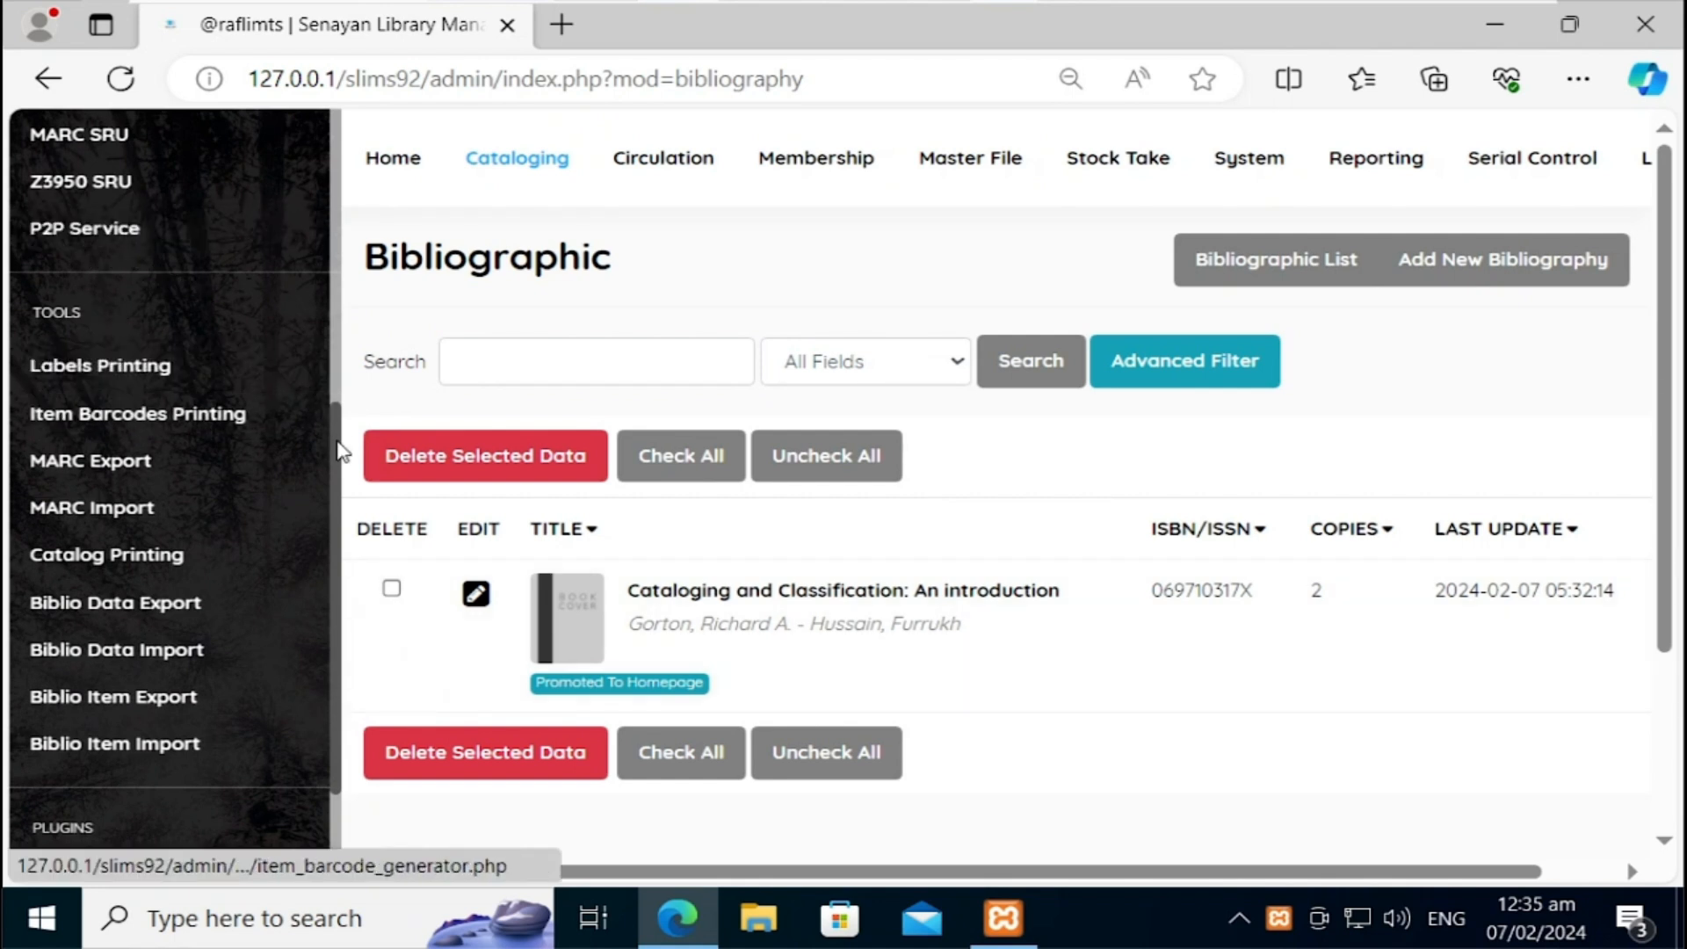
pyautogui.scroll(2, 341, 454)
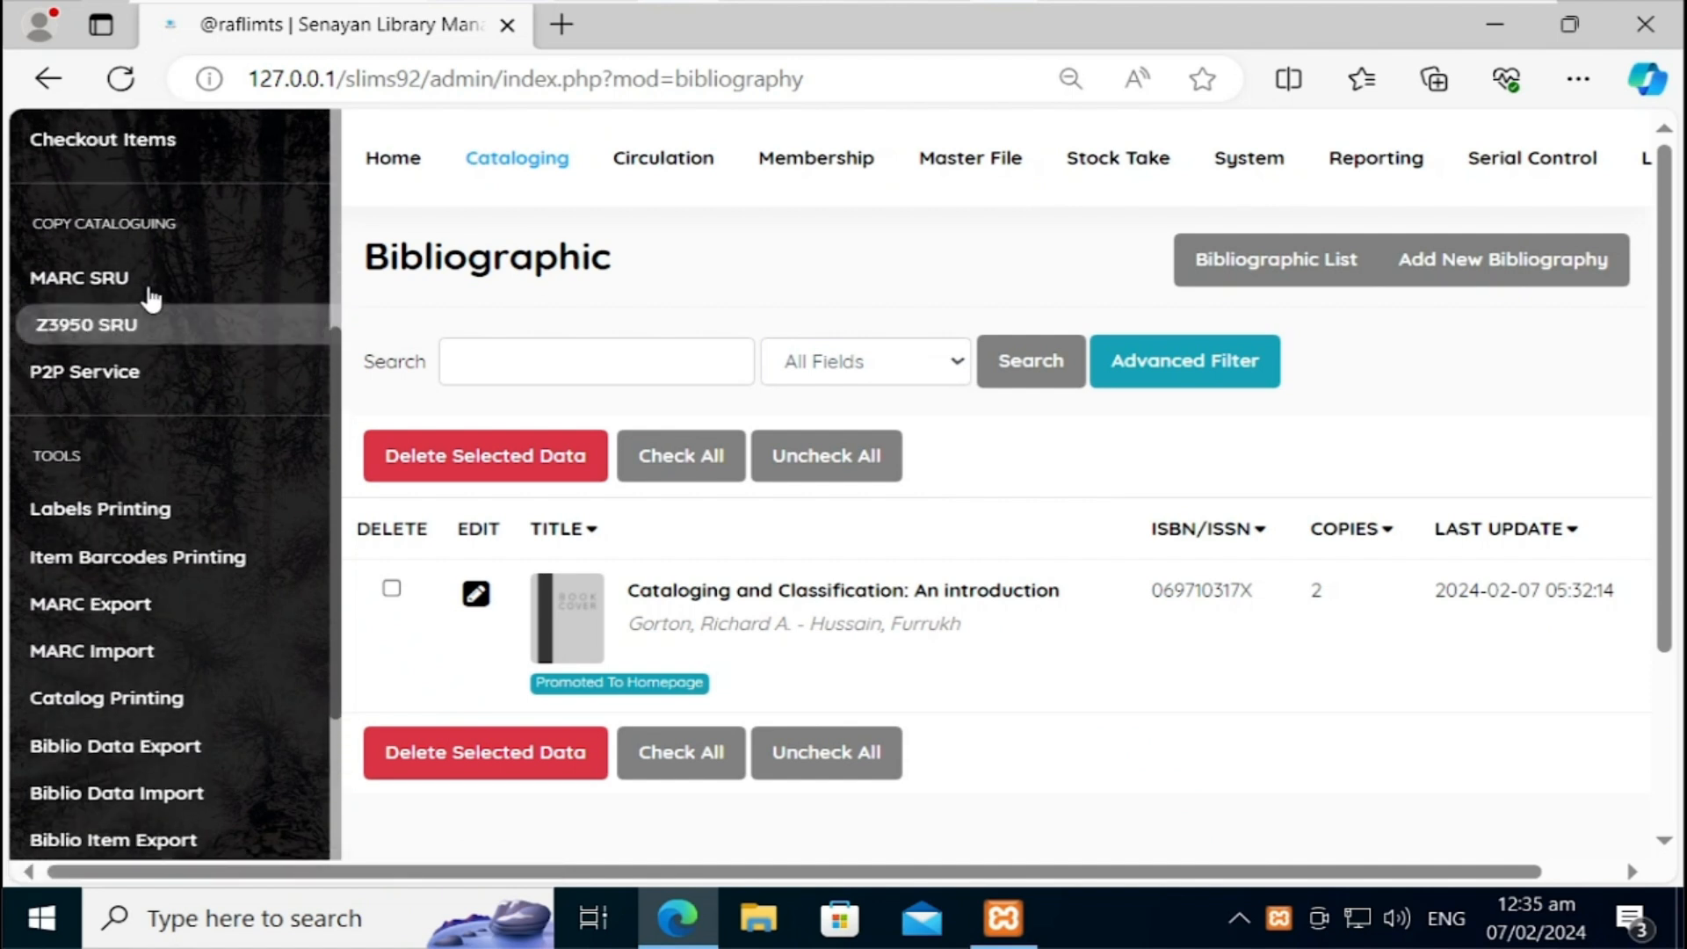
pyautogui.click(121, 331)
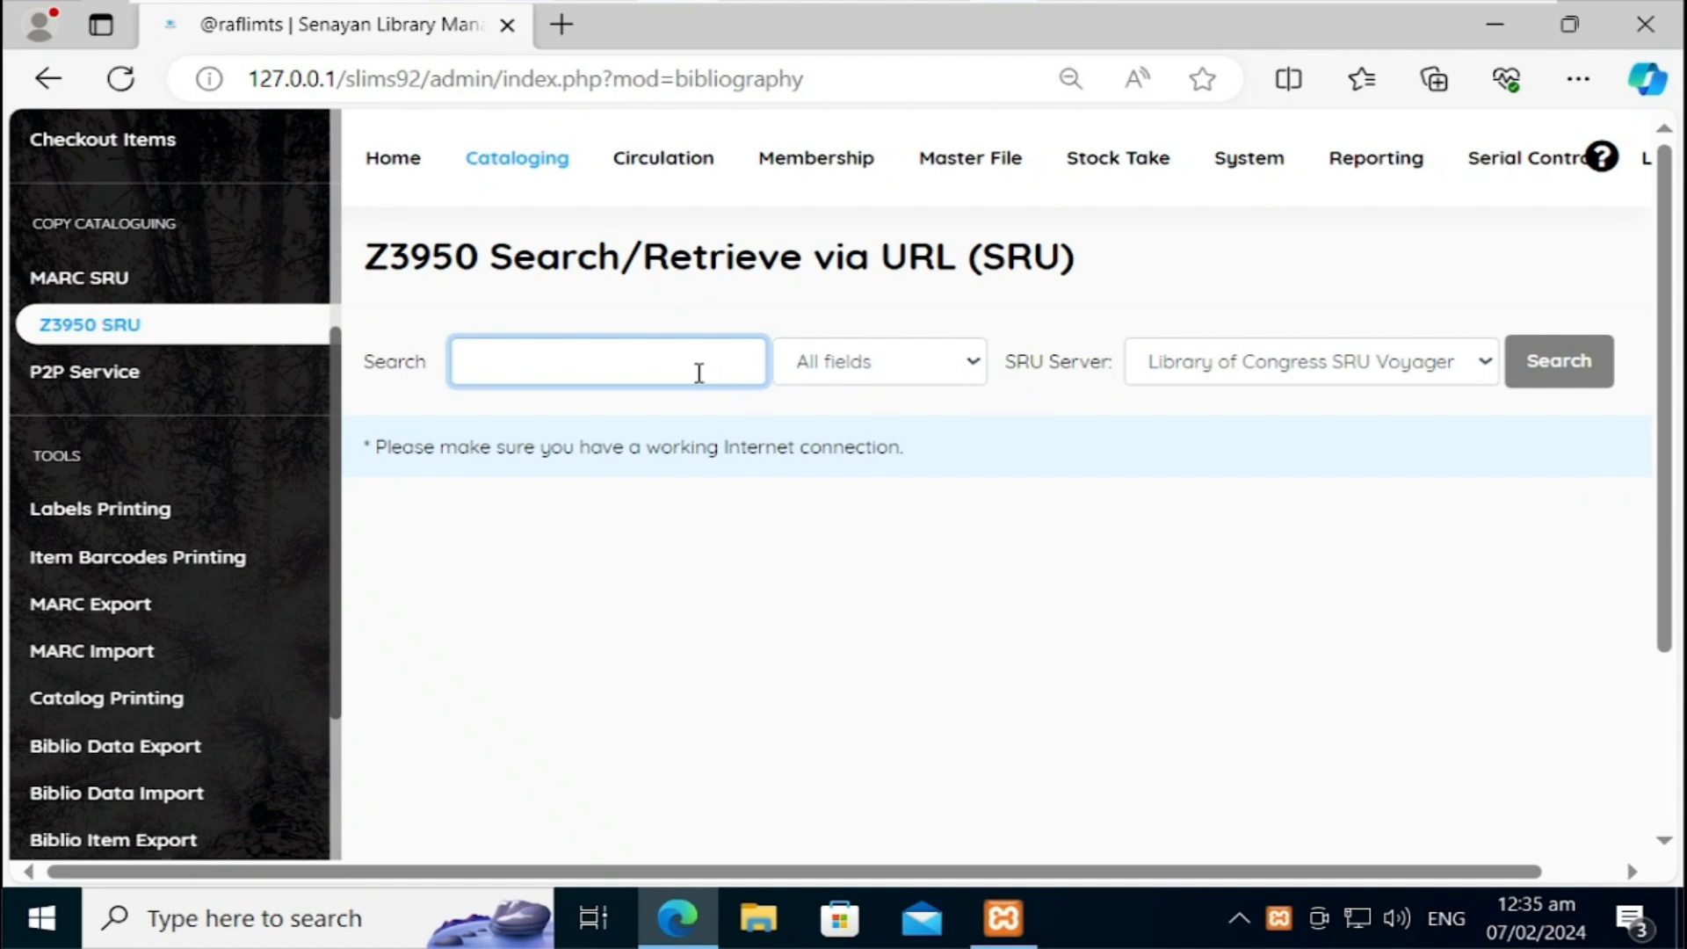
pyautogui.write('oo')
pyautogui.write('rary')
pyautogui.press('Return')
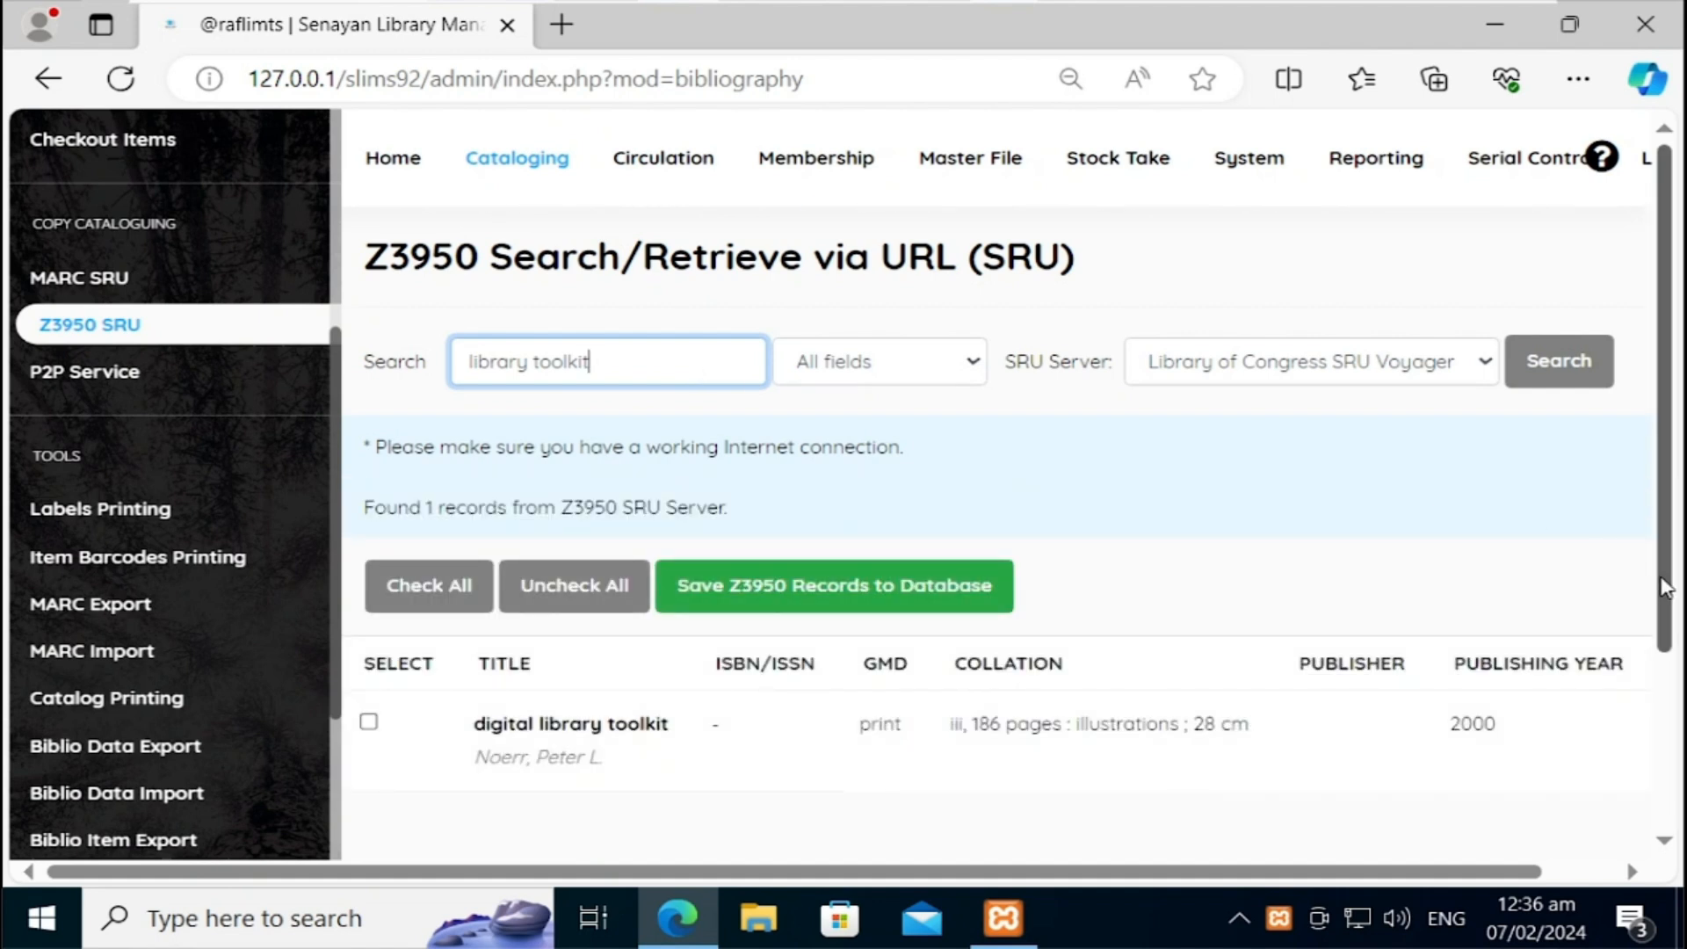
pyautogui.moveTo(1664, 587); pyautogui.dragTo(1662, 653)
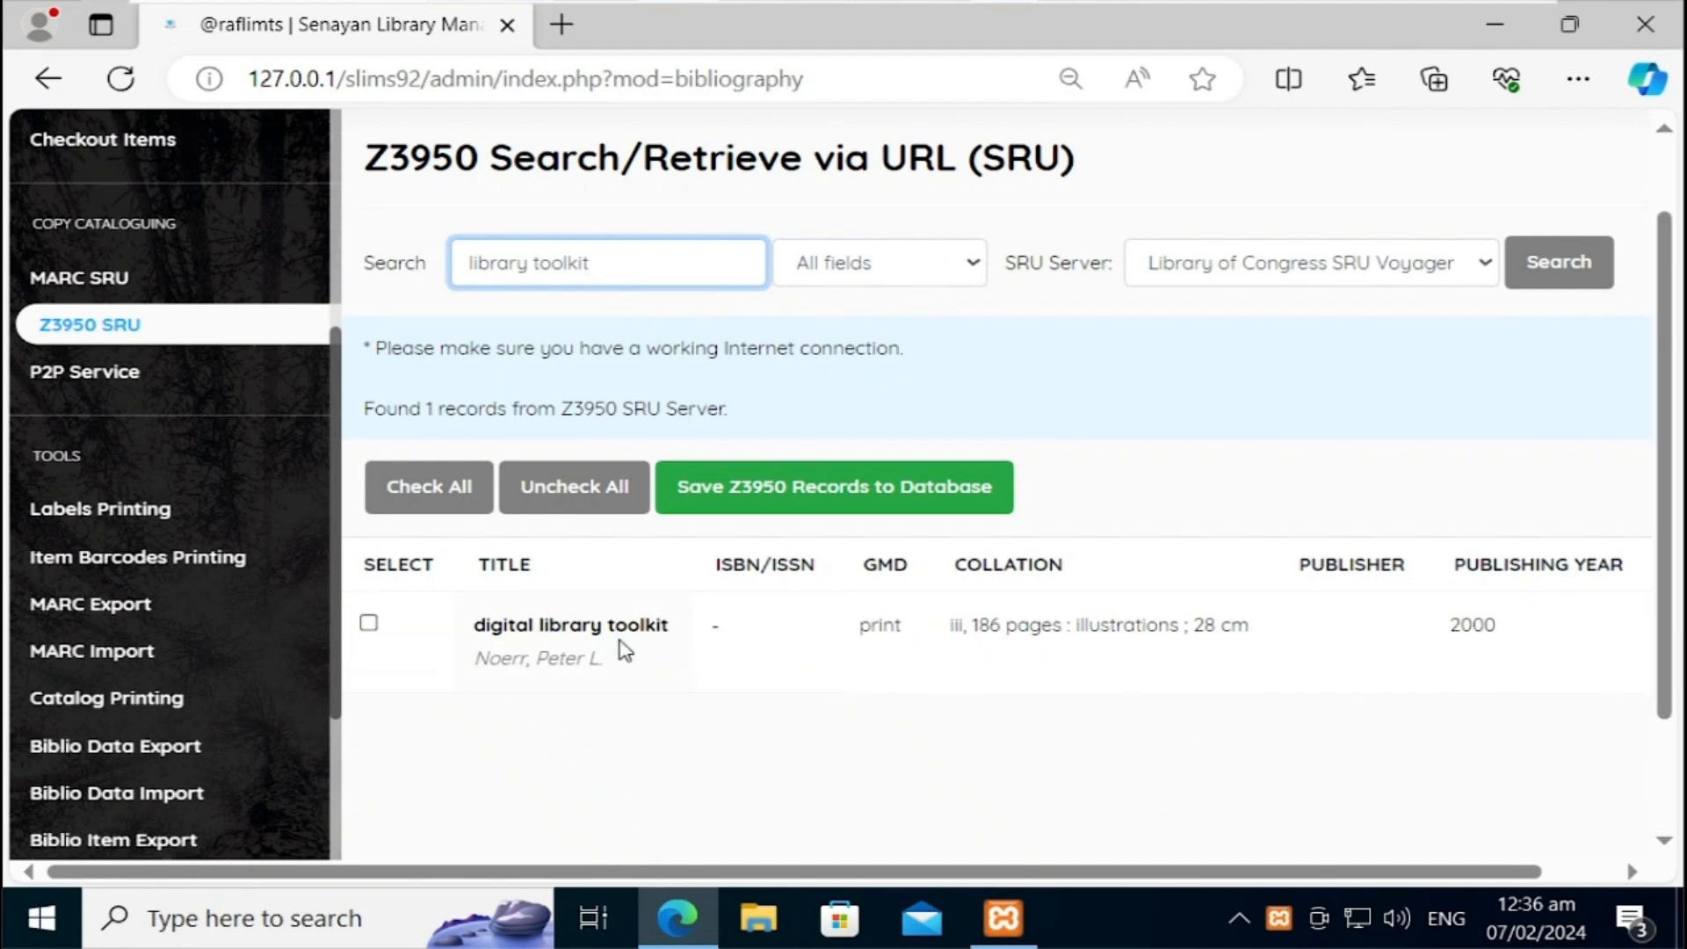
# Step: Save the selected digital library toolkit result to the database and return to the Bibliographic list
pyautogui.click(369, 624)
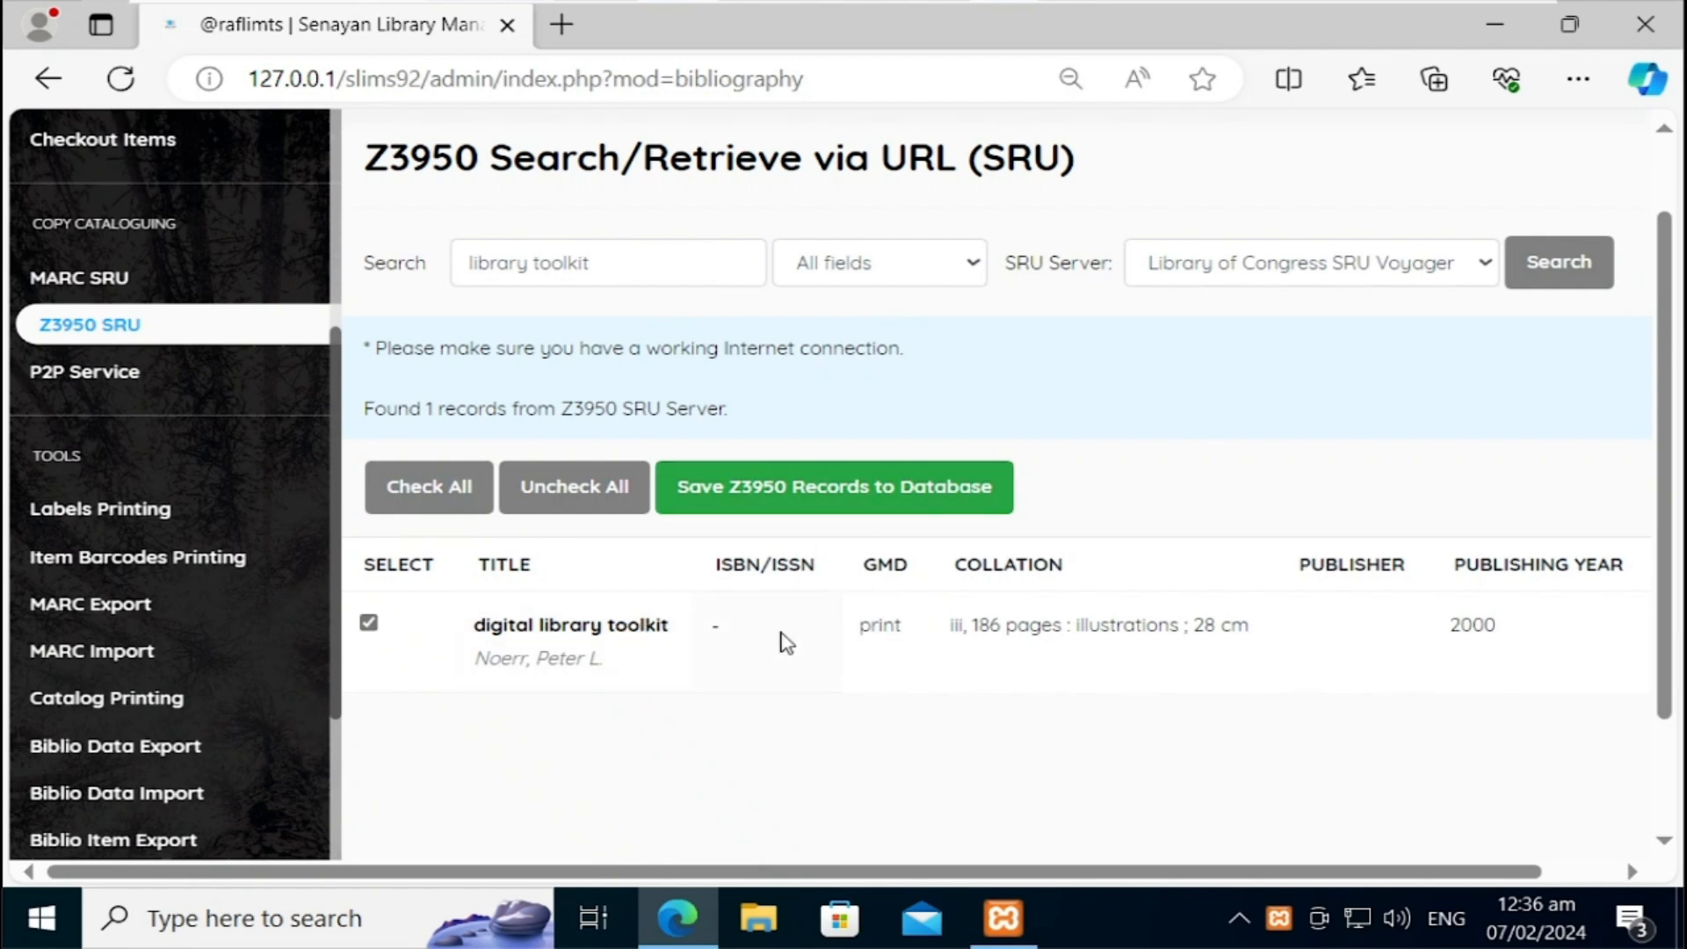
pyautogui.click(882, 512)
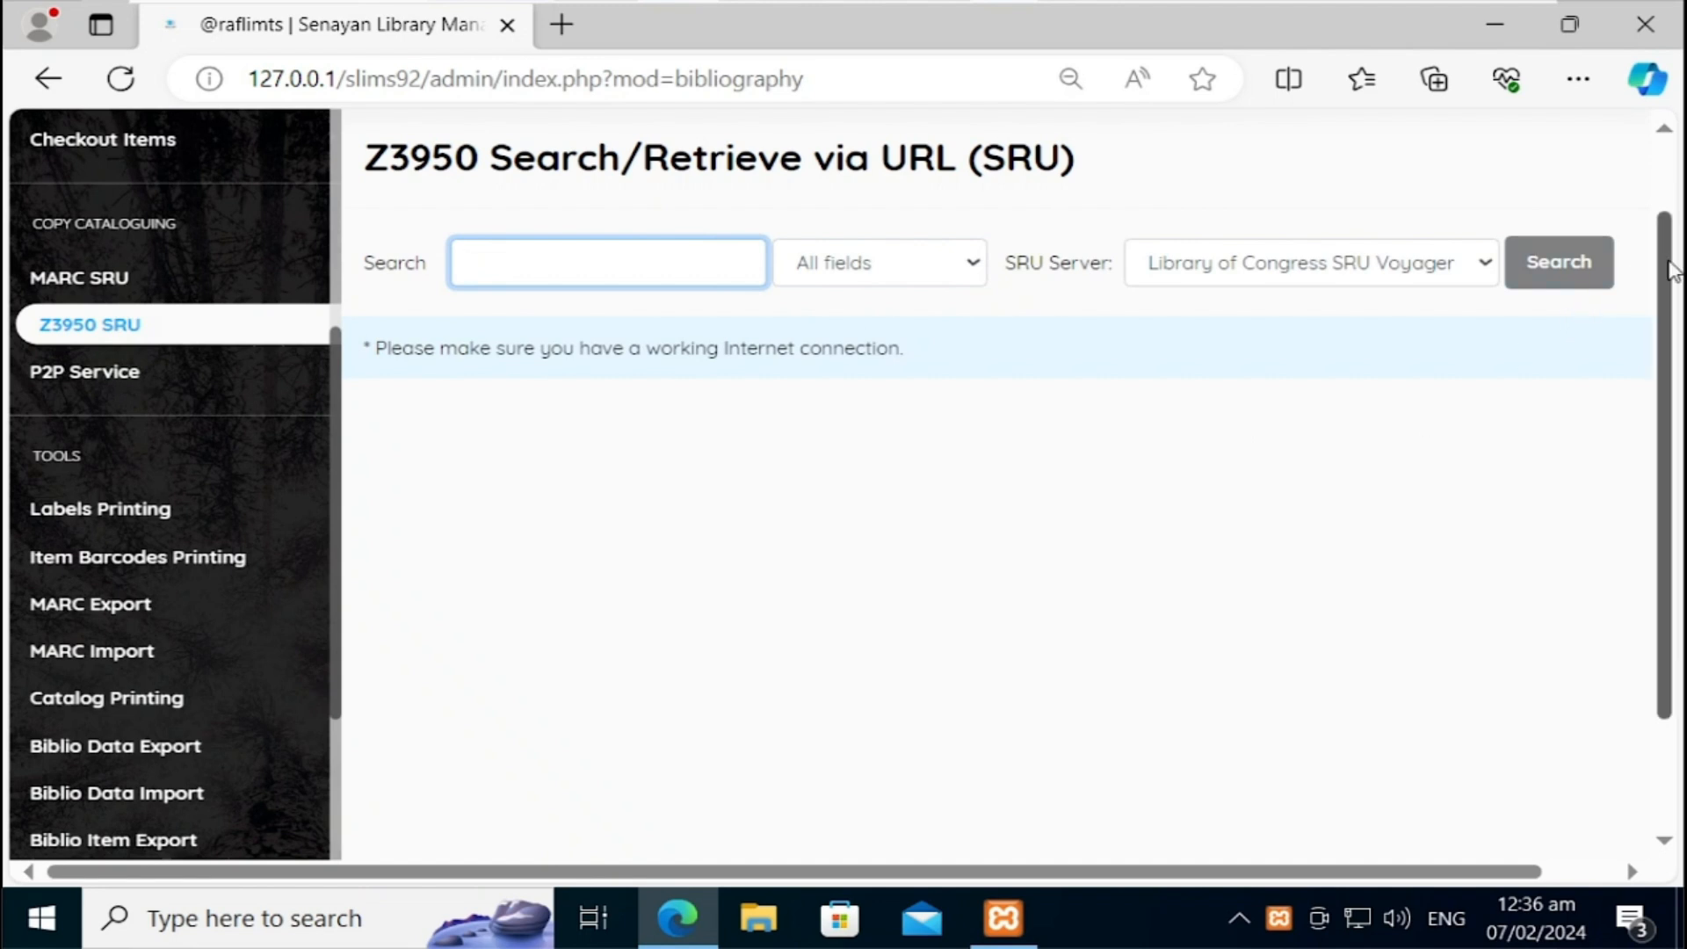
pyautogui.scroll(2, 1665, 272)
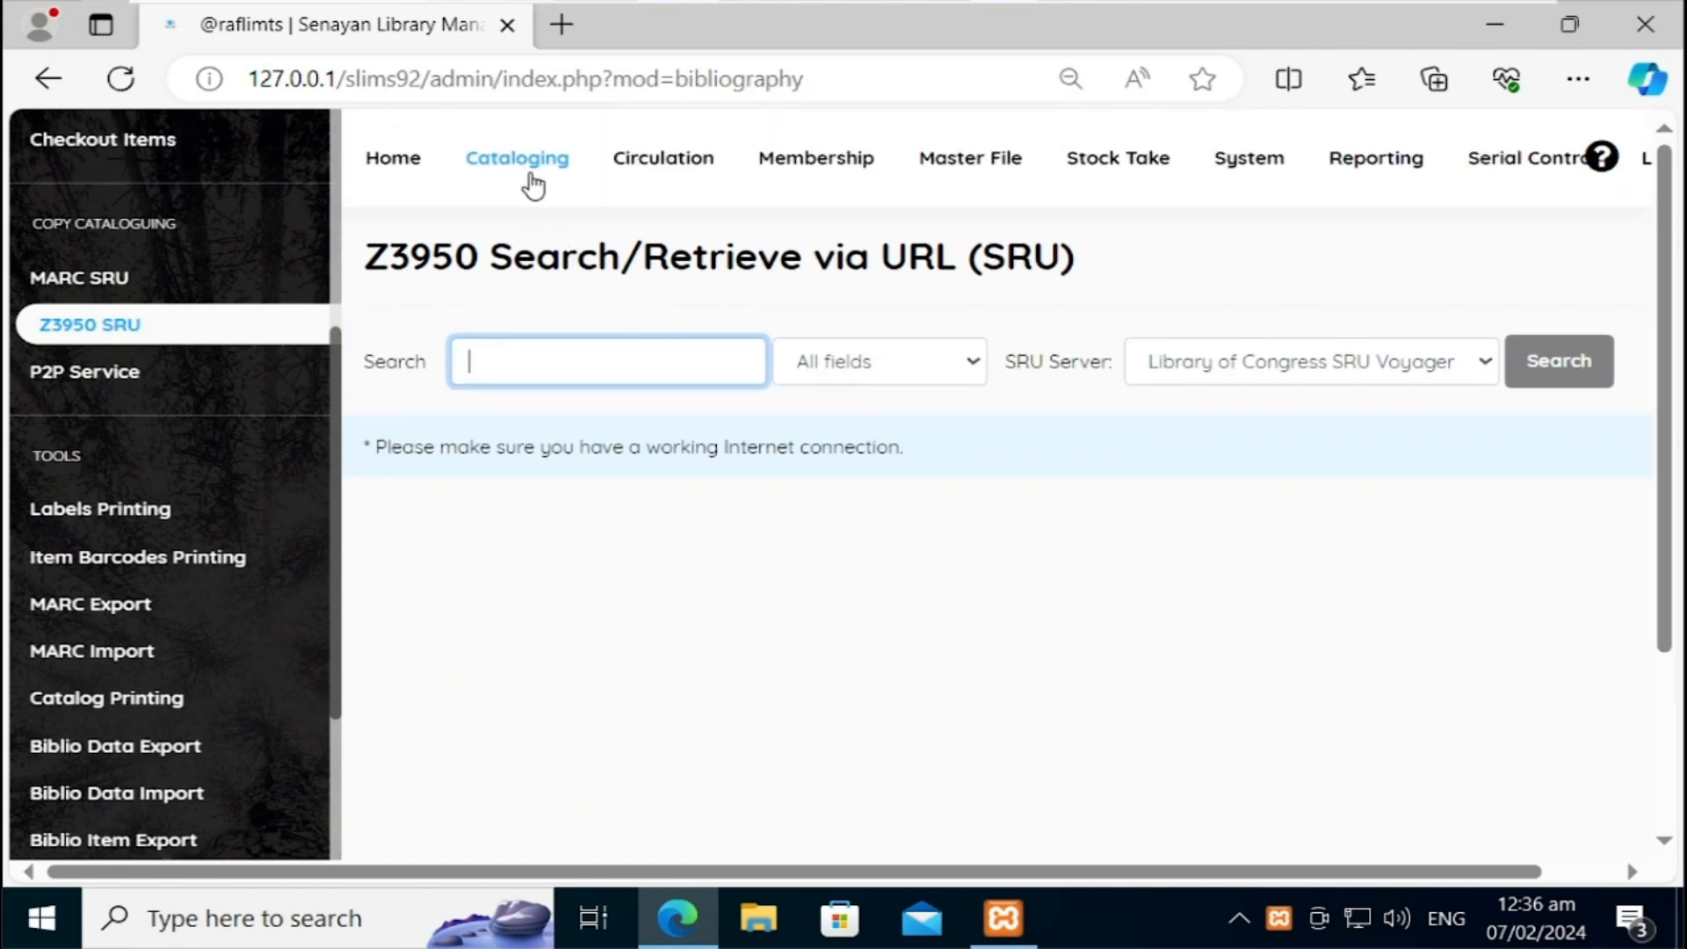
pyautogui.click(523, 162)
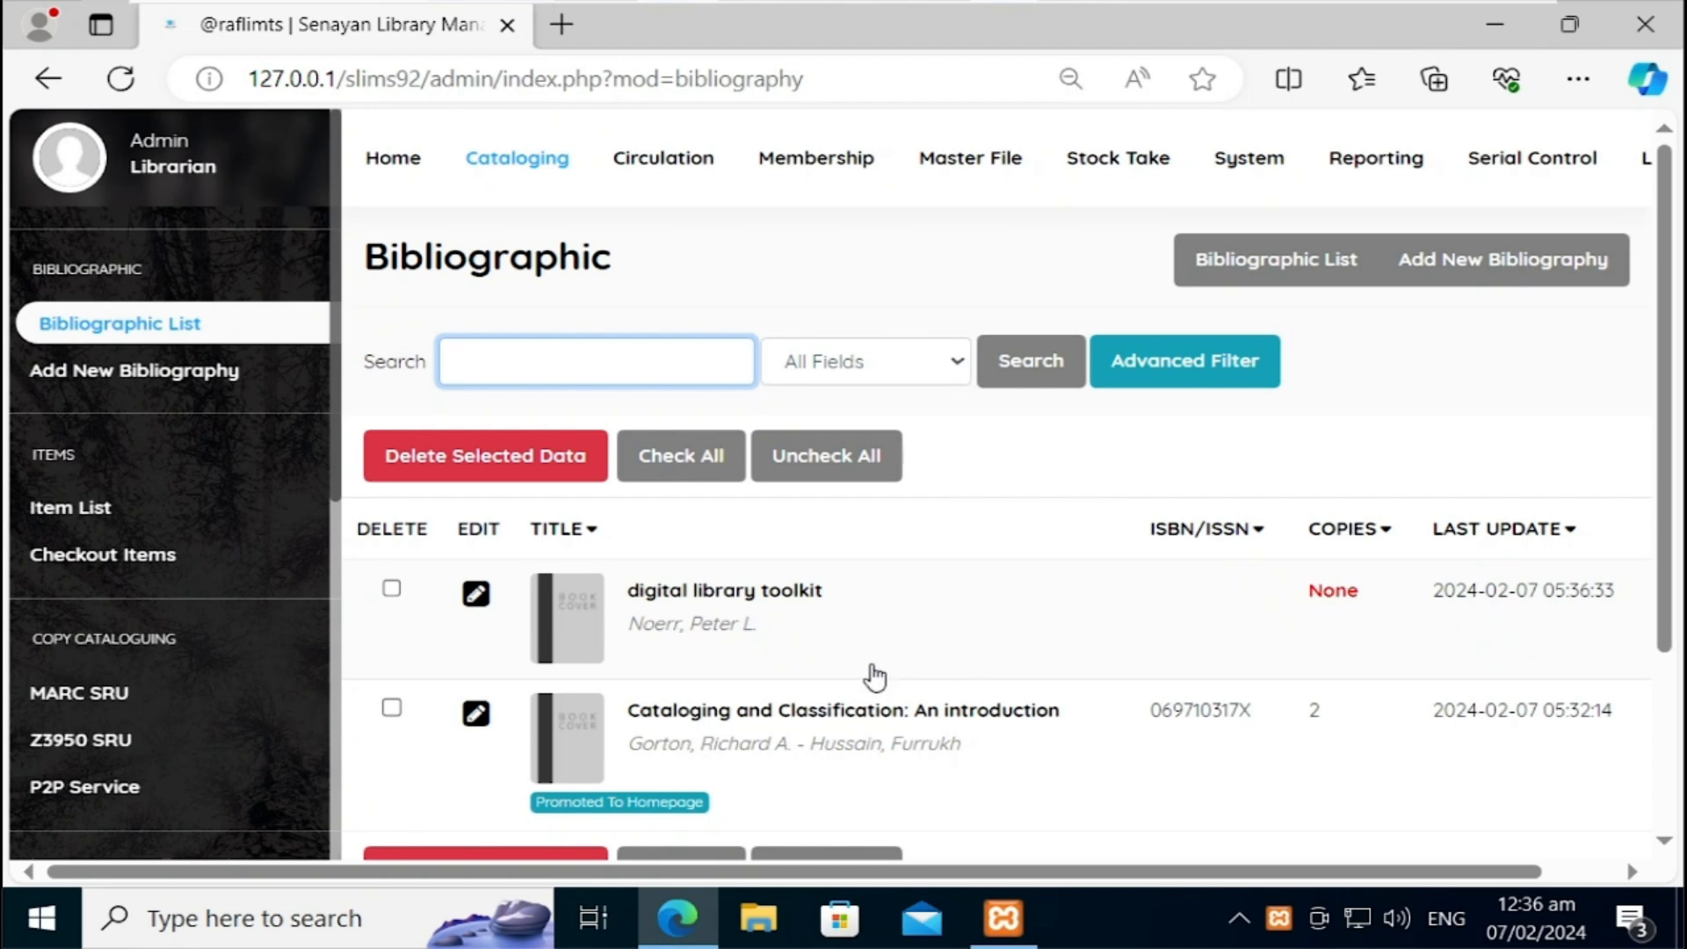
# Step: Open the digital library toolkit record in edit mode and start adding a new copy
pyautogui.click(1364, 604)
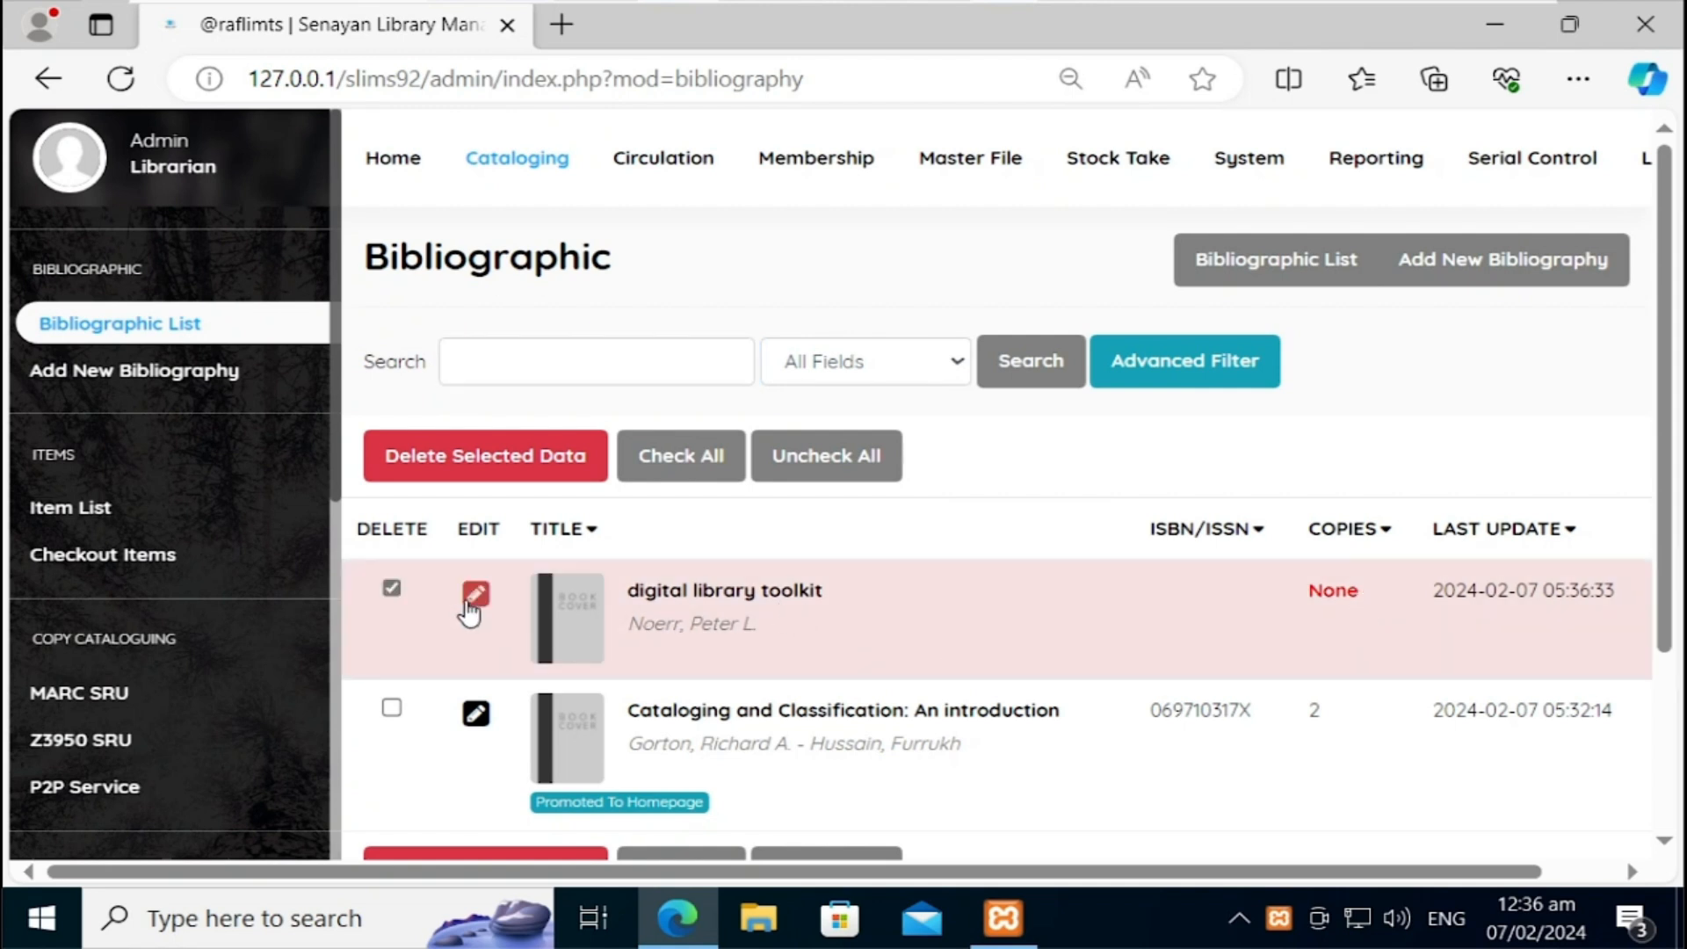
pyautogui.click(472, 599)
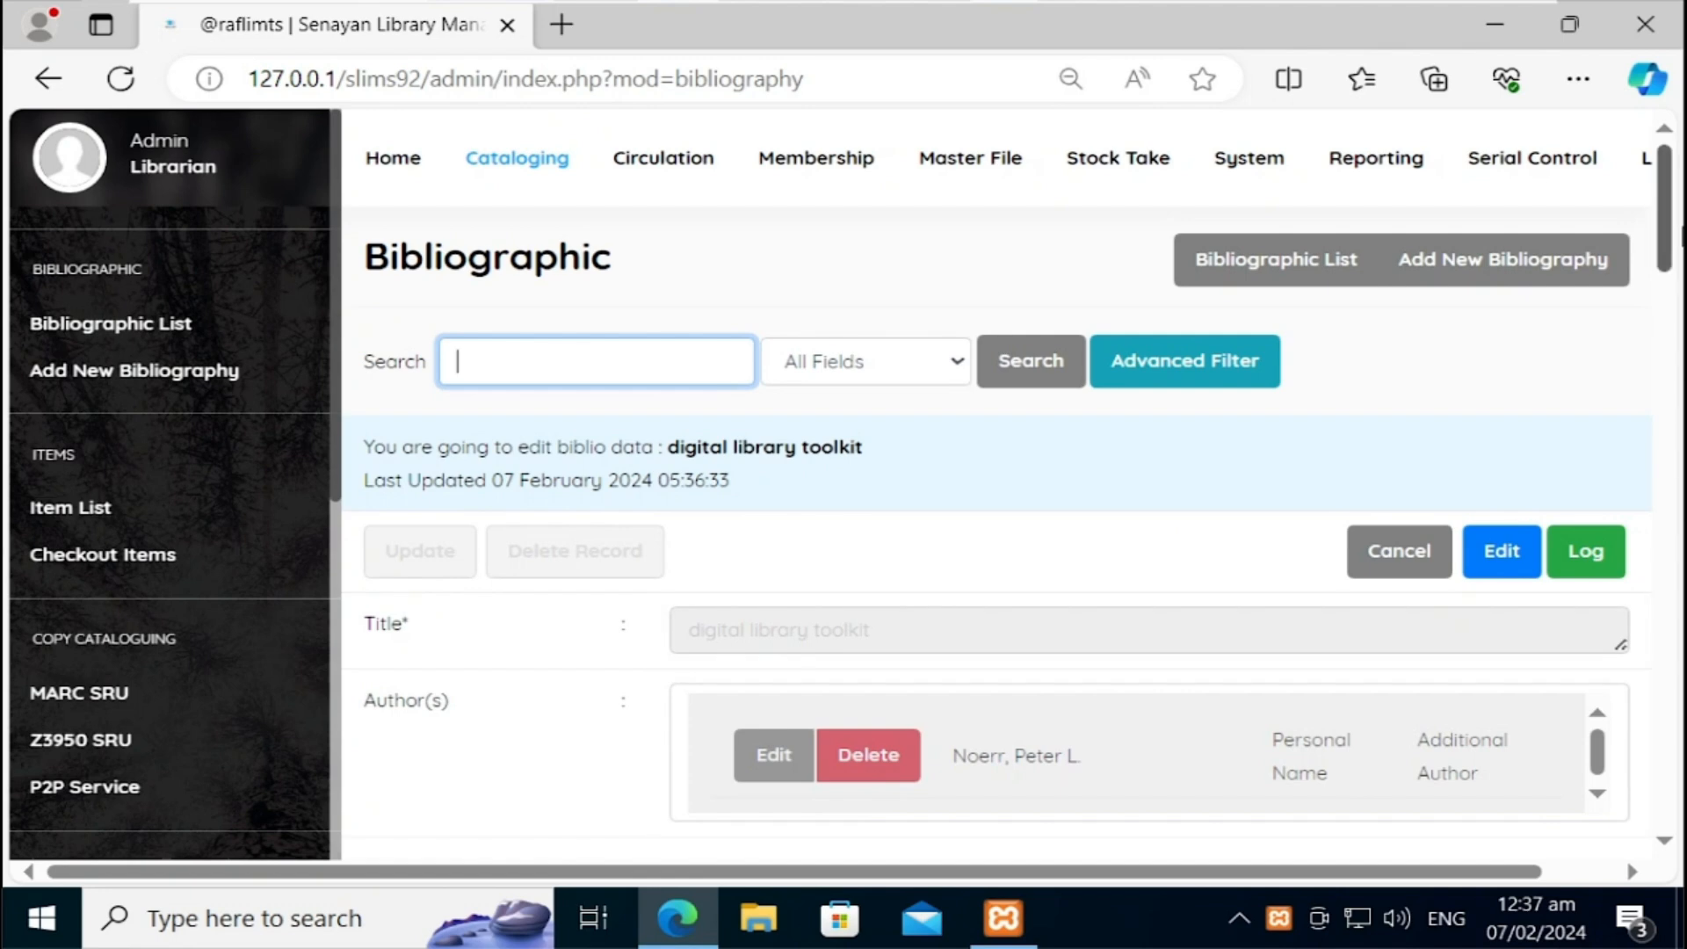
pyautogui.moveTo(1680, 241); pyautogui.dragTo(1678, 277)
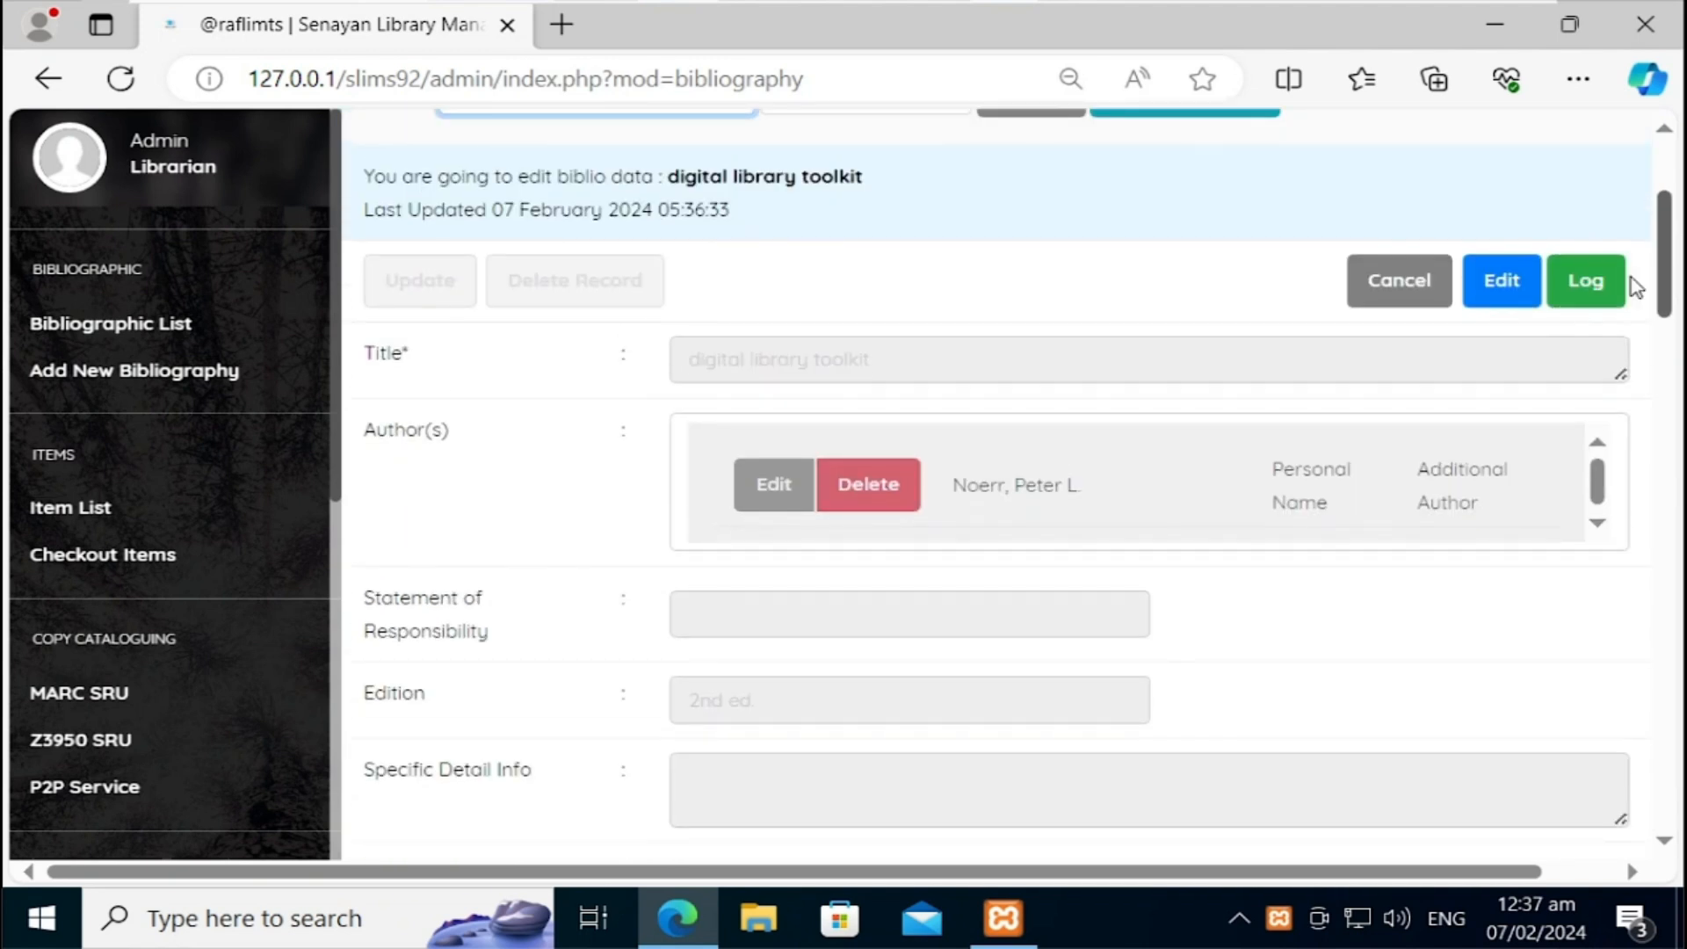
pyautogui.click(1495, 297)
pyautogui.moveTo(1668, 277); pyautogui.dragTo(1663, 367)
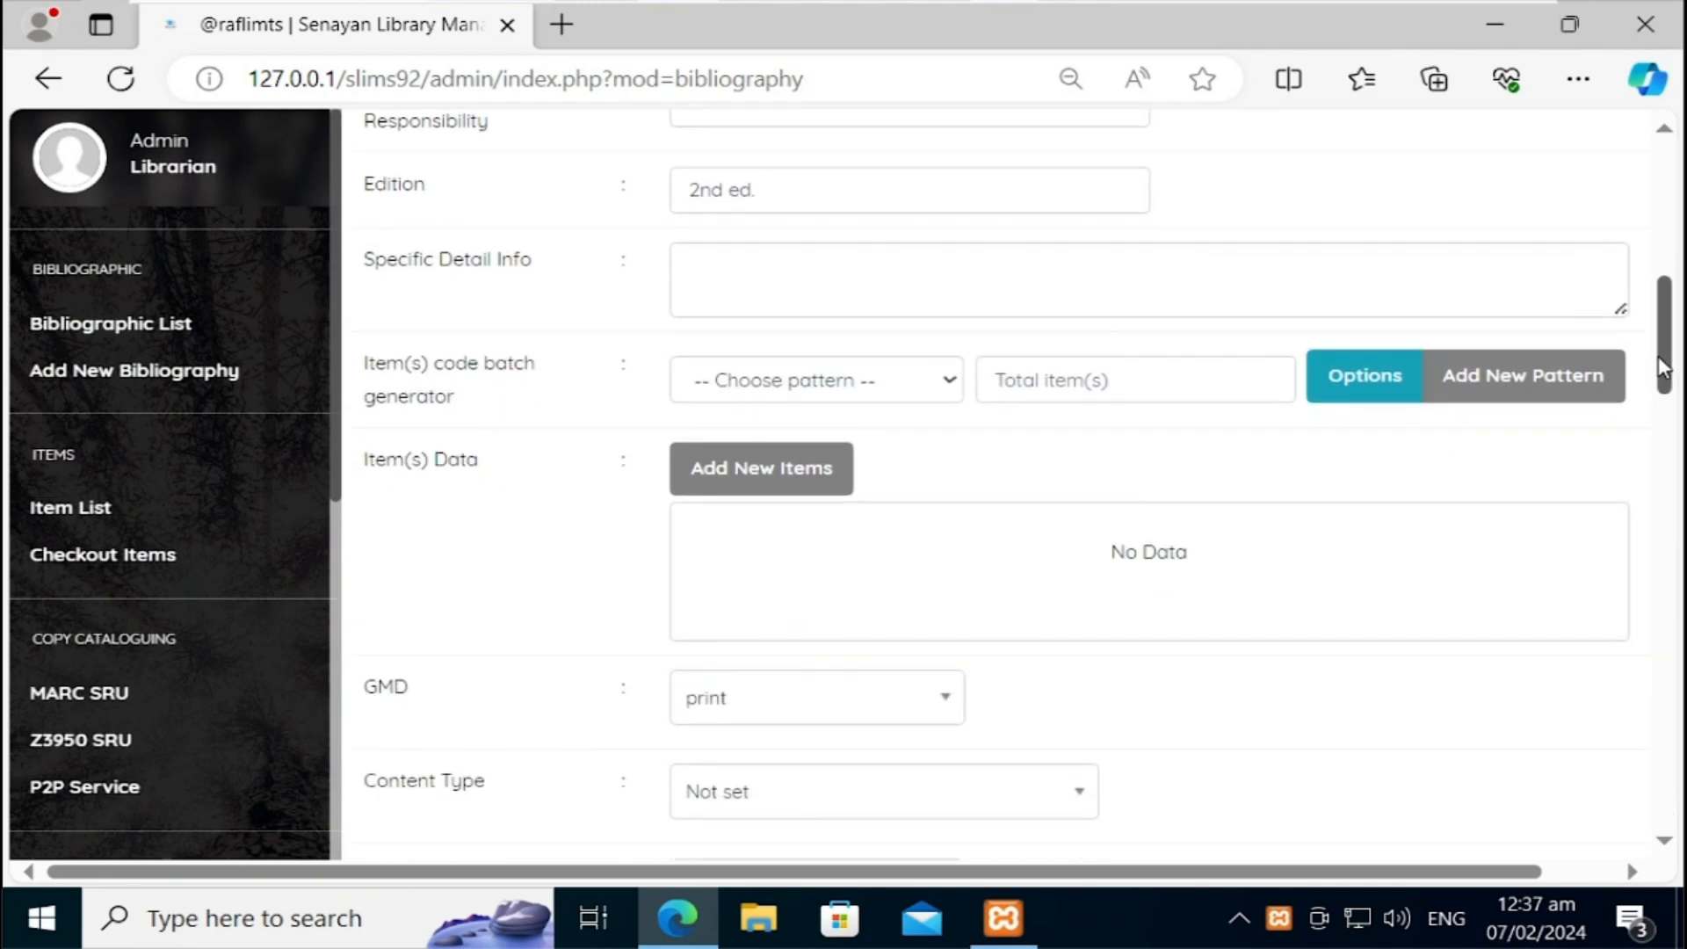
pyautogui.click(849, 482)
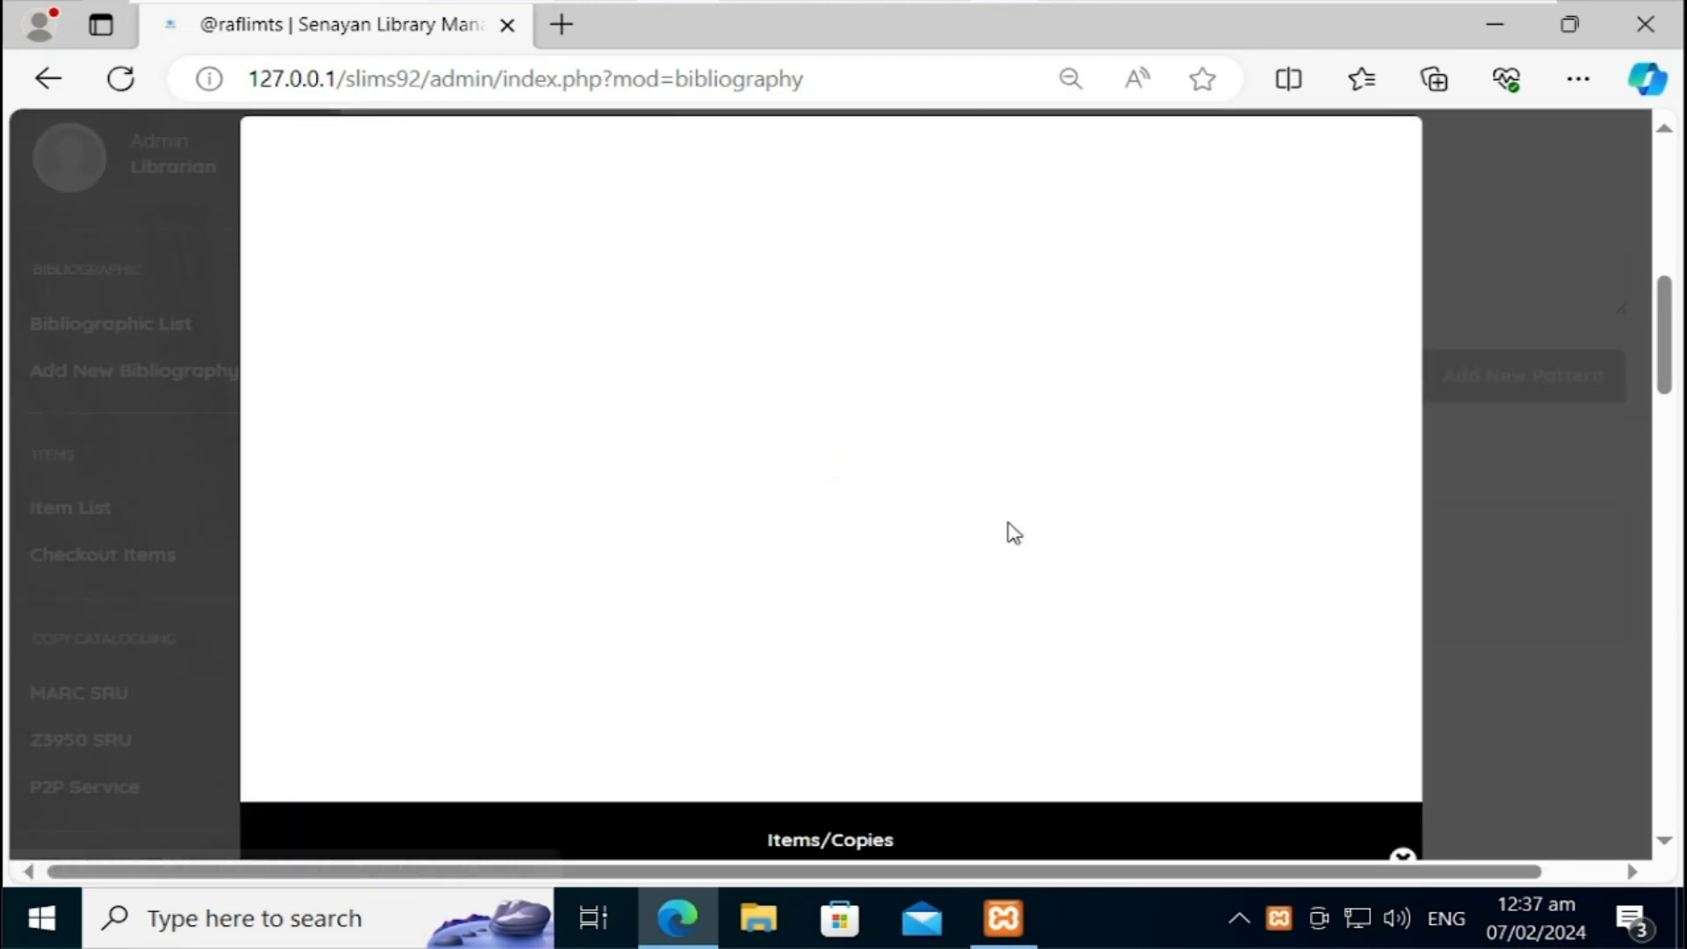
# Step: Give the new copy item code B00003 and call number 000.123 PET 2023
pyautogui.click(709, 310)
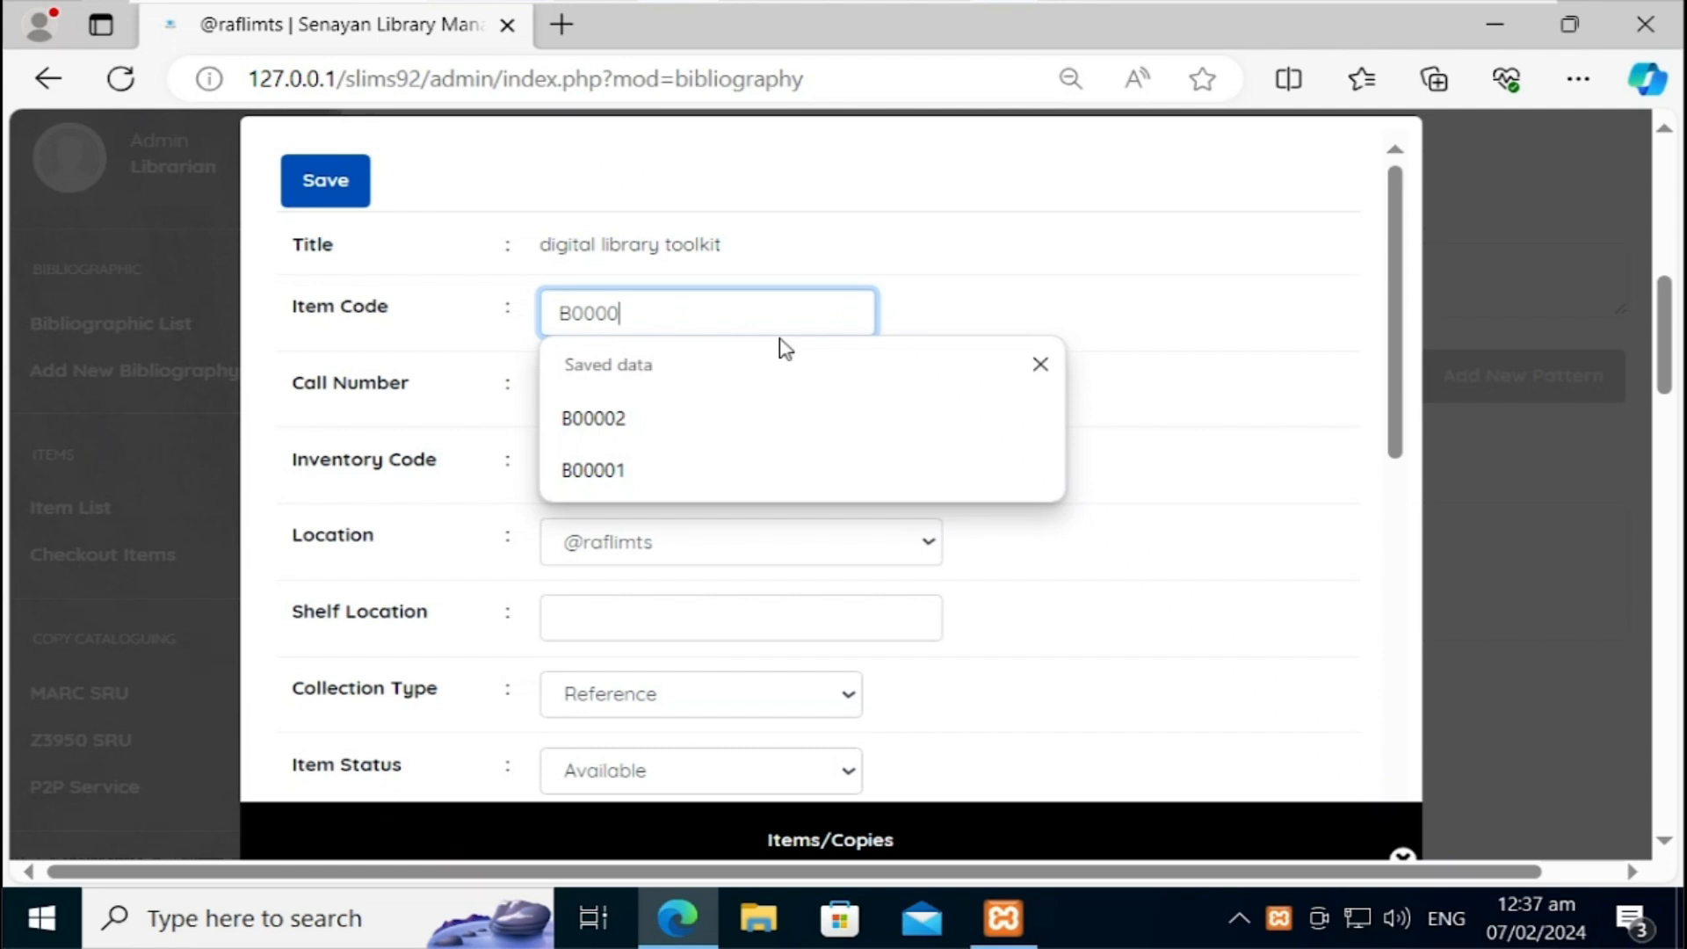
pyautogui.write('B00003')
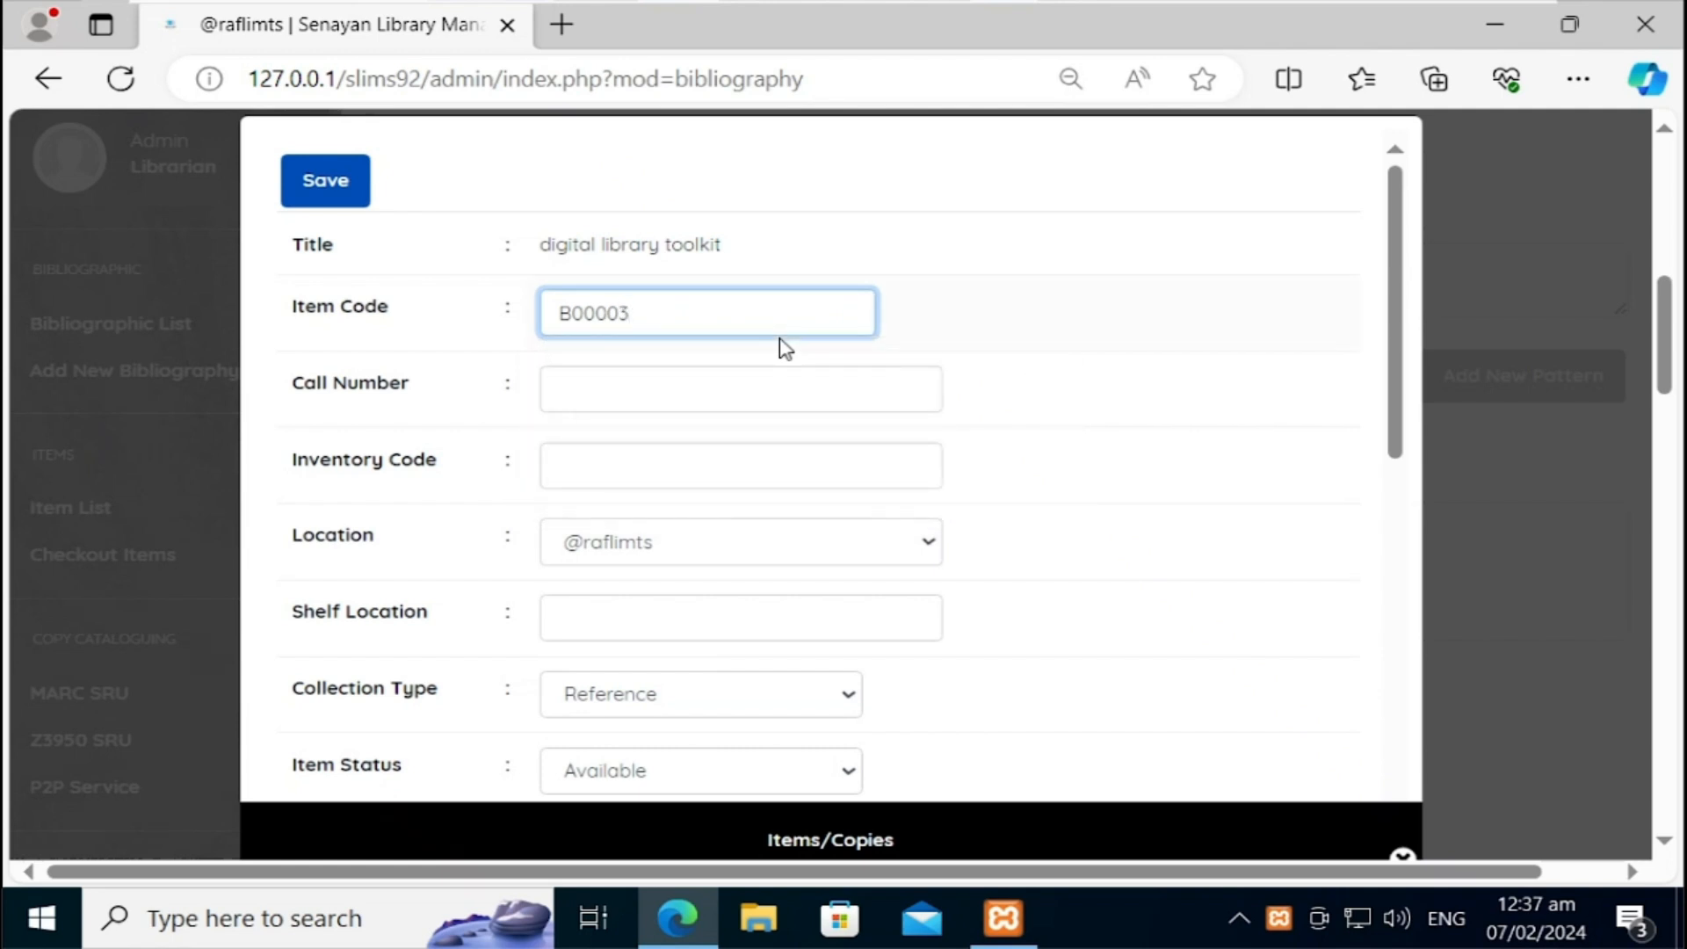
pyautogui.click(645, 398)
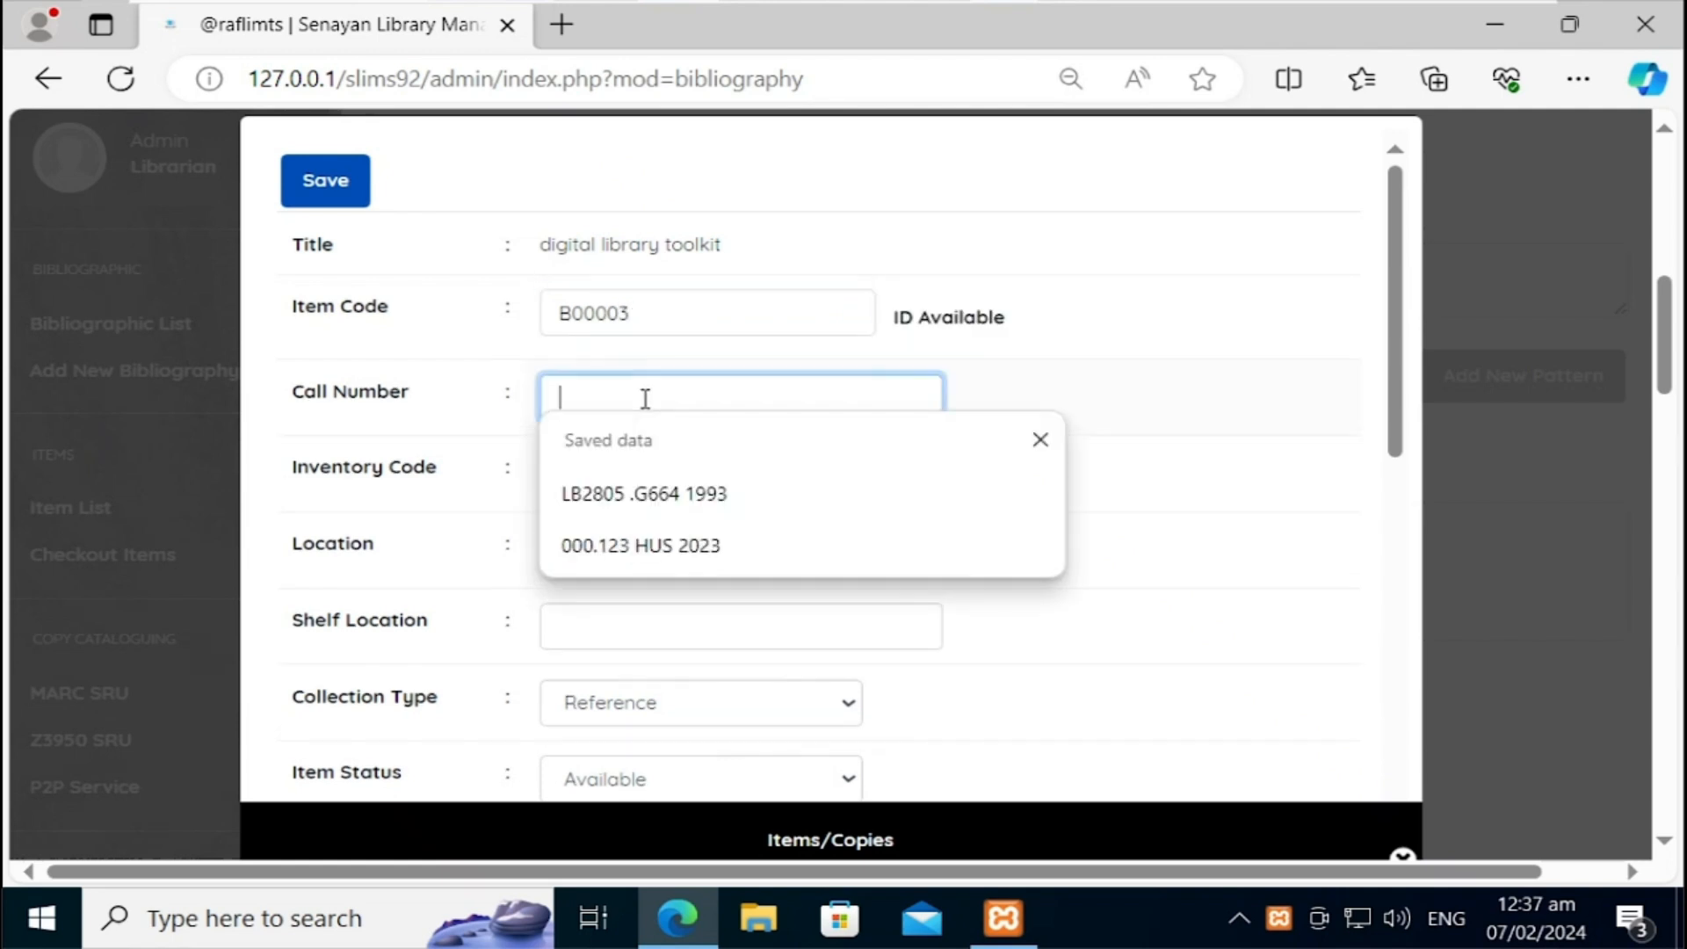
pyautogui.click(703, 507)
pyautogui.moveTo(762, 406); pyautogui.dragTo(559, 399)
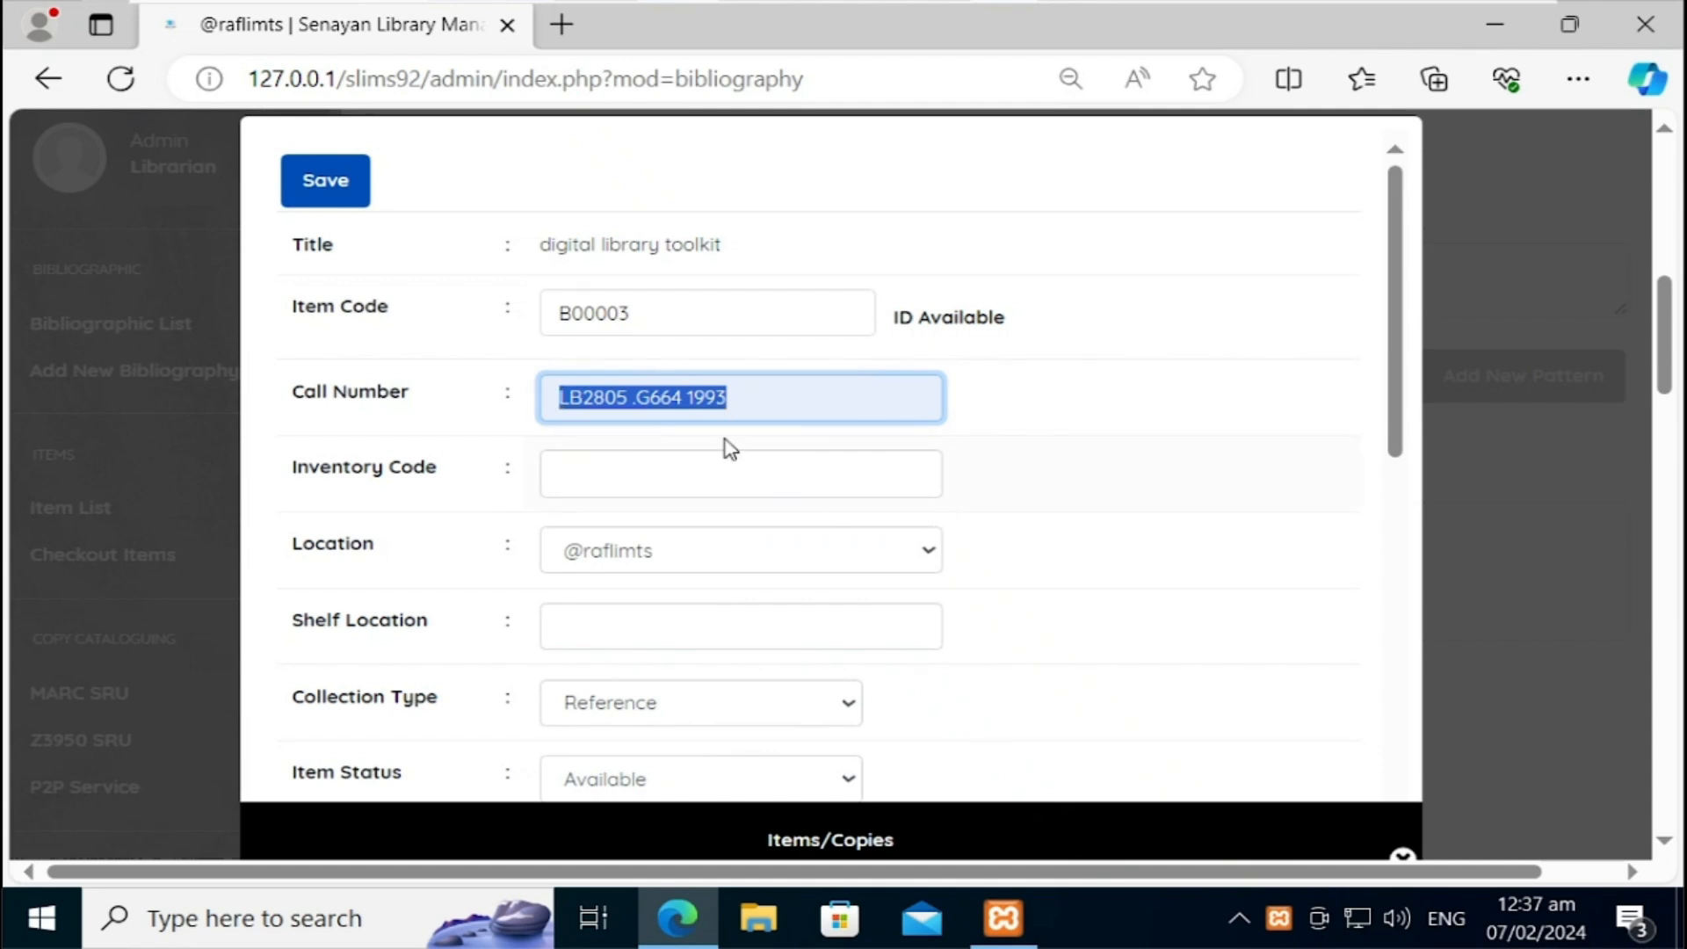
pyautogui.click(790, 405)
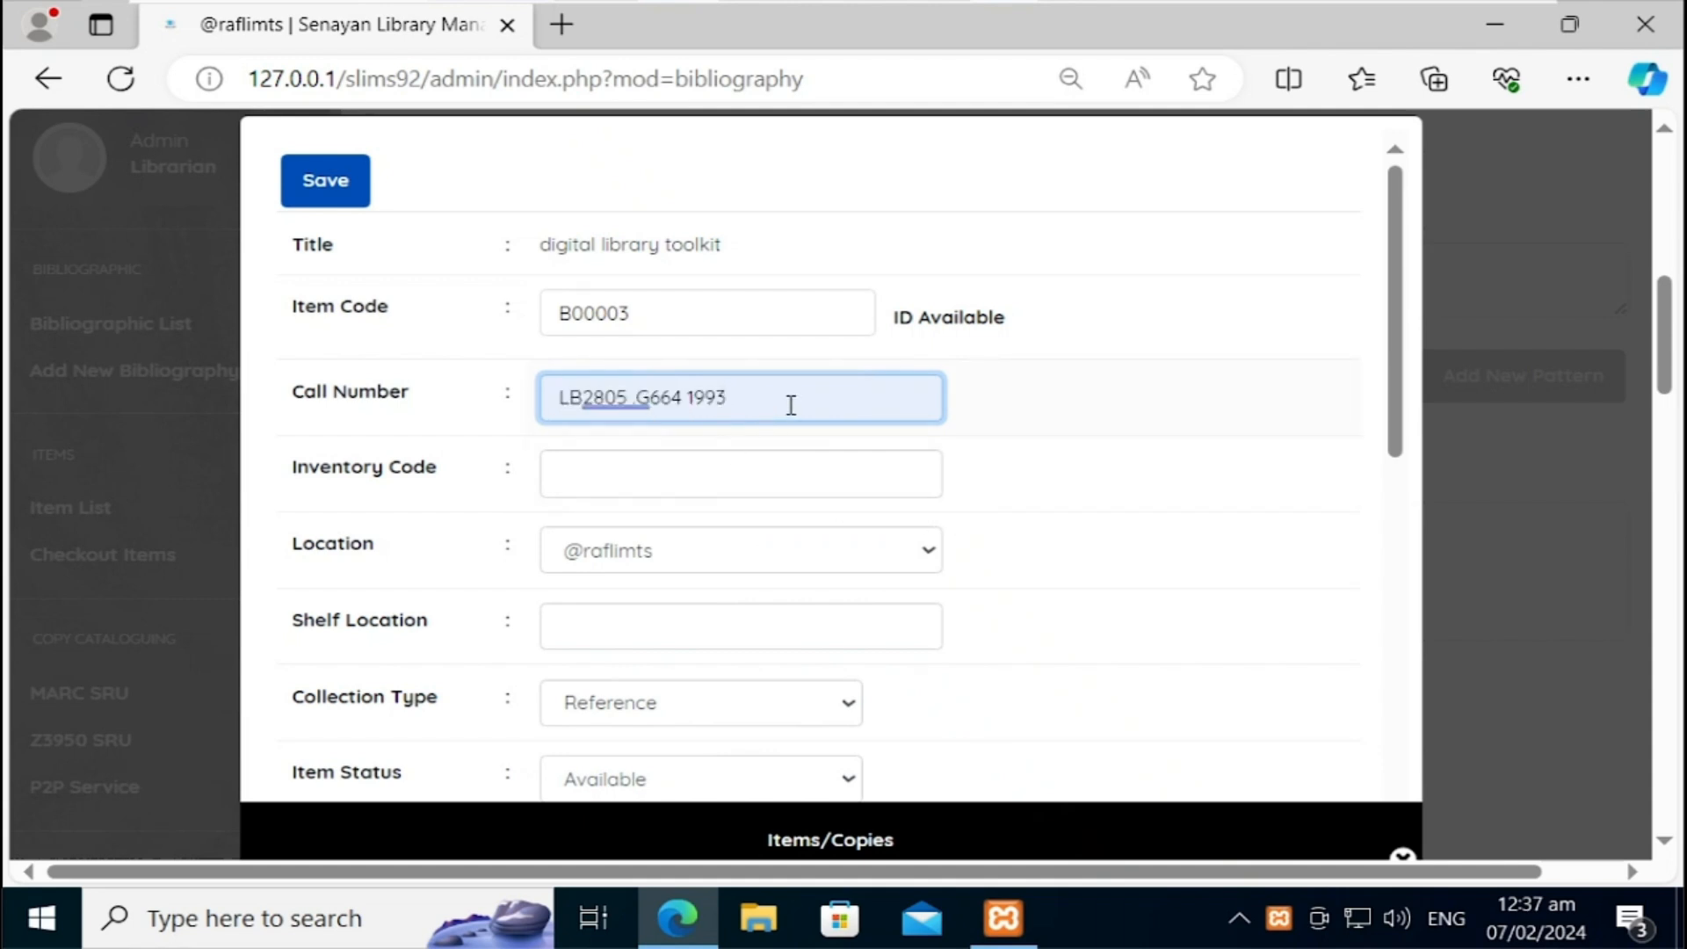
pyautogui.press('BackSpace')
pyautogui.press('BackSpace')
pyautogui.press('BackSpace')
pyautogui.press('BackSpace')
pyautogui.press('BackSpace')
pyautogui.press('BackSpace')
pyautogui.press('BackSpace')
pyautogui.press('BackSpace')
pyautogui.press('BackSpace')
pyautogui.press('BackSpace')
pyautogui.press('BackSpace')
pyautogui.press('BackSpace')
pyautogui.press('BackSpace')
pyautogui.press('BackSpace')
pyautogui.press('BackSpace')
pyautogui.press('BackSpace')
pyautogui.press('BackSpace')
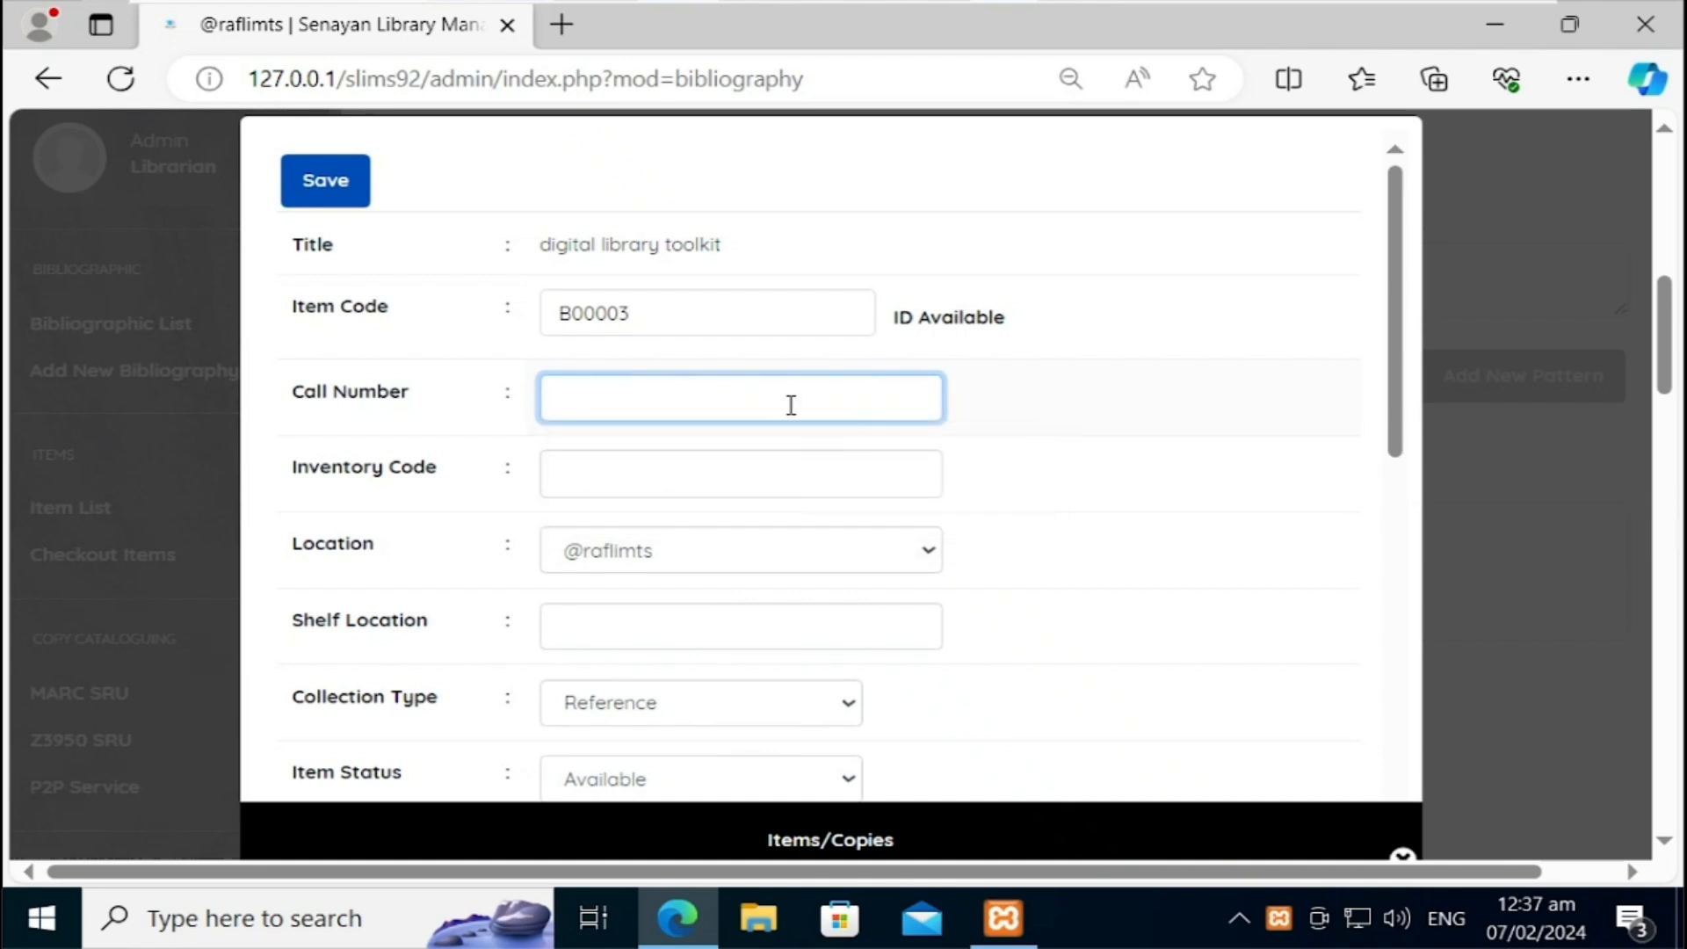
pyautogui.write('0')
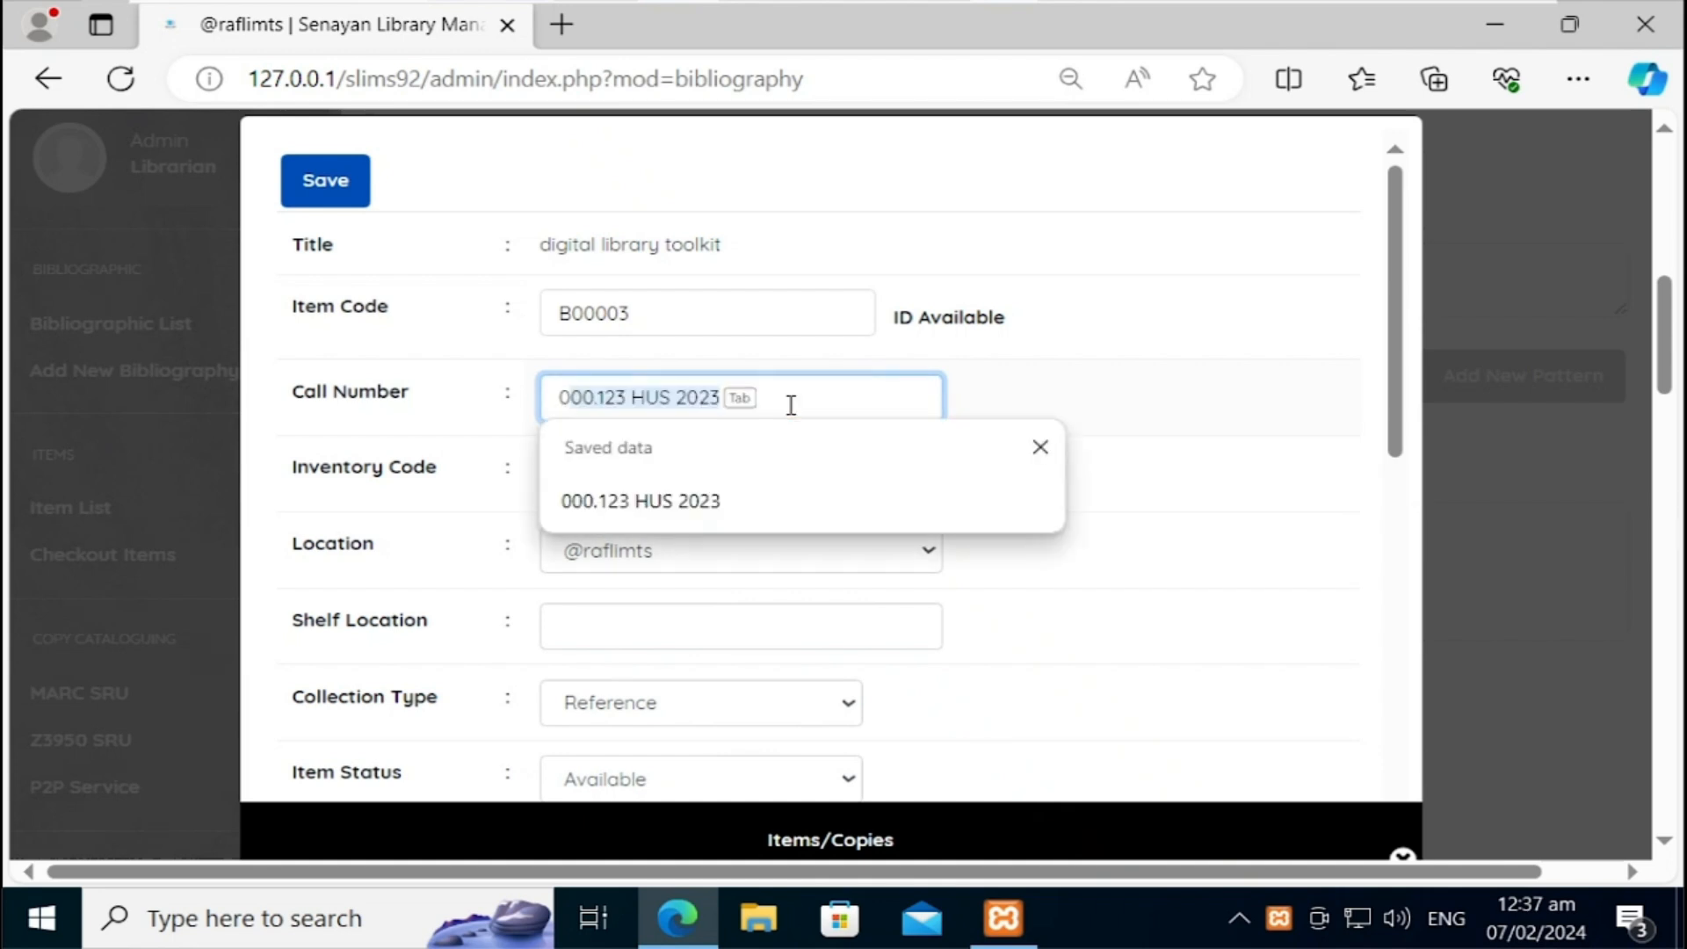
pyautogui.press('Tab')
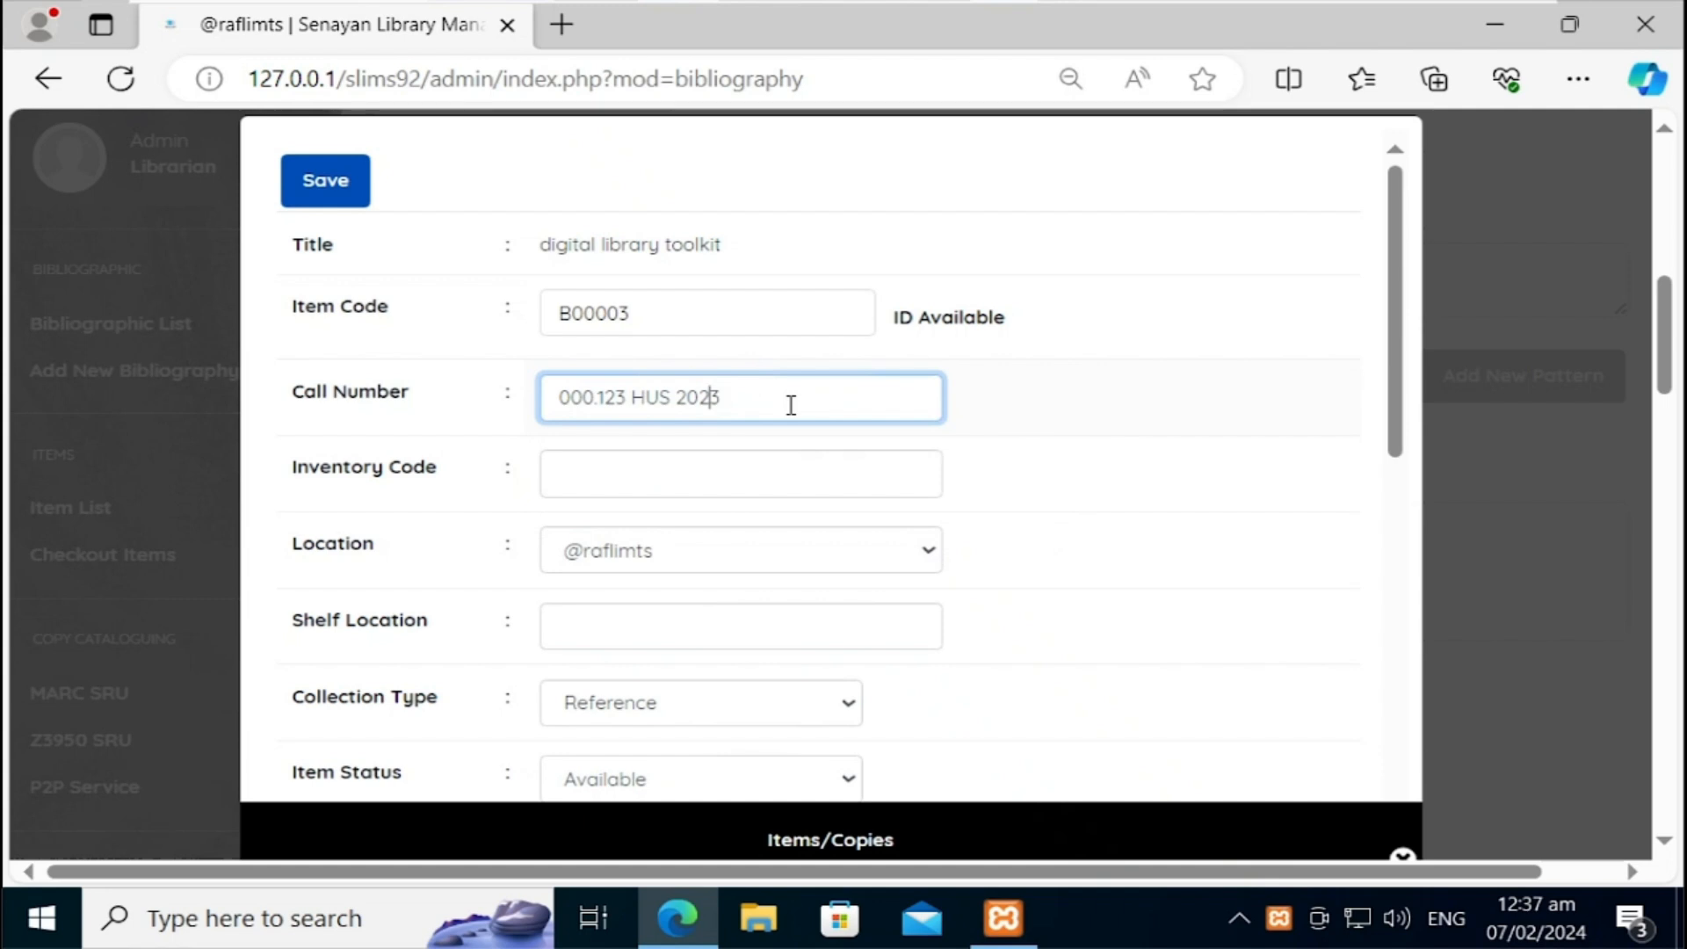
pyautogui.press('Right')
pyautogui.hotkey('shift', 'Left')
pyautogui.hotkey('shift', 'Left')
pyautogui.hotkey('shift', 'Left')
pyautogui.write('PET')
pyautogui.click(645, 468)
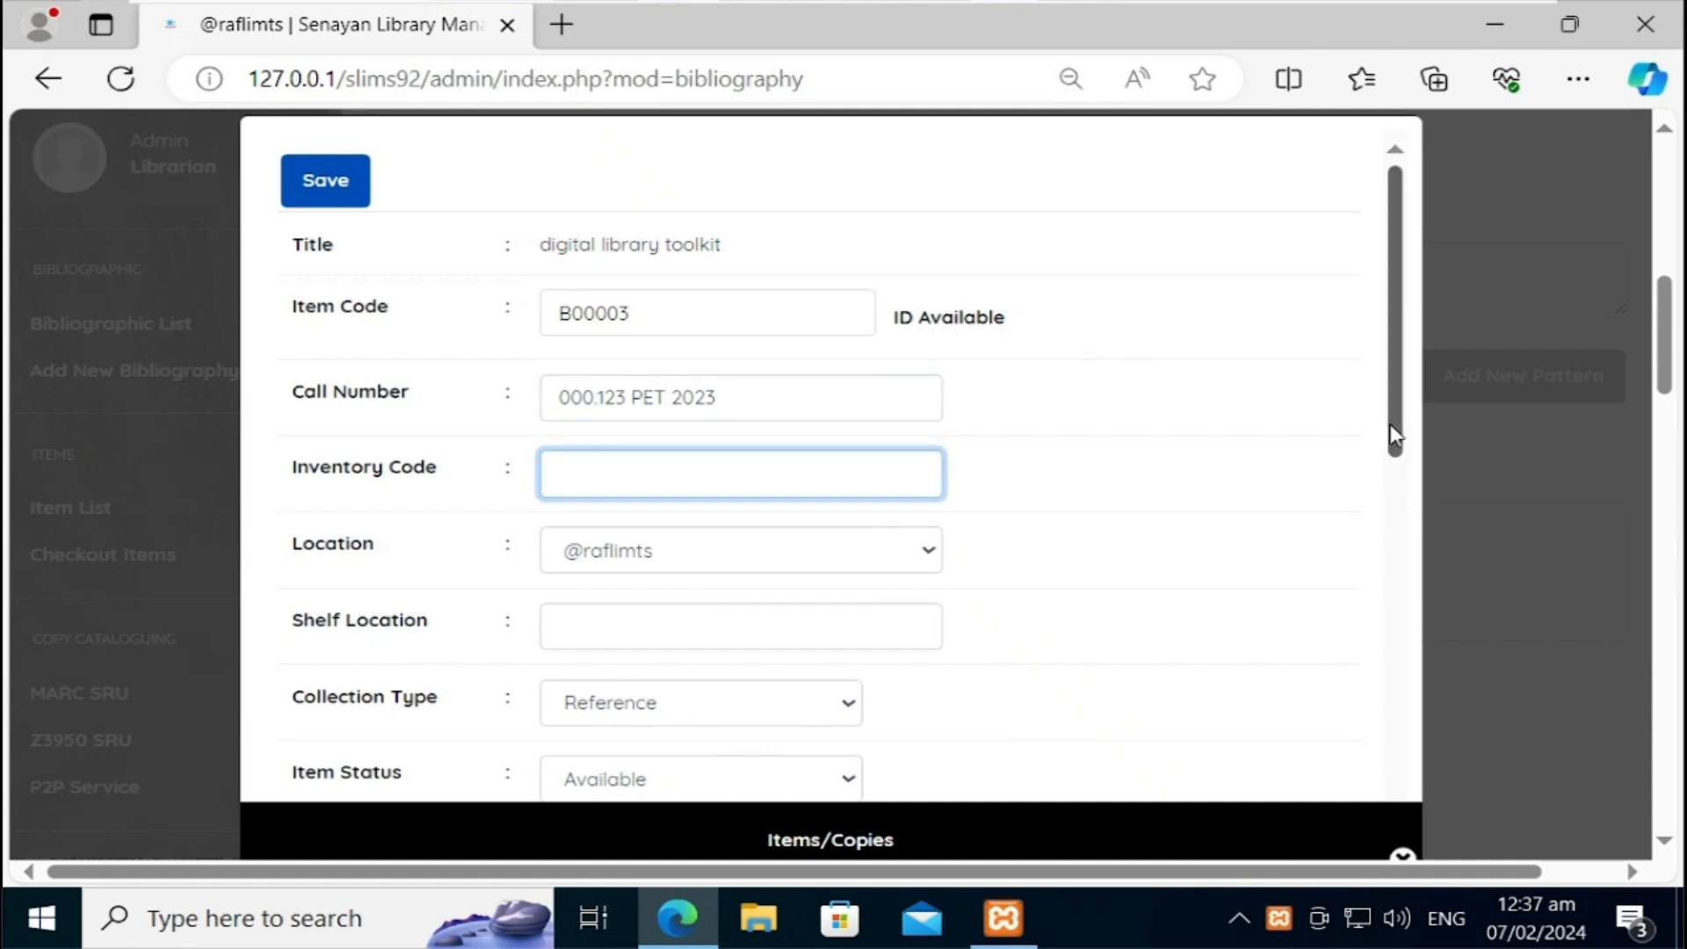
# Step: Set the copy's shelf location to General Books and collection type to Textbook
pyautogui.moveTo(1393, 435); pyautogui.dragTo(1393, 523)
pyautogui.click(810, 435)
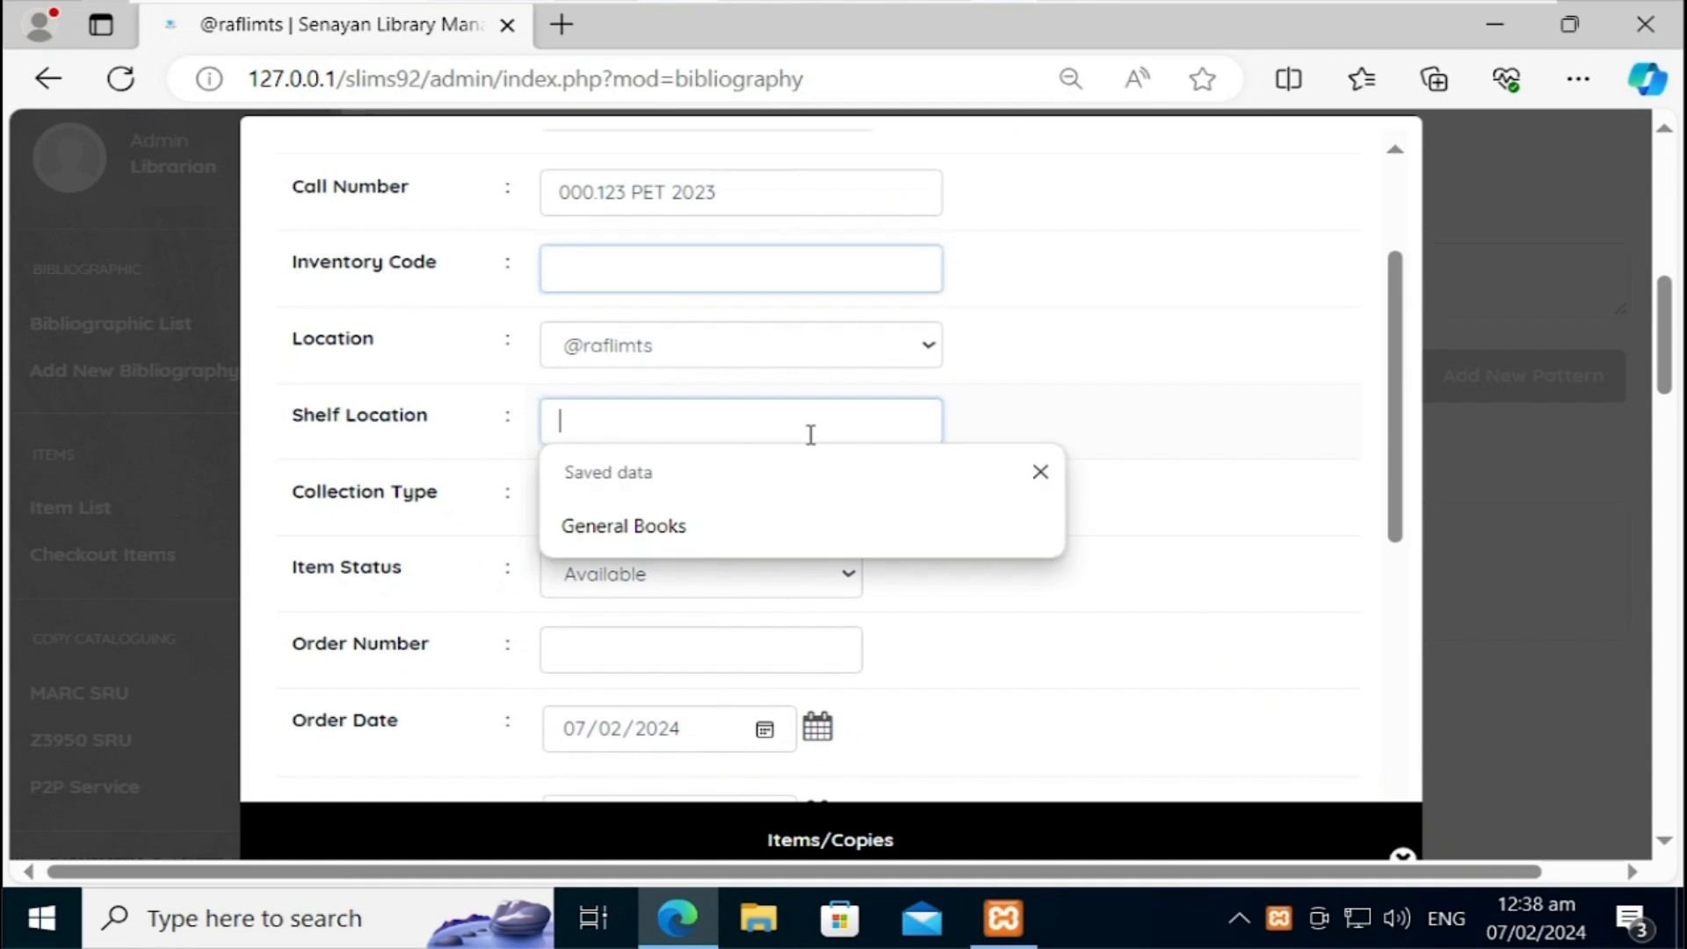
pyautogui.click(697, 538)
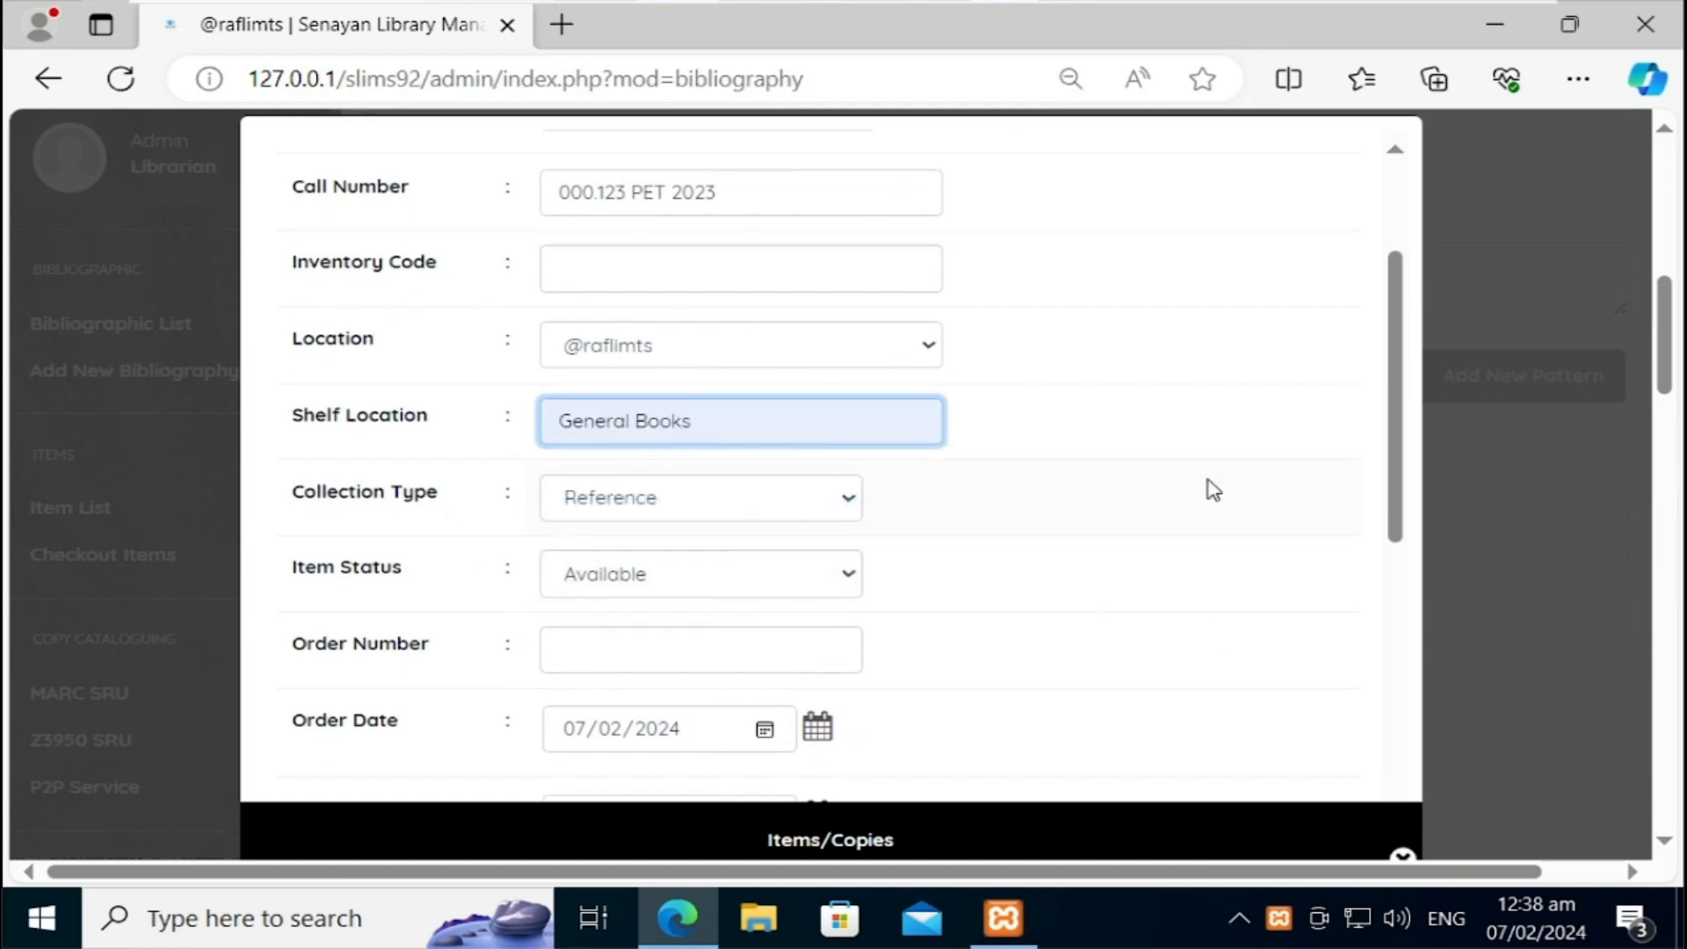
pyautogui.click(843, 514)
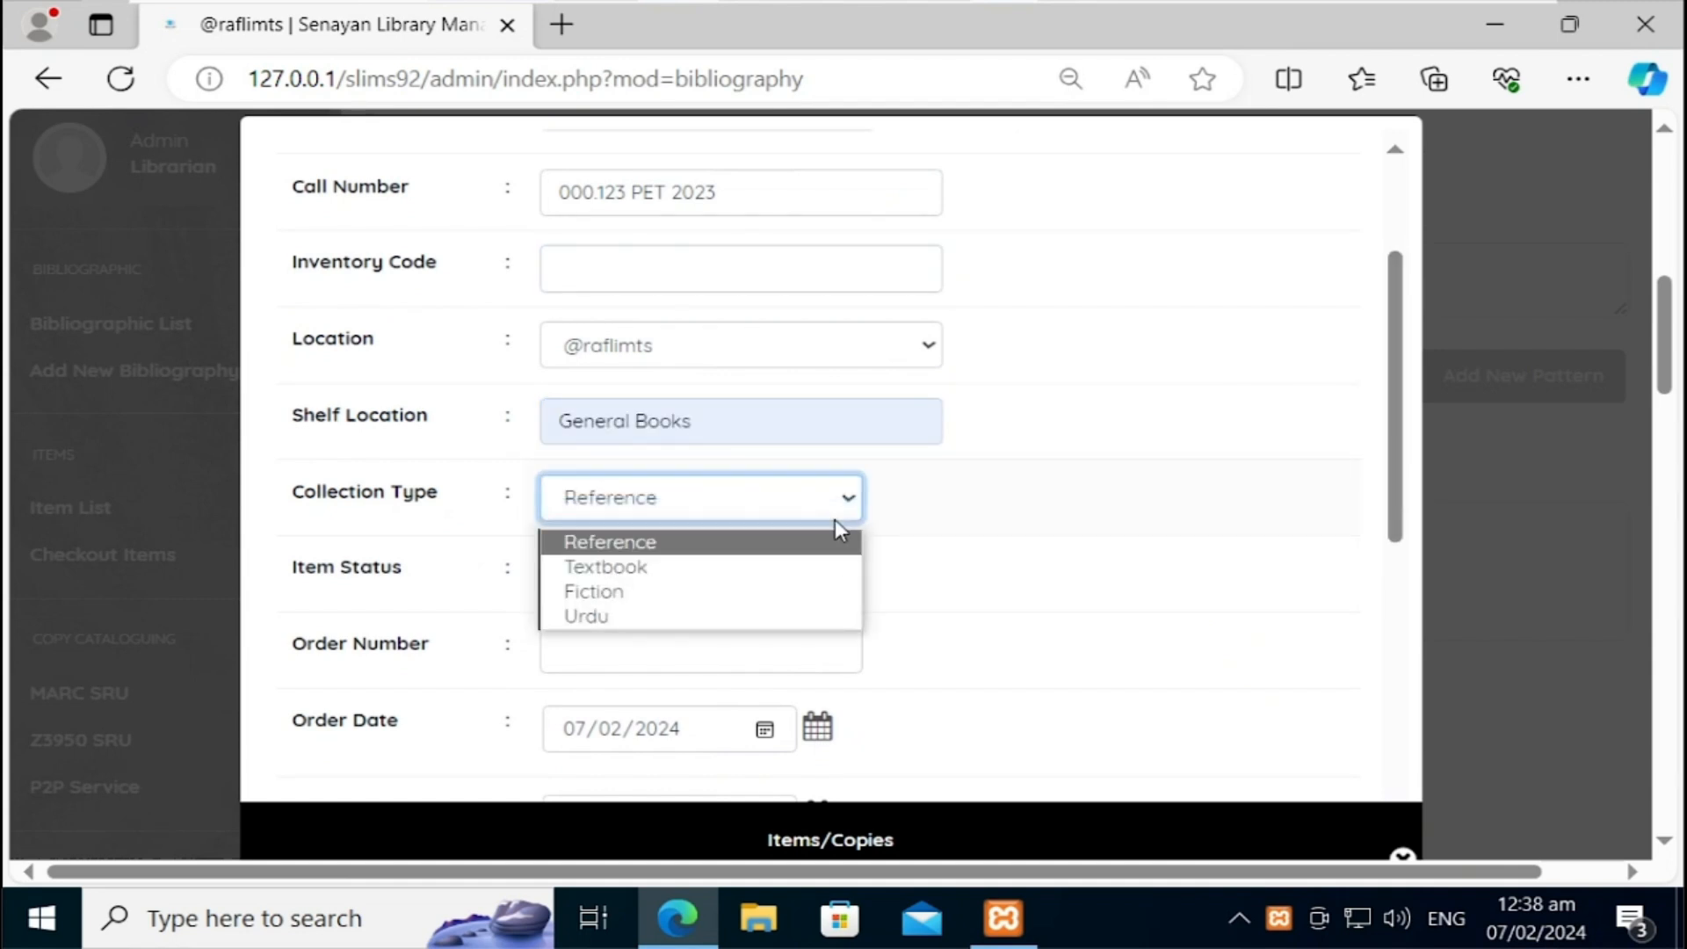
pyautogui.click(752, 567)
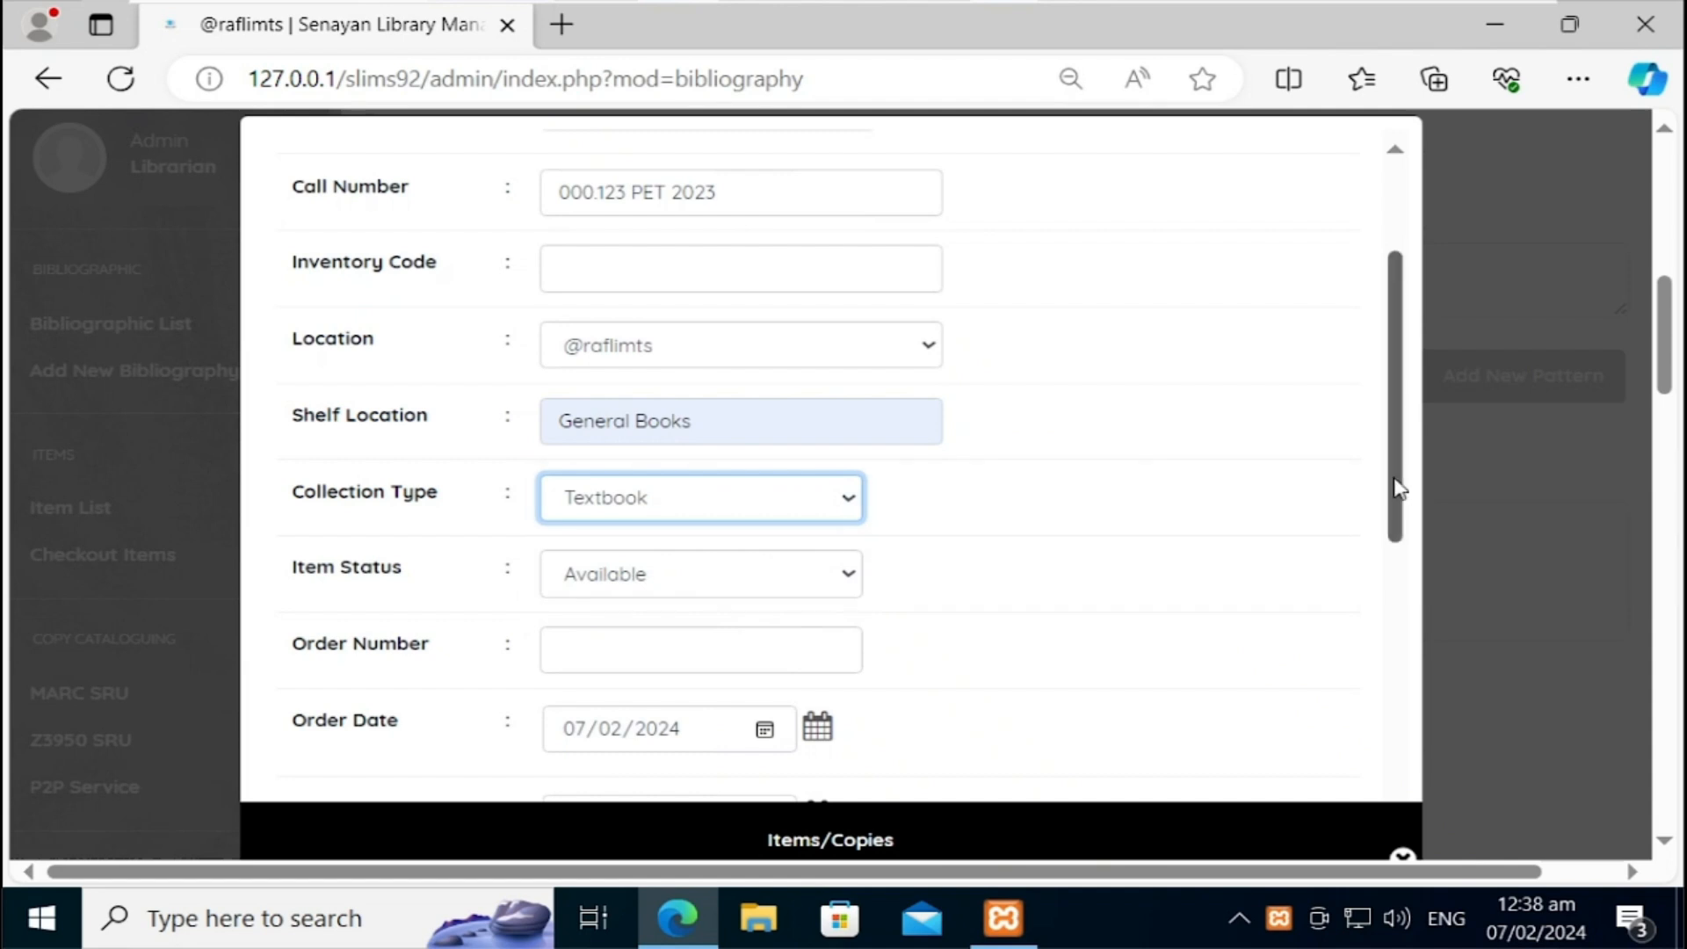
# Step: Set the price to 1000 Ruppee and save item B00003
pyautogui.scroll(-2, 1395, 475)
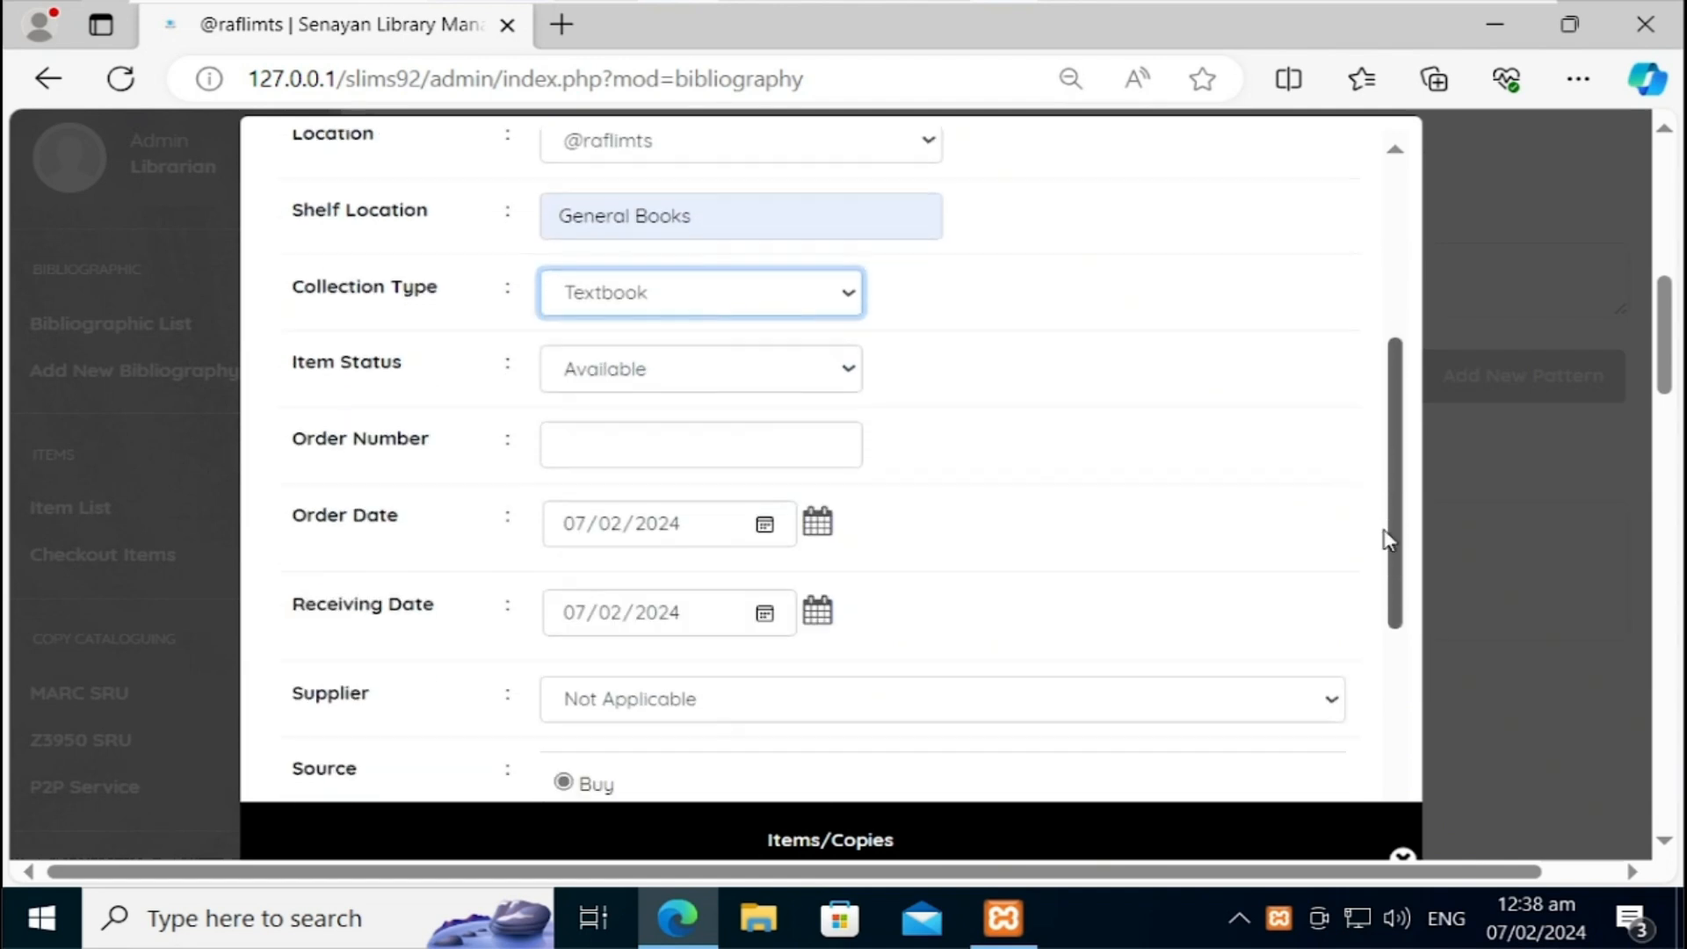
pyautogui.scroll(-1, 1387, 523)
pyautogui.scroll(-2, 1384, 571)
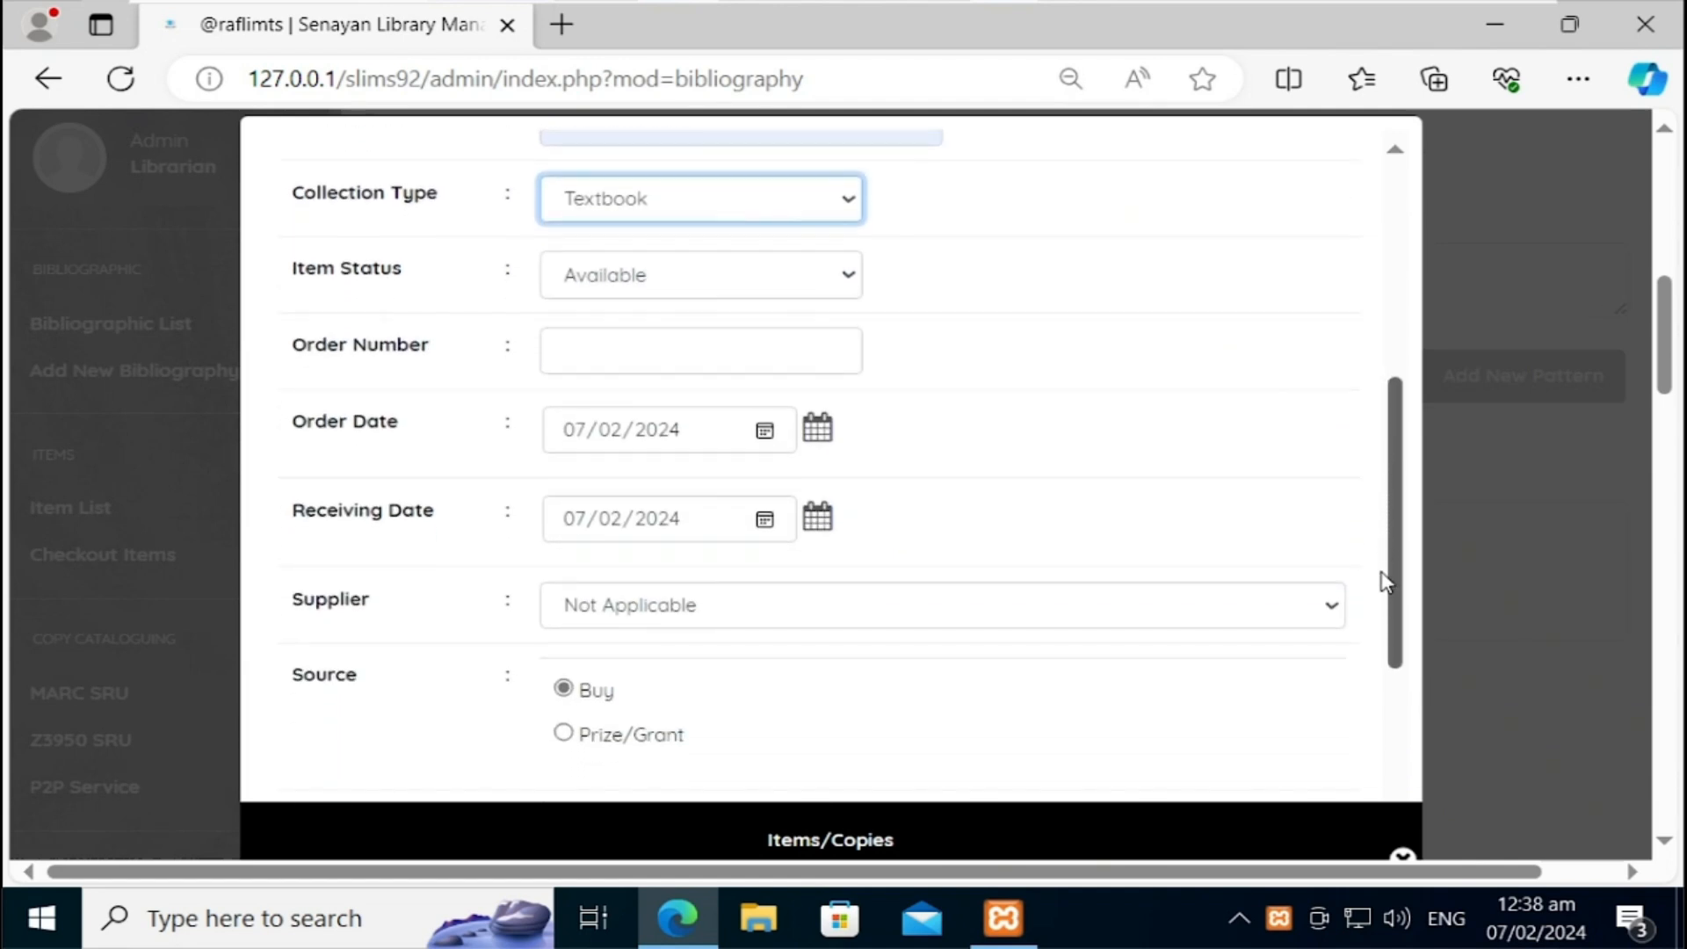
pyautogui.moveTo(1386, 611); pyautogui.dragTo(1387, 737)
pyautogui.click(605, 711)
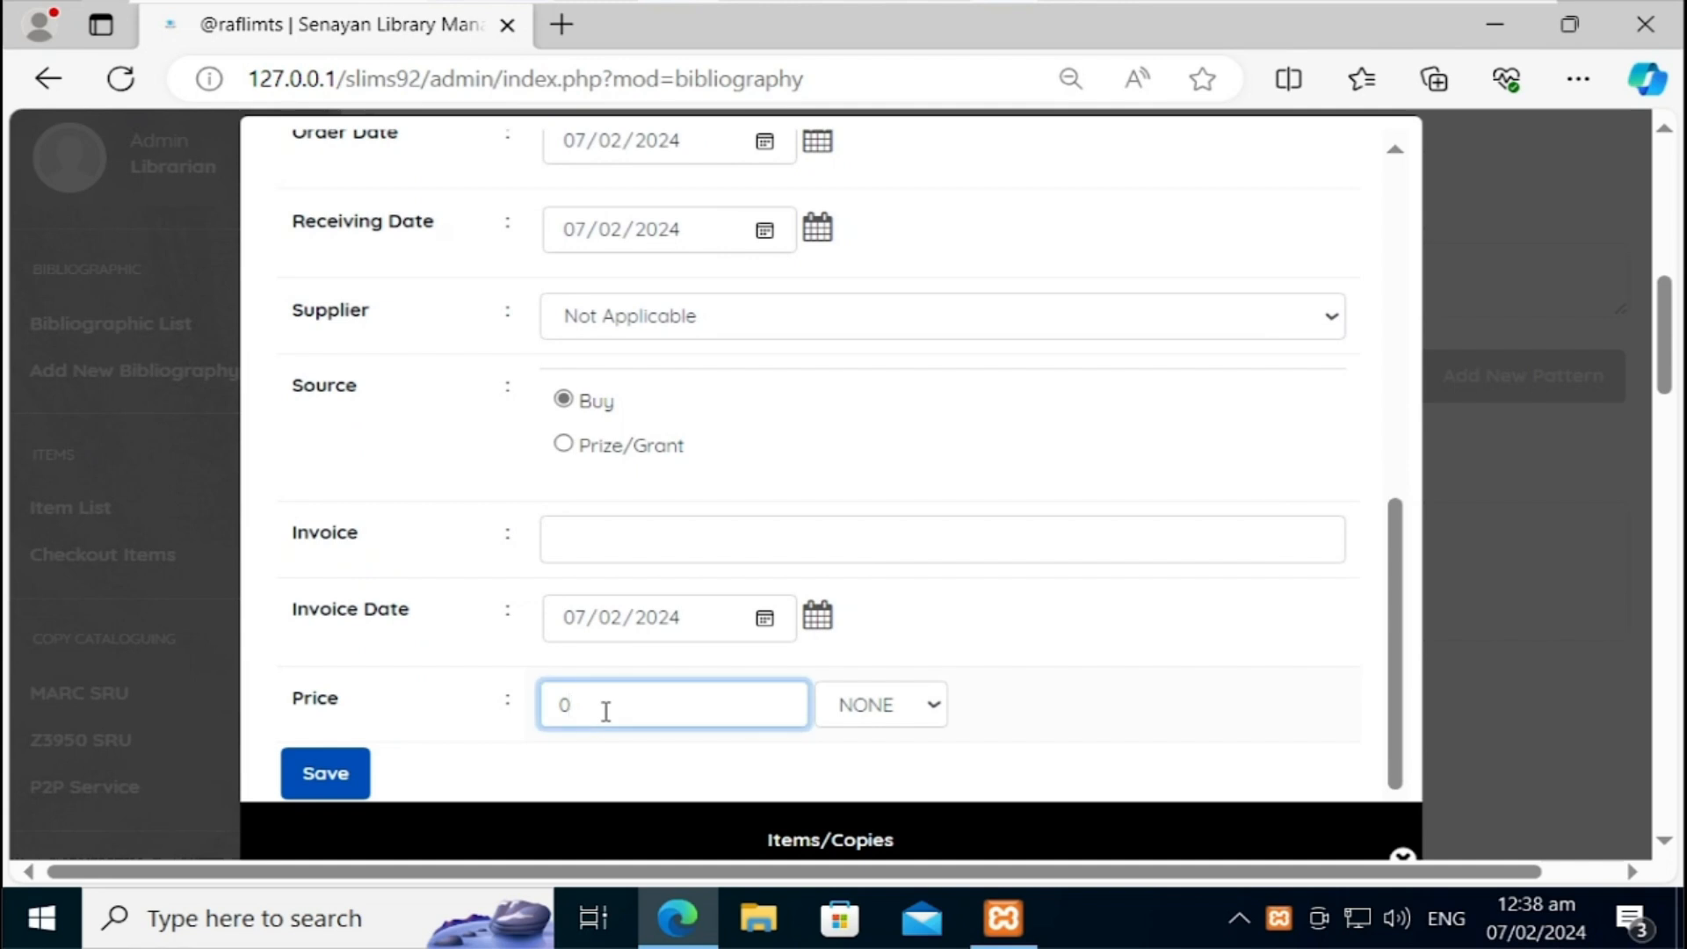
pyautogui.write('100')
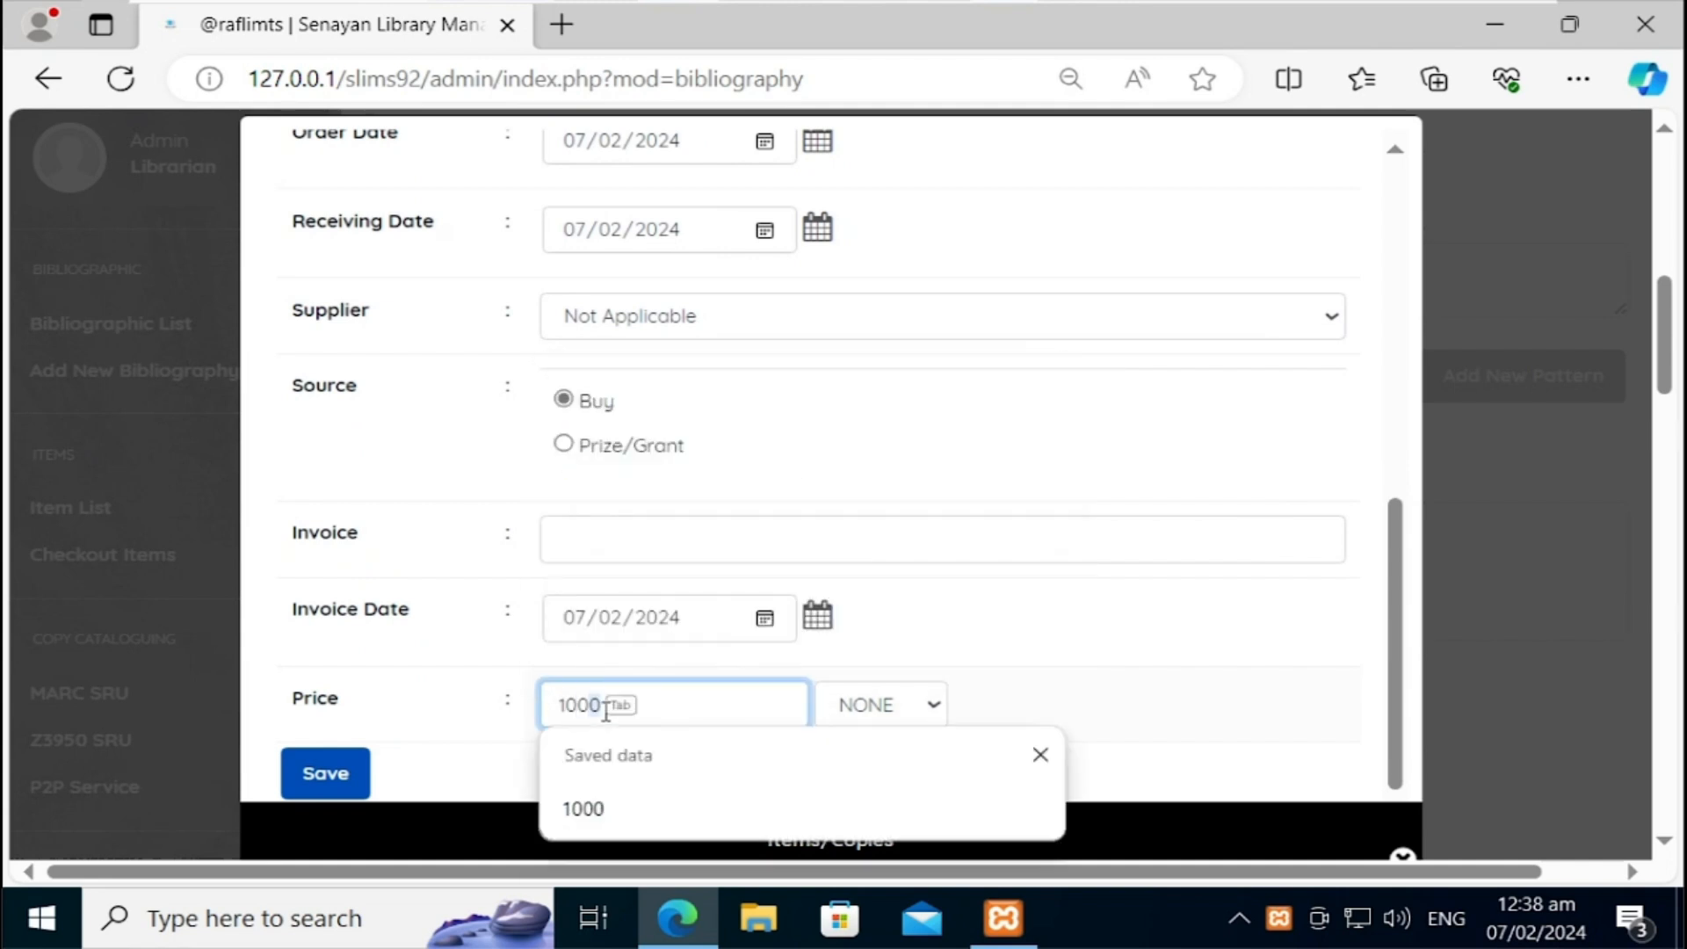
pyautogui.write('0')
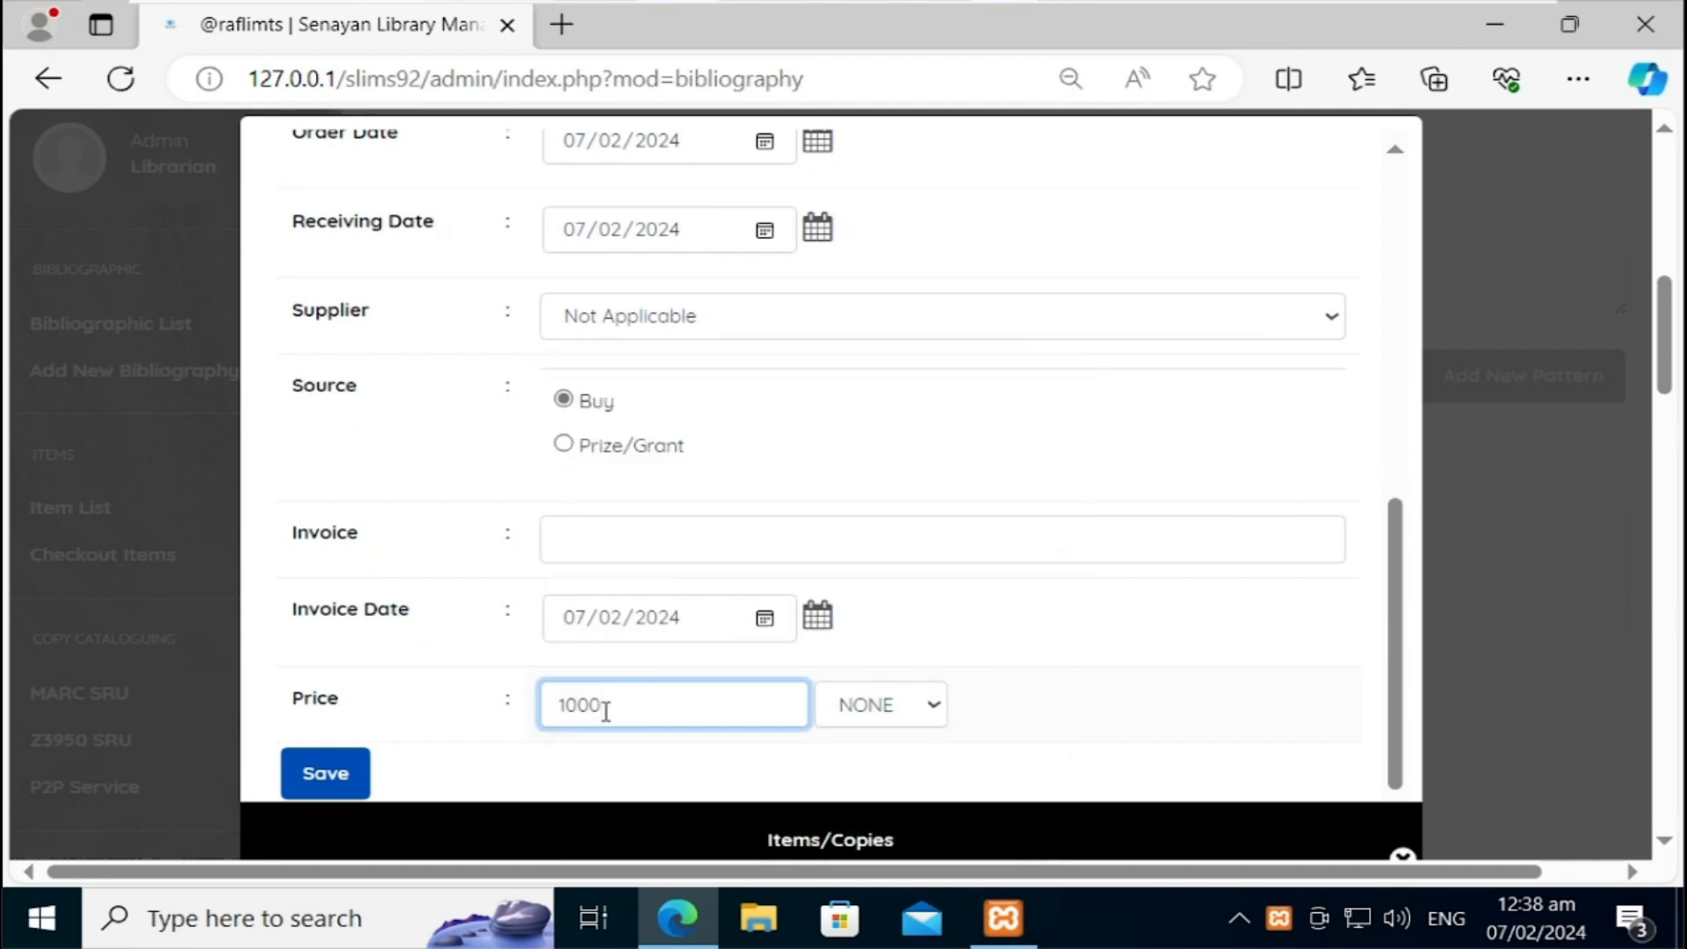
pyautogui.click(883, 704)
pyautogui.click(888, 619)
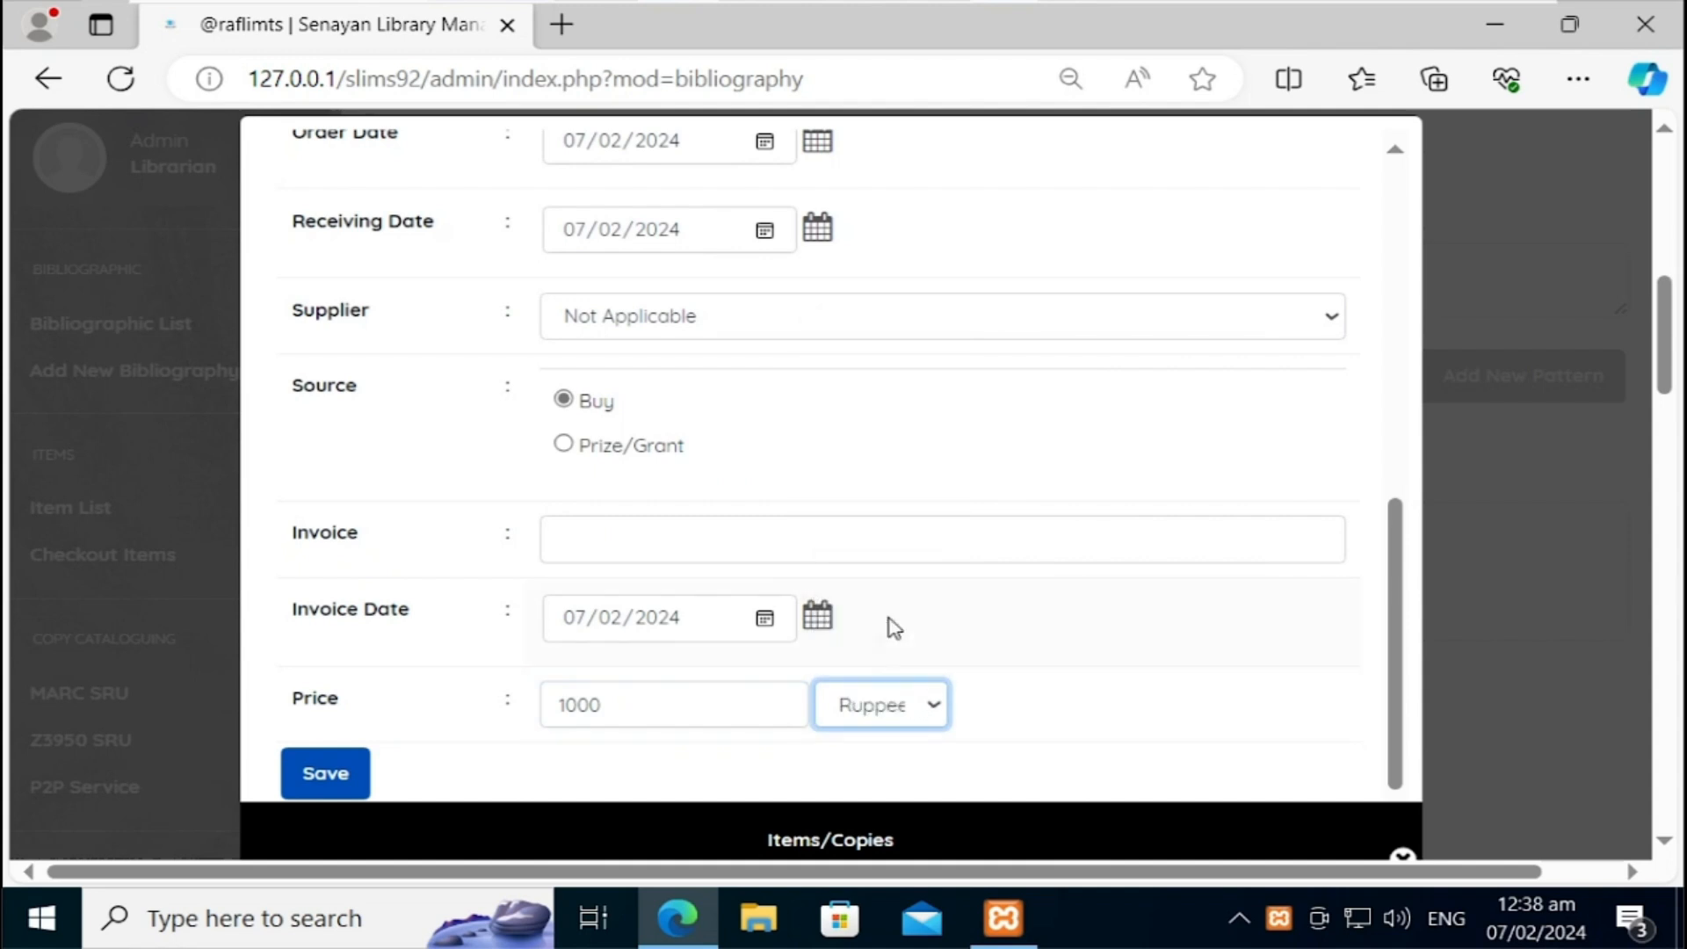
pyautogui.click(353, 771)
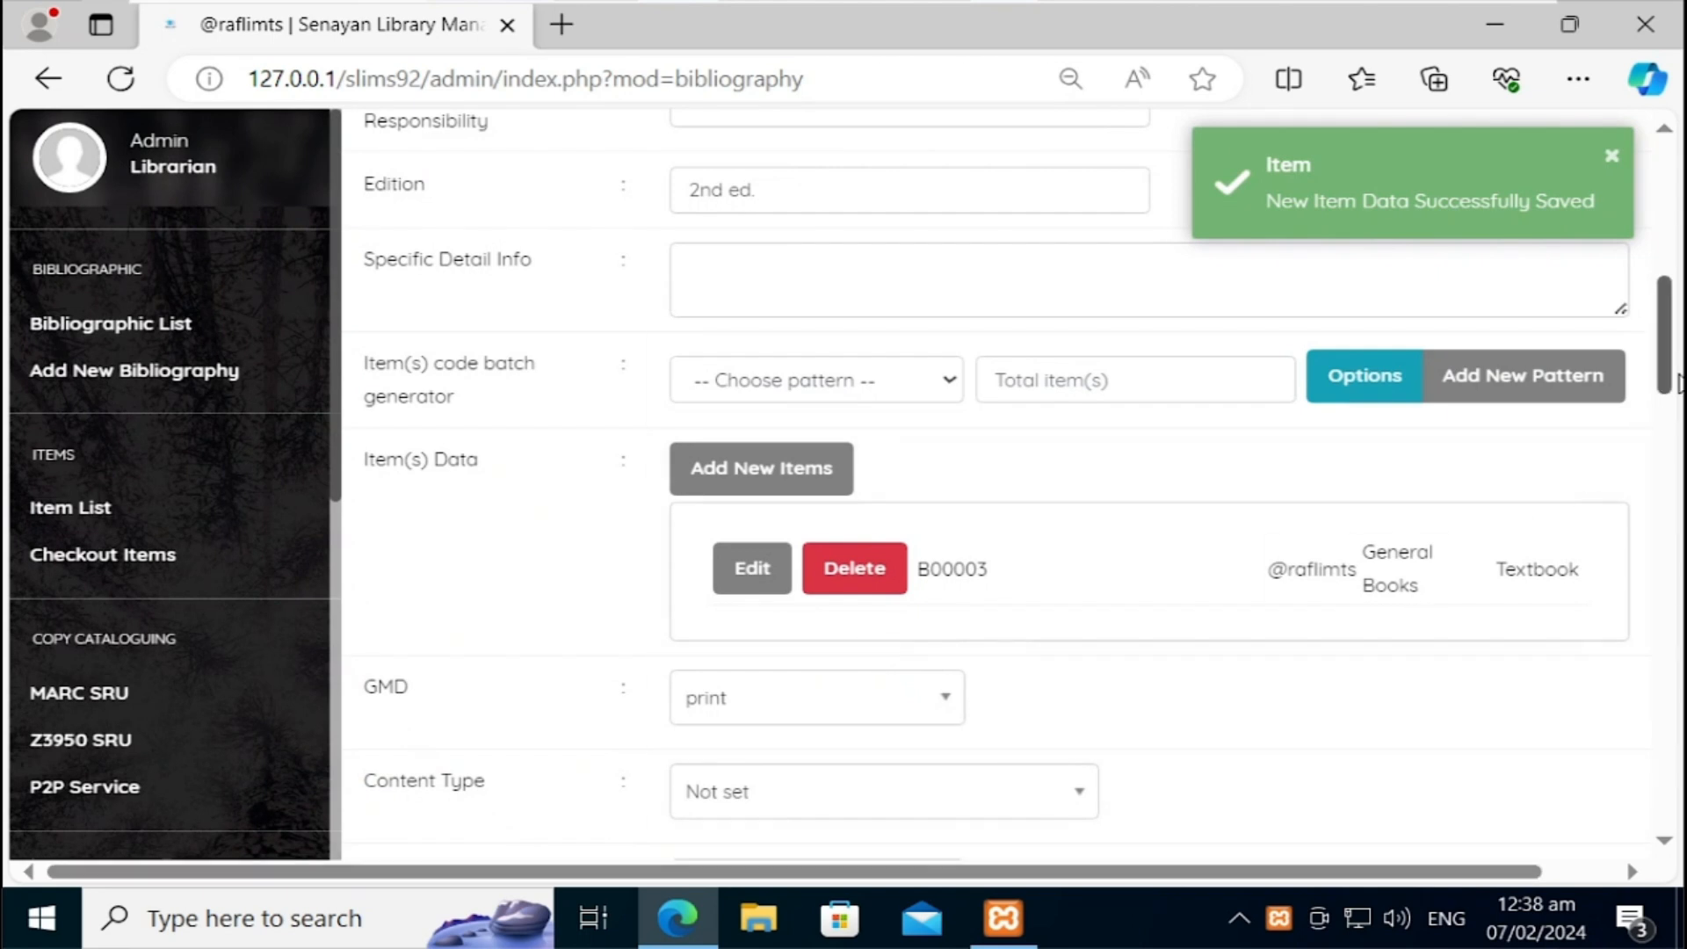
# Step: Change the digital library toolkit record's GMD to Text and save the update
pyautogui.moveTo(1674, 365); pyautogui.dragTo(1674, 434)
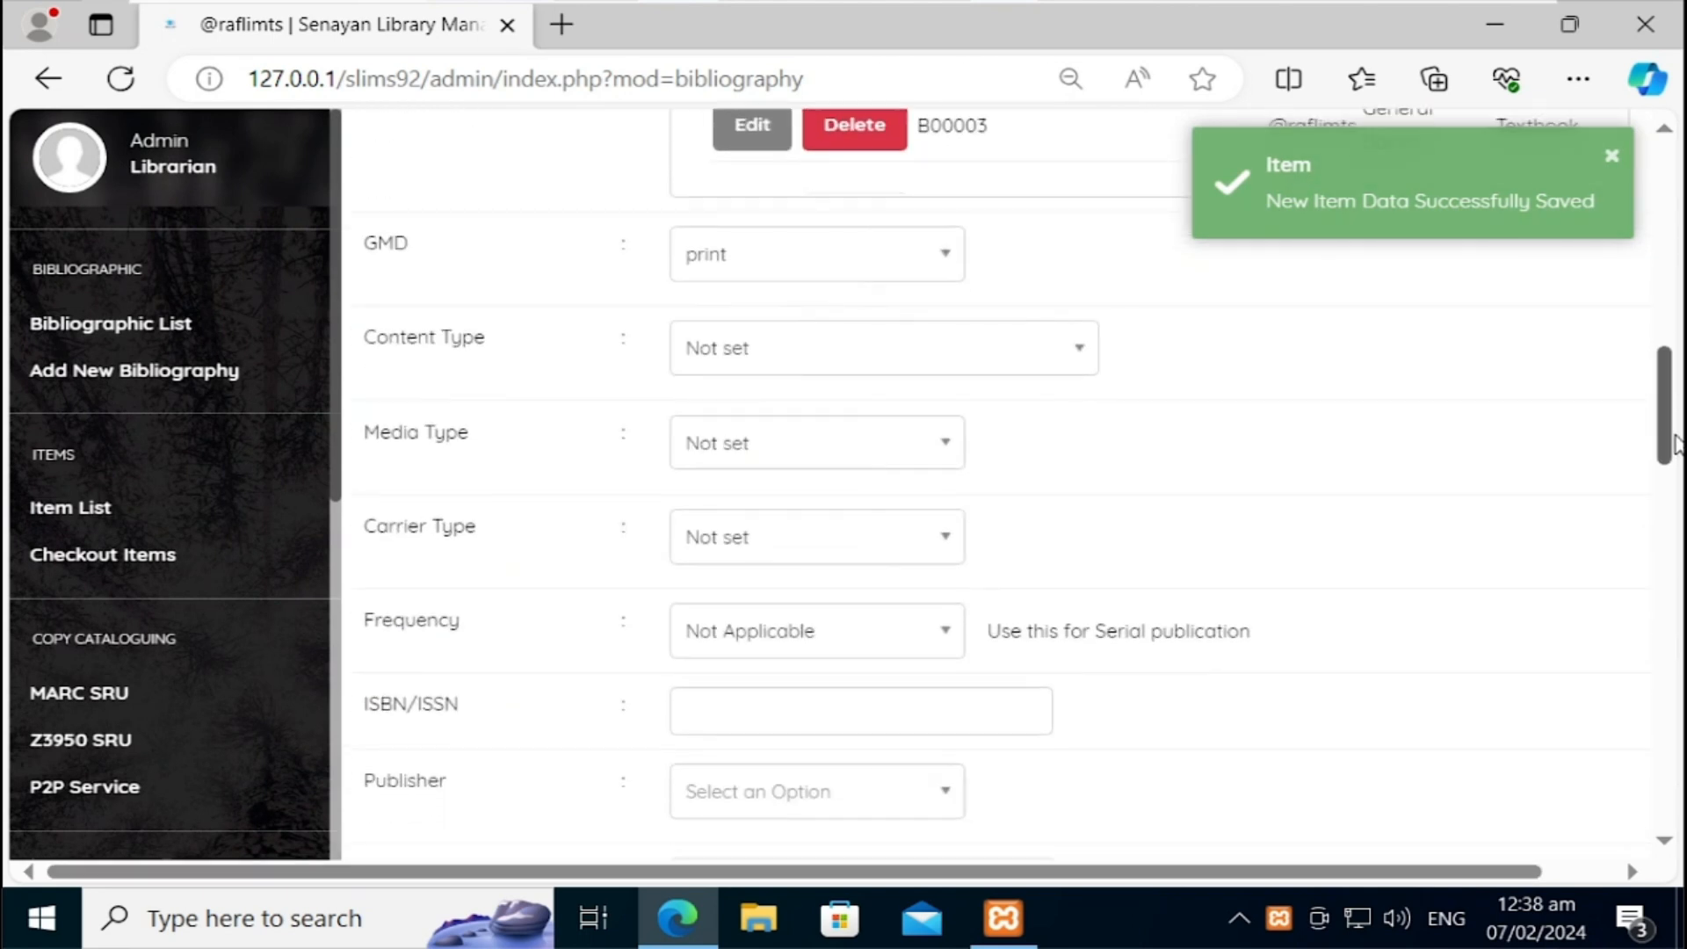
pyautogui.click(851, 253)
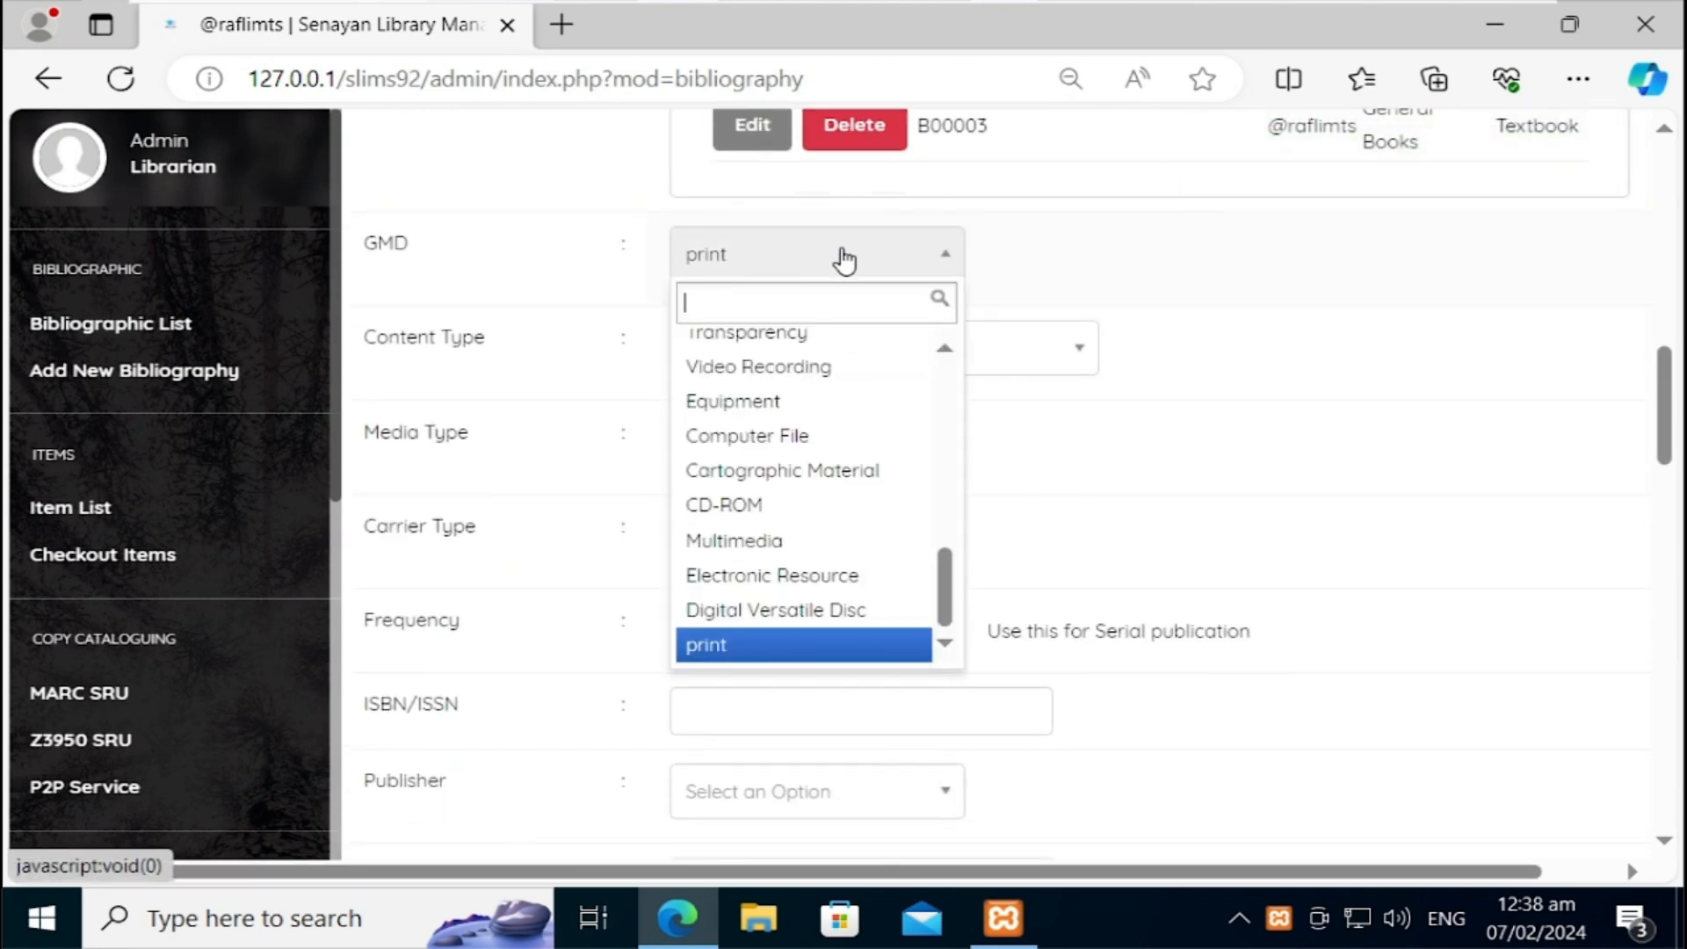
pyautogui.moveTo(946, 576); pyautogui.dragTo(945, 351)
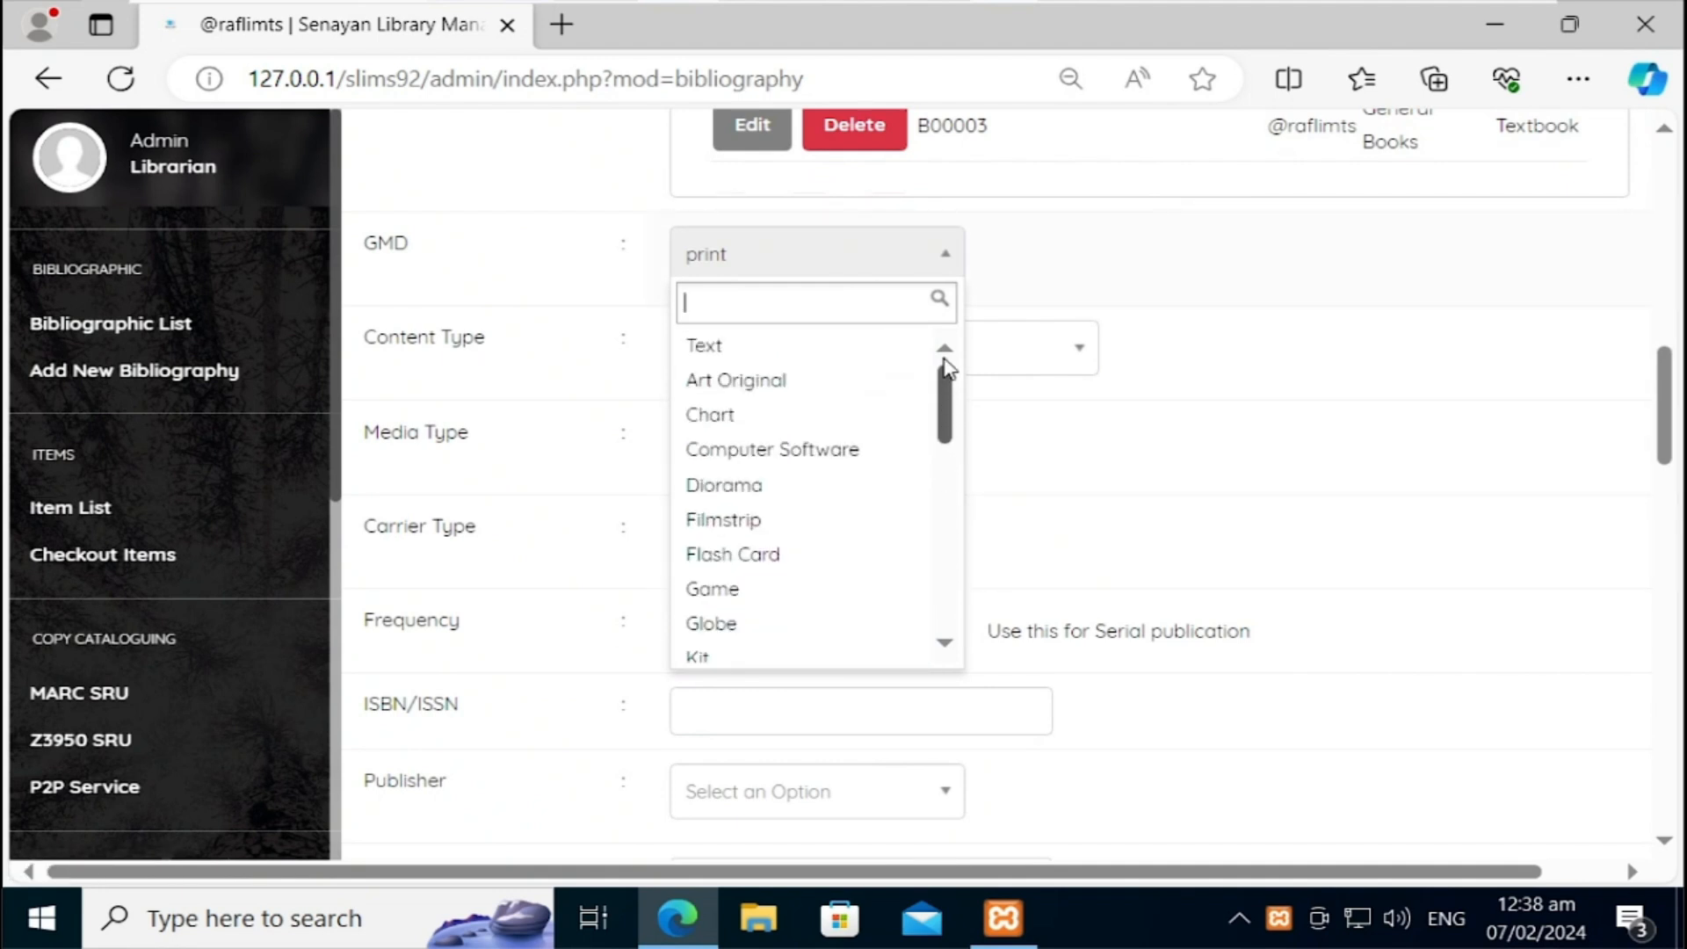
pyautogui.click(881, 351)
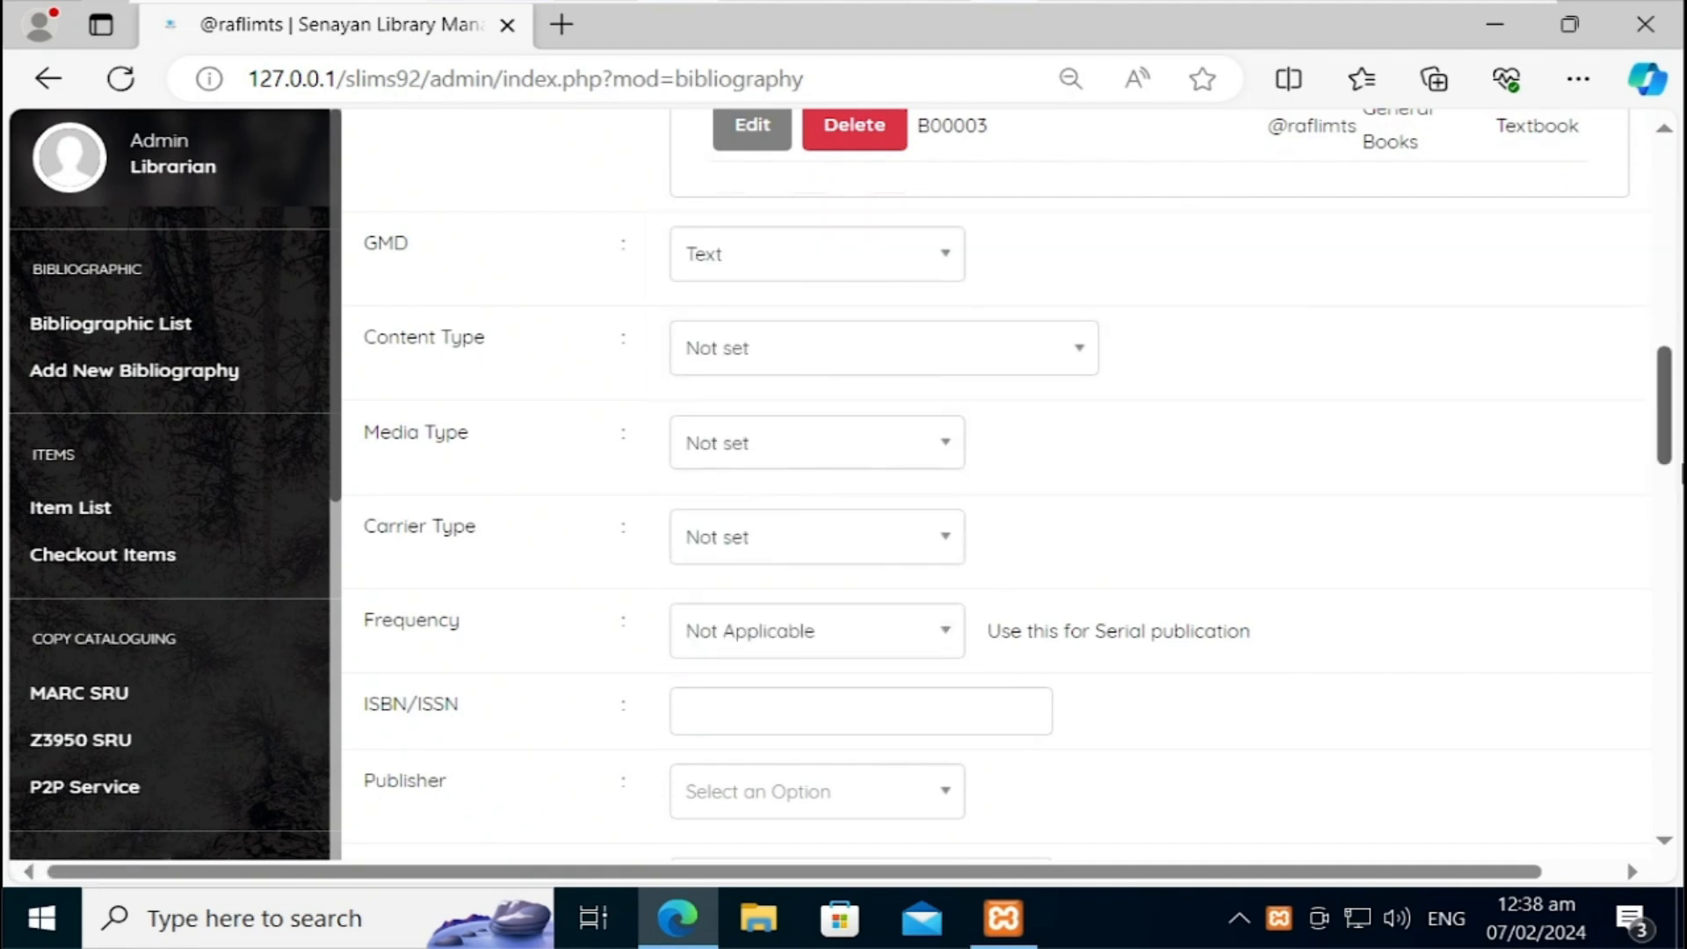
pyautogui.moveTo(1665, 425); pyautogui.dragTo(1680, 785)
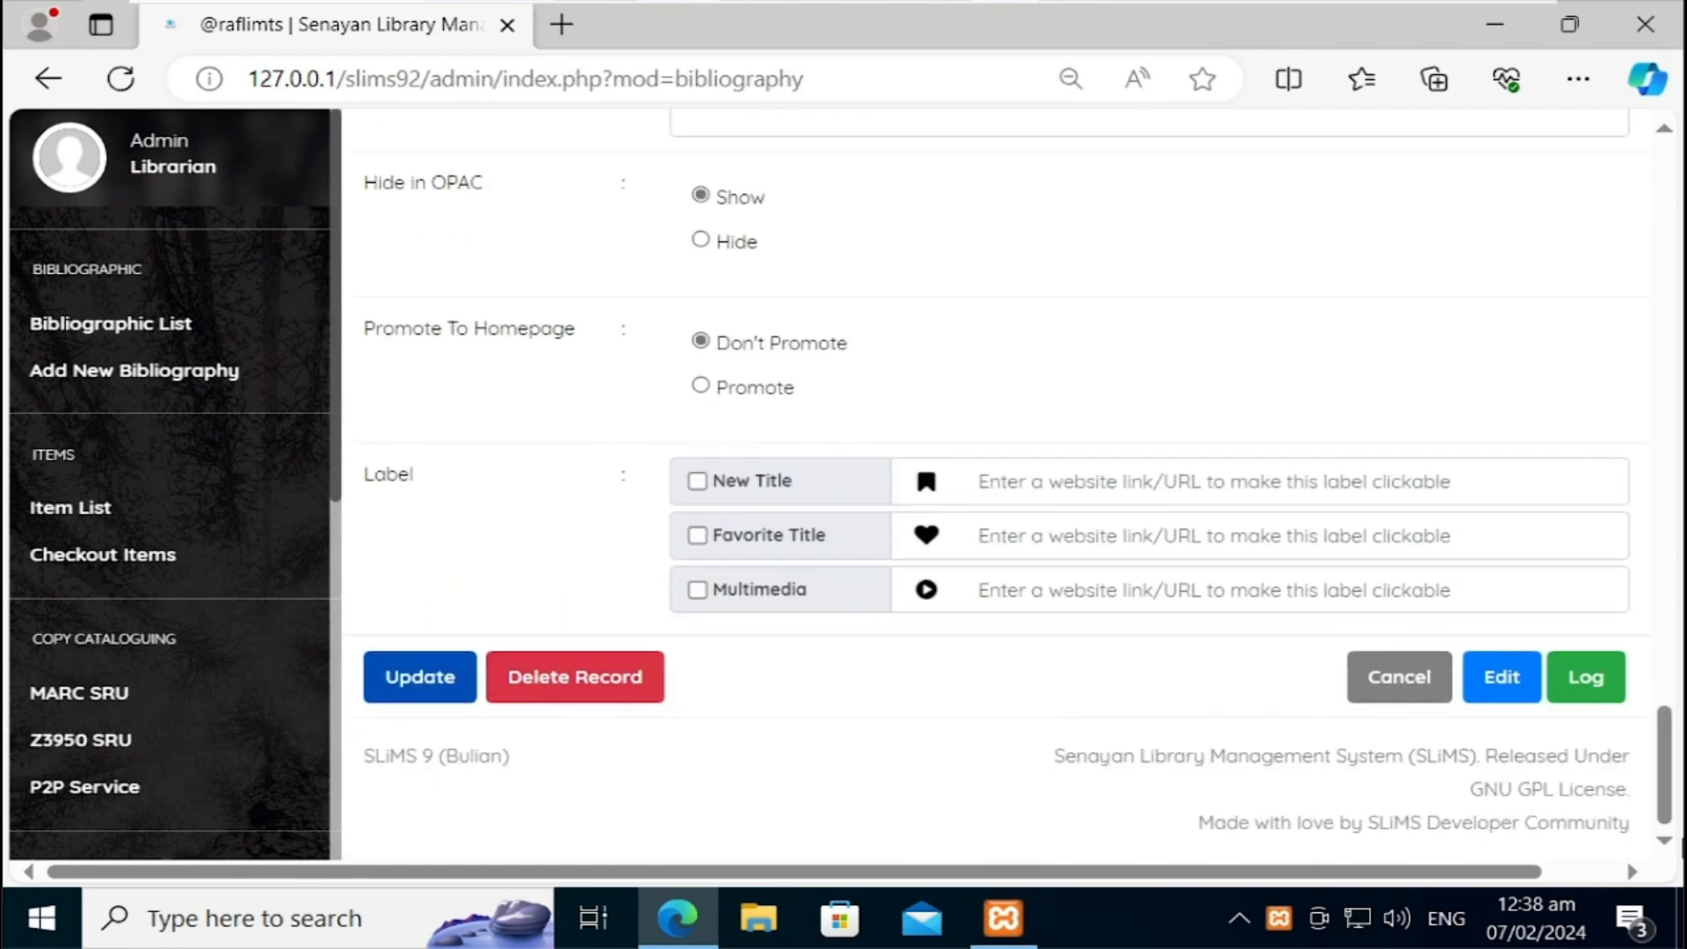
pyautogui.click(421, 677)
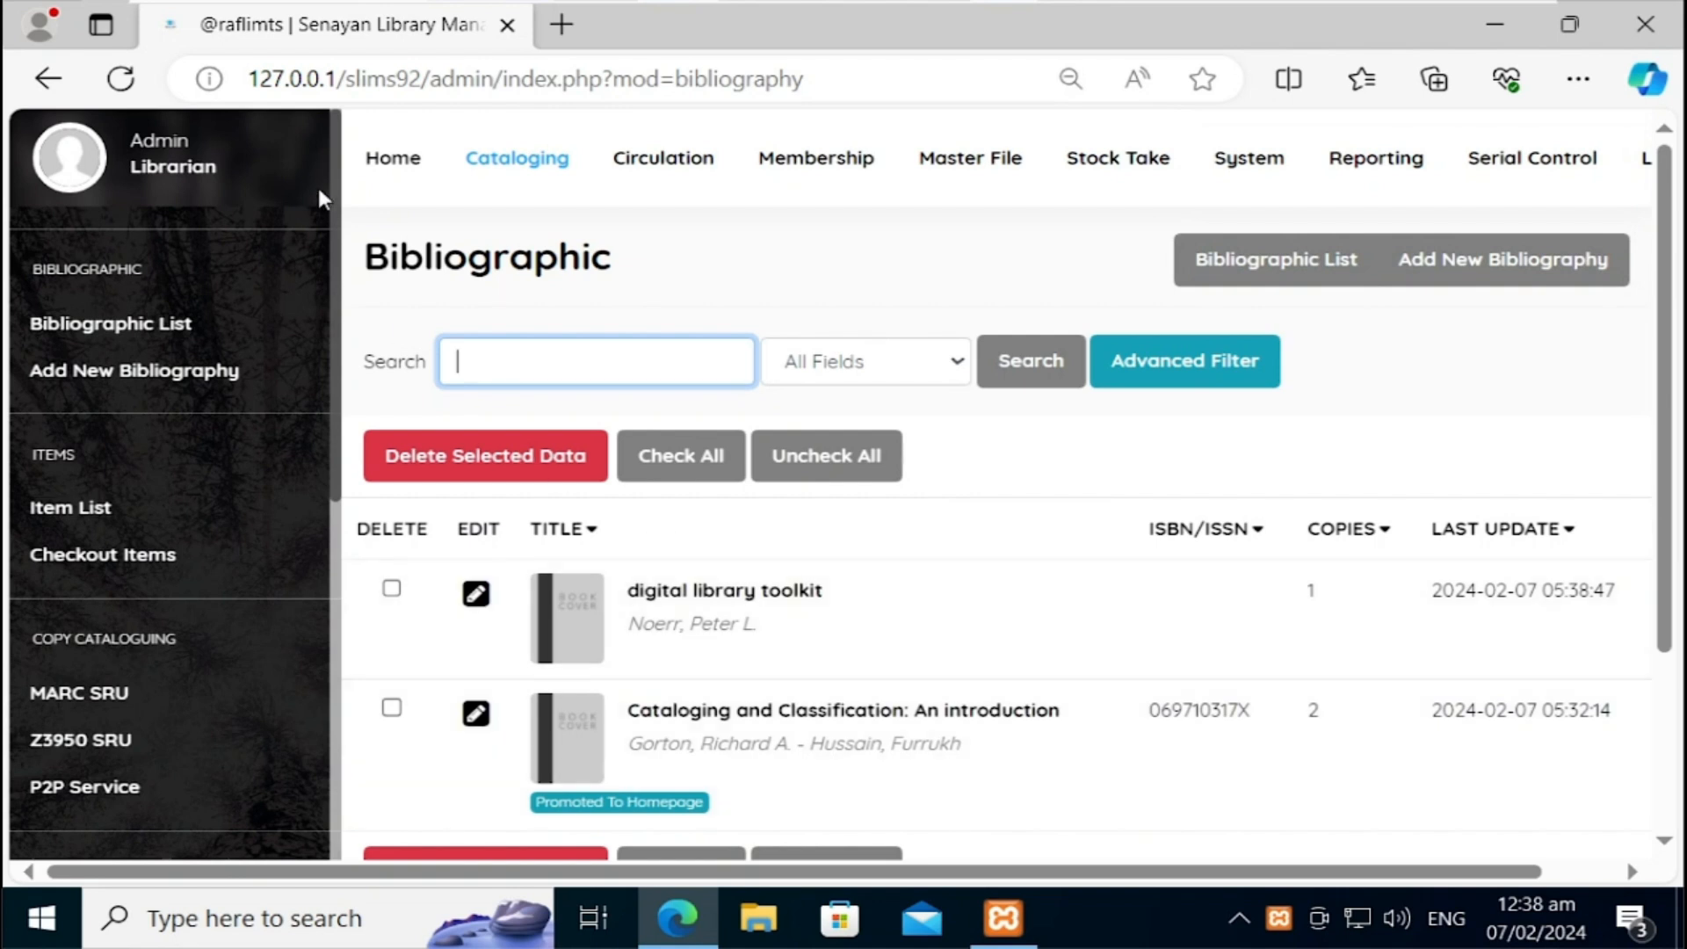
pyautogui.click(404, 162)
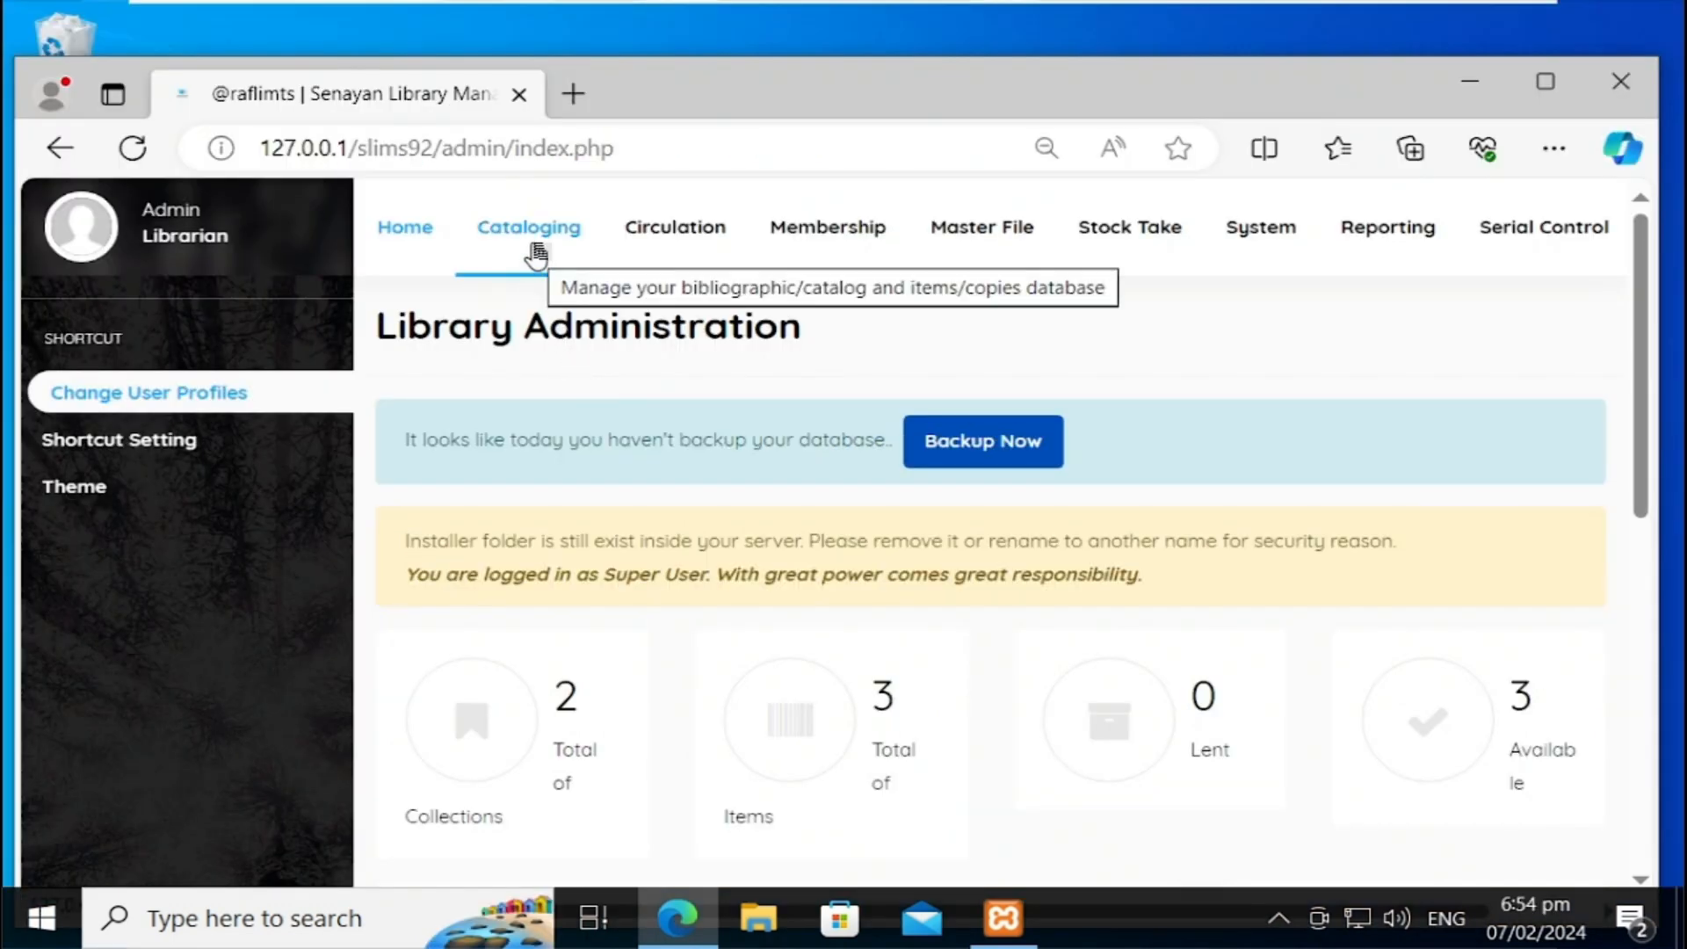
pyautogui.click(536, 254)
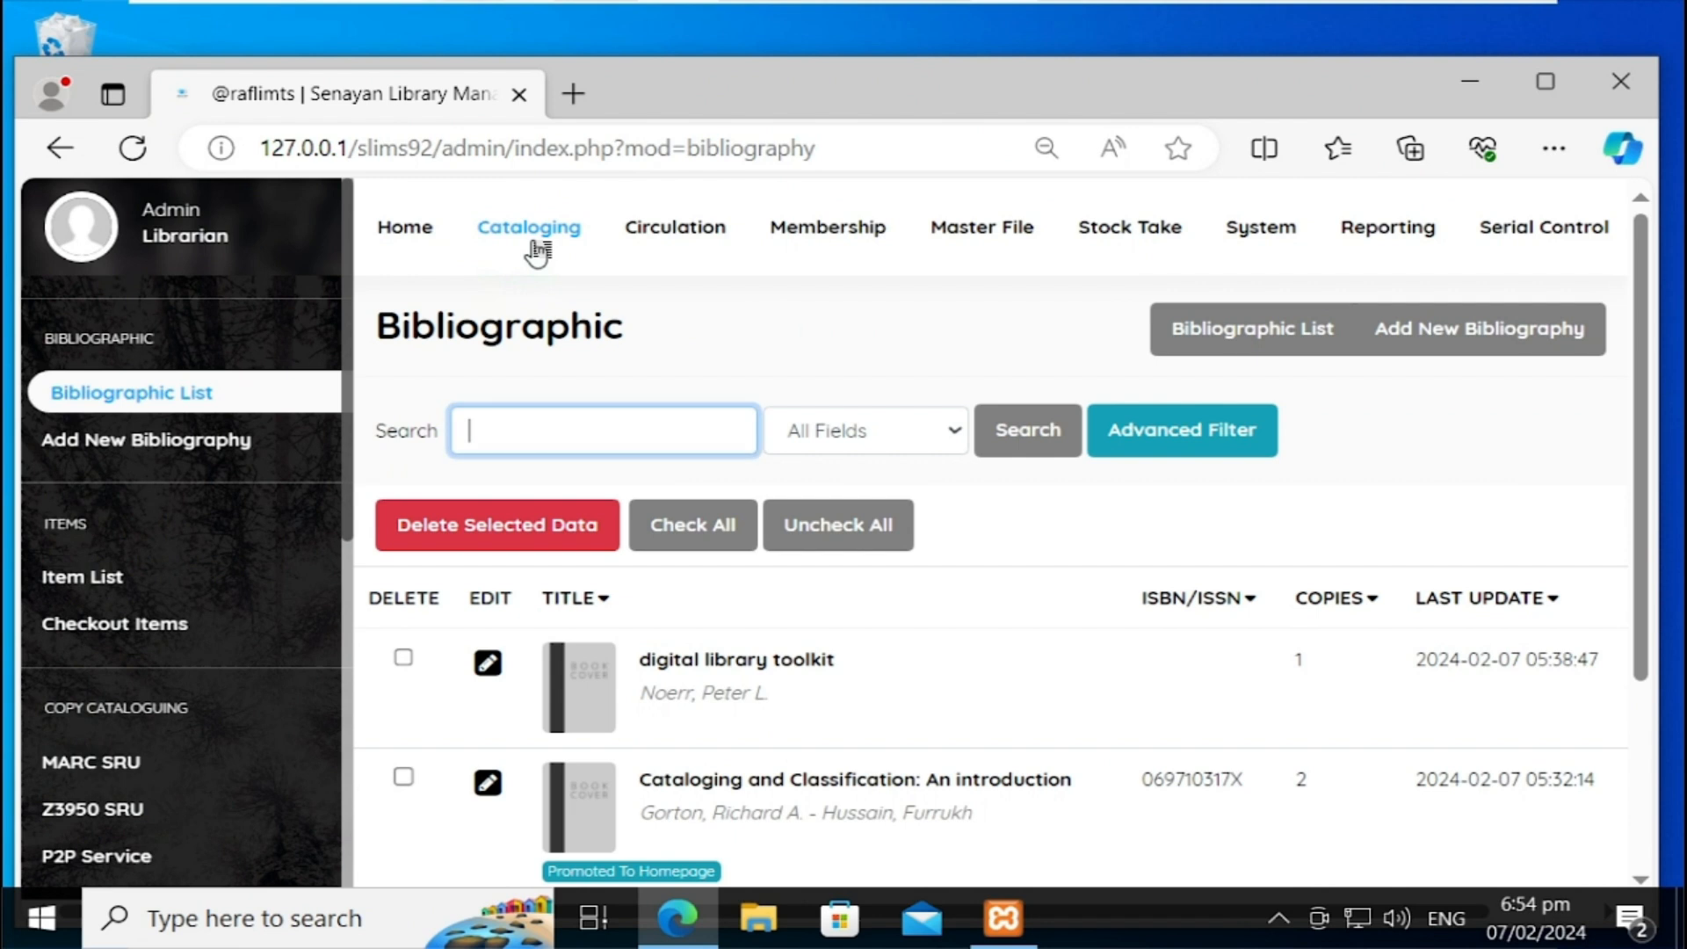
pyautogui.click(354, 358)
pyautogui.moveTo(354, 358); pyautogui.dragTo(356, 627)
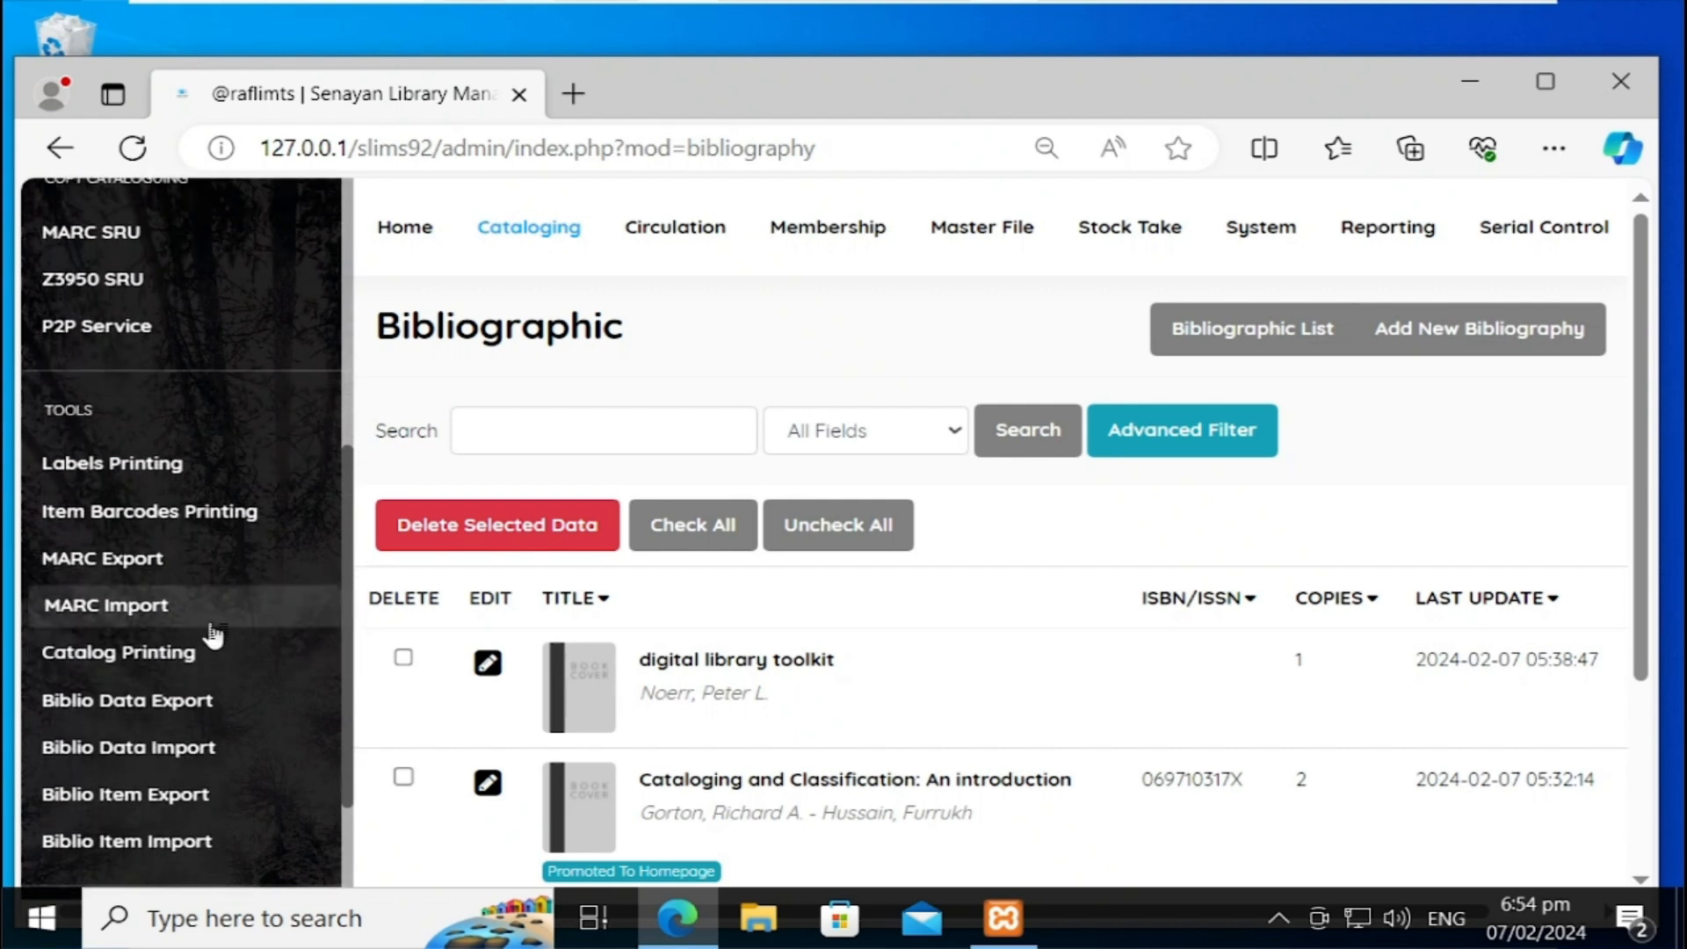
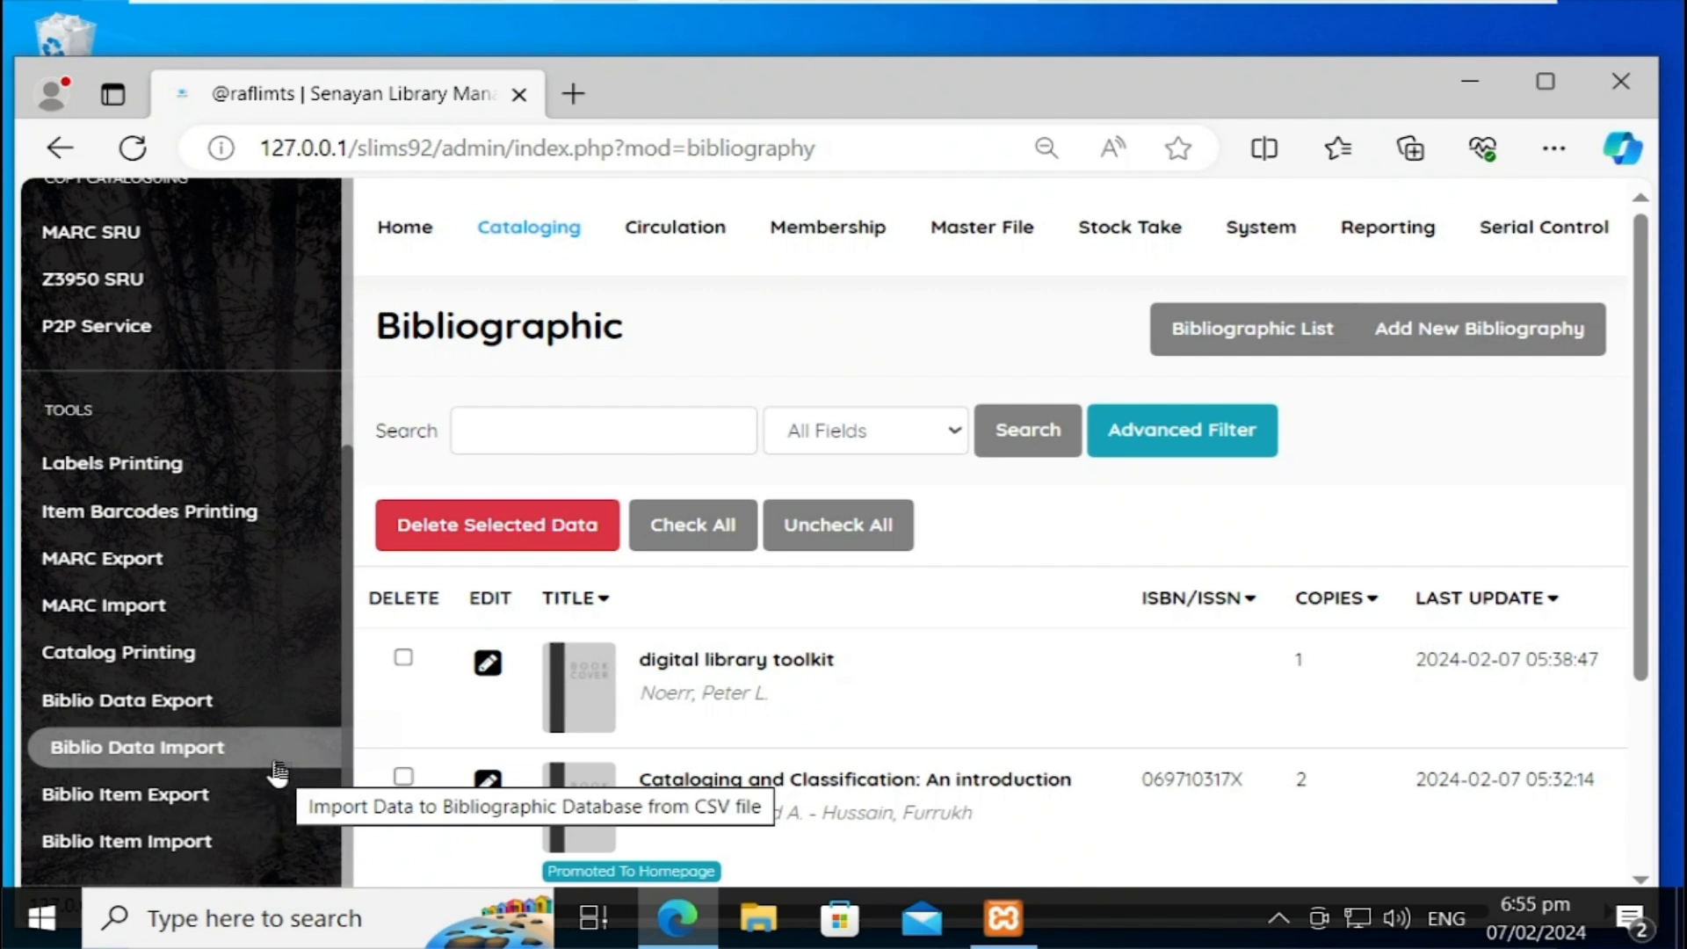
# Step: From Biblio Data Import, download biblio_sample_import.csv and open it in WPS Office Spreadsheets
pyautogui.click(278, 768)
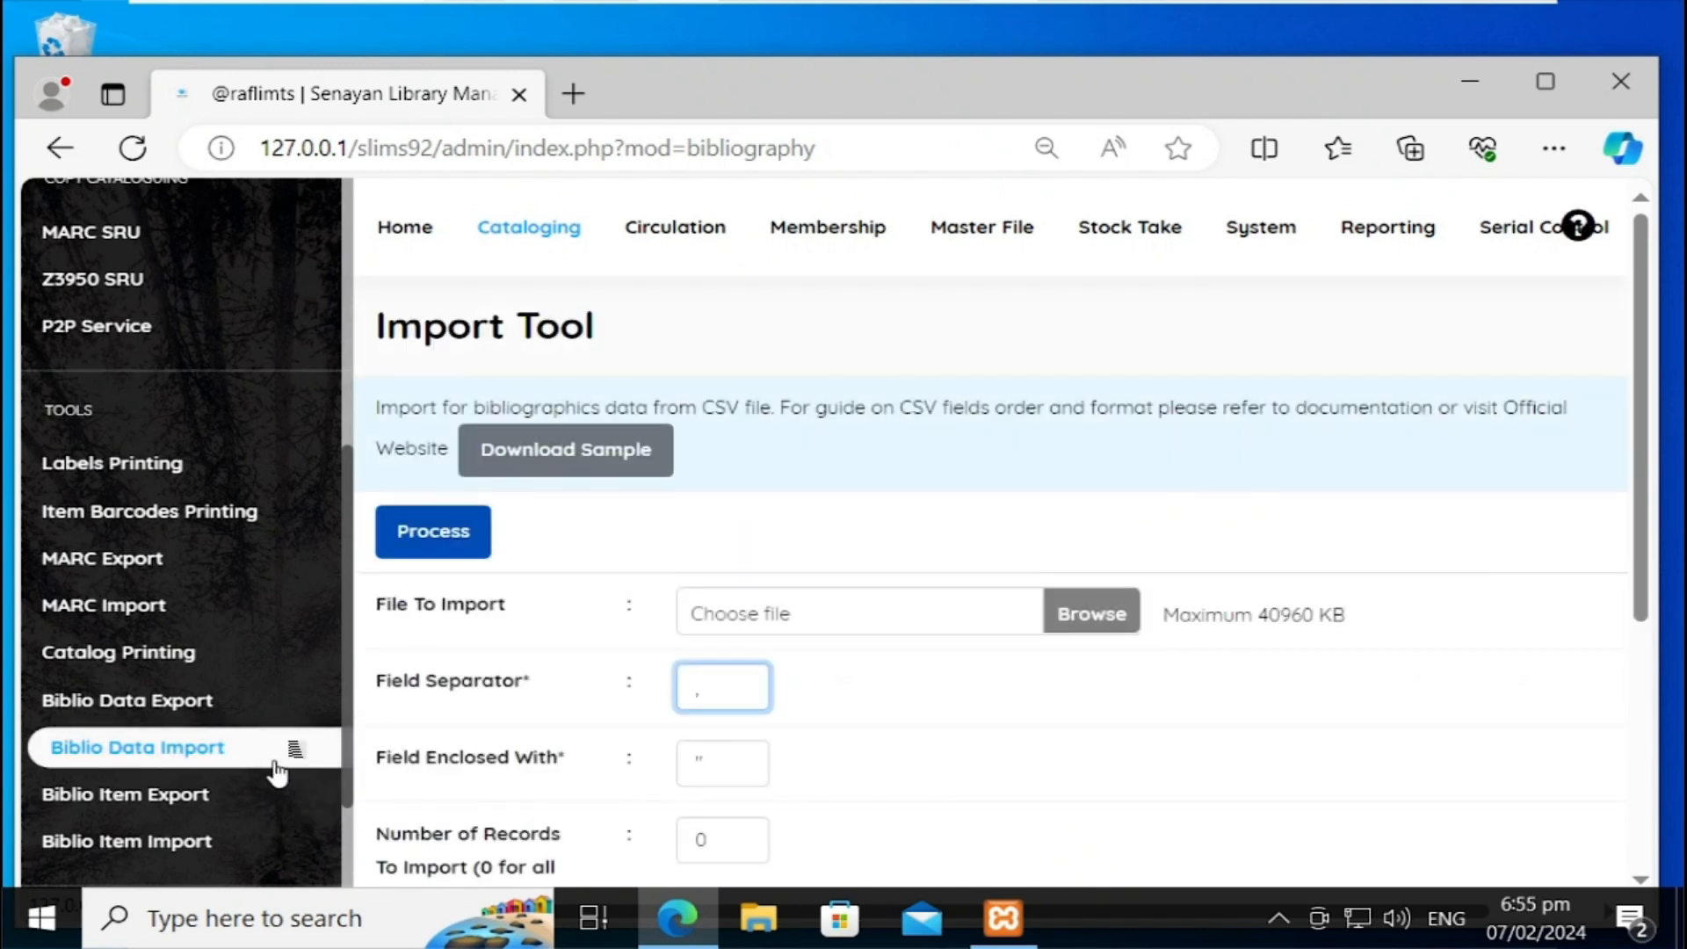
pyautogui.click(631, 457)
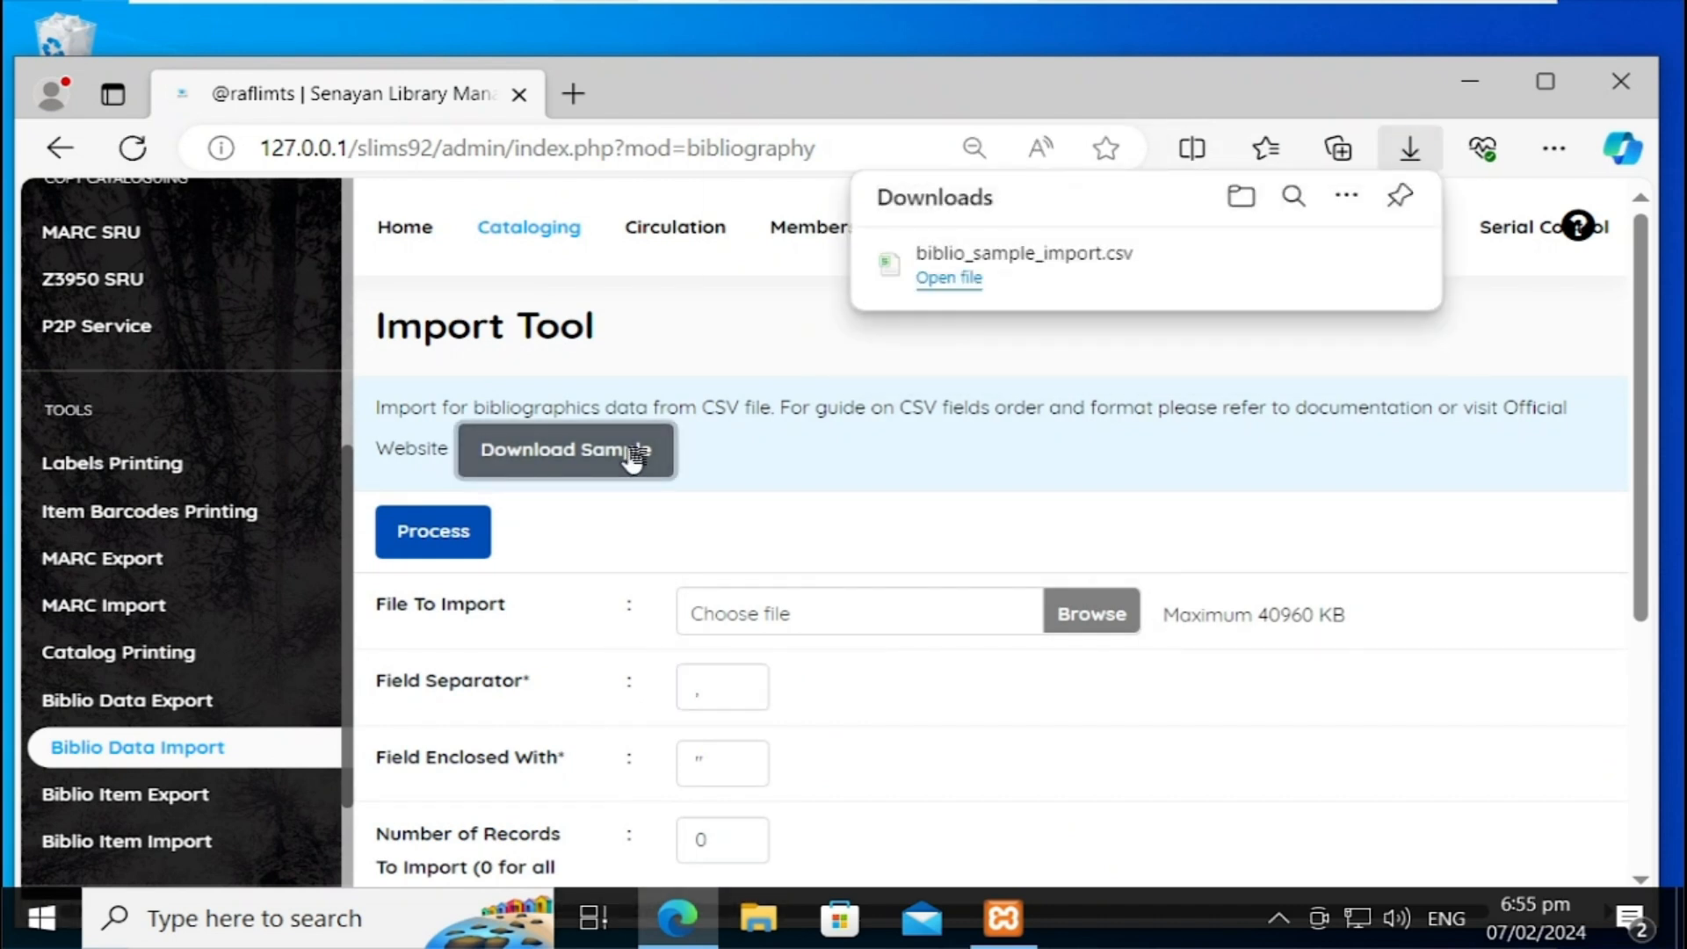
pyautogui.click(954, 295)
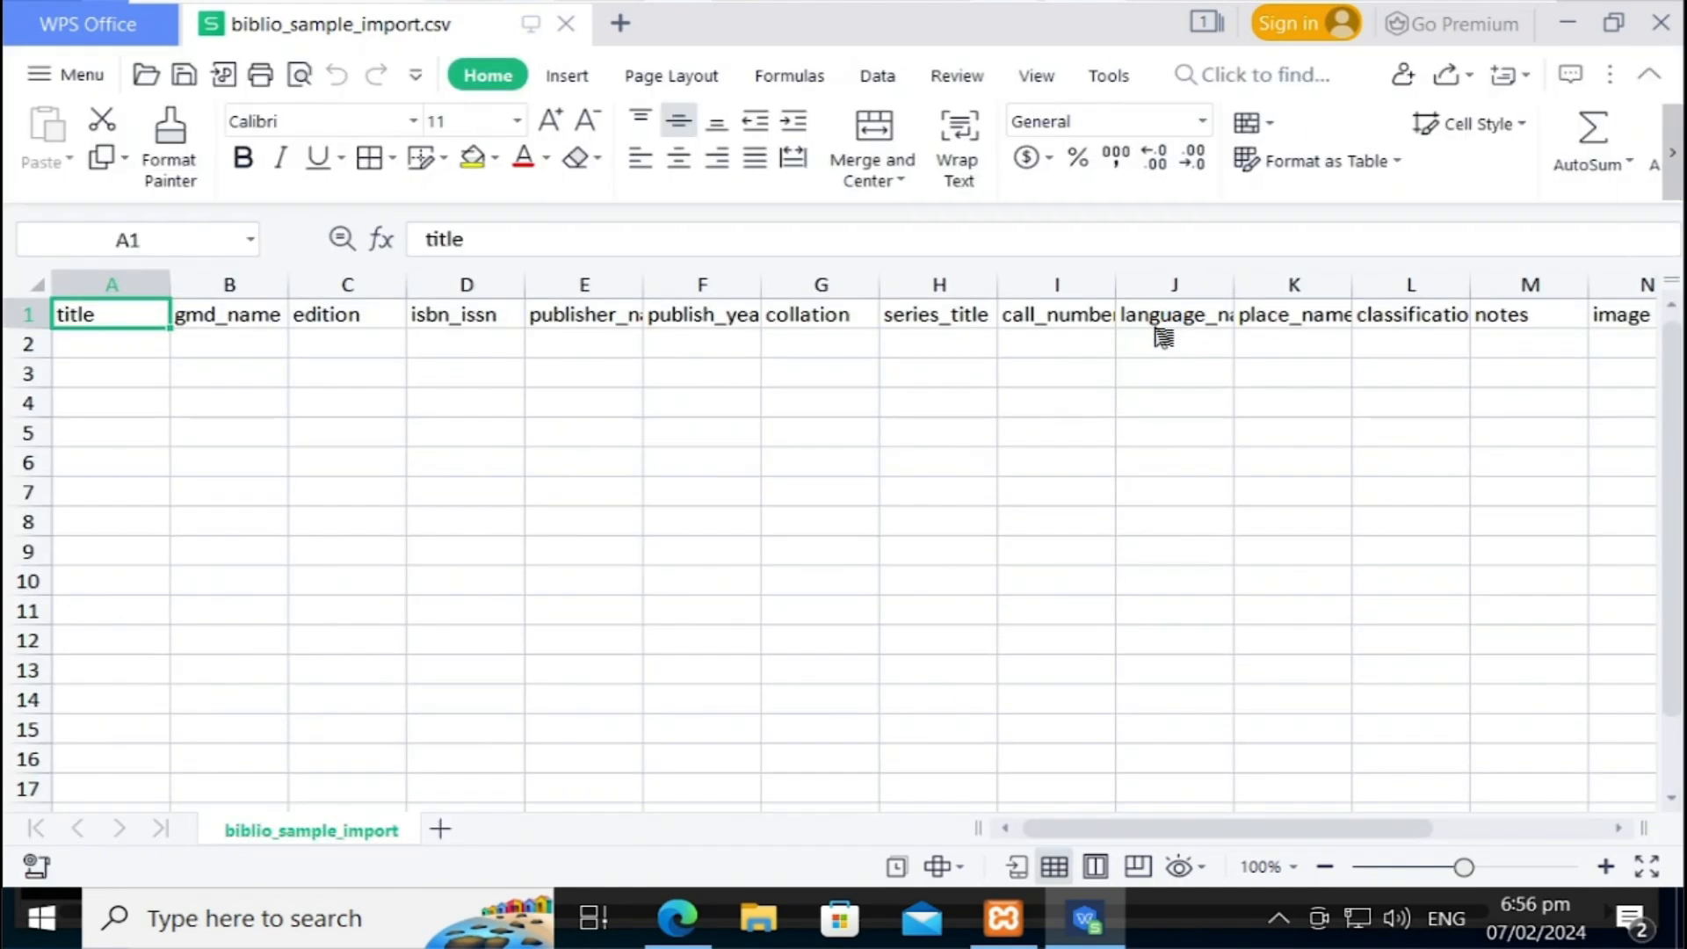
pyautogui.press('Down')
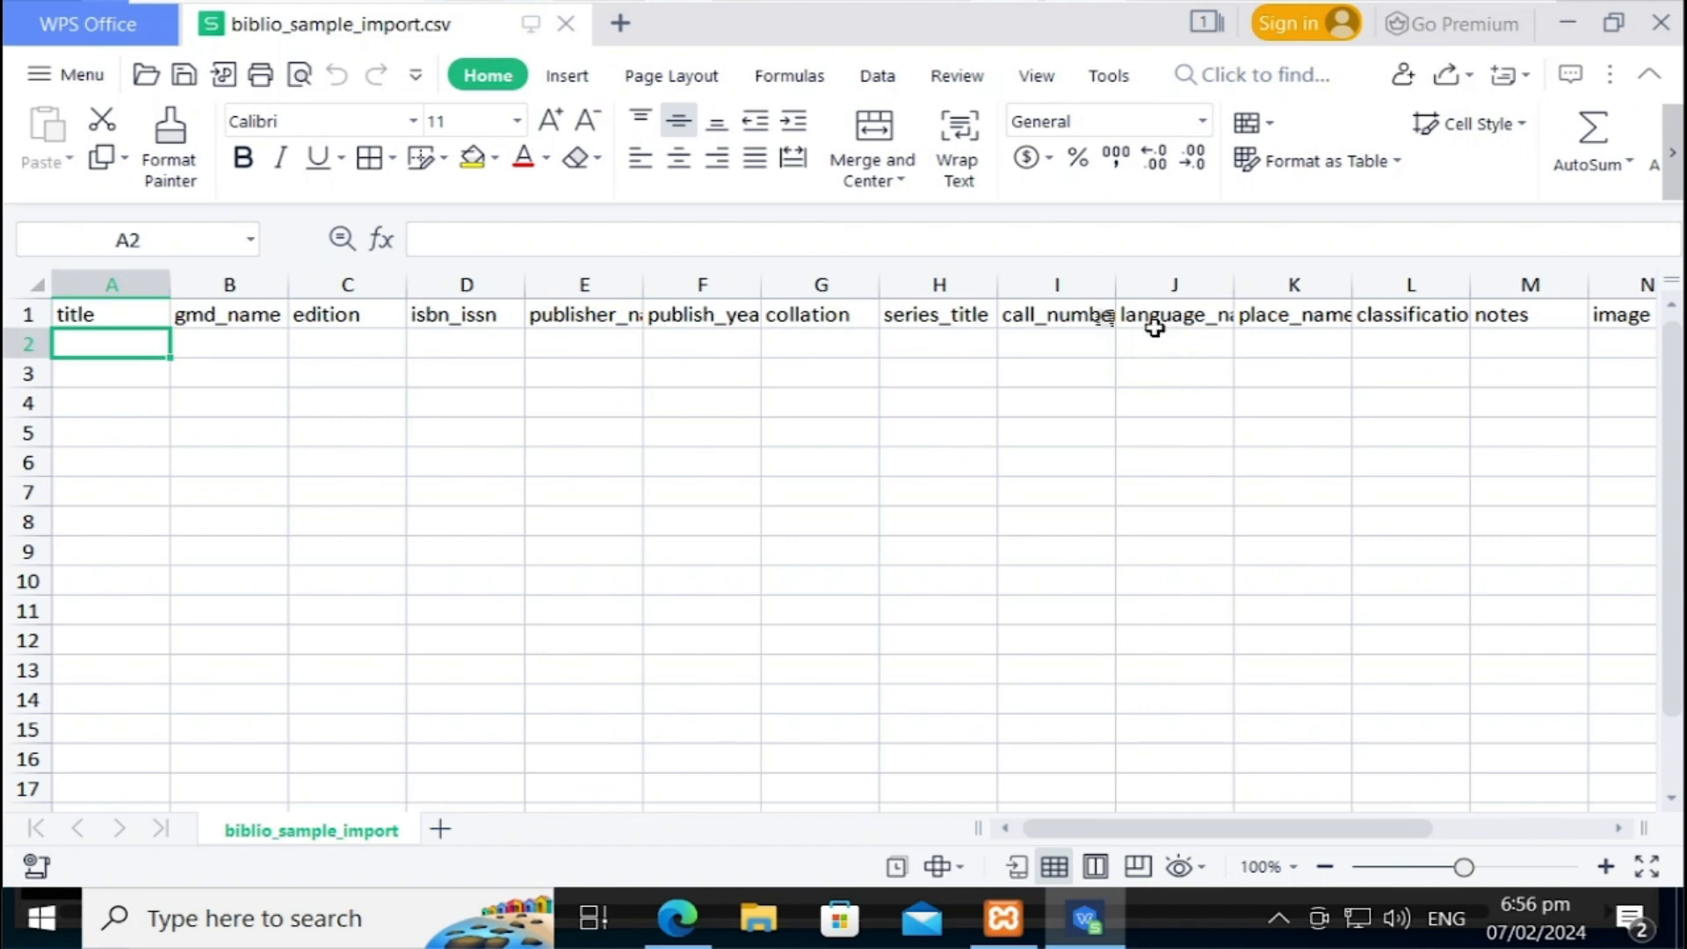
pyautogui.press('Tab')
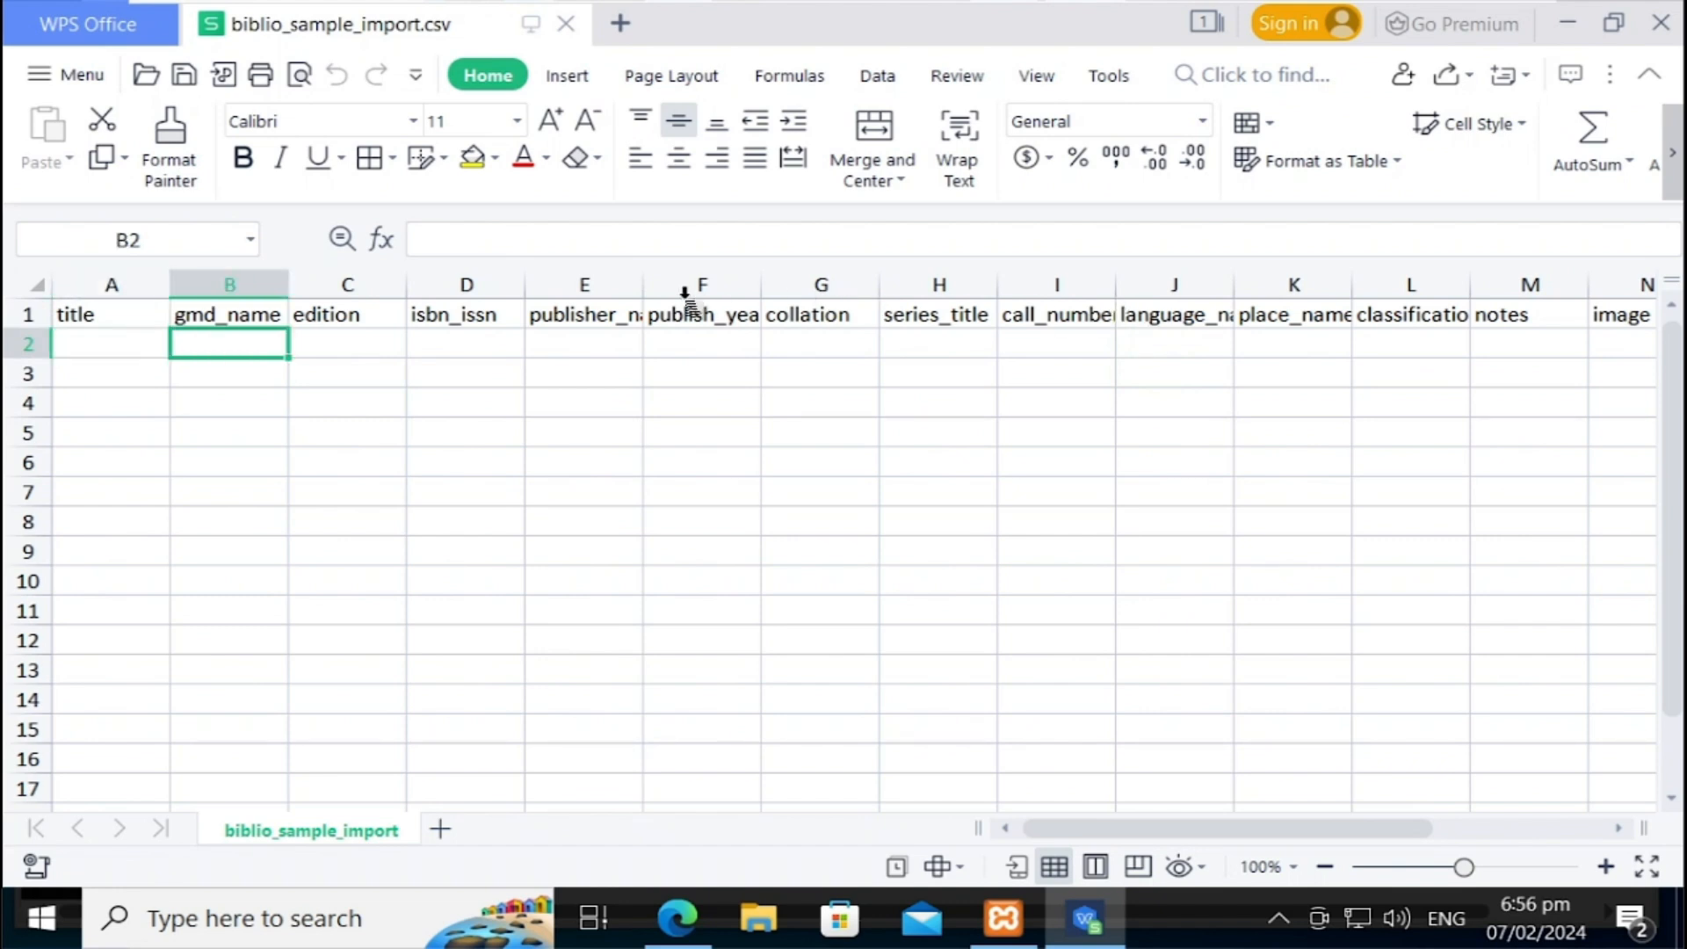
pyautogui.press('Up')
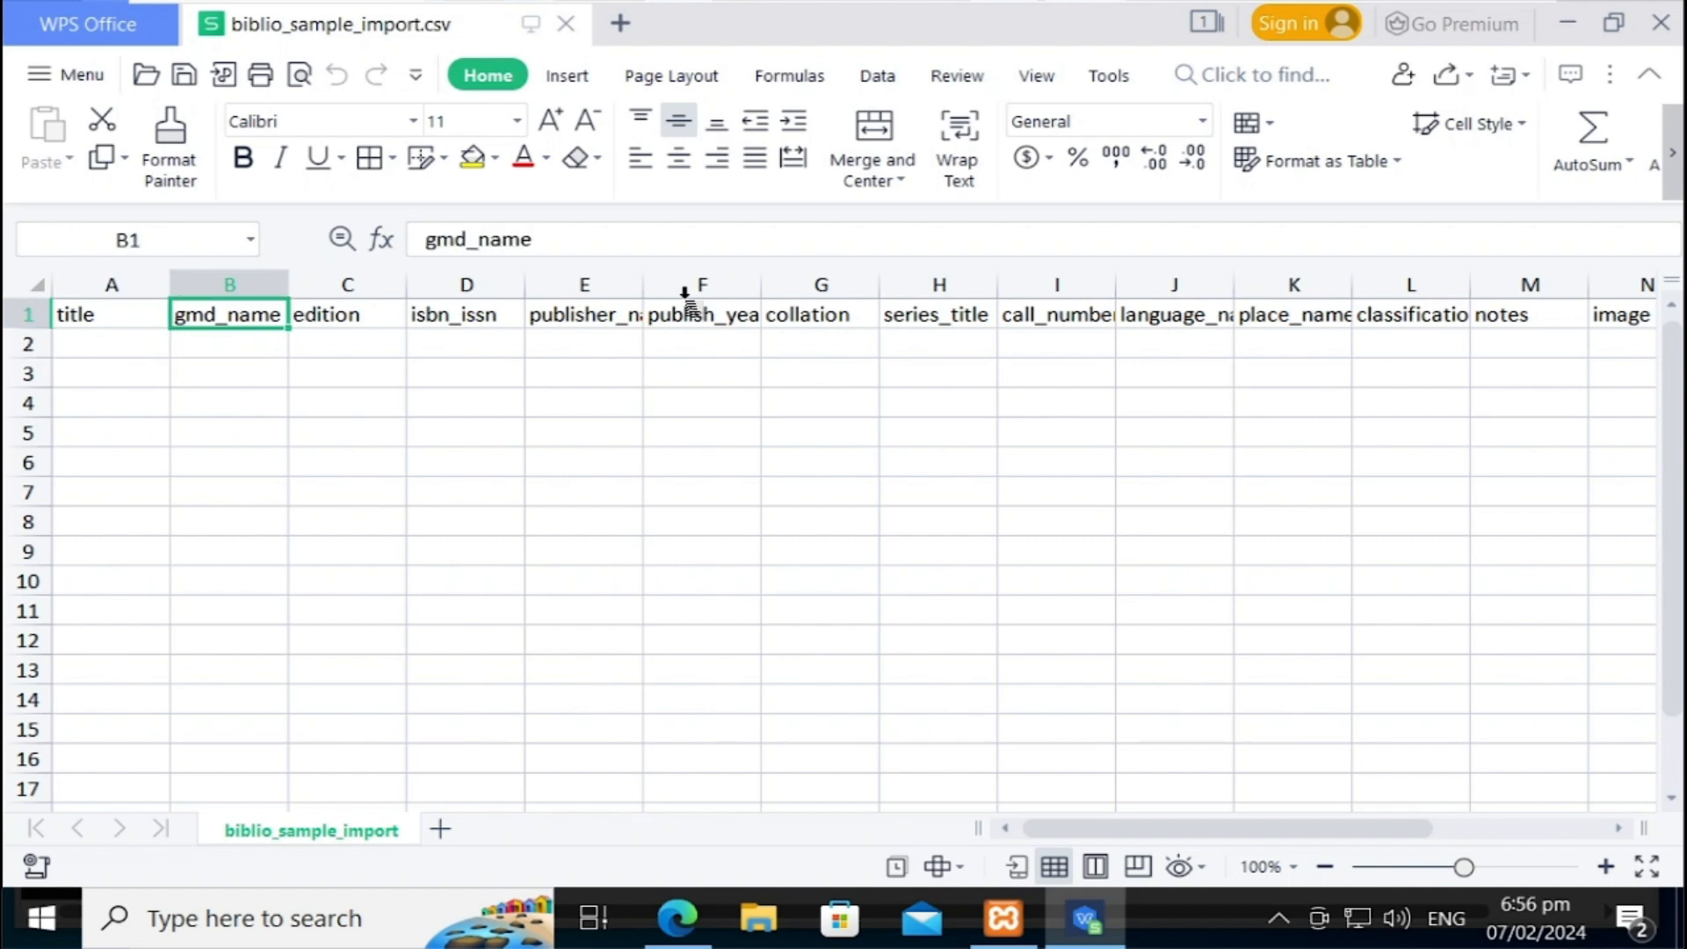
pyautogui.press('Right')
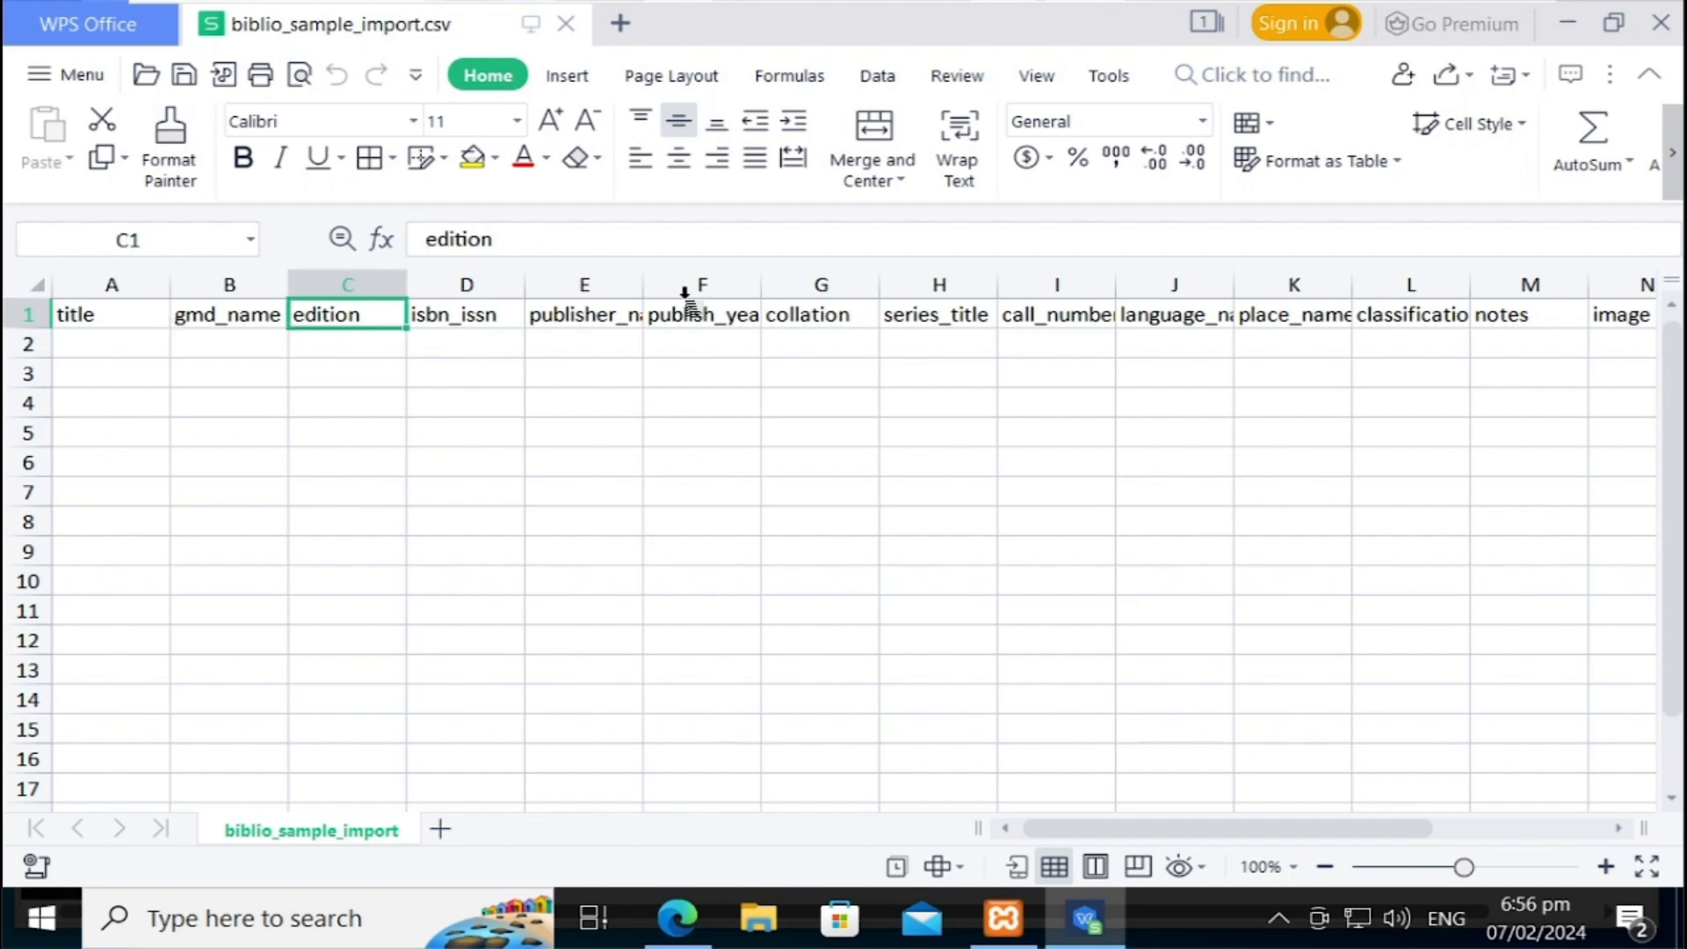
pyautogui.press('Right')
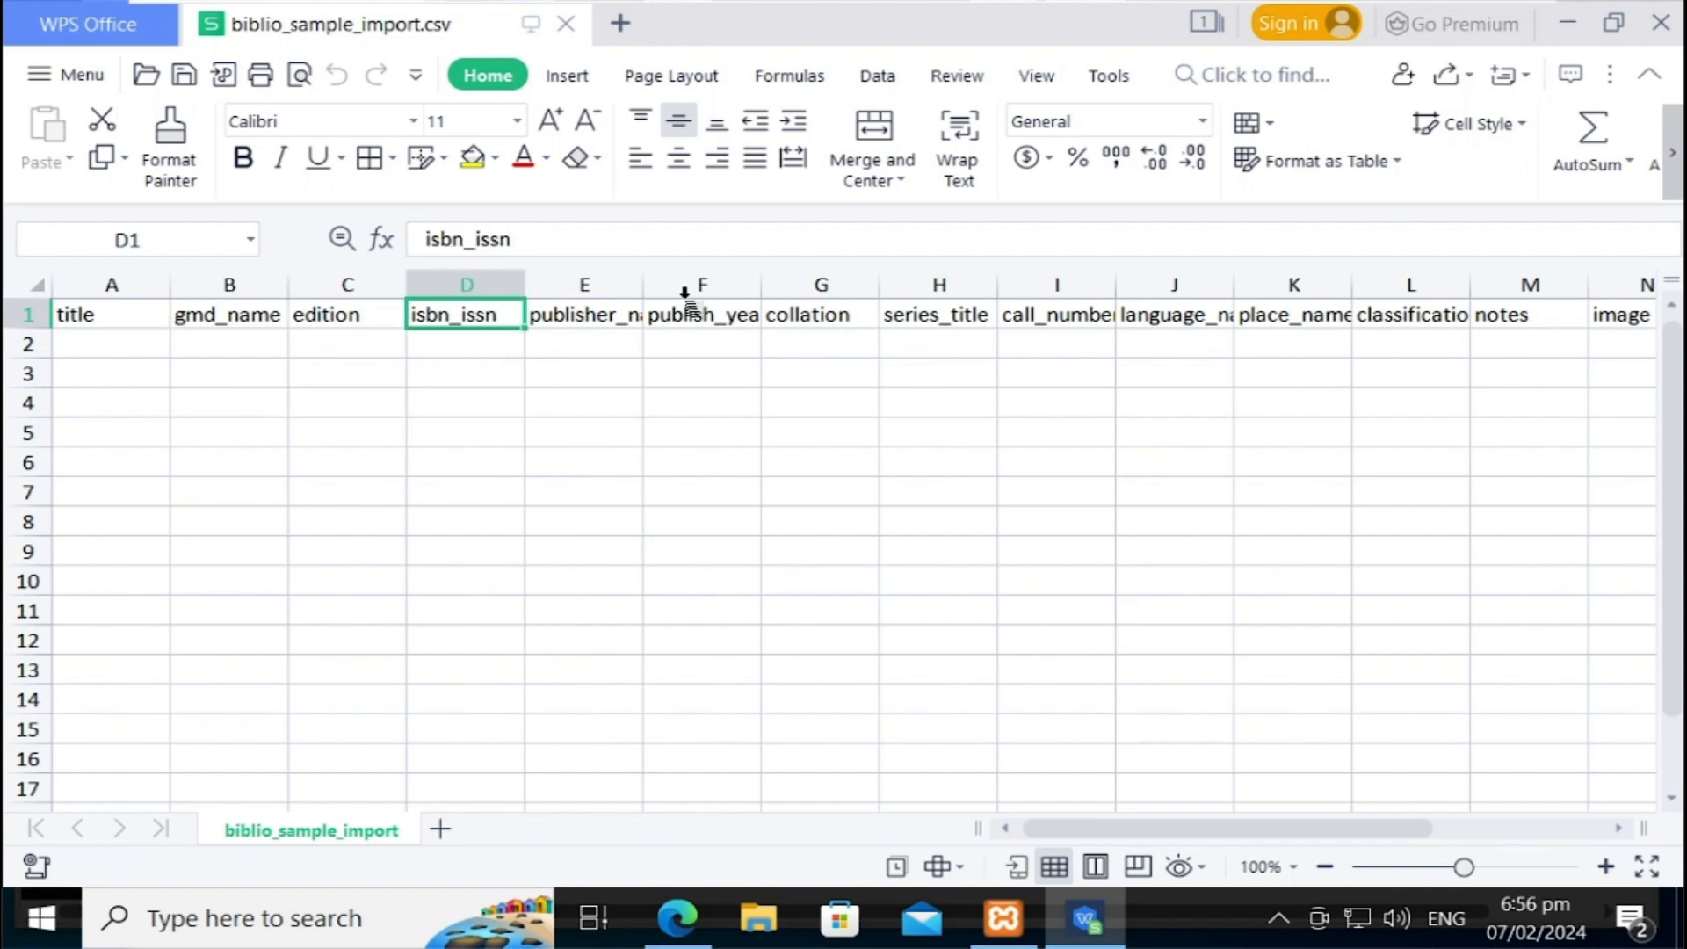
pyautogui.press('Right')
pyautogui.press('Right')
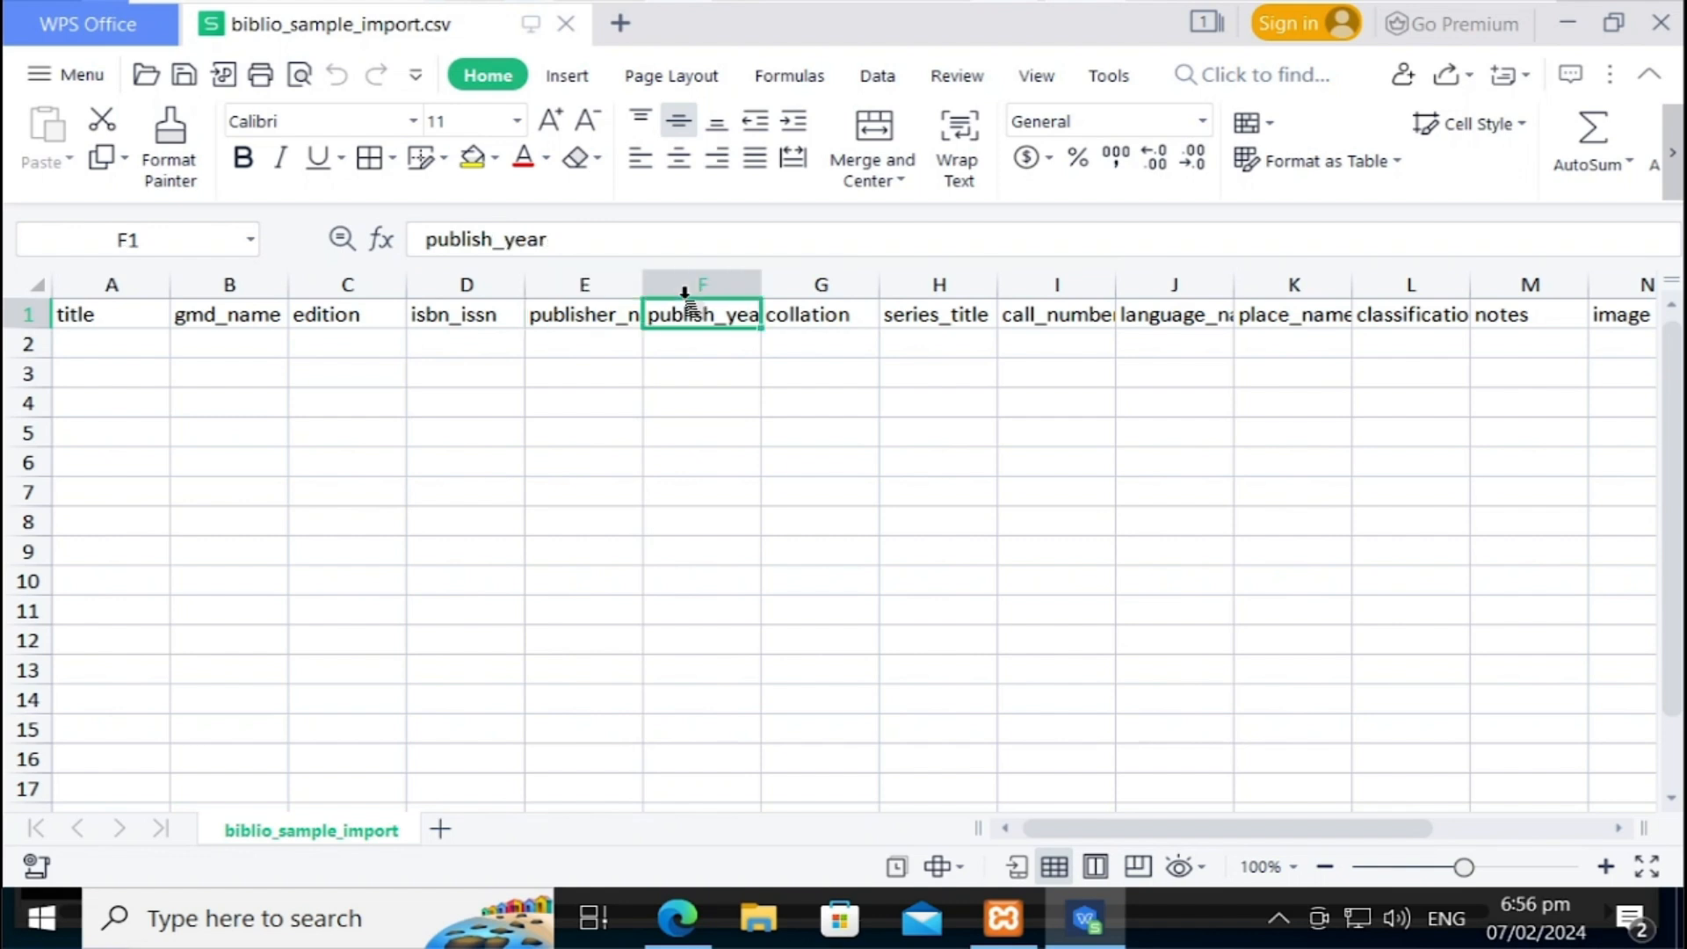
pyautogui.press('Right')
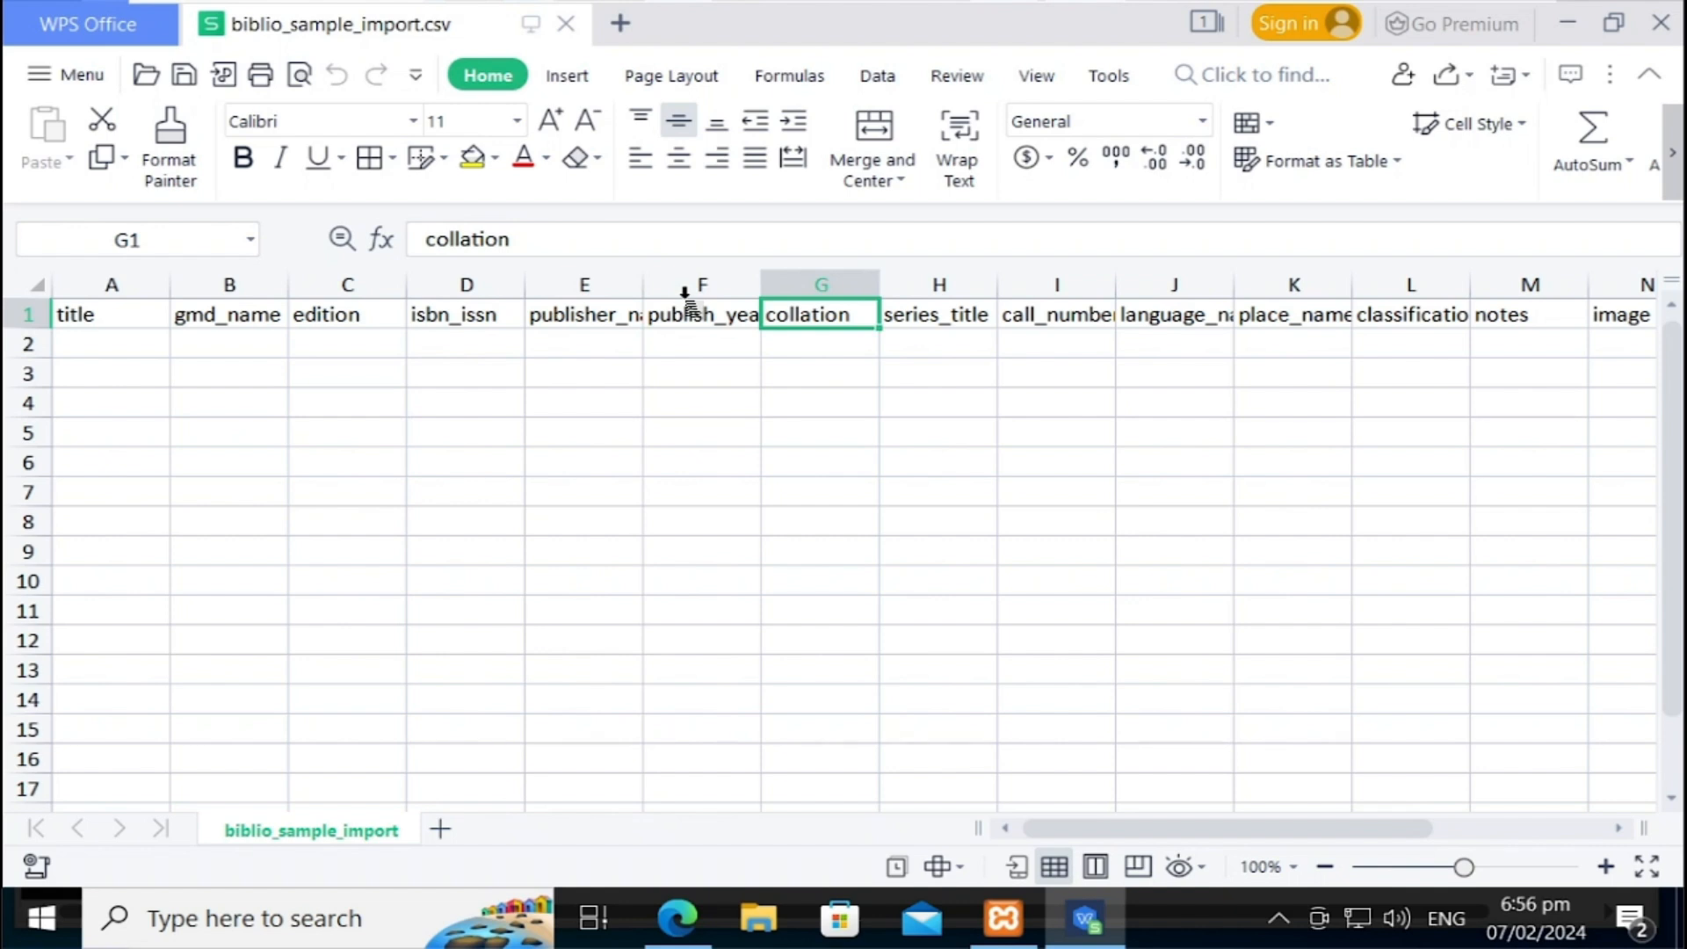
pyautogui.press('Right')
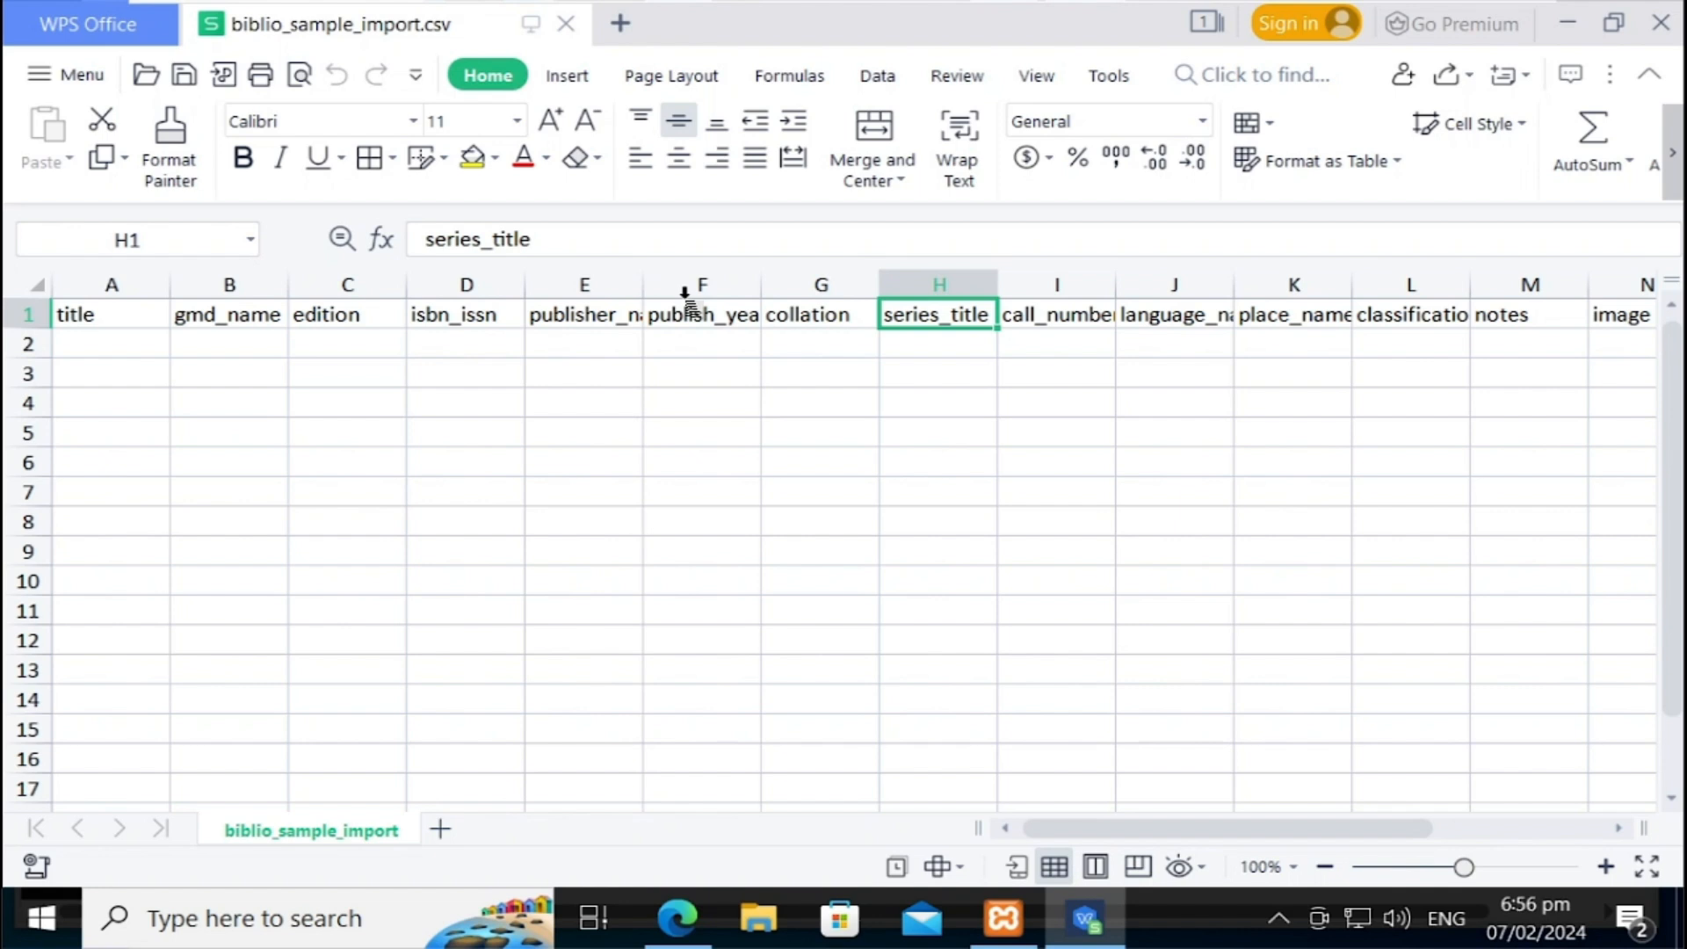
pyautogui.press('Right')
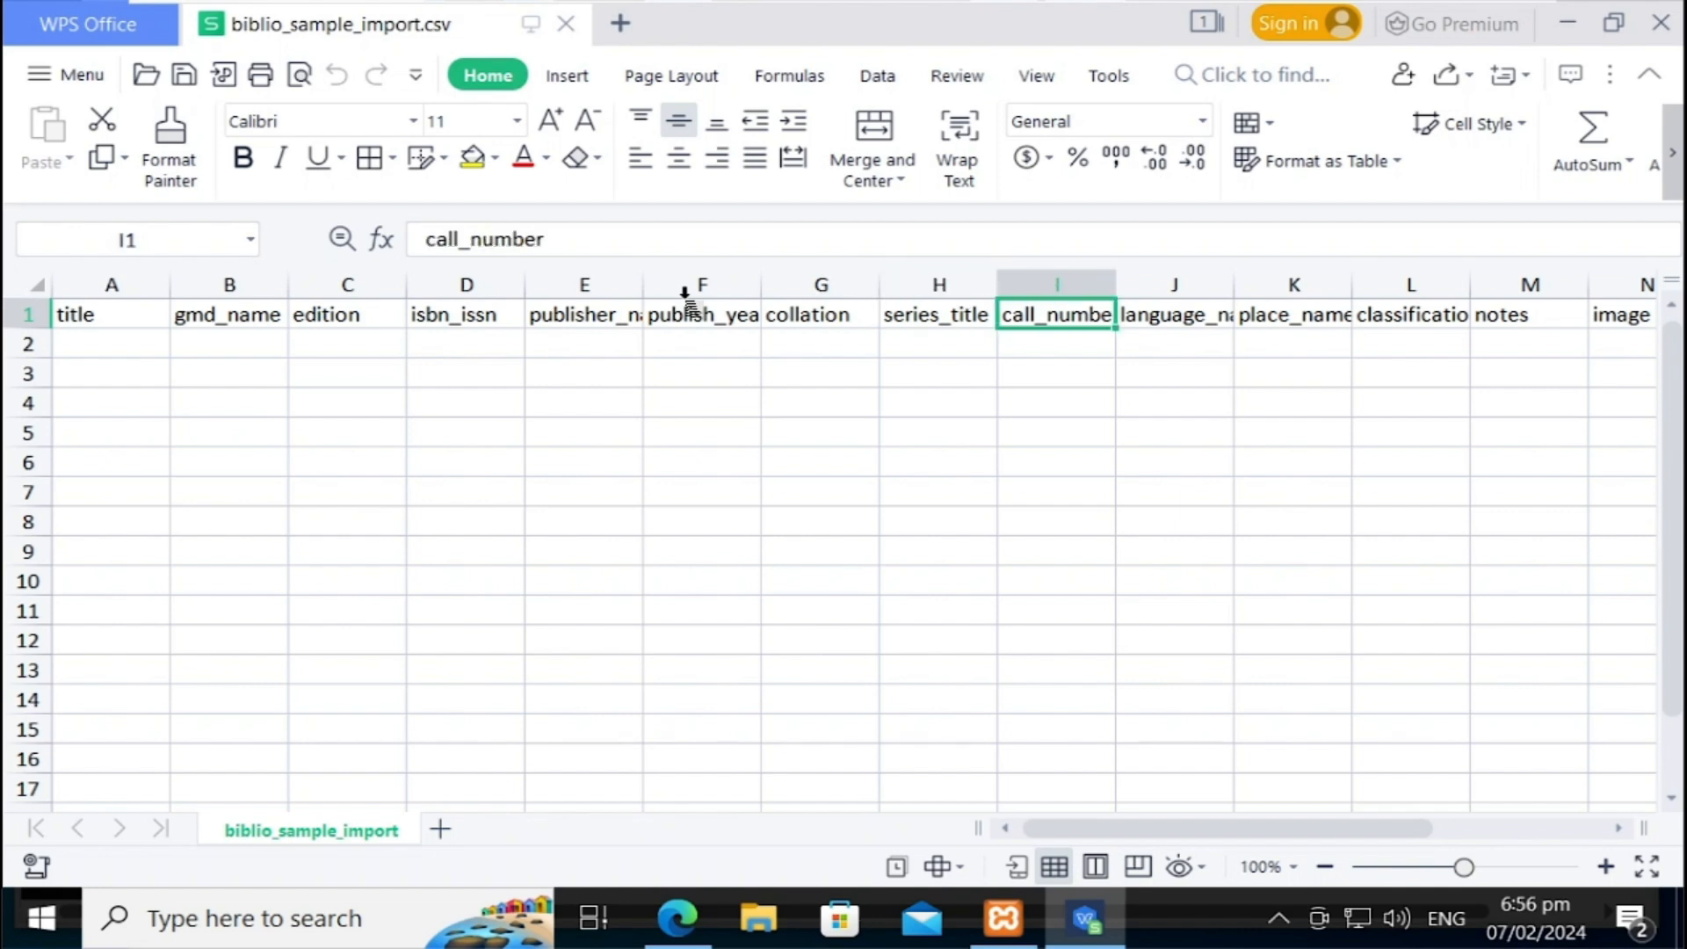
pyautogui.press('Right')
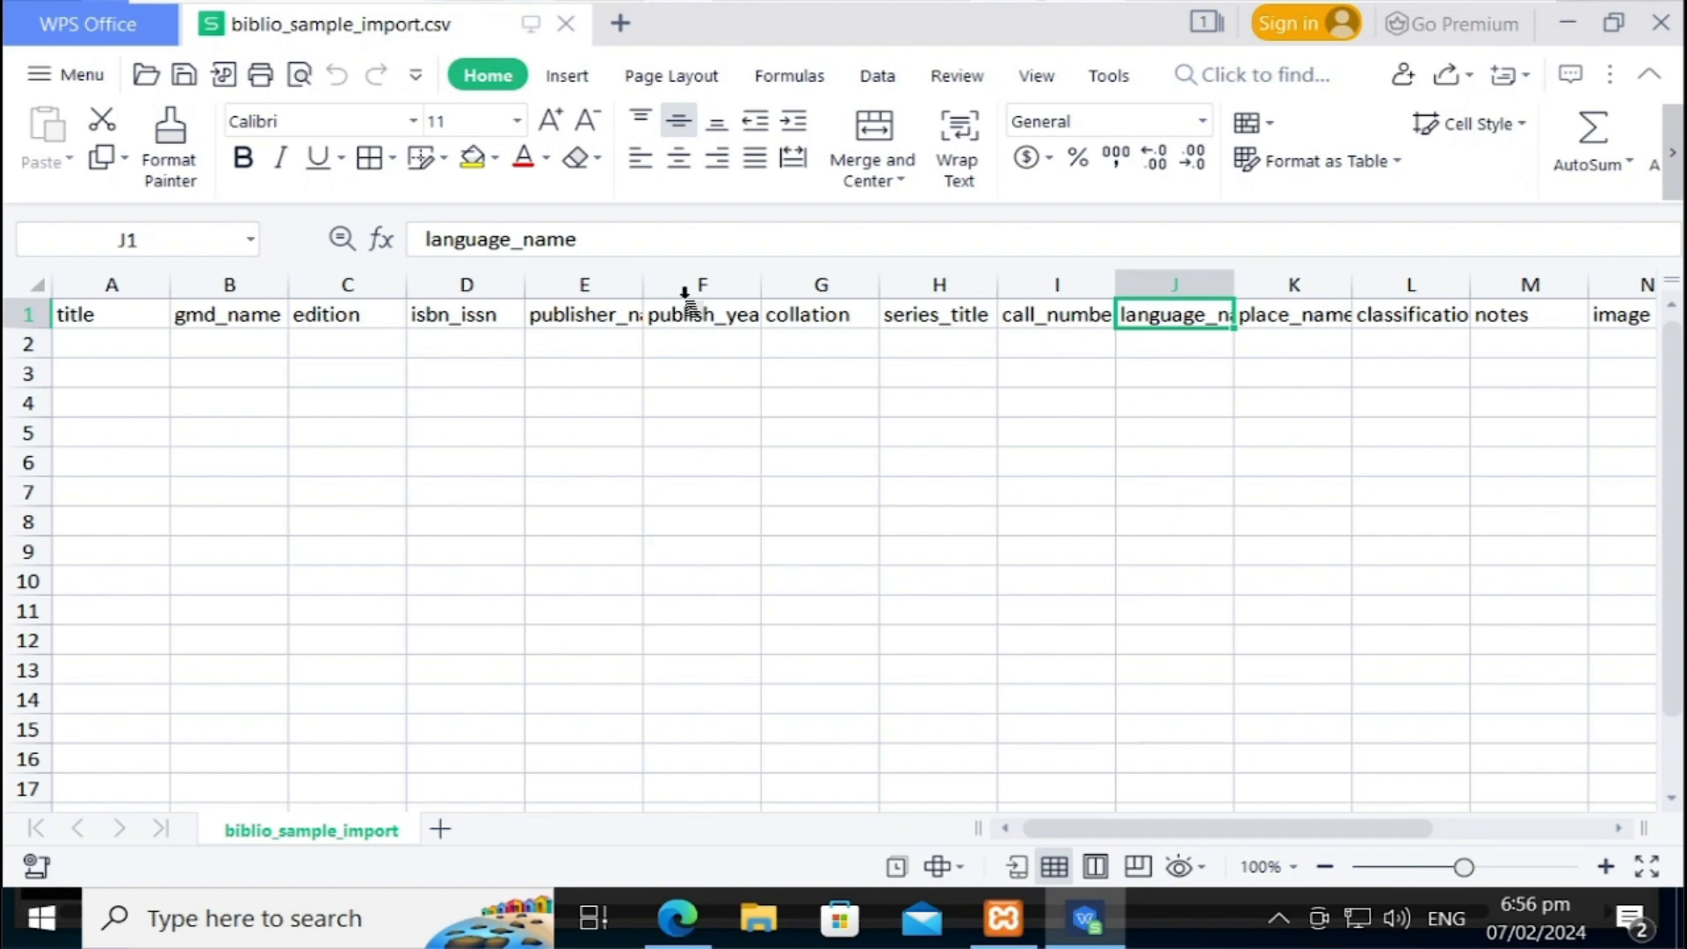
pyautogui.press('Right')
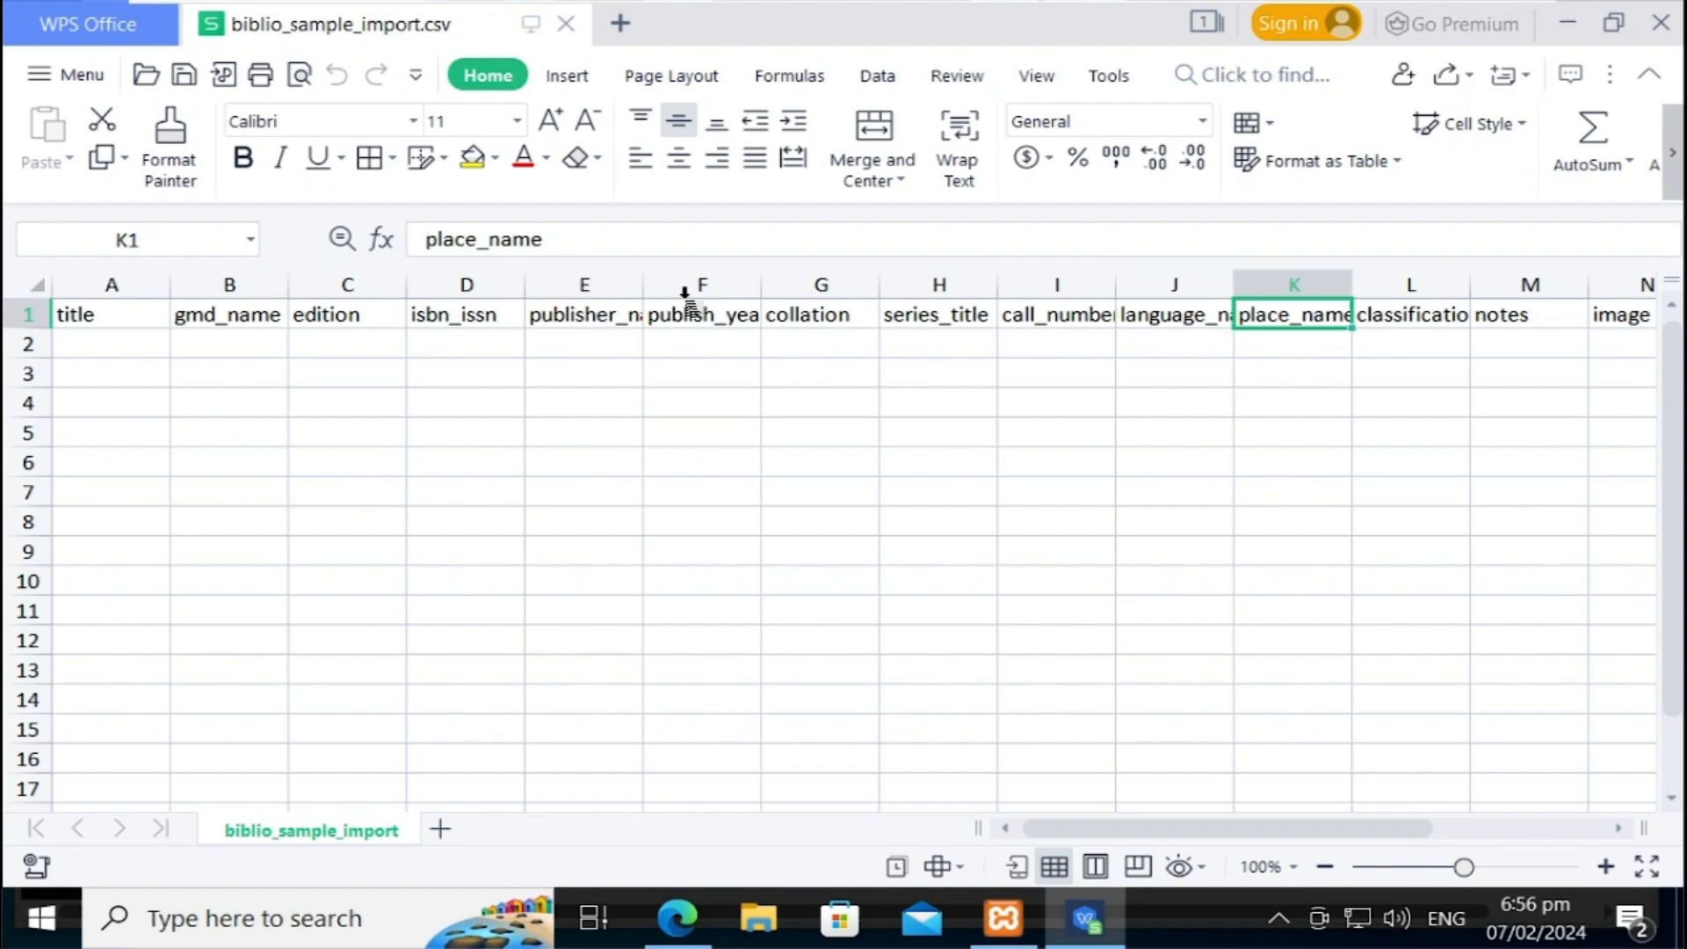
pyautogui.press('Right')
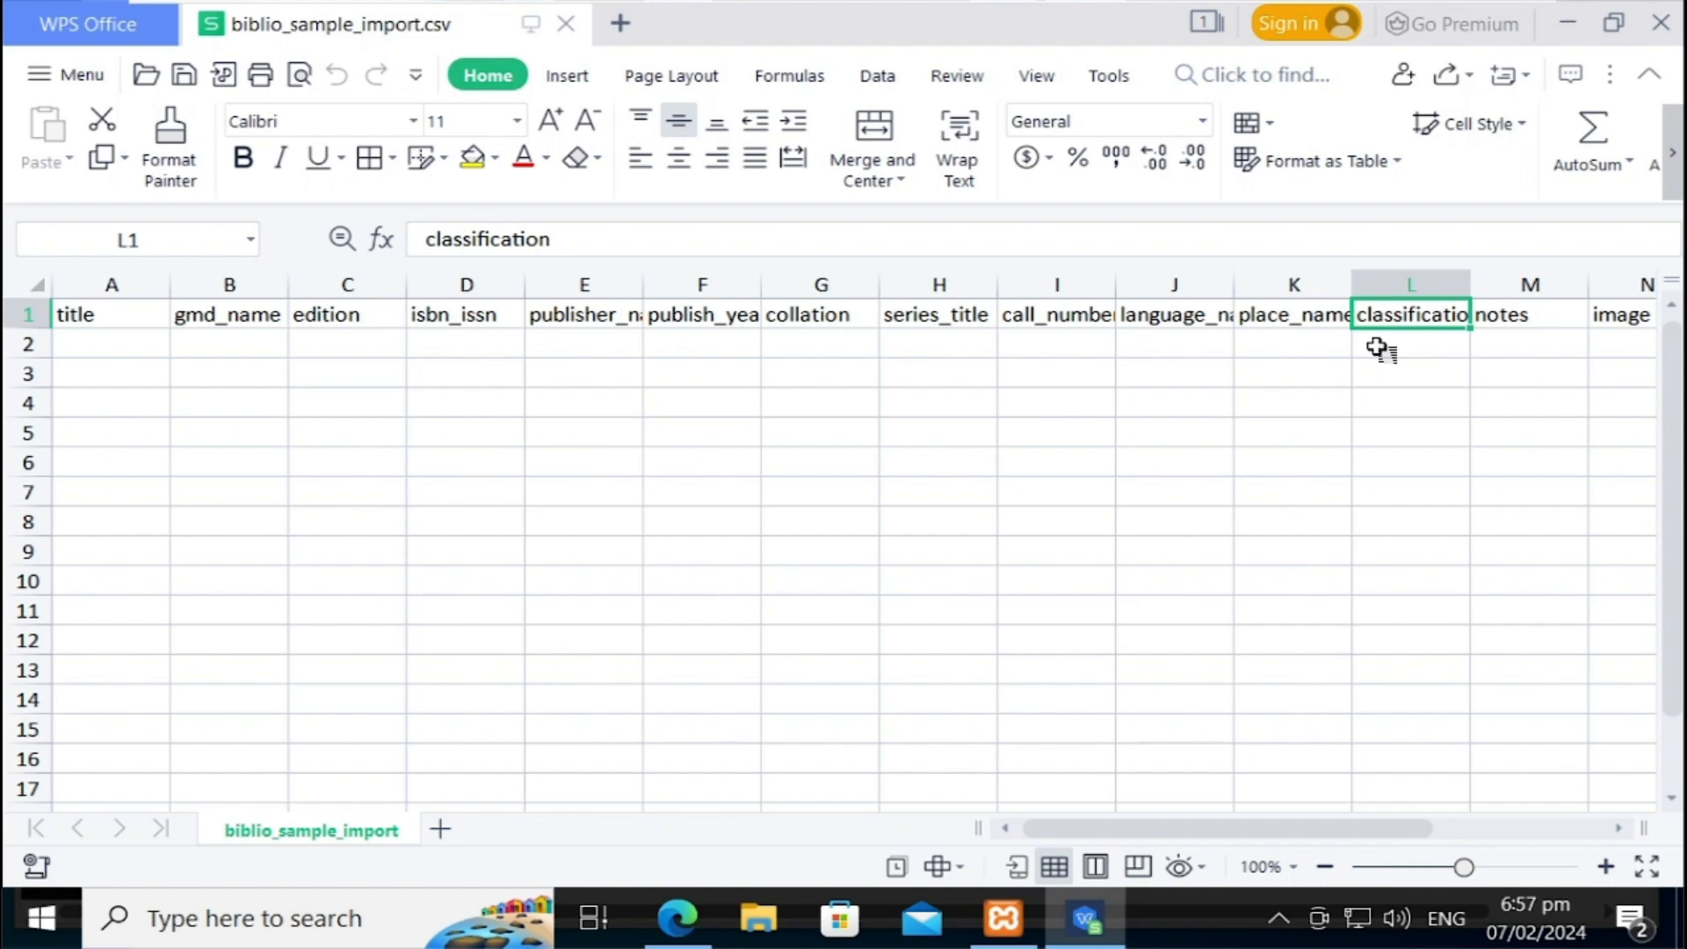
pyautogui.press('Right')
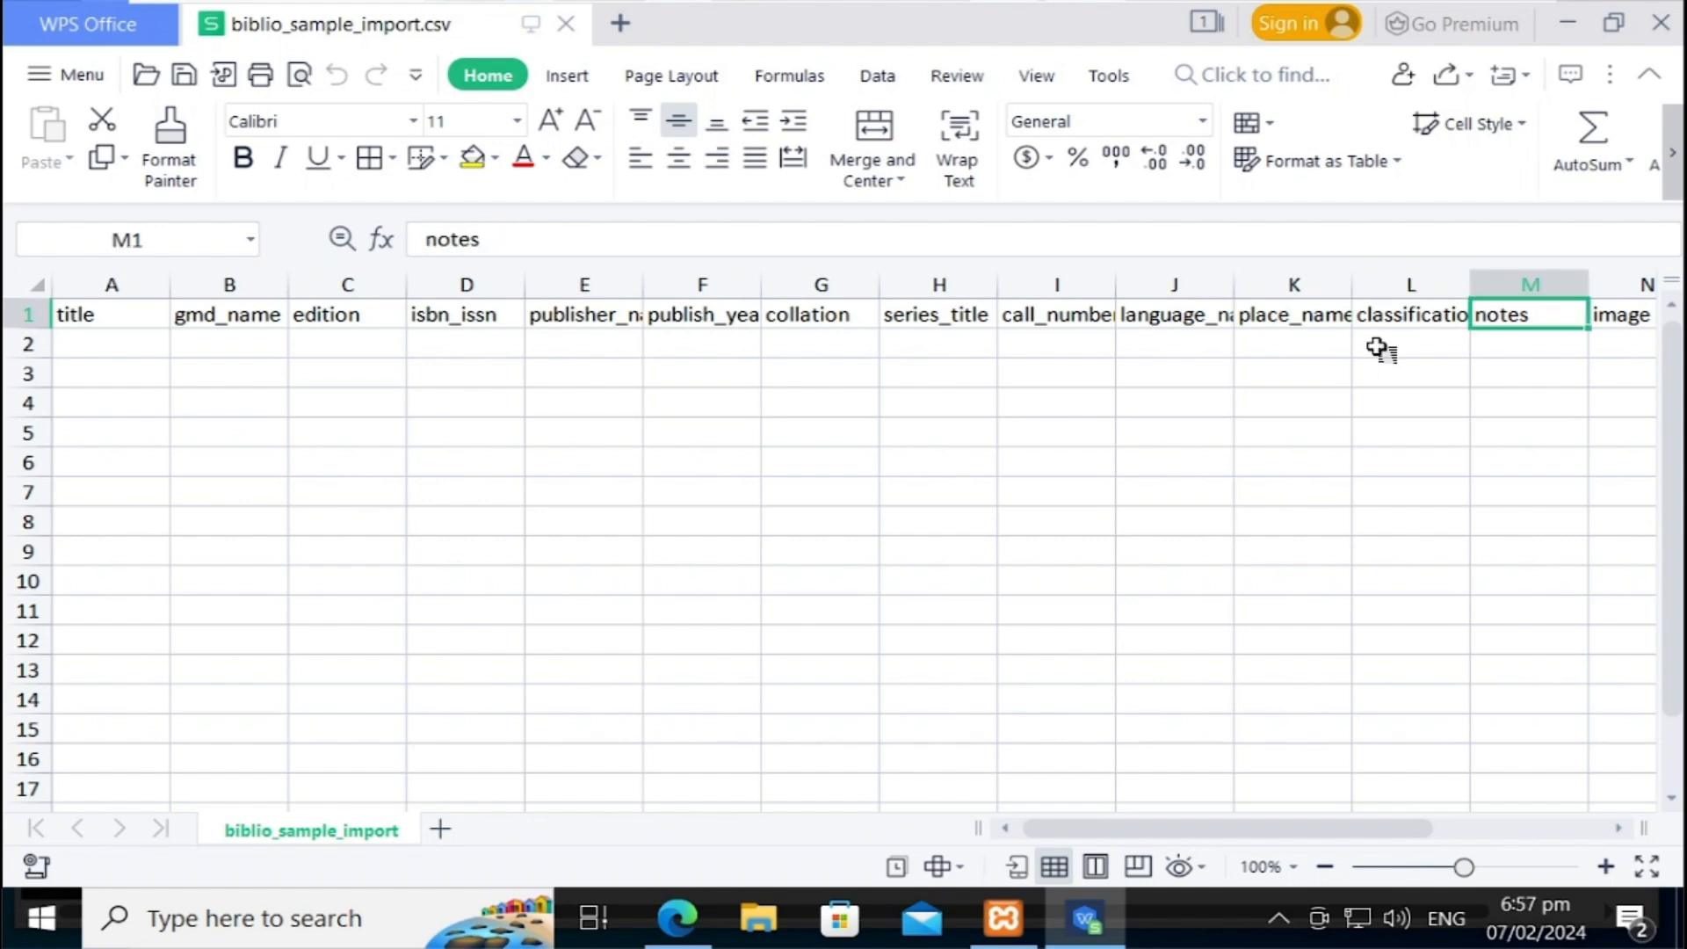
pyautogui.press('Right')
pyautogui.press('Right')
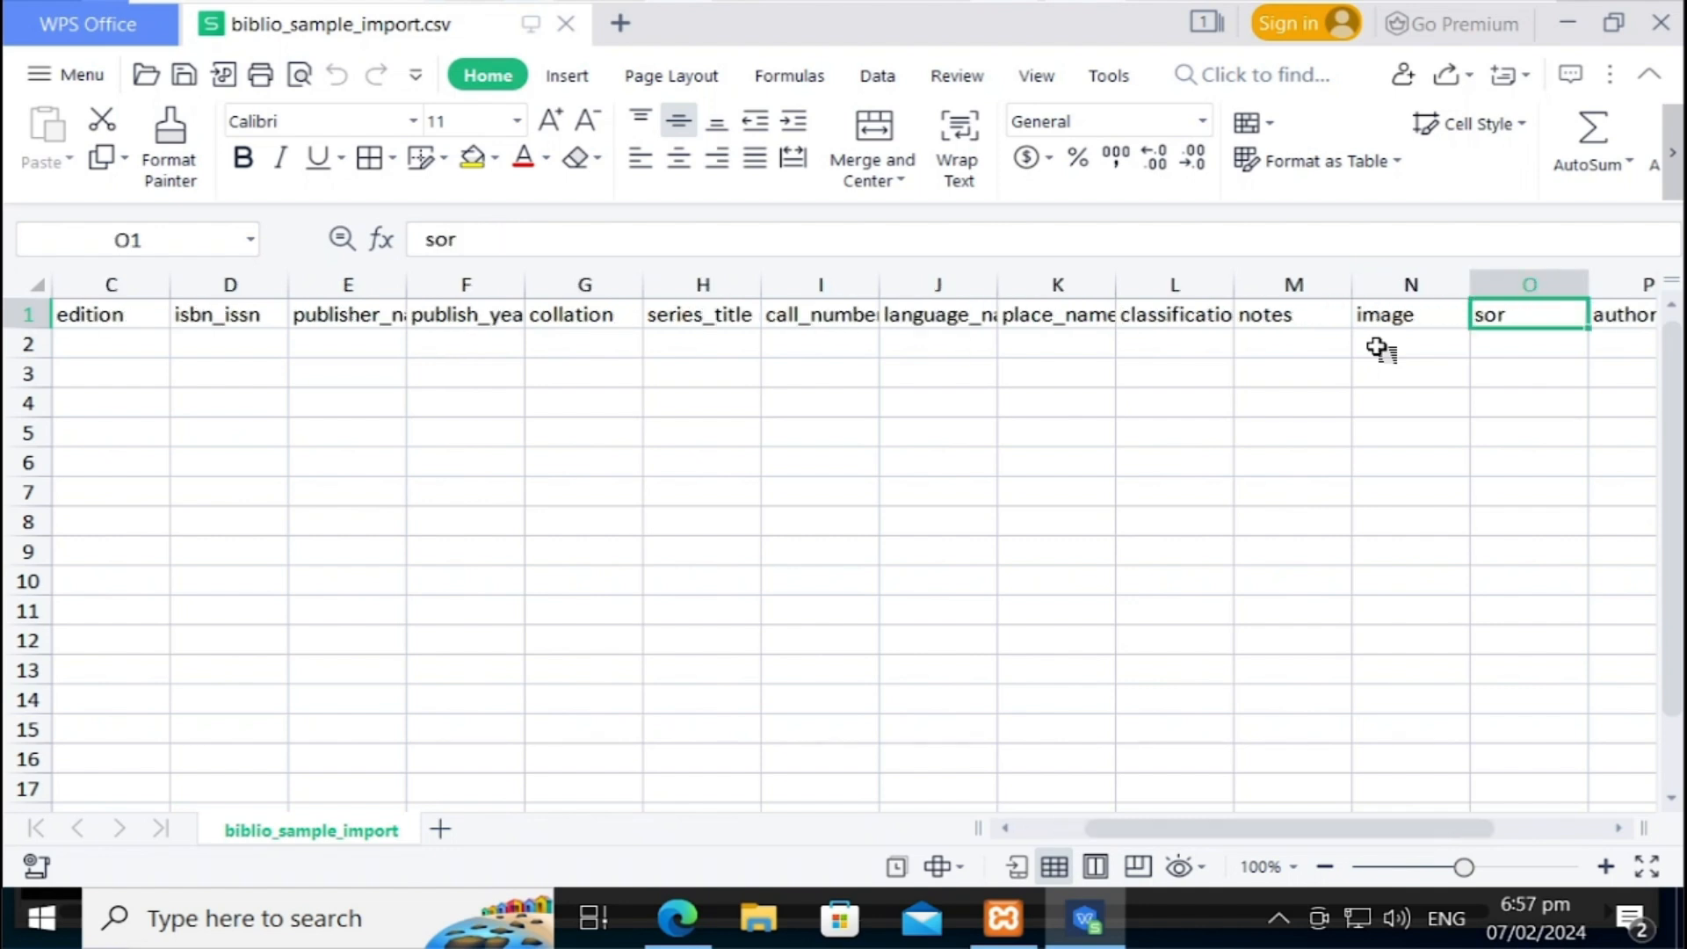
pyautogui.press('Down')
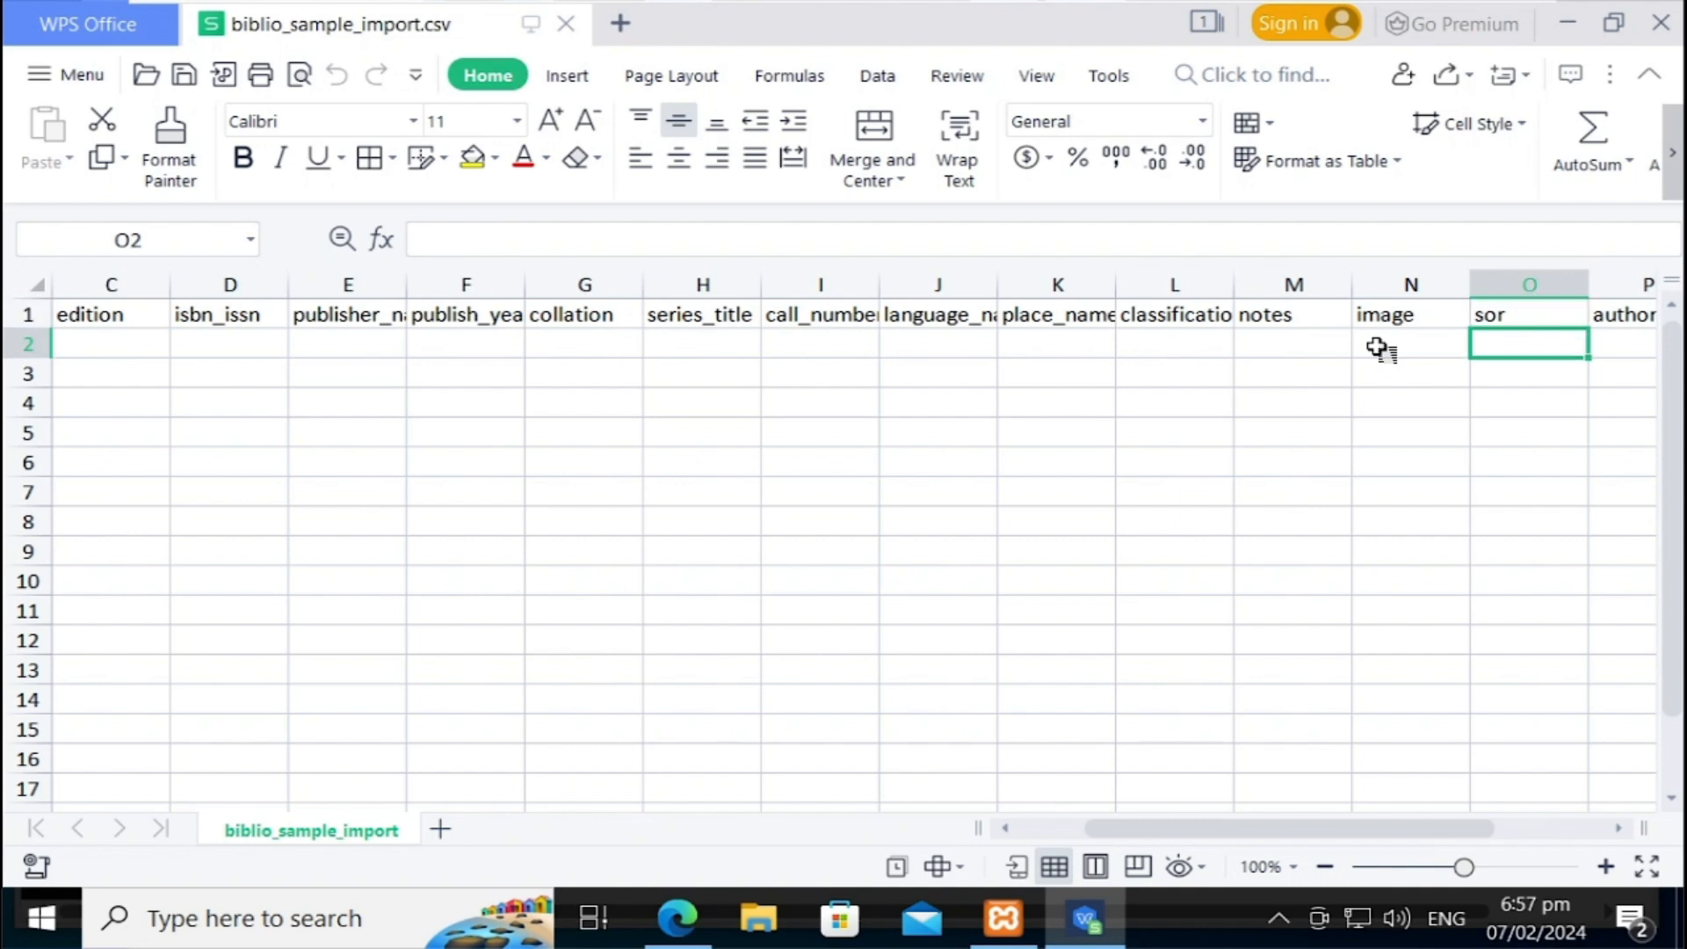
pyautogui.press('Right')
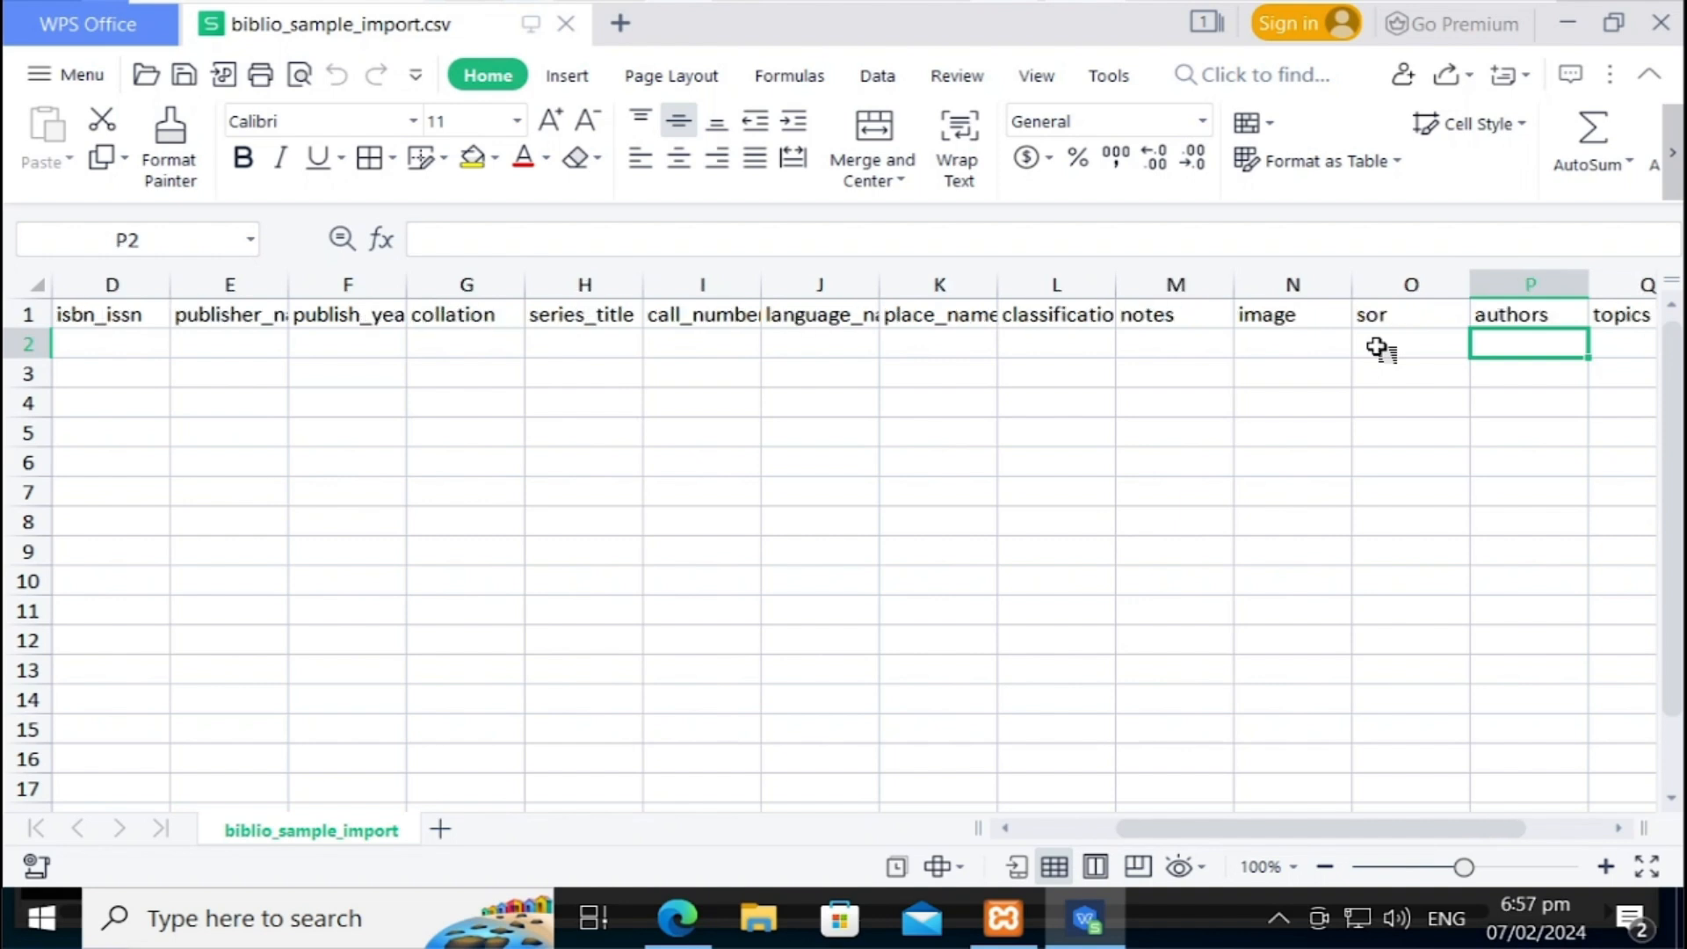
pyautogui.press('Right')
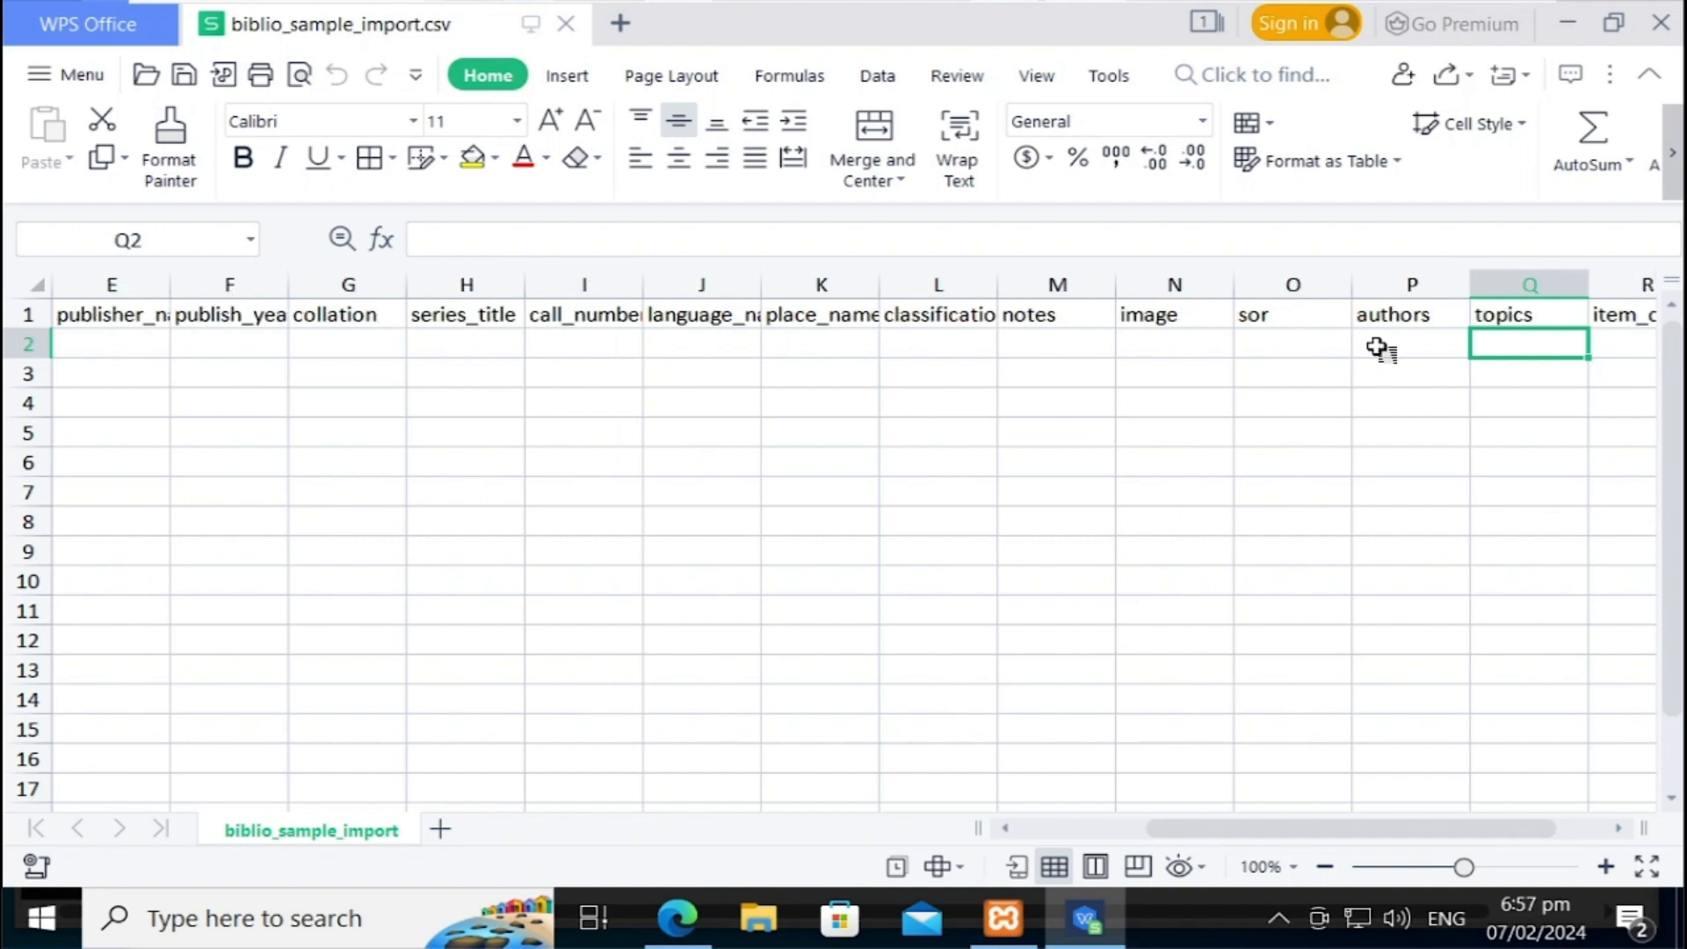
pyautogui.press('Right')
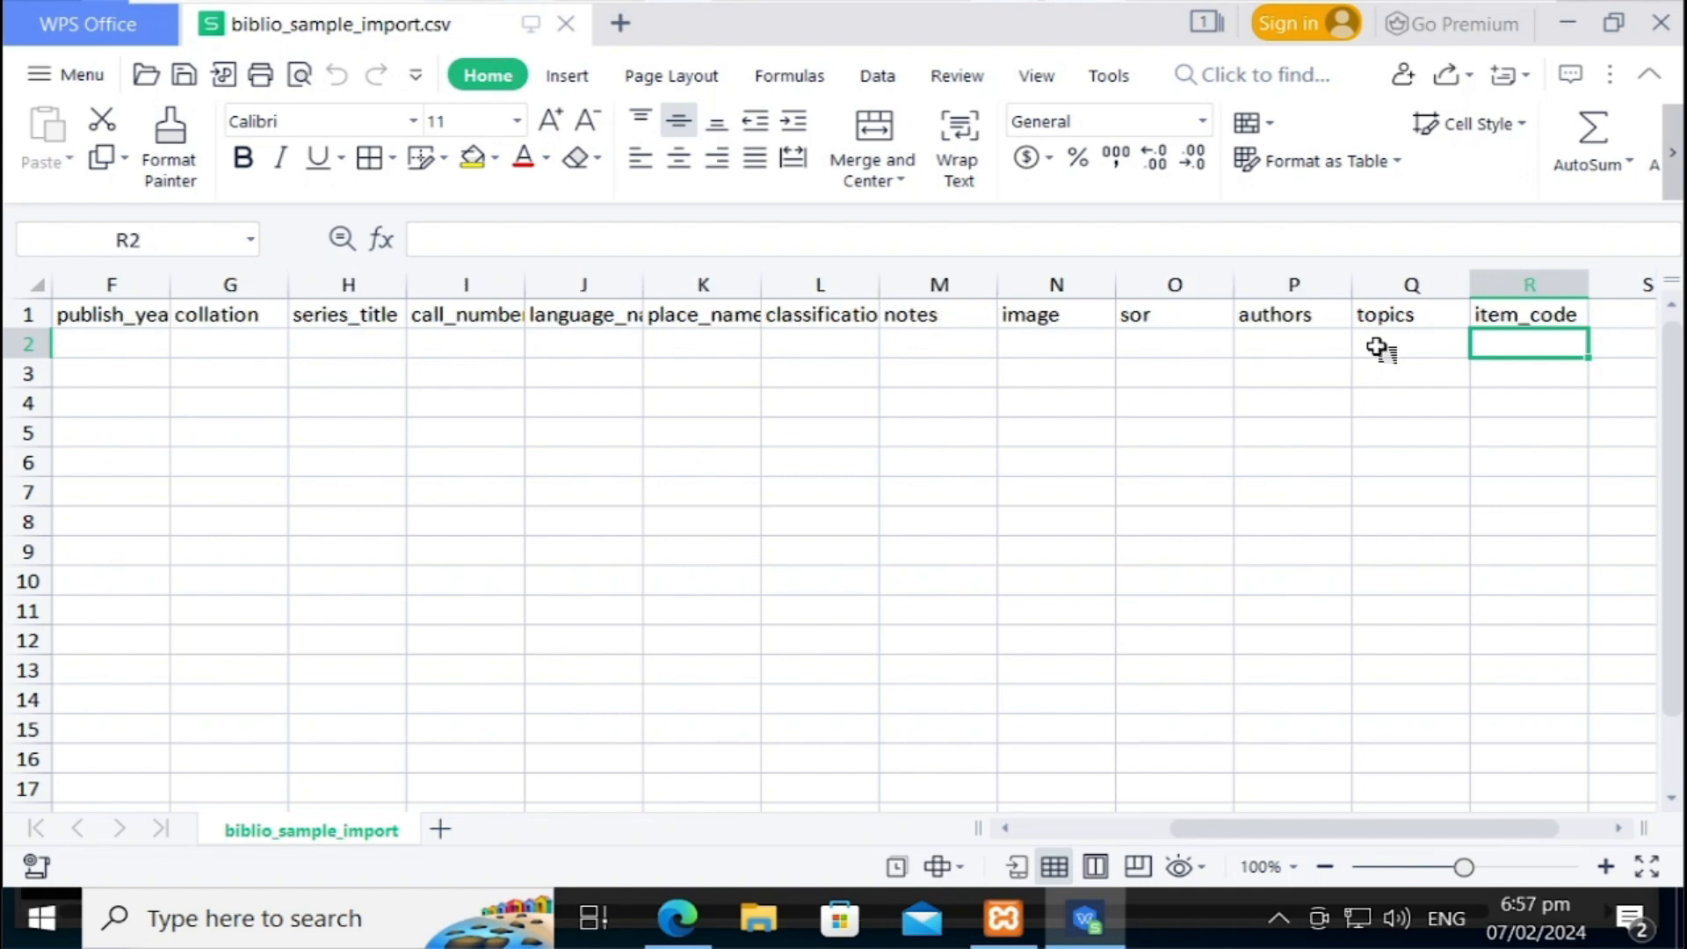
pyautogui.press('Left')
pyautogui.press('Right')
pyautogui.click(1377, 348)
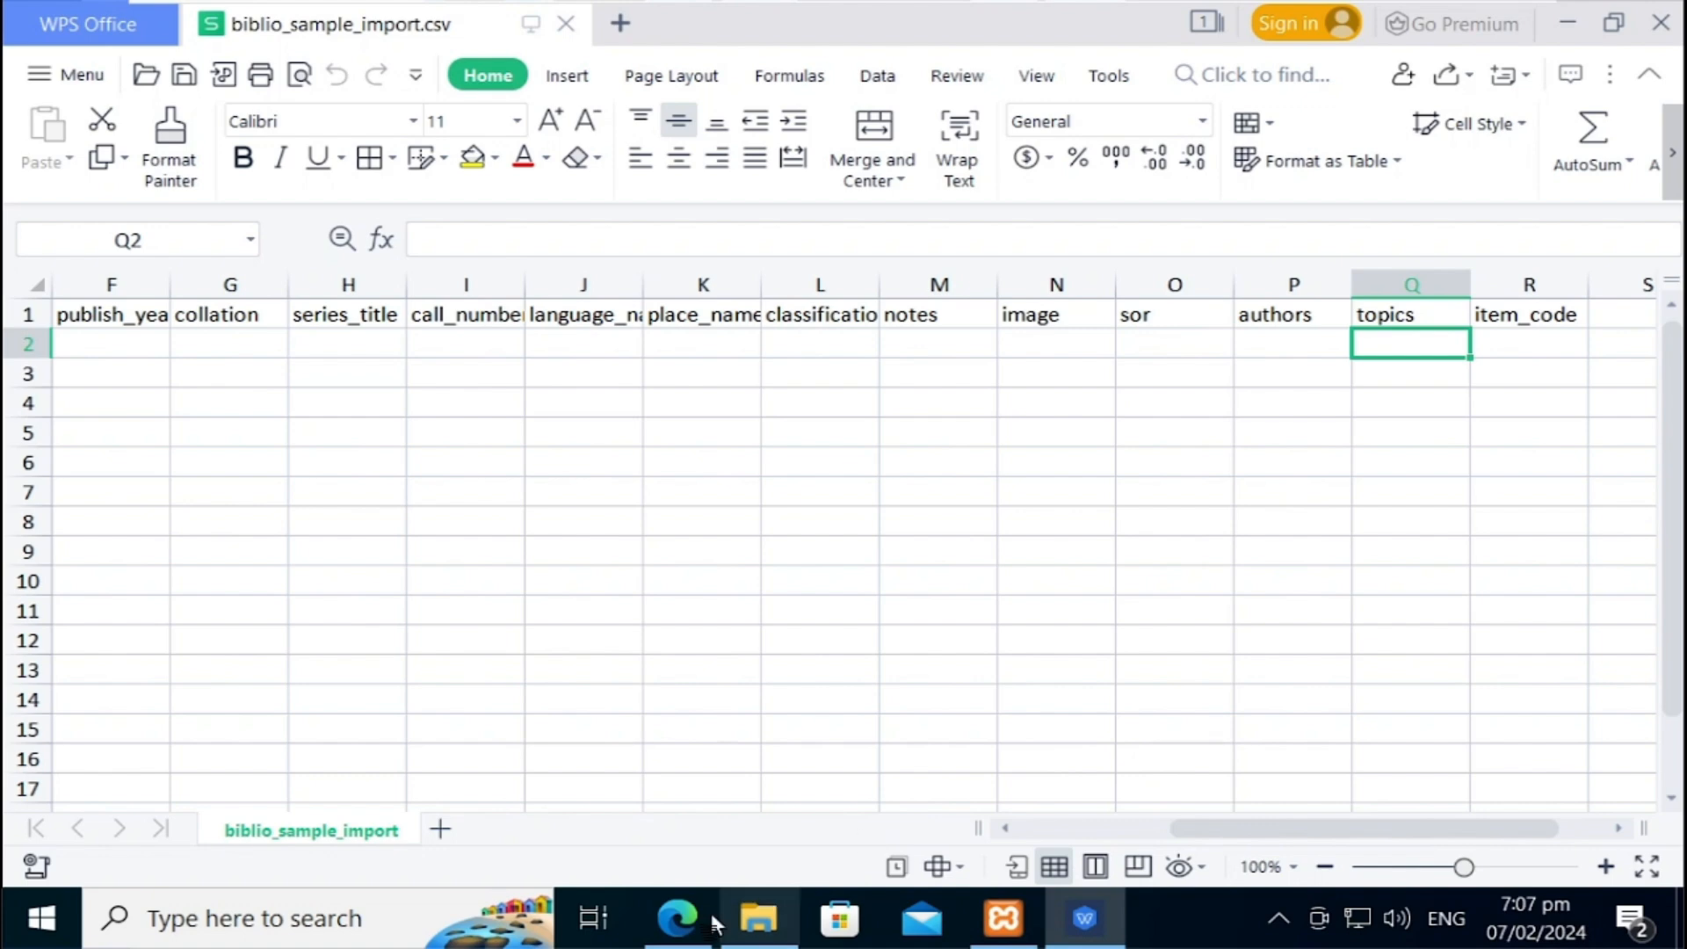
pyautogui.click(699, 929)
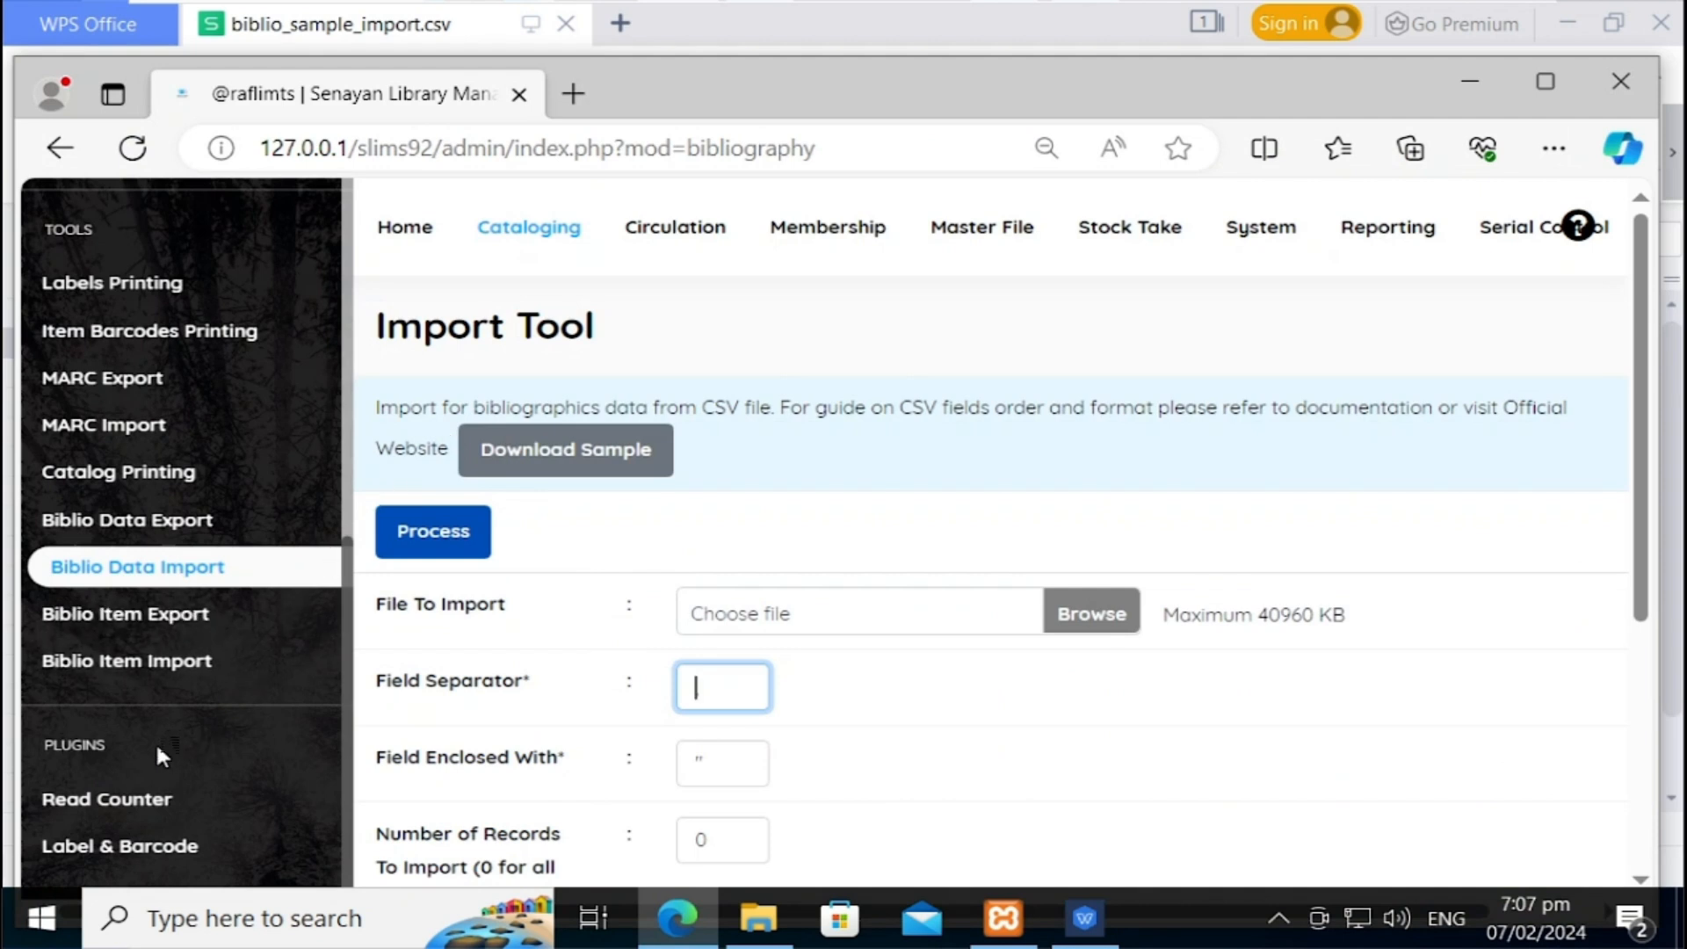
# Step: From Biblio Item Import, download biblio_item_sample_import.csv and bring its WPS window forward
pyautogui.click(195, 677)
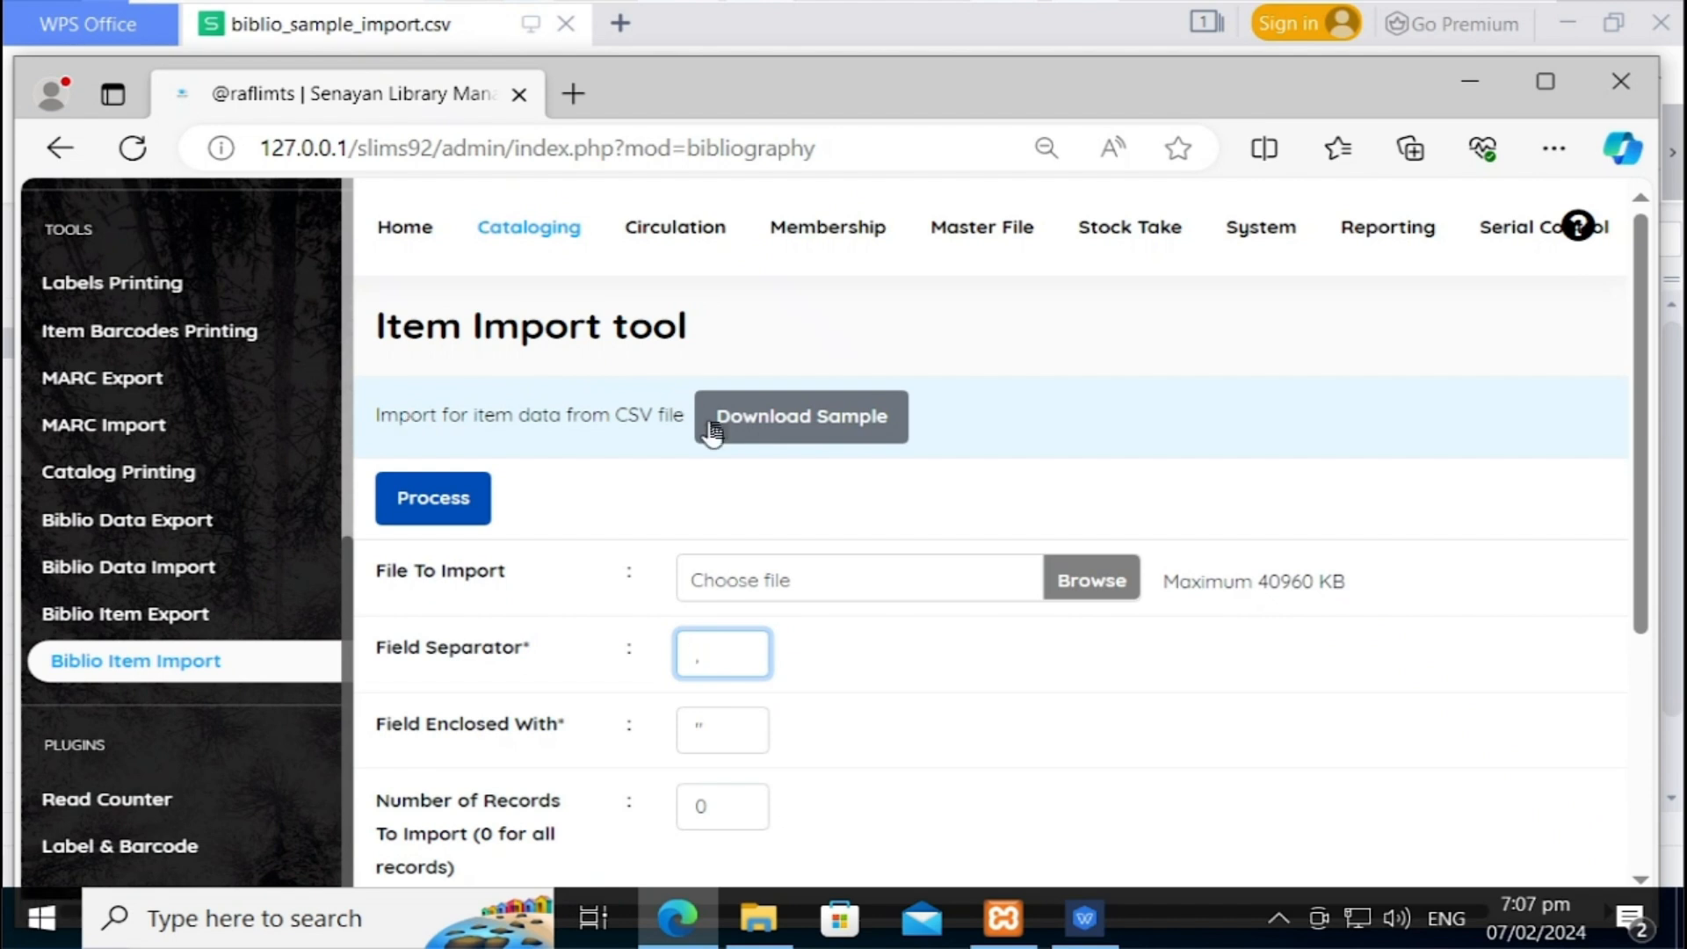
pyautogui.click(775, 418)
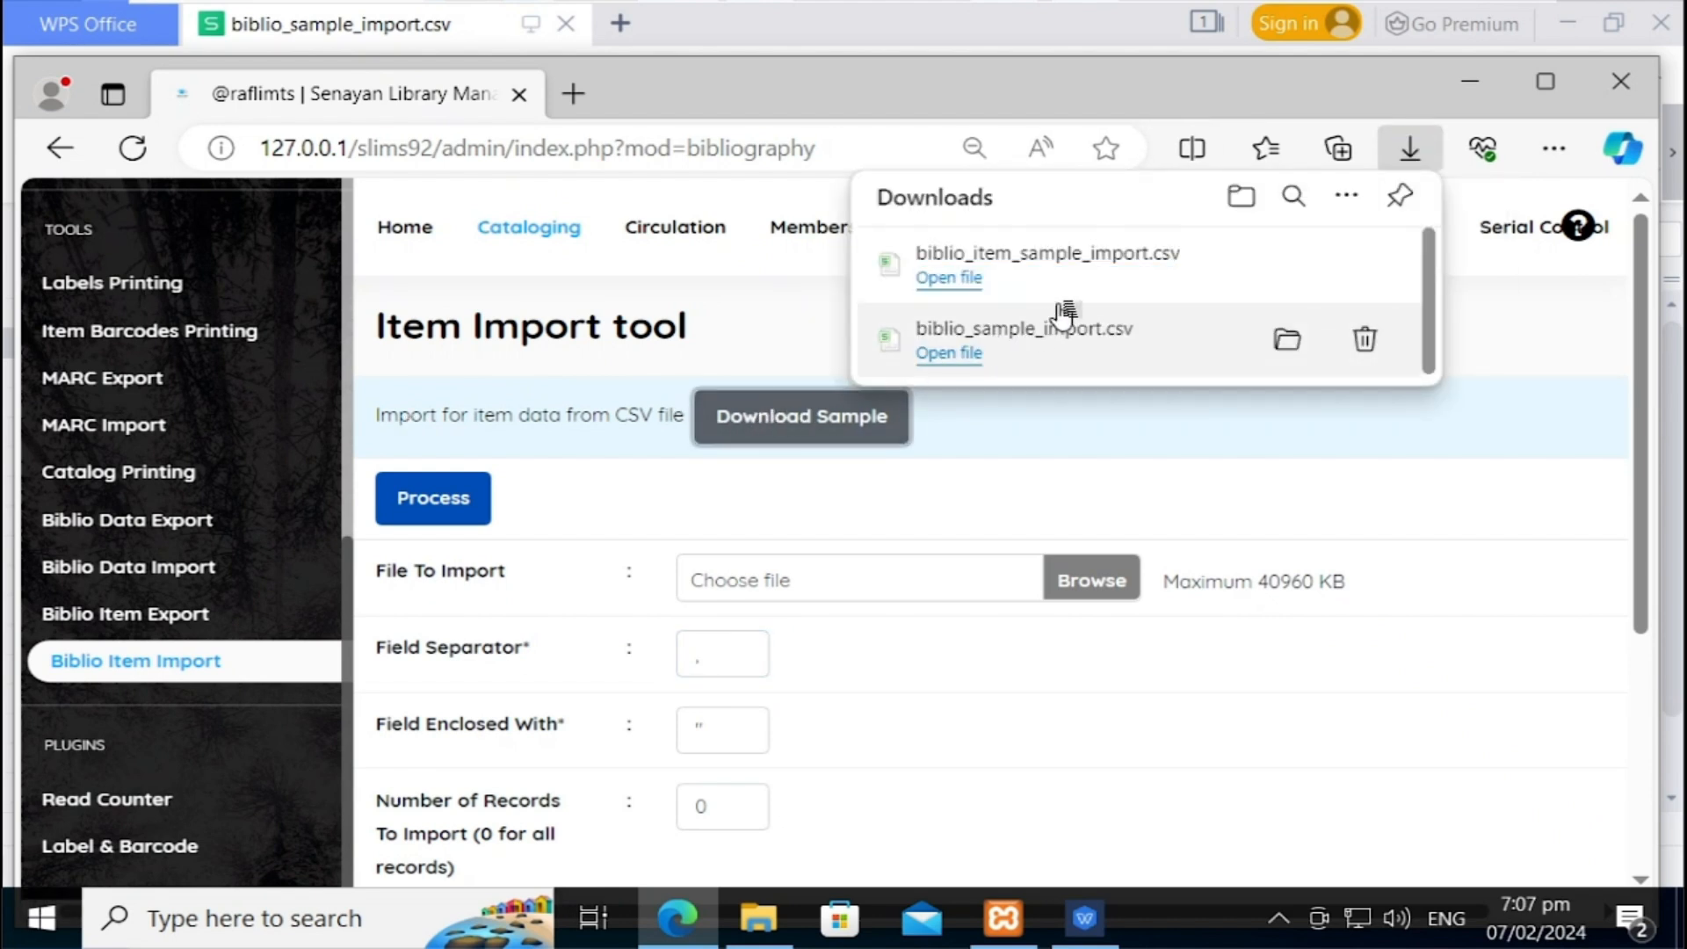
pyautogui.click(1012, 288)
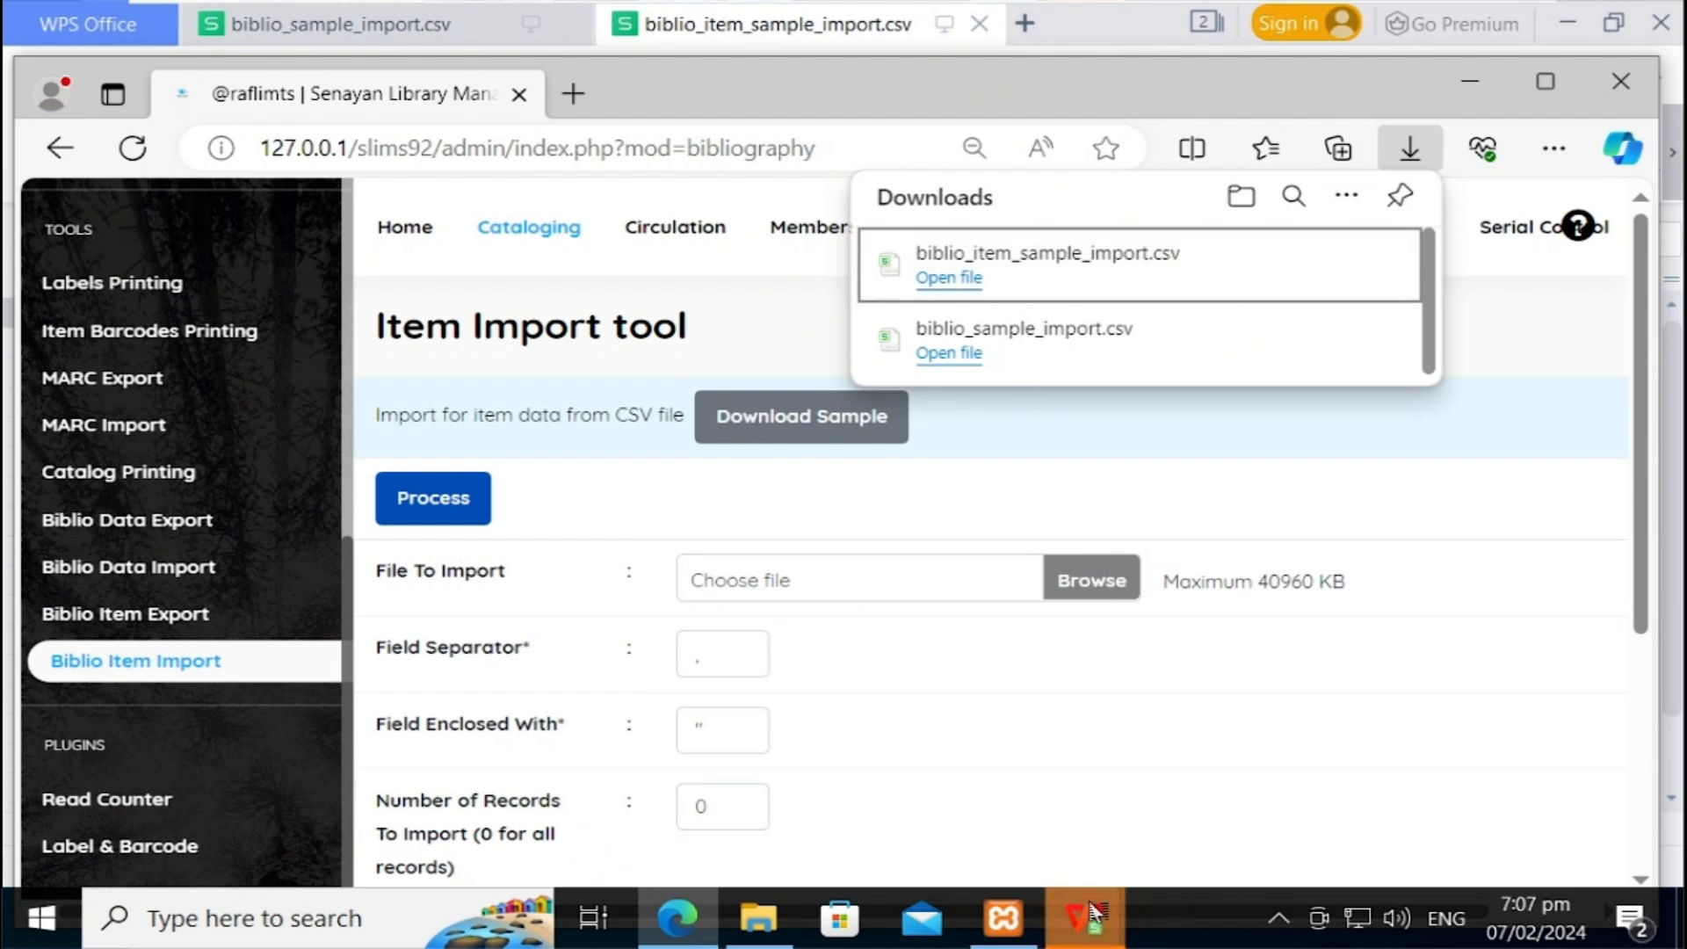
pyautogui.moveTo(1094, 914)
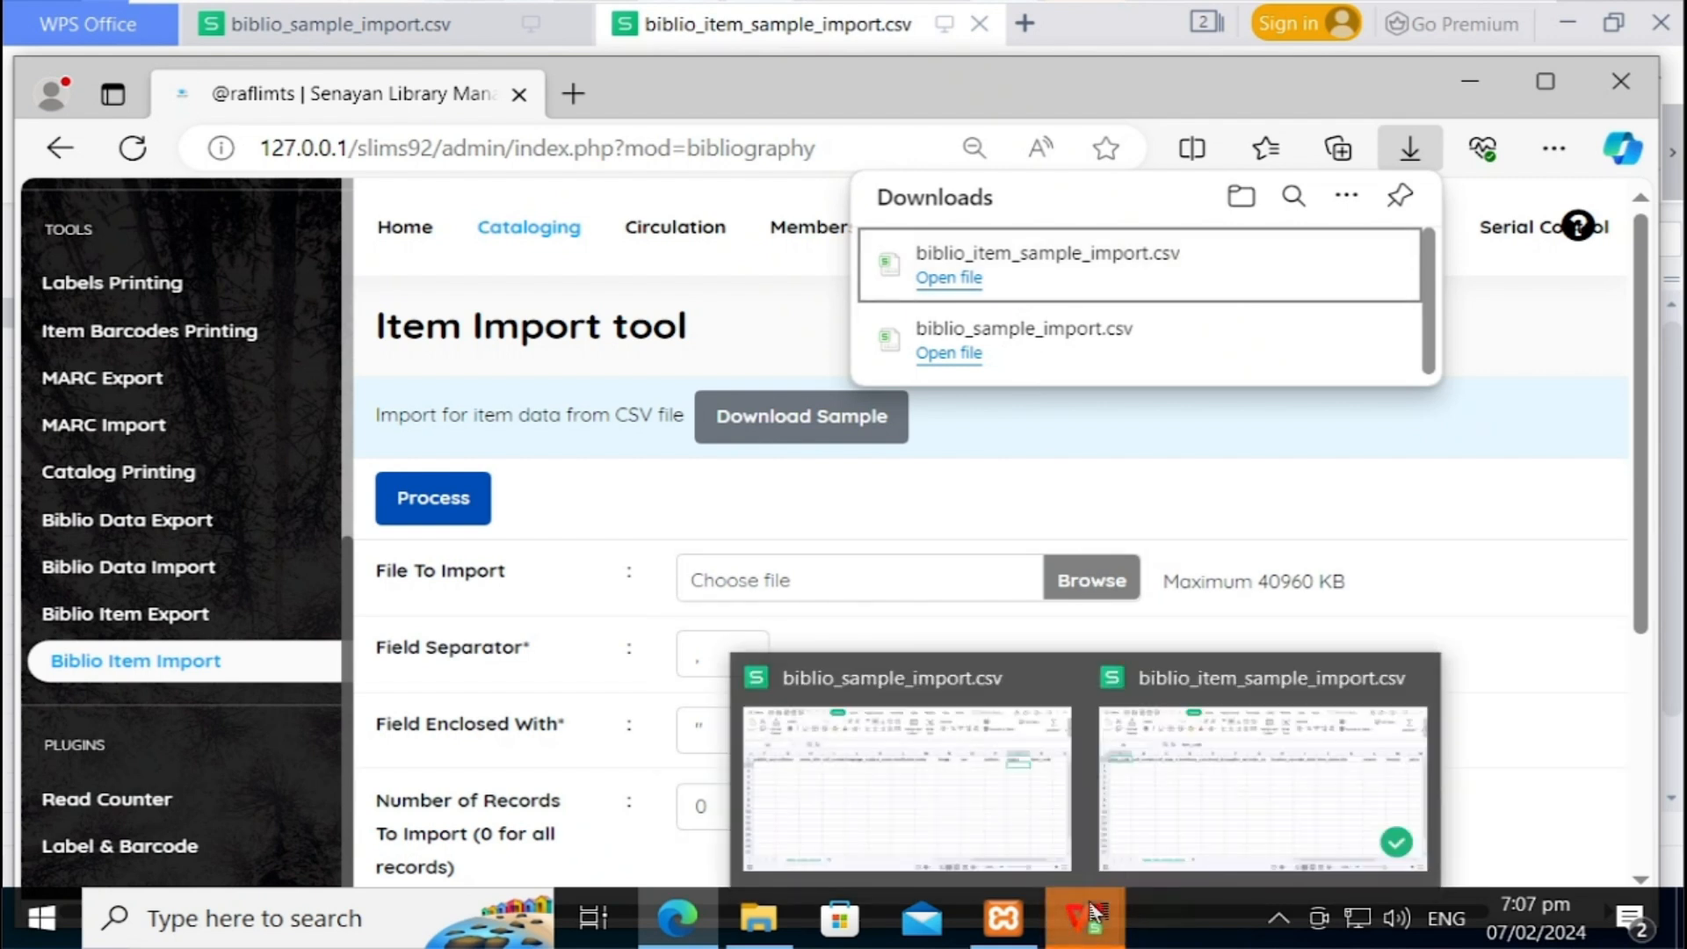
pyautogui.click(1183, 806)
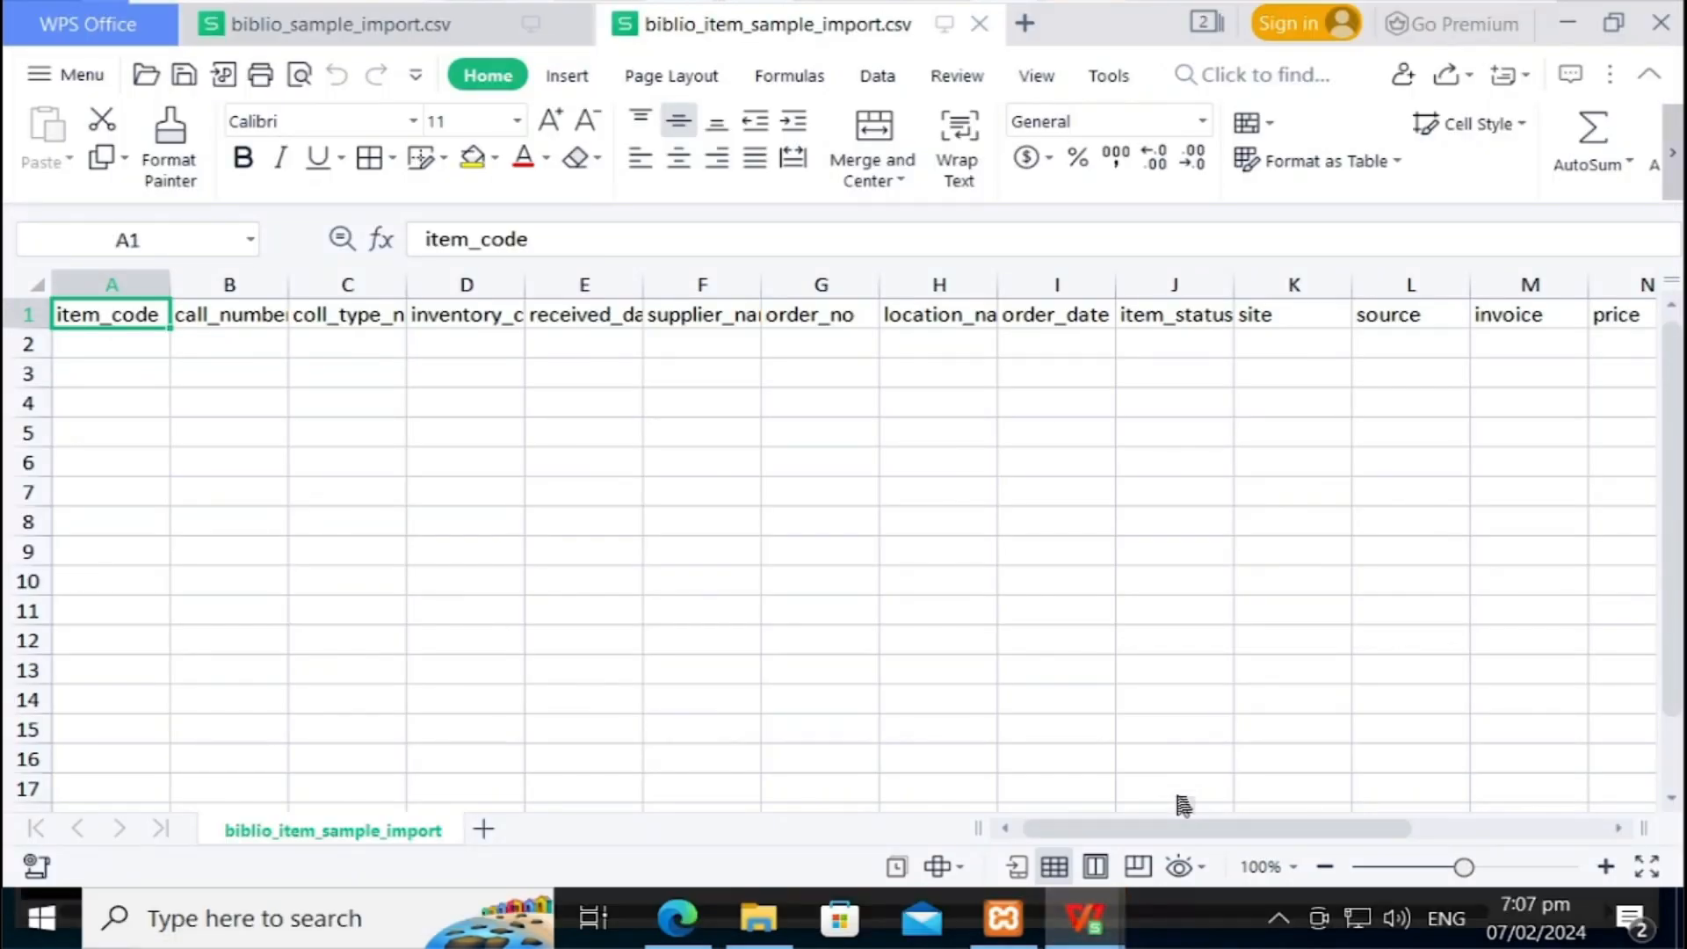
# Step: Review the item headers call_number, coll_type_name, inventory_code through item_status_name
pyautogui.press('Down')
pyautogui.press('Down')
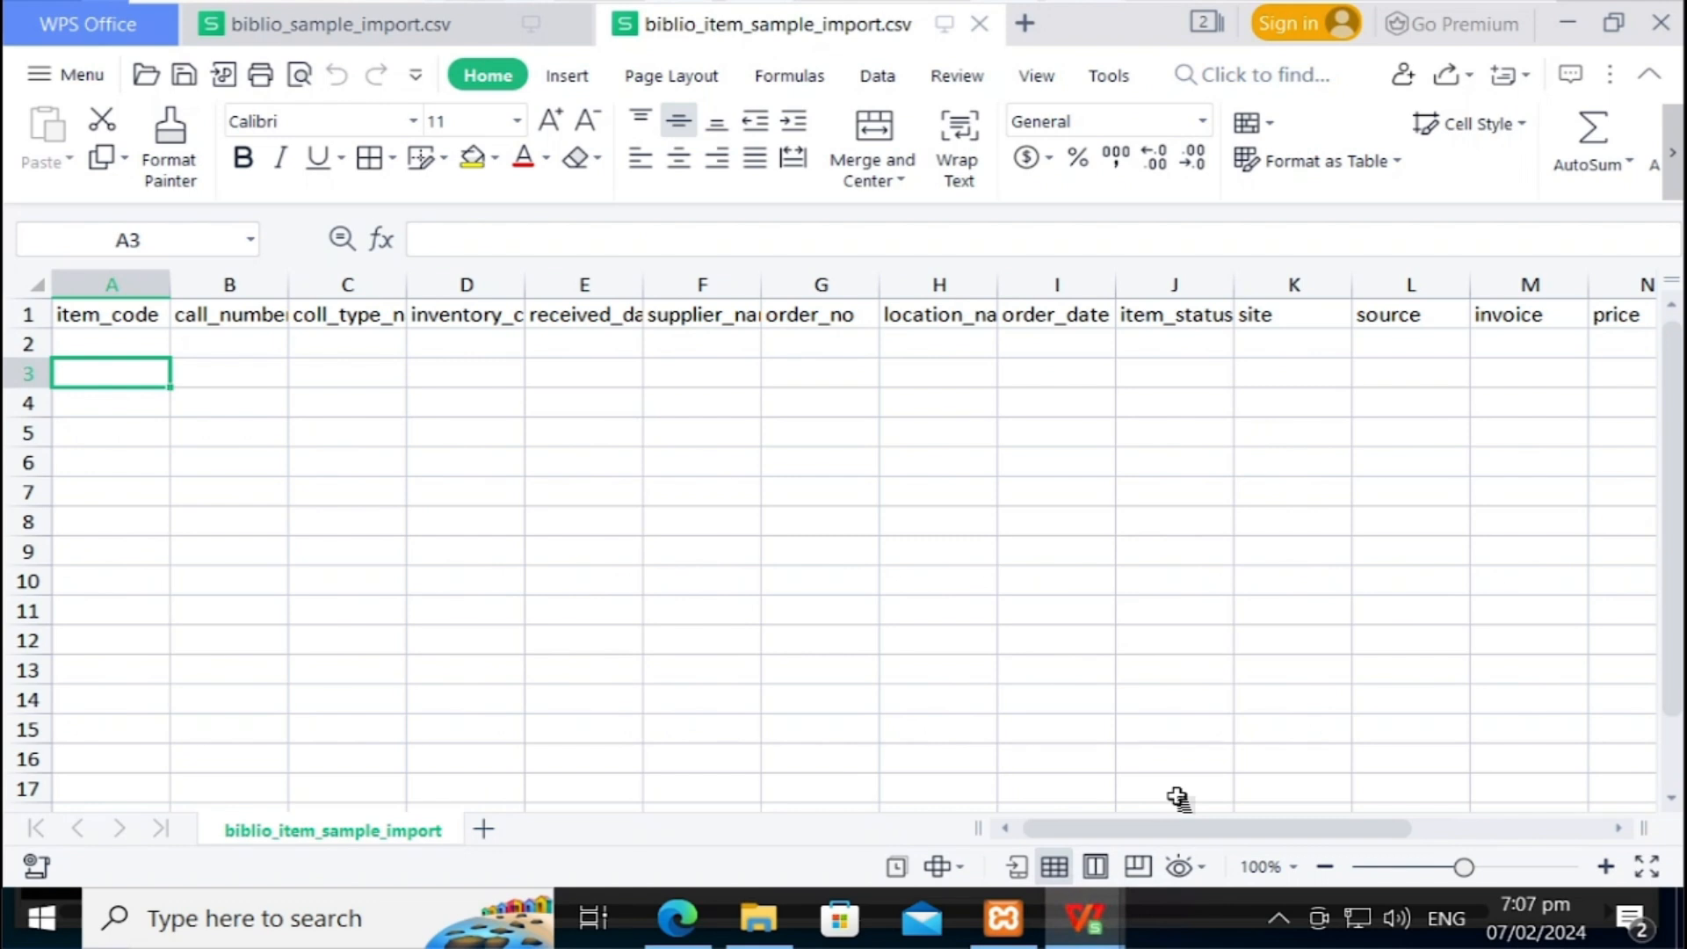
pyautogui.press('Right')
pyautogui.press('Up')
pyautogui.press('Up')
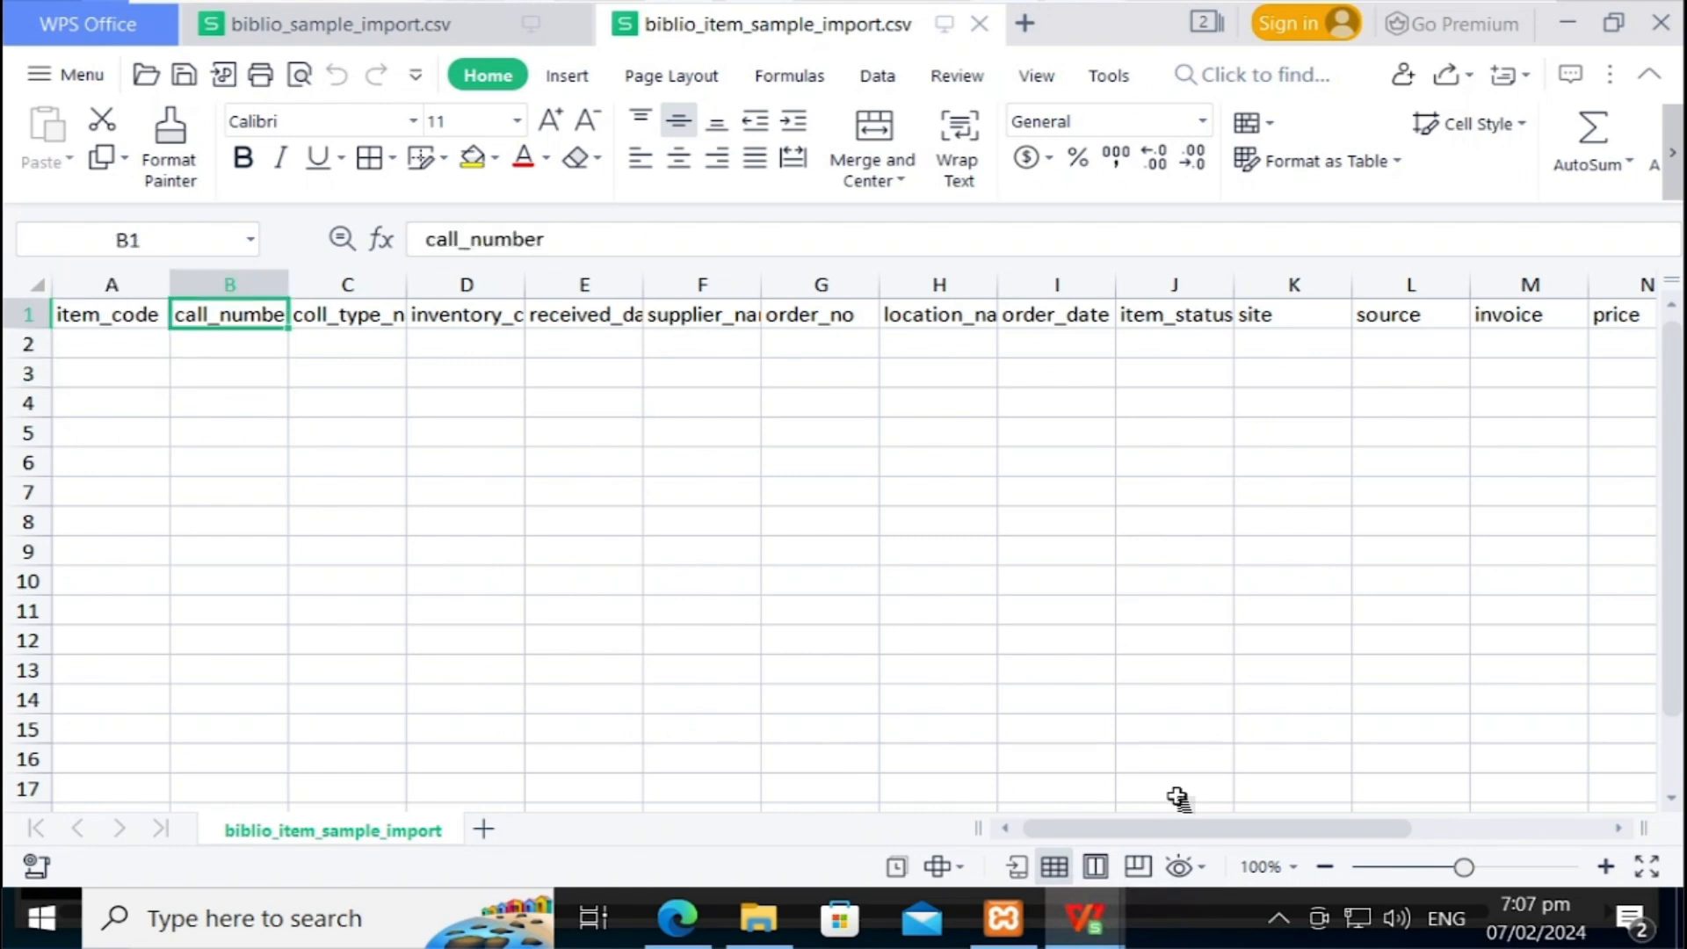
pyautogui.press('Right')
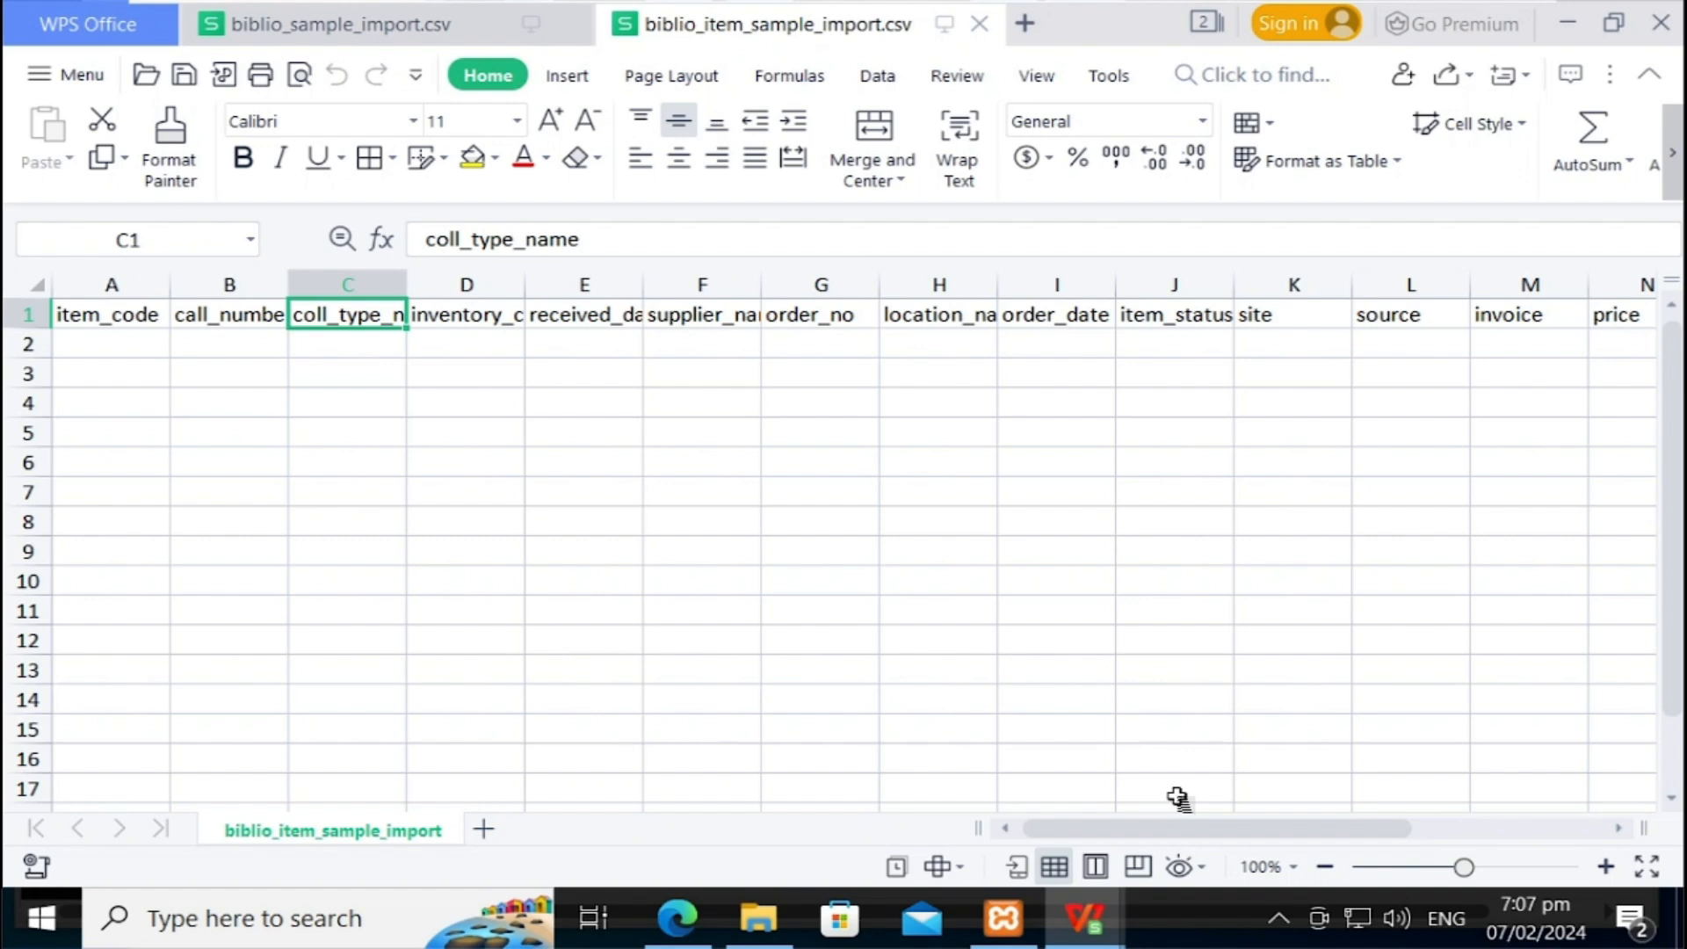
pyautogui.press('Right')
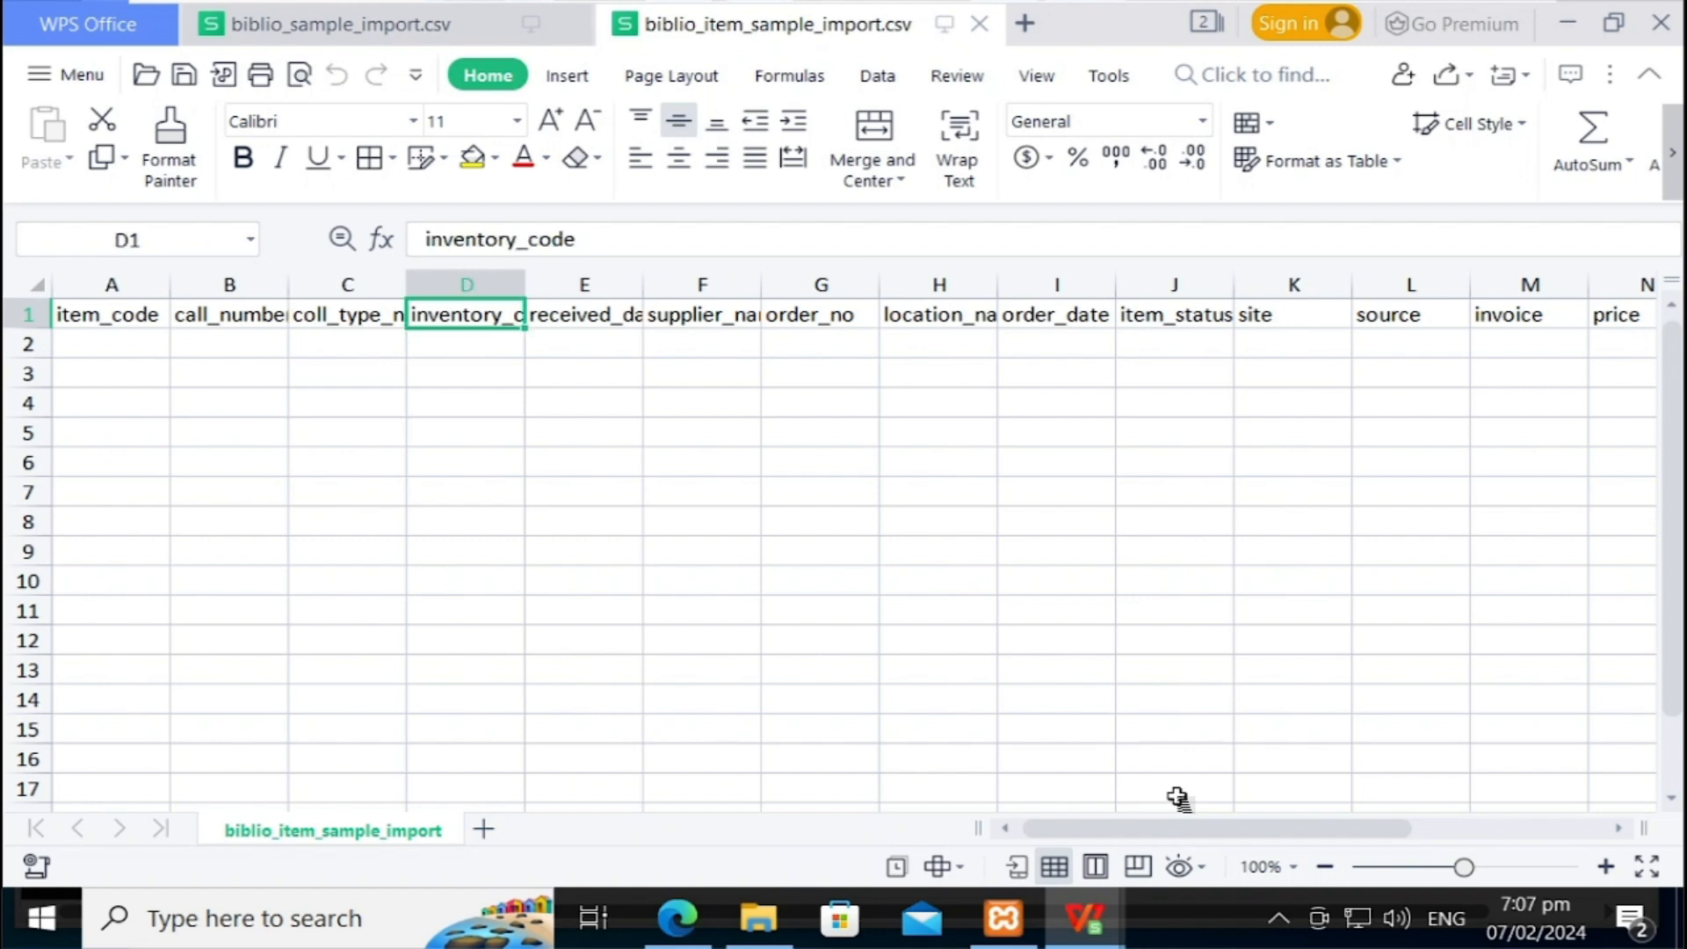
pyautogui.press('Right')
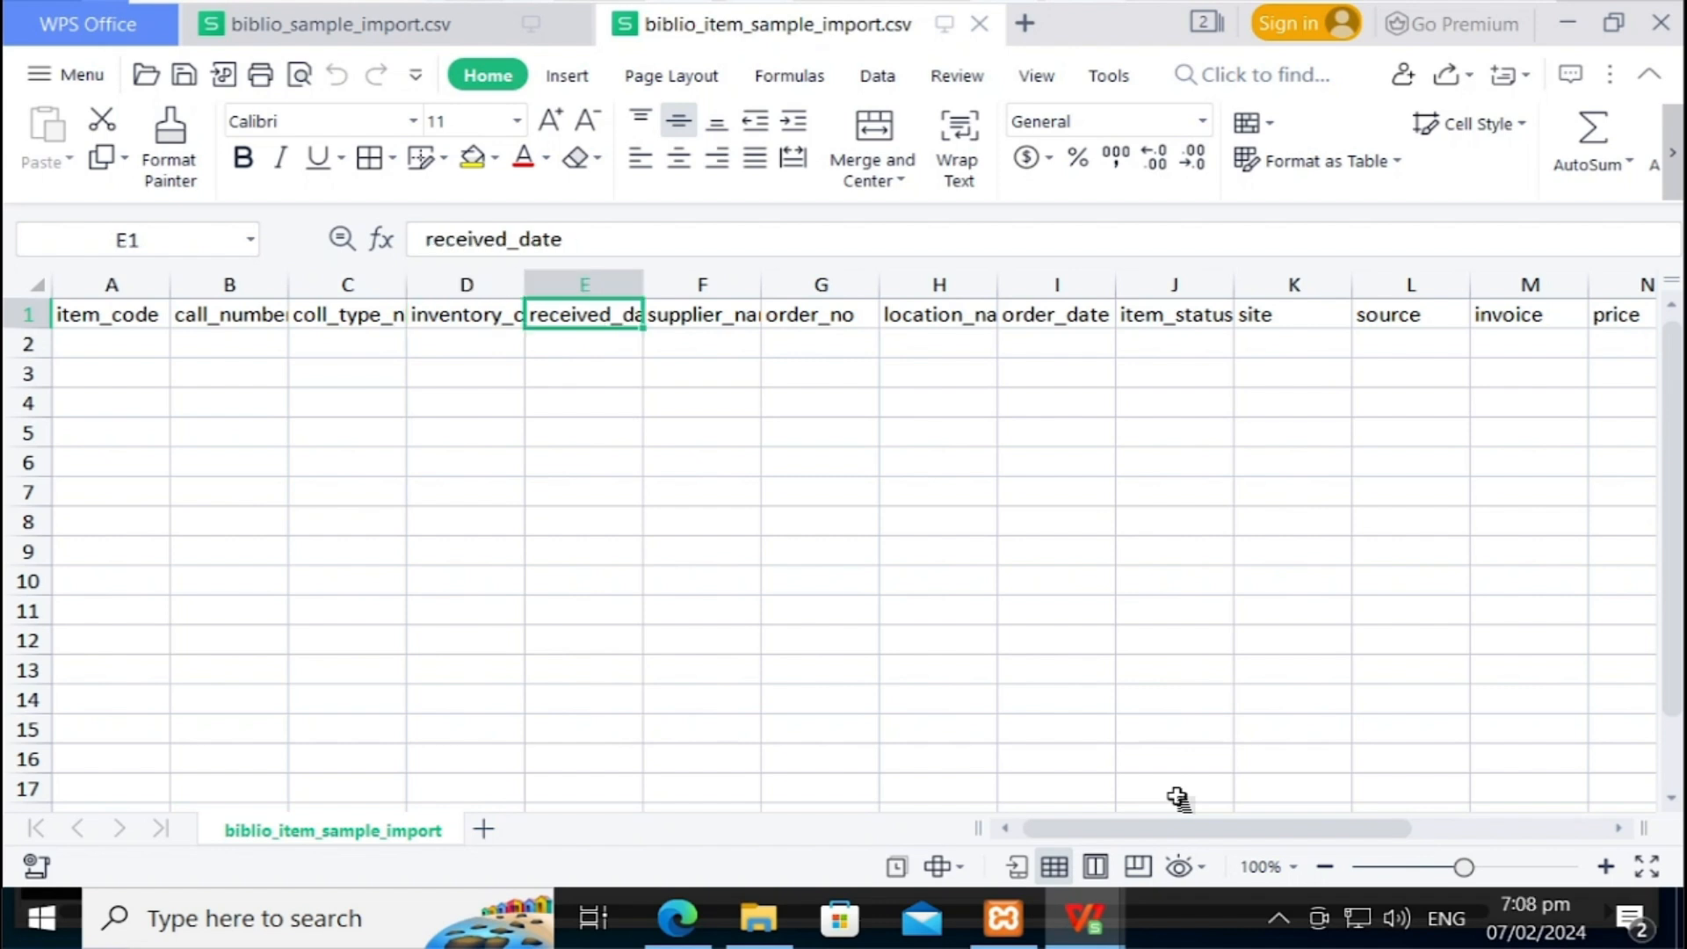
pyautogui.press('Right')
pyautogui.press('Right')
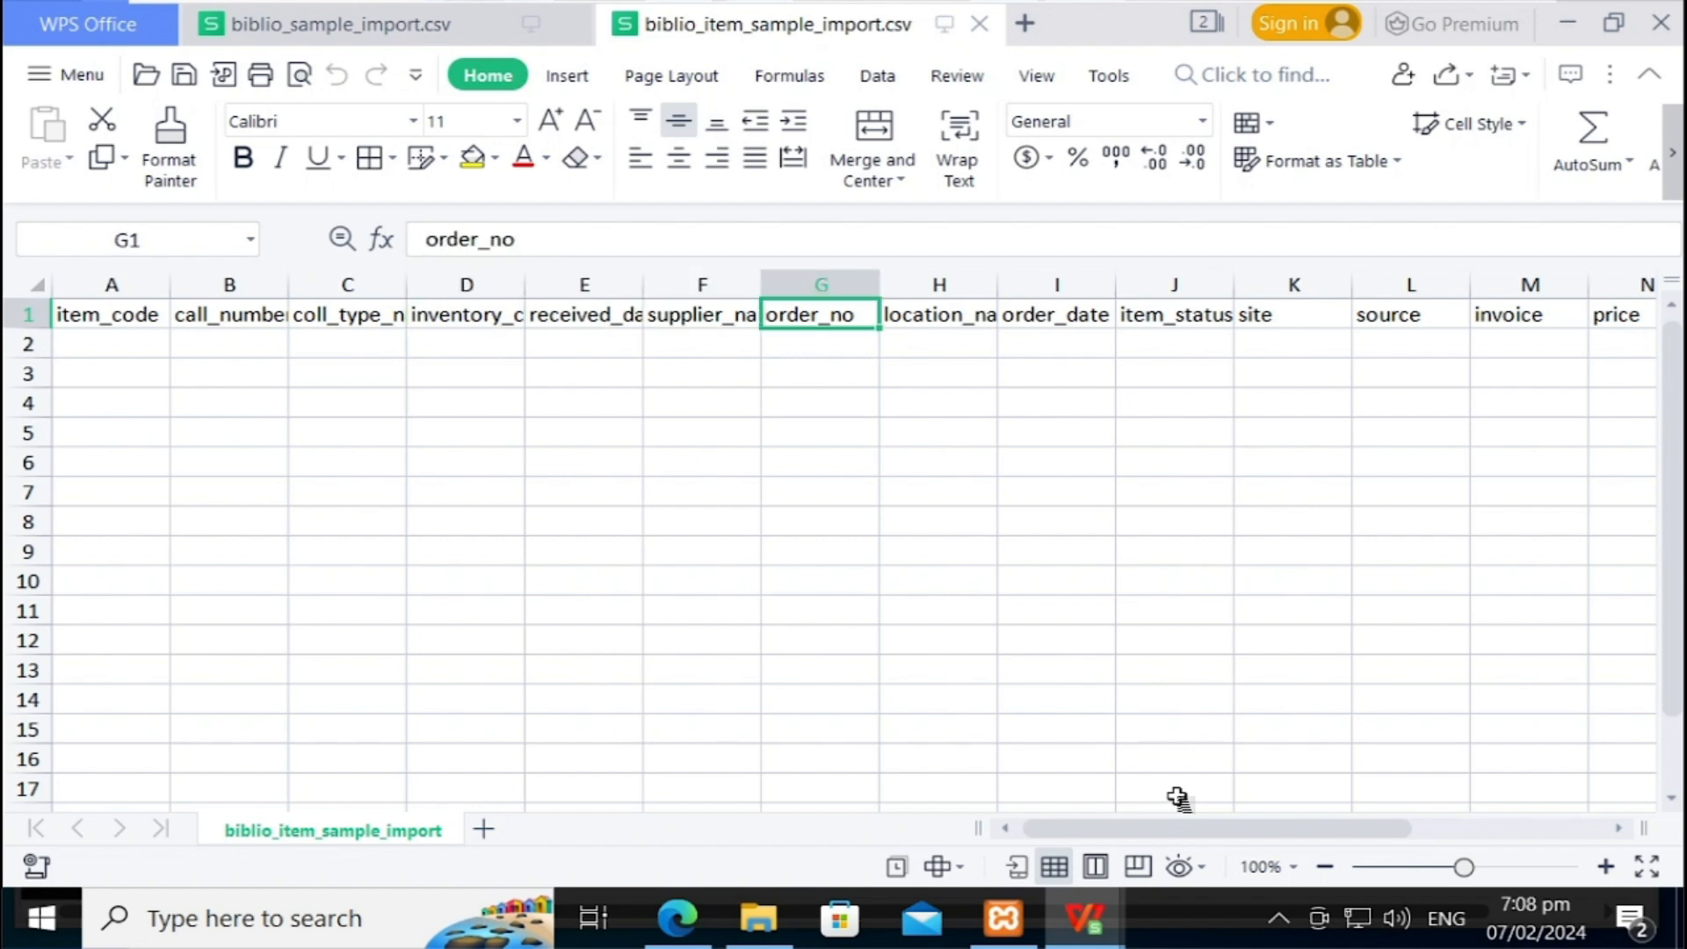
pyautogui.press('Right')
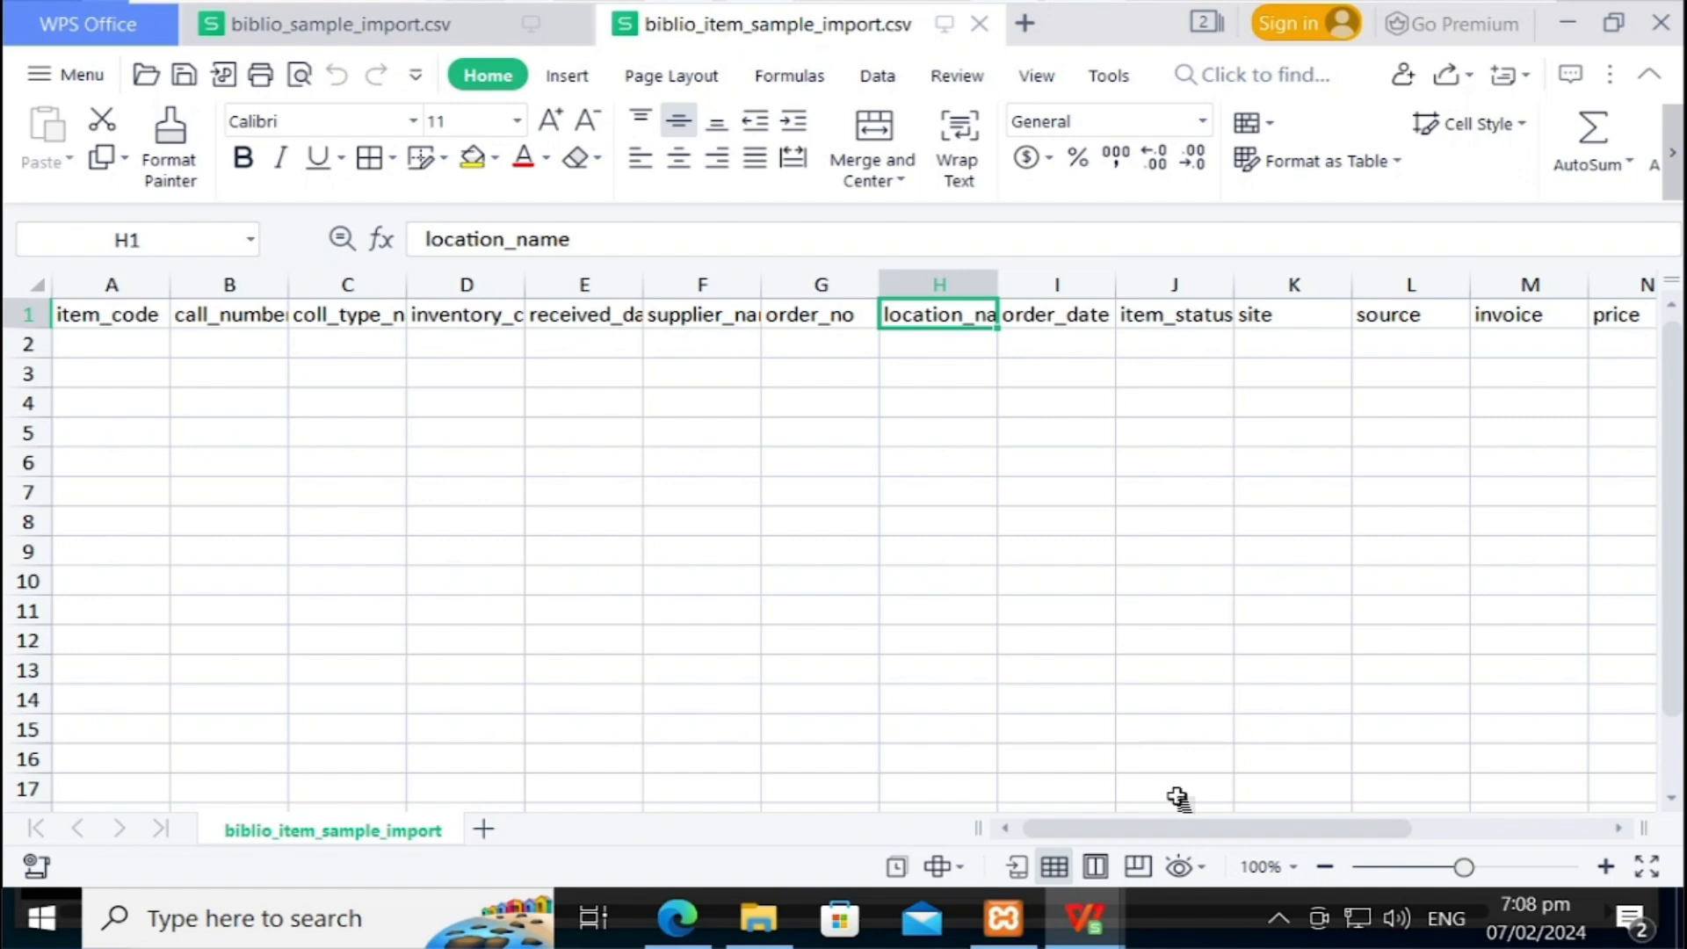
pyautogui.press('Right')
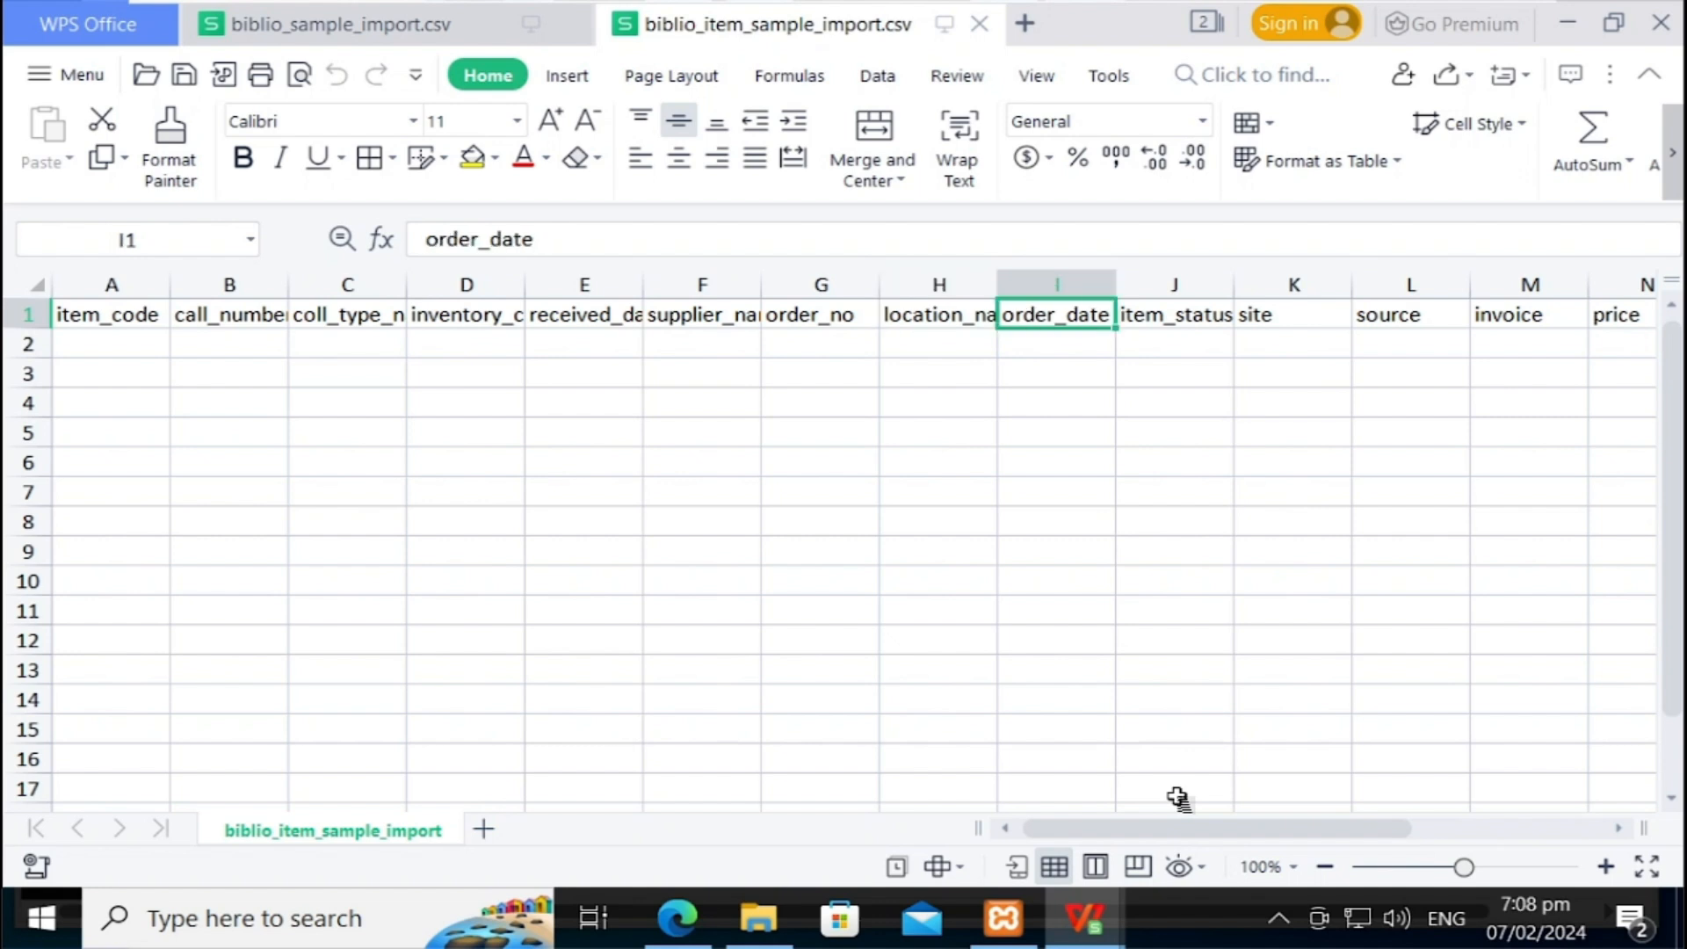
pyautogui.press('Right')
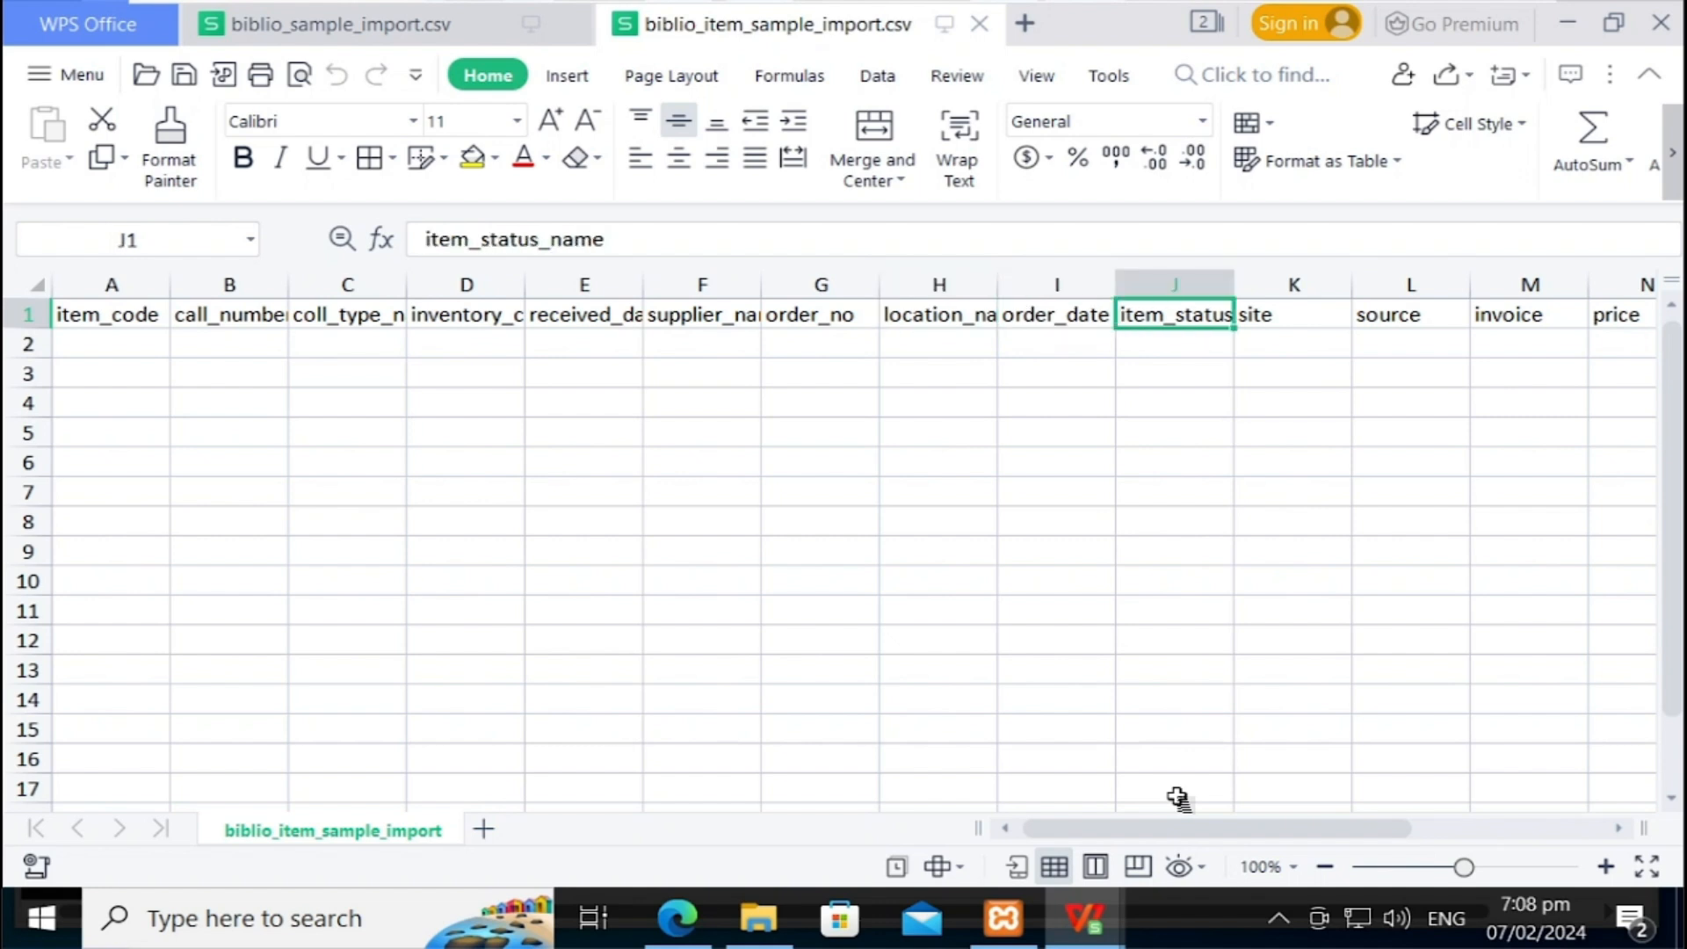
# Step: Review the remaining headers: site, source, invoice, price, invoice_date, input_date, last_update, title
pyautogui.press('Right')
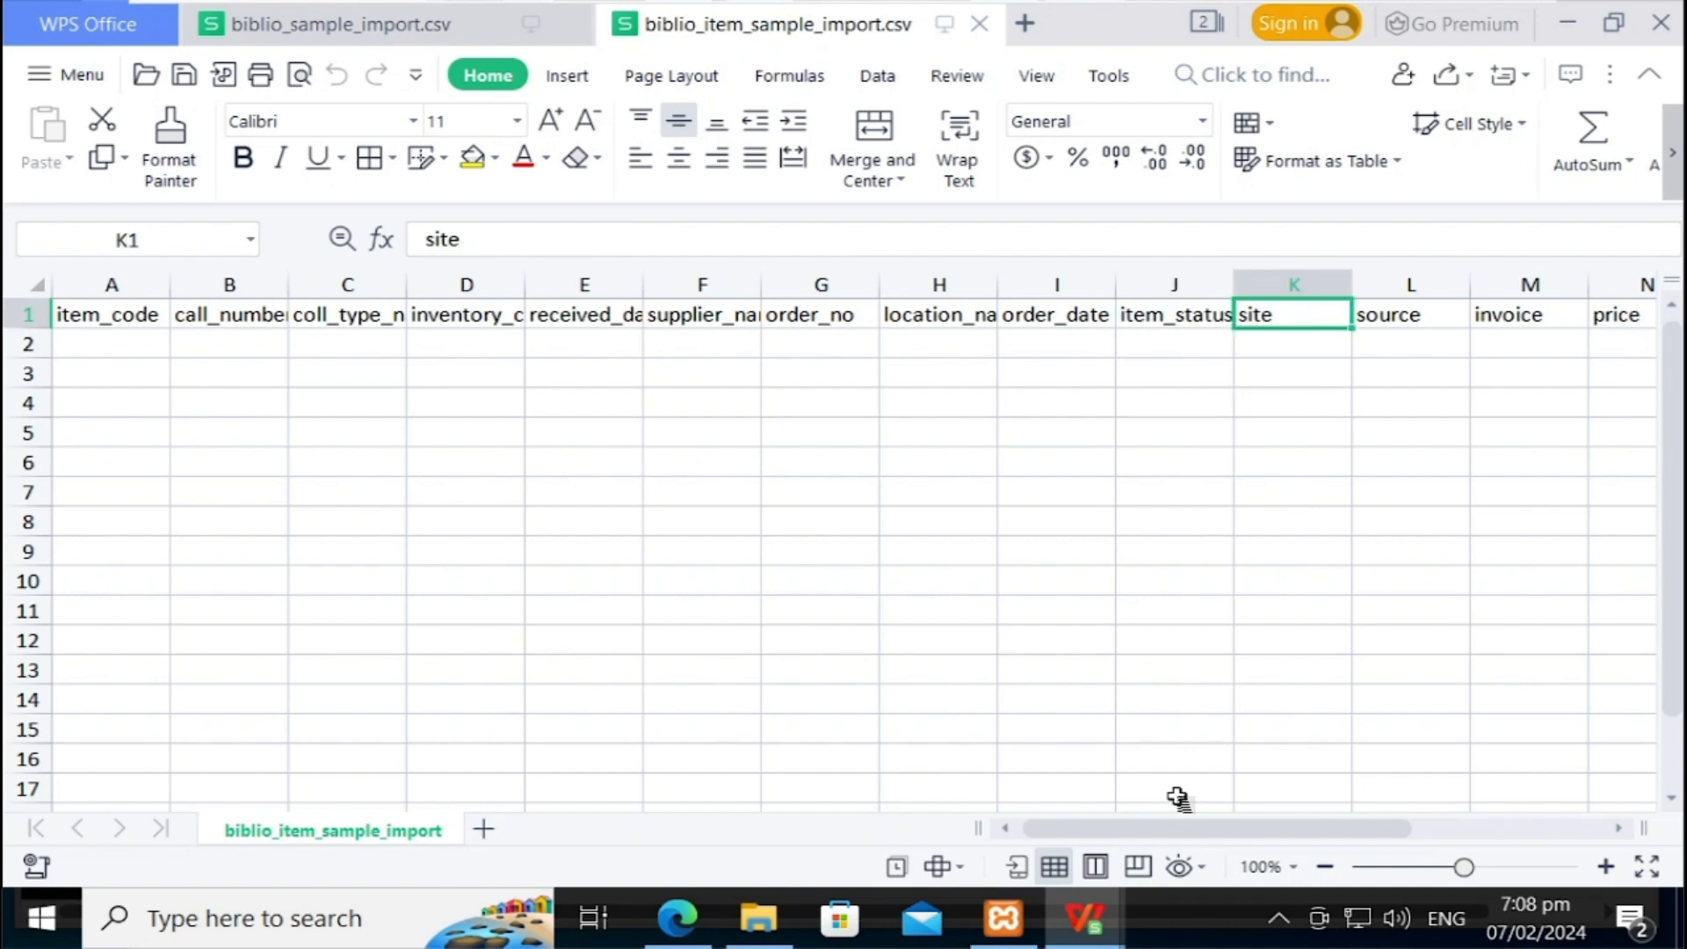
pyautogui.press('Right')
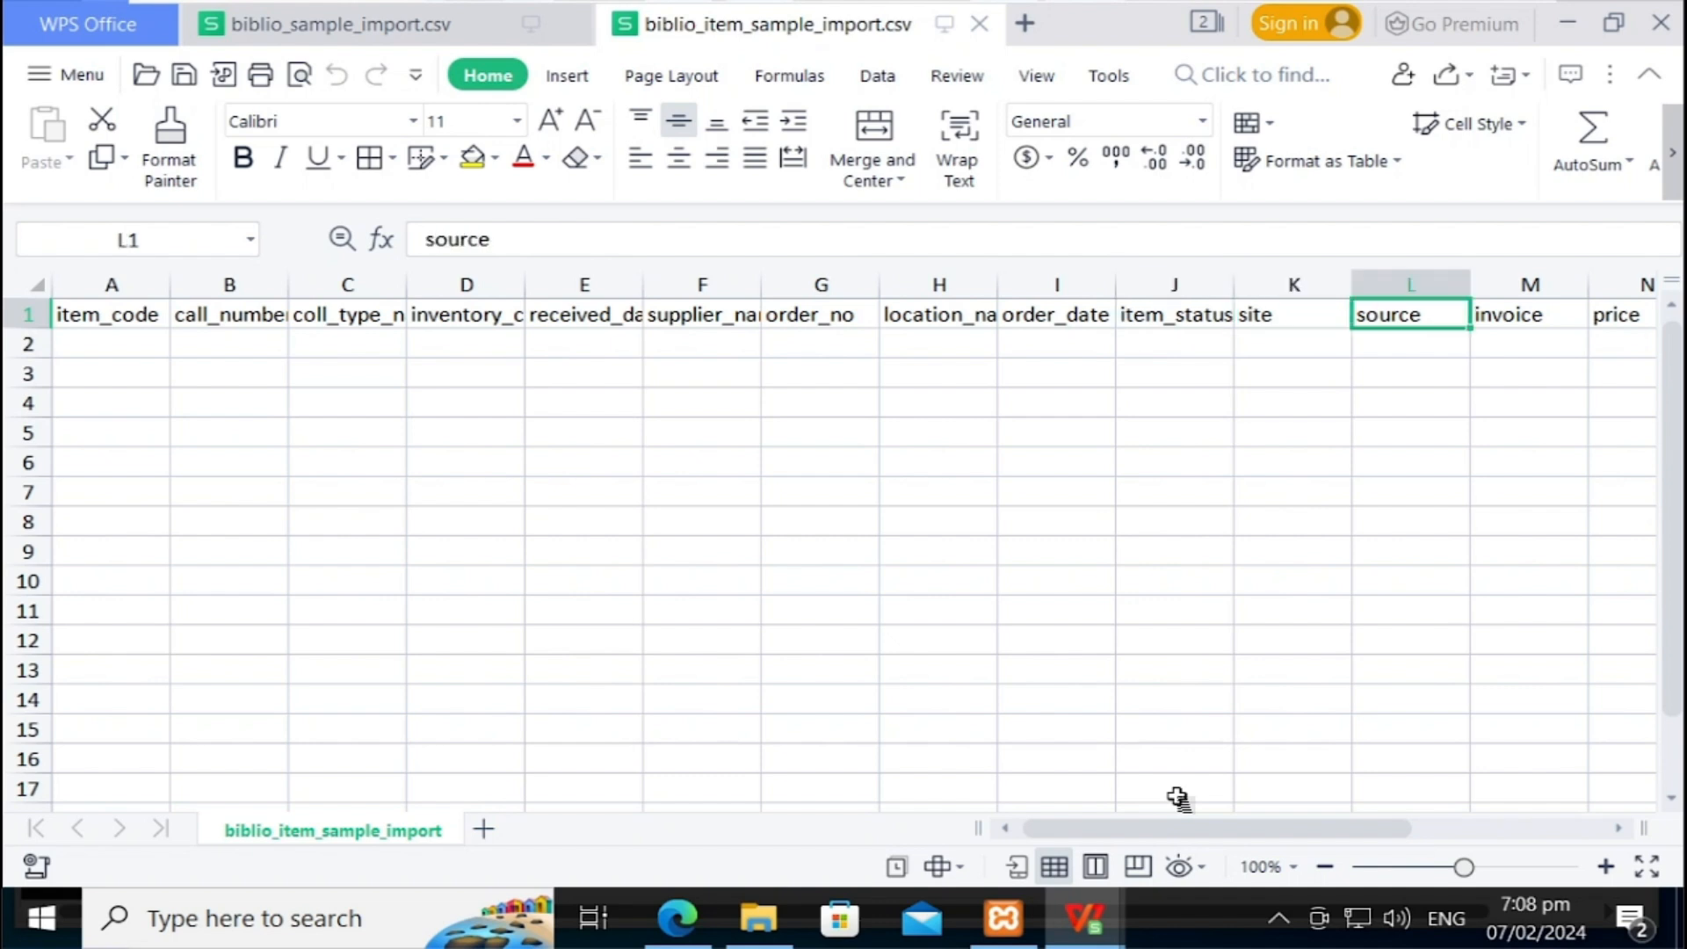
pyautogui.press('Right')
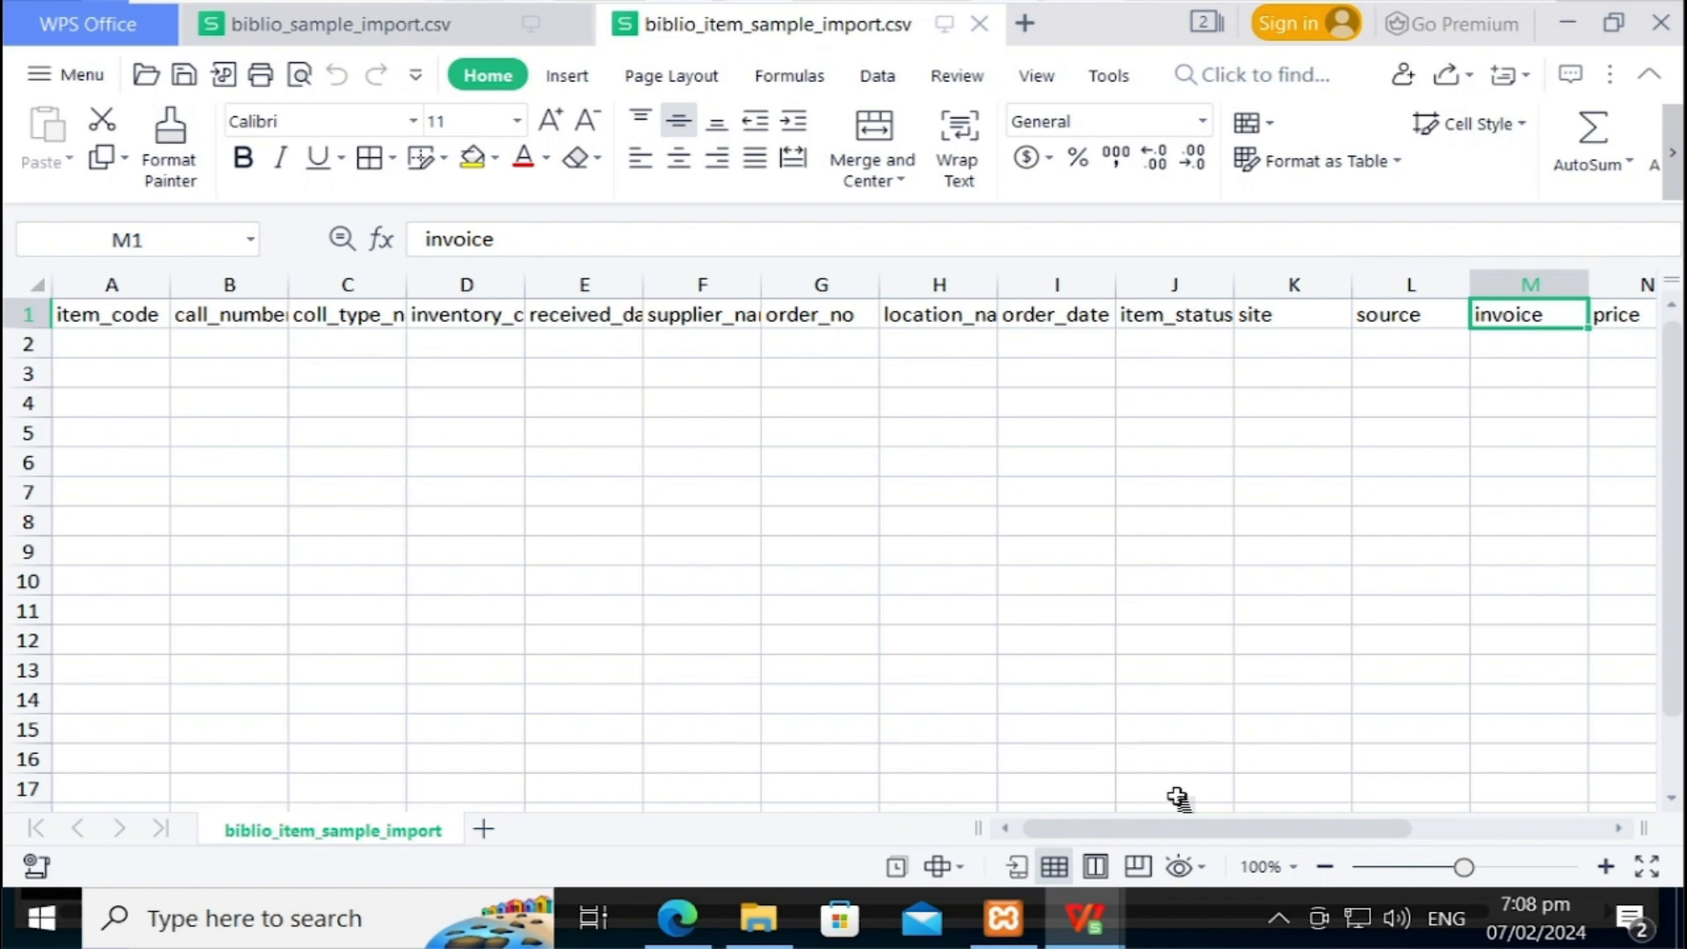
pyautogui.press('Right')
pyautogui.press('Right')
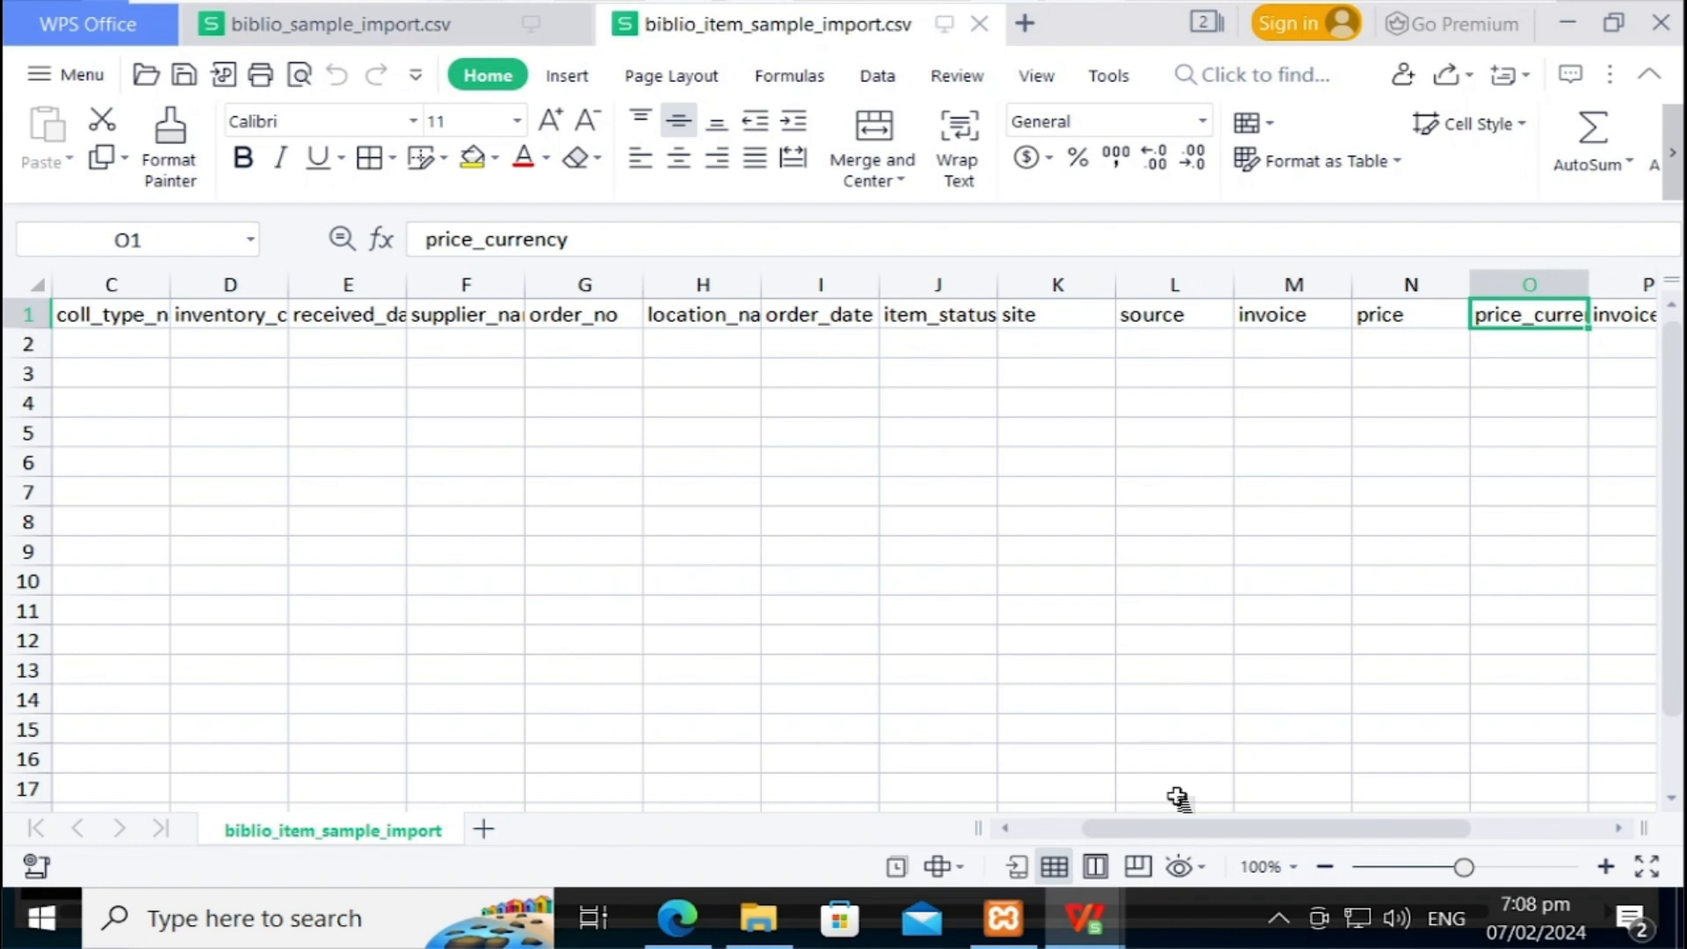
pyautogui.press('Right')
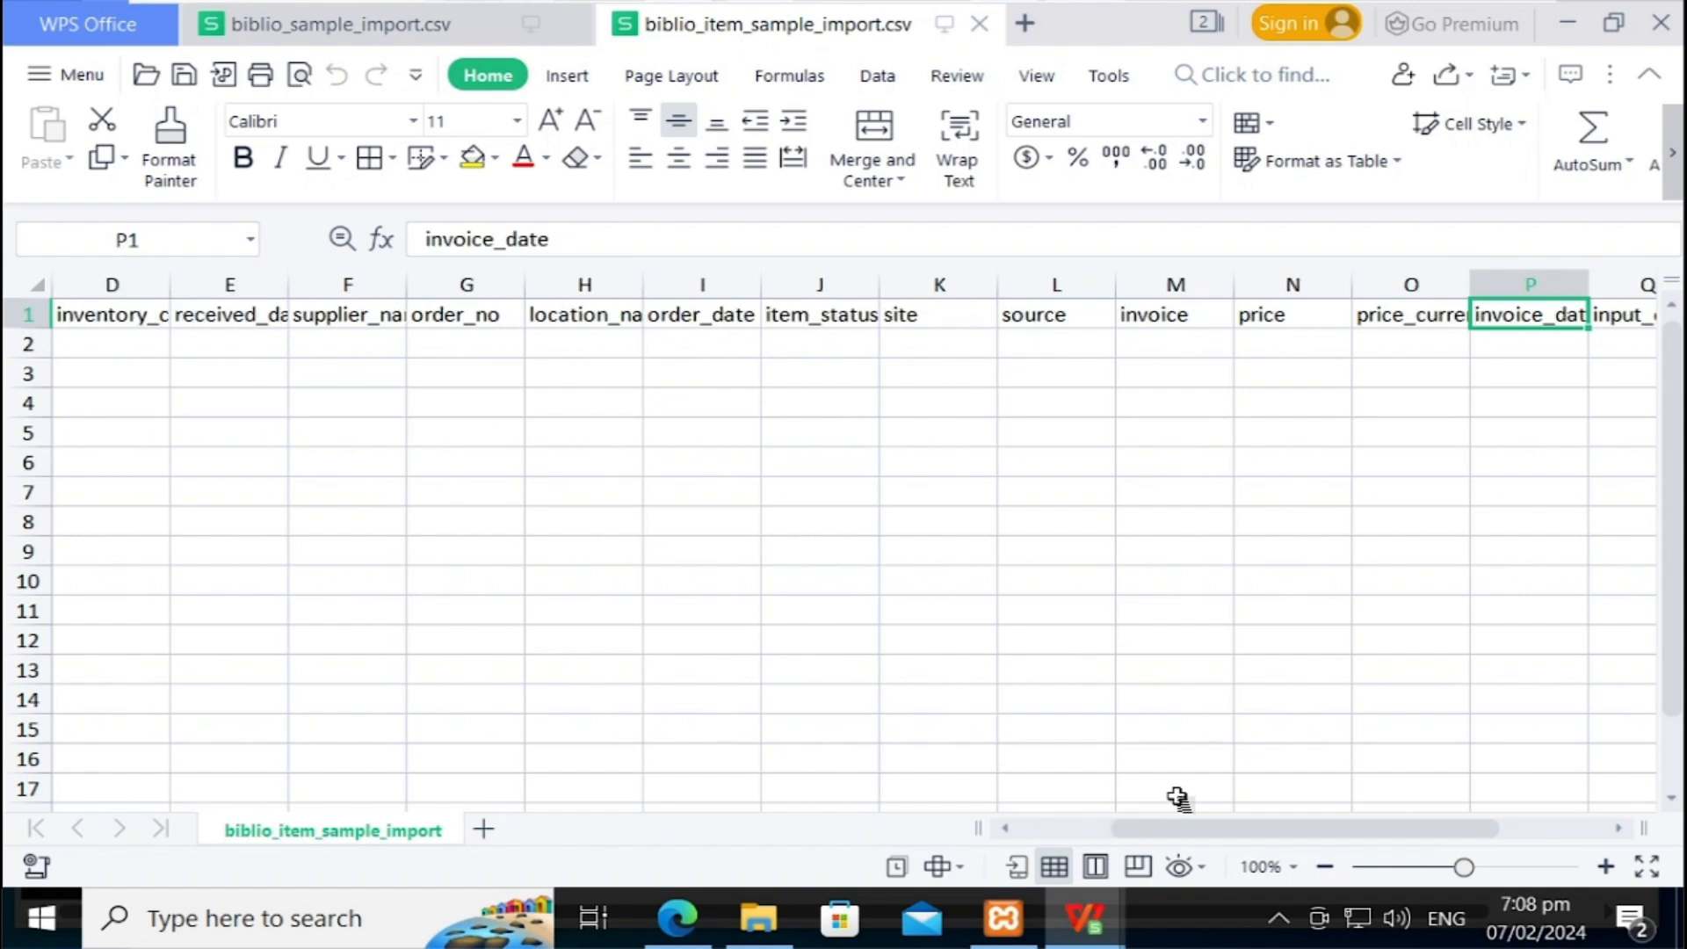
pyautogui.press('Right')
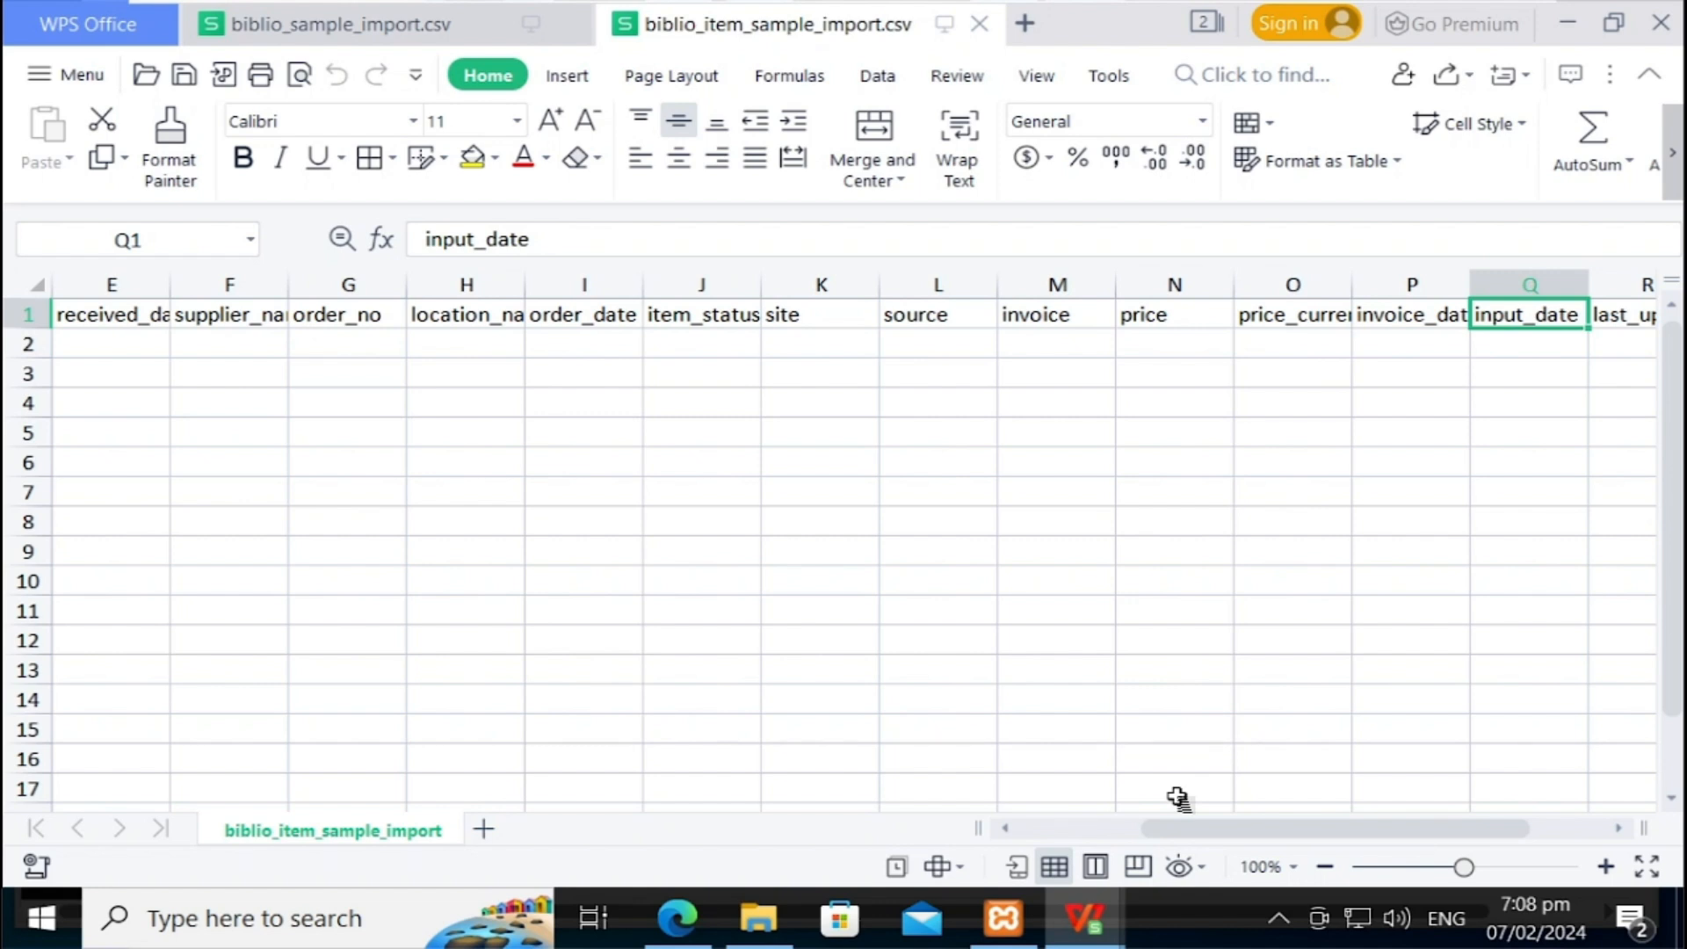
pyautogui.press('Right')
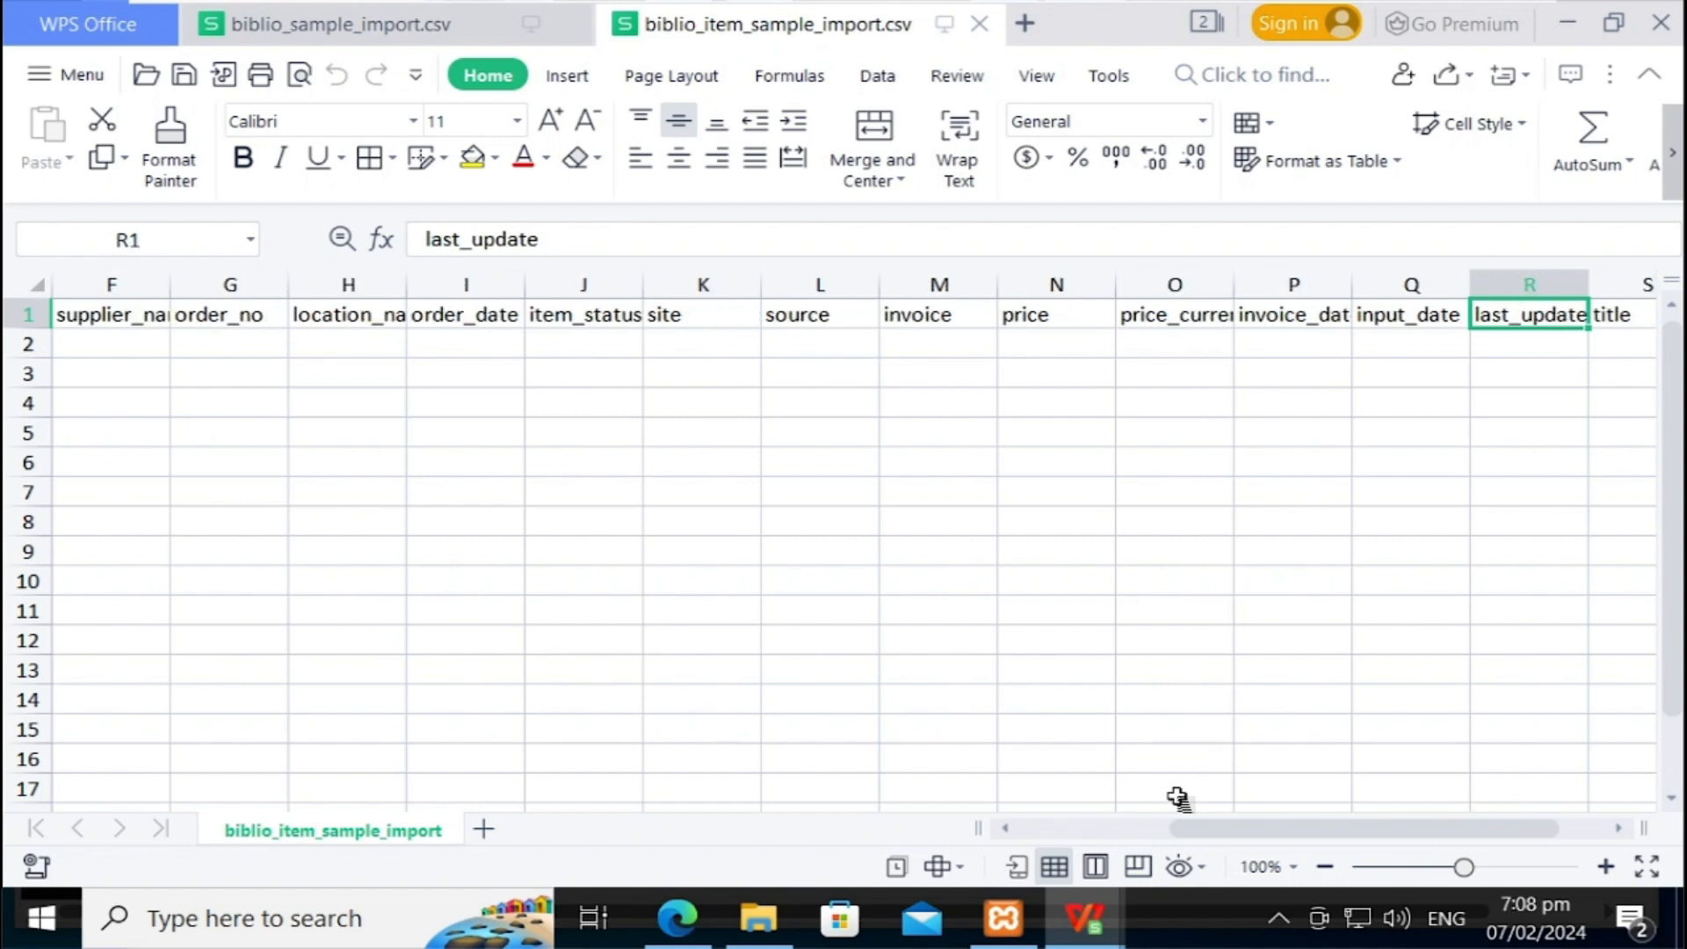
pyautogui.press('Right')
pyautogui.press('Down')
pyautogui.press('Left')
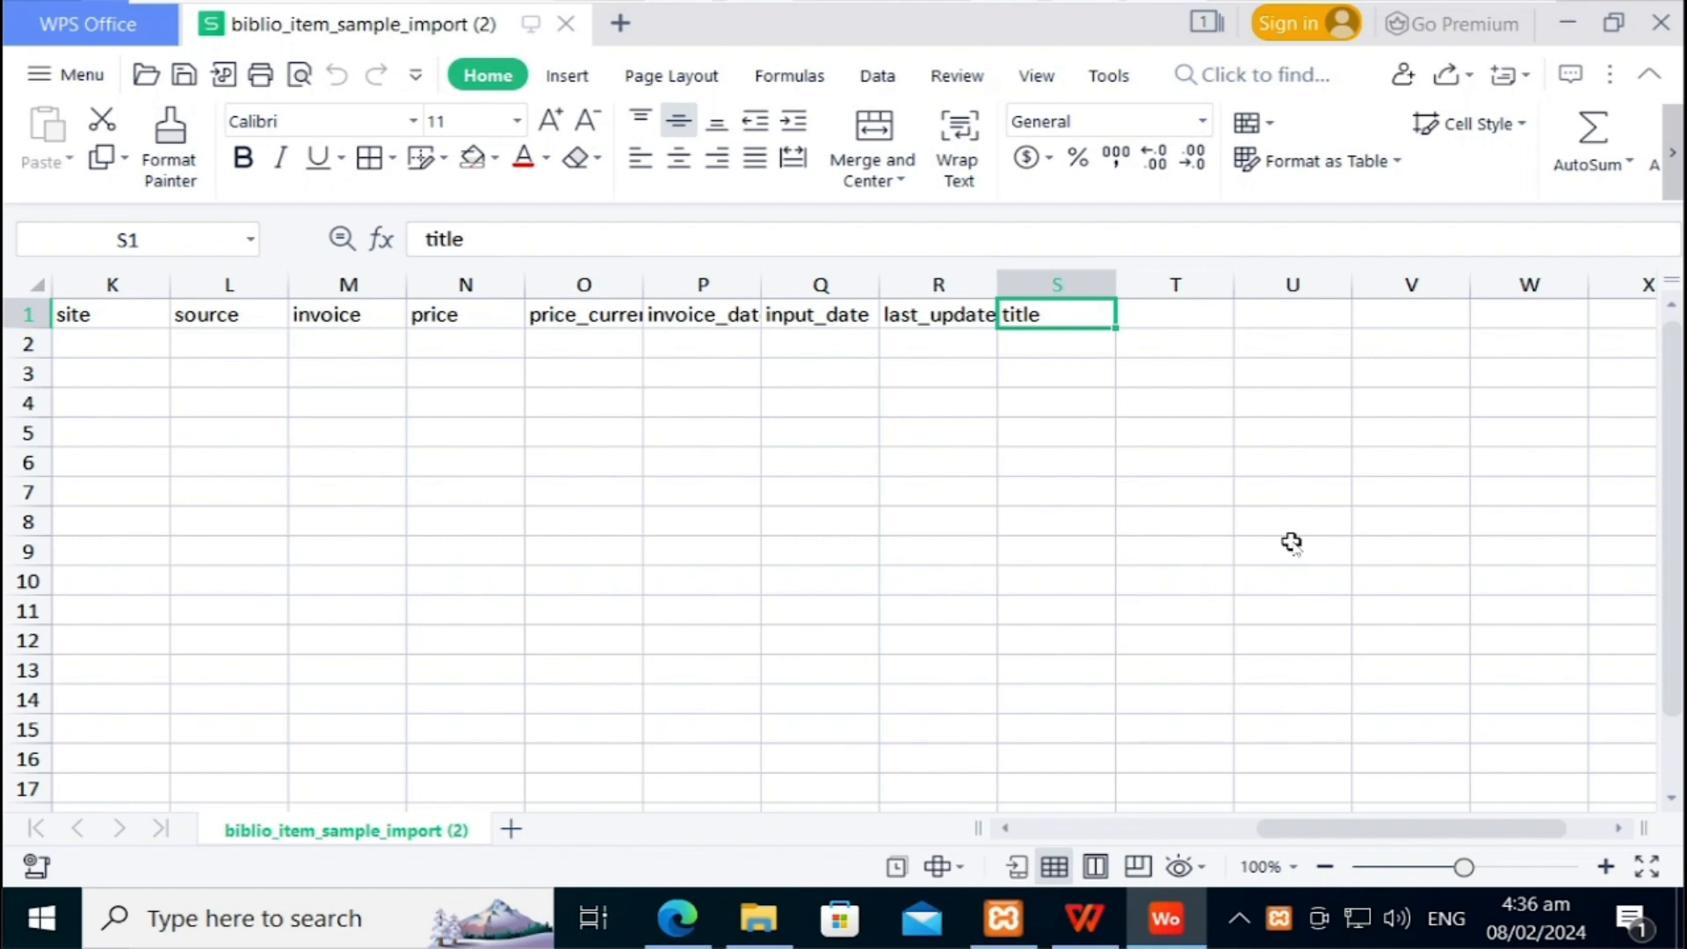
# Step: Switch to the biblio_sample_import_Excel.xlsx workbook containing the book records
pyautogui.moveTo(1100, 918)
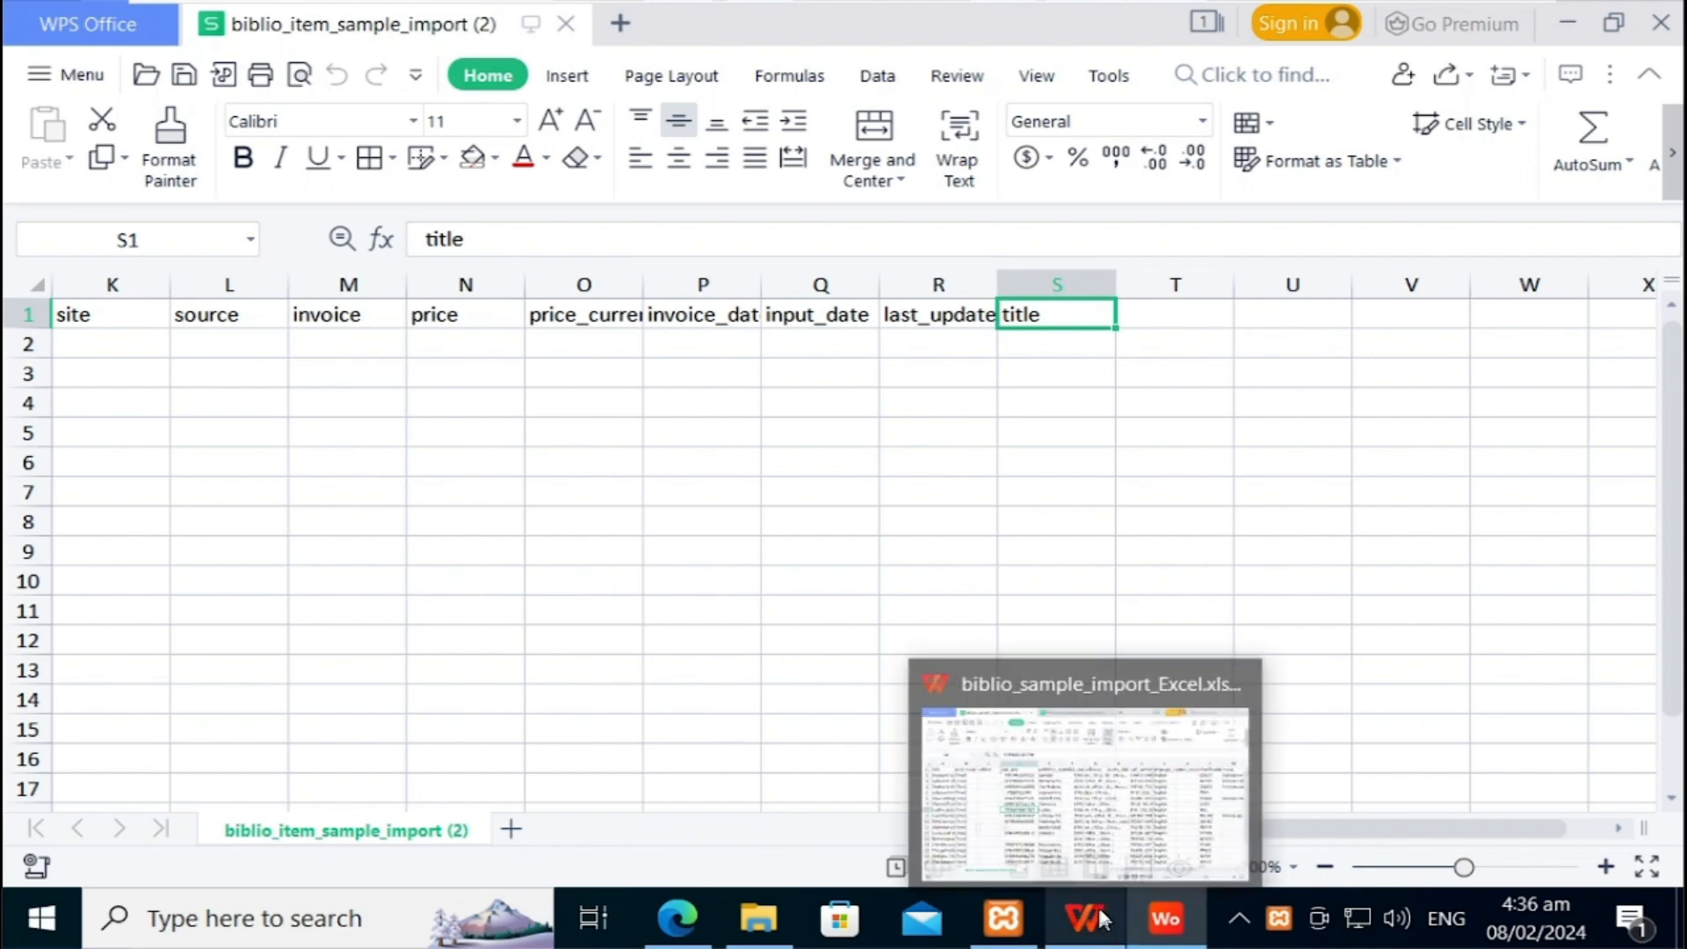
pyautogui.click(1124, 835)
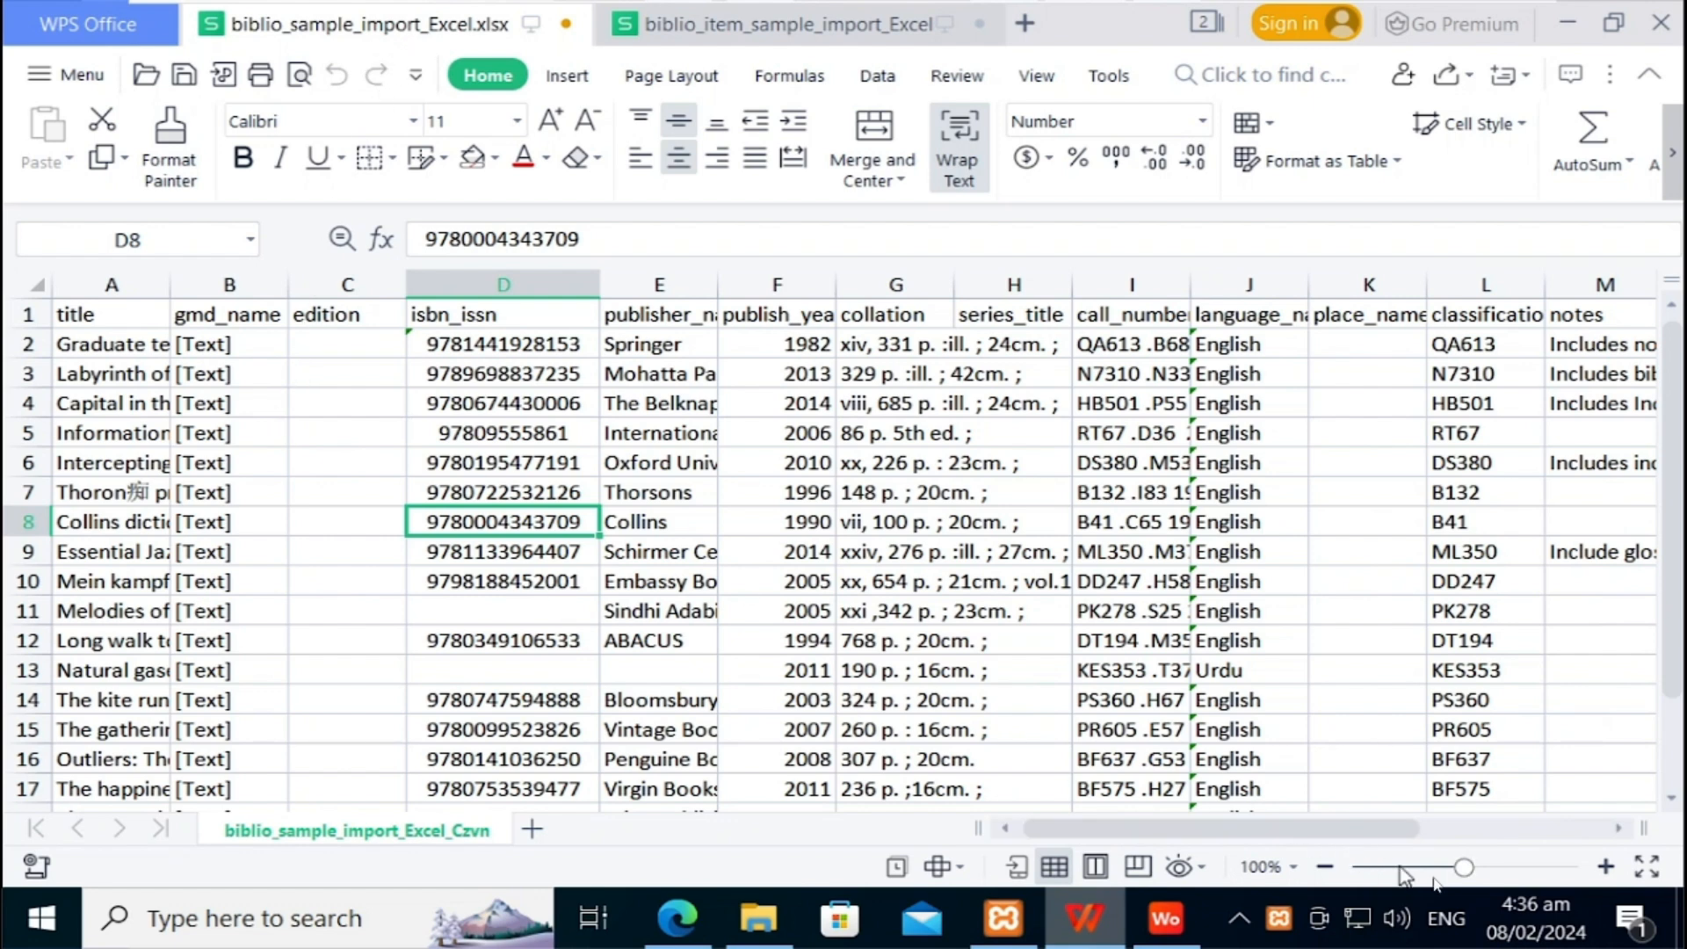
# Step: Zoom the sheet to about 176% and widen column A so full book titles show
pyautogui.click(1494, 869)
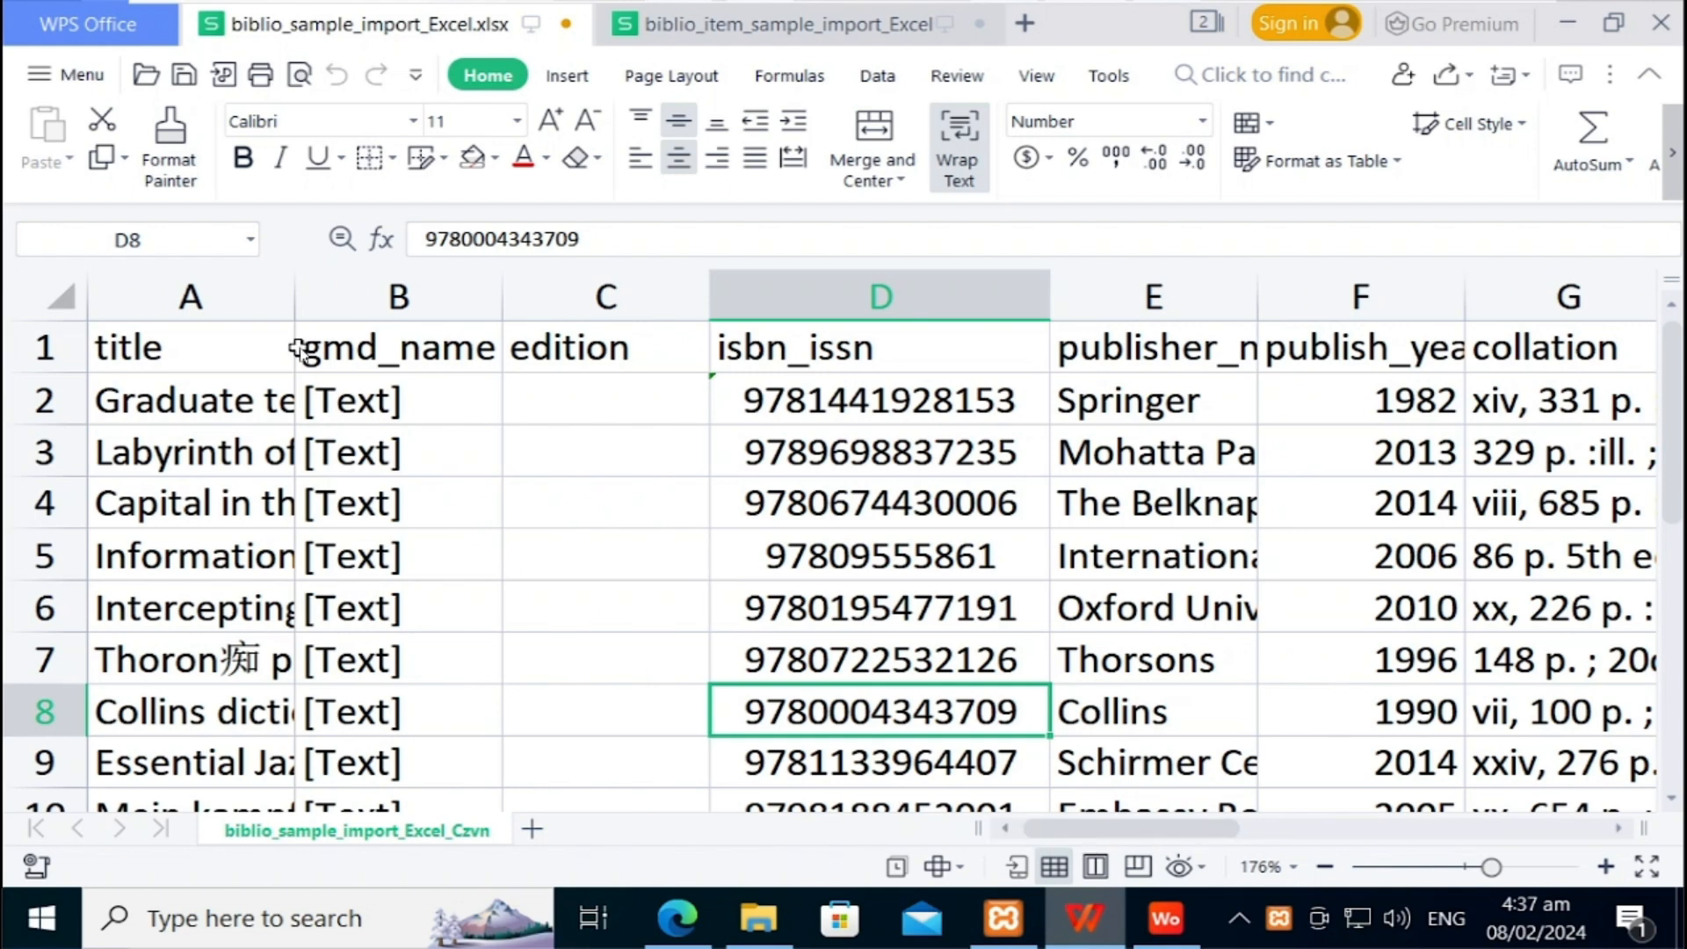
pyautogui.moveTo(297, 296); pyautogui.dragTo(489, 319)
pyautogui.click(297, 400)
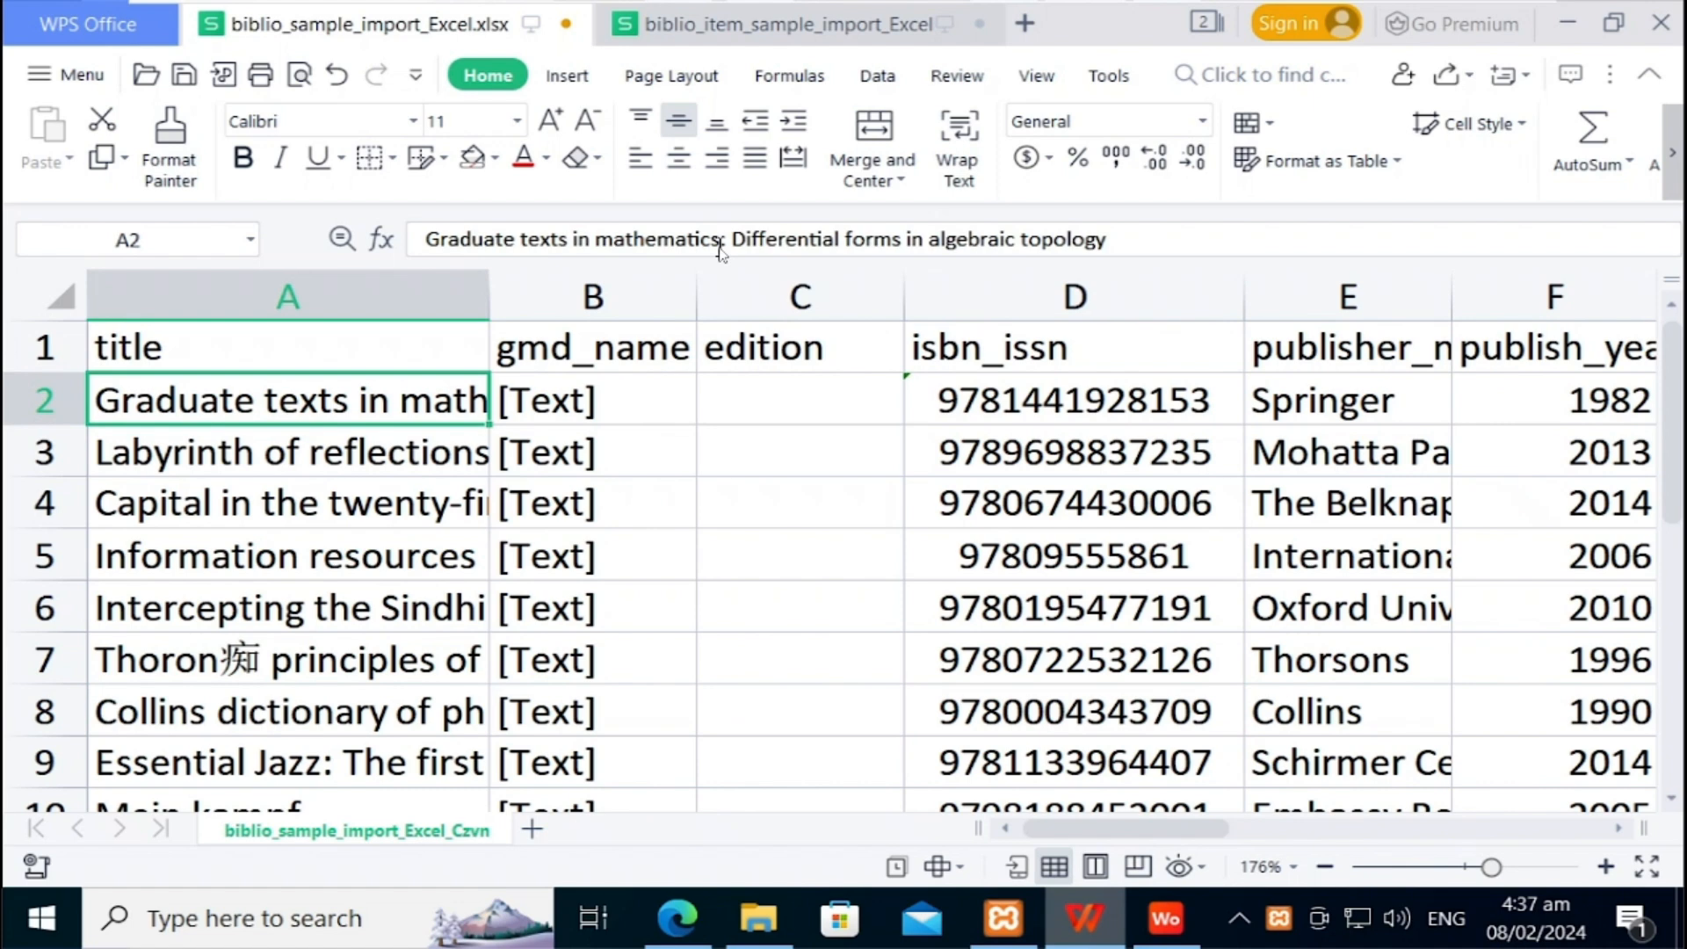
pyautogui.moveTo(487, 308); pyautogui.dragTo(998, 328)
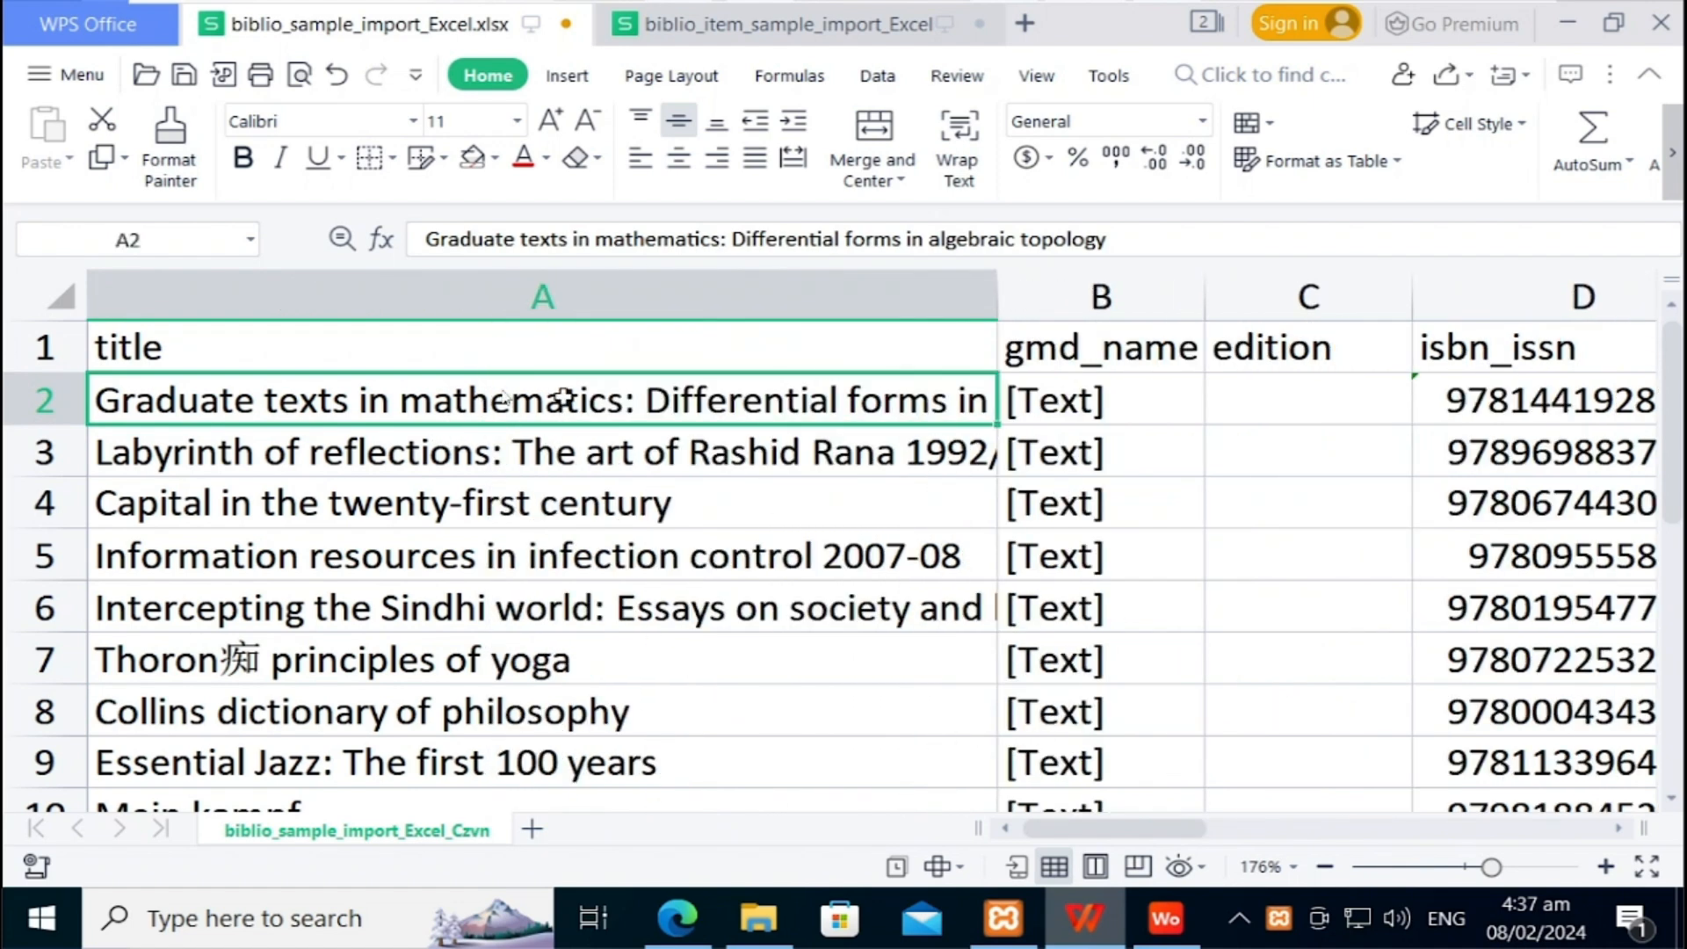
pyautogui.click(528, 463)
pyautogui.press('Down')
pyautogui.press('Down')
pyautogui.press('Down')
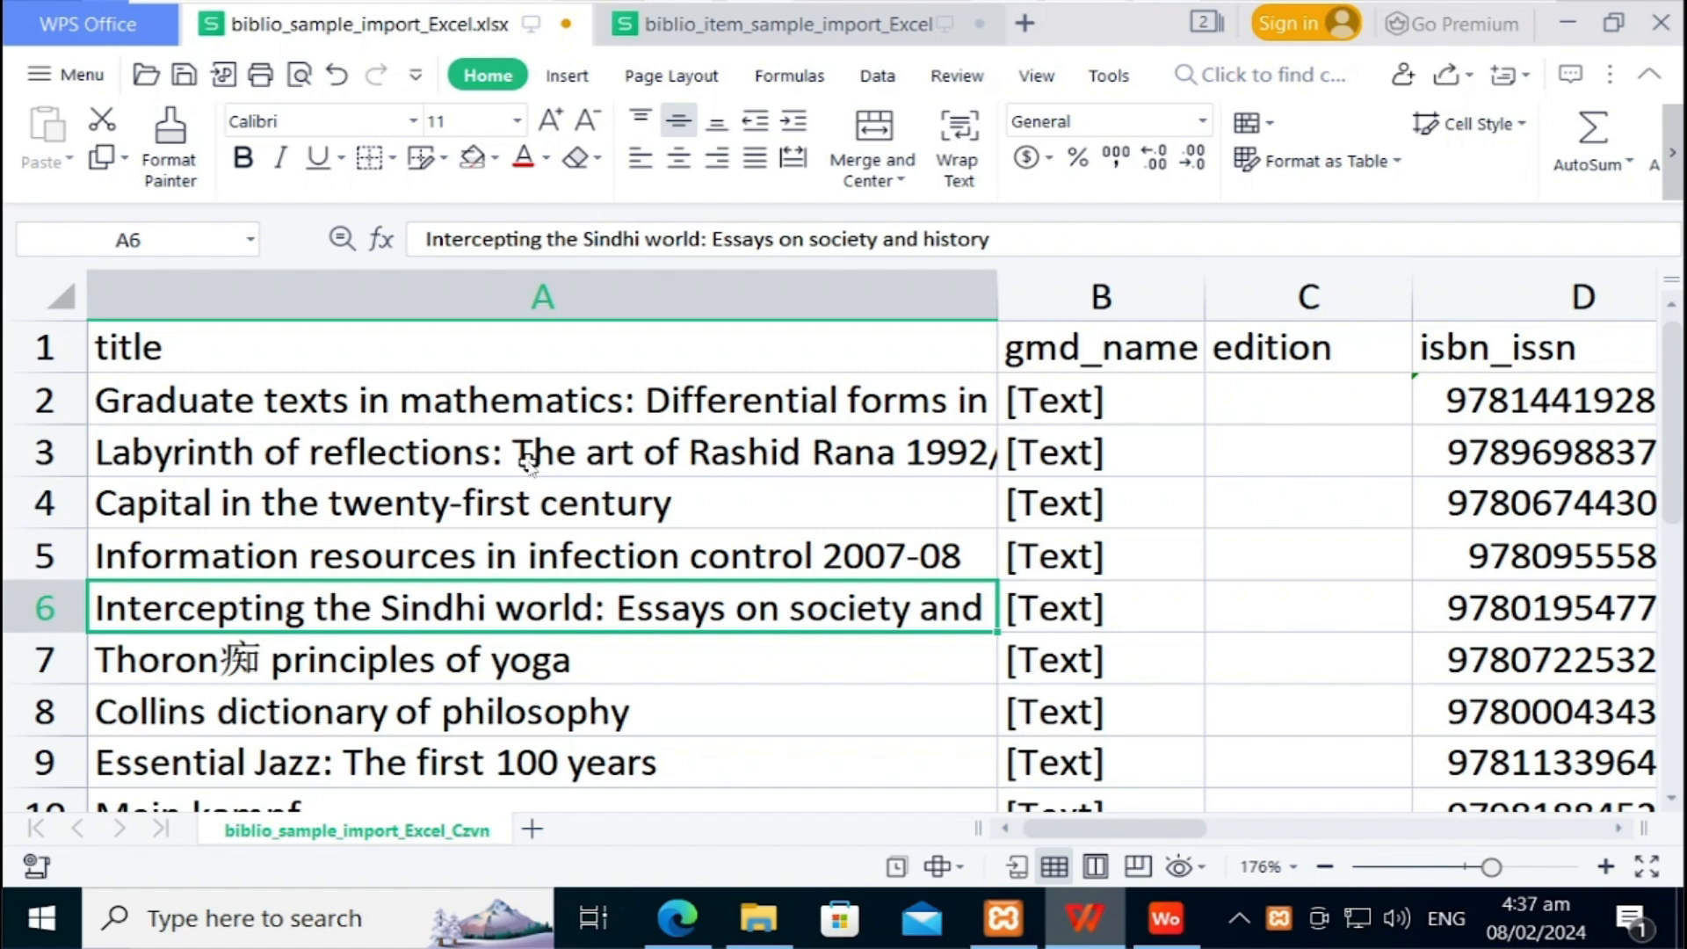
pyautogui.press('Down')
pyautogui.press('Down')
pyautogui.press('Down')
pyautogui.press('Down')
pyautogui.press('Down')
pyautogui.press('Down')
pyautogui.press('Down')
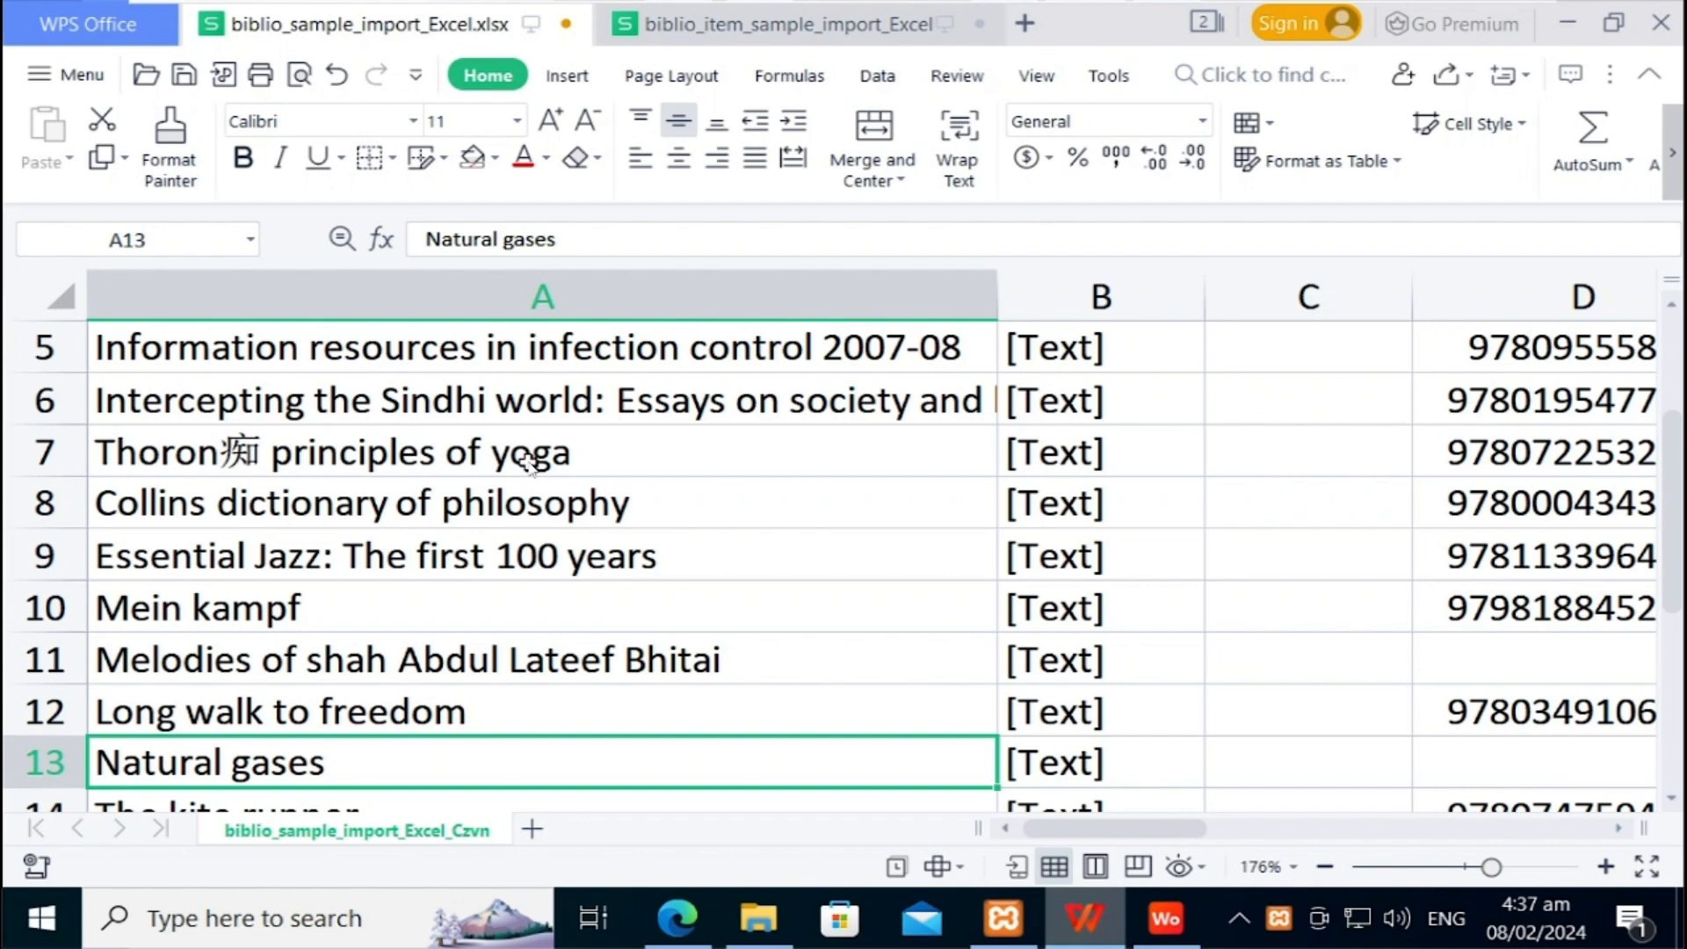
pyautogui.press('Down')
pyautogui.press('Down')
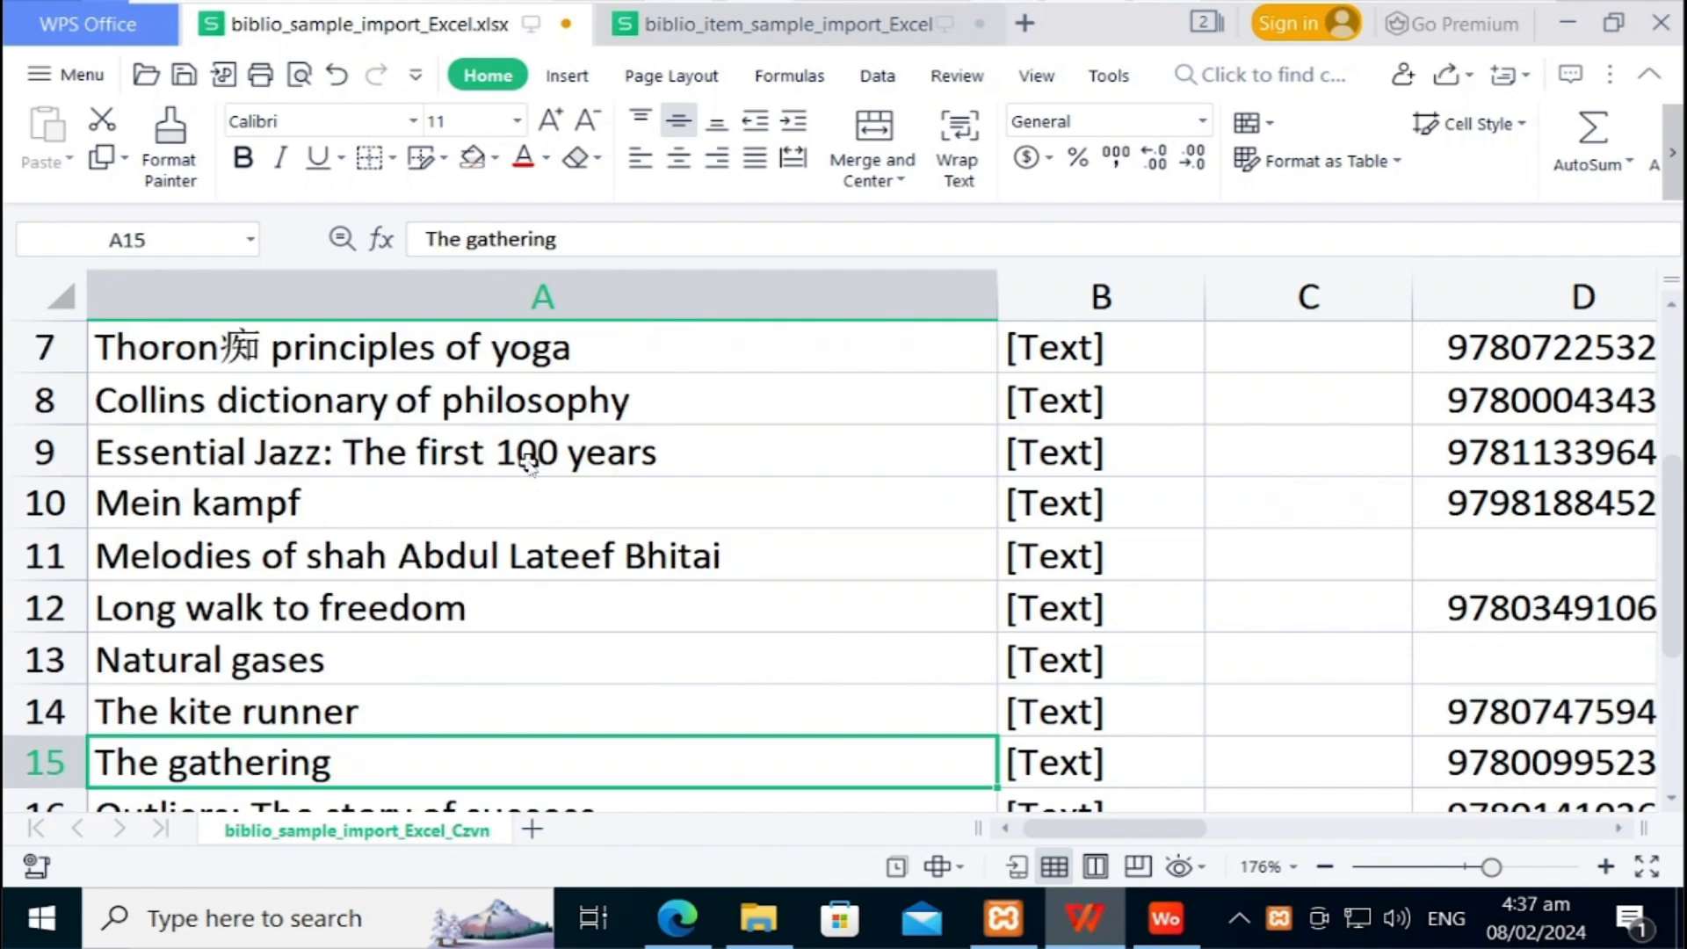
pyautogui.press('Down')
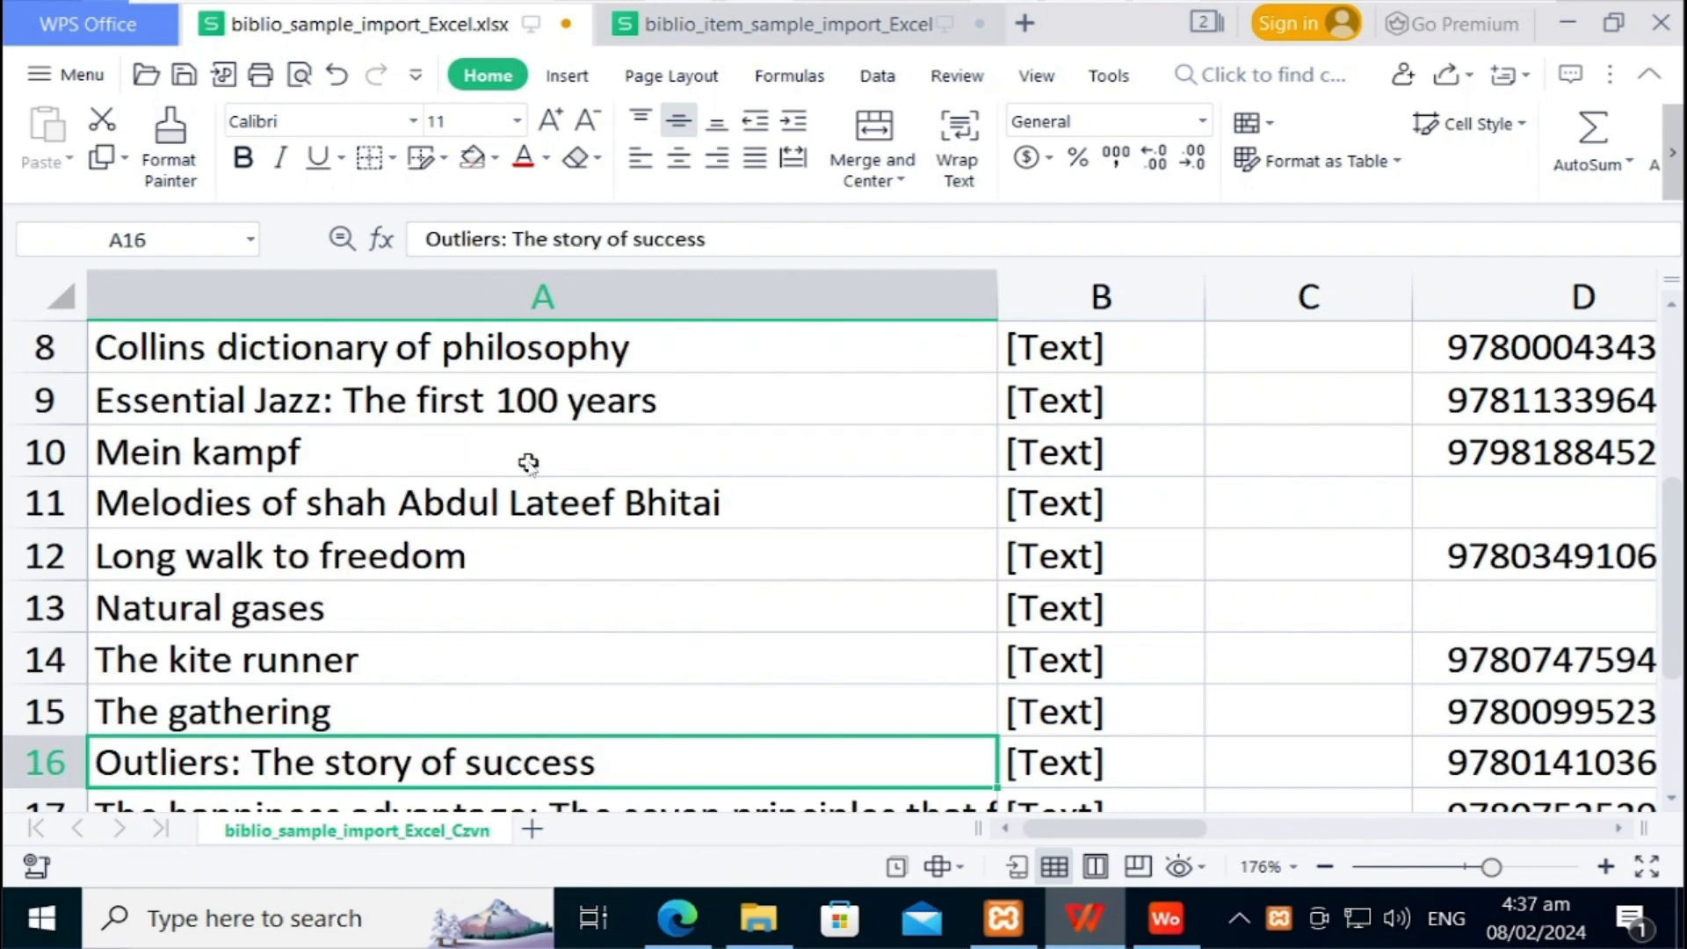
pyautogui.press('Down')
pyautogui.press('Down')
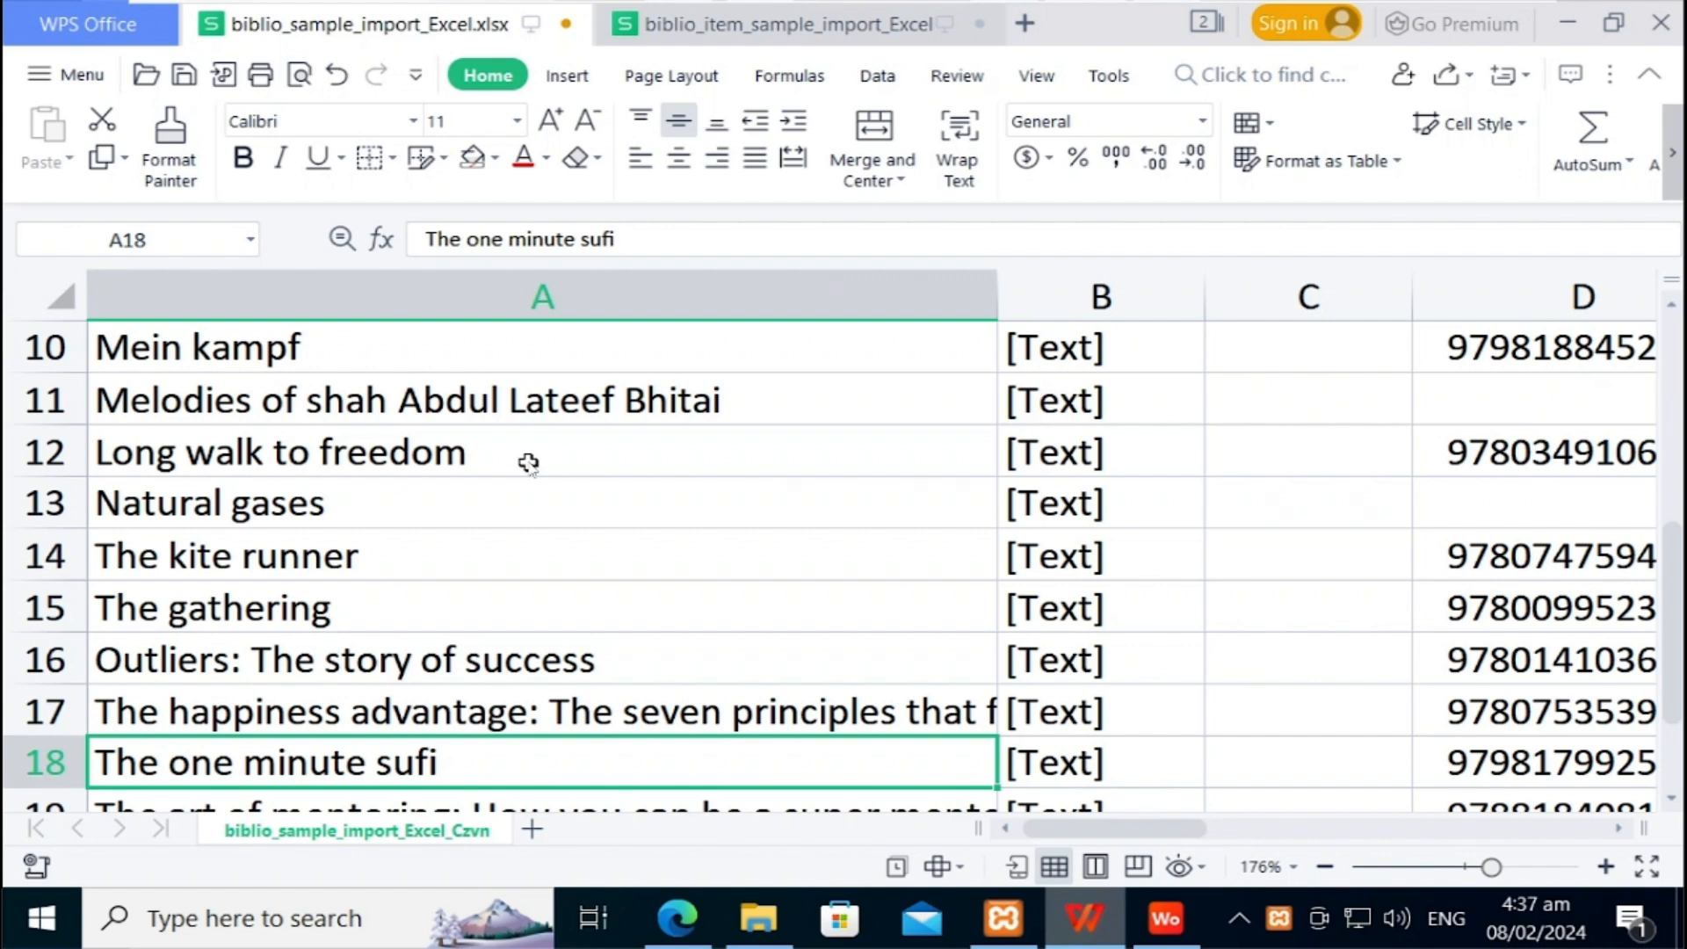
pyautogui.scroll(-2, 528, 463)
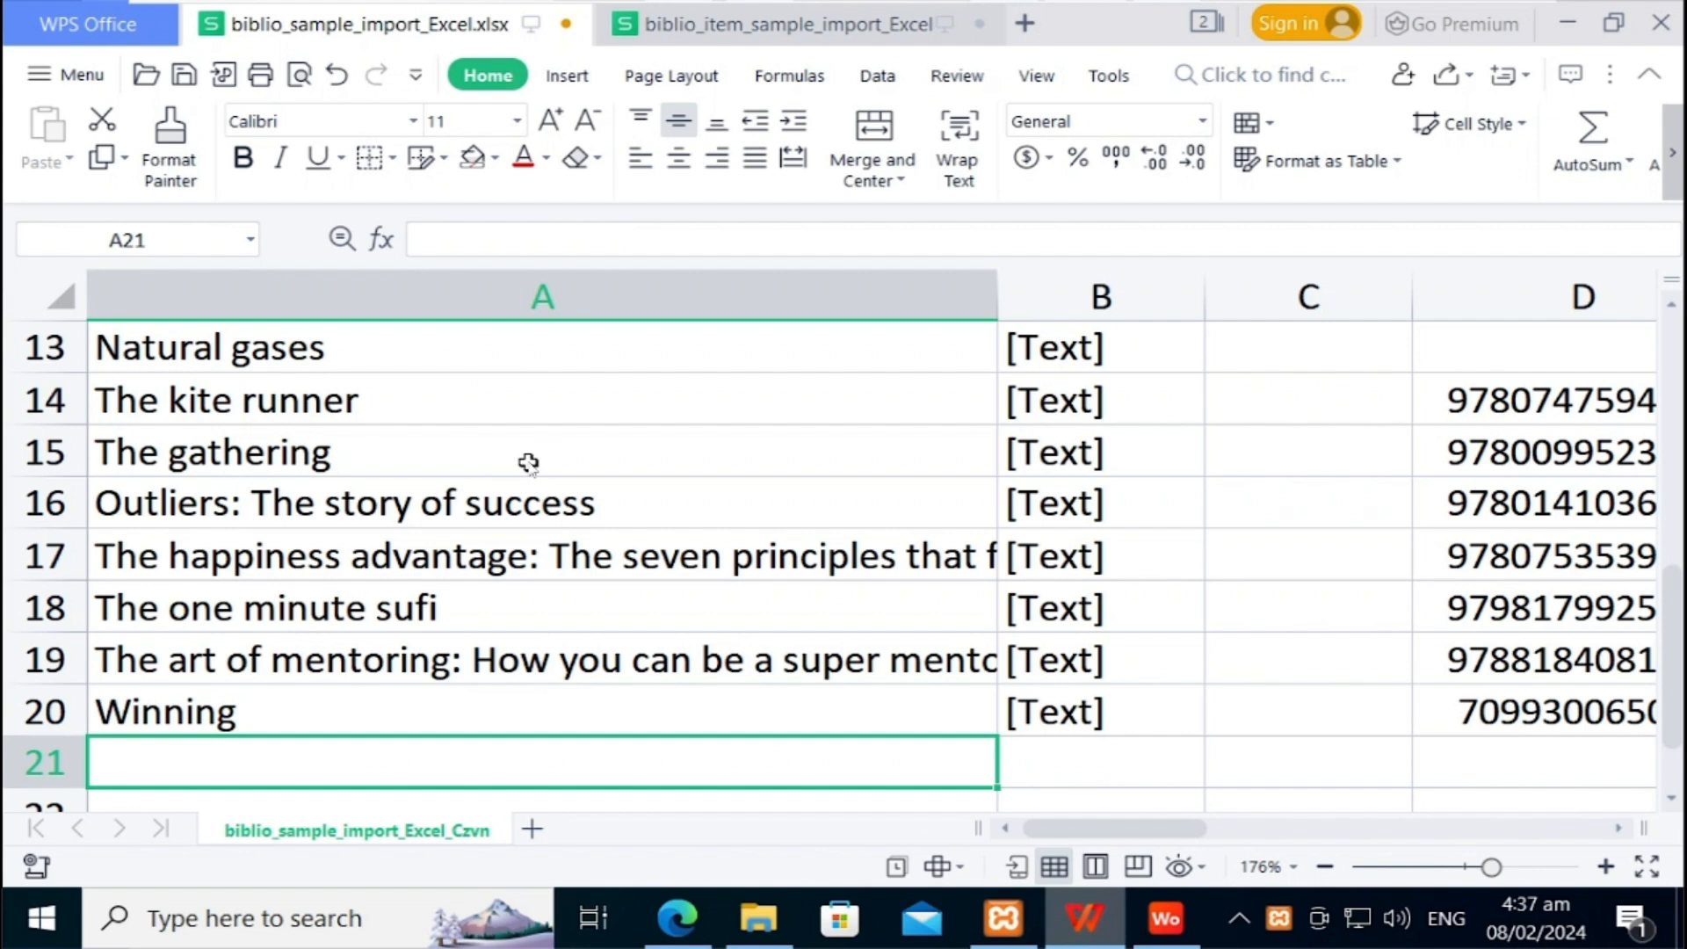
pyautogui.press('Up')
pyautogui.press('Right')
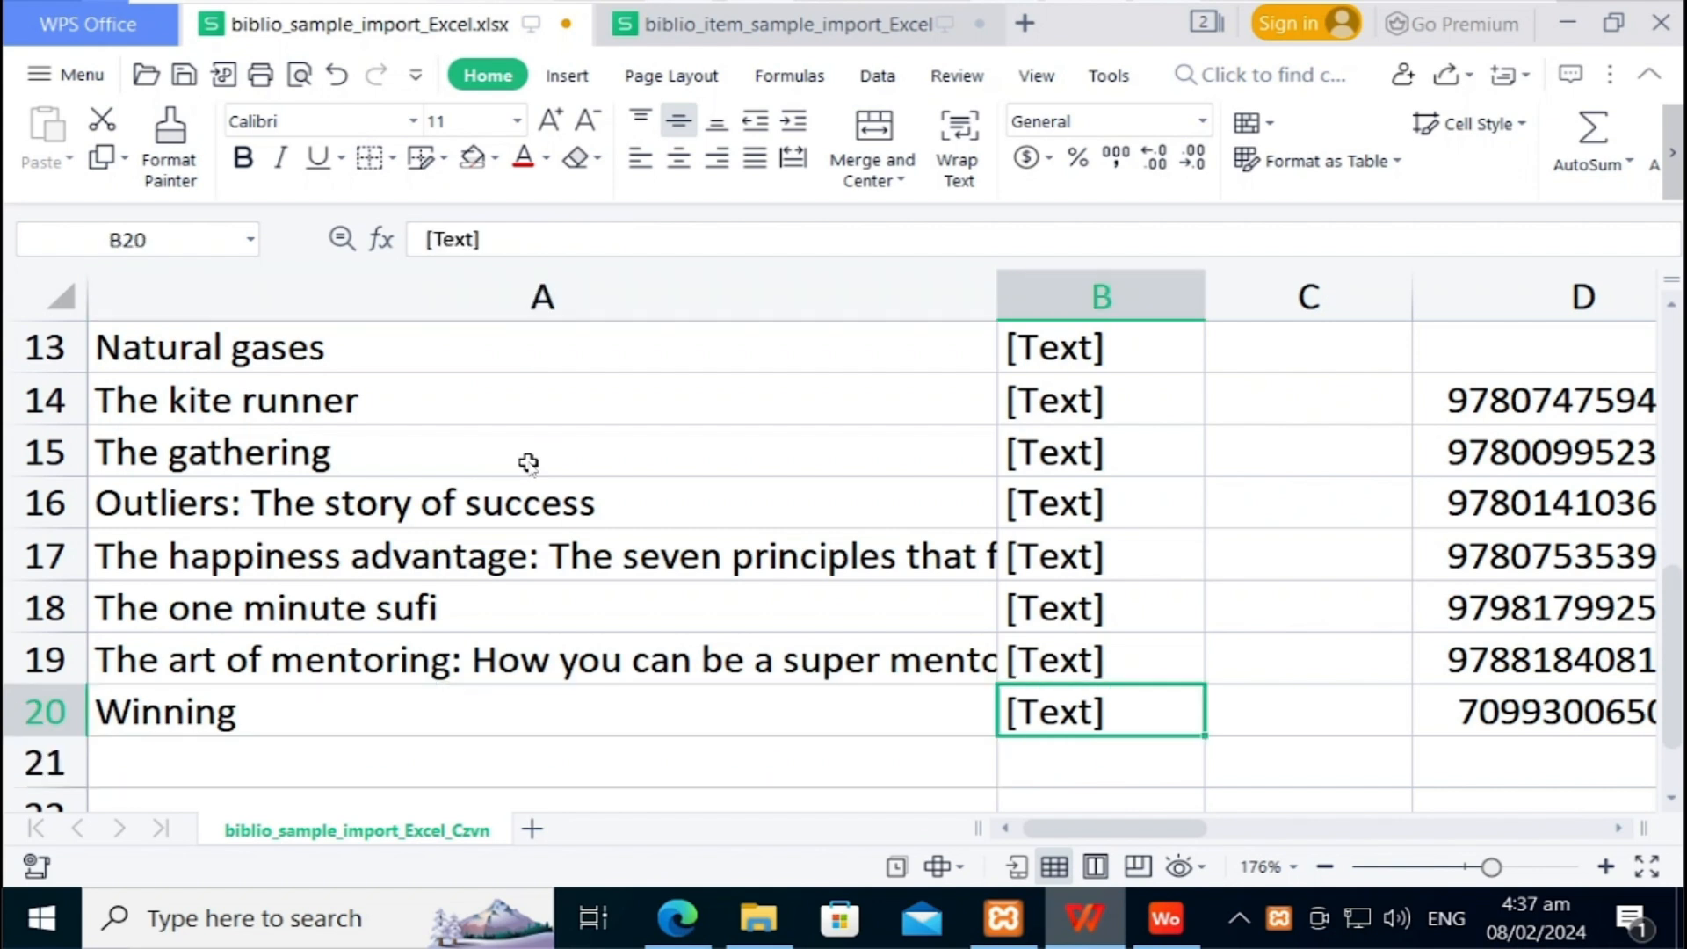
pyautogui.press('Up')
pyautogui.press('Up')
pyautogui.press('Up')
pyautogui.press('Up')
pyautogui.press('Up')
pyautogui.press('Up')
pyautogui.press('Up')
pyautogui.press('Up')
pyautogui.press('Up')
pyautogui.press('Up')
pyautogui.press('Up')
pyautogui.press('Up')
pyautogui.press('Up')
pyautogui.press('Up')
pyautogui.press('Up')
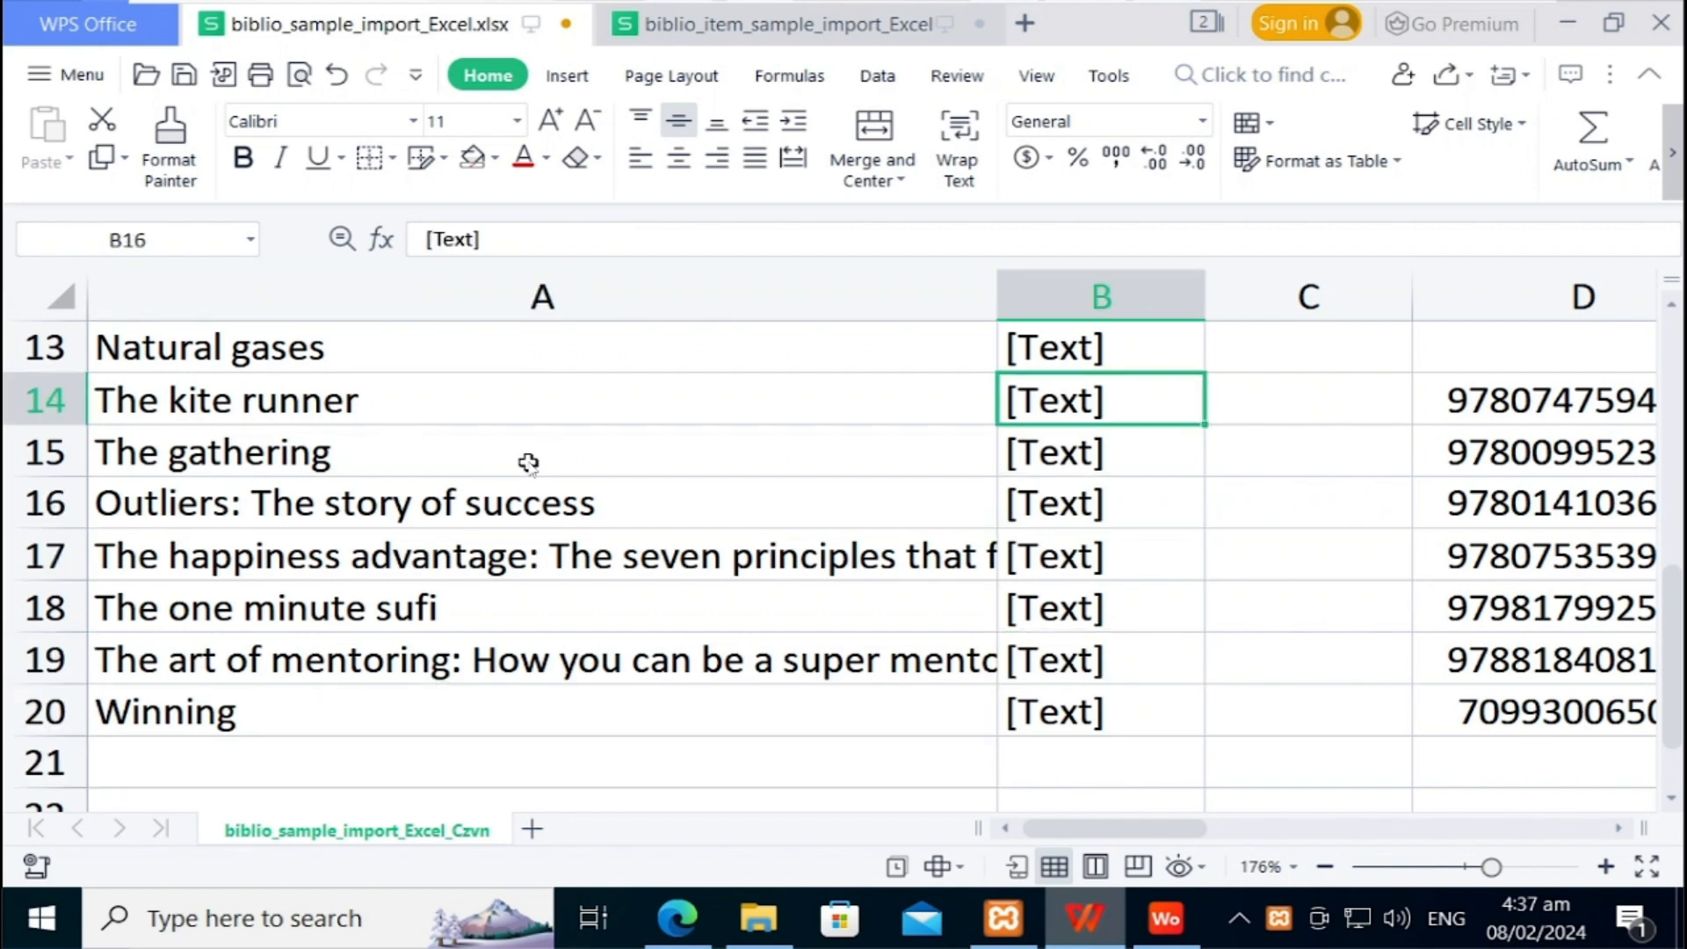
pyautogui.press('Up')
pyautogui.press('Up')
pyautogui.press('Up')
pyautogui.press('Up')
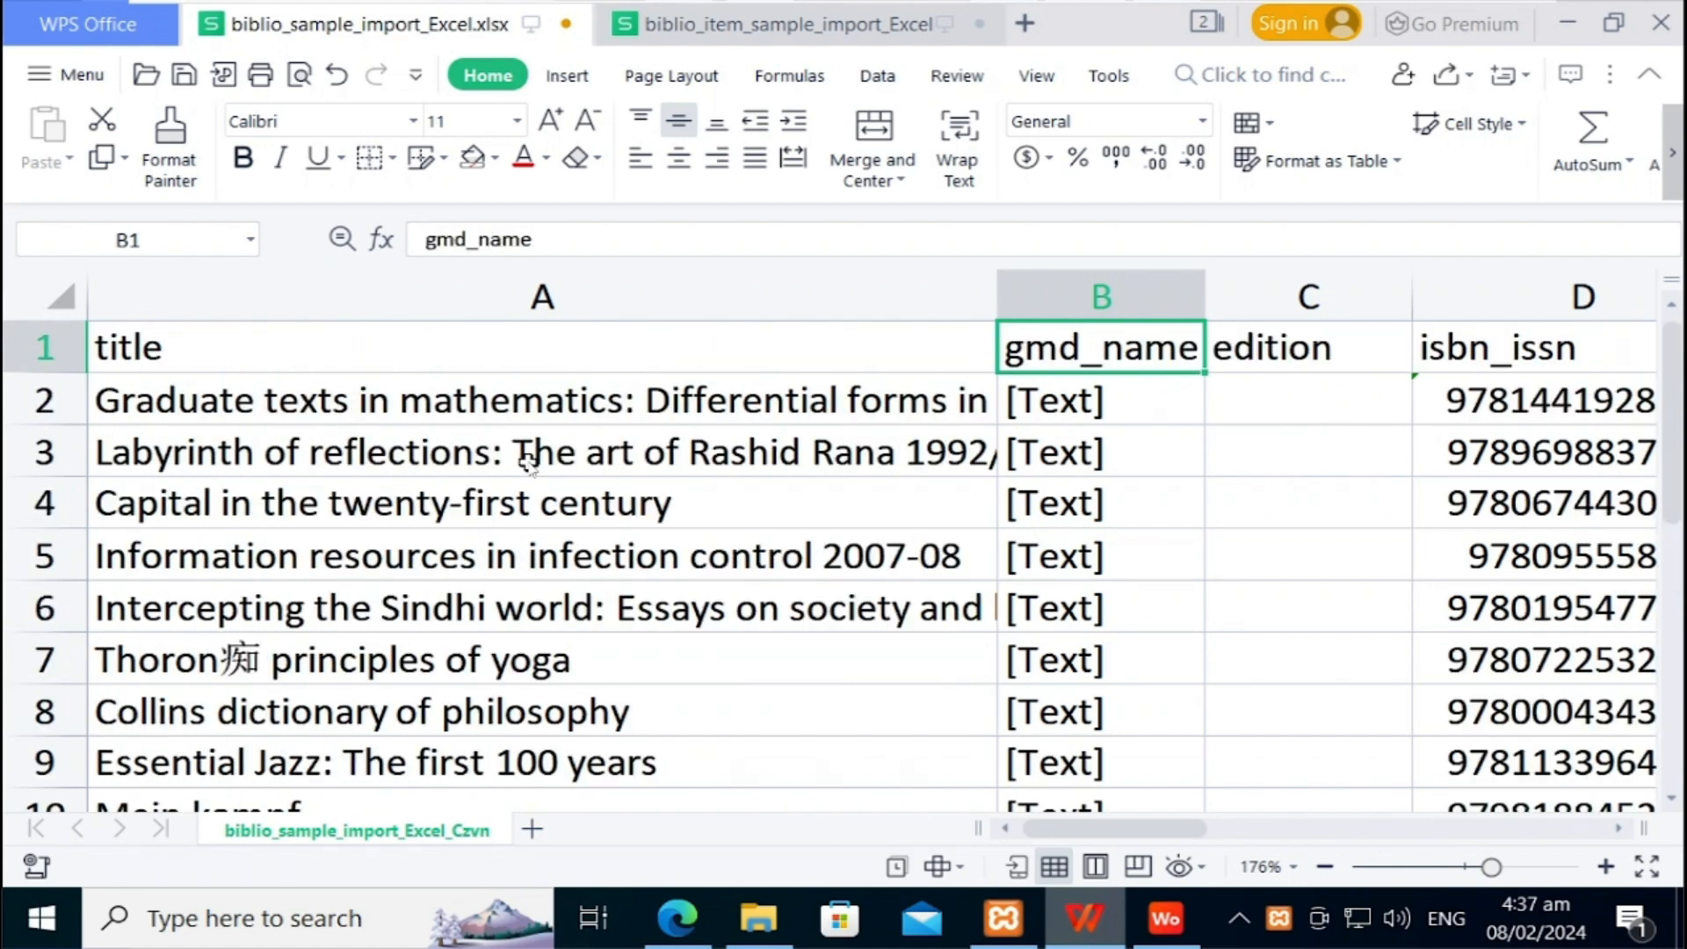
pyautogui.press('Down')
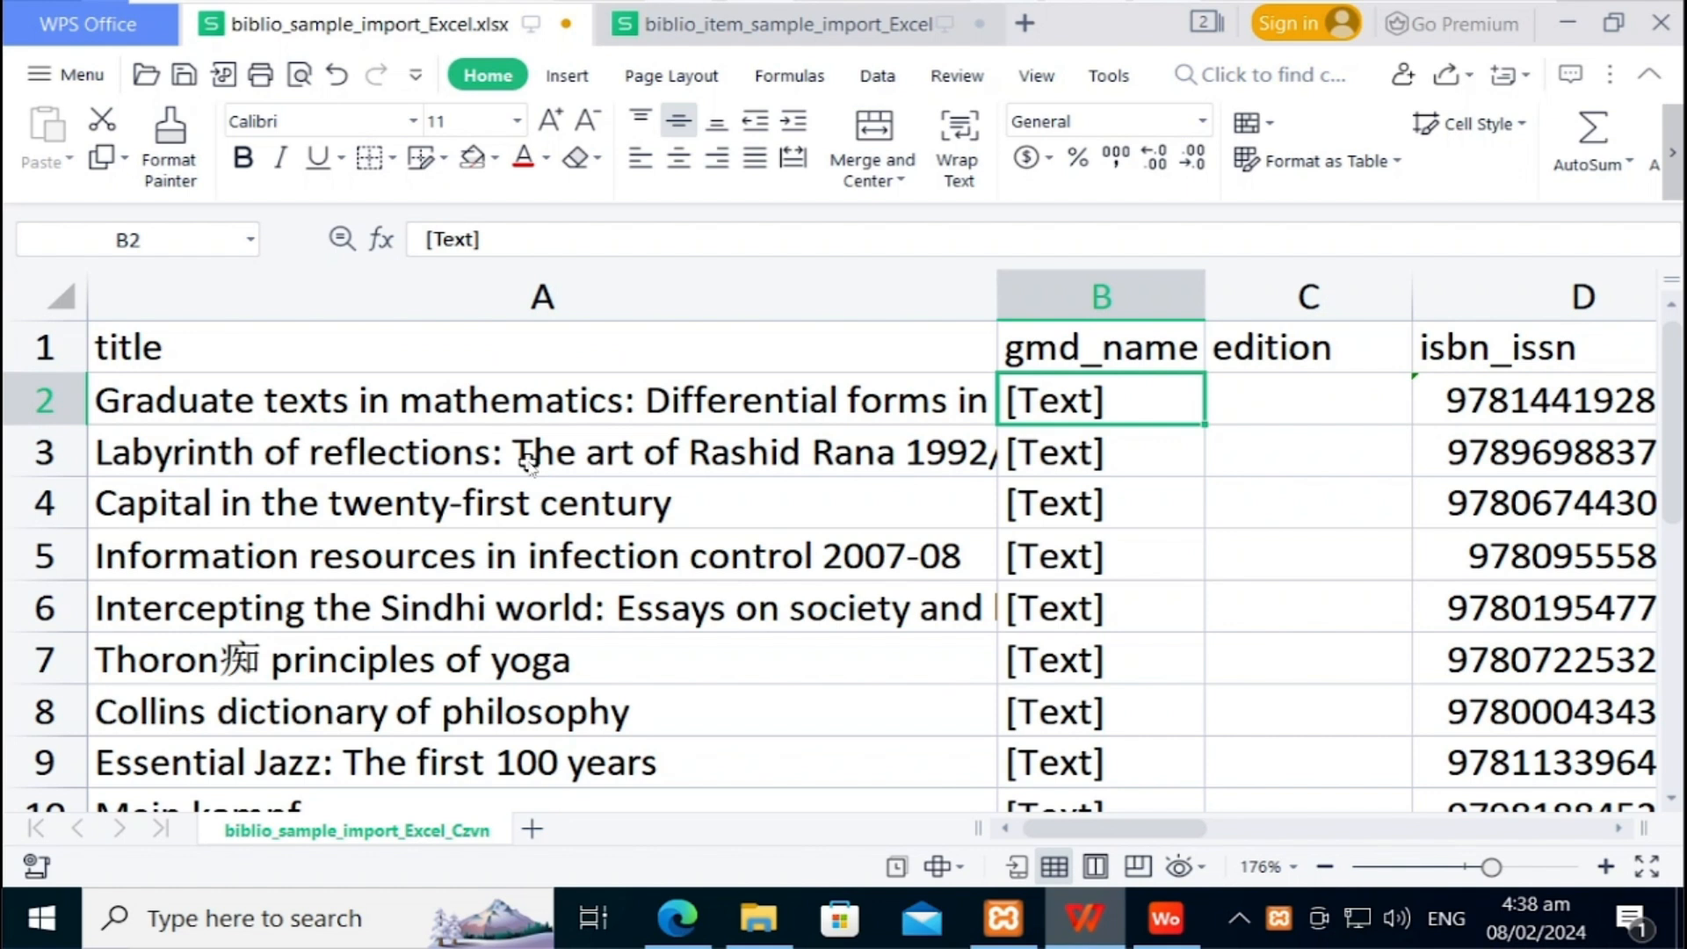
pyautogui.press('Right')
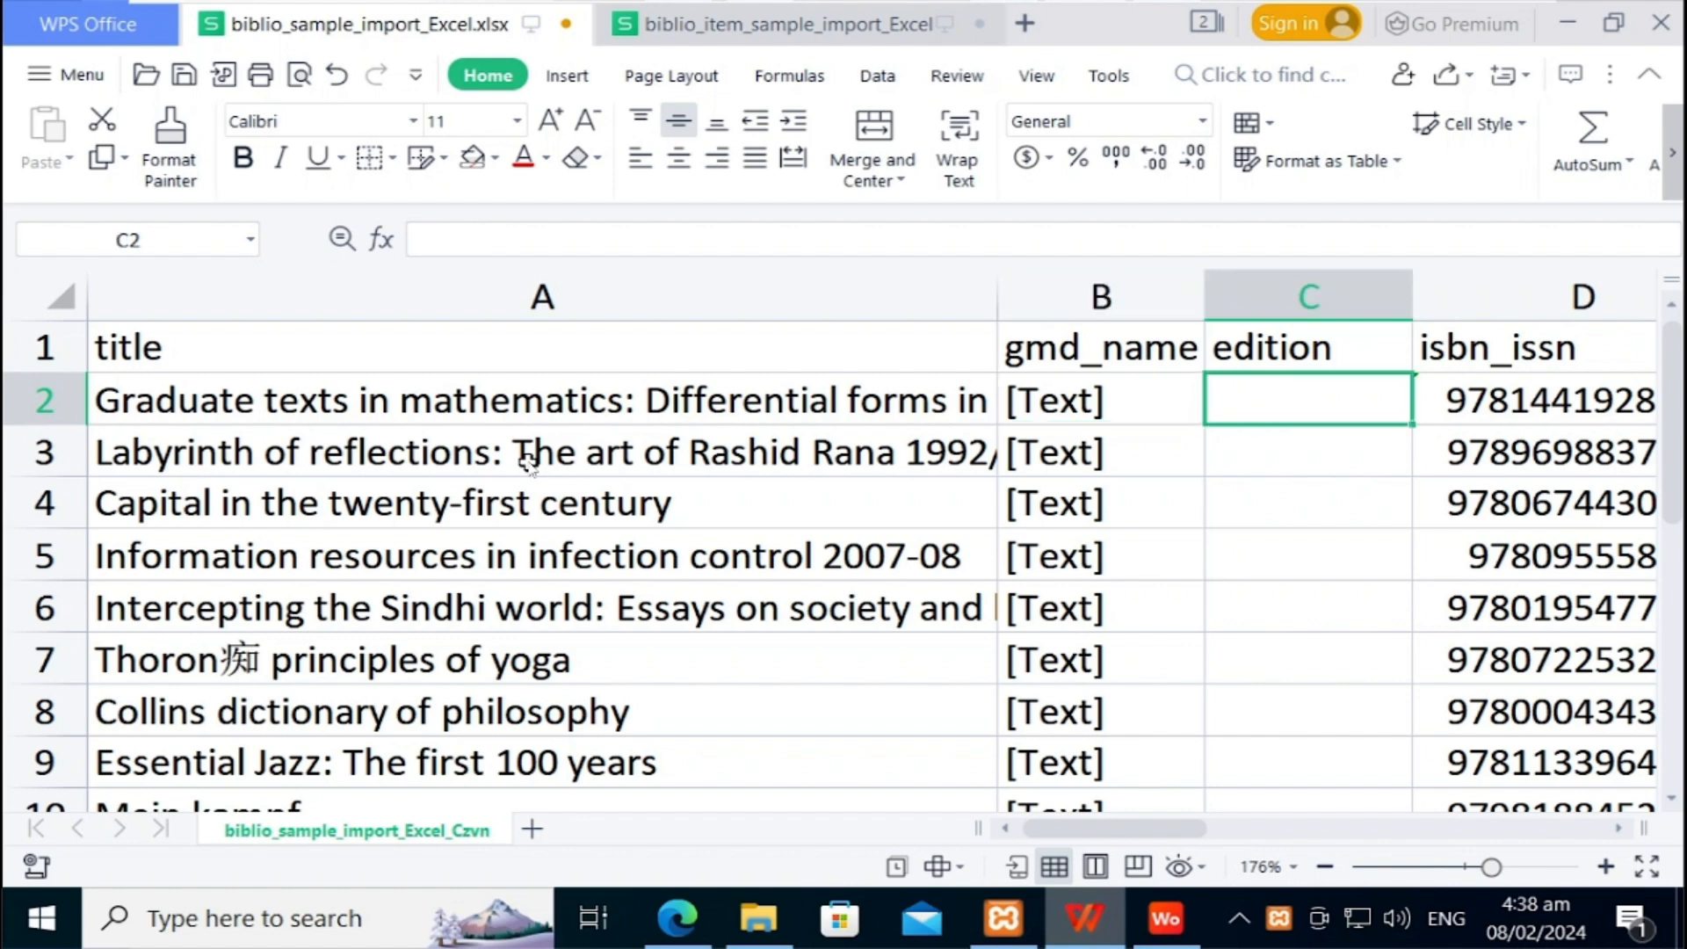
pyautogui.press('Right')
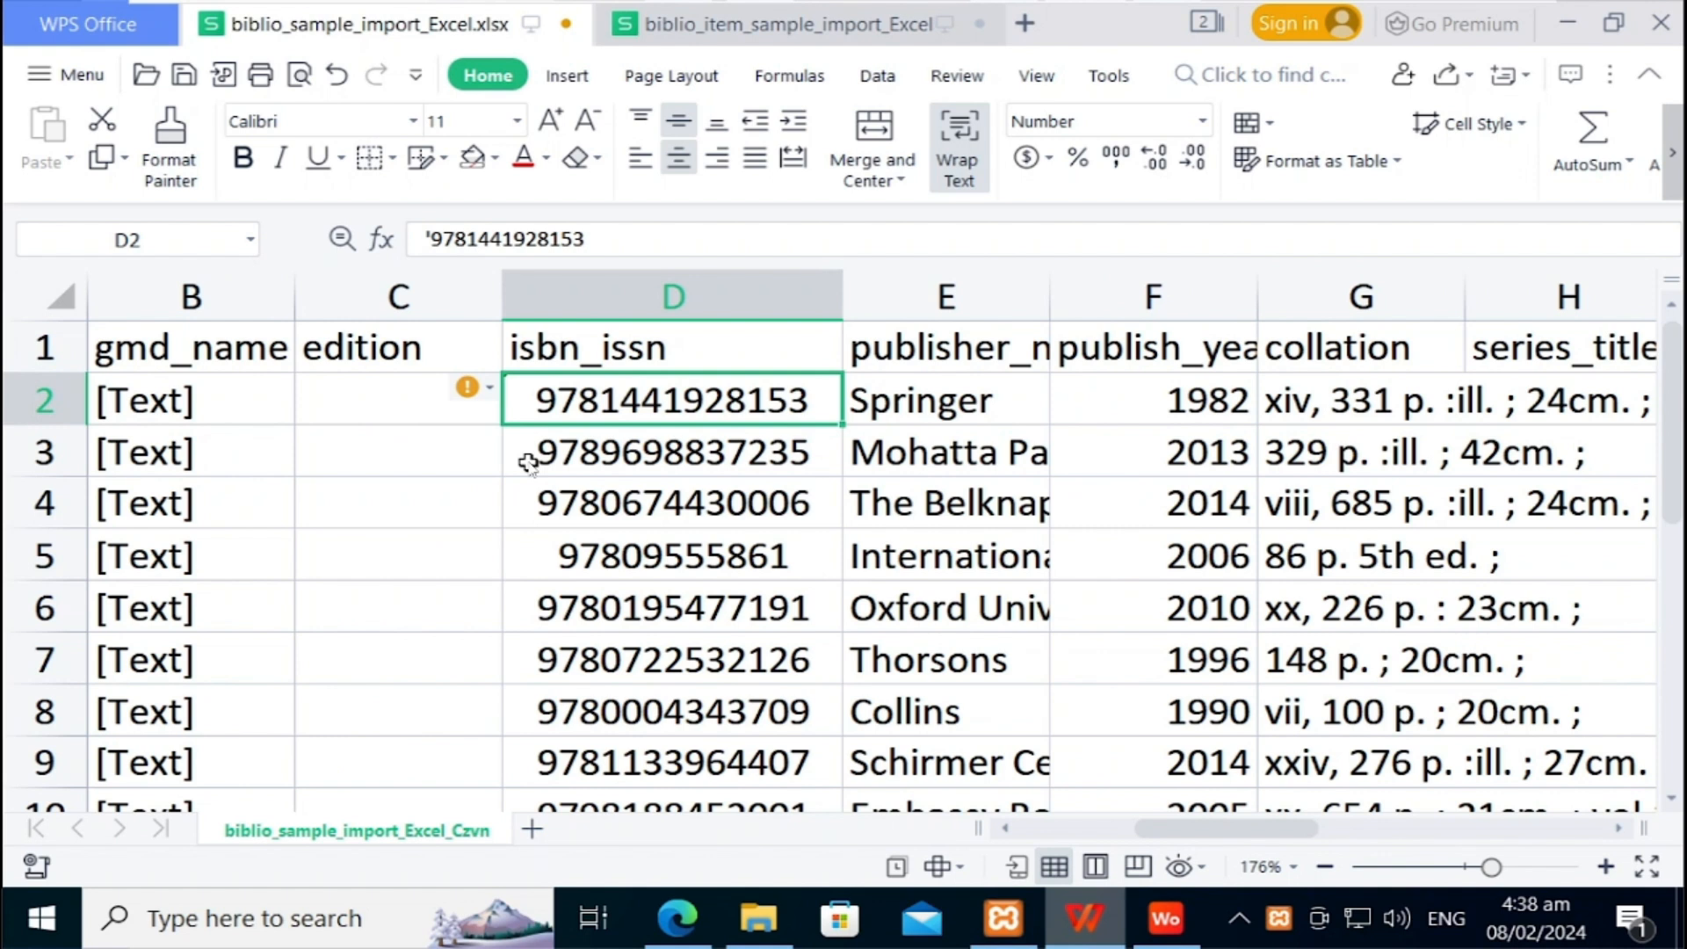
pyautogui.press('Right')
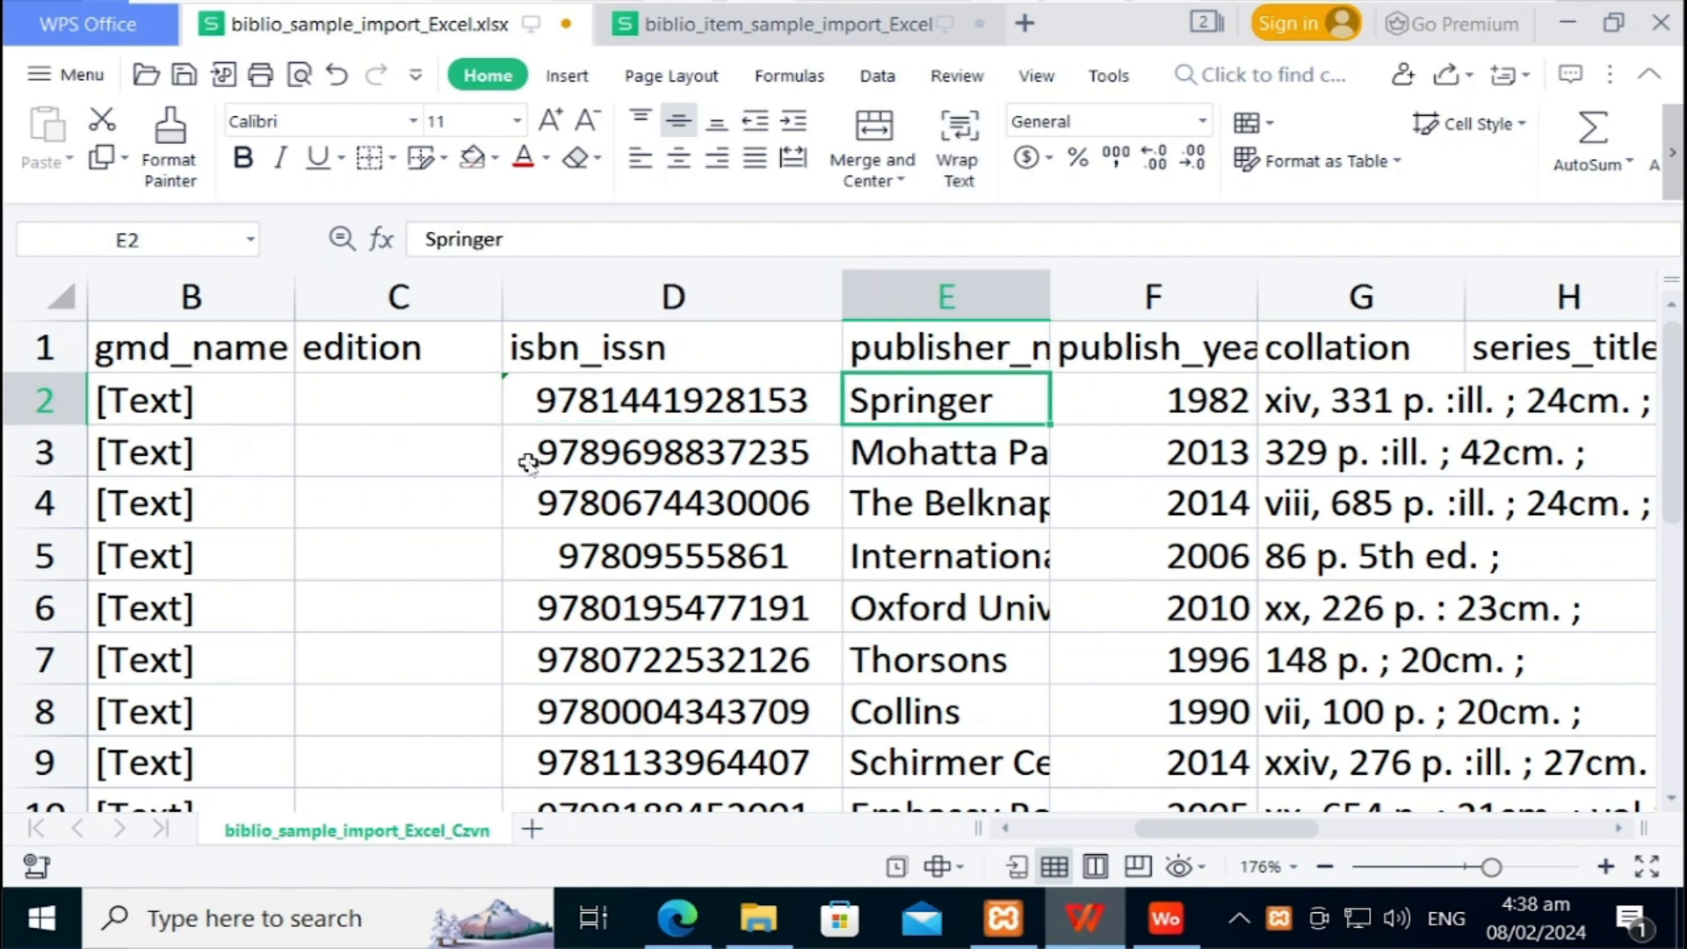
pyautogui.press('Up')
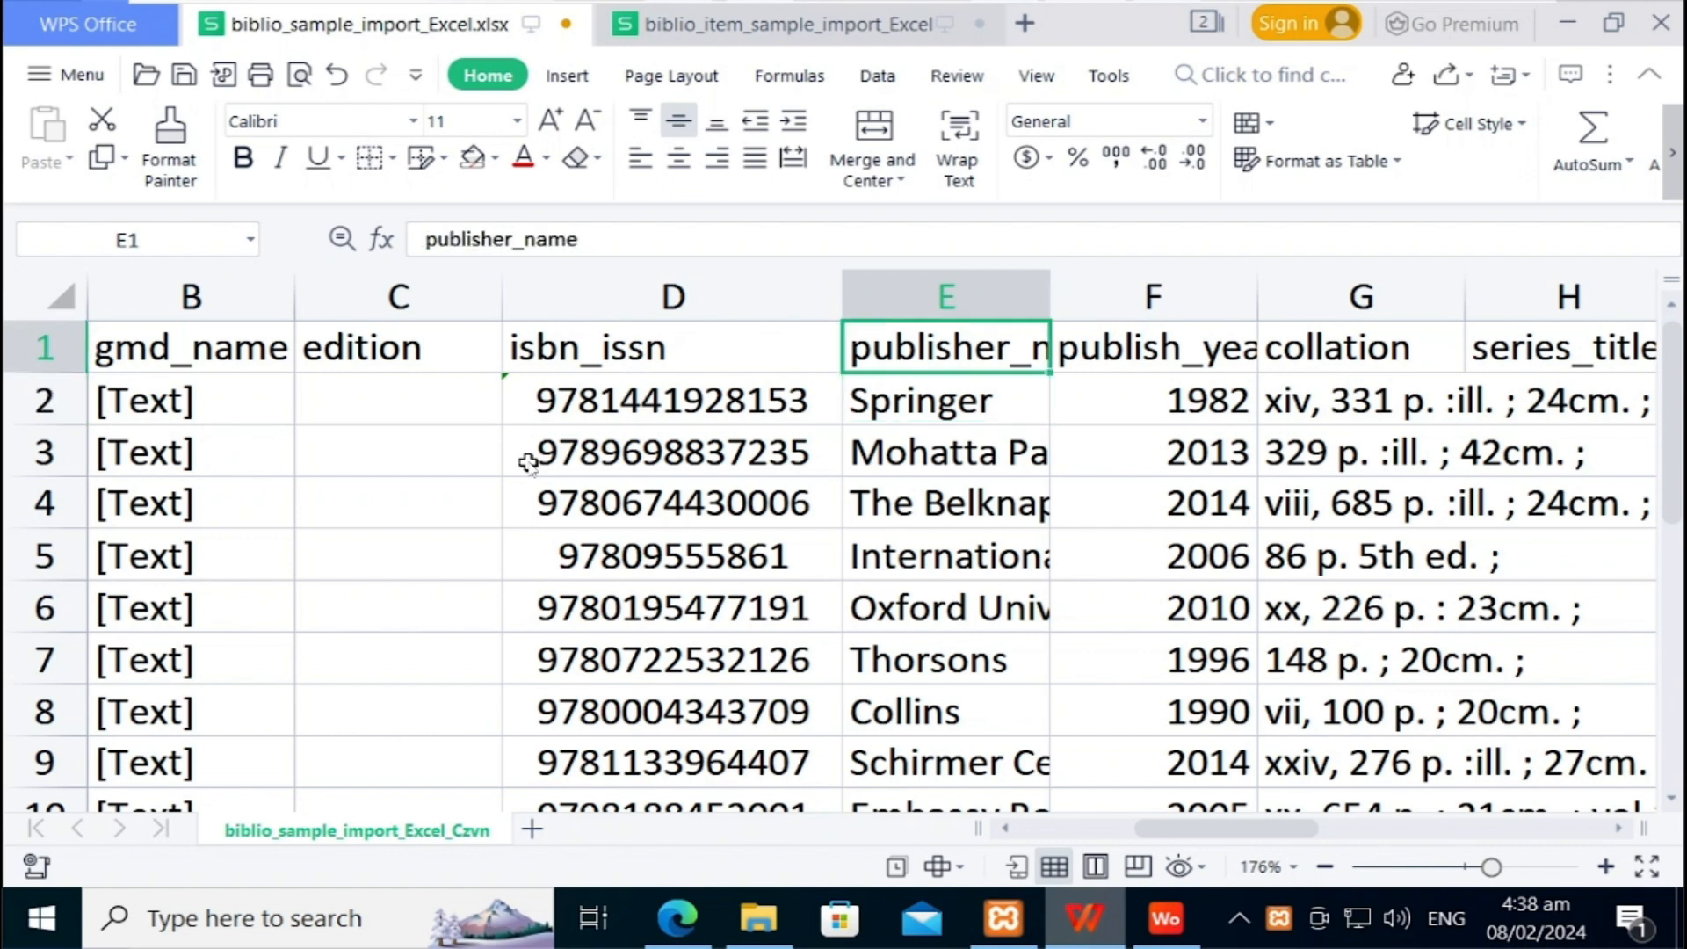
pyautogui.press('Down')
pyautogui.press('Down')
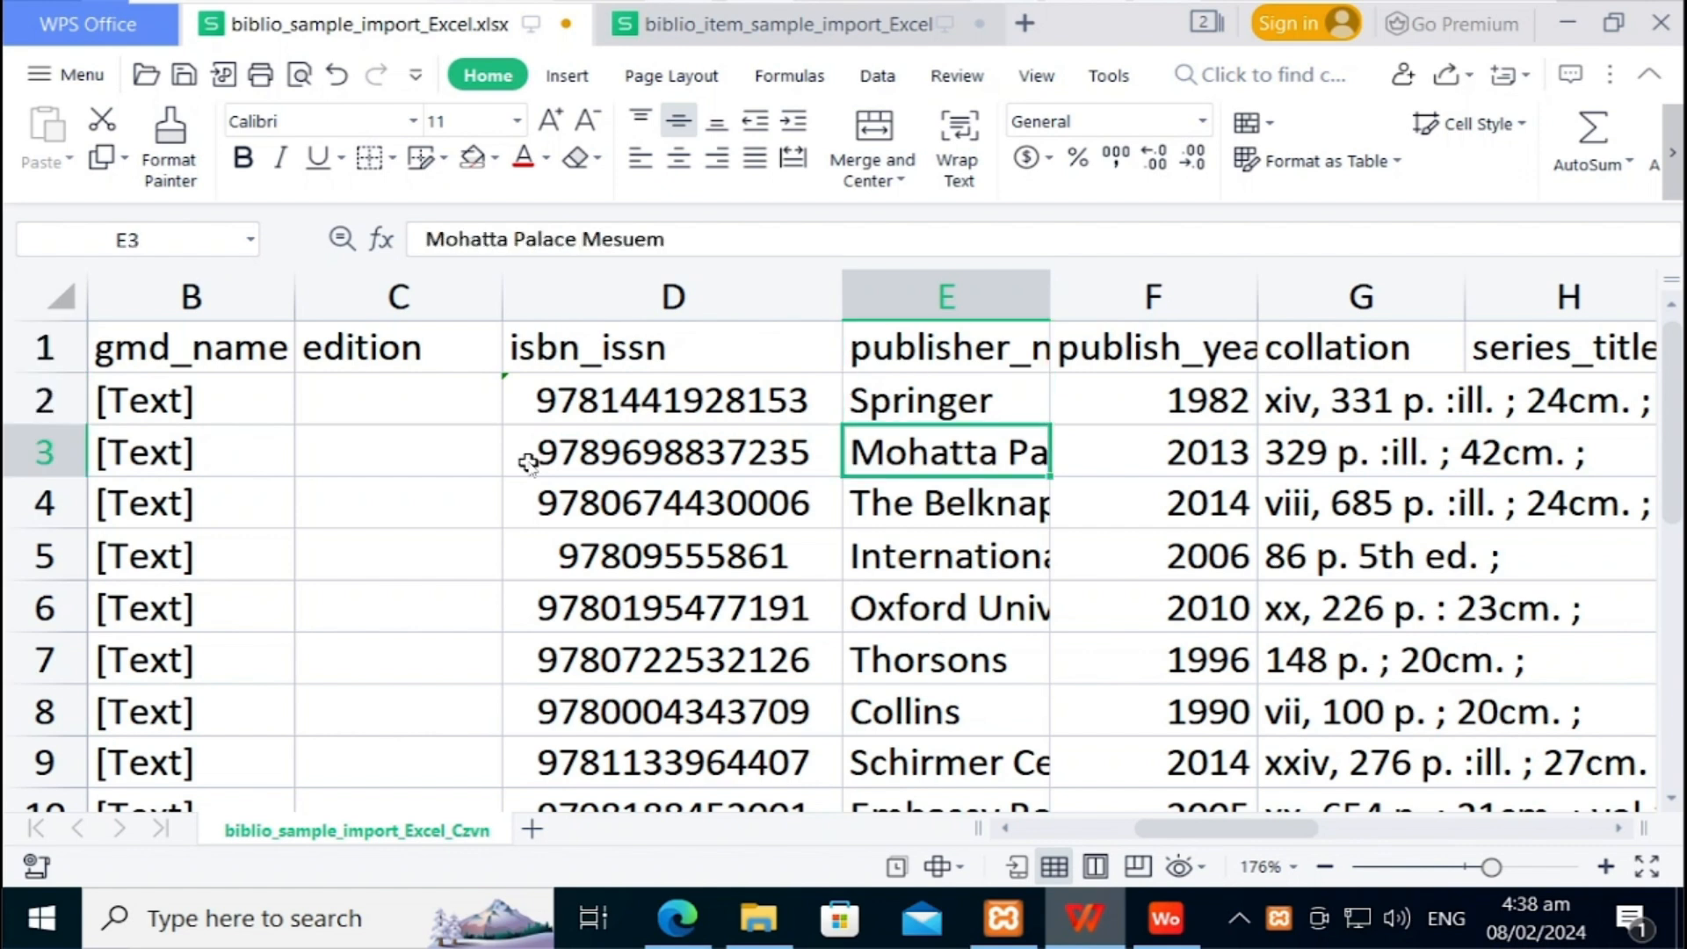
pyautogui.press('Right')
pyautogui.press('Up')
pyautogui.press('Up')
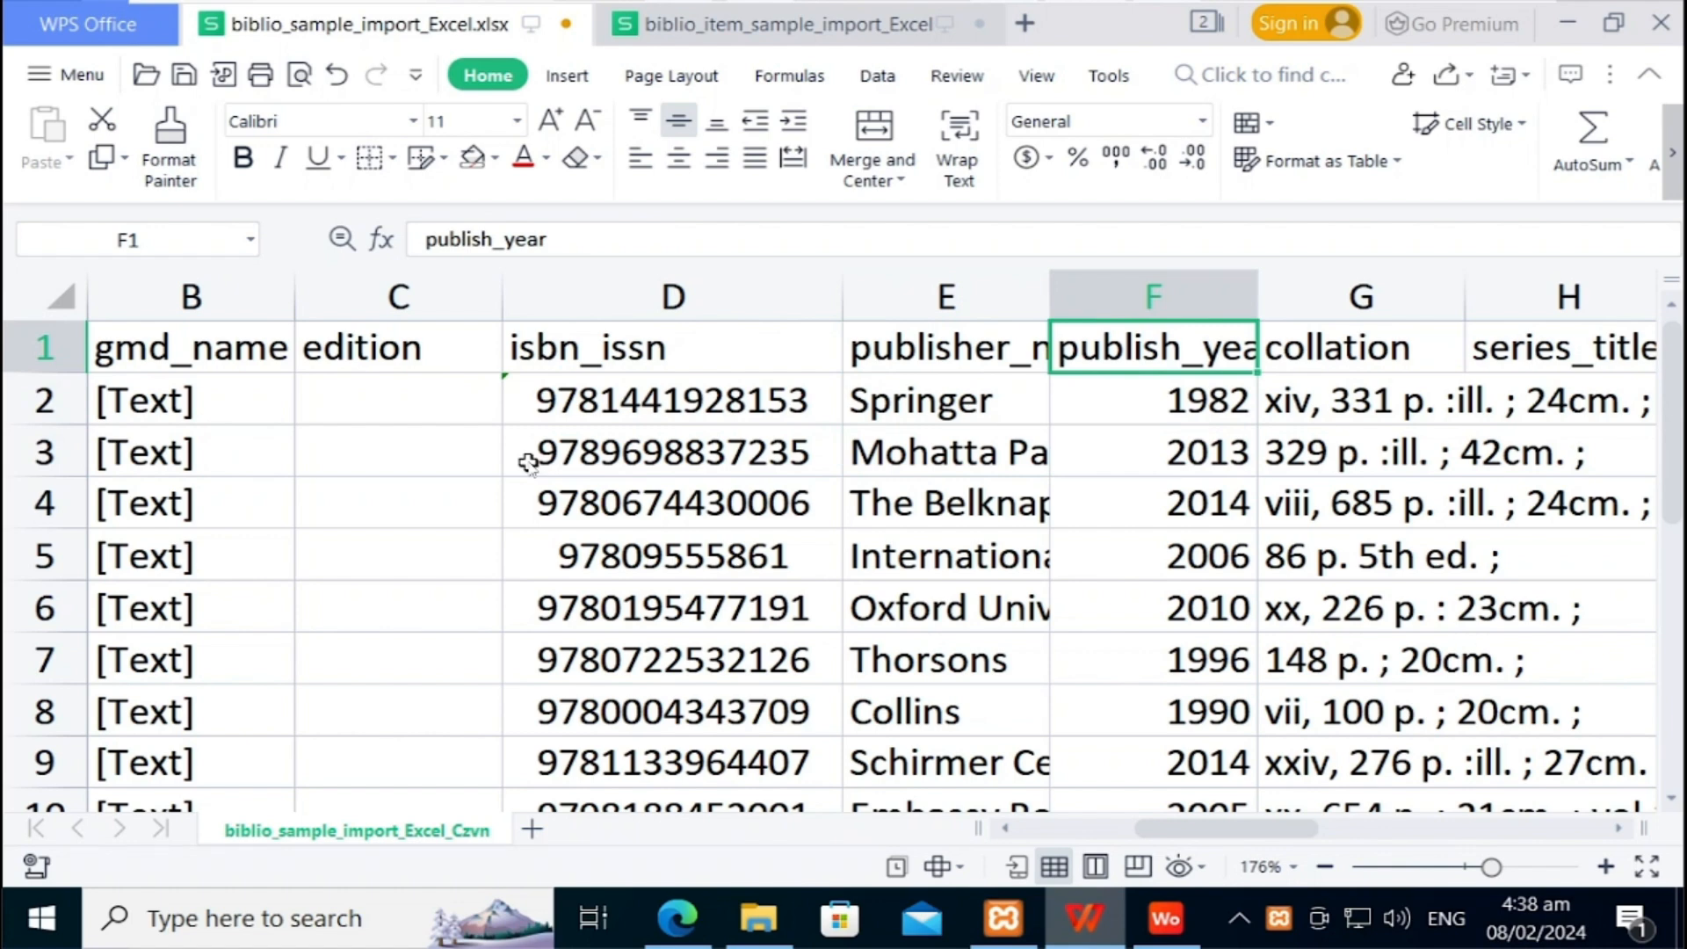
pyautogui.press('Right')
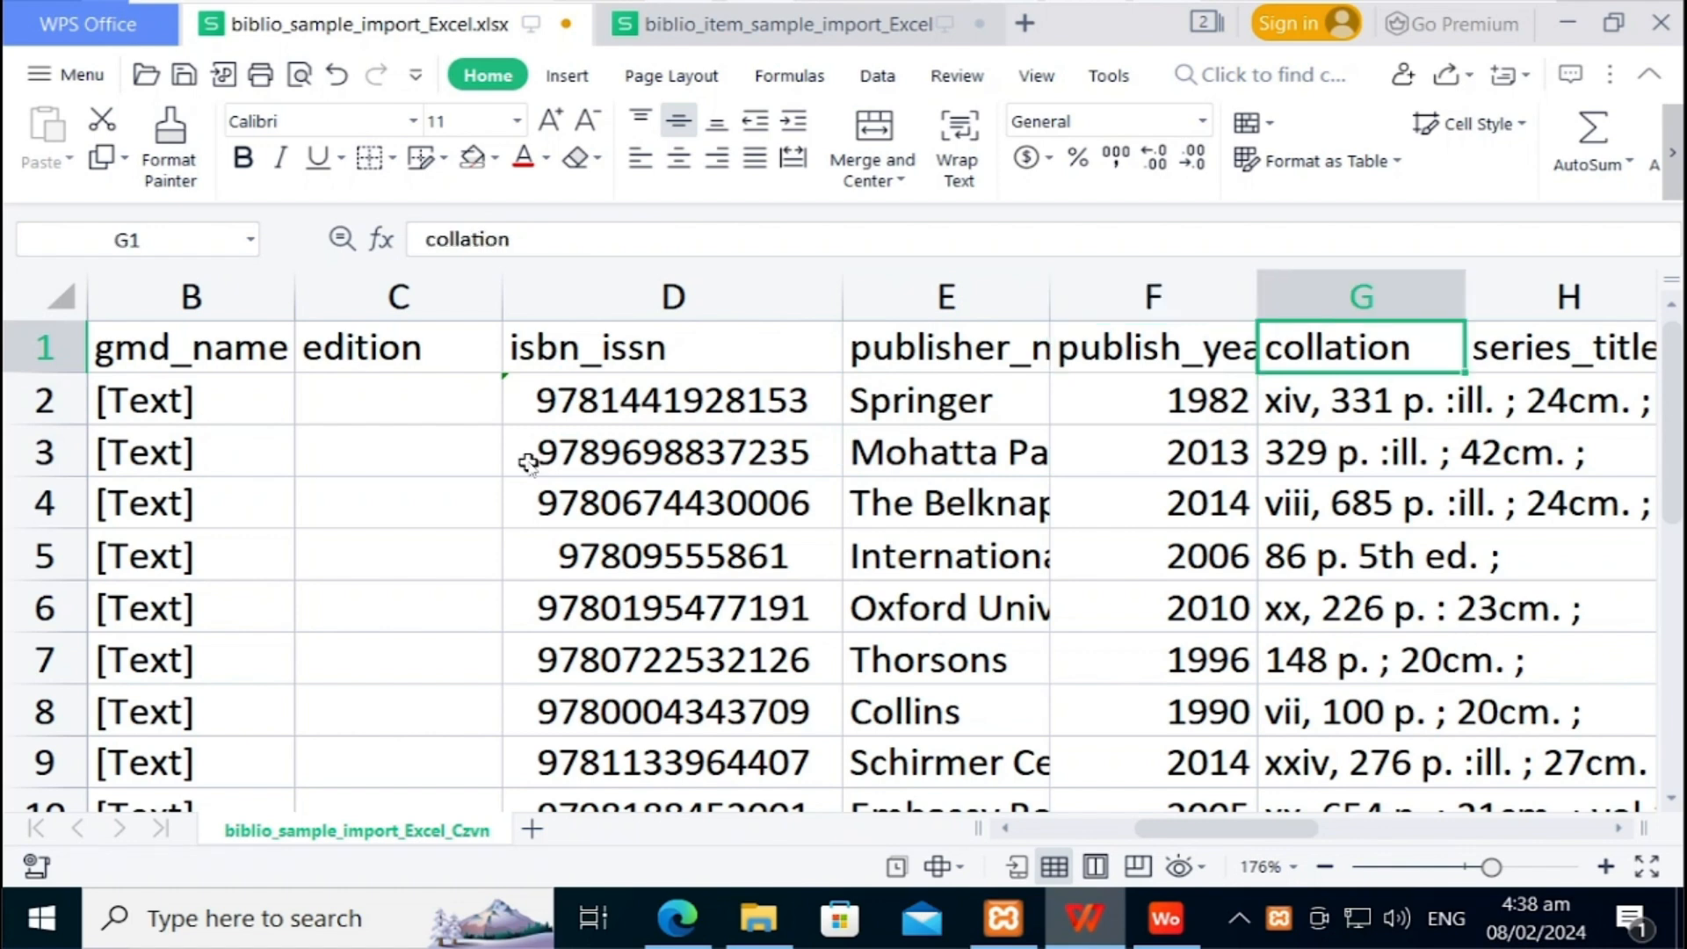
pyautogui.press('Down')
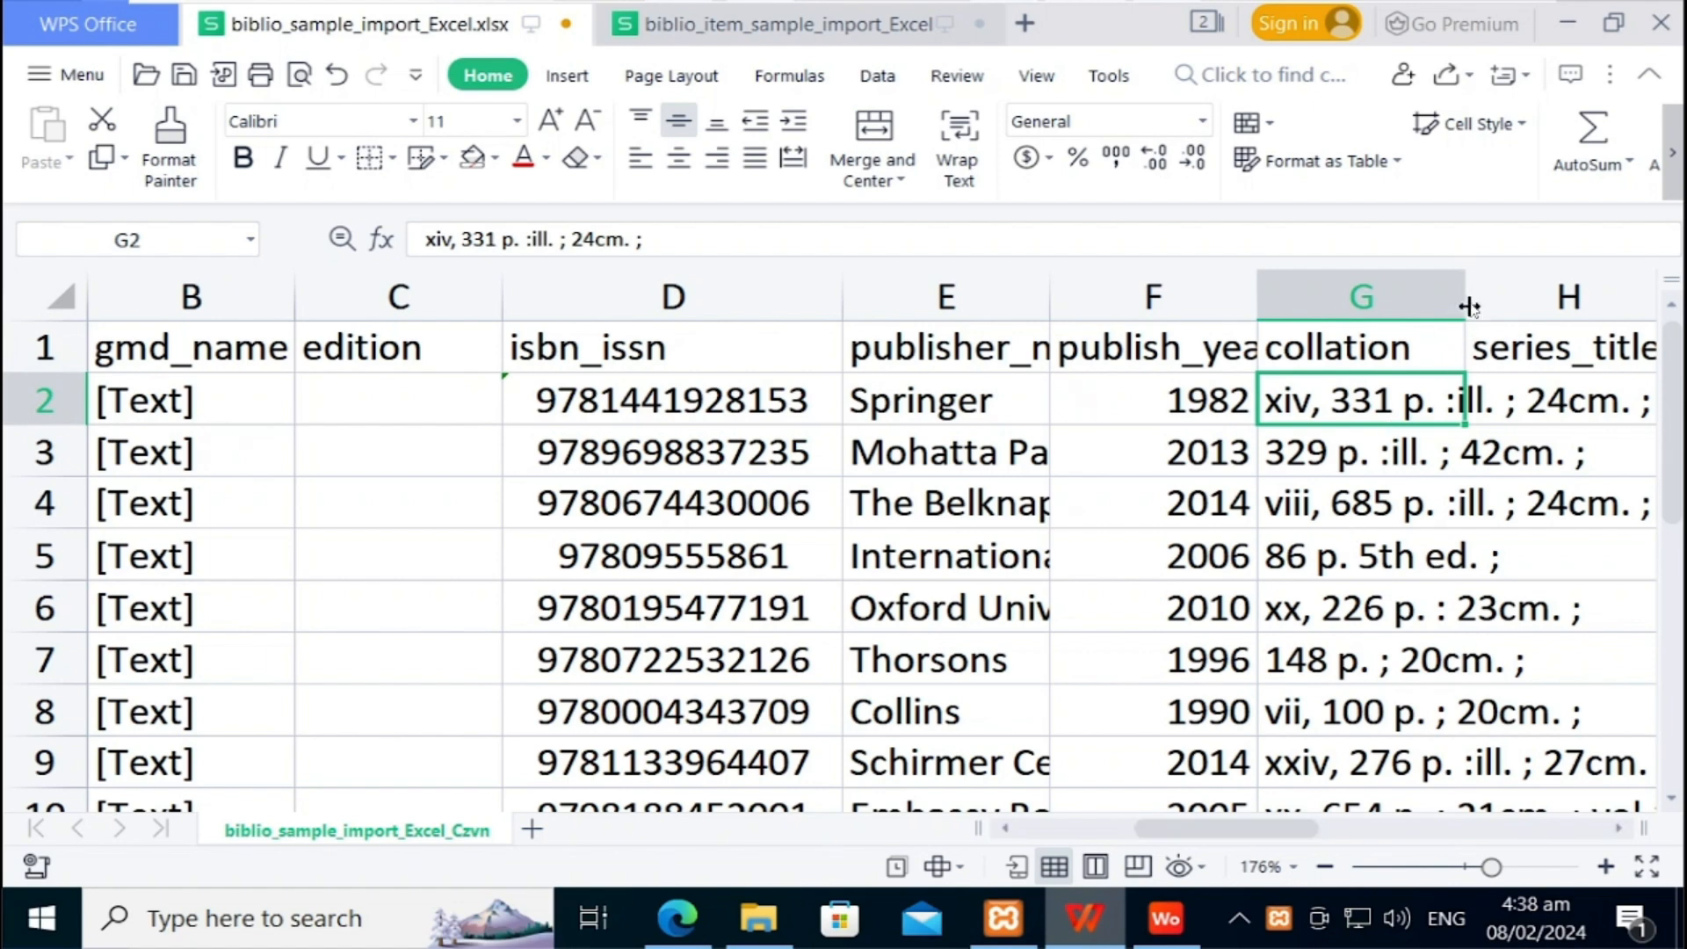
# Step: Widen the collation column to width 15.51
pyautogui.moveTo(1468, 306); pyautogui.dragTo(1601, 314)
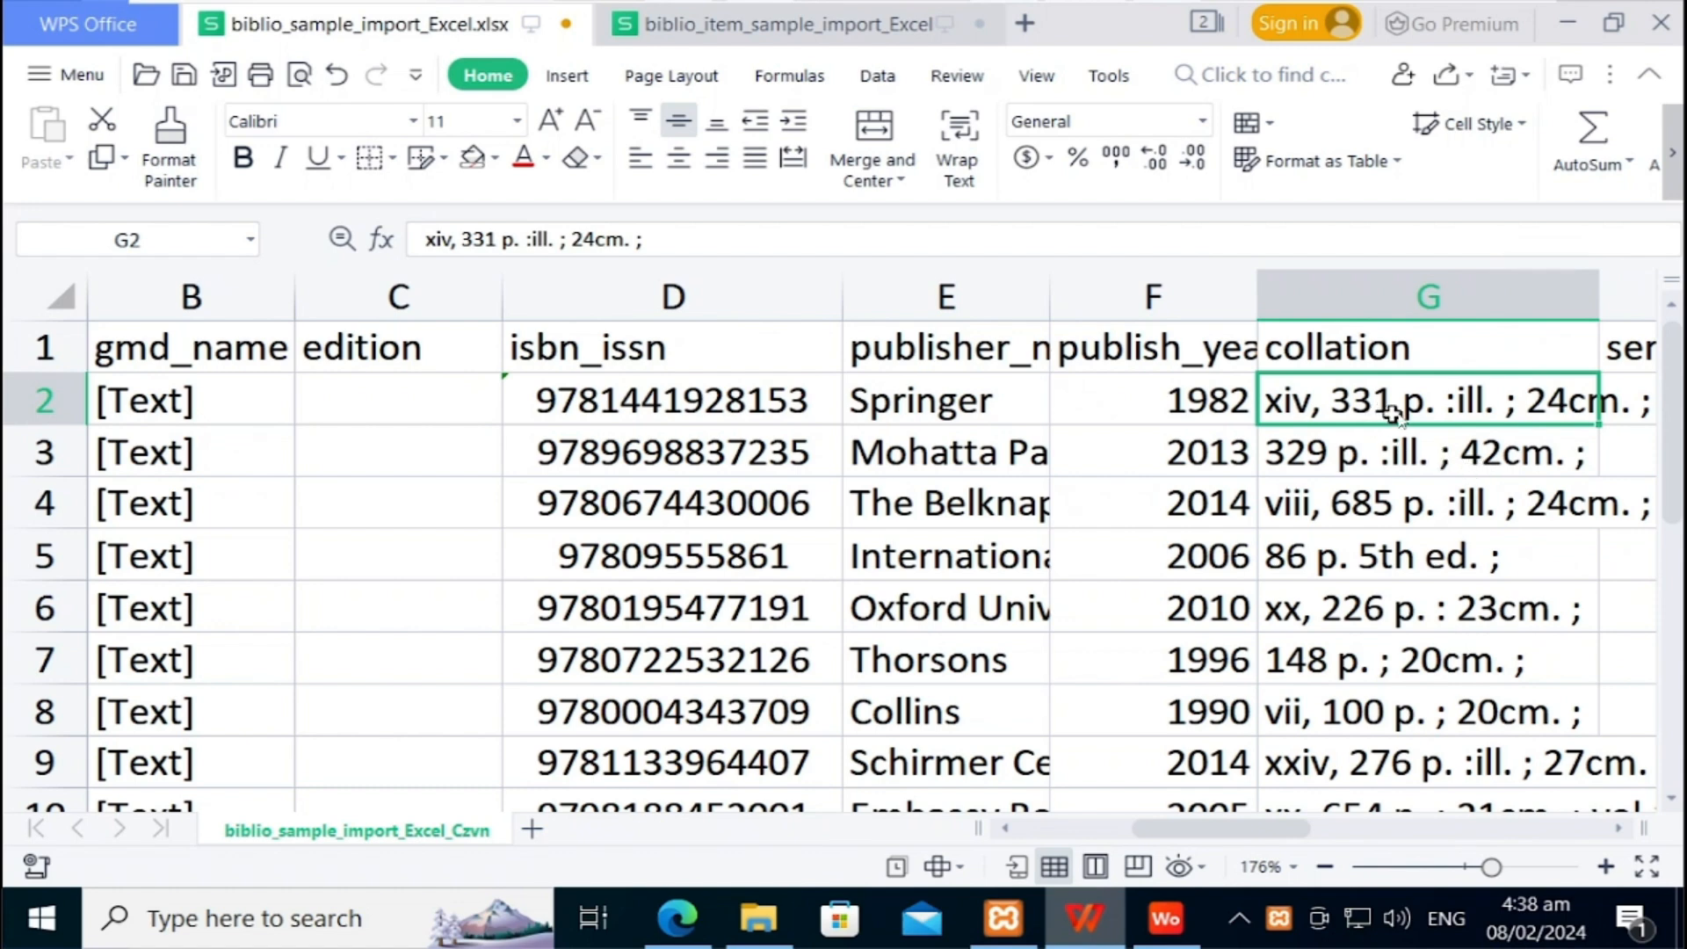
pyautogui.click(1618, 830)
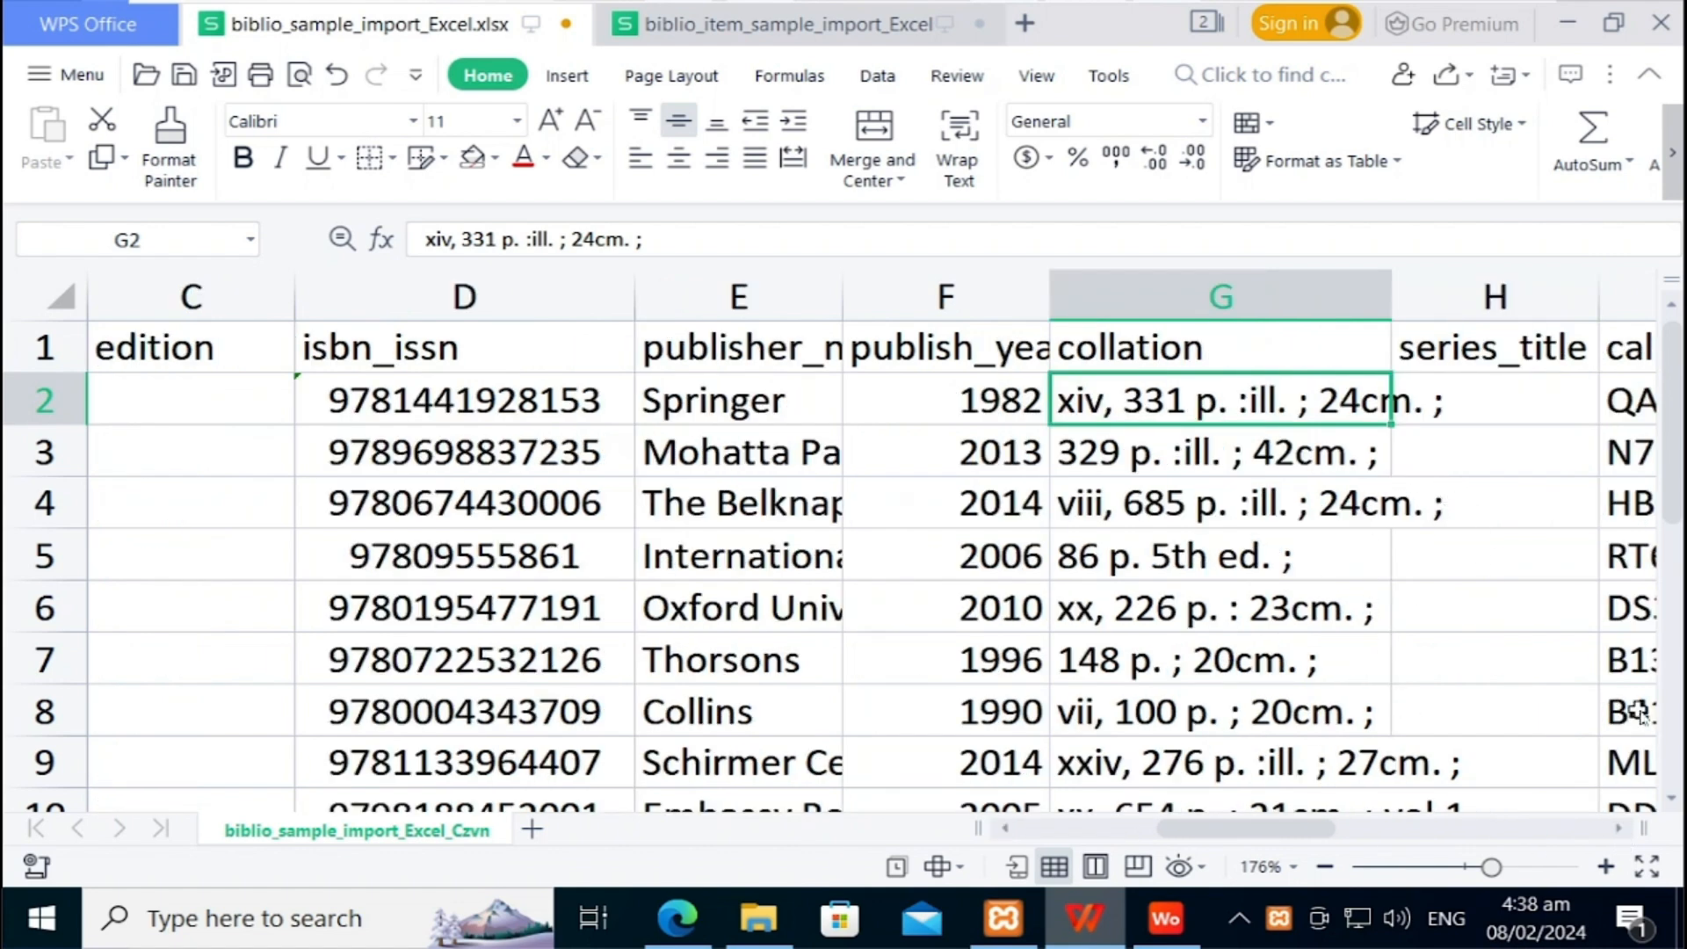
pyautogui.click(1671, 798)
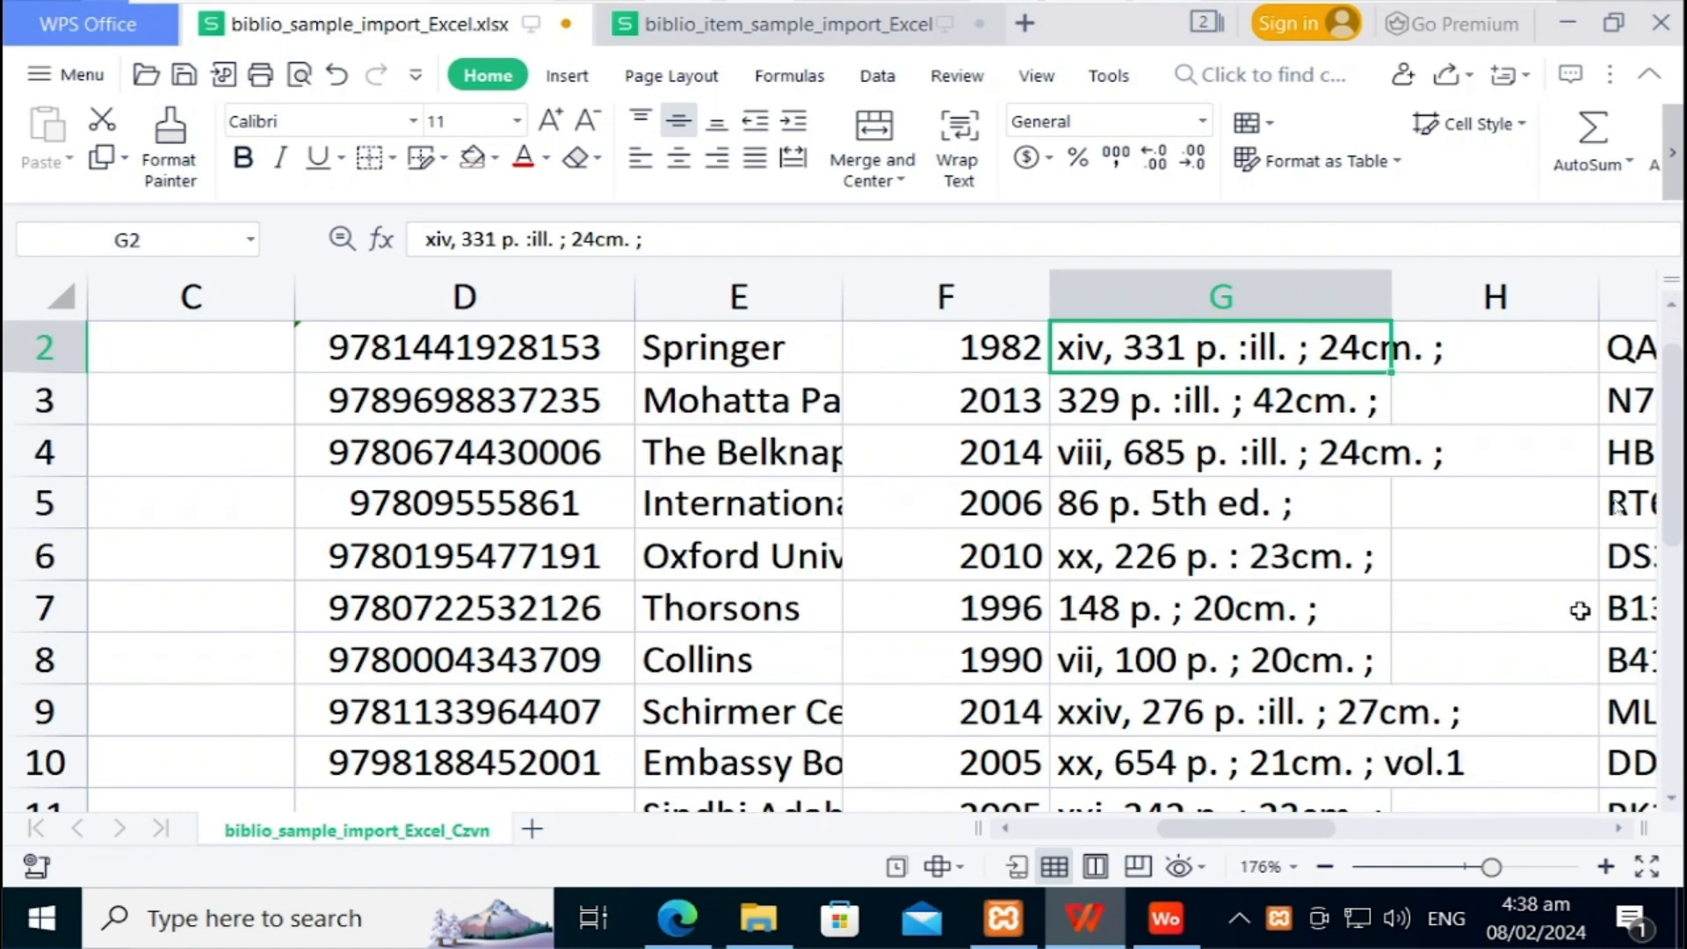
pyautogui.click(1671, 304)
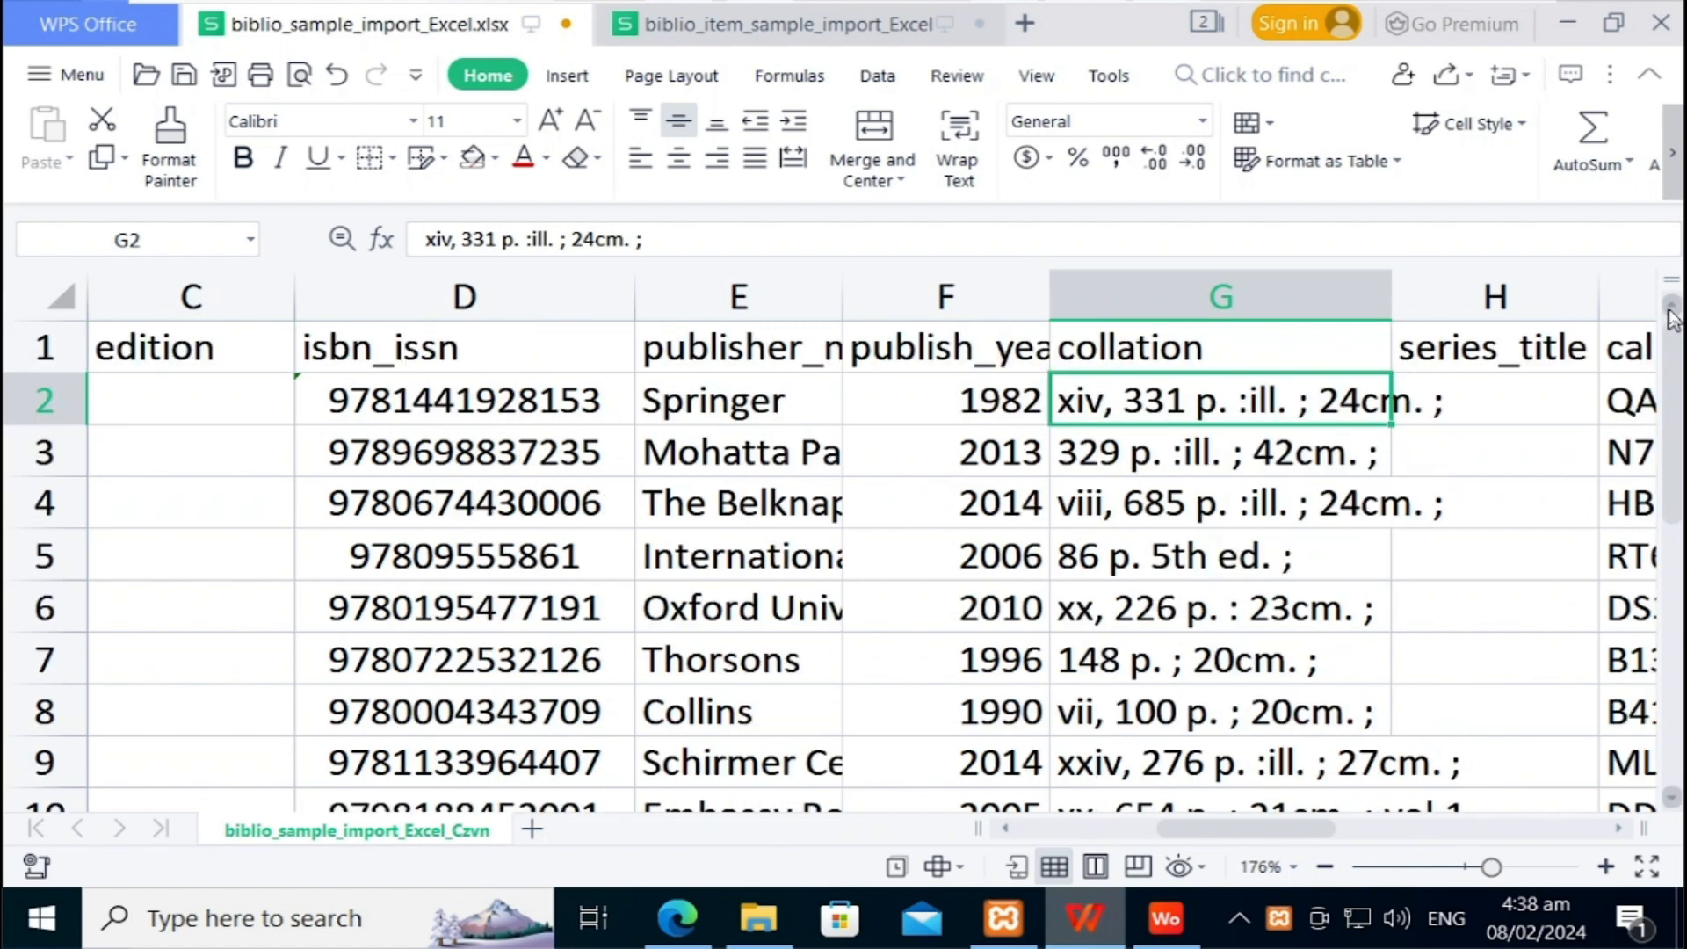
# Step: Widen the call_number column to about 16.96 so entries like QA613 .B68 1982 show
pyautogui.click(1482, 351)
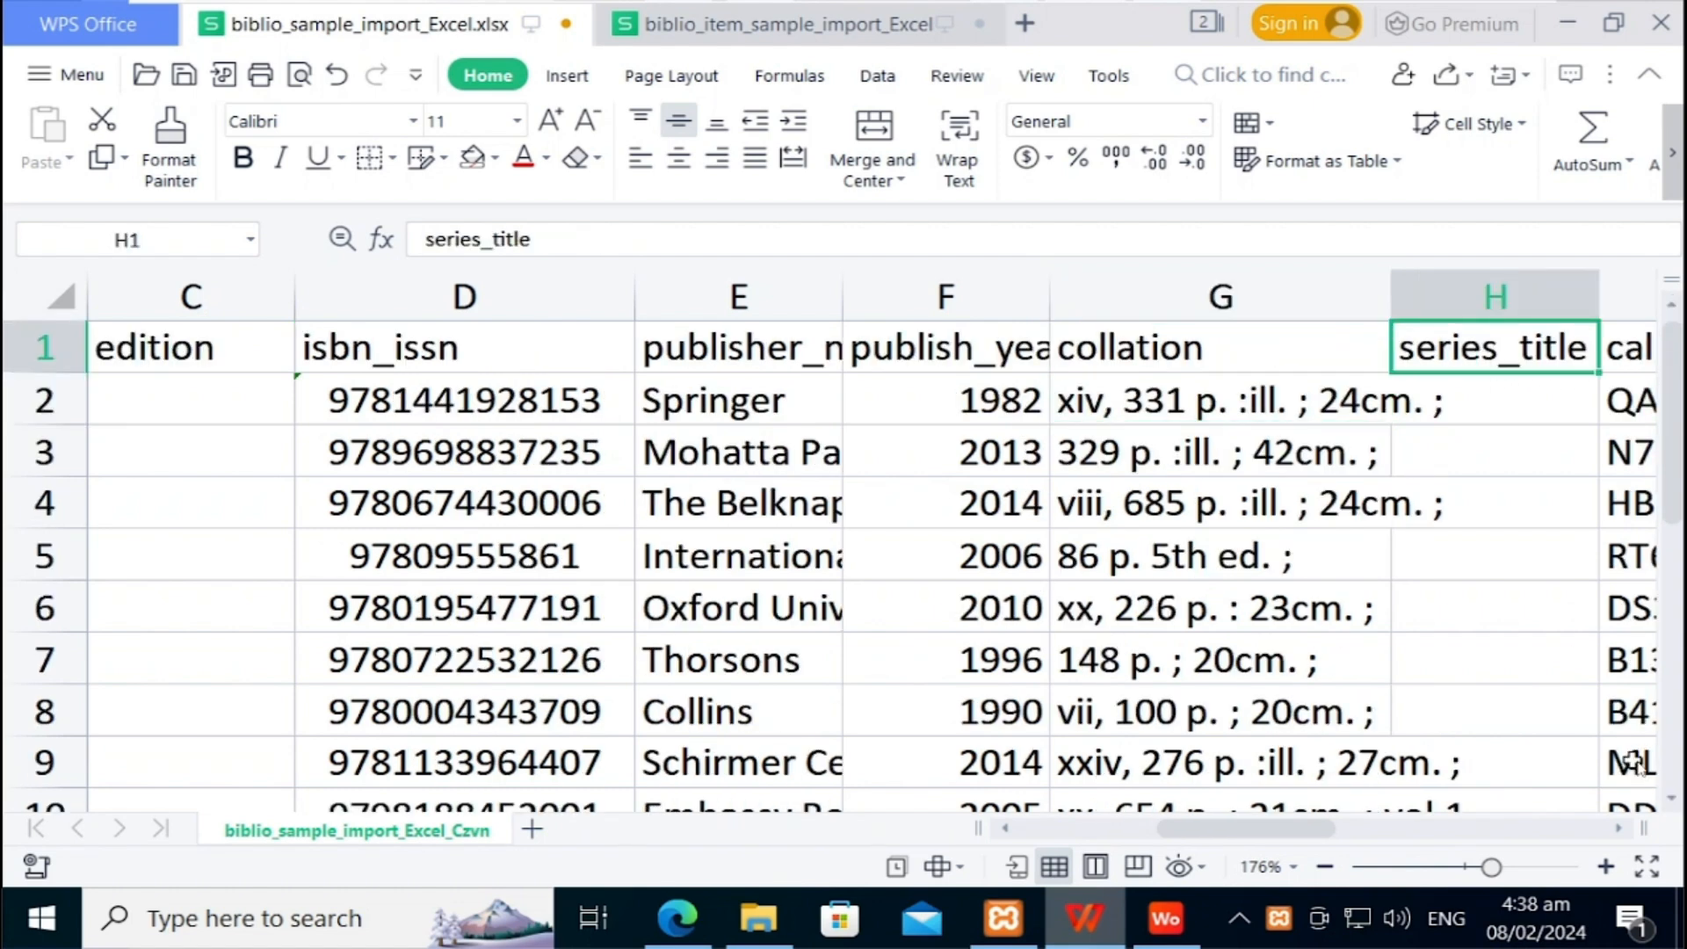
pyautogui.press('Right')
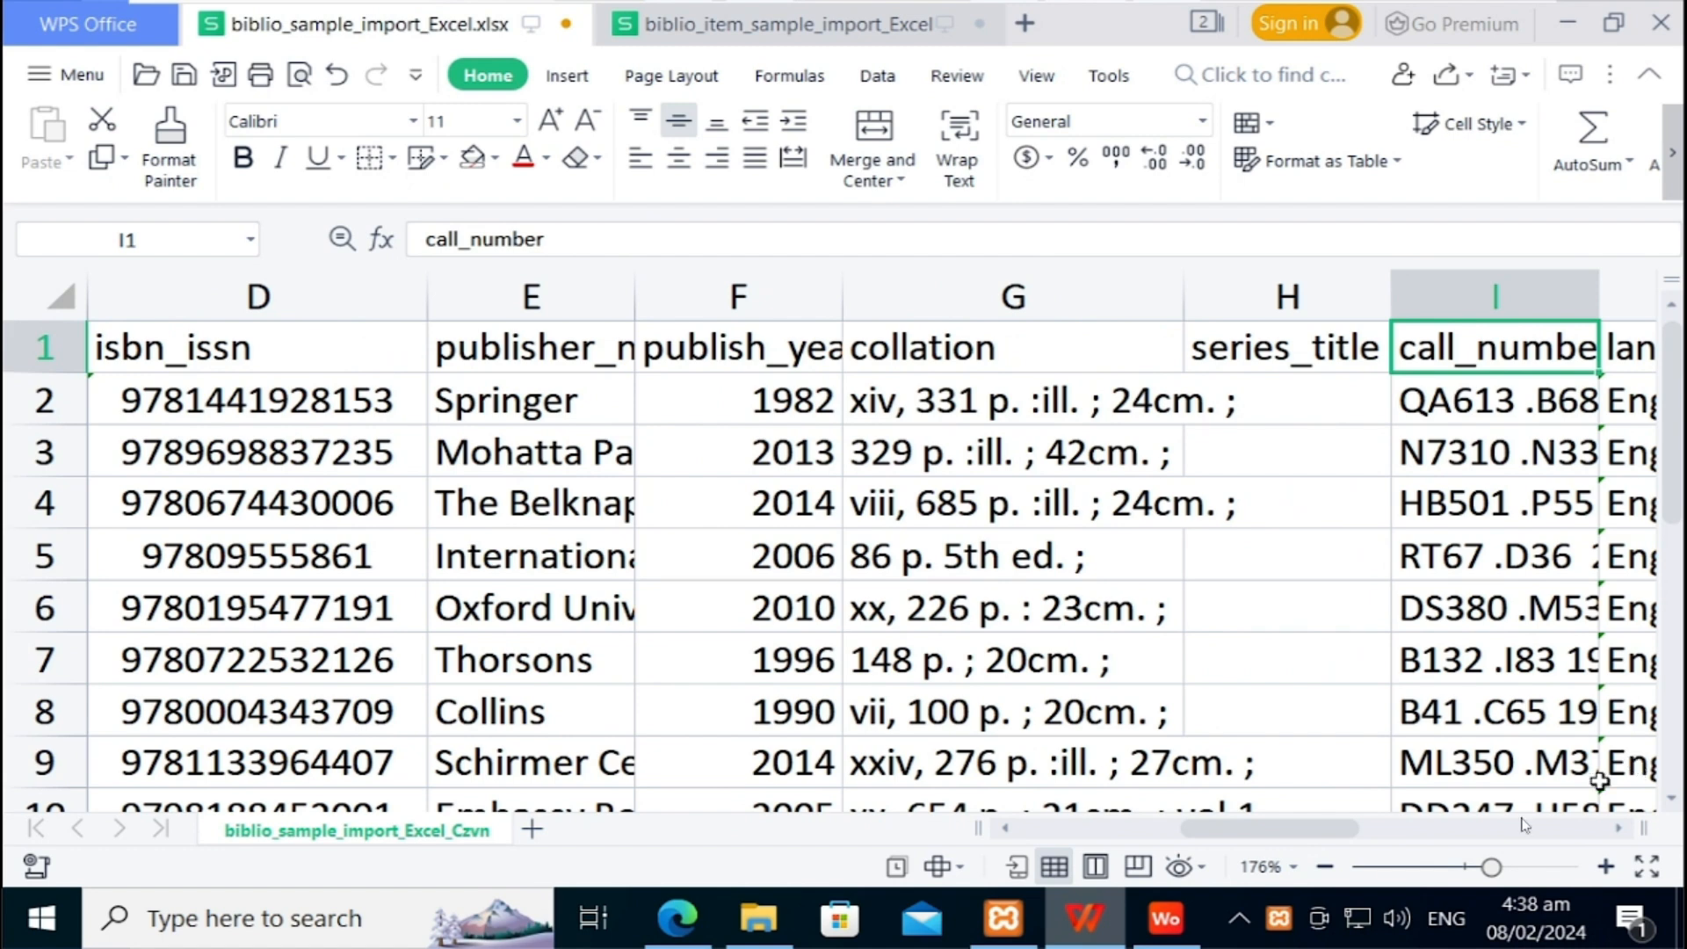
pyautogui.click(1620, 829)
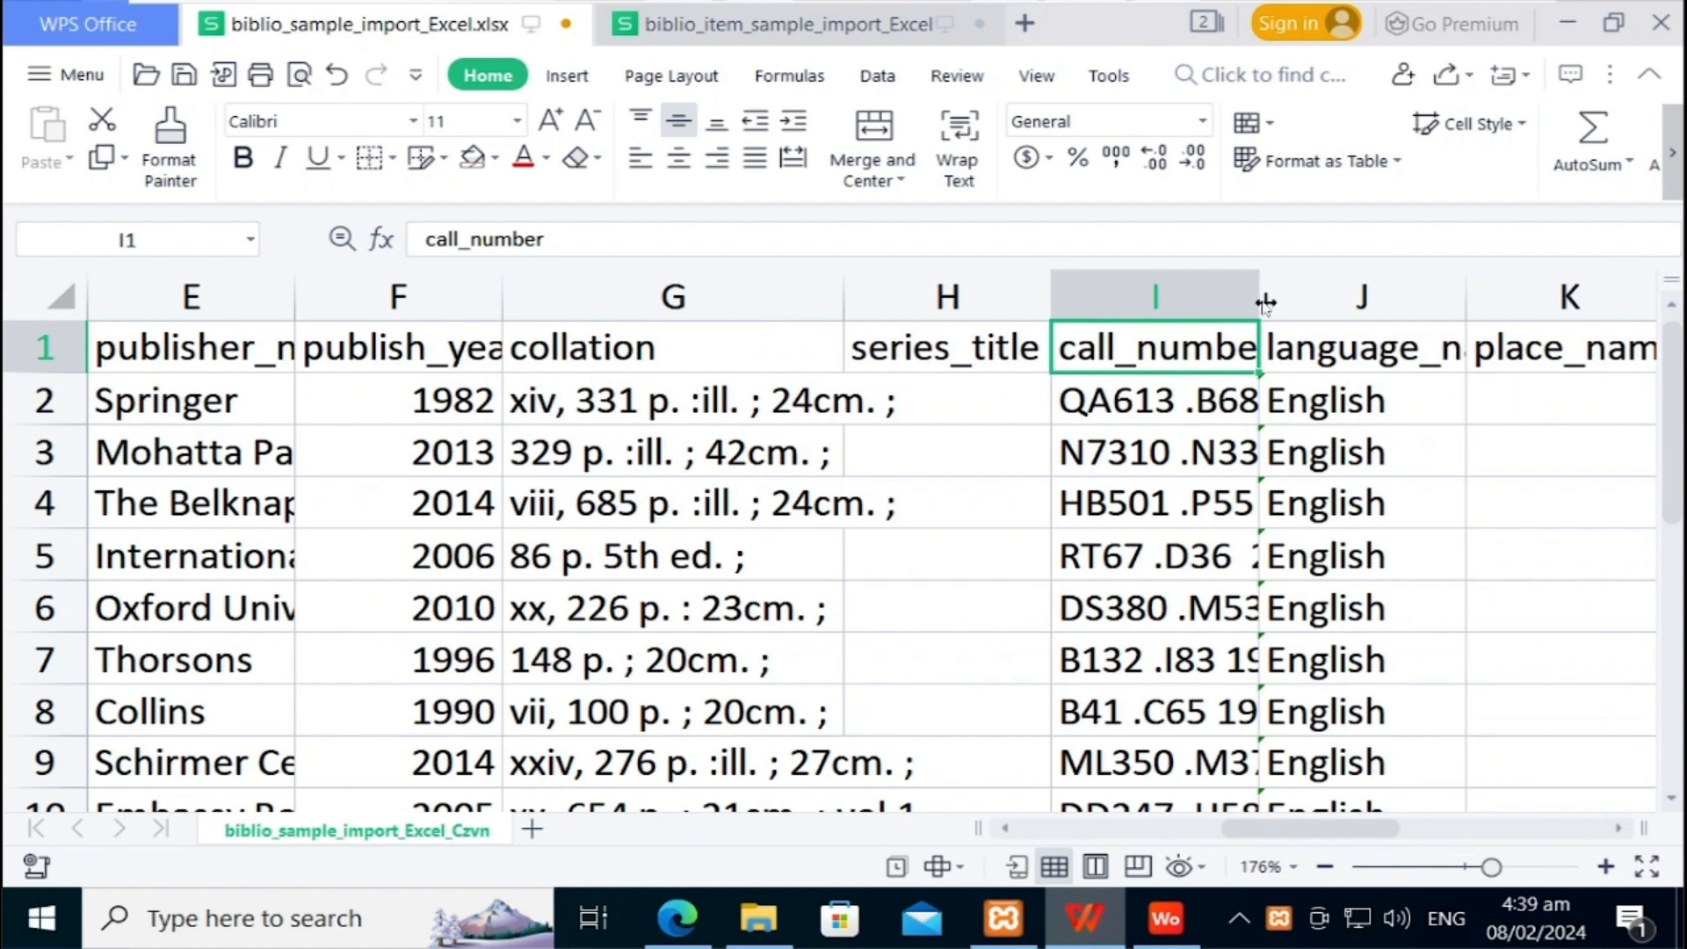
pyautogui.moveTo(1261, 296); pyautogui.dragTo(1539, 320)
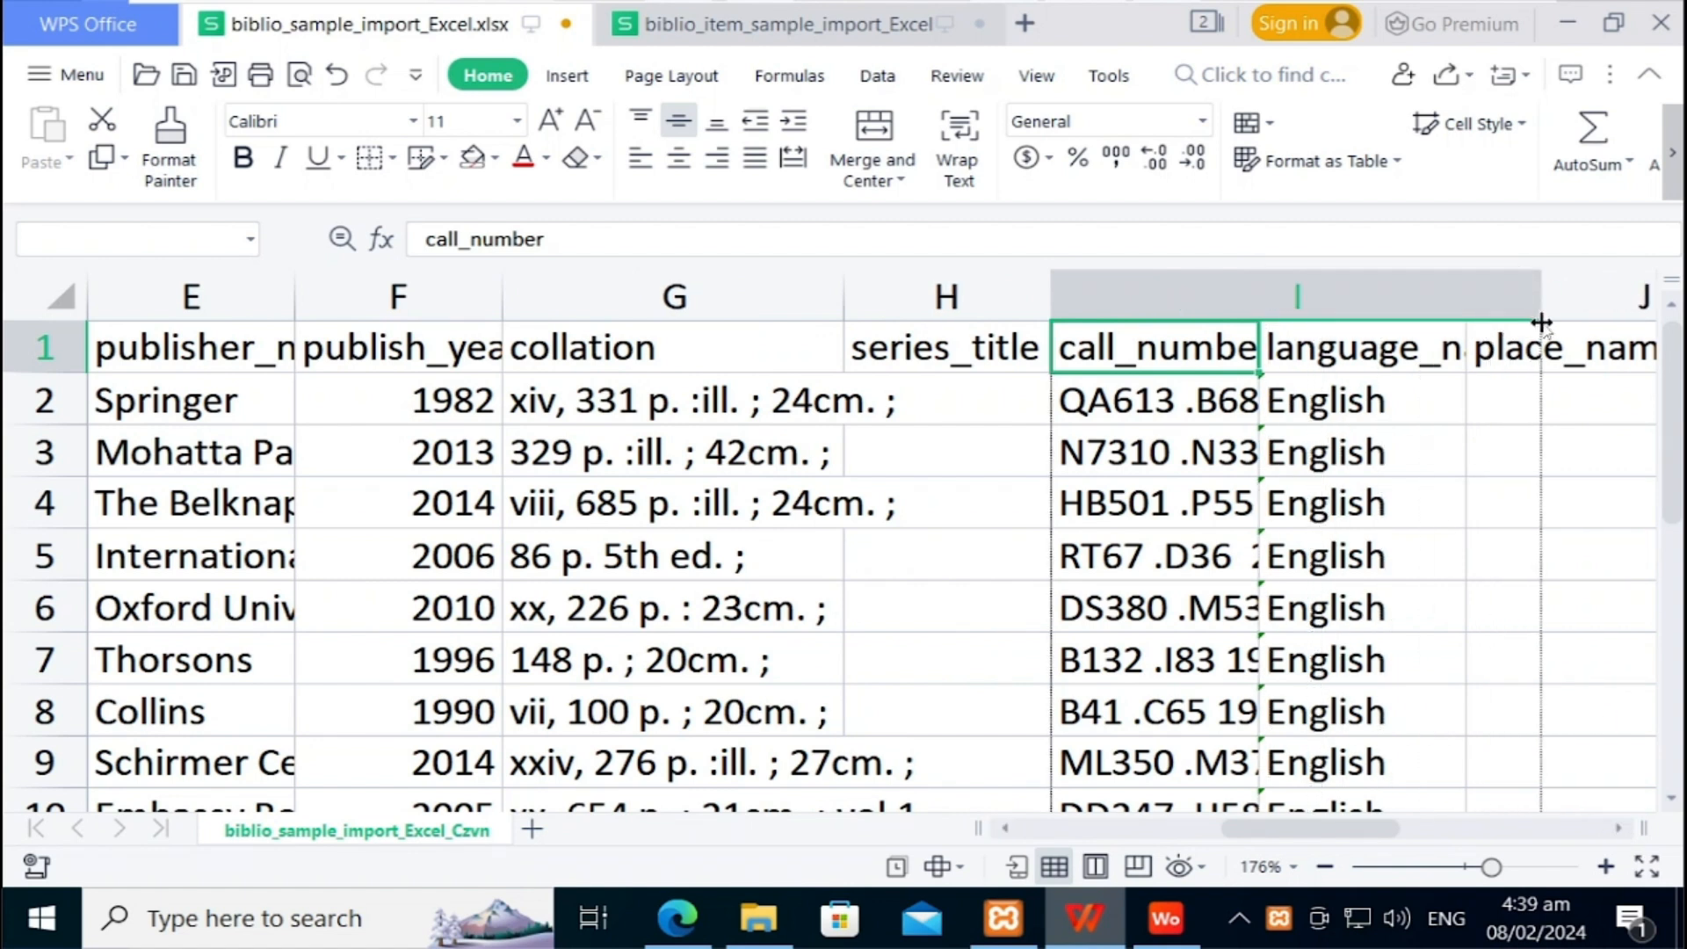
pyautogui.click(1130, 392)
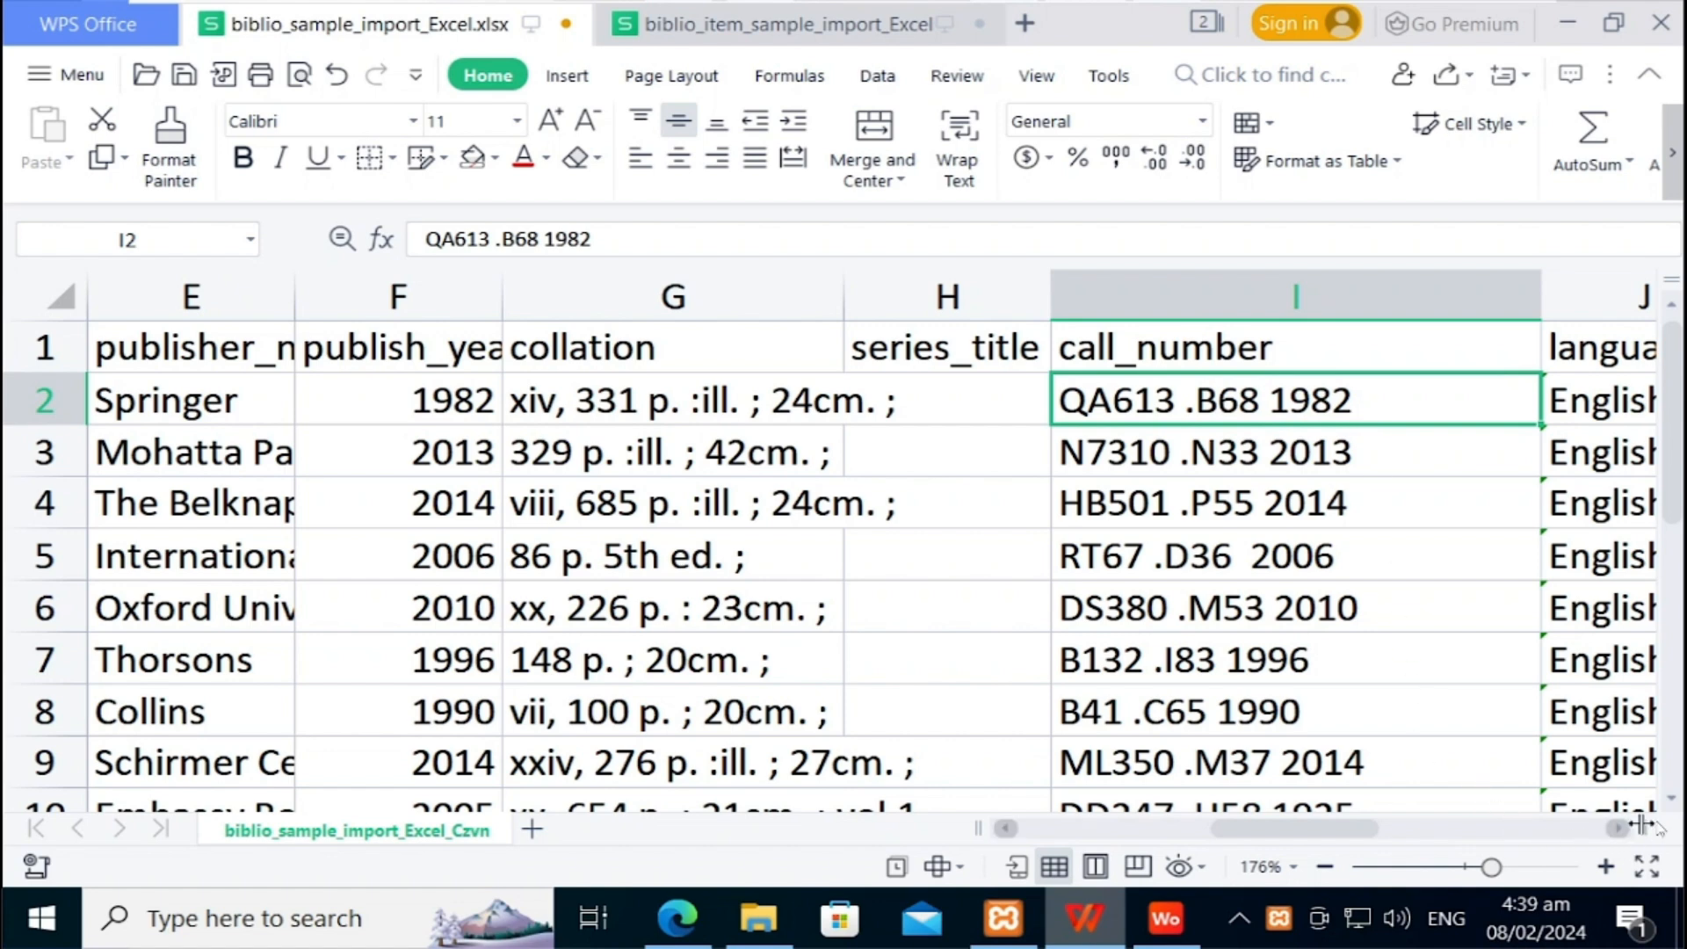
pyautogui.click(1671, 800)
pyautogui.click(1670, 802)
pyautogui.click(1670, 802)
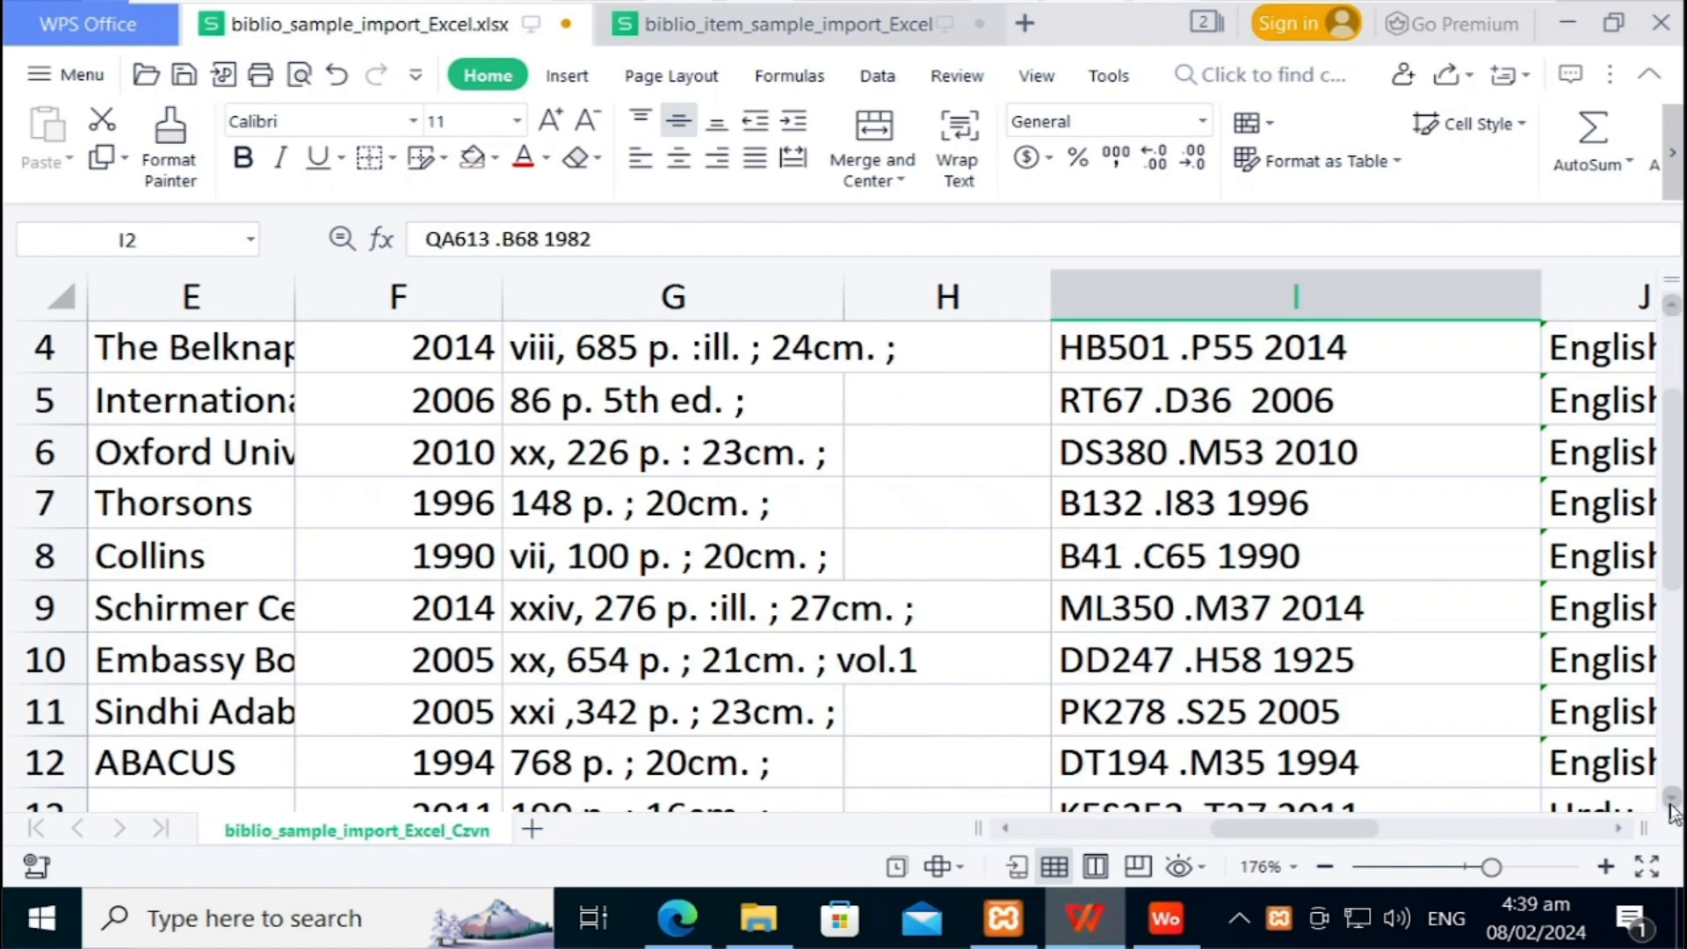
pyautogui.click(1670, 801)
pyautogui.click(1670, 801)
pyautogui.click(1671, 801)
pyautogui.click(1671, 801)
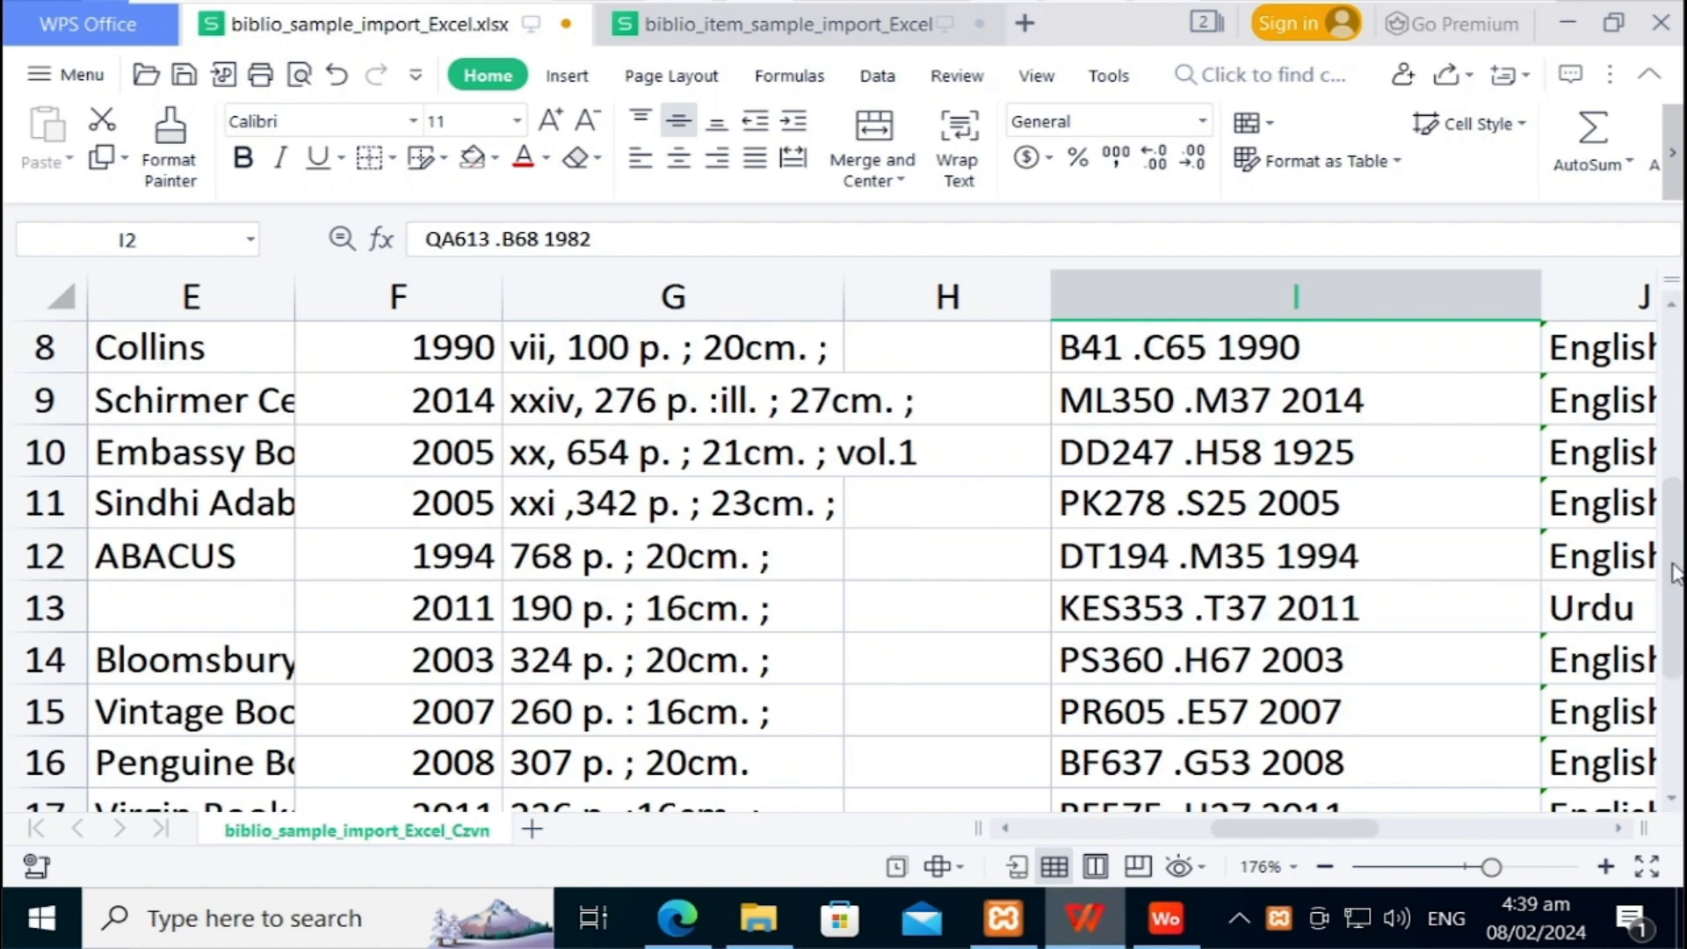
pyautogui.click(1671, 304)
pyautogui.click(1672, 304)
pyautogui.click(1672, 304)
pyautogui.click(1671, 304)
pyautogui.click(1672, 304)
pyautogui.click(1672, 305)
pyautogui.click(1671, 304)
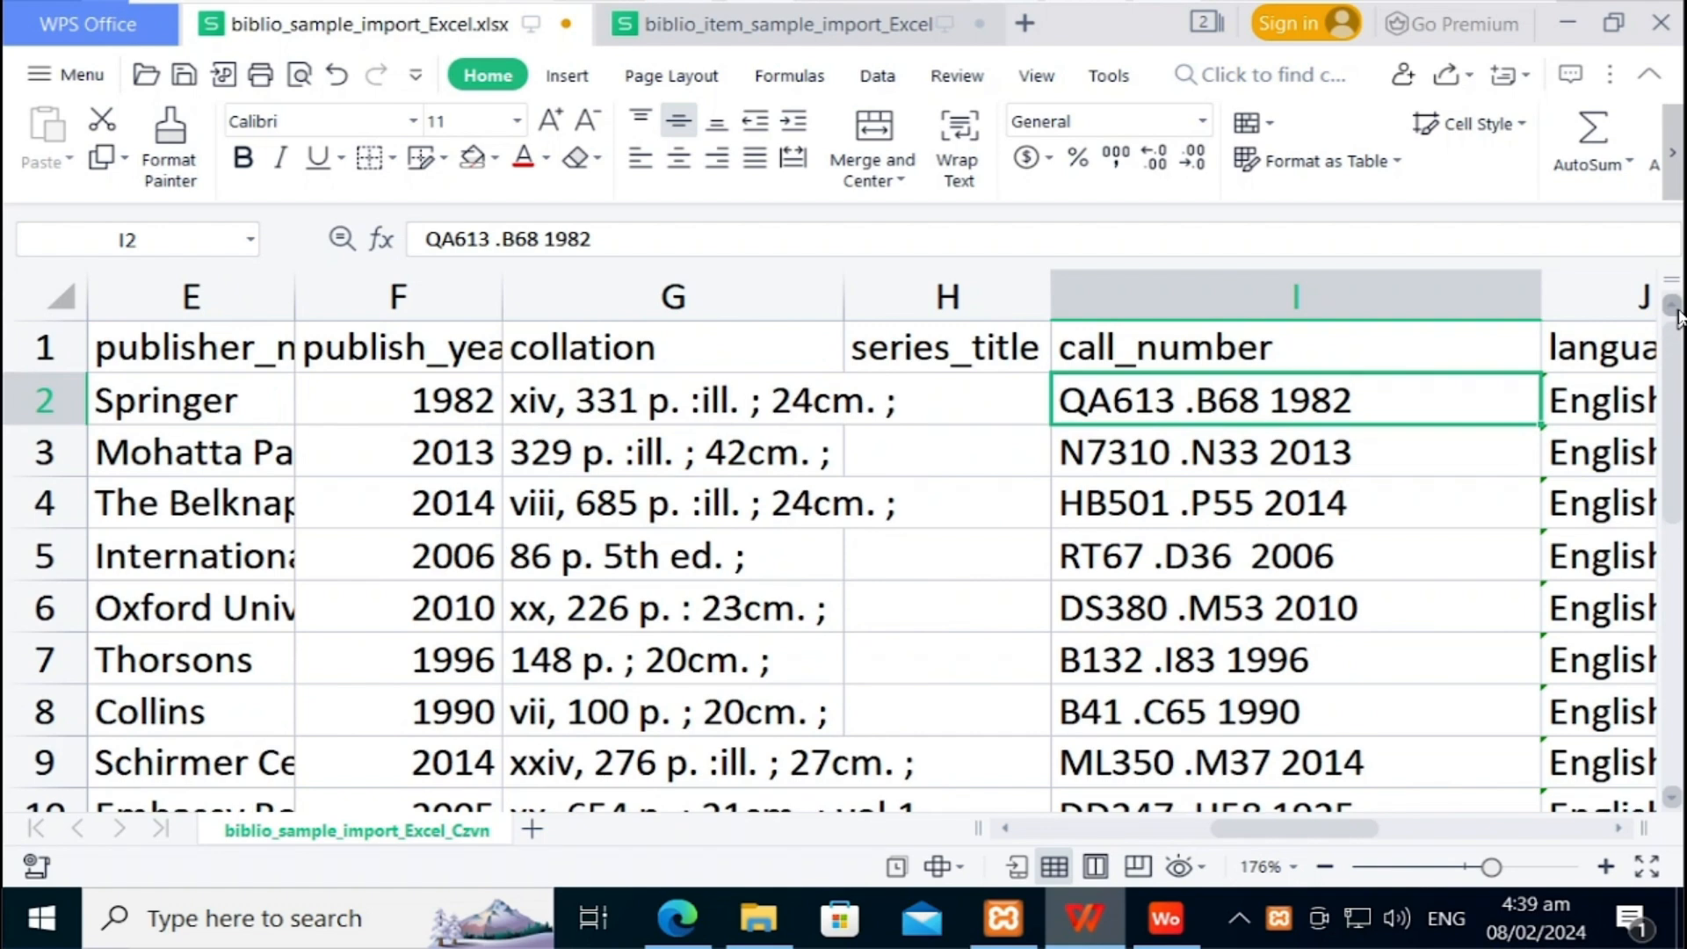
pyautogui.click(1598, 337)
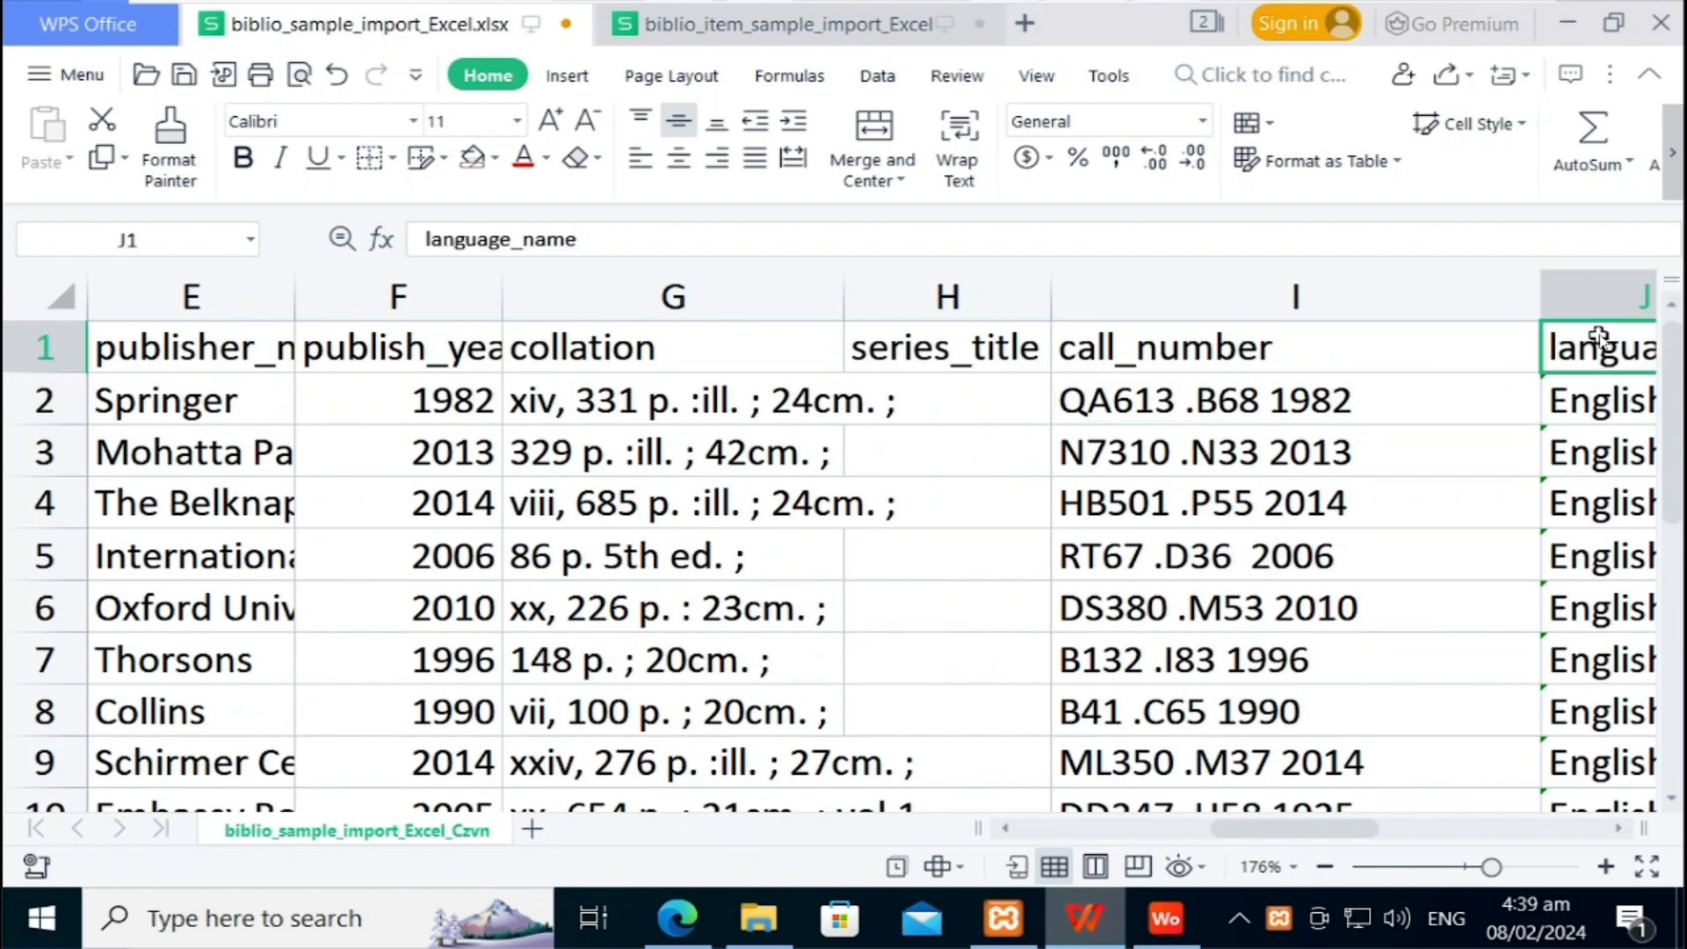
pyautogui.press('Right')
pyautogui.press('Left')
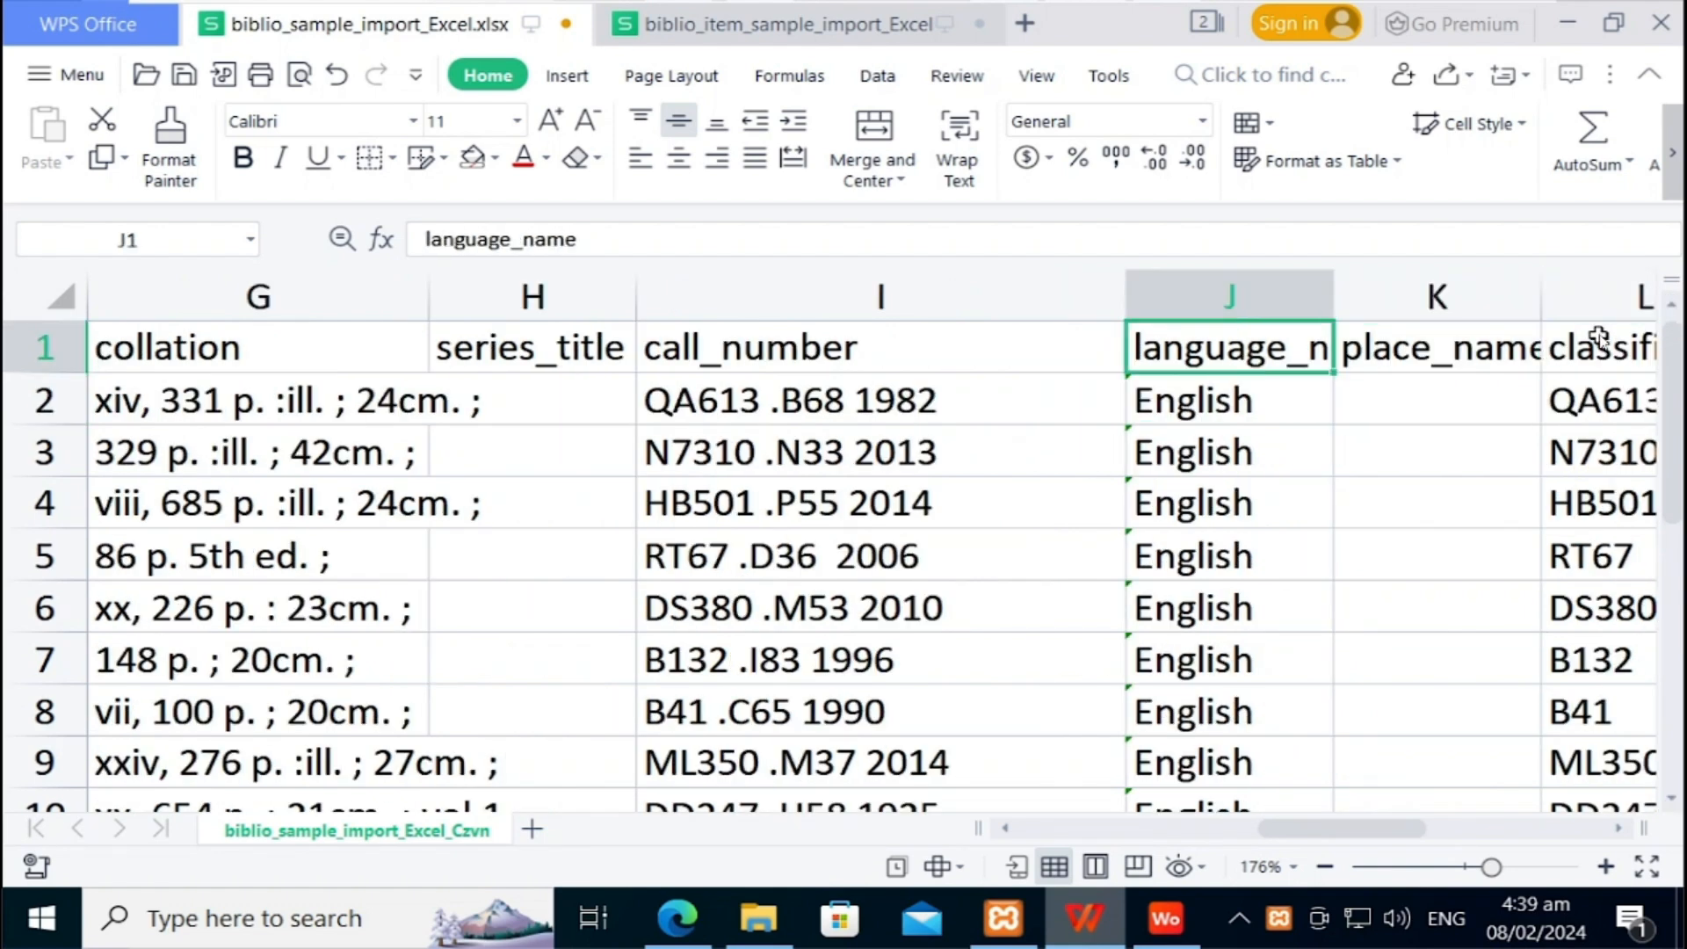
pyautogui.press('Down')
pyautogui.press('Down')
pyautogui.press('Down')
pyautogui.press('Down')
pyautogui.press('Down')
pyautogui.press('Down')
pyautogui.press('Down')
pyautogui.press('Down')
pyautogui.press('Down')
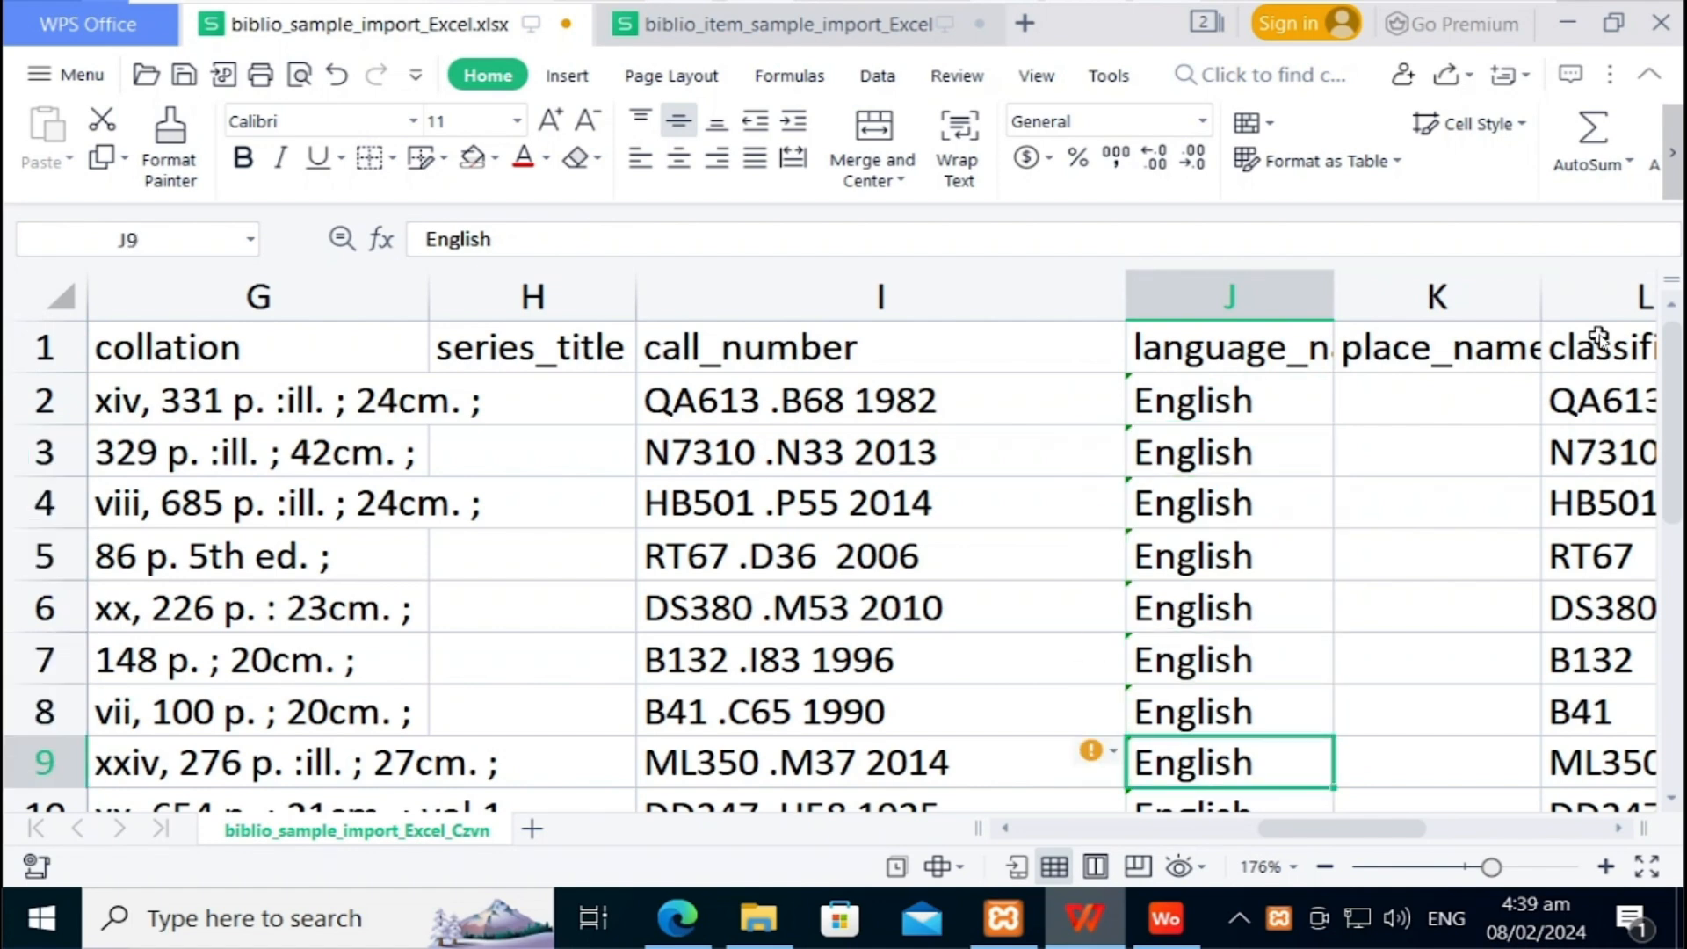
pyautogui.press('Down')
pyautogui.press('Down')
pyautogui.press('Down')
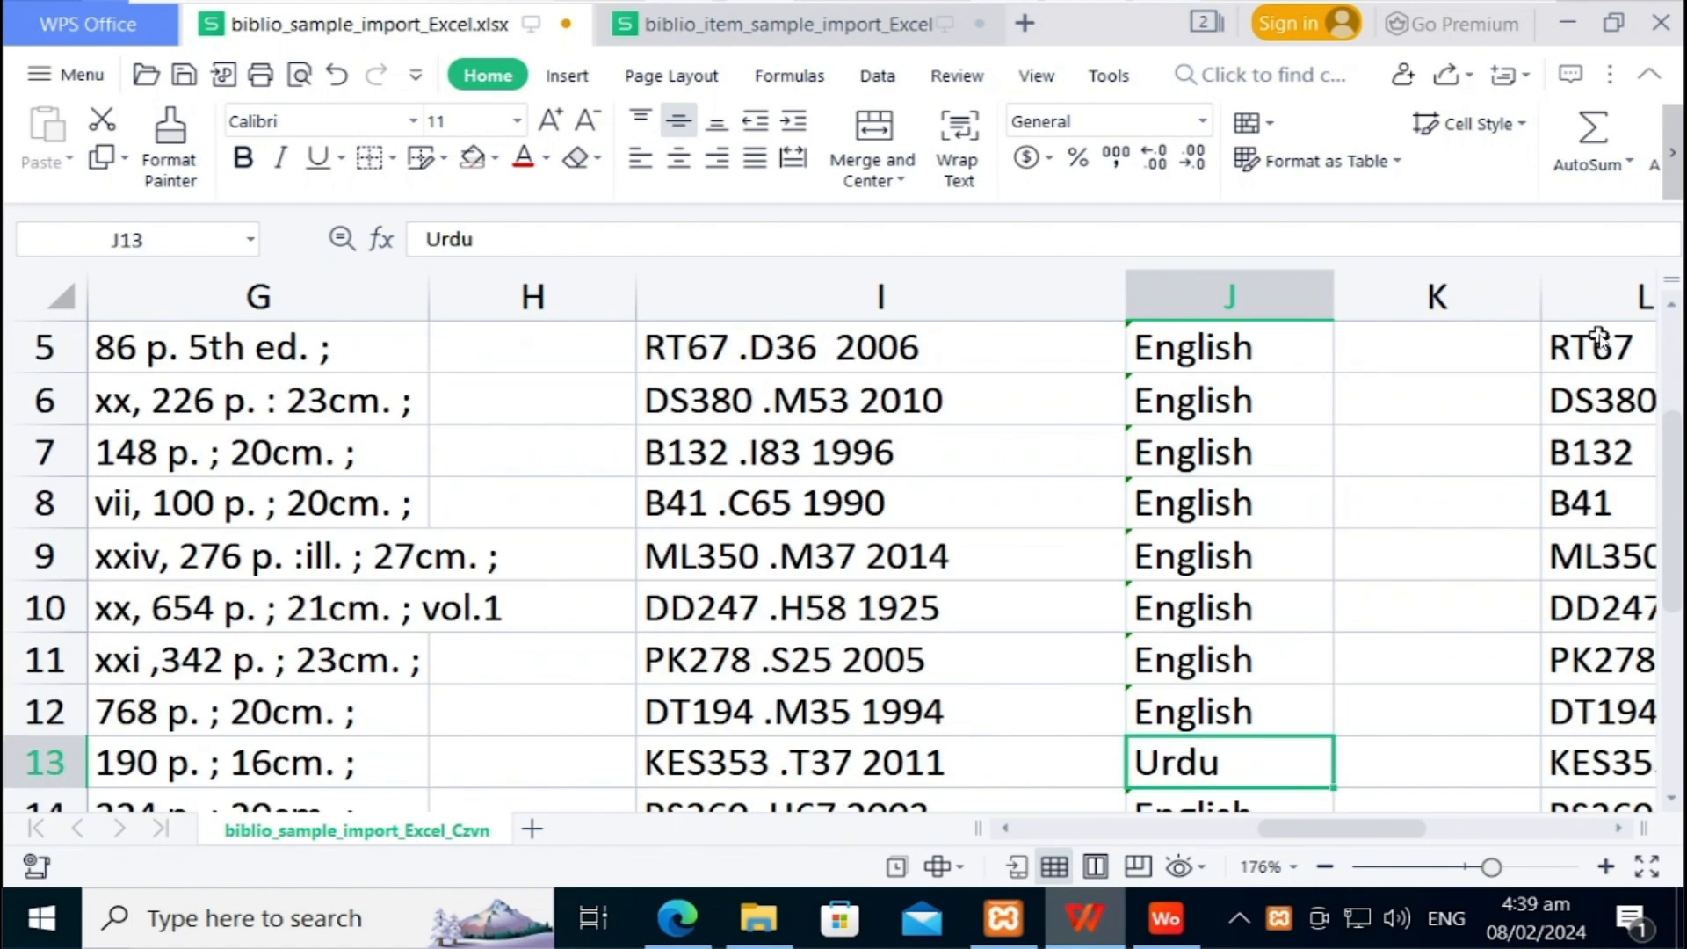
pyautogui.press('Down')
pyautogui.press('Up')
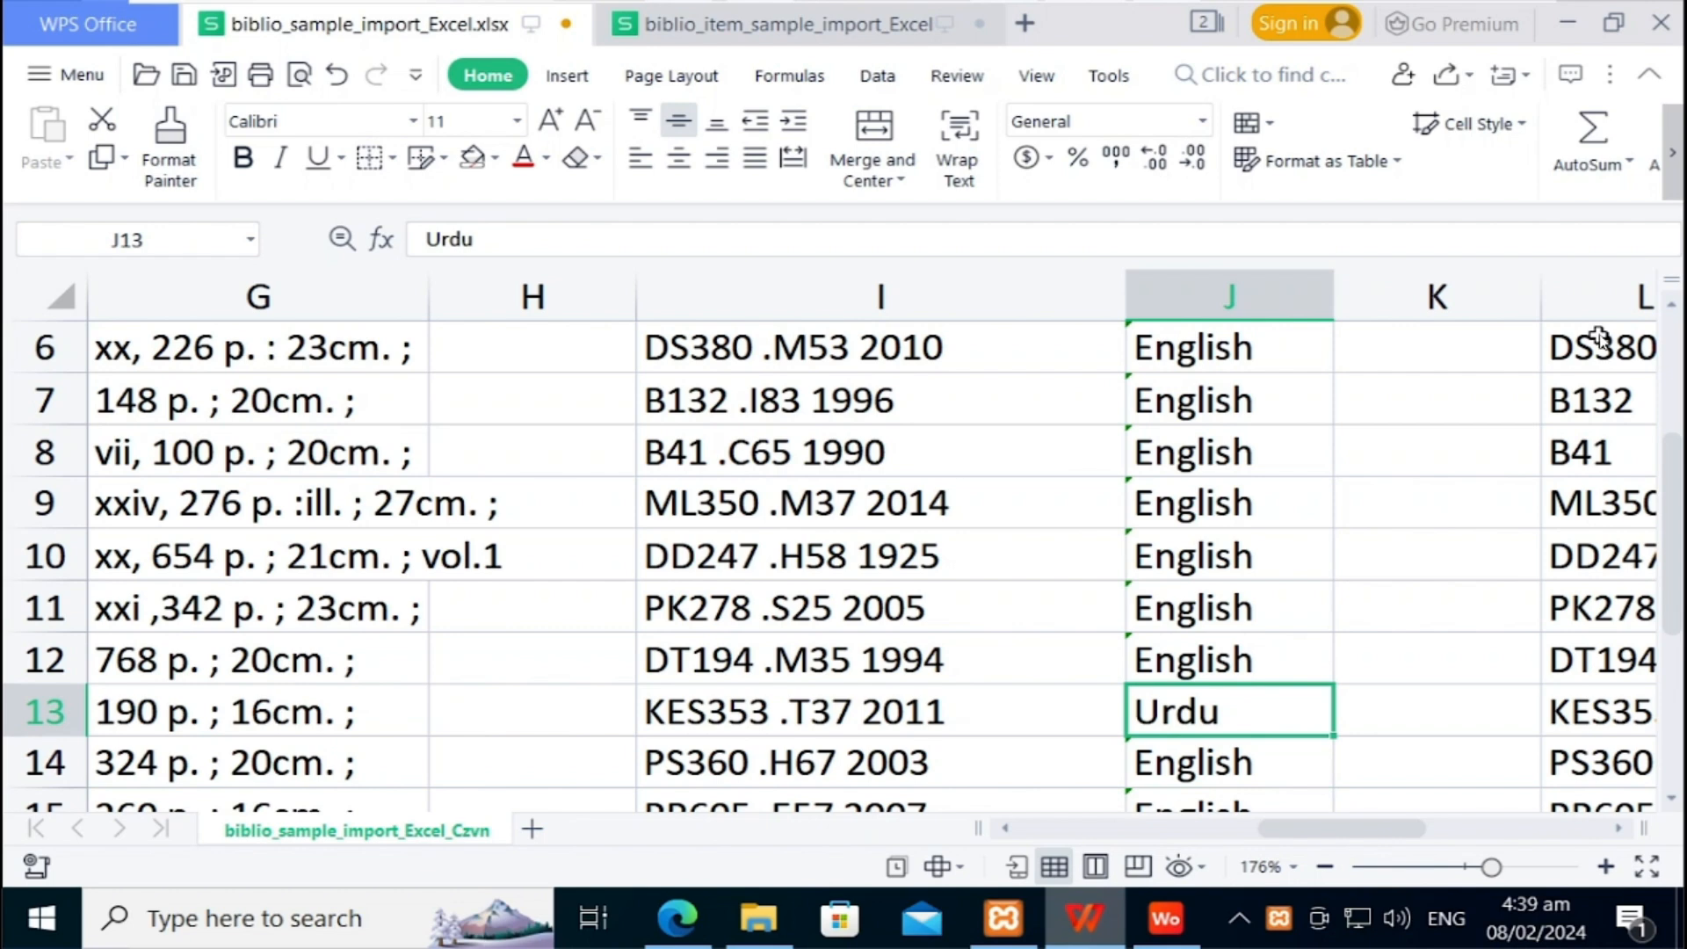
pyautogui.press('Up')
pyautogui.press('Up')
pyautogui.press('Up')
pyautogui.press('Up')
pyautogui.press('Up')
pyautogui.press('Up')
pyautogui.press('Up')
pyautogui.press('Up')
pyautogui.press('Up')
pyautogui.press('Up')
pyautogui.press('Up')
pyautogui.press('Up')
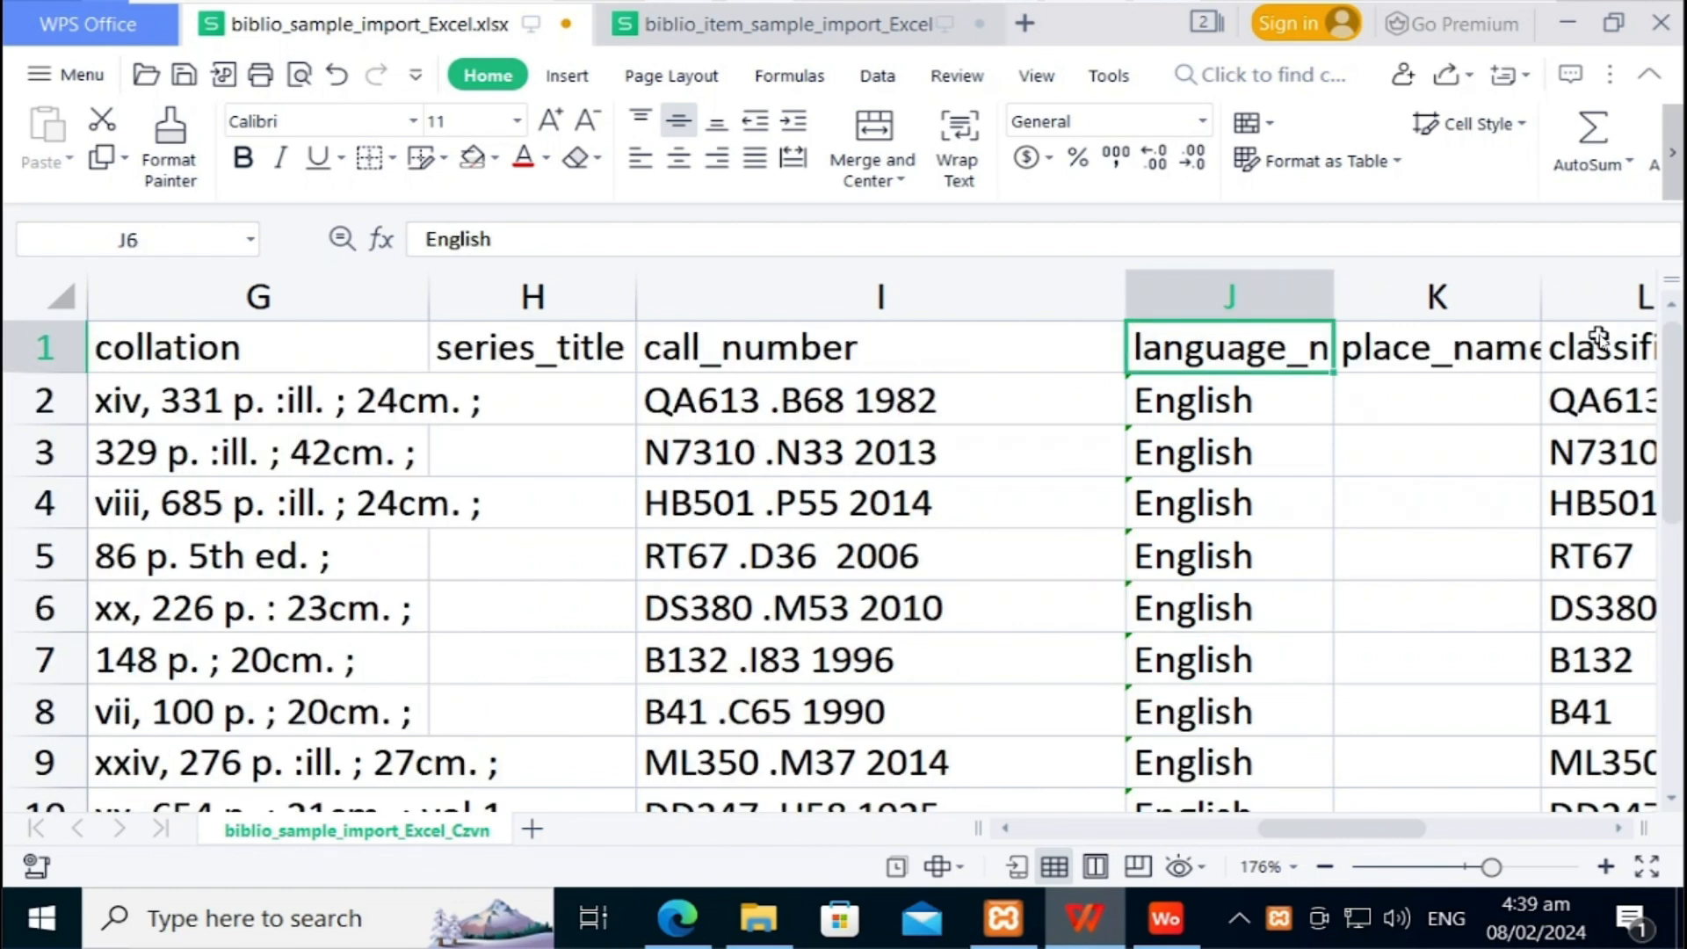
pyautogui.press('Right')
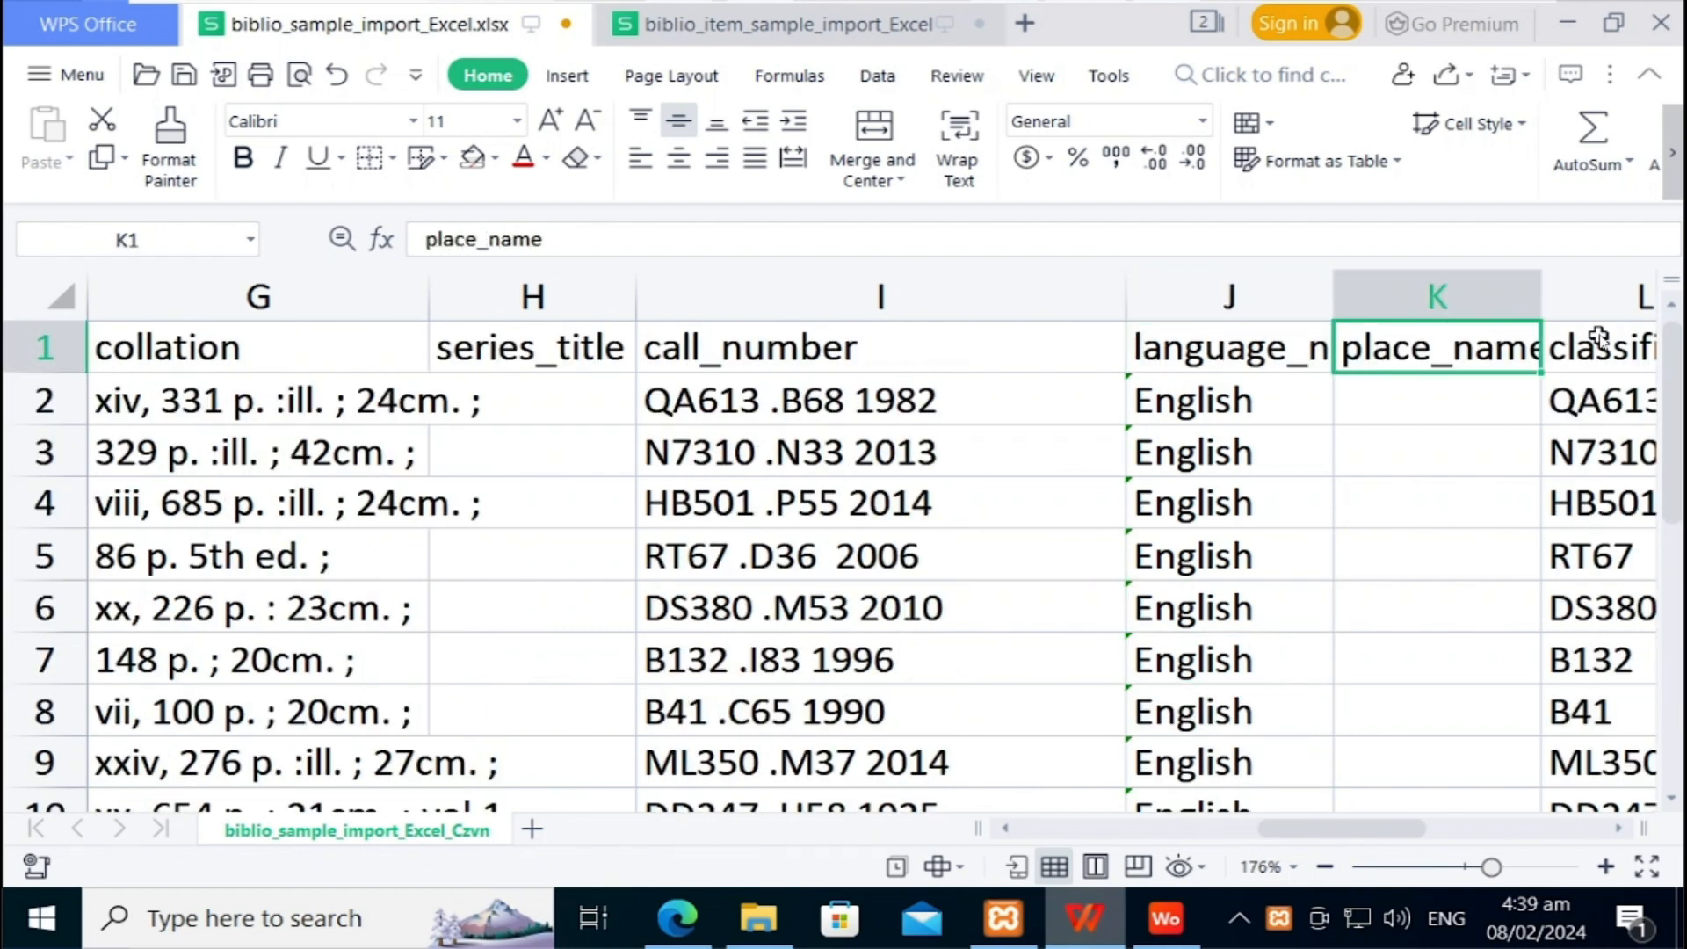
pyautogui.press('Right')
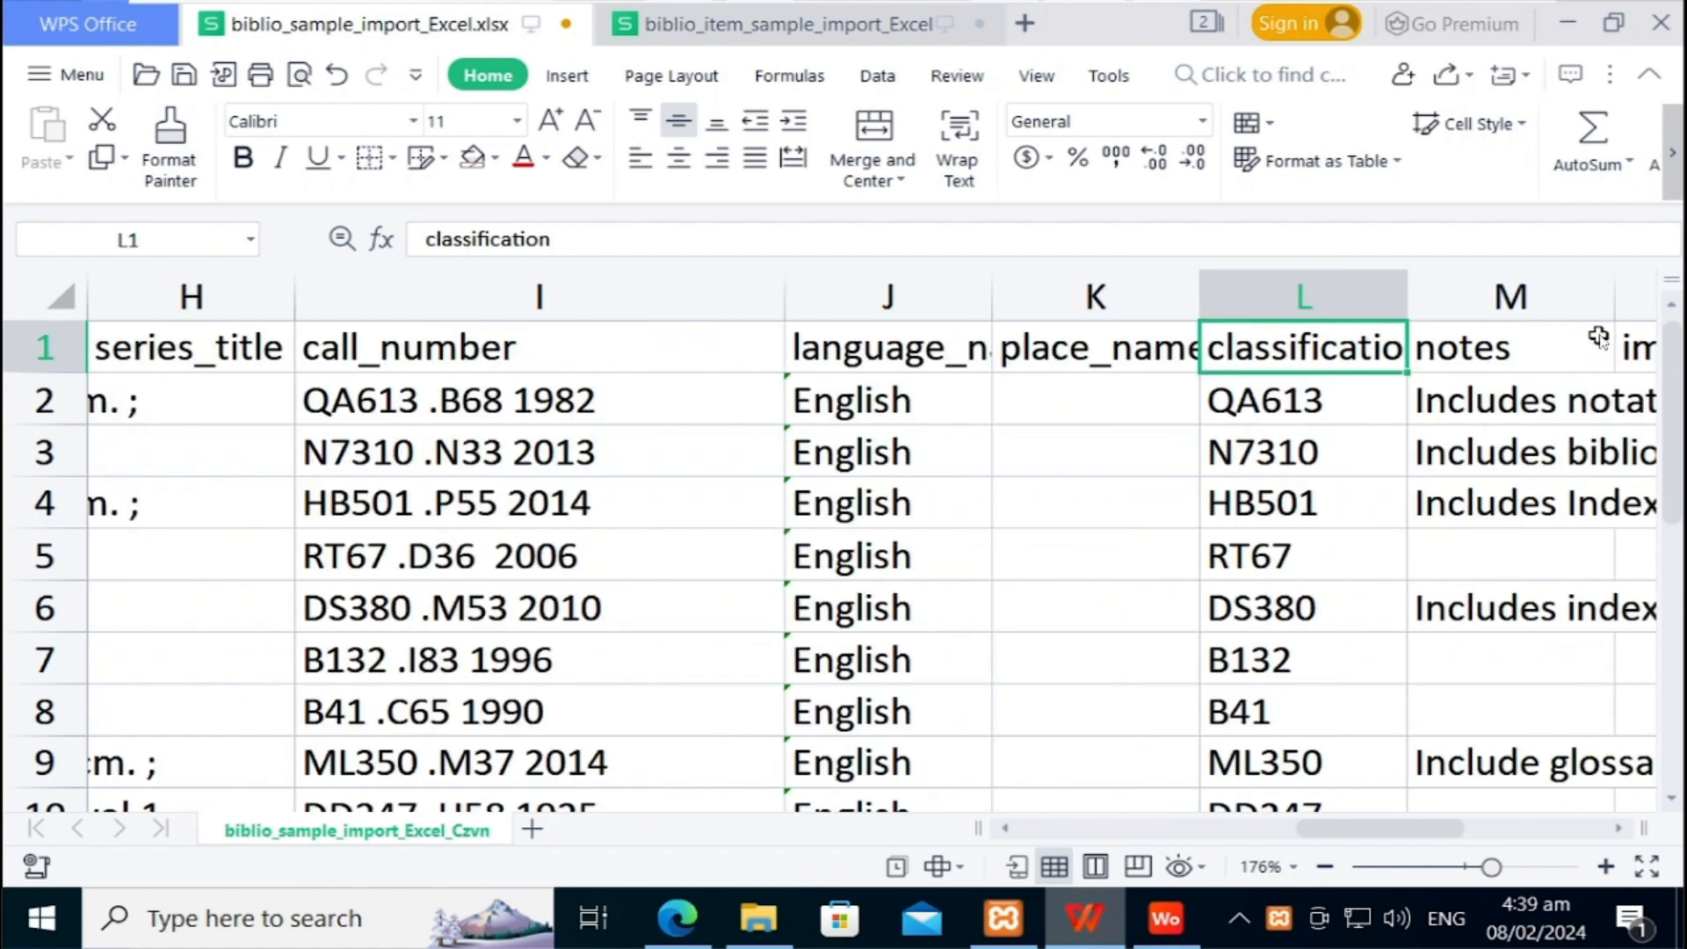
pyautogui.press('Left')
pyautogui.press('Down')
pyautogui.press('Down')
pyautogui.press('Down')
pyautogui.press('Down')
pyautogui.press('Down')
pyautogui.press('Down')
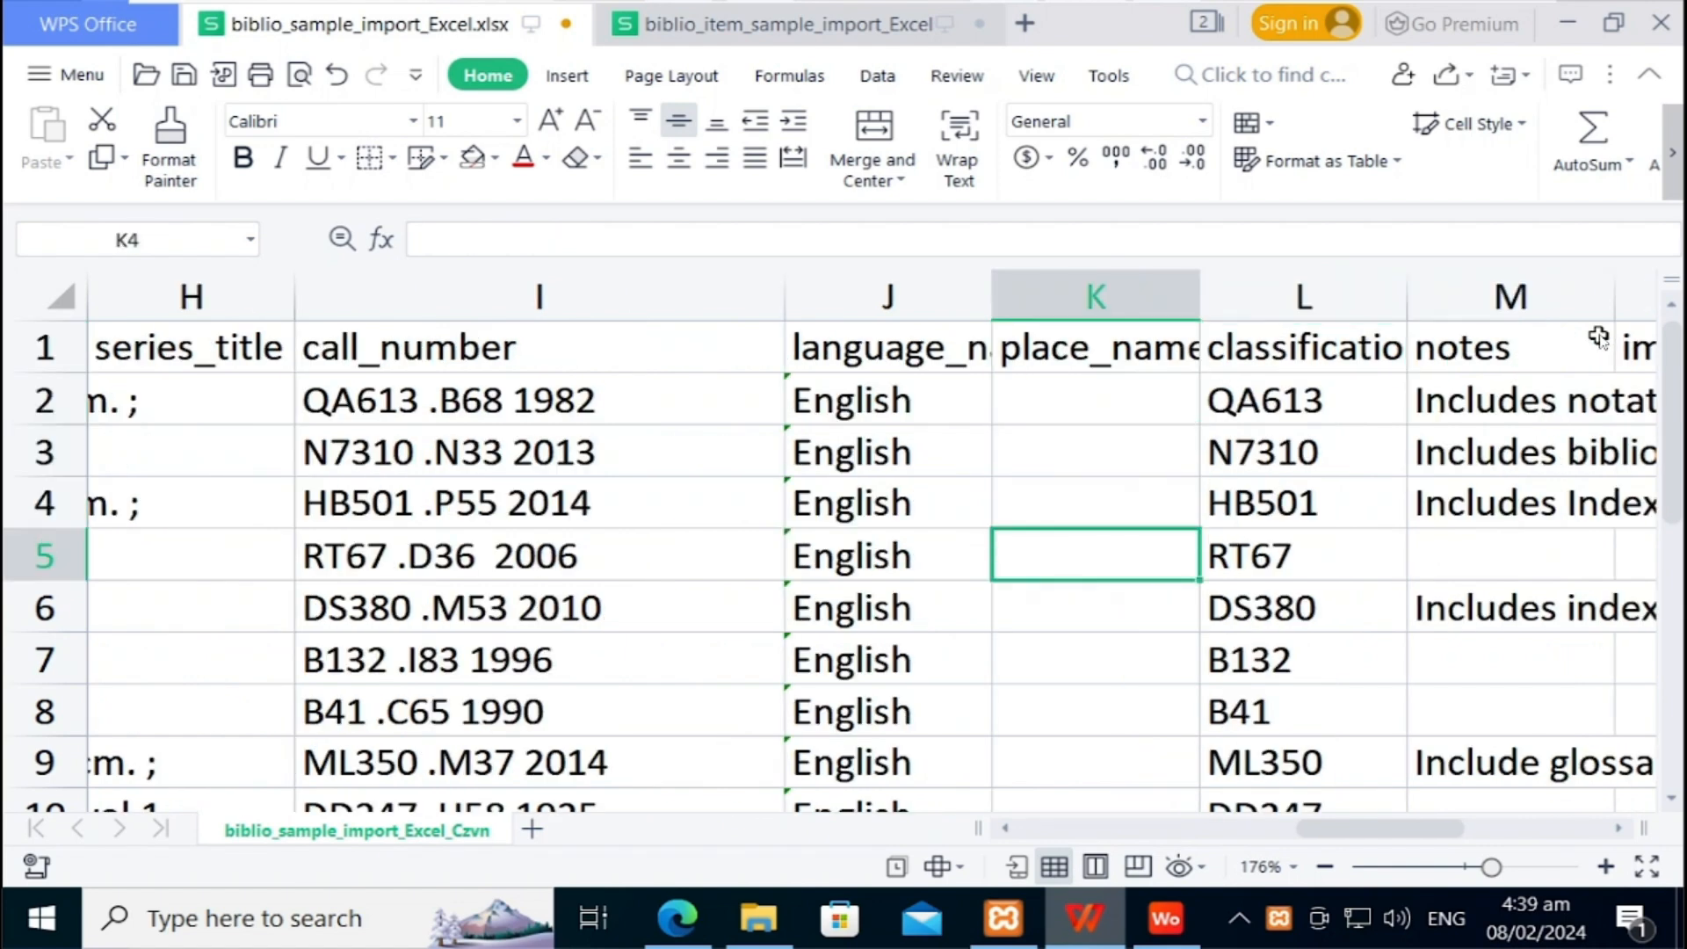
pyautogui.press('Down')
pyautogui.press('Down')
pyautogui.press('Down')
pyautogui.press('Down')
pyautogui.press('Down')
pyautogui.press('Down')
pyautogui.press('Down')
pyautogui.press('Down')
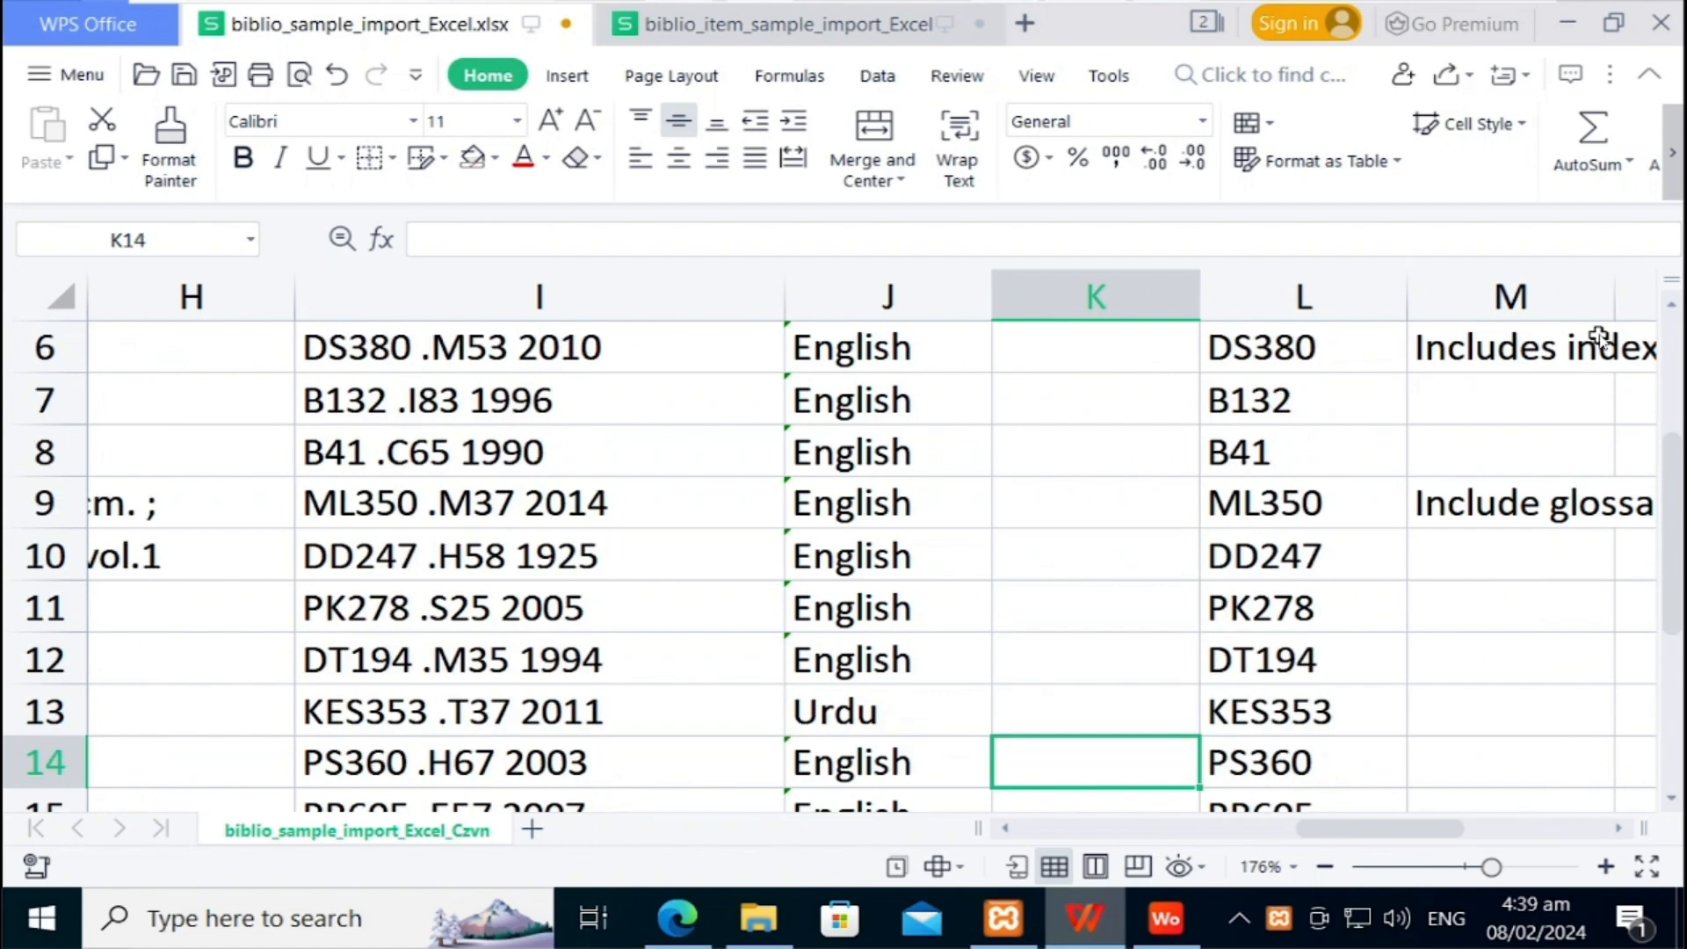
pyautogui.press('Down')
pyautogui.press('Down')
pyautogui.press('Down')
pyautogui.press('Down')
pyautogui.press('Down')
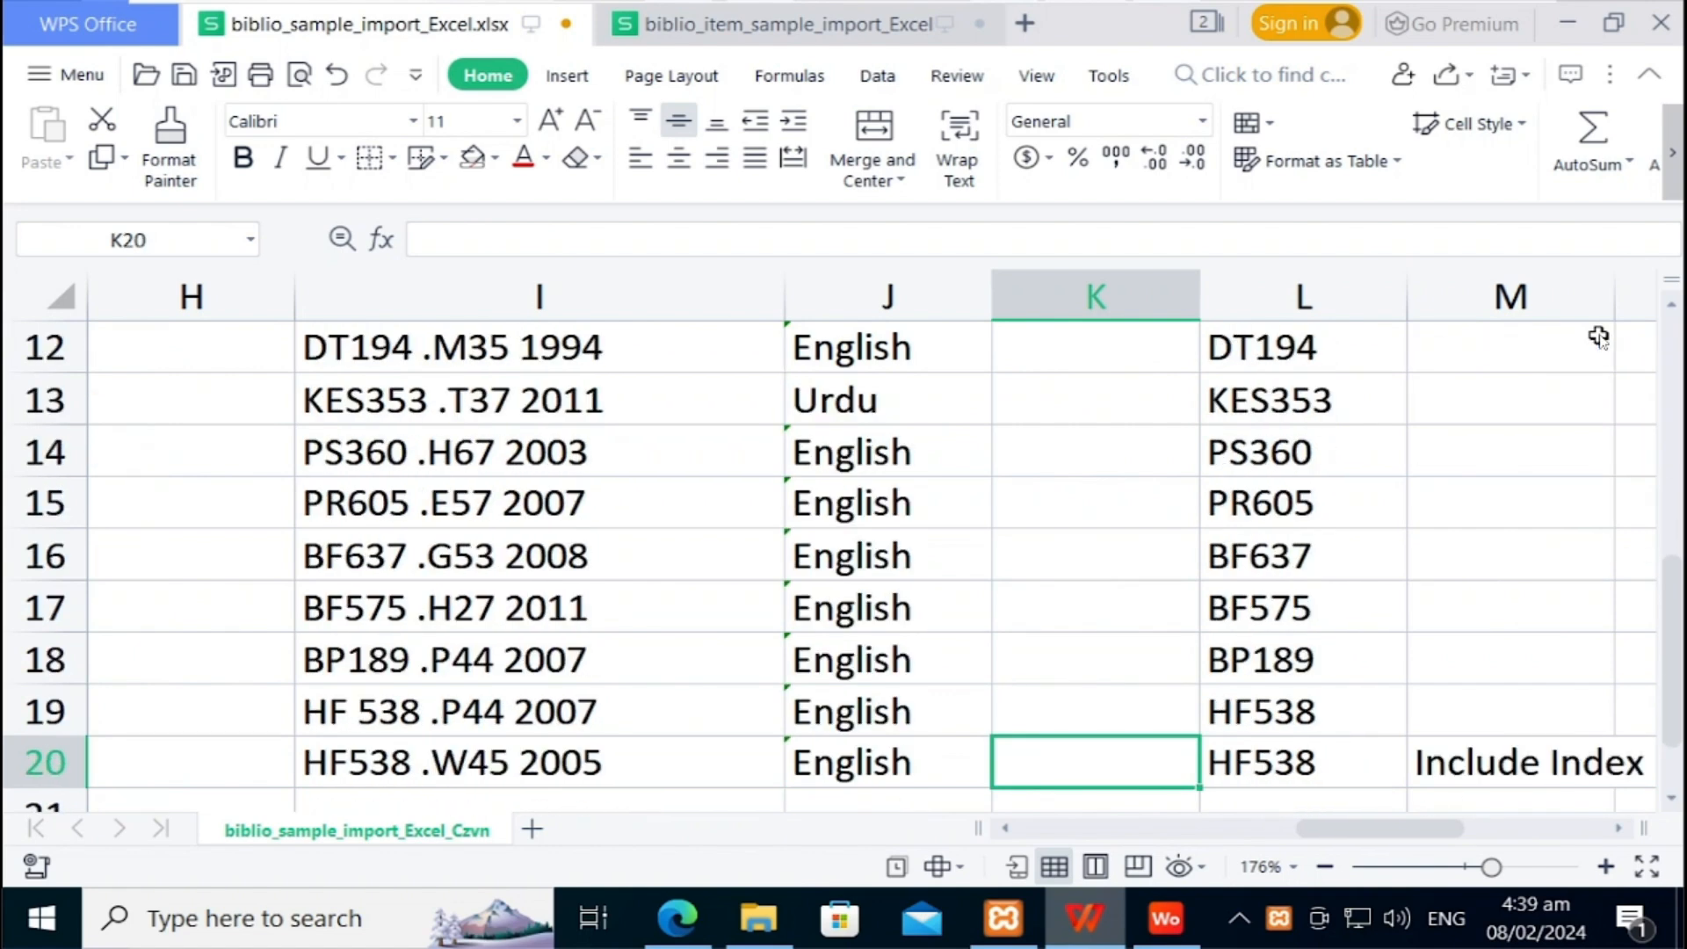
pyautogui.press('Up')
pyautogui.press('Up')
pyautogui.press('Up')
pyautogui.press('Up')
pyautogui.press('Up')
pyautogui.press('Up')
pyautogui.press('Up')
pyautogui.press('Up')
pyautogui.press('Up')
pyautogui.press('Up')
pyautogui.press('Up')
pyautogui.press('Up')
pyautogui.press('Up')
pyautogui.press('Up')
pyautogui.press('Up')
pyautogui.press('Up')
pyautogui.press('Up')
pyautogui.press('Up')
pyautogui.press('Up')
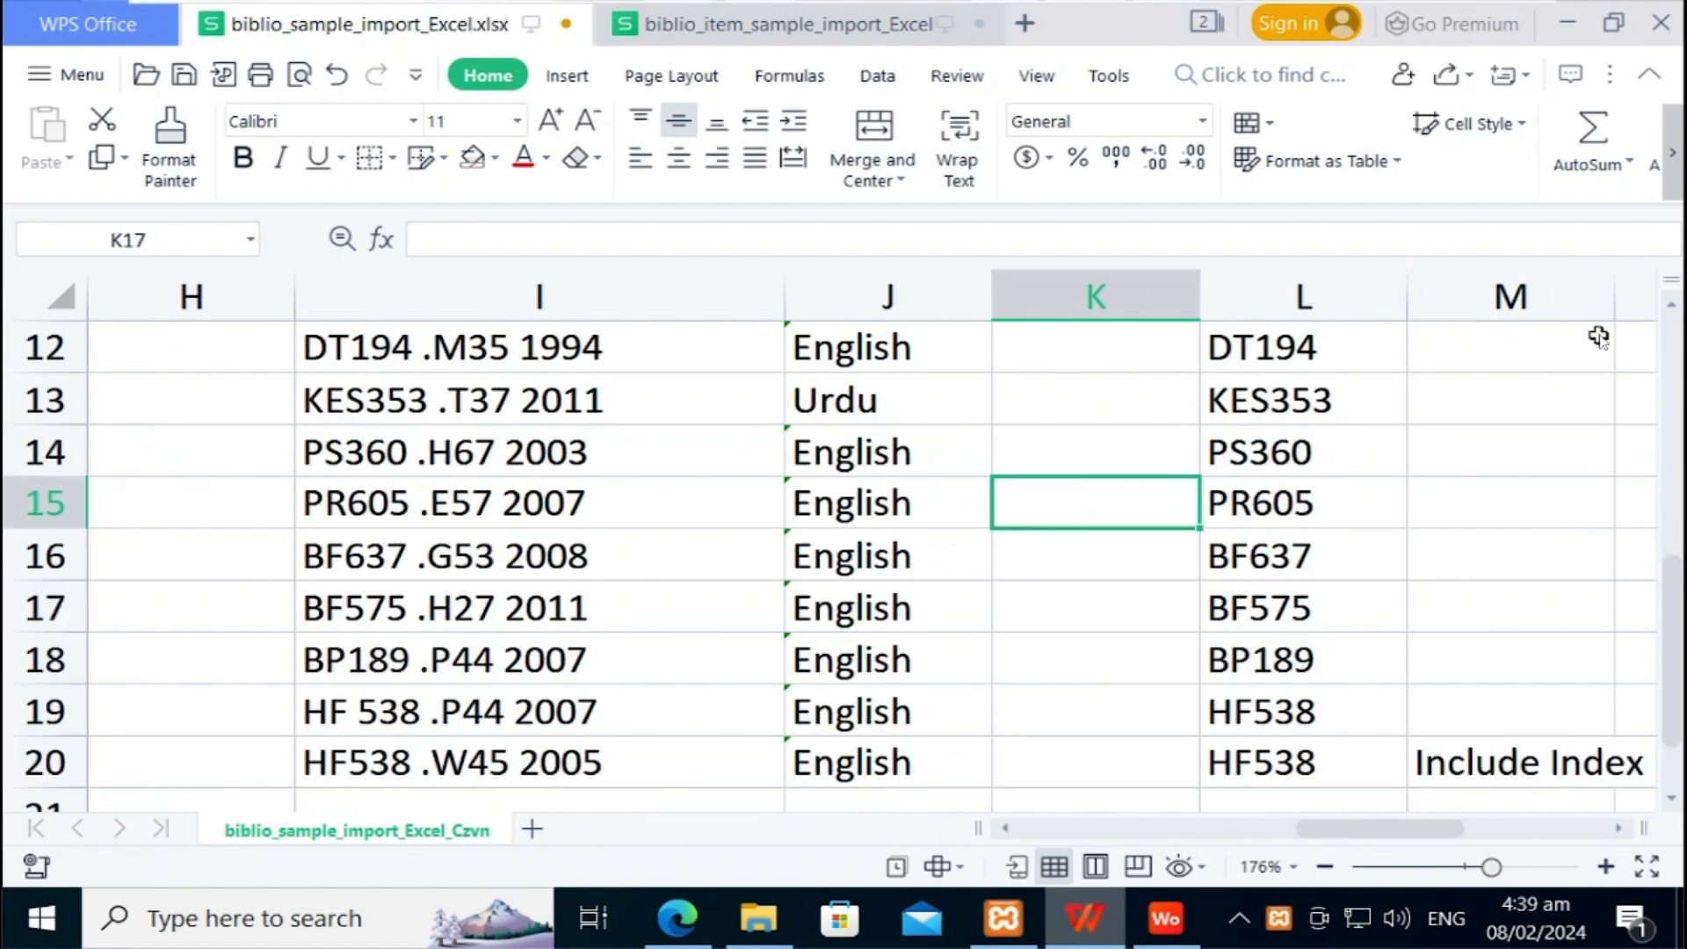
pyautogui.press('Down')
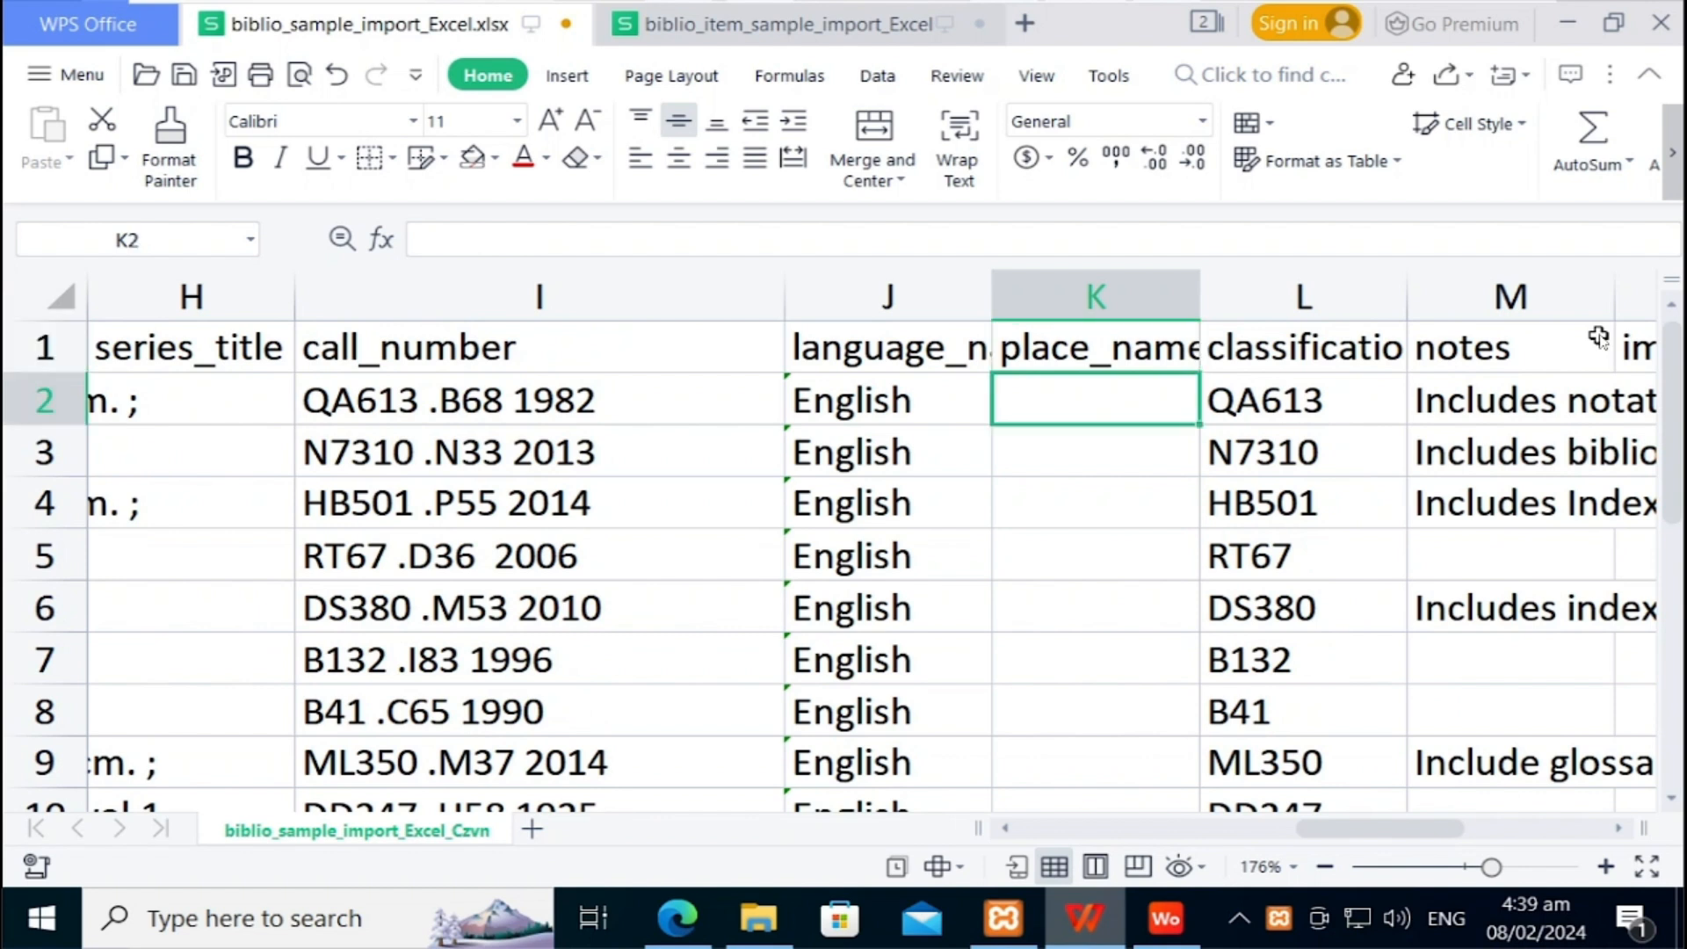
# Step: Enter New York as the place_name in cell K2
pyautogui.write('N')
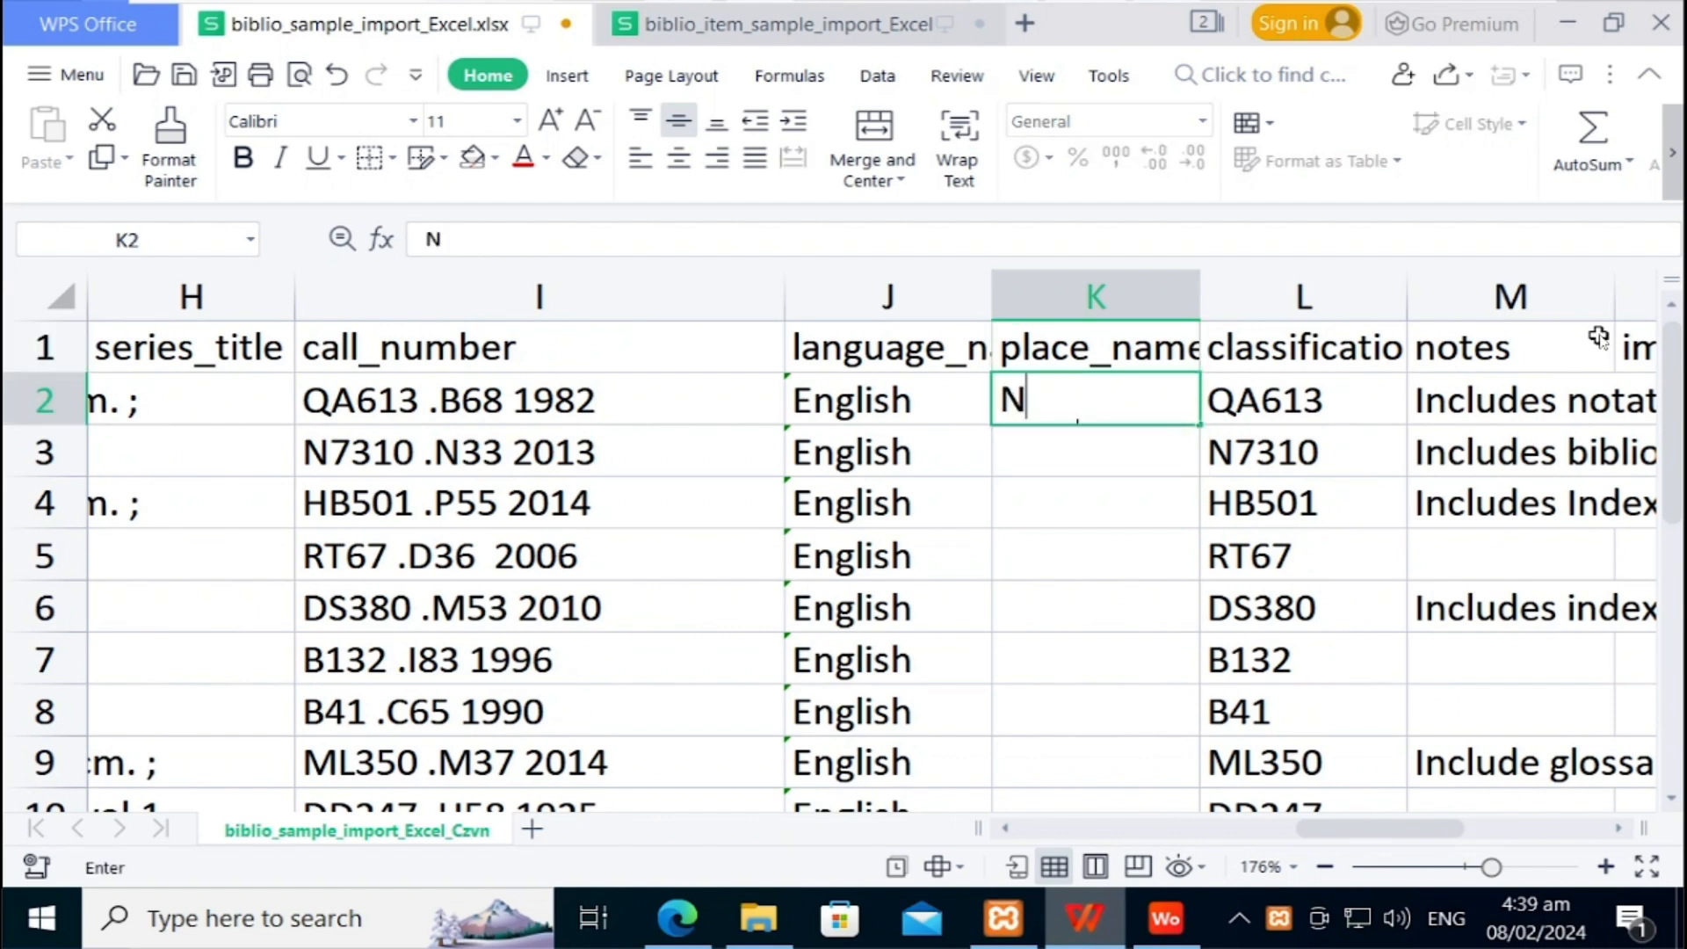
pyautogui.write('ewYork')
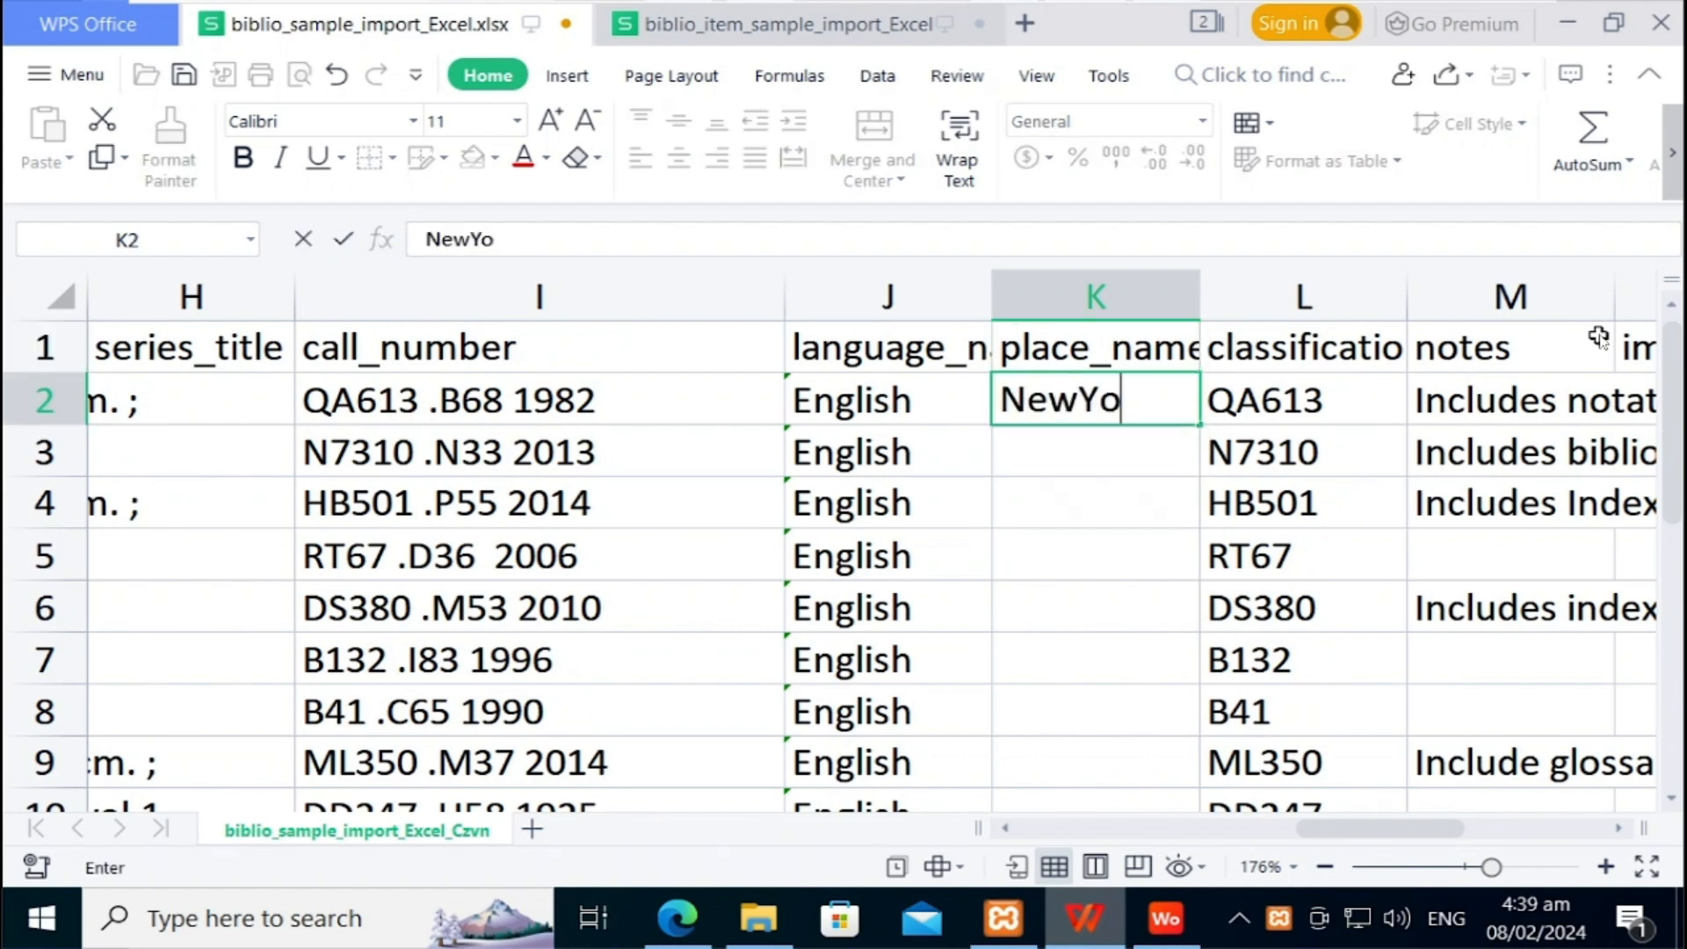
pyautogui.press('Left')
pyautogui.press('Left')
pyautogui.press('Left')
pyautogui.press('Left')
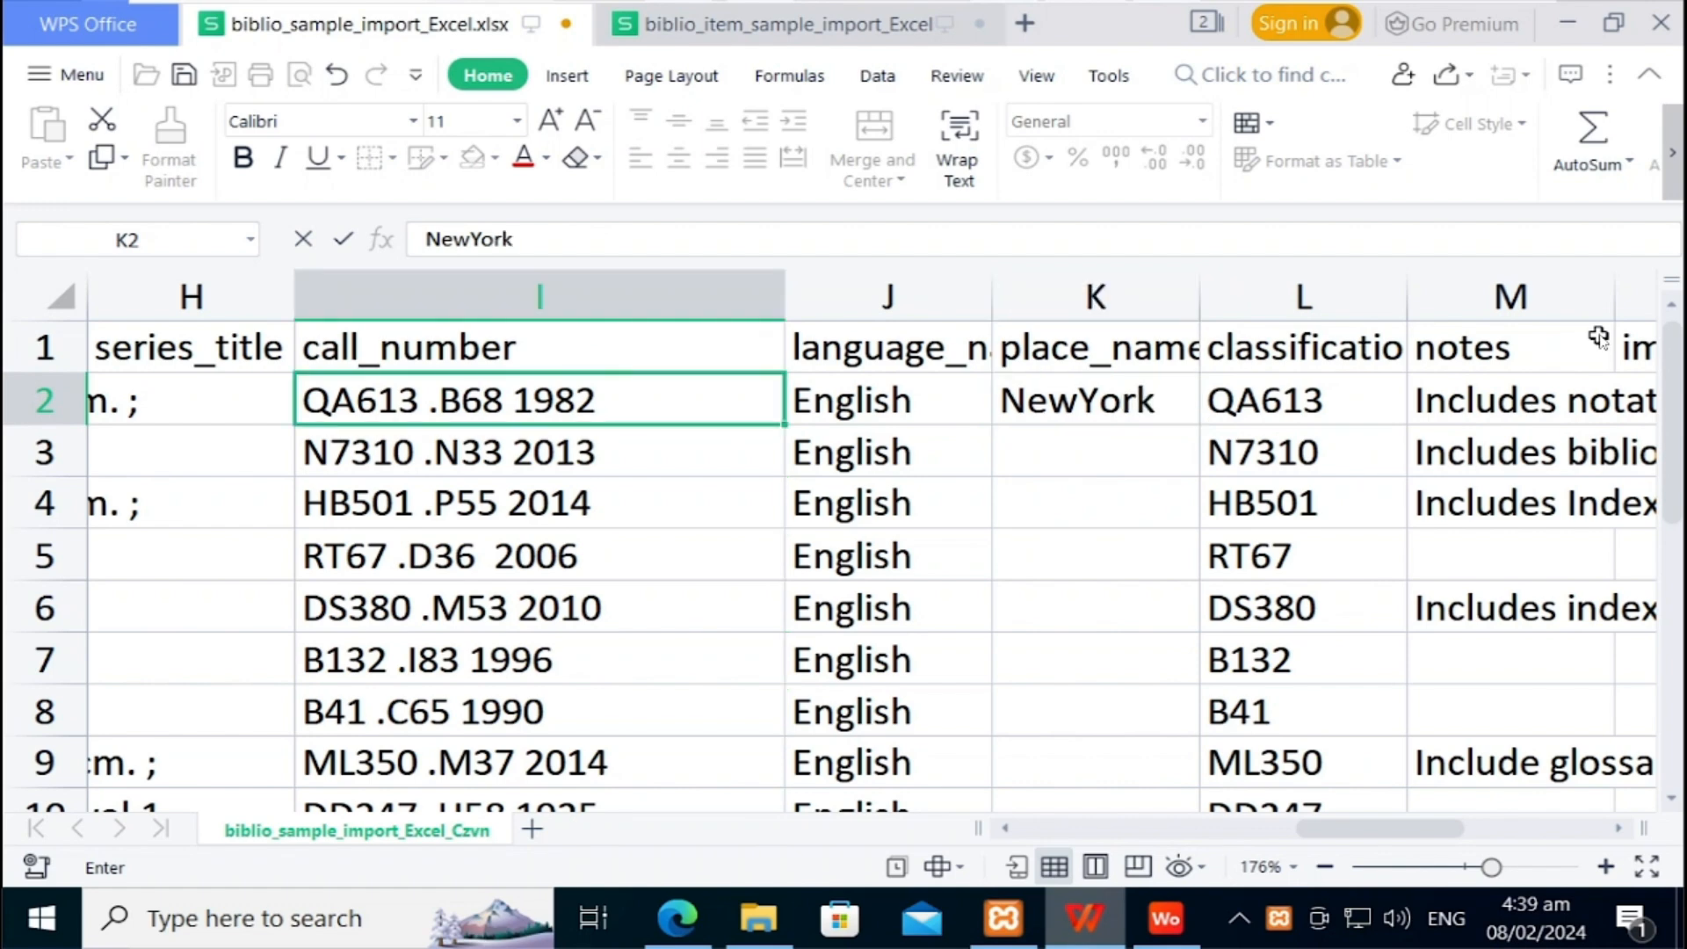
pyautogui.press('Right')
pyautogui.press('Right')
pyautogui.press('Right')
pyautogui.press('Right')
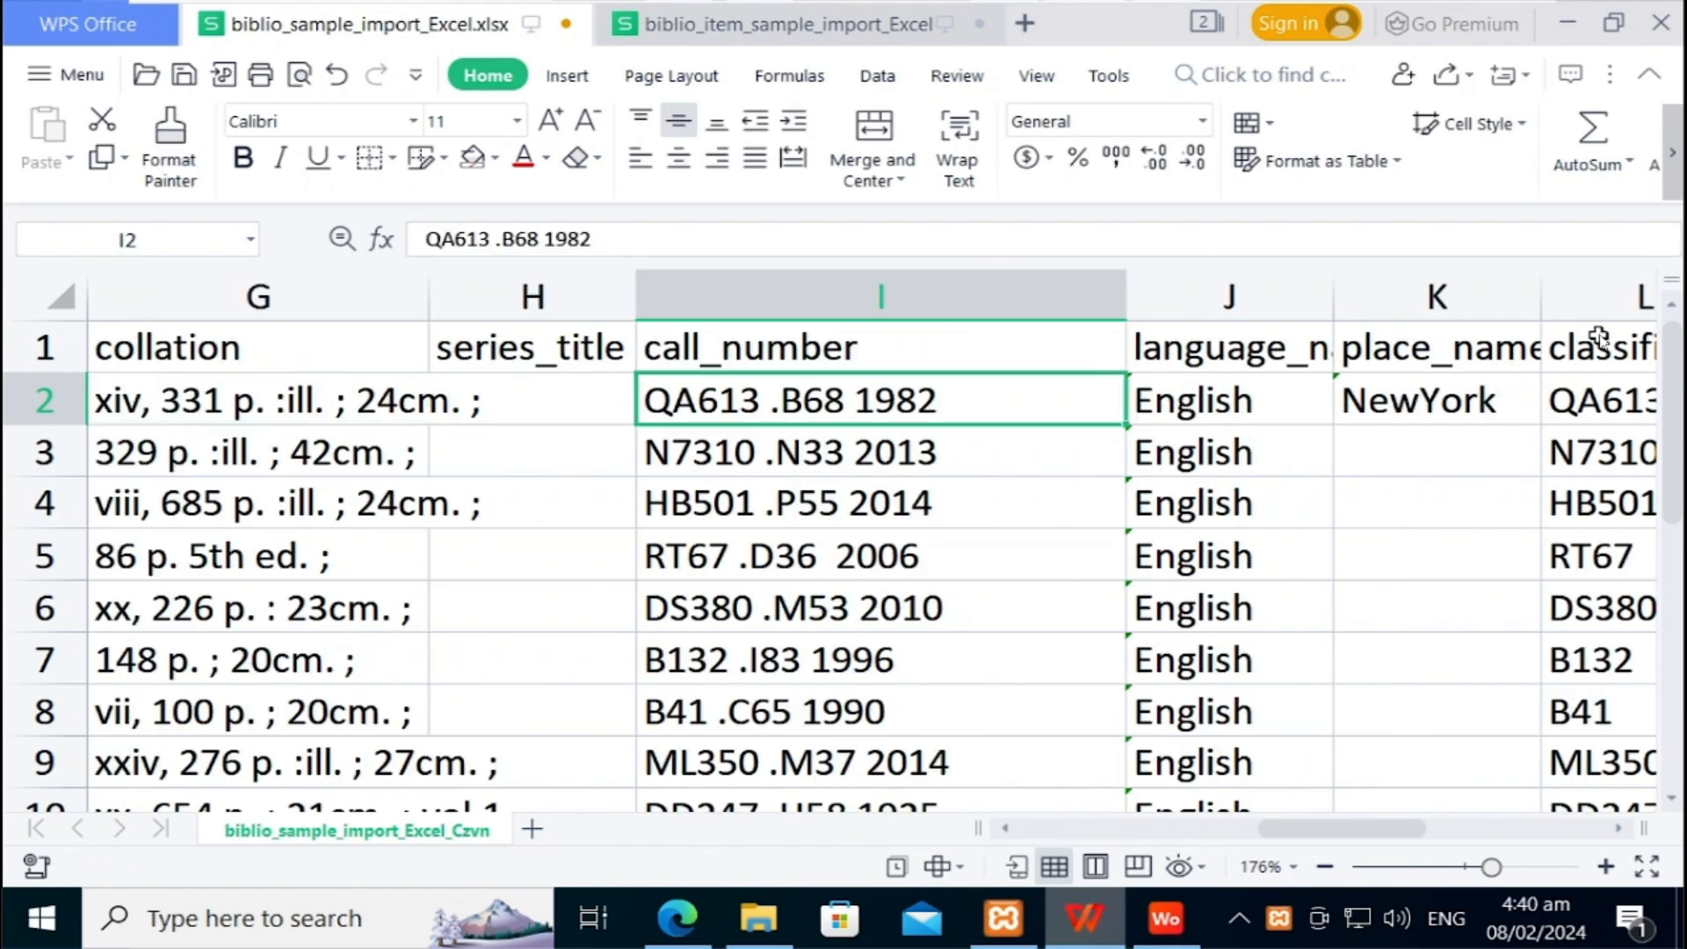
pyautogui.doubleClick(1432, 403)
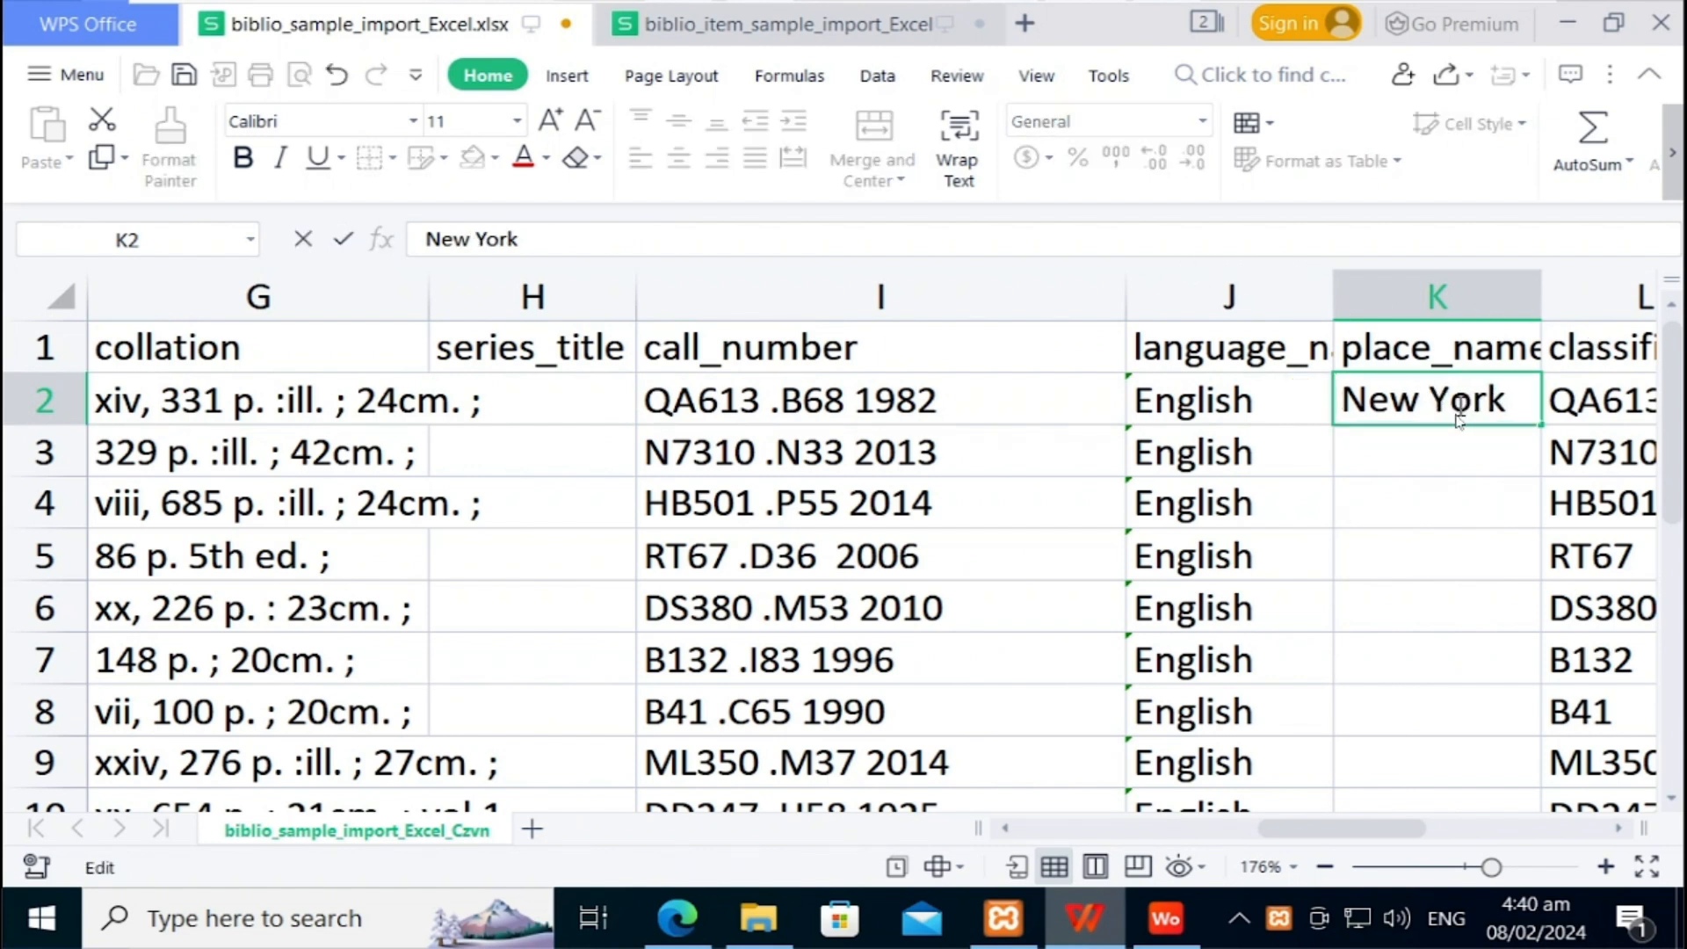
pyautogui.click(1432, 454)
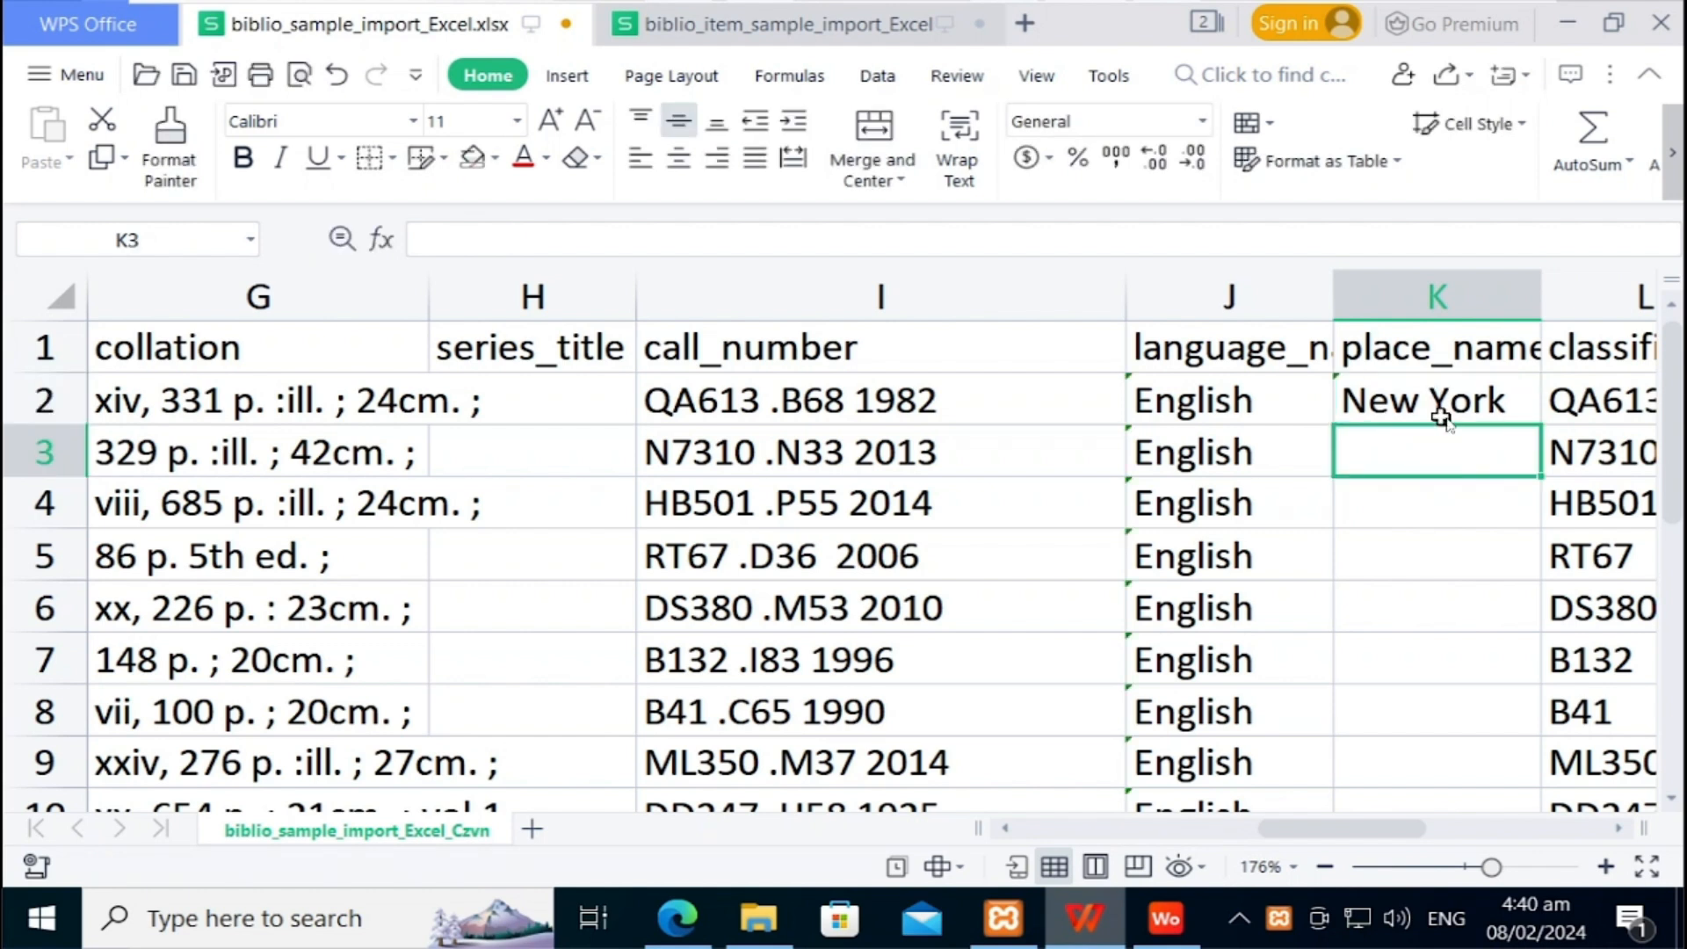
pyautogui.click(1453, 420)
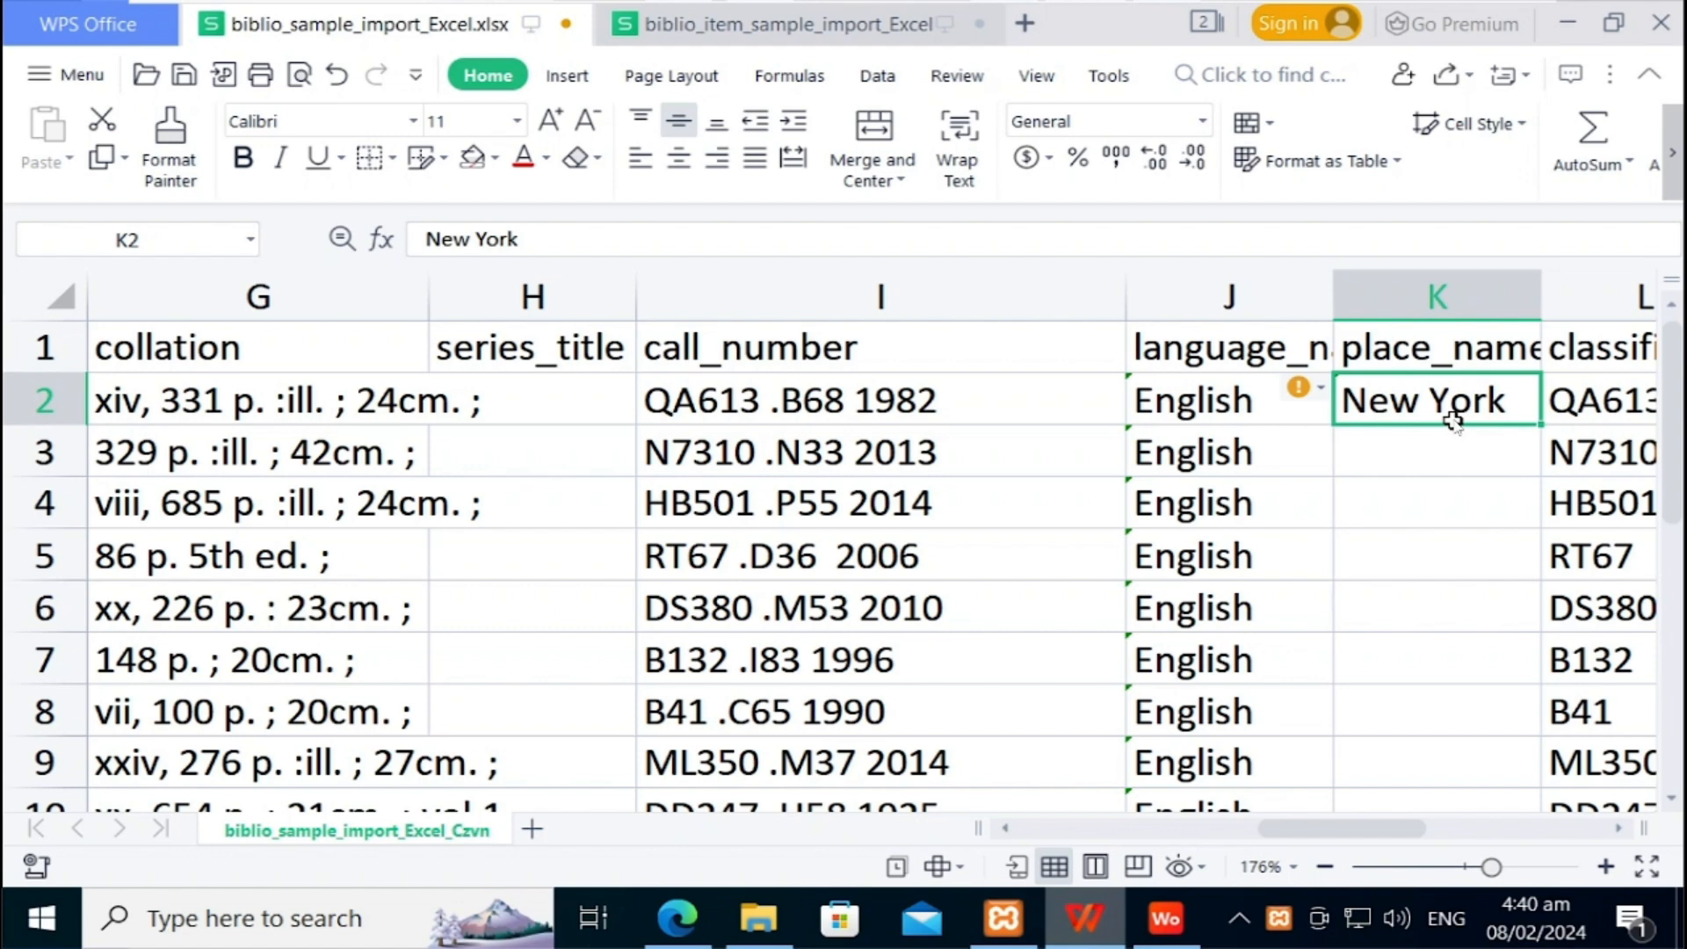
# Step: Copy New York into K3 through K20 of the place_name column
pyautogui.press('Down')
pyautogui.hotkey('ctrl', 'c')
pyautogui.hotkey('shift', 'Down')
pyautogui.hotkey('shift', 'Down')
pyautogui.hotkey('shift', 'Down')
pyautogui.hotkey('shift', 'Down')
pyautogui.hotkey('shift', 'Down')
pyautogui.hotkey('shift', 'Down')
pyautogui.hotkey('shift', 'Down')
pyautogui.hotkey('shift', 'Down')
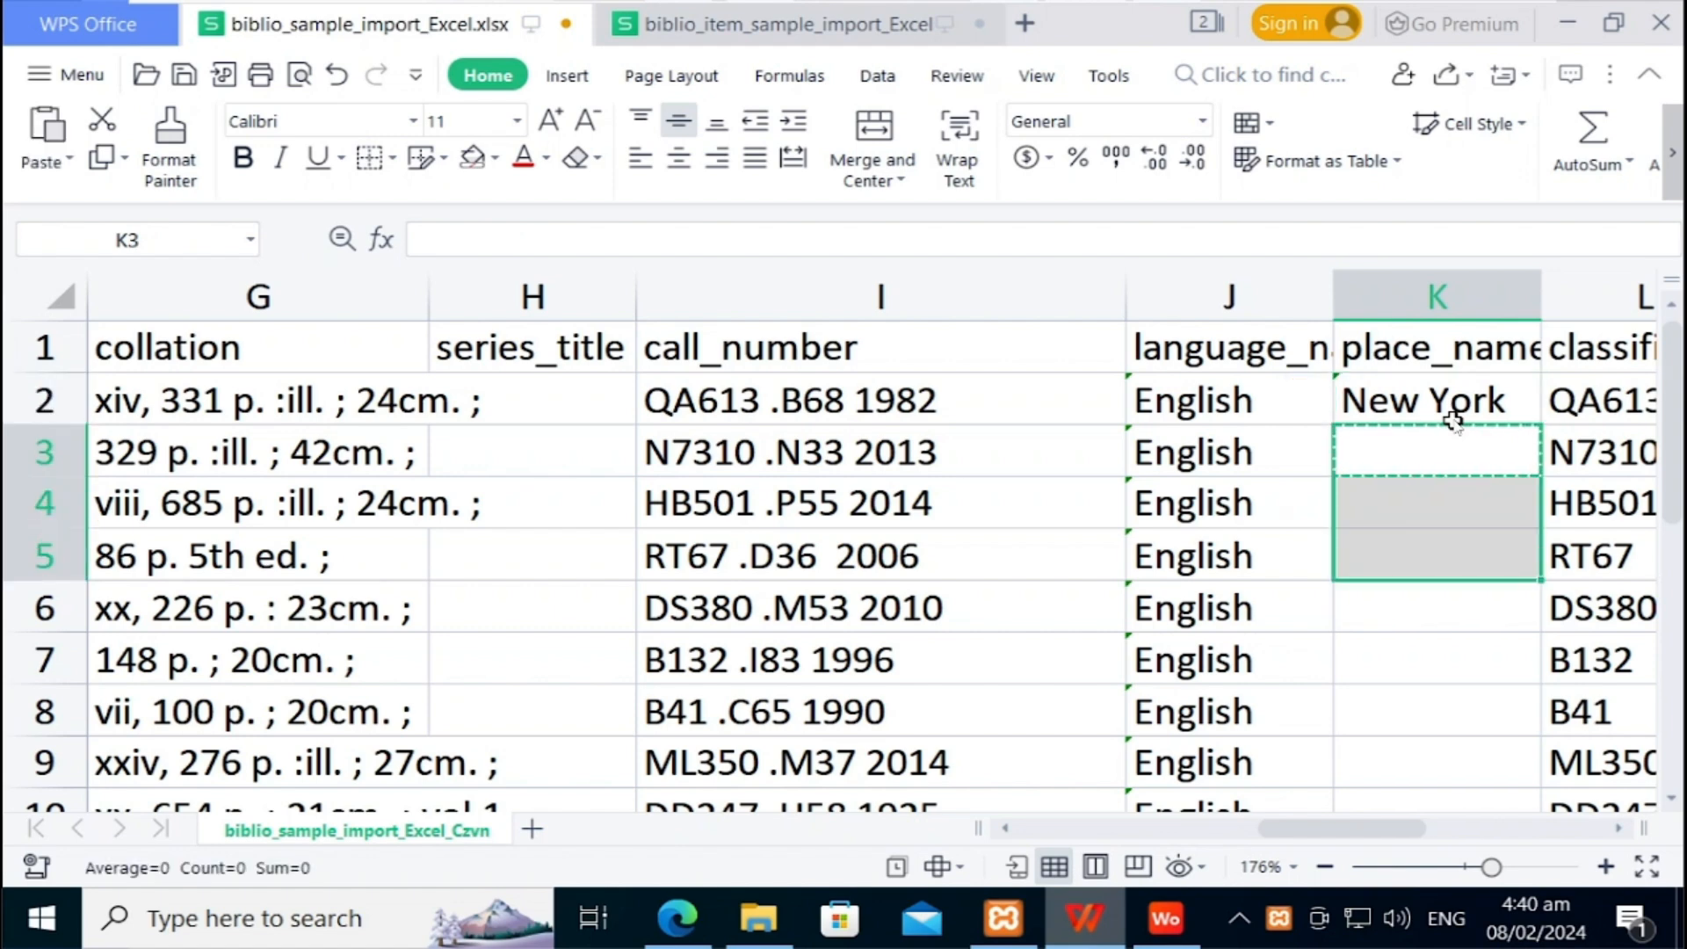
pyautogui.hotkey('shift', 'Down')
pyautogui.hotkey('shift', 'Down')
pyautogui.hotkey('shift', 'Down')
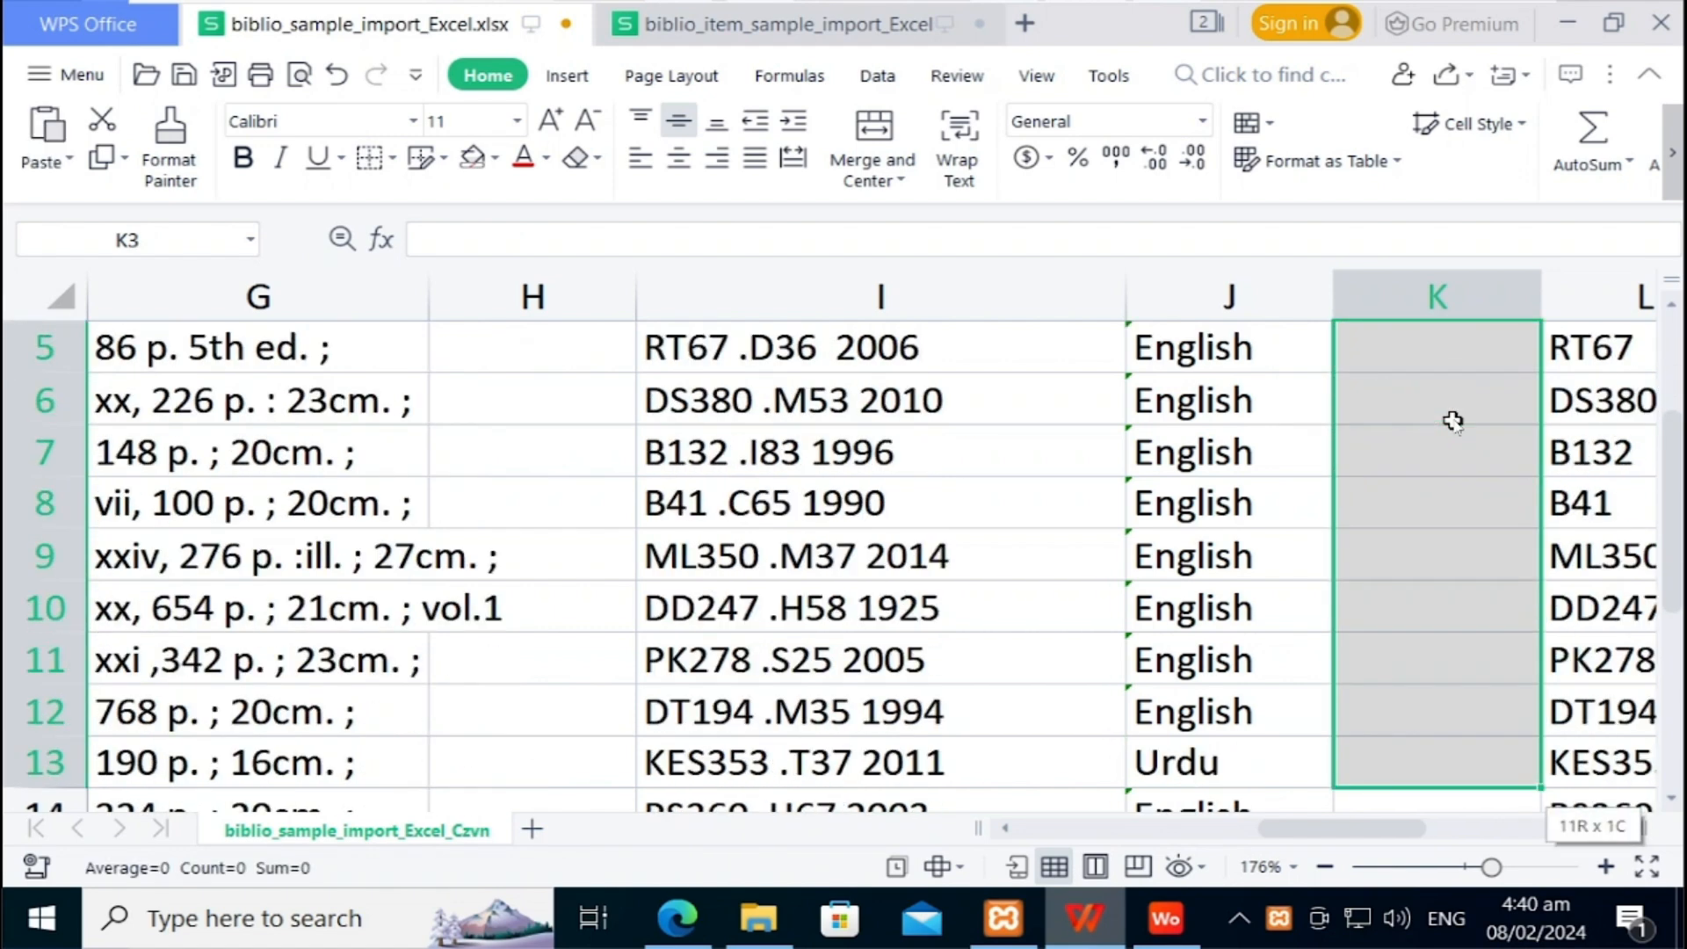
pyautogui.hotkey('shift', 'Down')
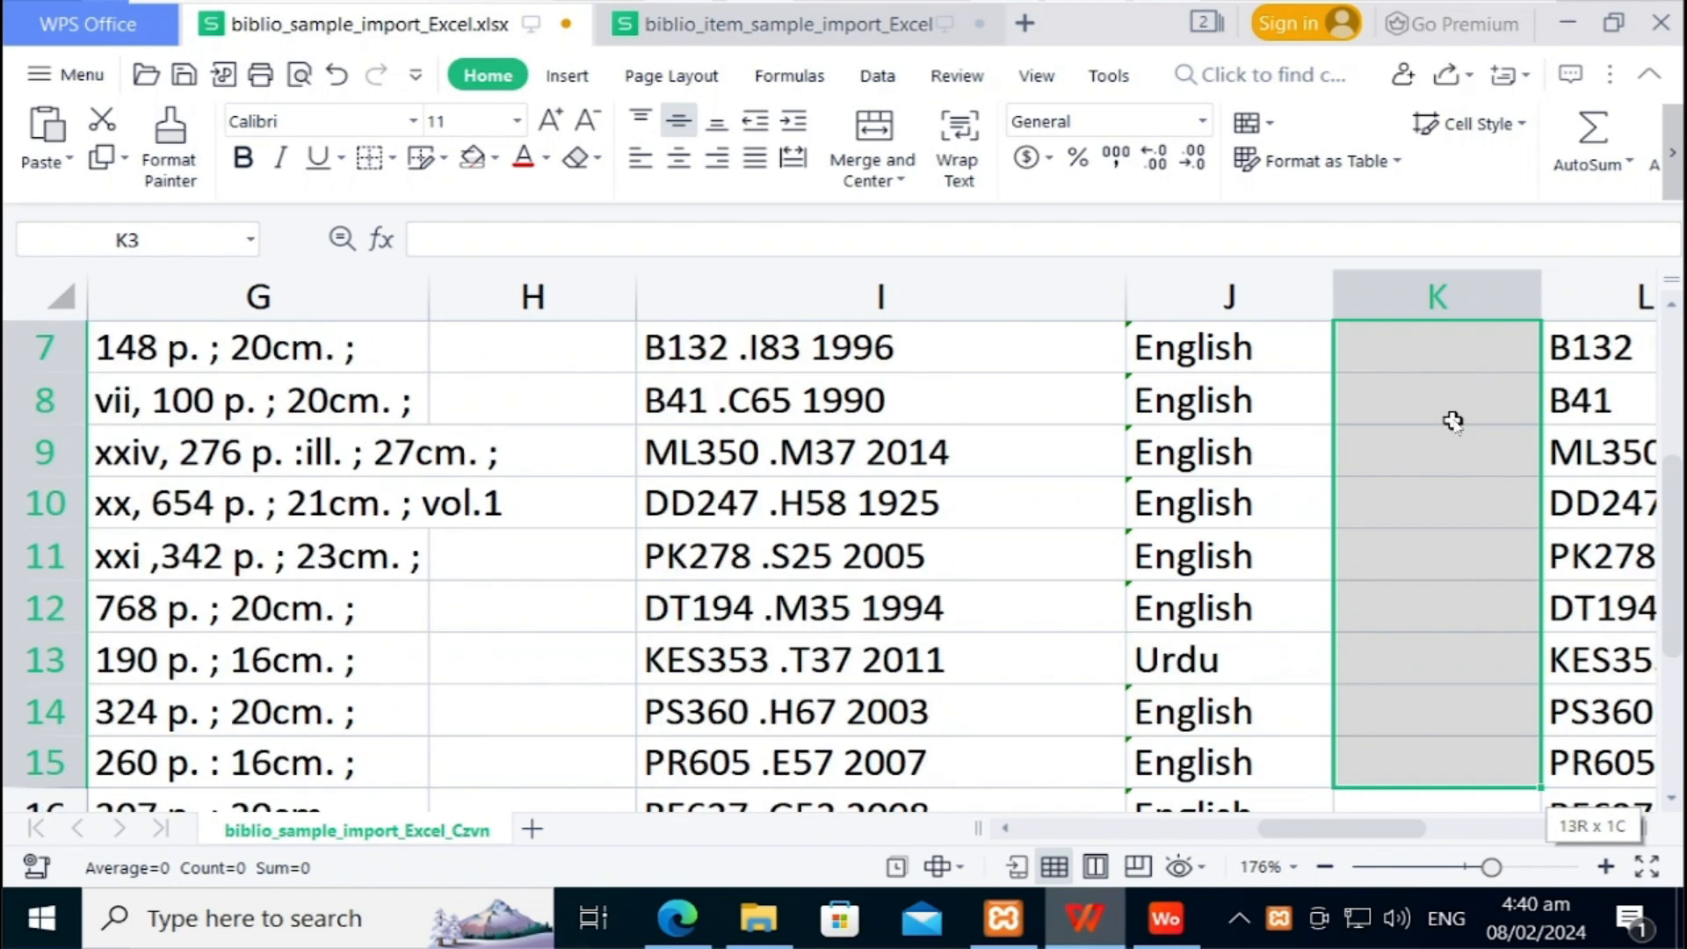
pyautogui.hotkey('shift', 'Down')
pyautogui.hotkey('shift', 'Down')
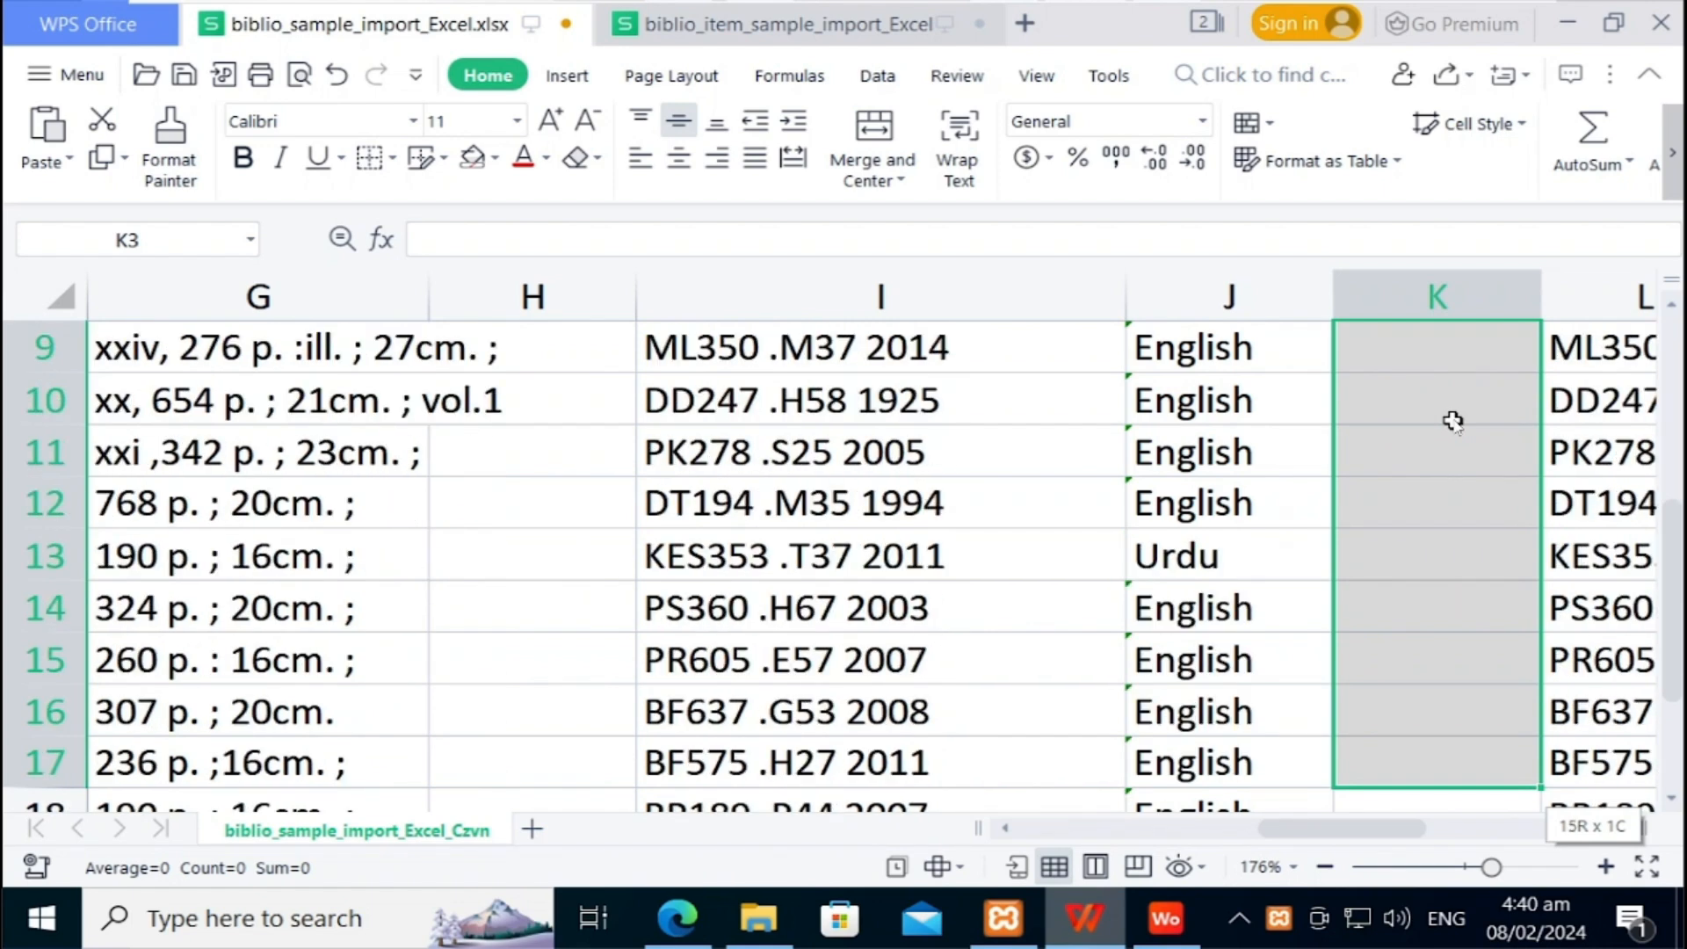
pyautogui.hotkey('shift', 'Down')
pyautogui.hotkey('shift', 'Down')
pyautogui.hotkey('shift', 'Down')
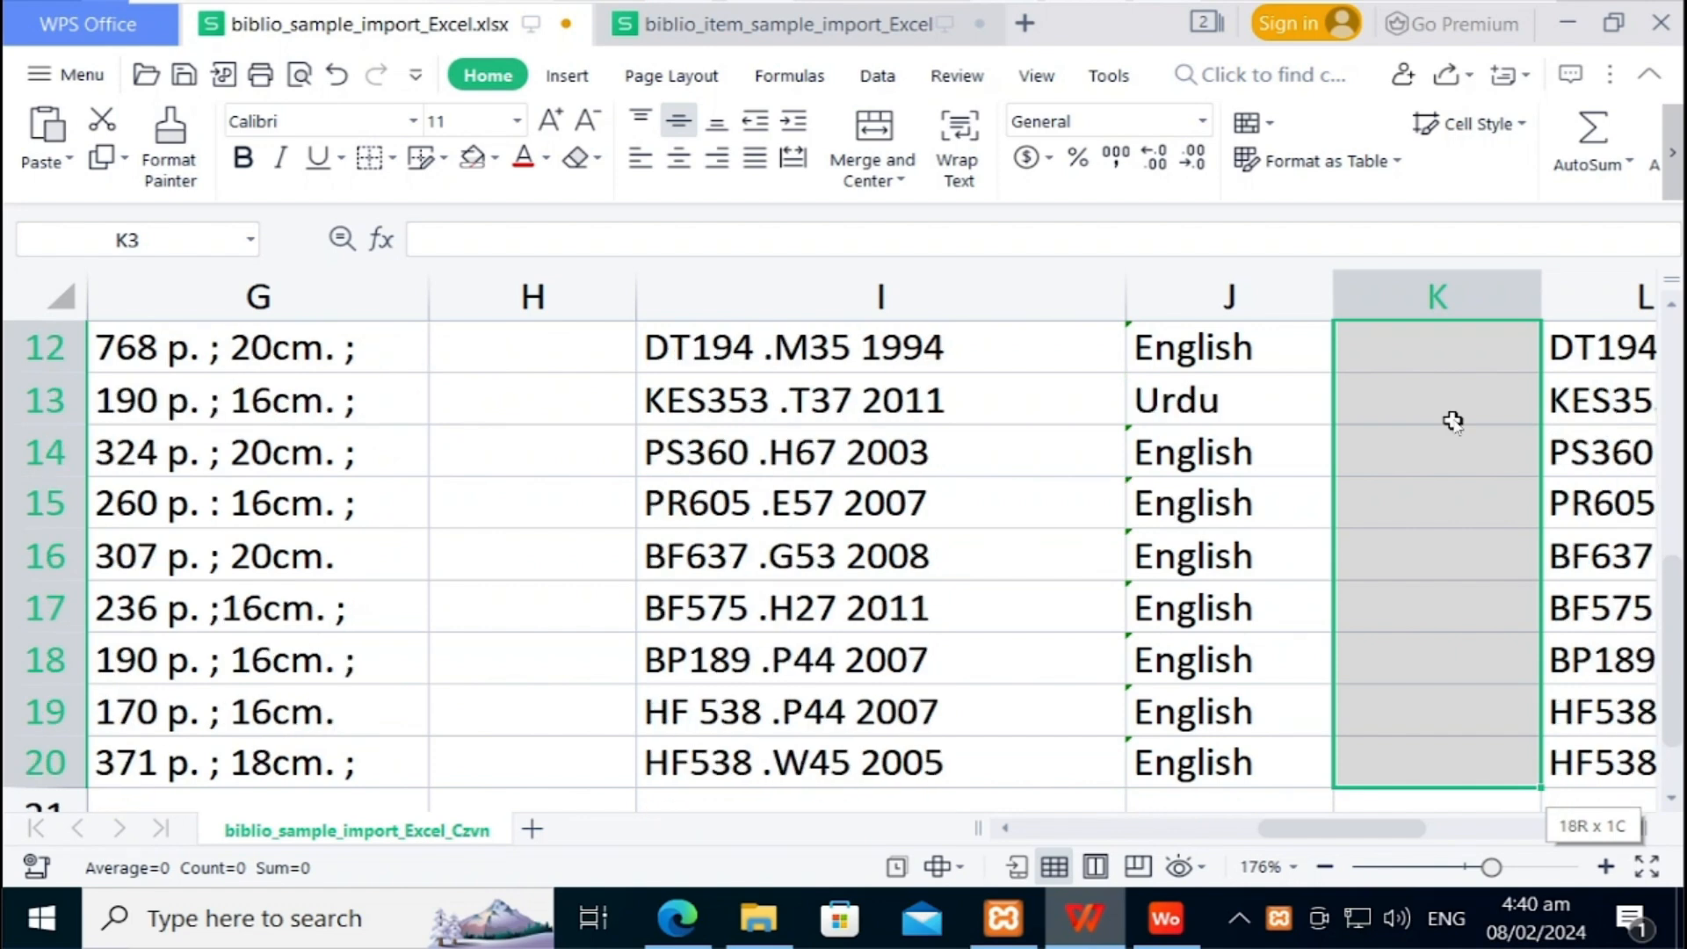
pyautogui.hotkey('ctrl', 'v')
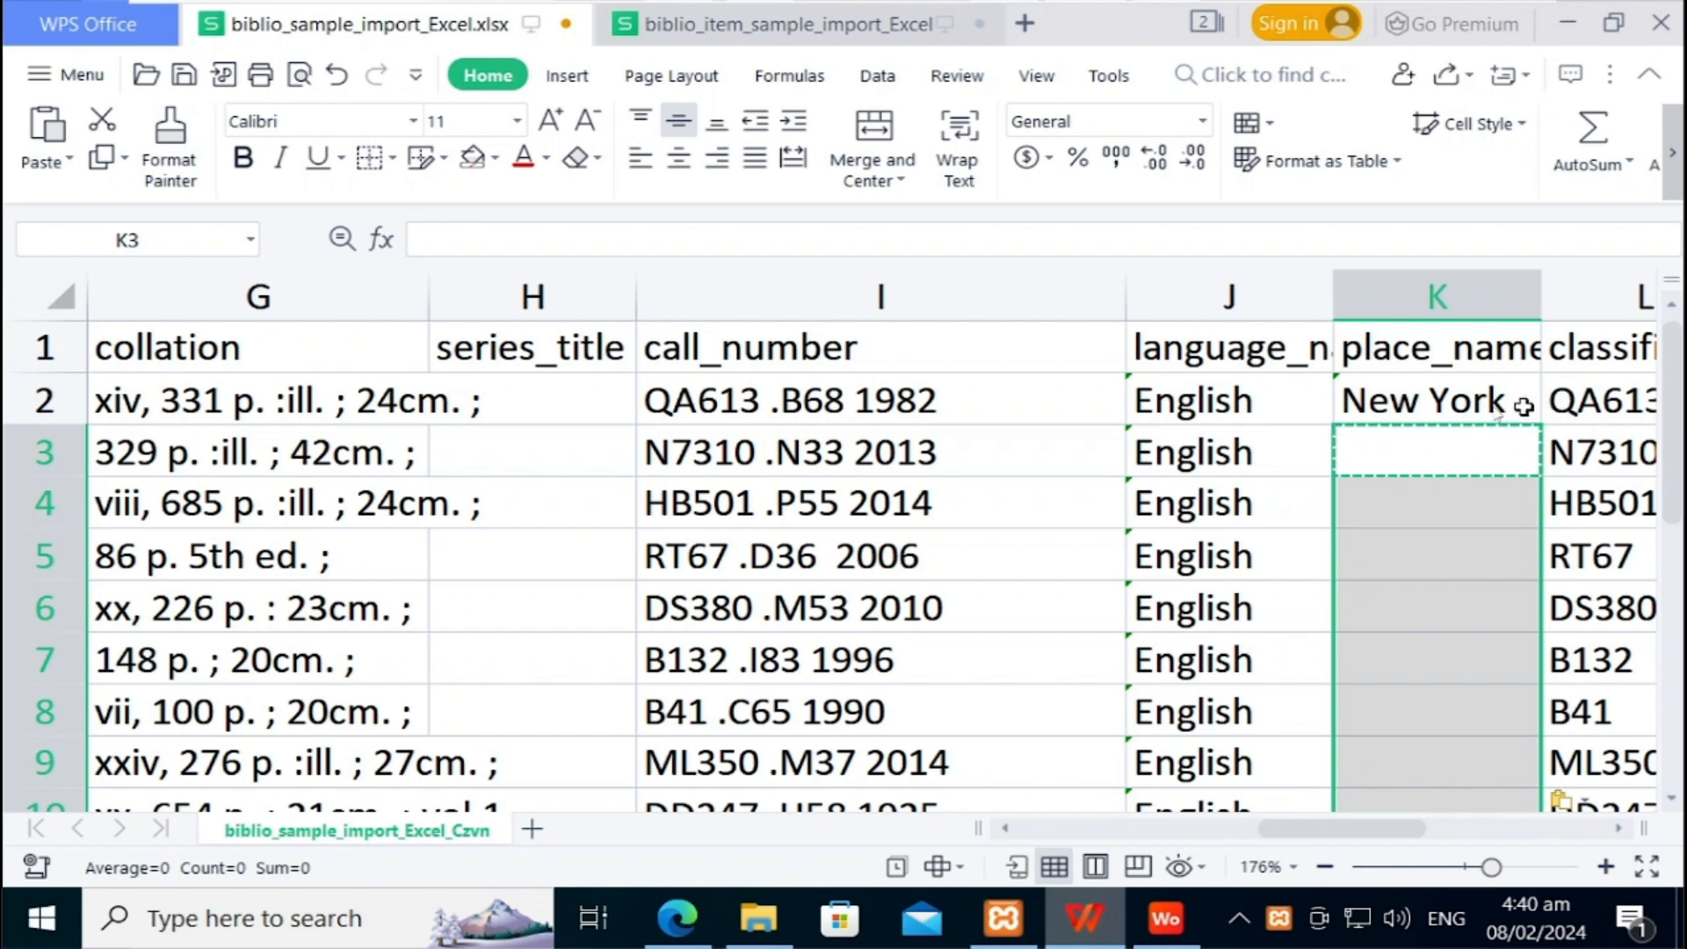
pyautogui.click(1480, 406)
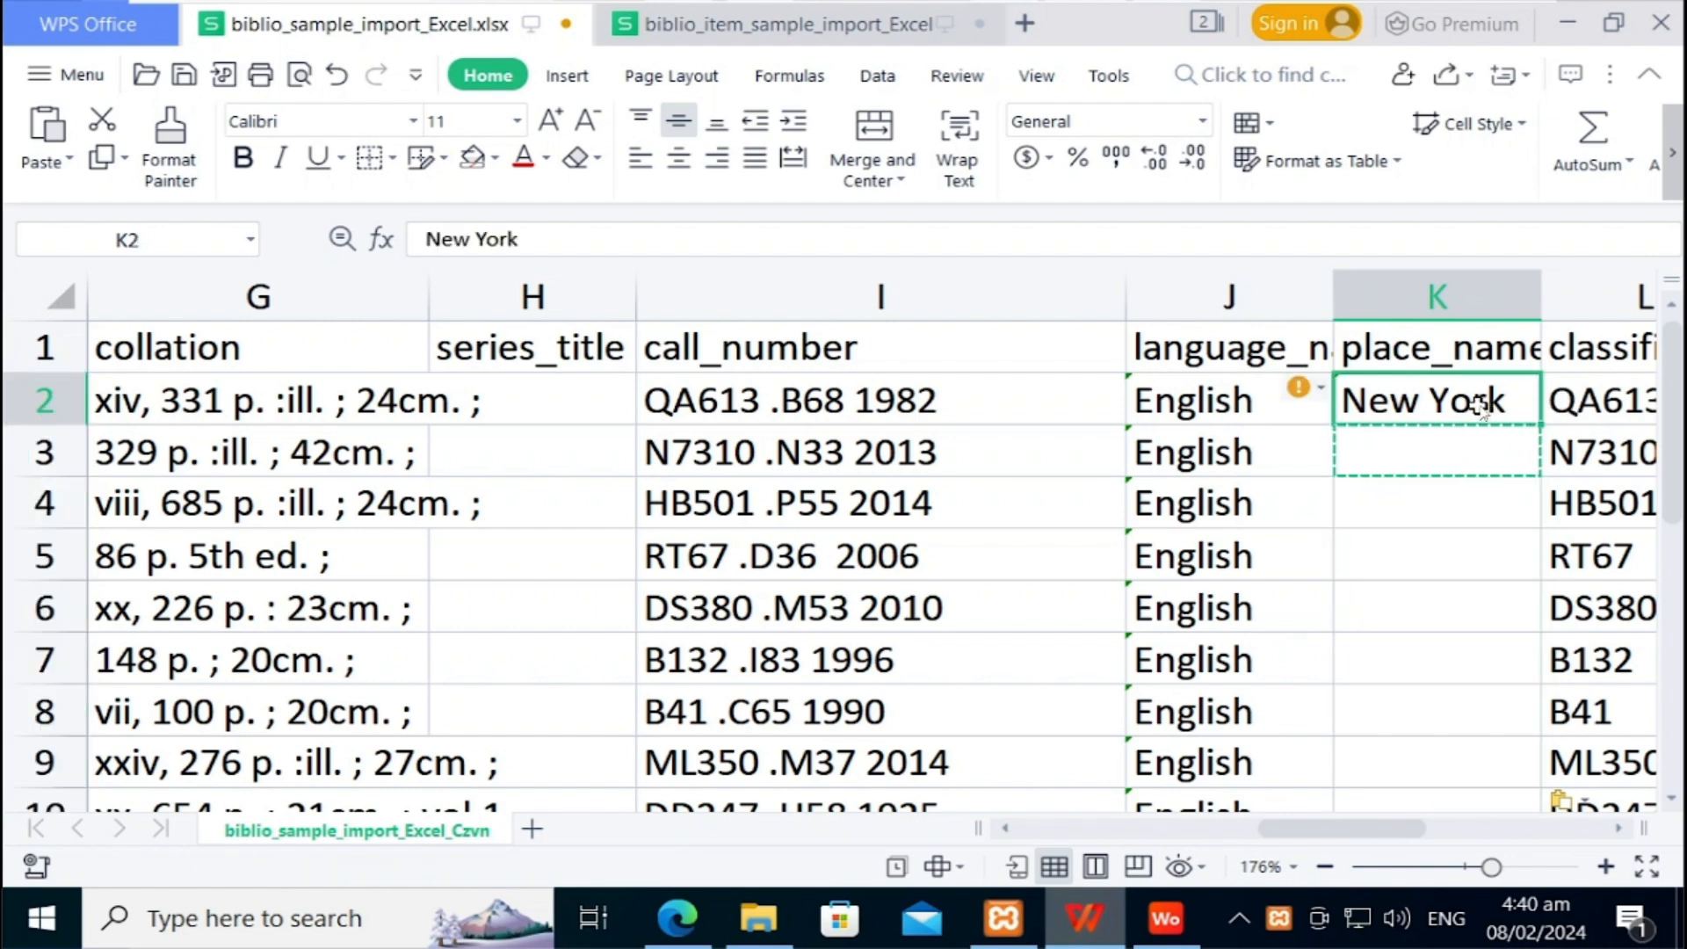
pyautogui.click(1435, 456)
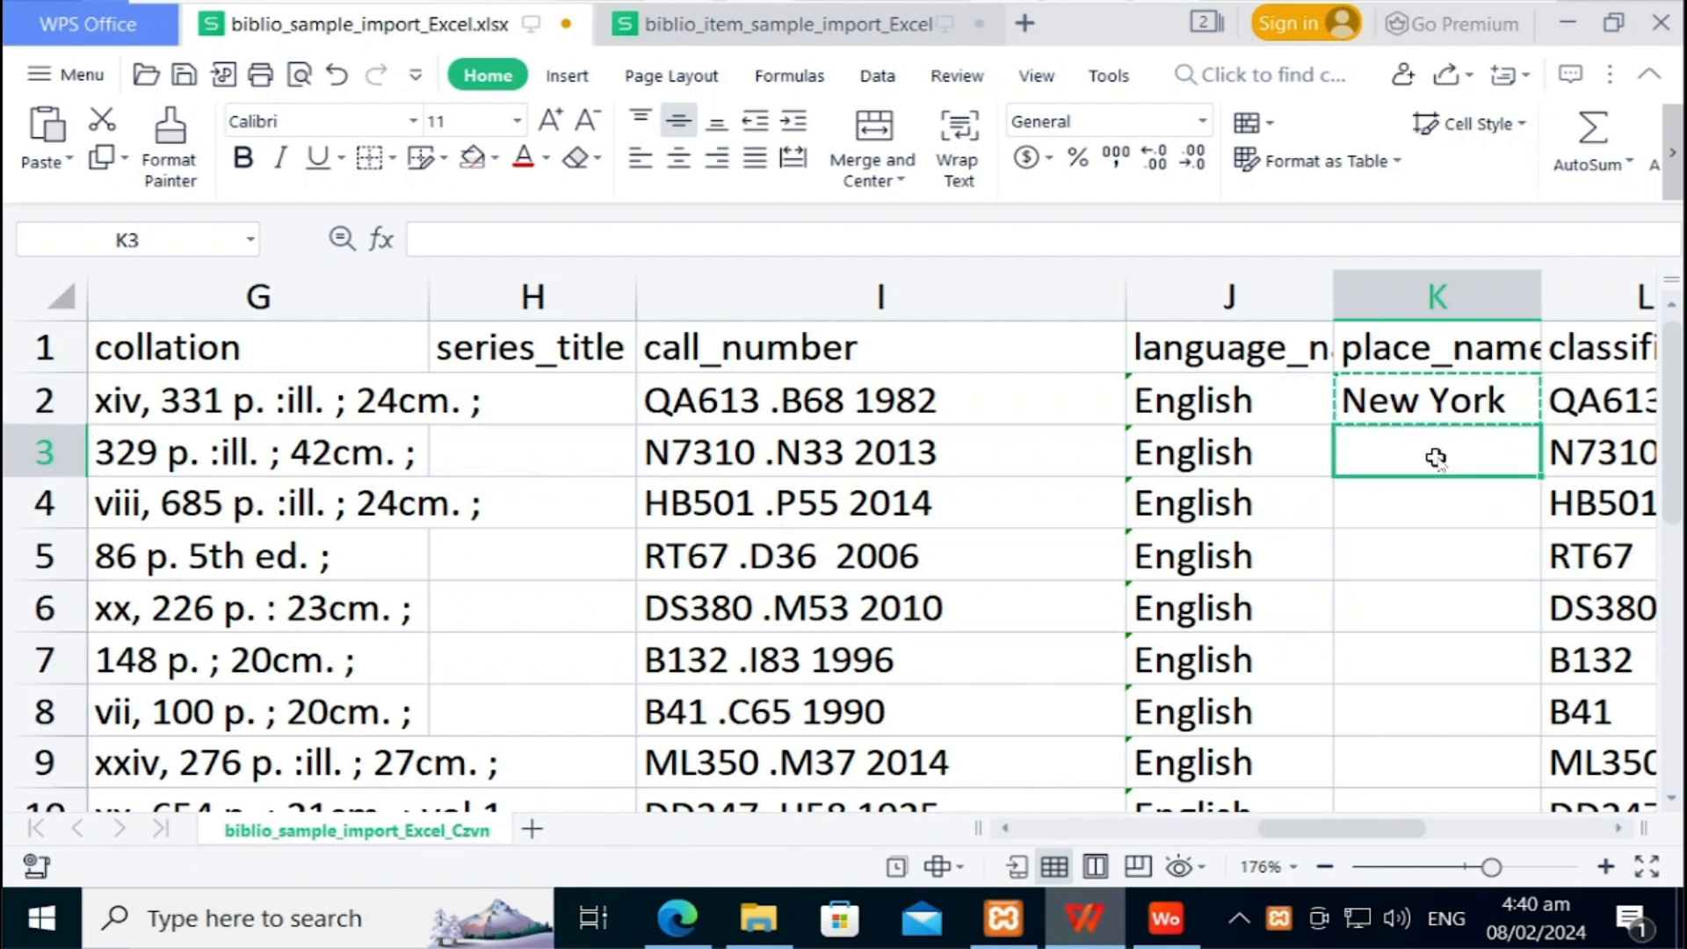
pyautogui.hotkey('shift', 'Down')
pyautogui.hotkey('shift', 'Down')
pyautogui.hotkey('shift', 'Down')
pyautogui.hotkey('shift', 'Down')
pyautogui.hotkey('shift', 'Down')
pyautogui.hotkey('shift', 'Down')
pyautogui.hotkey('shift', 'Down')
pyautogui.hotkey('shift', 'Down')
pyautogui.hotkey('shift', 'Down')
pyautogui.hotkey('shift', 'Down')
pyautogui.hotkey('shift', 'Down')
pyautogui.hotkey('shift', 'Down')
pyautogui.hotkey('shift', 'Down')
pyautogui.hotkey('shift', 'Down')
pyautogui.hotkey('shift', 'Down')
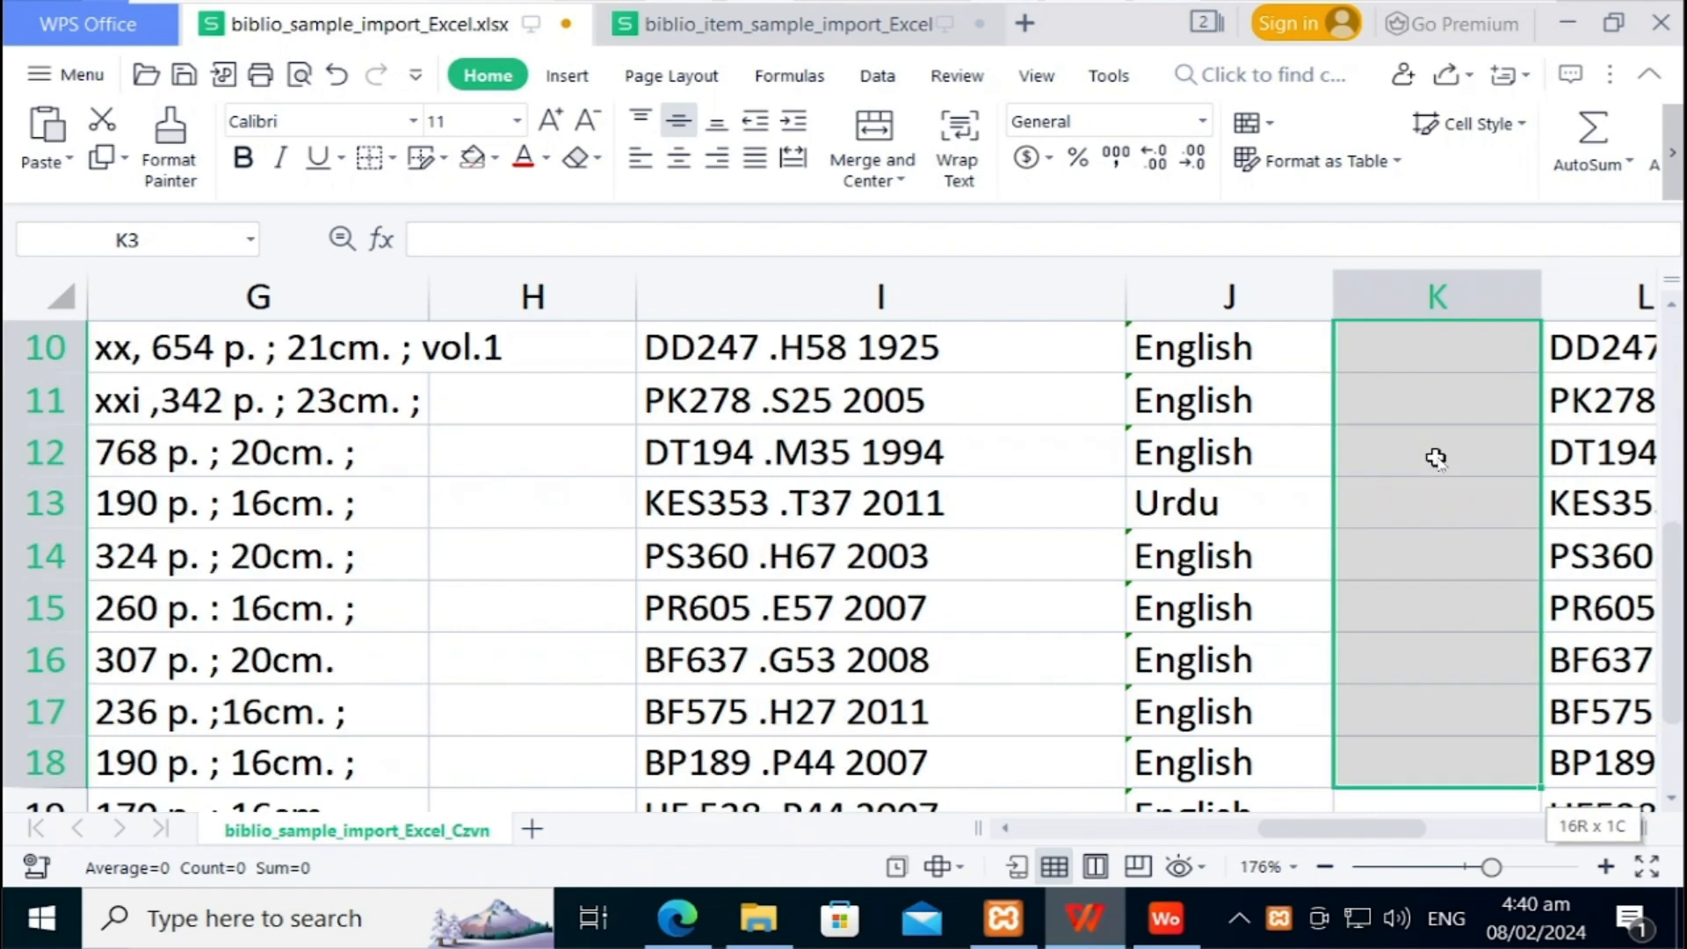
pyautogui.hotkey('shift', 'Down')
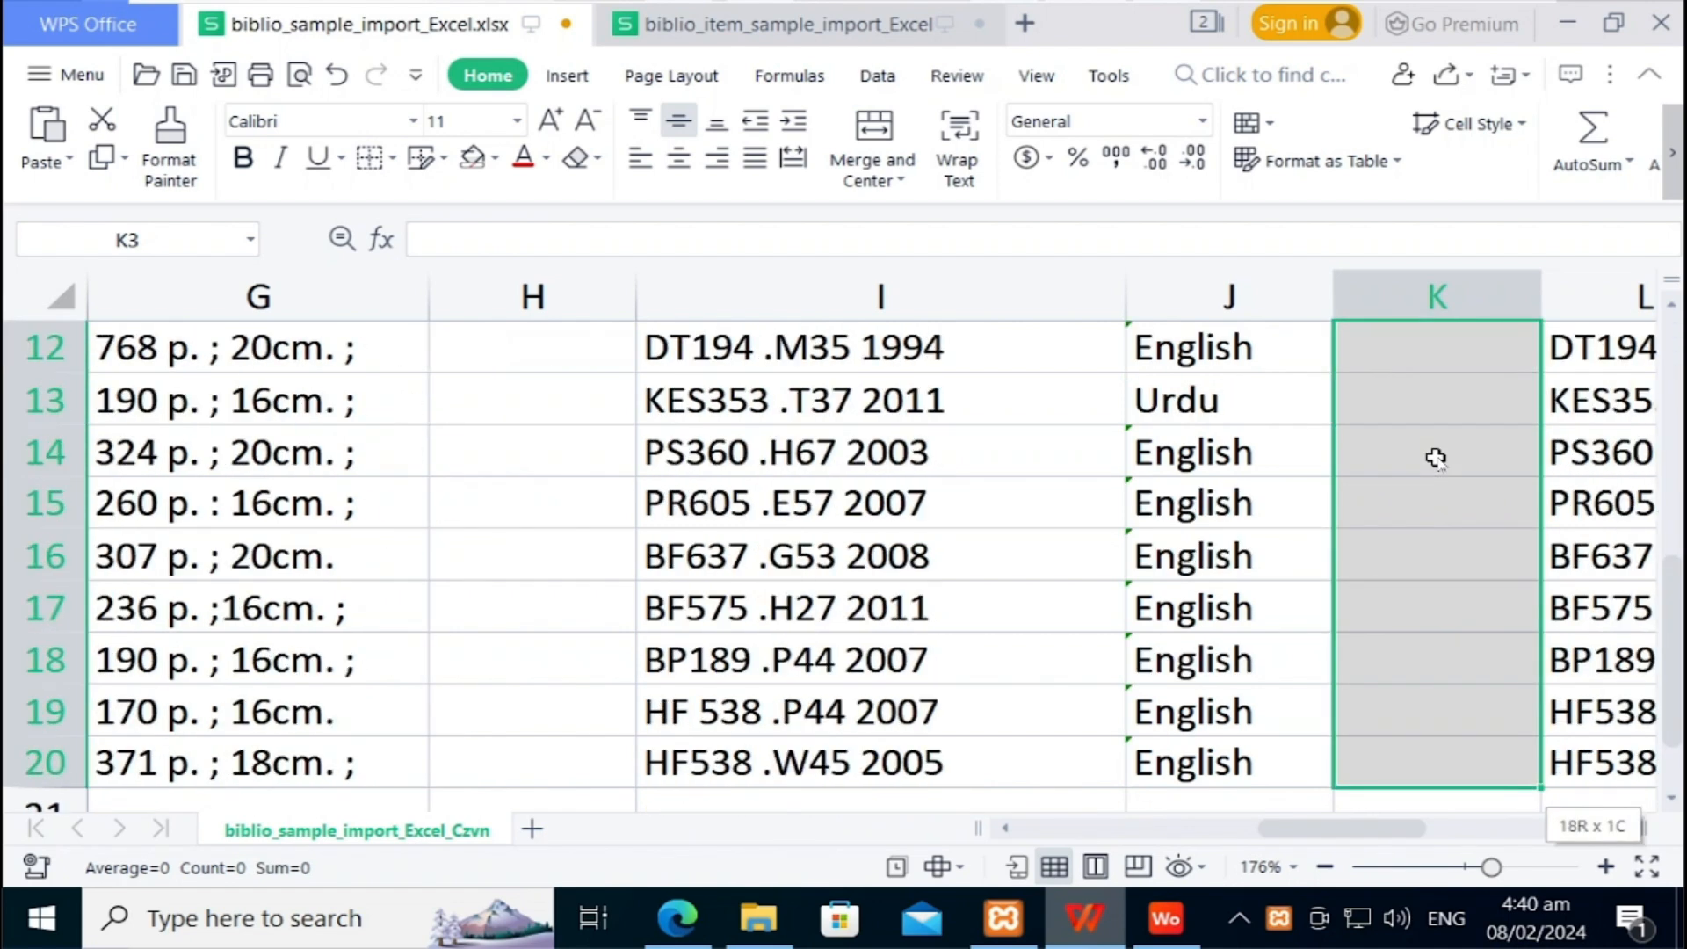
pyautogui.hotkey('ctrl', 'v')
pyautogui.press('Right')
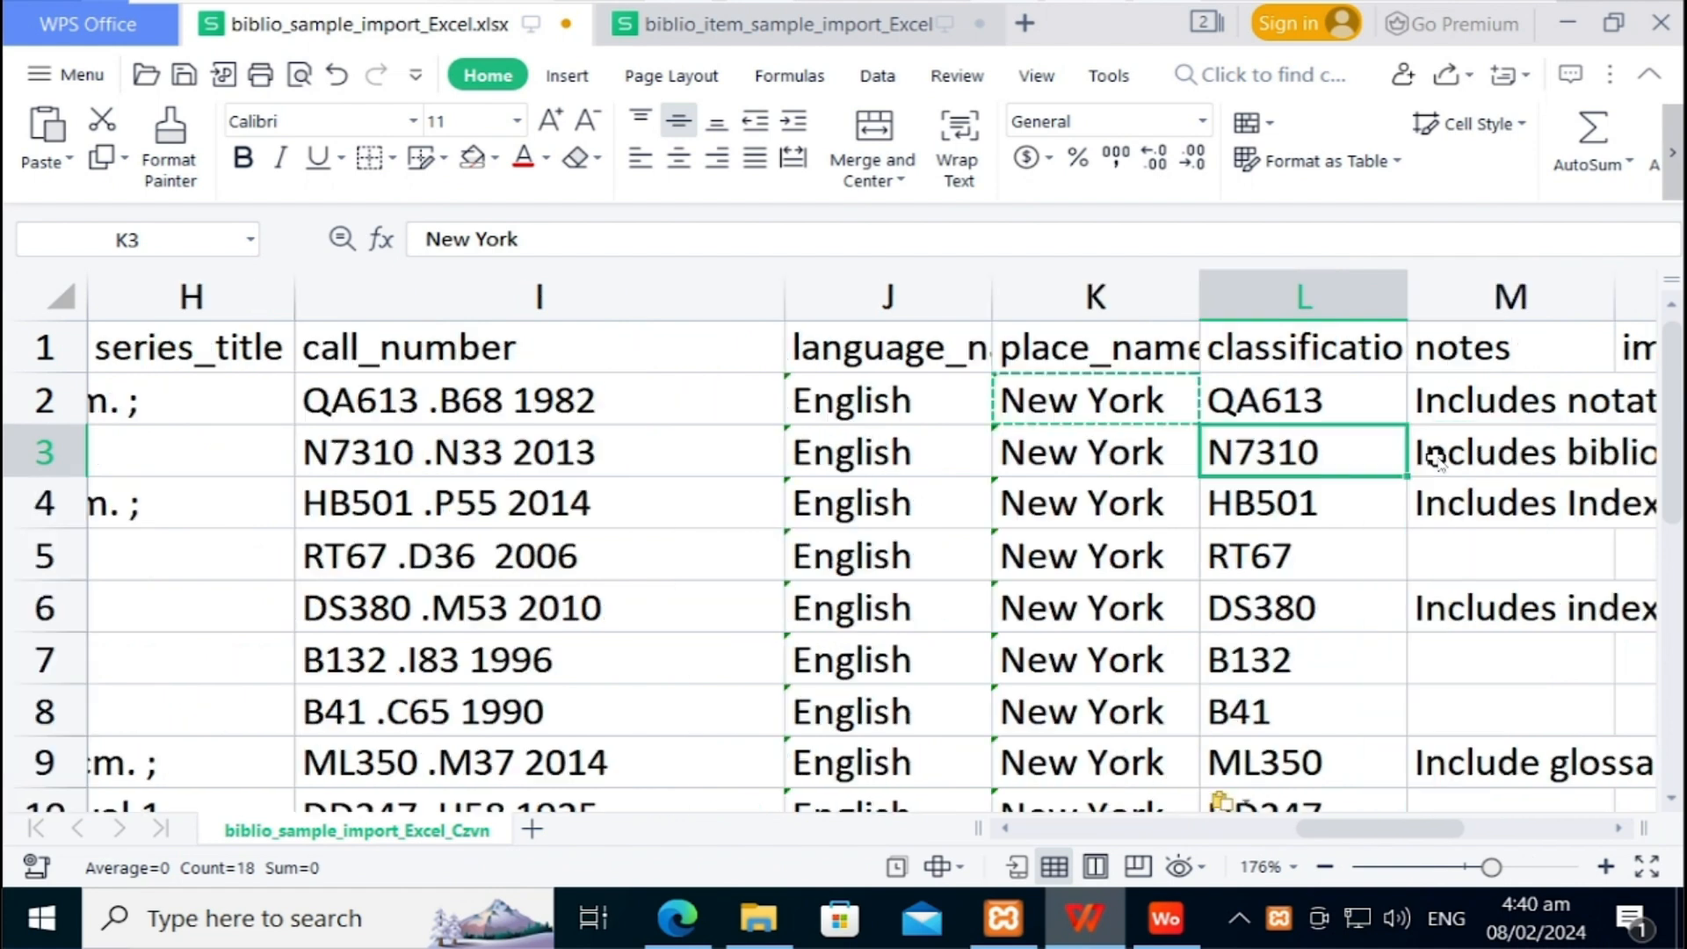
pyautogui.press('Up')
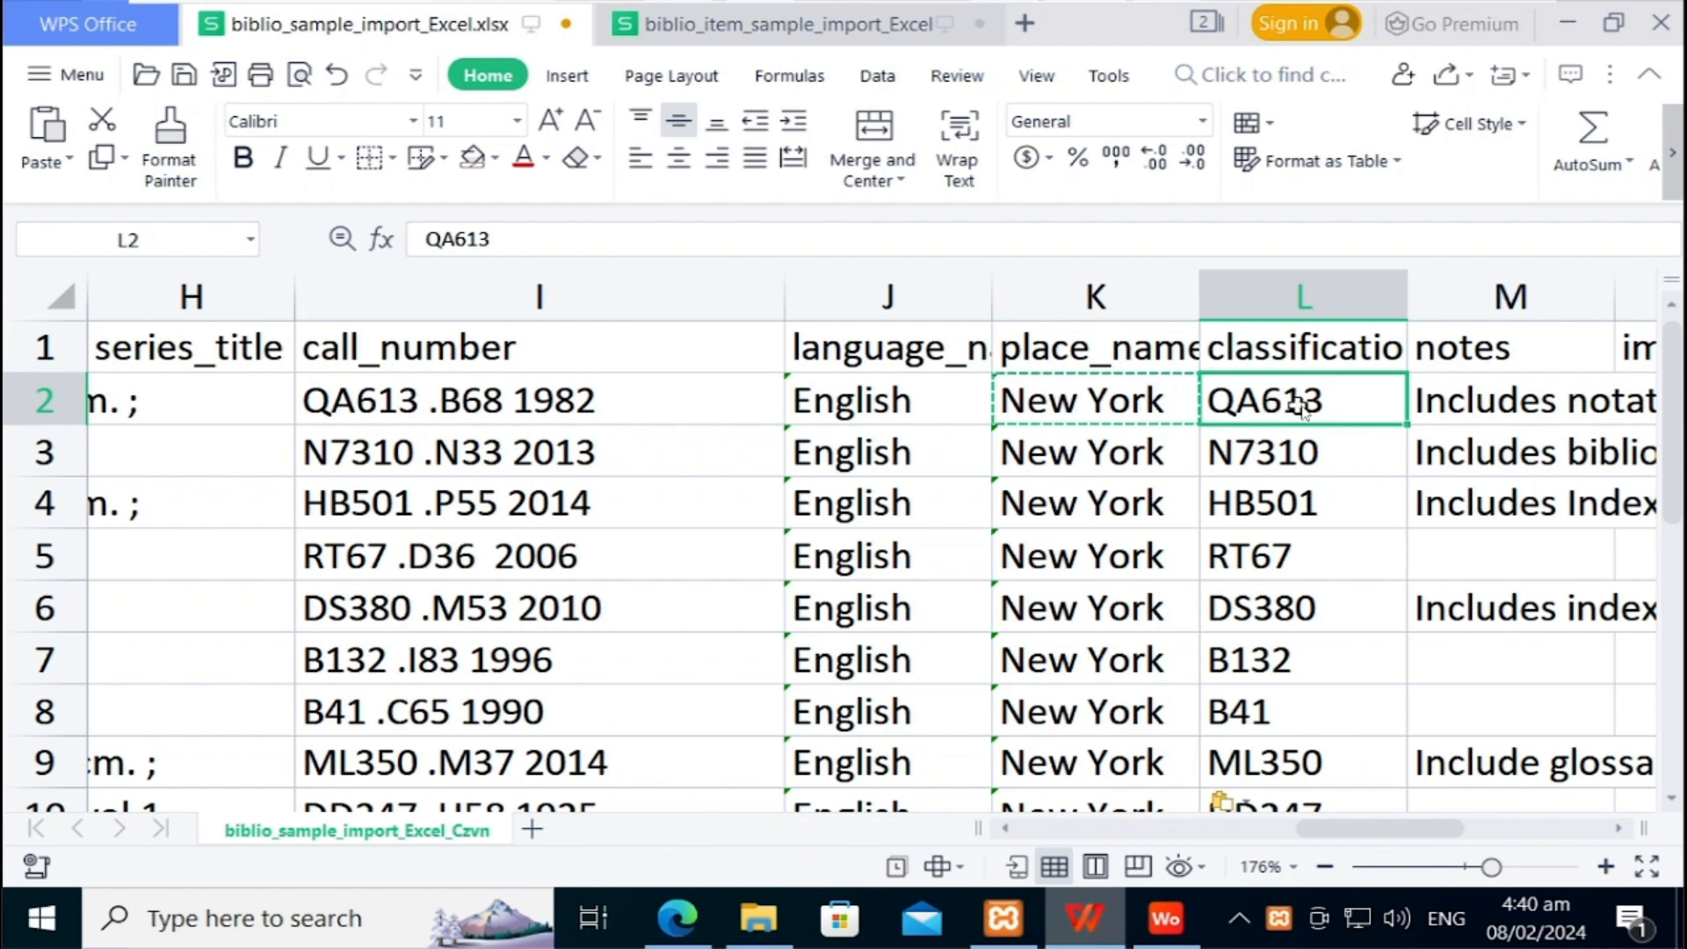
pyautogui.click(1264, 452)
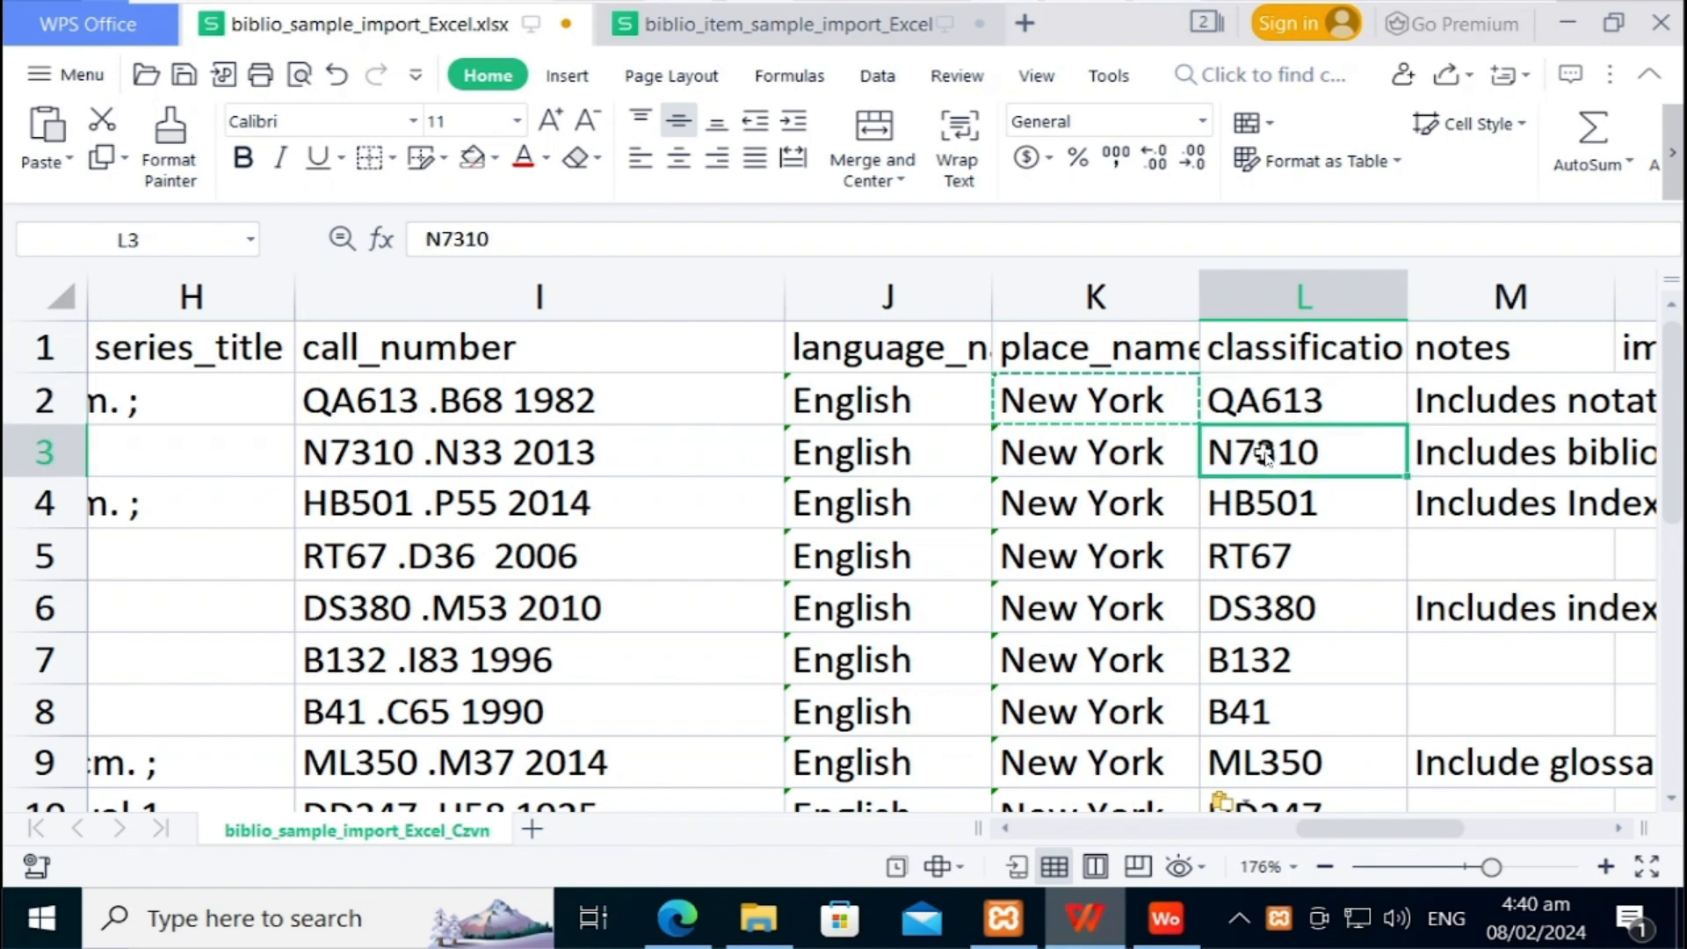
pyautogui.press('Down')
pyautogui.press('Down')
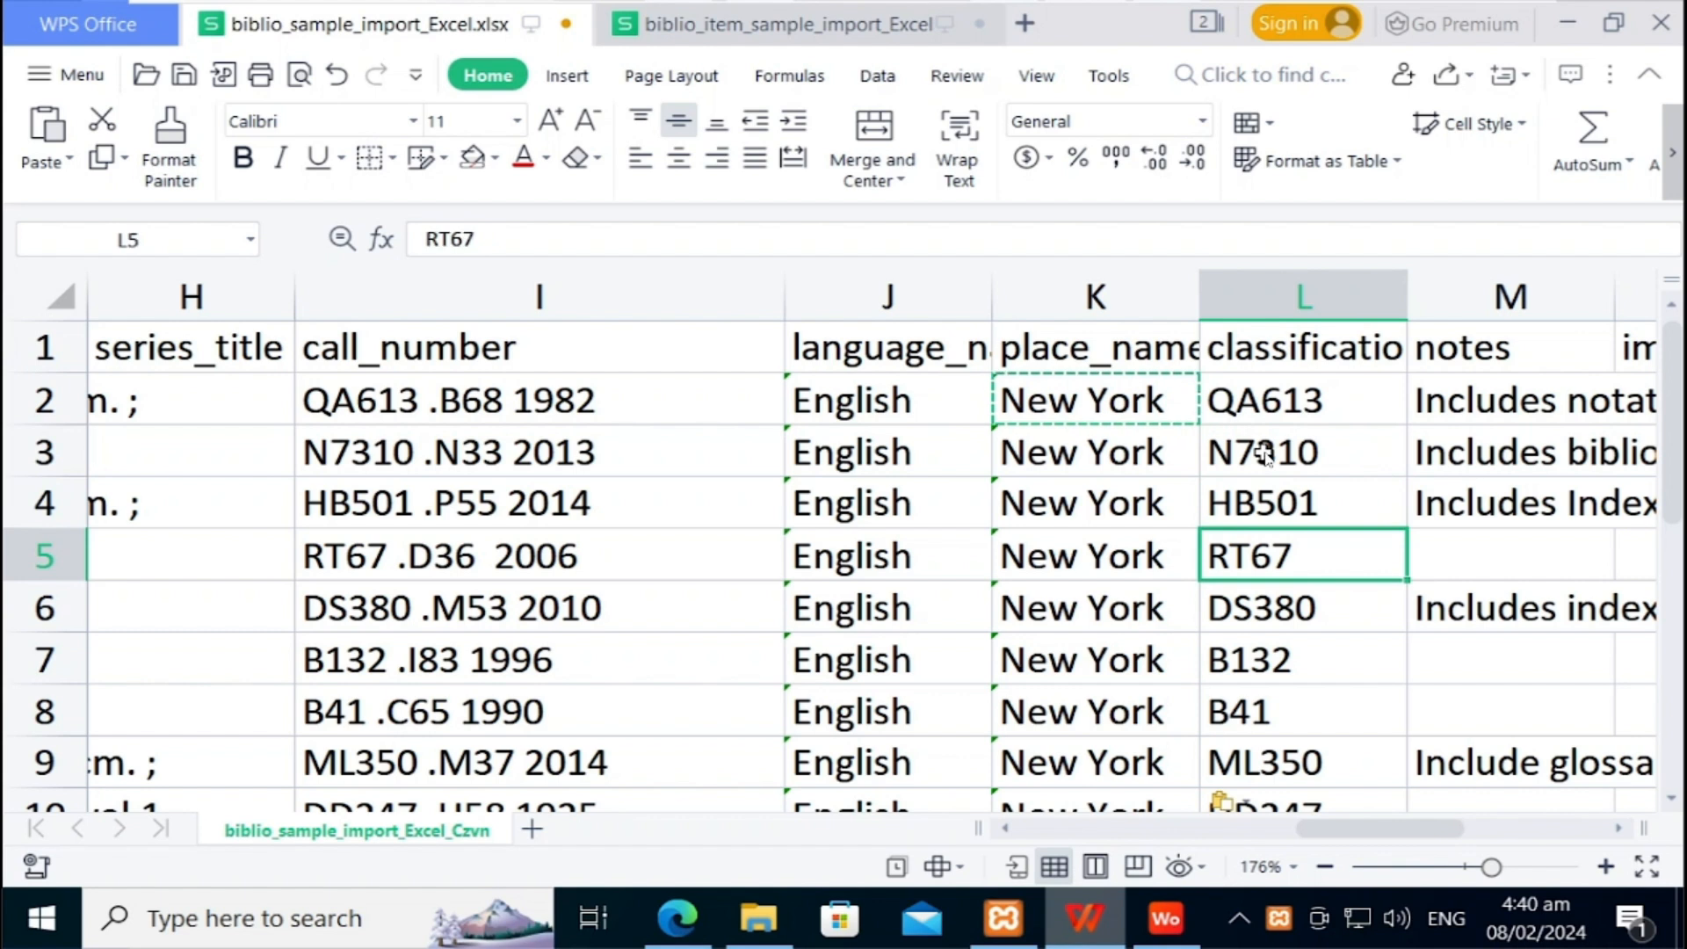
pyautogui.press('Down')
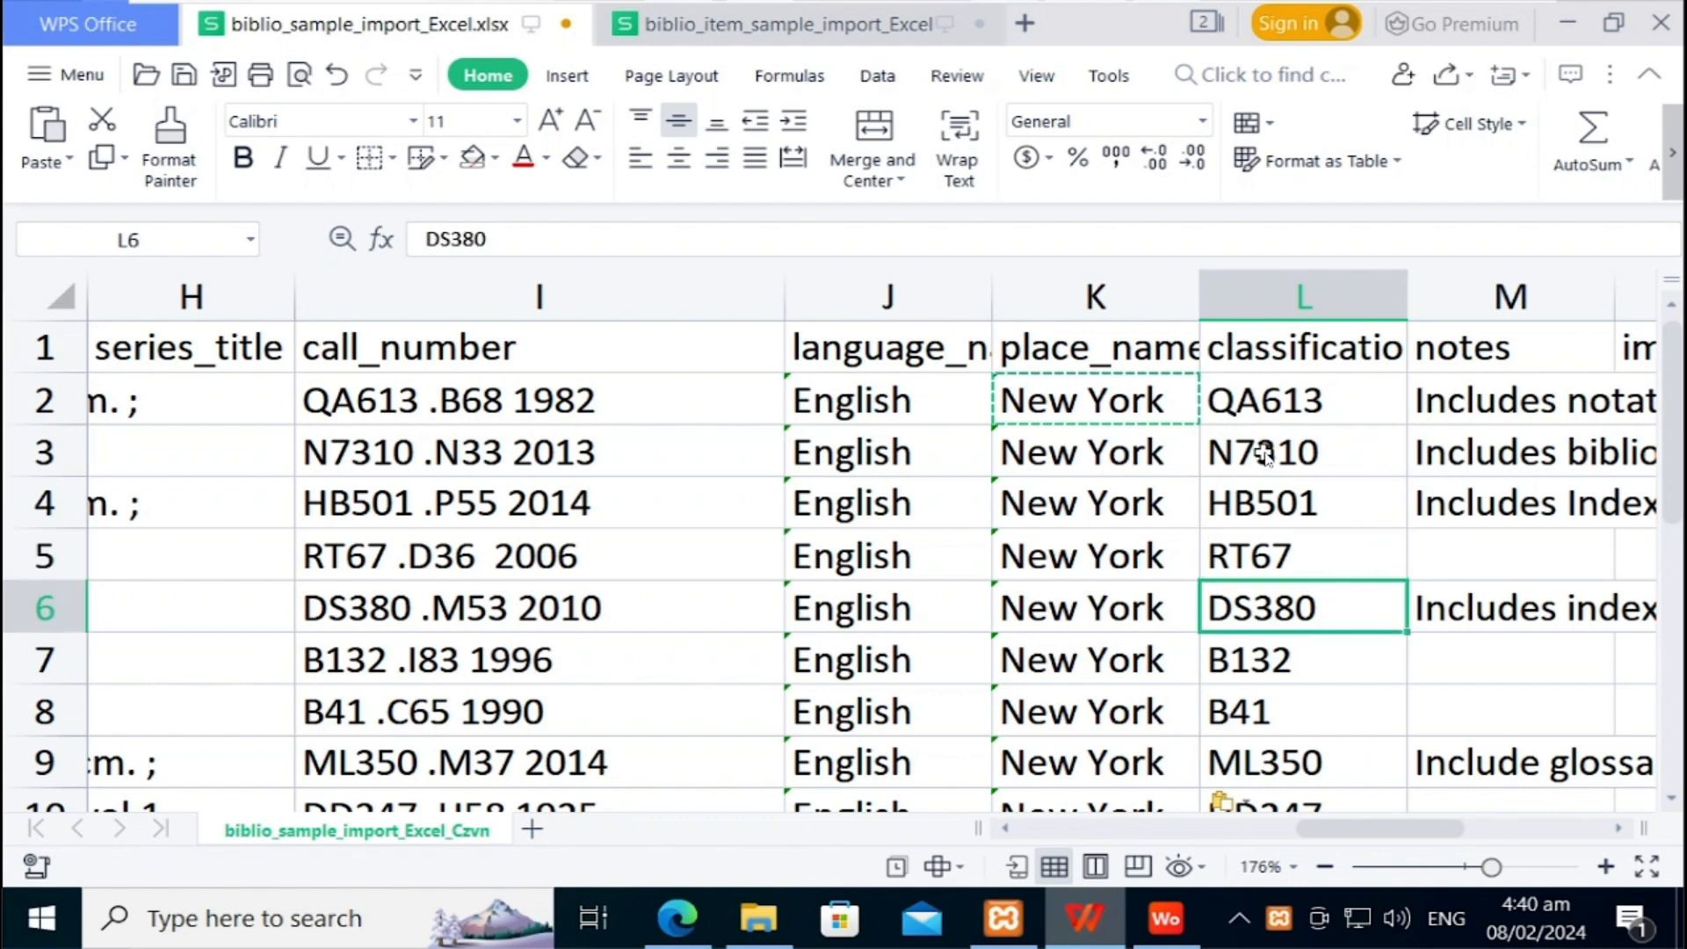
pyautogui.press('Down')
pyautogui.press('Down')
pyautogui.press('Down')
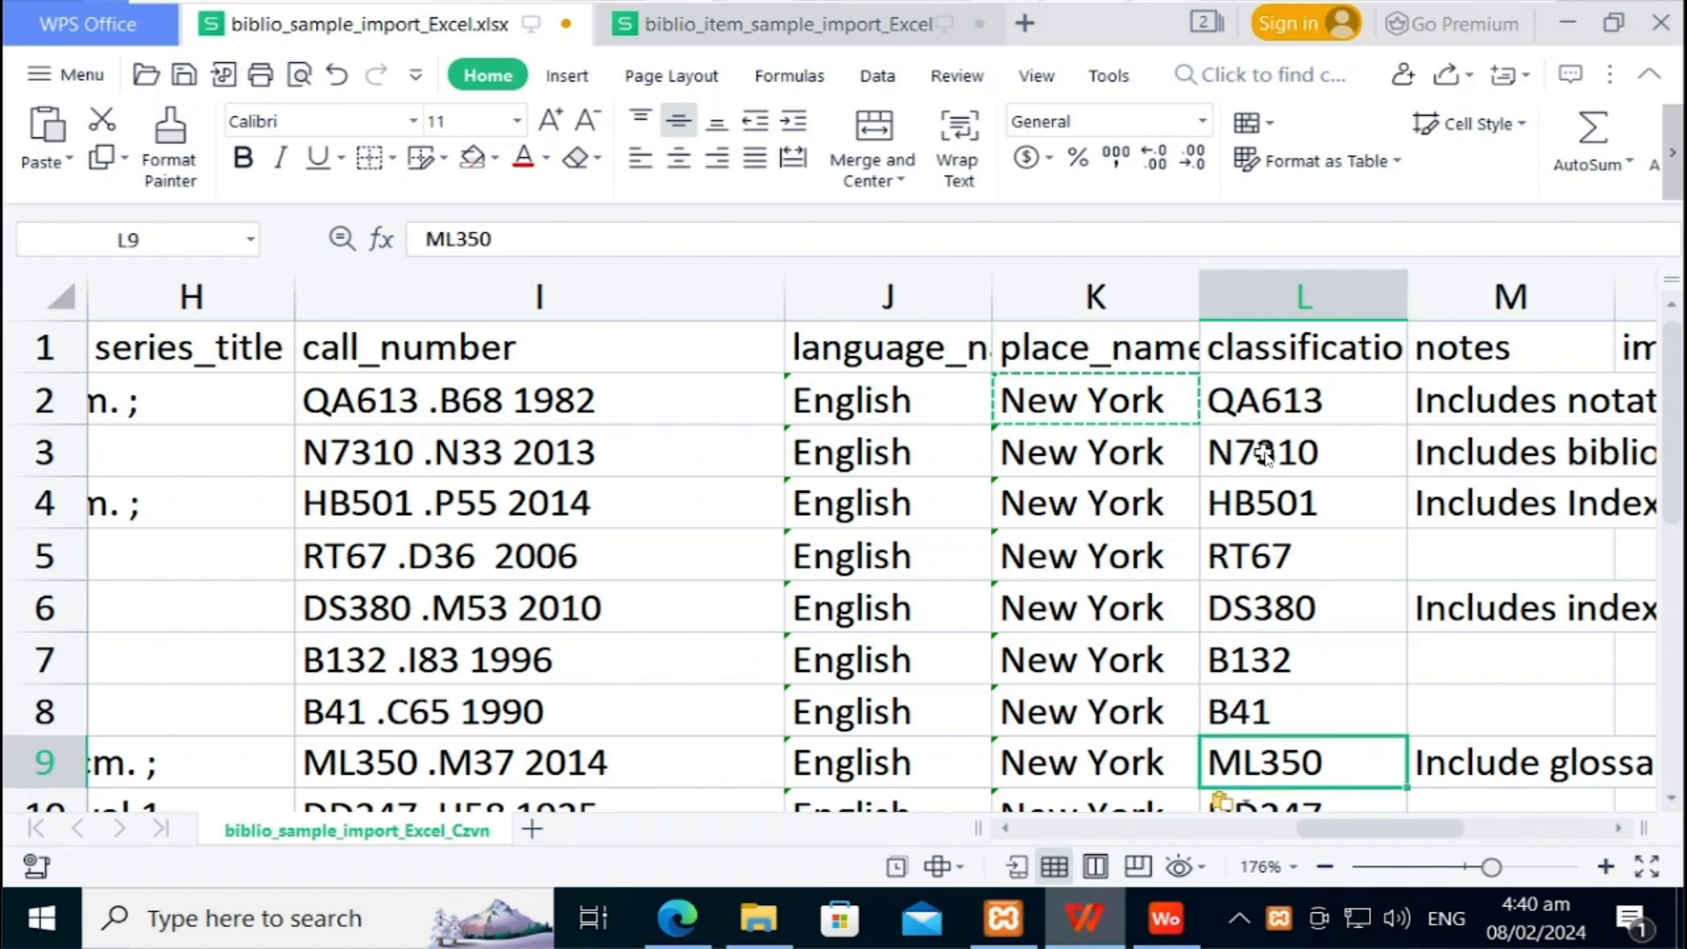
pyautogui.press('Down')
pyautogui.press('Down')
pyautogui.press('Down')
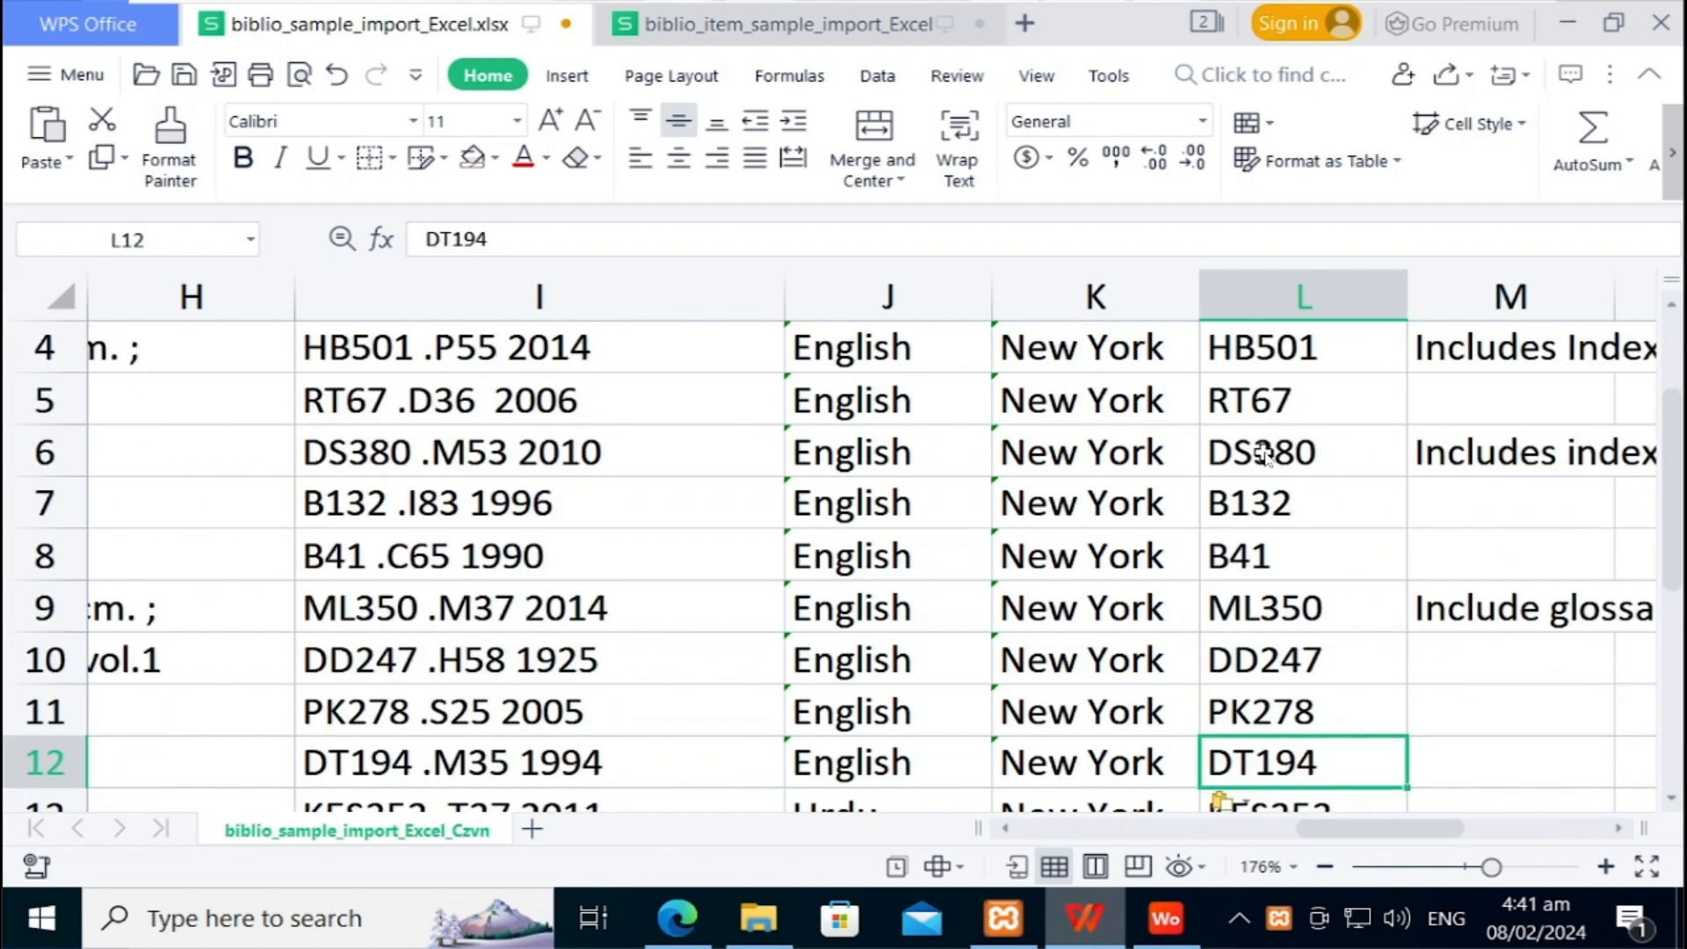
pyautogui.press('Down')
pyautogui.press('Down')
pyautogui.press('Right')
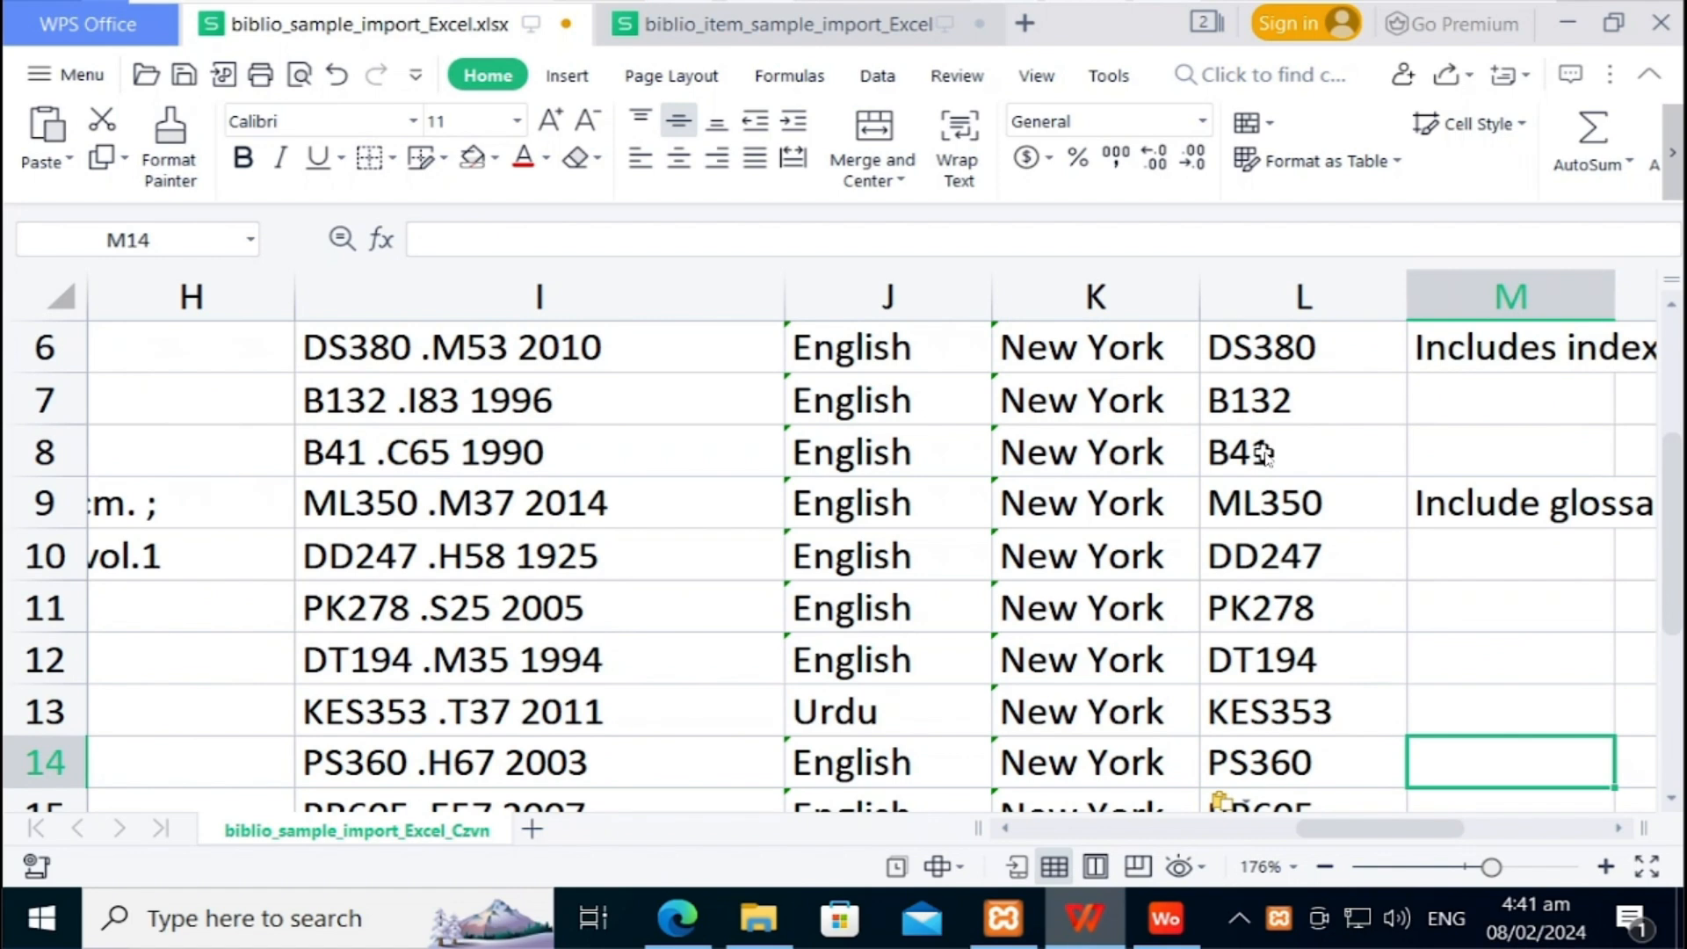
pyautogui.press('Up')
pyautogui.press('Up')
pyautogui.press('Up')
pyautogui.press('Up')
pyautogui.press('Up')
pyautogui.press('Up')
pyautogui.press('Up')
pyautogui.press('Up')
pyautogui.press('Up')
pyautogui.press('Up')
pyautogui.press('Up')
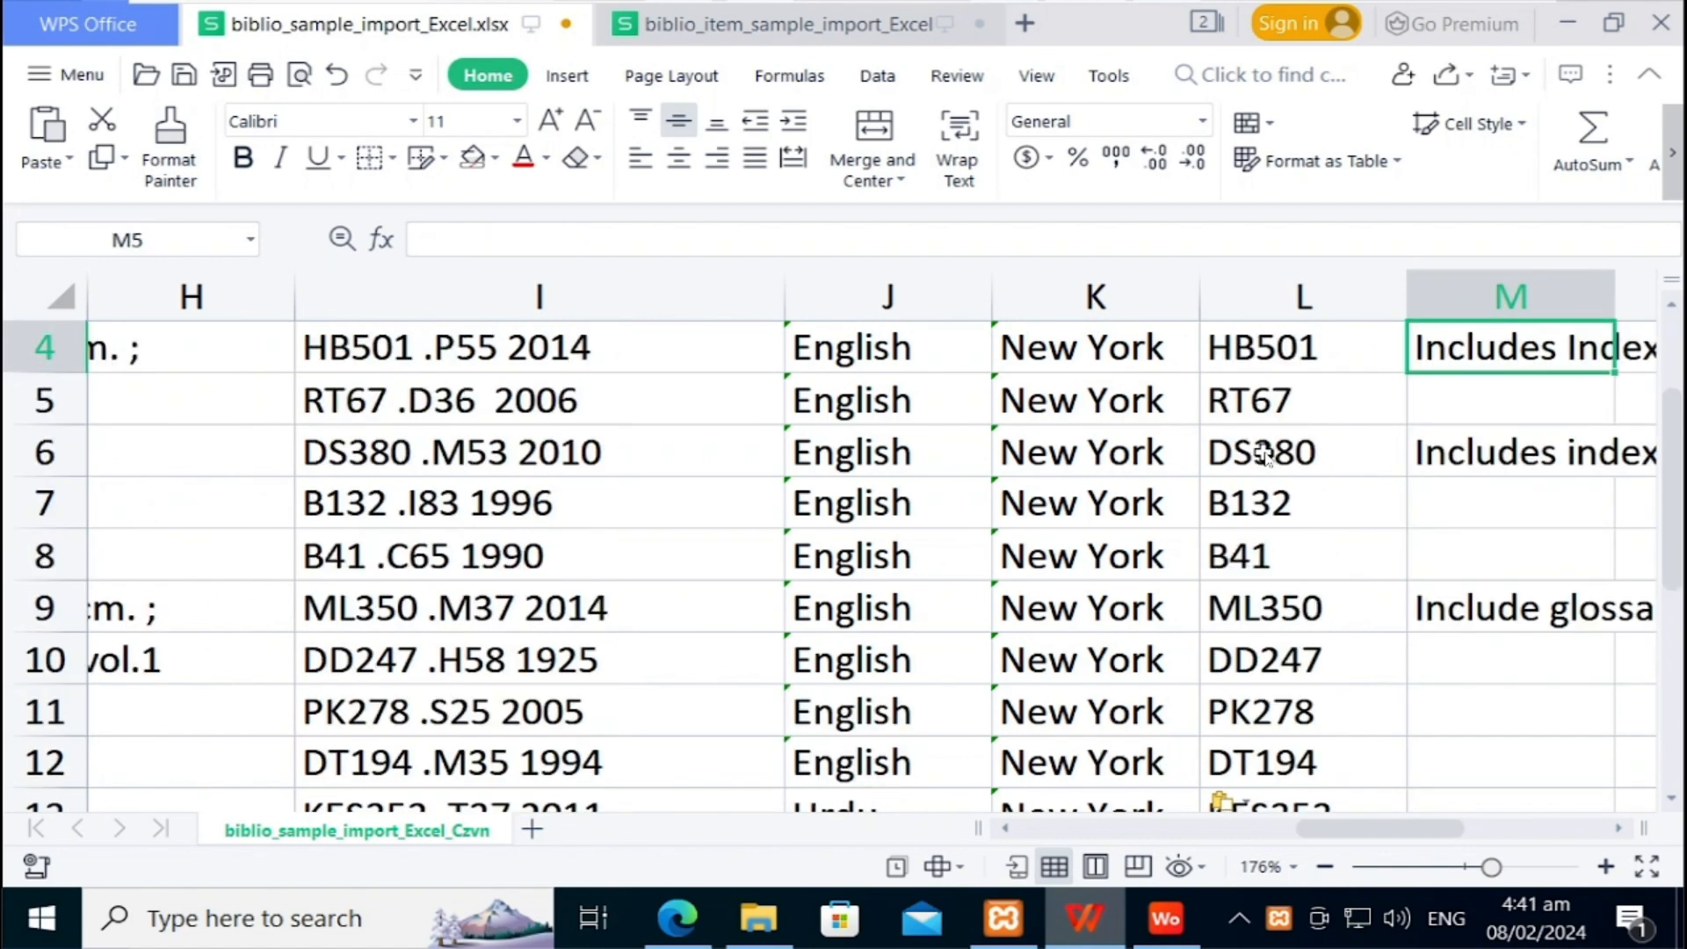
pyautogui.press('Up')
pyautogui.press('Up')
pyautogui.press('Right')
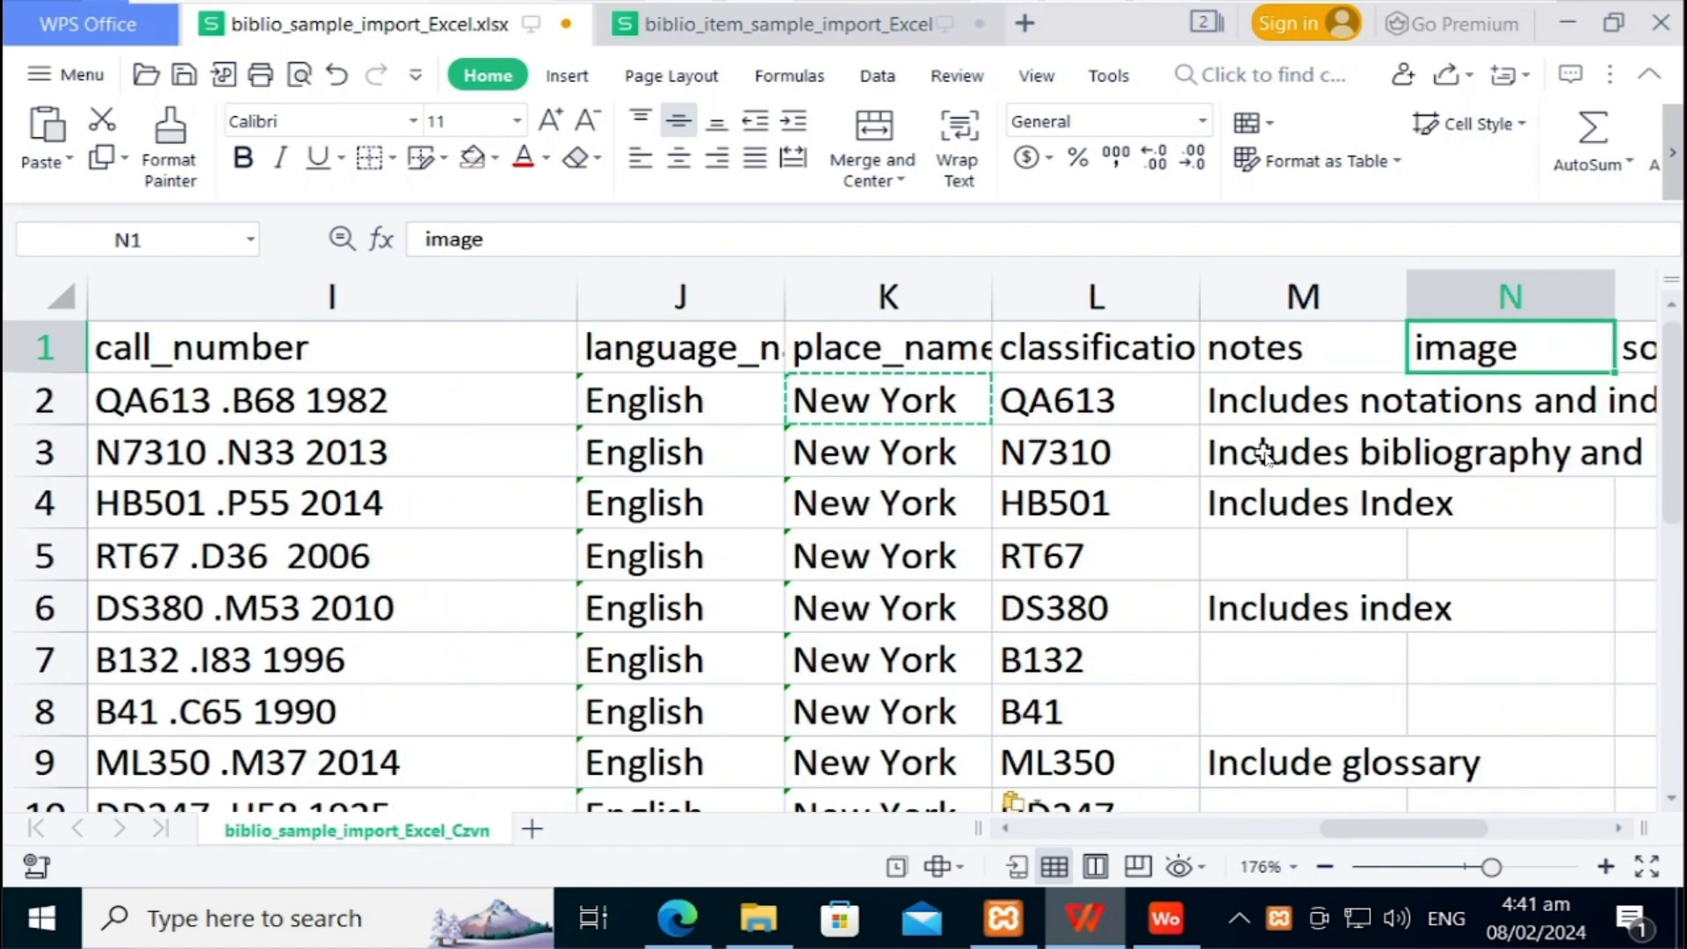
pyautogui.press('Left')
pyautogui.press('Down')
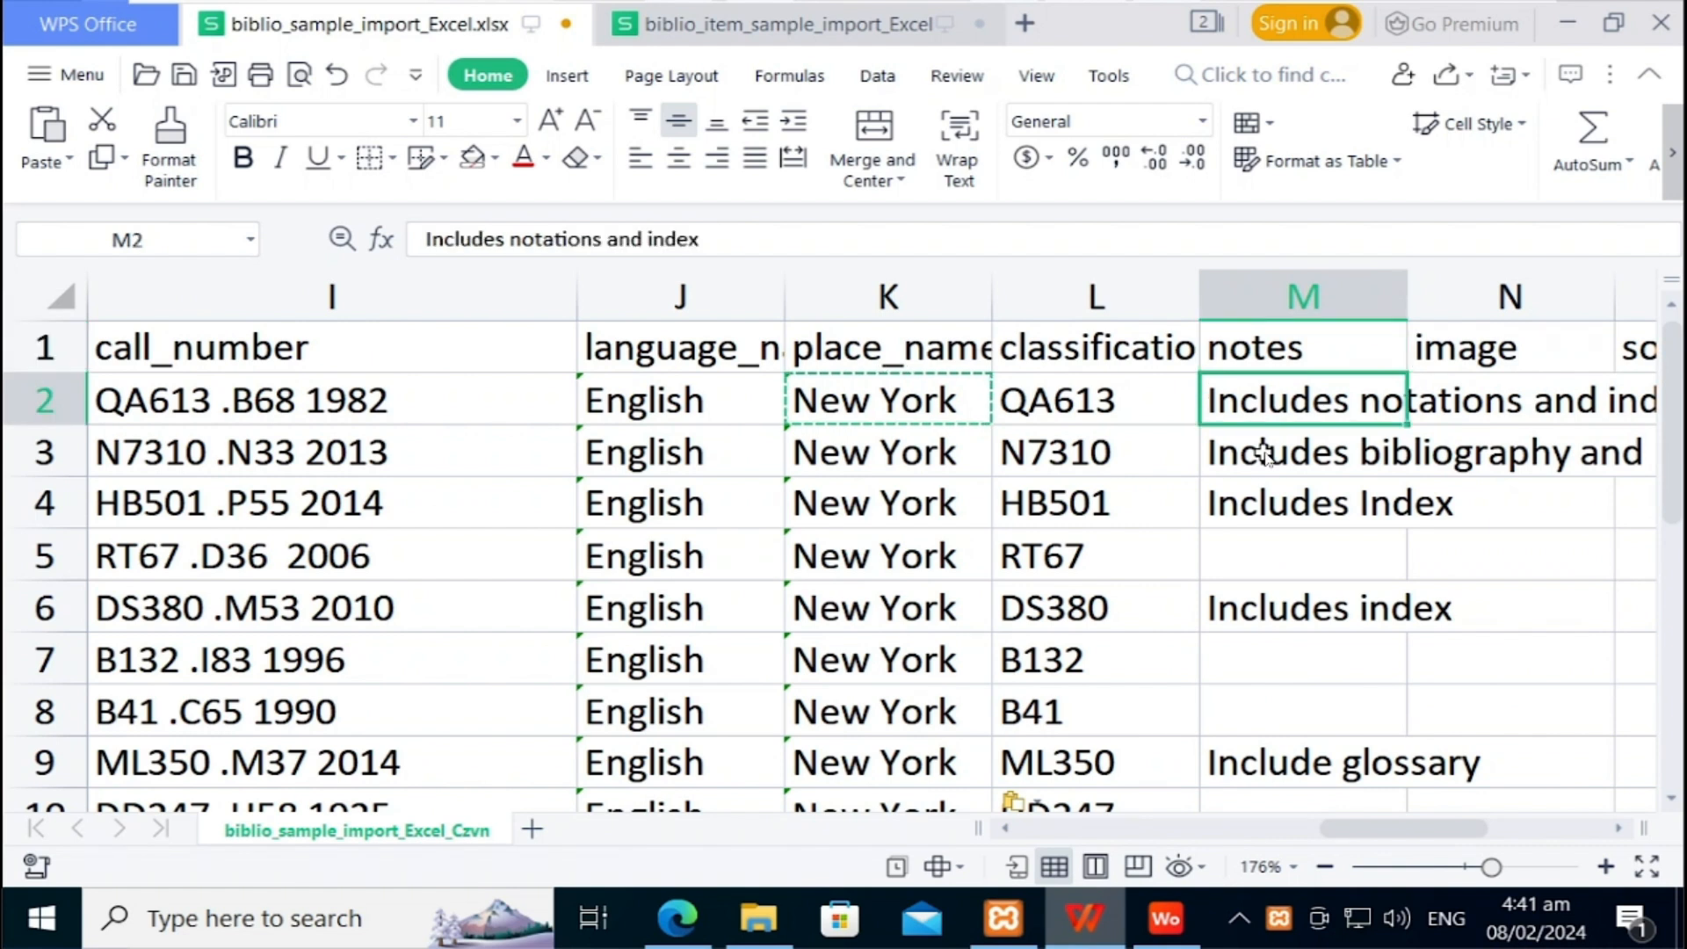
pyautogui.press('Right')
pyautogui.press('Up')
pyautogui.press('Left')
pyautogui.press('Right')
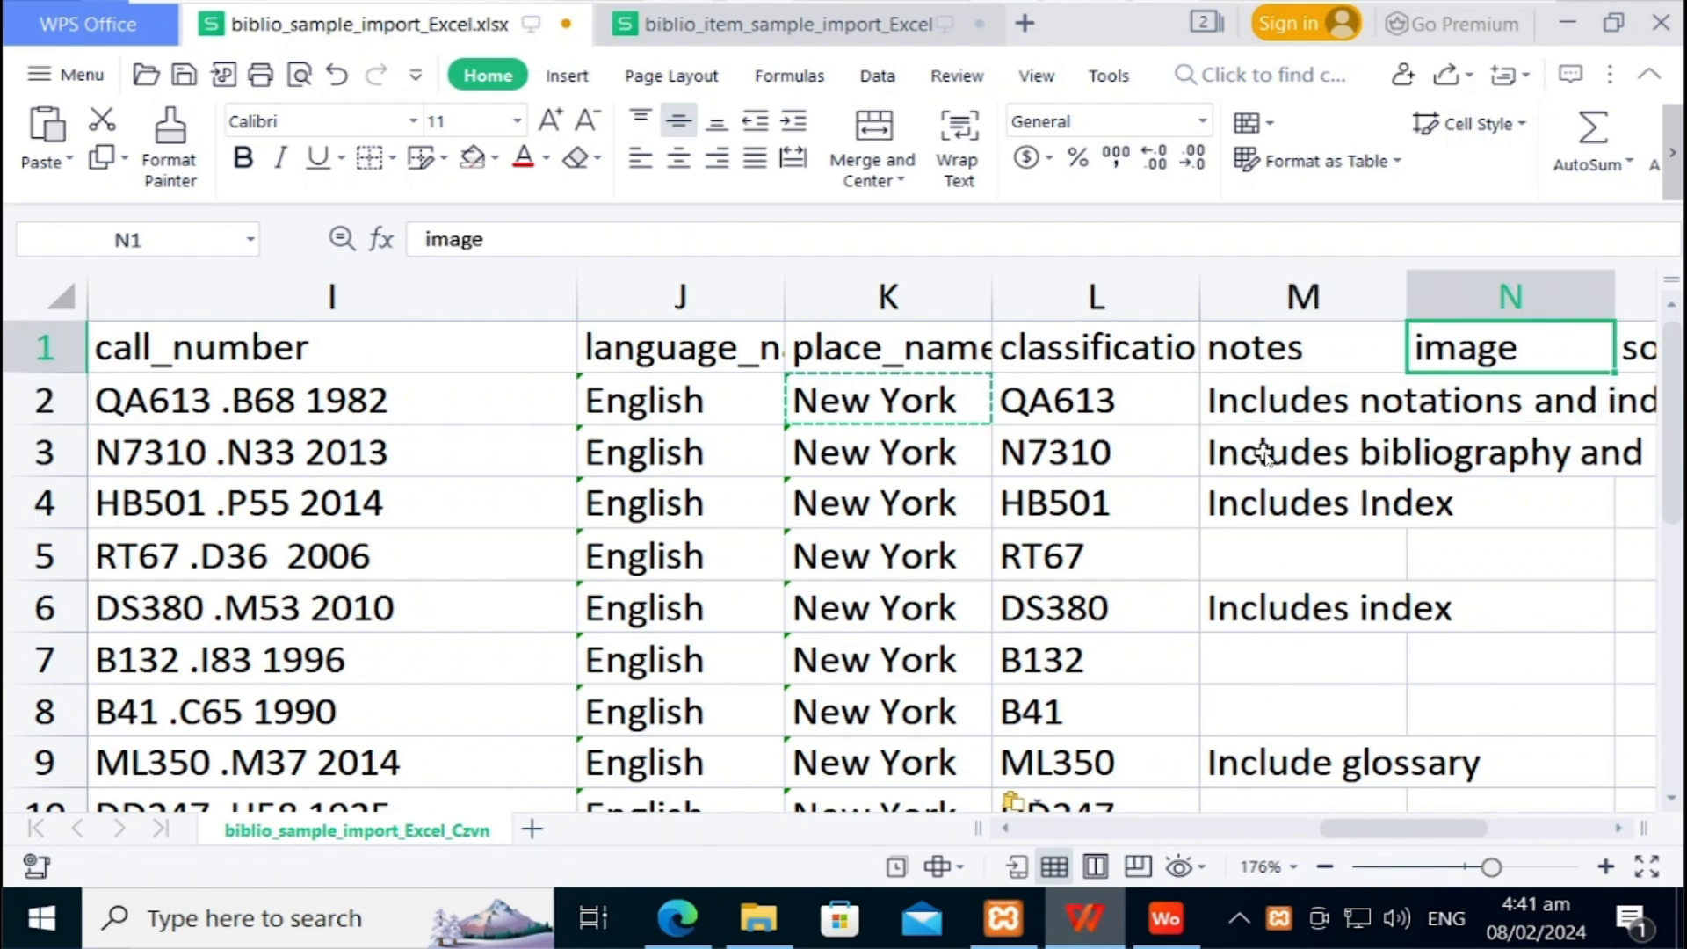
pyautogui.press('Down')
pyautogui.press('Right')
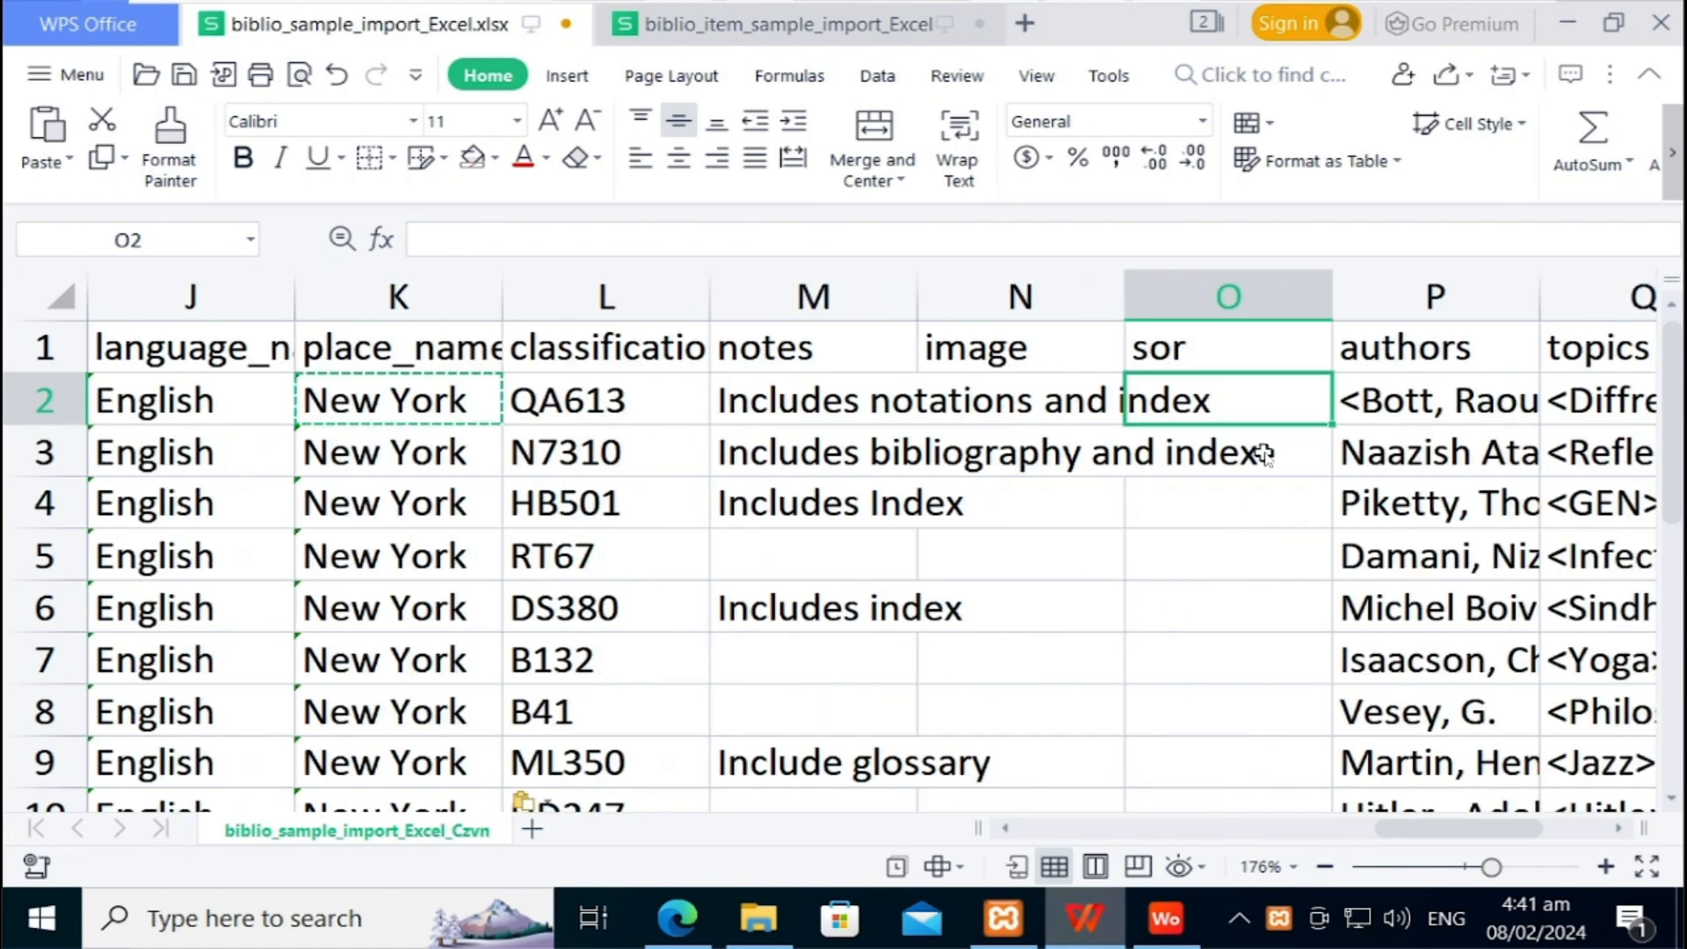
pyautogui.press('Left')
pyautogui.press('Up')
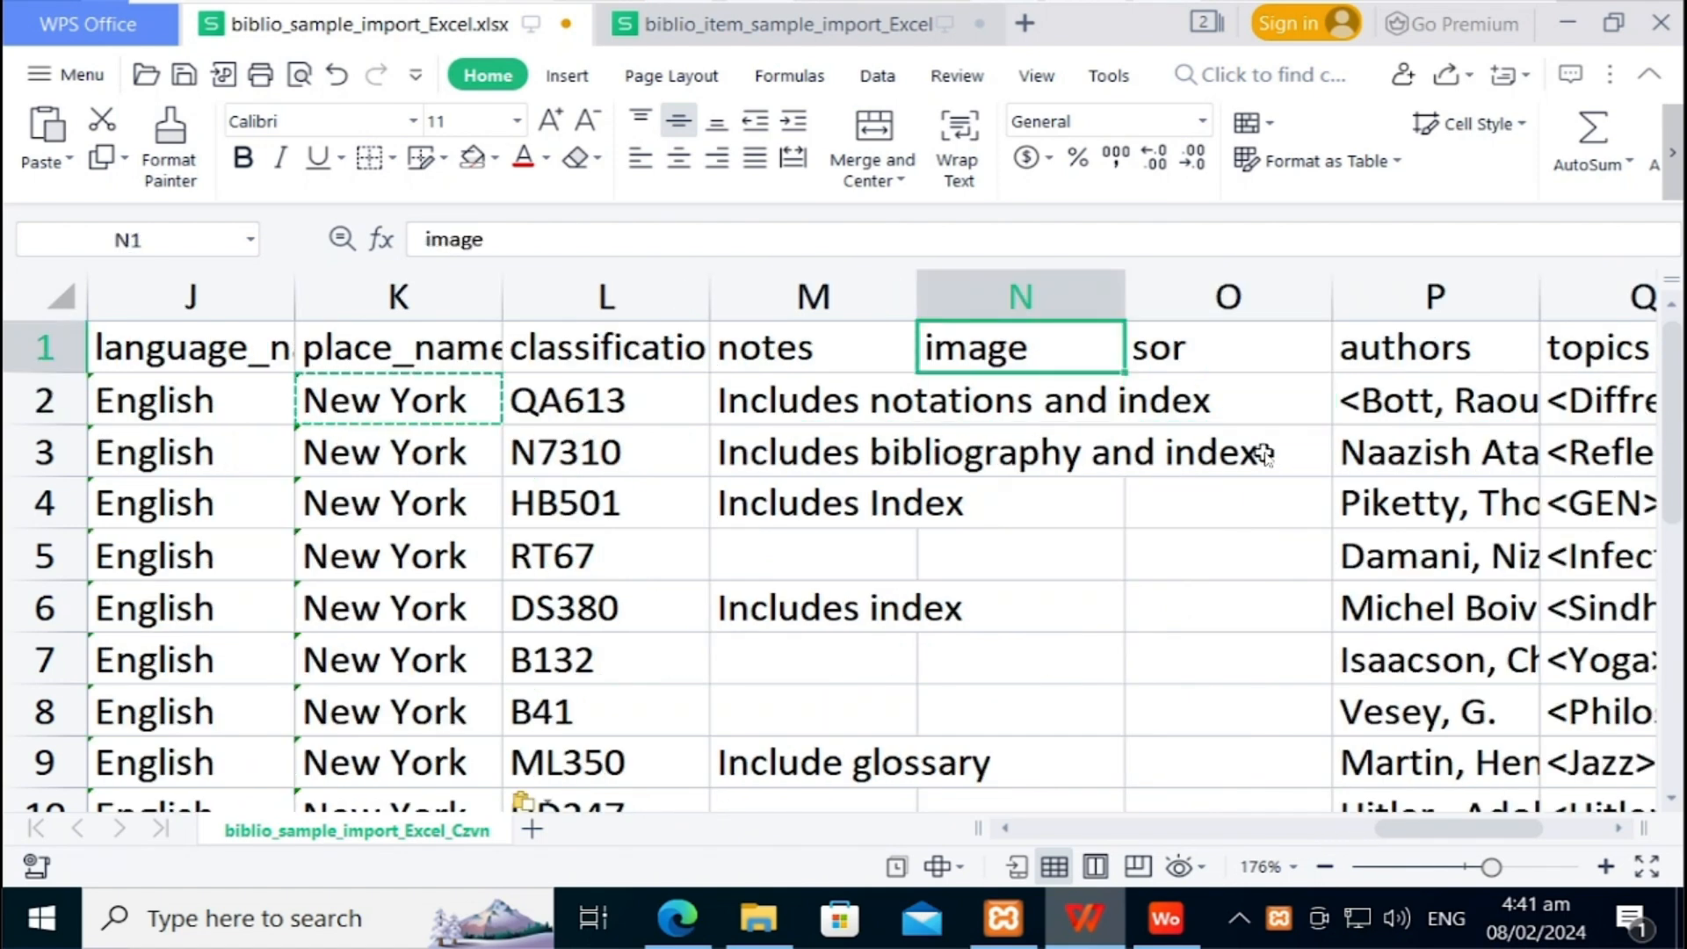
pyautogui.press('Right')
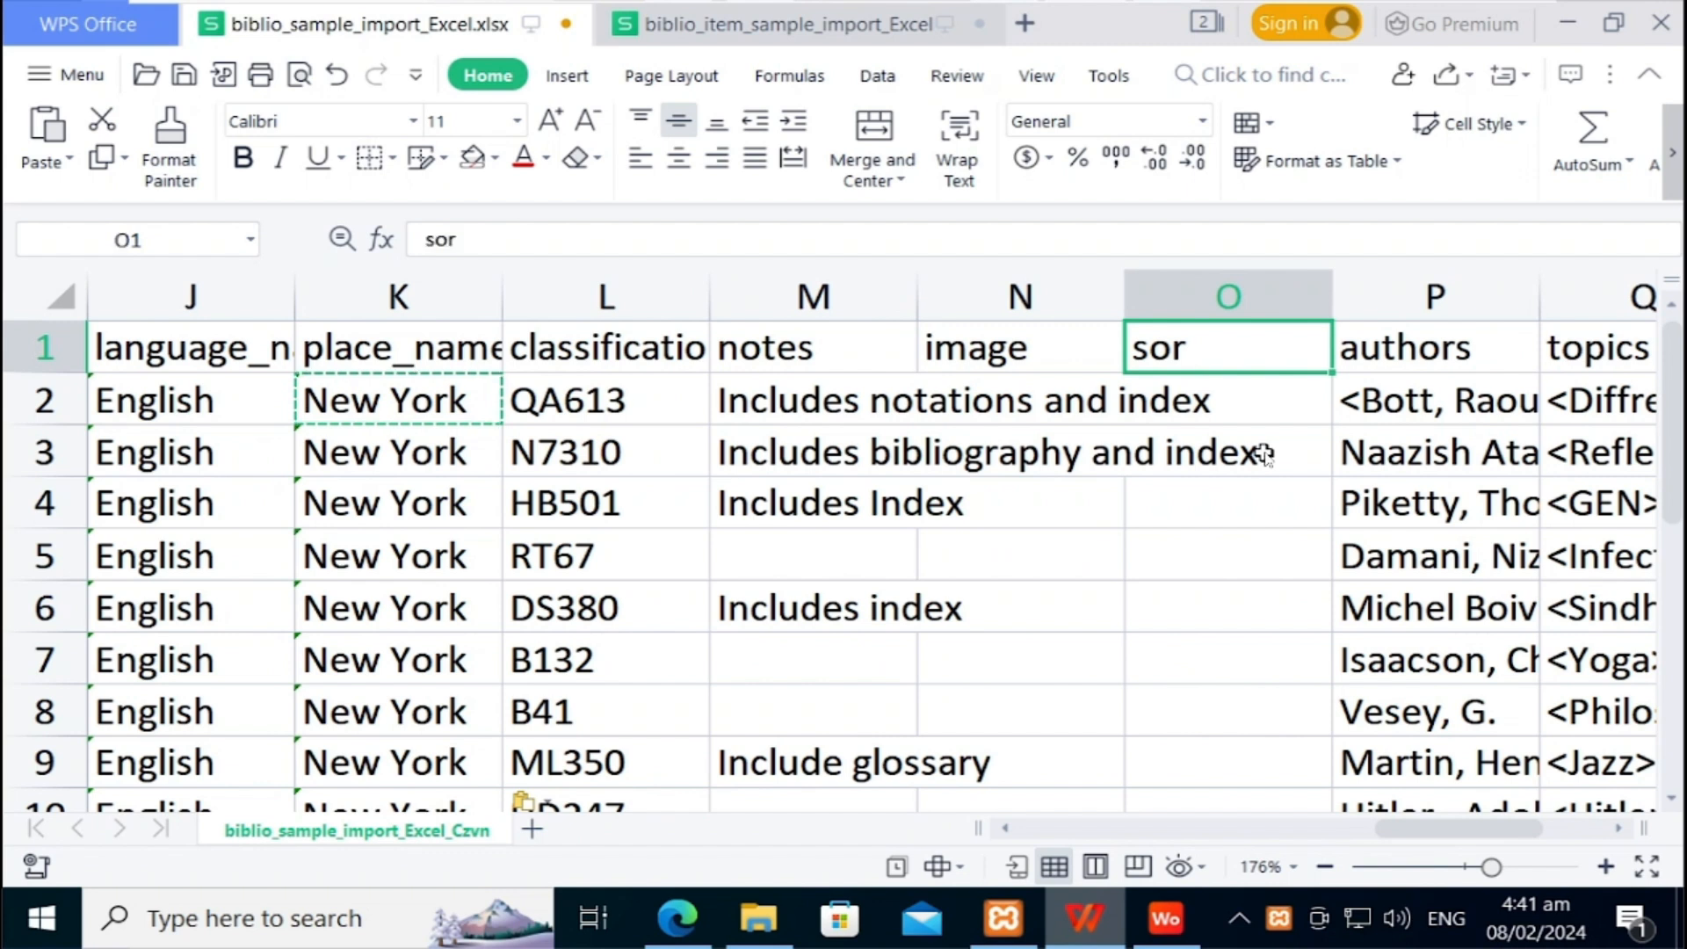
pyautogui.press('Down')
pyautogui.press('Down')
pyautogui.press('Down')
pyautogui.press('Down')
pyautogui.press('Up')
pyautogui.press('Up')
pyautogui.press('Up')
pyautogui.press('Up')
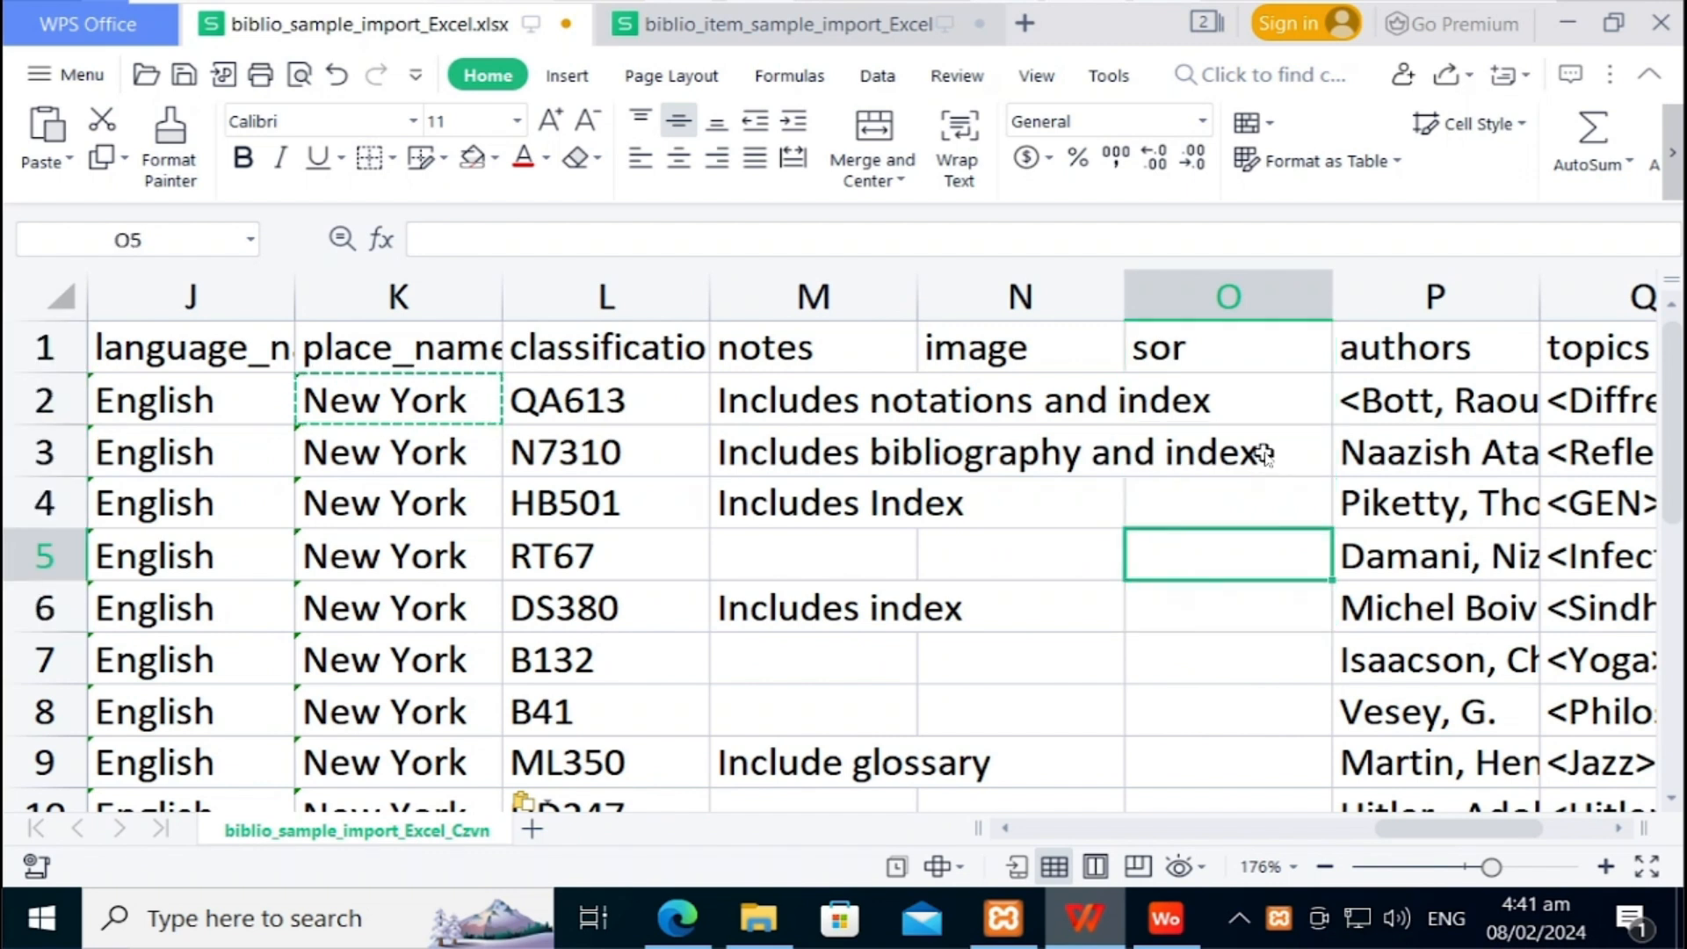
pyautogui.press('Right')
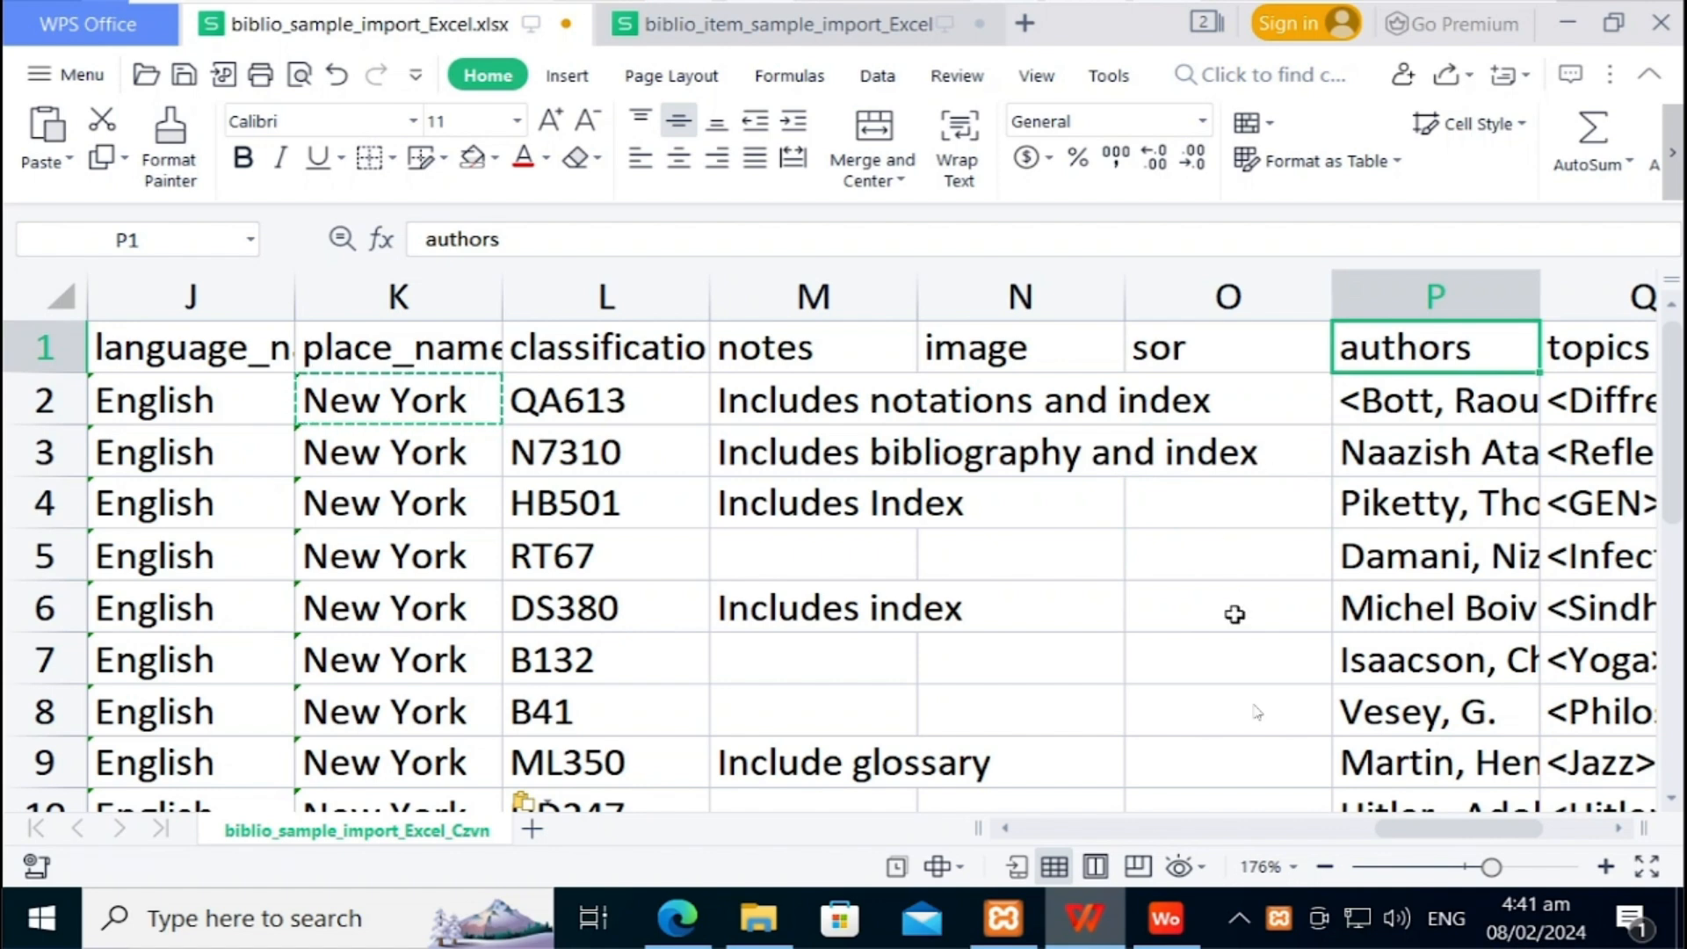
# Step: Widen authors column P and check the author entries in rows 3, 4, 7 and 18
pyautogui.moveTo(1425, 841); pyautogui.dragTo(1500, 833)
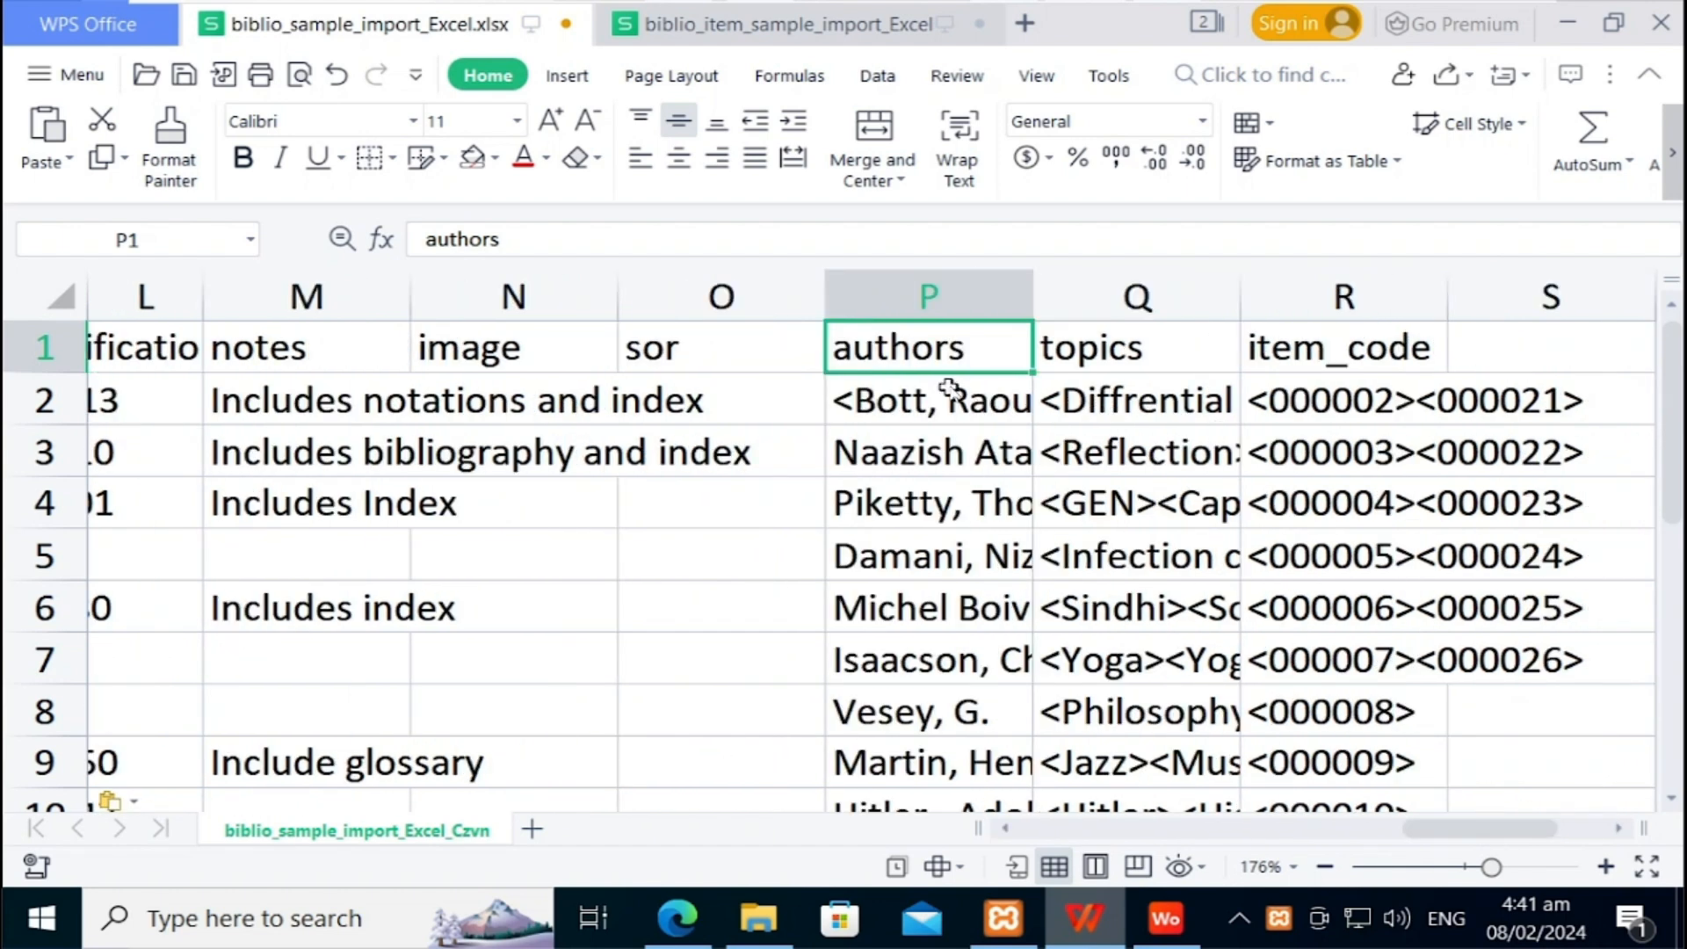
pyautogui.click(951, 390)
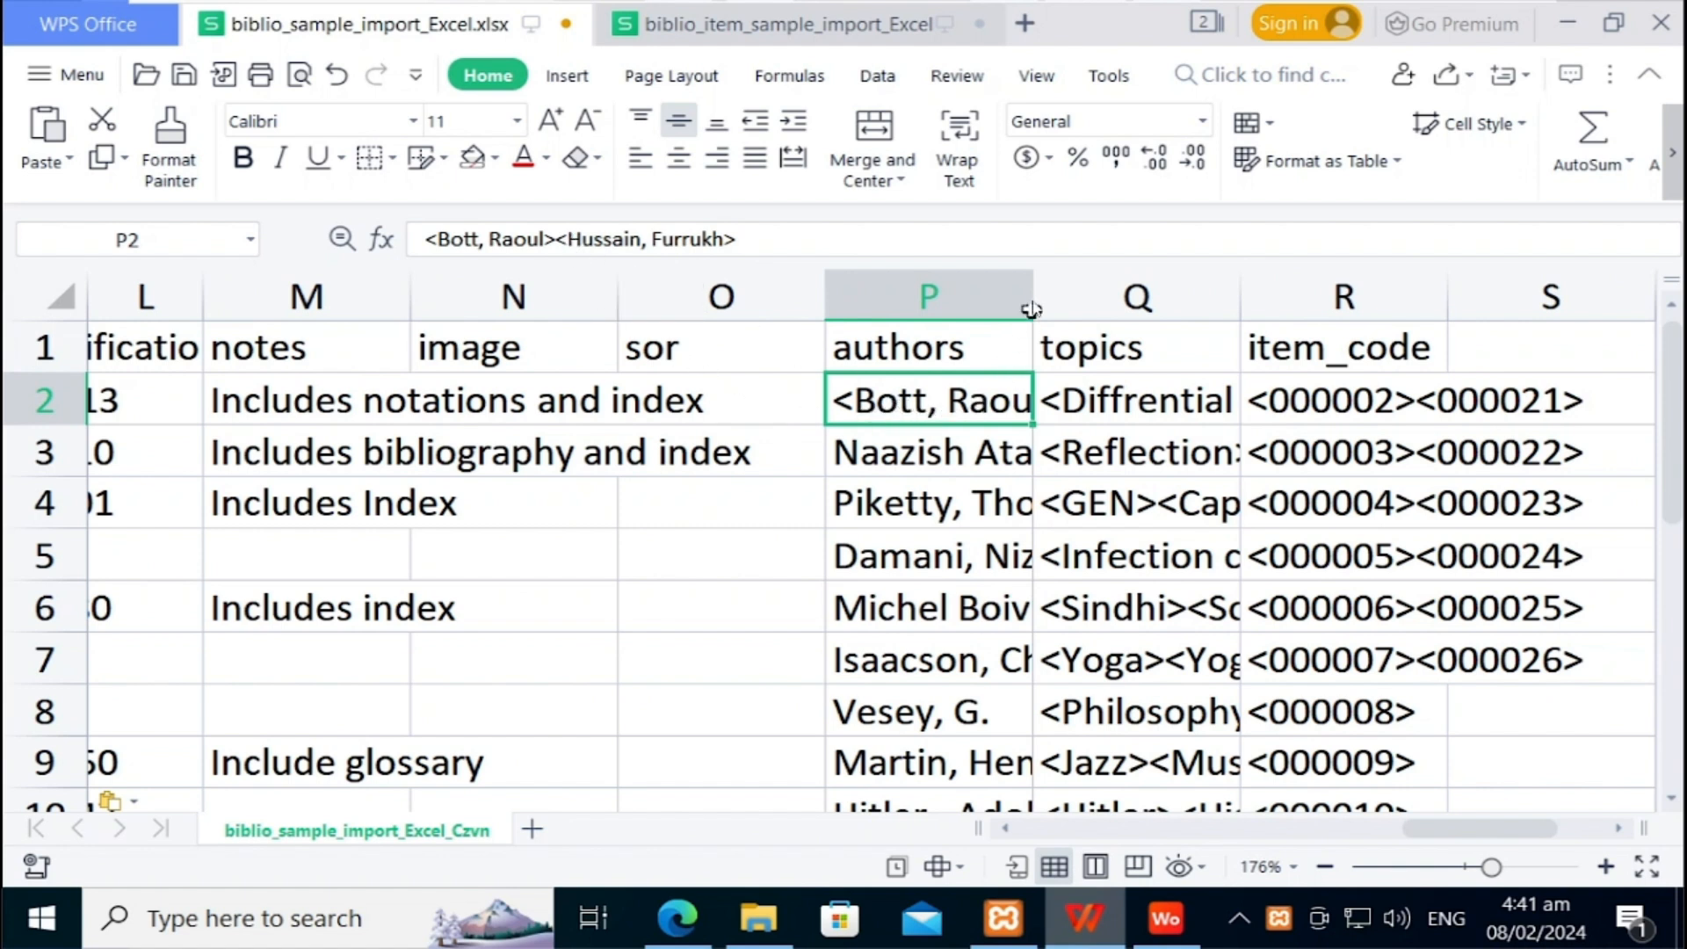
pyautogui.moveTo(1033, 301); pyautogui.dragTo(1229, 319)
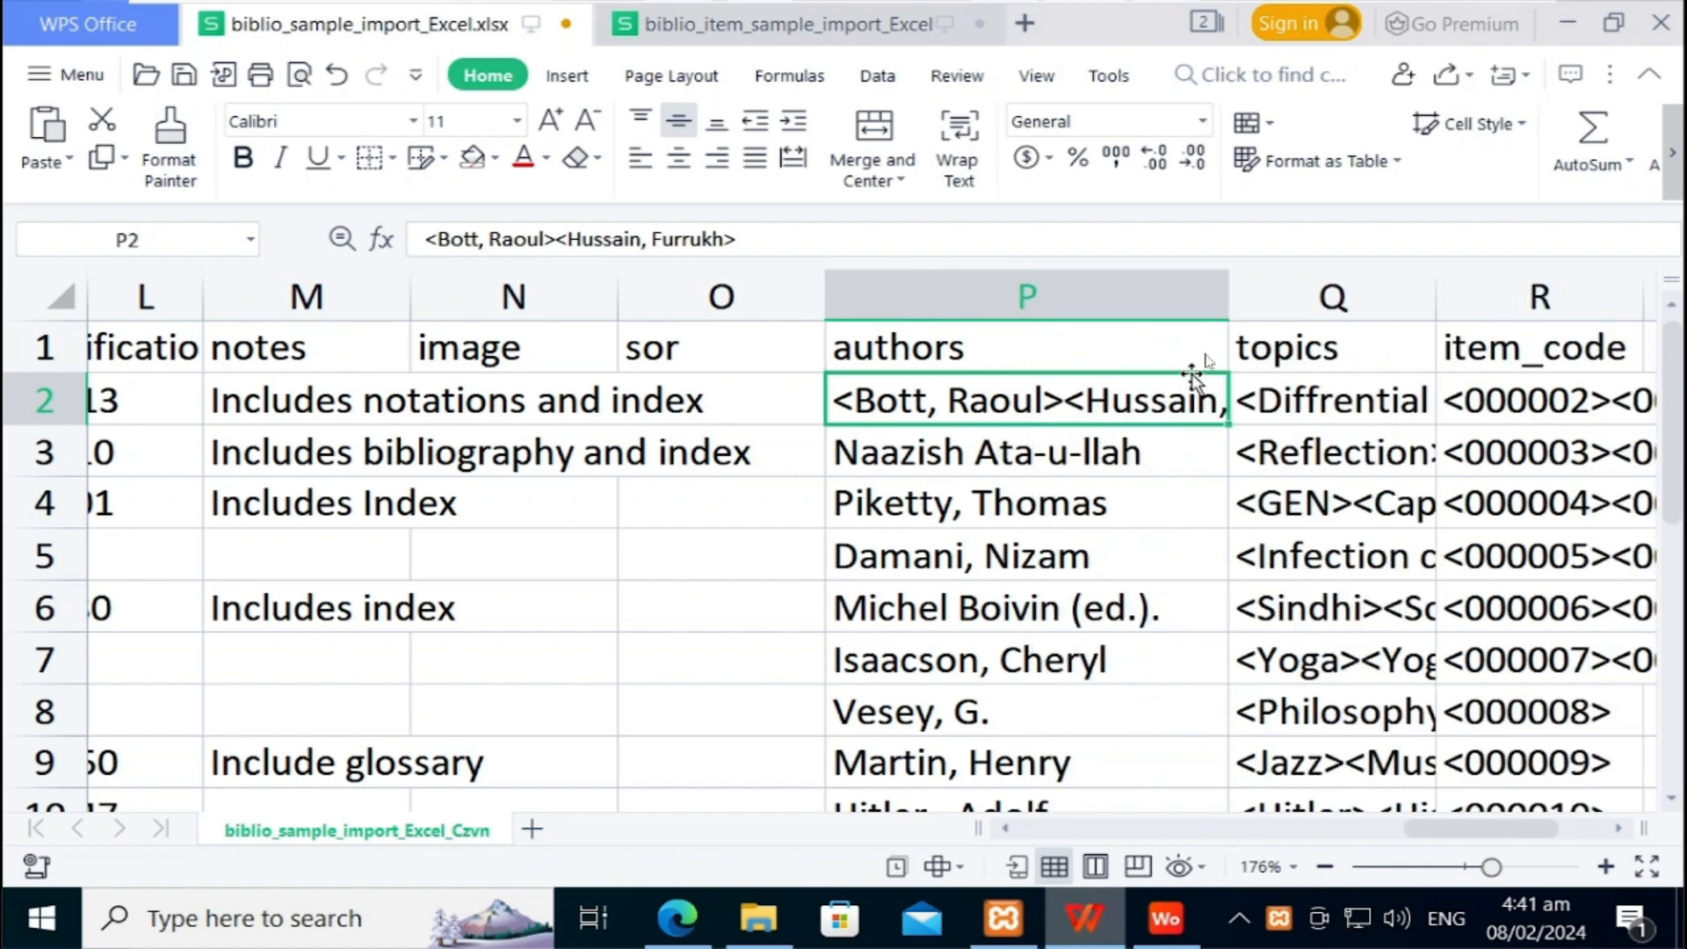
pyautogui.moveTo(1226, 301); pyautogui.dragTo(1404, 277)
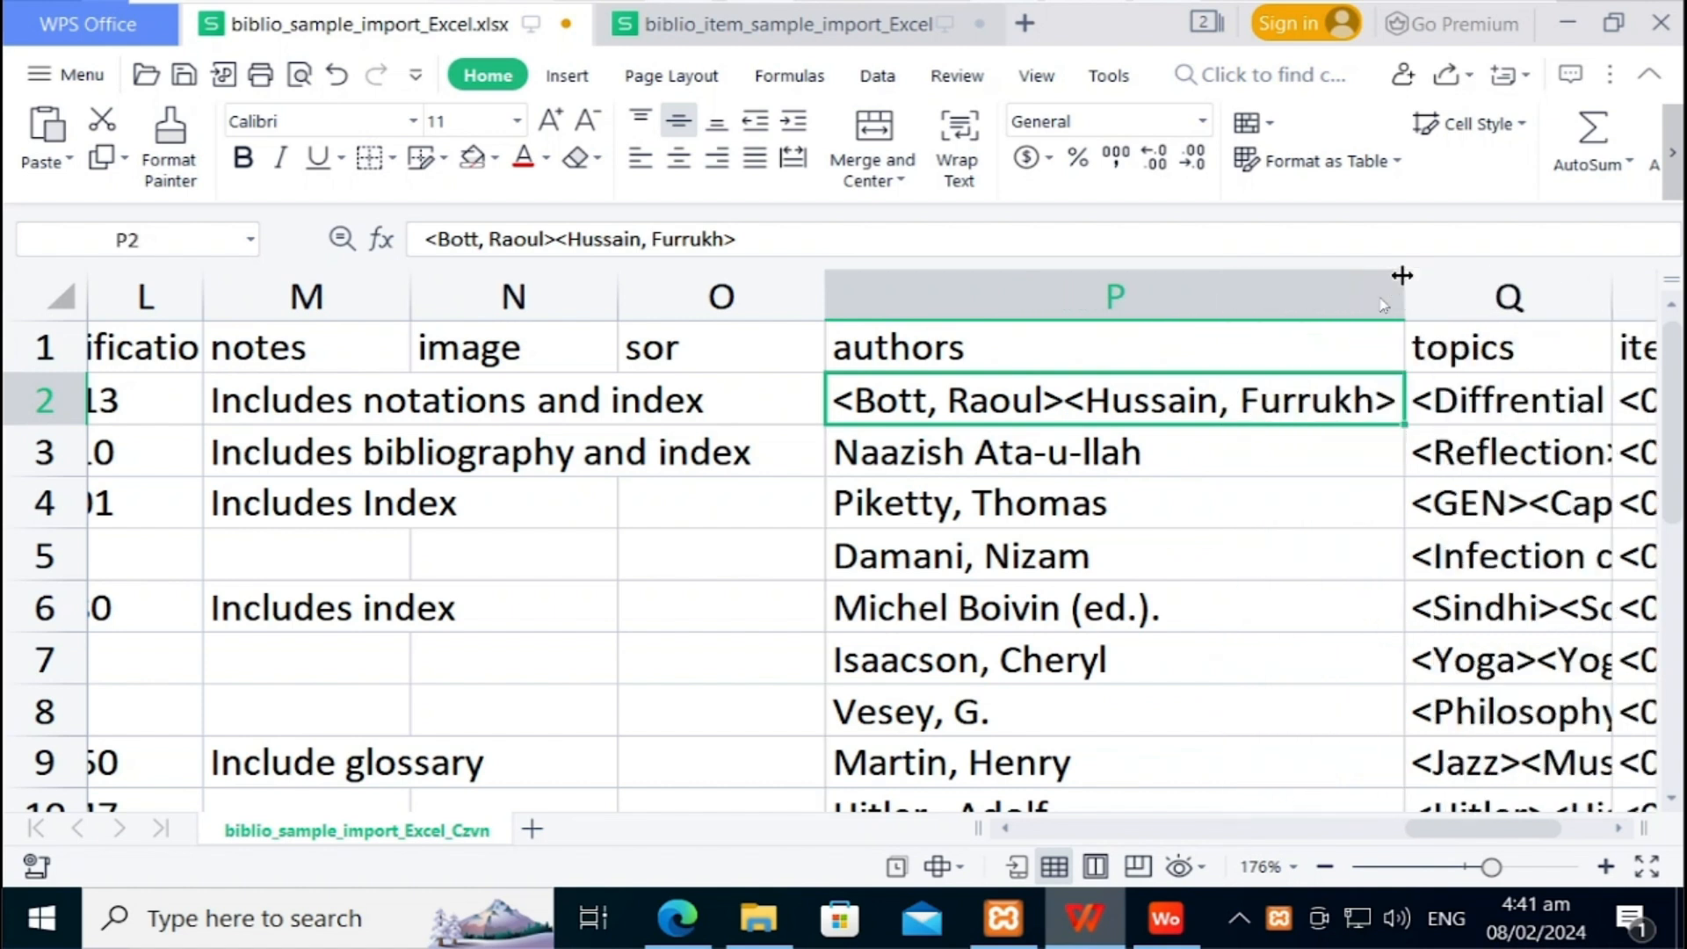
pyautogui.click(1048, 448)
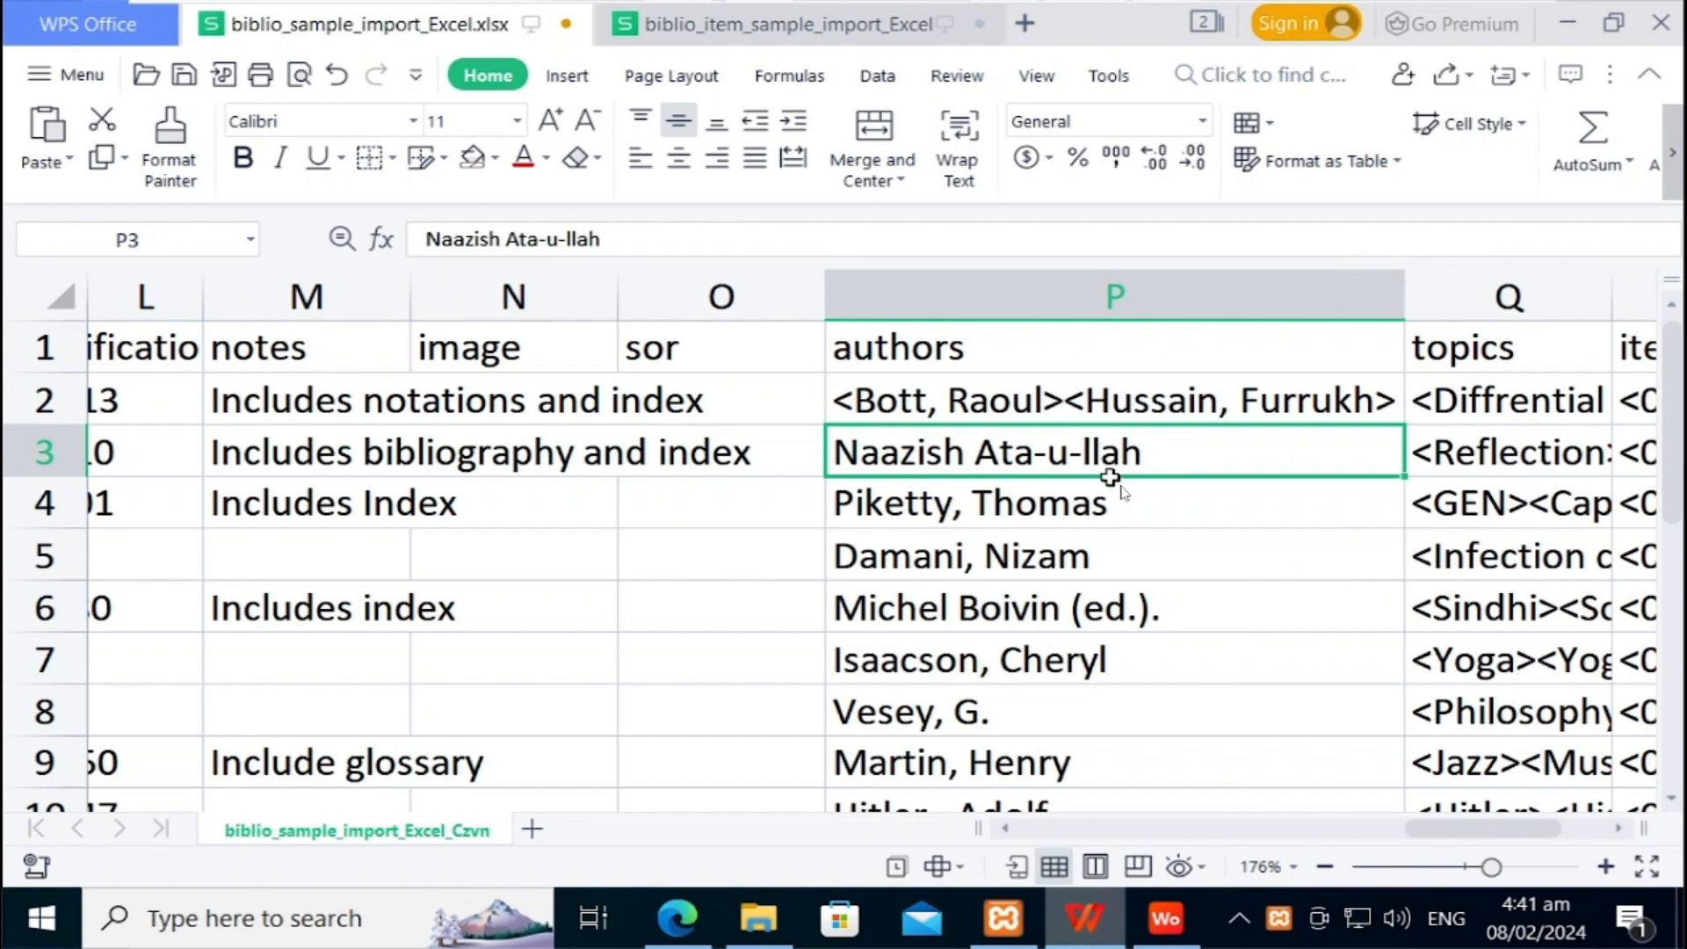
pyautogui.click(1116, 493)
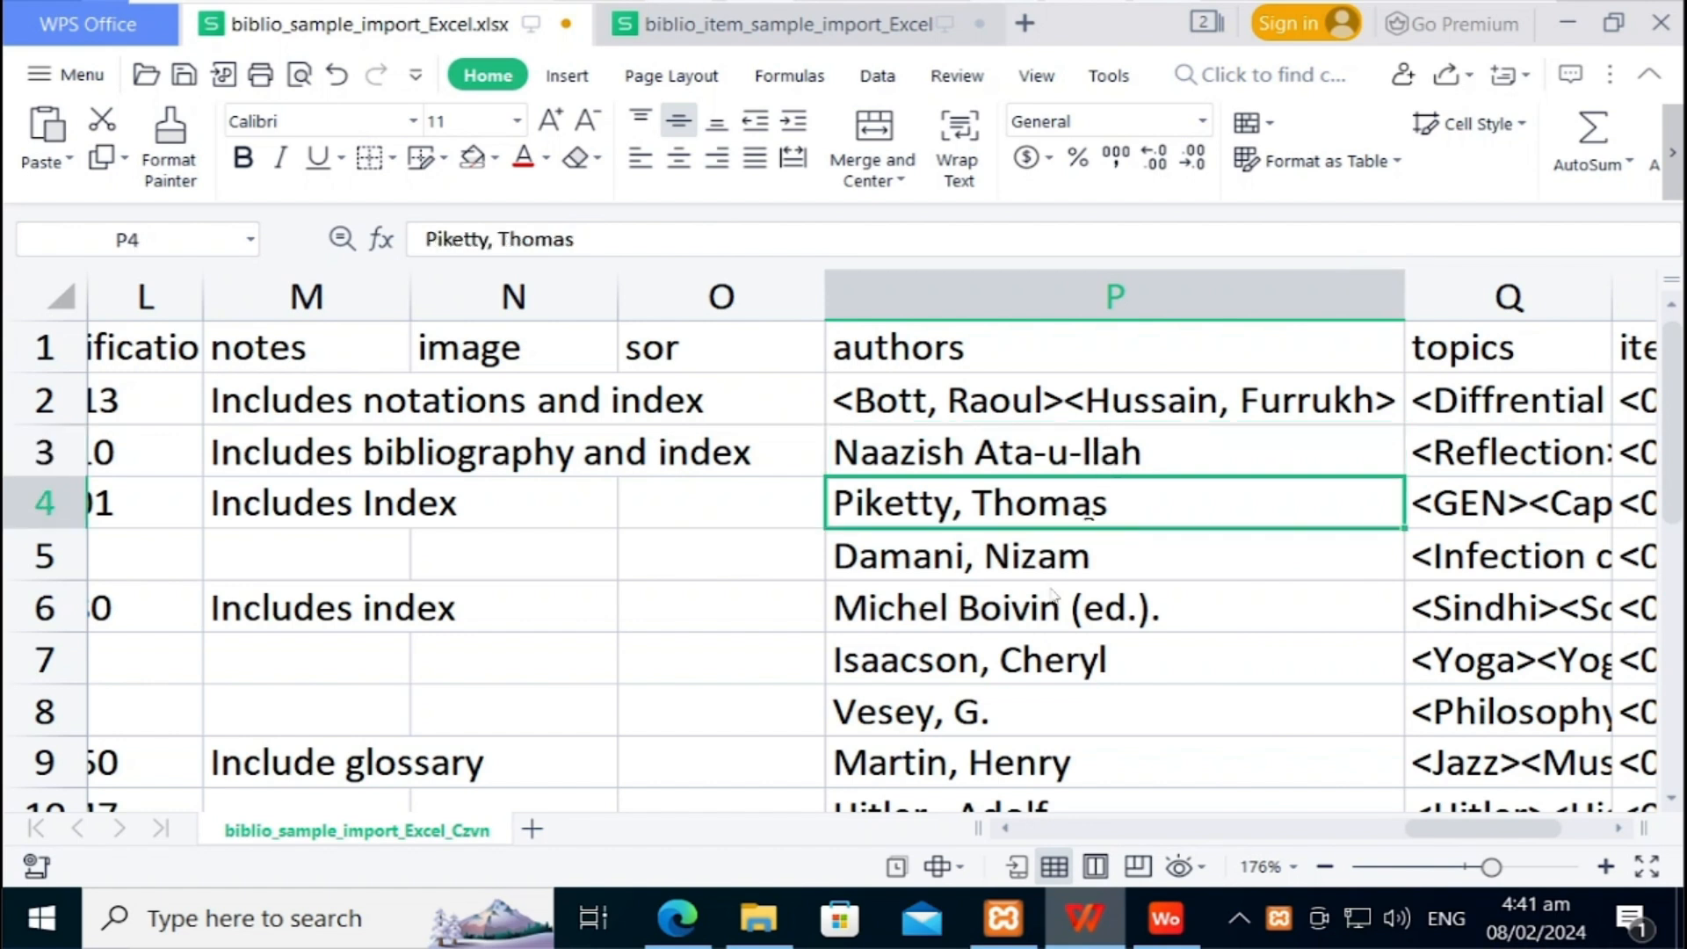
pyautogui.click(993, 665)
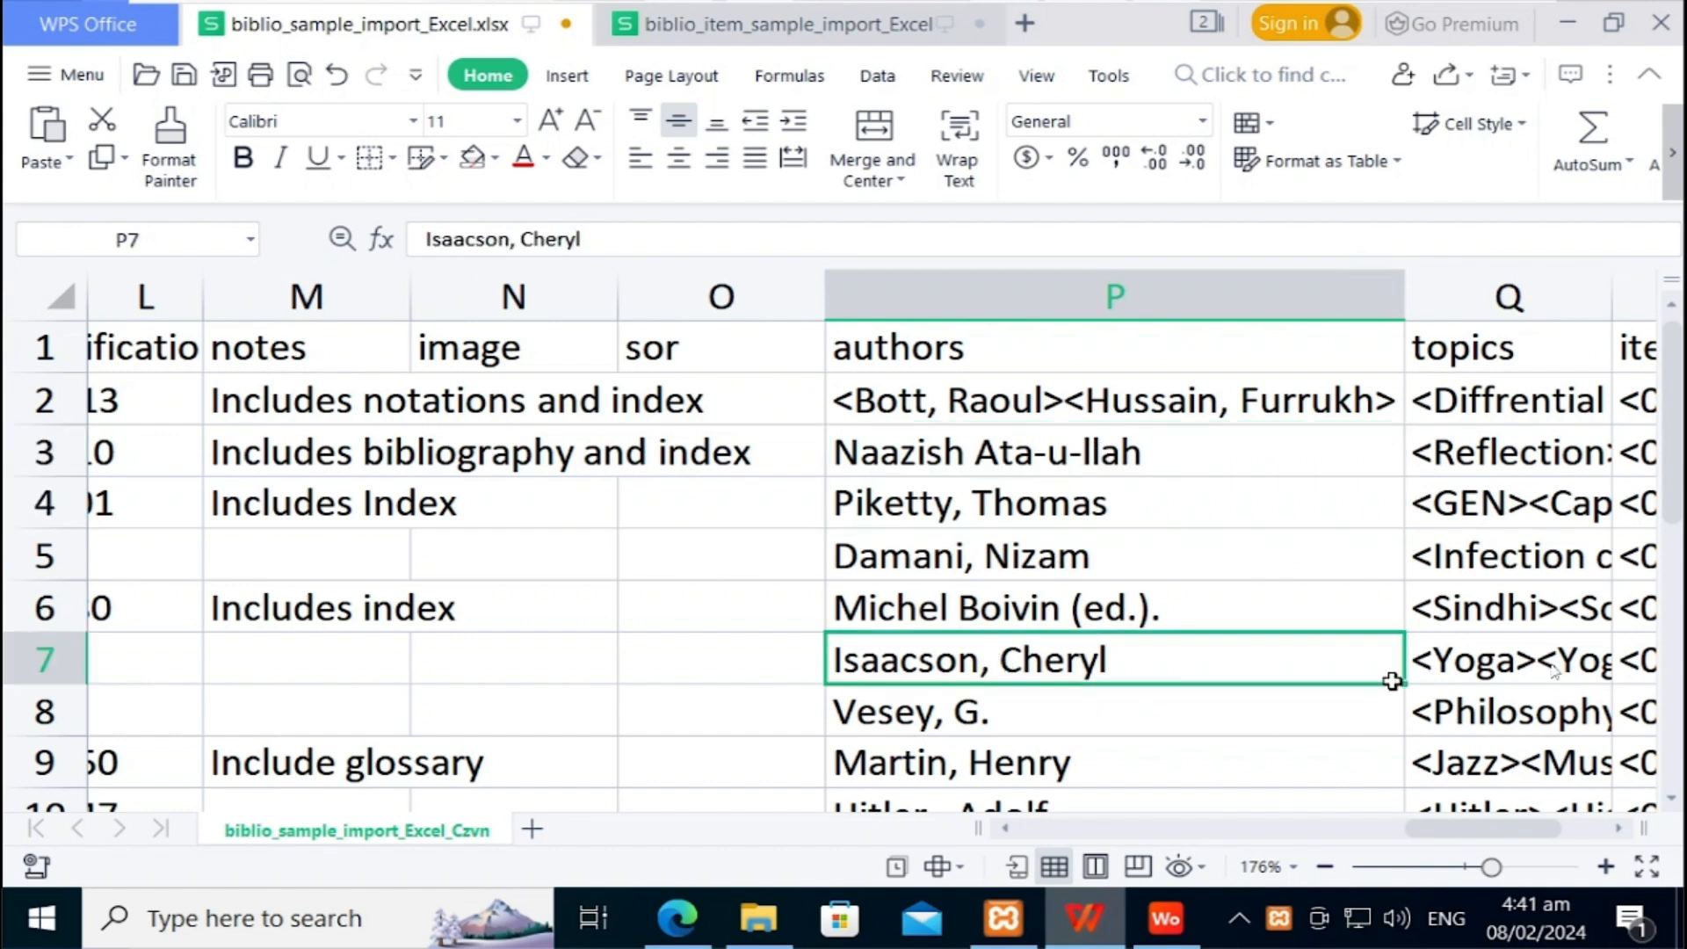
pyautogui.click(1669, 716)
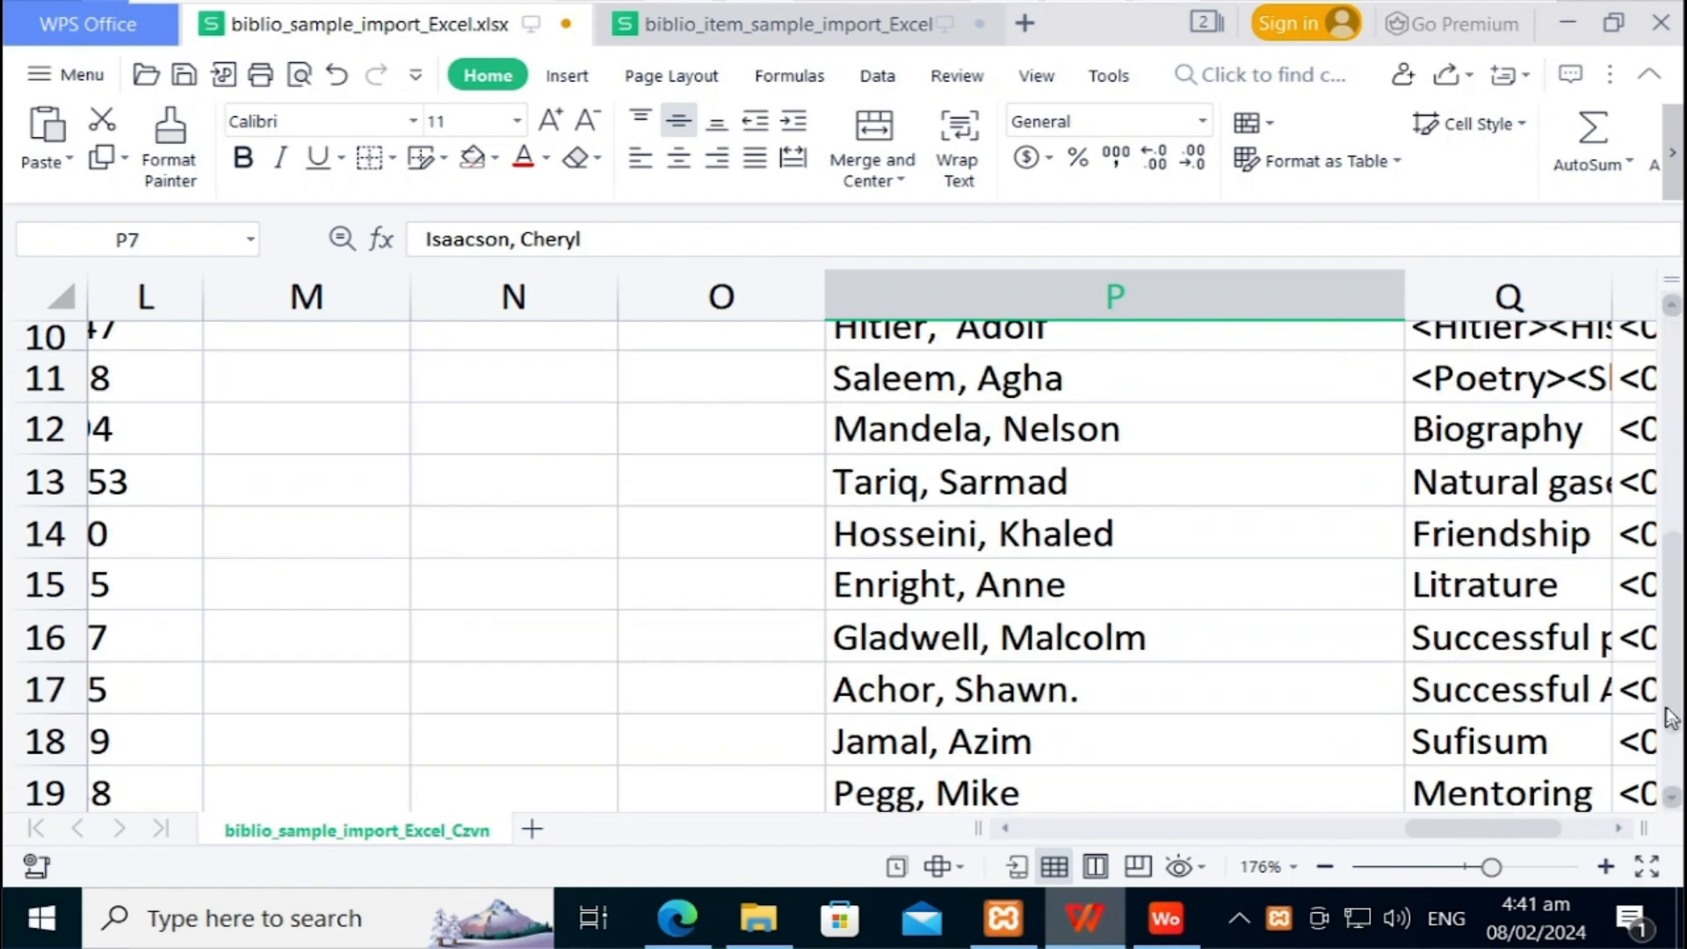
pyautogui.click(1149, 742)
# Step: Wrap row 18's author in < > and append a second author in <Last, First> format
pyautogui.doubleClick(1151, 743)
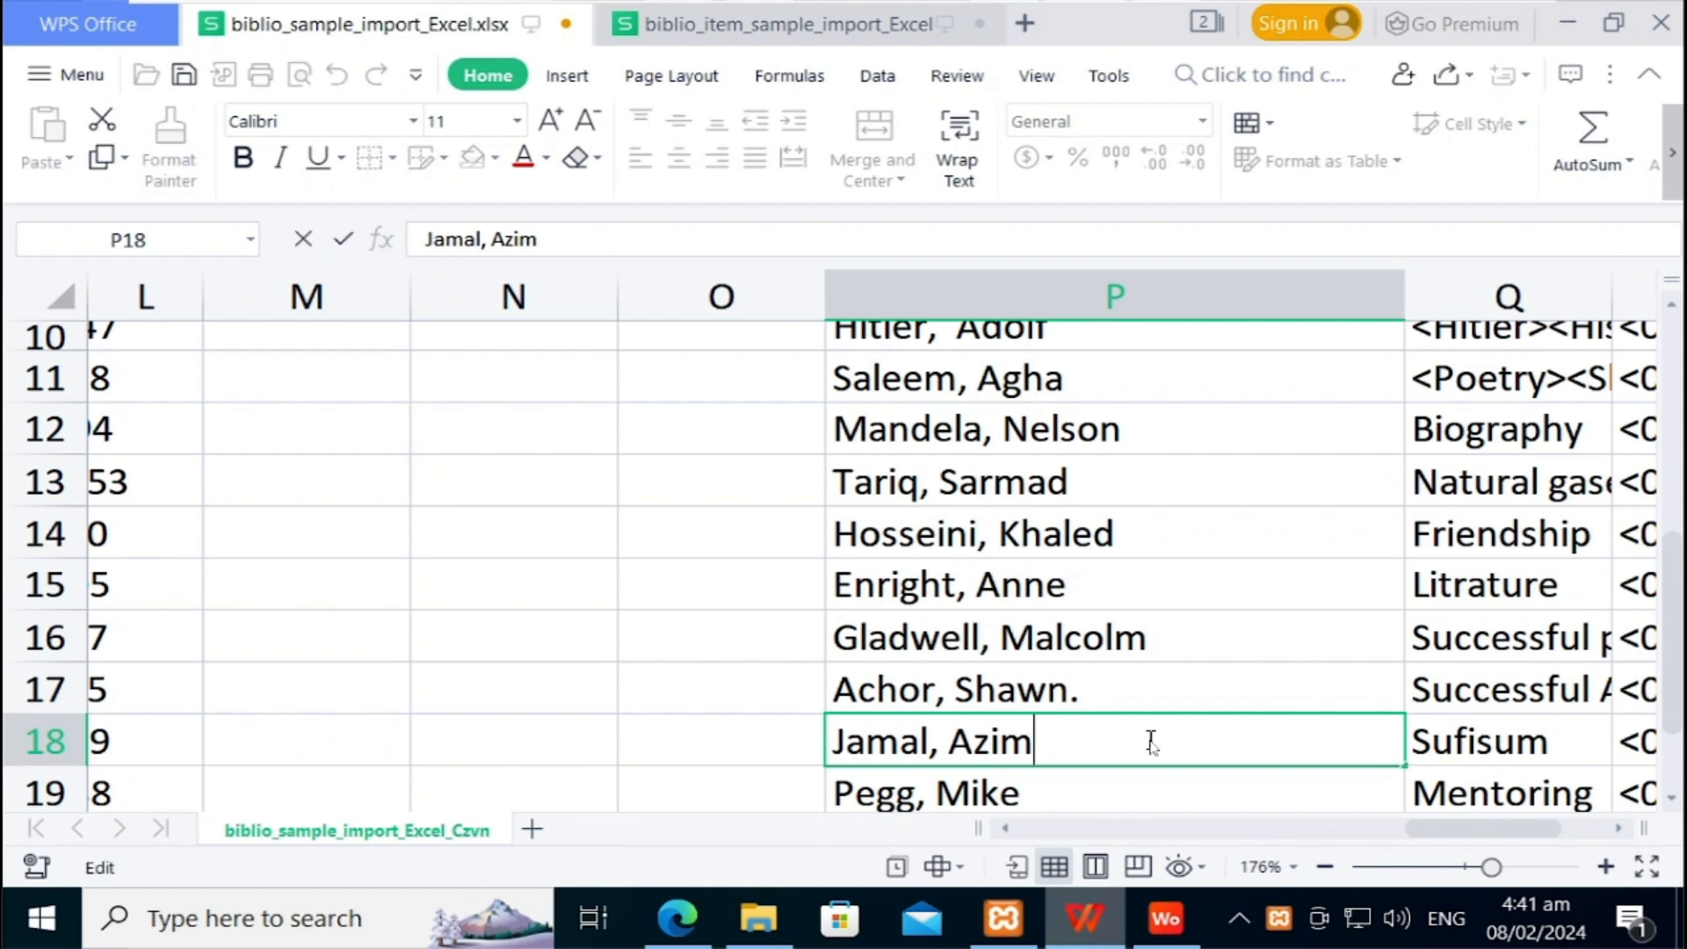
pyautogui.write('>')
pyautogui.press('Left')
pyautogui.press('Left')
pyautogui.press('Left')
pyautogui.press('Left')
pyautogui.press('Left')
pyautogui.press('Left')
pyautogui.press('Left')
pyautogui.press('Home')
pyautogui.write('<')
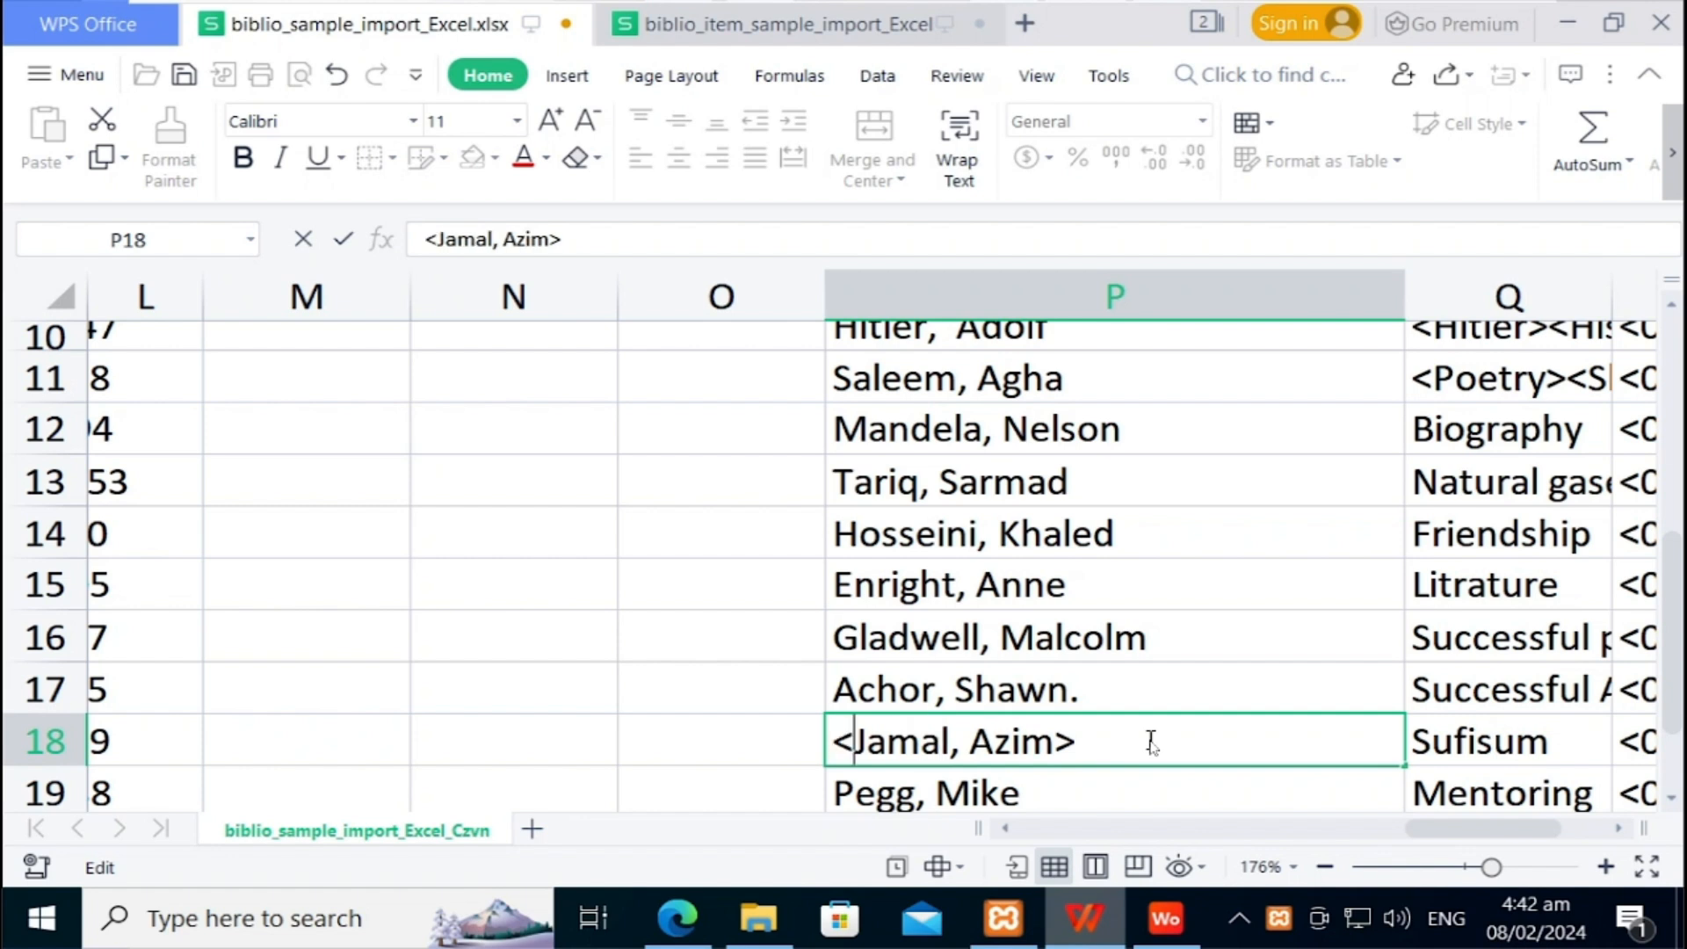
pyautogui.press('Right')
pyautogui.press('Right')
pyautogui.press('Right')
pyautogui.press('Right')
pyautogui.press('Right')
pyautogui.press('Right')
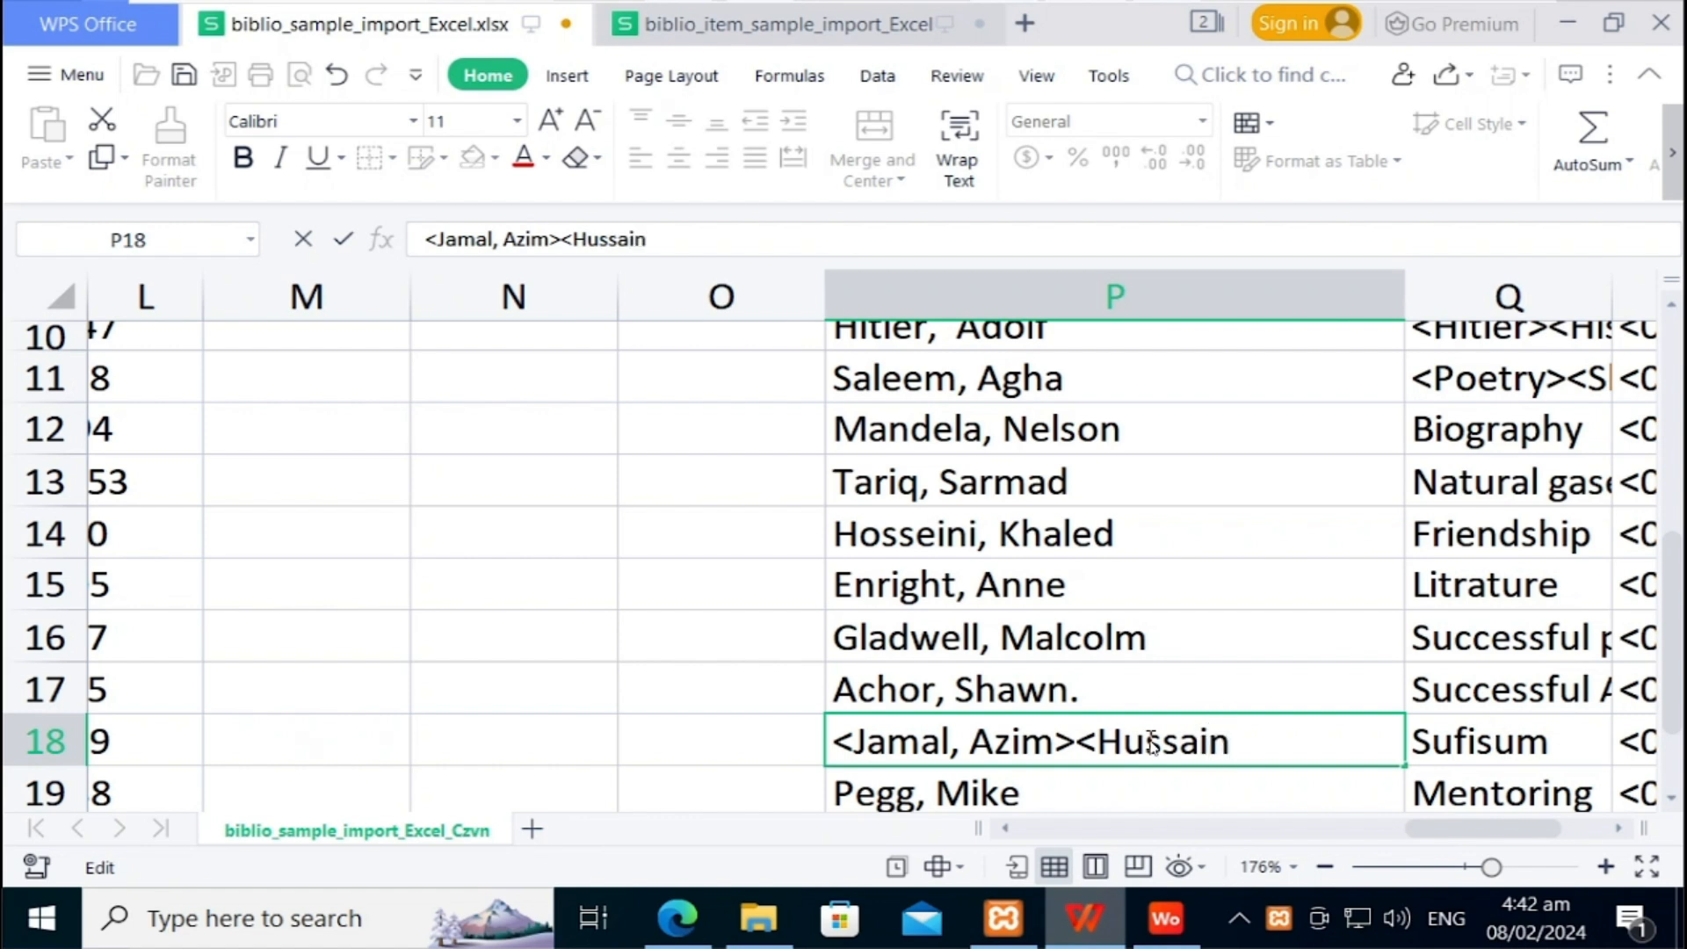
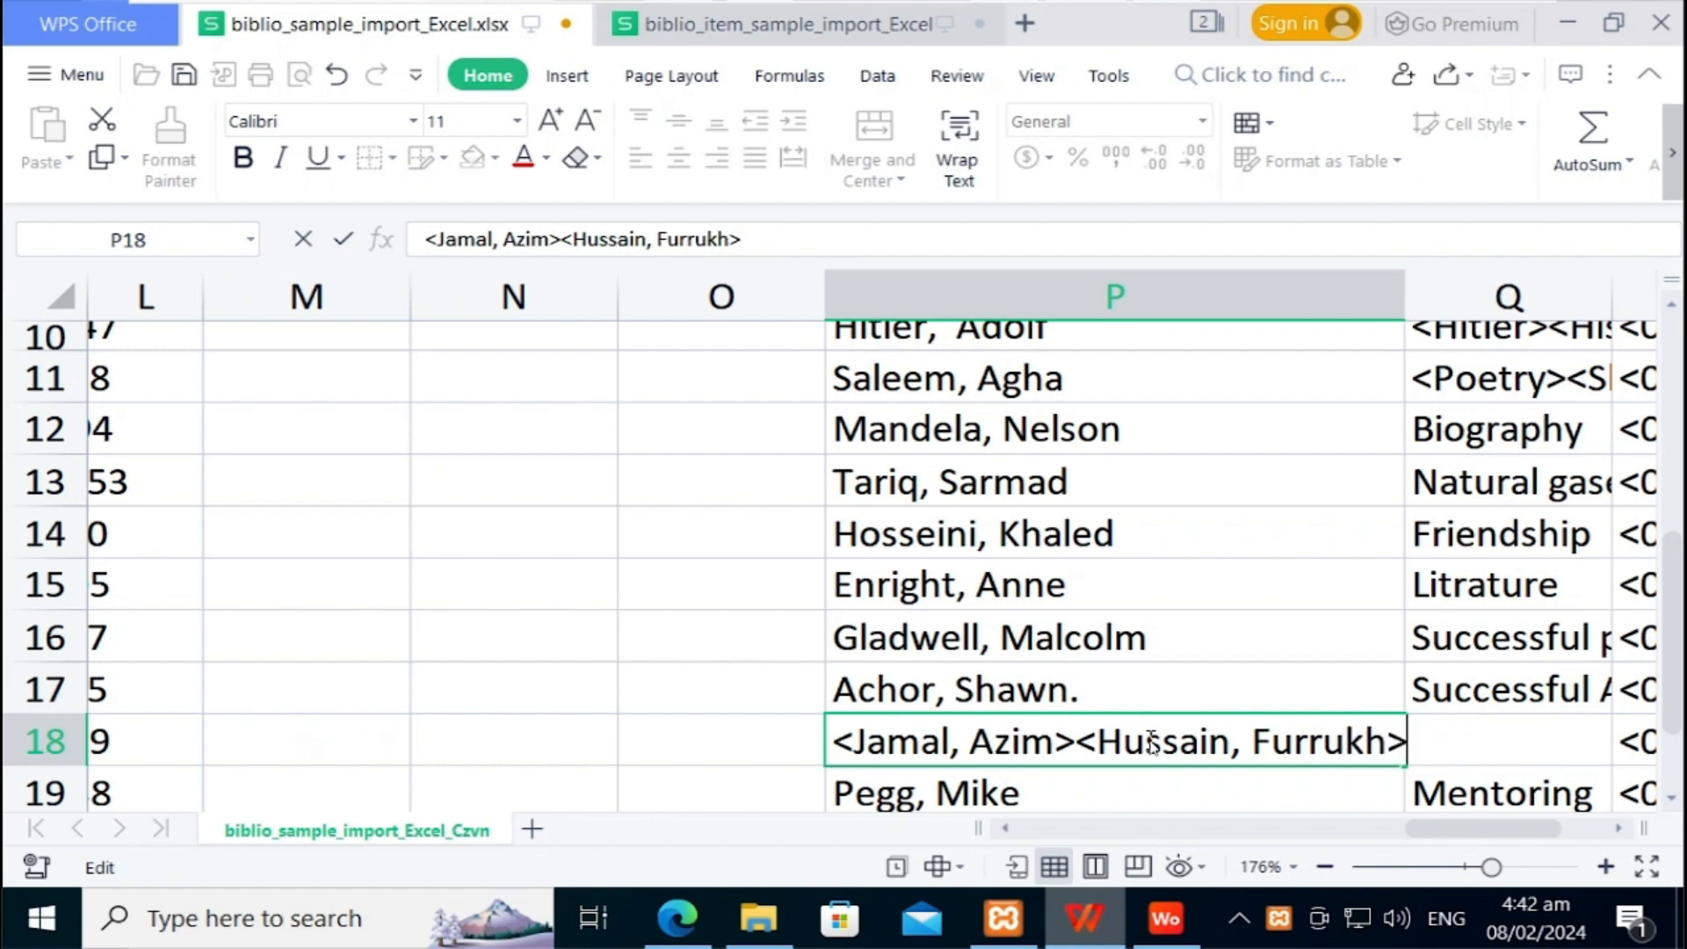
# Step: Commit the row 18 author edit and widen topics column Q to width 21
pyautogui.press('Tab')
pyautogui.press('Up')
pyautogui.press('Up')
pyautogui.press('Up')
pyautogui.press('Up')
pyautogui.press('Up')
pyautogui.press('Up')
pyautogui.press('Up')
pyautogui.press('Up')
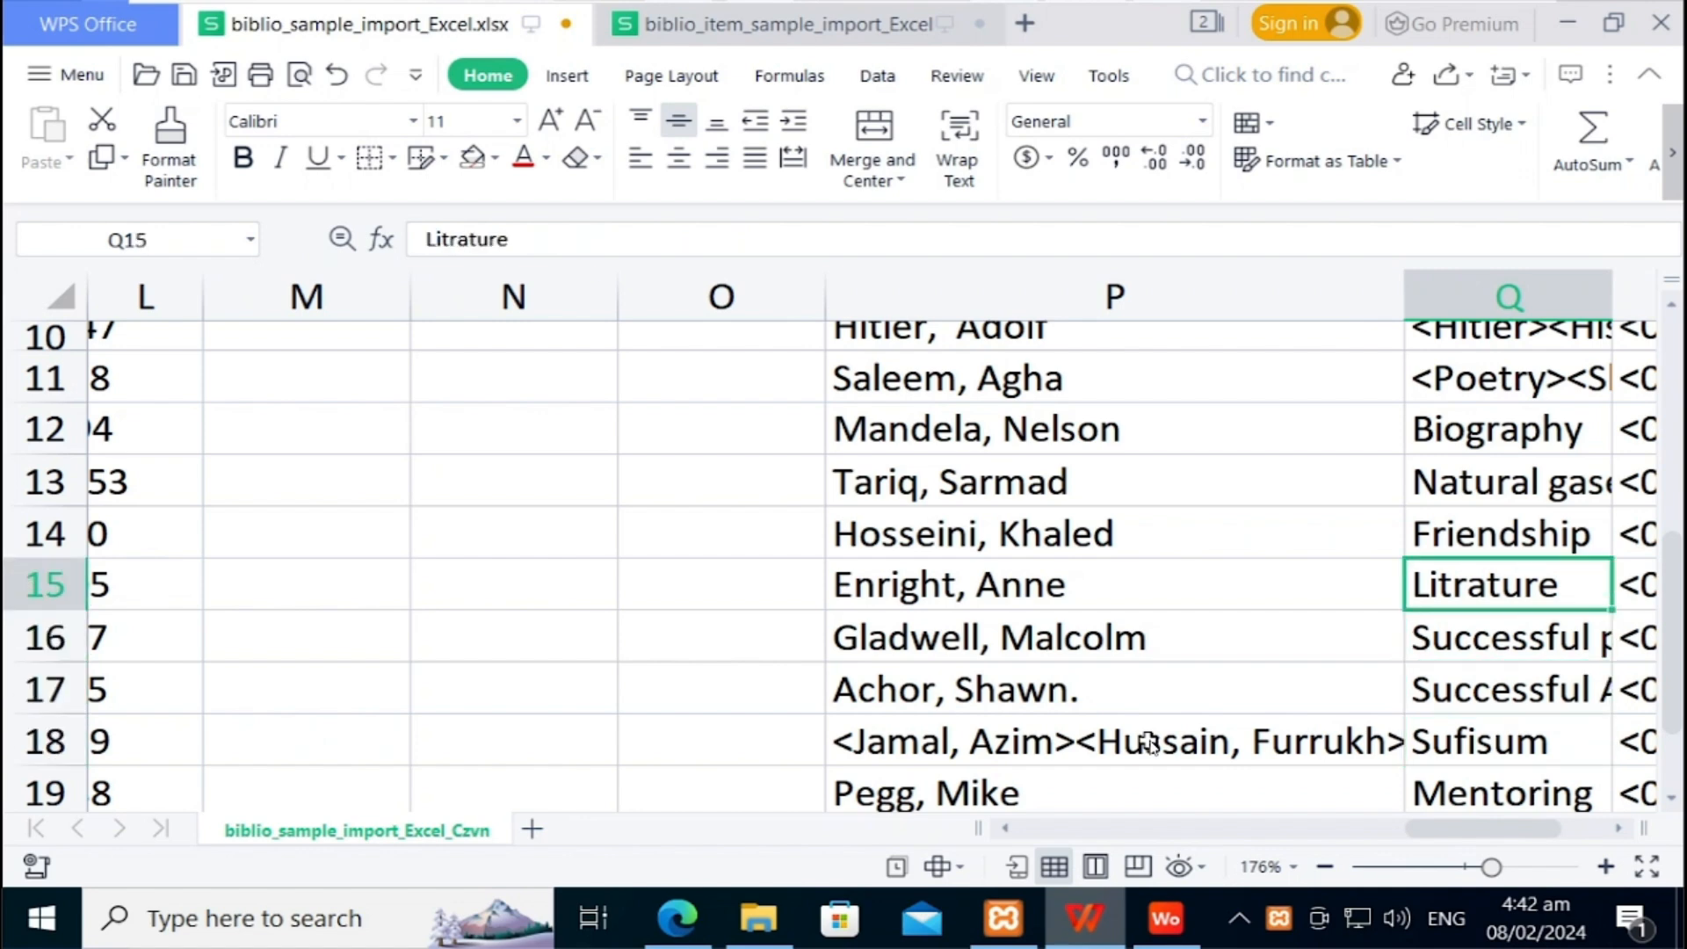
pyautogui.press('Up')
pyautogui.press('Up')
pyautogui.press('Up')
pyautogui.press('Up')
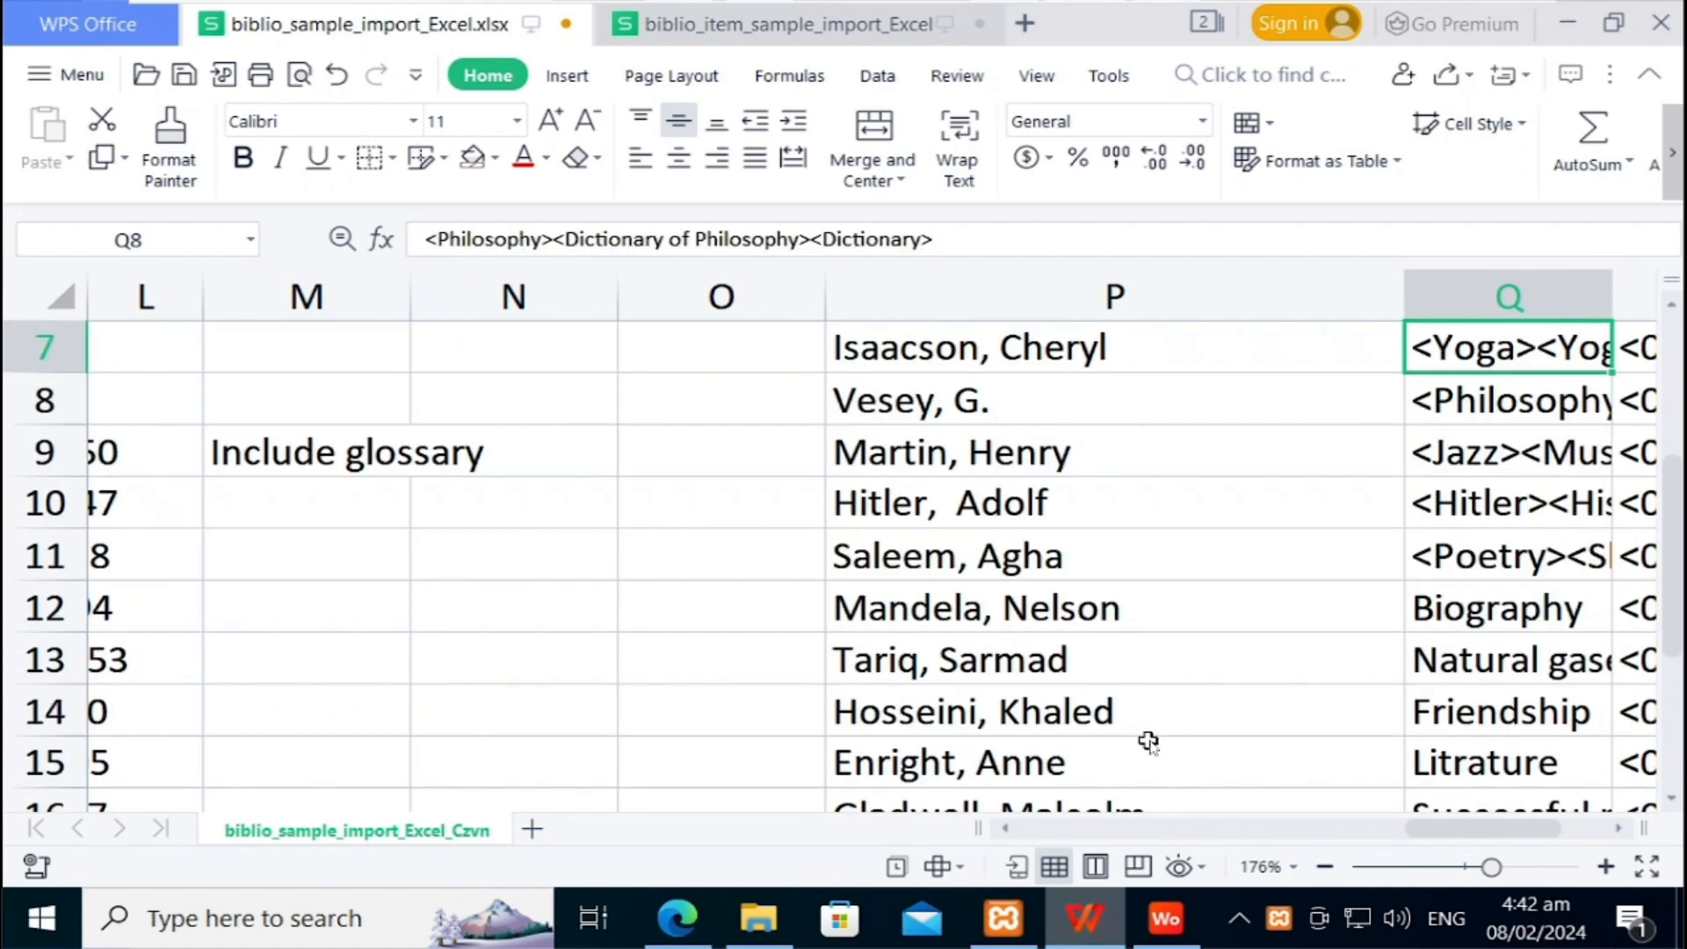
pyautogui.press('Up')
pyautogui.press('Up')
pyautogui.press('Up')
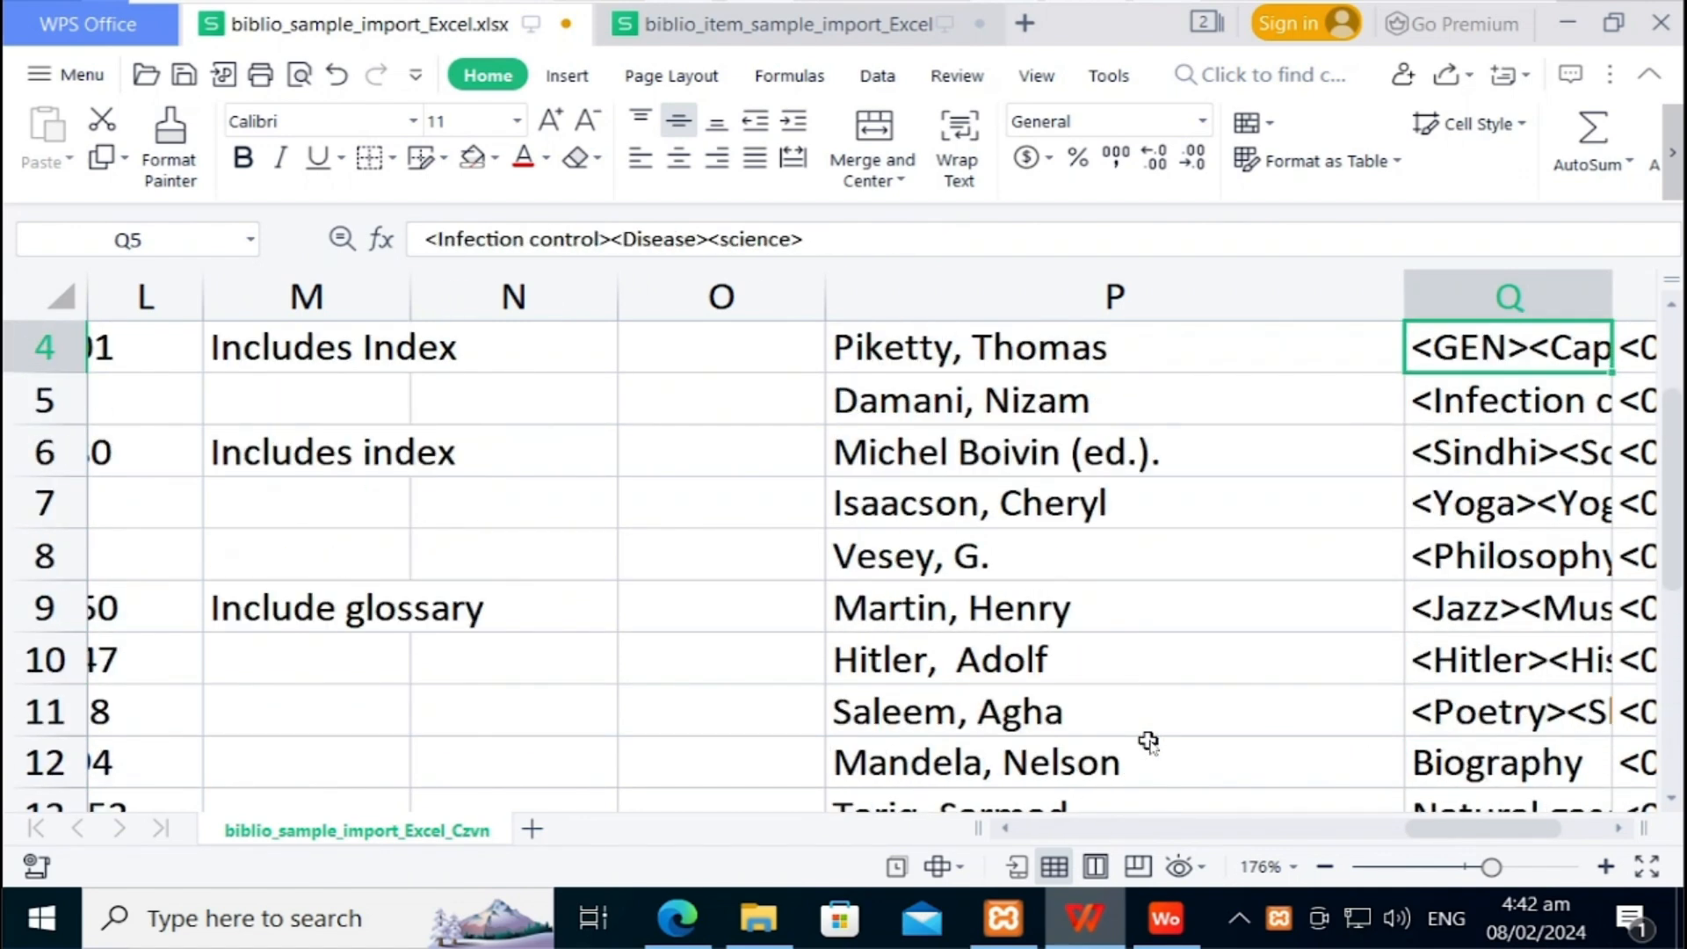
pyautogui.press('Up')
pyautogui.press('Up')
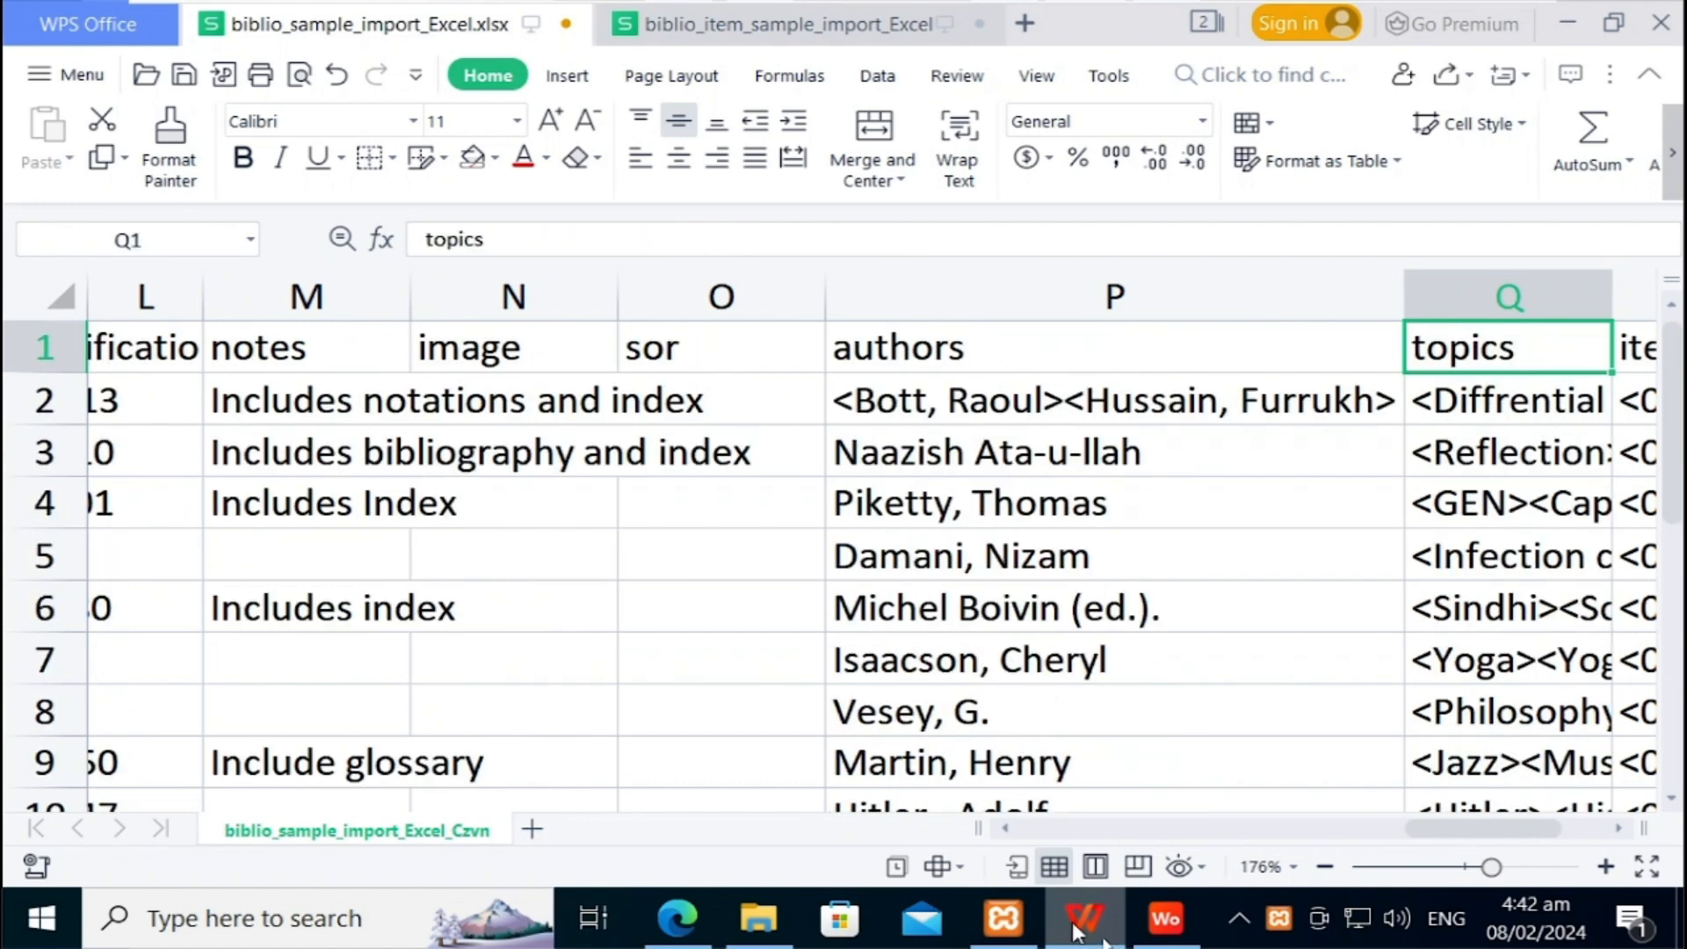
pyautogui.moveTo(1463, 835); pyautogui.dragTo(1525, 835)
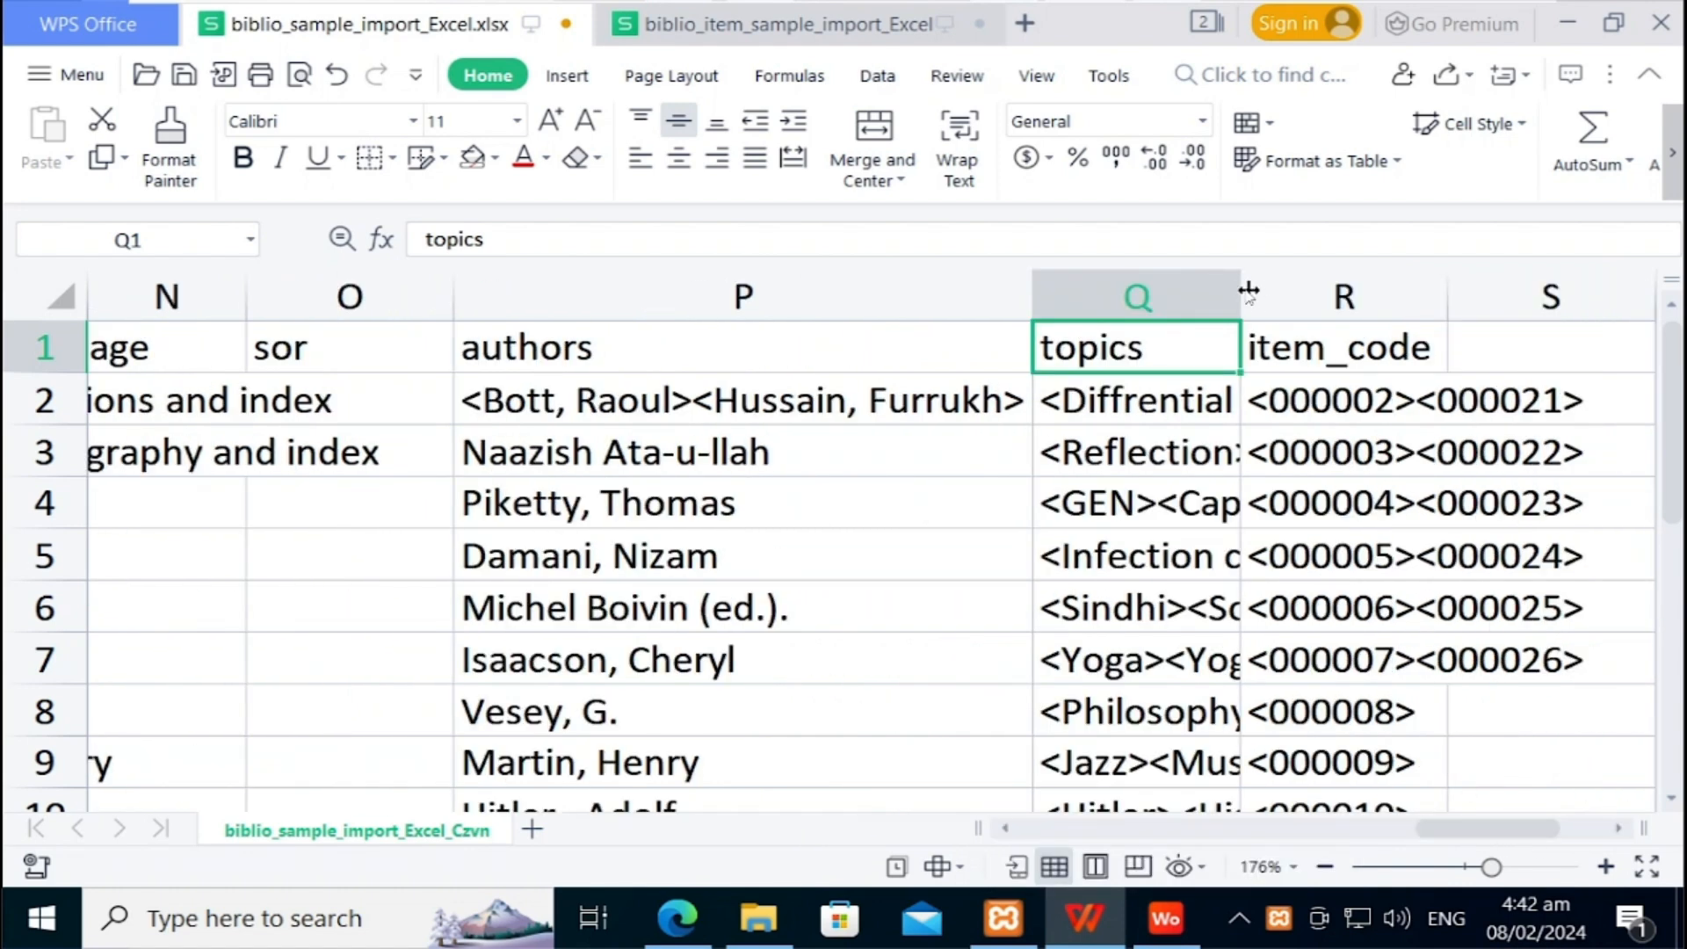
pyautogui.moveTo(1242, 288); pyautogui.dragTo(1491, 313)
# Step: Narrow authors column P and widen column Q to fit the topic tags
pyautogui.click(1240, 393)
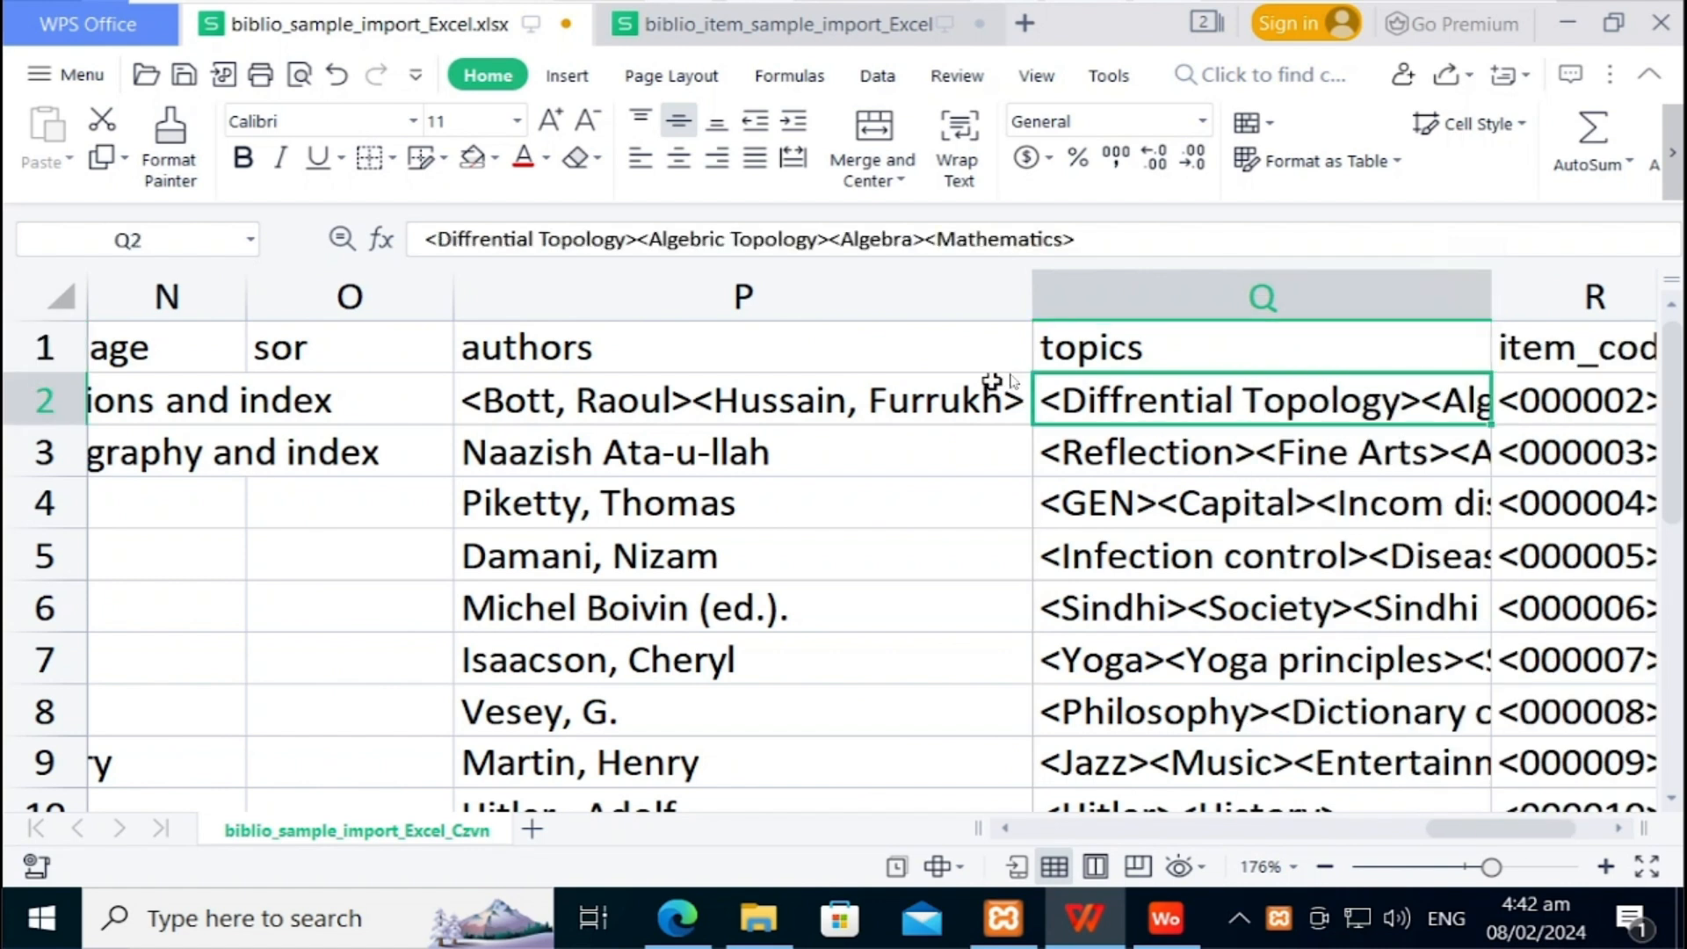
pyautogui.moveTo(1030, 295); pyautogui.dragTo(844, 285)
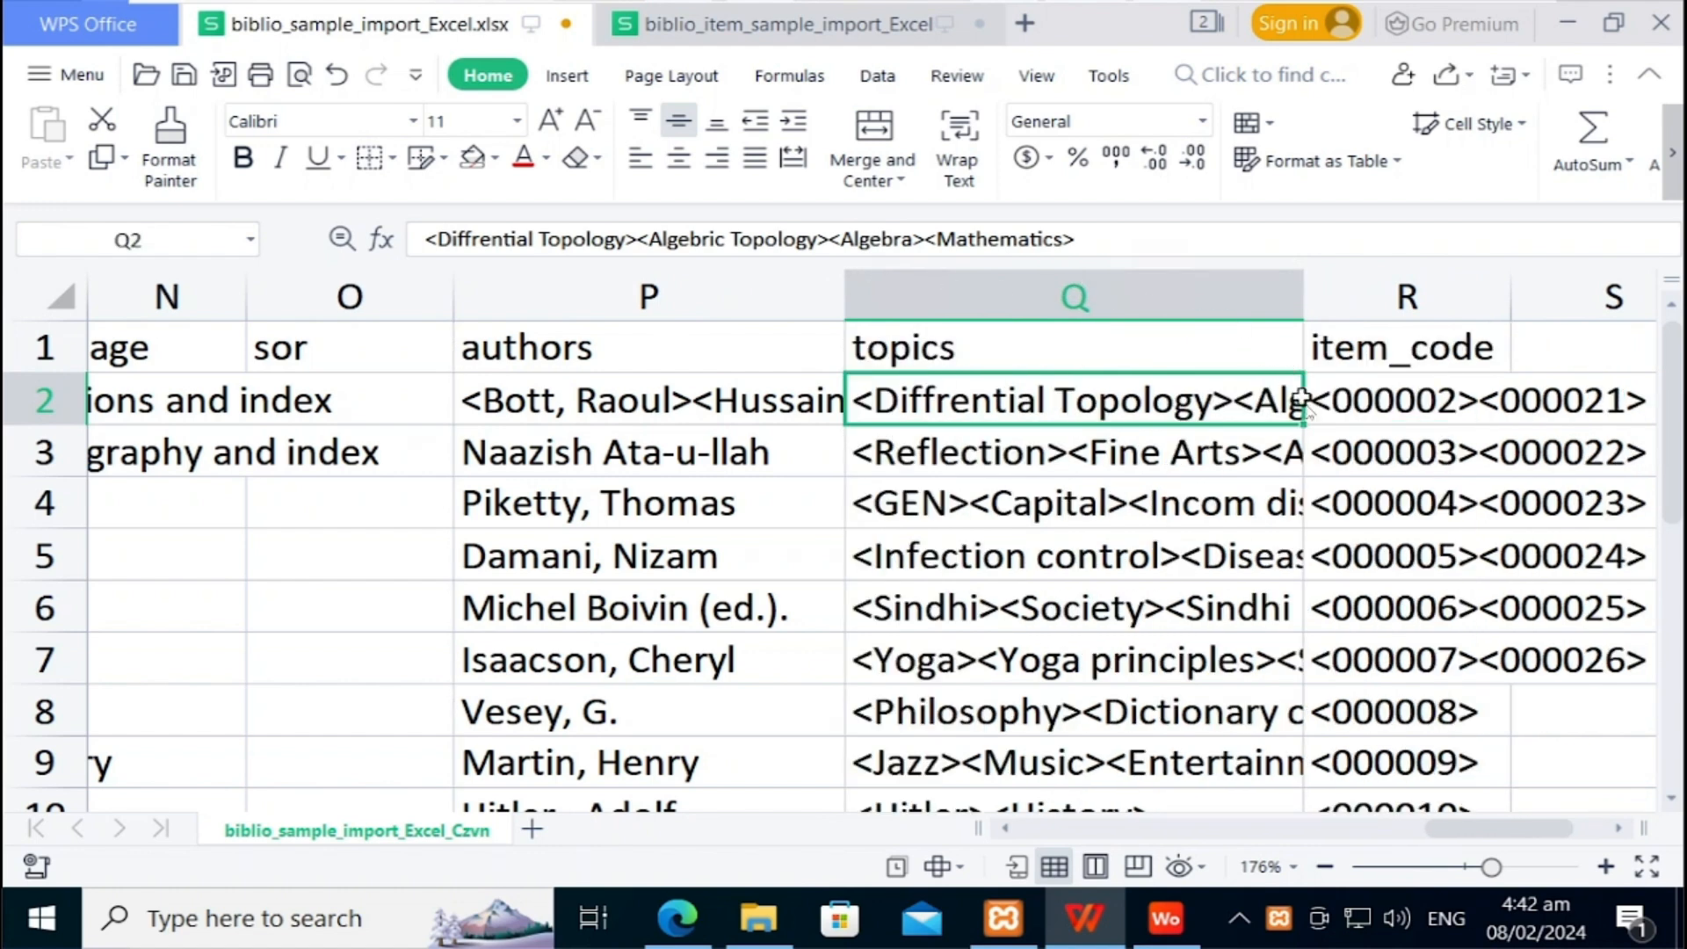
pyautogui.moveTo(1310, 303); pyautogui.dragTo(1513, 294)
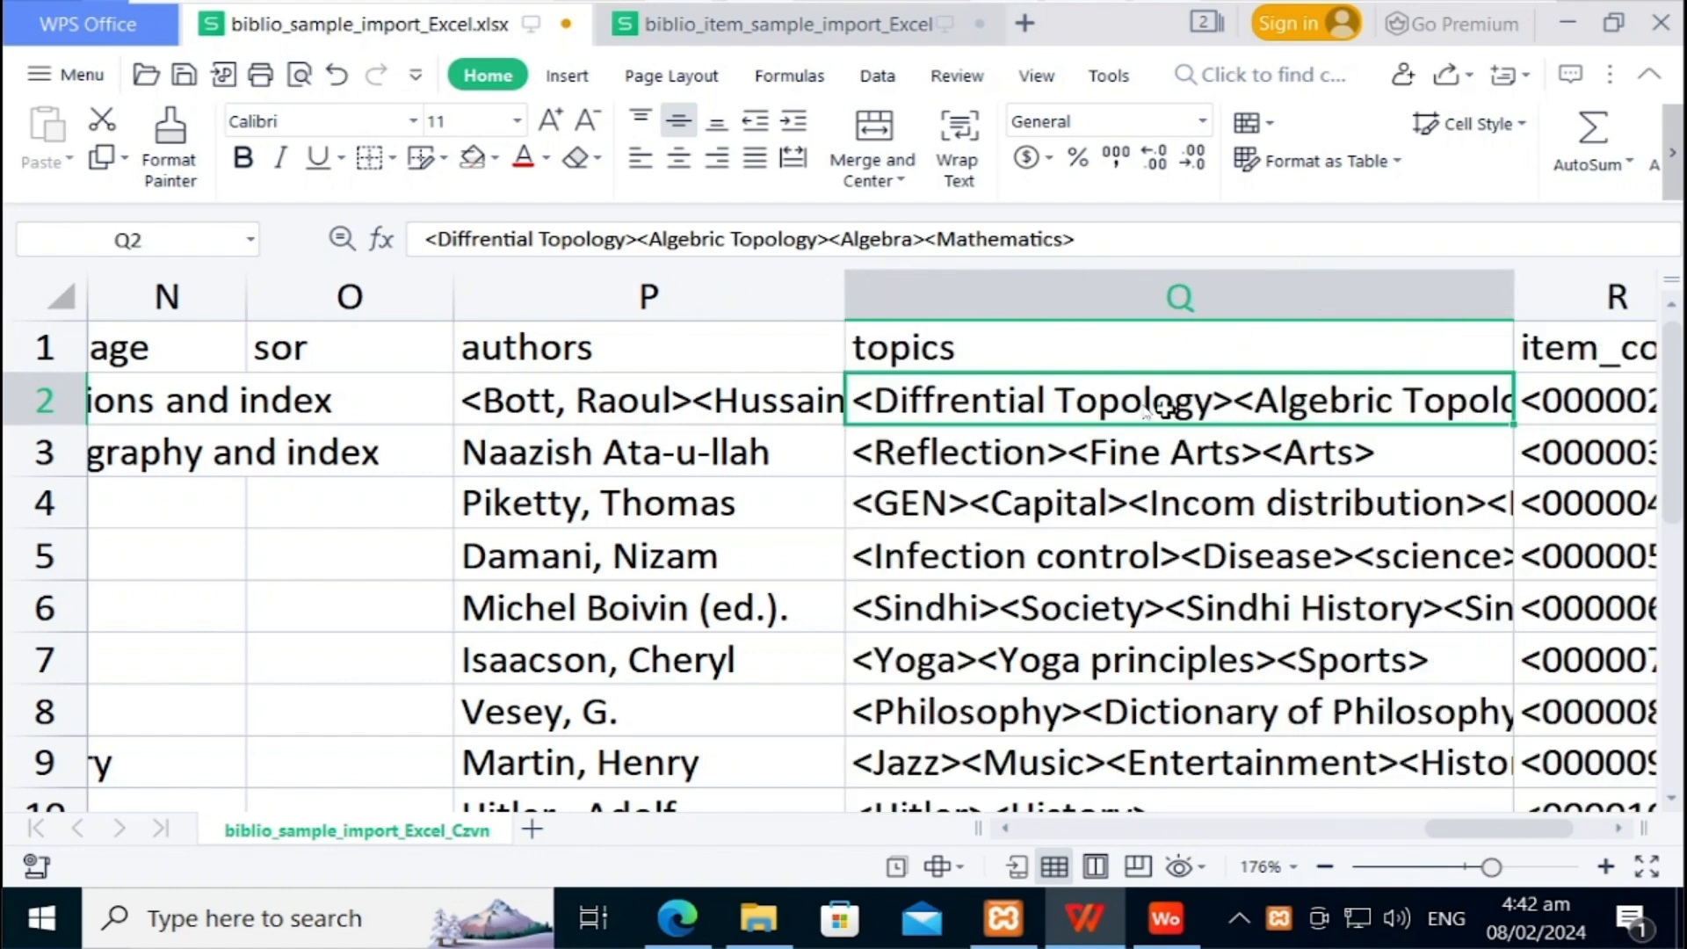
# Step: In cell Q2, colour the Diffrential Topology tag red and the Algebric Topology tag blue
pyautogui.doubleClick(1059, 406)
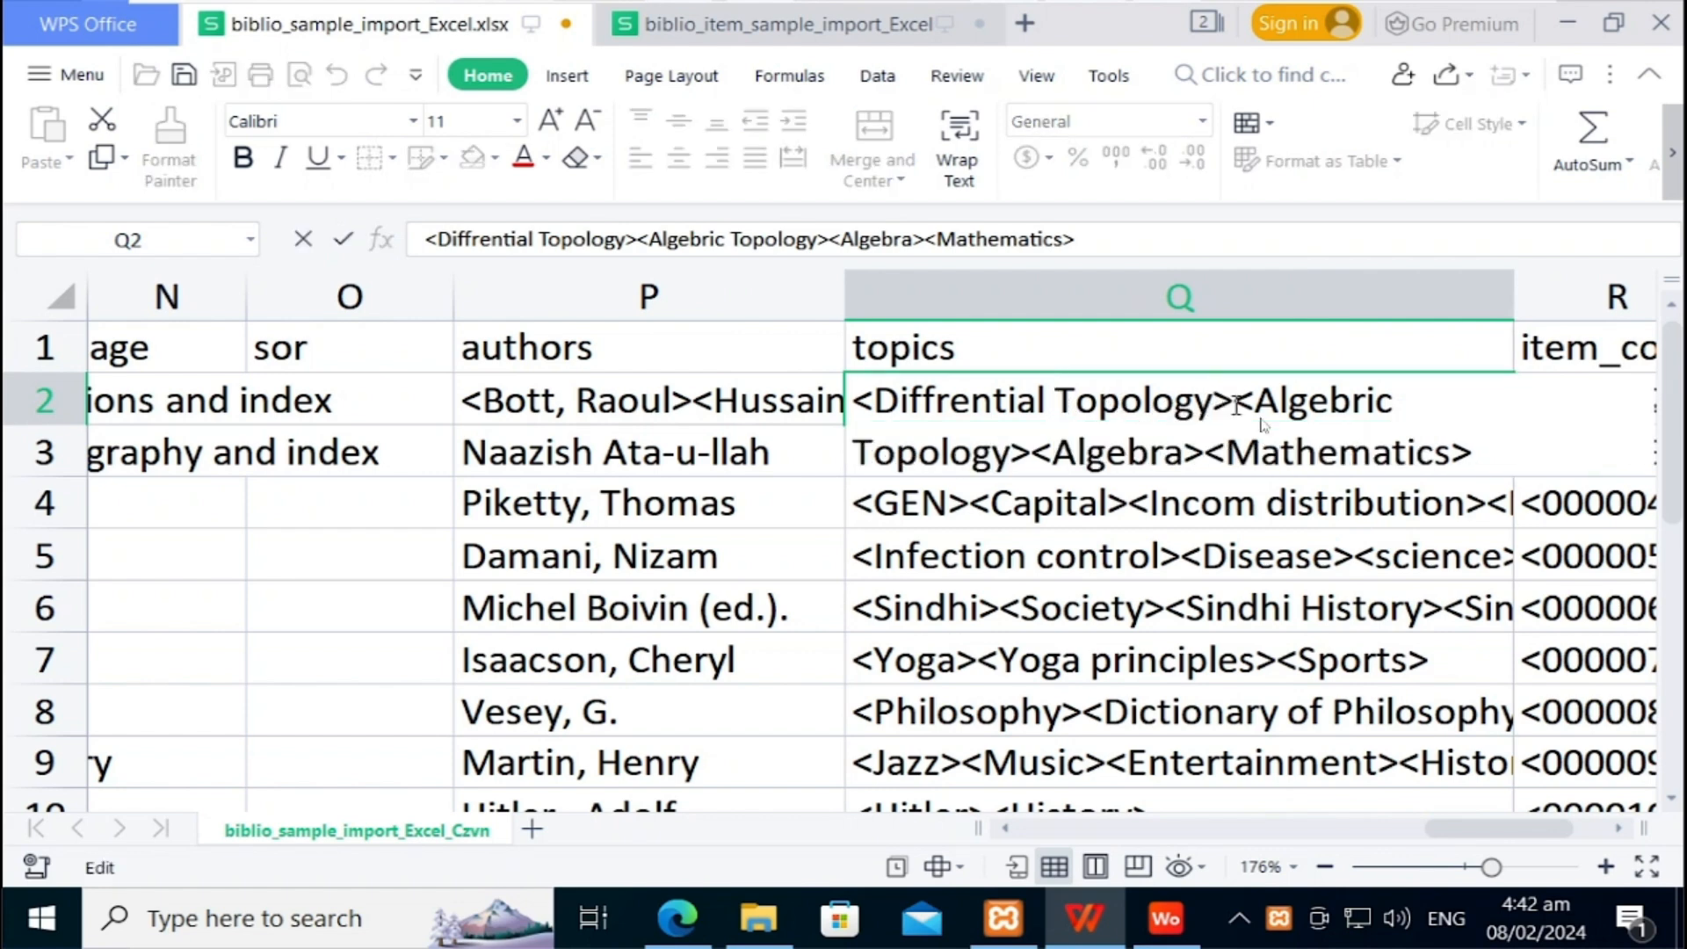
pyautogui.hotkey('shift', 'Home')
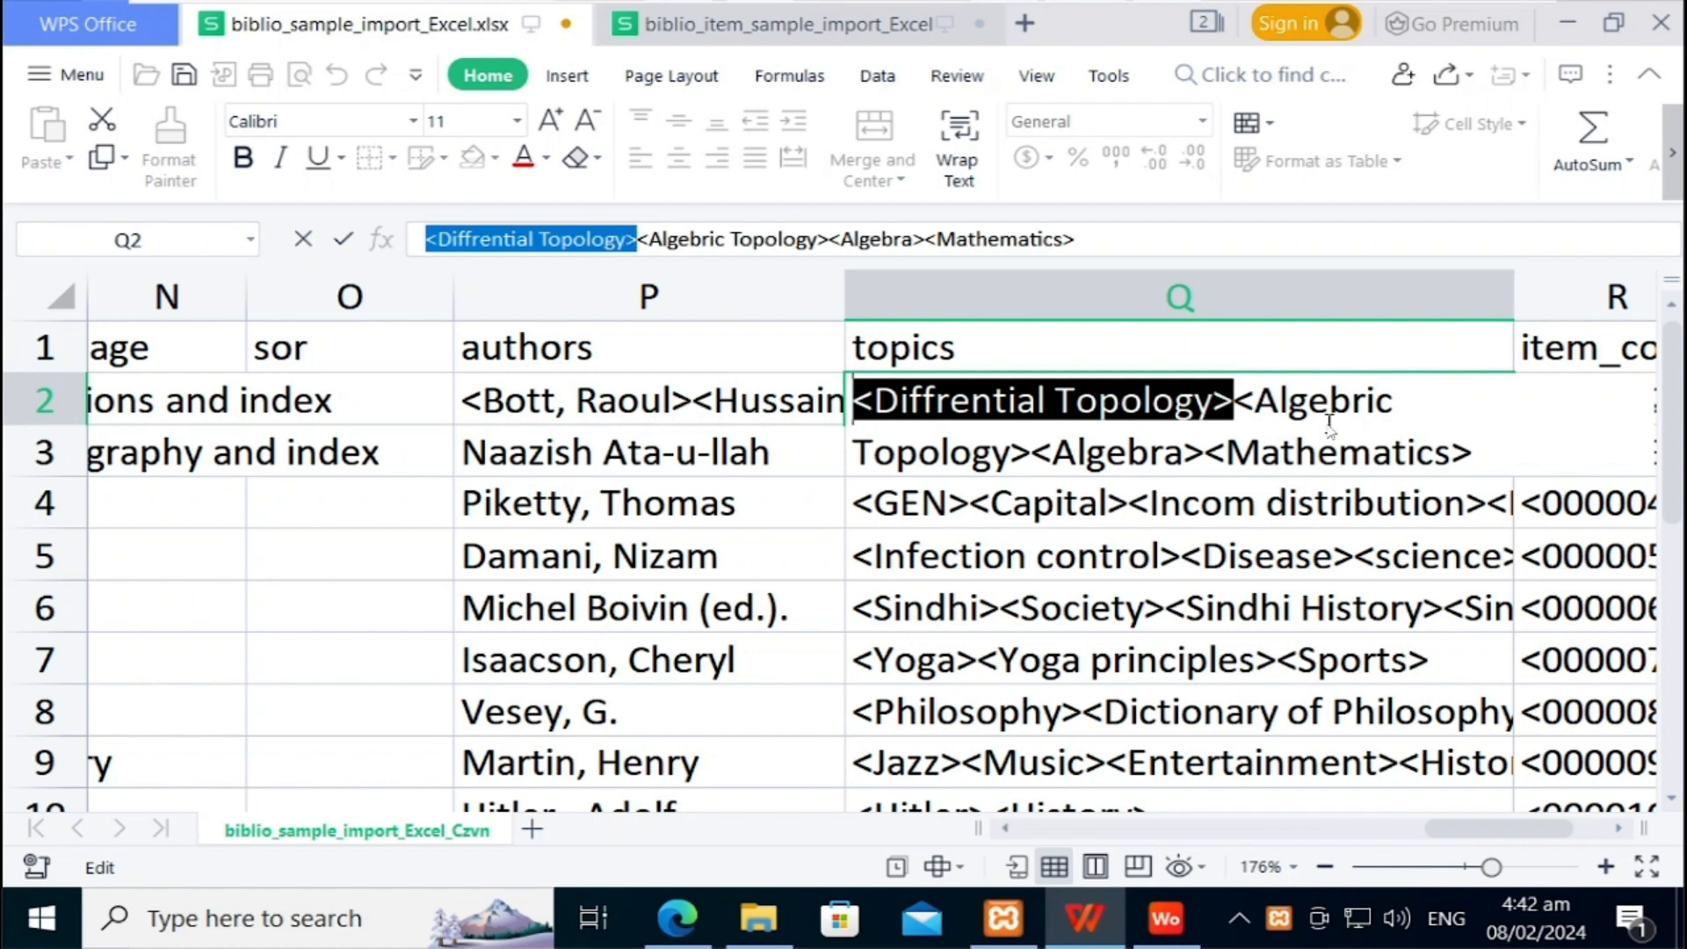
pyautogui.click(526, 160)
pyautogui.click(1151, 450)
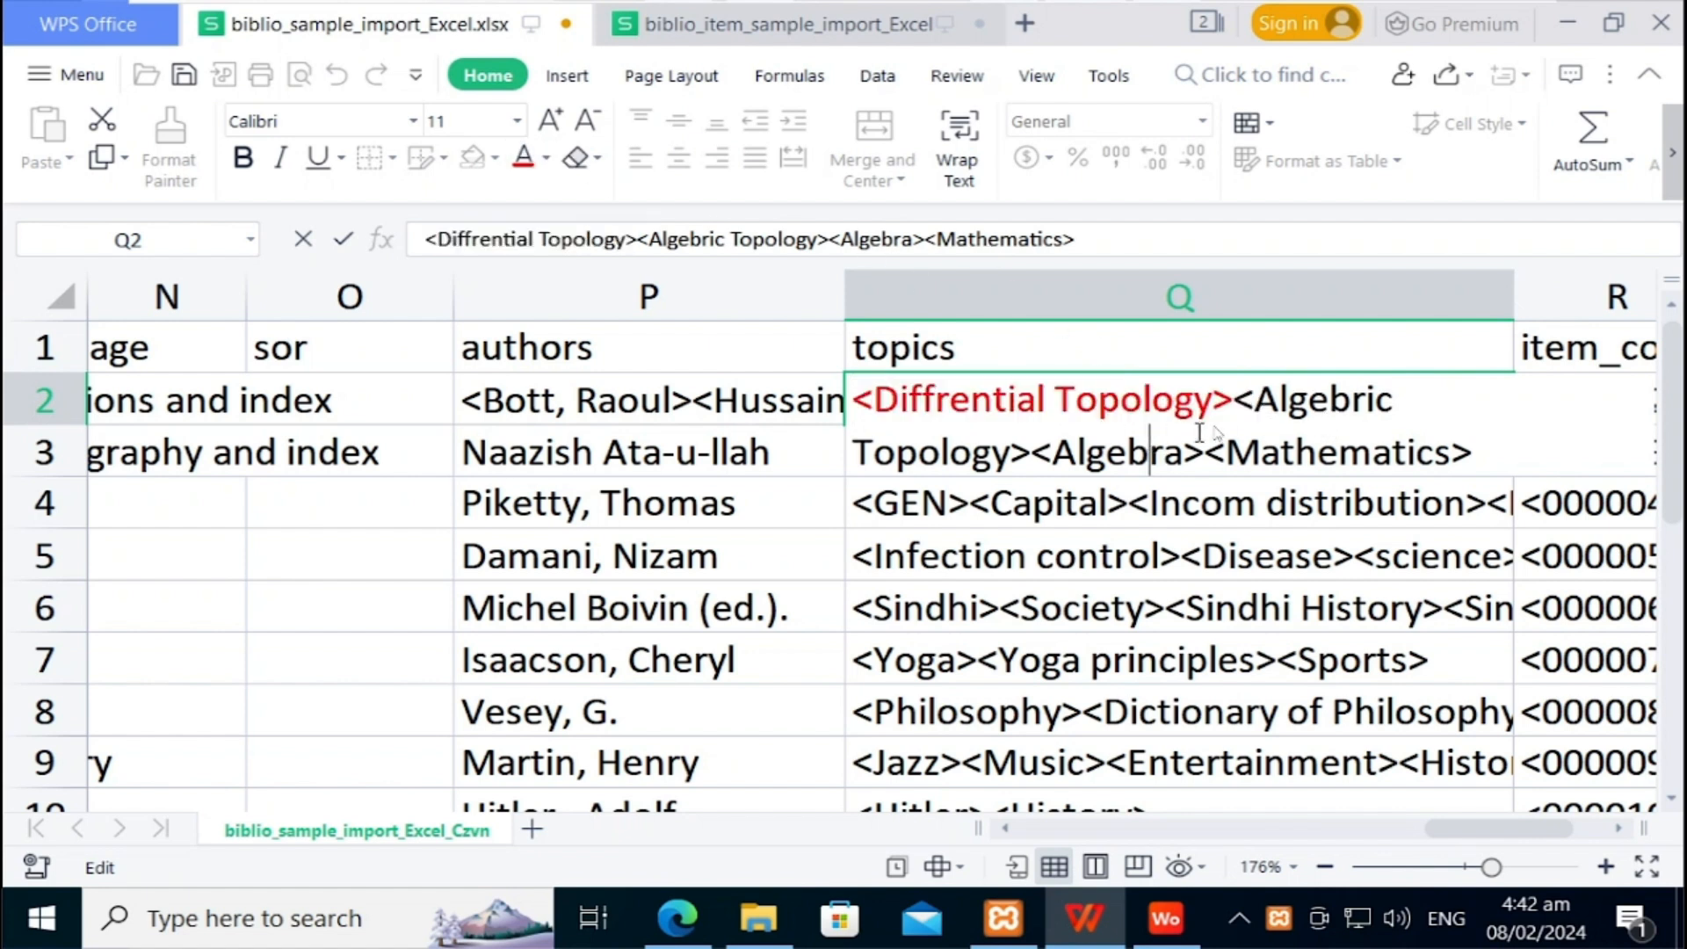
pyautogui.click(1234, 406)
pyautogui.hotkey('shift', 'Right')
pyautogui.hotkey('shift', 'Right')
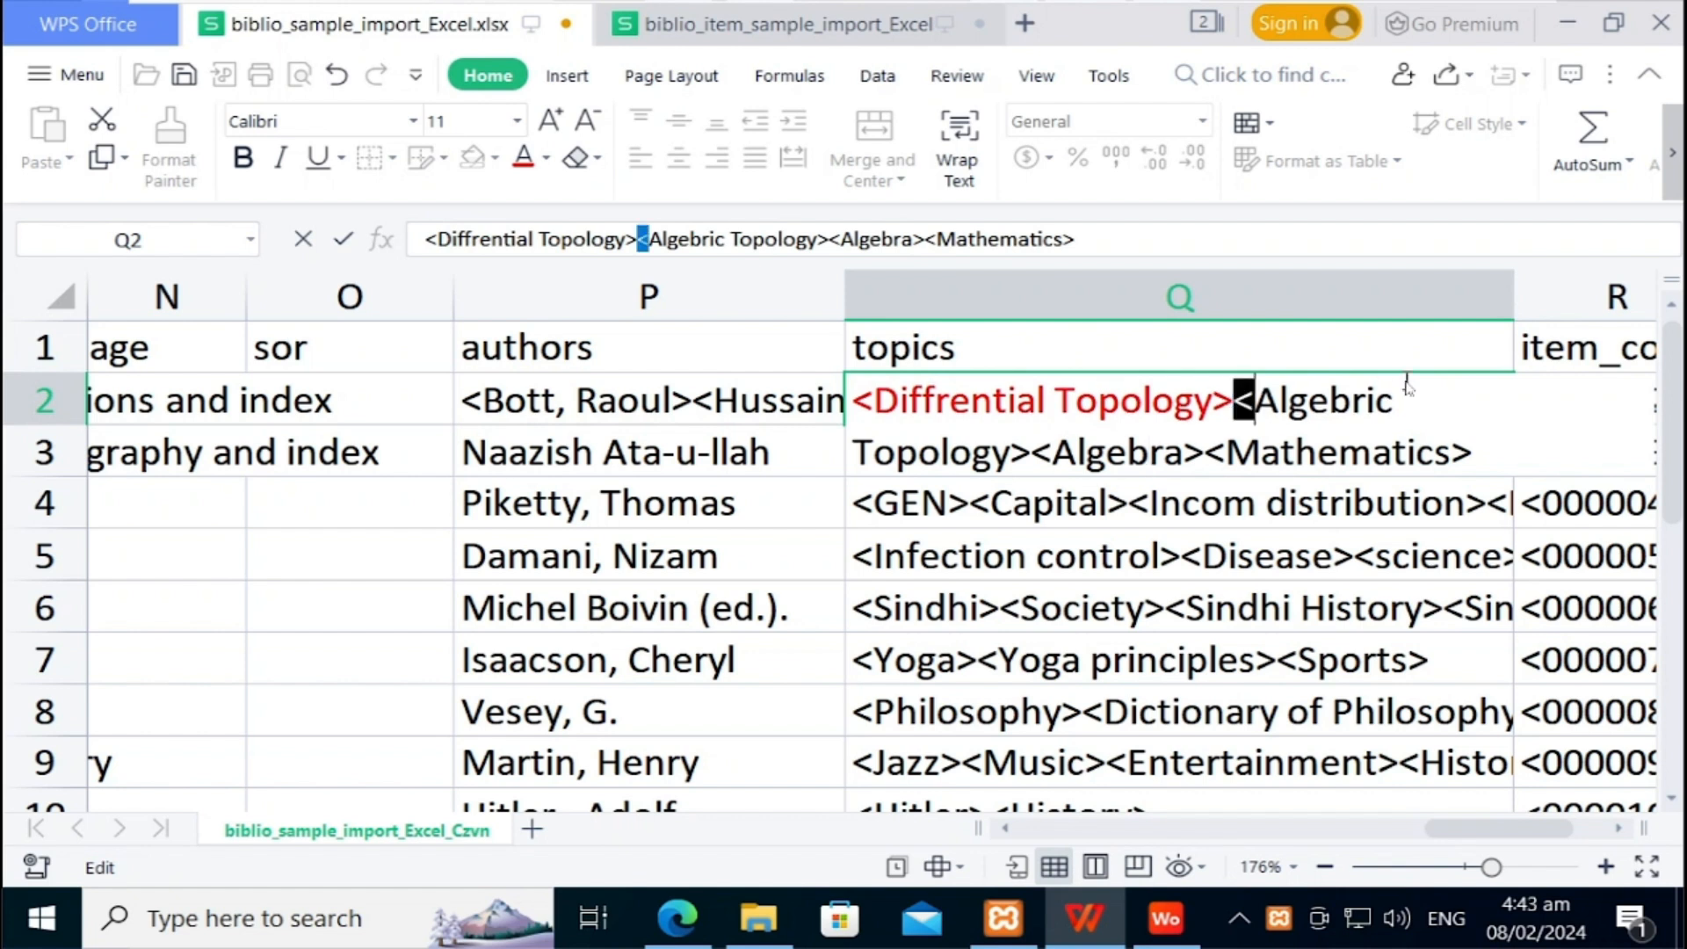
pyautogui.hotkey('shift', 'Right')
pyautogui.hotkey('shift', 'Right')
pyautogui.hotkey('shift', 'Right')
pyautogui.hotkey('shift', 'Right')
pyautogui.hotkey('shift', 'Right')
pyautogui.hotkey('shift', 'Right')
pyautogui.hotkey('shift', 'Right')
pyautogui.hotkey('shift', 'Right')
pyautogui.hotkey('shift', 'Right')
pyautogui.hotkey('shift', 'Right')
pyautogui.hotkey('shift', 'Right')
pyautogui.hotkey('shift', 'Right')
pyautogui.hotkey('shift', 'Right')
pyautogui.hotkey('shift', 'Right')
pyautogui.hotkey('shift', 'Right')
pyautogui.hotkey('shift', 'Right')
pyautogui.hotkey('shift', 'Right')
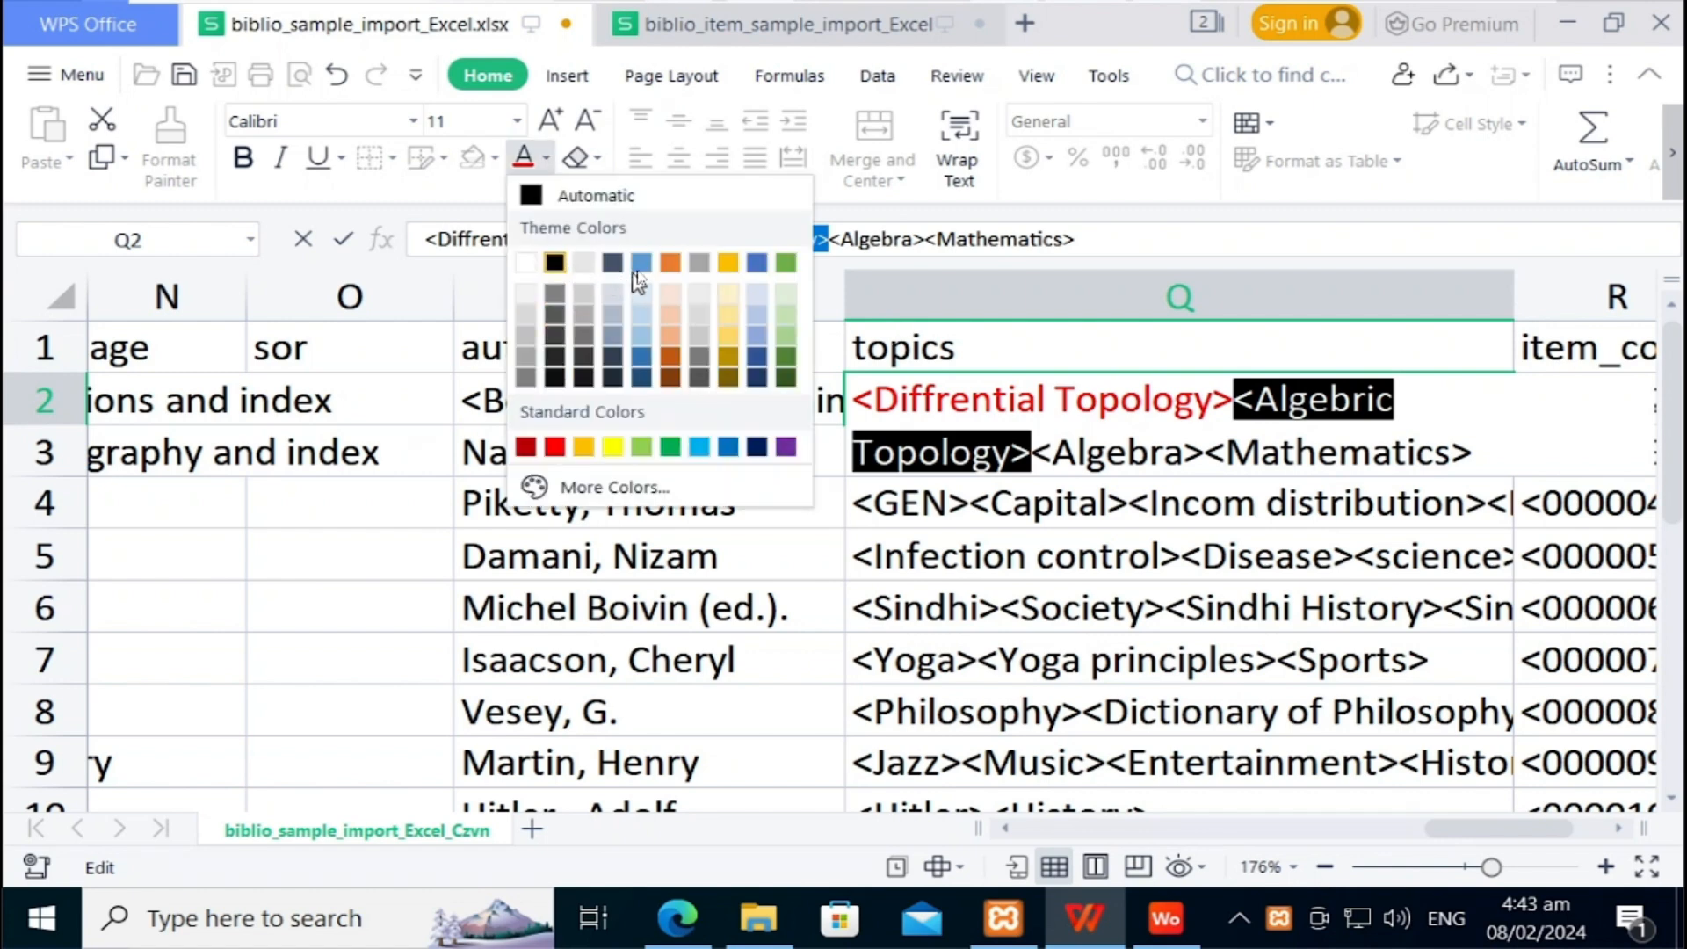
pyautogui.click(651, 277)
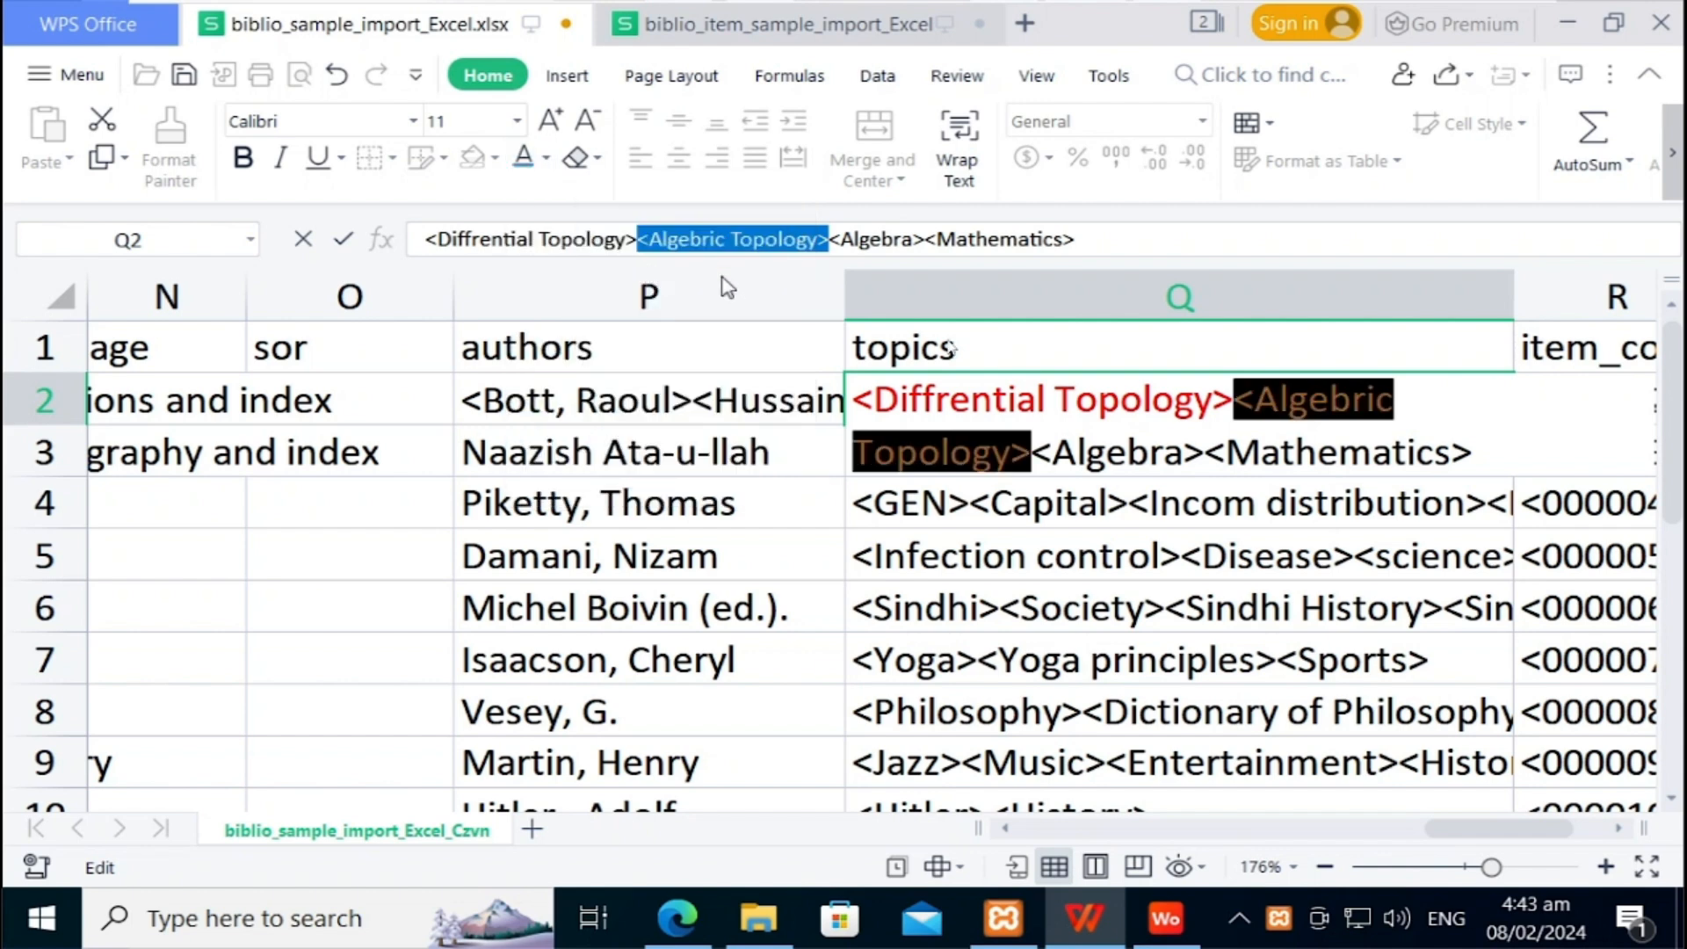
# Step: Colour the Algebra tag orange, recolour the Mathematics tag, and commit cell Q2
pyautogui.click(1072, 457)
pyautogui.moveTo(1031, 457); pyautogui.dragTo(1153, 461)
pyautogui.hotkey('shift', 'Right')
pyautogui.hotkey('shift', 'Right')
pyautogui.hotkey('shift', 'Right')
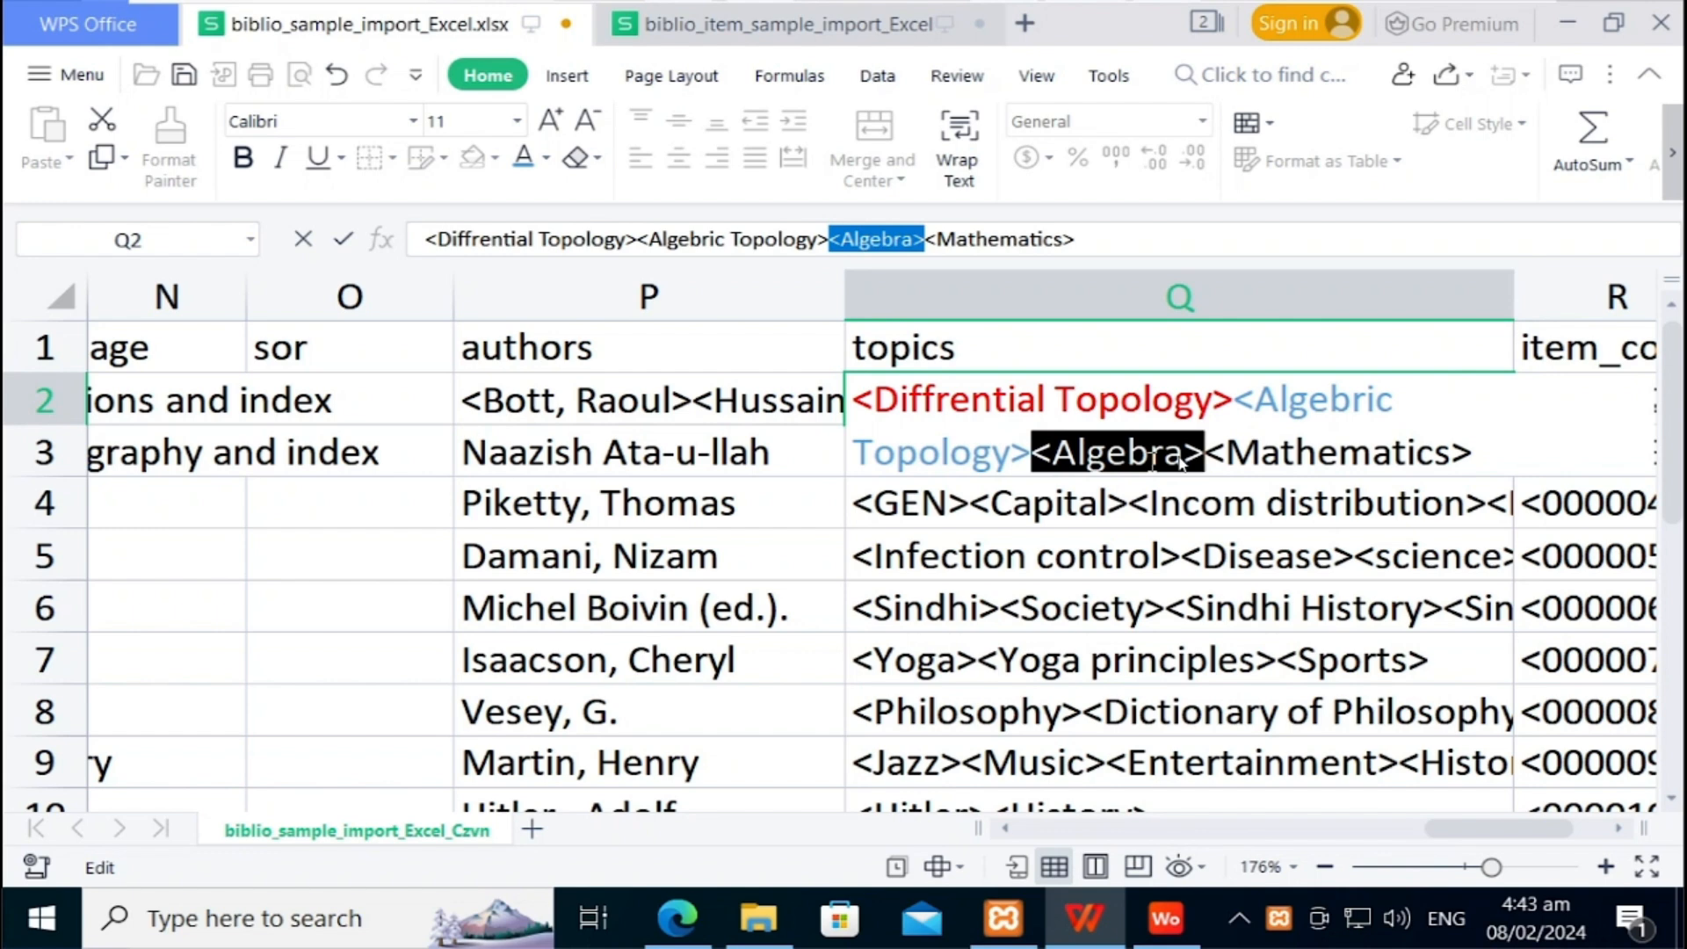
pyautogui.click(547, 158)
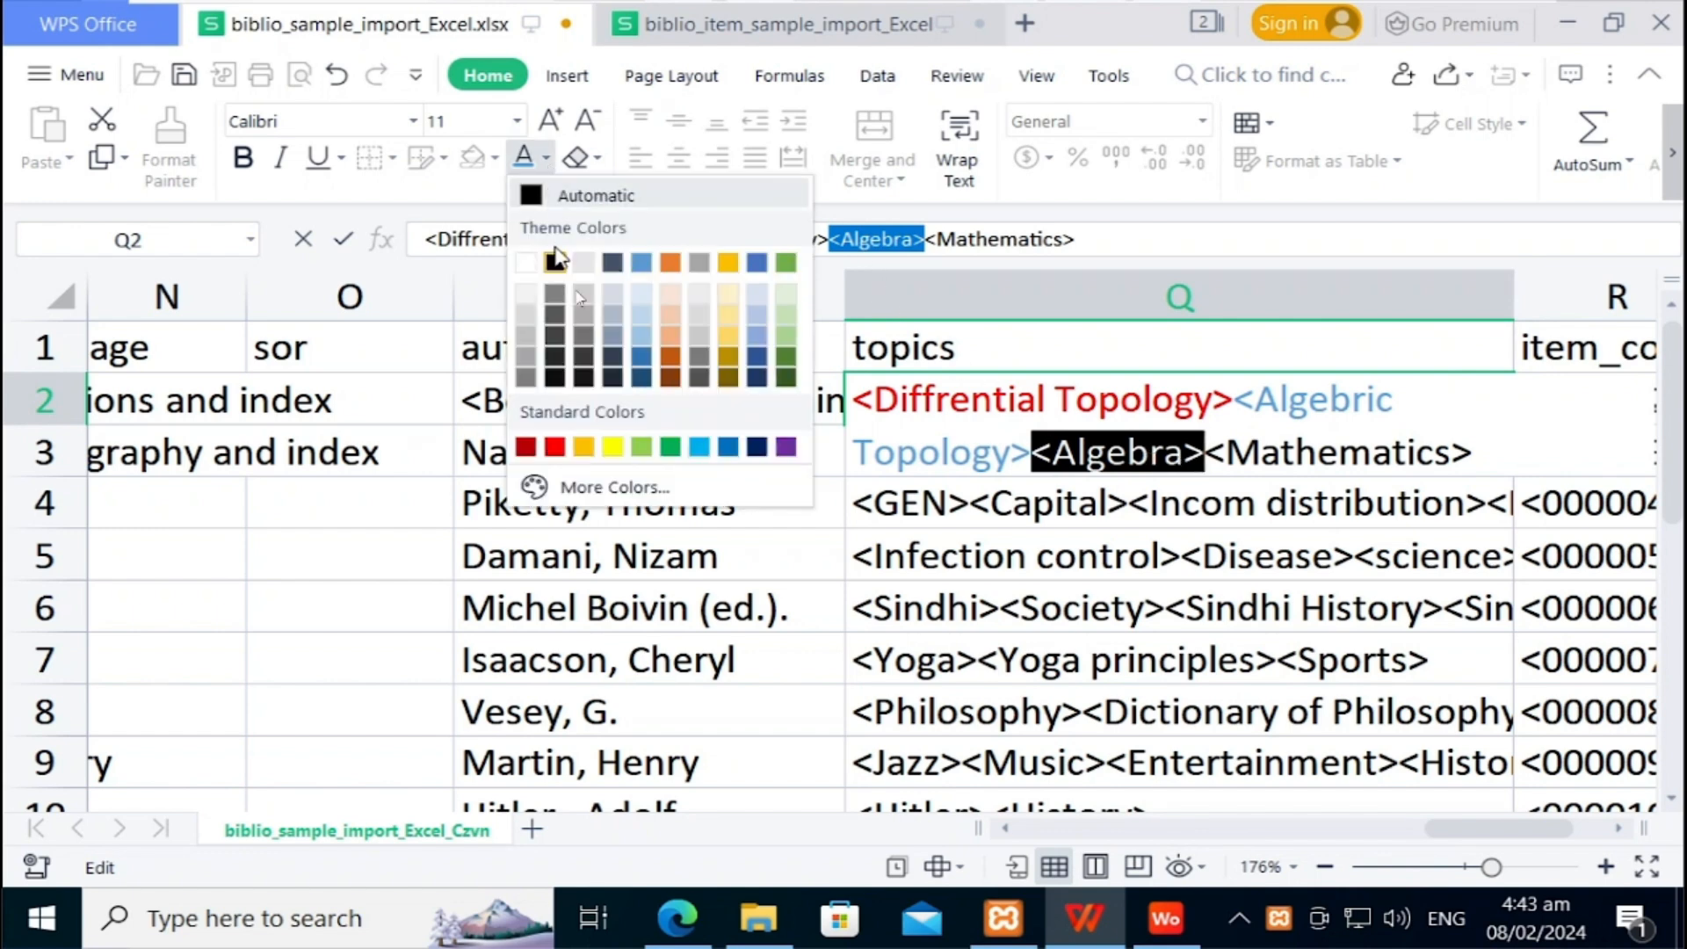
pyautogui.click(672, 362)
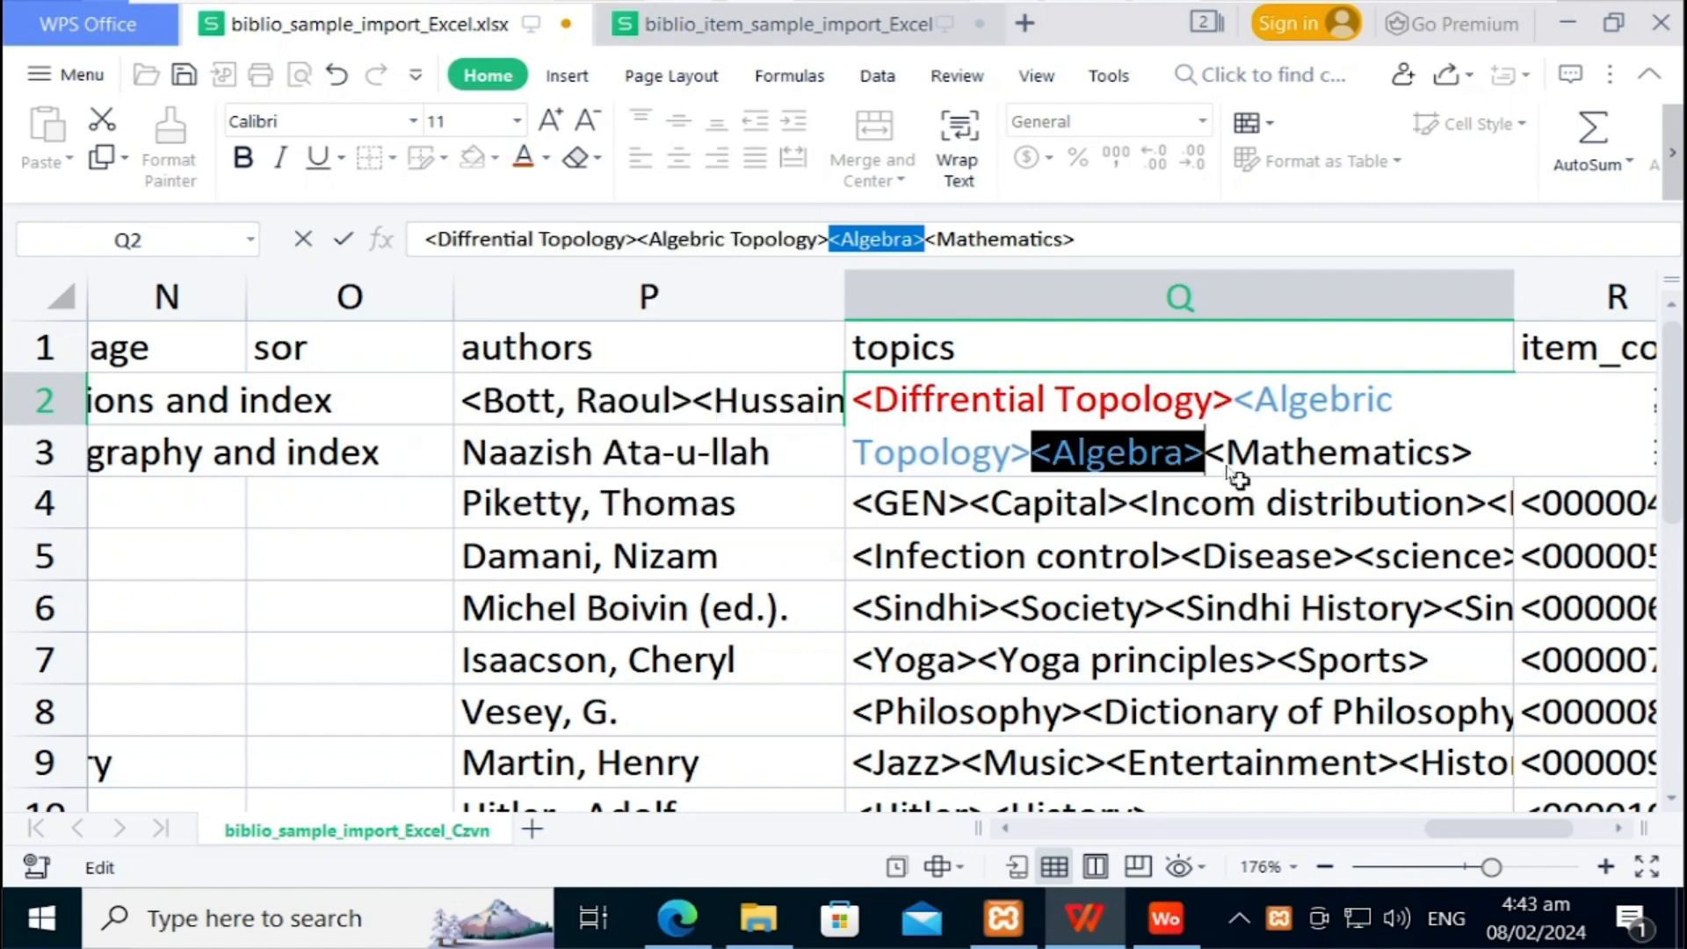
pyautogui.click(1271, 466)
pyautogui.hotkey('shift', 'Right')
pyautogui.hotkey('shift', 'Right')
pyautogui.hotkey('shift', 'Right')
pyautogui.hotkey('shift', 'Right')
pyautogui.hotkey('shift', 'Right')
pyautogui.hotkey('shift', 'Right')
pyautogui.hotkey('shift', 'Right')
pyautogui.hotkey('shift', 'Right')
pyautogui.hotkey('shift', 'Right')
pyautogui.hotkey('shift', 'Right')
pyautogui.hotkey('shift', 'Right')
pyautogui.hotkey('shift', 'Right')
pyautogui.hotkey('shift', 'Right')
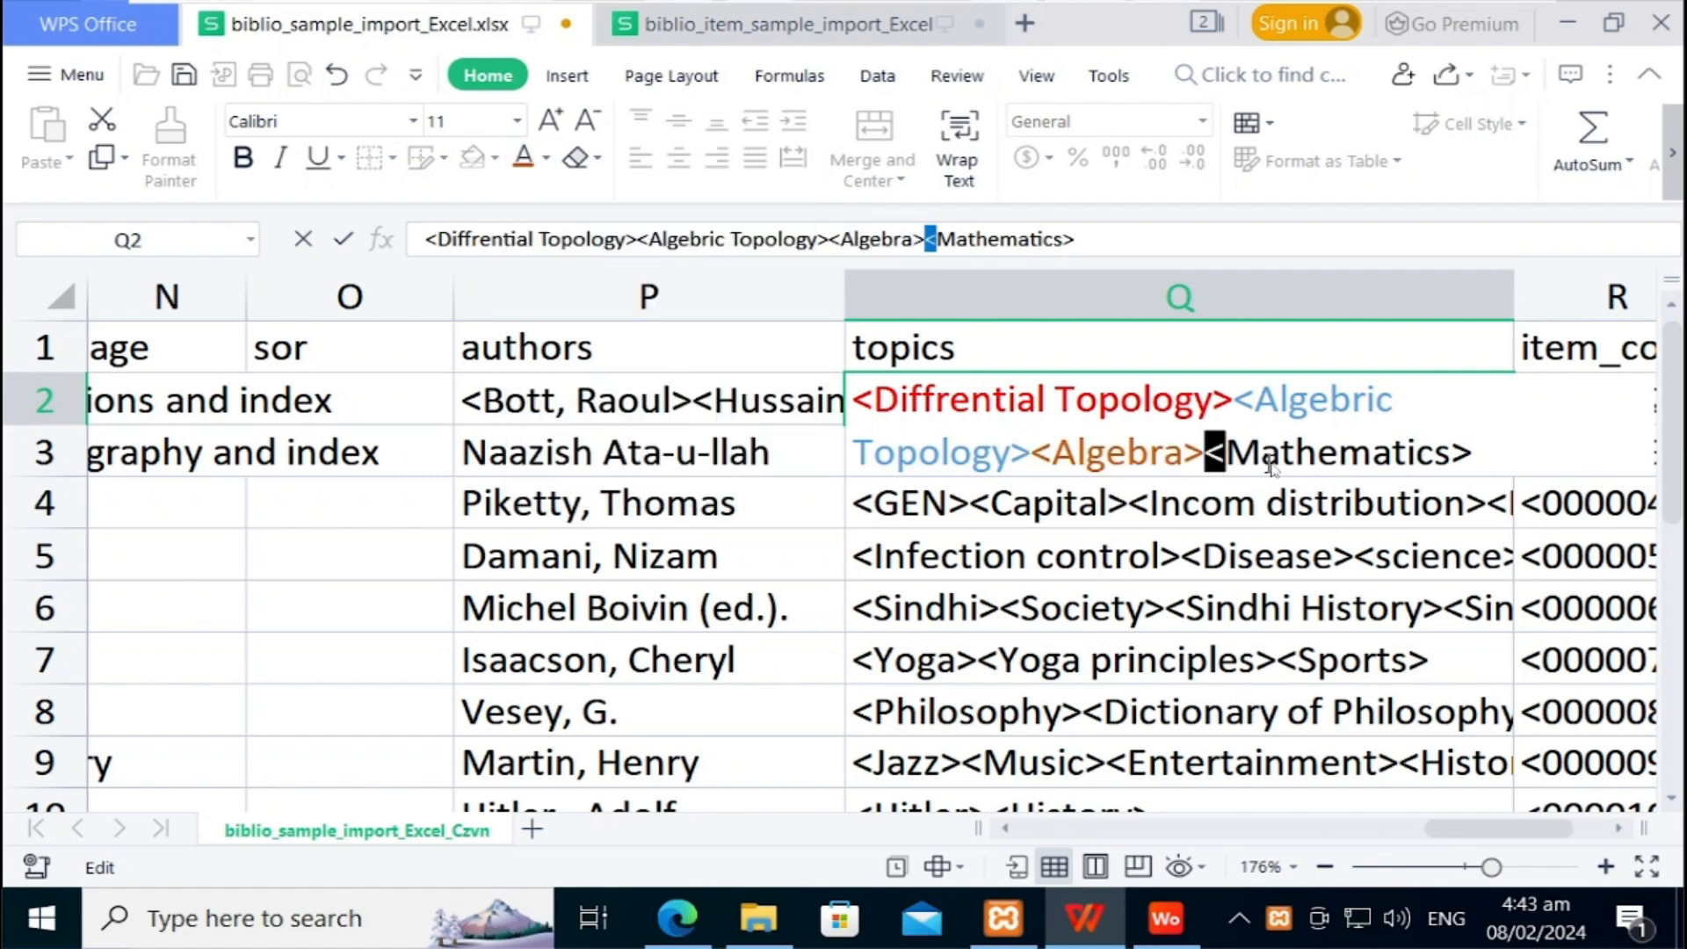
pyautogui.click(547, 162)
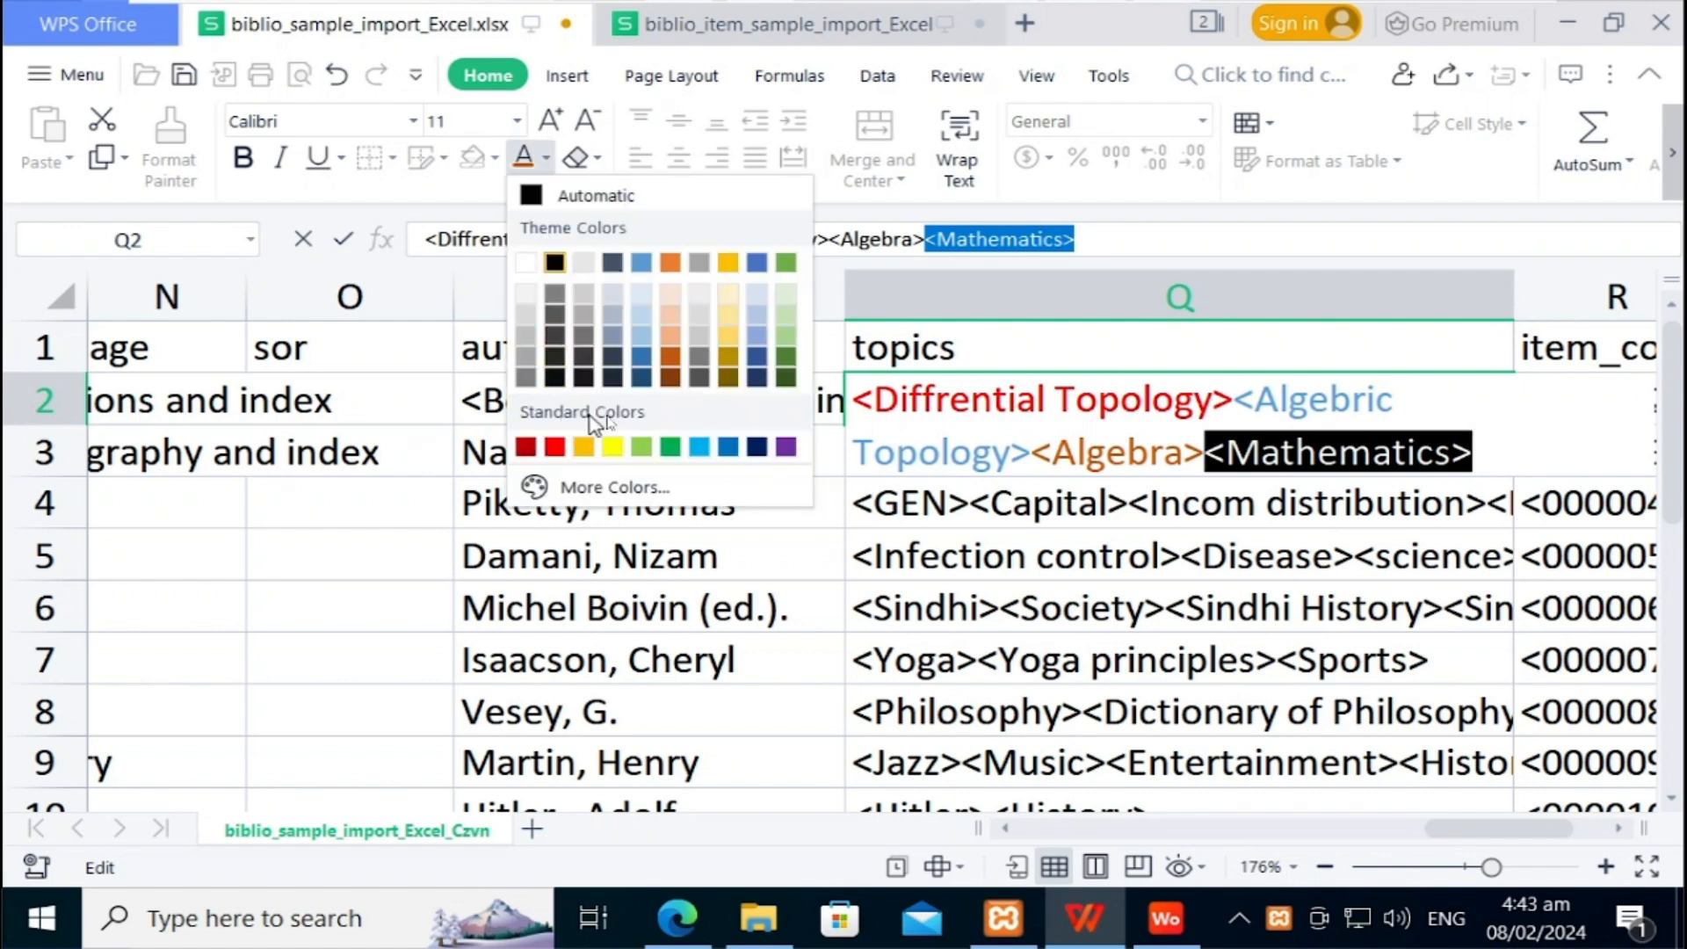
pyautogui.click(555, 448)
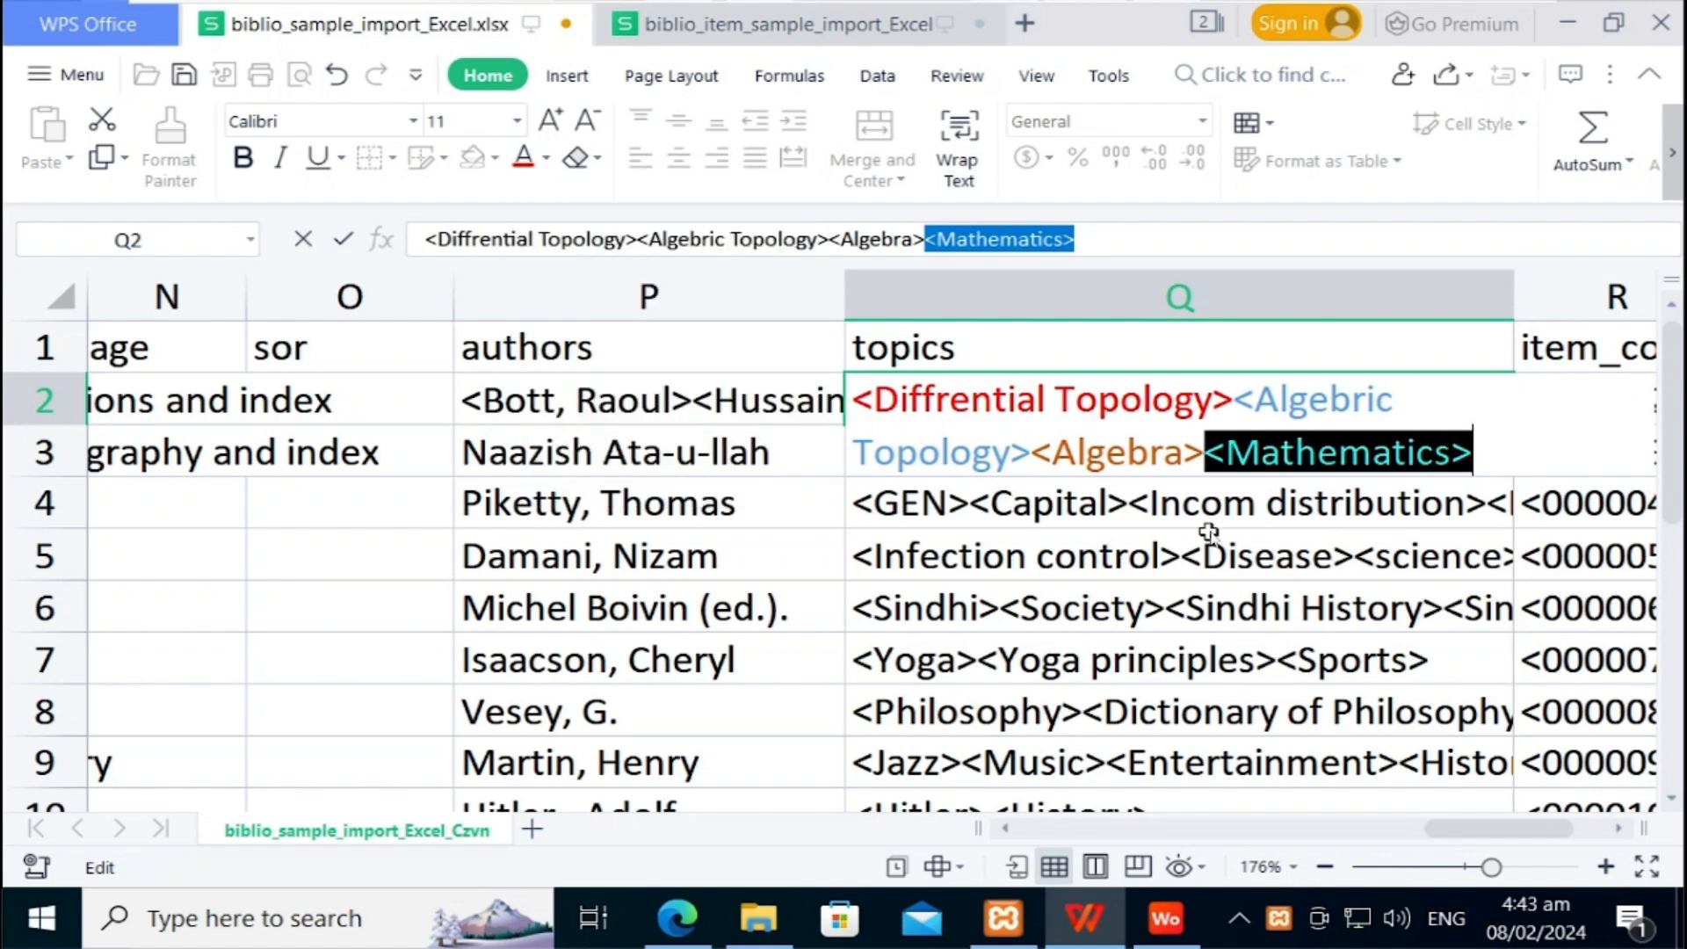
pyautogui.click(1209, 533)
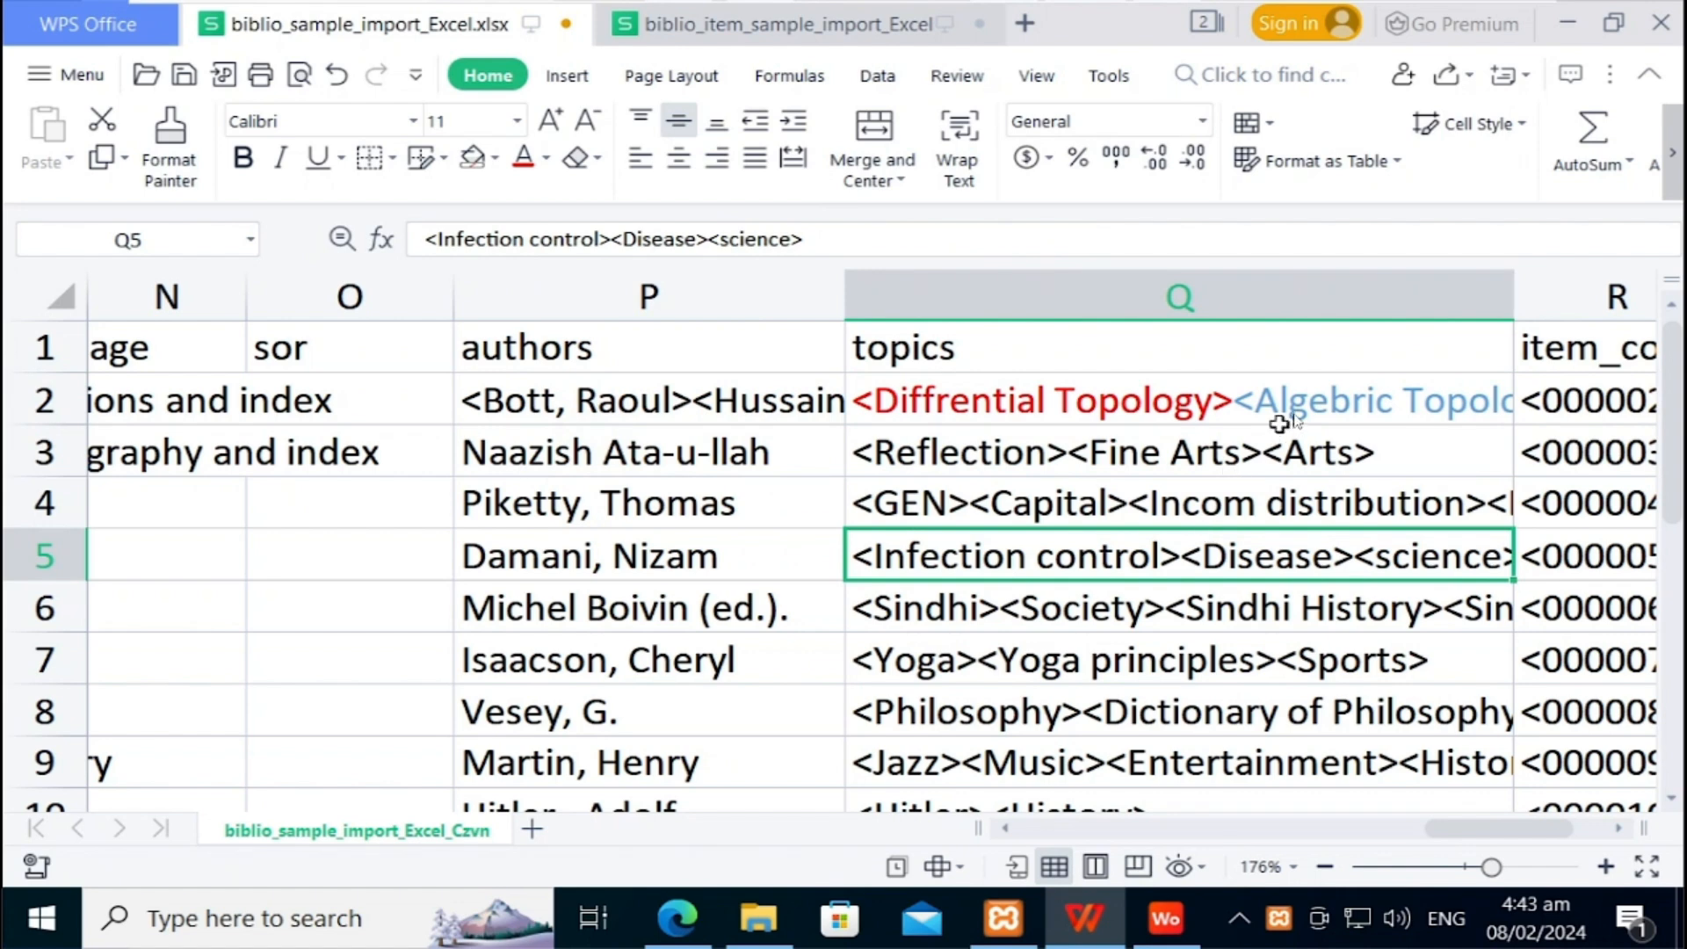
pyautogui.click(1290, 397)
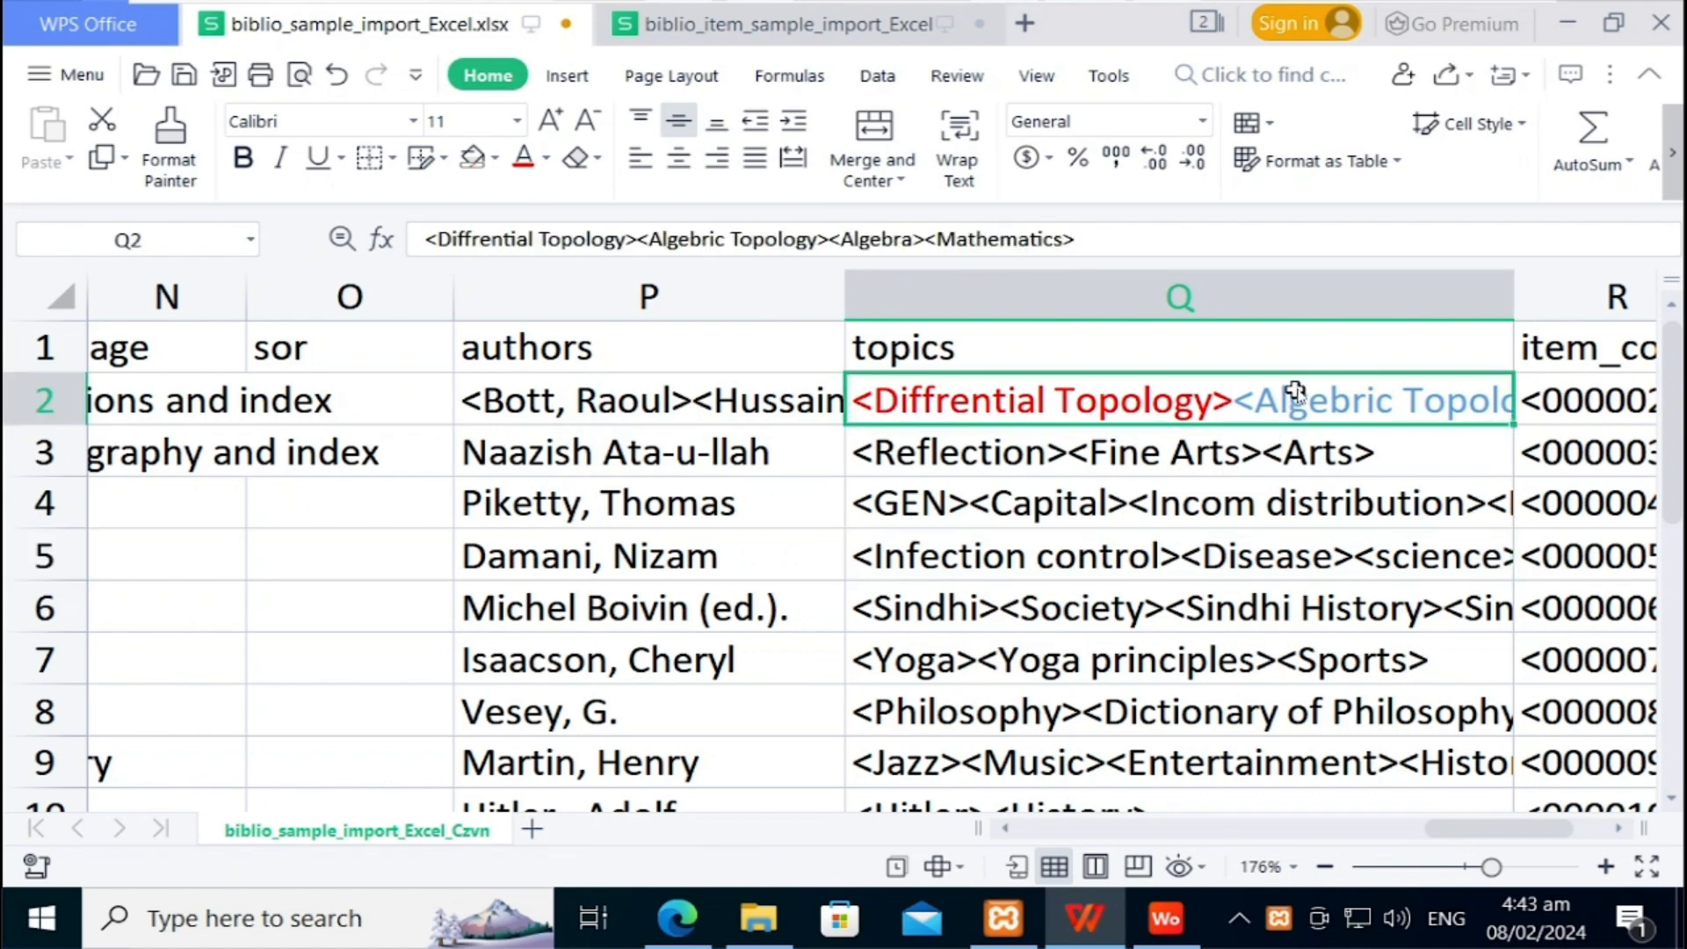
pyautogui.click(1296, 466)
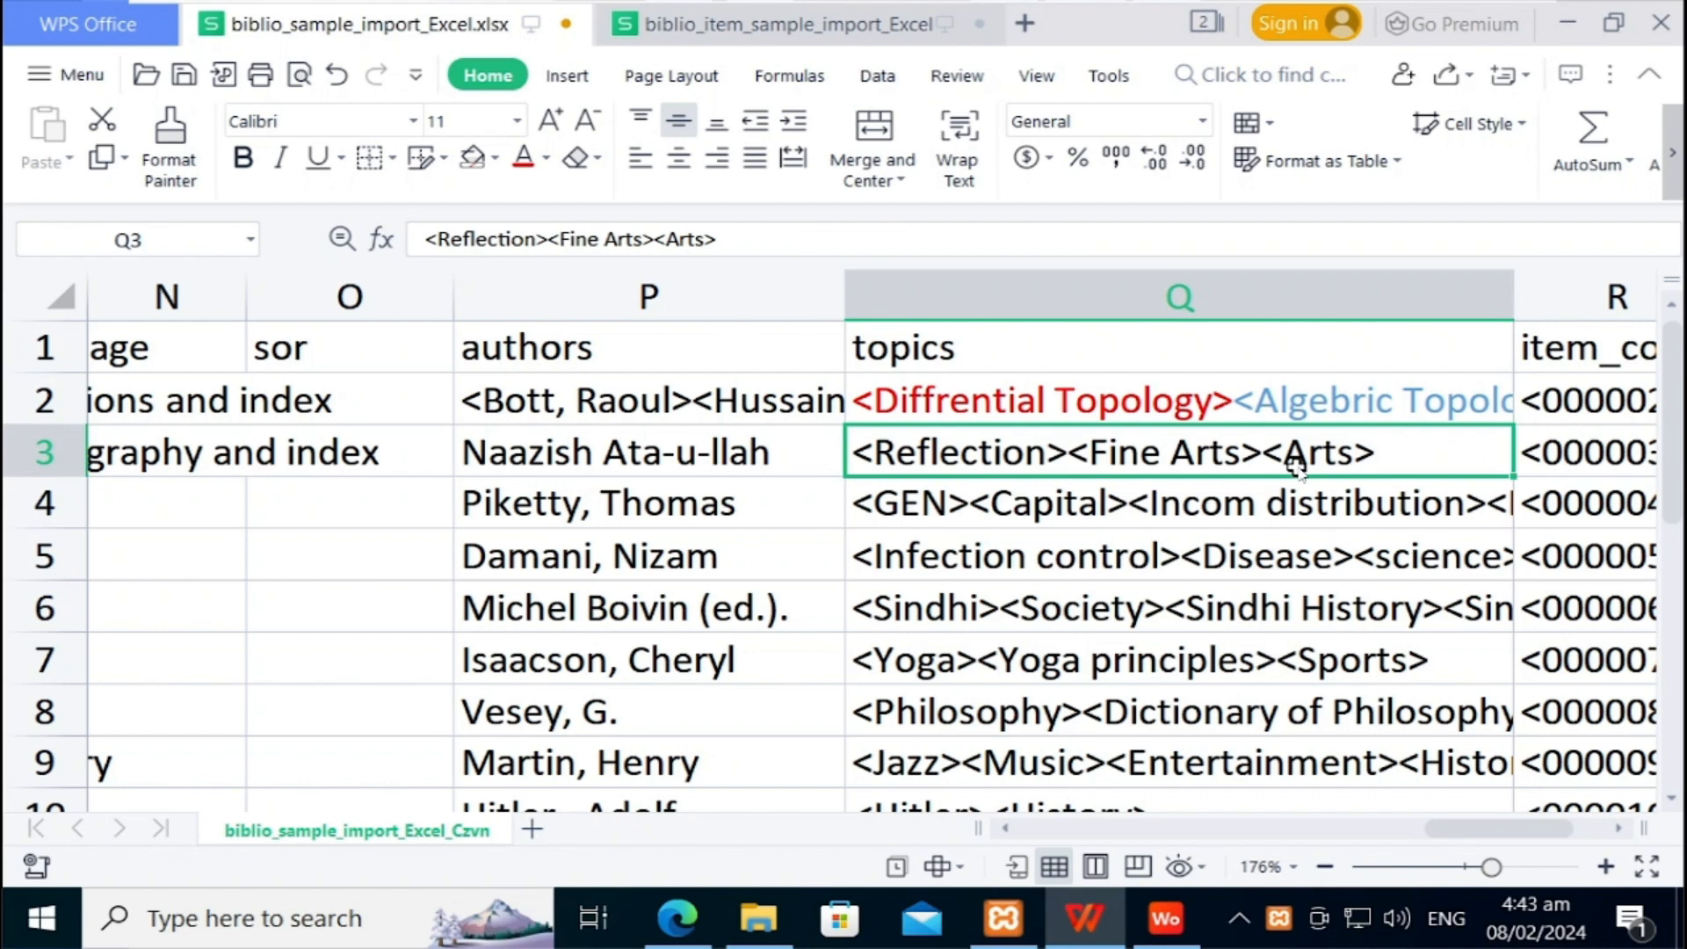
pyautogui.press('Down')
pyautogui.press('Down')
pyautogui.press('Down')
pyautogui.press('Down')
pyautogui.press('Down')
pyautogui.press('Down')
pyautogui.press('Down')
pyautogui.press('Down')
pyautogui.press('Down')
pyautogui.press('Down')
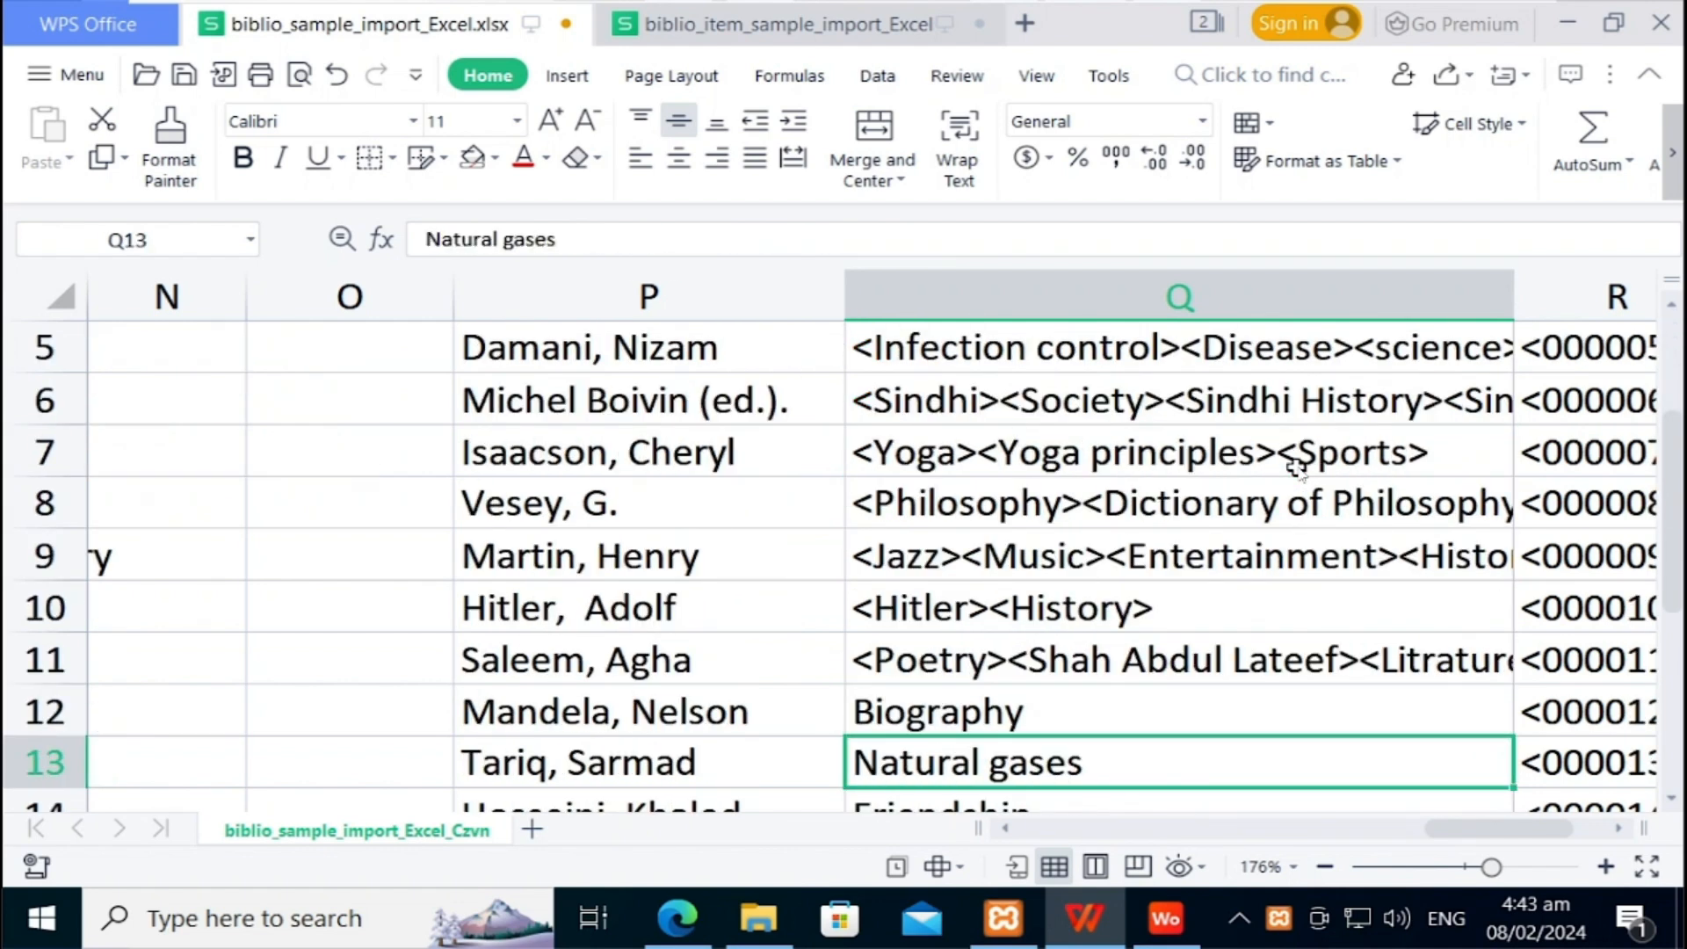
pyautogui.press('Down')
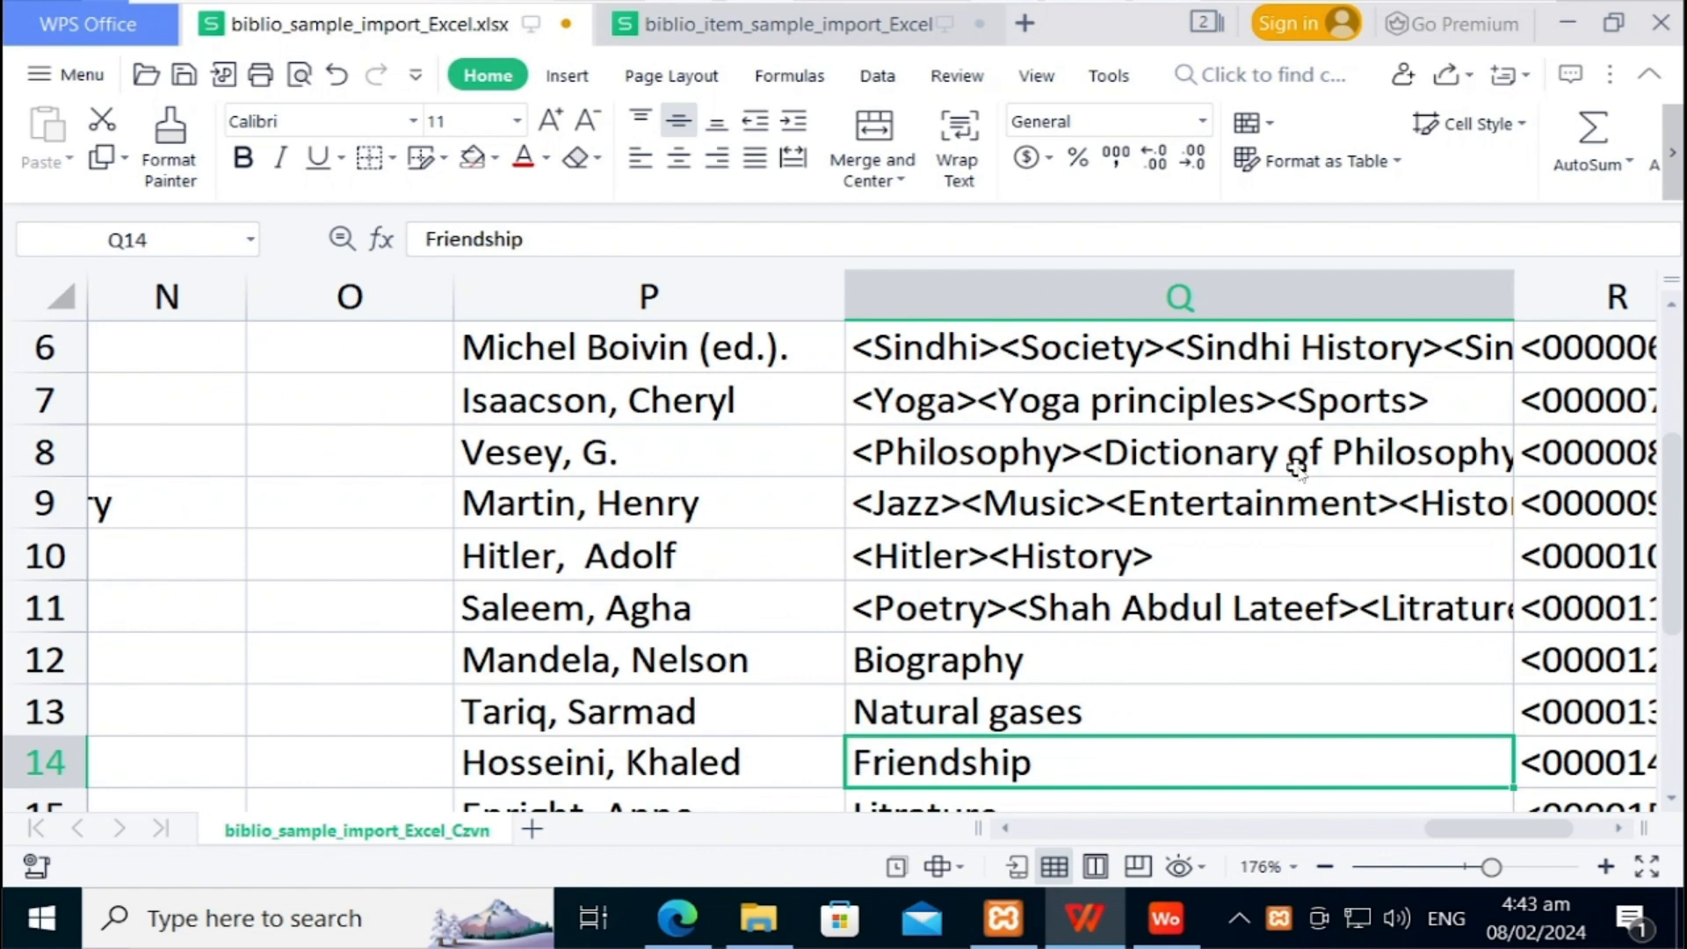
pyautogui.press('Up')
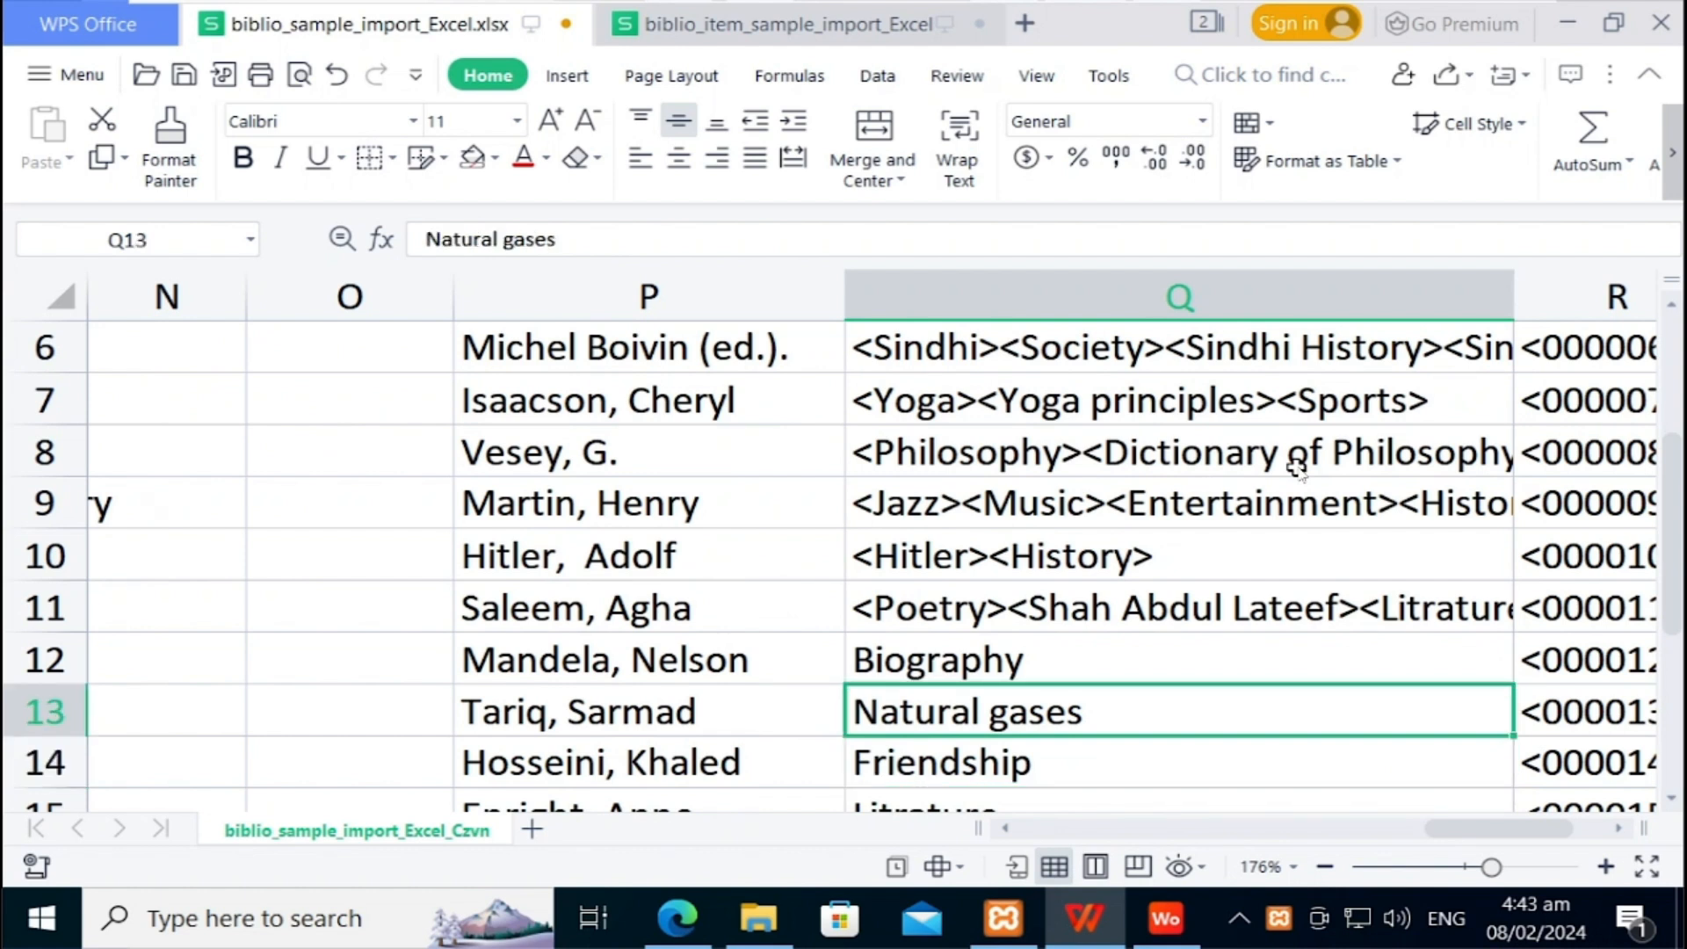
pyautogui.press('Right')
pyautogui.press('Up')
pyautogui.press('Up')
pyautogui.press('Up')
pyautogui.press('Up')
pyautogui.press('Up')
pyautogui.press('Up')
pyautogui.press('Up')
pyautogui.press('Up')
pyautogui.press('Up')
pyautogui.press('Up')
pyautogui.press('Up')
pyautogui.press('Up')
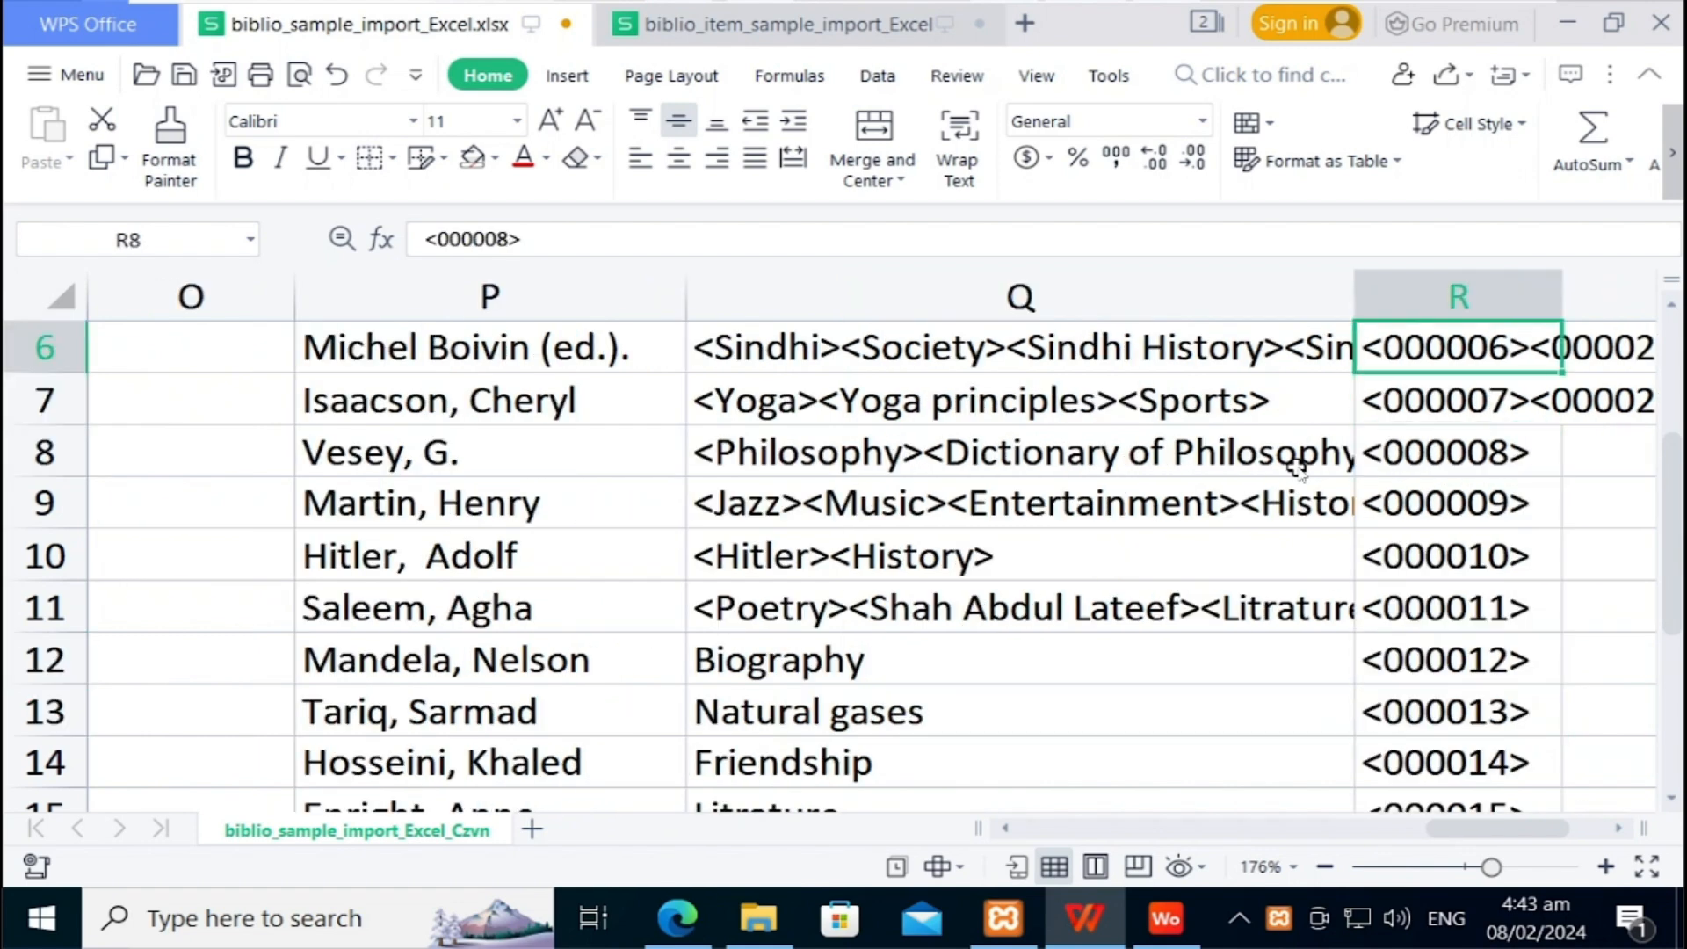
pyautogui.press('Down')
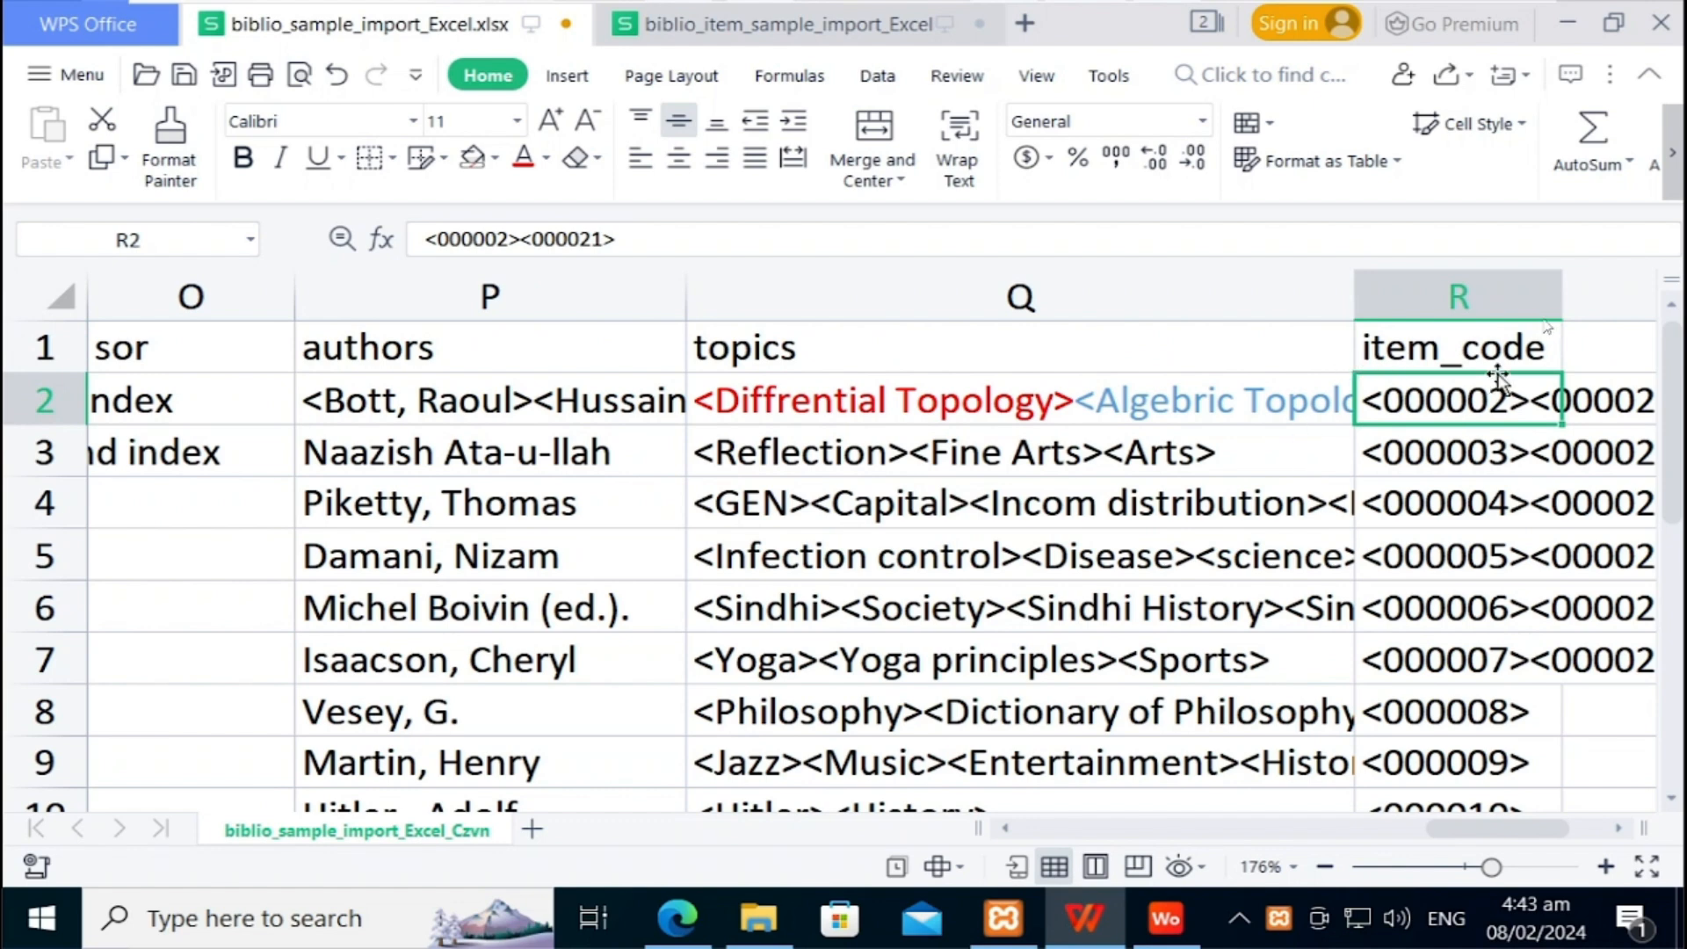
# Step: Widen column R and review the two item codes <000002><000021> in cell R2
pyautogui.moveTo(1567, 293); pyautogui.dragTo(1662, 297)
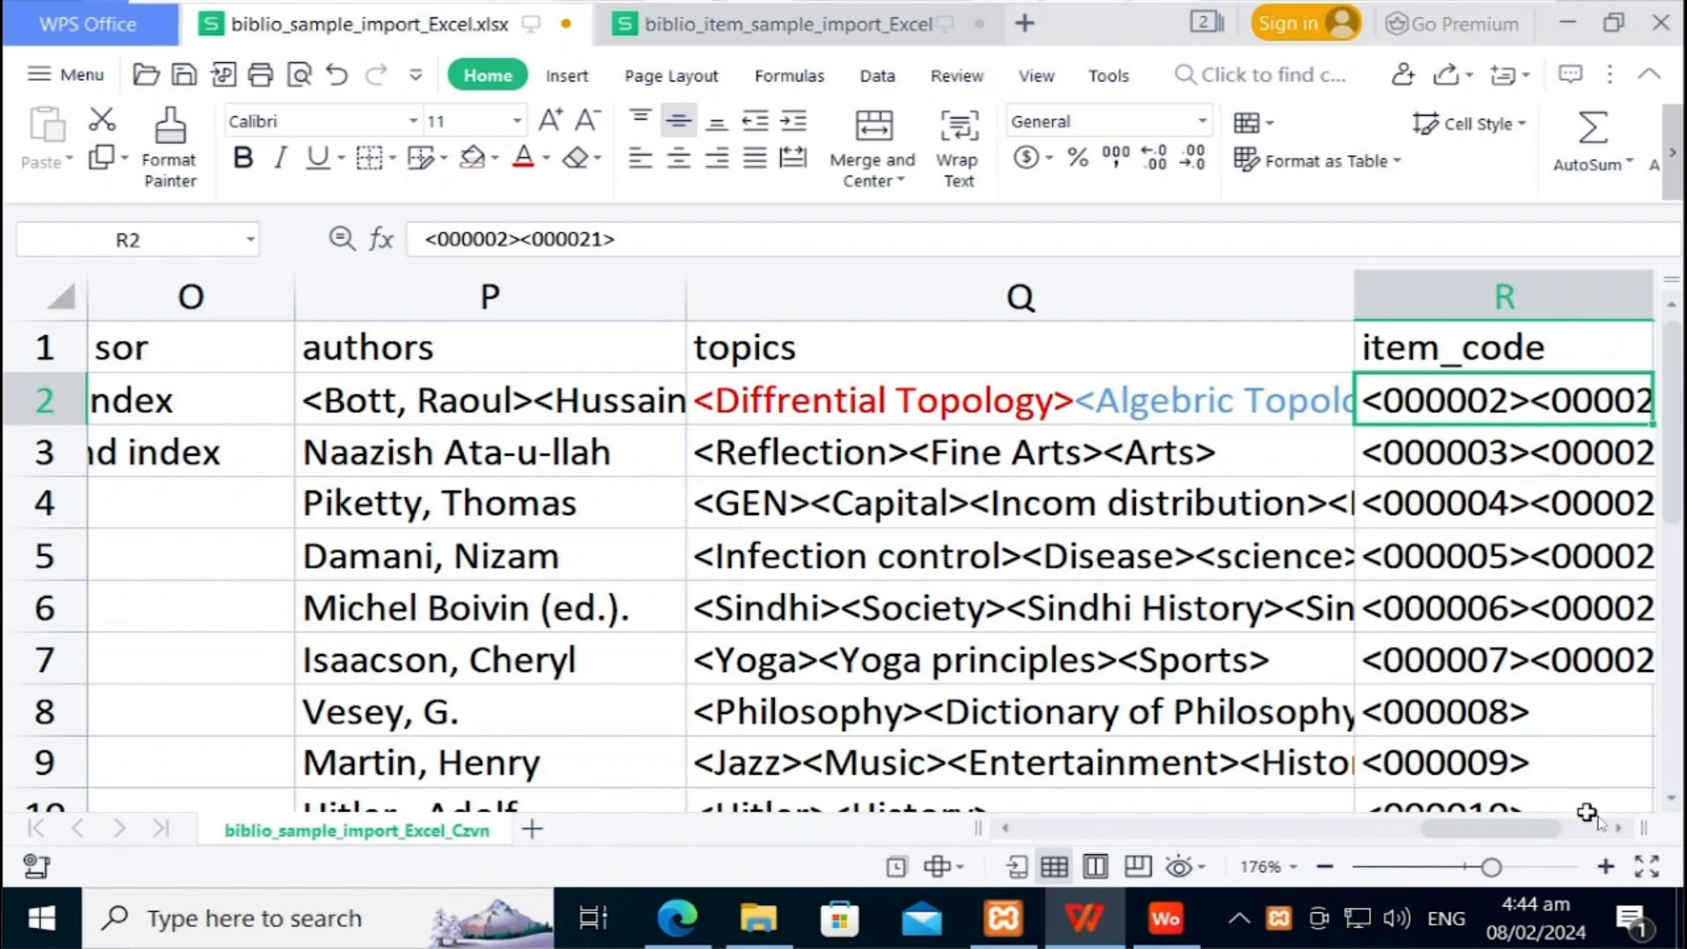
pyautogui.click(1618, 829)
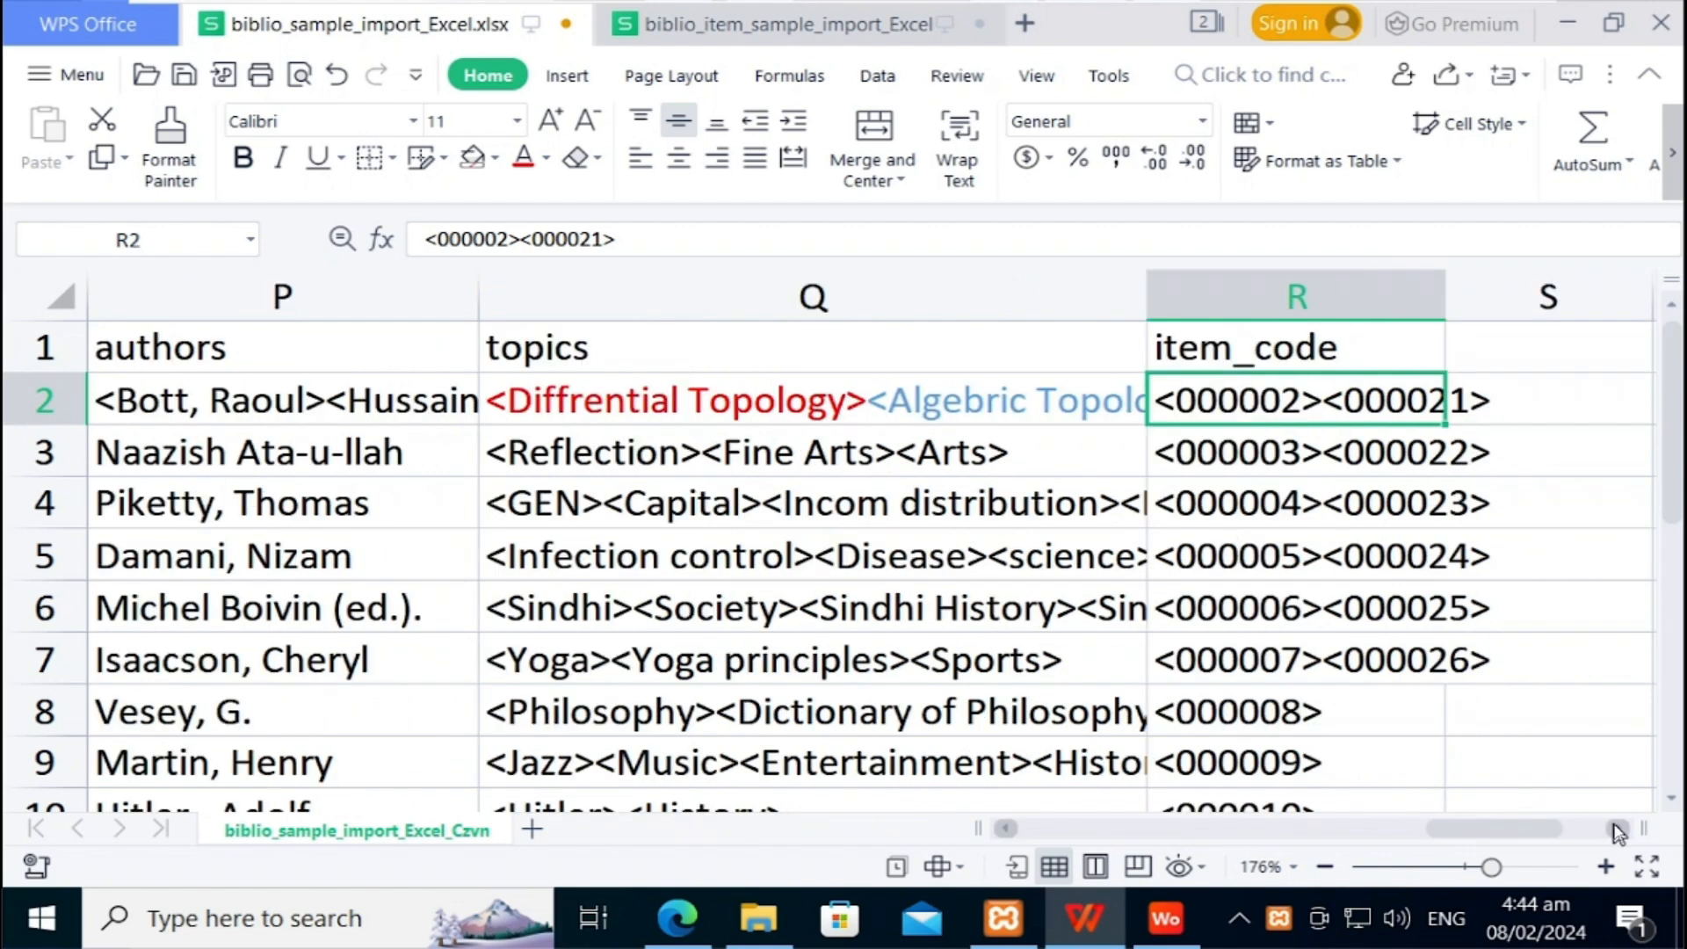
pyautogui.doubleClick(1330, 397)
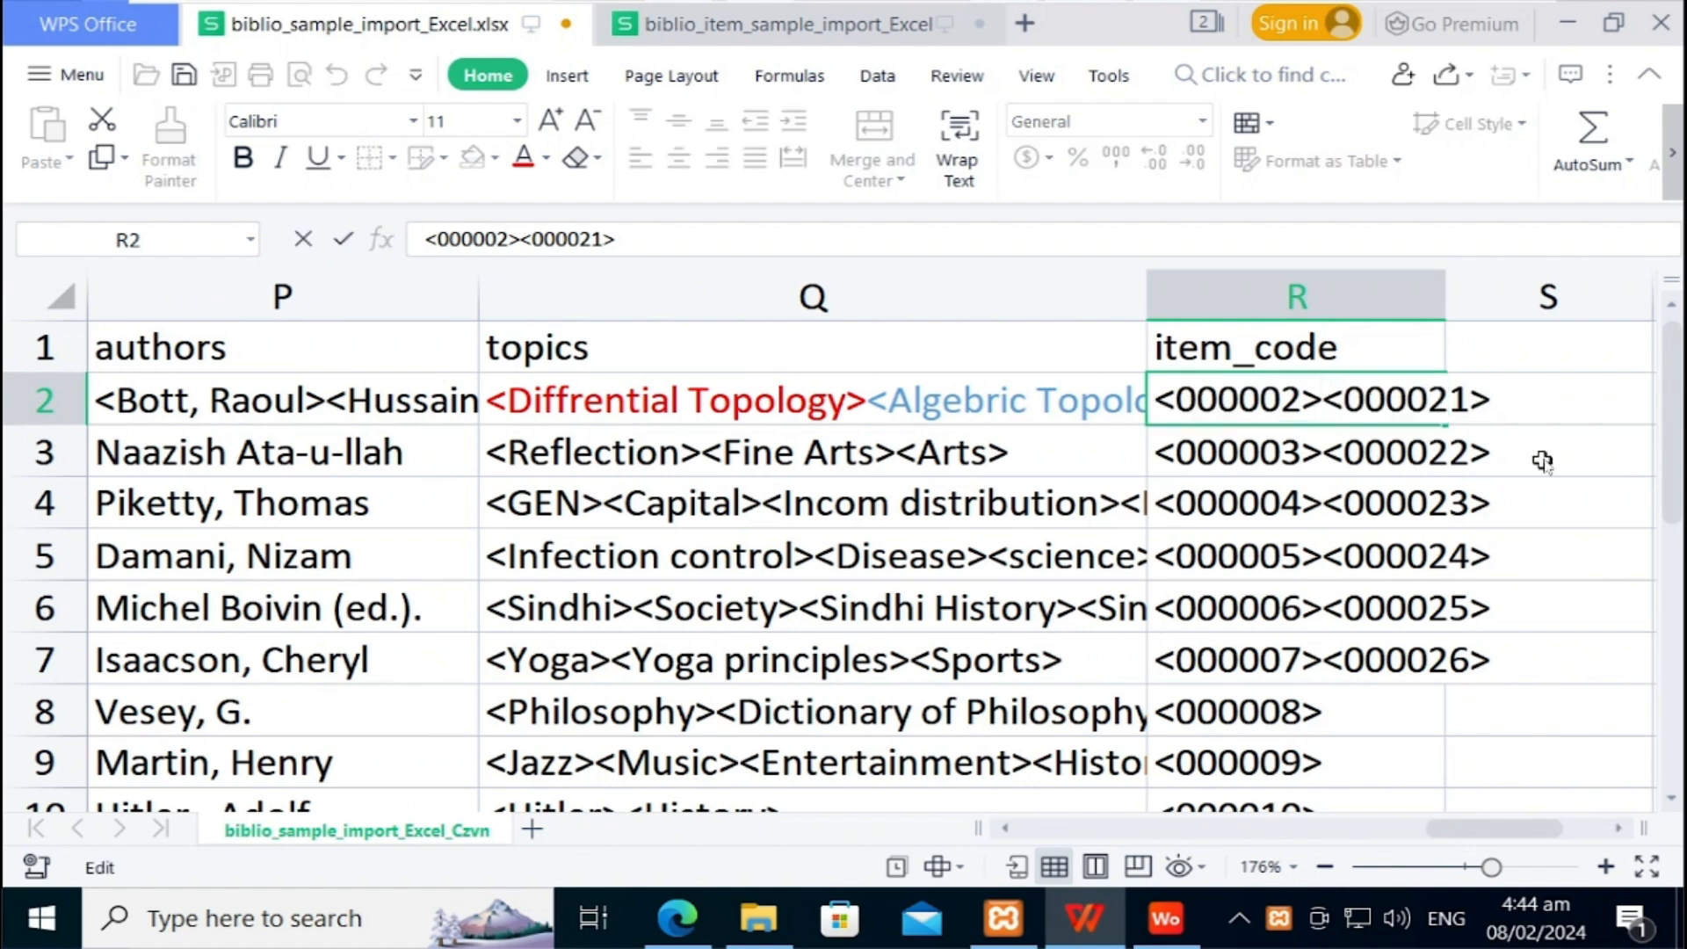
pyautogui.hotkey('shift', 'Left')
pyautogui.hotkey('shift', 'Left')
pyautogui.hotkey('shift', 'Left')
pyautogui.hotkey('shift', 'Left')
pyautogui.hotkey('shift', 'Left')
pyautogui.hotkey('shift', 'Left')
pyautogui.hotkey('shift', 'Left')
pyautogui.hotkey('shift', 'Left')
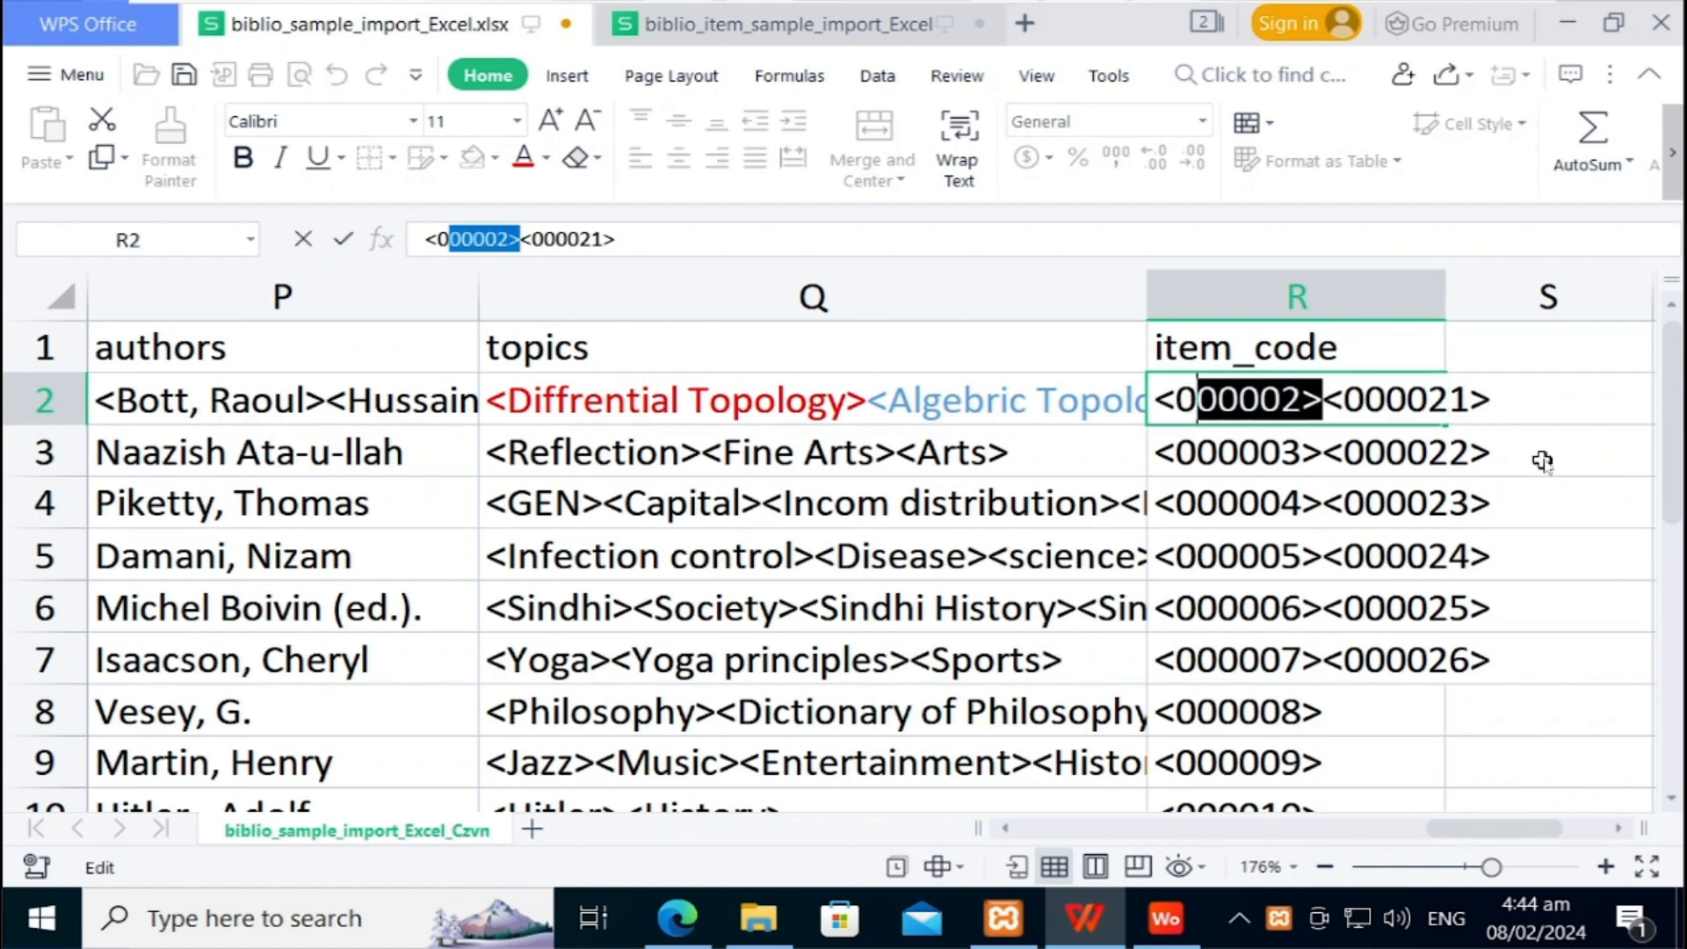
pyautogui.press('Left')
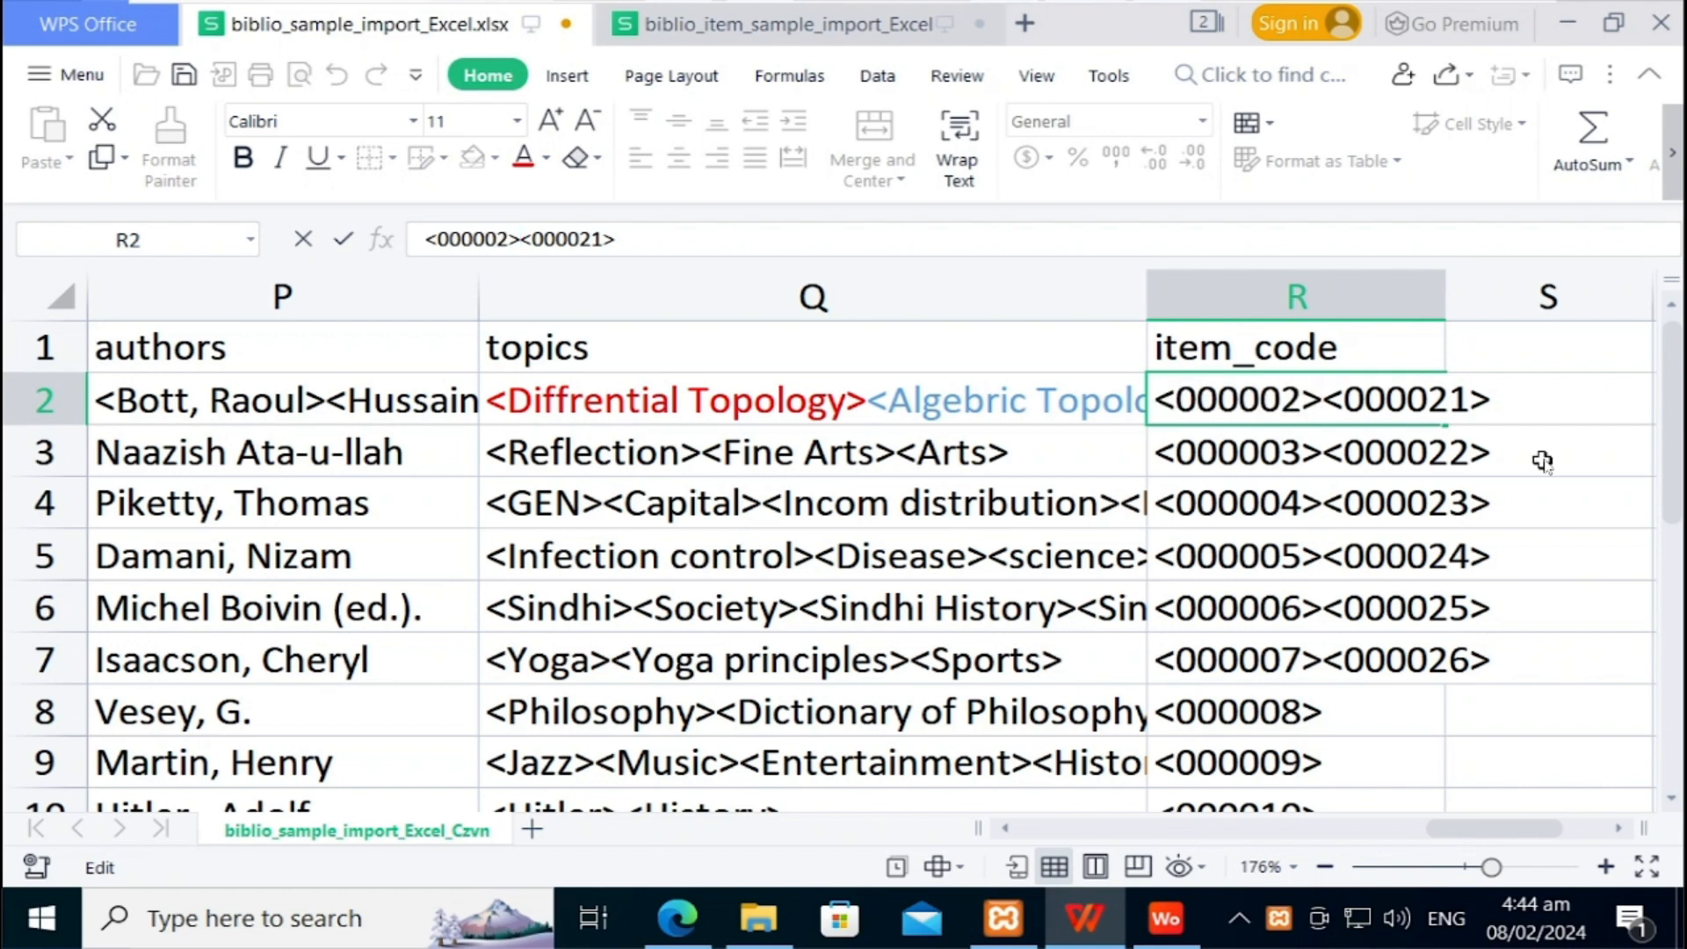
pyautogui.press('Right')
pyautogui.press('Right')
pyautogui.press('Right')
pyautogui.press('Right')
pyautogui.press('Right')
pyautogui.press('Right')
pyautogui.press('Right')
pyautogui.press('Right')
pyautogui.hotkey('shift', 'Right')
pyautogui.hotkey('shift', 'Right')
pyautogui.hotkey('shift', 'Right')
pyautogui.hotkey('shift', 'Right')
pyautogui.hotkey('shift', 'Right')
pyautogui.hotkey('shift', 'Right')
pyautogui.hotkey('shift', 'Right')
pyautogui.hotkey('shift', 'Right')
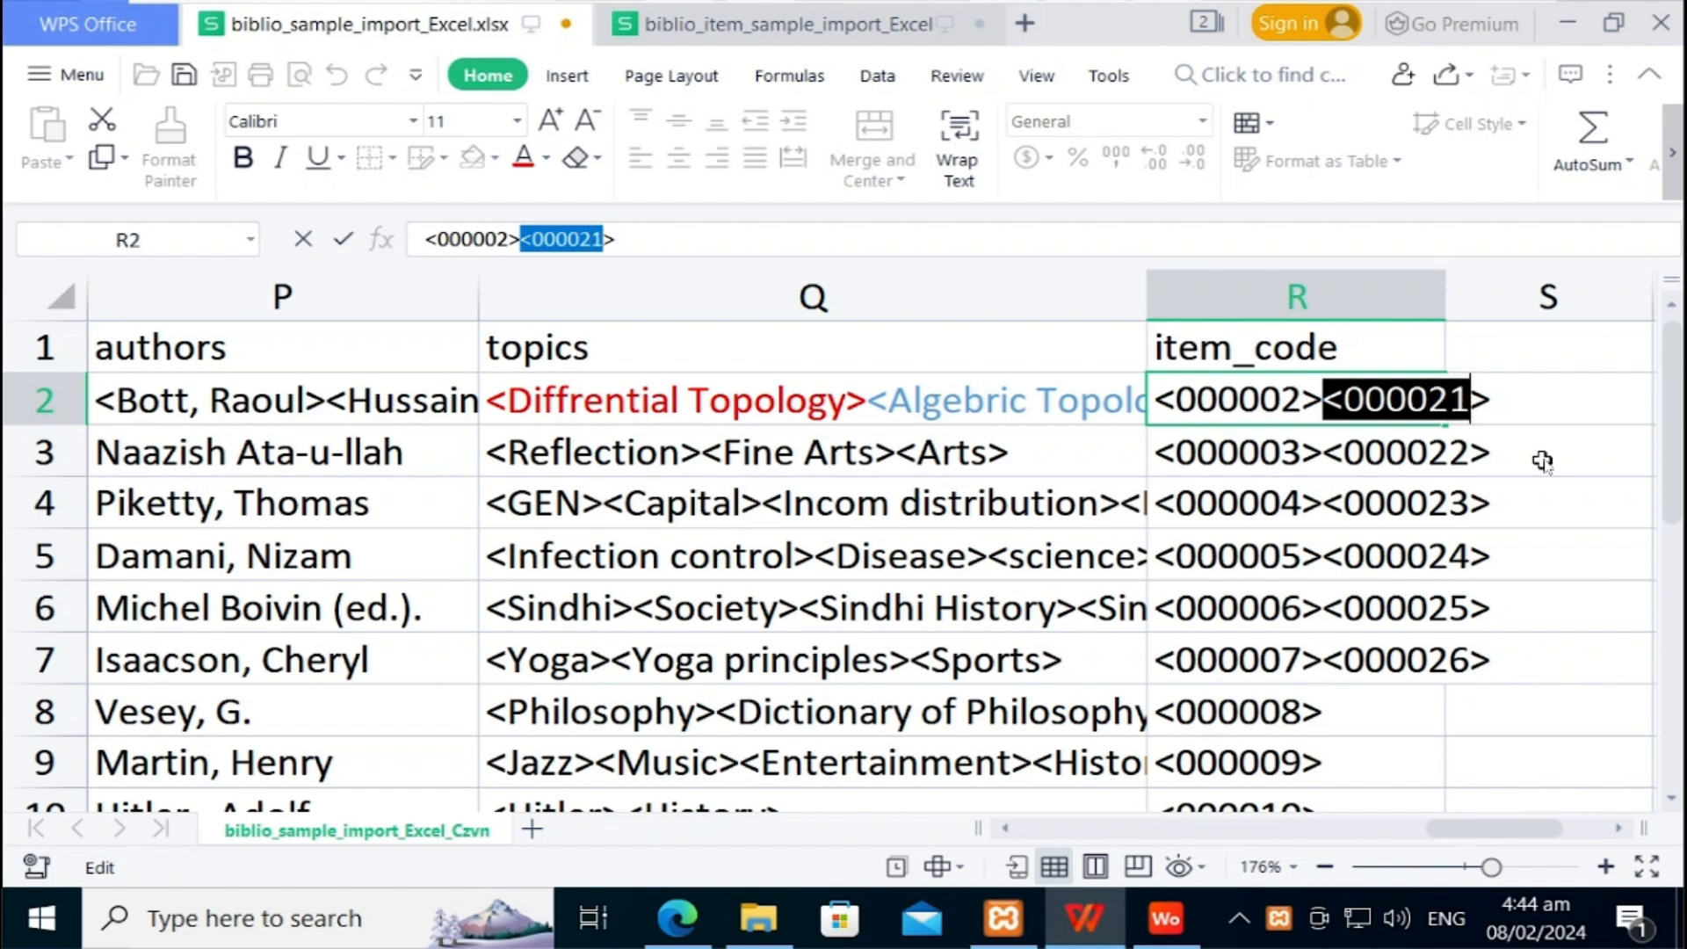
pyautogui.click(1376, 661)
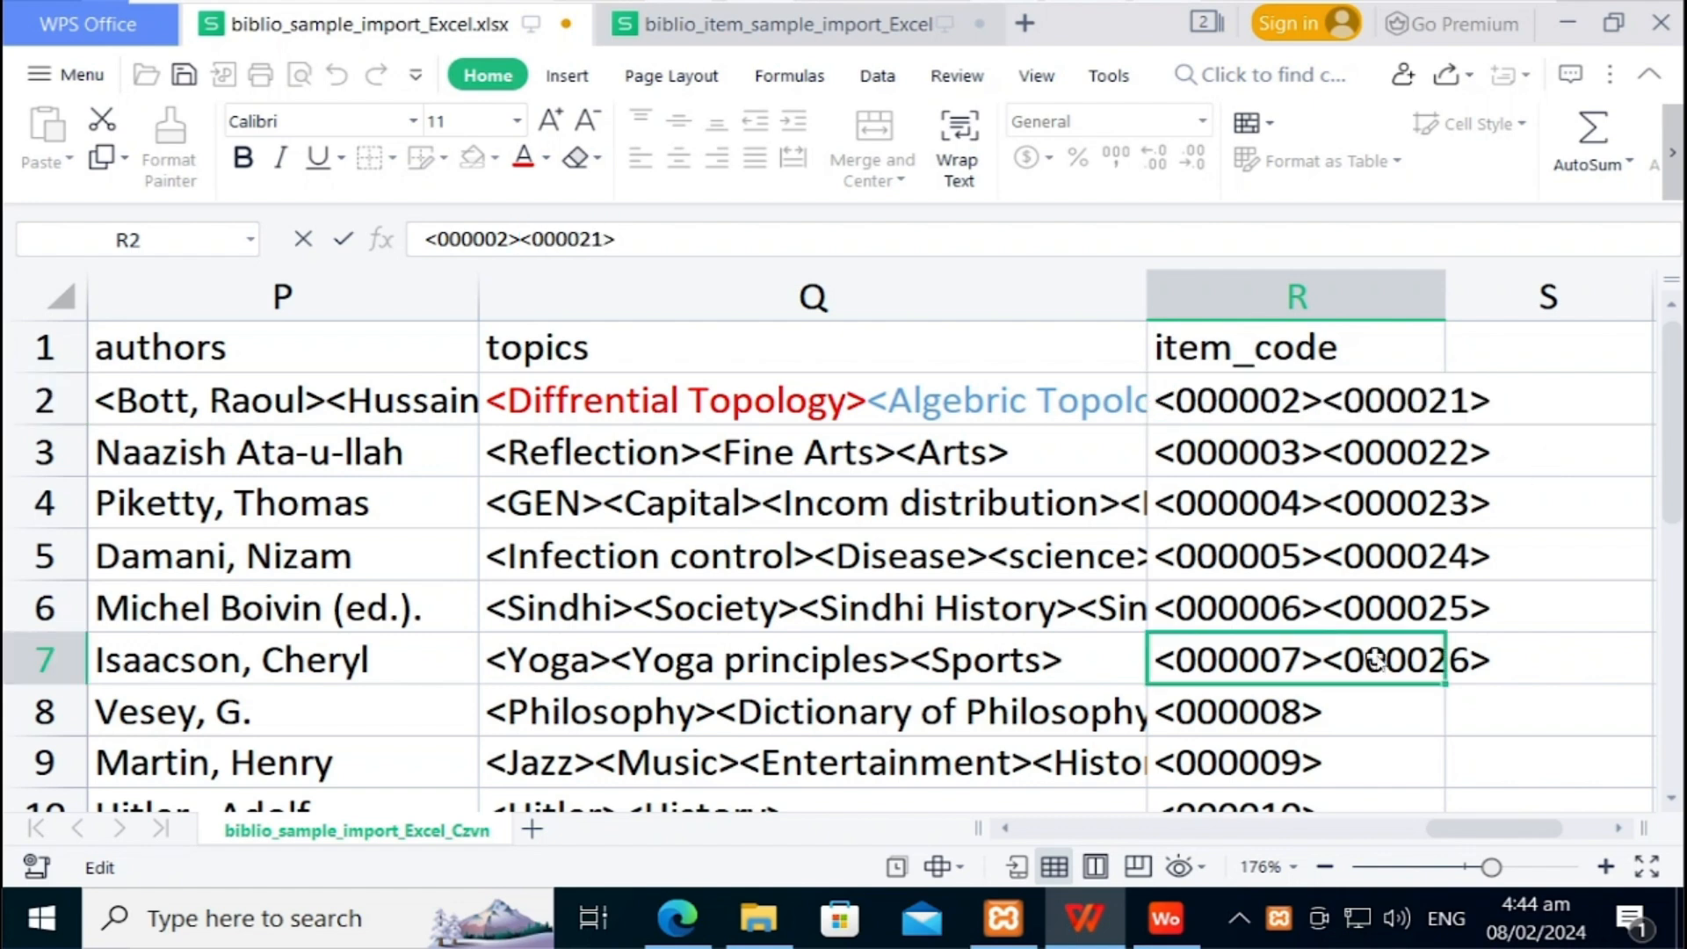
# Step: Step down the item_code column to the single codes and return to the header
pyautogui.click(1354, 712)
pyautogui.press('Down')
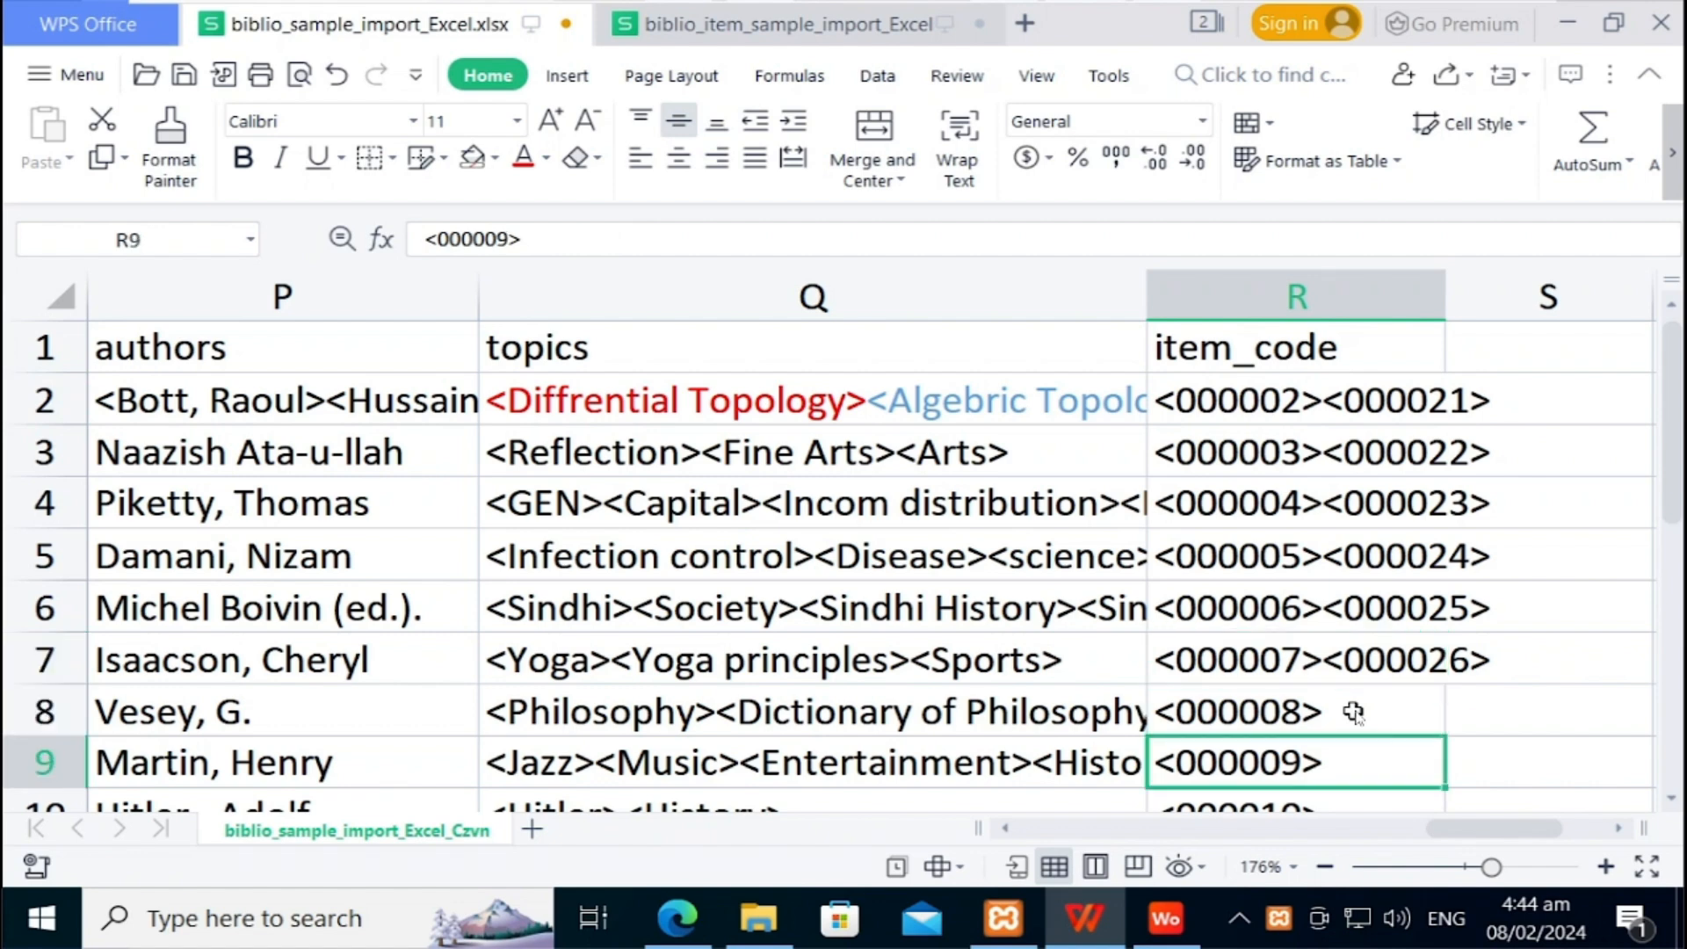
pyautogui.press('Down')
pyautogui.press('Down')
pyautogui.press('Down')
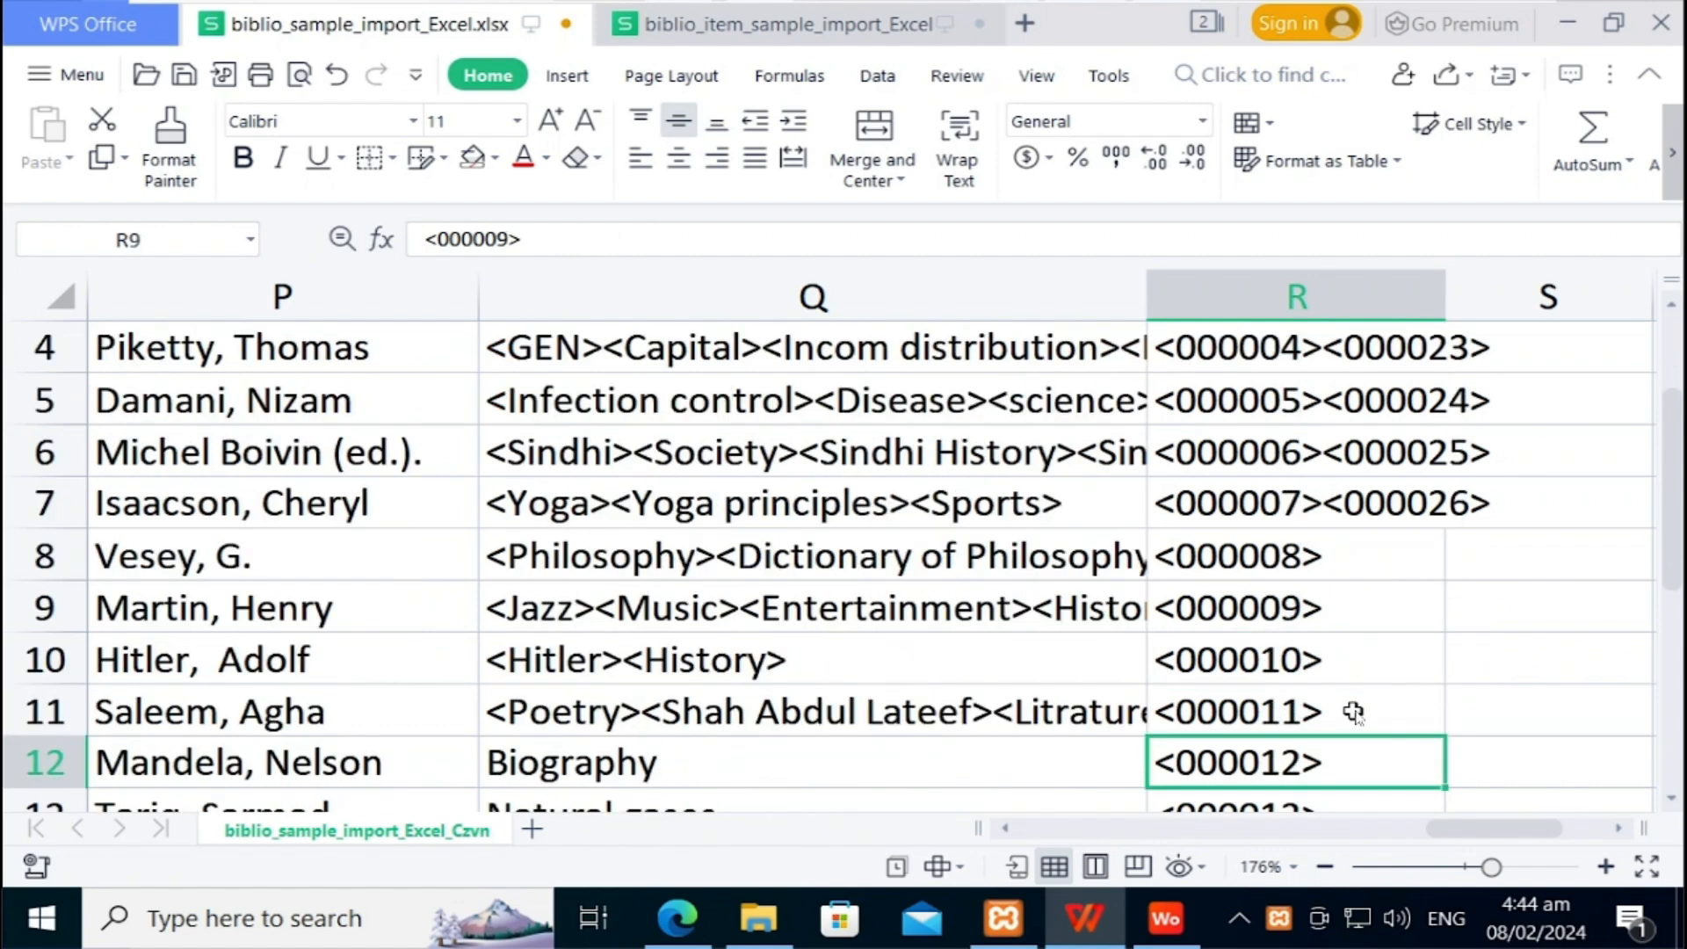
pyautogui.press('Down')
pyautogui.press('Down')
pyautogui.press('Down')
pyautogui.press('Down')
pyautogui.press('Down')
pyautogui.press('Down')
pyautogui.press('Down')
pyautogui.press('Down')
pyautogui.press('Down')
pyautogui.press('Down')
pyautogui.press('Down')
pyautogui.press('Down')
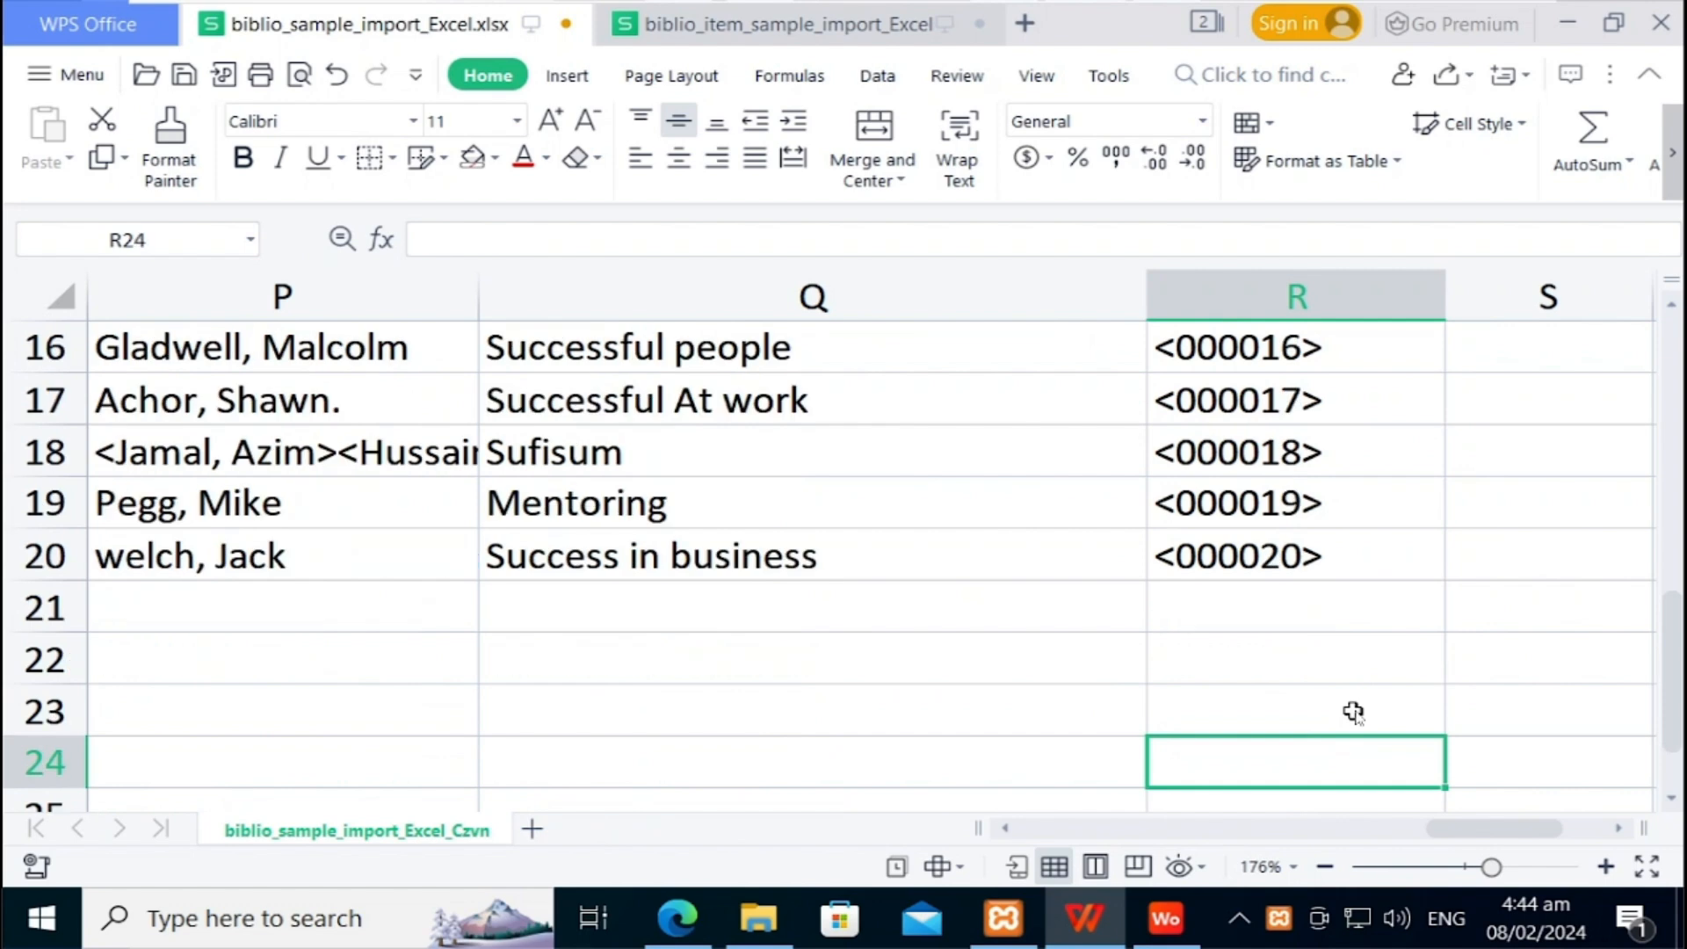
pyautogui.press('Up')
pyautogui.press('Up')
pyautogui.press('Up')
pyautogui.press('Up')
pyautogui.press('Up')
pyautogui.press('Up')
pyautogui.press('Up')
pyautogui.press('Up')
pyautogui.press('Up')
pyautogui.press('Up')
pyautogui.press('Up')
pyautogui.press('Up')
pyautogui.press('Up')
pyautogui.press('Up')
pyautogui.press('Up')
pyautogui.press('Up')
pyautogui.press('Up')
pyautogui.press('Up')
pyautogui.press('Up')
pyautogui.press('Up')
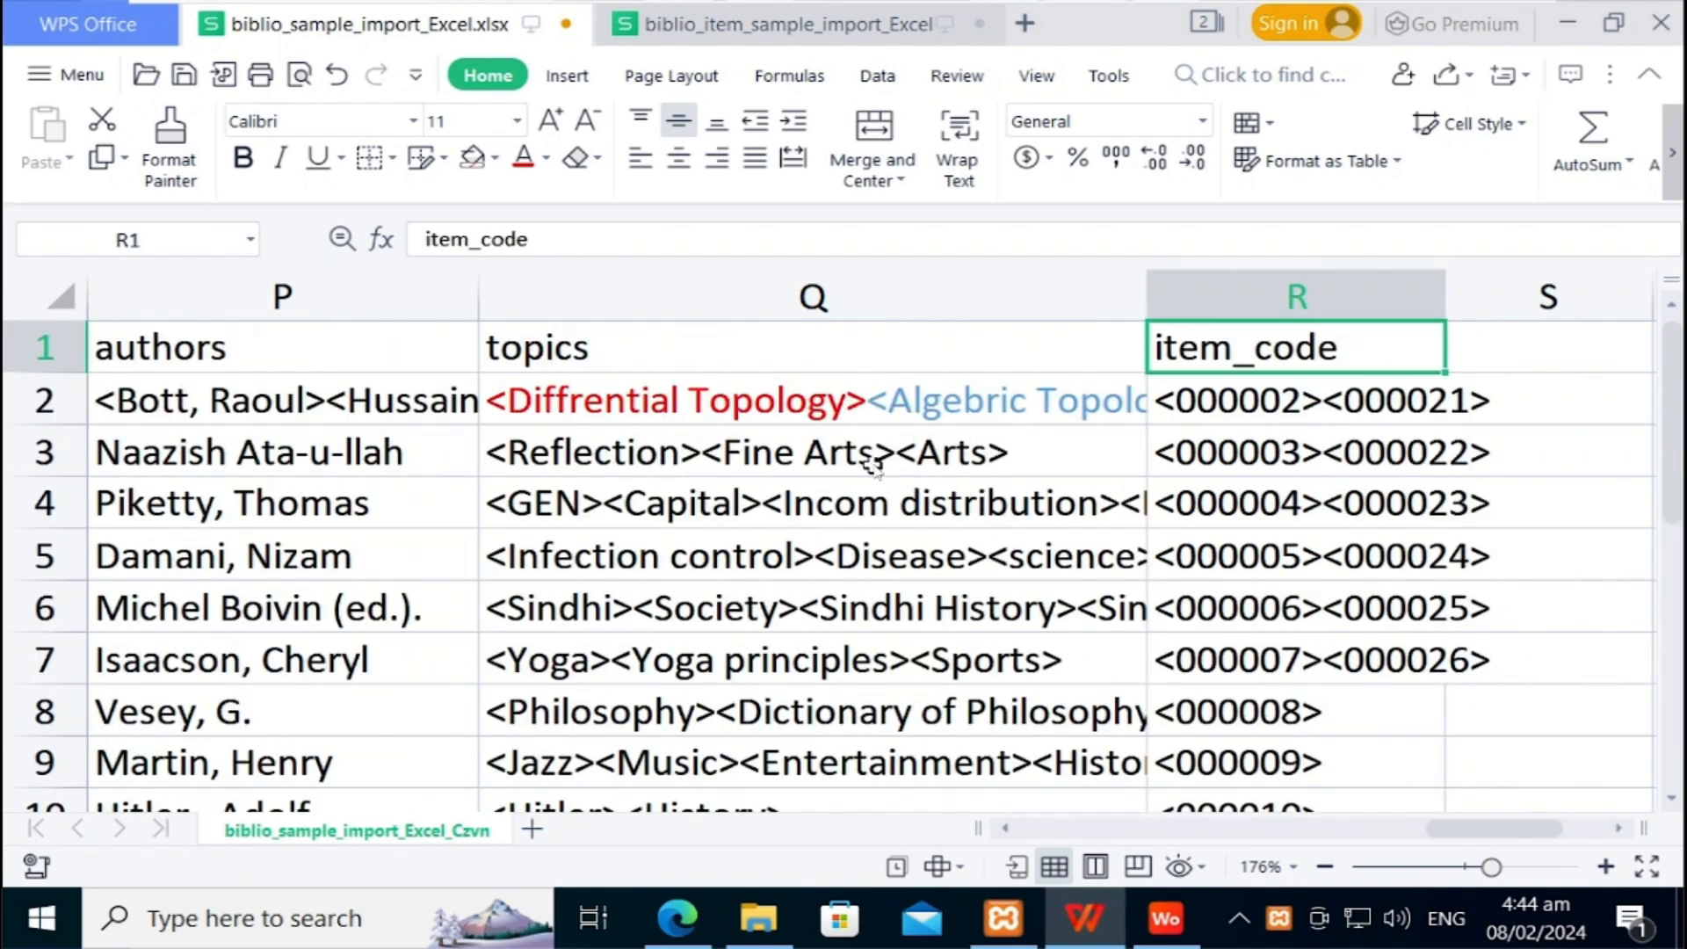
pyautogui.click(817, 40)
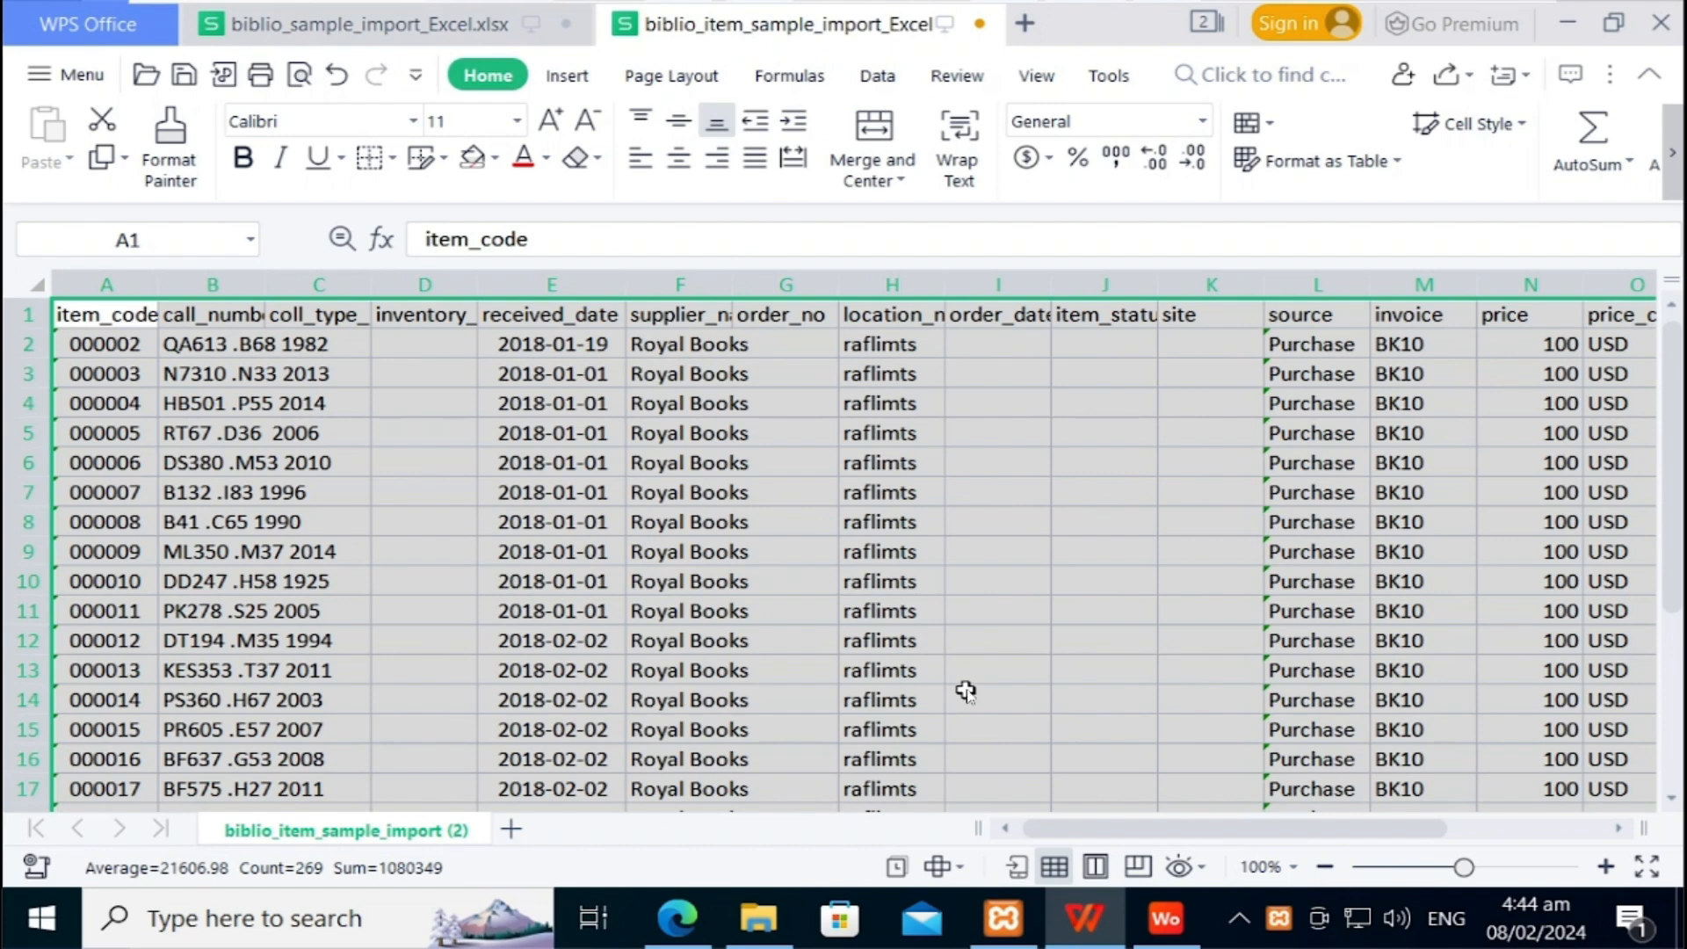
# Step: Zoom the item sheet to 195% and widen column A so item_code 000002 fits
pyautogui.click(1503, 868)
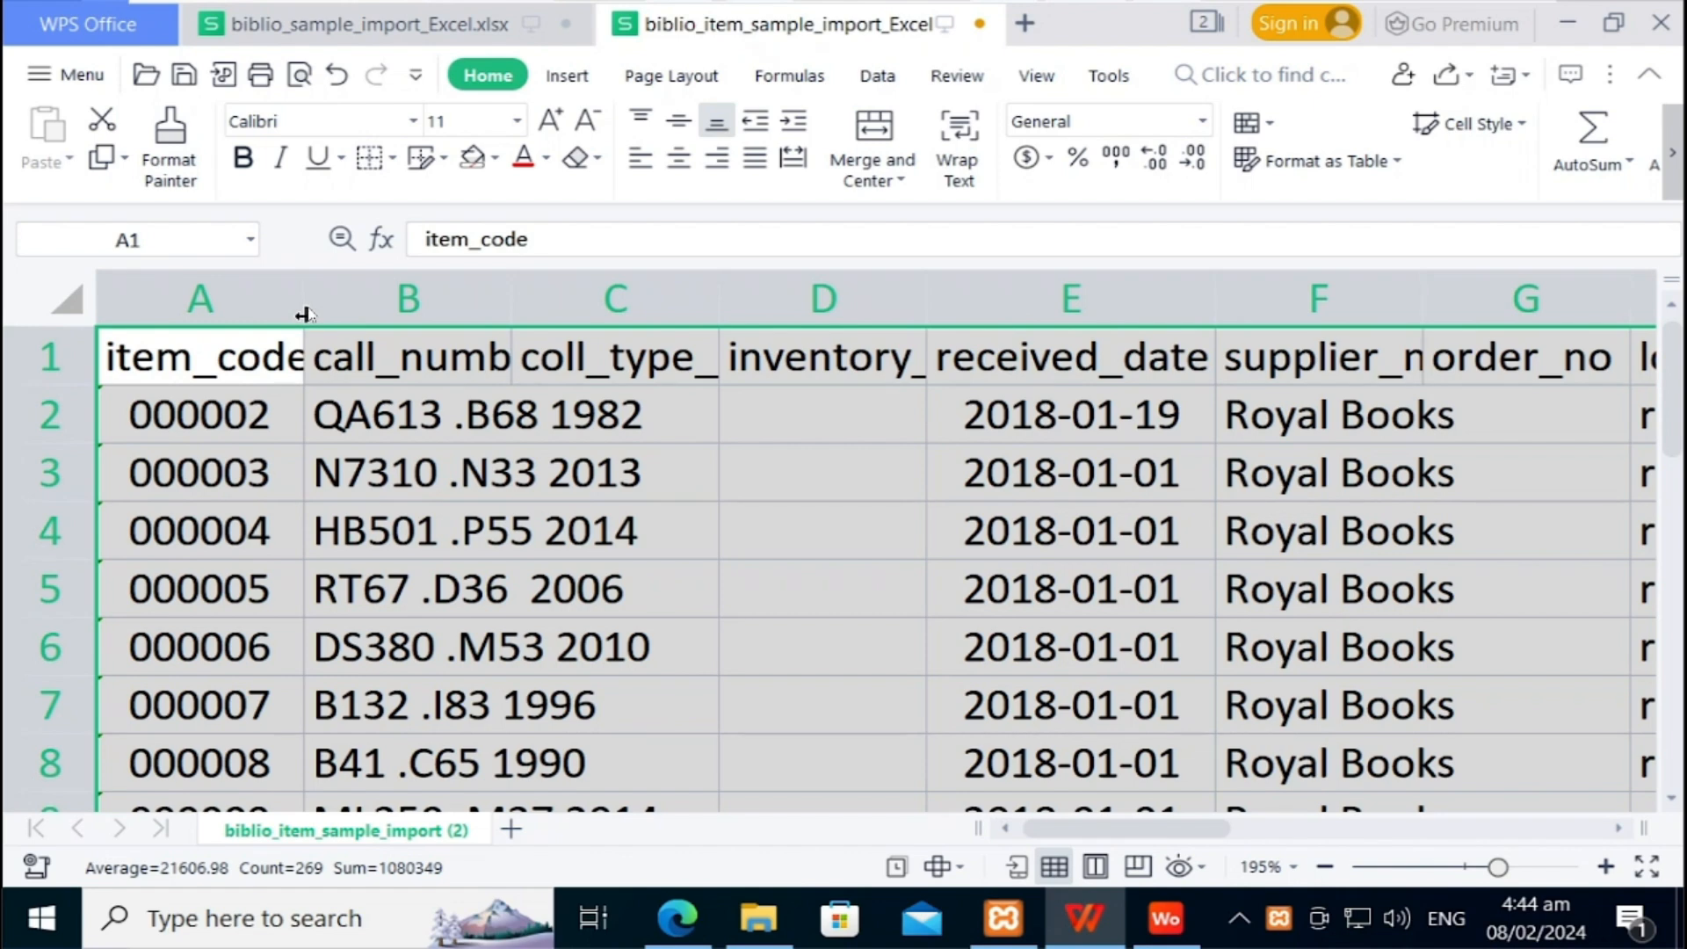
pyautogui.moveTo(305, 303); pyautogui.dragTo(547, 312)
pyautogui.click(328, 424)
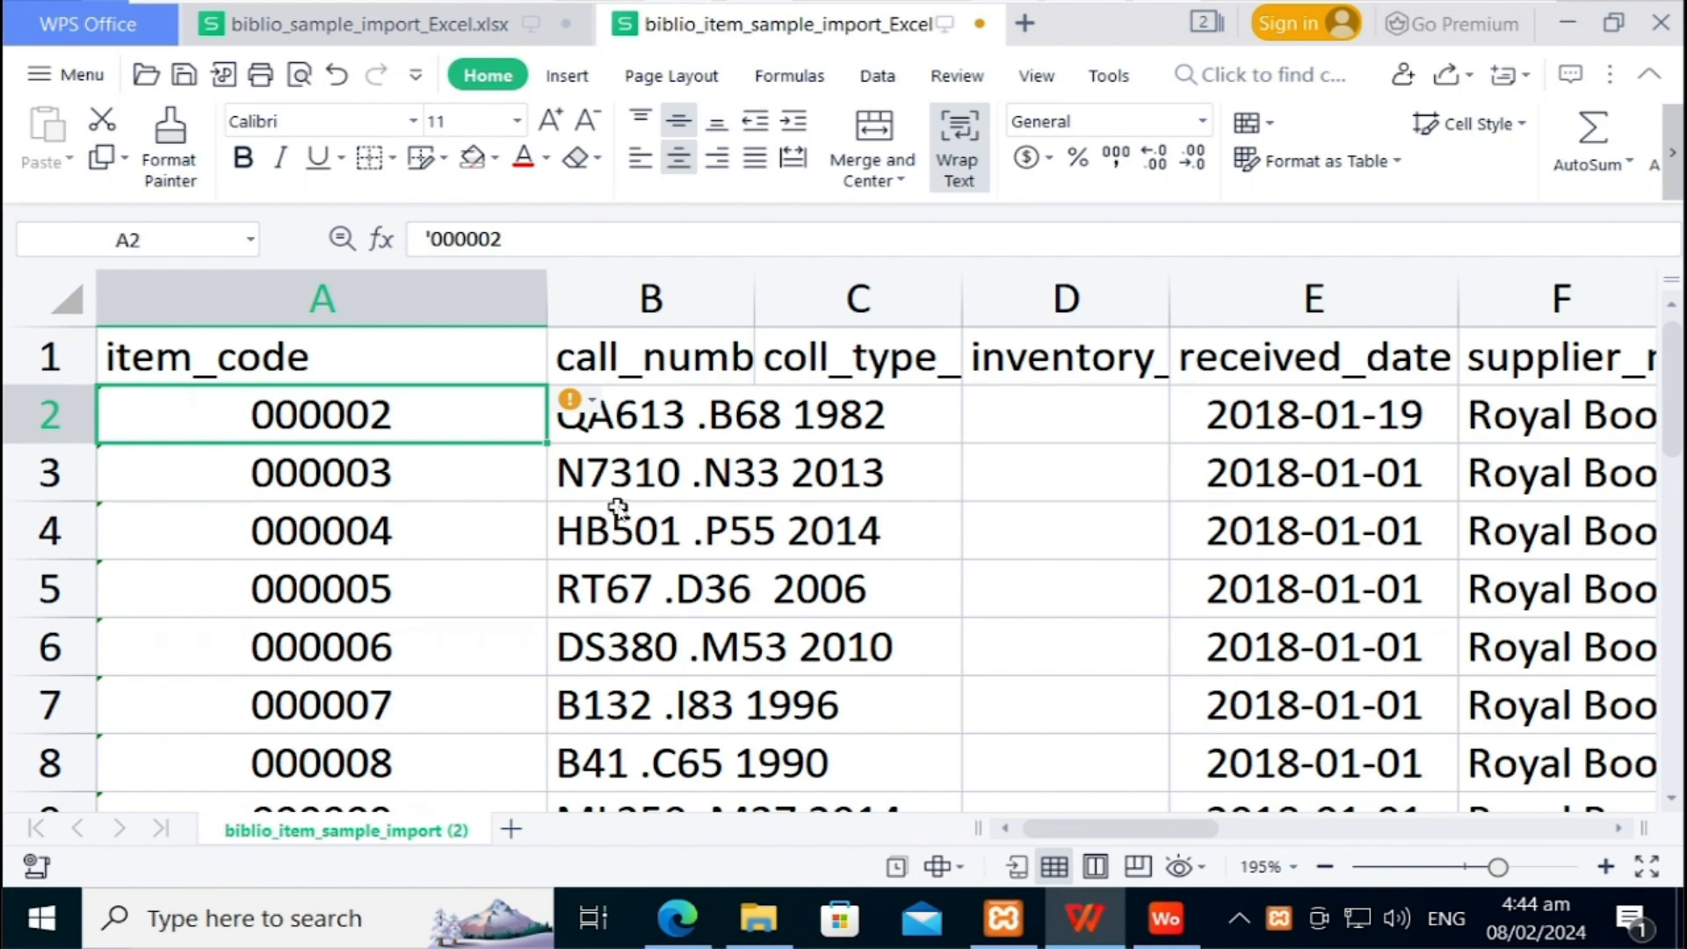
pyautogui.press('Right')
pyautogui.press('Left')
pyautogui.click(664, 434)
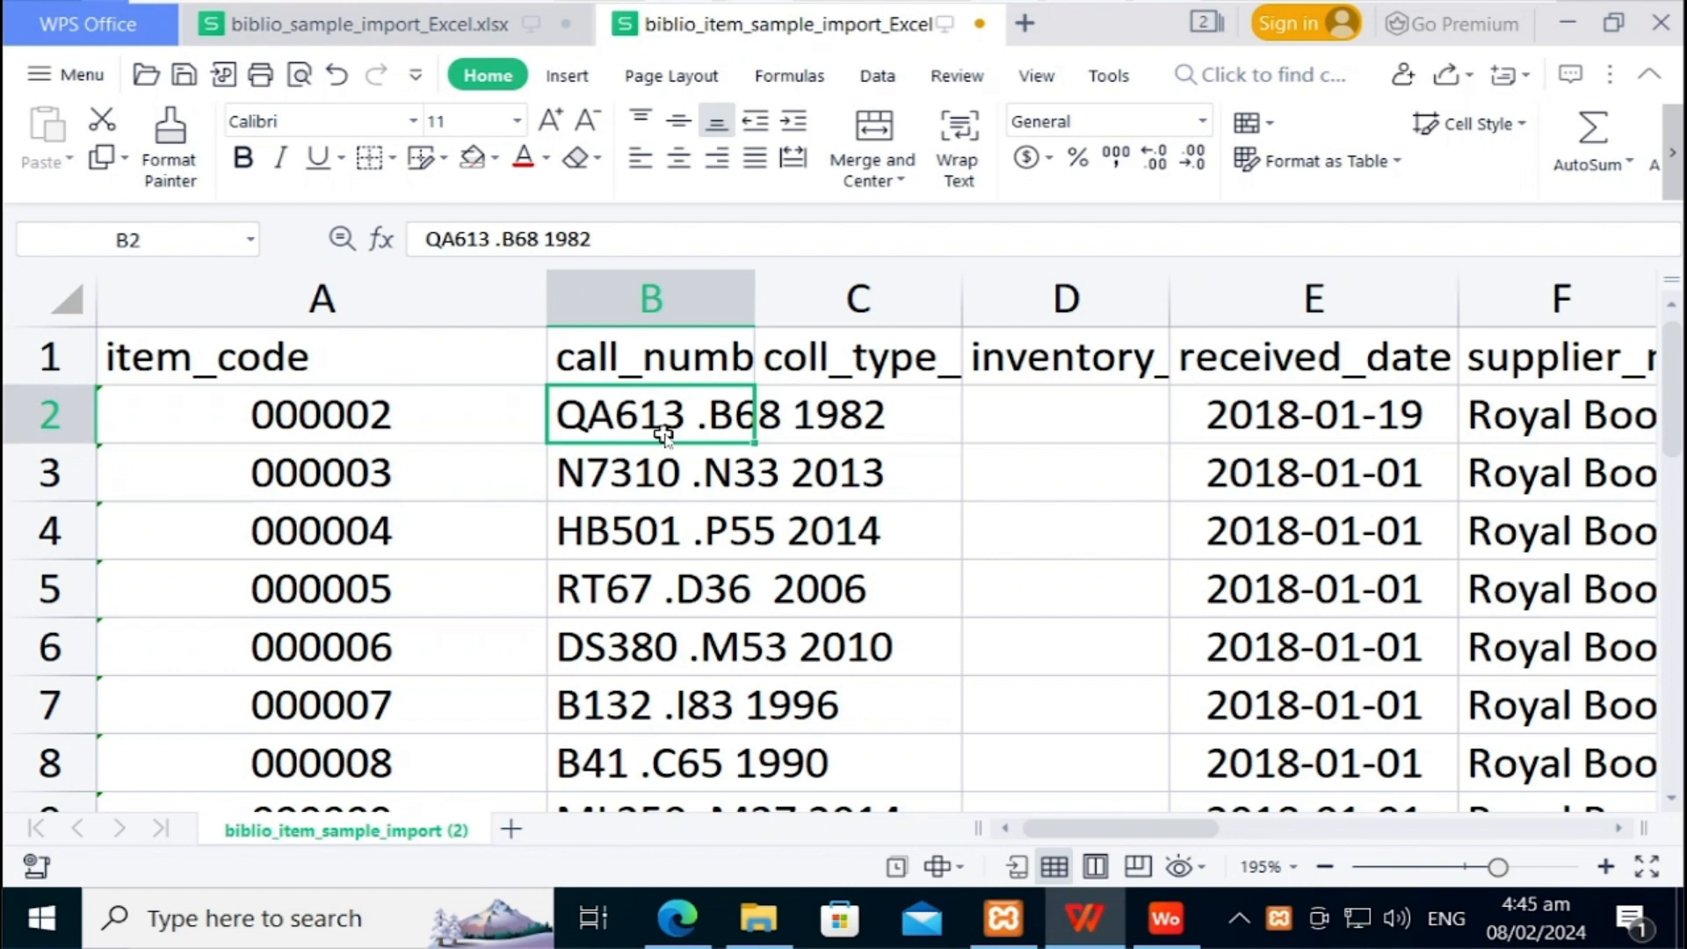
# Step: Widen column B so call_number 'QA613 .B68 1982' shows fully, then review the coll_type_name and inventory_code headers
pyautogui.moveTo(754, 299); pyautogui.dragTo(977, 298)
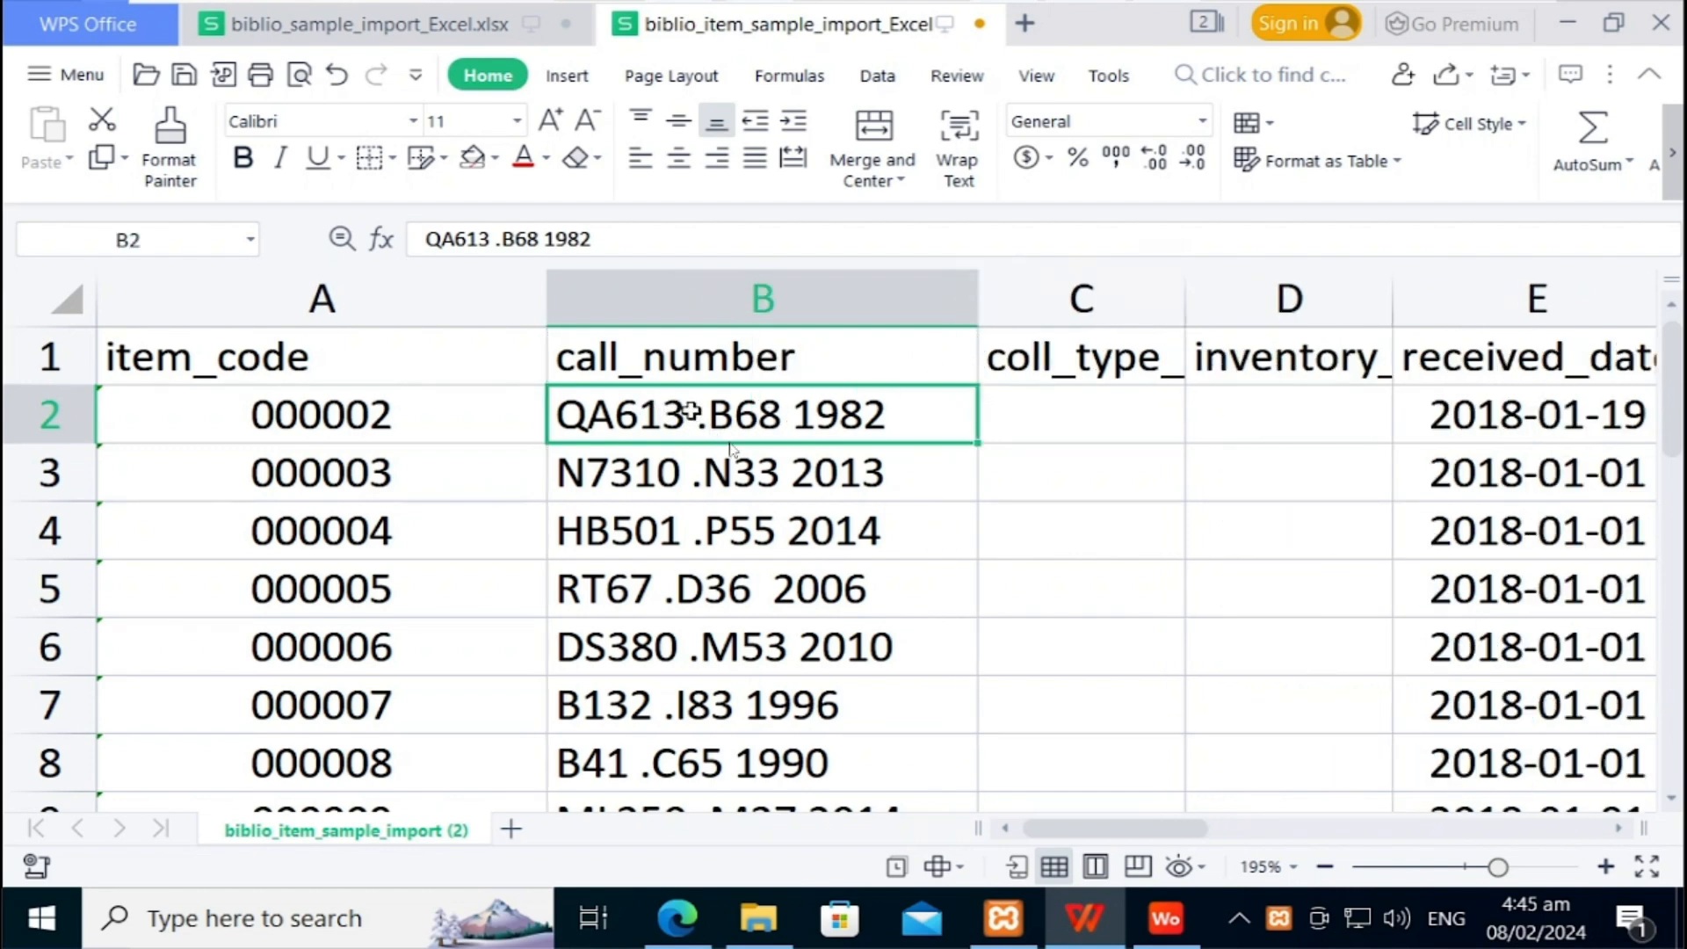
pyautogui.click(1125, 432)
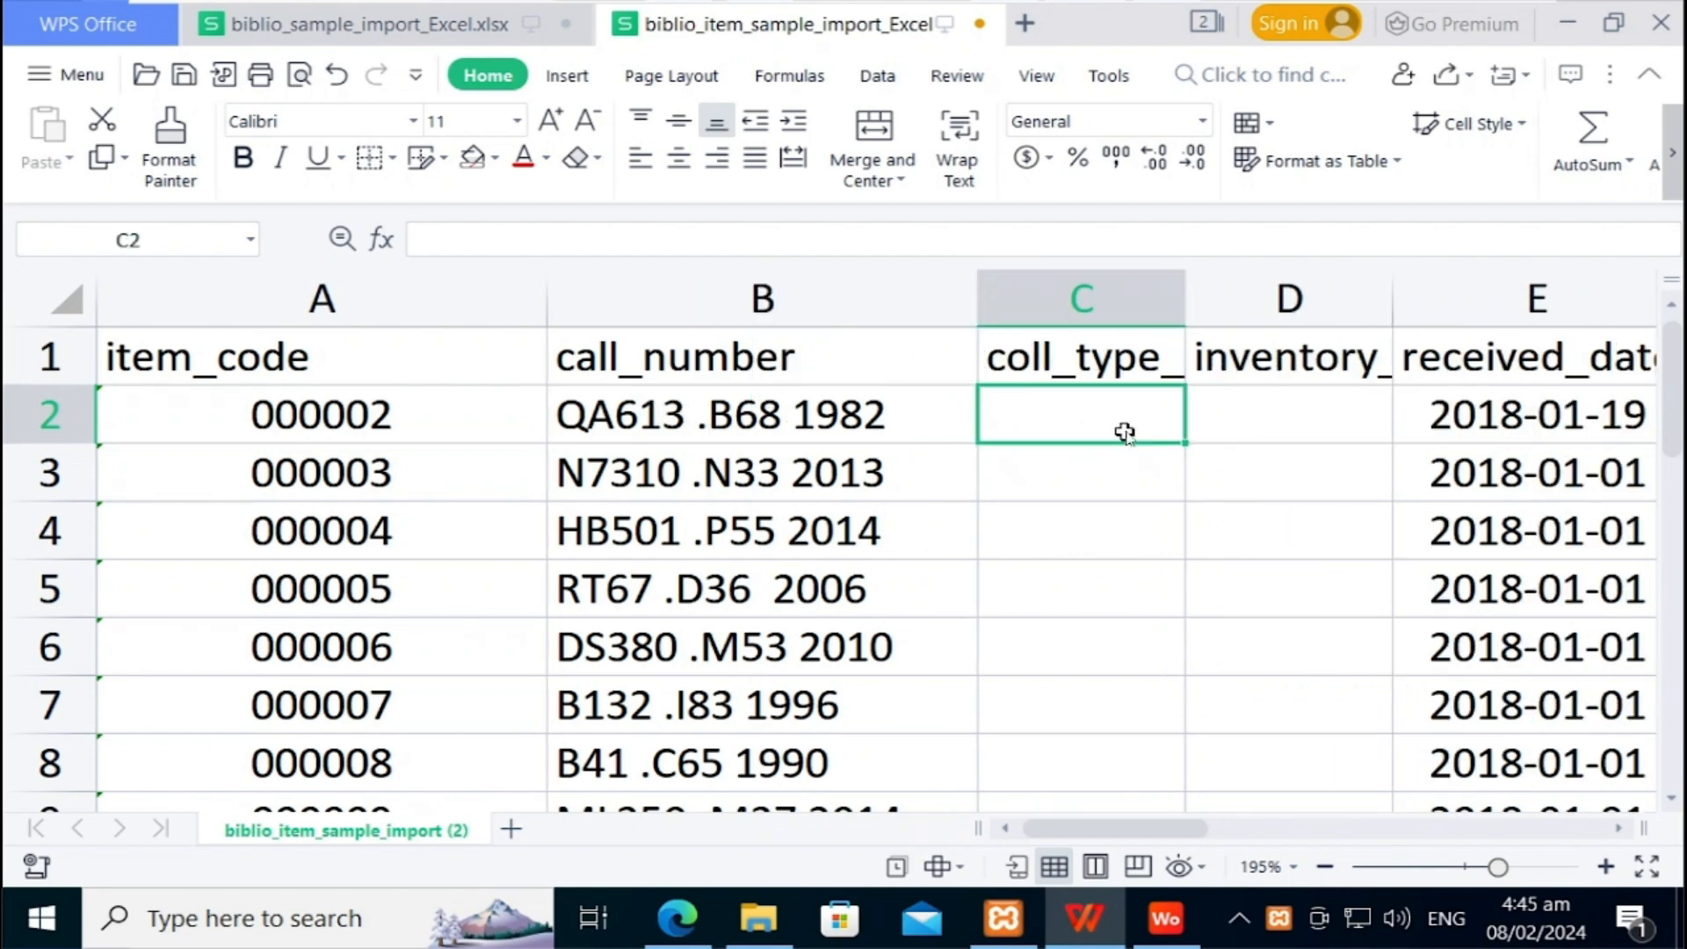
pyautogui.press('Right')
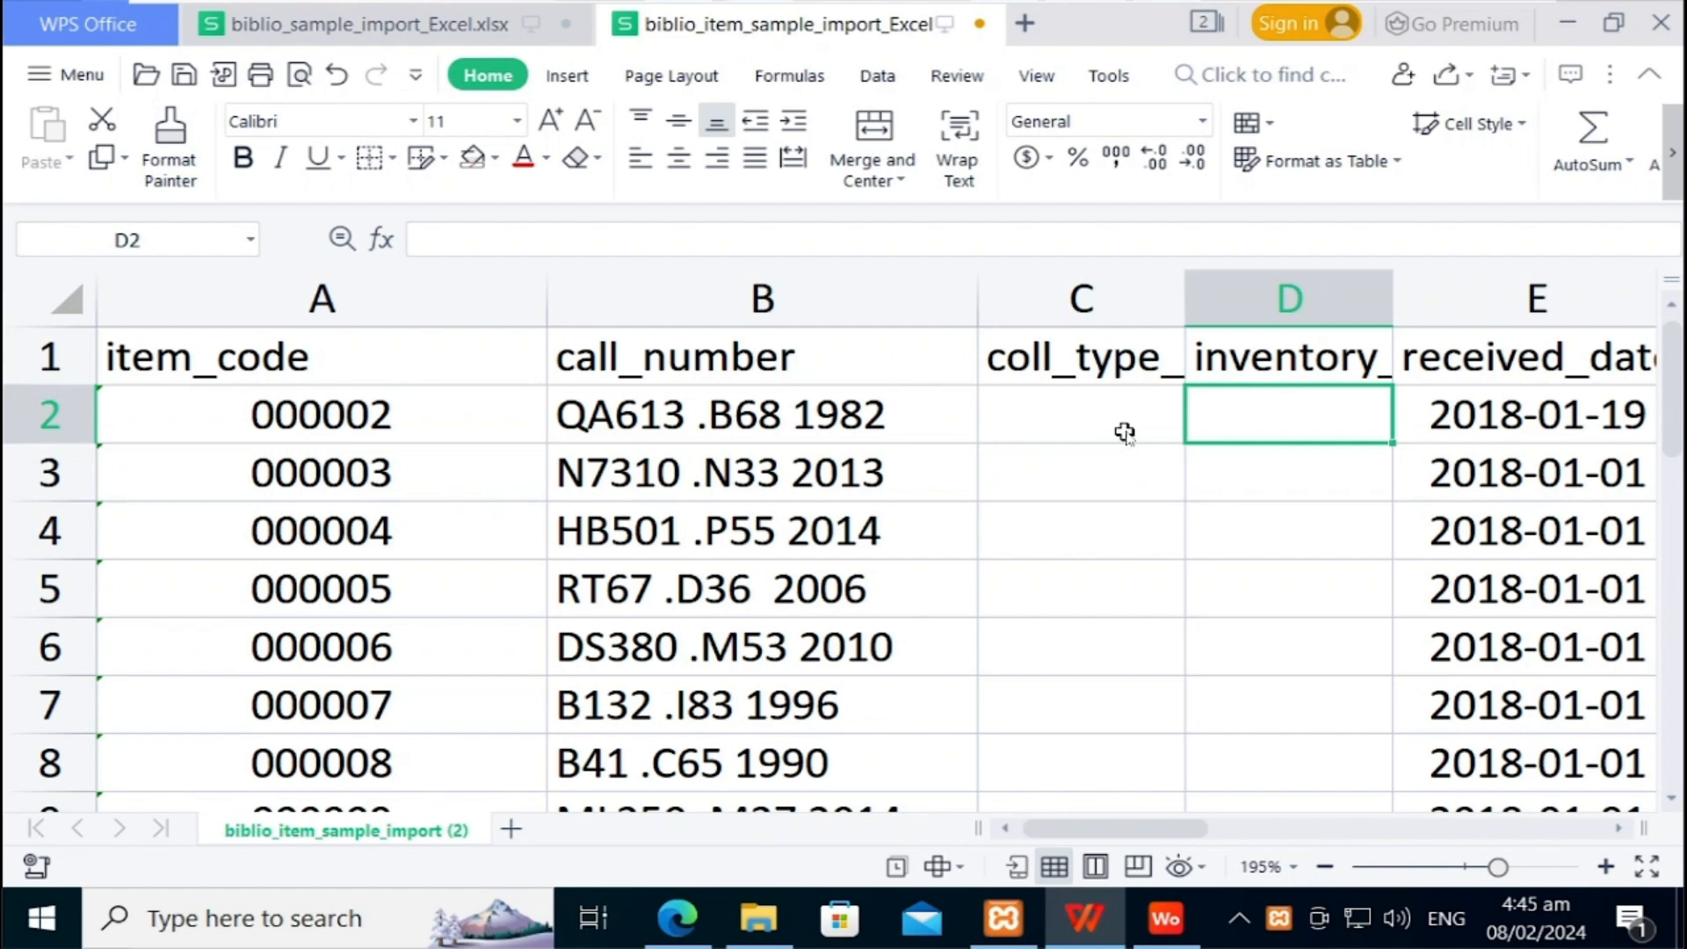
pyautogui.press('Left')
pyautogui.press('Up')
pyautogui.press('Right')
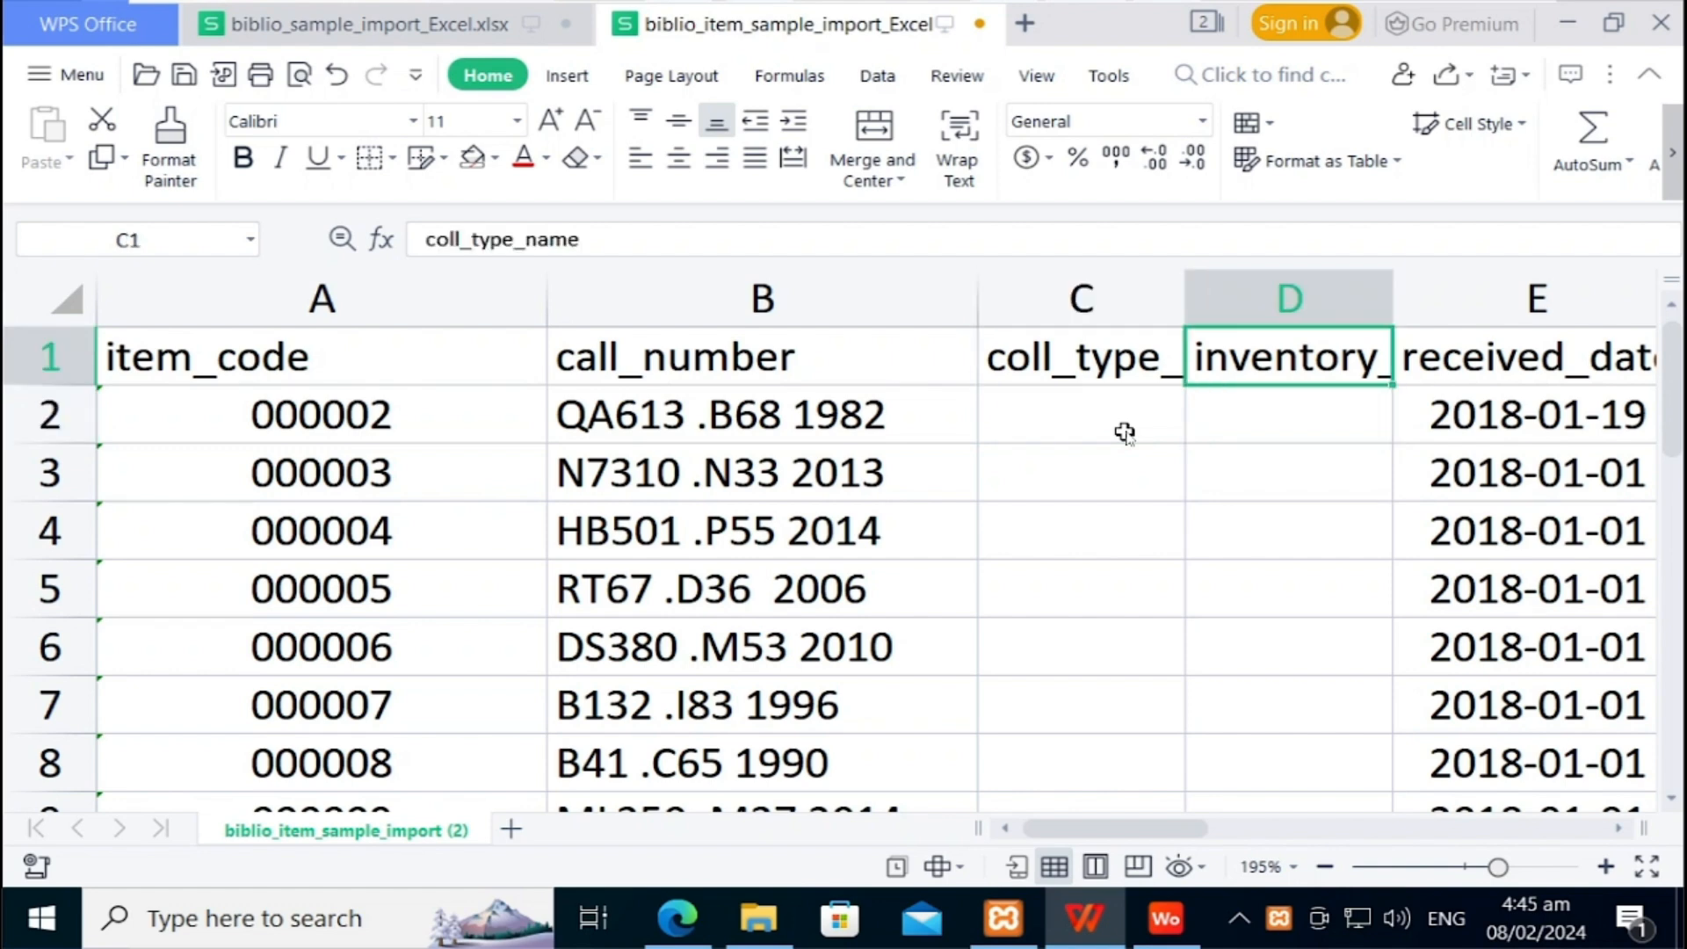
# Step: Format the received_date column E as Short Date, showing dates like 1/19/2018
pyautogui.press('Right')
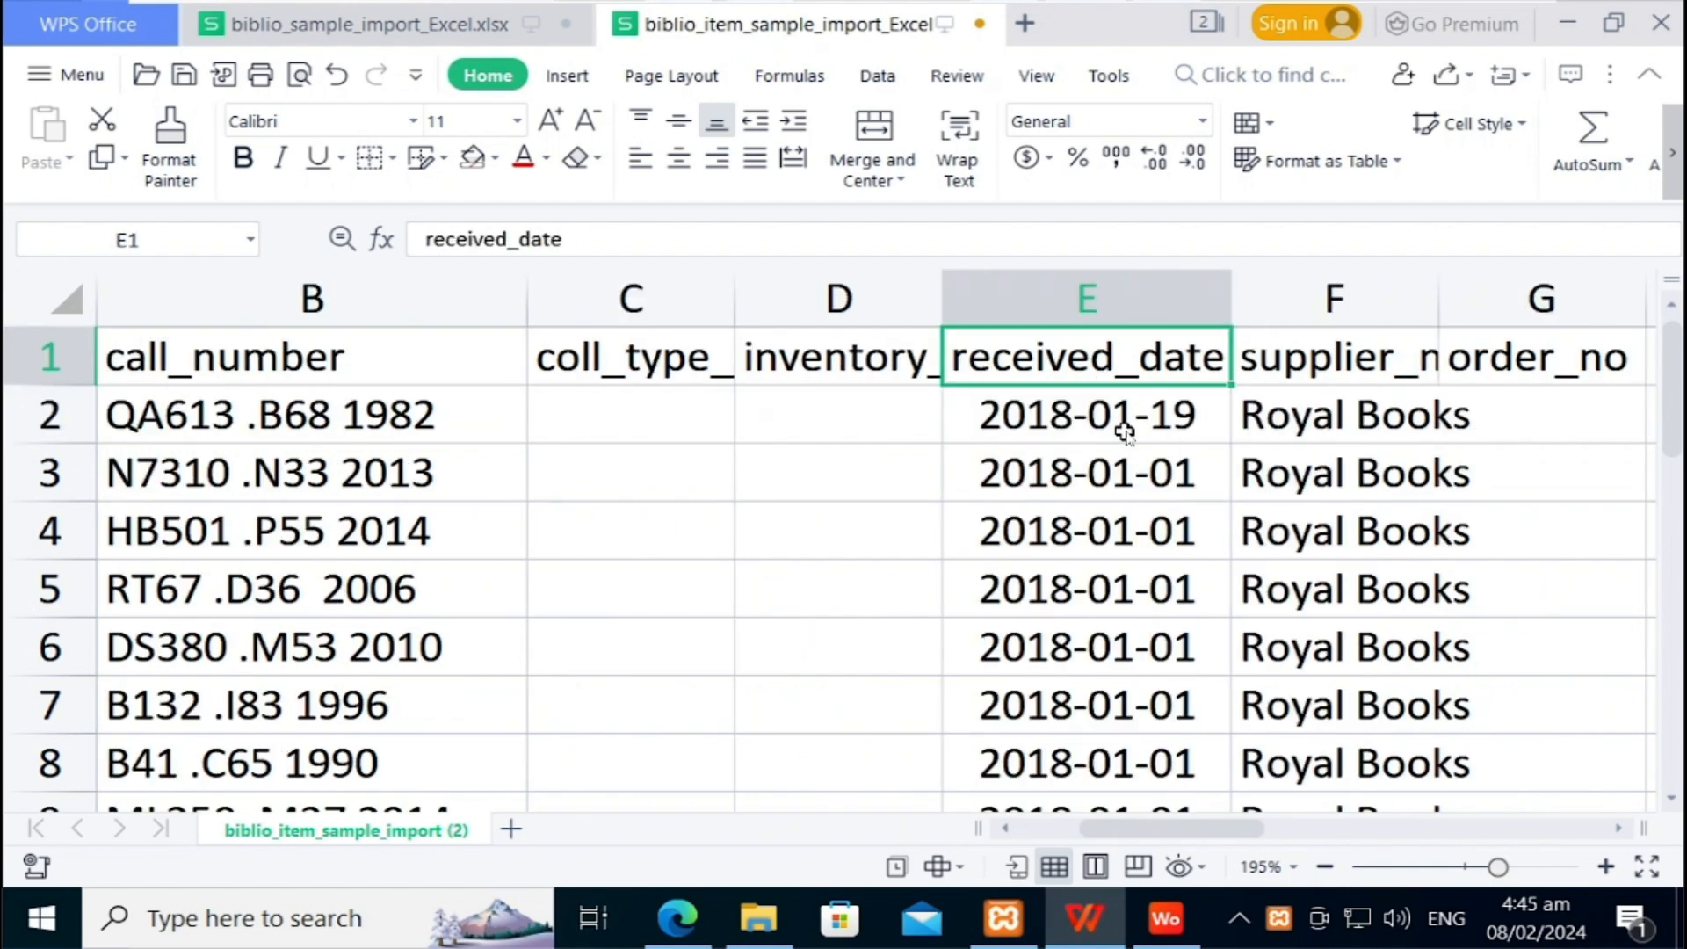
pyautogui.press('Right')
pyautogui.press('Down')
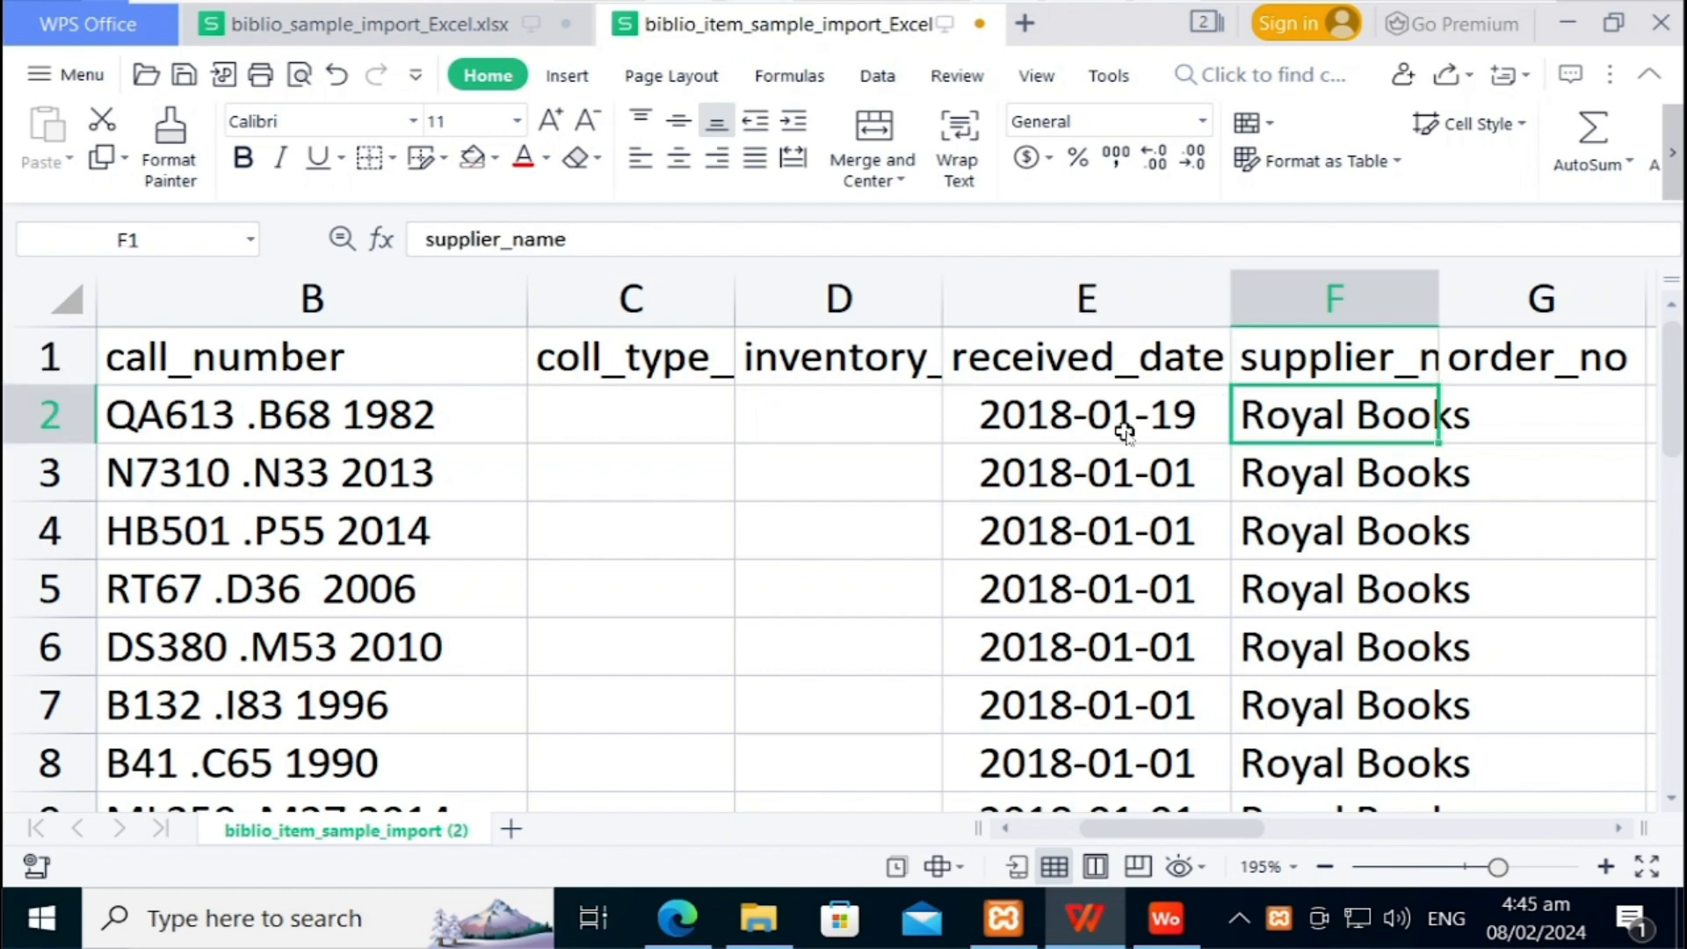
pyautogui.press('Left')
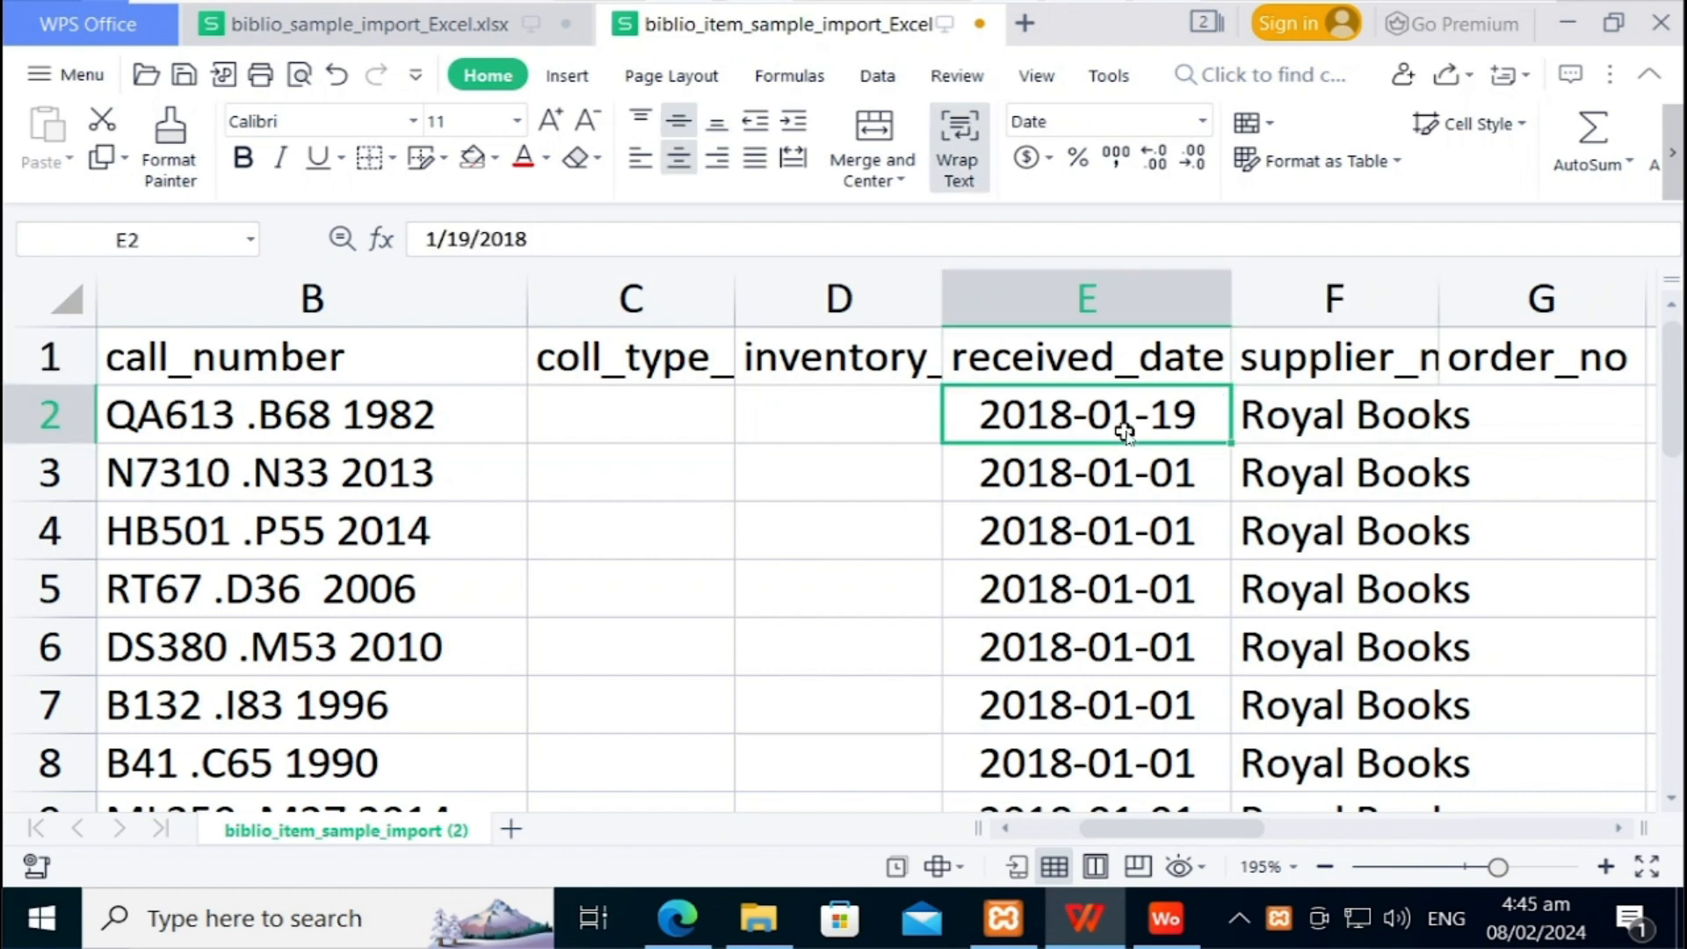
pyautogui.click(1120, 308)
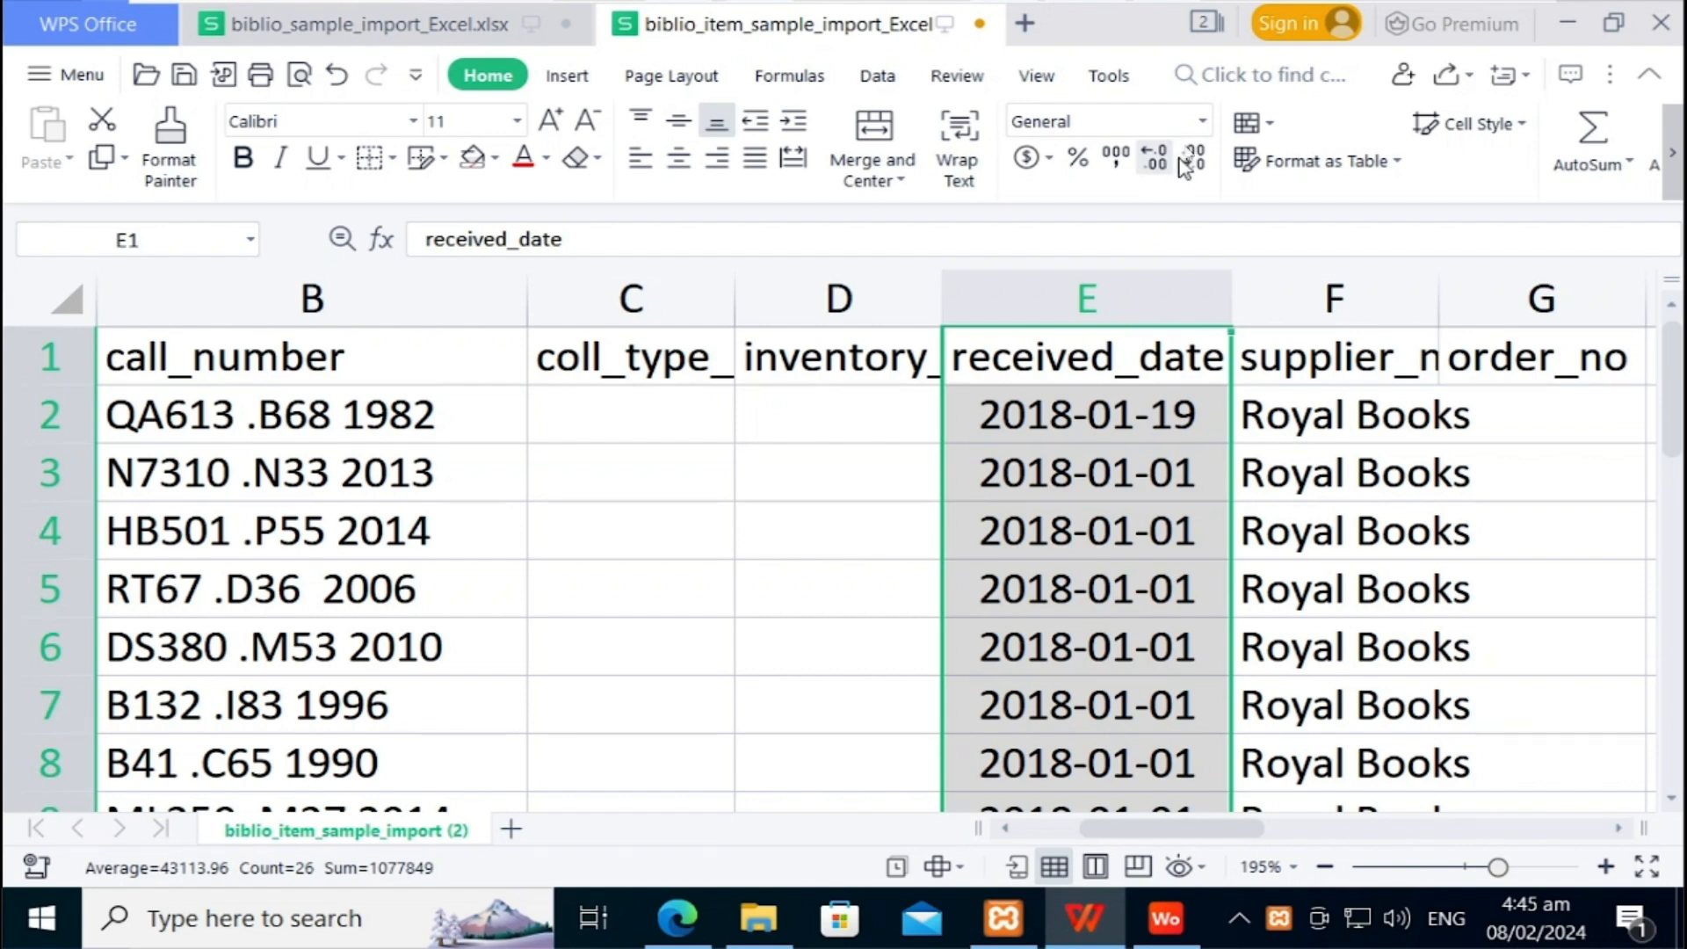
pyautogui.click(1201, 123)
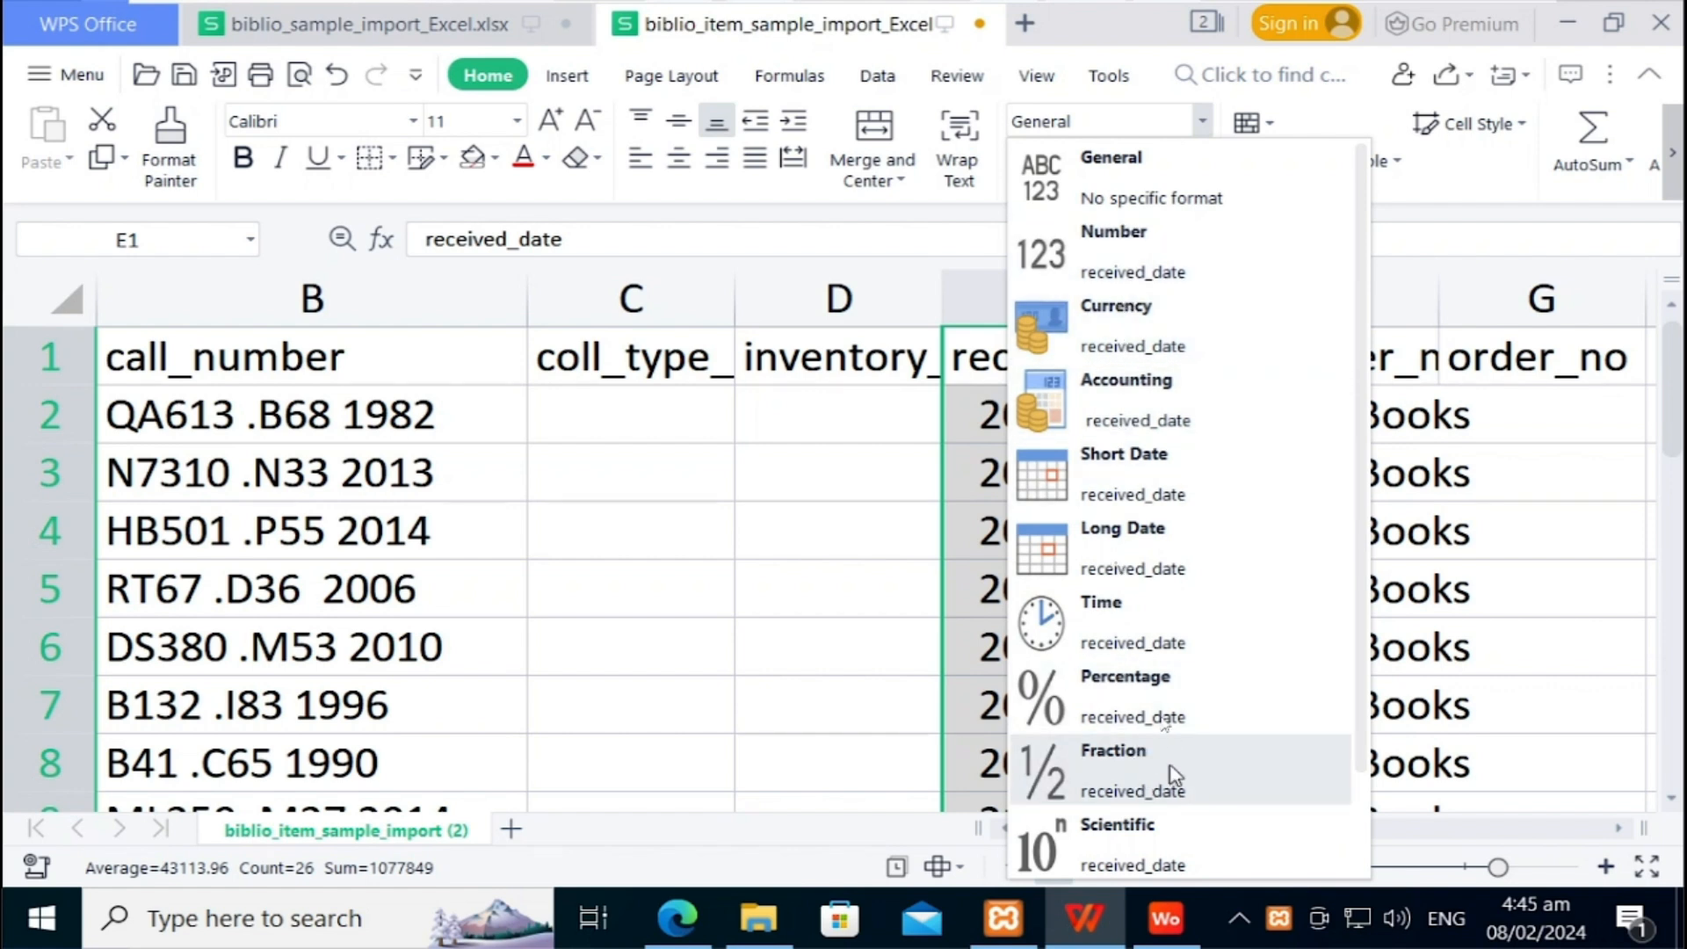
pyautogui.click(1141, 483)
pyautogui.click(1297, 368)
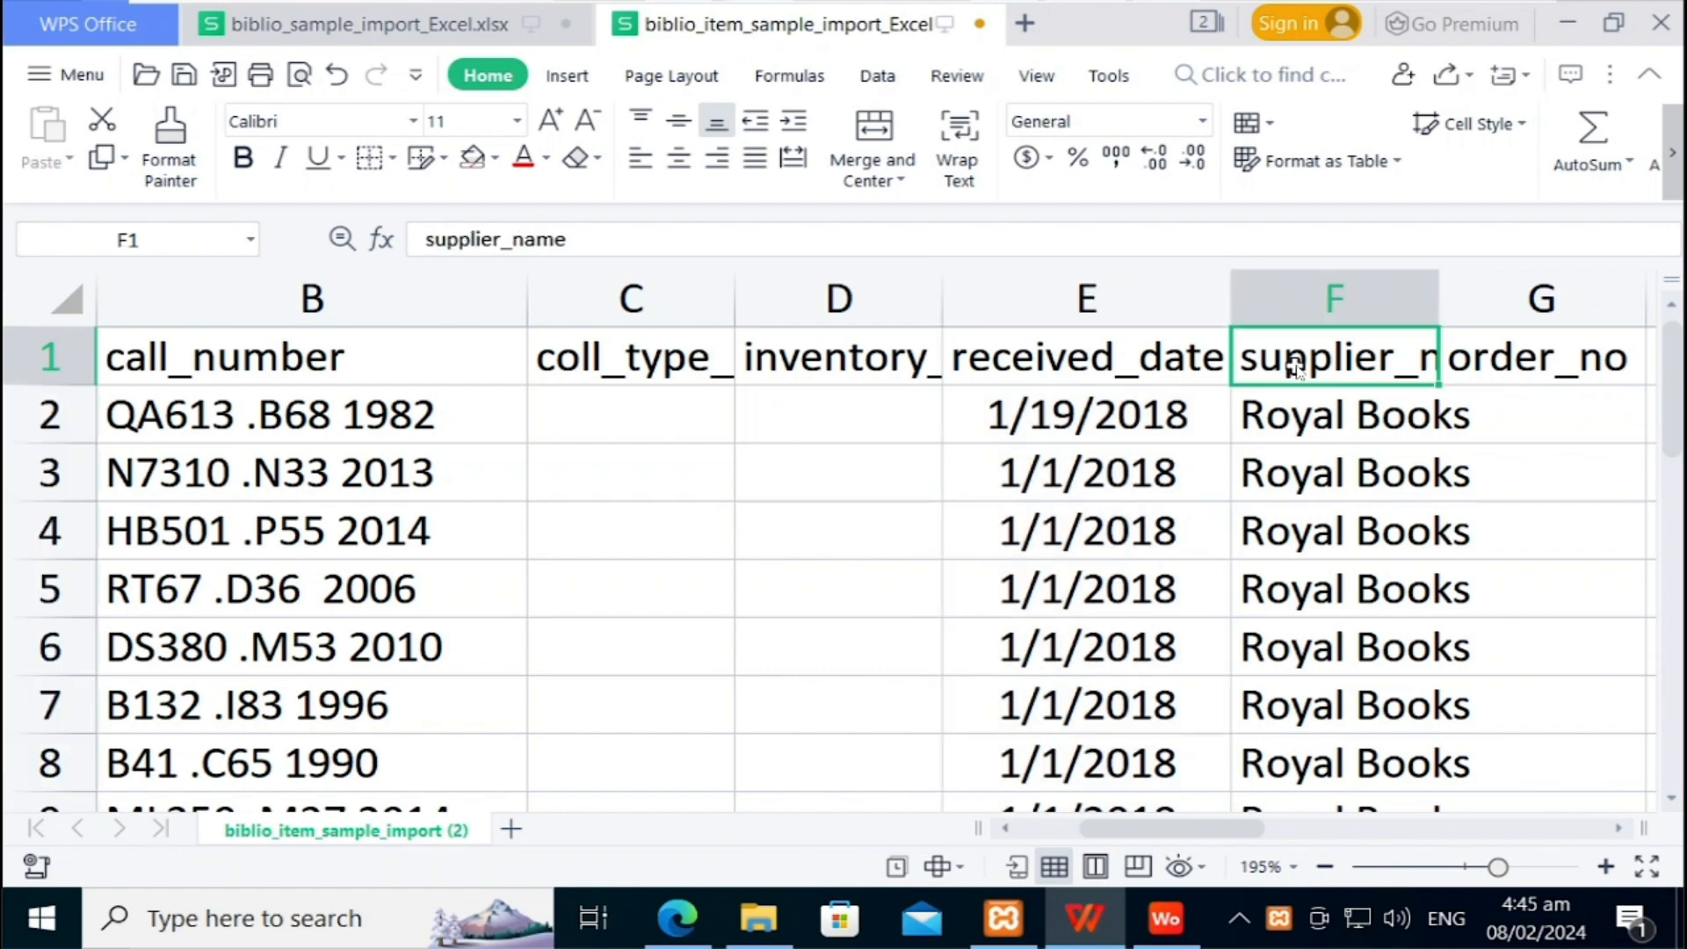
# Step: Review the supplier_name, order_no and location_name headers and their row 2 values
pyautogui.press('Down')
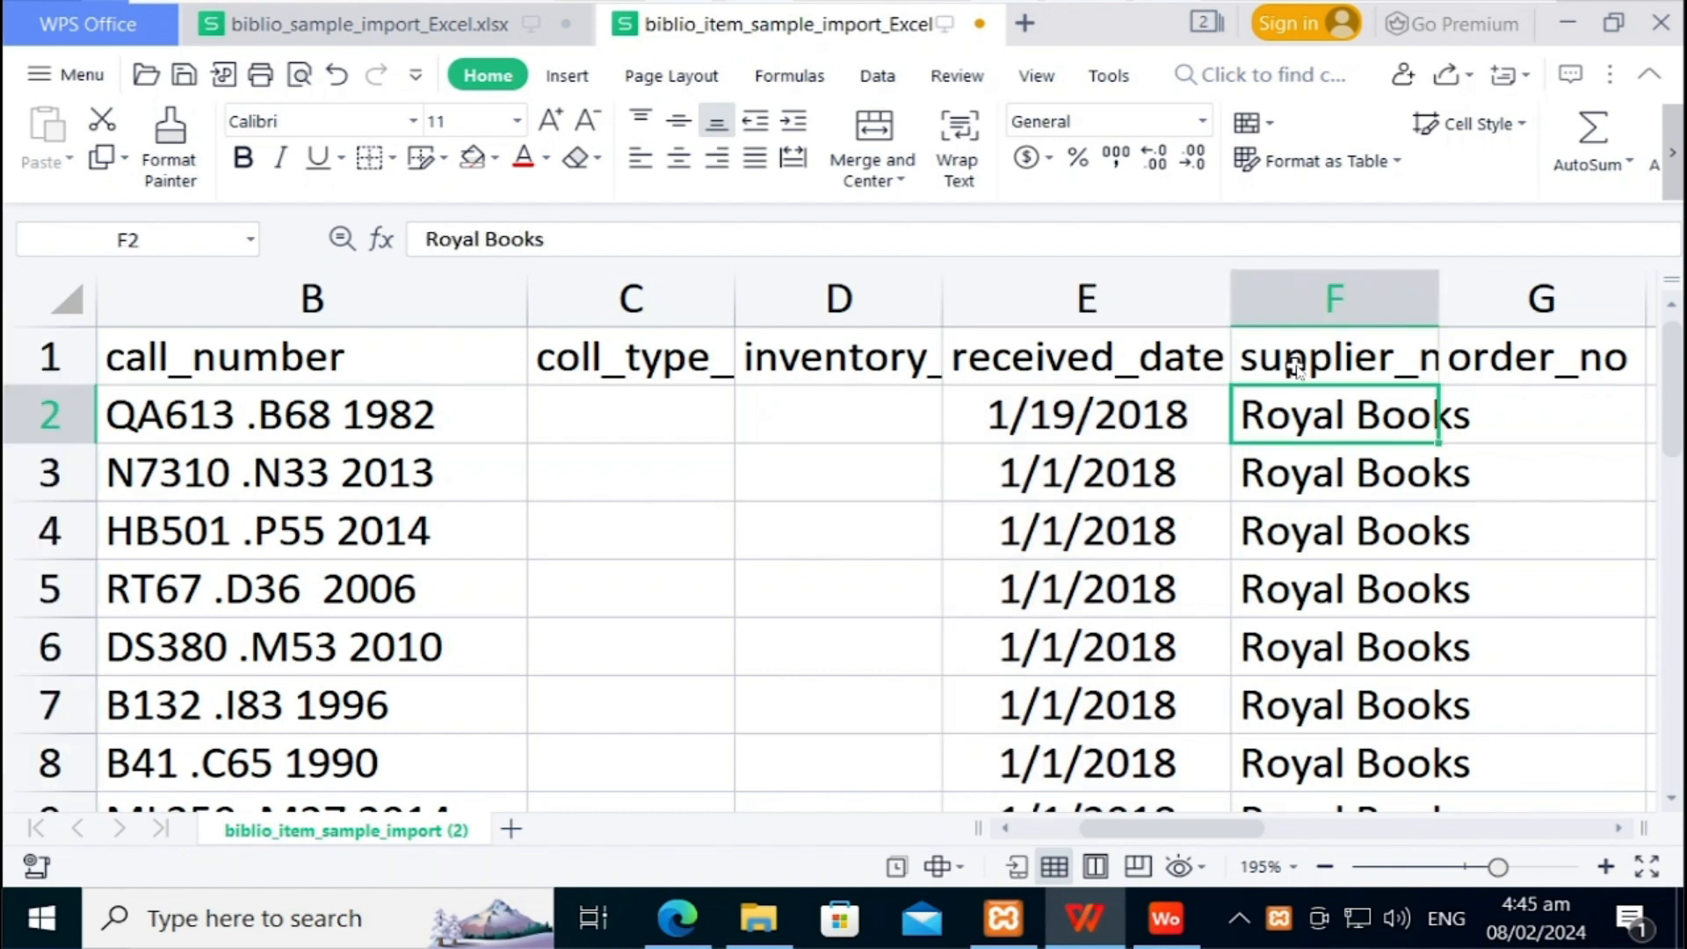
pyautogui.press('Right')
pyautogui.press('Left')
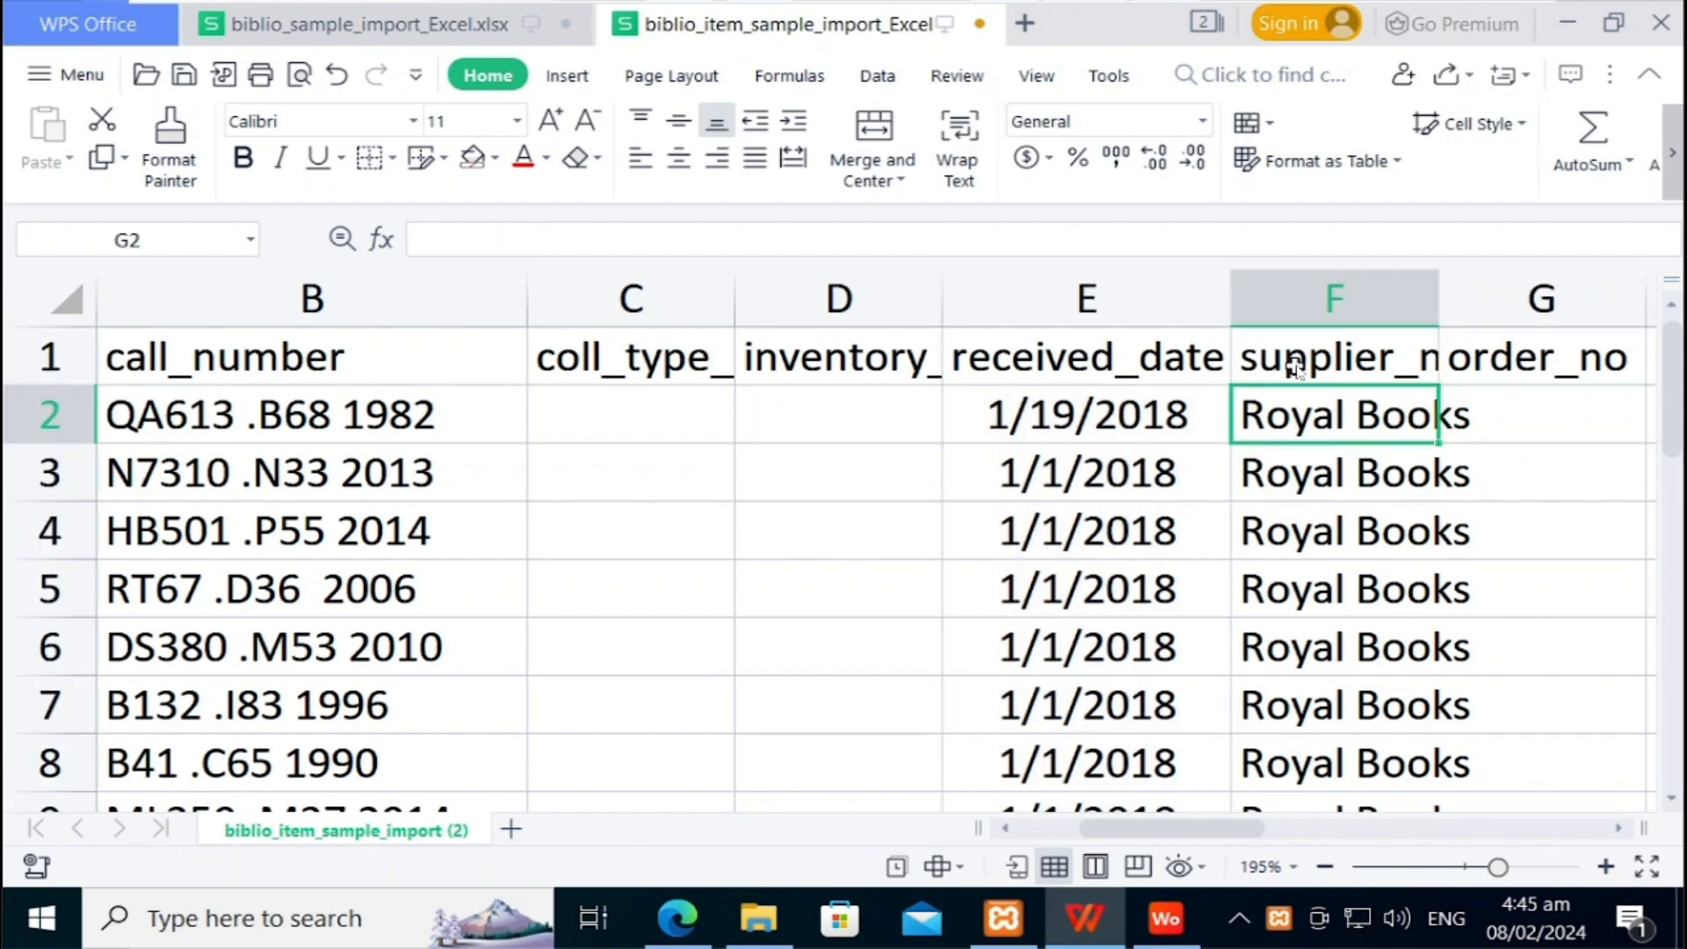
pyautogui.press('Up')
pyautogui.press('Right')
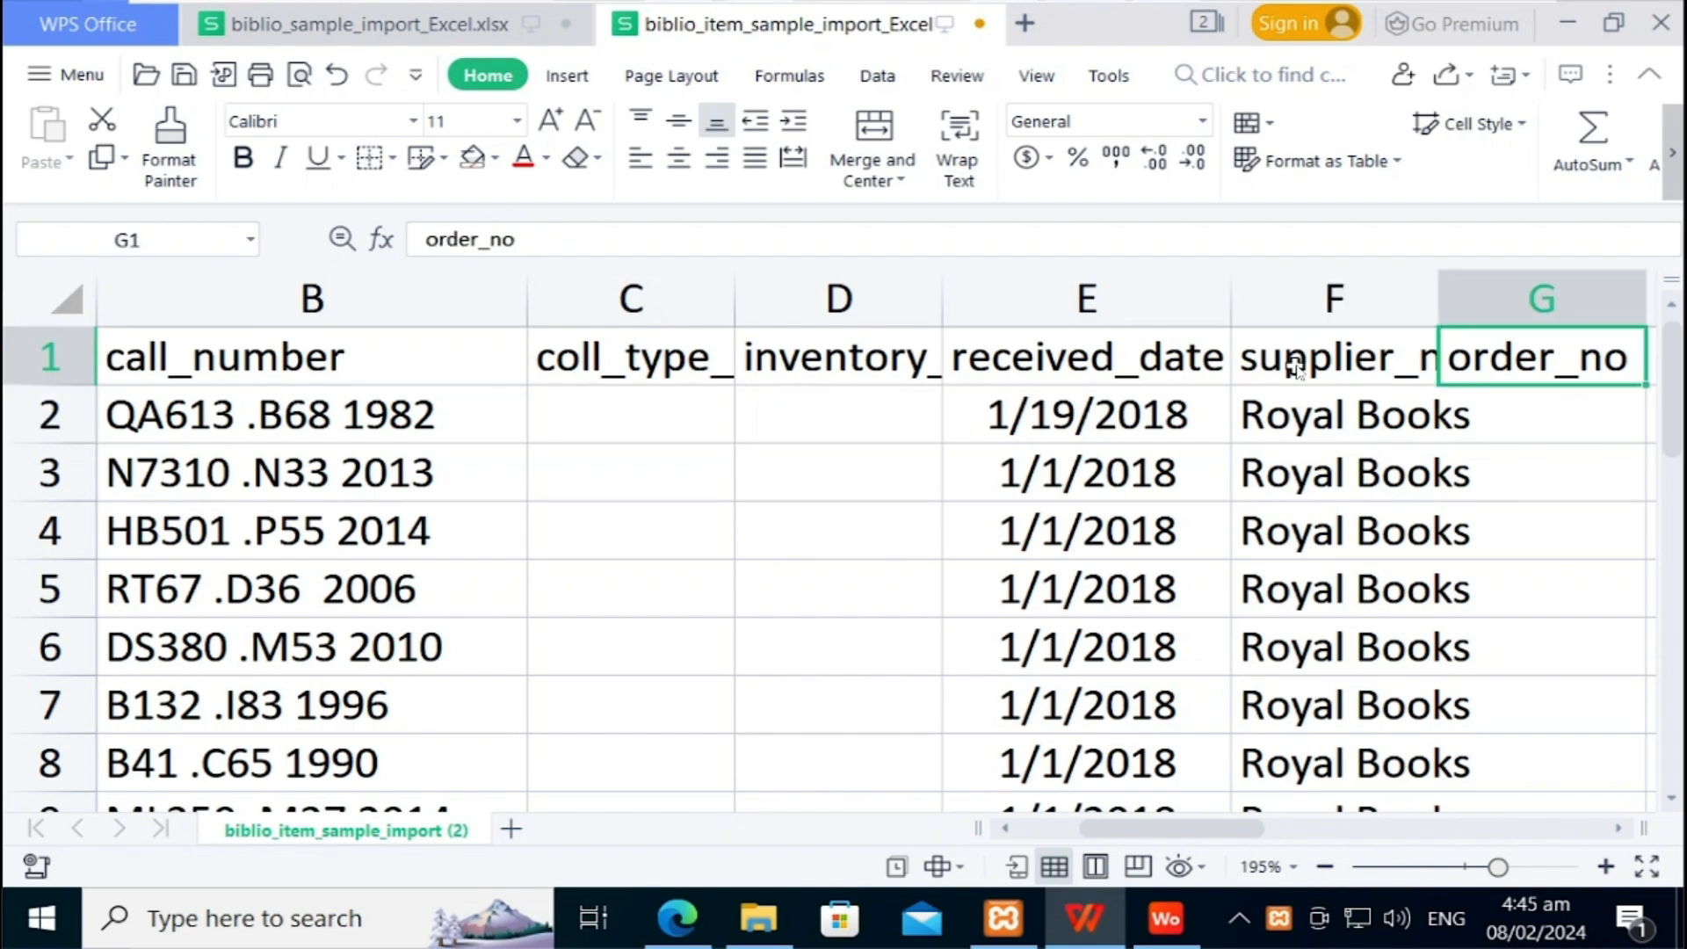
pyautogui.press('Right')
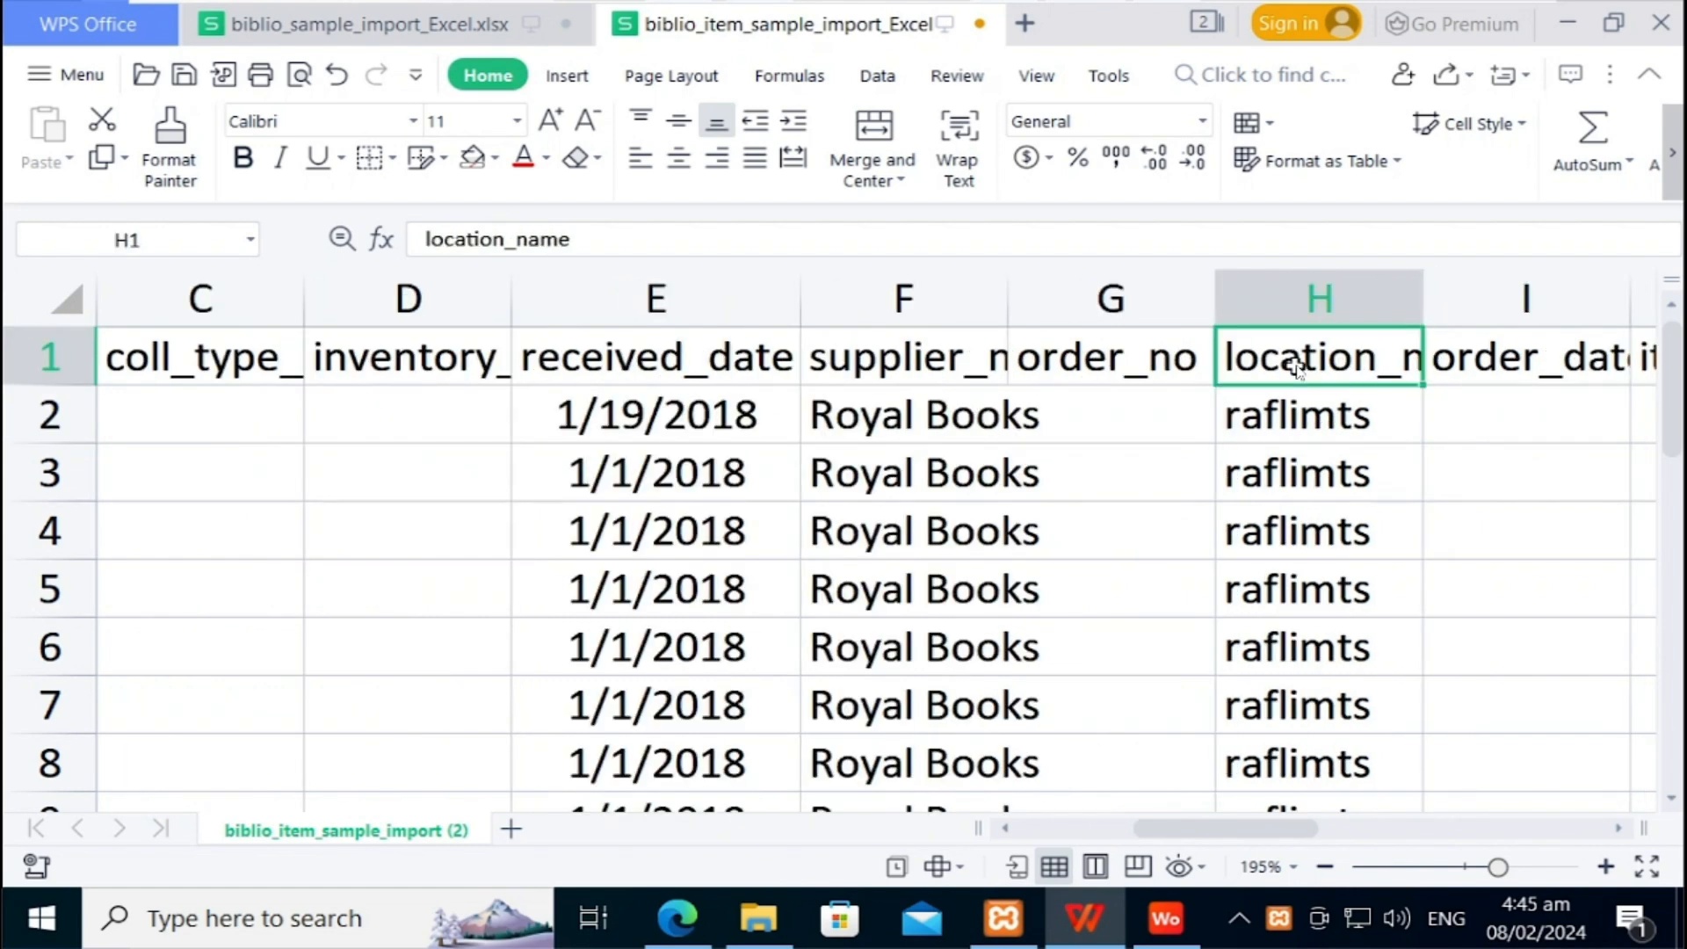
pyautogui.press('Down')
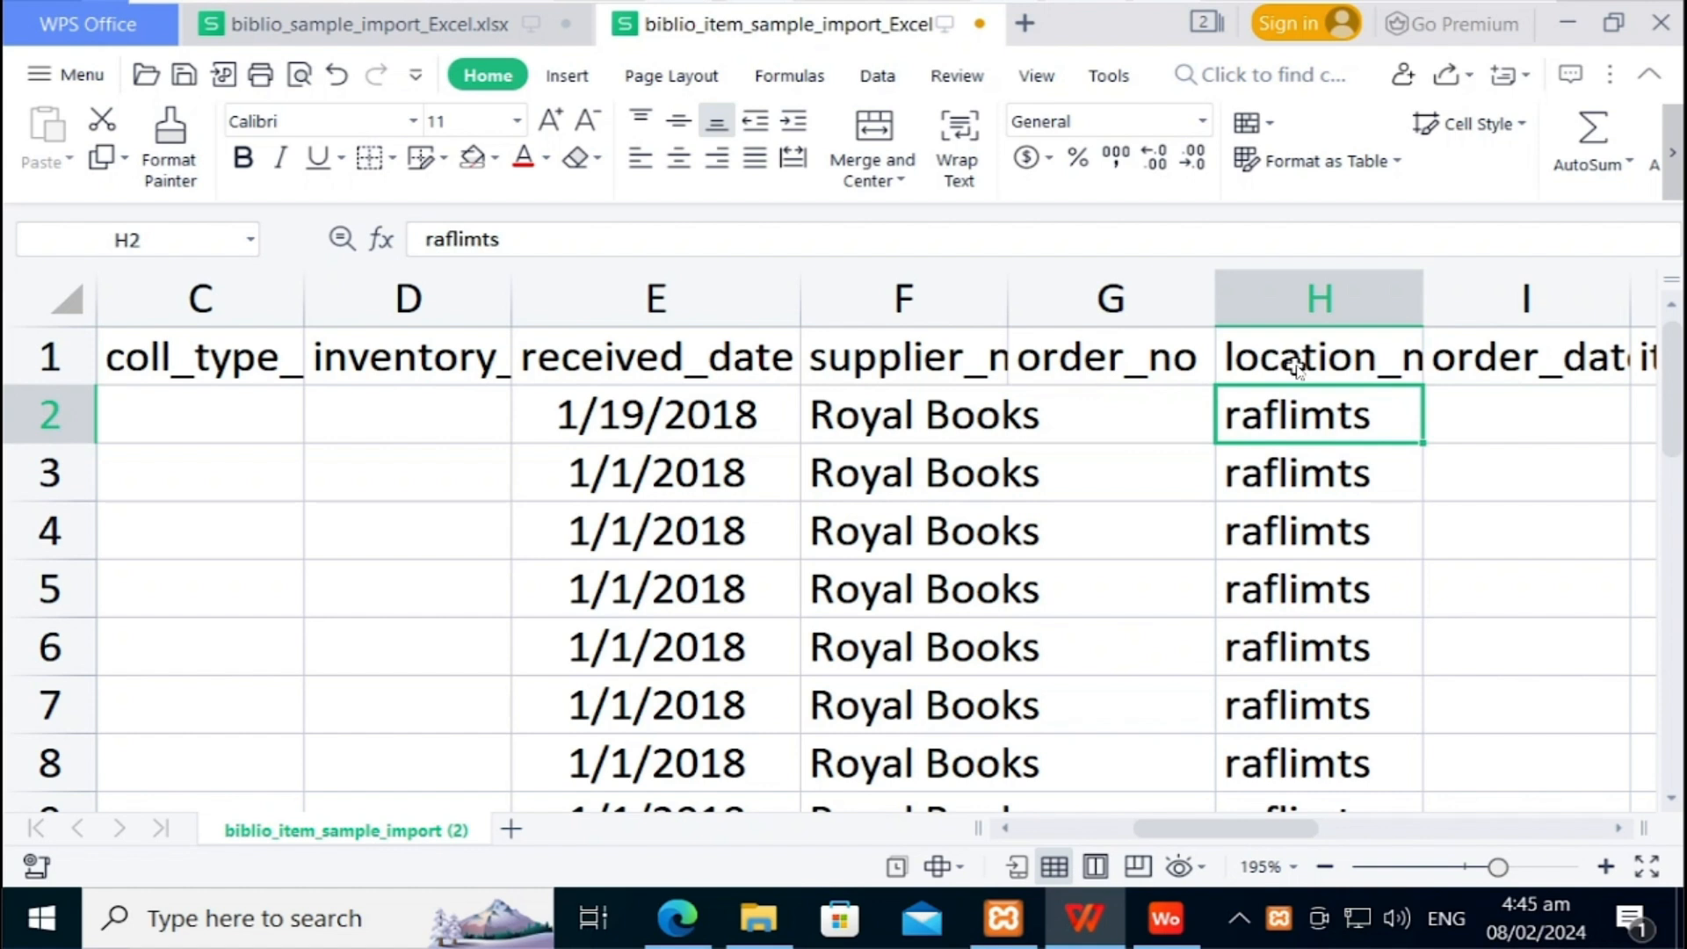
pyautogui.press('Right')
pyautogui.press('Left')
pyautogui.doubleClick(1232, 416)
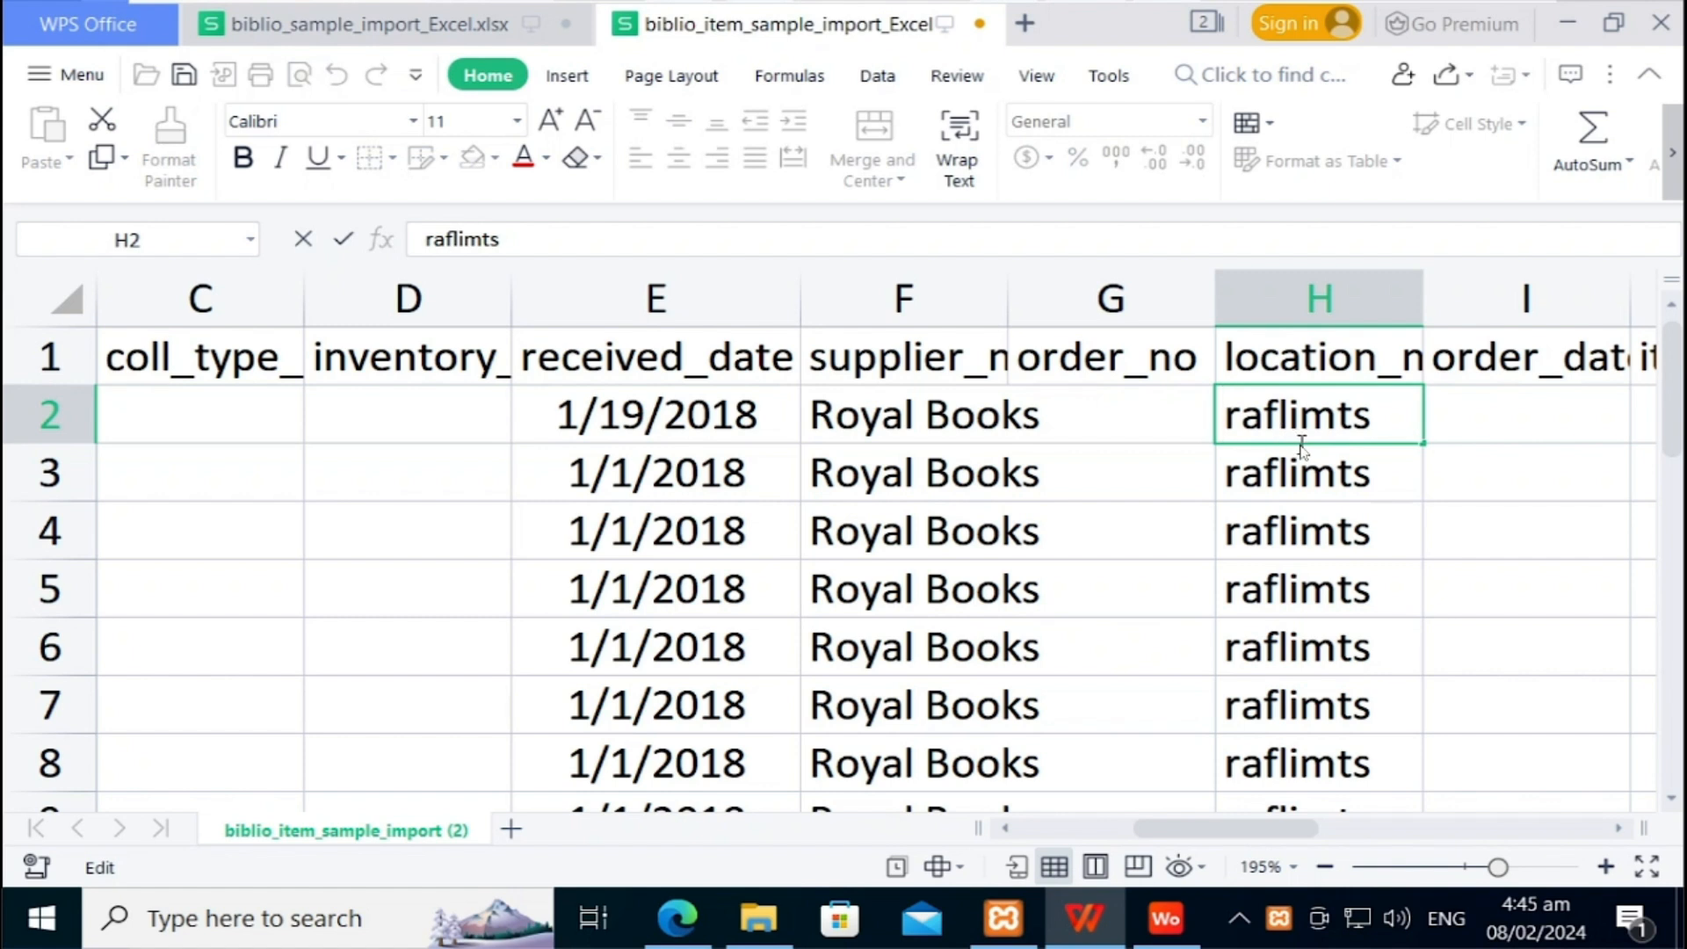
pyautogui.write('@')
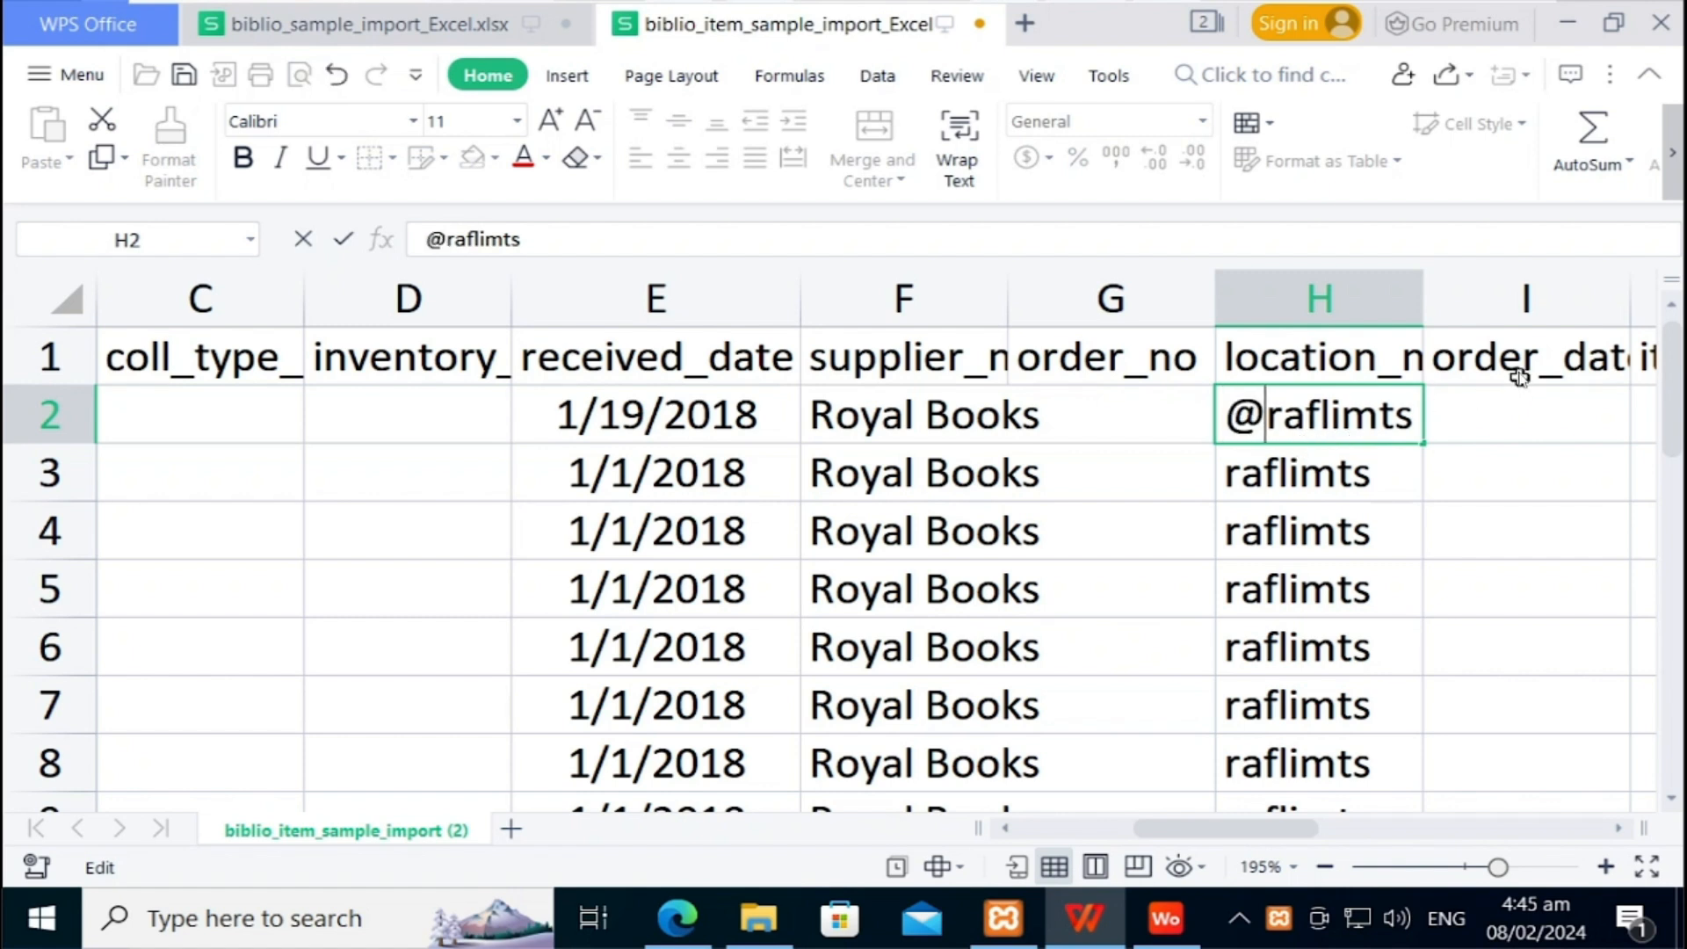
pyautogui.click(1518, 370)
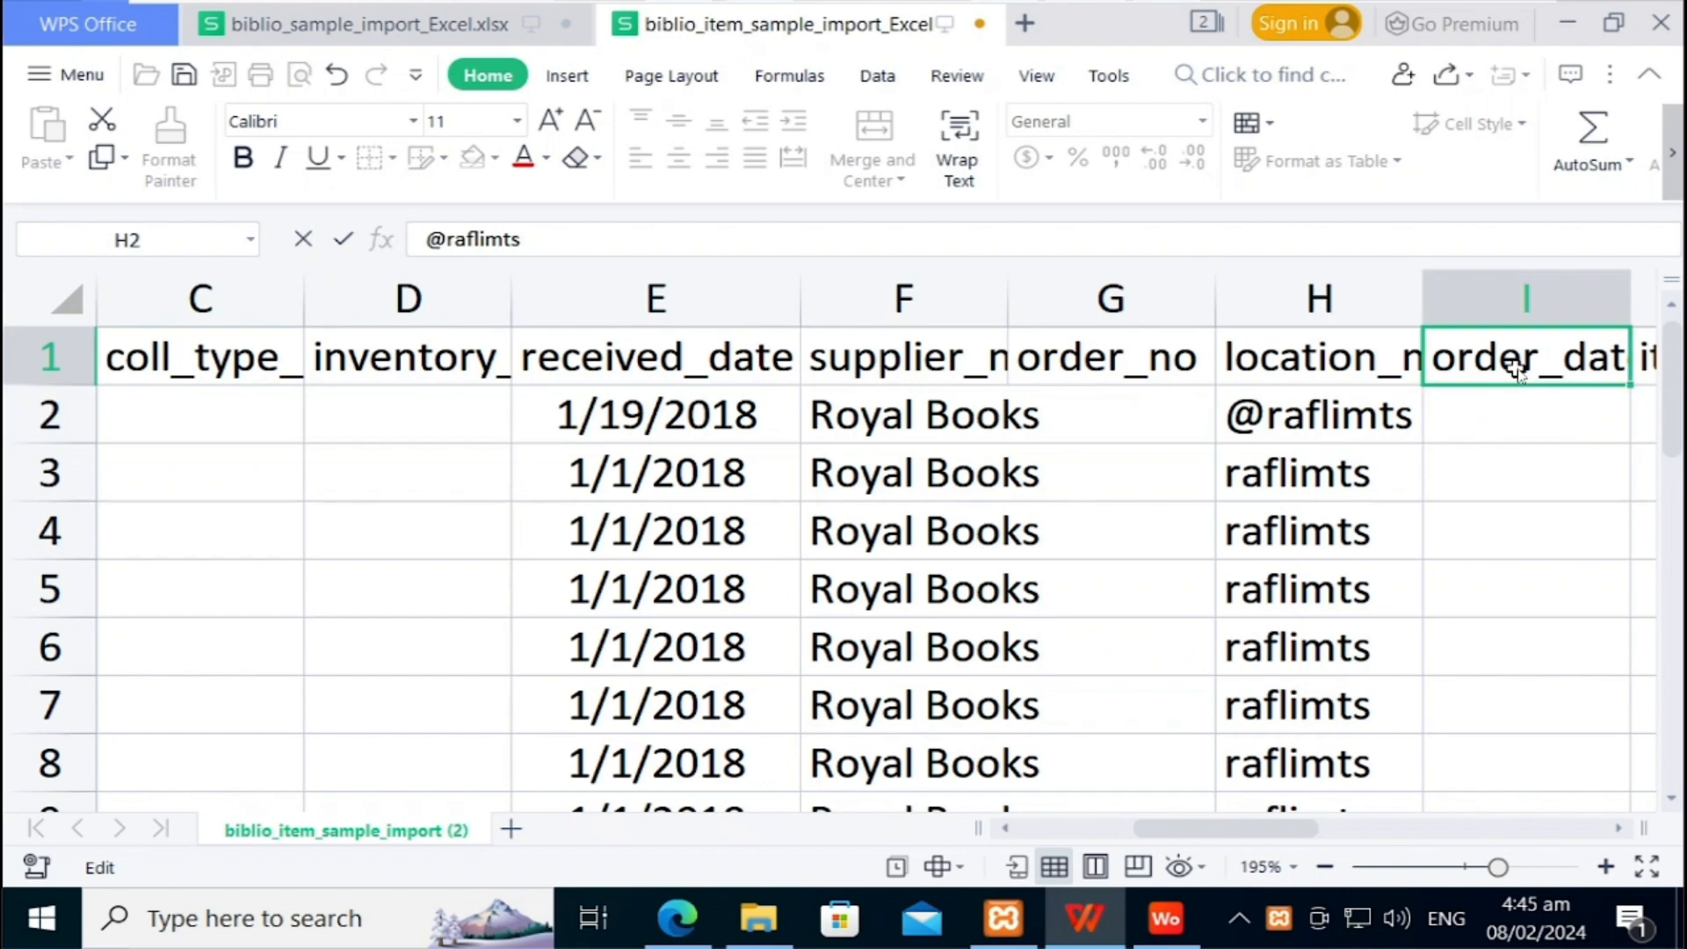
pyautogui.press('Right')
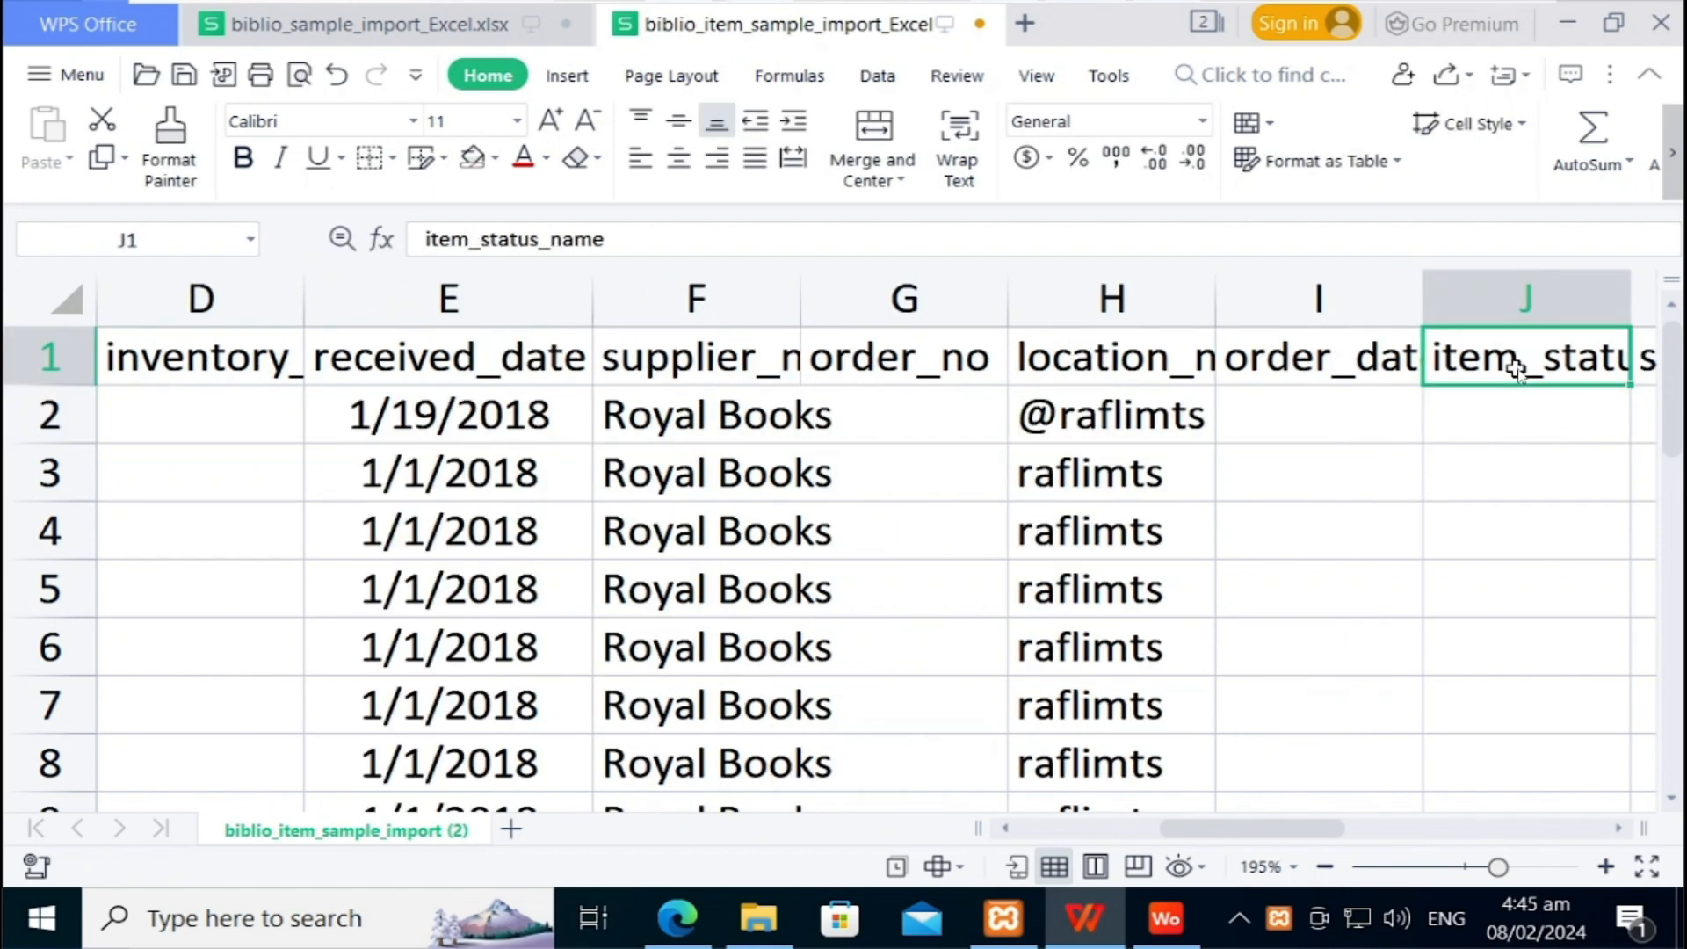
pyautogui.press('Right')
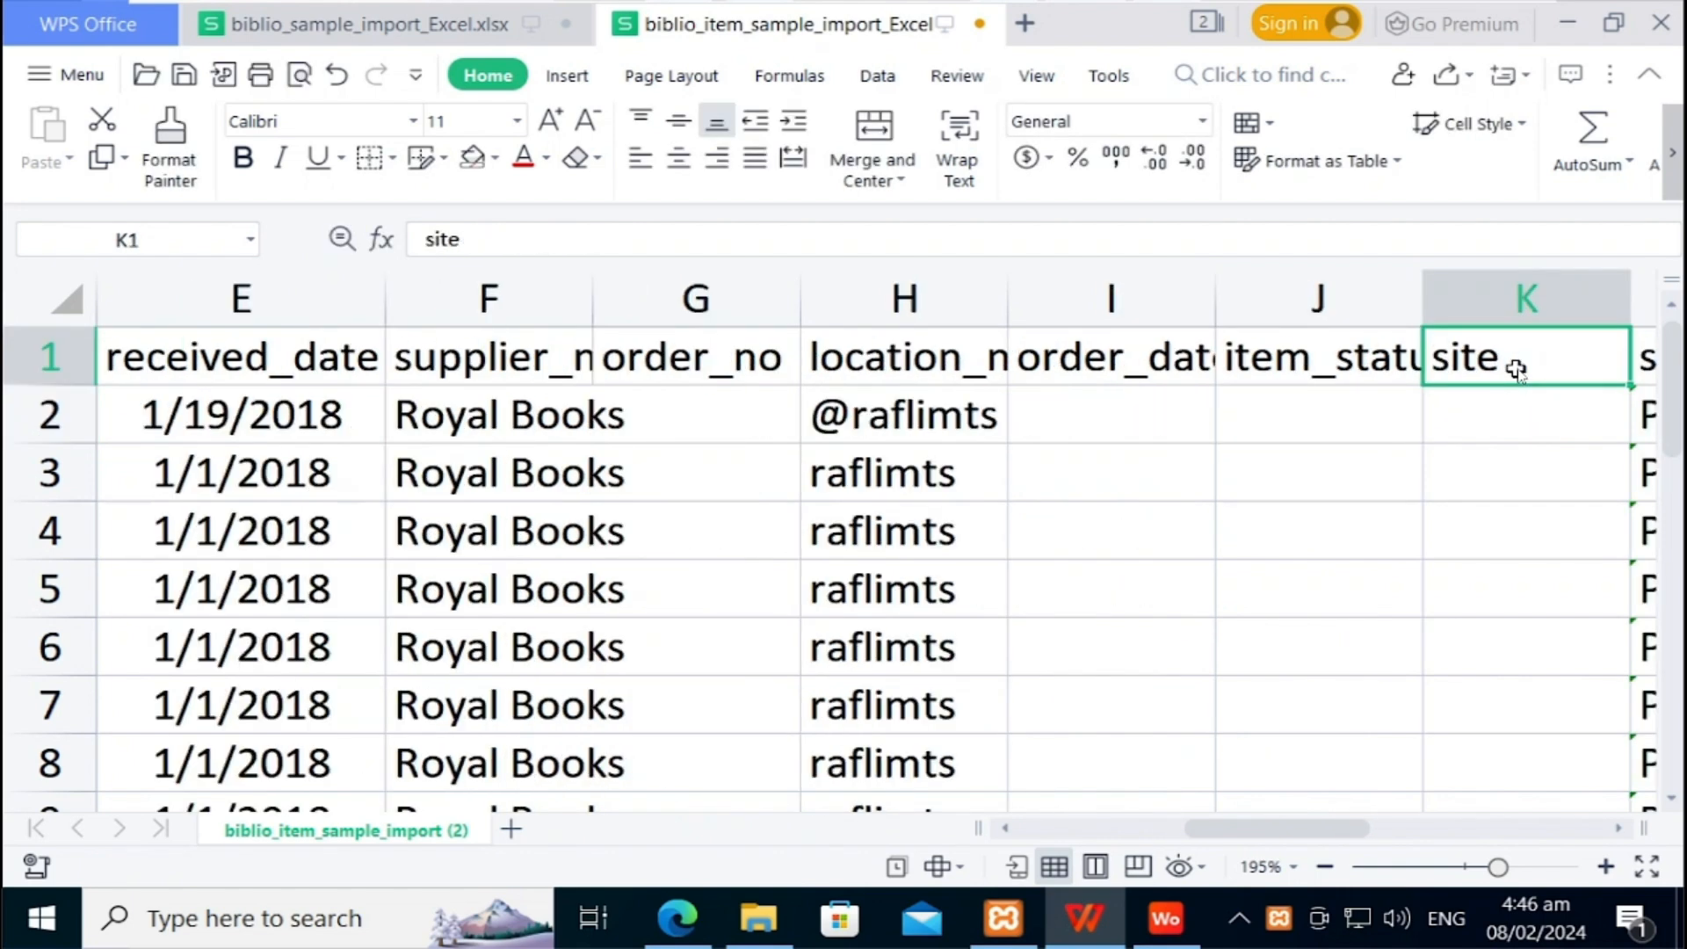
pyautogui.press('Right')
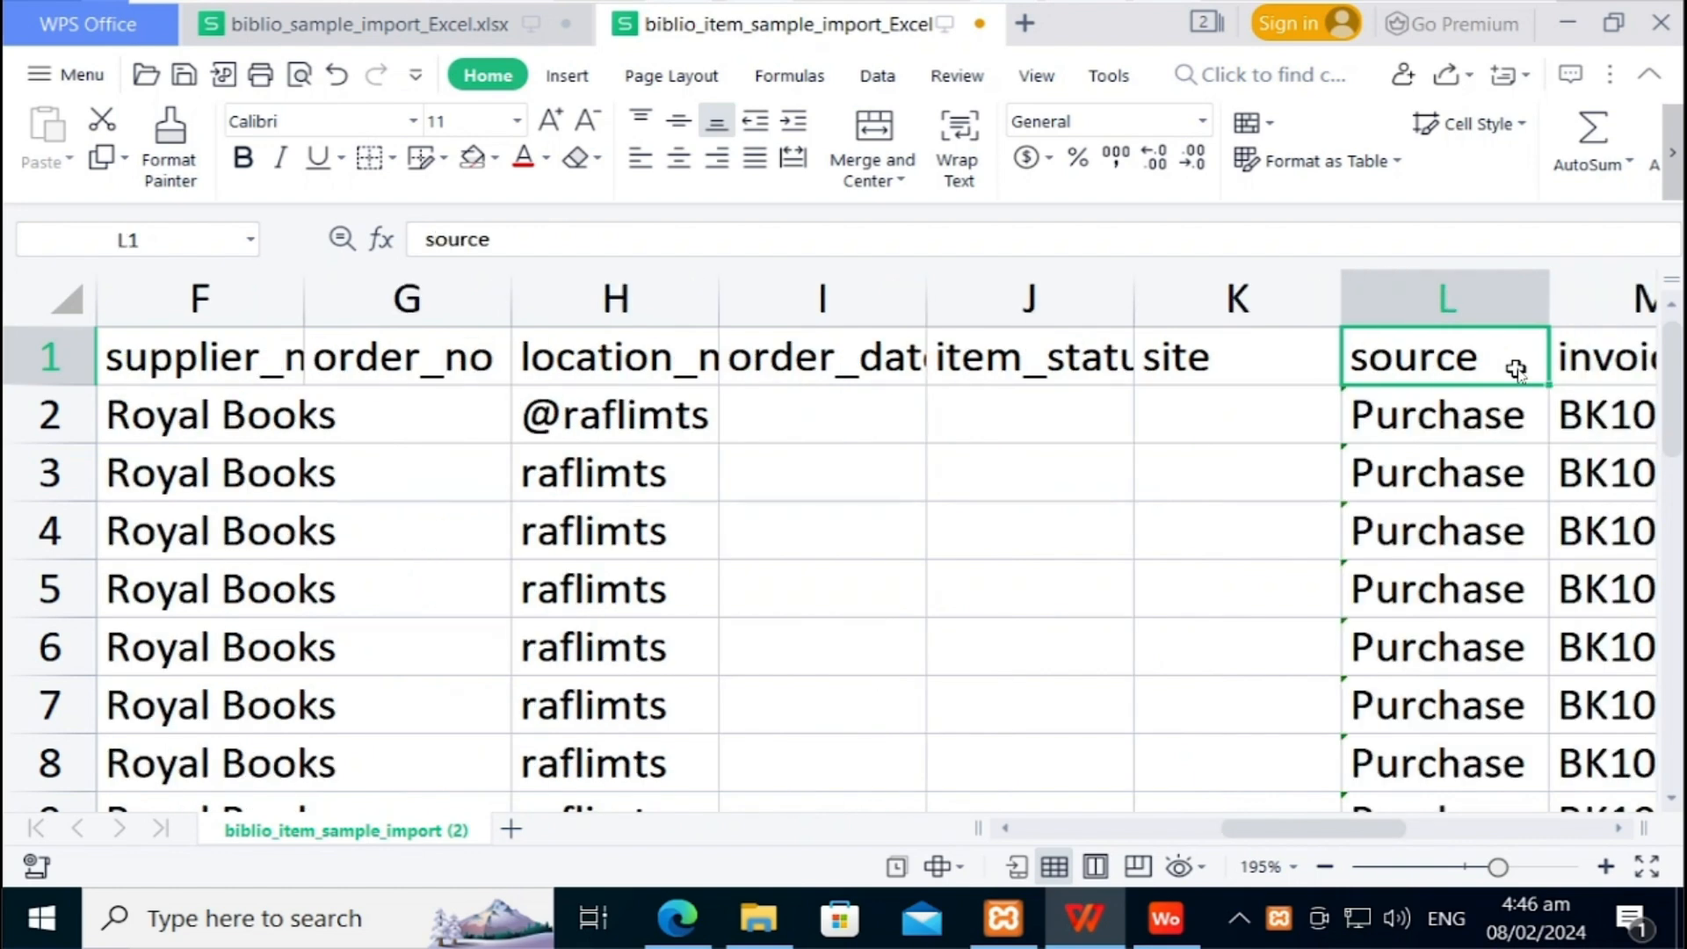
pyautogui.press('Right')
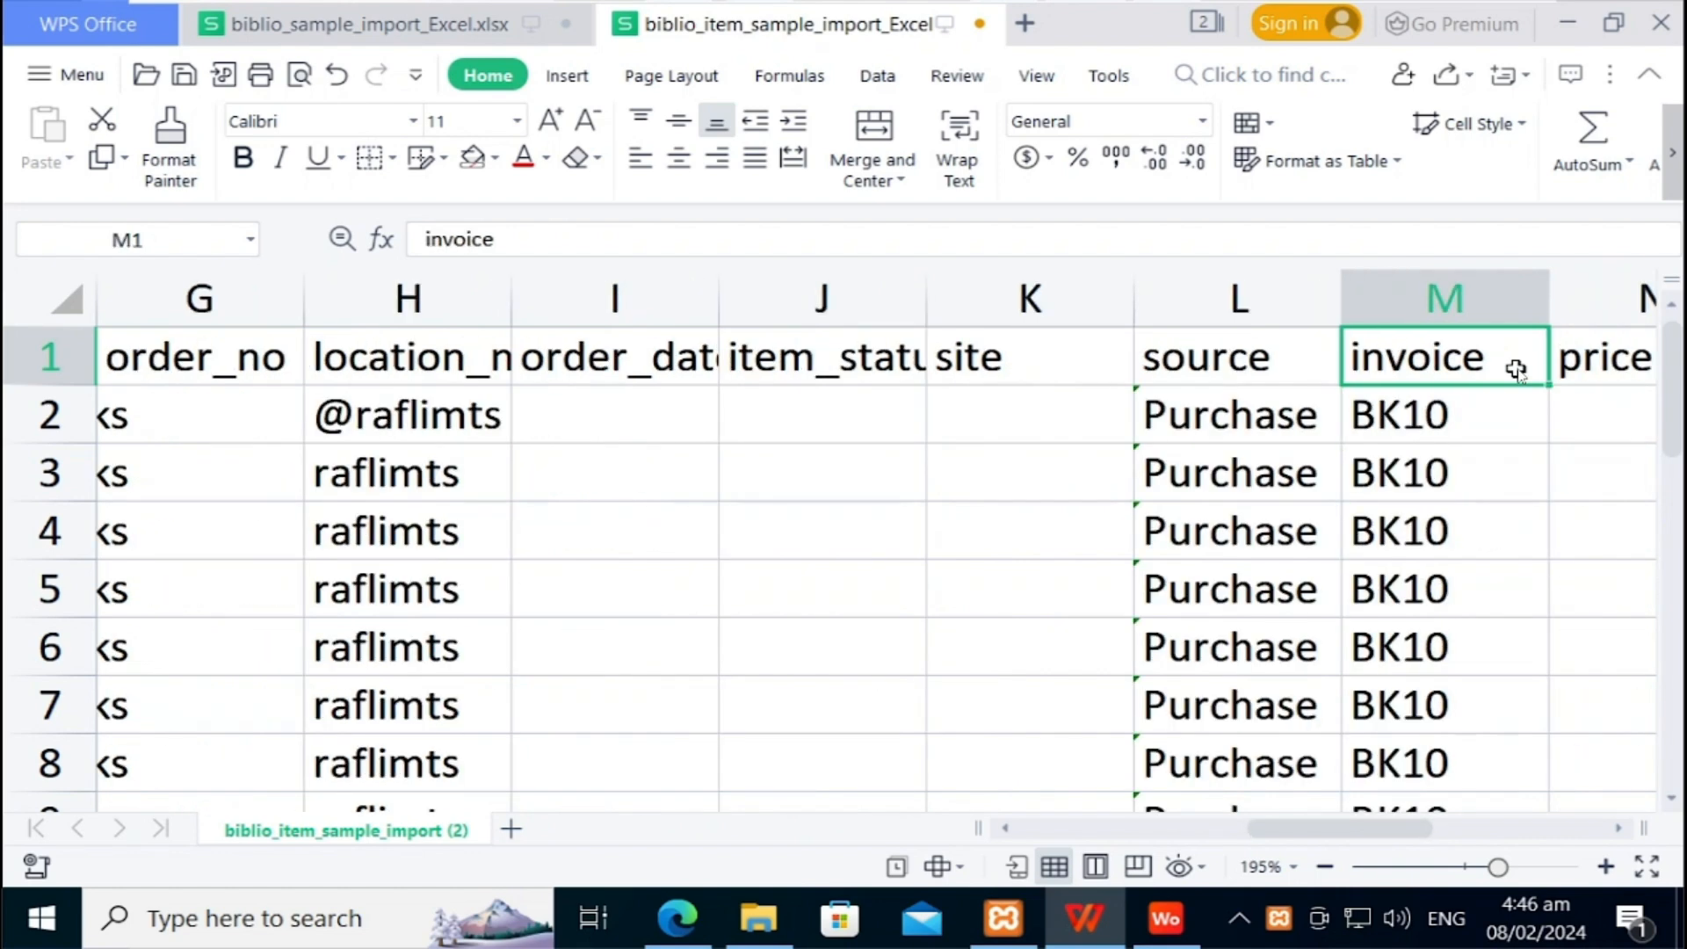
pyautogui.press('Right')
pyautogui.press('Right')
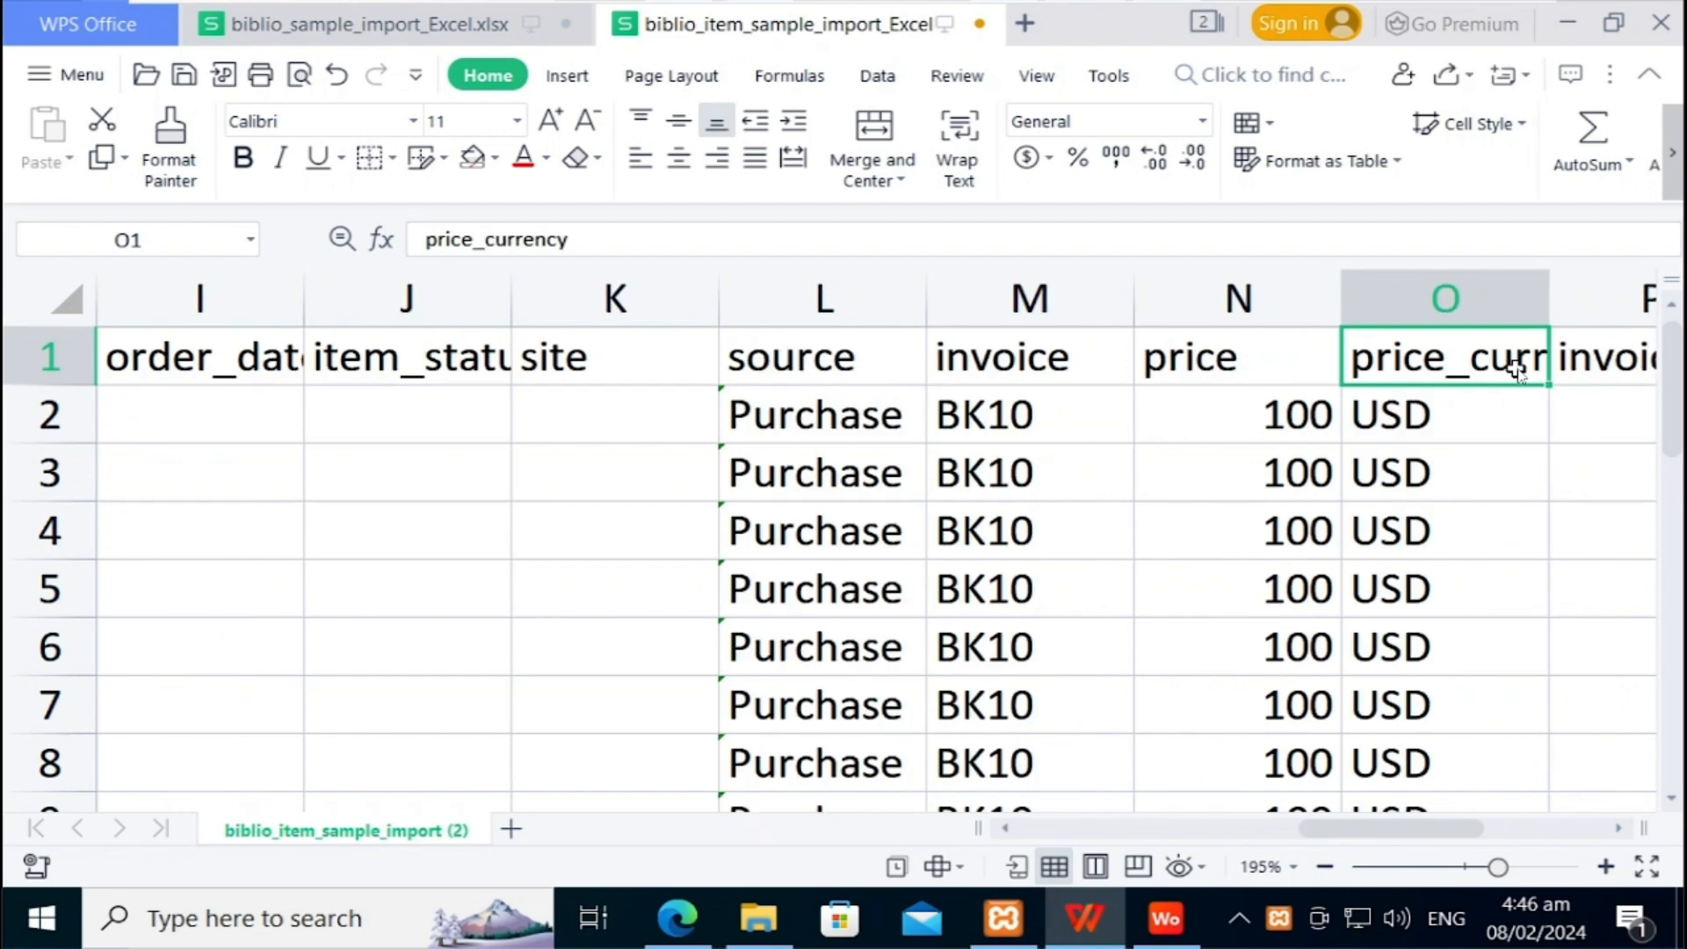
pyautogui.press('Down')
pyautogui.press('Up')
pyautogui.press('Right')
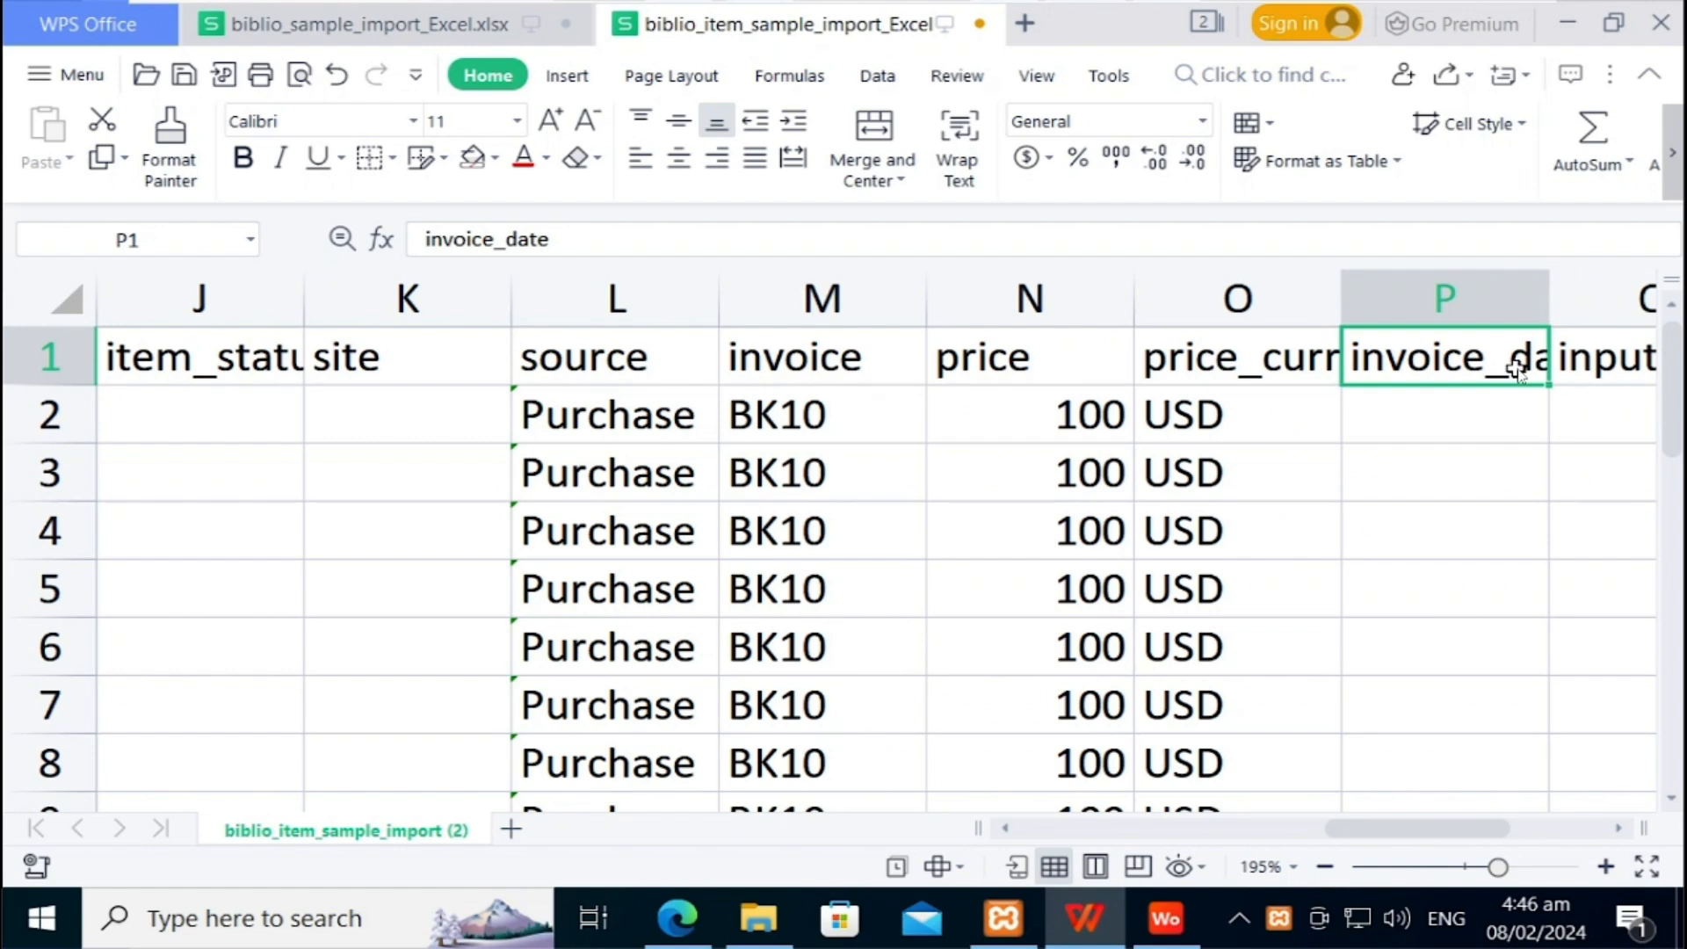
pyautogui.press('Left')
pyautogui.press('Left')
pyautogui.press('Left')
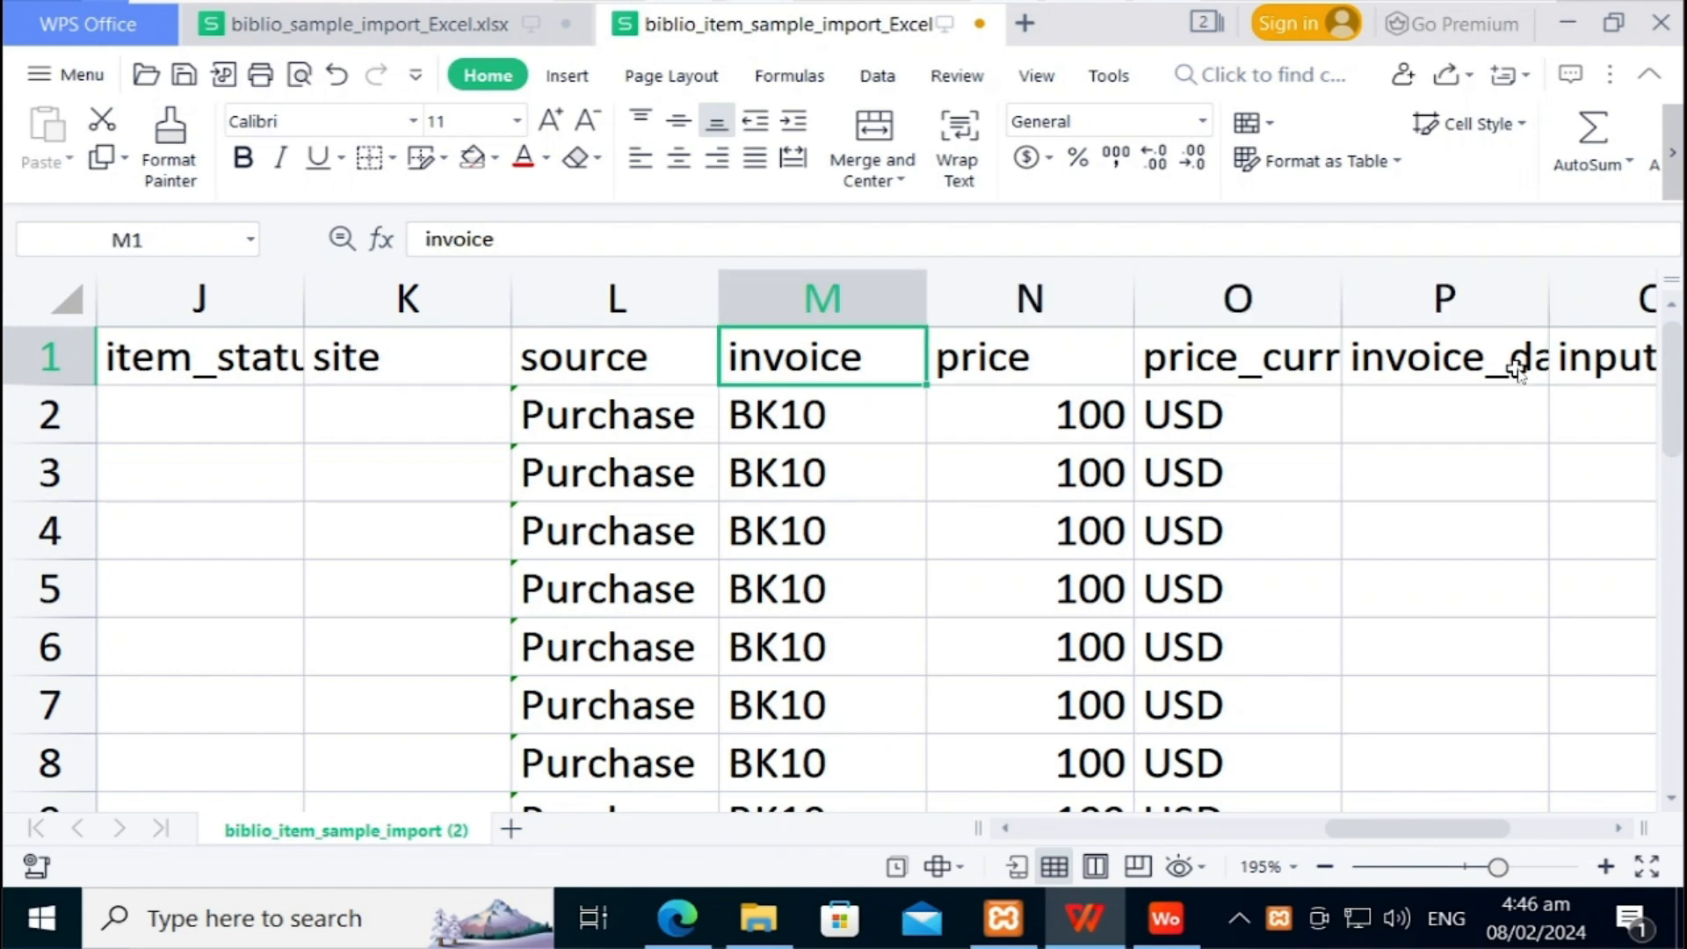
pyautogui.press('Right')
pyautogui.press('Right')
pyautogui.press('Right')
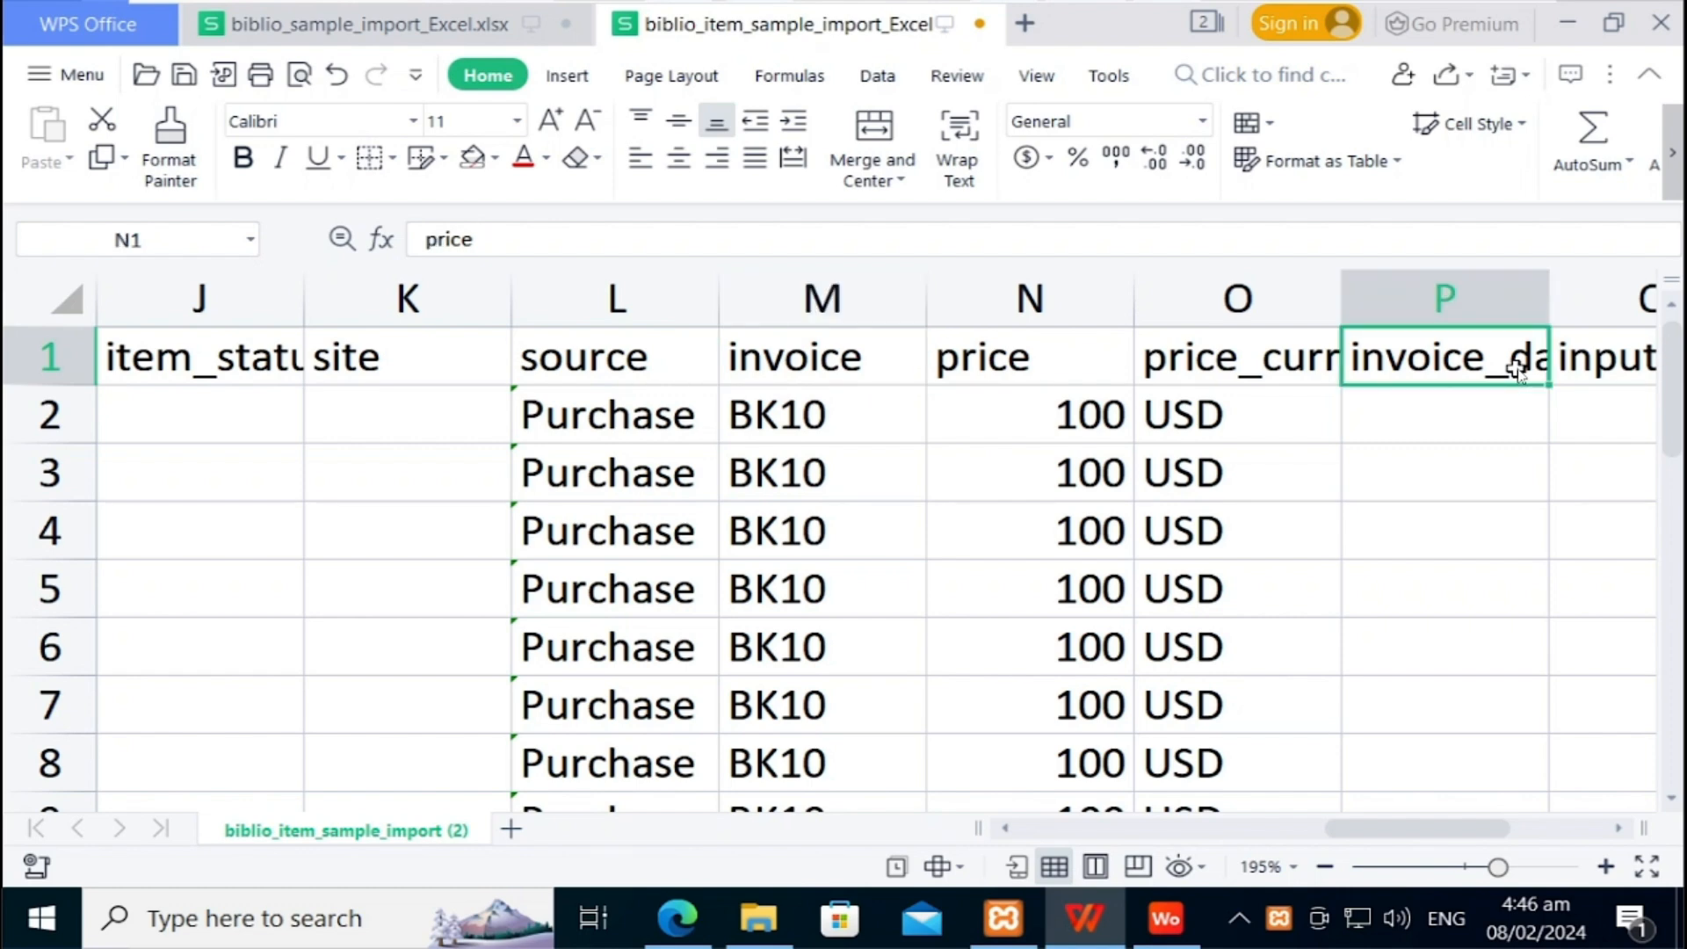
pyautogui.press('Right')
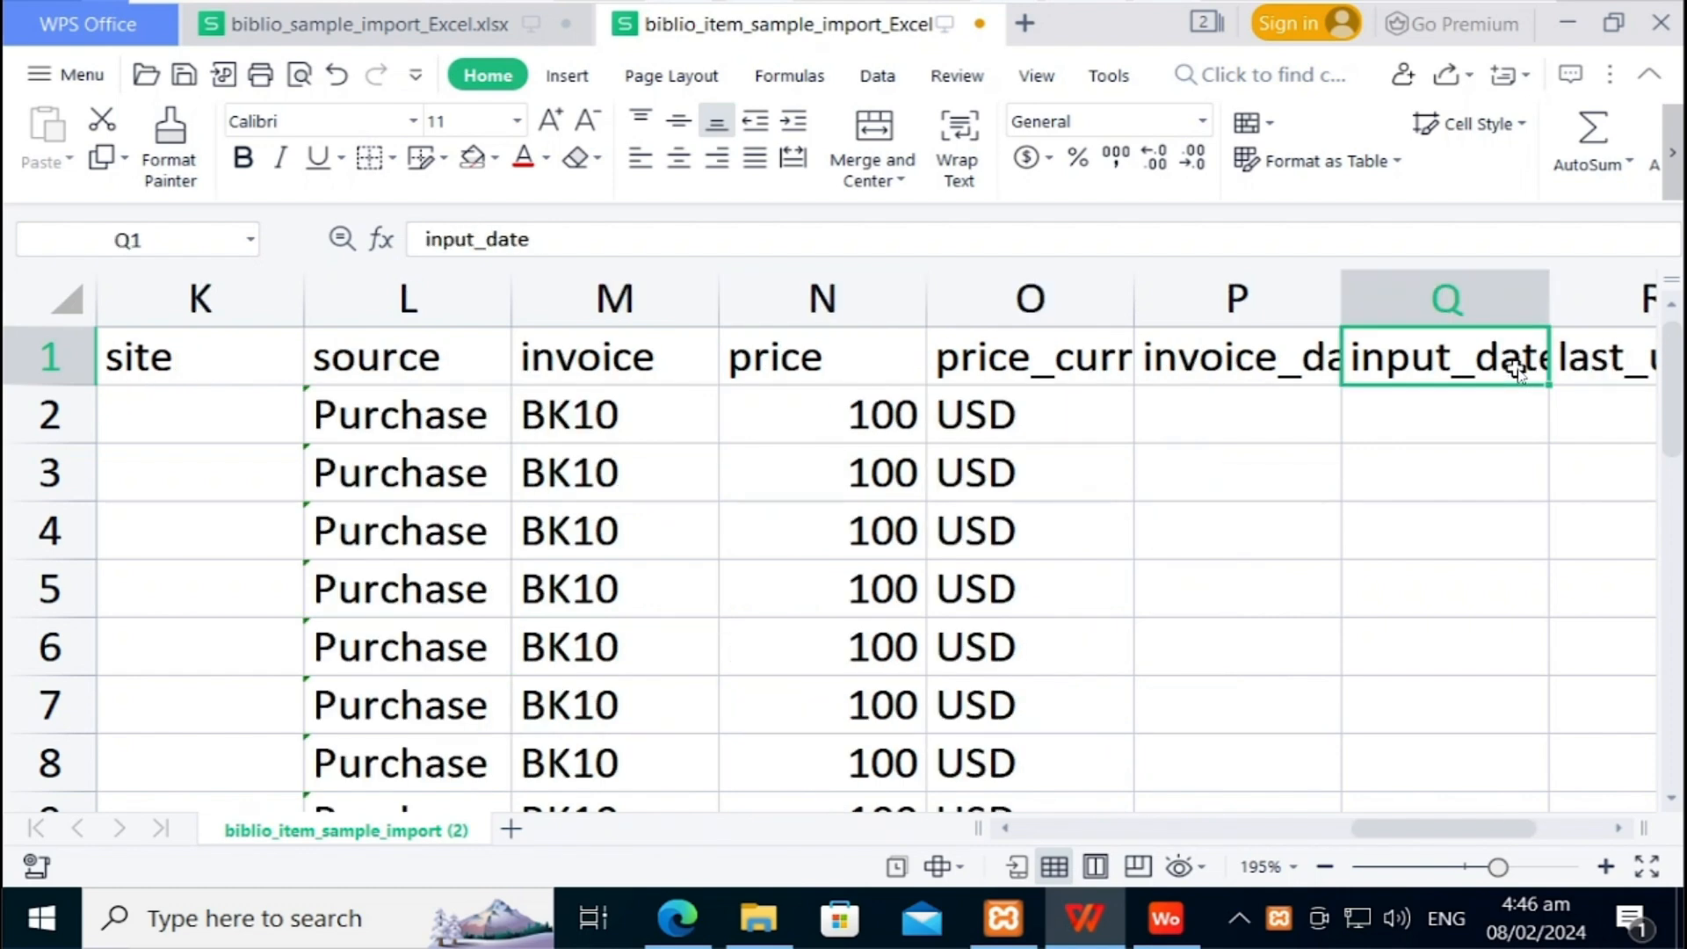
pyautogui.press('Right')
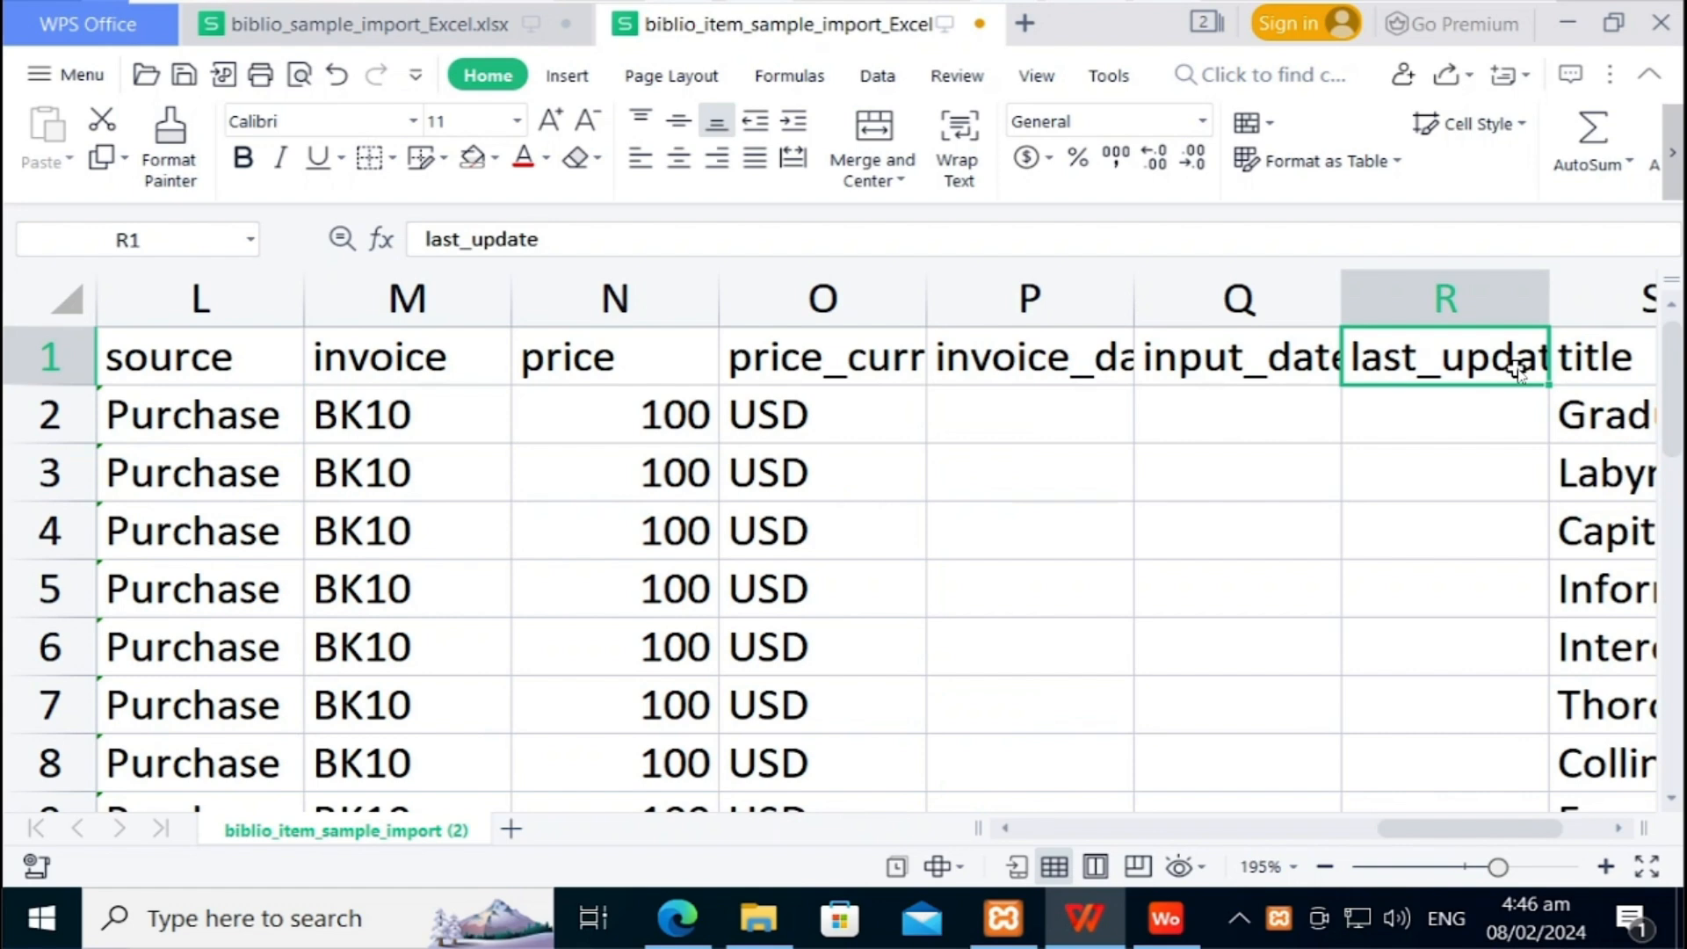
pyautogui.press('Right')
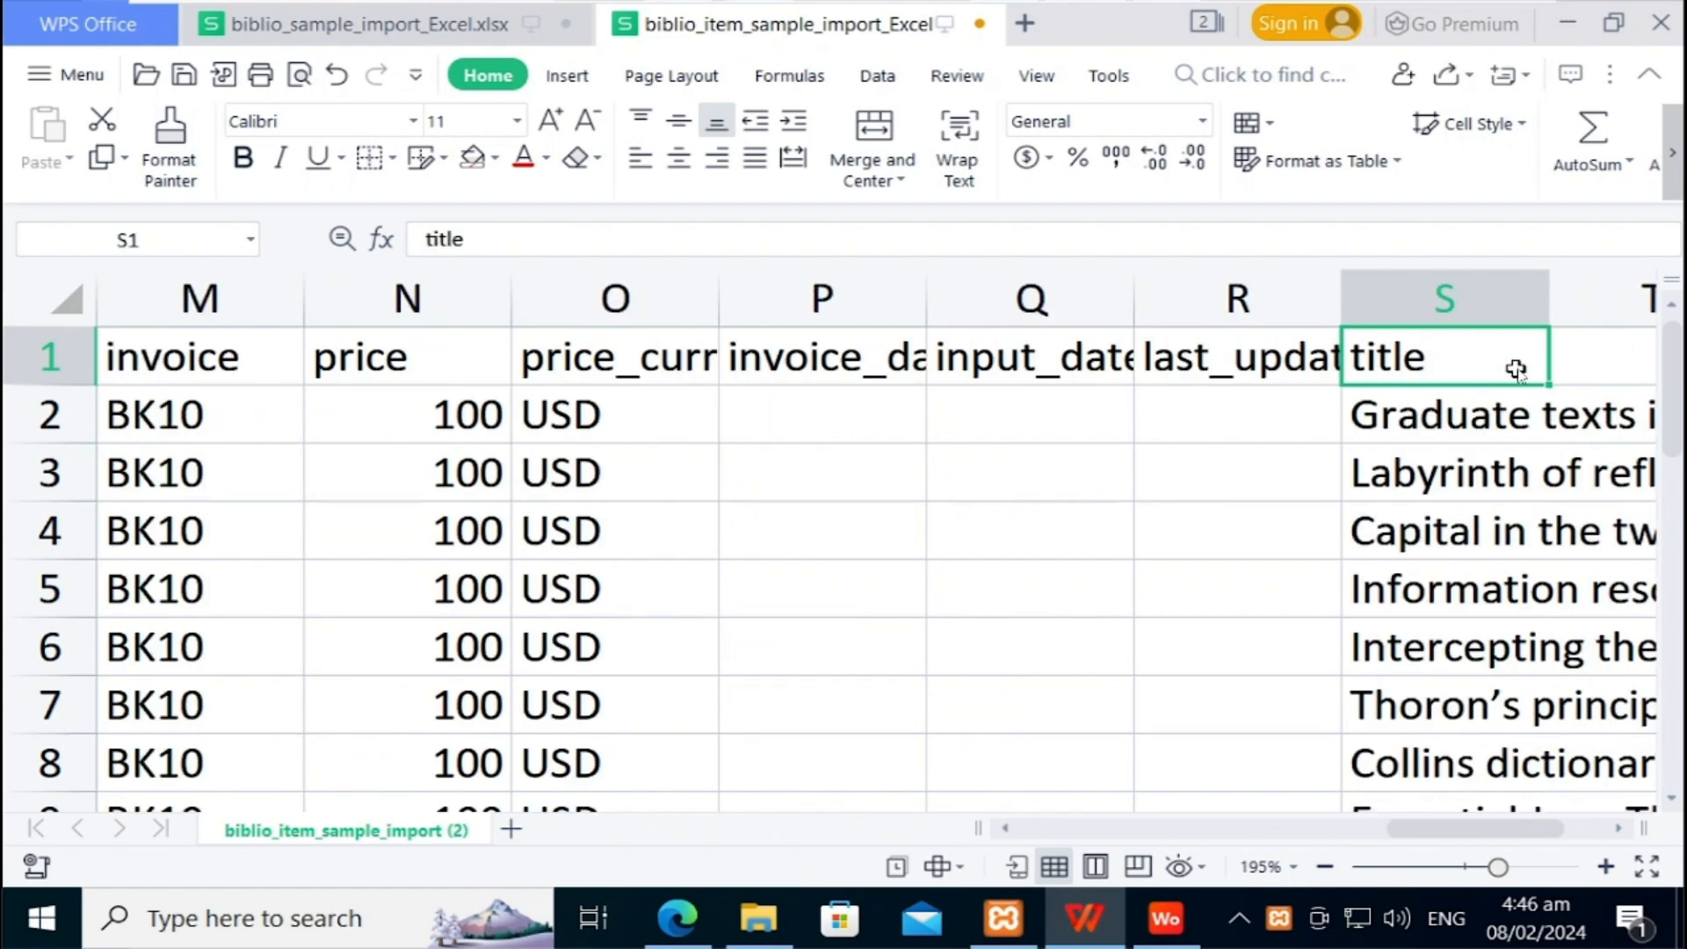
pyautogui.press('Down')
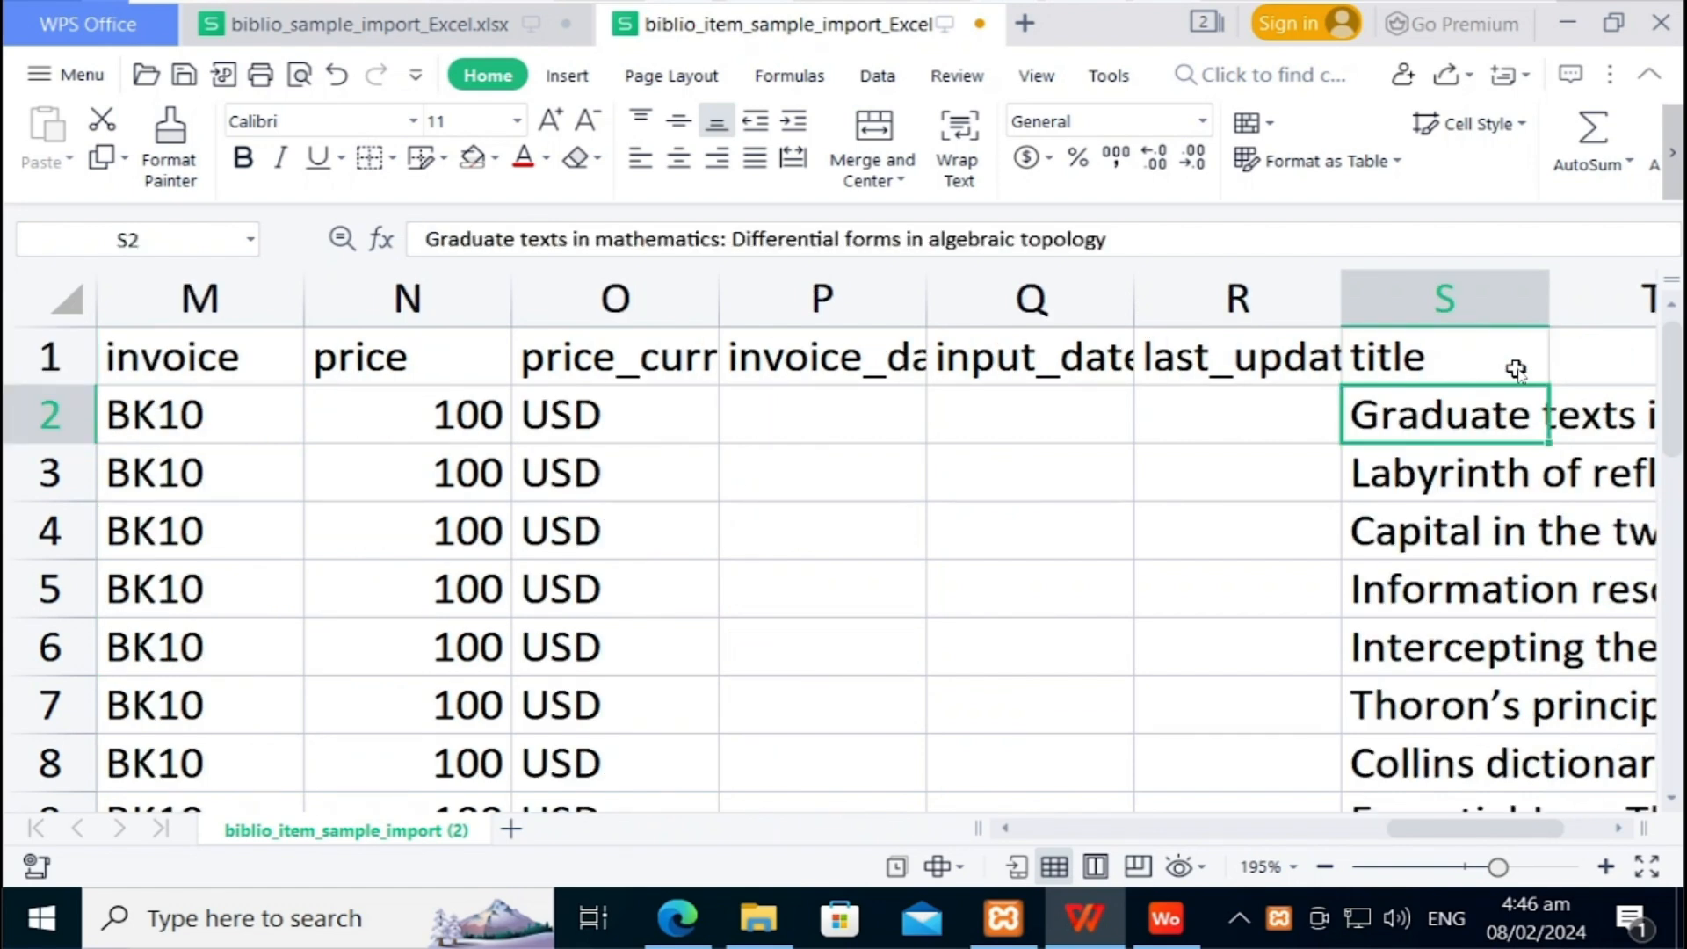
pyautogui.press('Right')
pyautogui.press('Left')
pyautogui.press('Down')
pyautogui.press('Down')
pyautogui.press('Down')
pyautogui.press('Down')
pyautogui.press('Down')
pyautogui.press('Down')
pyautogui.press('Down')
pyautogui.press('Down')
pyautogui.press('Down')
pyautogui.press('Down')
pyautogui.press('Down')
pyautogui.press('Down')
pyautogui.press('Down')
pyautogui.press('Down')
pyautogui.press('Down')
pyautogui.press('Down')
pyautogui.press('Down')
pyautogui.press('Down')
pyautogui.press('Down')
pyautogui.press('Down')
pyautogui.press('Down')
pyautogui.press('Down')
pyautogui.press('Down')
pyautogui.press('Down')
pyautogui.press('Down')
pyautogui.press('Down')
pyautogui.press('Down')
pyautogui.press('Down')
pyautogui.press('Down')
pyautogui.press('Down')
pyautogui.press('Down')
pyautogui.press('Down')
pyautogui.press('Up')
pyautogui.press('Up')
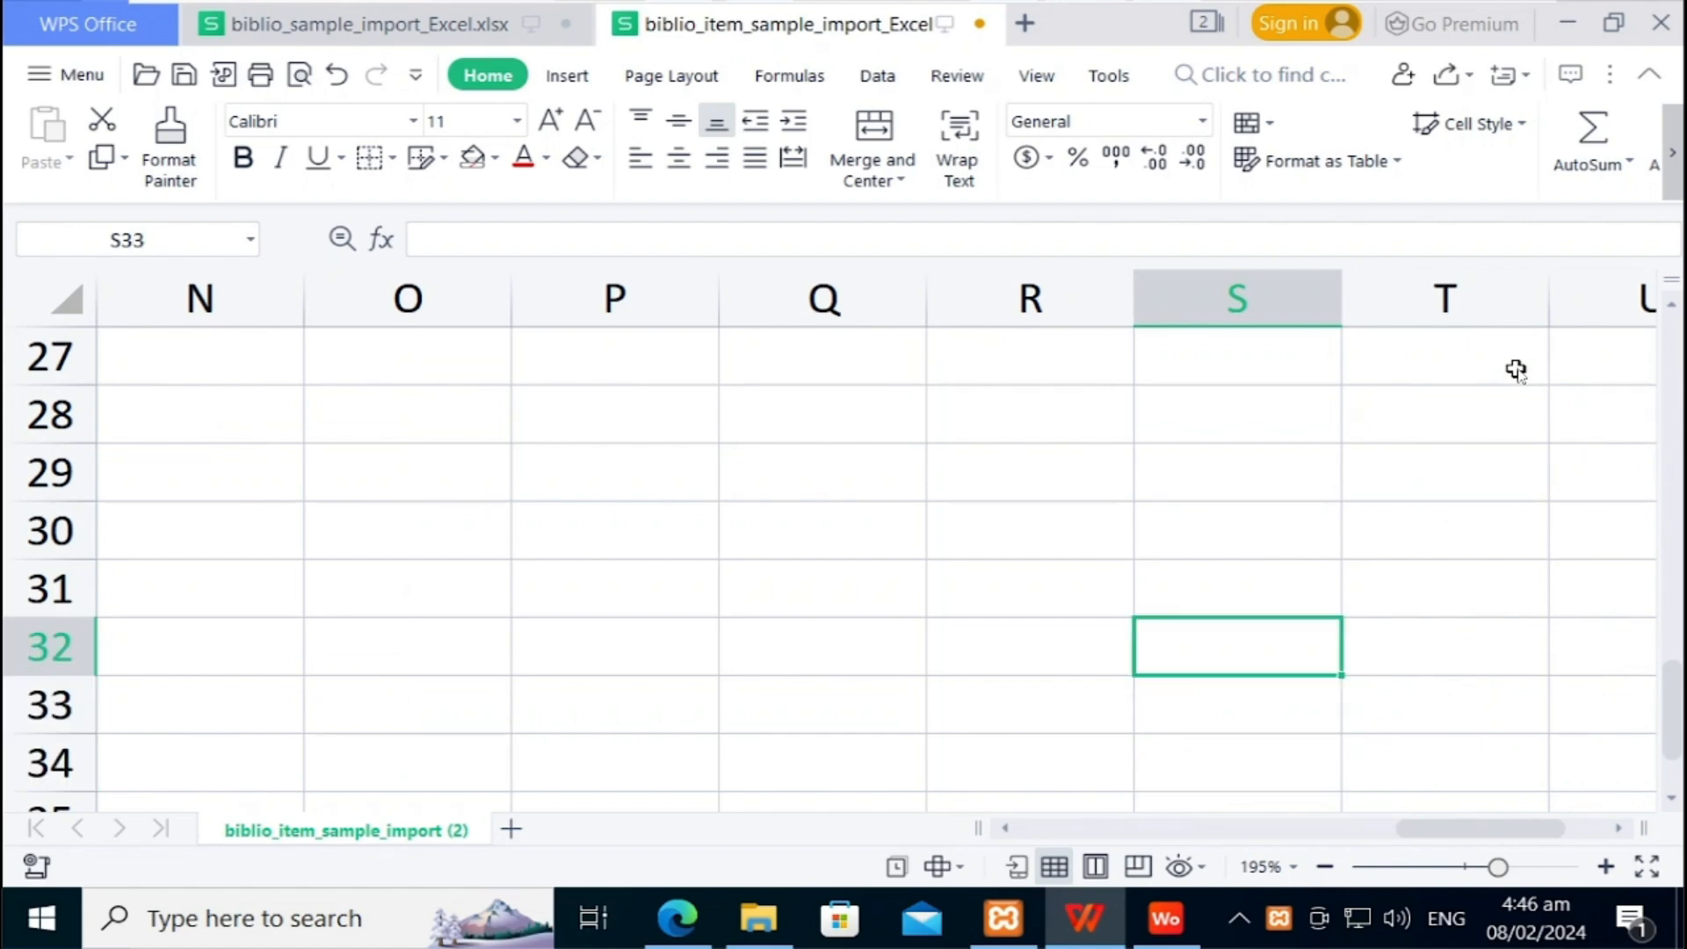
pyautogui.press('Up')
pyautogui.press('Up')
pyautogui.press('Up')
pyautogui.press('Up')
pyautogui.press('Up')
pyautogui.press('Up')
pyautogui.press('Up')
pyautogui.press('Up')
pyautogui.press('Up')
pyautogui.press('Up')
pyautogui.press('Up')
pyautogui.press('Up')
pyautogui.press('Up')
pyautogui.press('Up')
pyautogui.press('Up')
pyautogui.press('Up')
pyautogui.press('Up')
pyautogui.press('Up')
pyautogui.press('Up')
pyautogui.press('Up')
pyautogui.press('Up')
pyautogui.press('Up')
pyautogui.press('Up')
pyautogui.press('Up')
pyautogui.press('Up')
pyautogui.press('Up')
pyautogui.press('Up')
pyautogui.press('Up')
pyautogui.press('Up')
pyautogui.press('Up')
pyautogui.press('Up')
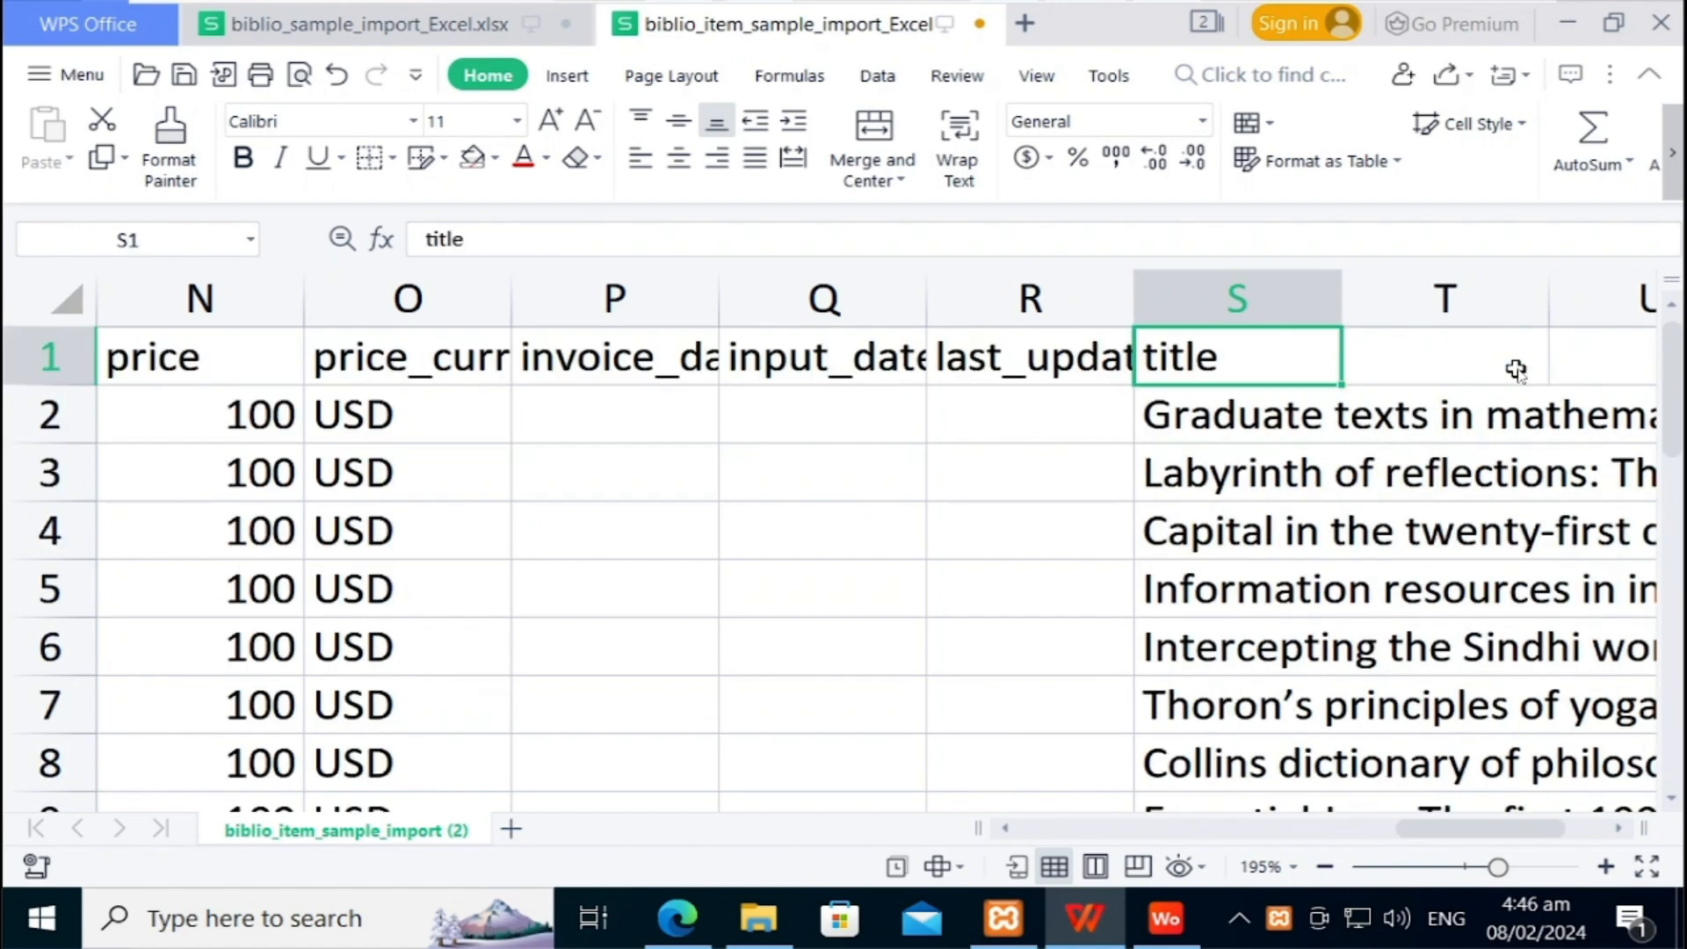
pyautogui.press('Down')
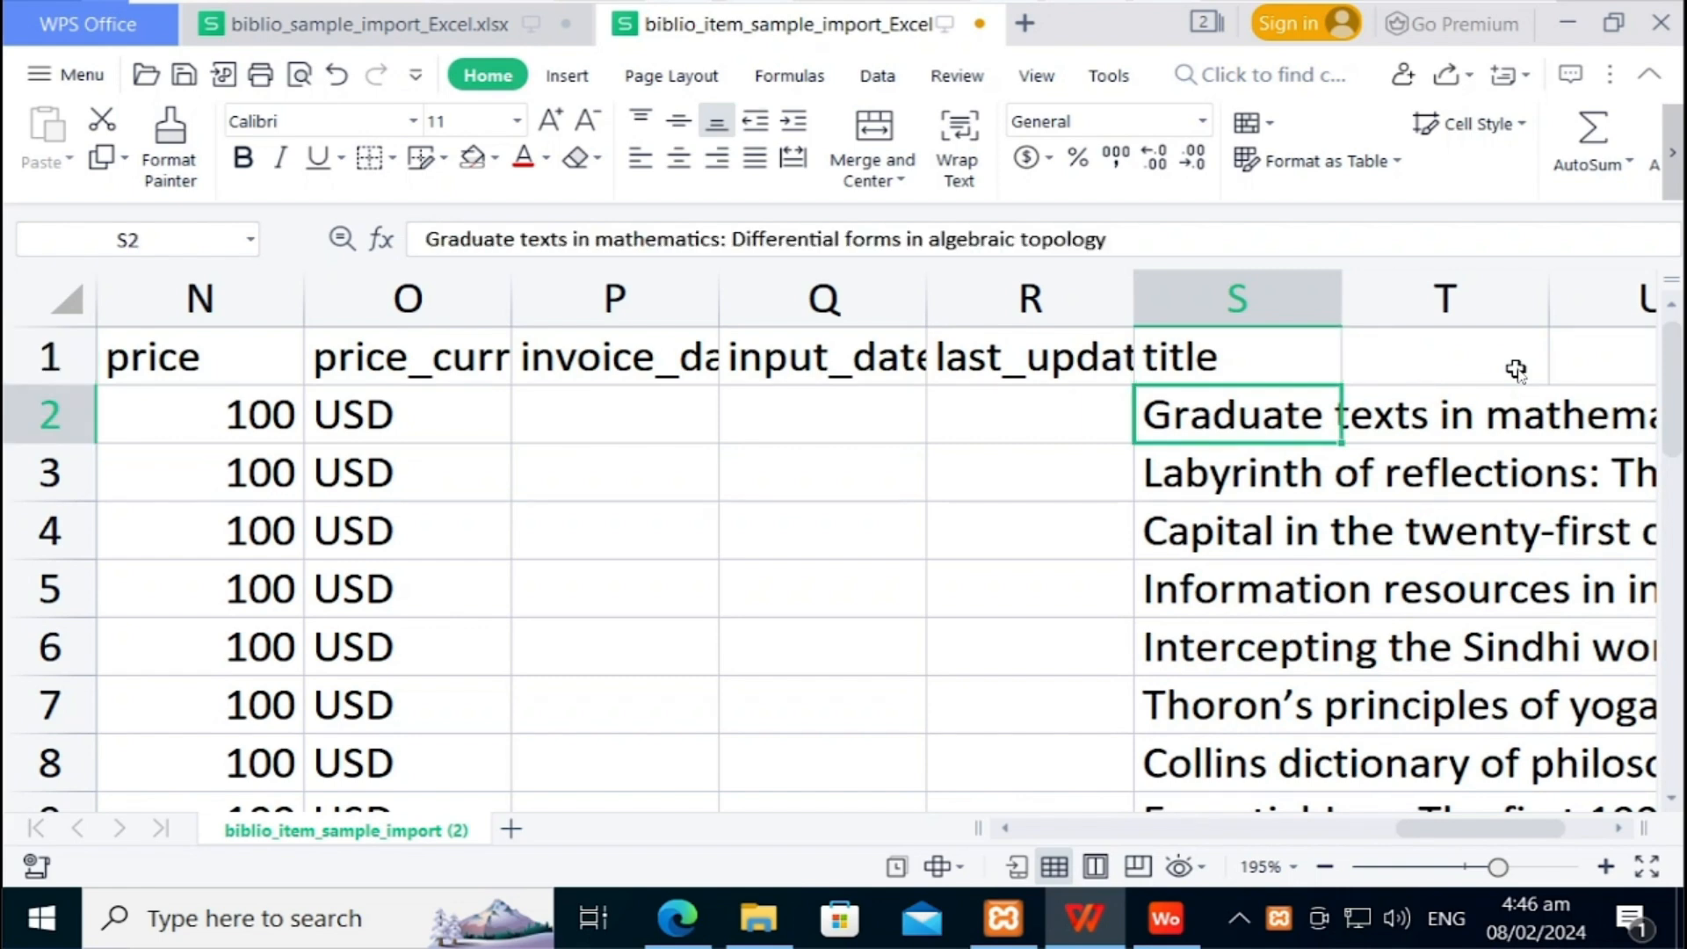
pyautogui.press('Down')
pyautogui.press('Down')
pyautogui.press('Down')
pyautogui.press('Down')
pyautogui.press('Down')
pyautogui.press('Down')
pyautogui.press('Down')
pyautogui.press('Down')
pyautogui.press('Down')
pyautogui.press('Down')
pyautogui.press('Down')
pyautogui.press('Down')
pyautogui.press('Down')
pyautogui.press('Down')
pyautogui.press('Down')
pyautogui.press('Down')
pyautogui.press('Down')
pyautogui.press('Down')
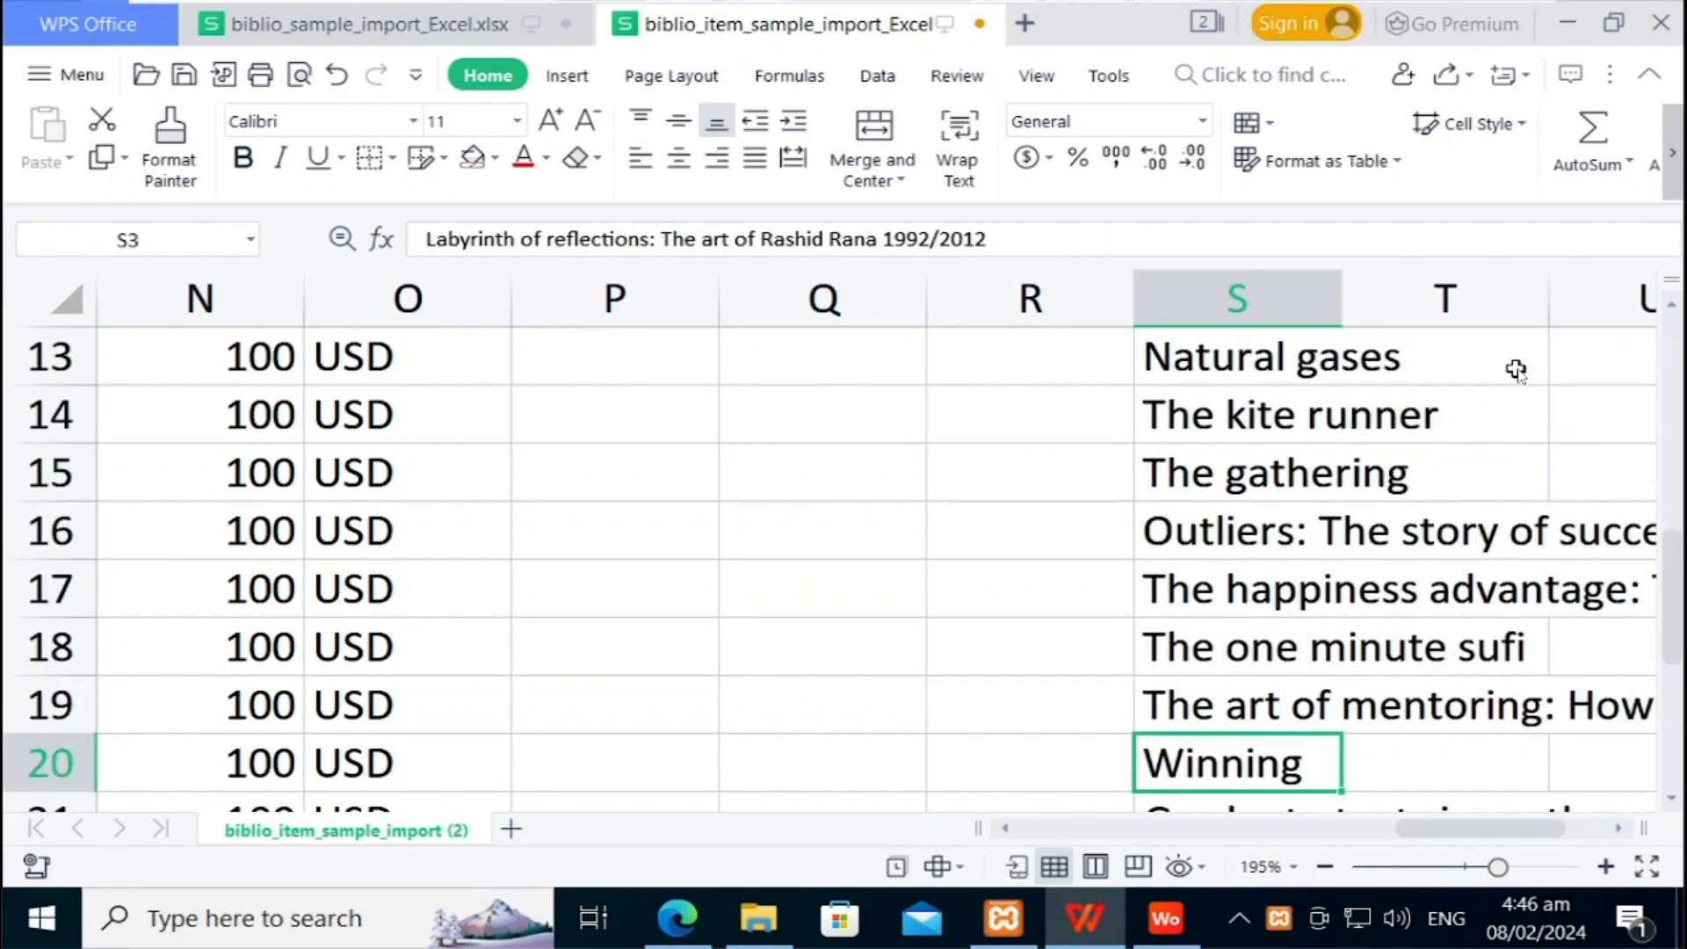
pyautogui.press('Down')
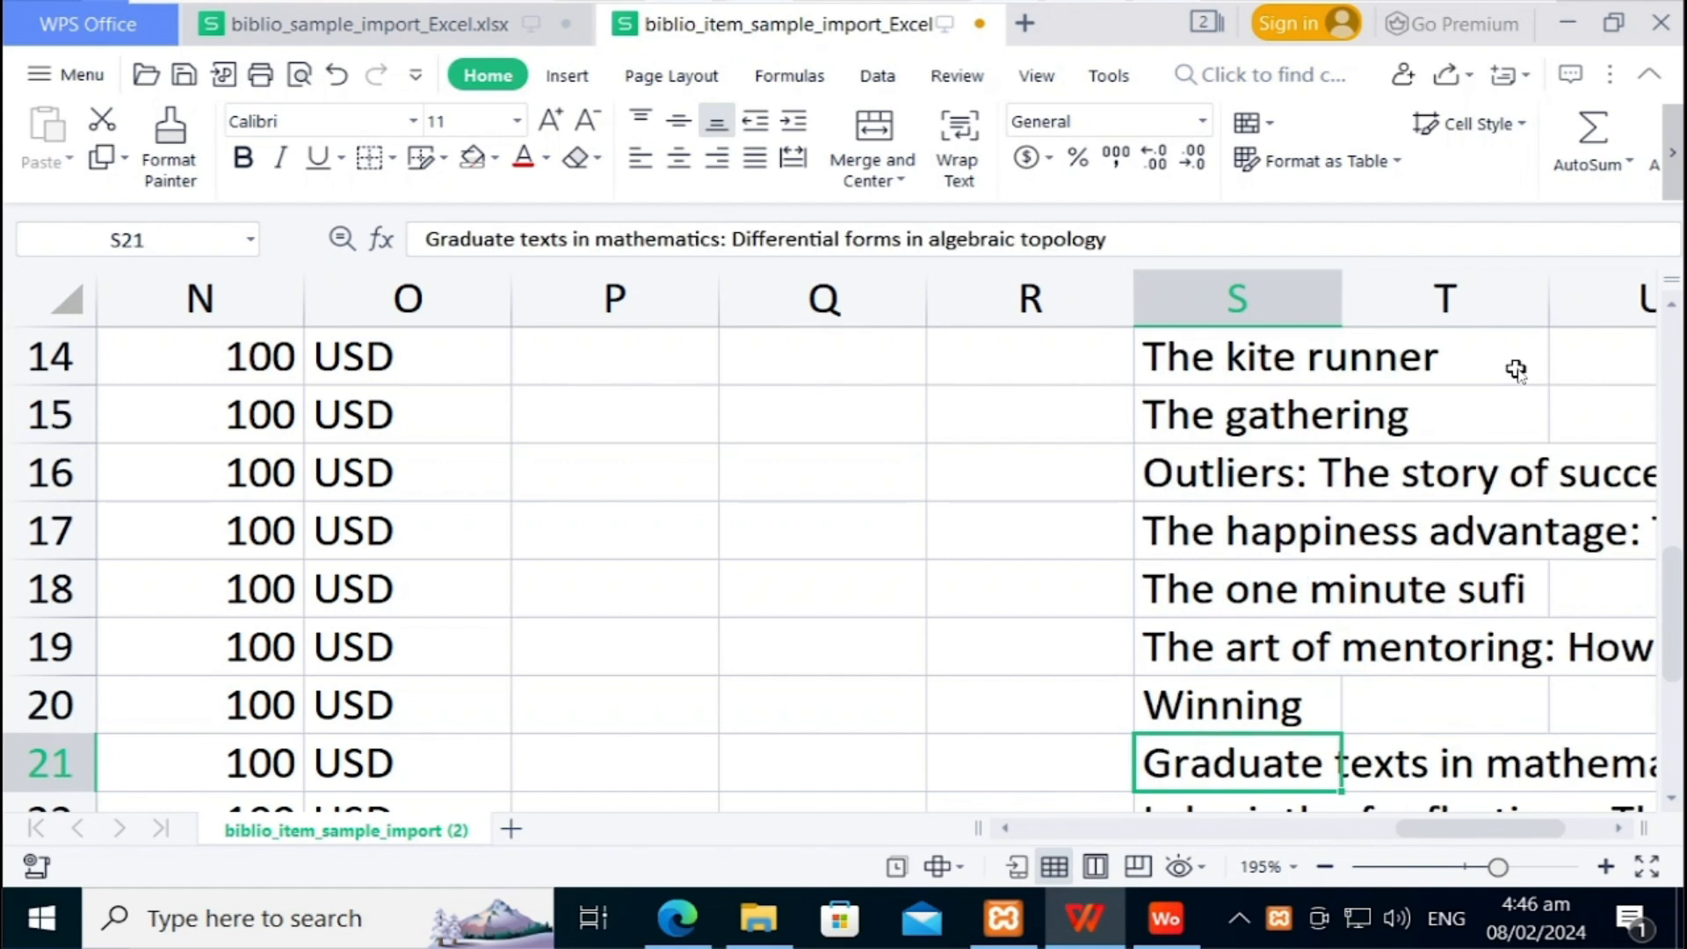
pyautogui.press('Down')
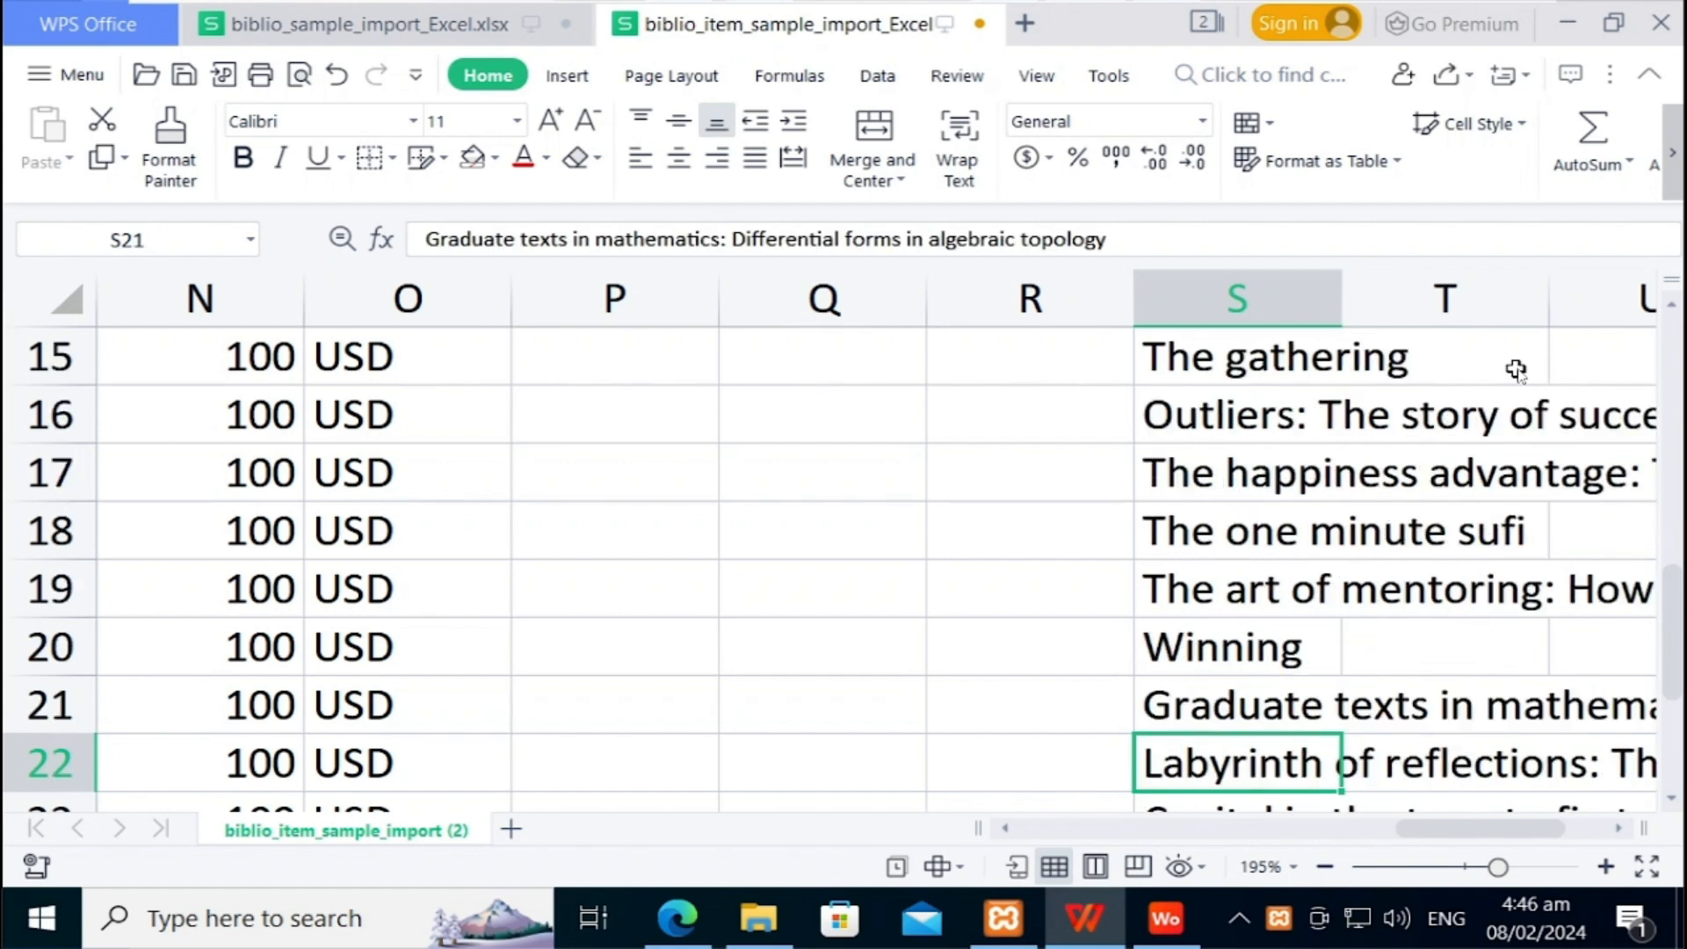
pyautogui.press('Up')
pyautogui.press('Left')
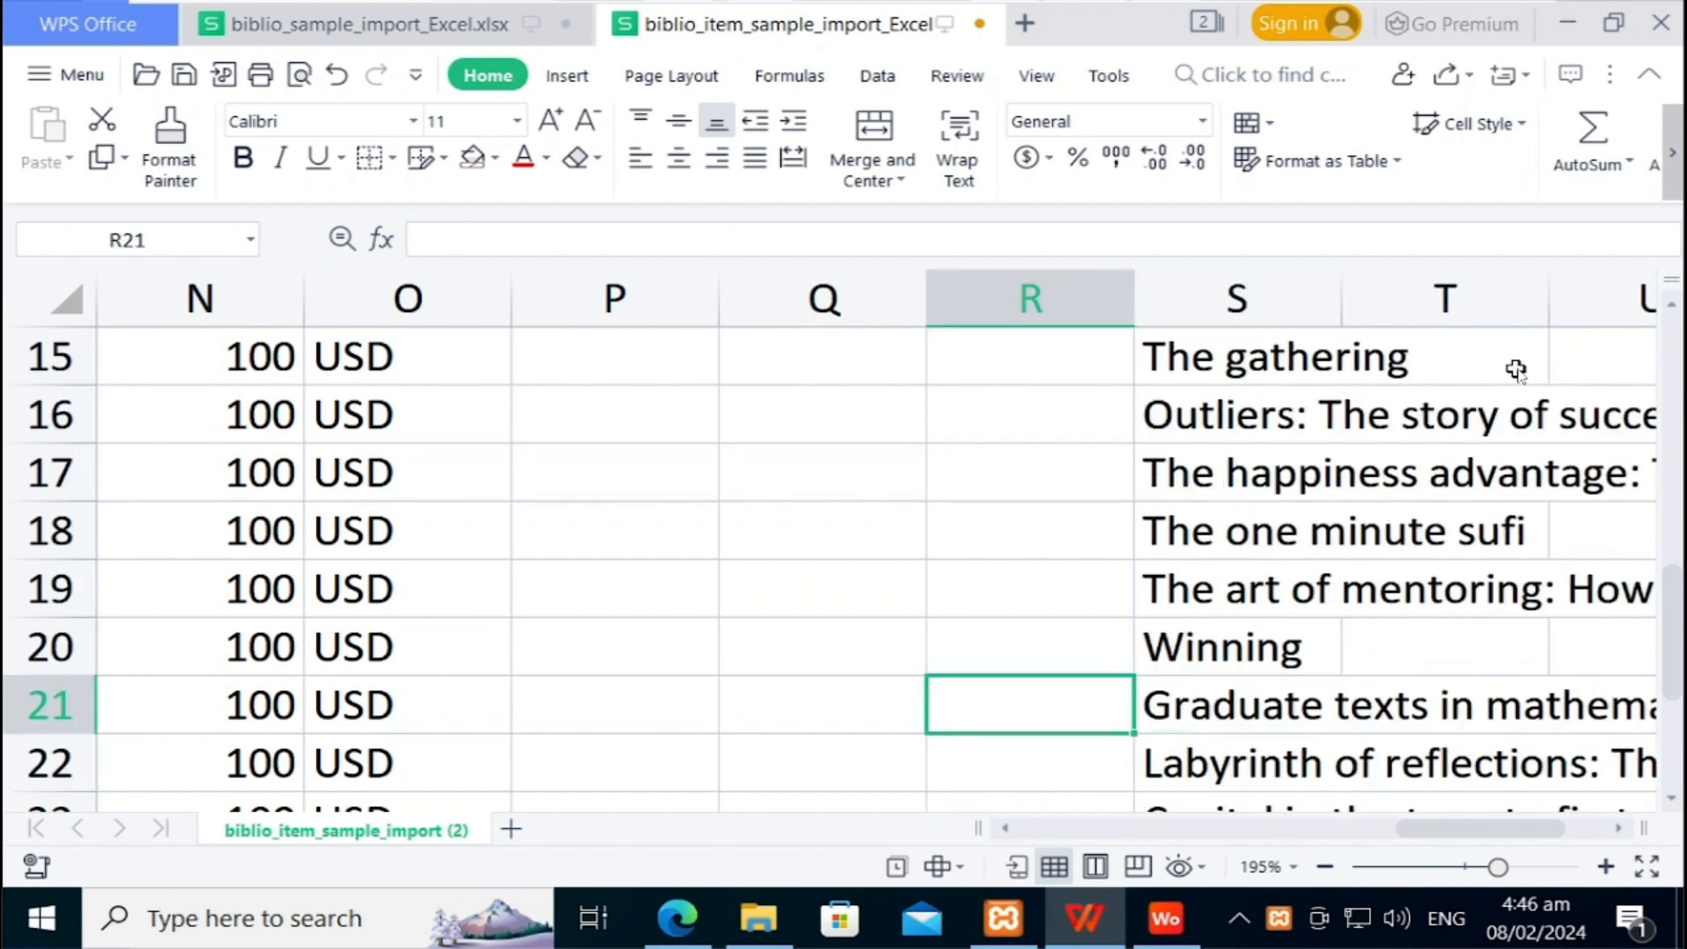
pyautogui.press('Left')
pyautogui.press('Left')
pyautogui.press('Left')
pyautogui.press('Left')
pyautogui.press('Left')
pyautogui.press('Left')
pyautogui.press('Left')
pyautogui.press('Left')
pyautogui.press('Left')
pyautogui.press('Left')
pyautogui.press('Left')
pyautogui.press('Left')
pyautogui.press('Left')
pyautogui.press('Left')
pyautogui.press('Left')
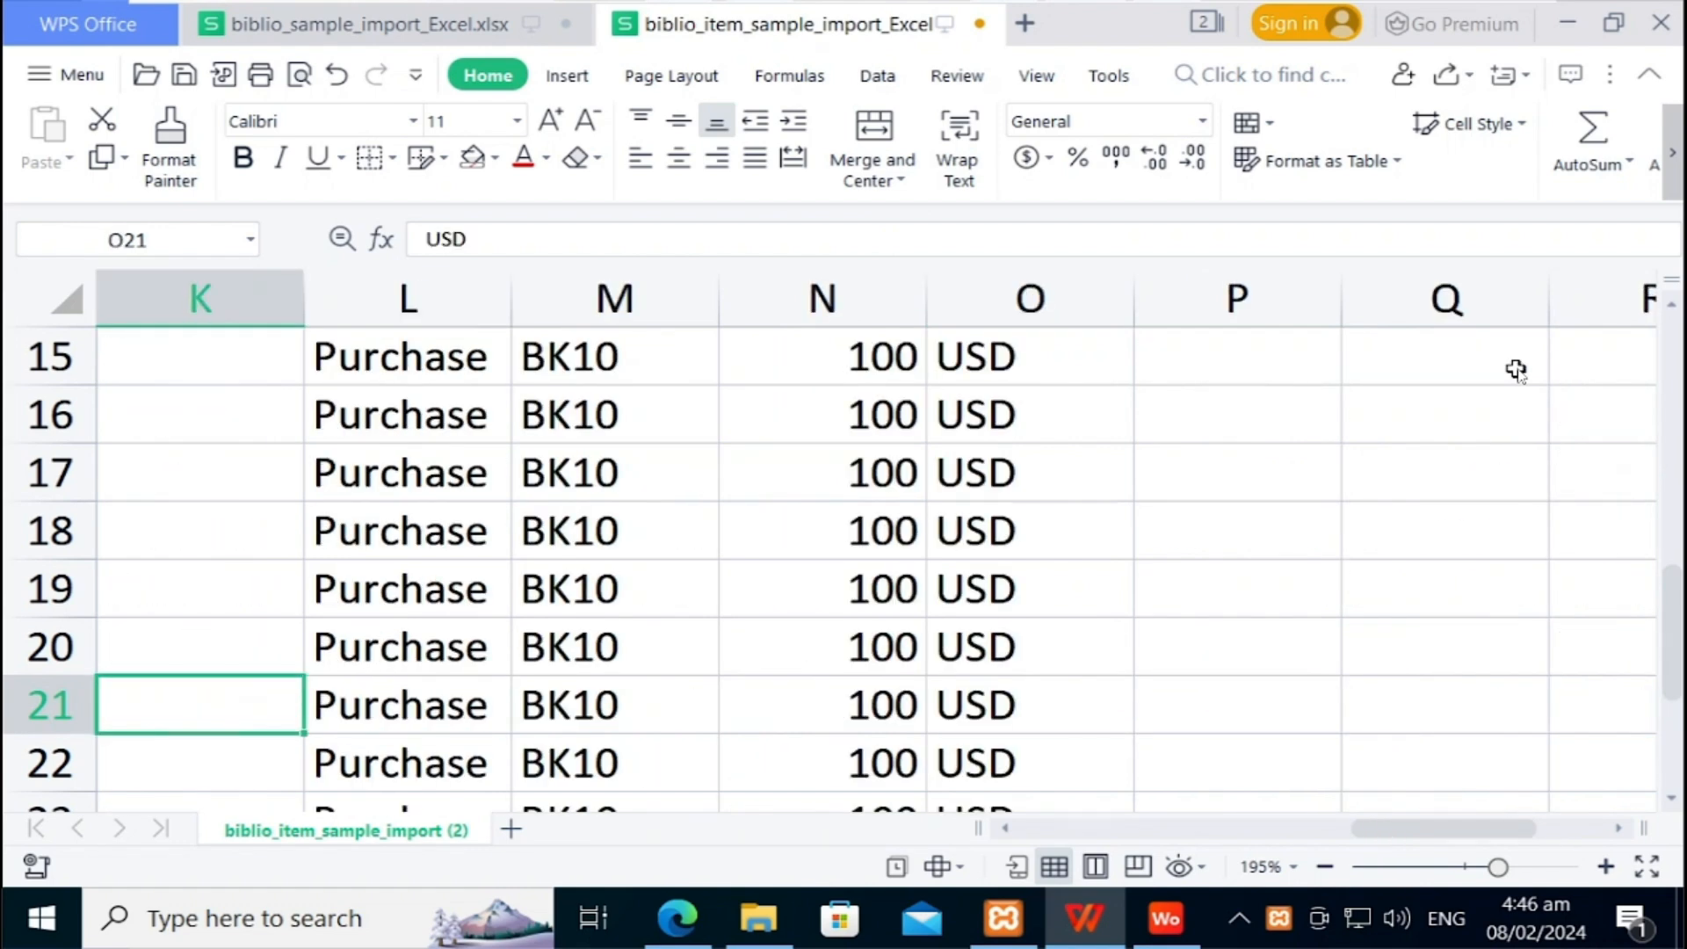
pyautogui.press('Left')
pyautogui.press('Left')
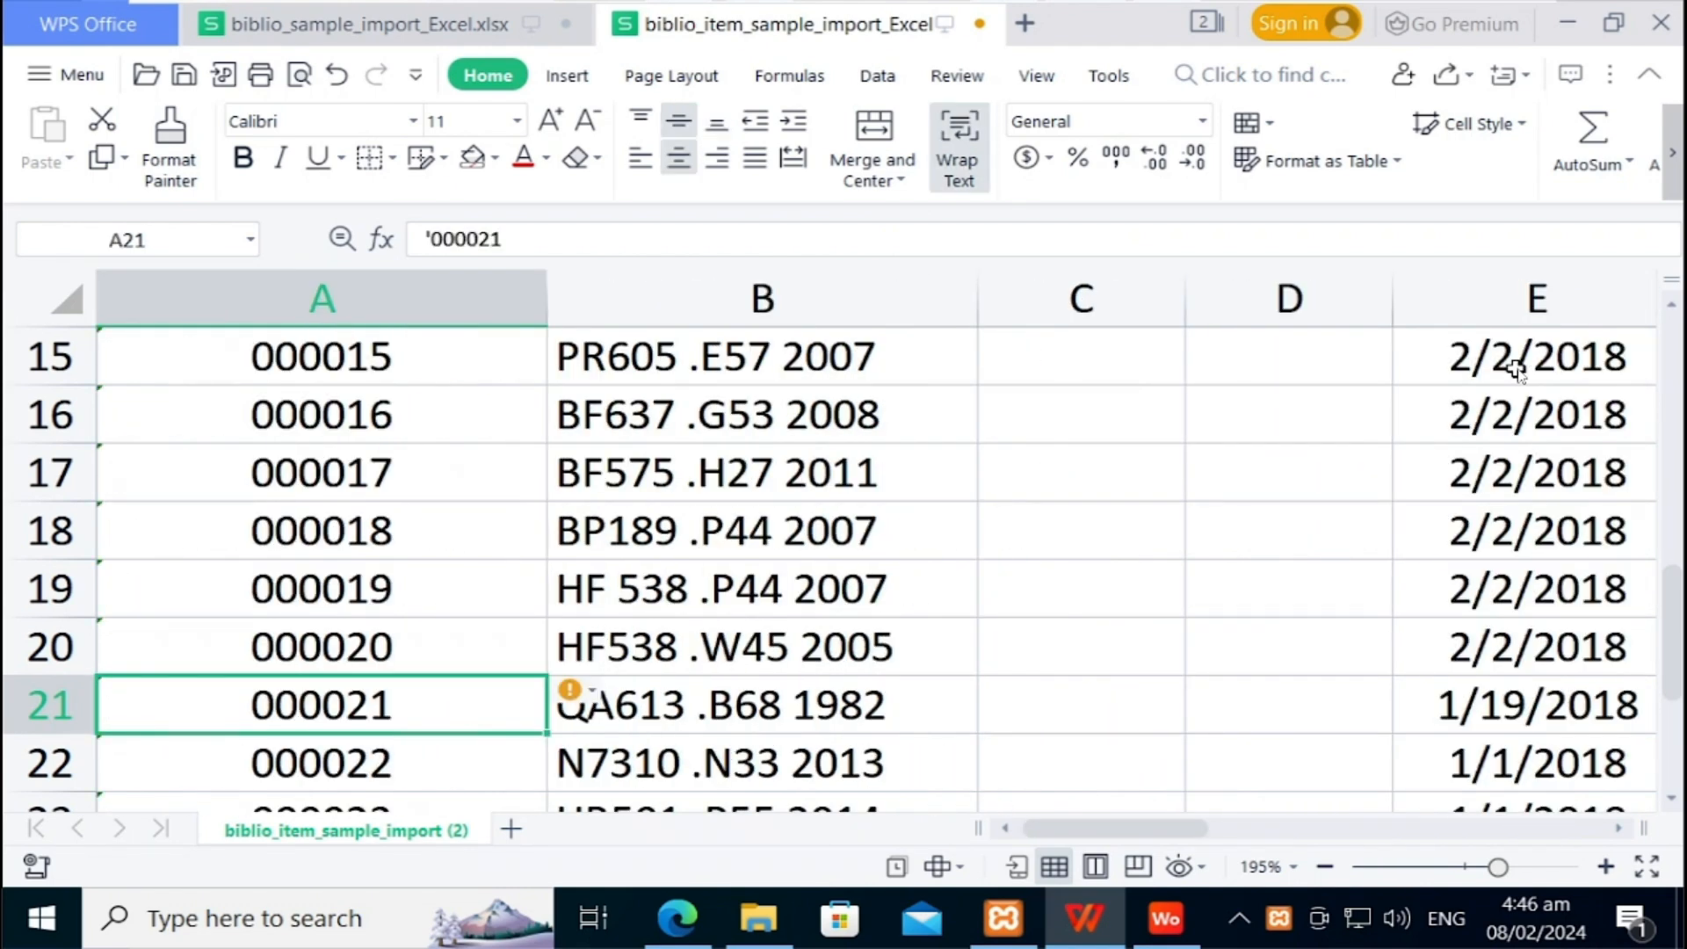
pyautogui.press('Up')
pyautogui.press('Up')
pyautogui.press('Up')
pyautogui.press('Up')
pyautogui.press('Up')
pyautogui.press('Up')
pyautogui.press('Up')
pyautogui.press('Up')
pyautogui.press('Up')
pyautogui.press('Up')
pyautogui.press('Up')
pyautogui.press('Up')
pyautogui.press('Up')
pyautogui.press('Up')
pyautogui.press('Up')
pyautogui.press('Up')
pyautogui.press('Up')
pyautogui.press('Up')
pyautogui.press('Up')
pyautogui.press('Up')
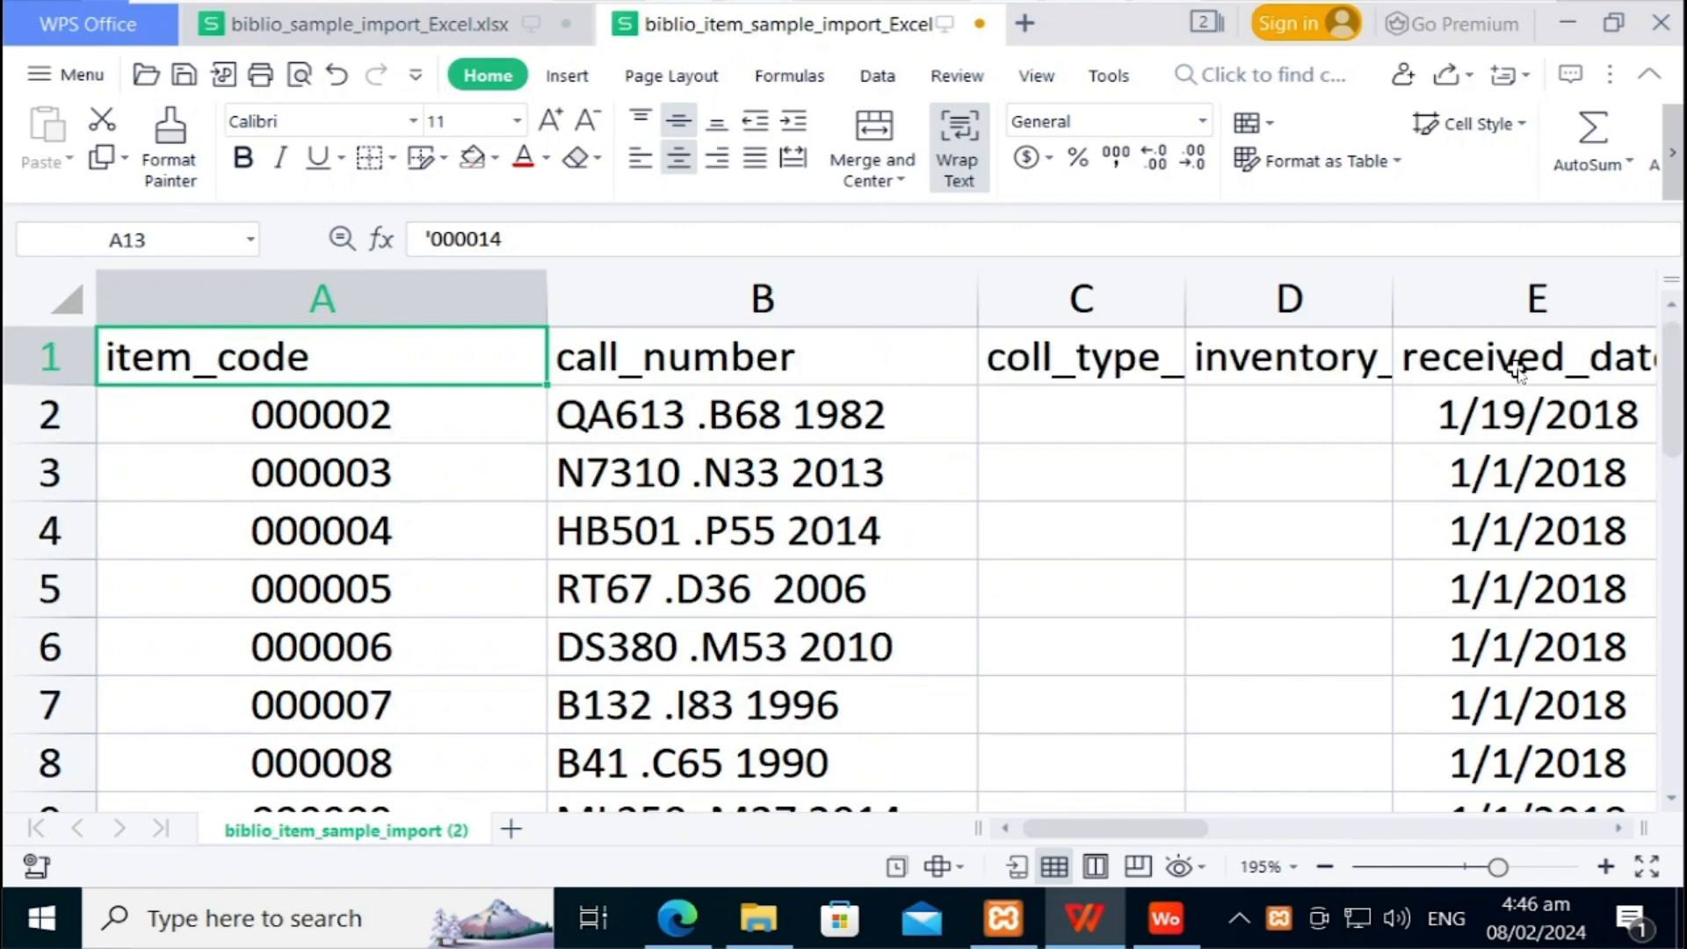
pyautogui.press('Down')
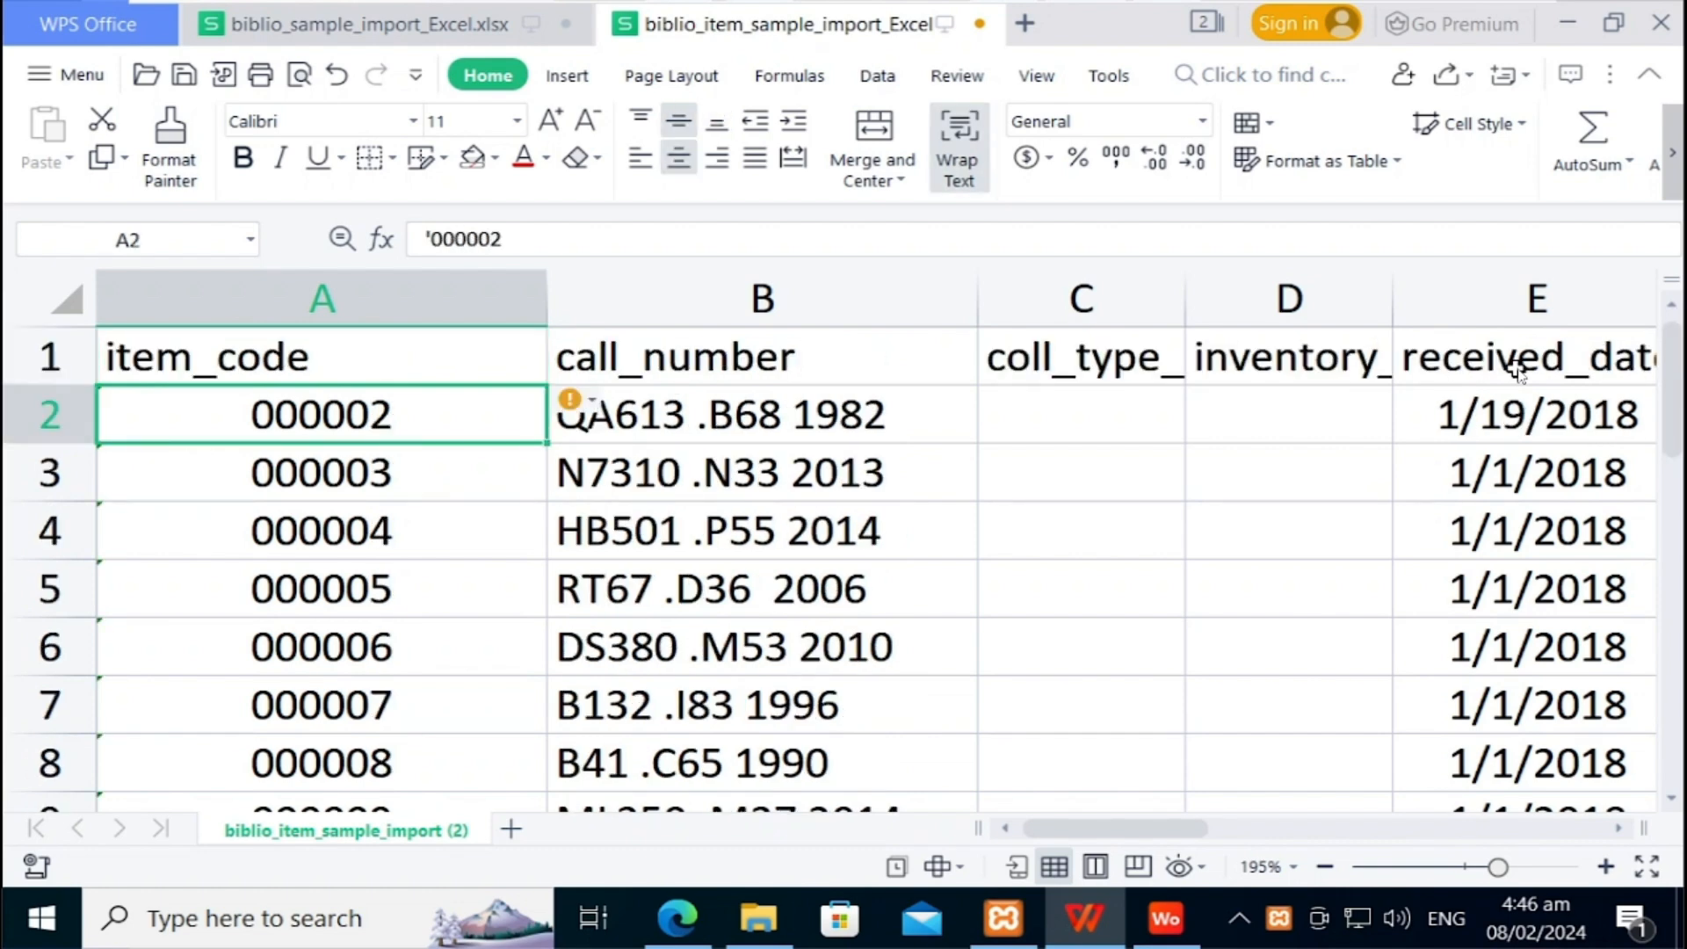
pyautogui.press('Right')
pyautogui.press('Right')
pyautogui.press('Right')
pyautogui.press('Right')
pyautogui.press('Right')
pyautogui.press('Right')
pyautogui.press('Right')
pyautogui.press('Right')
pyautogui.press('Right')
pyautogui.press('Right')
pyautogui.press('Right')
pyautogui.press('Right')
pyautogui.press('Right')
pyautogui.press('Right')
pyautogui.press('Right')
pyautogui.press('Right')
pyautogui.press('Right')
pyautogui.press('Right')
pyautogui.press('Right')
pyautogui.press('Right')
pyautogui.press('Left')
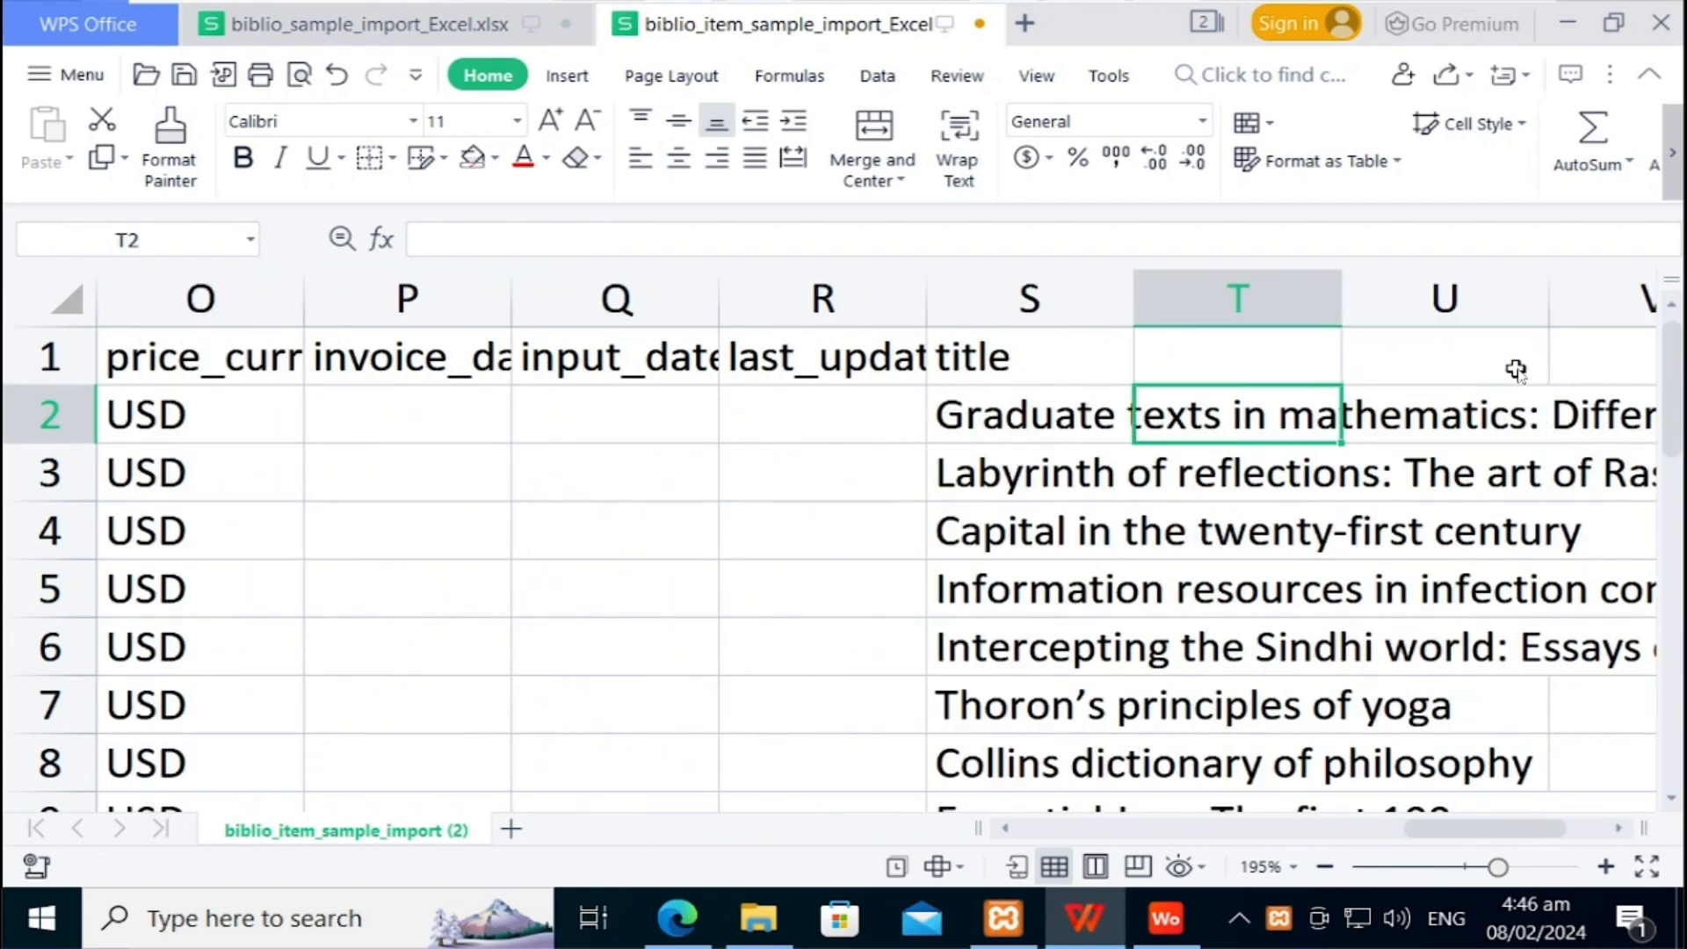
pyautogui.press('Left')
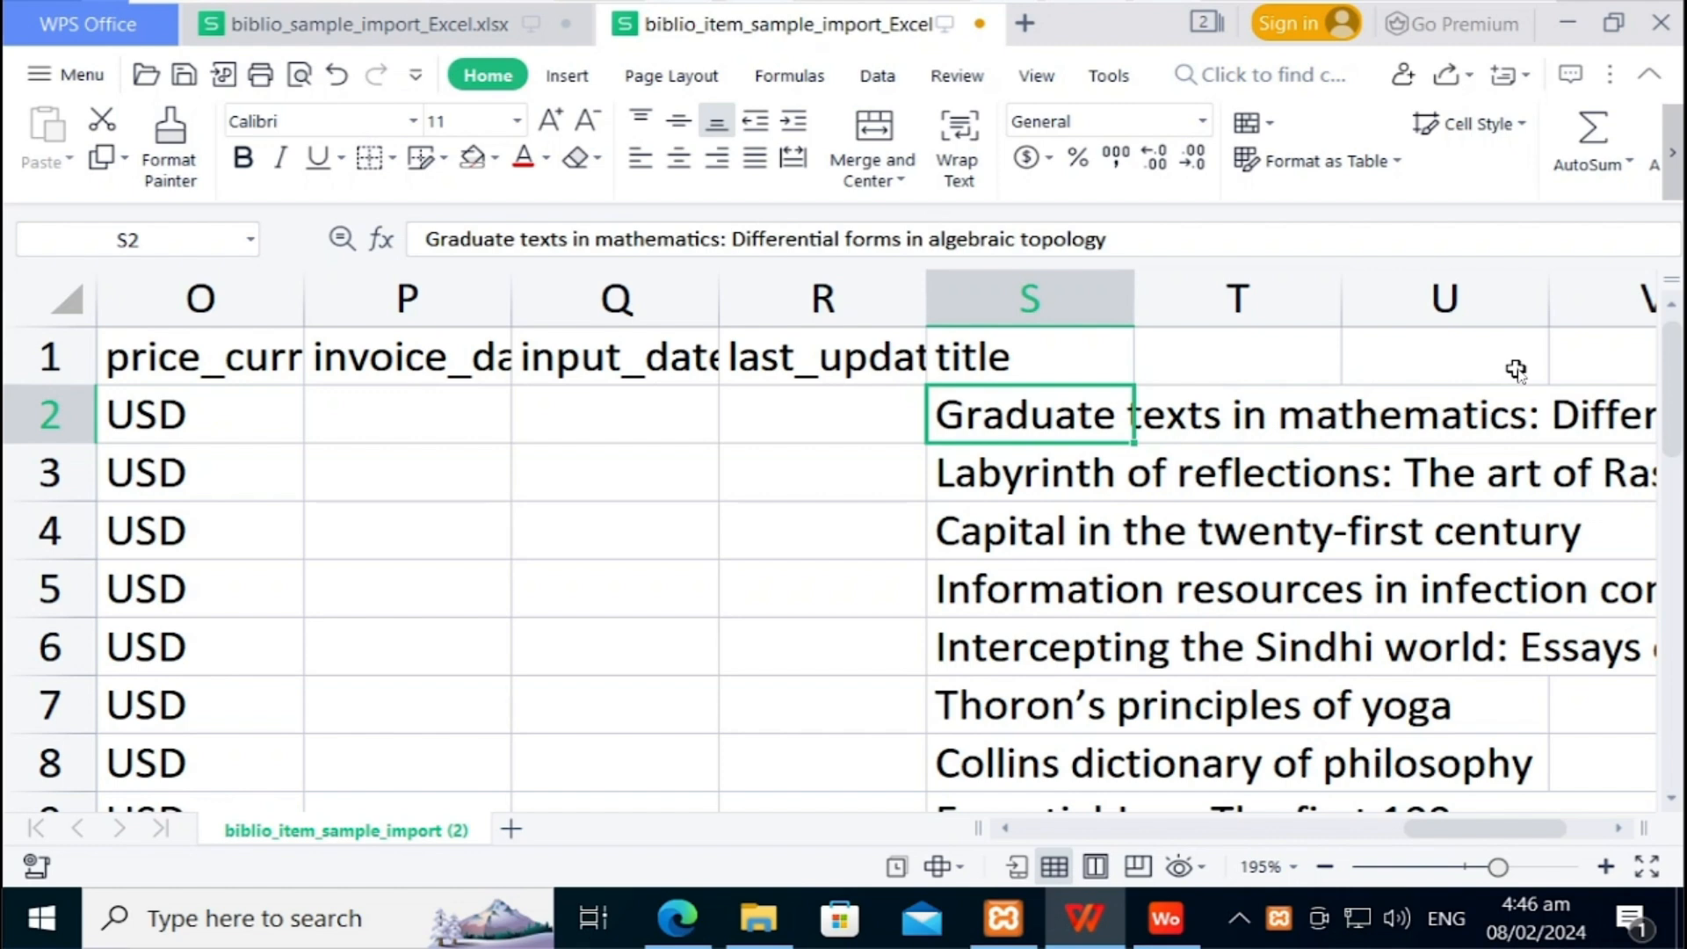
pyautogui.press('Down')
pyautogui.press('Down')
pyautogui.press('Down')
pyautogui.press('Down')
pyautogui.press('Down')
pyautogui.press('Down')
pyautogui.press('Down')
pyautogui.press('Down')
pyautogui.press('Down')
pyautogui.press('Down')
pyautogui.press('Down')
pyautogui.press('Down')
pyautogui.press('Down')
pyautogui.press('Down')
pyautogui.press('Down')
pyautogui.press('Down')
pyautogui.press('Down')
pyautogui.press('Down')
pyautogui.press('Down')
pyautogui.press('Down')
pyautogui.press('Down')
pyautogui.press('Down')
pyautogui.press('Down')
pyautogui.press('Down')
pyautogui.press('Down')
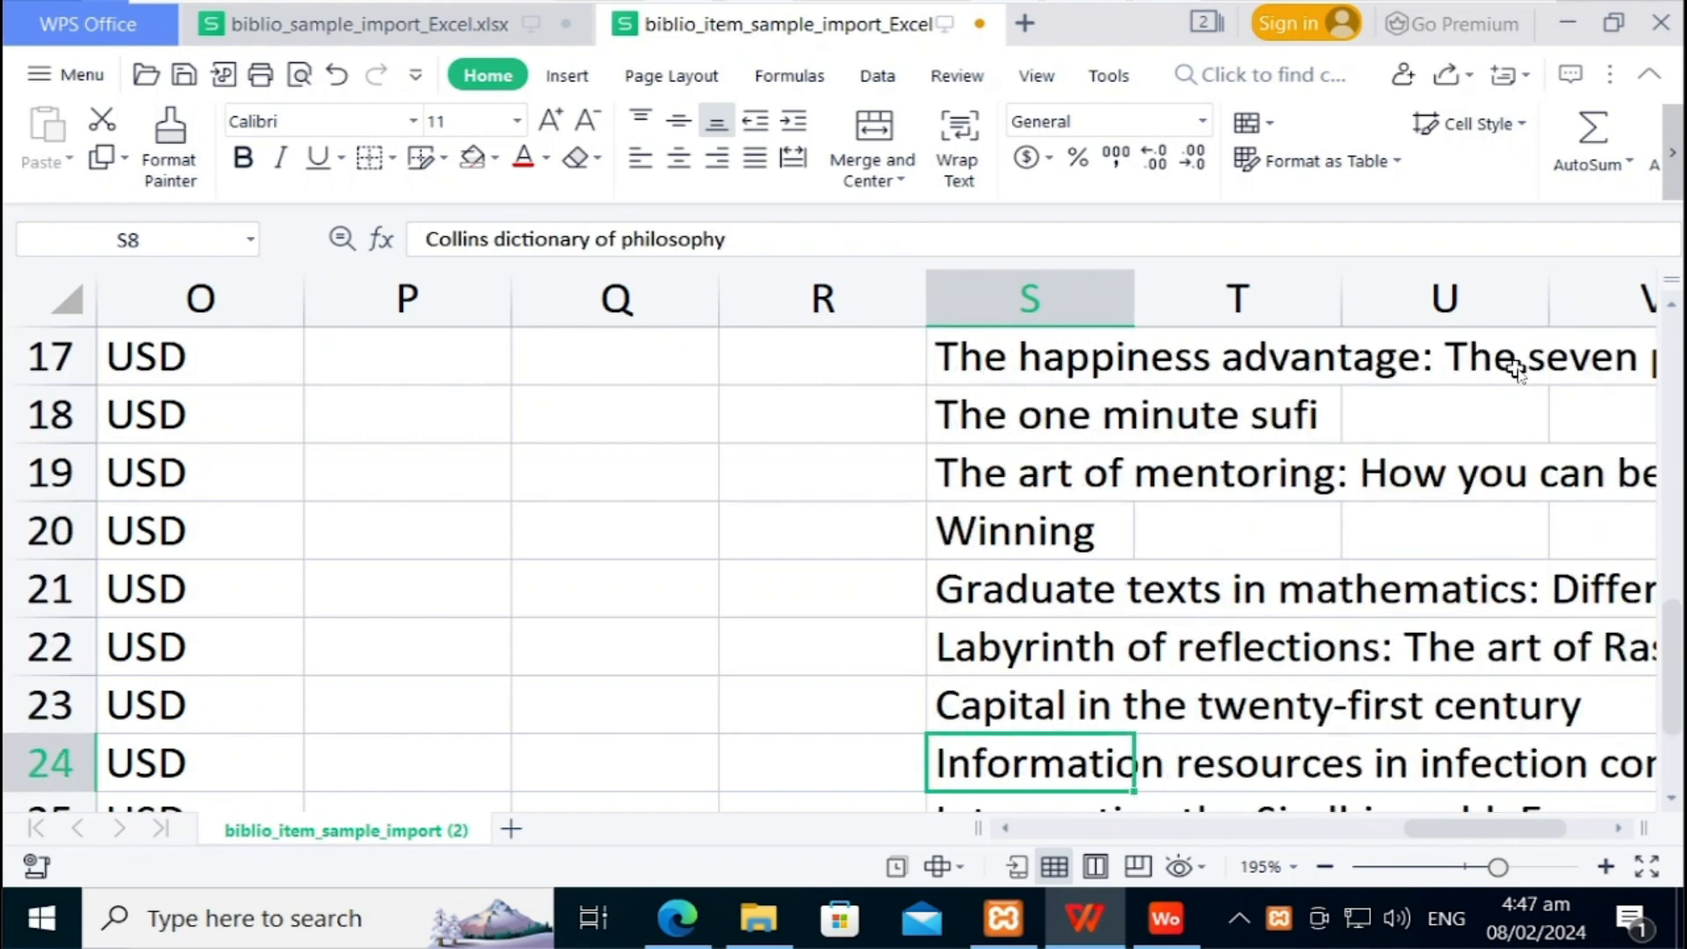
pyautogui.press('Down')
pyautogui.press('Down')
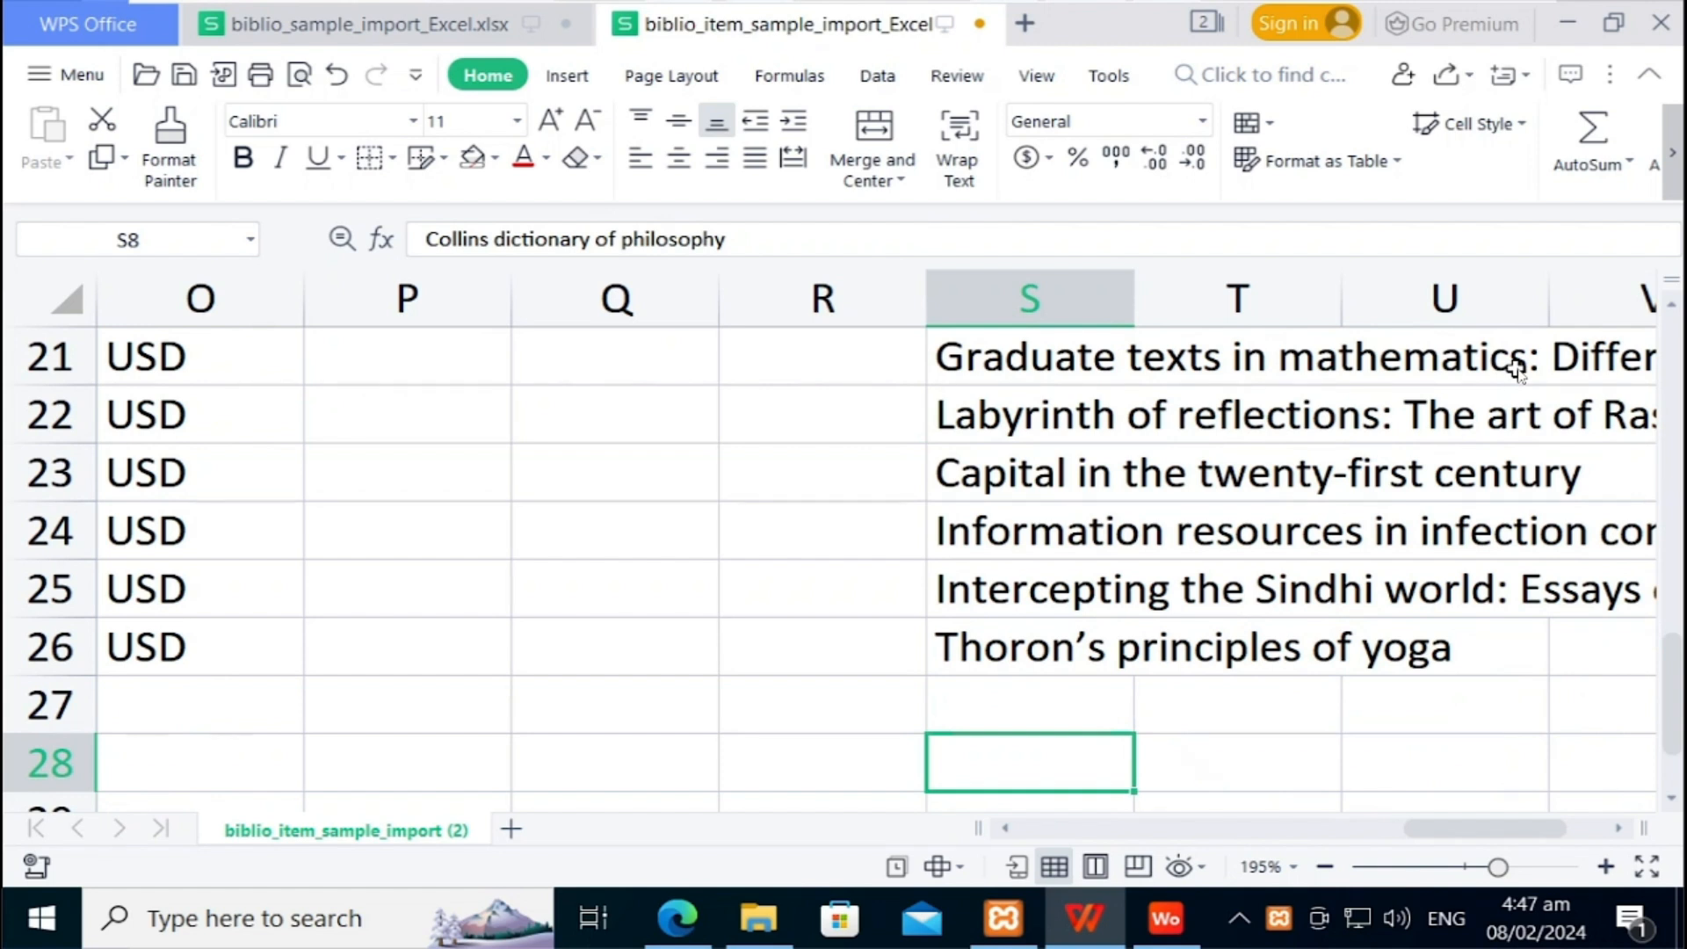
pyautogui.press('Up')
pyautogui.press('Up')
pyautogui.press('Up')
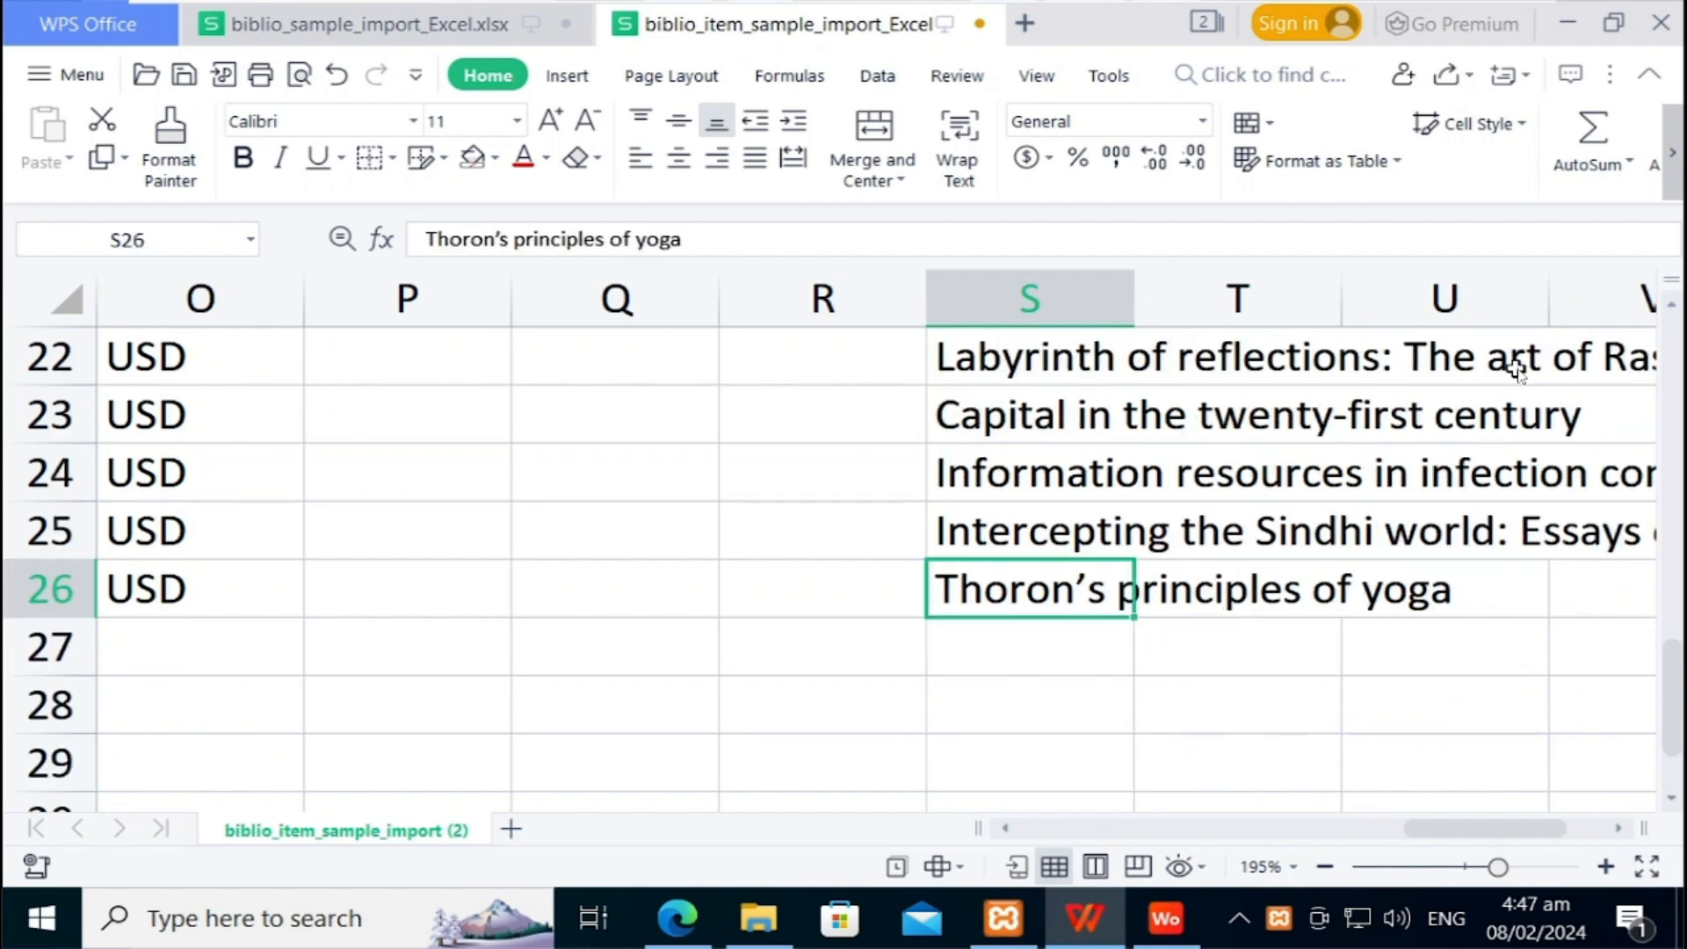
pyautogui.click(1516, 370)
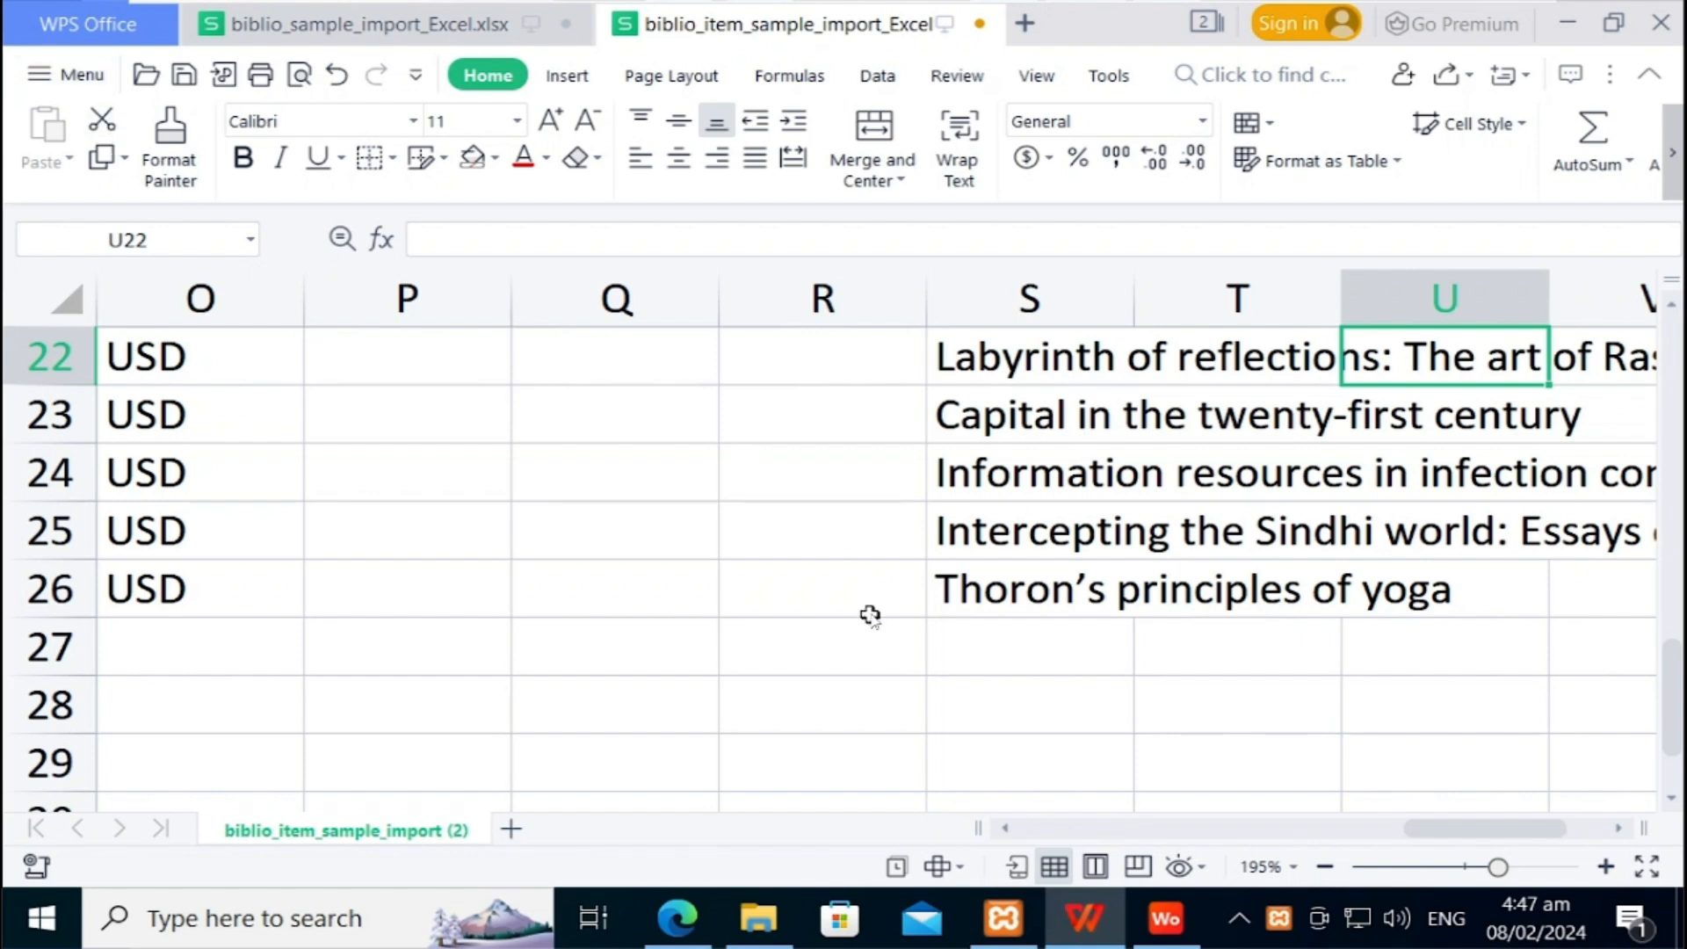
# Step: Bring up the SLiMS Cataloging folder that holds the biblio and biblio_item sample import files
pyautogui.click(774, 923)
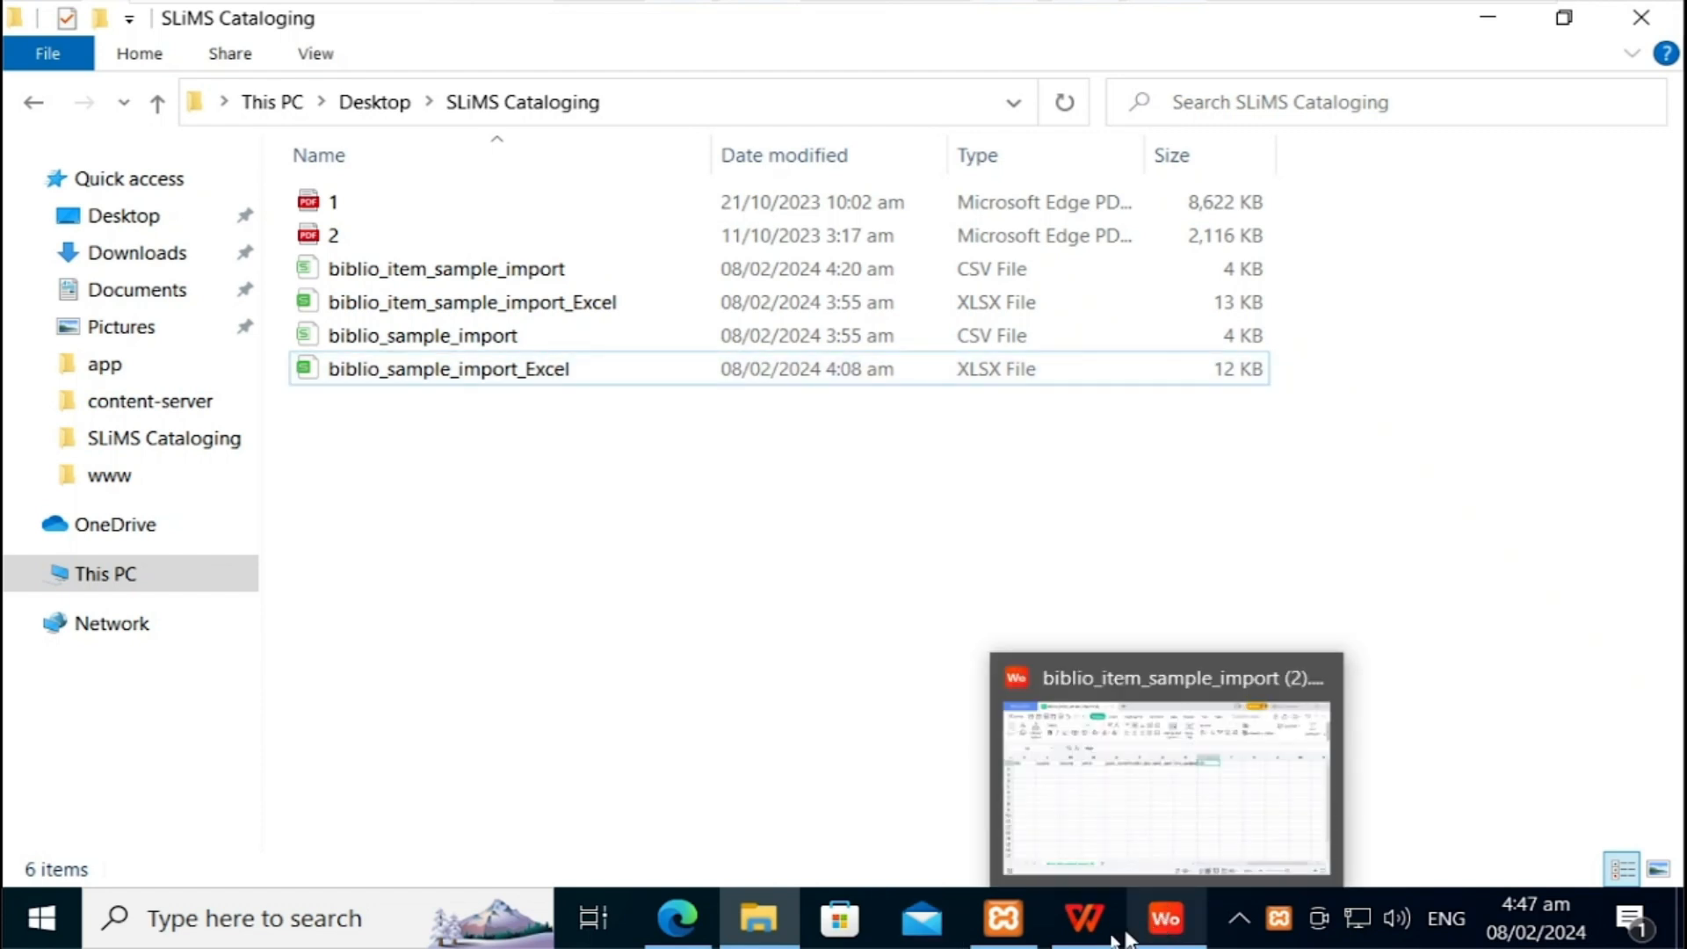
# Step: Switch to the browser showing the SLiMS Item Import tool page
pyautogui.moveTo(1114, 905)
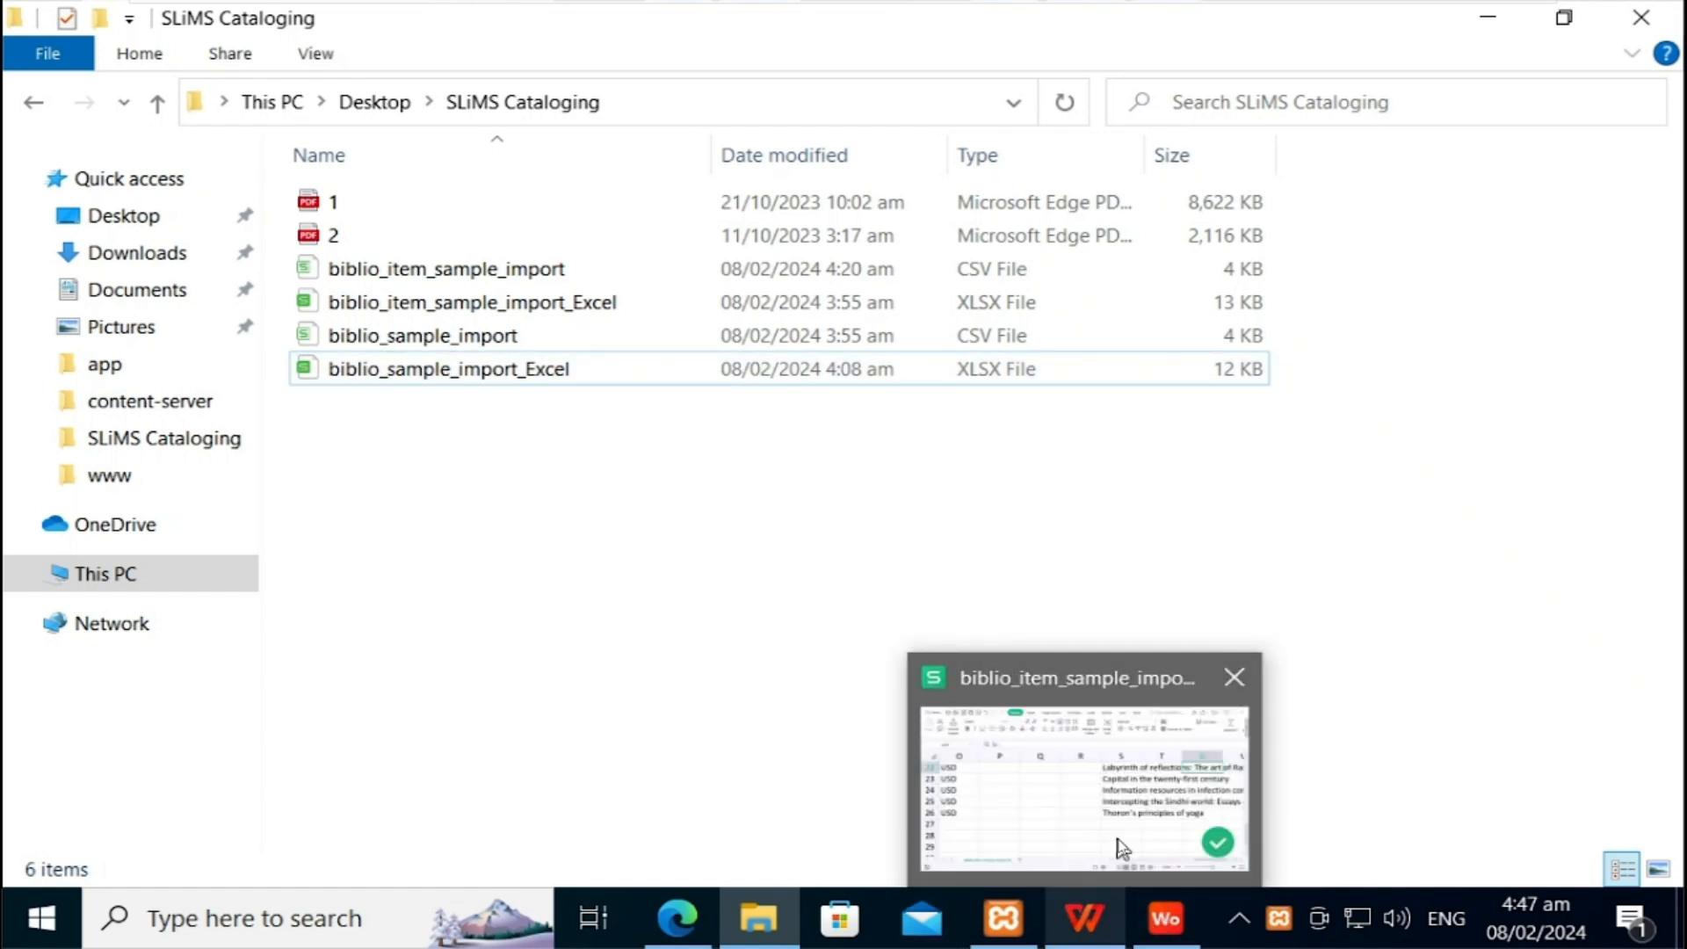
pyautogui.moveTo(1123, 848)
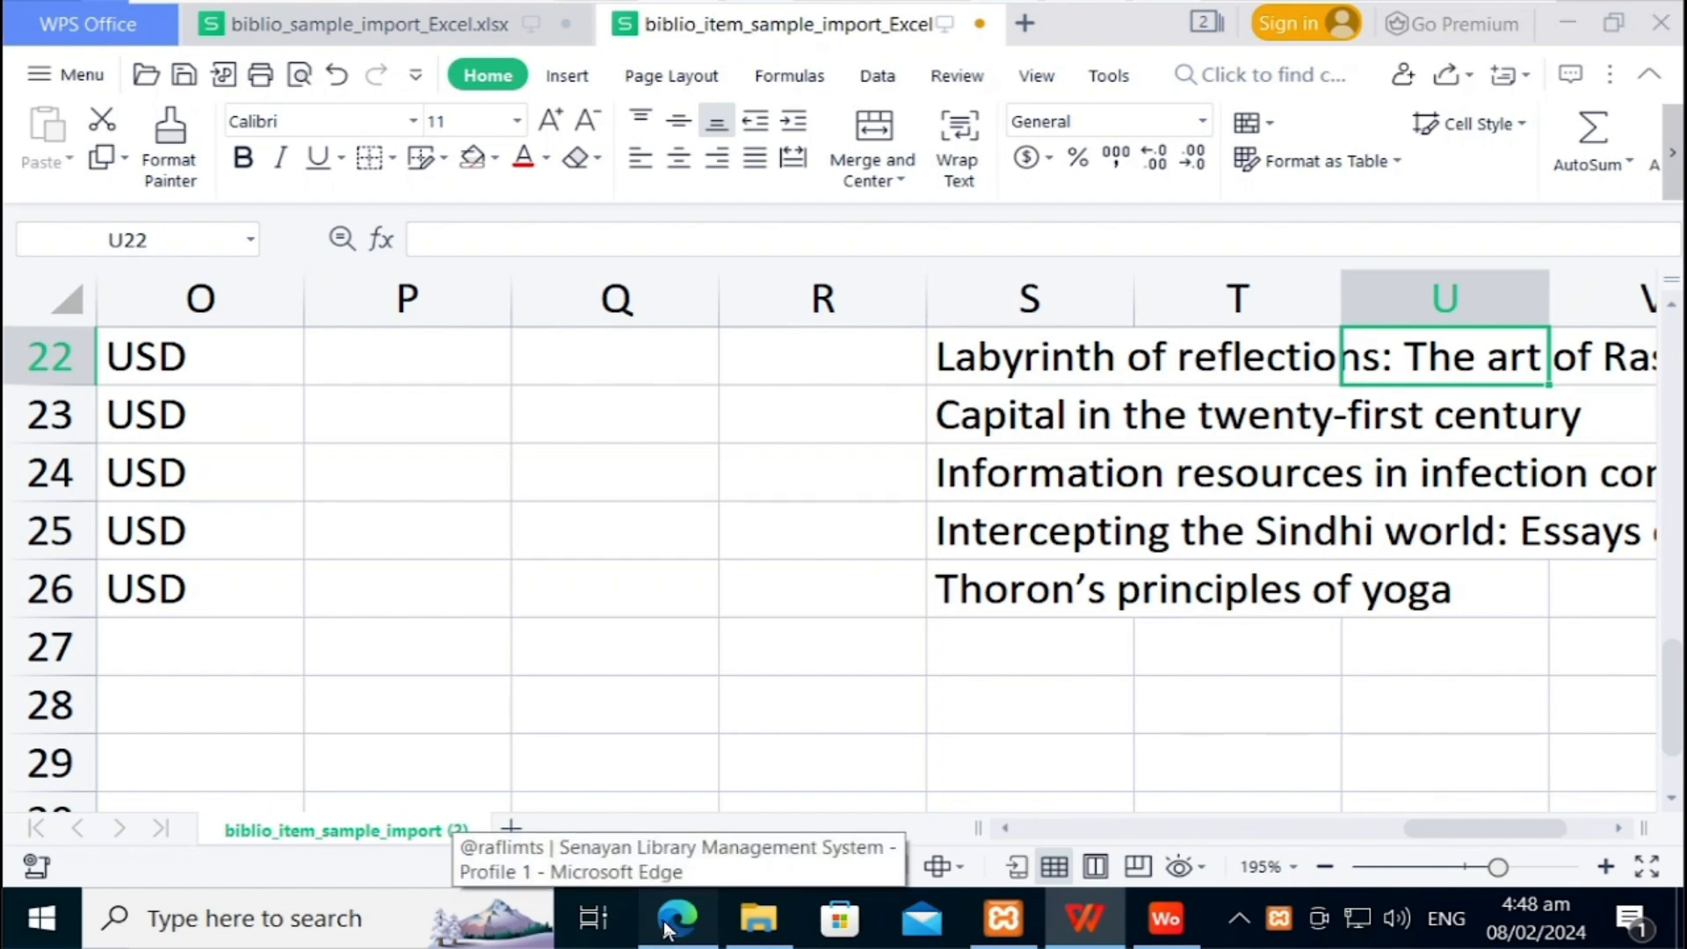
pyautogui.click(670, 923)
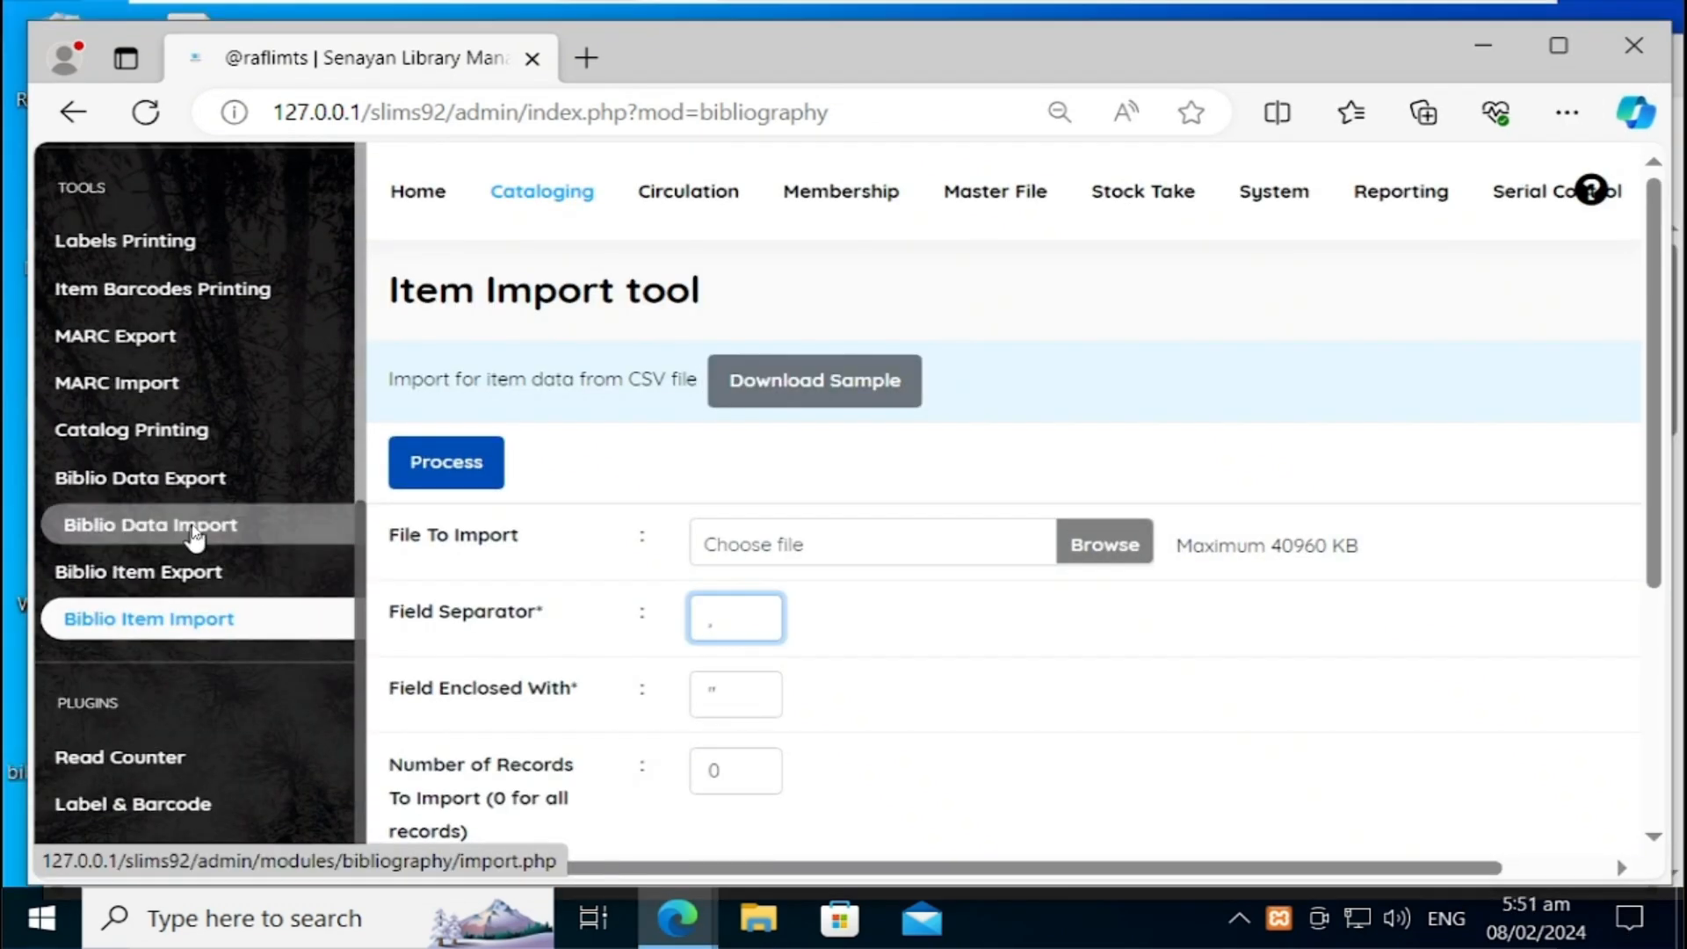
# Step: Process biblio_sample_import.csv in Biblio Data Import, with the first row as column names
pyautogui.click(195, 533)
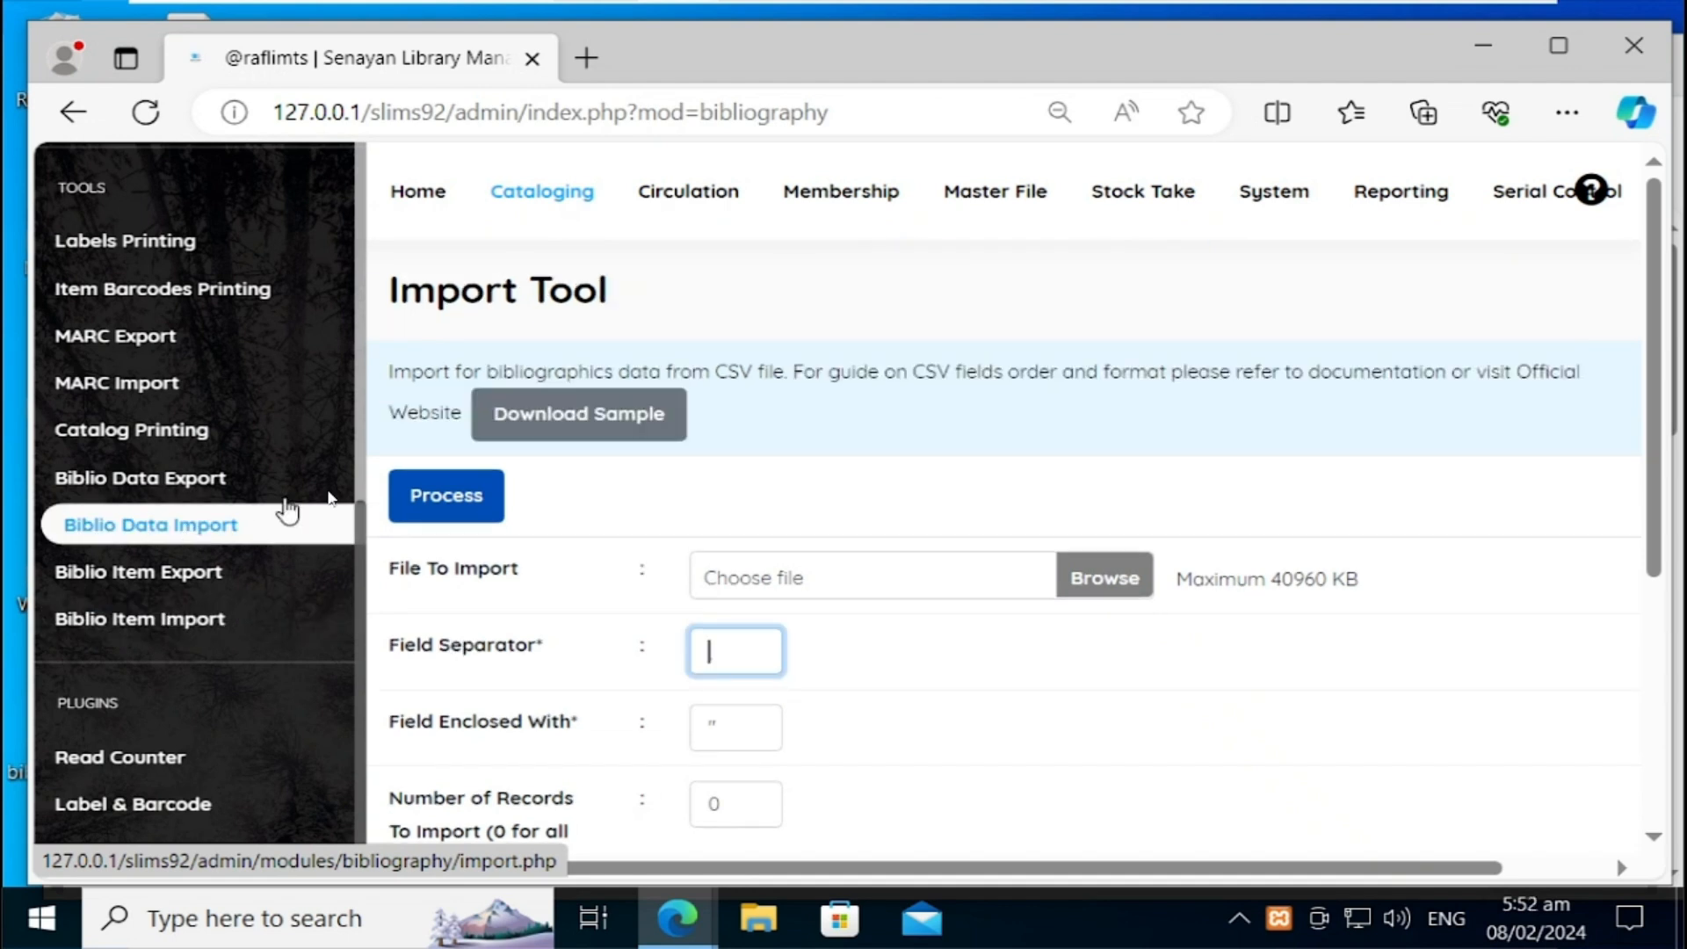
pyautogui.click(1097, 578)
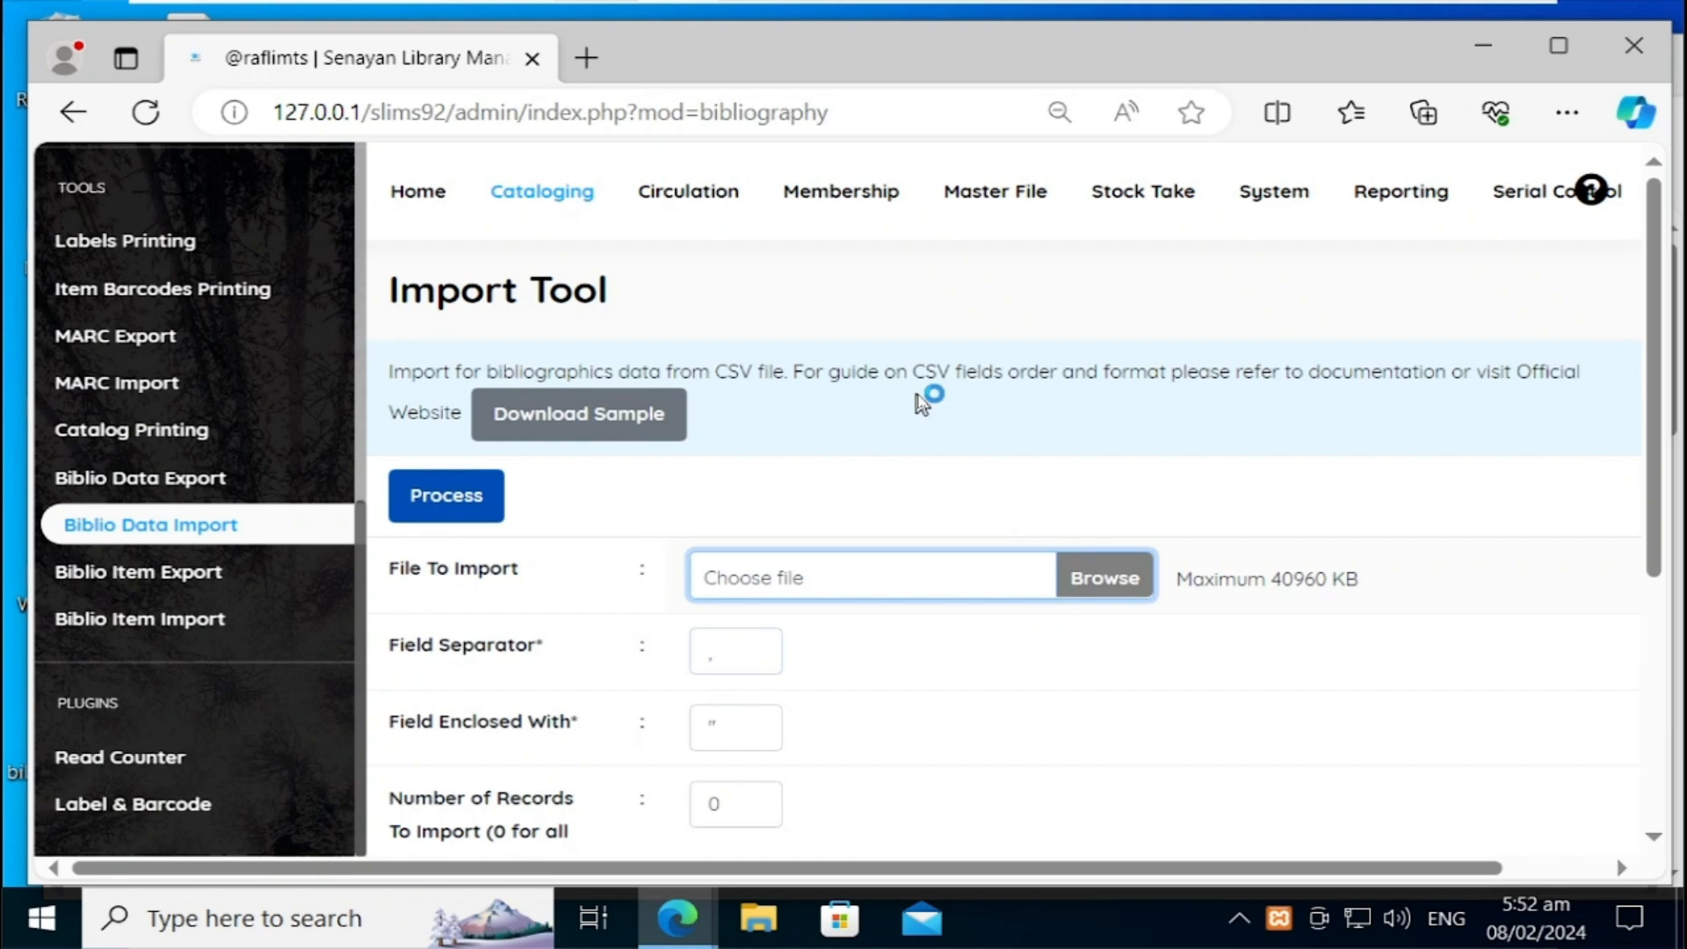
pyautogui.click(1093, 580)
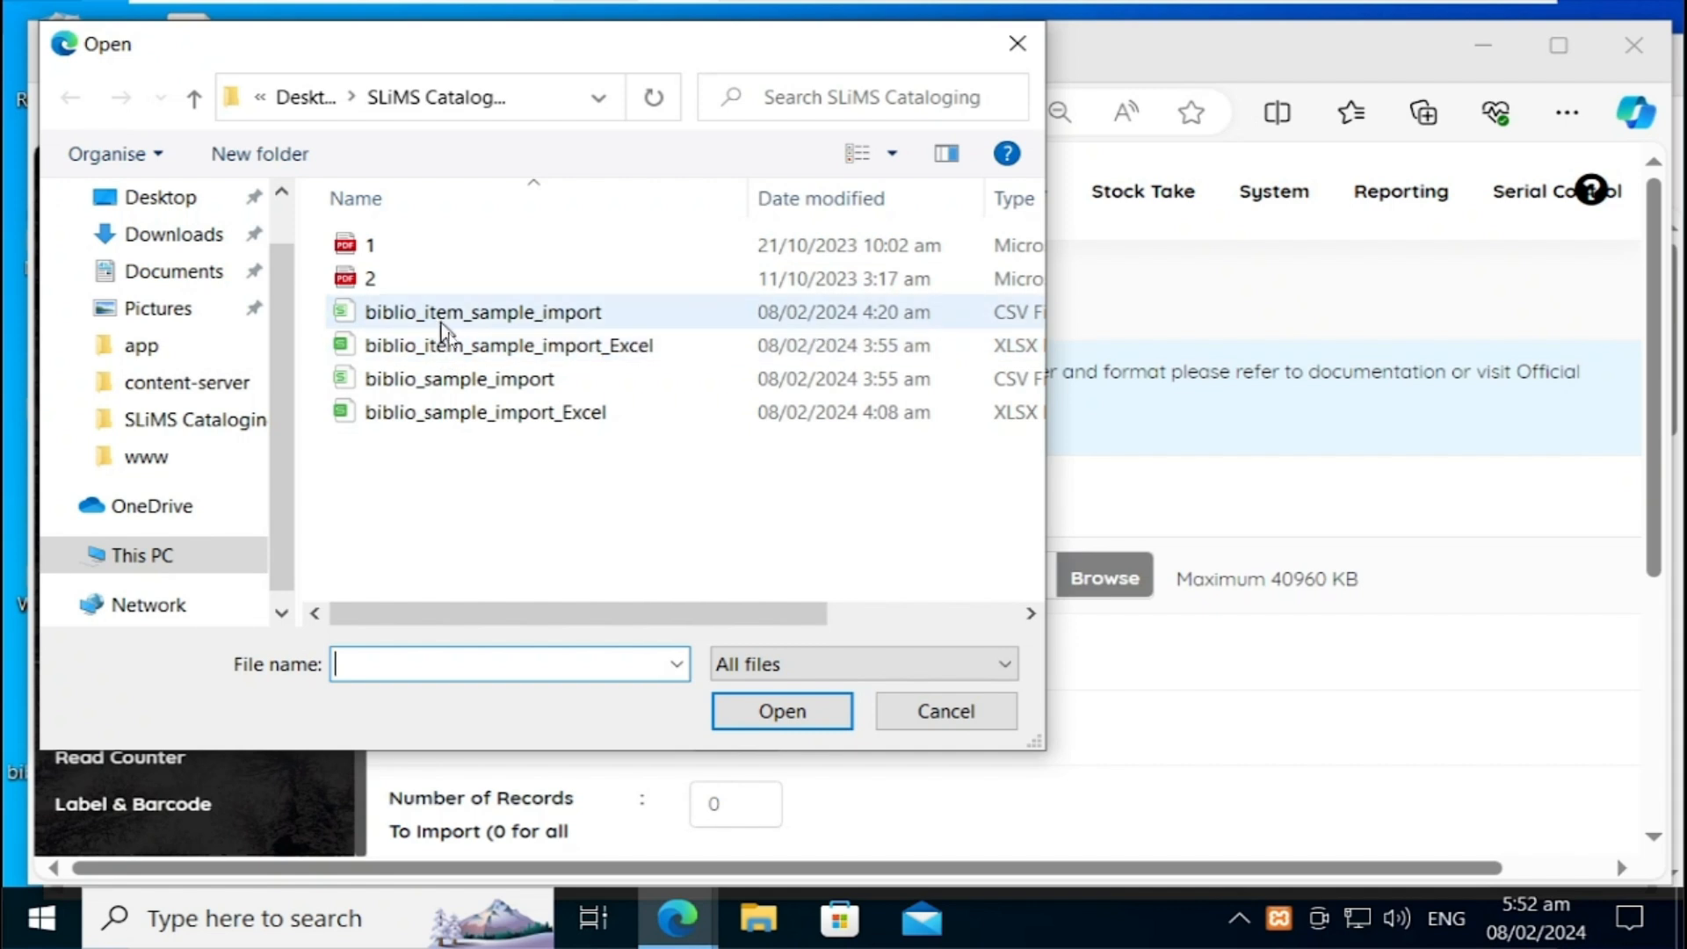
pyautogui.click(460, 389)
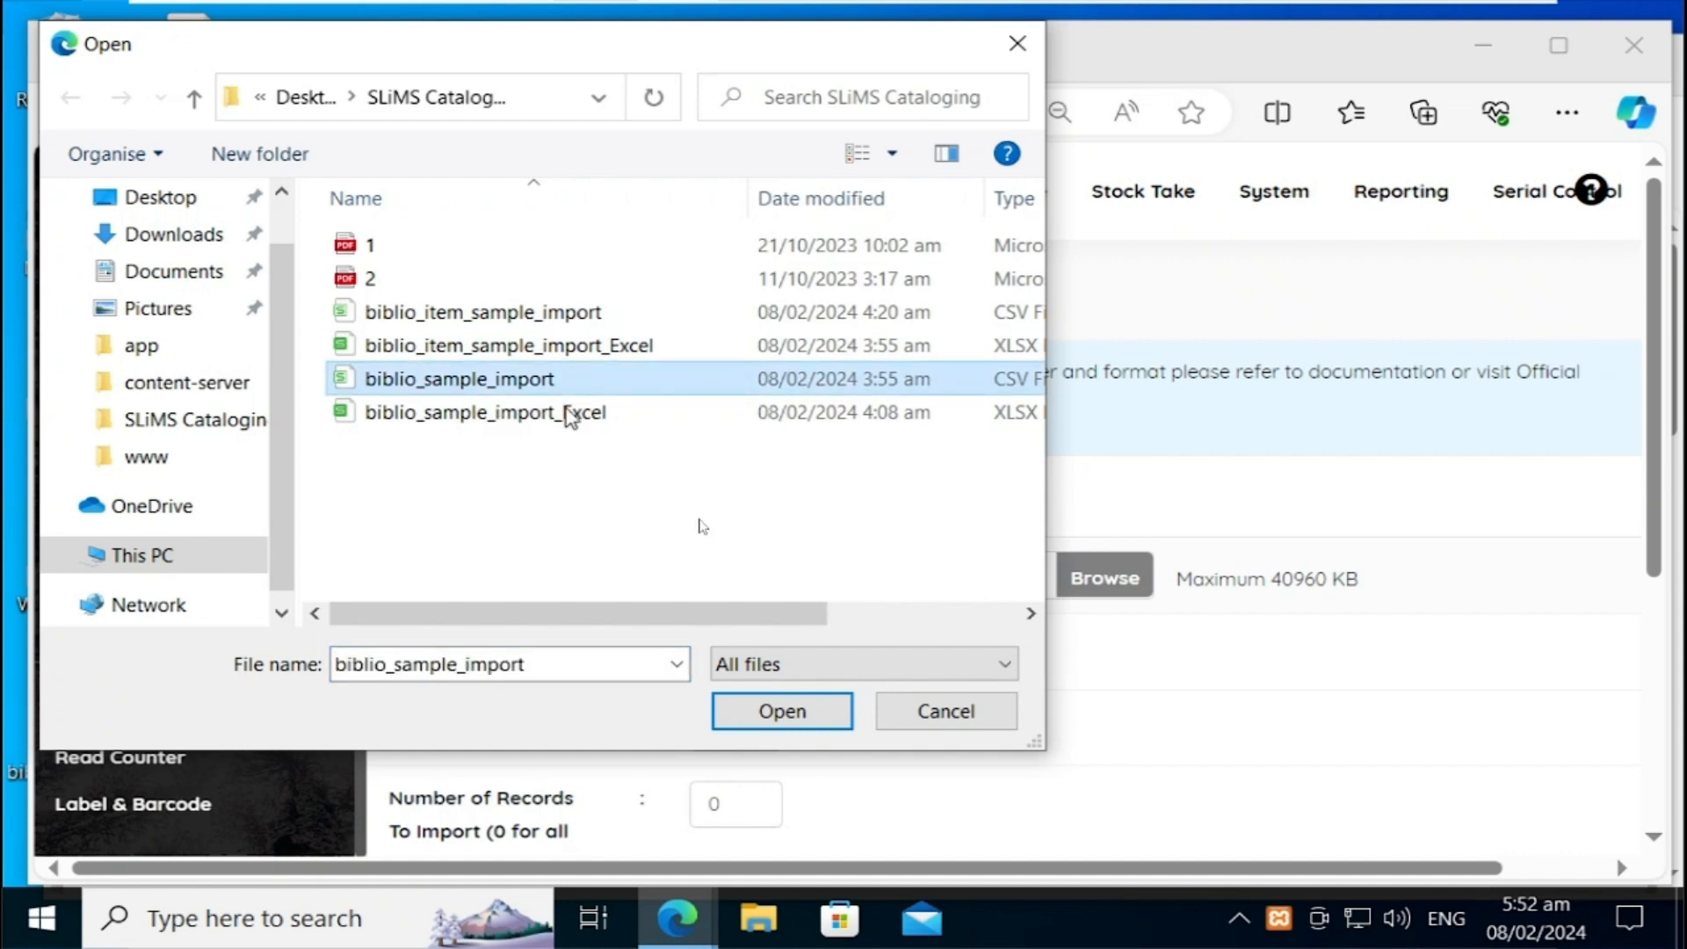
pyautogui.click(767, 713)
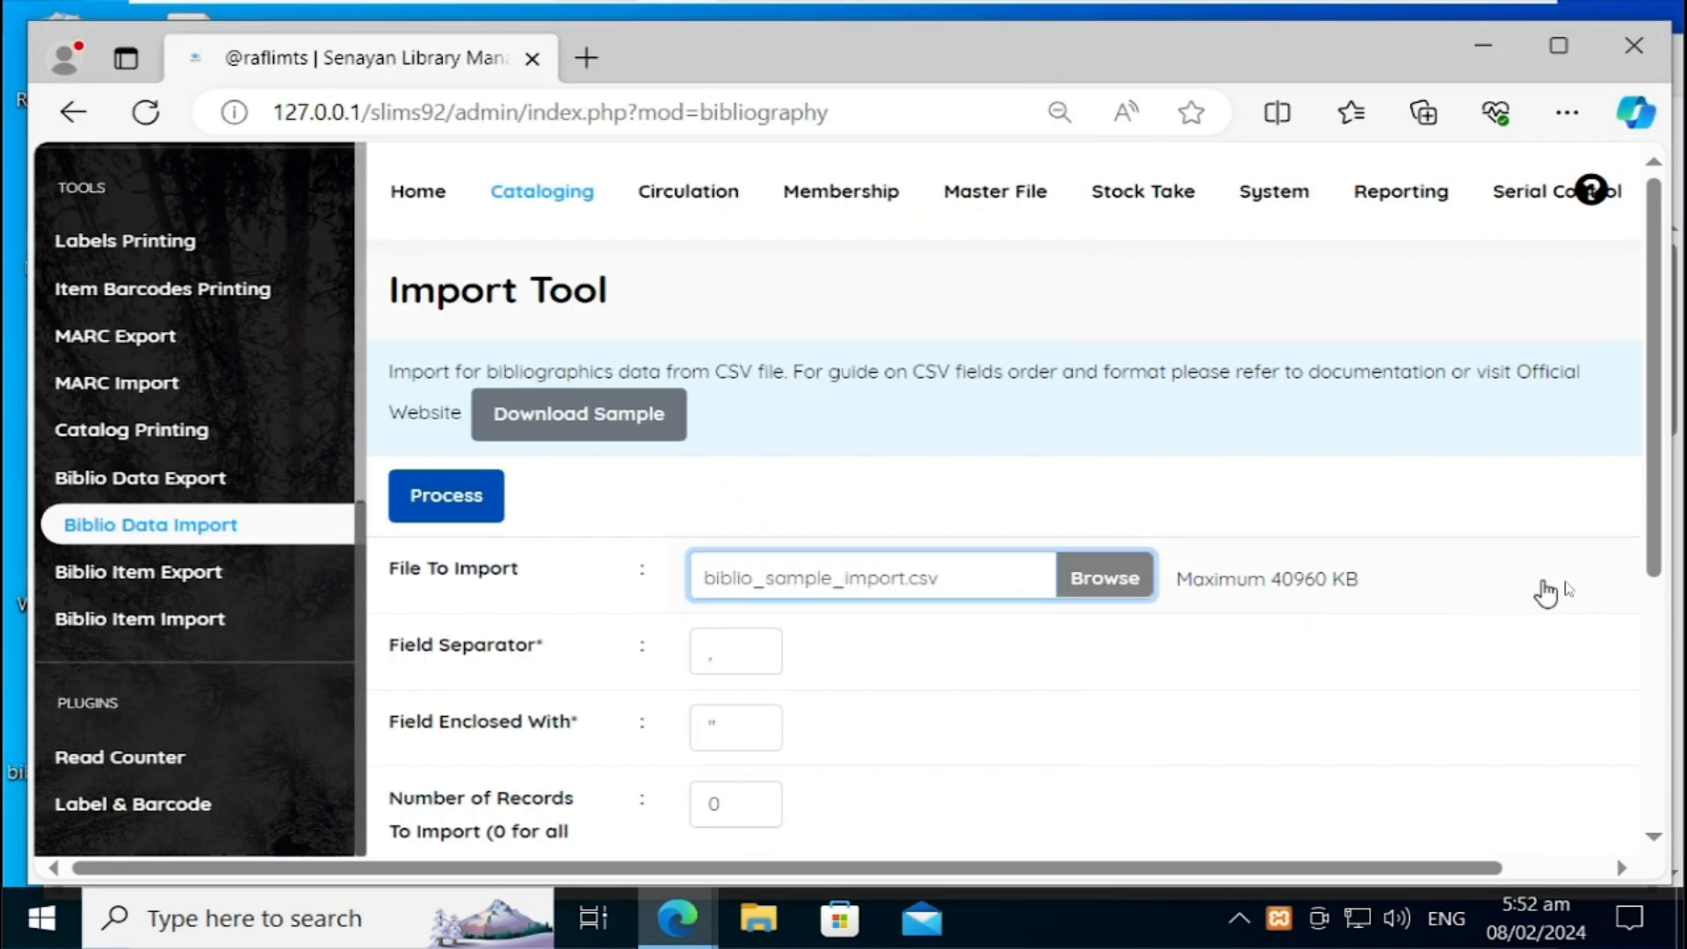
pyautogui.moveTo(1654, 554); pyautogui.dragTo(1659, 703)
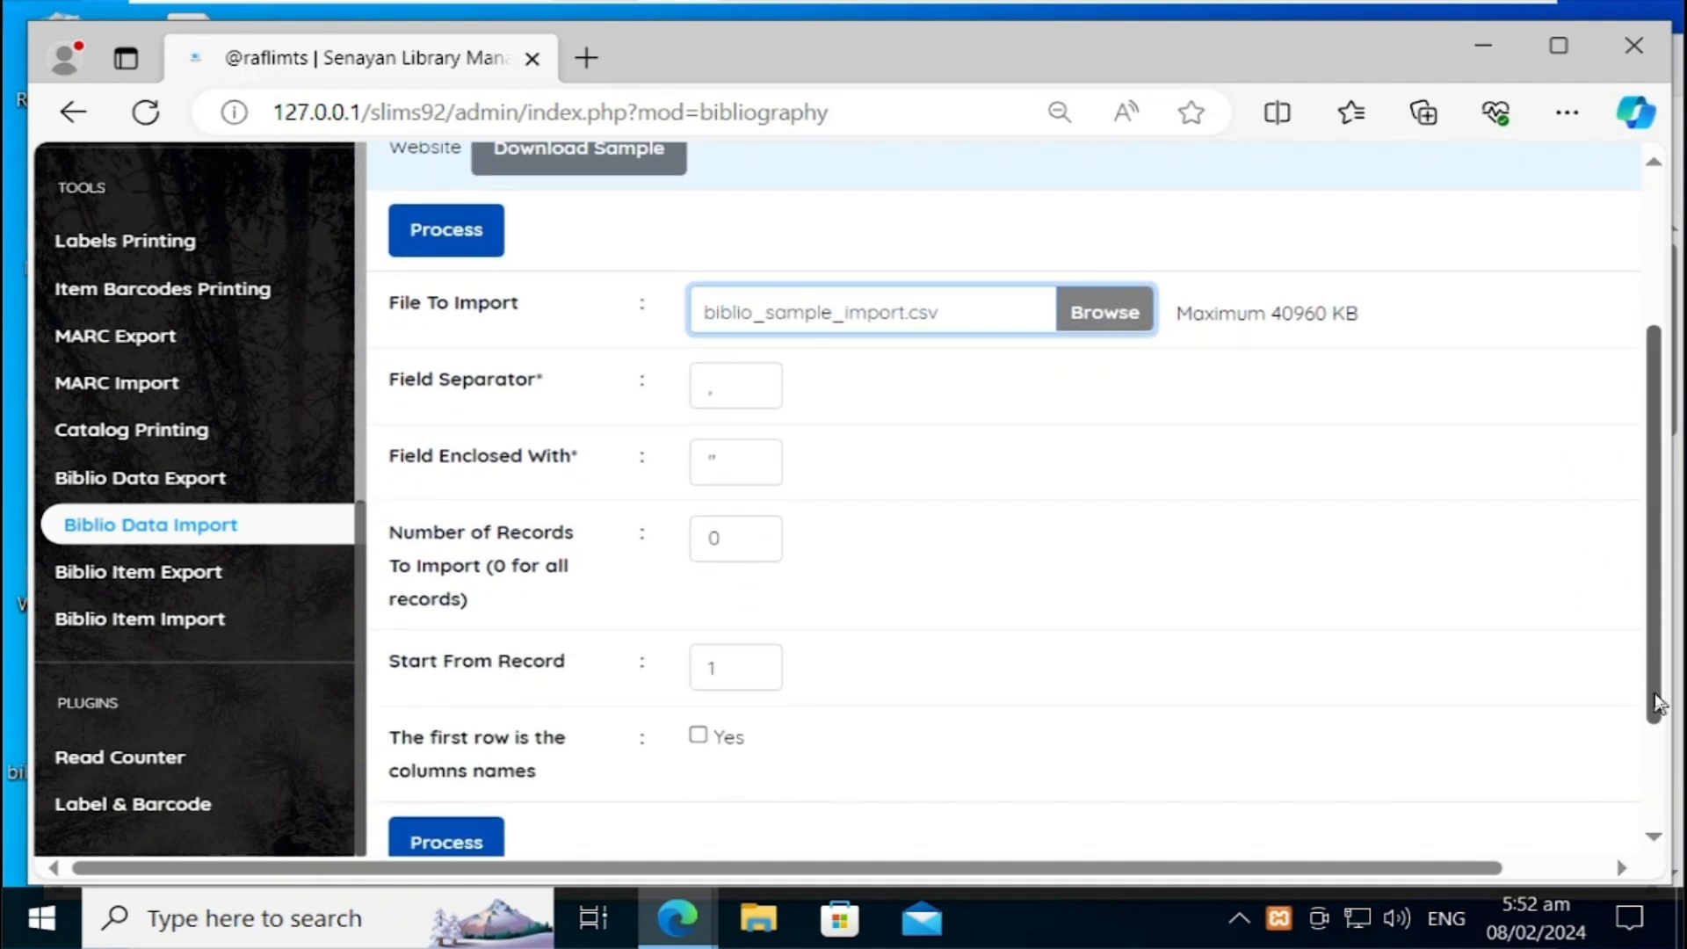
pyautogui.click(698, 741)
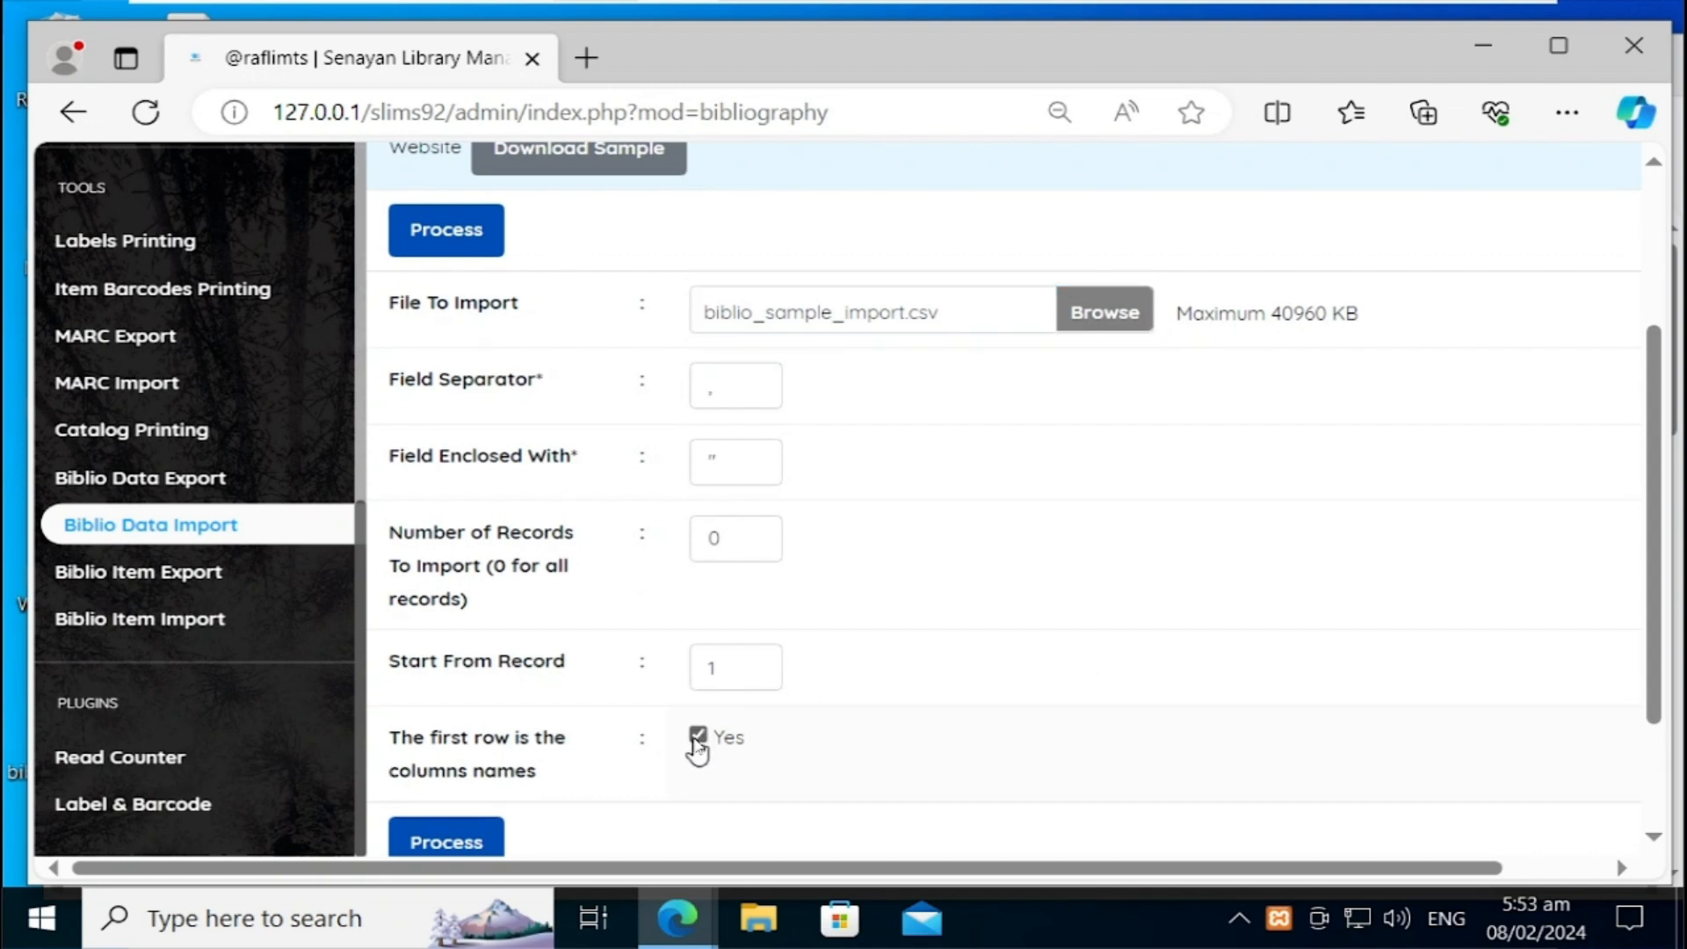
pyautogui.click(442, 845)
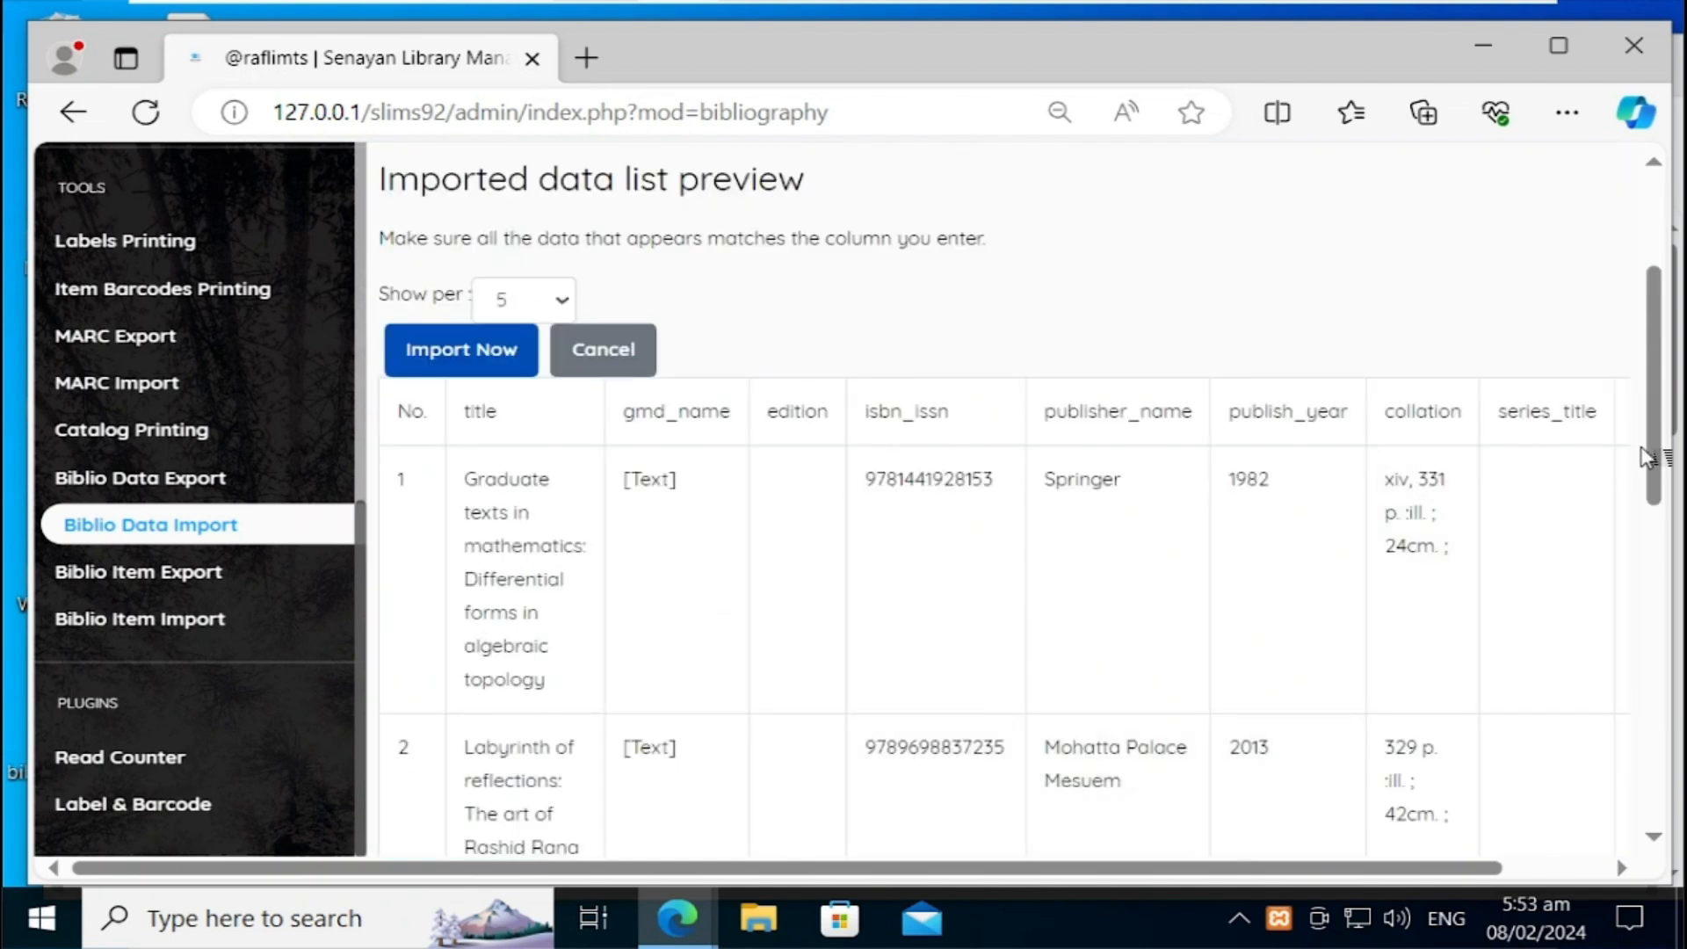
# Step: Scroll through the CSV preview table, then set the rows shown per page to All
pyautogui.moveTo(1655, 457); pyautogui.dragTo(1642, 815)
pyautogui.scroll(10, 972, 667)
pyautogui.scroll(-5, 1663, 777)
pyautogui.scroll(-3, 1663, 778)
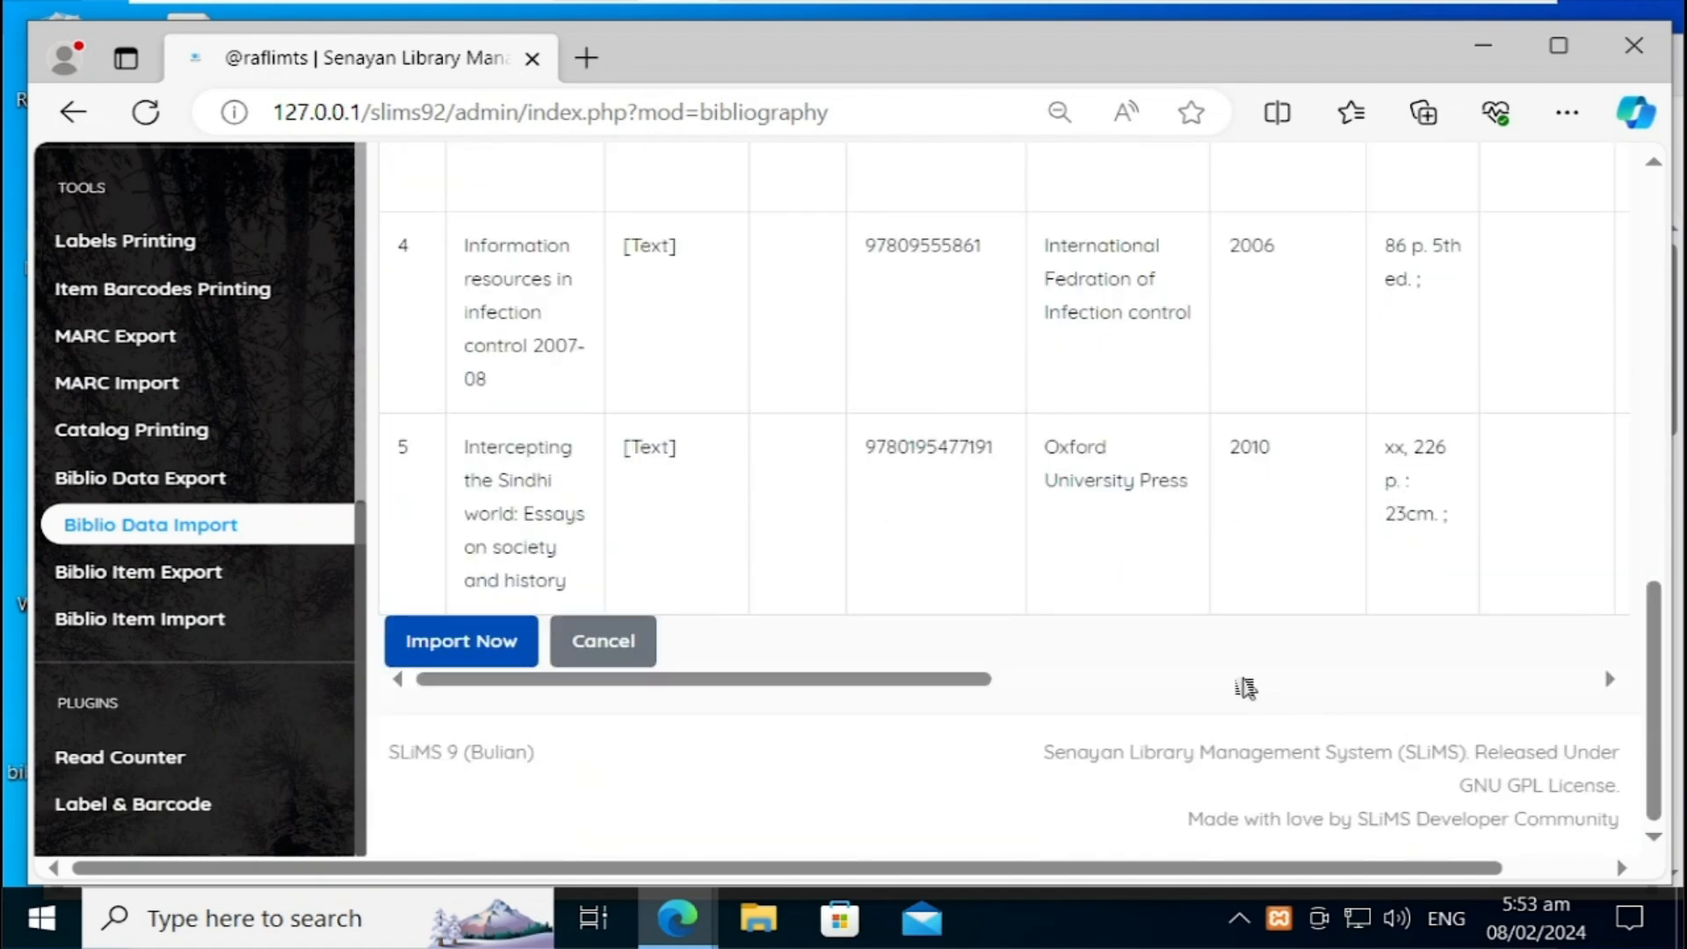
pyautogui.click(1251, 681)
pyautogui.moveTo(991, 679); pyautogui.dragTo(1608, 689)
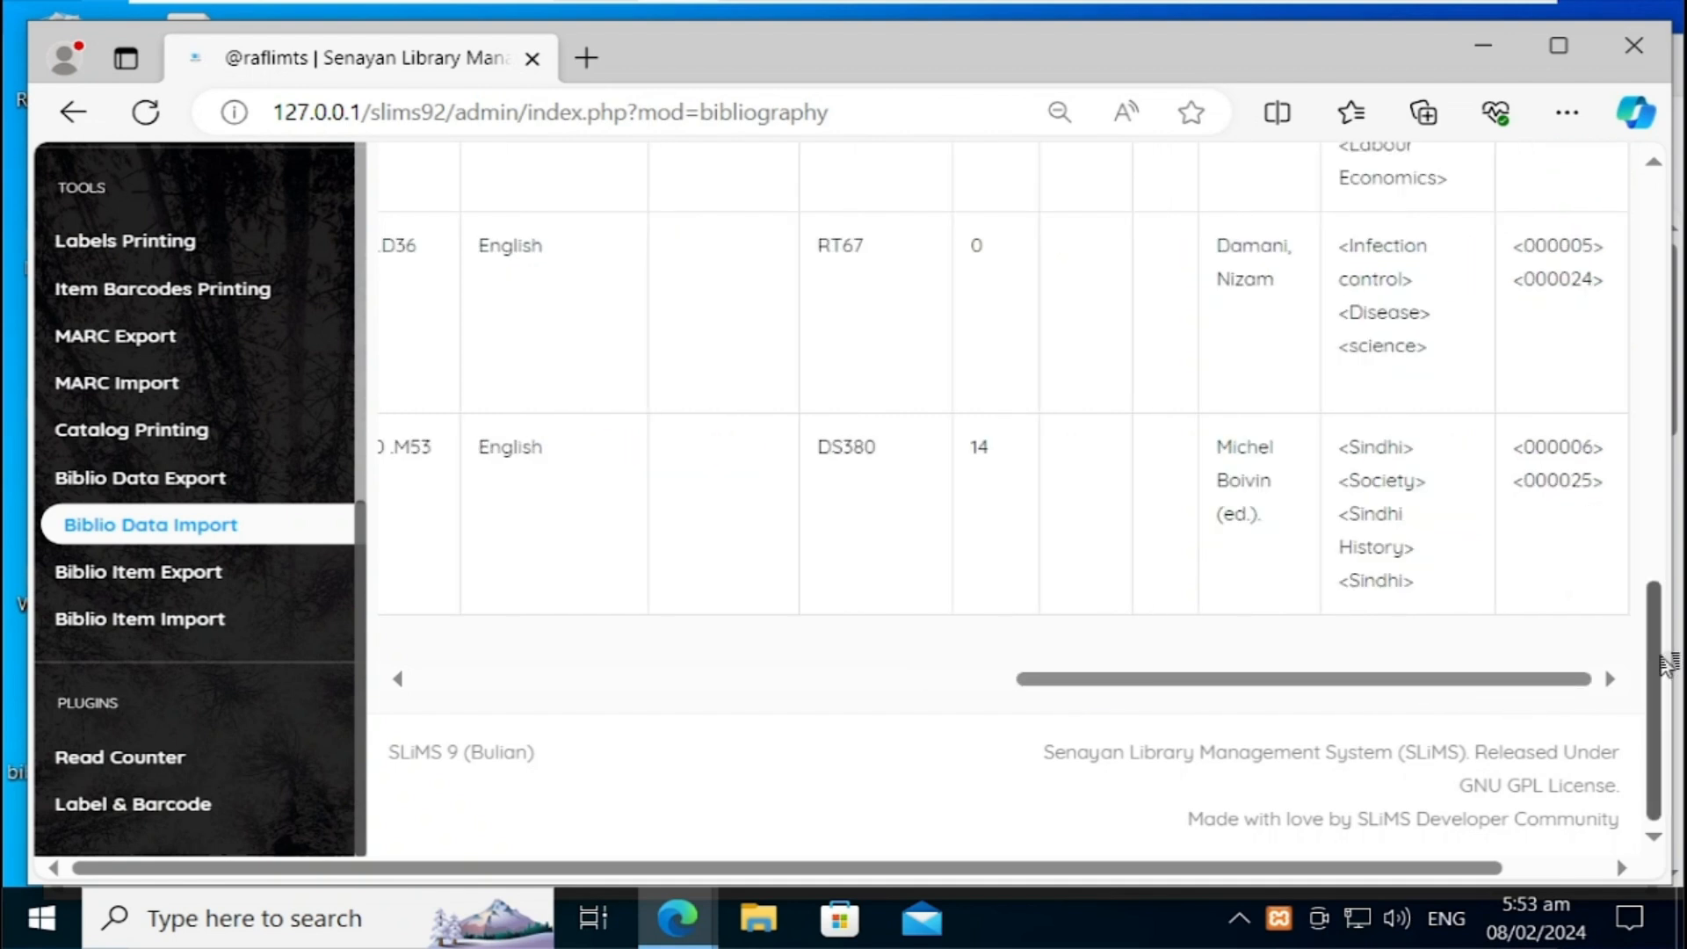
pyautogui.moveTo(1669, 644); pyautogui.dragTo(1666, 400)
pyautogui.moveTo(1658, 323); pyautogui.dragTo(1655, 211)
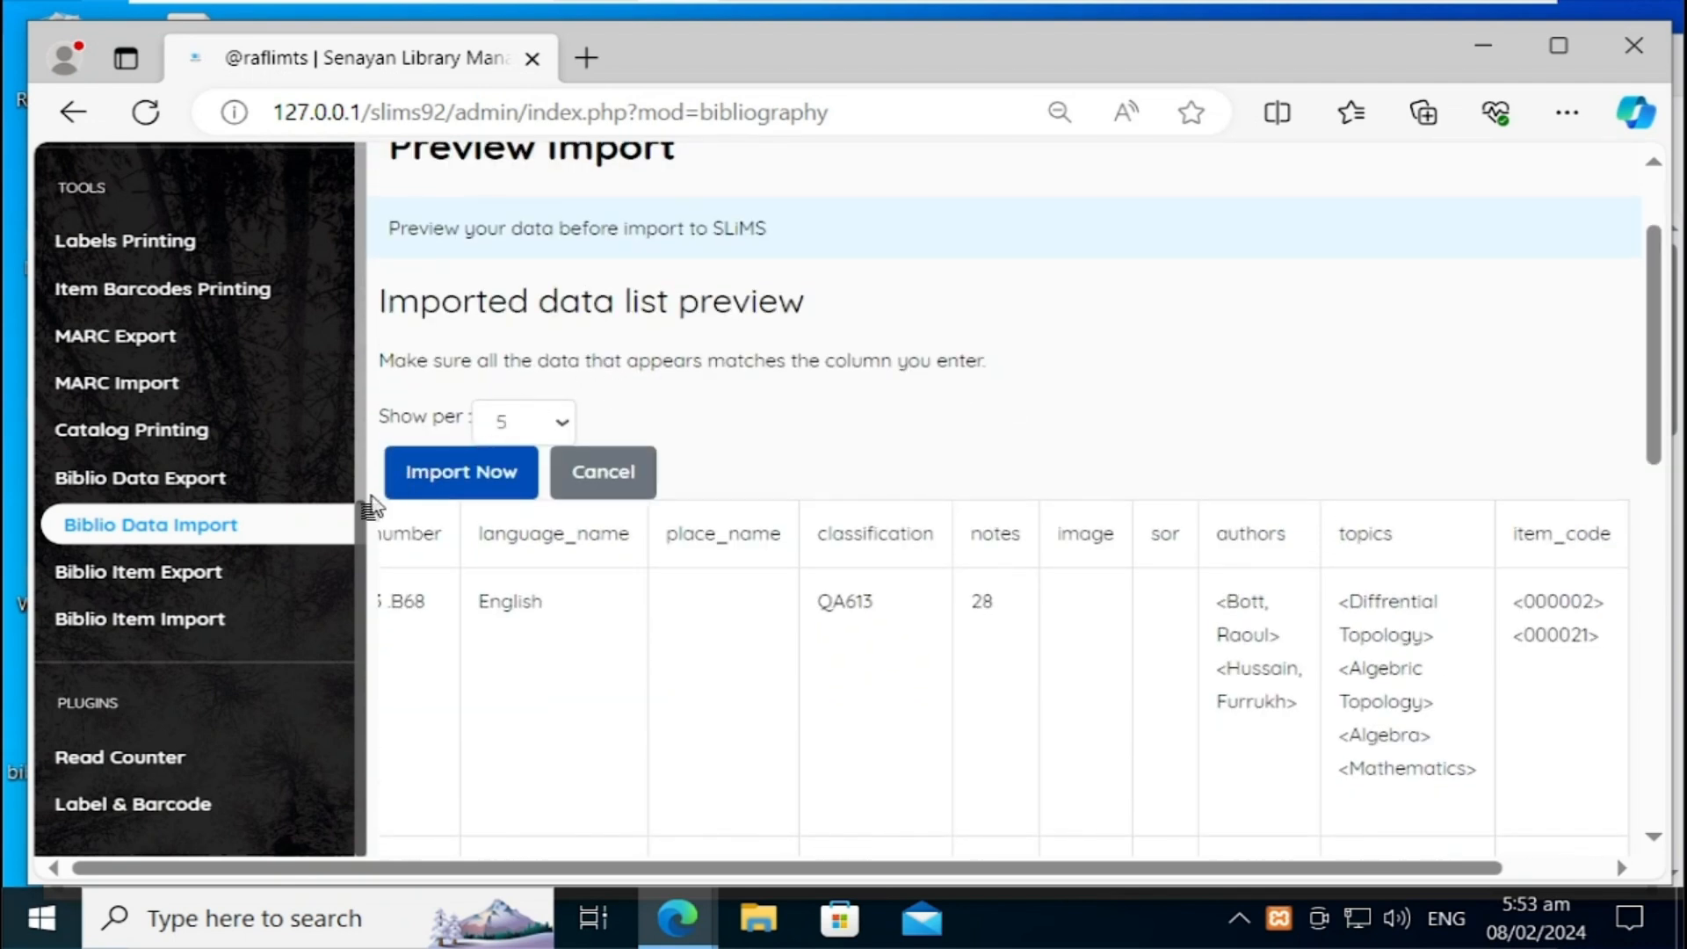
pyautogui.click(525, 420)
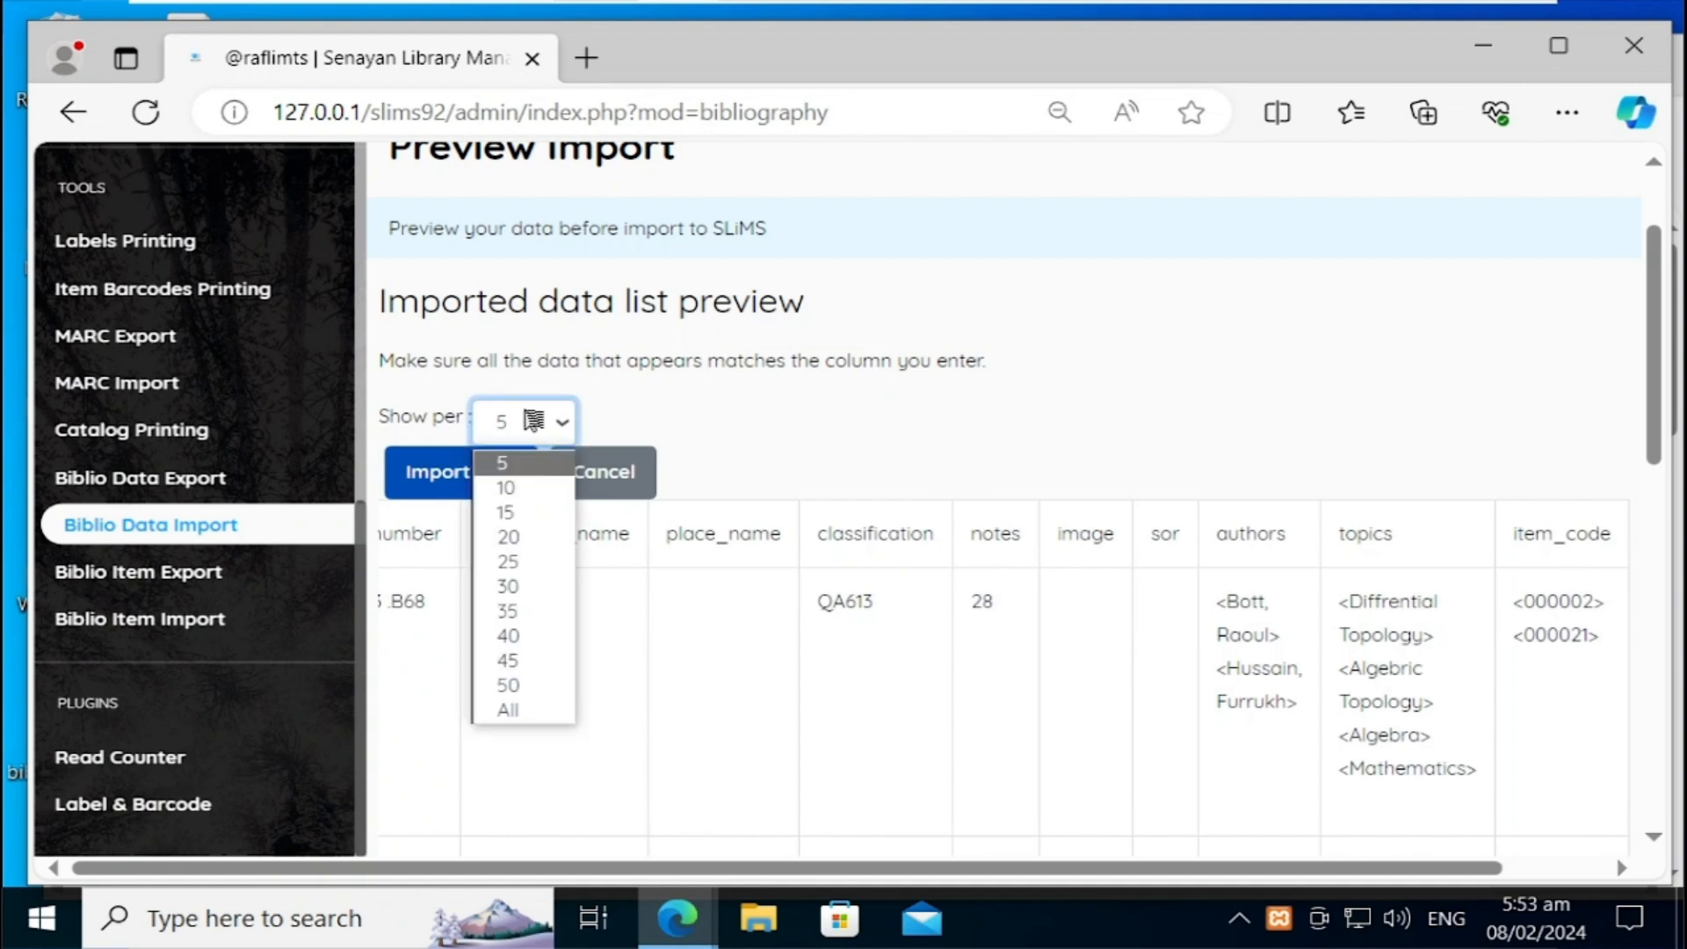
pyautogui.click(518, 719)
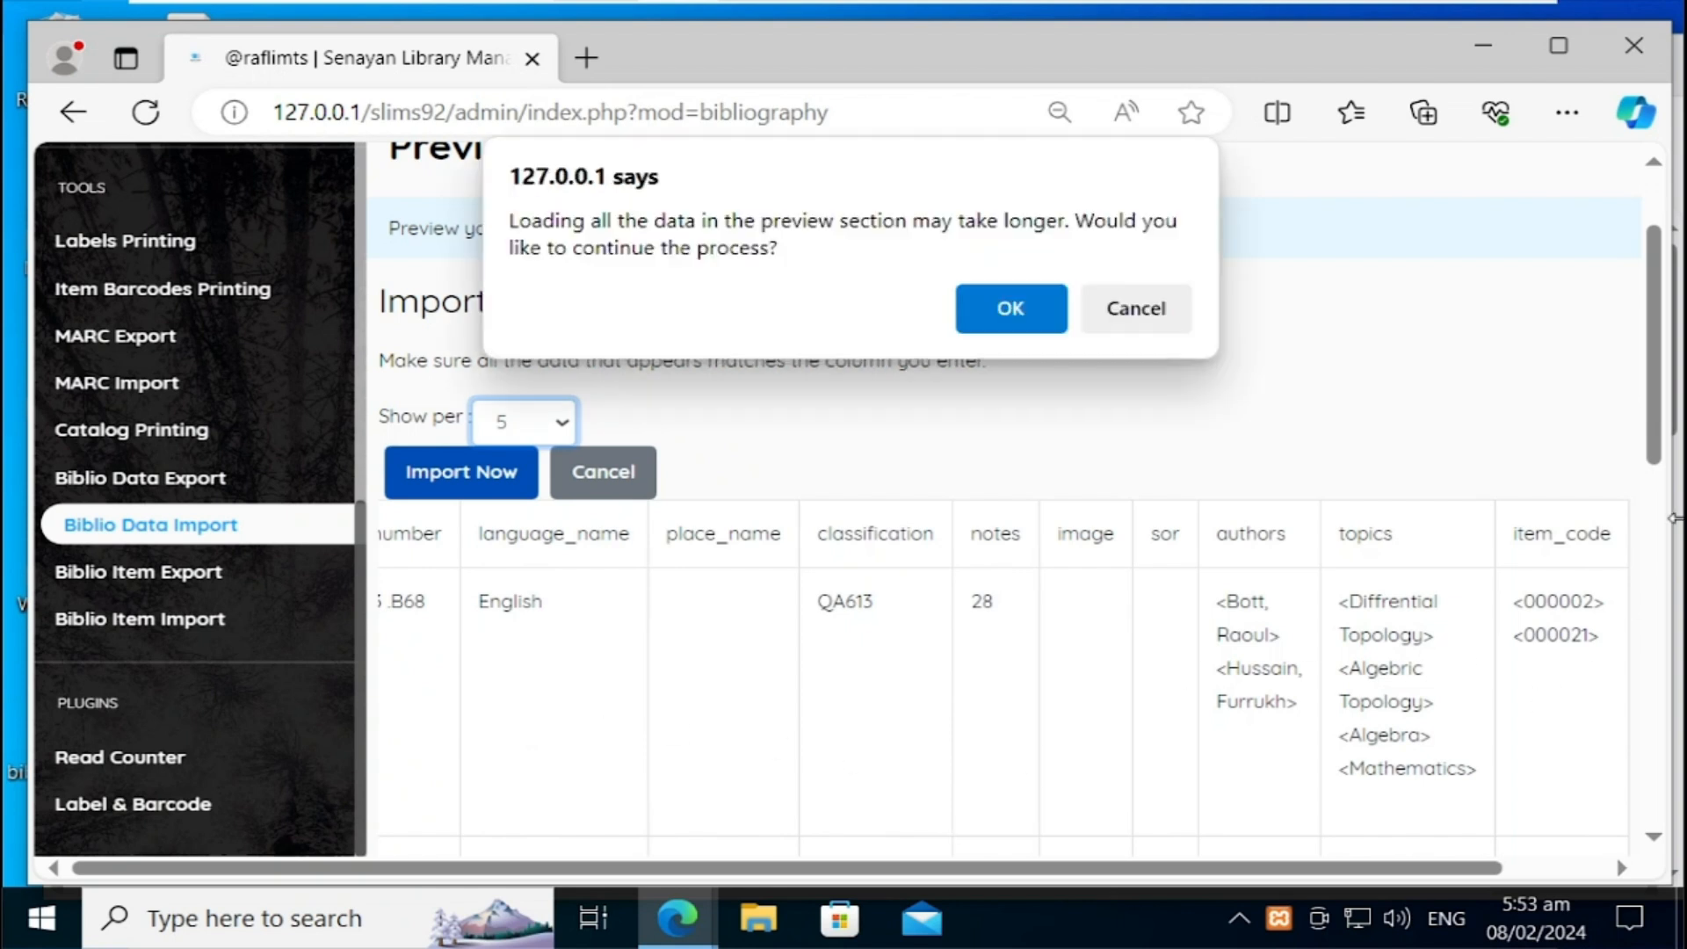
# Step: Confirm loading all records and reduce Edge's page zoom to 75%
pyautogui.click(969, 322)
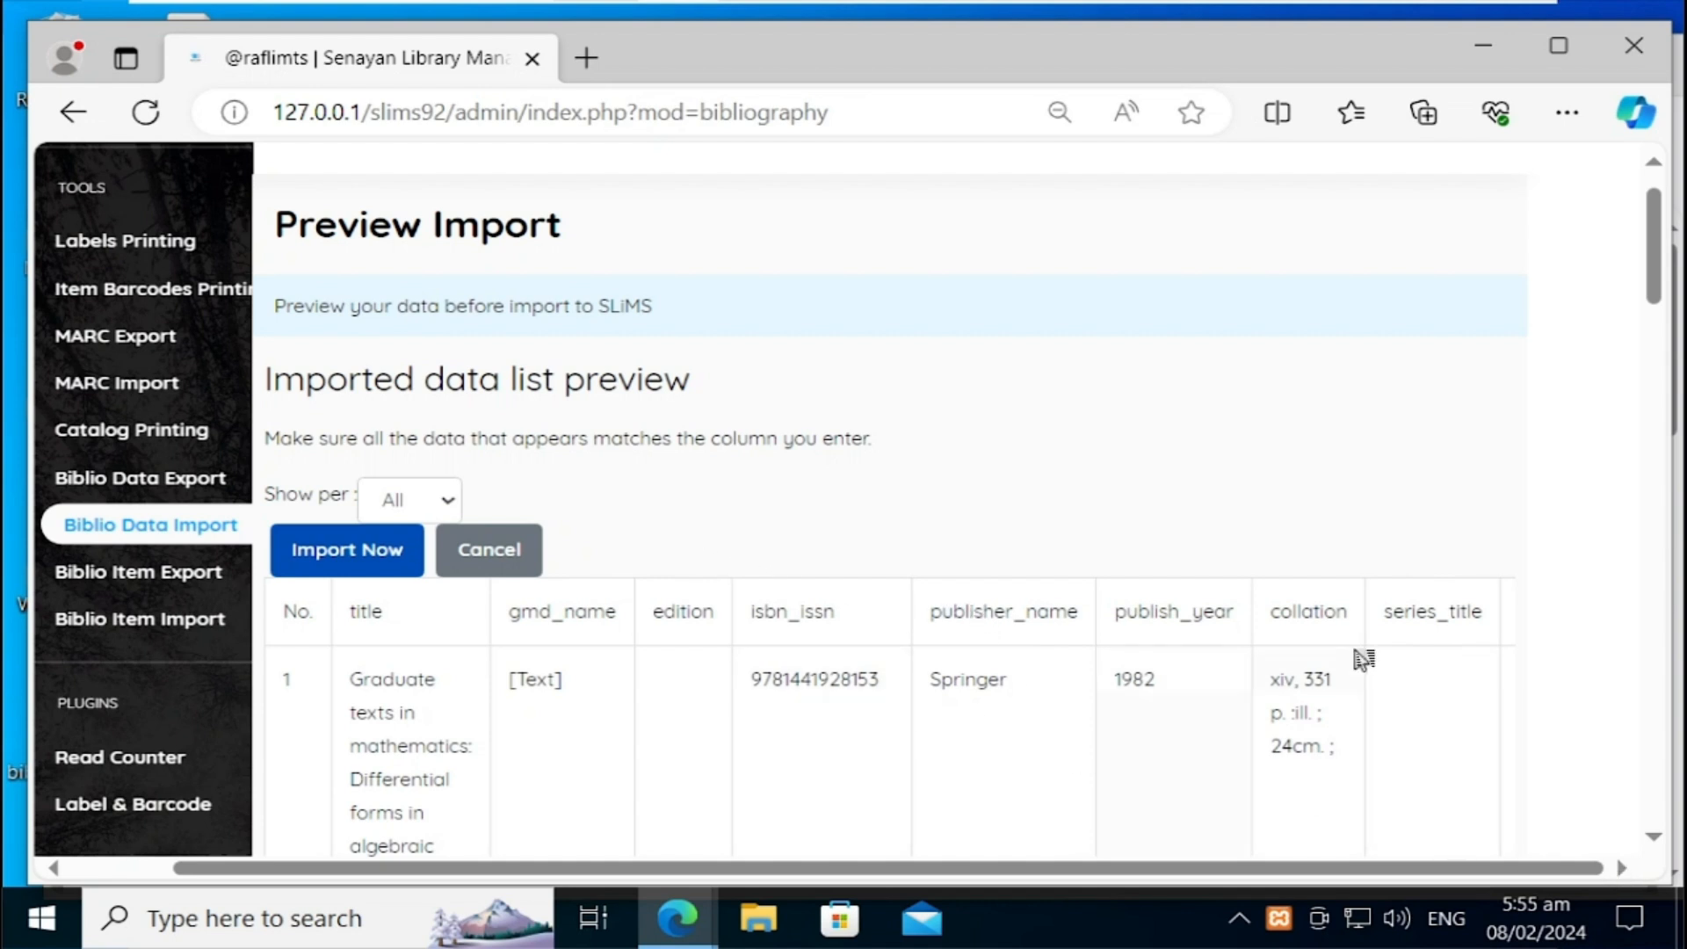
pyautogui.click(1568, 124)
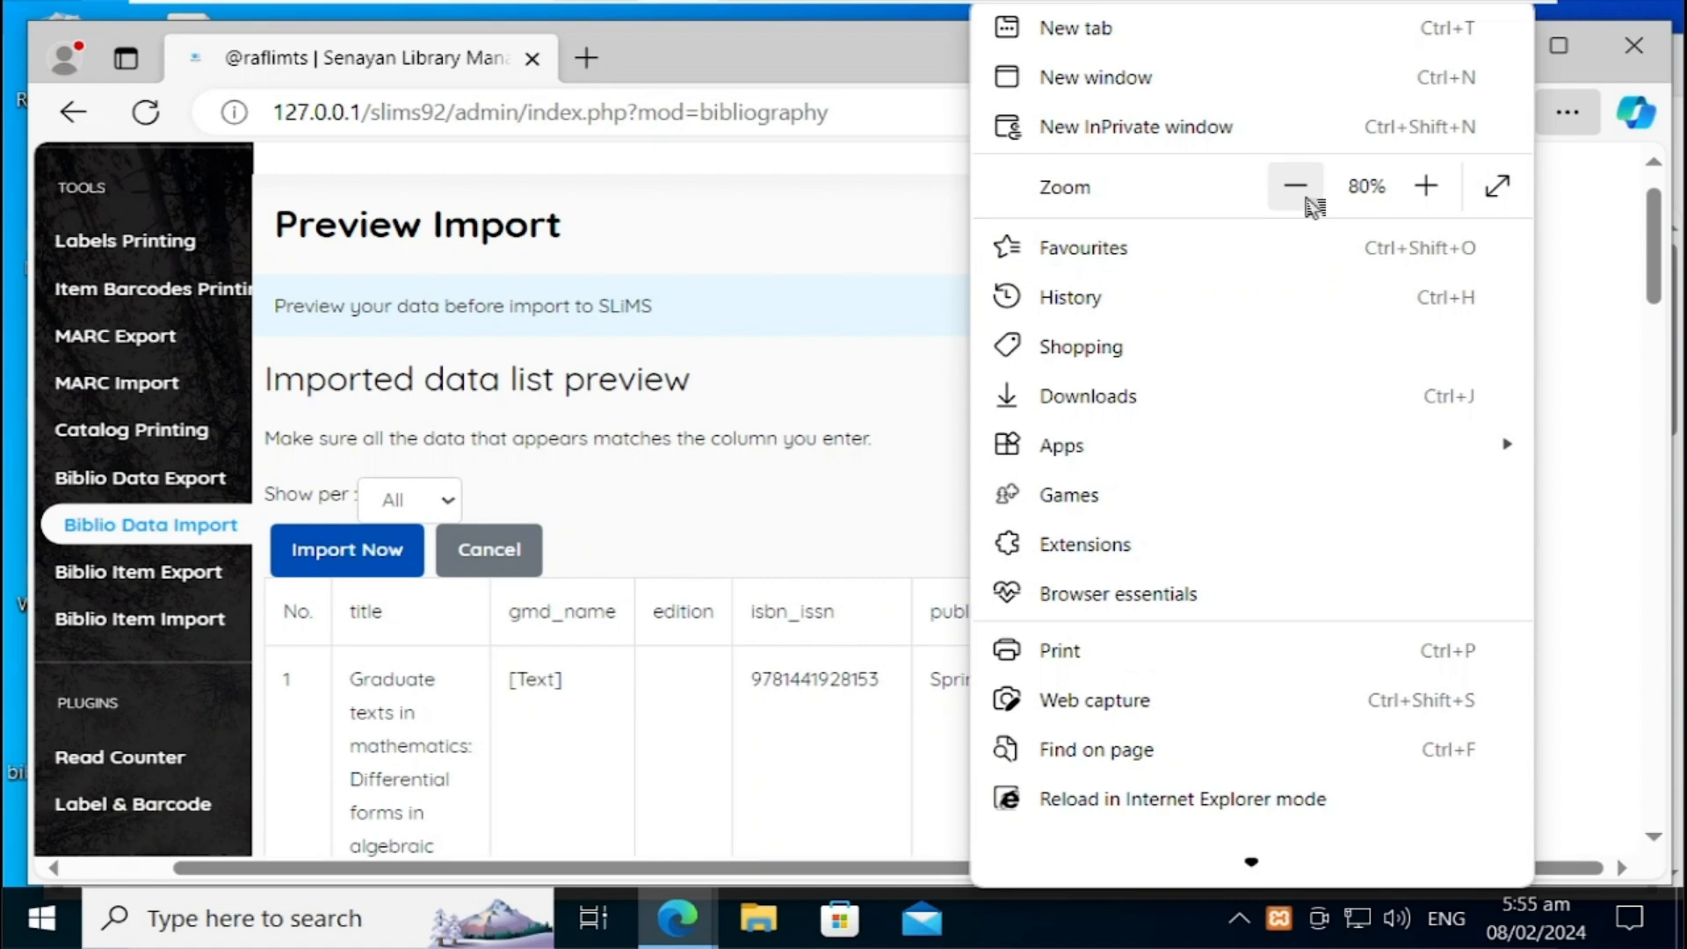
pyautogui.click(1307, 202)
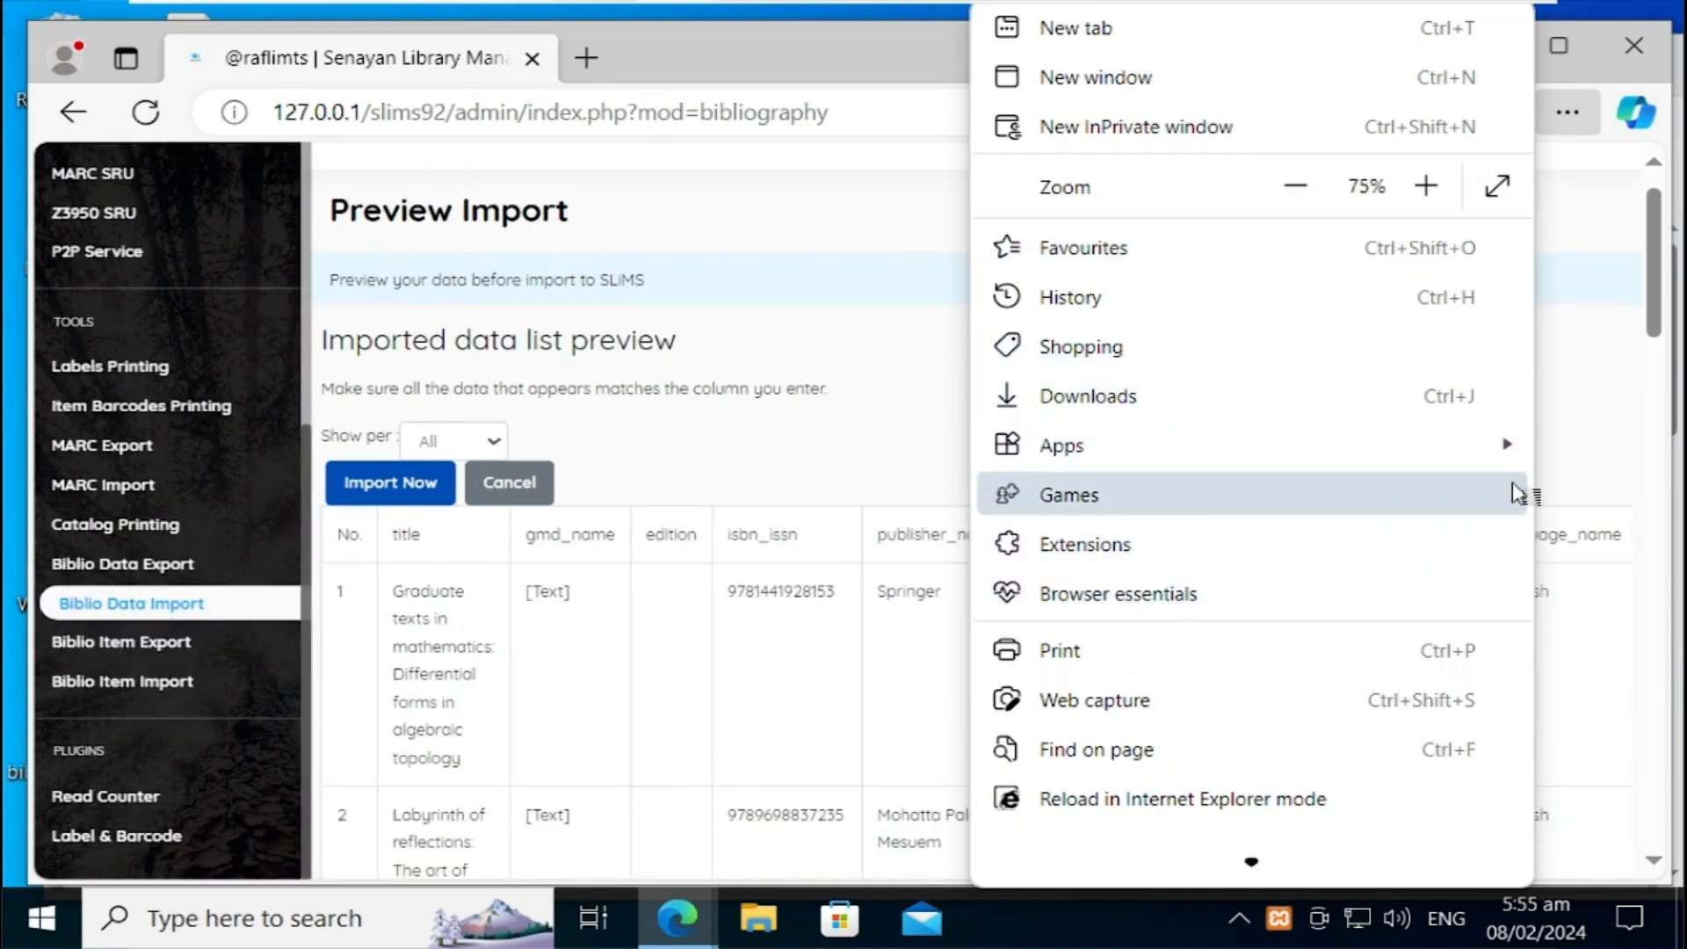
pyautogui.click(1607, 453)
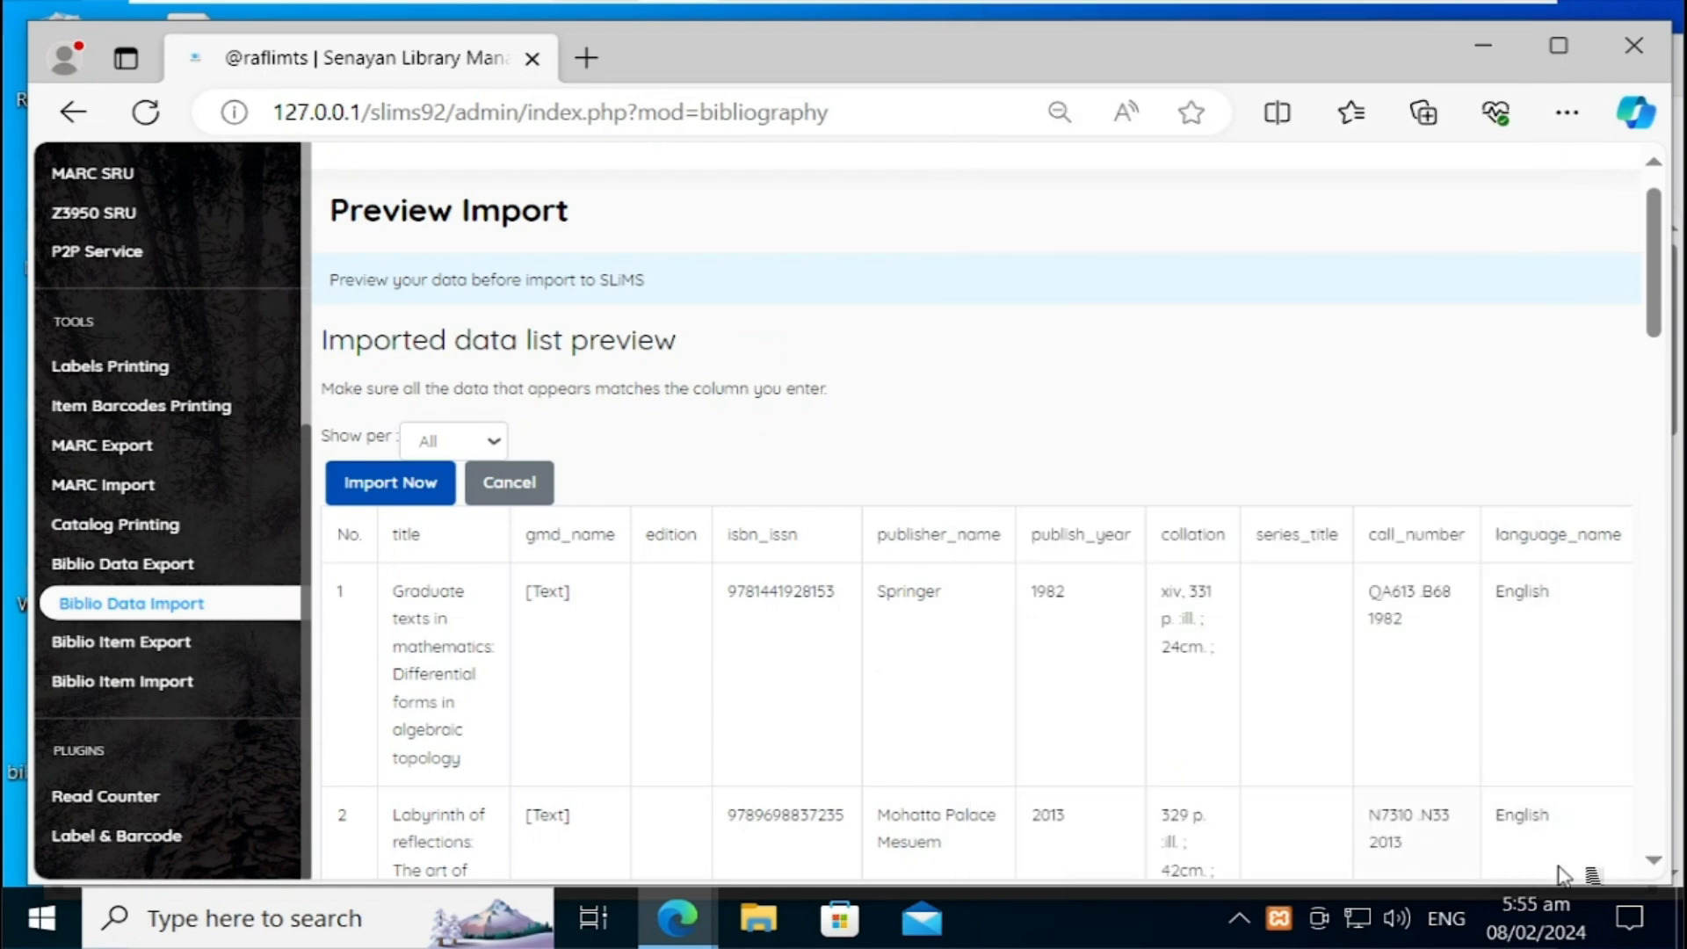
# Step: Scroll through all 19 preview rows, with item codes running through 000020
pyautogui.scroll(-5, 1669, 868)
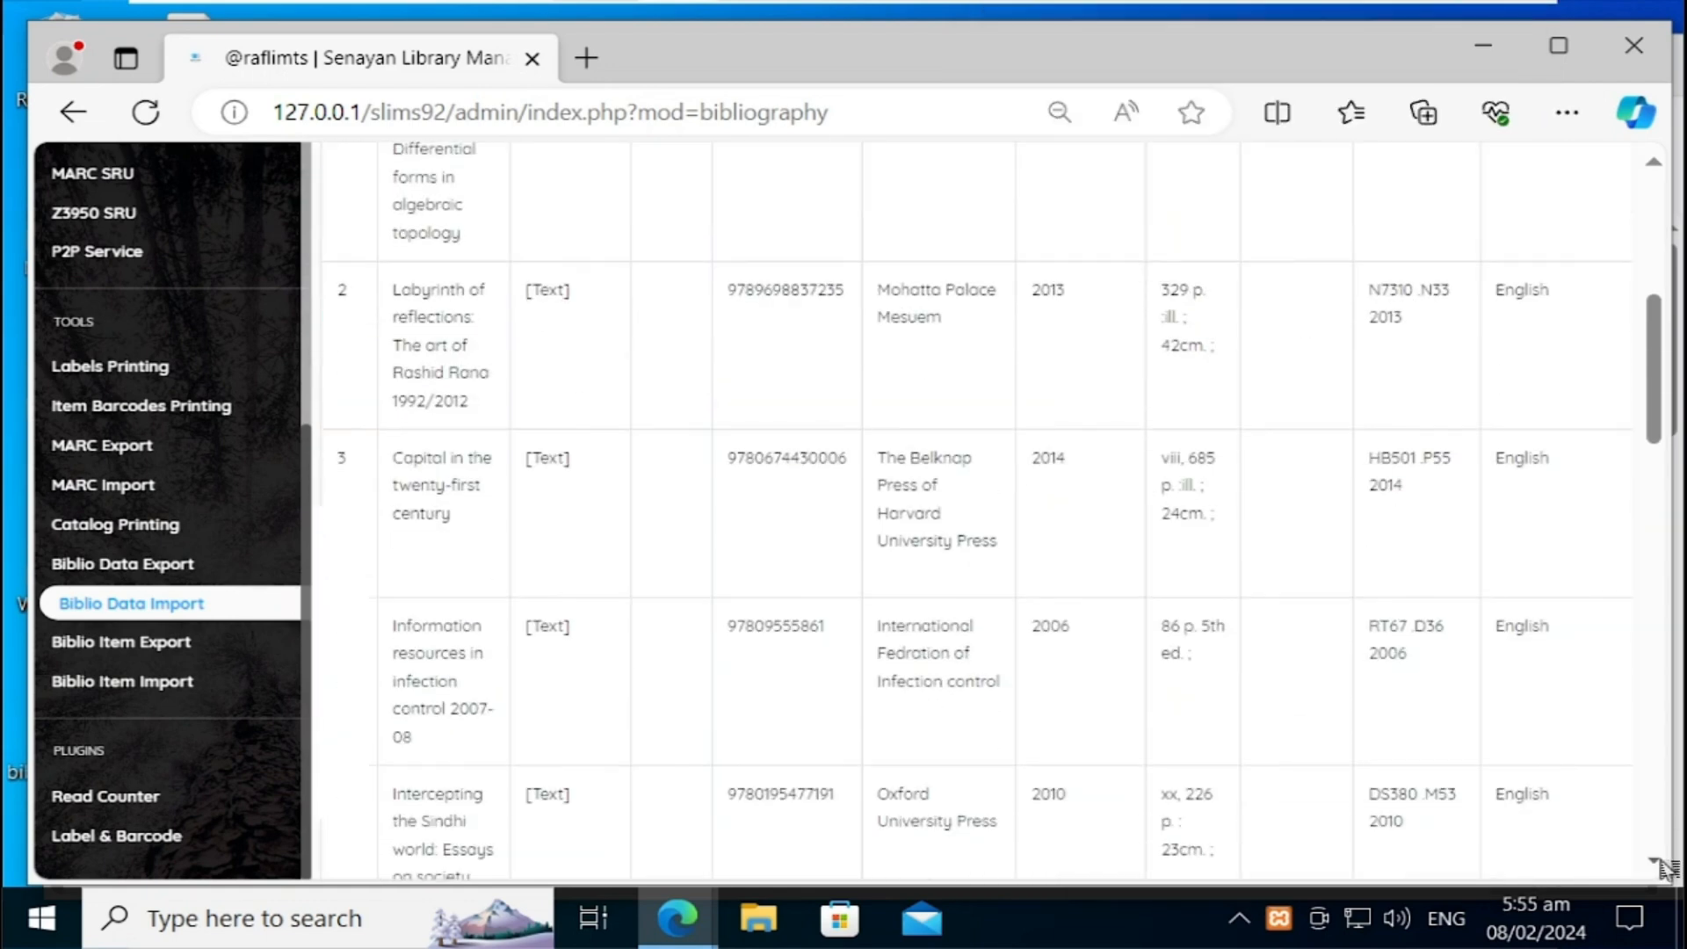
pyautogui.scroll(-15, 1668, 868)
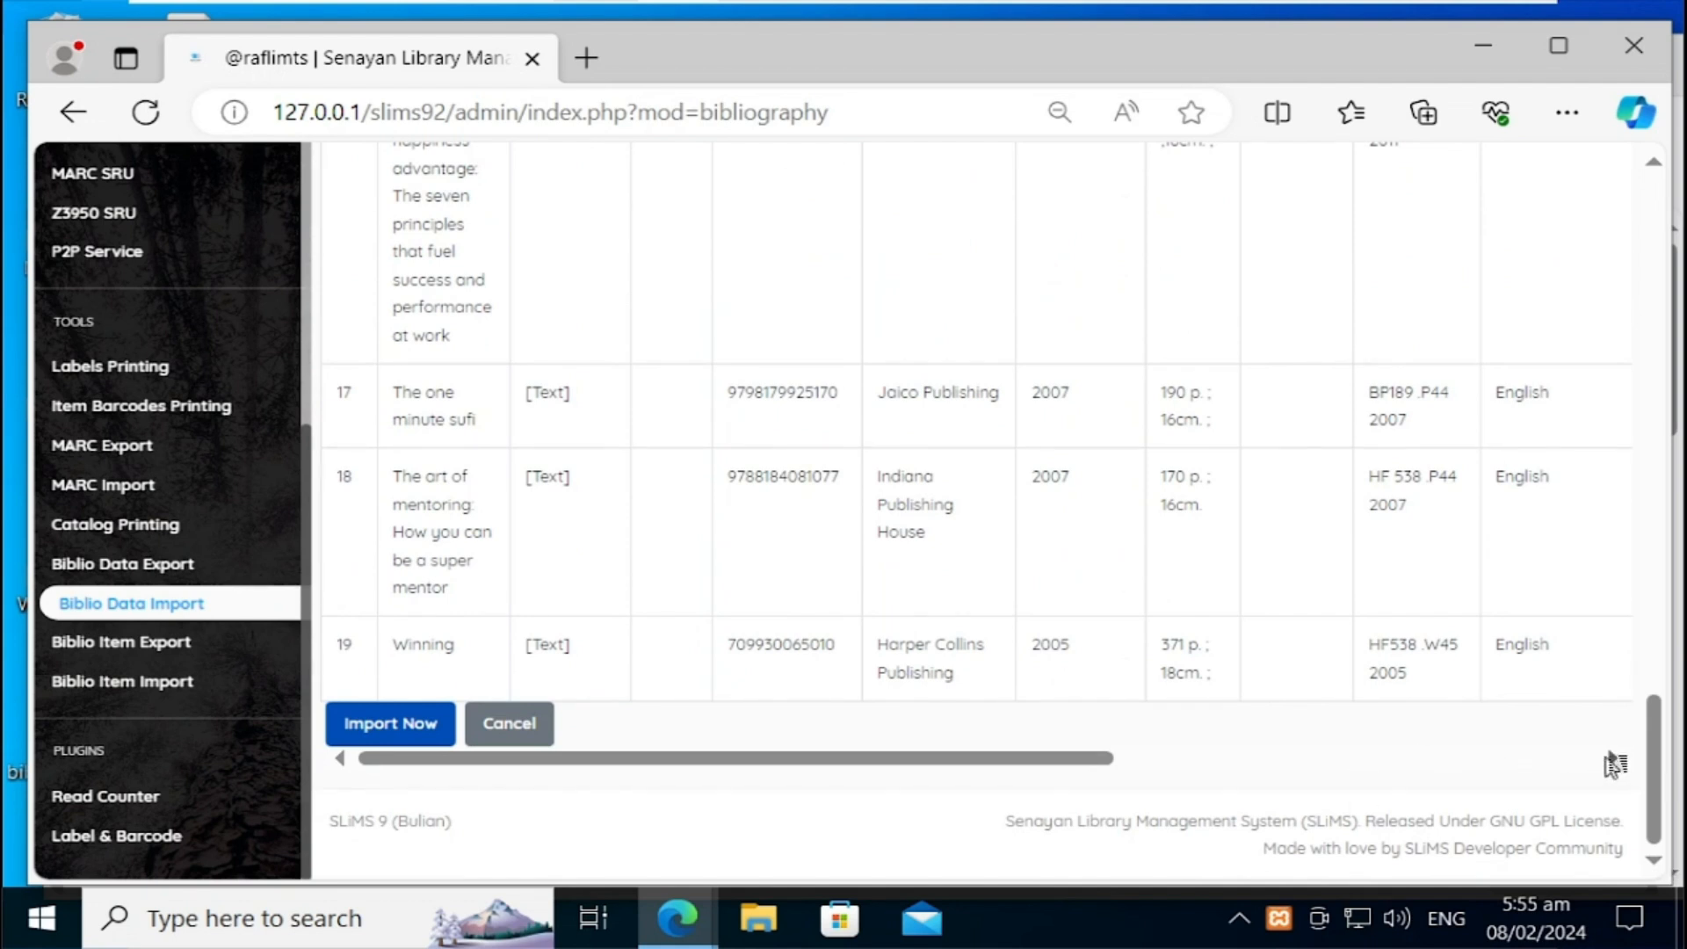
pyautogui.hscroll(10, 1615, 764)
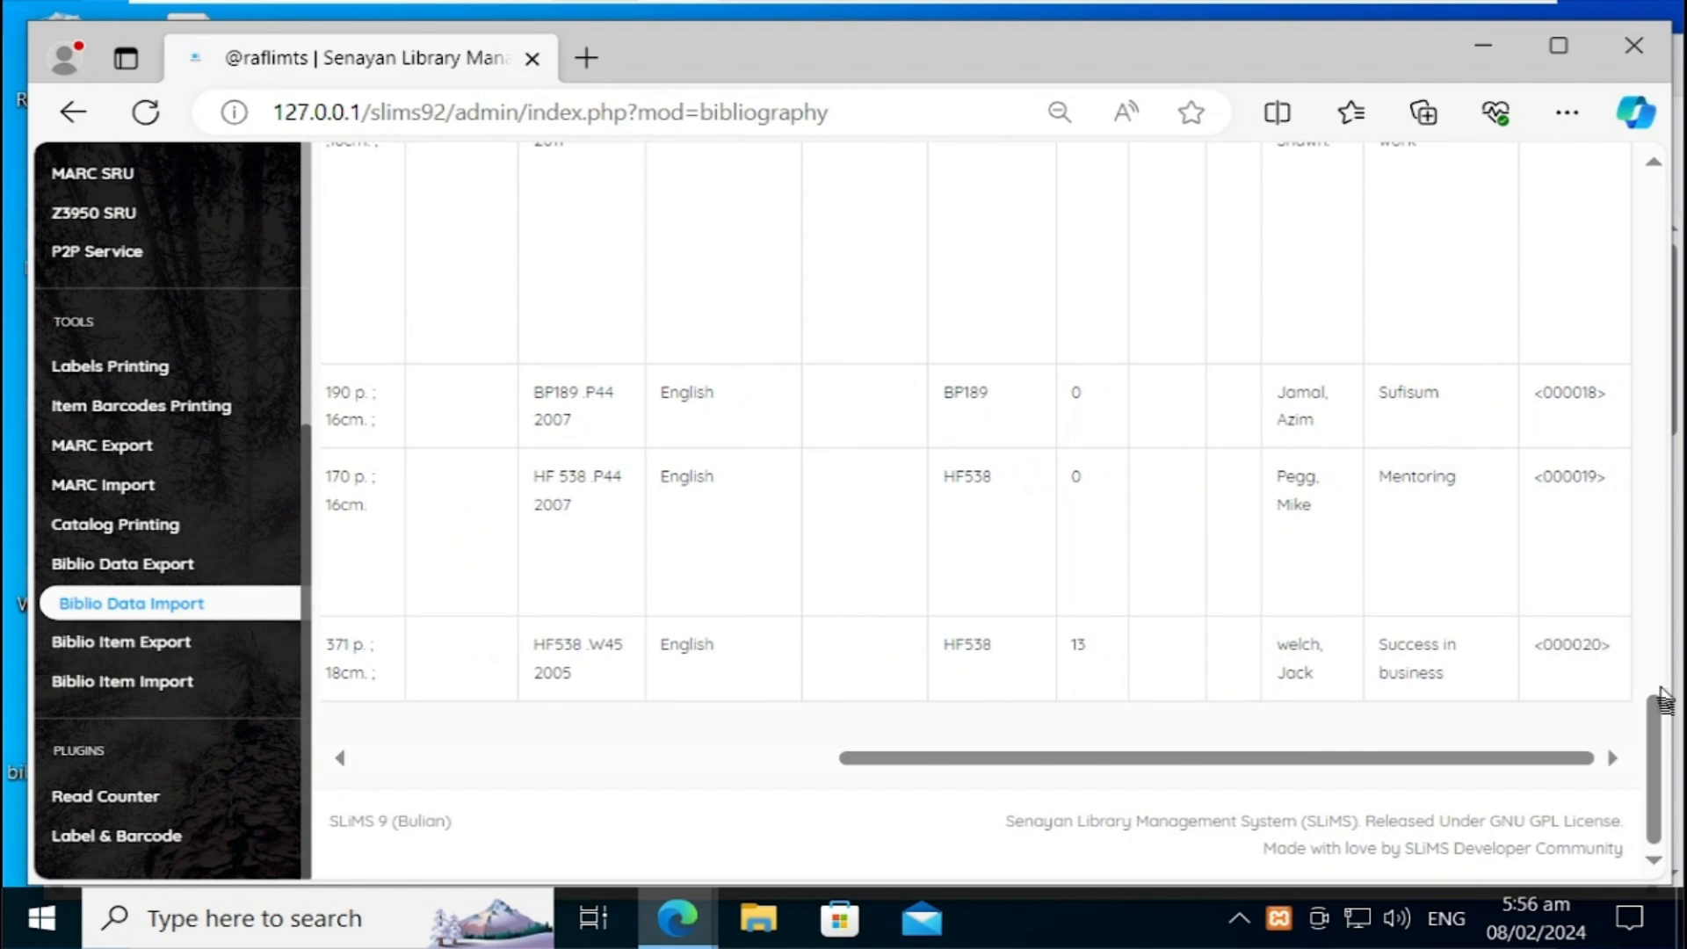
pyautogui.moveTo(1655, 705); pyautogui.dragTo(1605, 276)
pyautogui.scroll(5, 1609, 283)
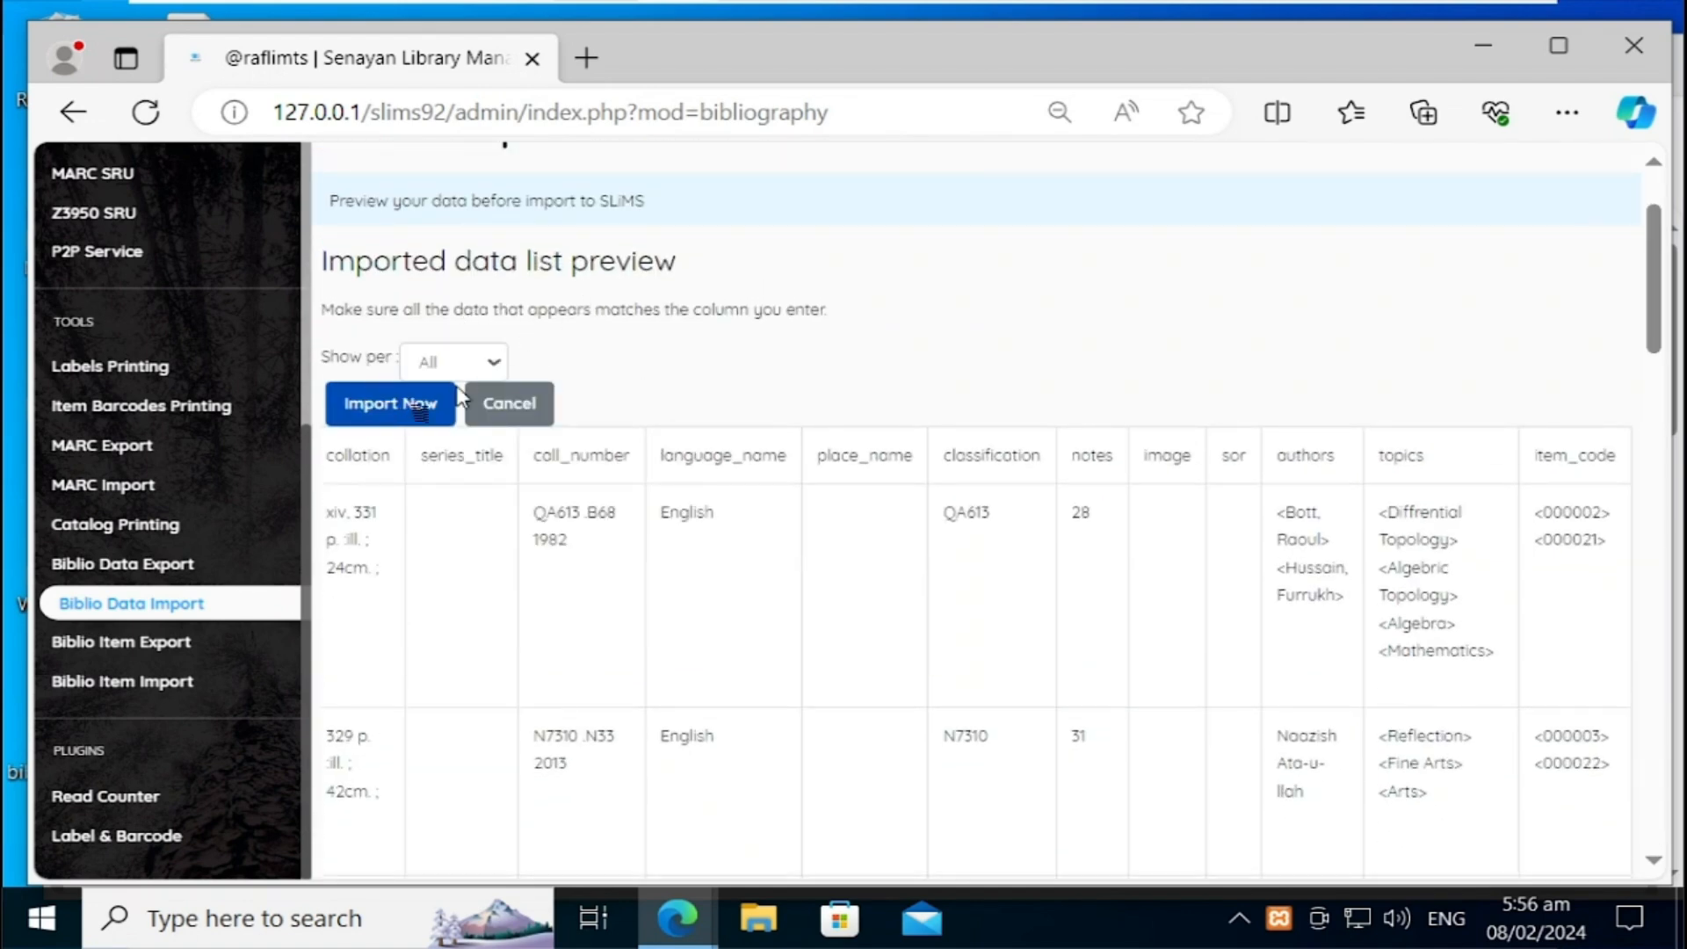
# Step: Import the previewed biblio records with Import Now, then scroll the preview table
pyautogui.click(393, 408)
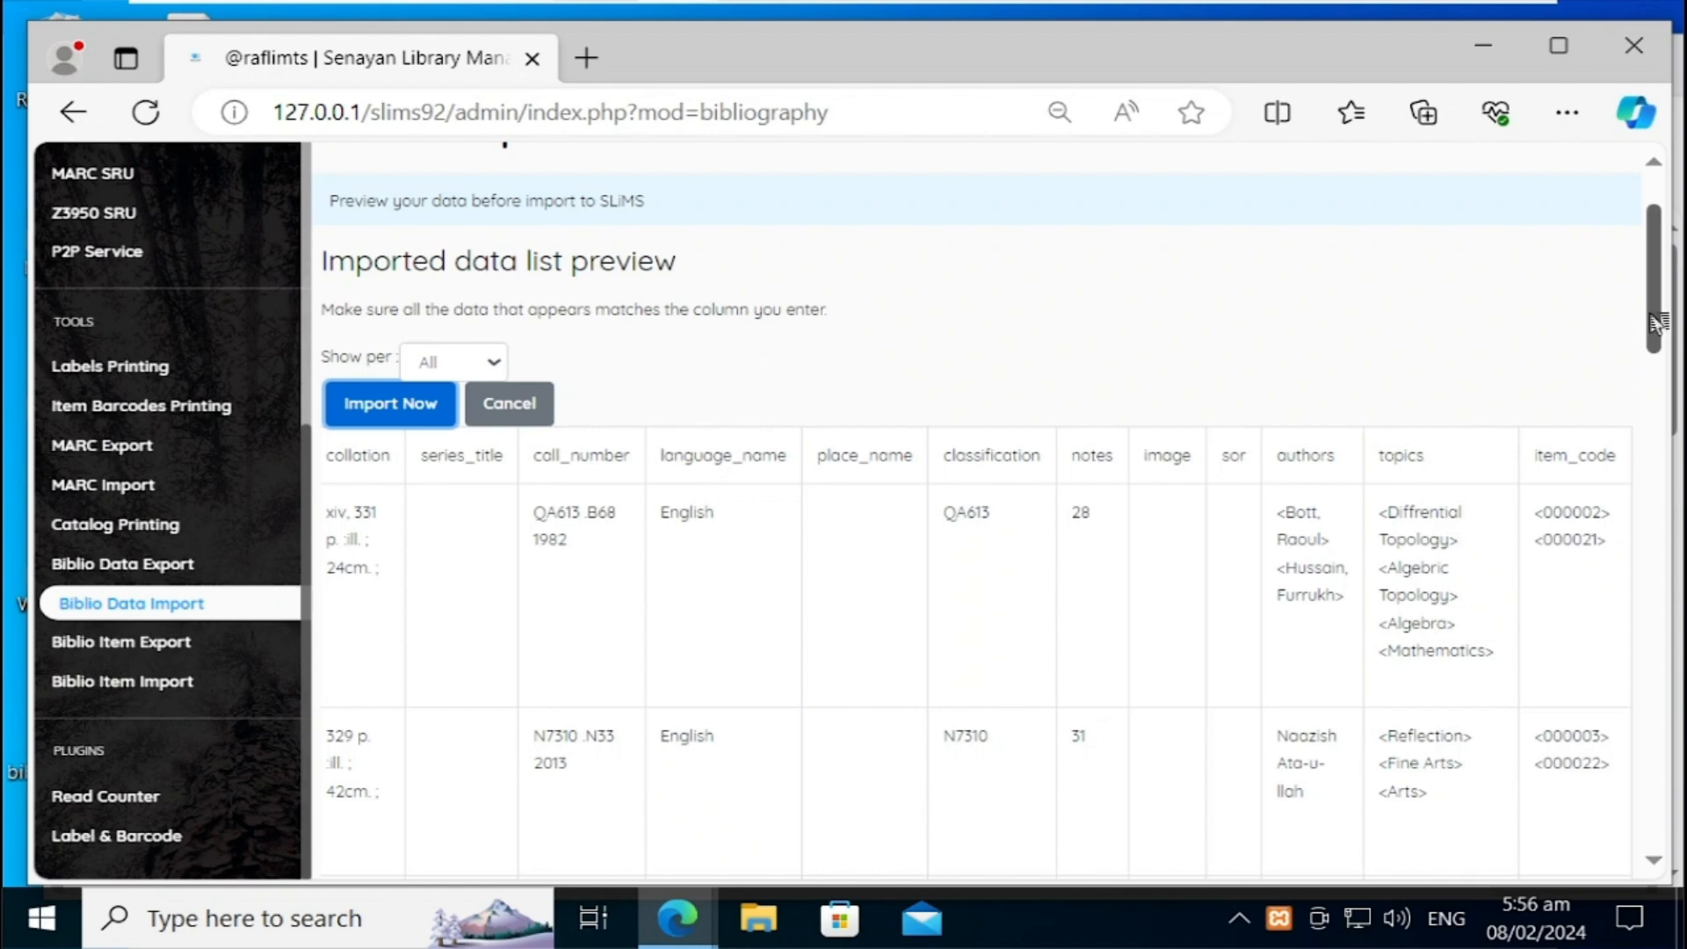
pyautogui.moveTo(1657, 321); pyautogui.dragTo(1632, 646)
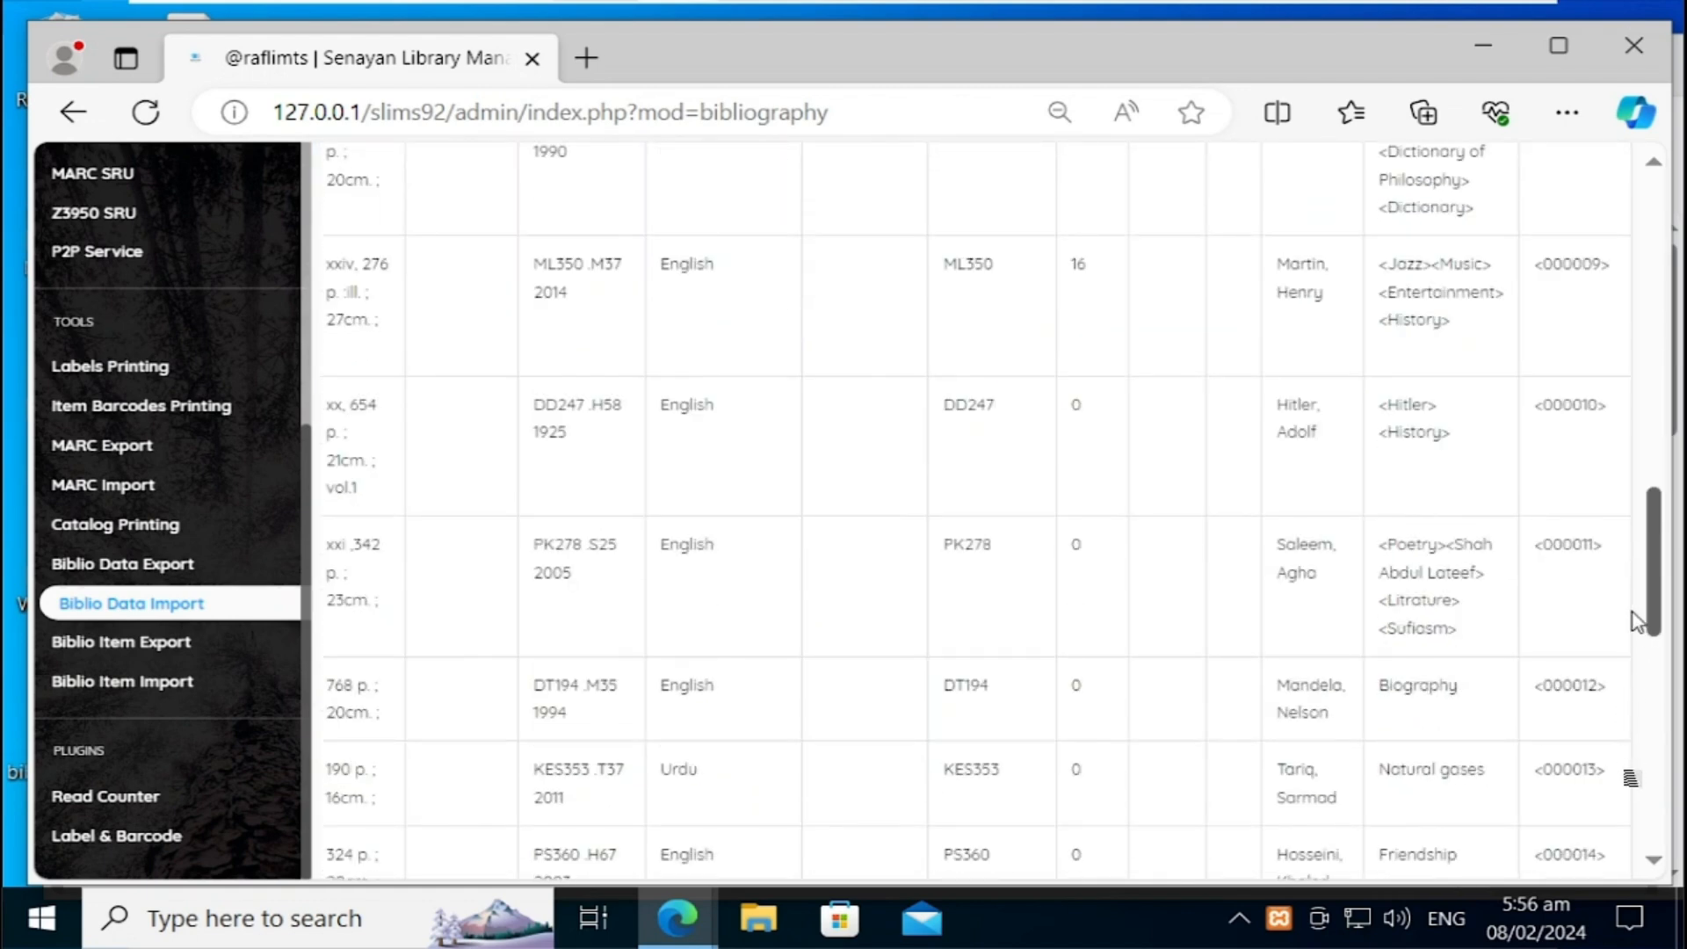
pyautogui.moveTo(1627, 910); pyautogui.dragTo(1638, 895)
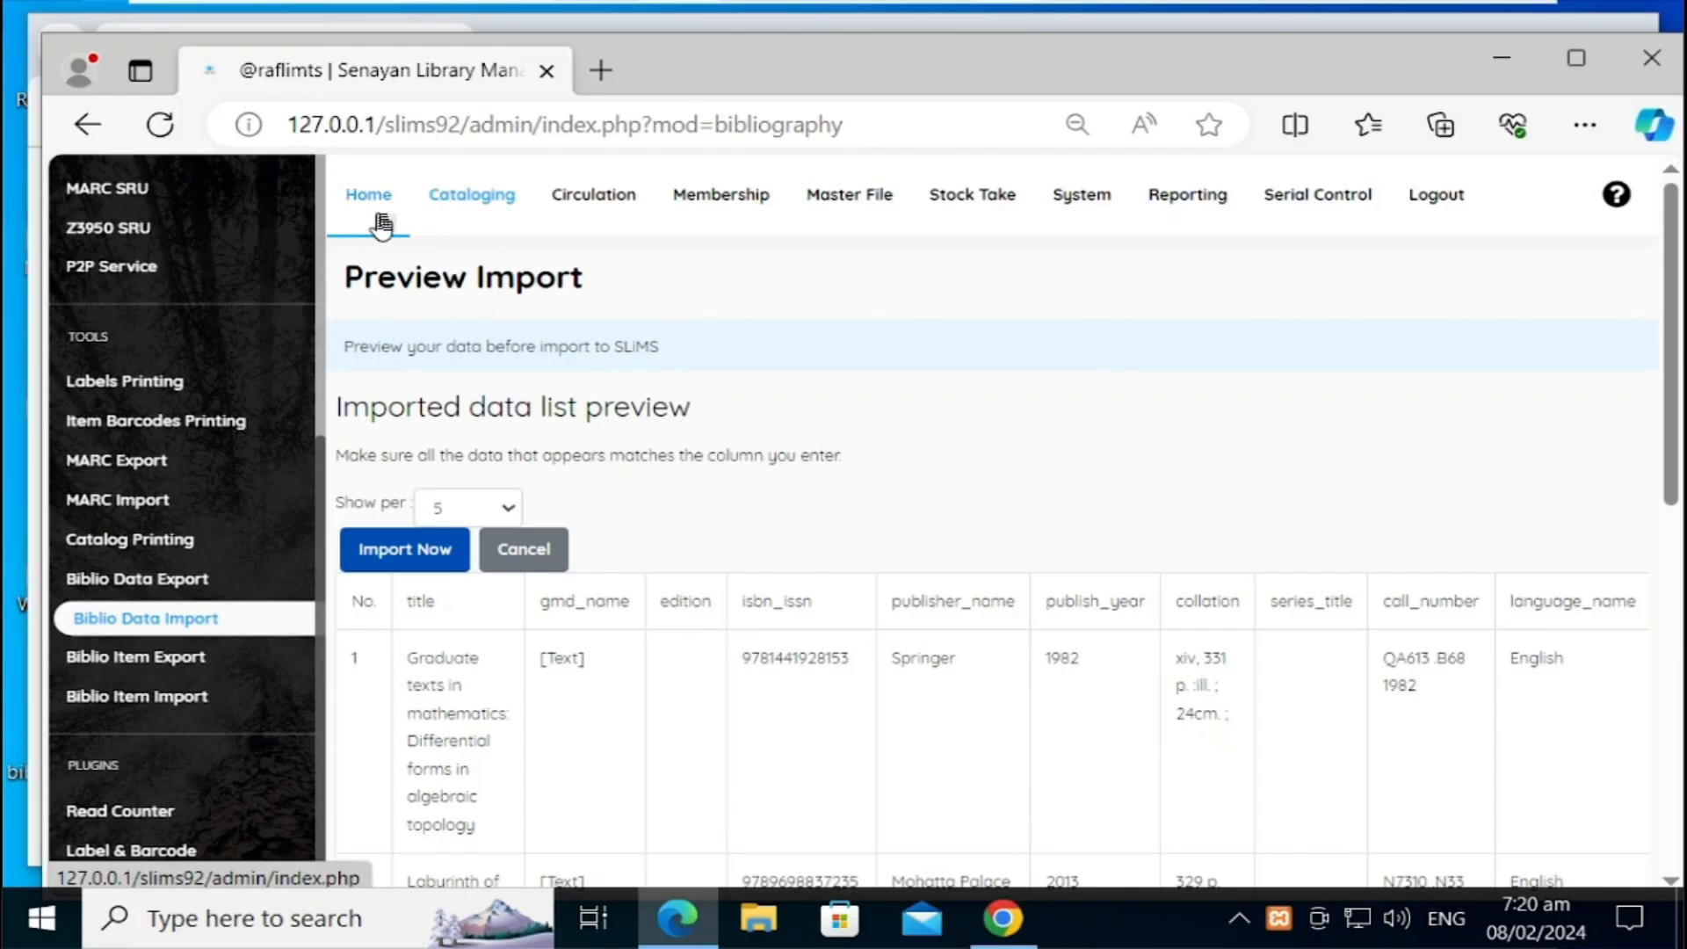
# Step: Open the SLiMS home page in a new tab and go to Cataloging's Bibliographic list
pyautogui.rightClick(382, 226)
pyautogui.click(453, 242)
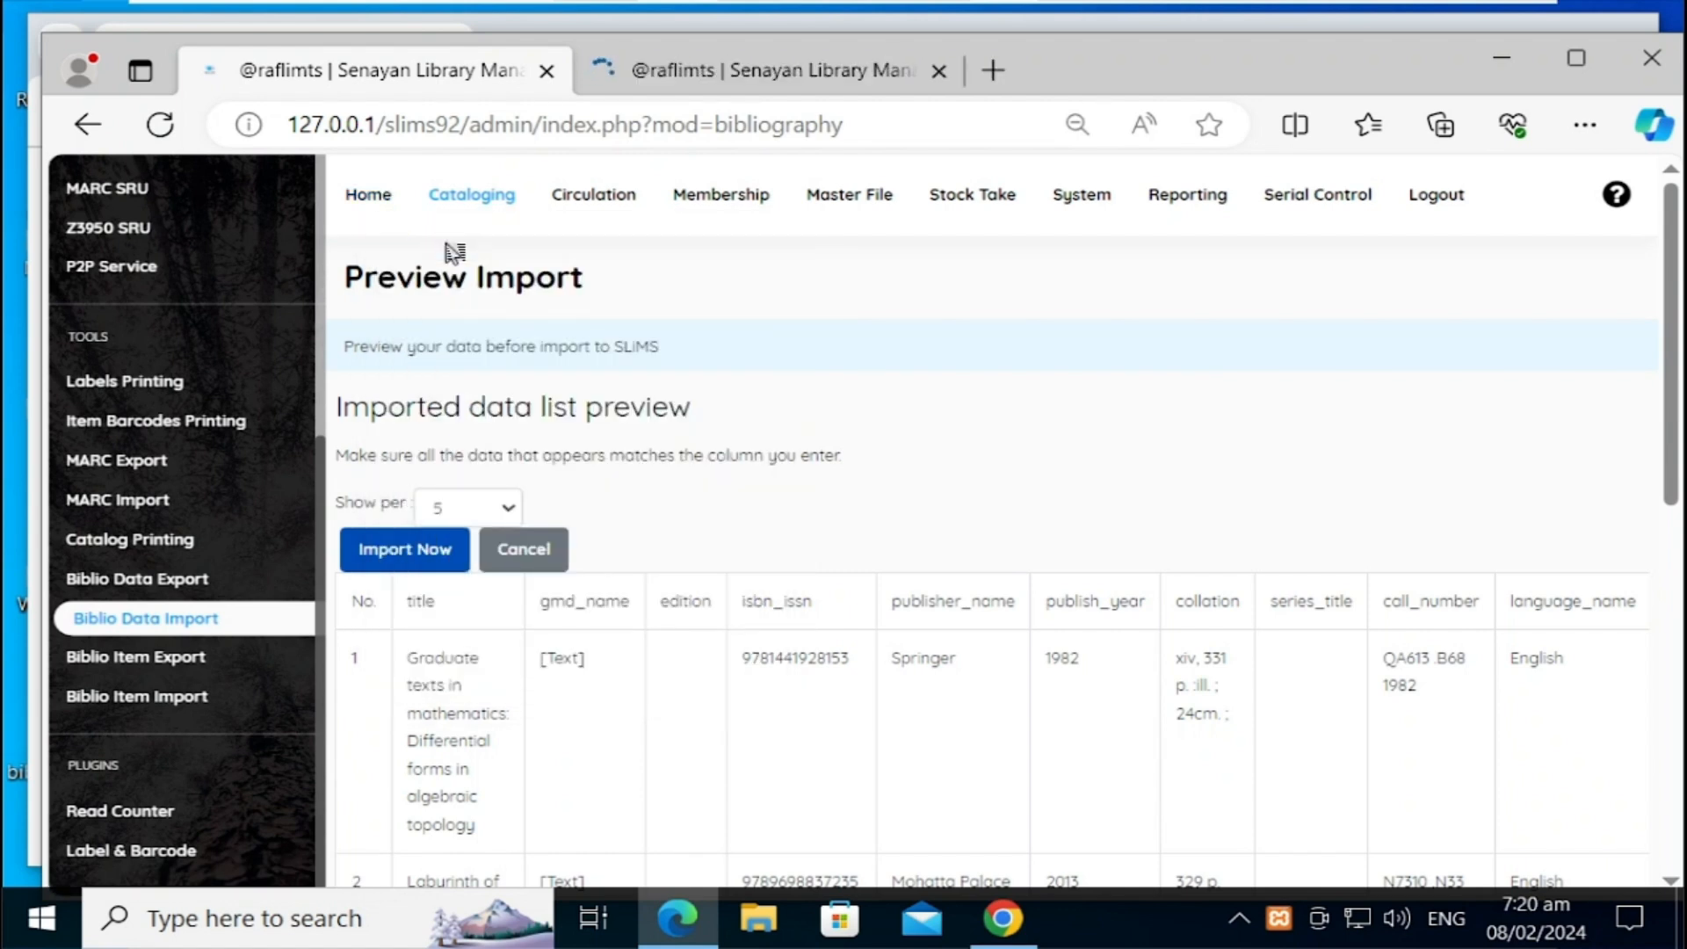
pyautogui.click(797, 77)
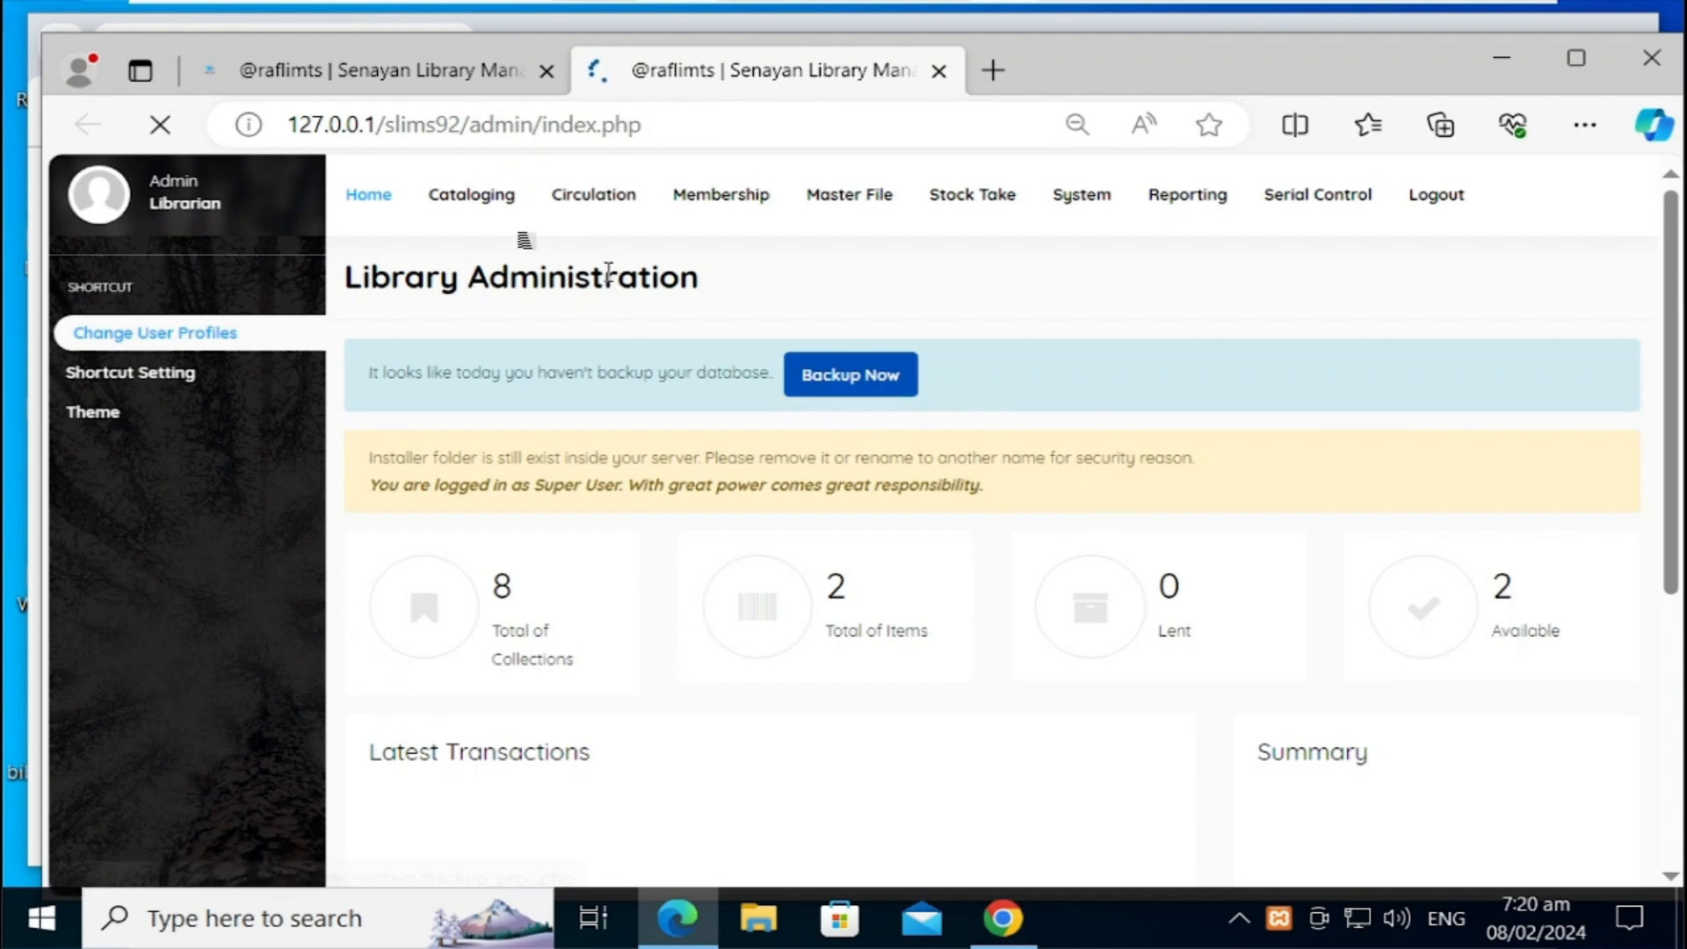
pyautogui.click(450, 216)
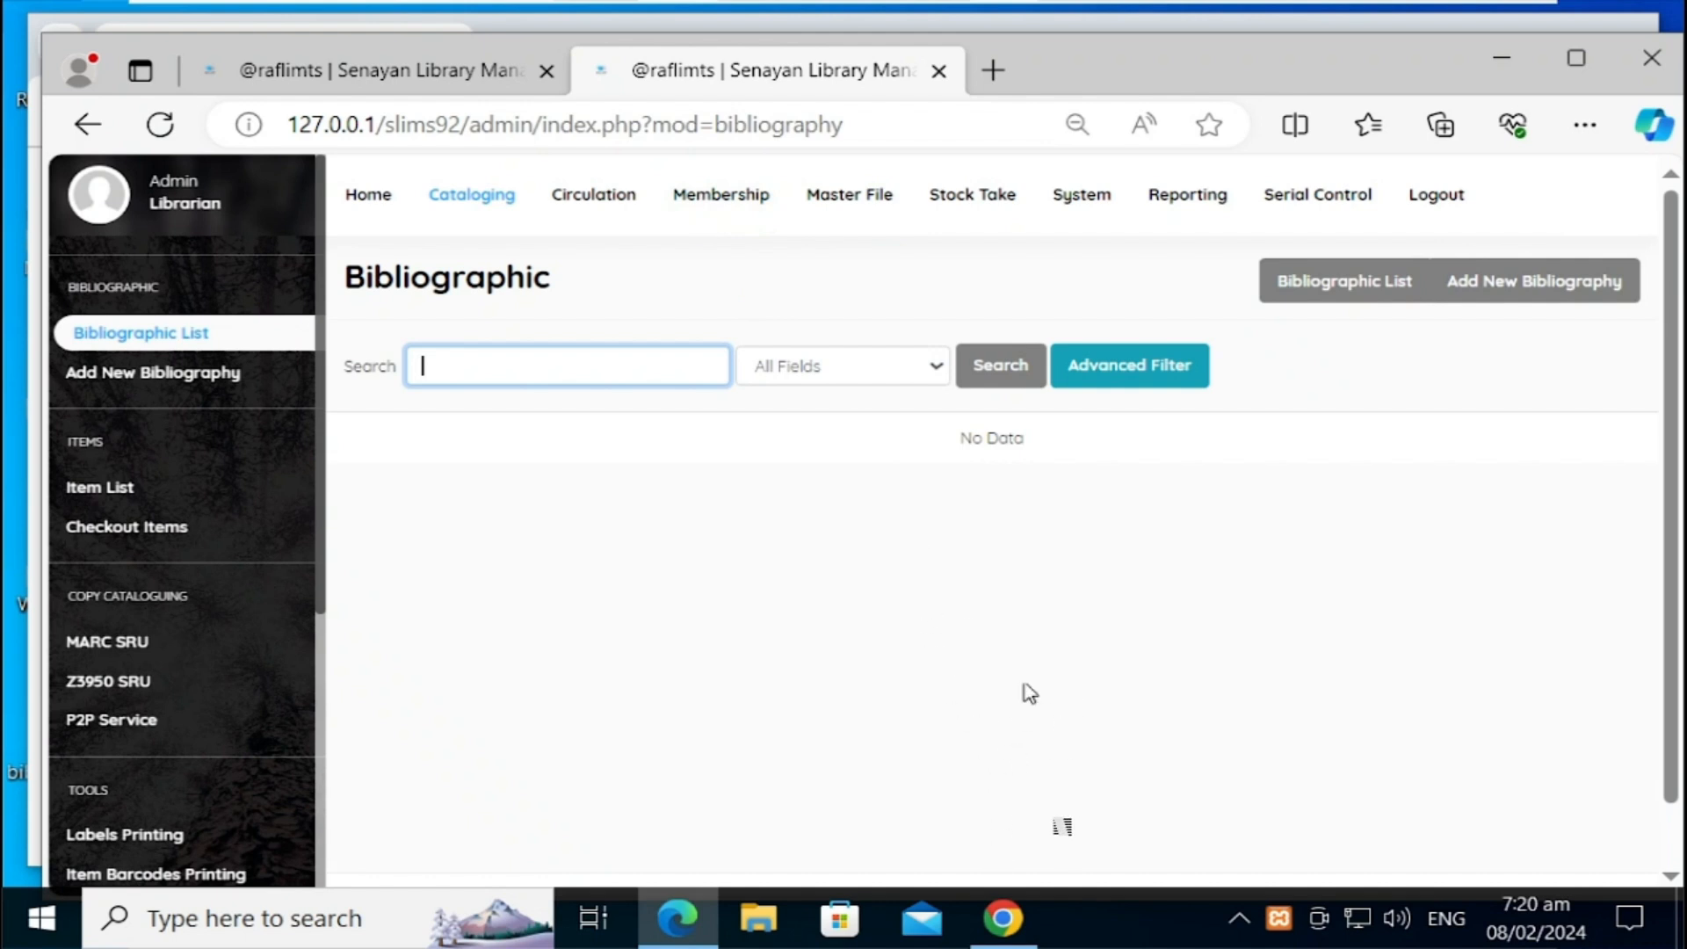
# Step: Return to Edge and open the SLiMS 9.6 online demo from the official SLiMS website
pyautogui.moveTo(1002, 902)
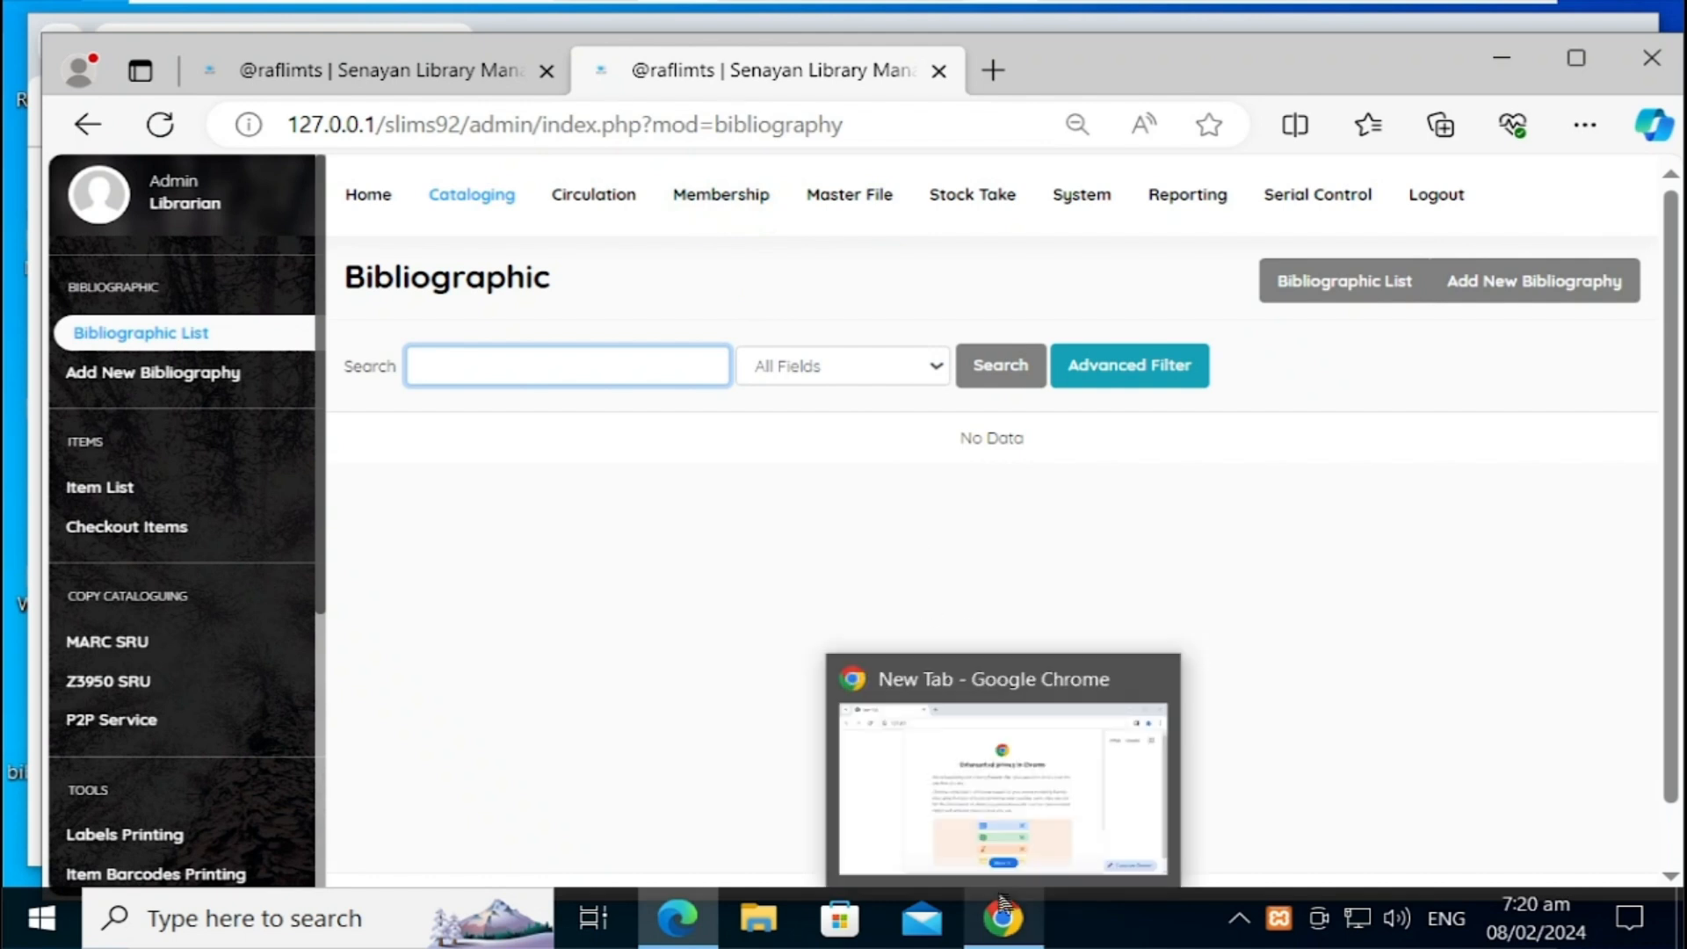
pyautogui.click(1019, 821)
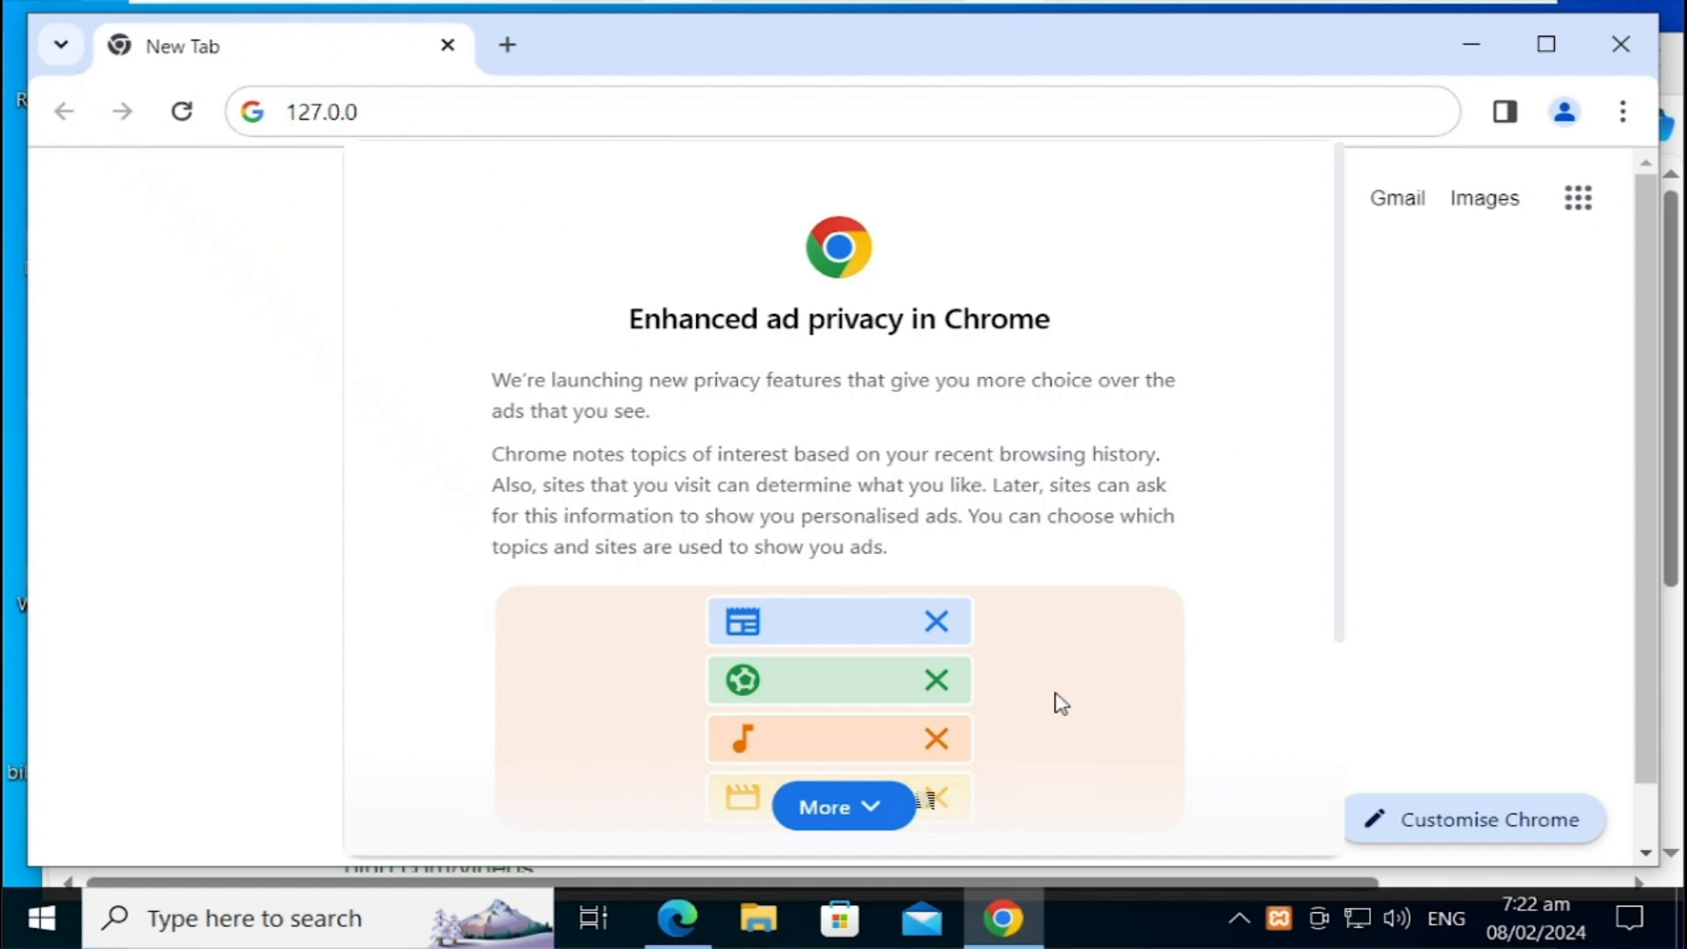
pyautogui.click(677, 919)
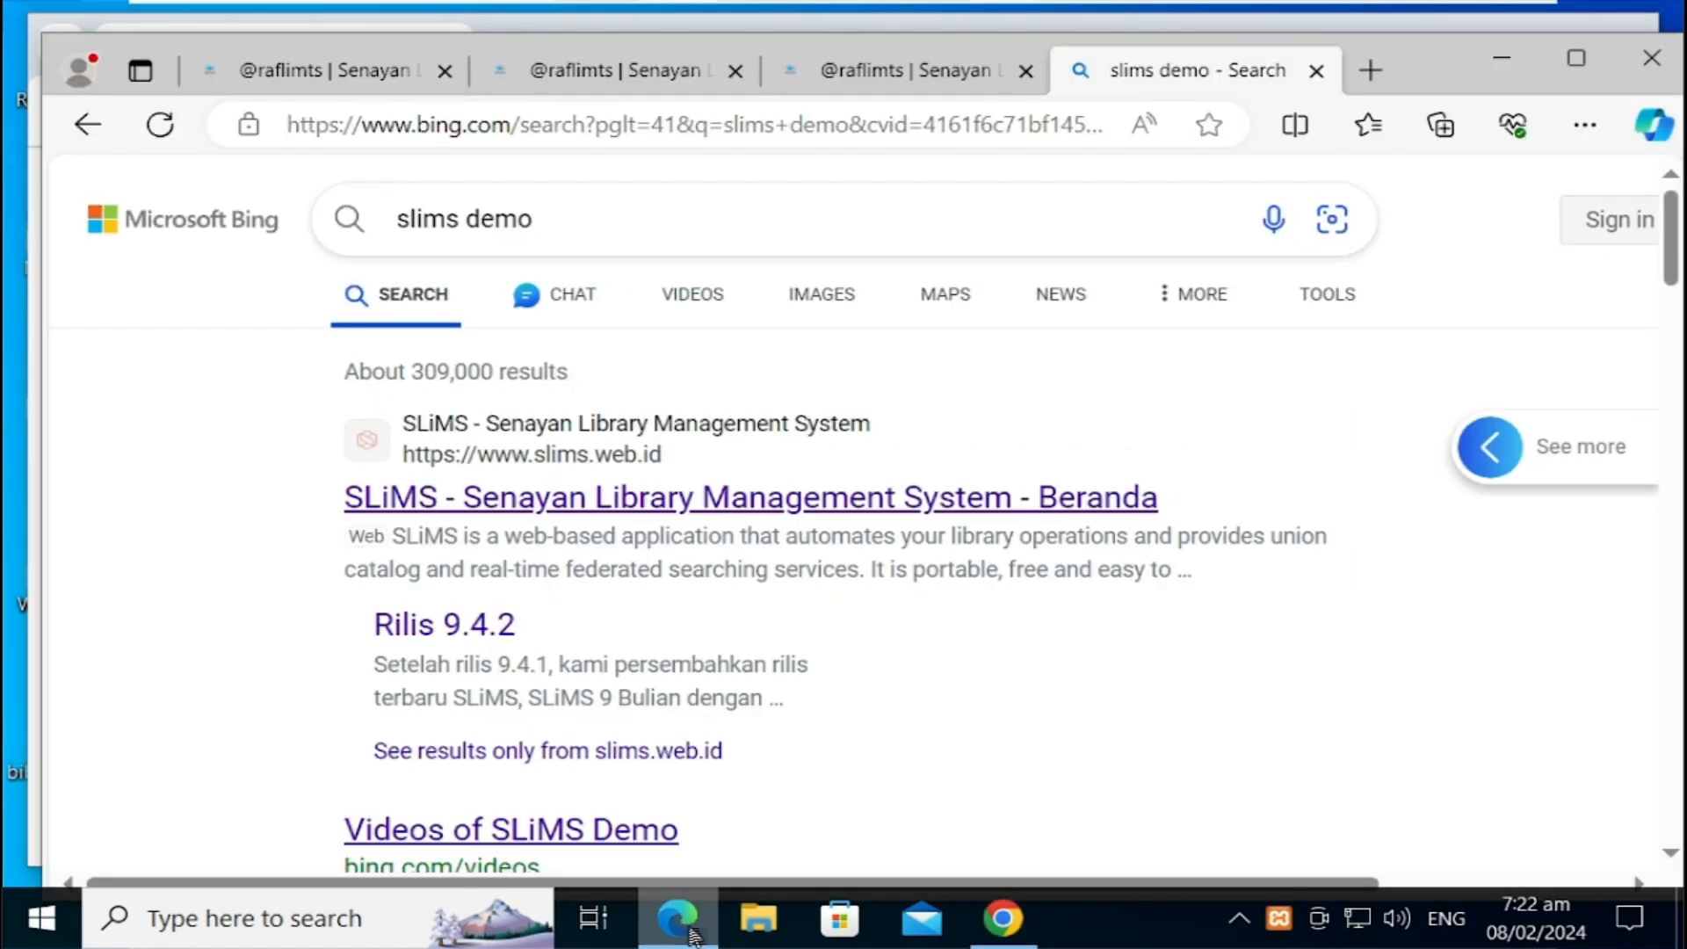
pyautogui.click(902, 508)
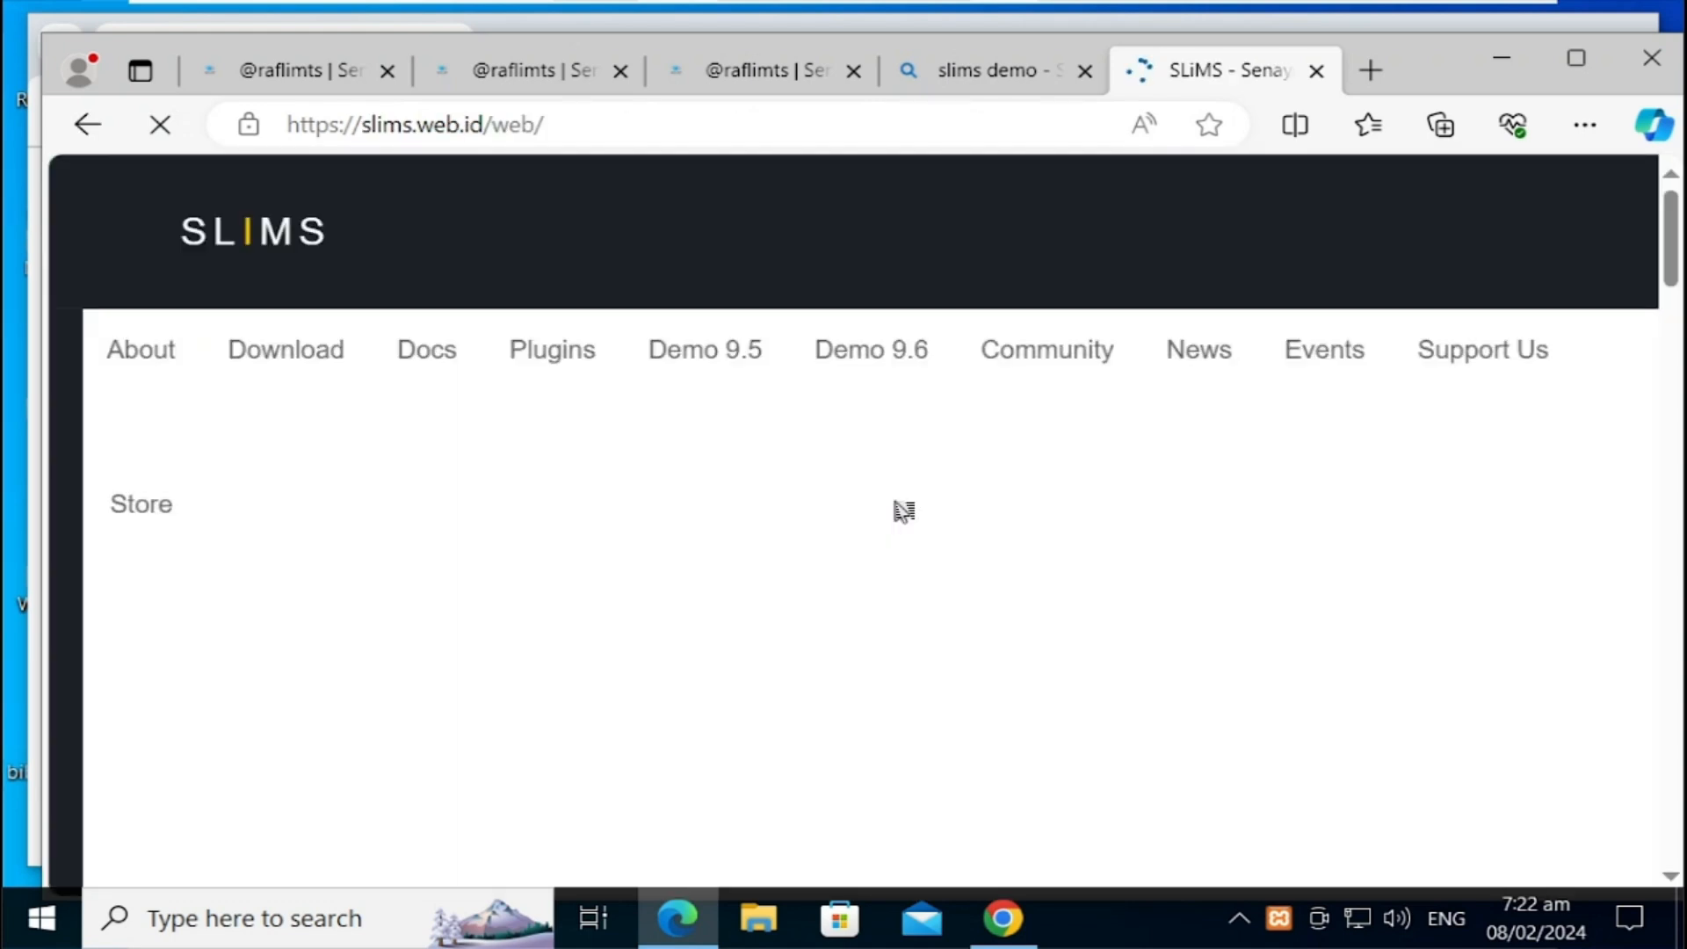
pyautogui.click(907, 363)
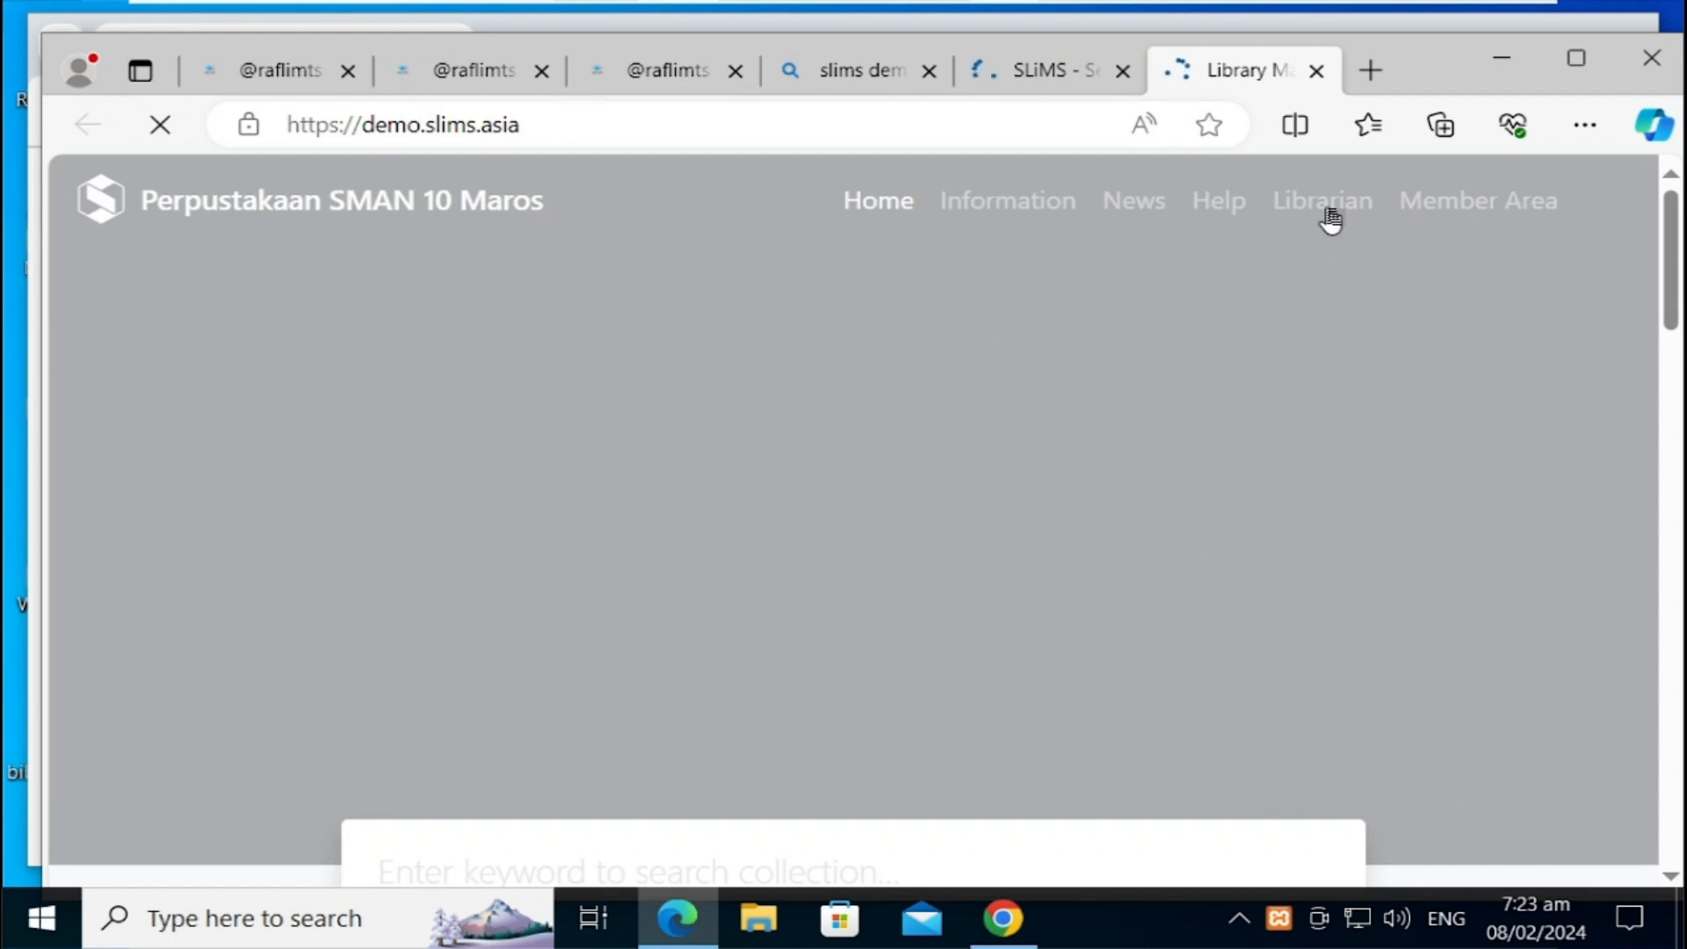
pyautogui.click(1331, 220)
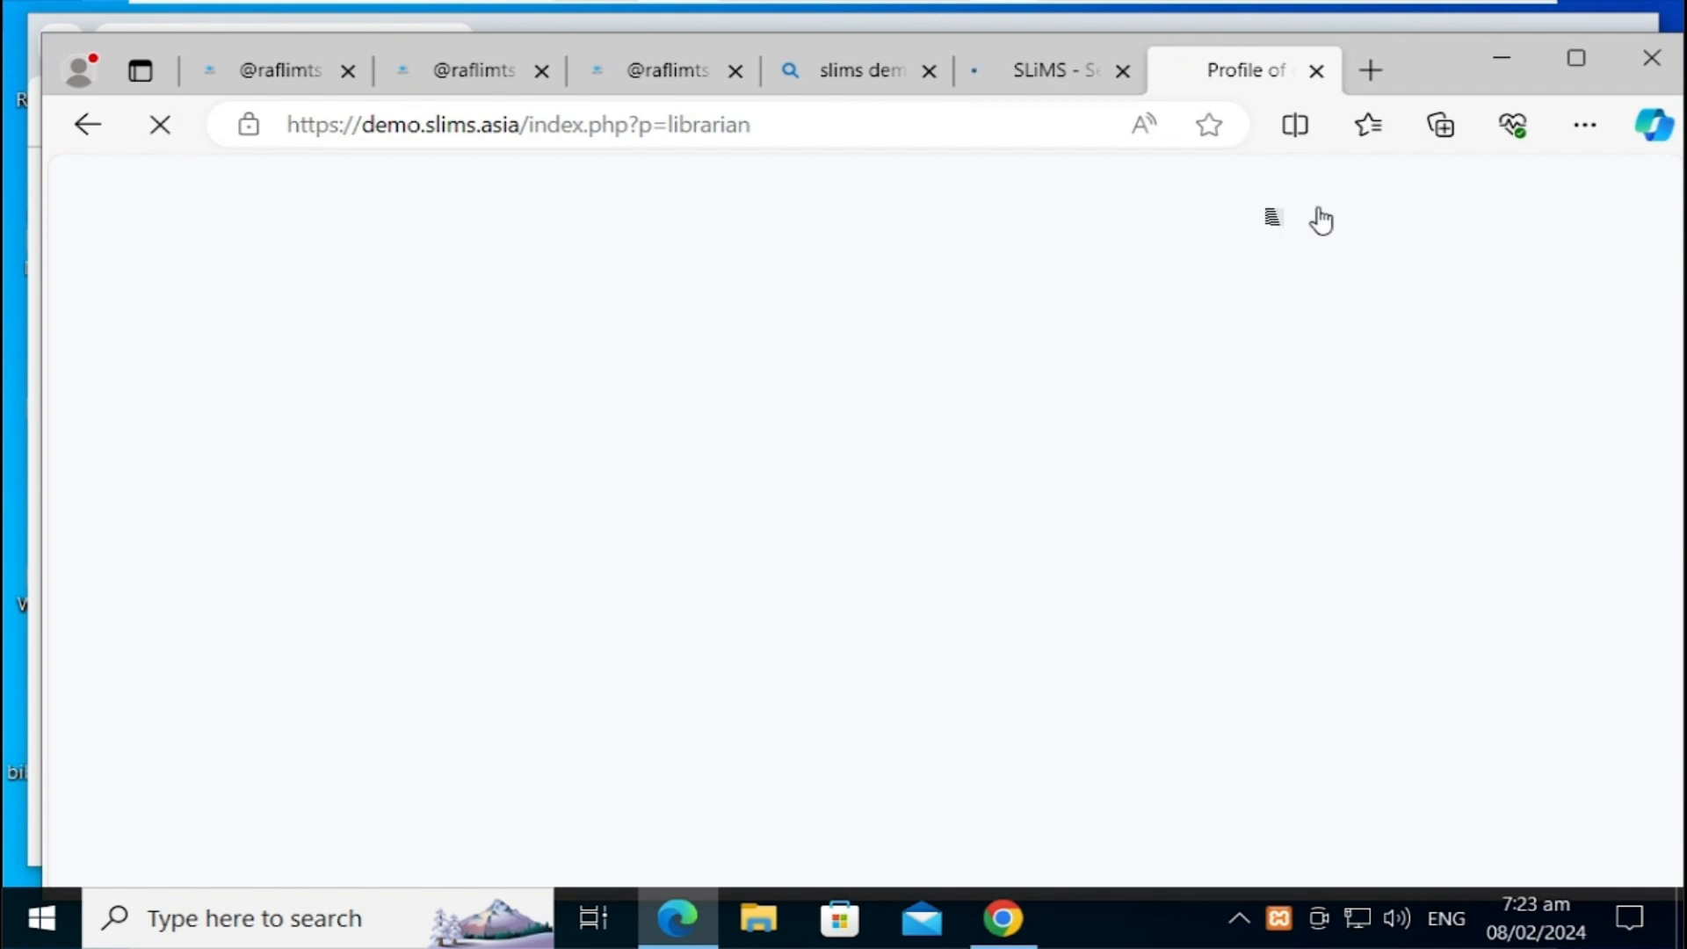
# Step: Change the demo URL from p=librarian to p=login to reach the admin dashboard
pyautogui.click(1080, 125)
pyautogui.click(1080, 125)
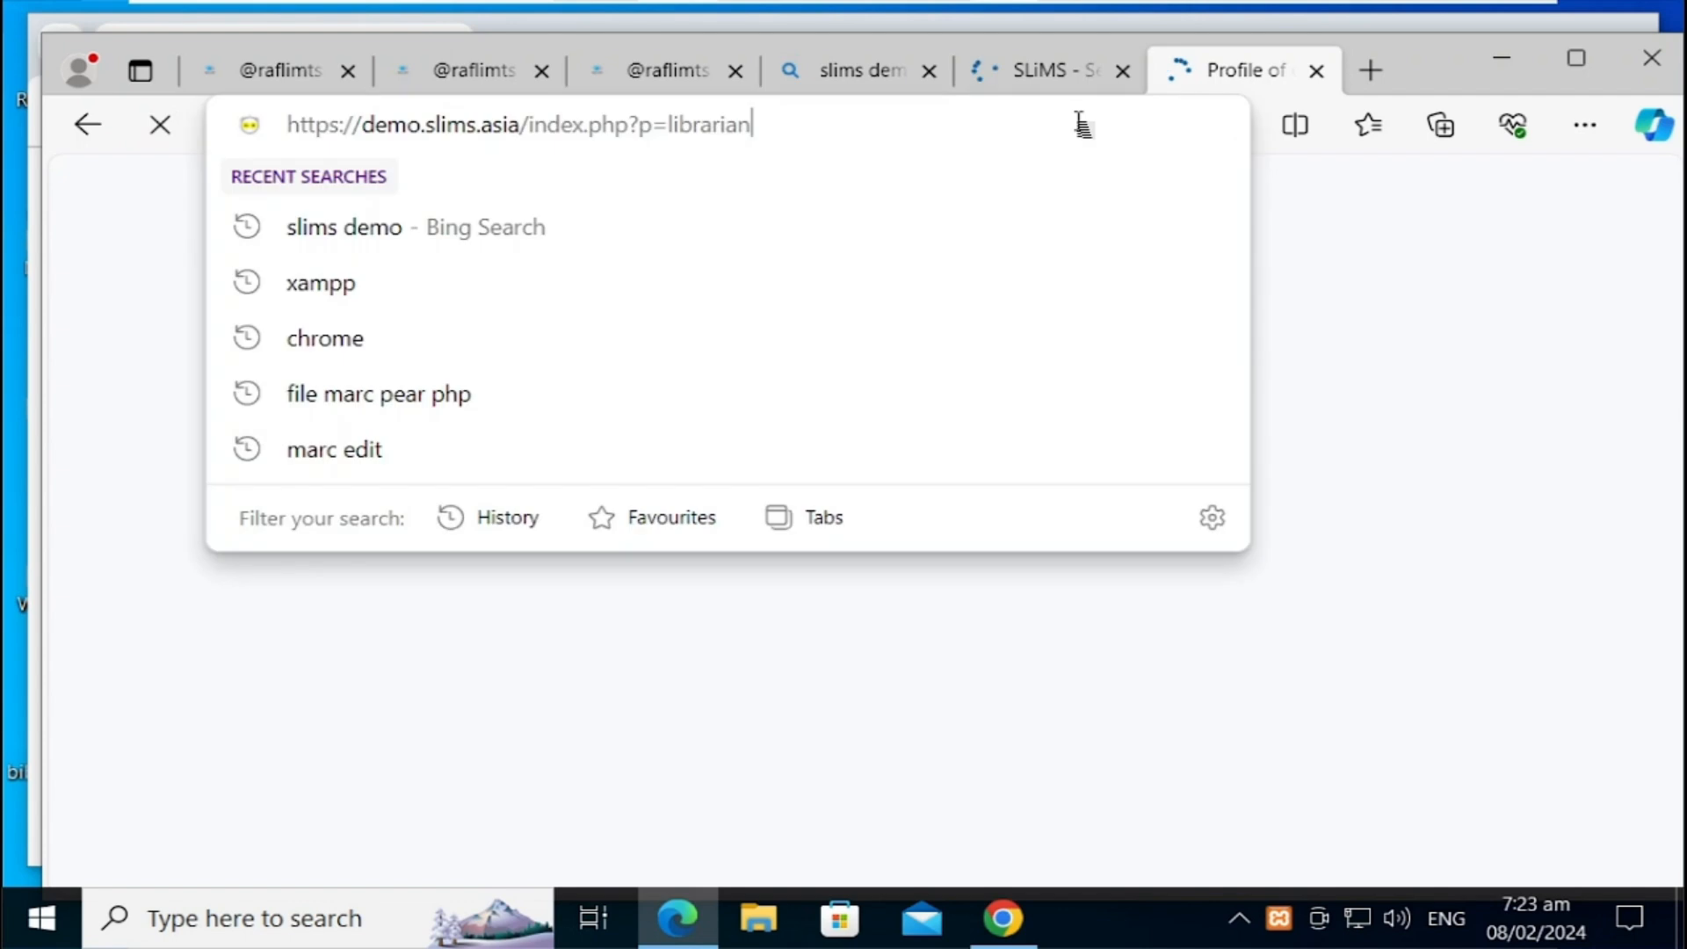
pyautogui.press('BackSpace')
pyautogui.press('BackSpace')
pyautogui.press('BackSpace')
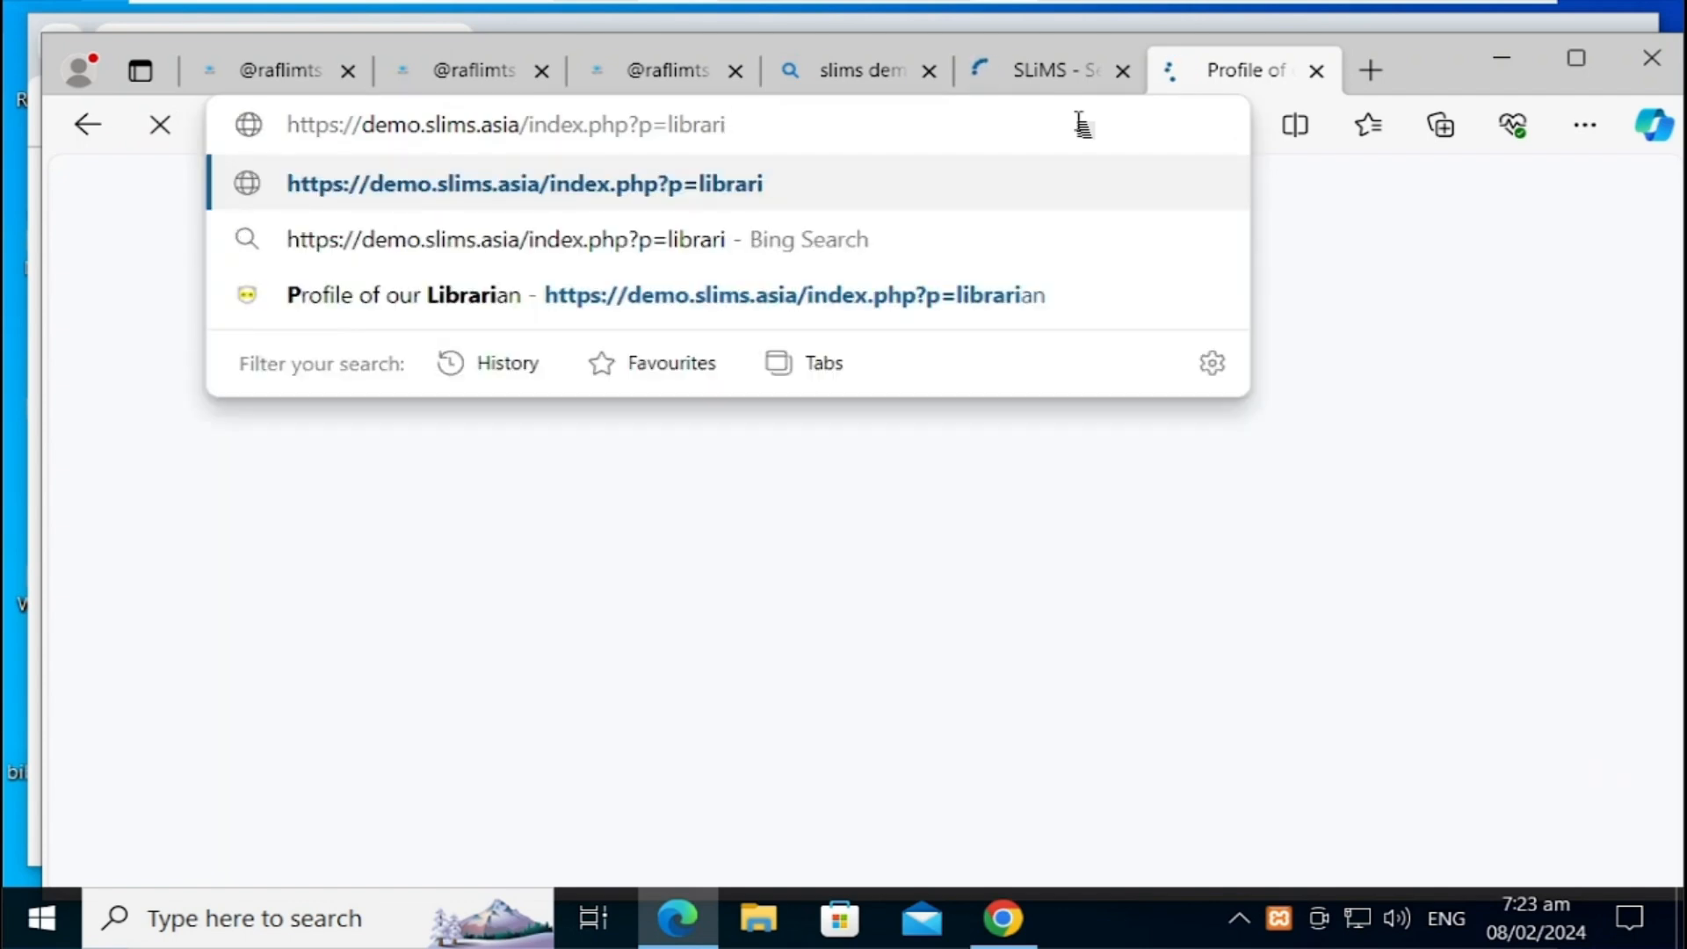
pyautogui.press('BackSpace')
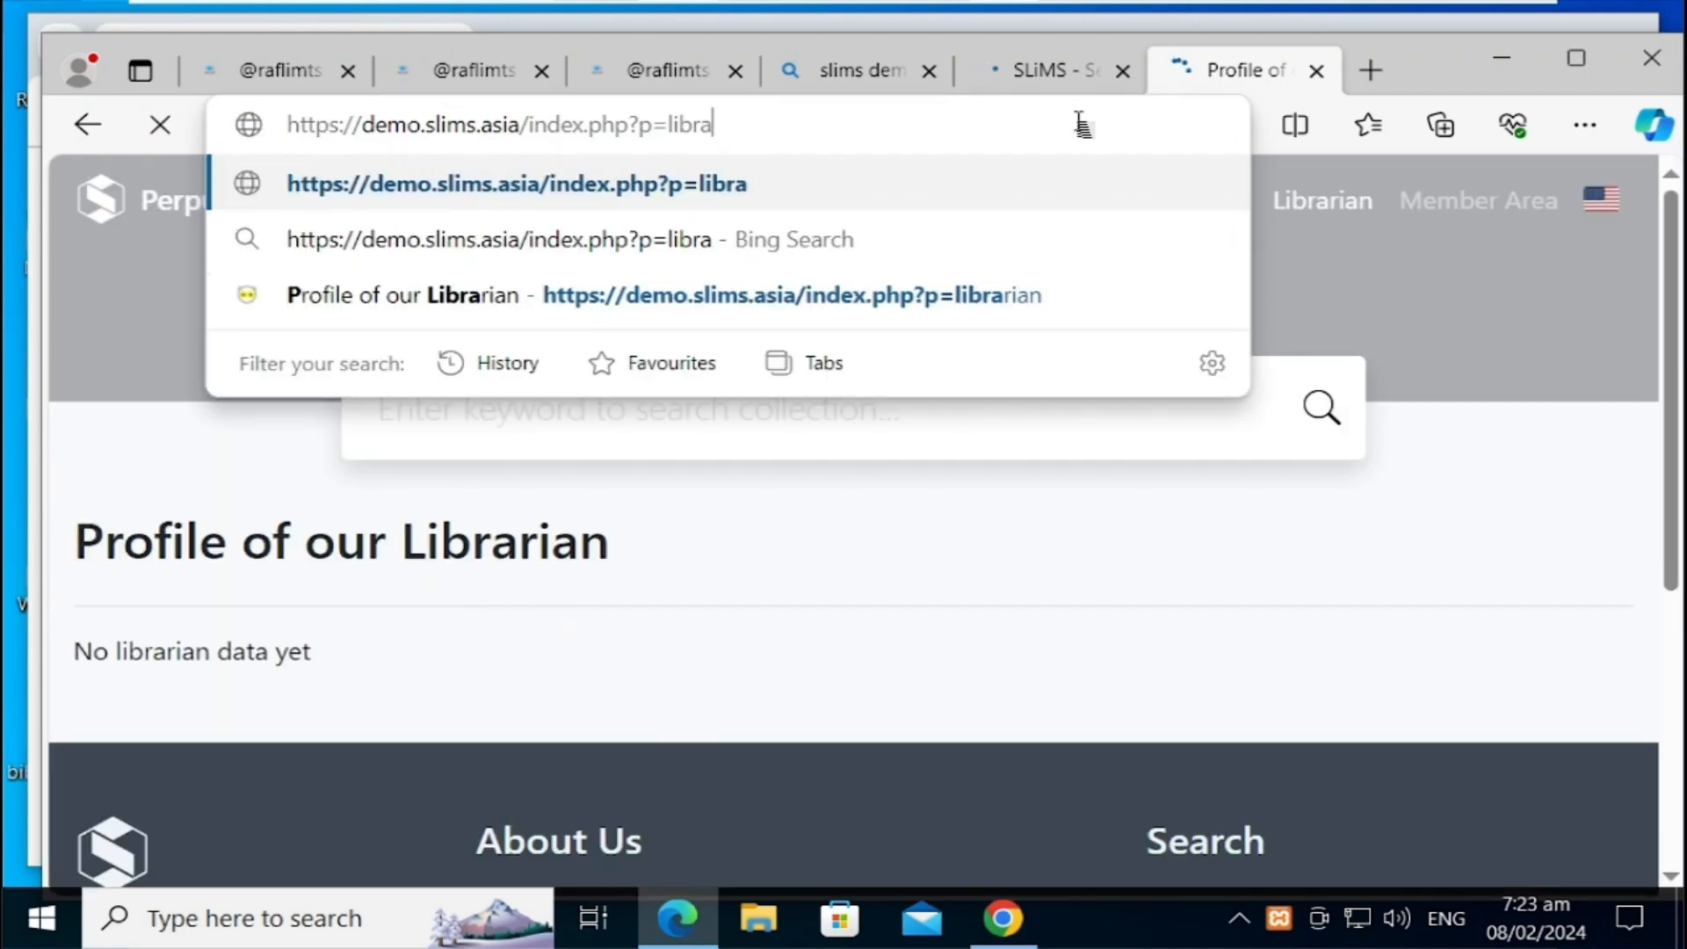
pyautogui.press('BackSpace')
pyautogui.press('BackSpace')
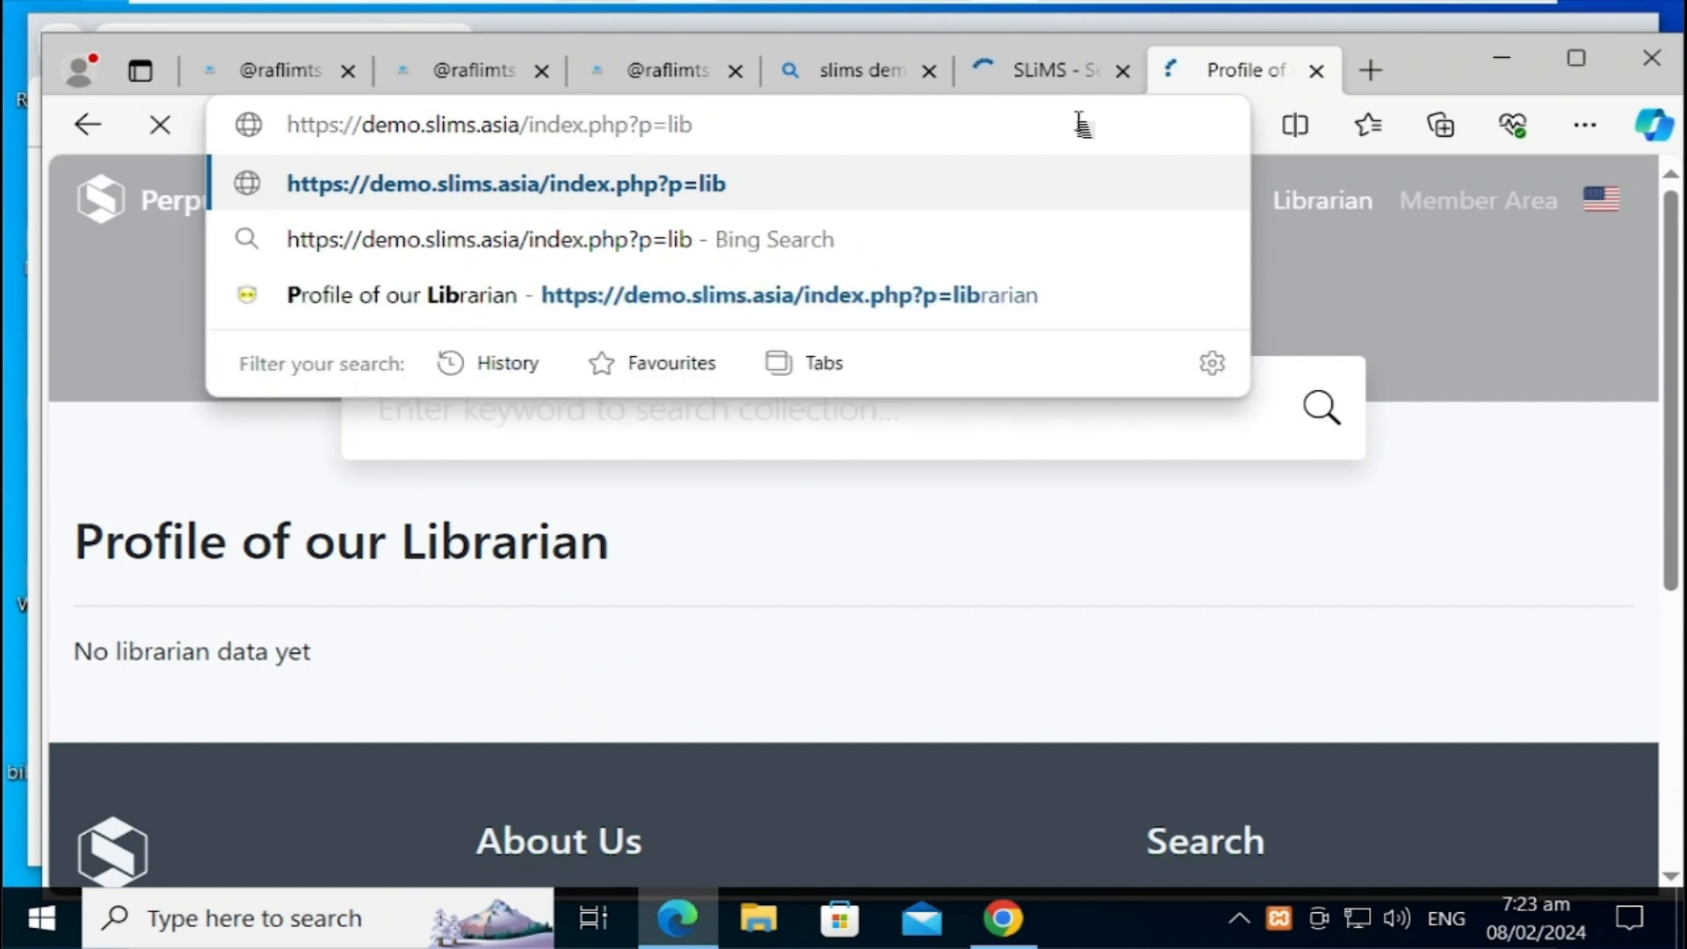
pyautogui.press('BackSpace')
pyautogui.press('BackSpace')
pyautogui.write('og')
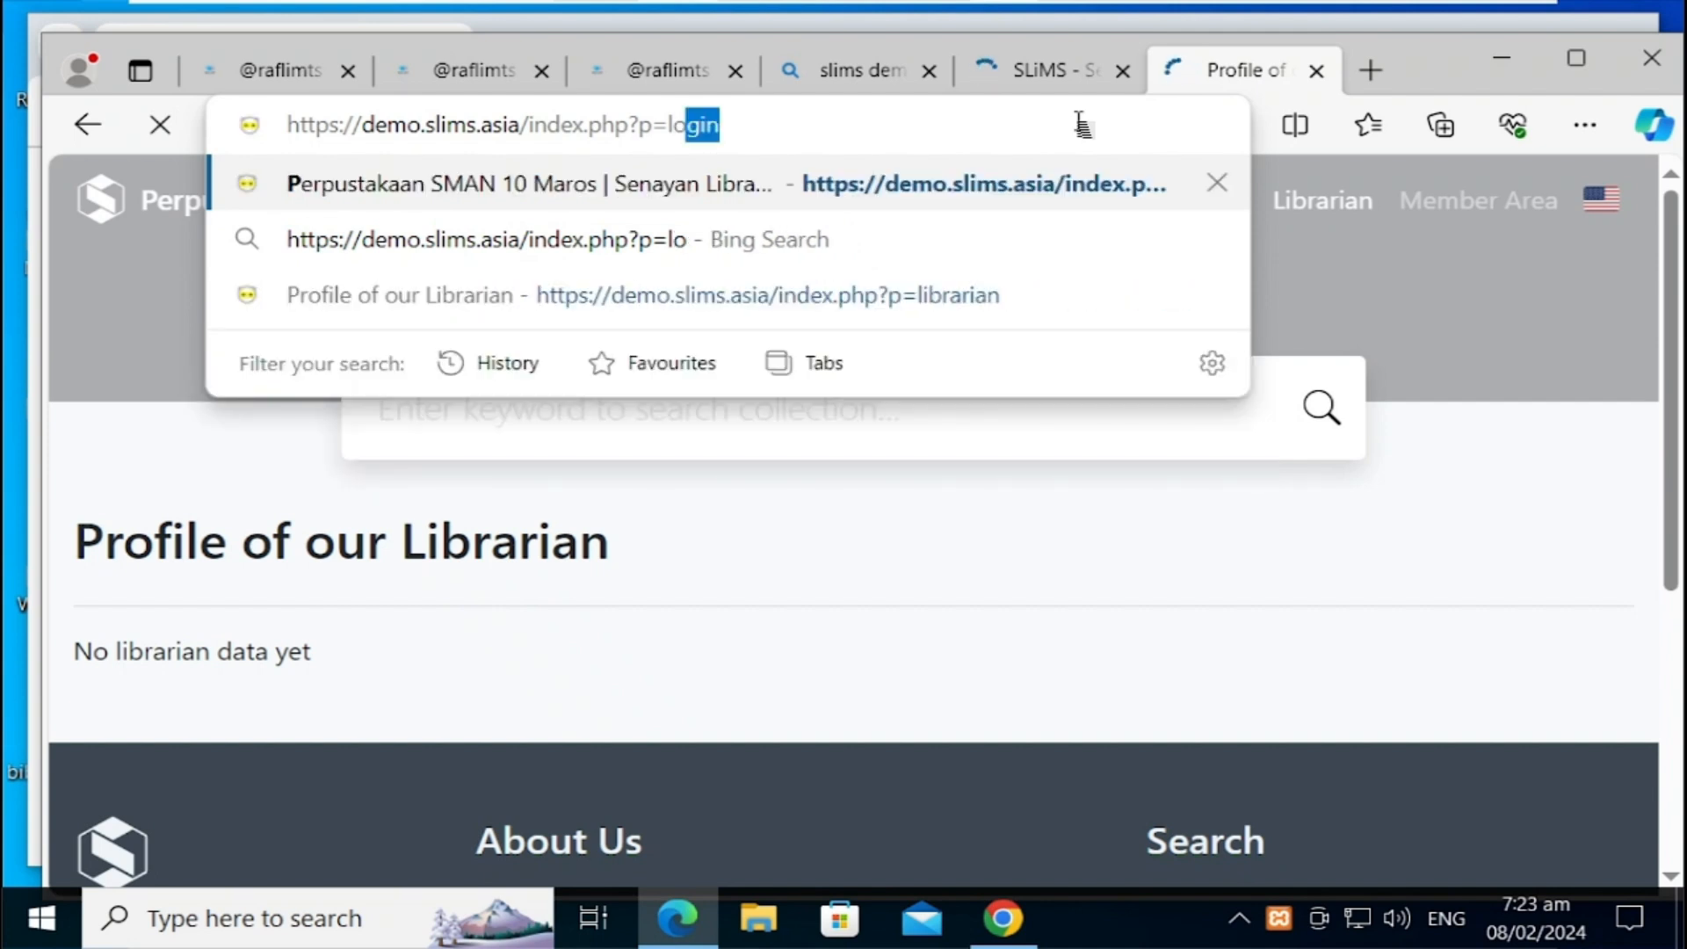
pyautogui.write('in')
pyautogui.press('Return')
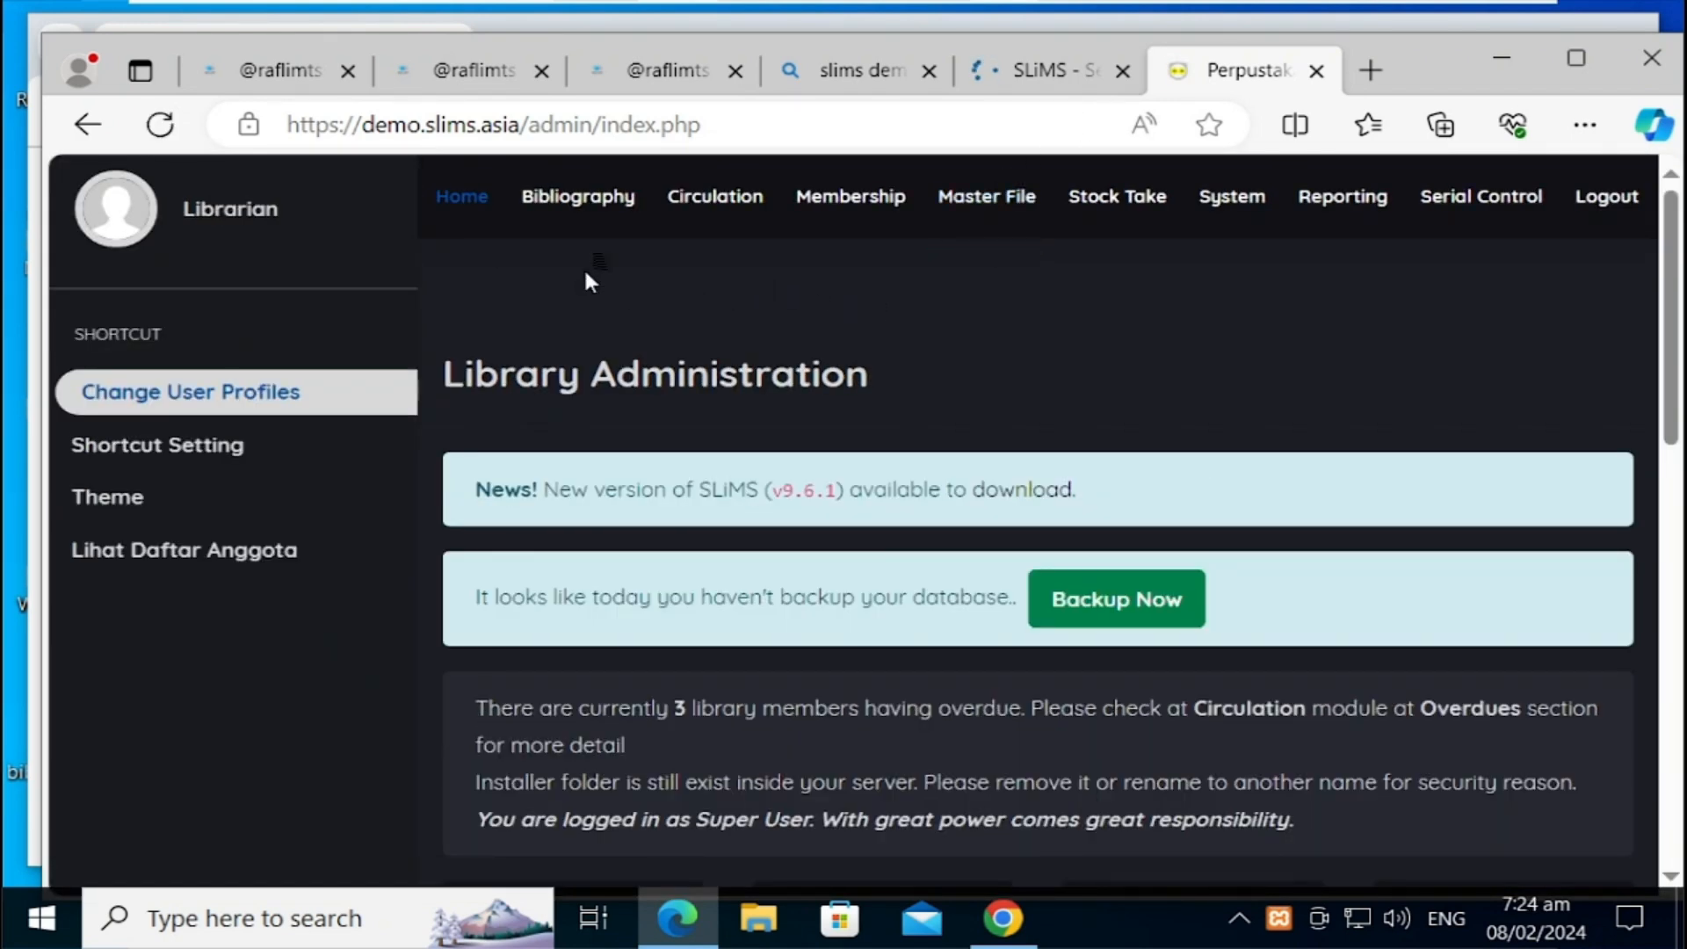
# Step: Open Biblio Data Import under Bibliography's Tools on the online demo
pyautogui.click(619, 213)
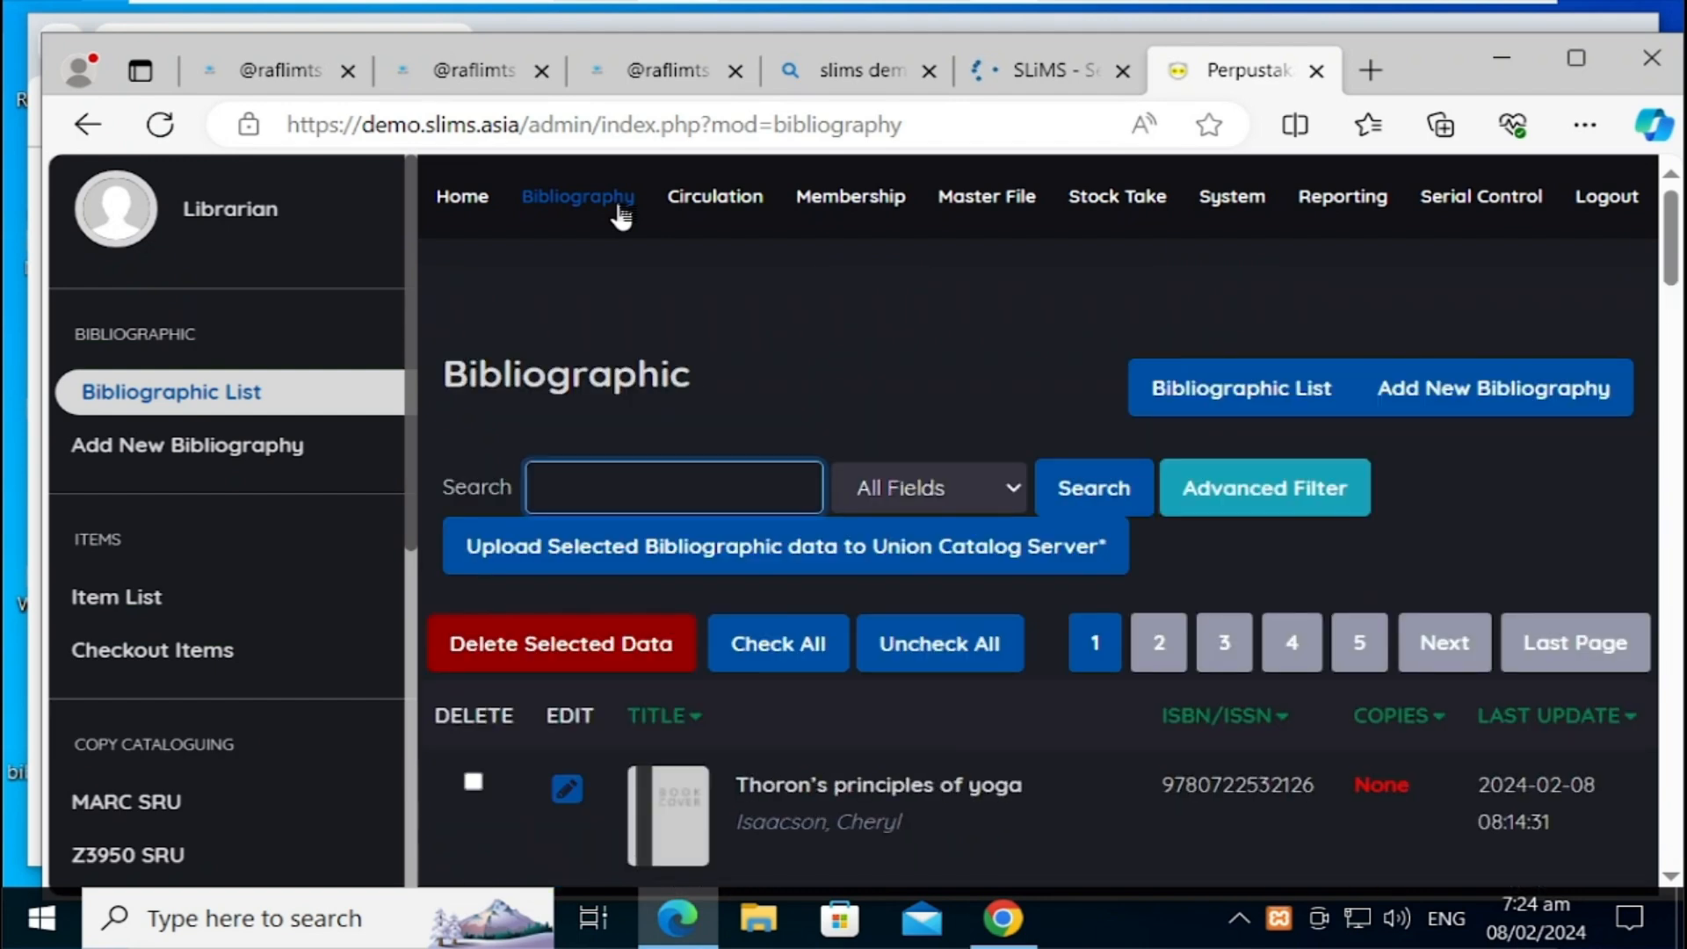
pyautogui.click(414, 724)
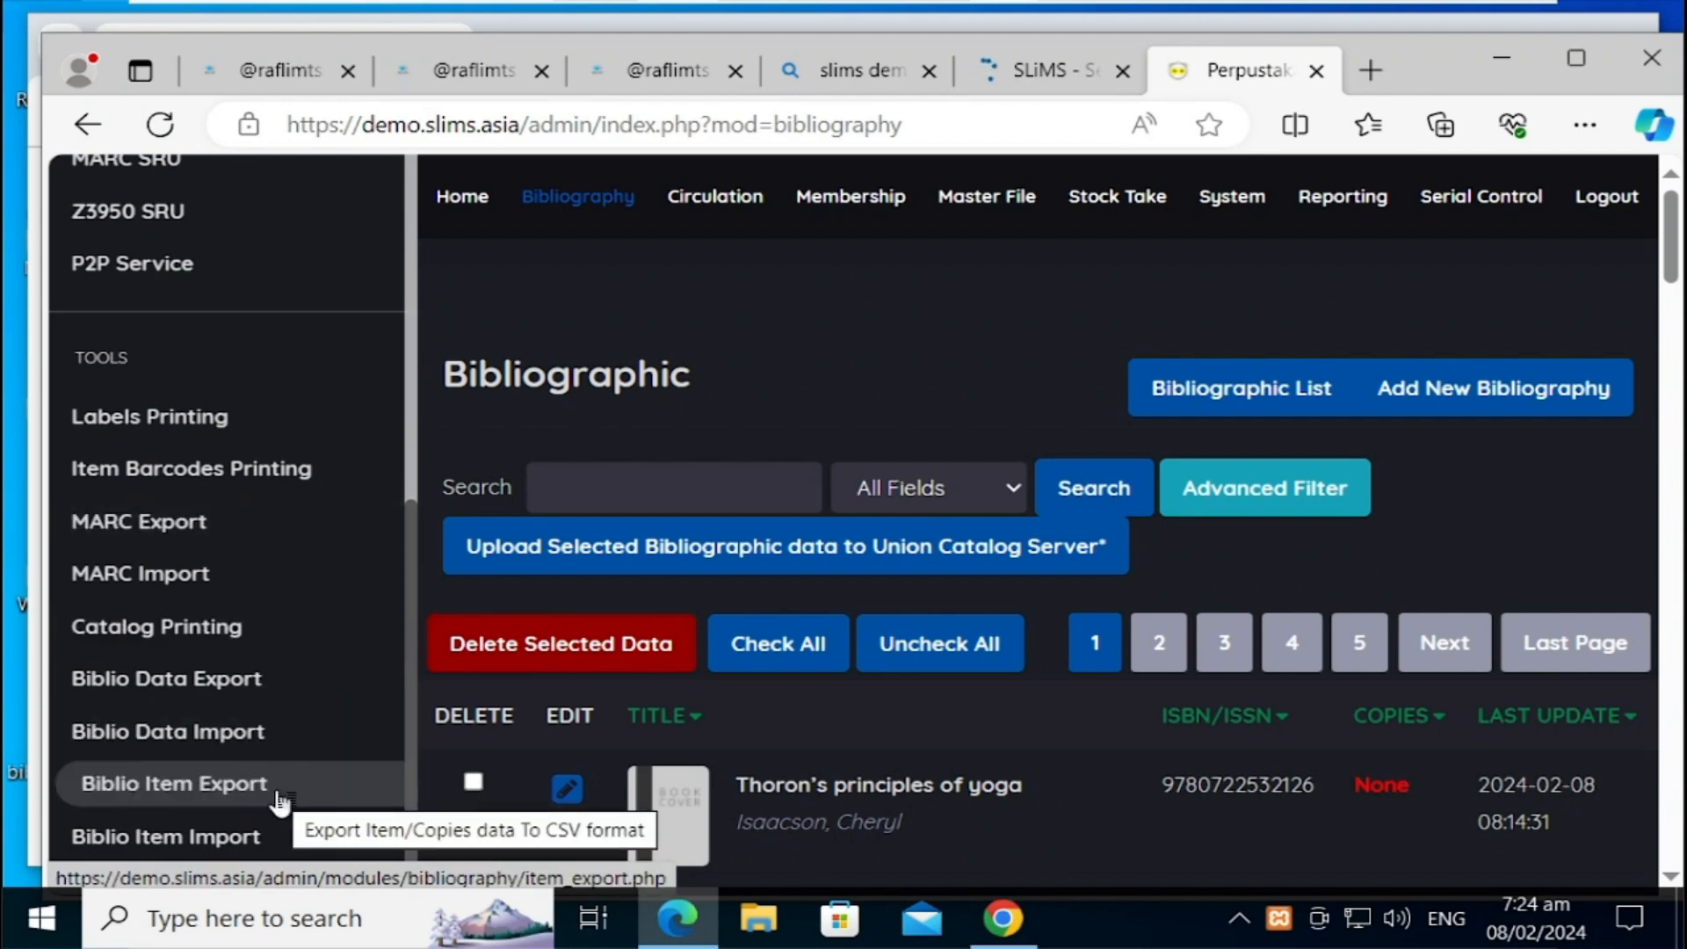
pyautogui.click(293, 740)
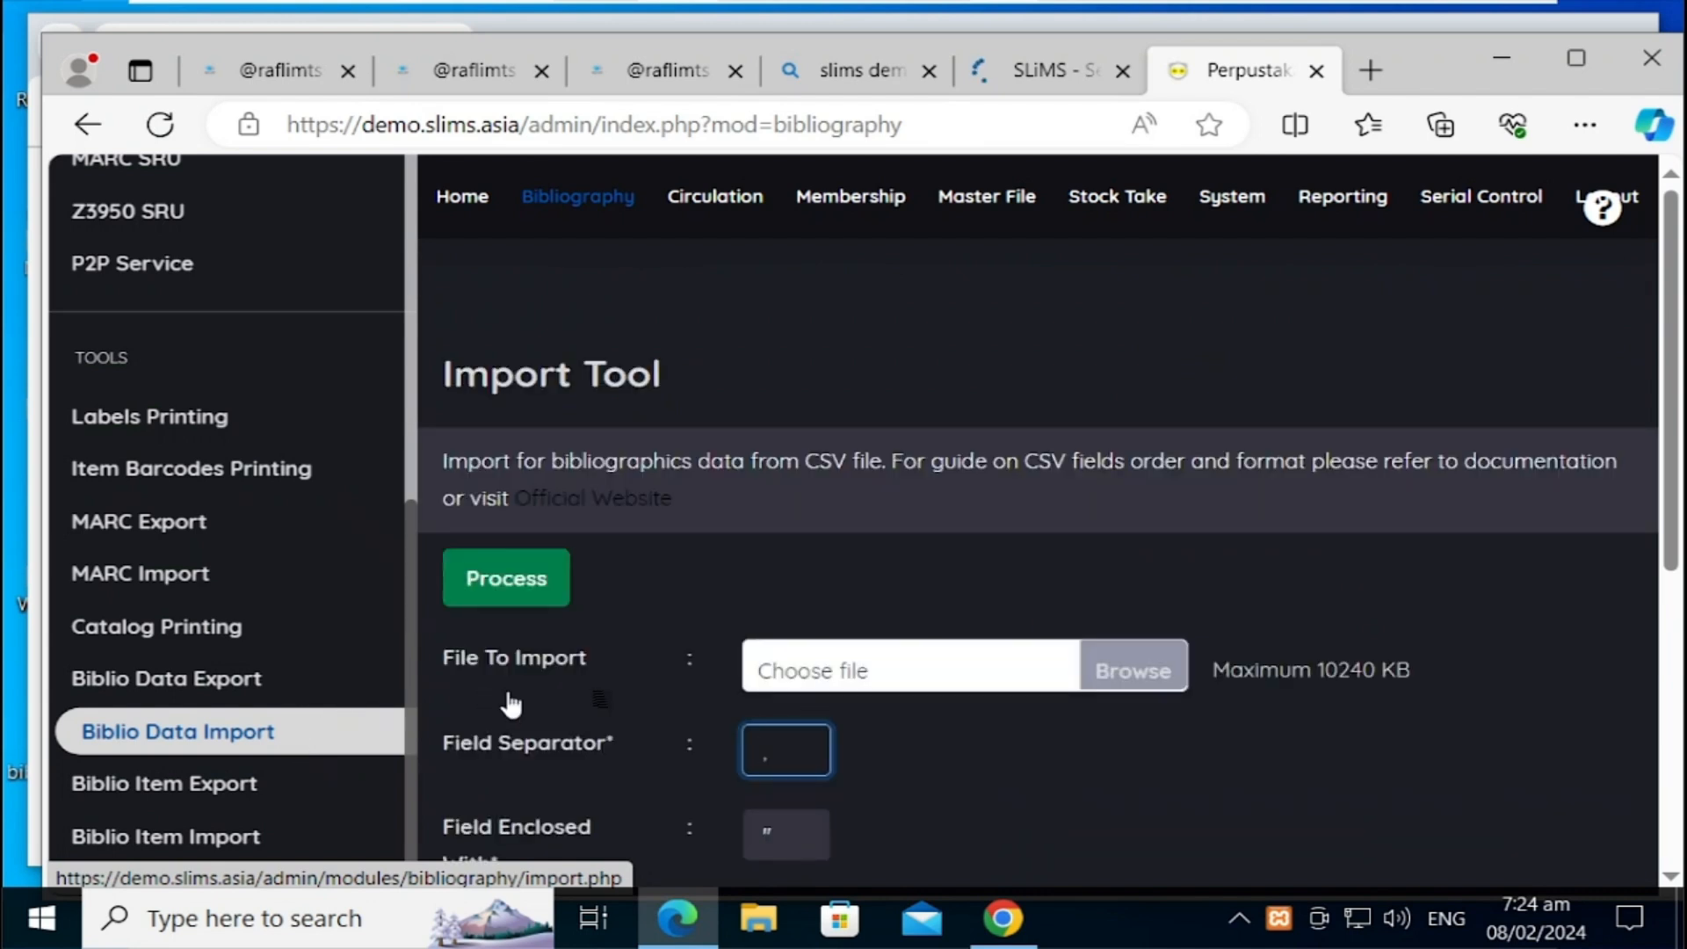
# Step: Process biblio_sample_import.csv on the demo, with the first row as column names
pyautogui.click(1109, 681)
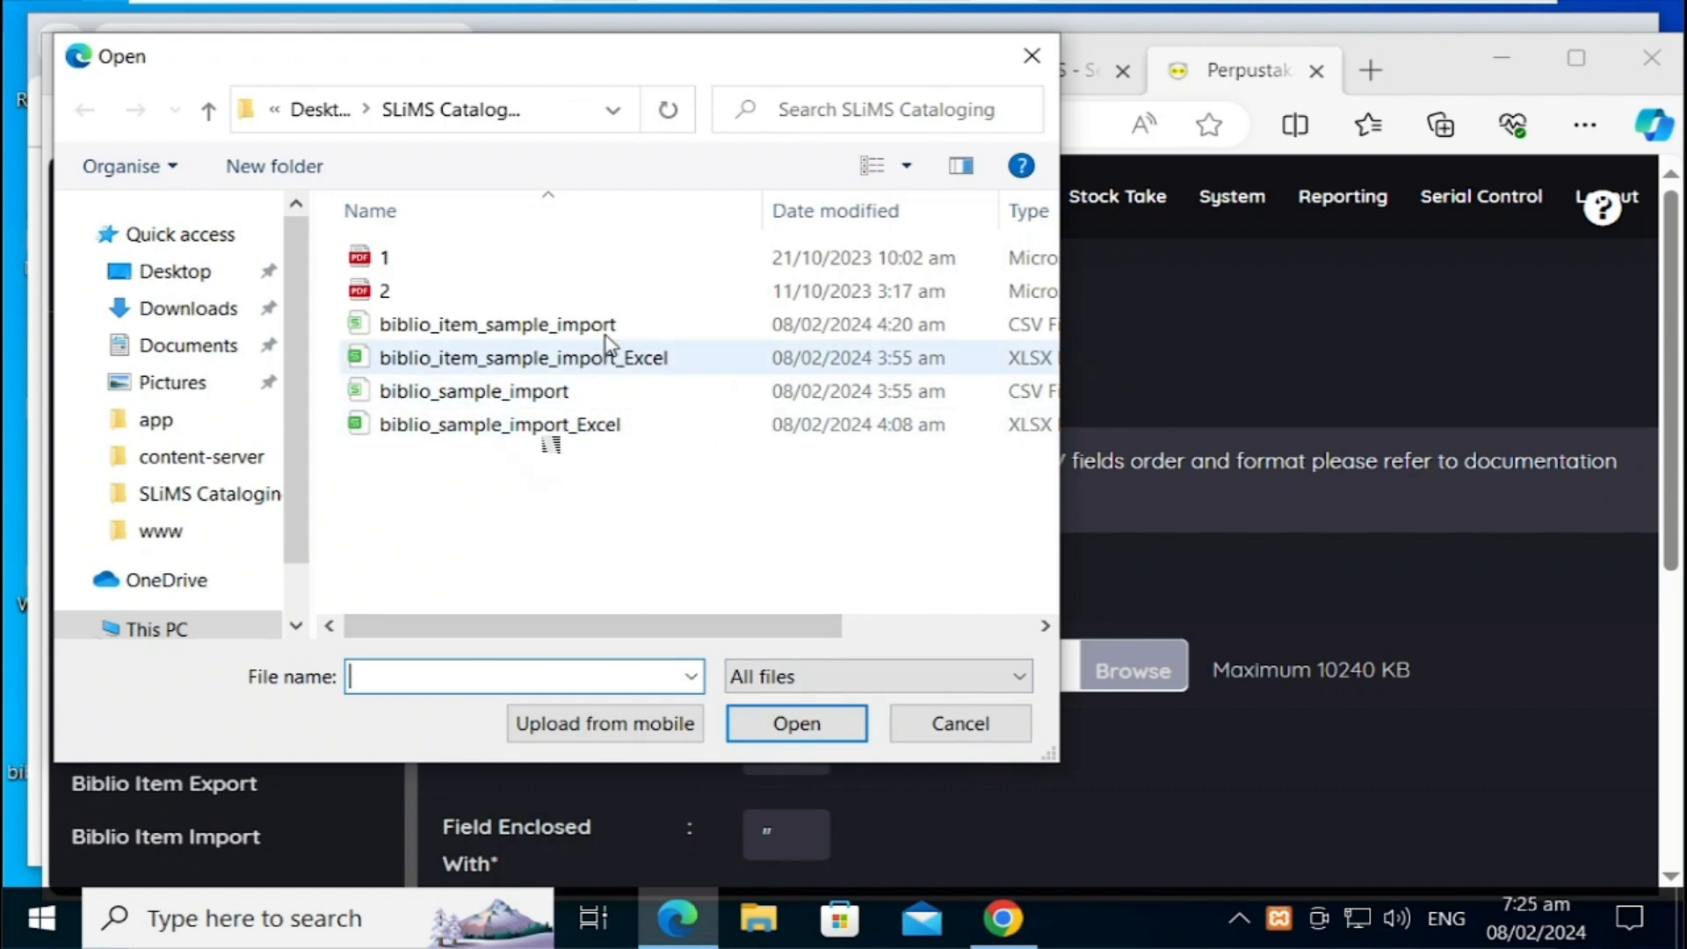
pyautogui.doubleClick(527, 398)
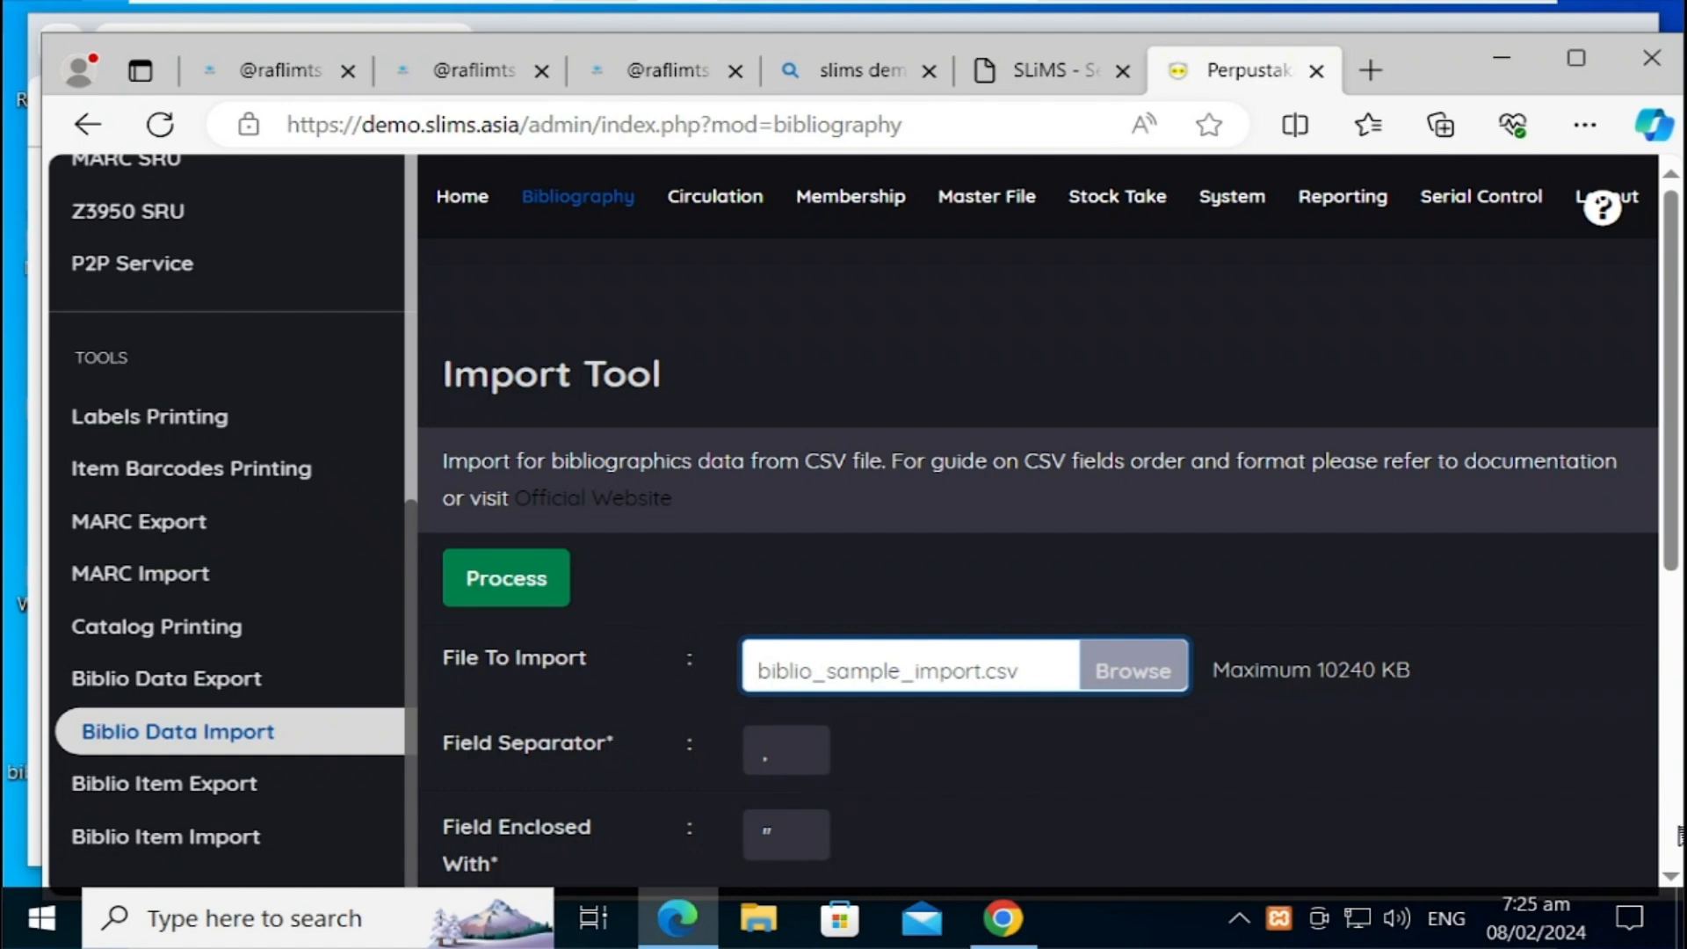
pyautogui.scroll(-6, 1680, 837)
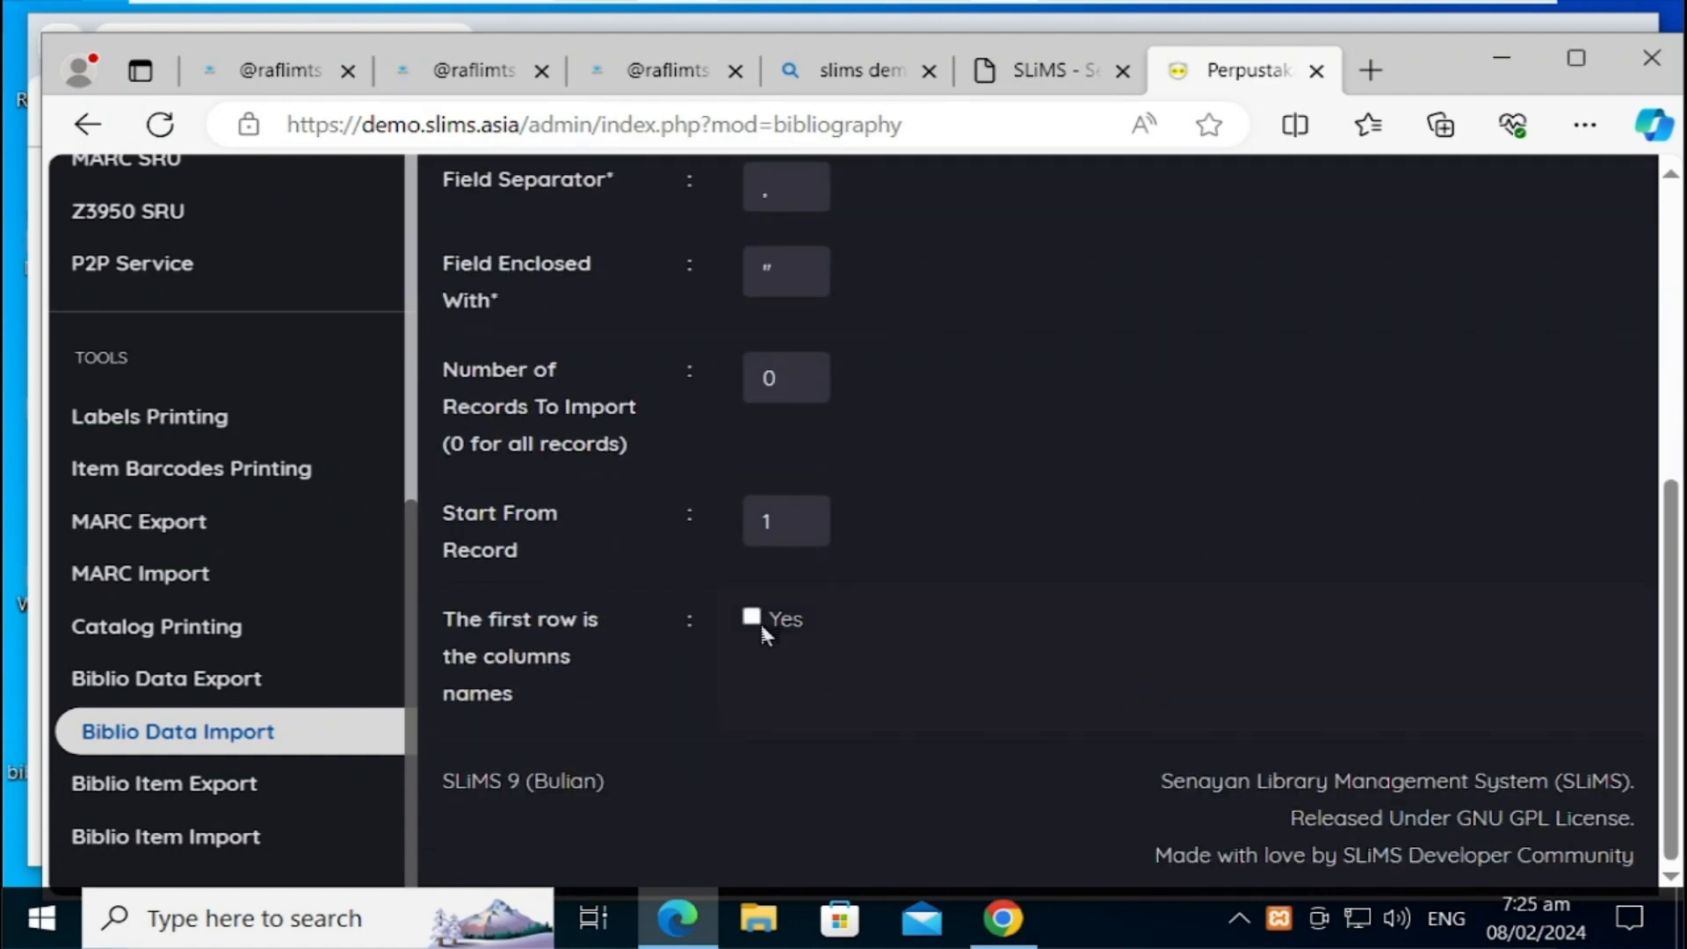
pyautogui.click(754, 621)
pyautogui.scroll(6, 1169, 485)
pyautogui.click(504, 587)
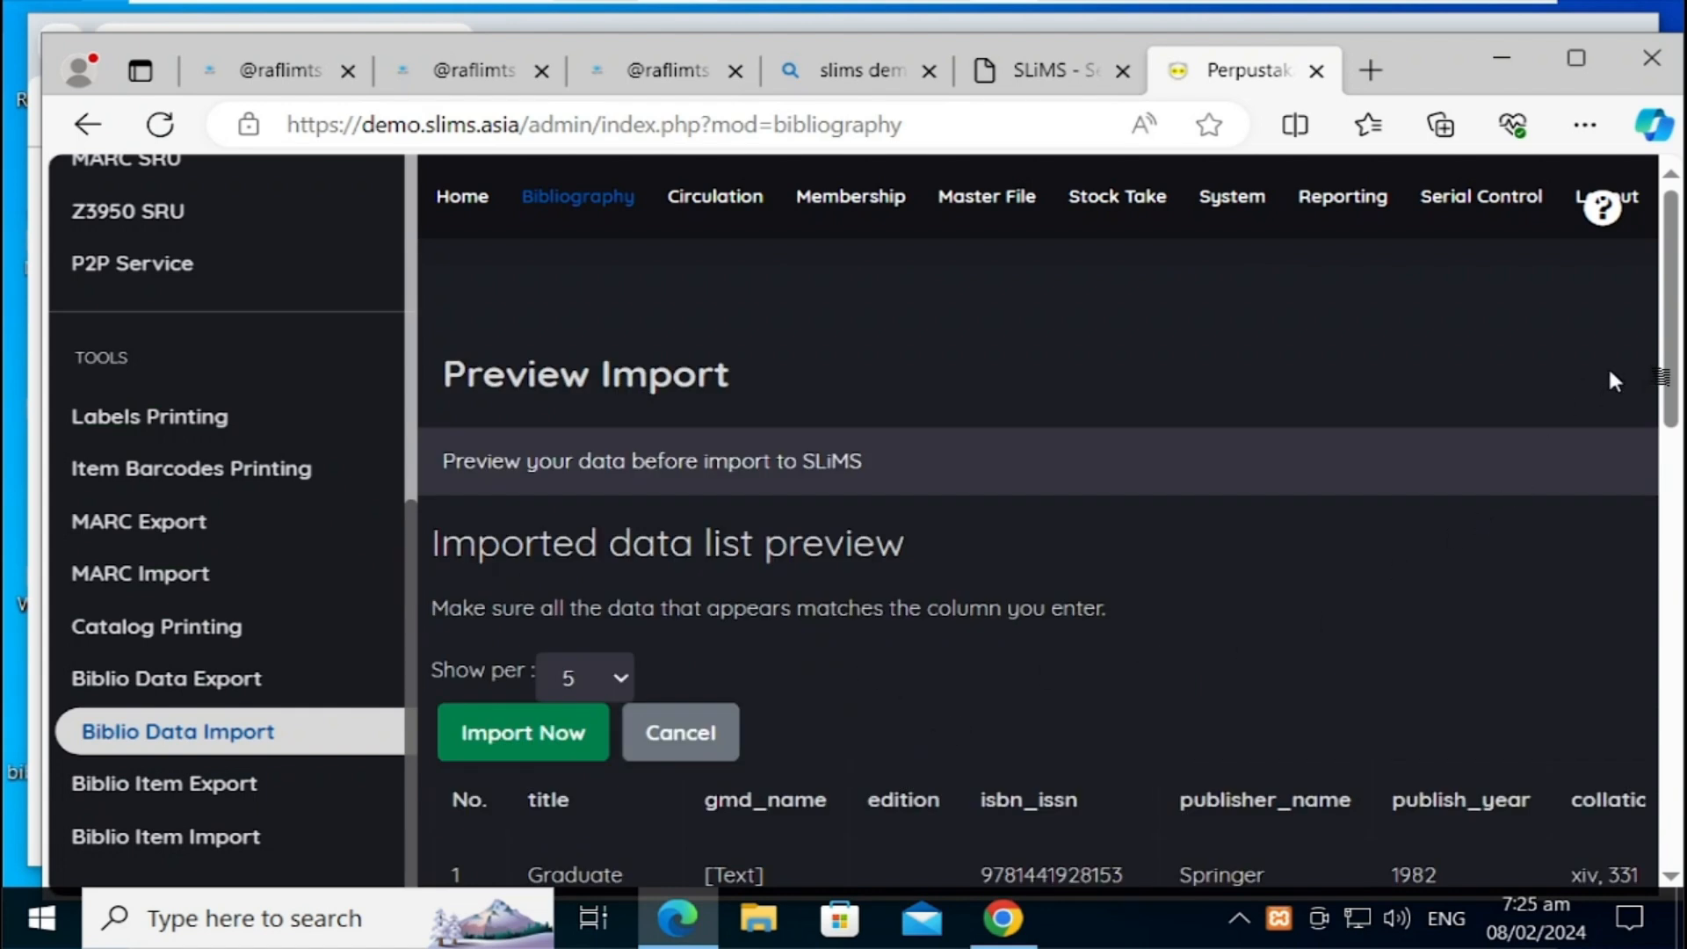
# Step: Review the preview table and import the 19 bibliographic records into the demo catalogue
pyautogui.moveTo(1667, 411); pyautogui.dragTo(1663, 795)
pyautogui.scroll(15, 726, 613)
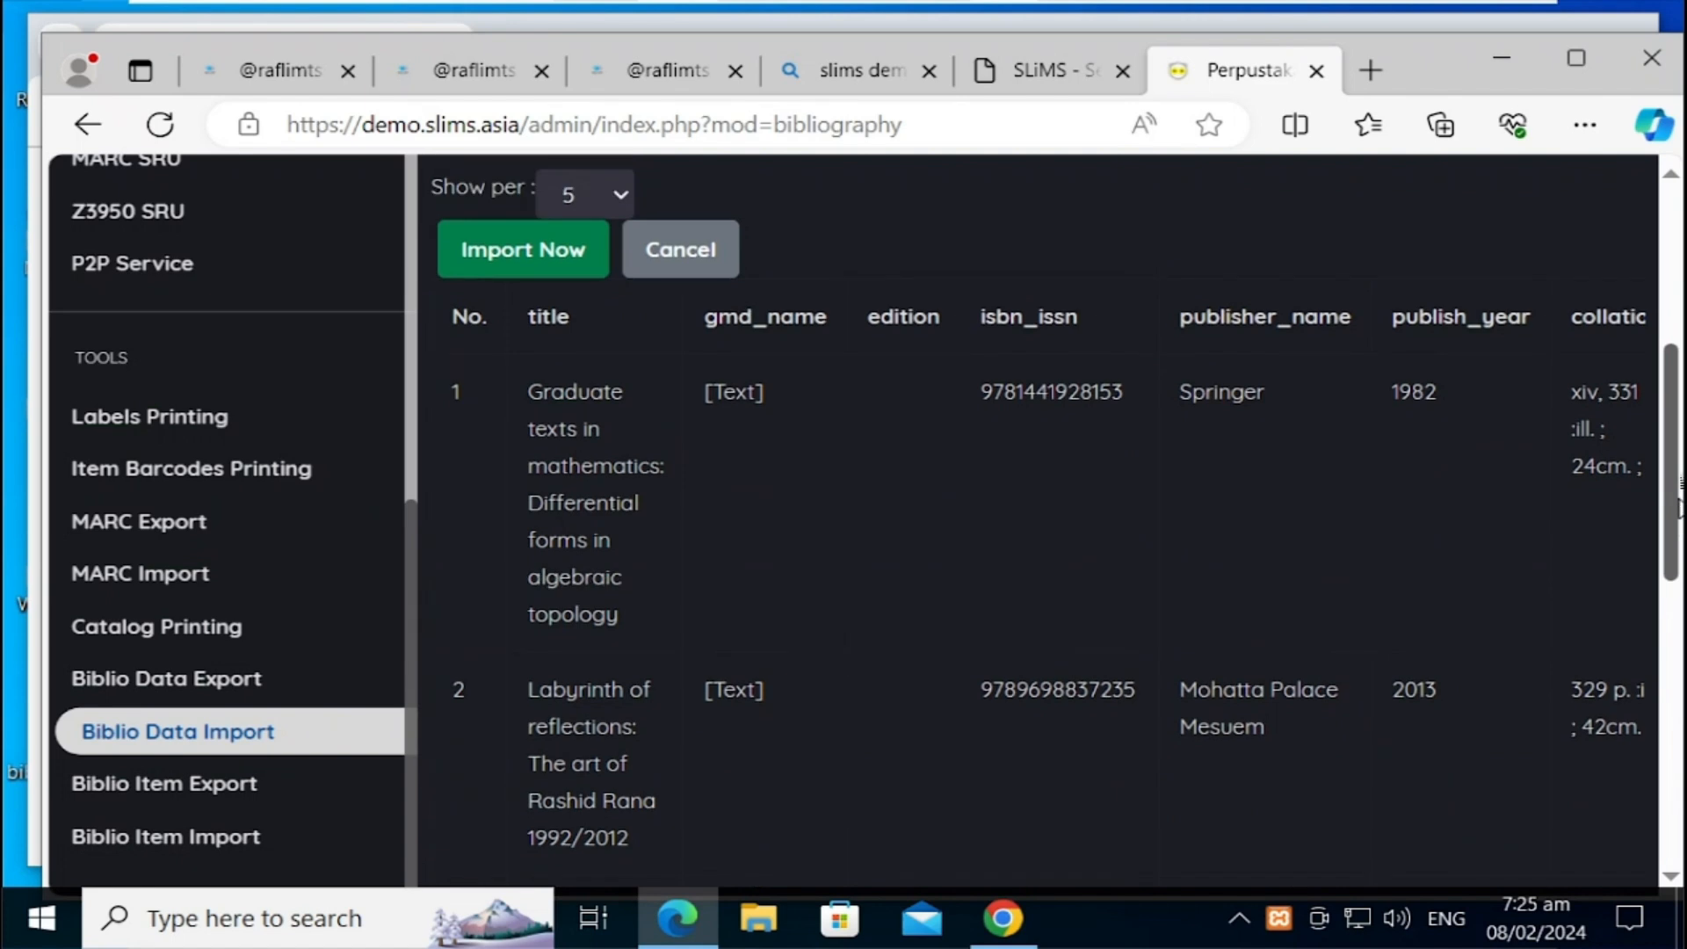
pyautogui.click(489, 508)
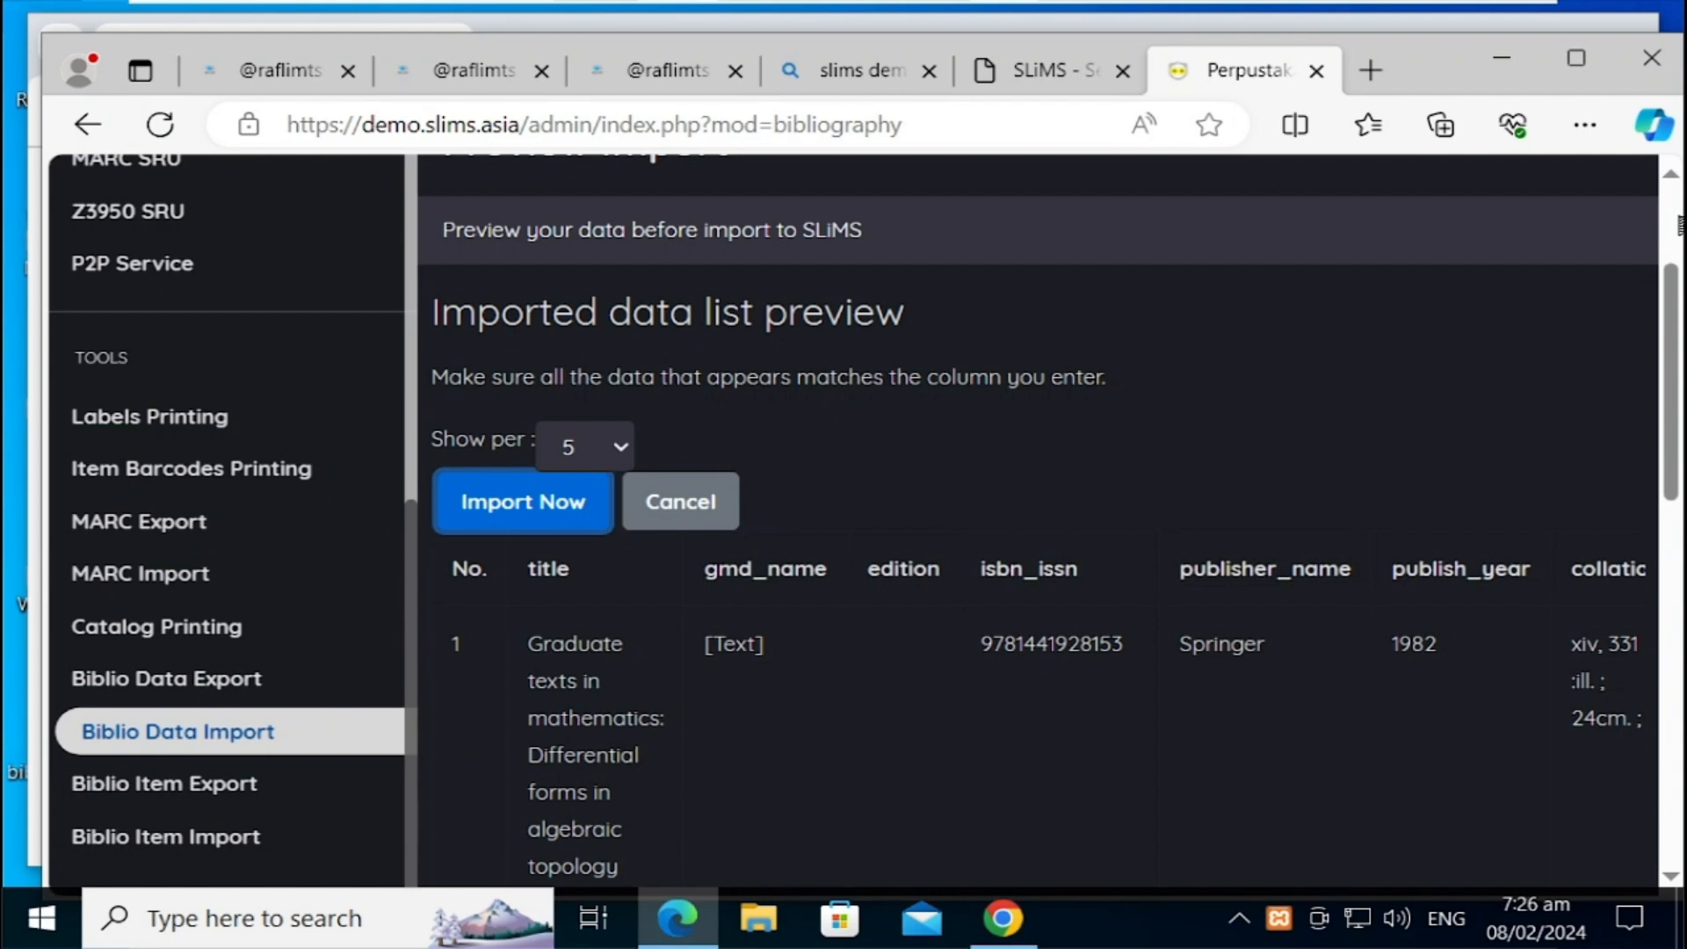
pyautogui.scroll(3, 724, 279)
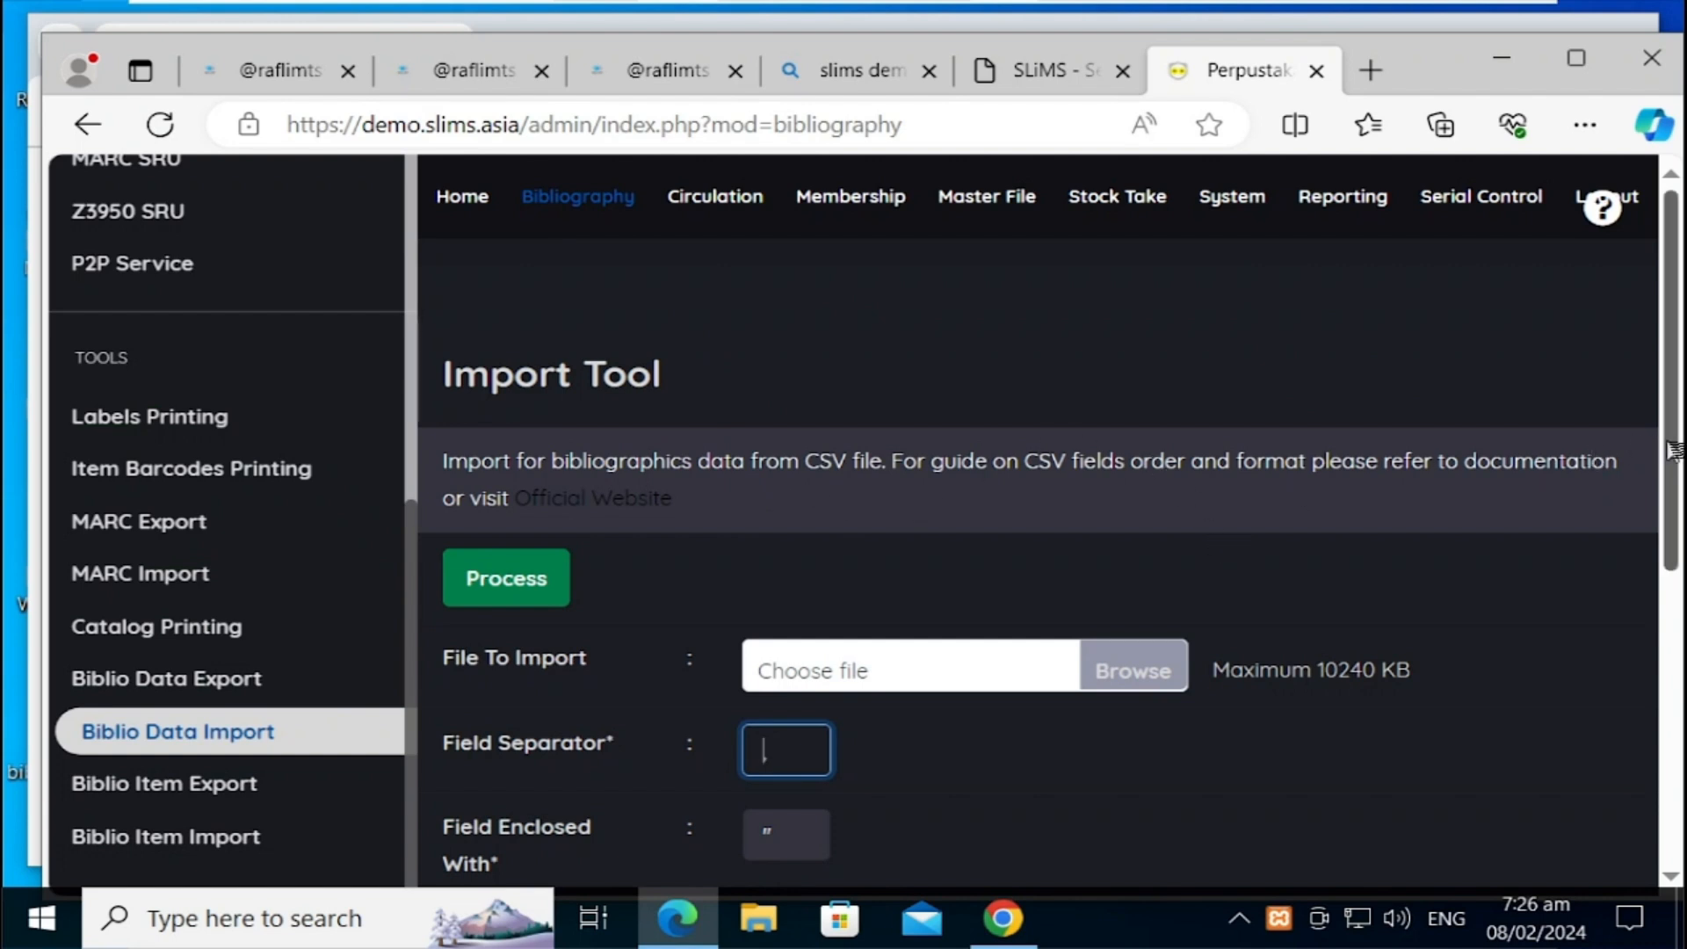
# Step: Open the Bibliographic list to check the imports, then search the web for 'slims demo'
pyautogui.scroll(-1, 1671, 499)
pyautogui.moveTo(1671, 499)
pyautogui.mouseDown()
pyautogui.moveTo(1673, 723)
pyautogui.moveTo(1675, 508)
pyautogui.mouseUp()
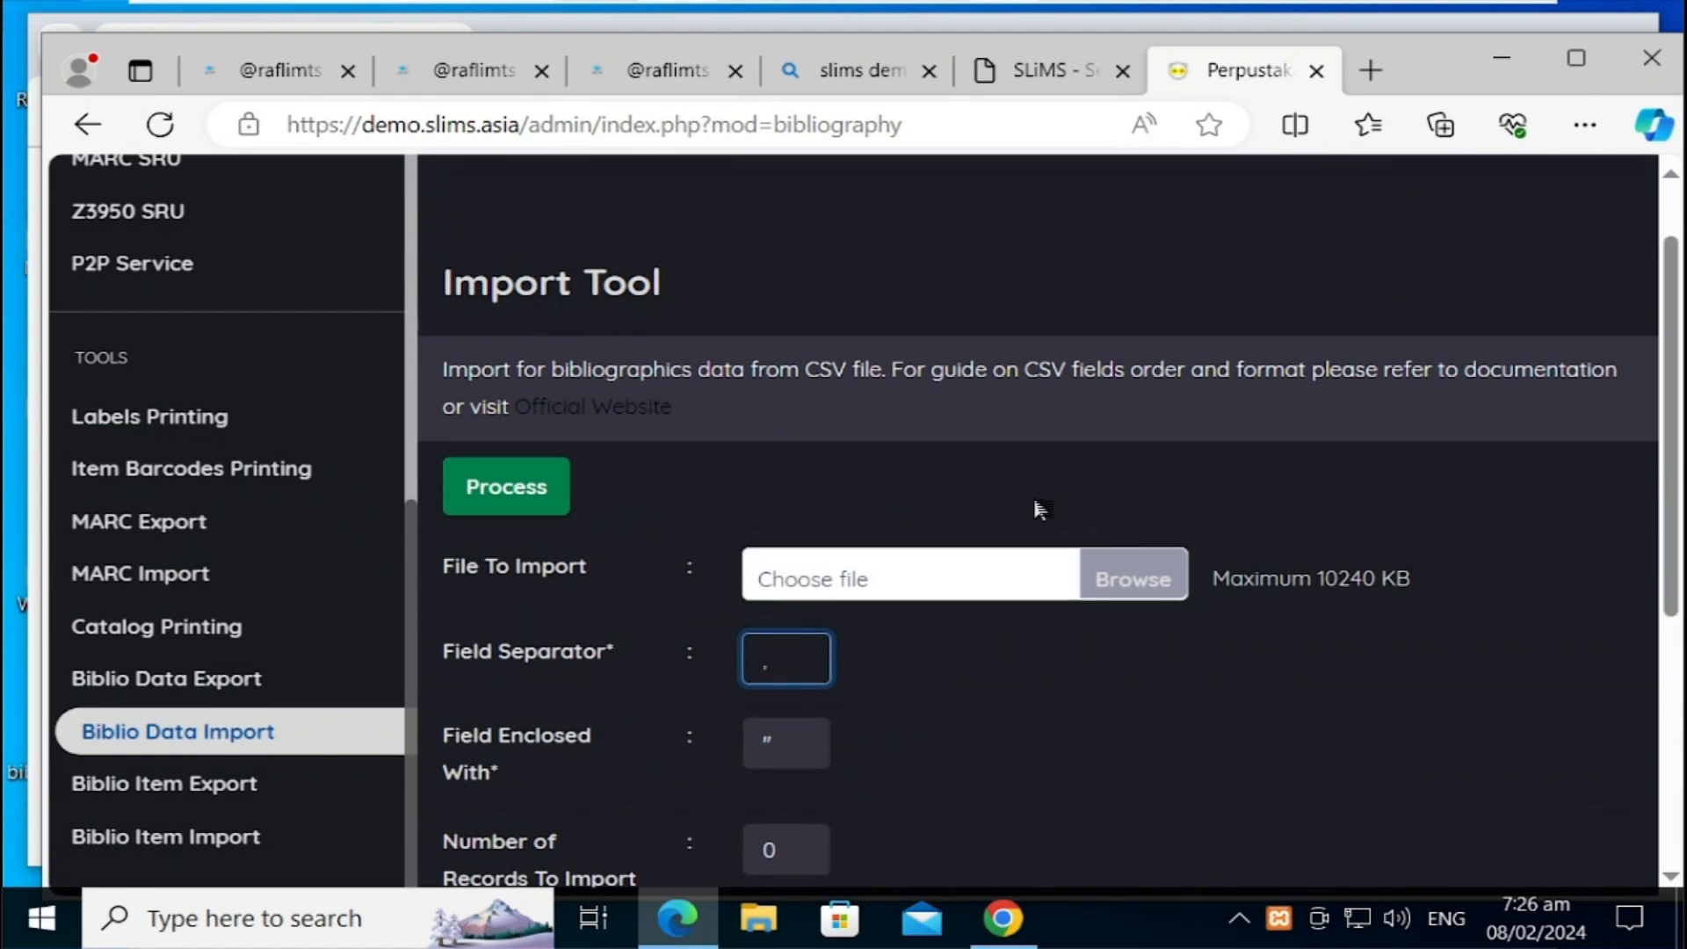
pyautogui.scroll(1, 1133, 306)
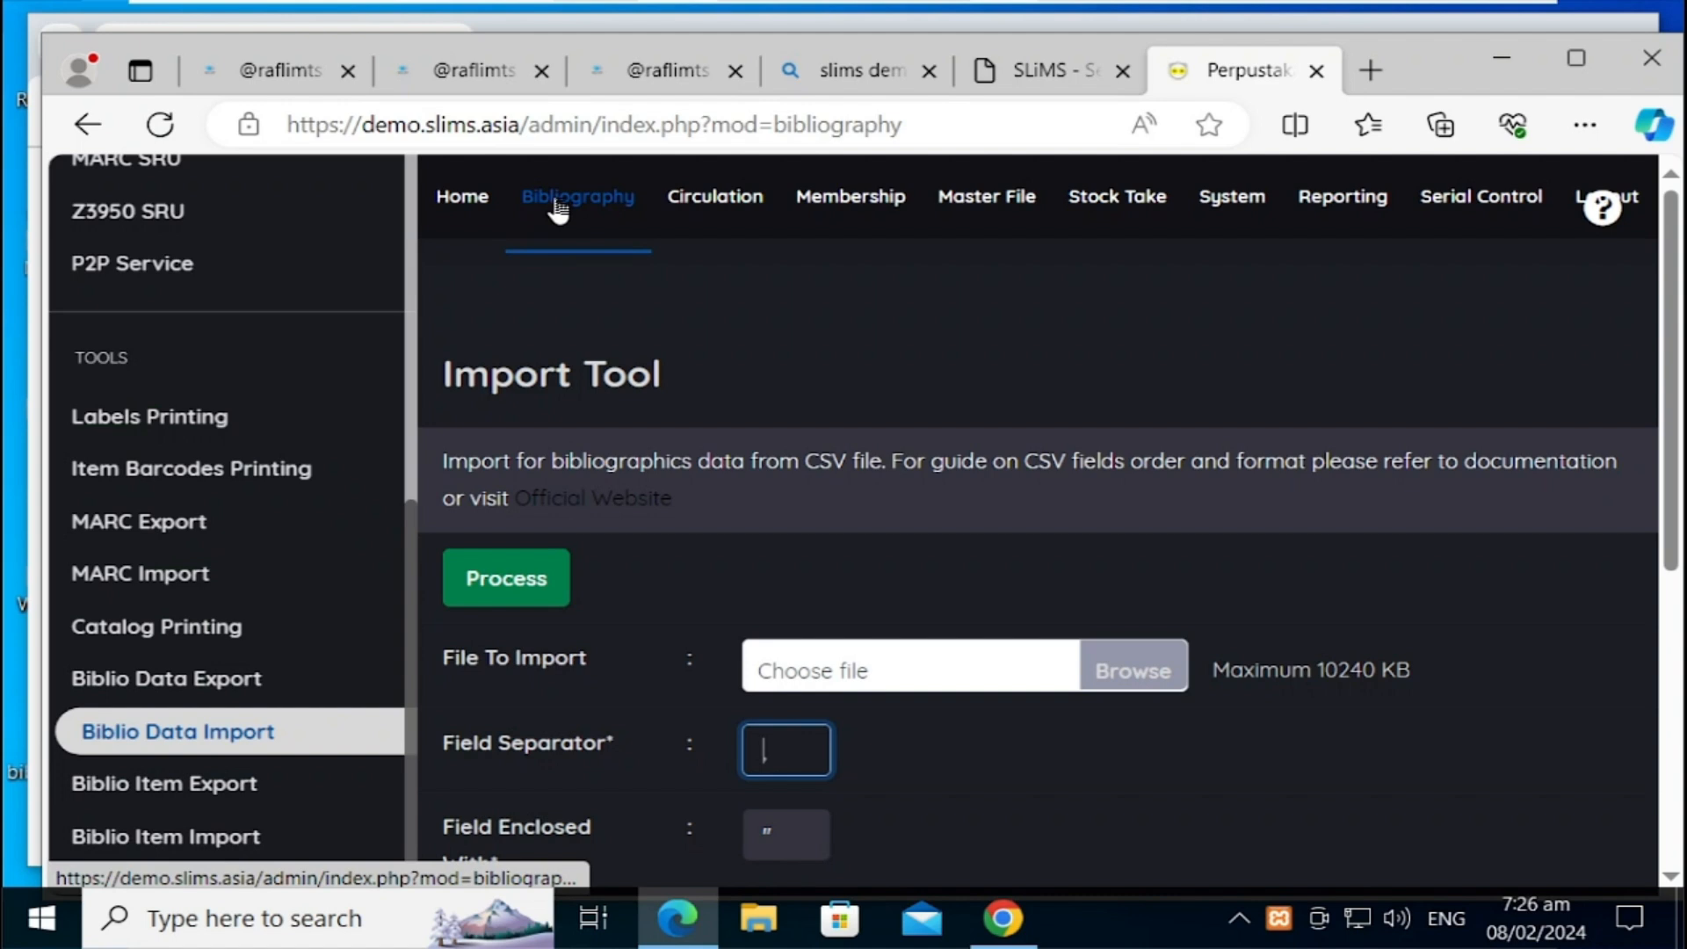
pyautogui.scroll(7, 192, 291)
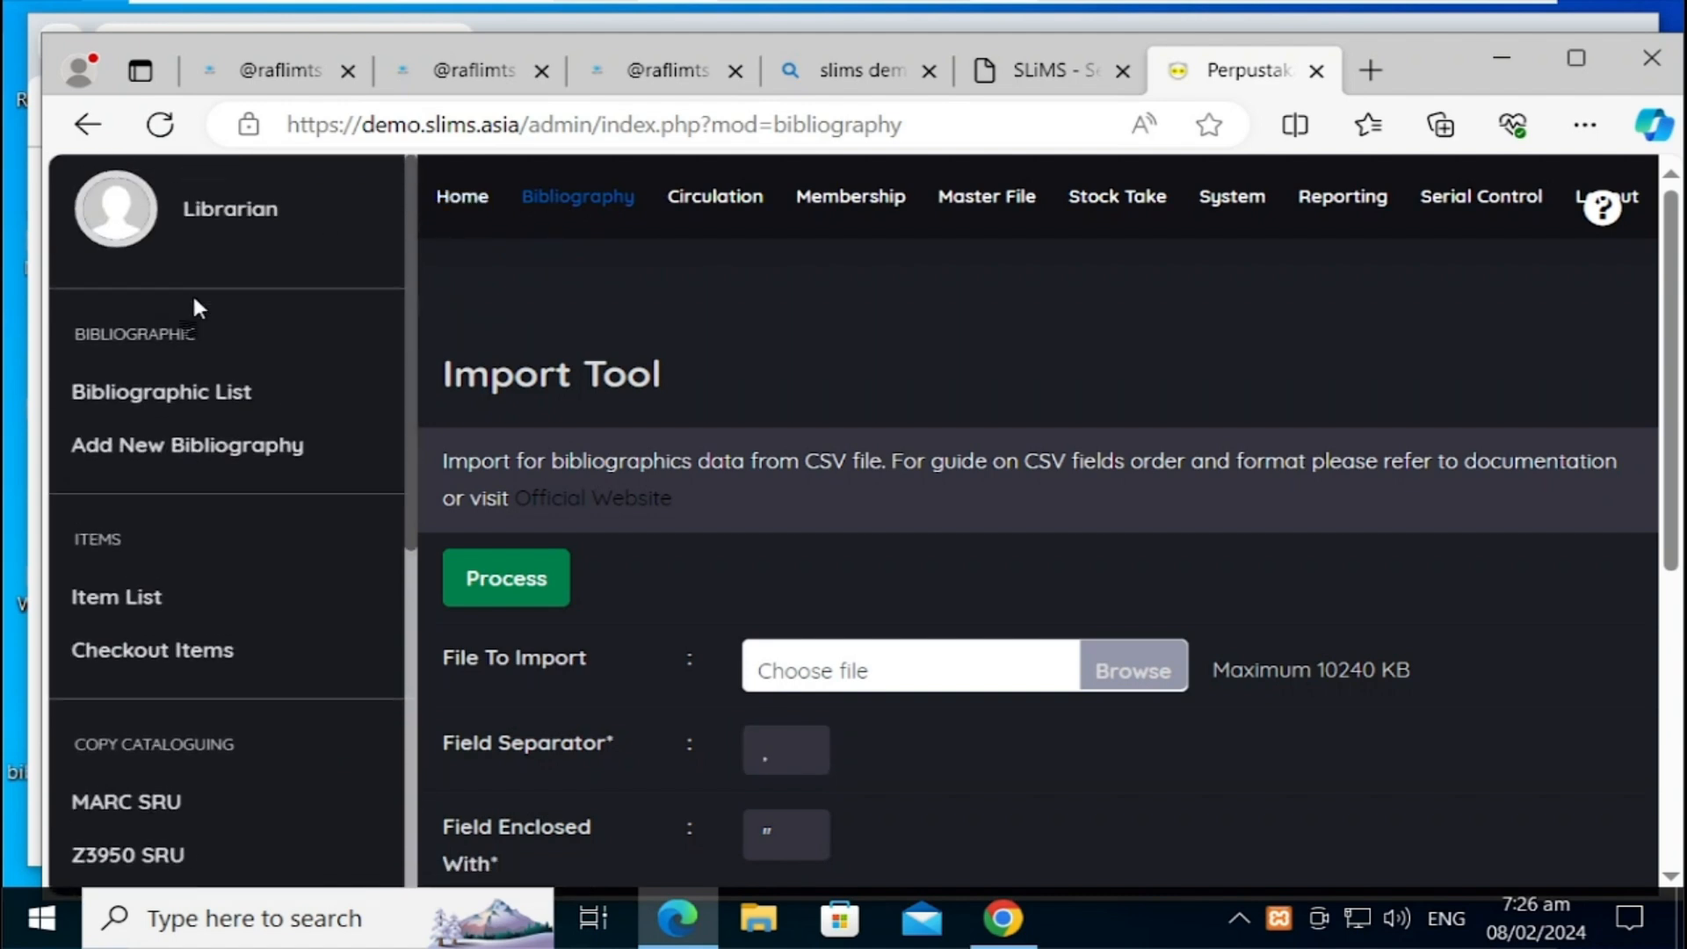
pyautogui.click(195, 413)
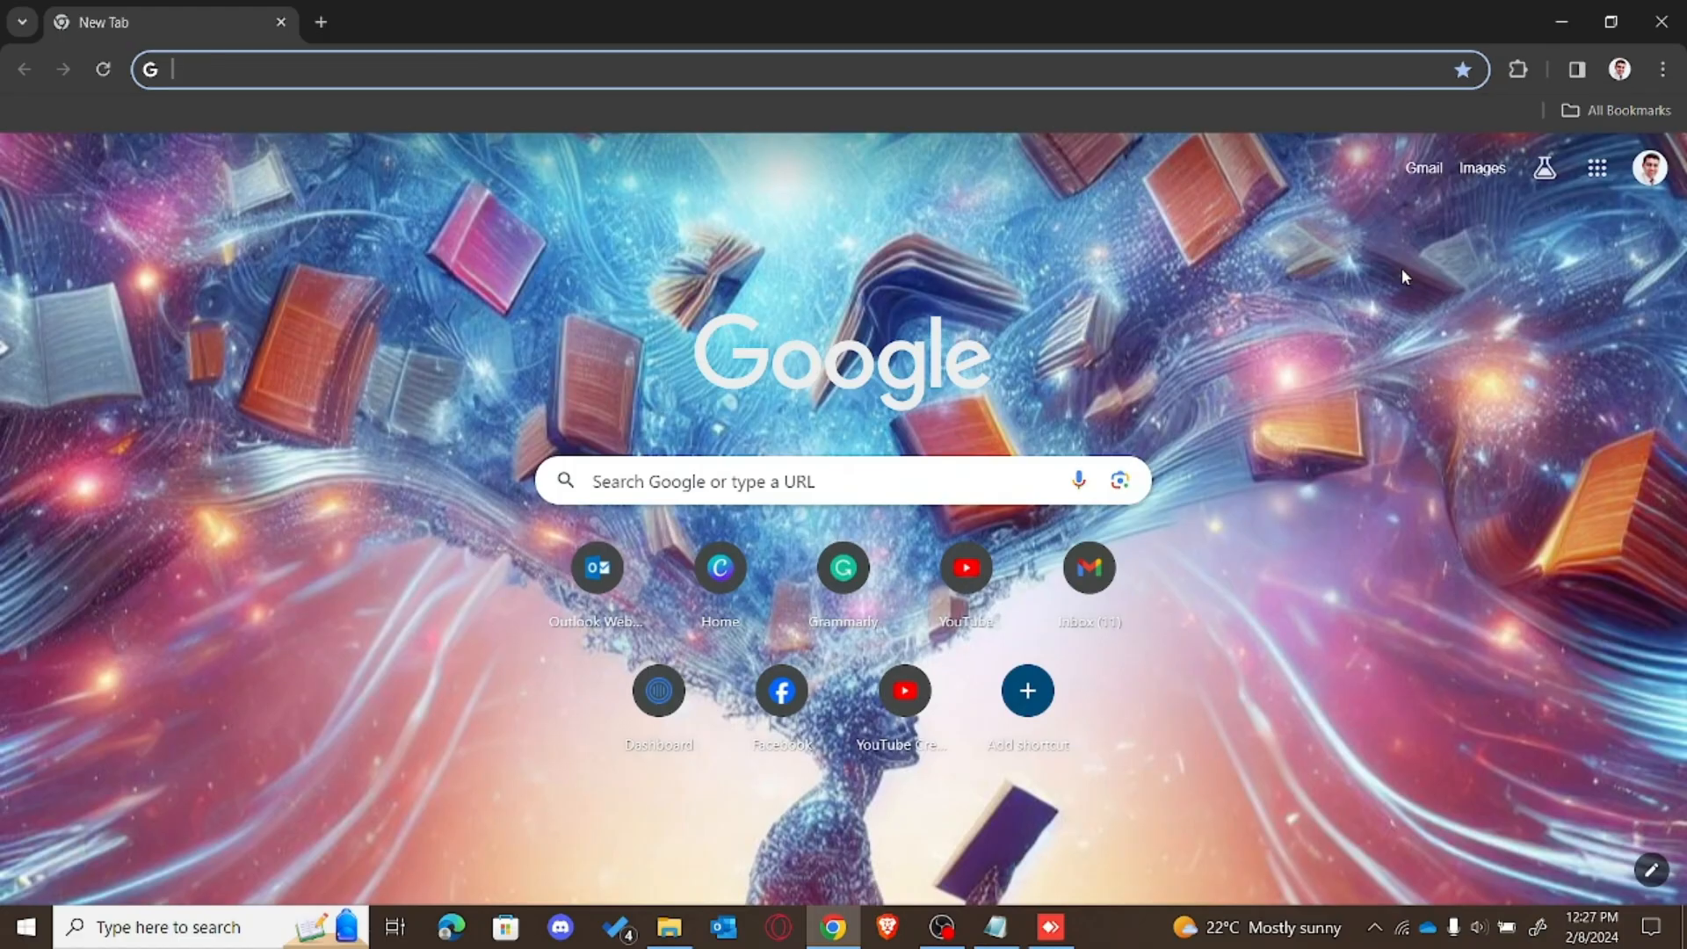
pyautogui.write('sl')
pyautogui.press('Return')
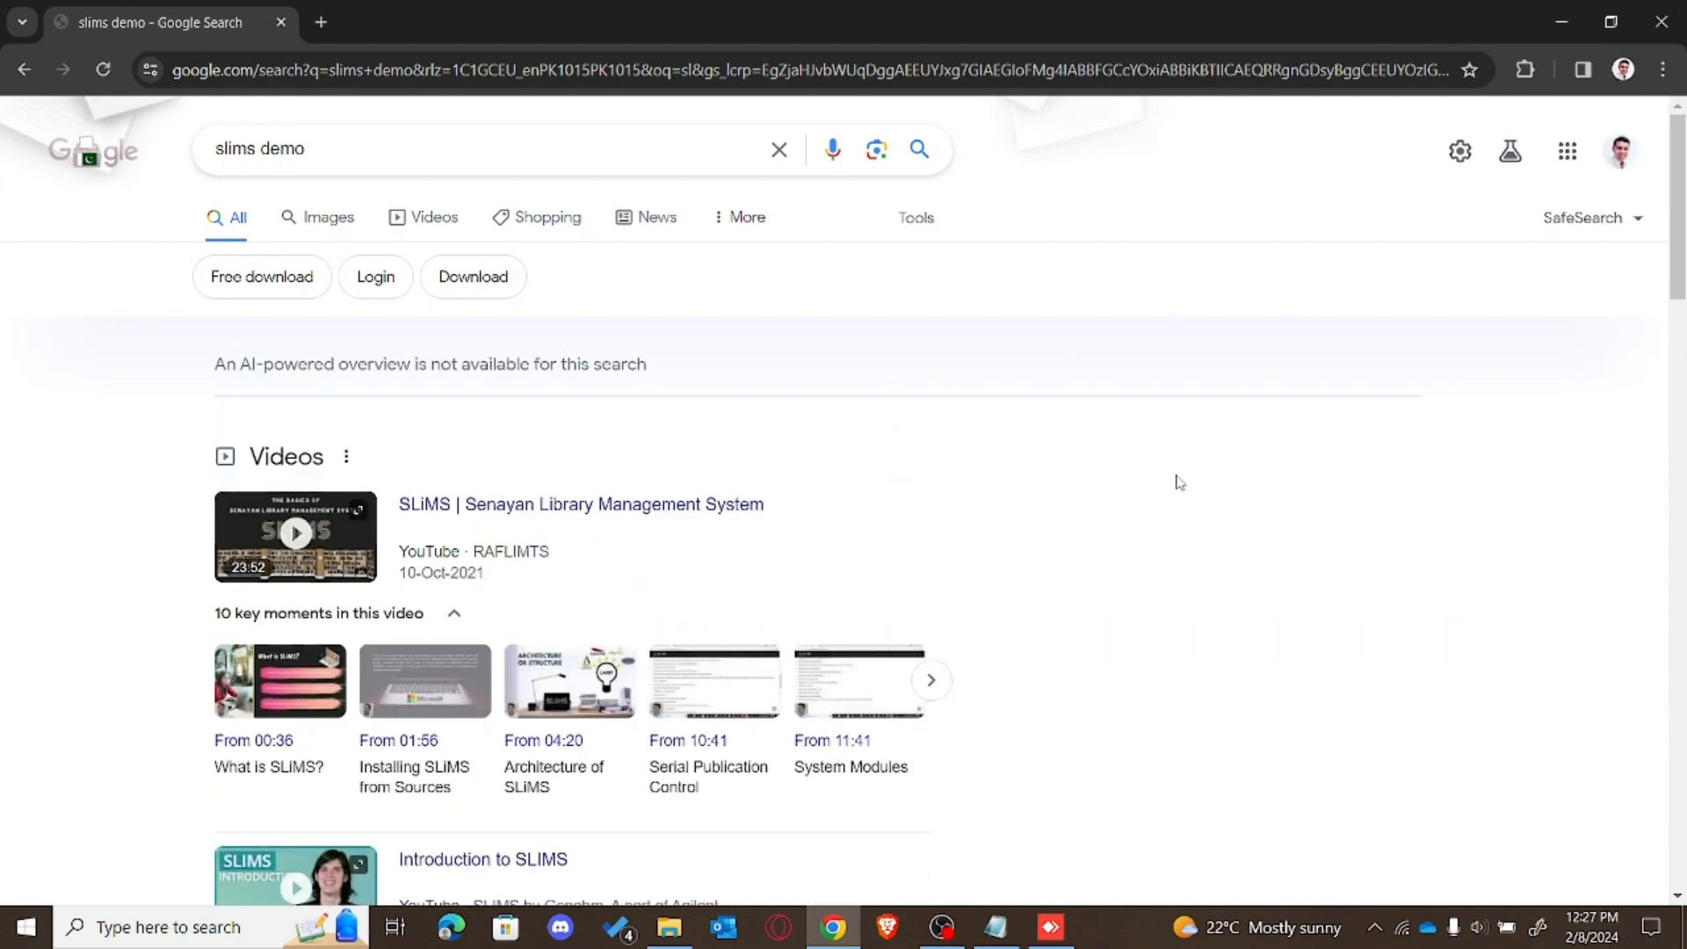
# Step: Open the SLiMS 9.6 online demo and its librarian page
pyautogui.moveTo(1681, 281); pyautogui.dragTo(1669, 488)
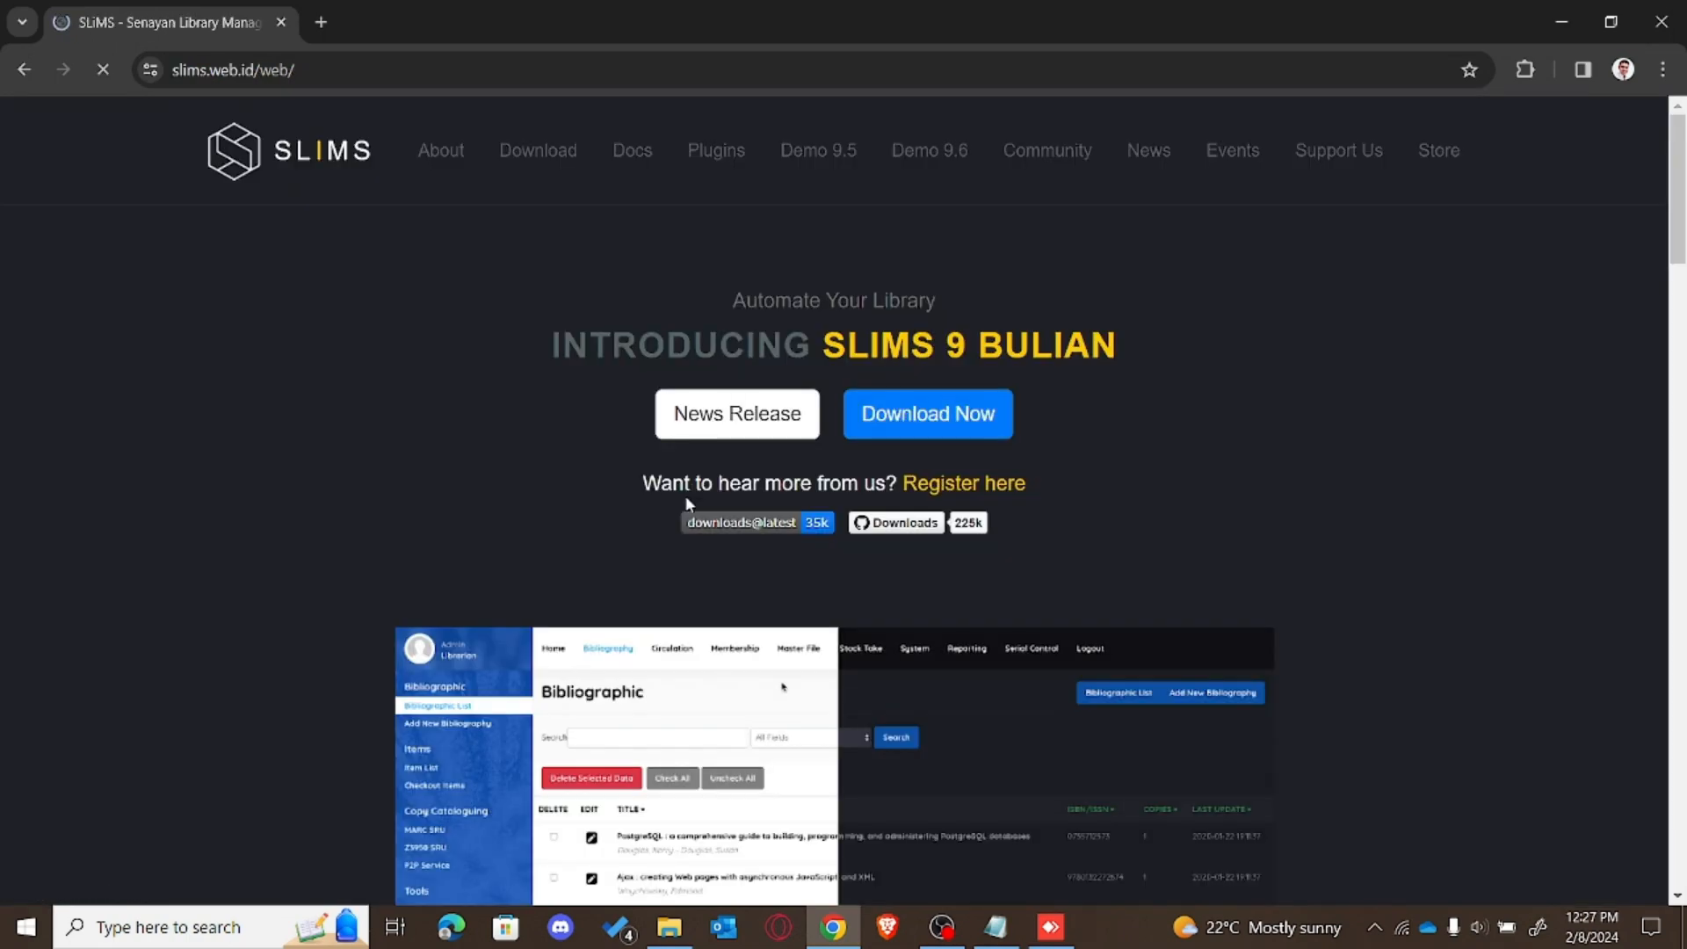
pyautogui.click(954, 155)
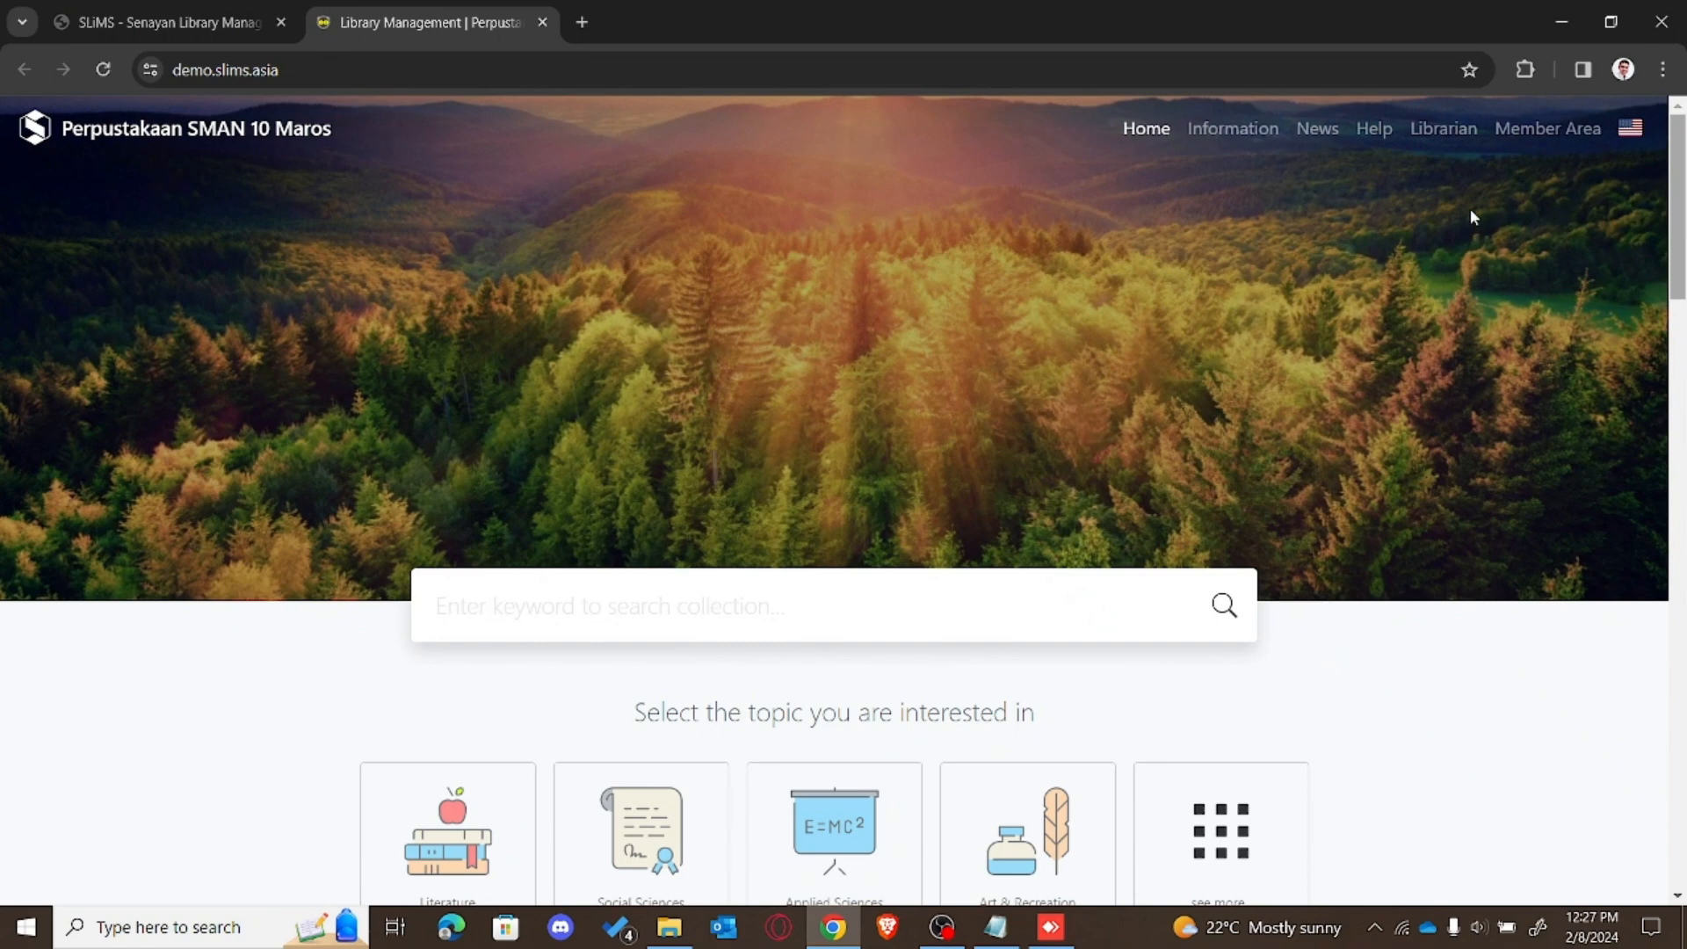
pyautogui.click(1474, 142)
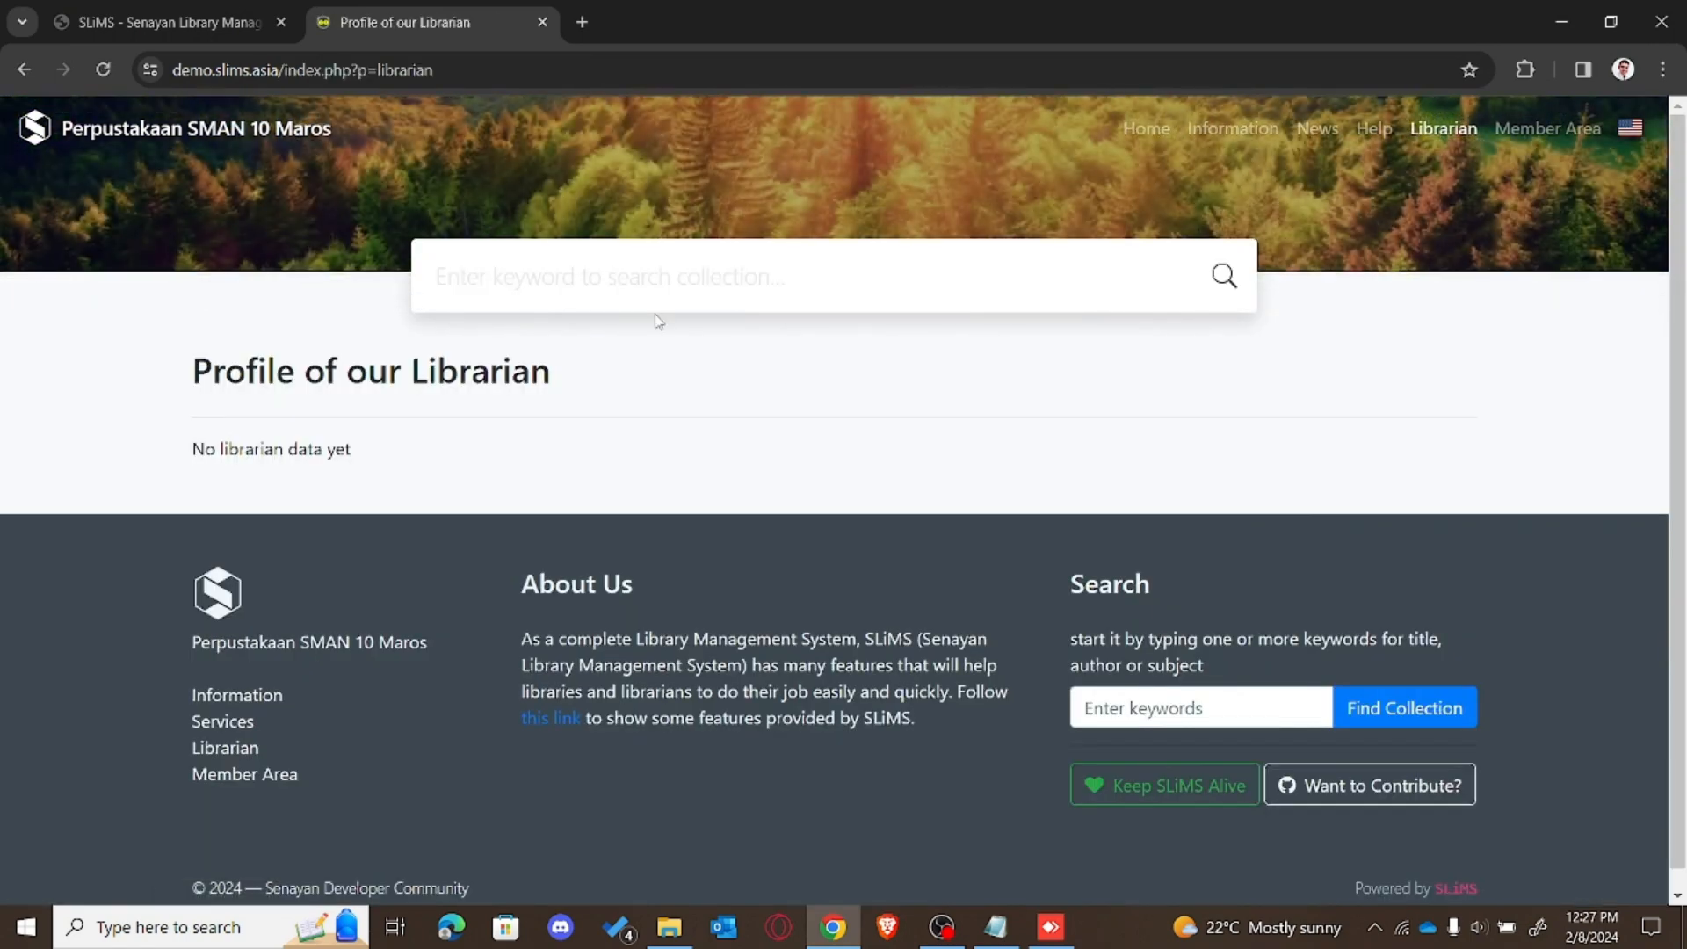
# Step: Change the address to index.php?p=login to reach the Library Administration dashboard
pyautogui.click(459, 79)
pyautogui.click(557, 70)
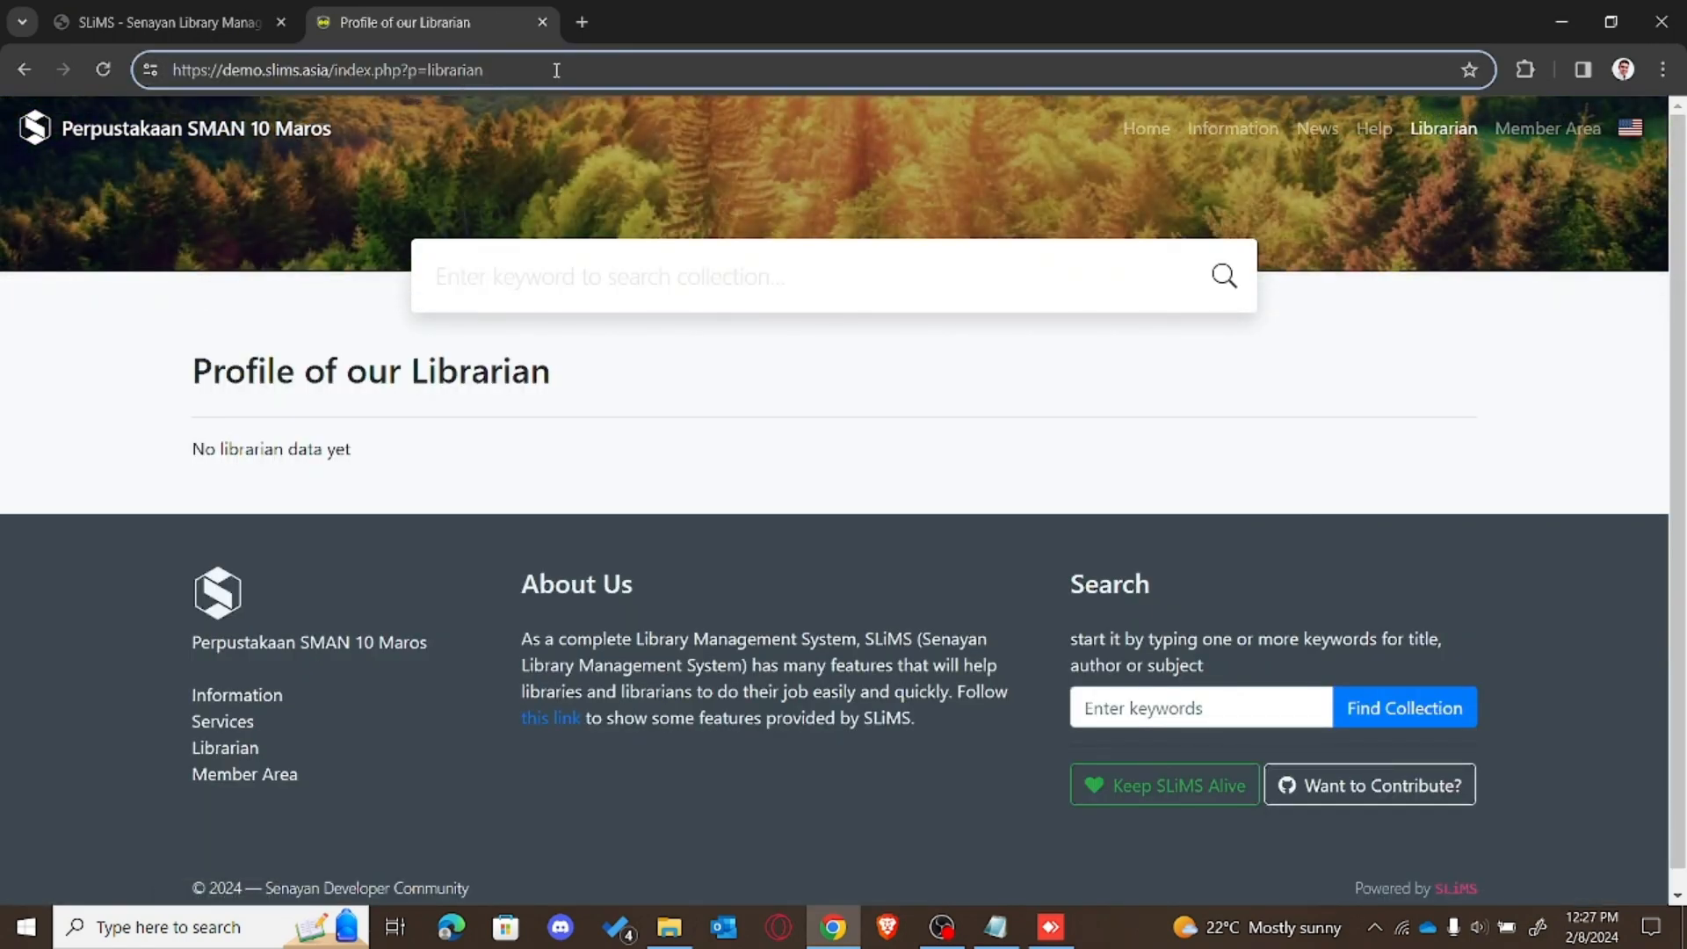
pyautogui.press('BackSpace')
pyautogui.press('BackSpace')
pyautogui.press('BackSpace')
pyautogui.press('BackSpace')
pyautogui.press('BackSpace')
pyautogui.press('BackSpace')
pyautogui.press('BackSpace')
pyautogui.press('BackSpace')
pyautogui.write('ogin')
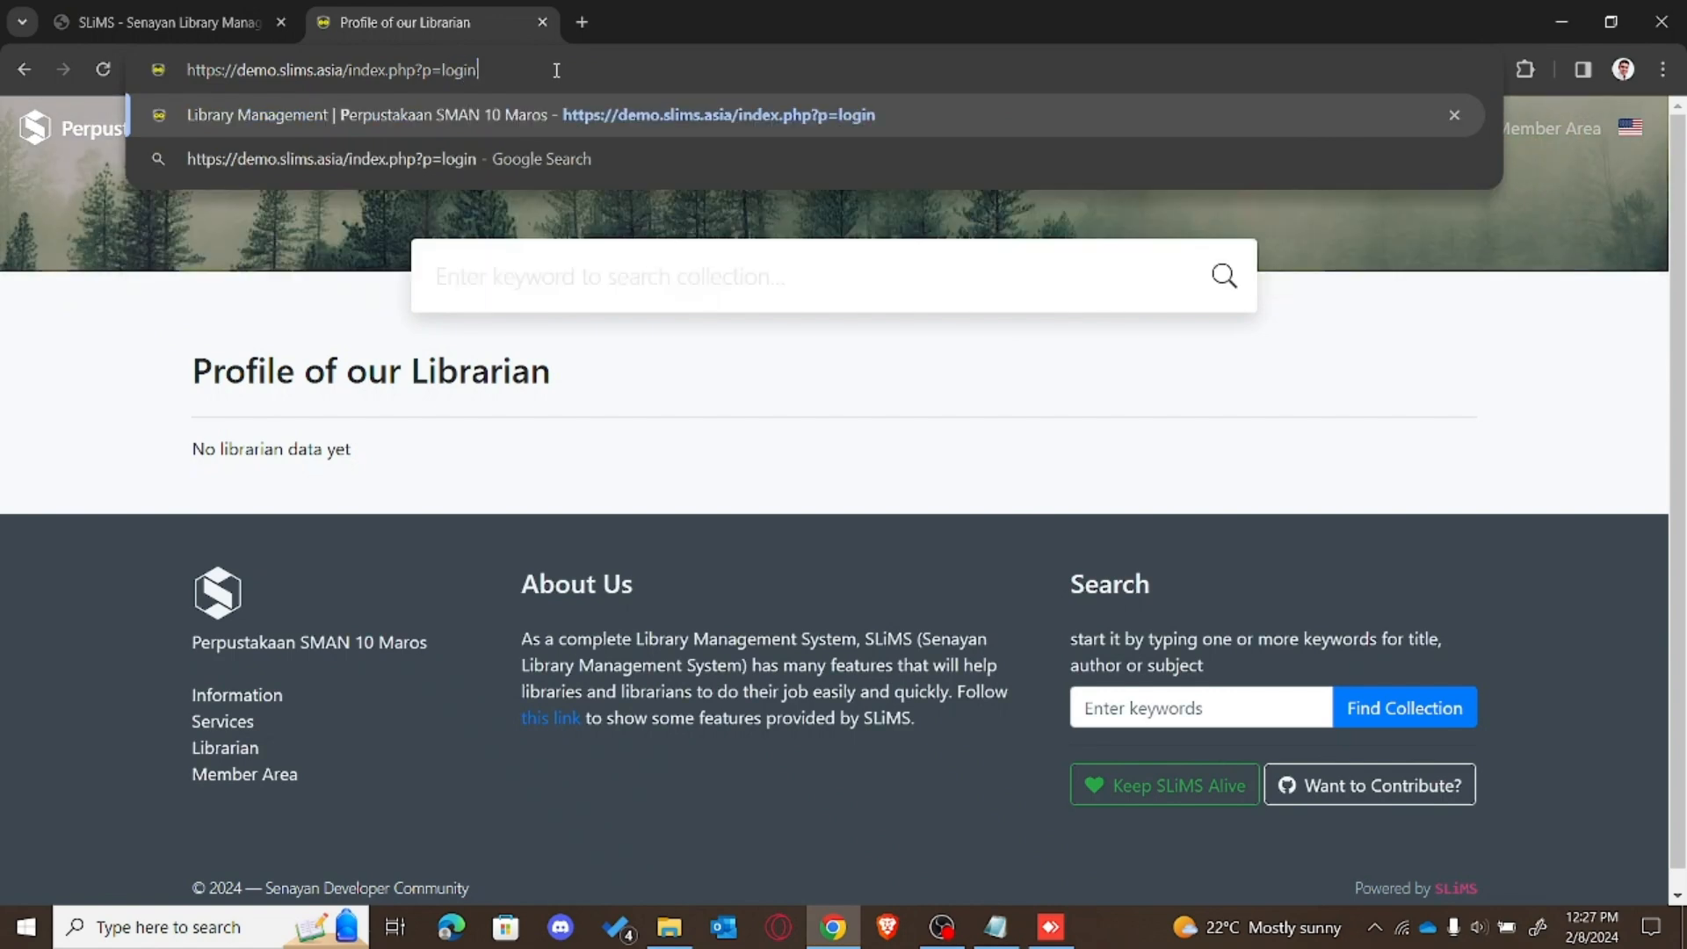
pyautogui.press('Return')
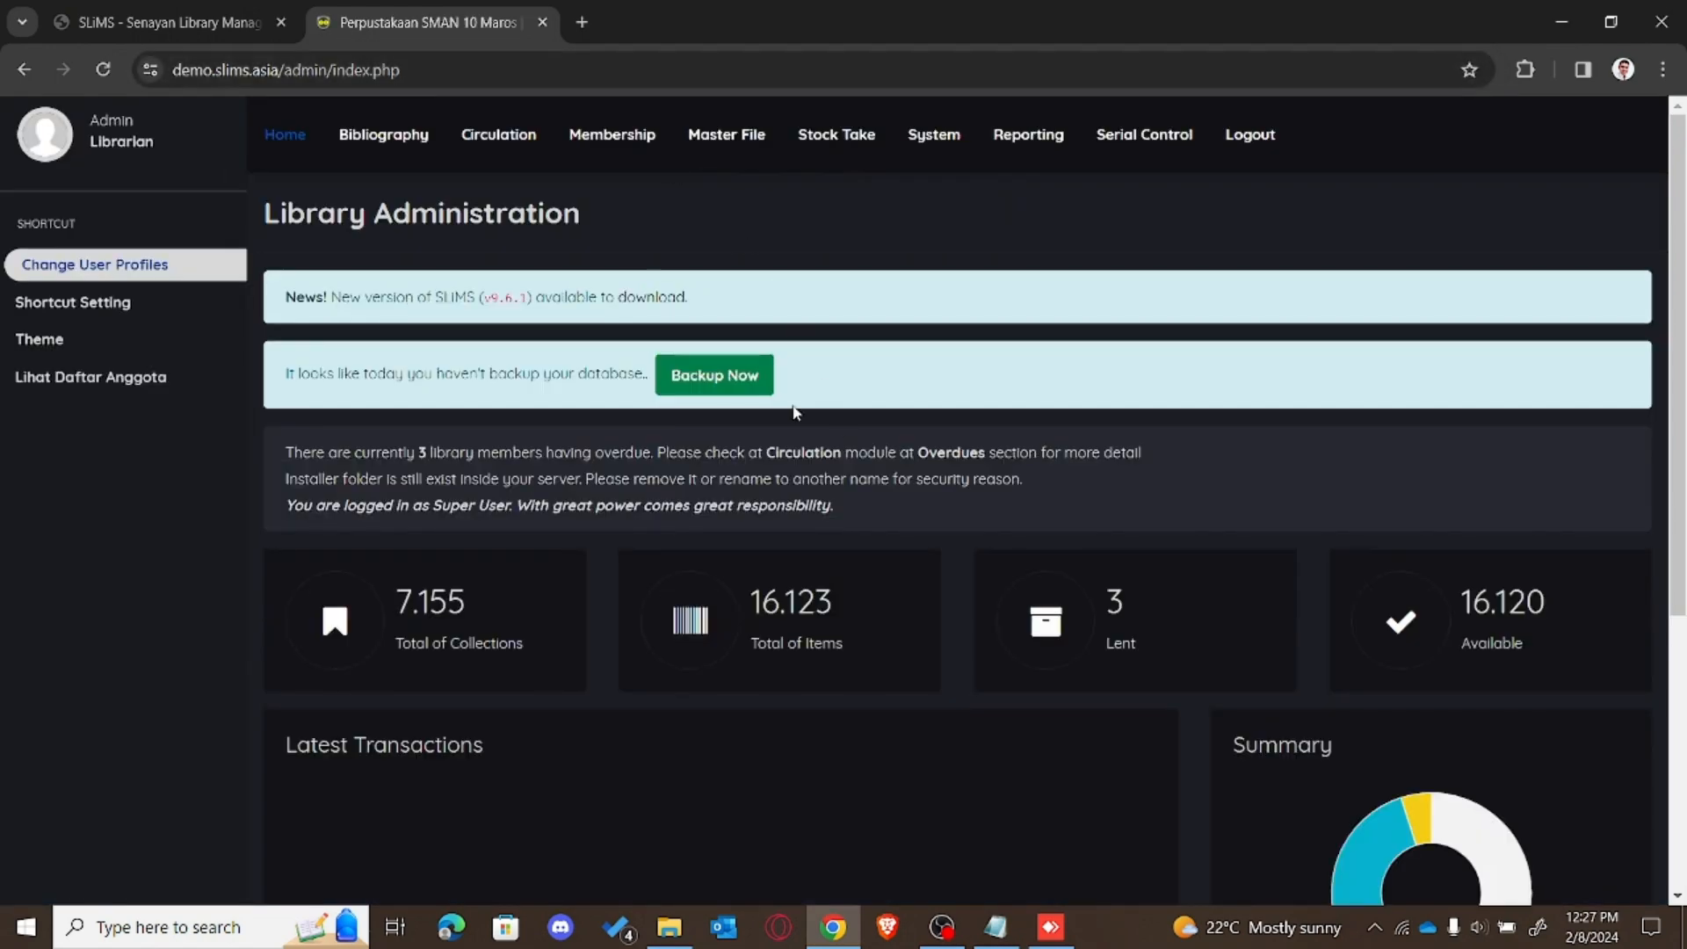
# Step: Open the Bibliography list and open the 'Graduate texts in mathematics' record for editing
pyautogui.click(406, 141)
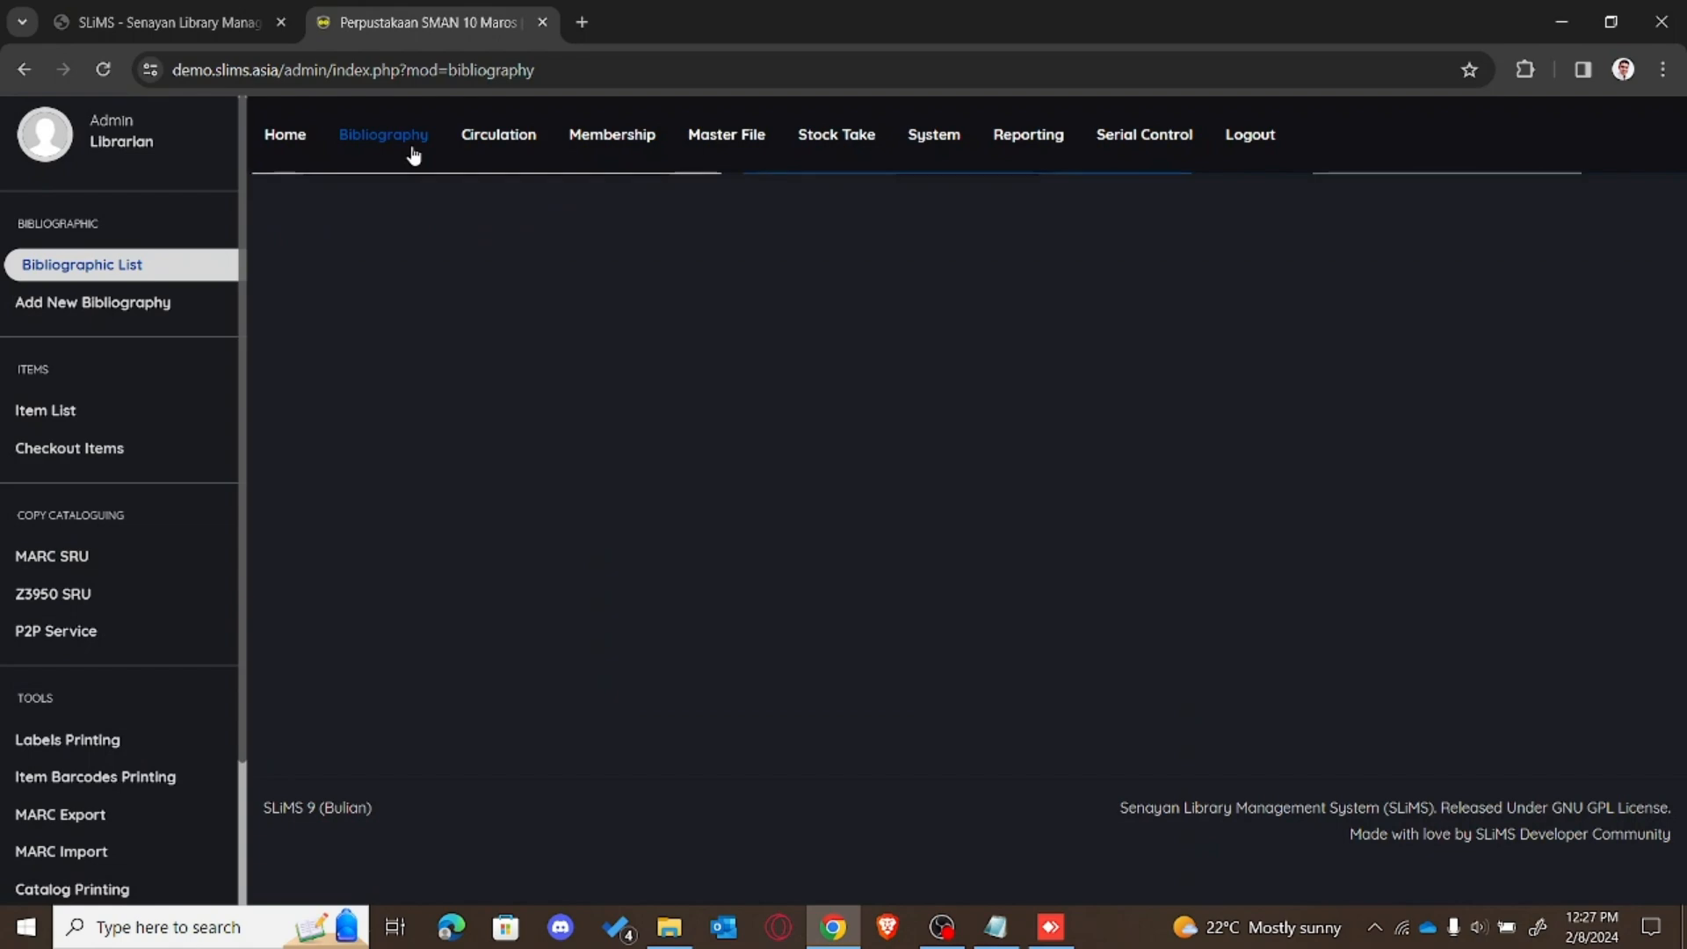
pyautogui.moveTo(1676, 280); pyautogui.dragTo(1681, 317)
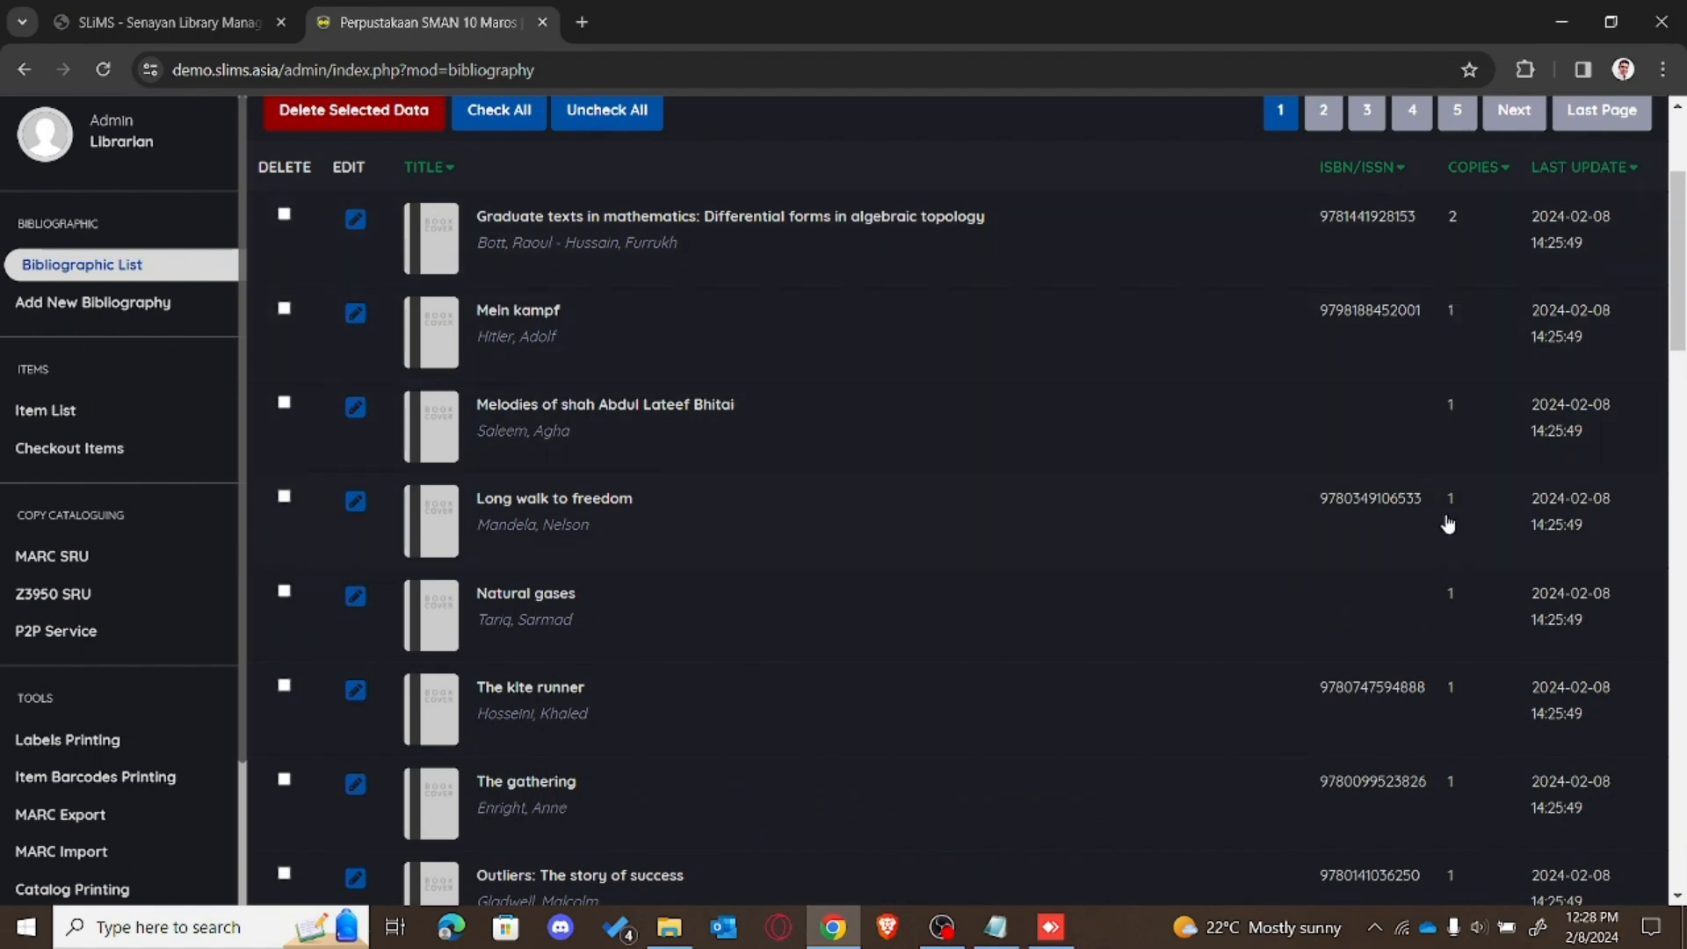
pyautogui.click(911, 233)
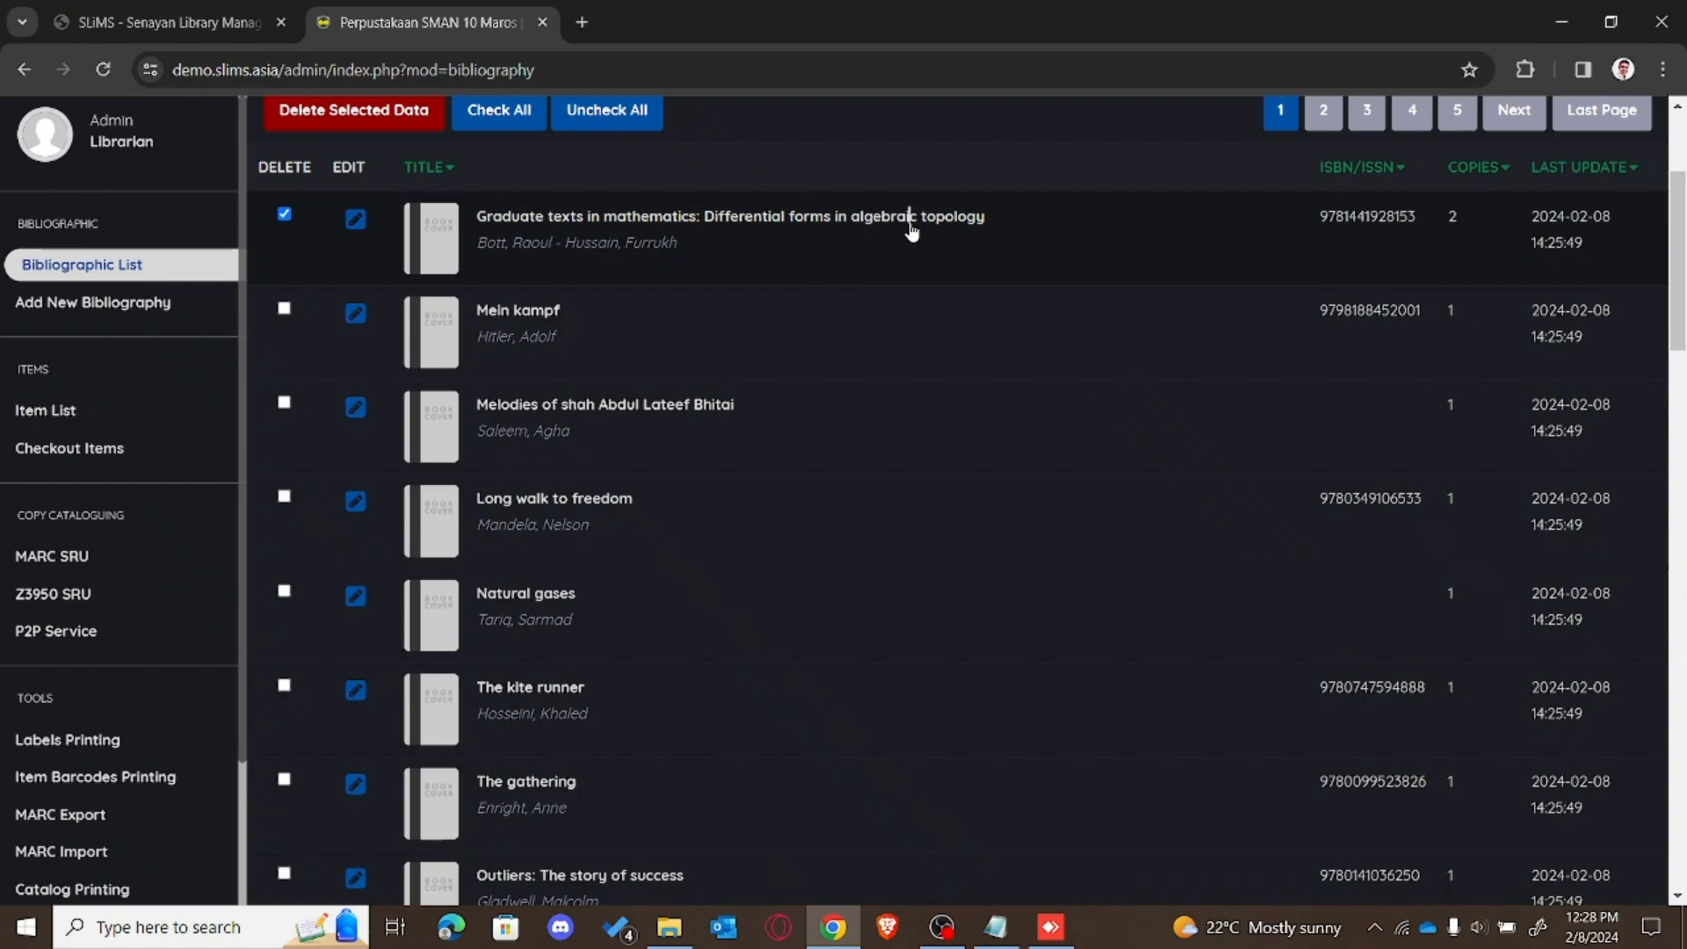
pyautogui.doubleClick(912, 231)
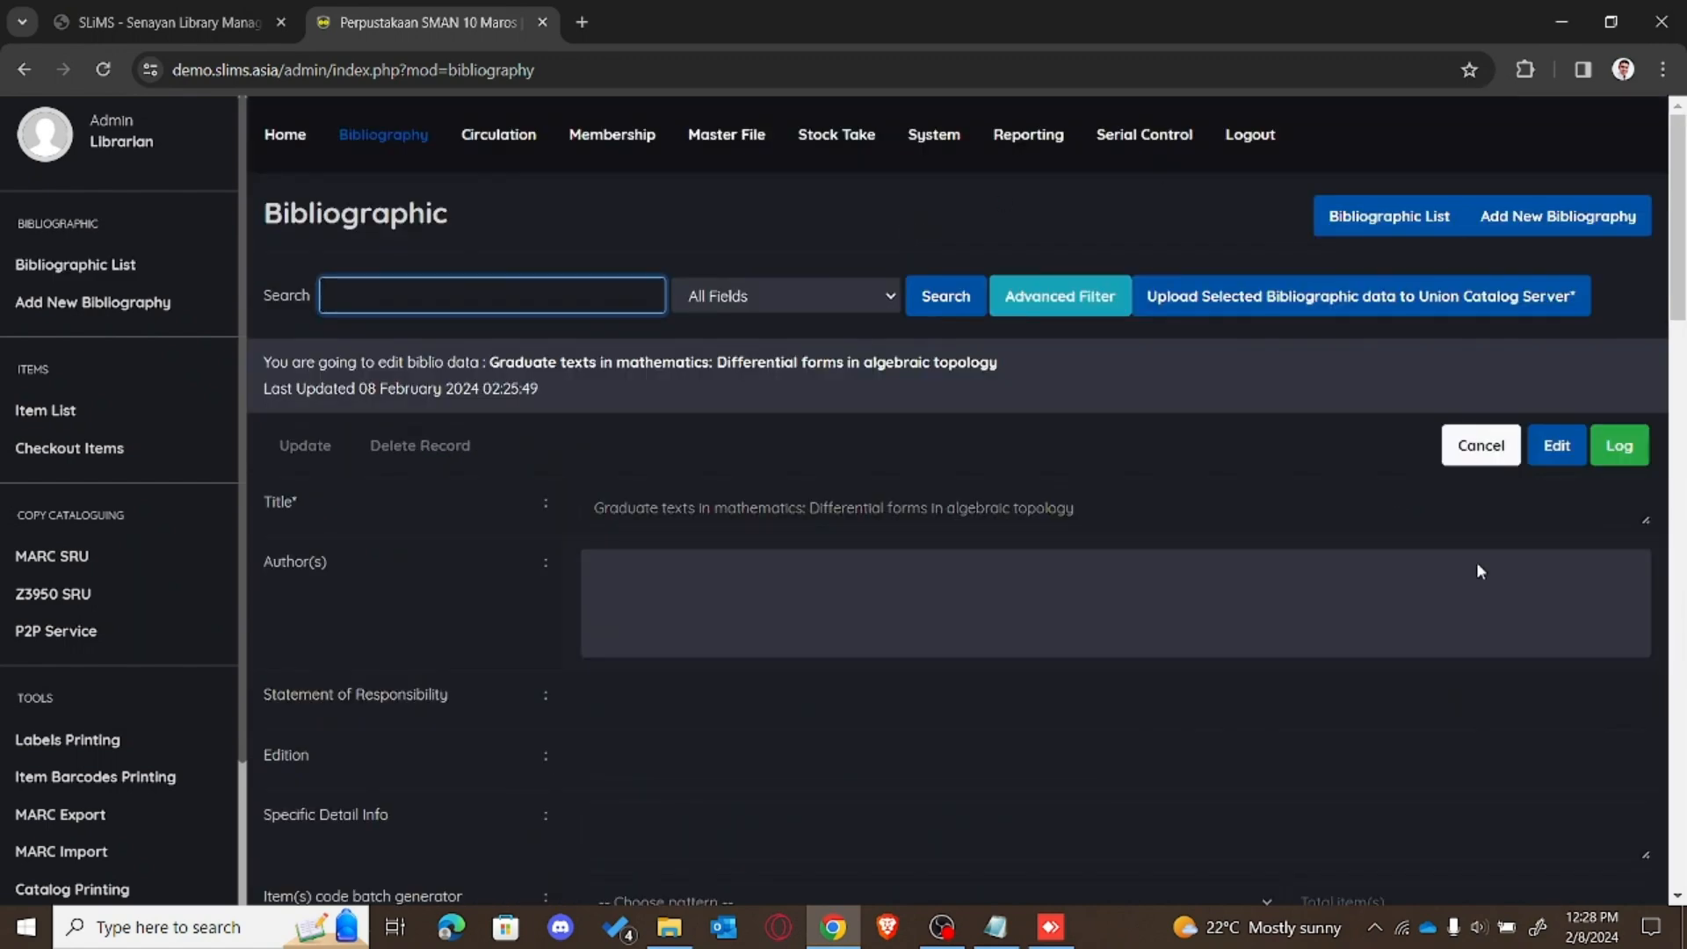
# Step: Check the record's two authors and items 000002 and 000021, then go back to the dashboard
pyautogui.scroll(-5, 967, 501)
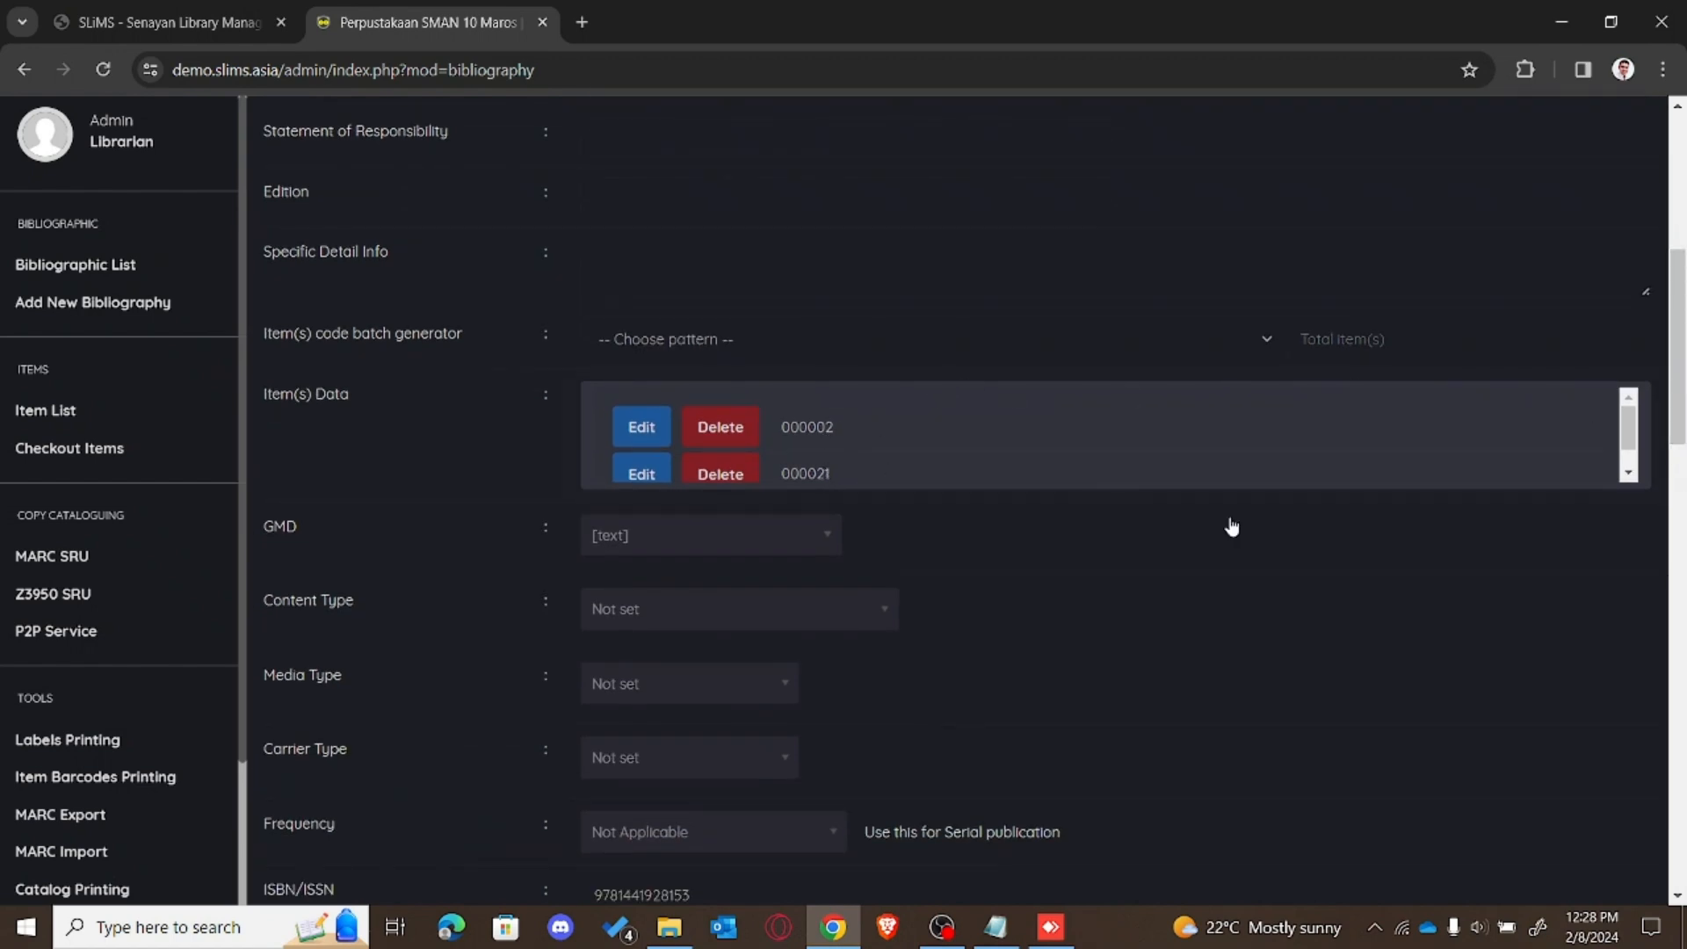
pyautogui.moveTo(1680, 420); pyautogui.dragTo(1684, 704)
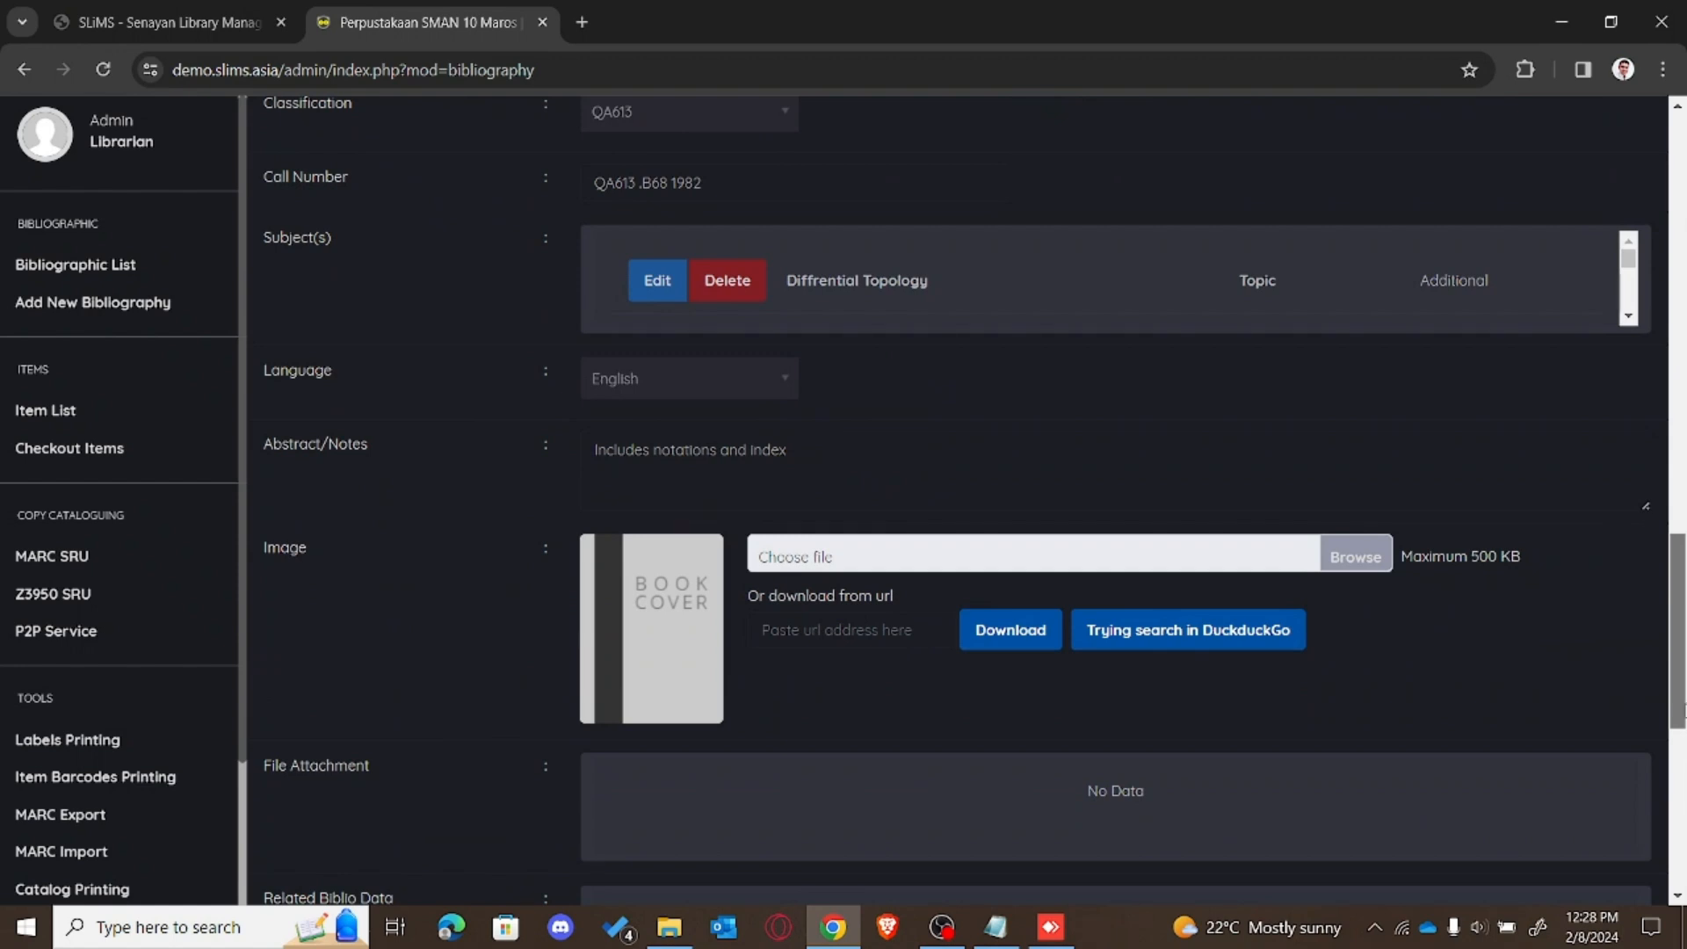
pyautogui.moveTo(1682, 710); pyautogui.dragTo(1684, 337)
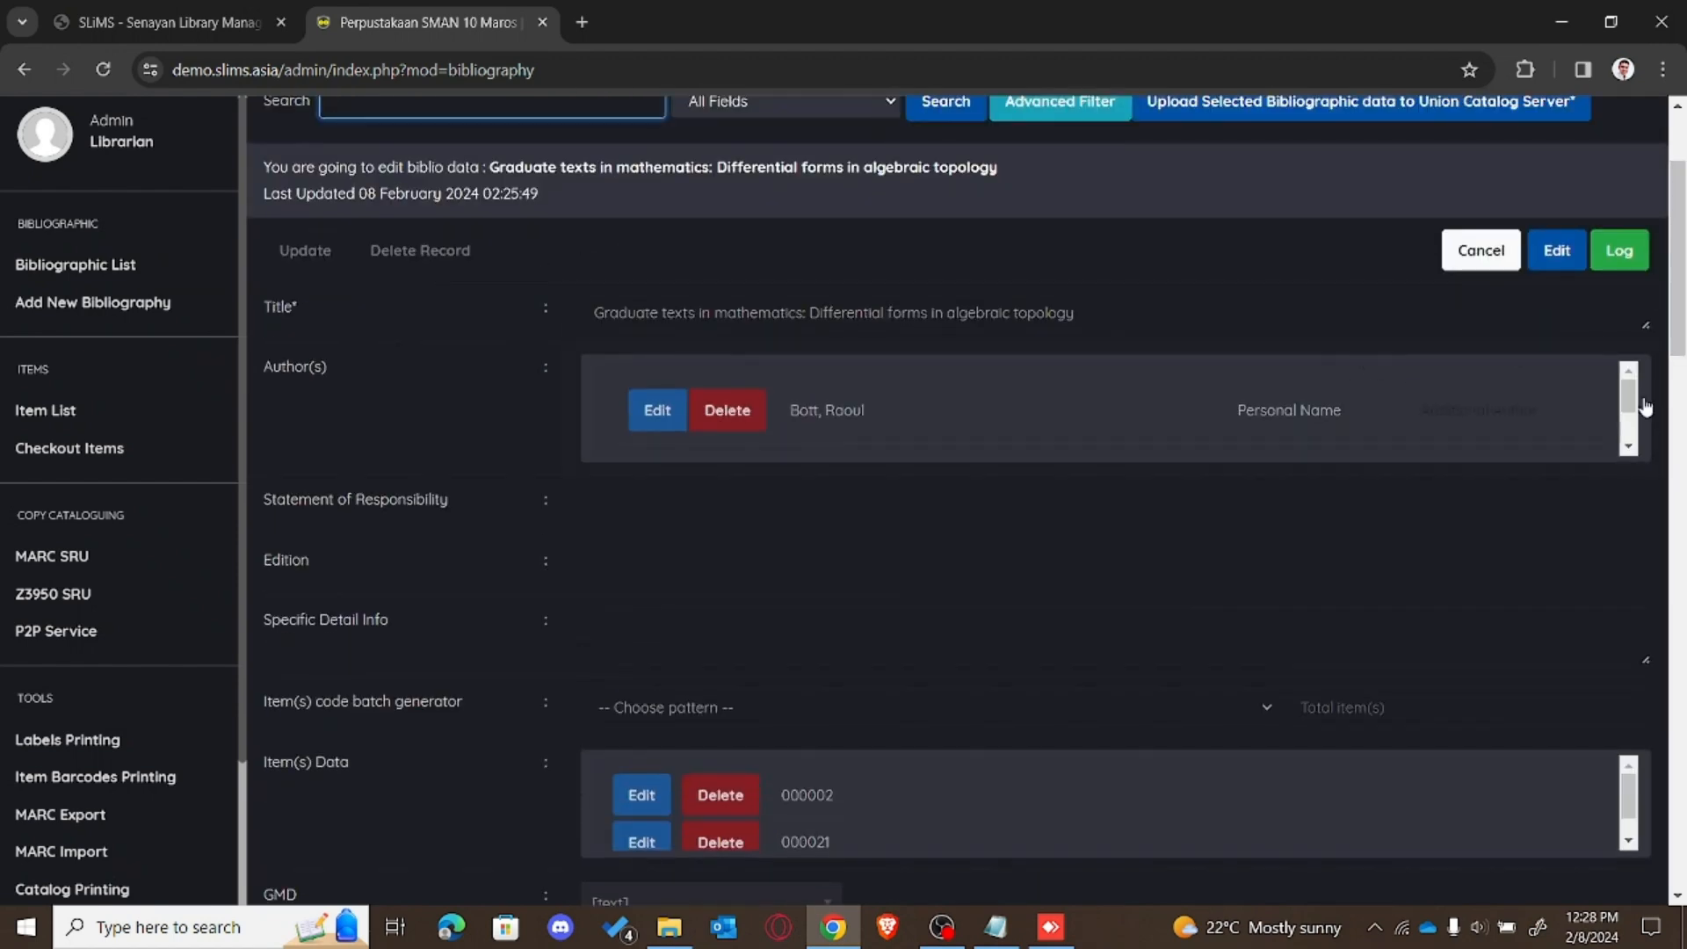
pyautogui.moveTo(1630, 396); pyautogui.dragTo(1638, 427)
pyautogui.moveTo(1676, 352); pyautogui.dragTo(1677, 423)
pyautogui.moveTo(1630, 519); pyautogui.dragTo(1630, 531)
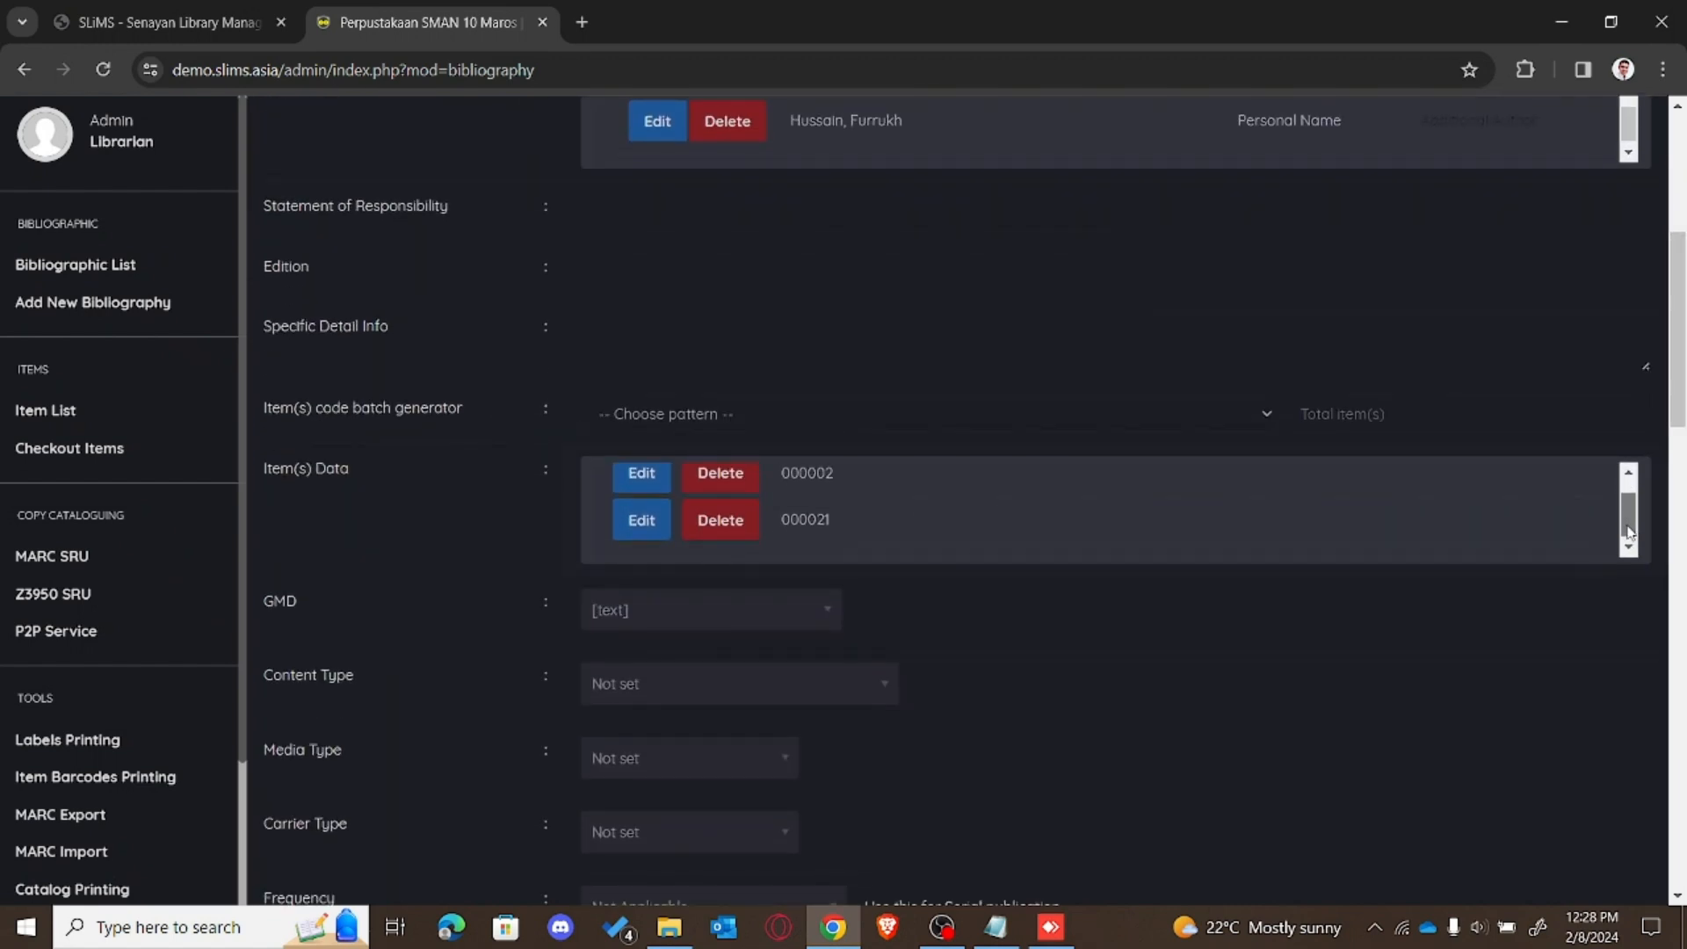
pyautogui.moveTo(1678, 436); pyautogui.dragTo(1680, 370)
pyautogui.click(39, 71)
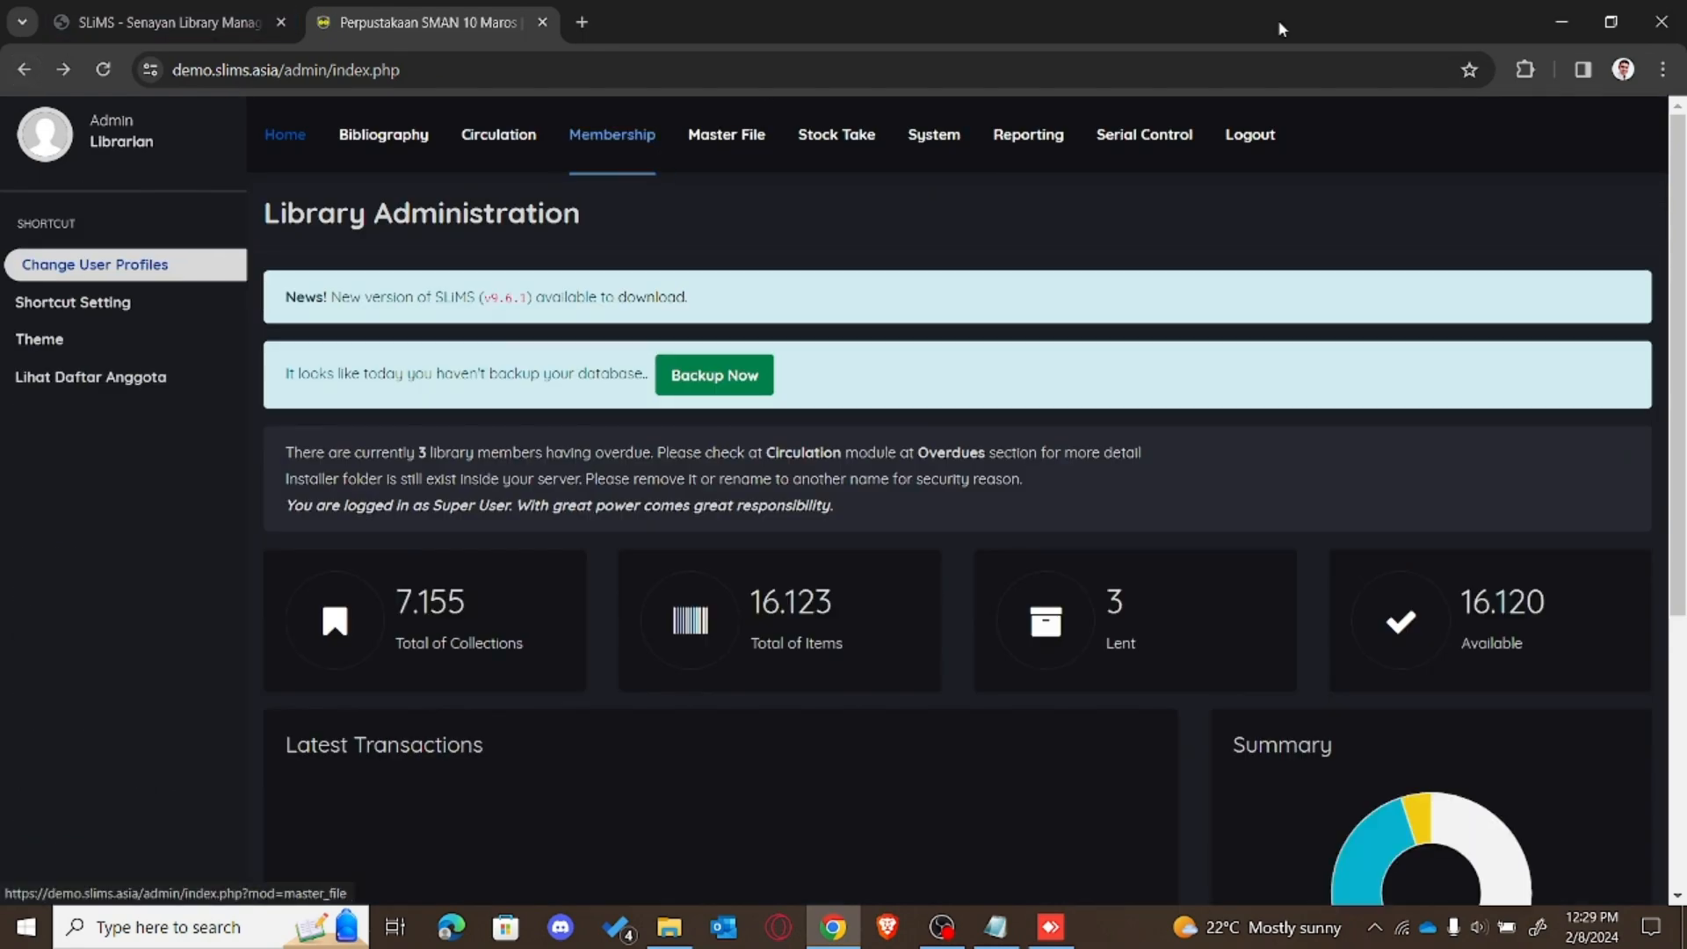
# Step: Return to the Bibliography list headed by 'Graduate texts in mathematics' with 2 copies
pyautogui.moveTo(1677, 207); pyautogui.dragTo(1667, 368)
pyautogui.scroll(3, 1667, 373)
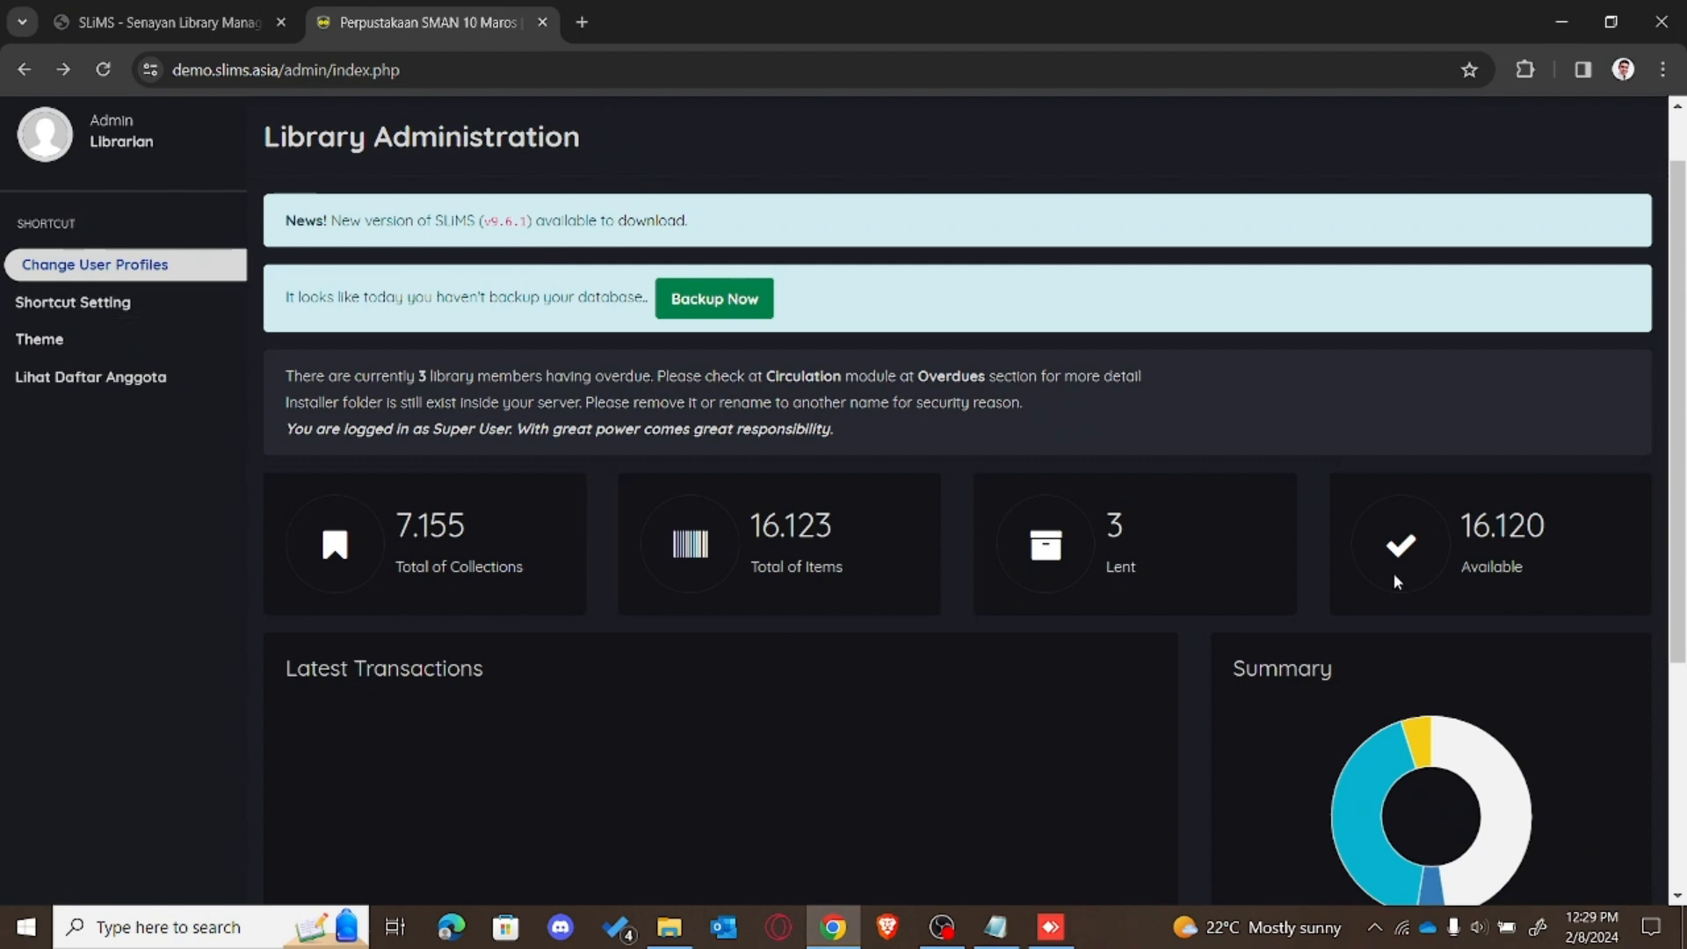
pyautogui.scroll(1, 735, 266)
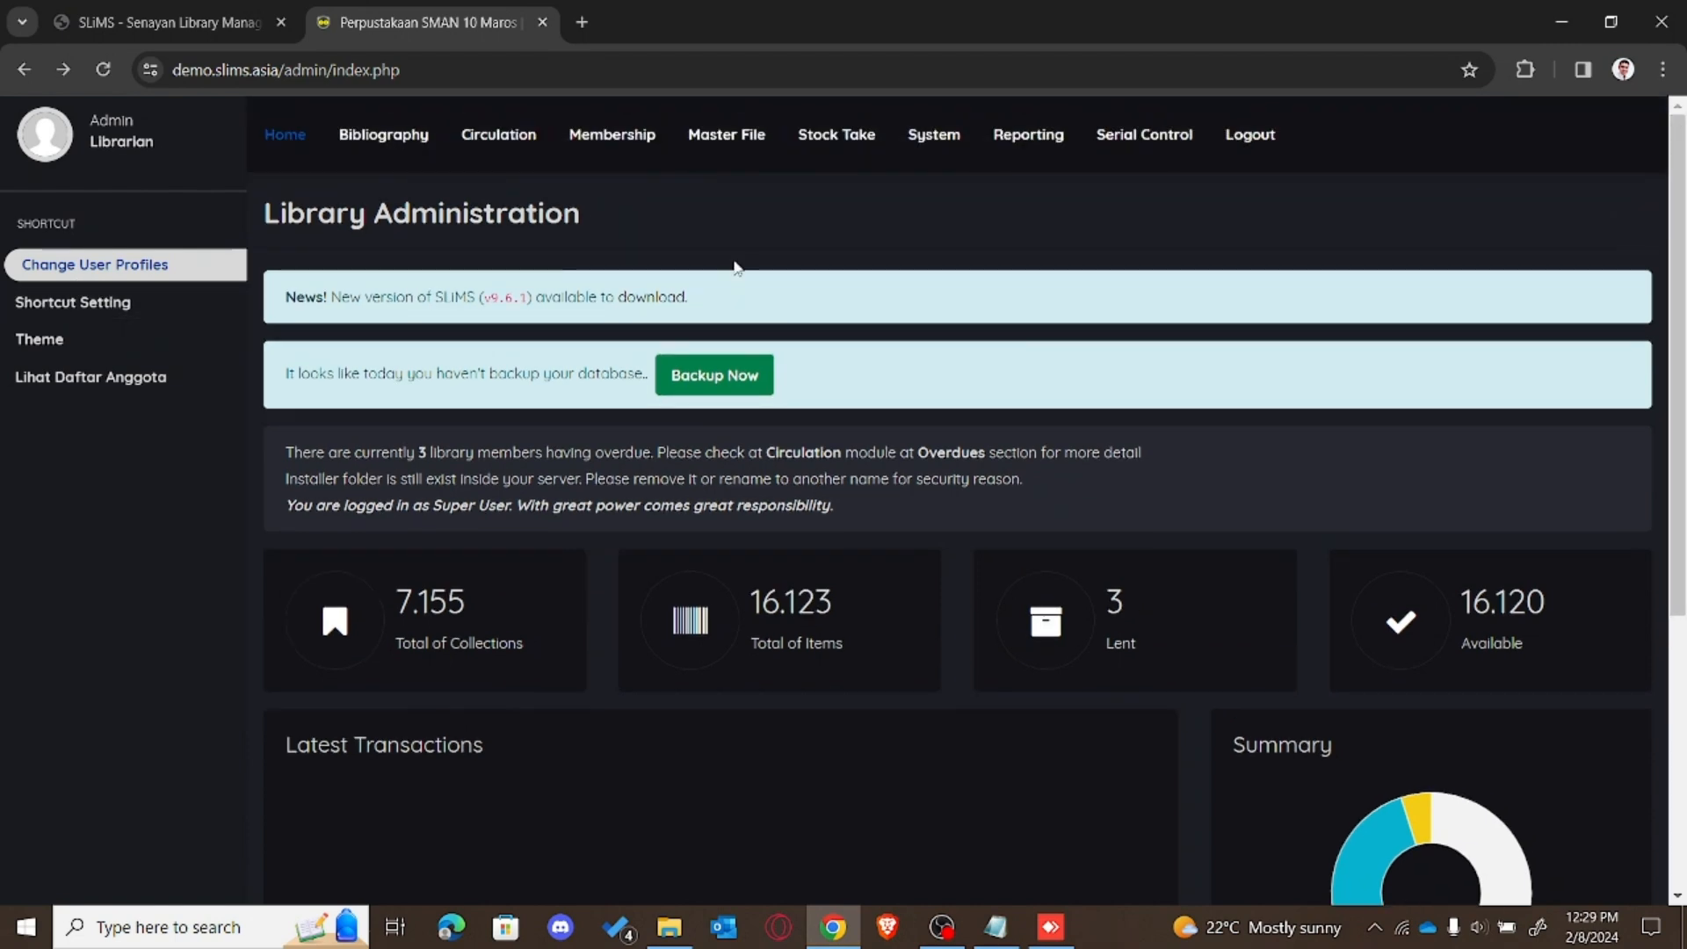
pyautogui.click(384, 134)
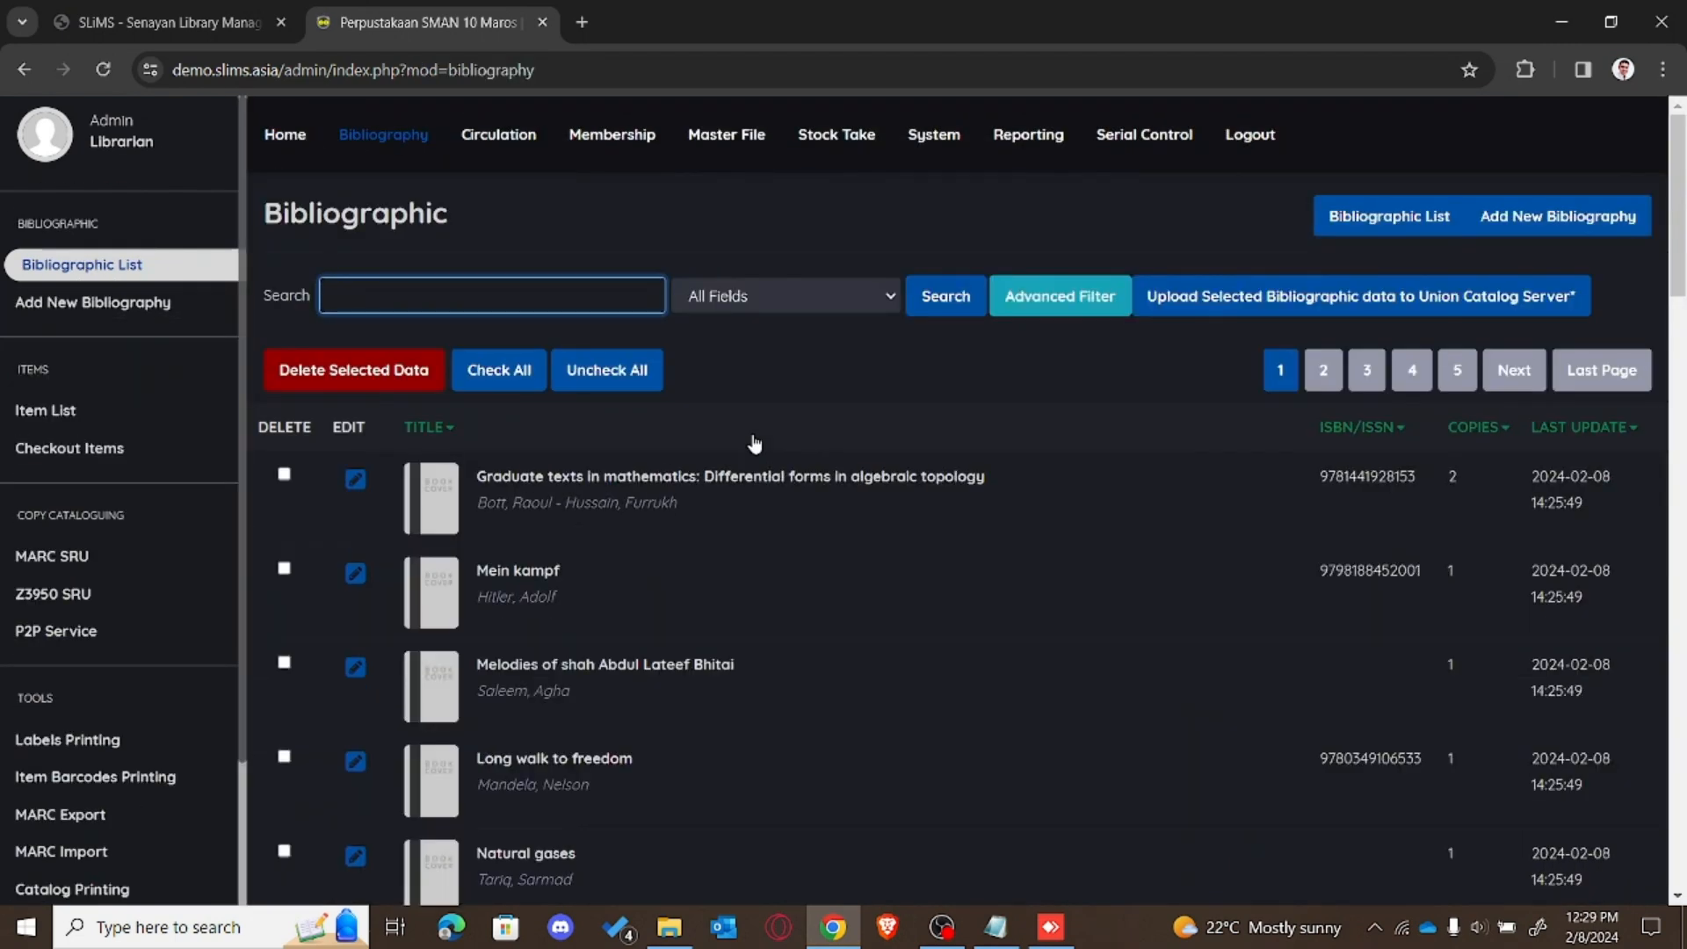
# Step: Inspect 'Capital in the twenty-first century' in the list, then open Biblio Item Import under Tools
pyautogui.moveTo(1679, 303); pyautogui.dragTo(1680, 548)
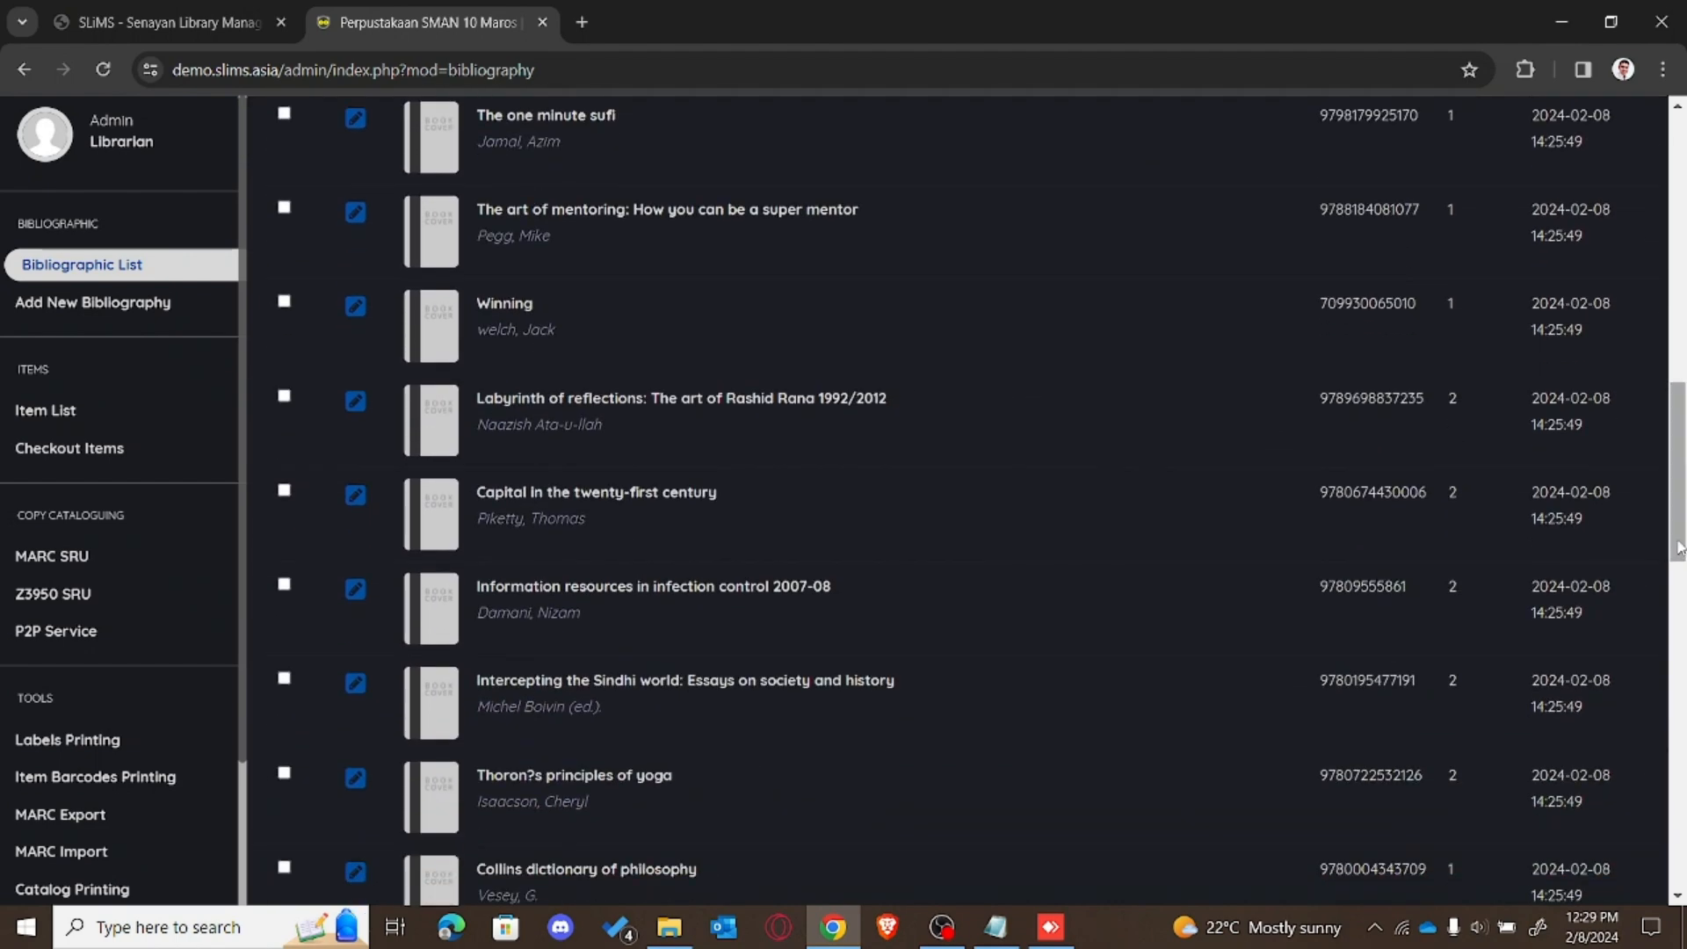
pyautogui.click(647, 492)
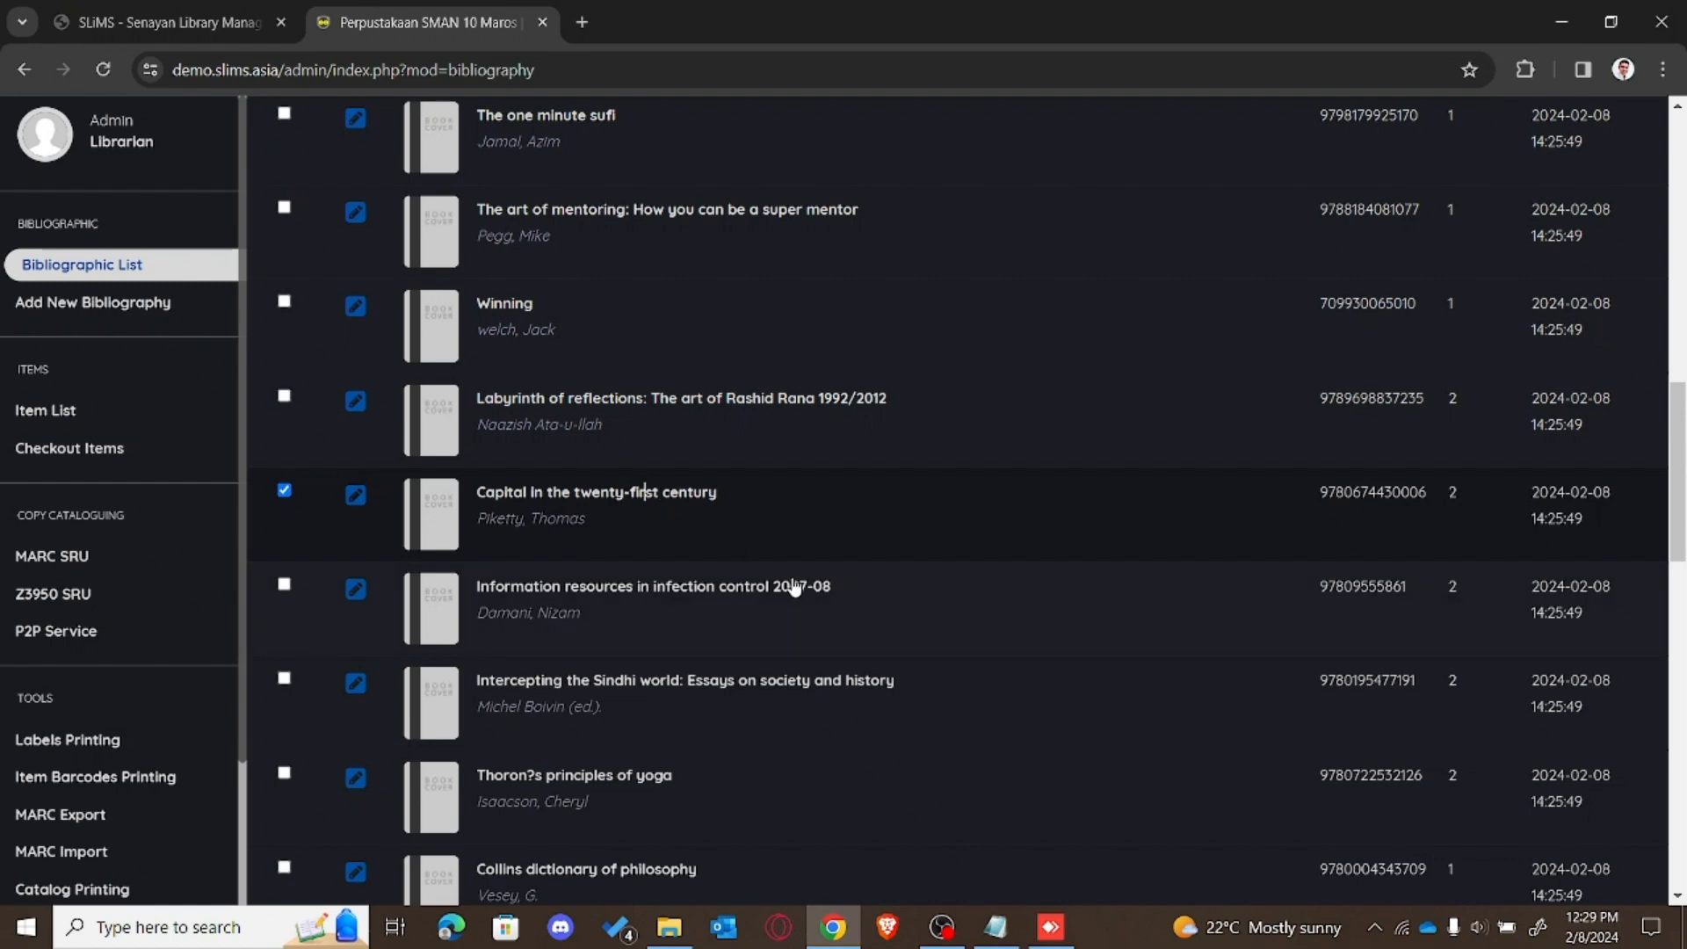
pyautogui.click(572, 504)
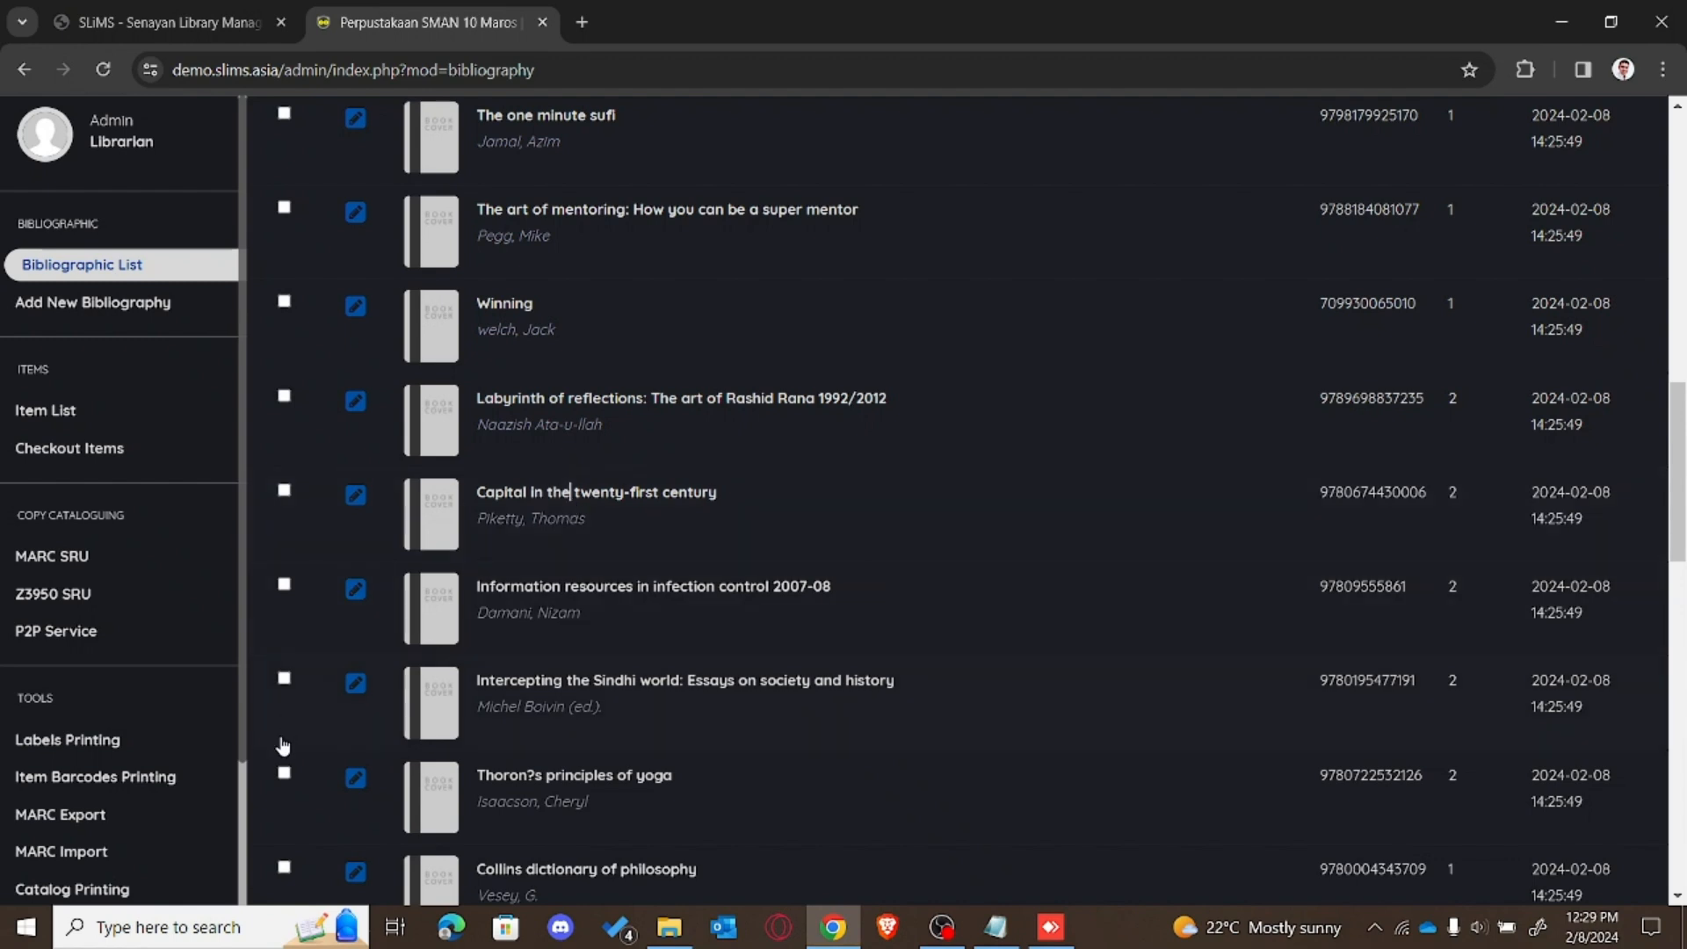
pyautogui.scroll(-2, 236, 879)
pyautogui.scroll(-1, 234, 896)
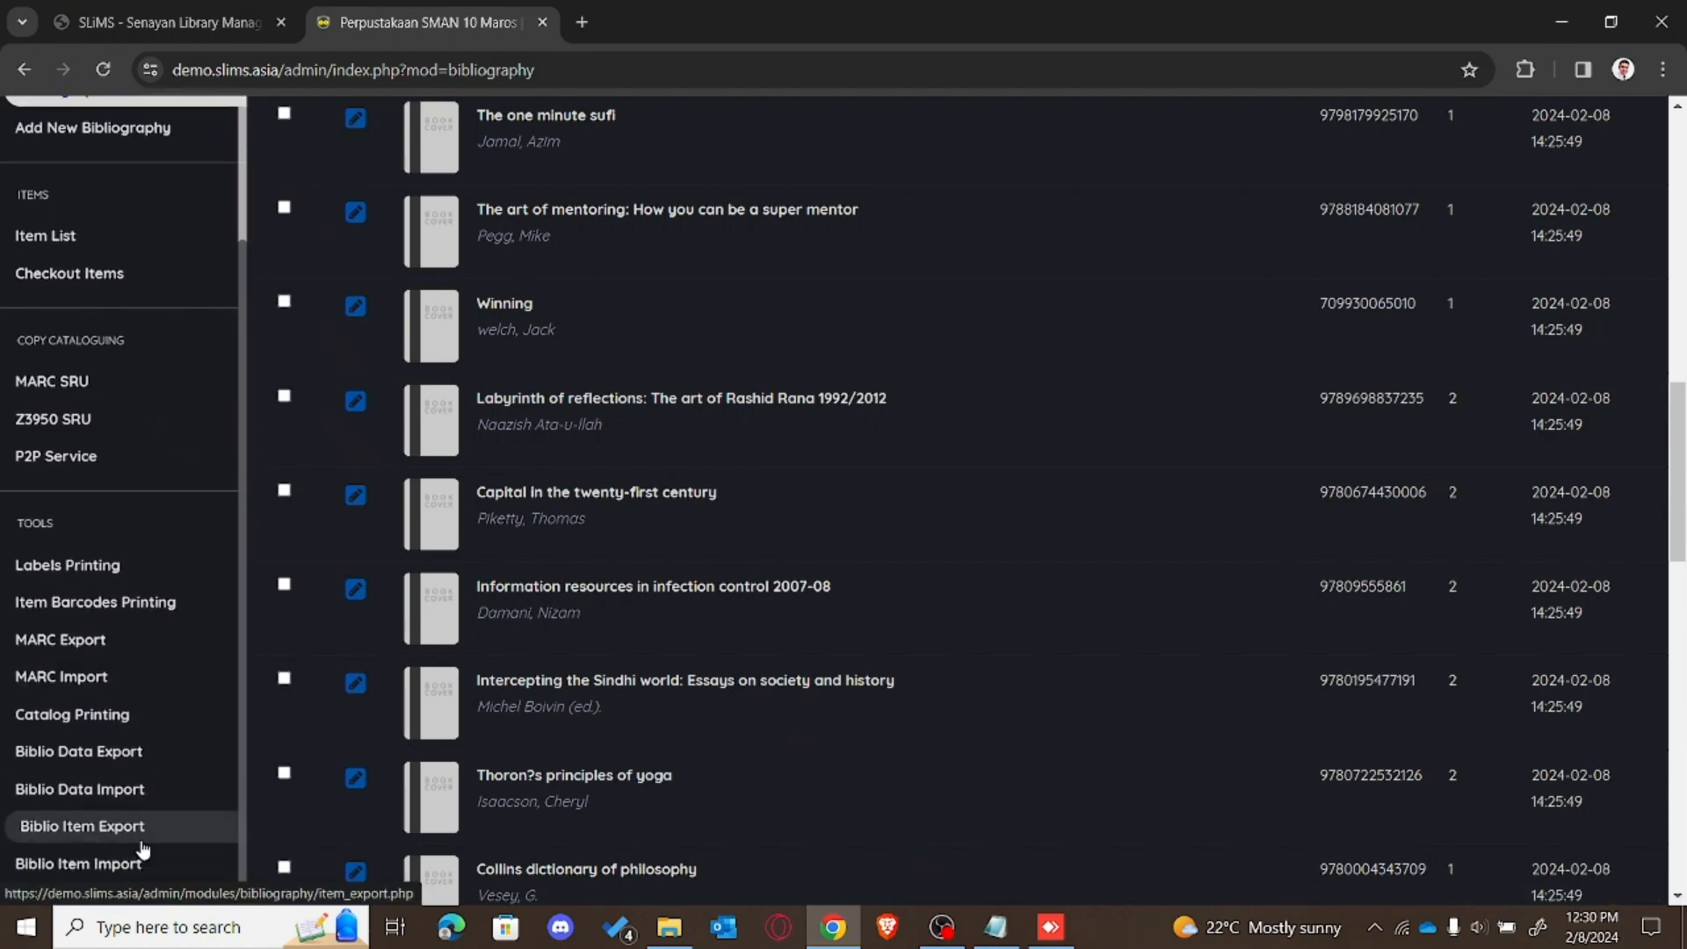
pyautogui.click(136, 877)
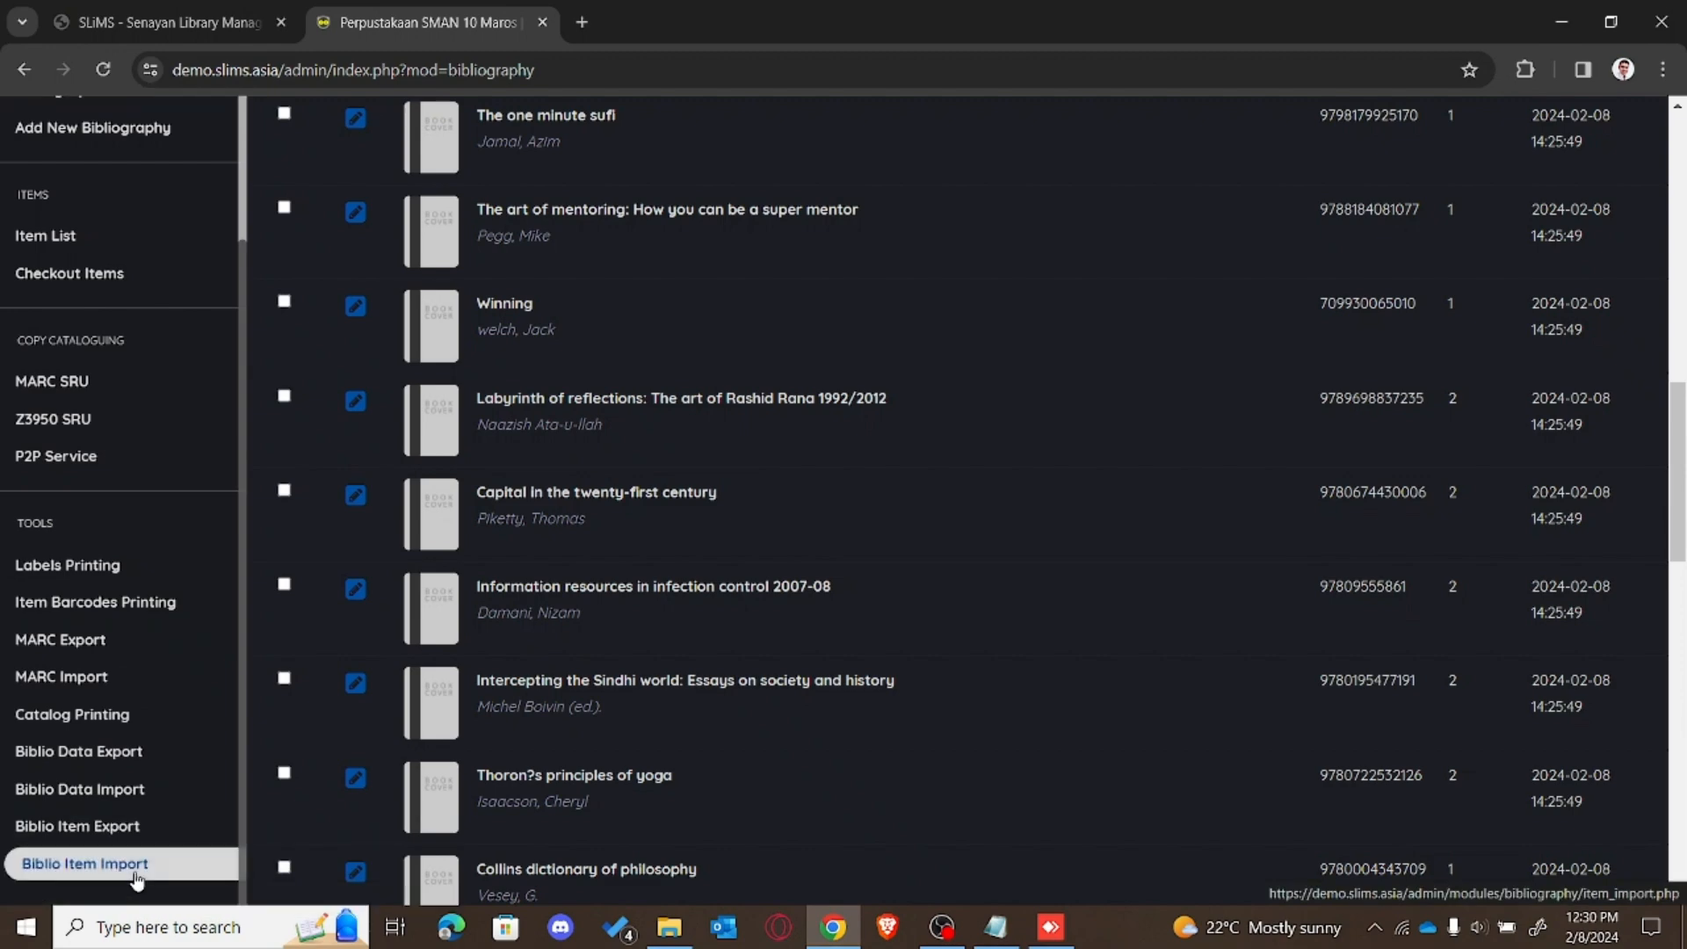
# Step: Load biblio_item_sample_import.csv from the Desktop and process it into the import preview
pyautogui.click(1087, 398)
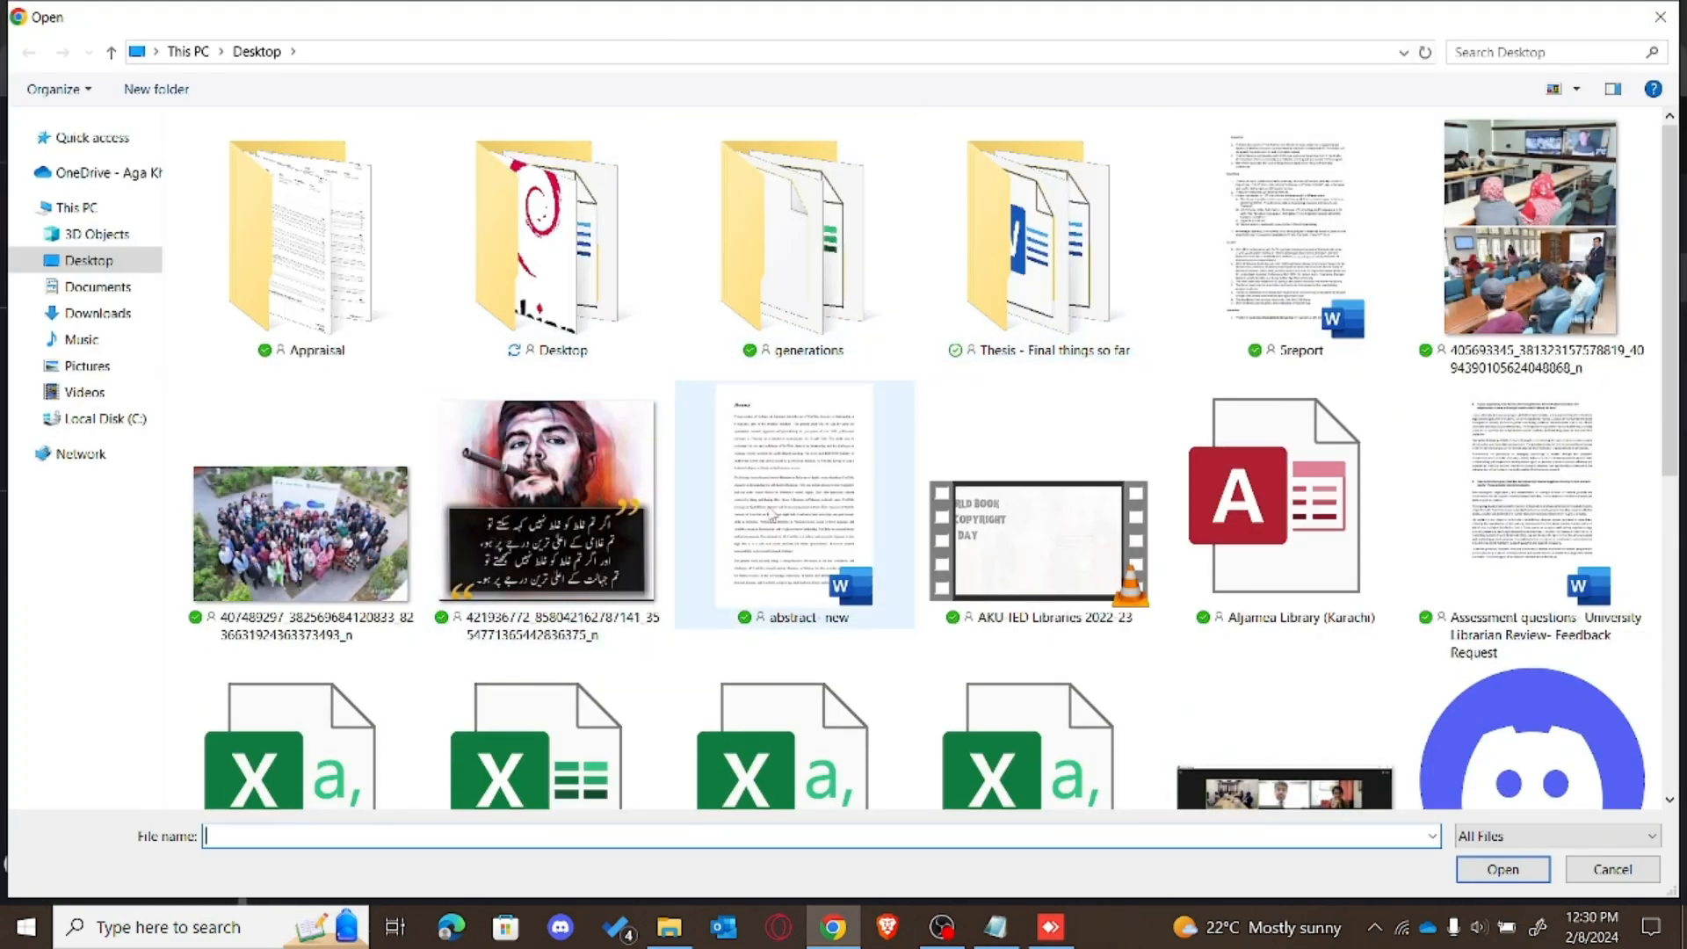
pyautogui.moveTo(1670, 426); pyautogui.dragTo(1670, 645)
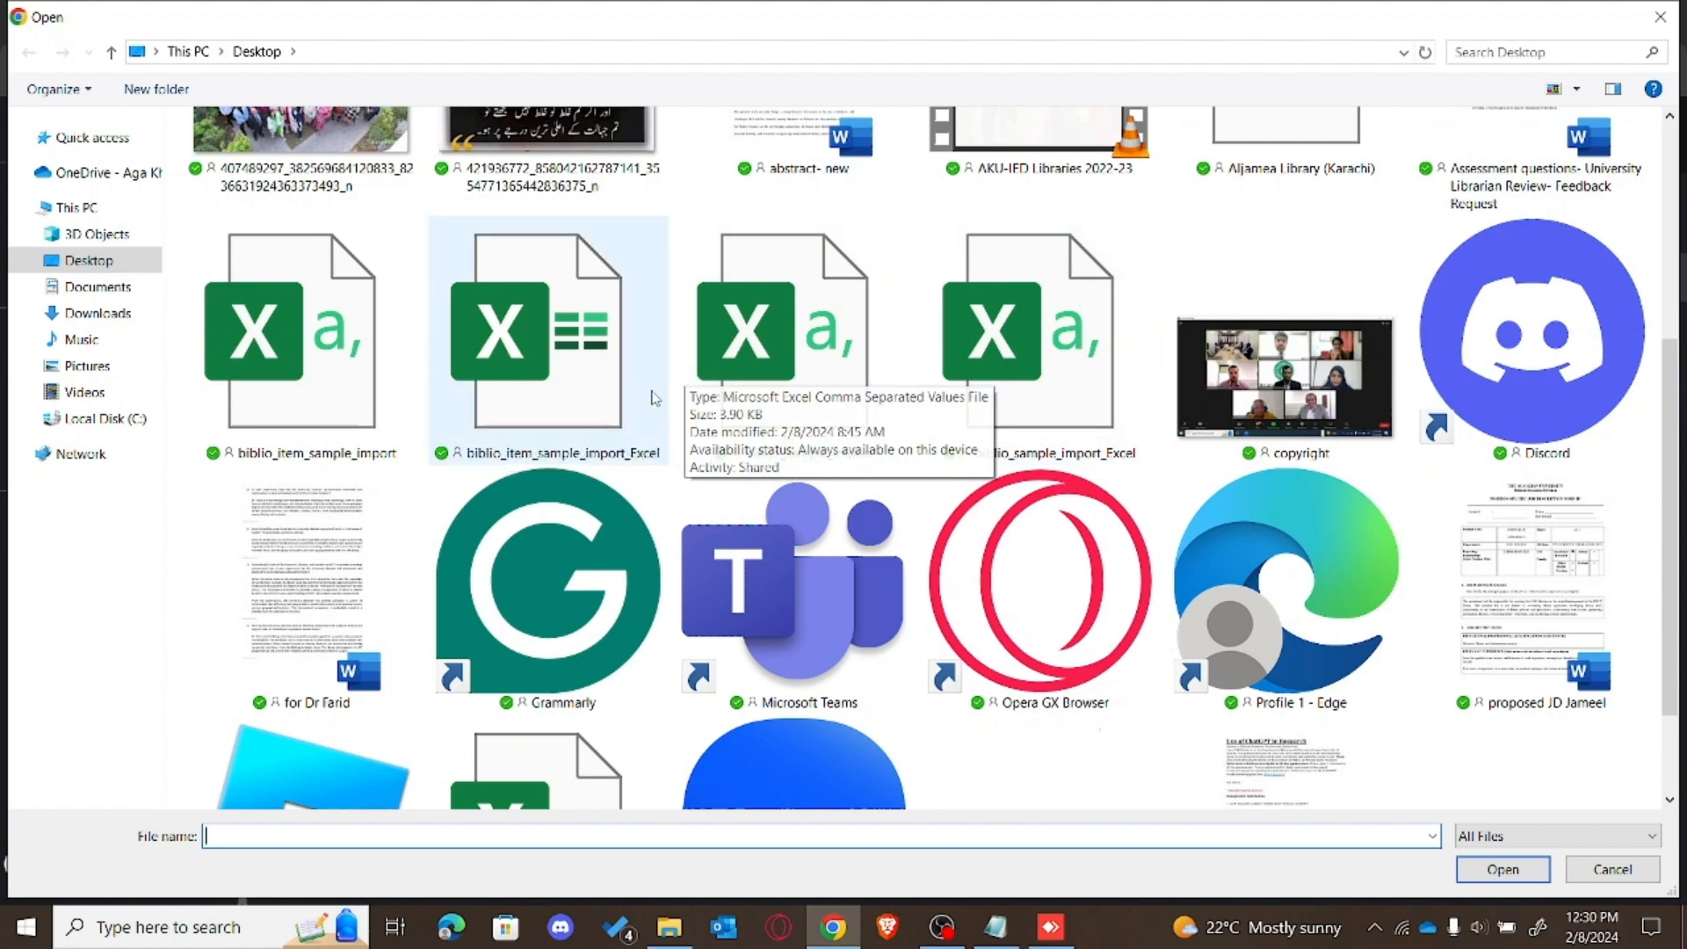
pyautogui.doubleClick(333, 366)
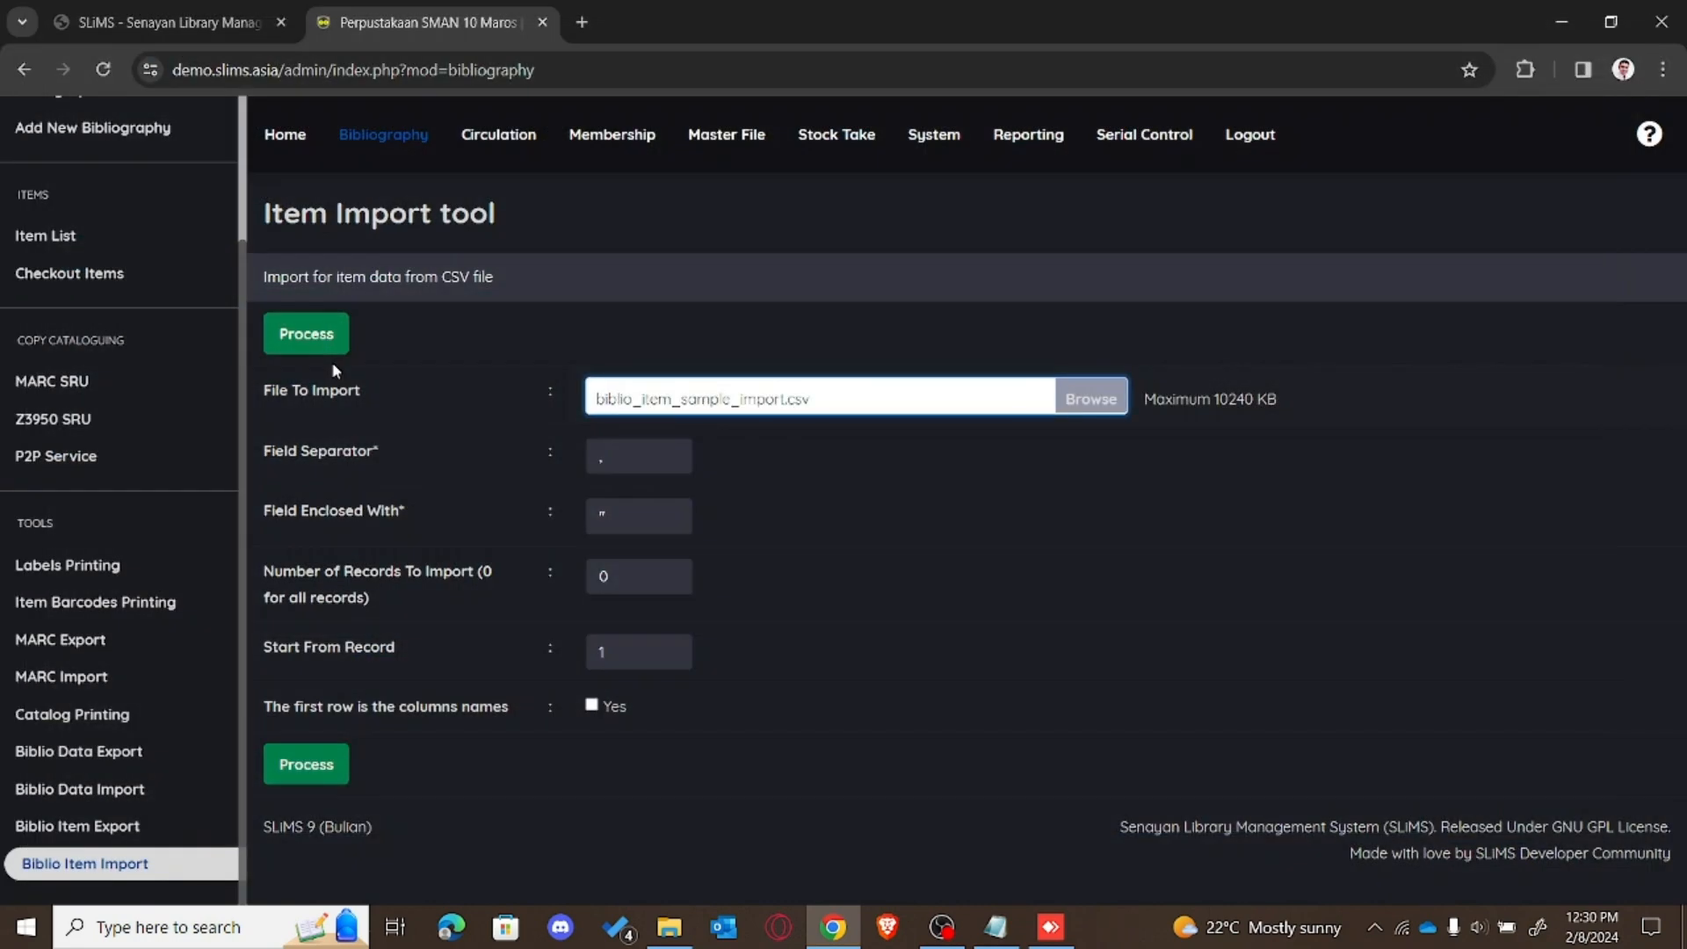
pyautogui.click(300, 770)
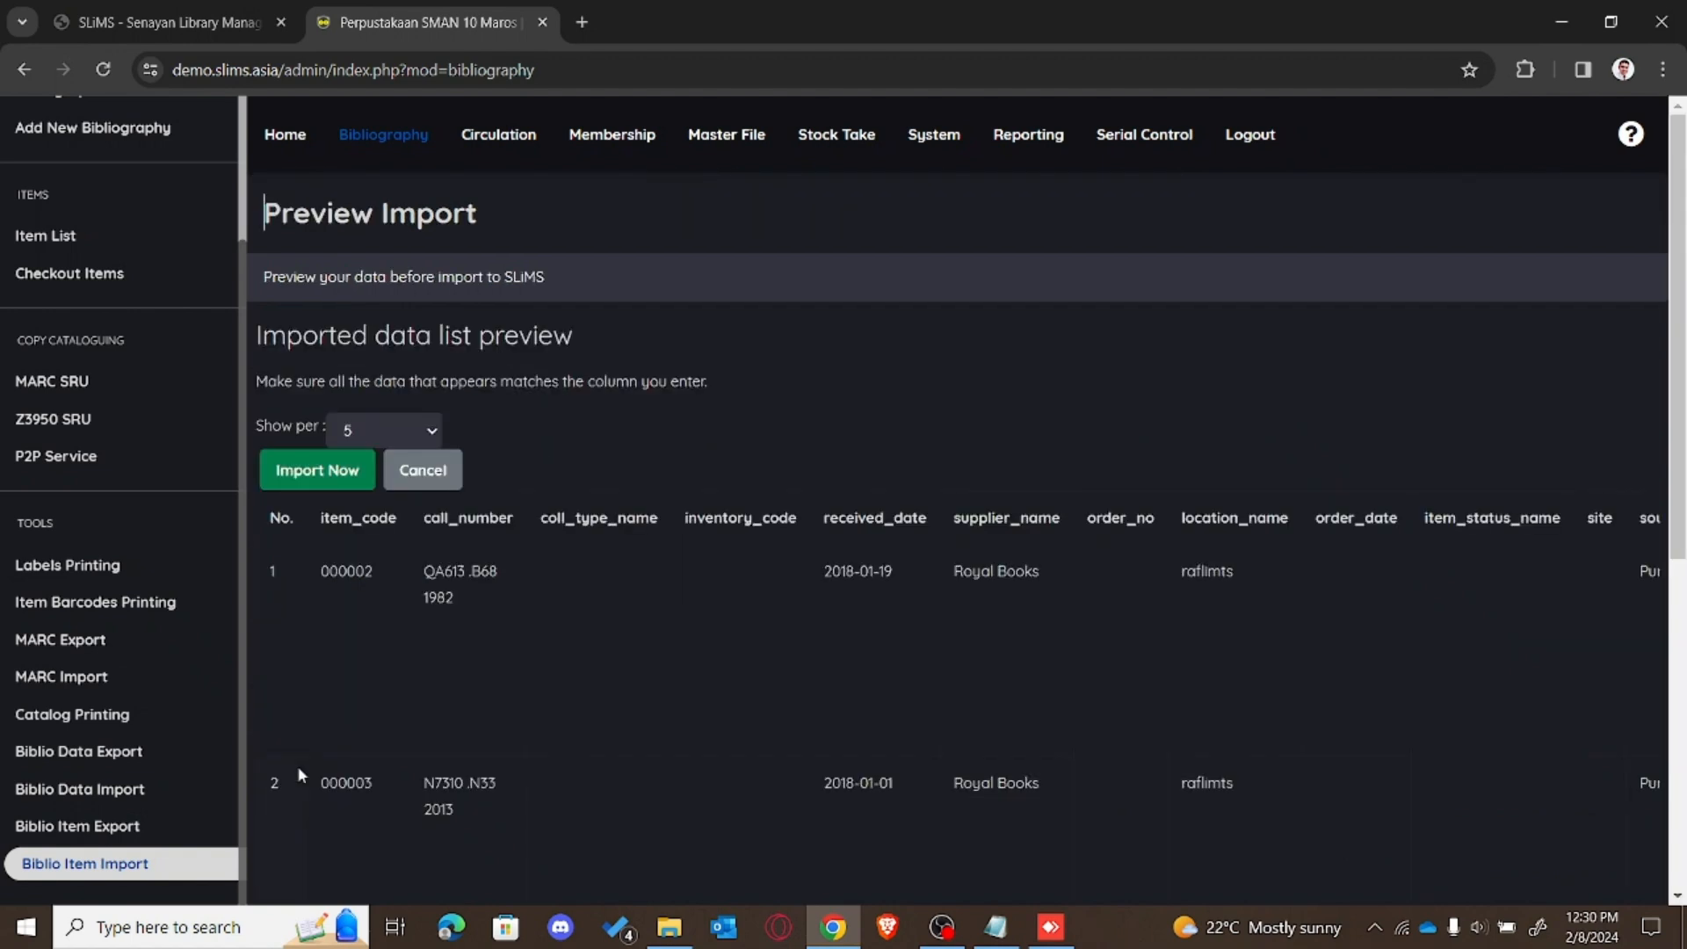
# Step: Review the item preview, import it, and open the Items list showing items 000021–000025
pyautogui.moveTo(1677, 468); pyautogui.dragTo(1670, 592)
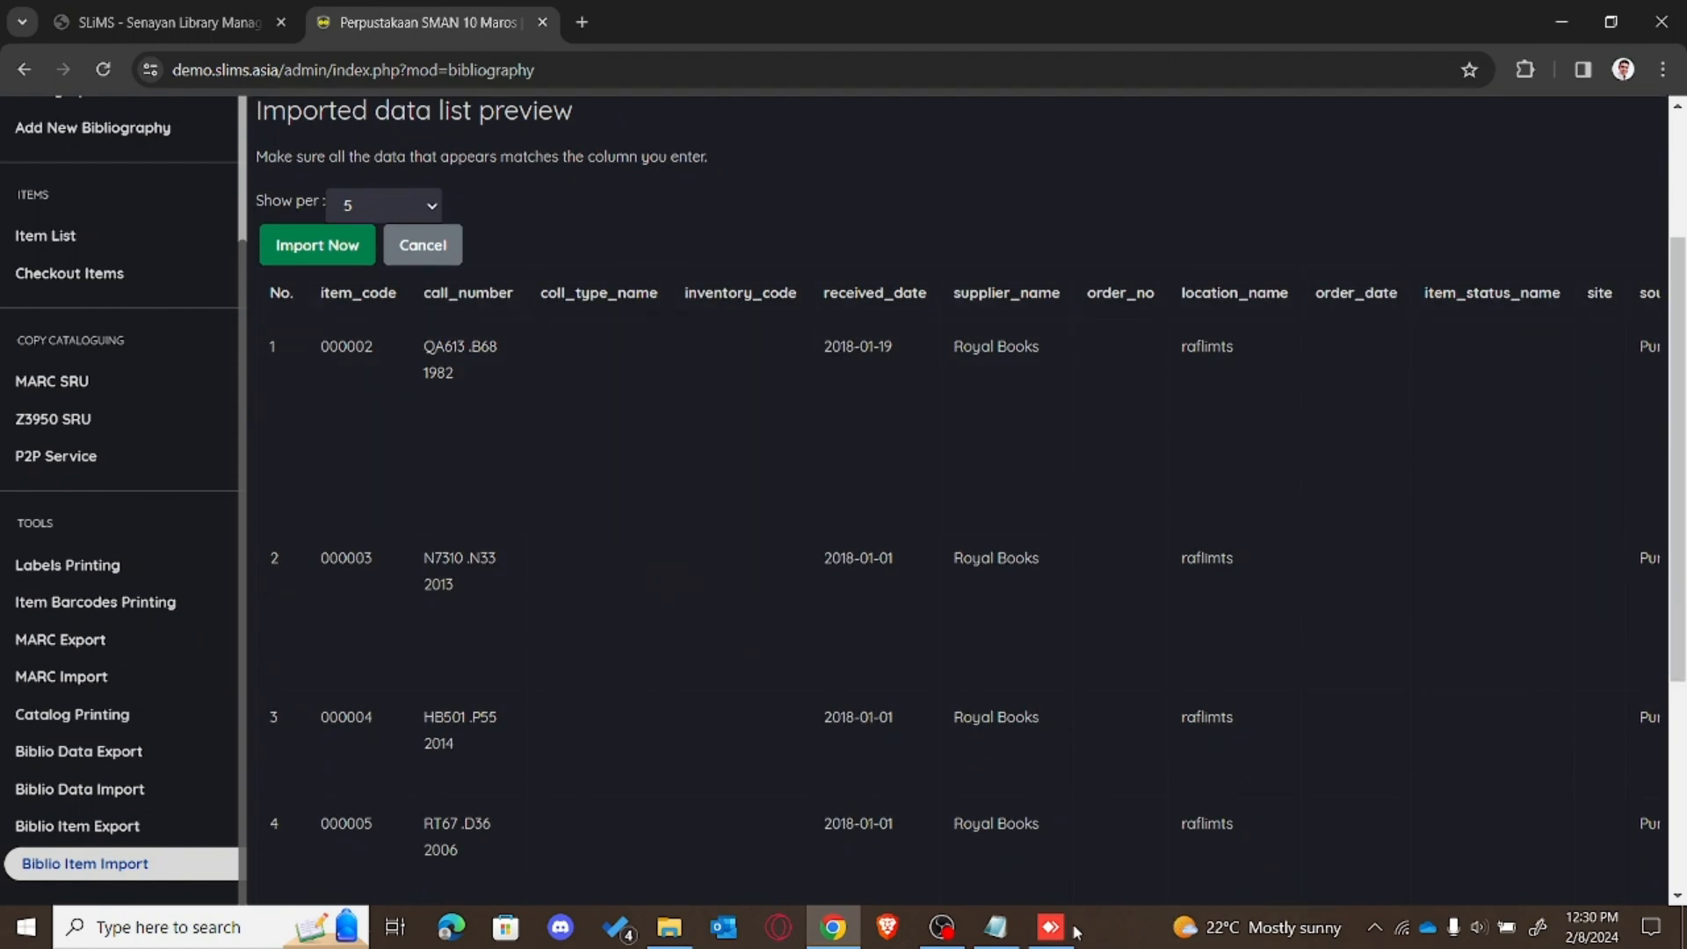
pyautogui.moveTo(1684, 551); pyautogui.dragTo(1685, 728)
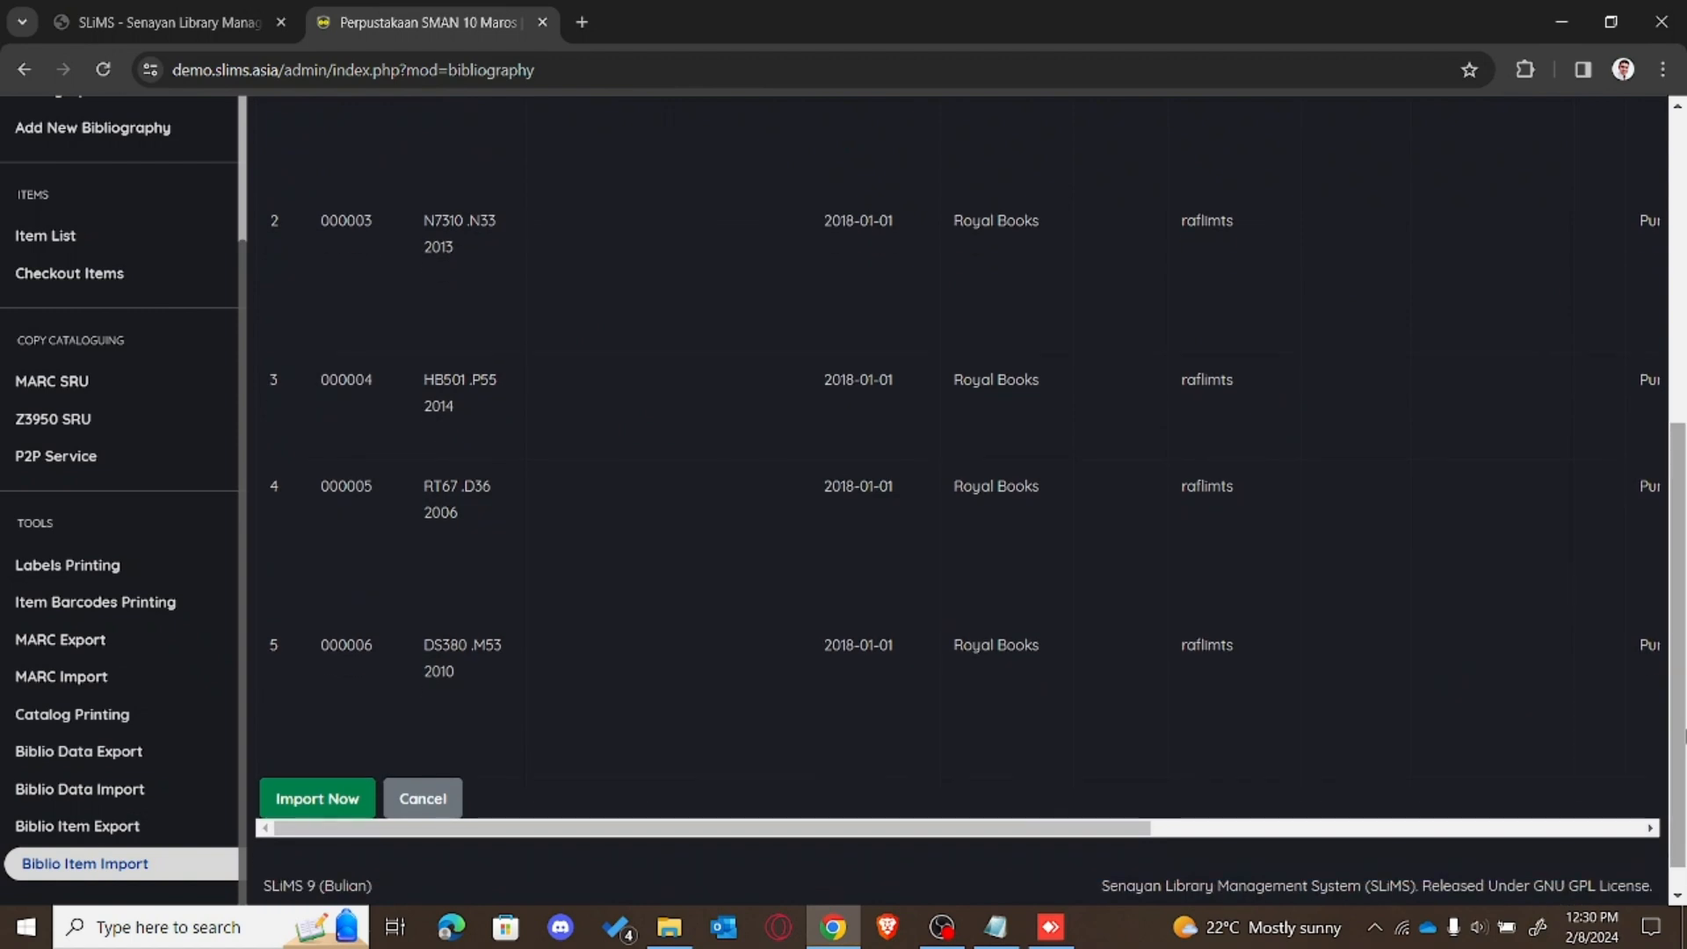
pyautogui.moveTo(1101, 830); pyautogui.dragTo(1641, 792)
pyautogui.moveTo(1686, 684); pyautogui.dragTo(1685, 445)
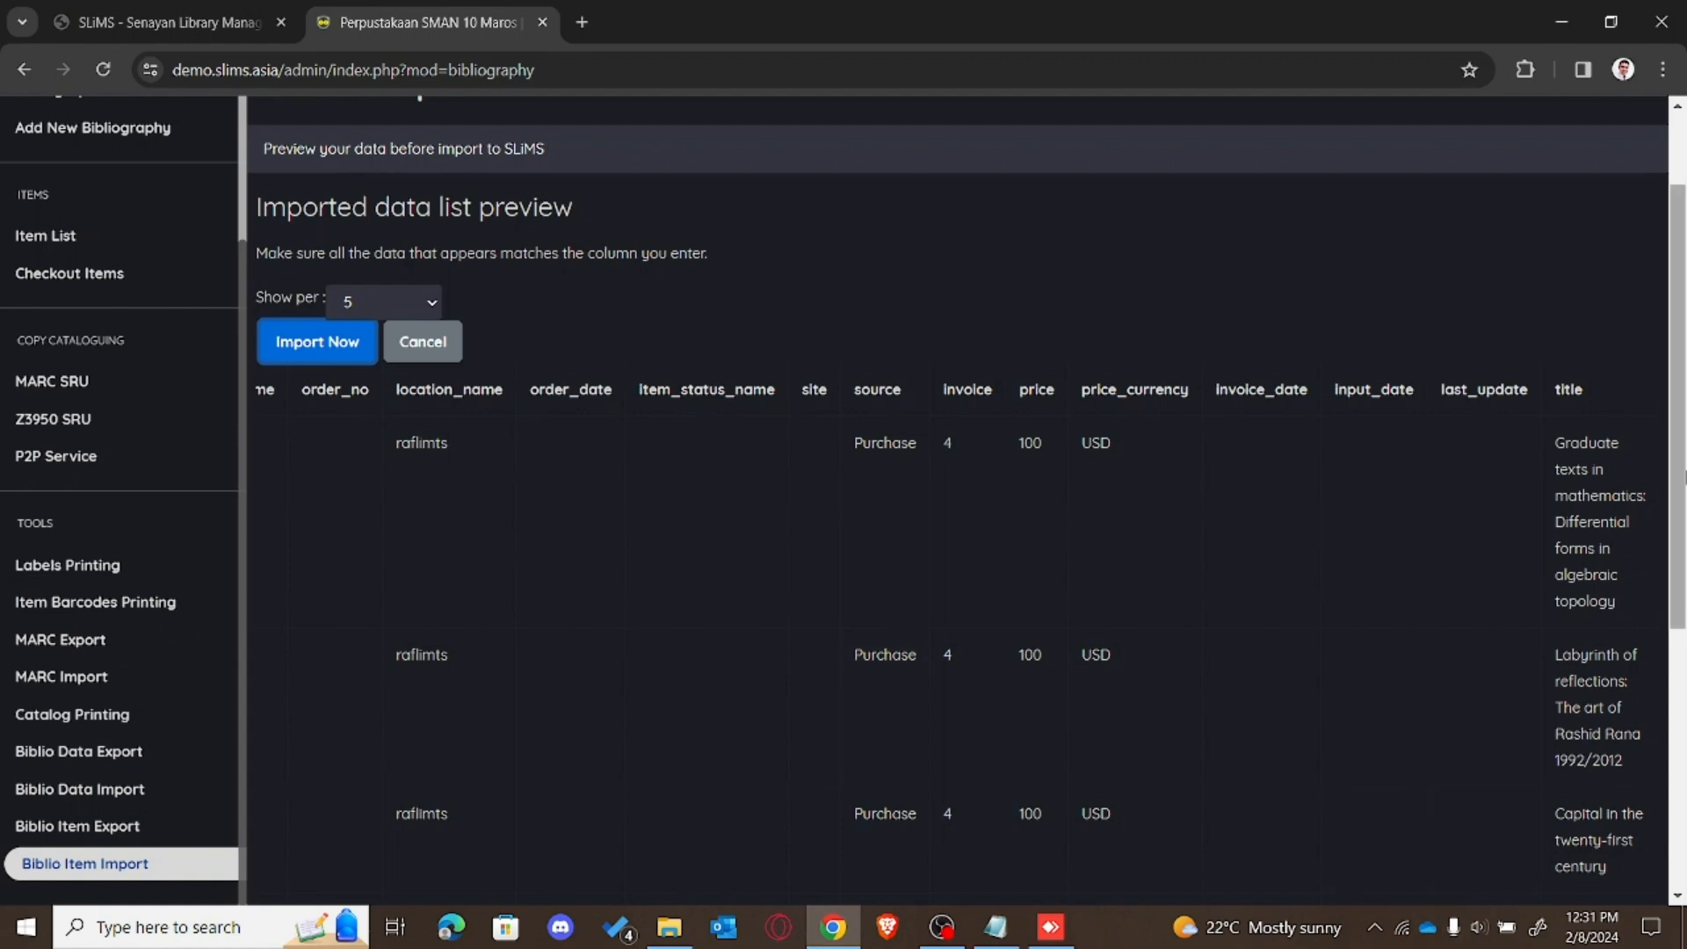
pyautogui.moveTo(1680, 482); pyautogui.dragTo(1680, 741)
pyautogui.moveTo(1517, 795); pyautogui.dragTo(989, 790)
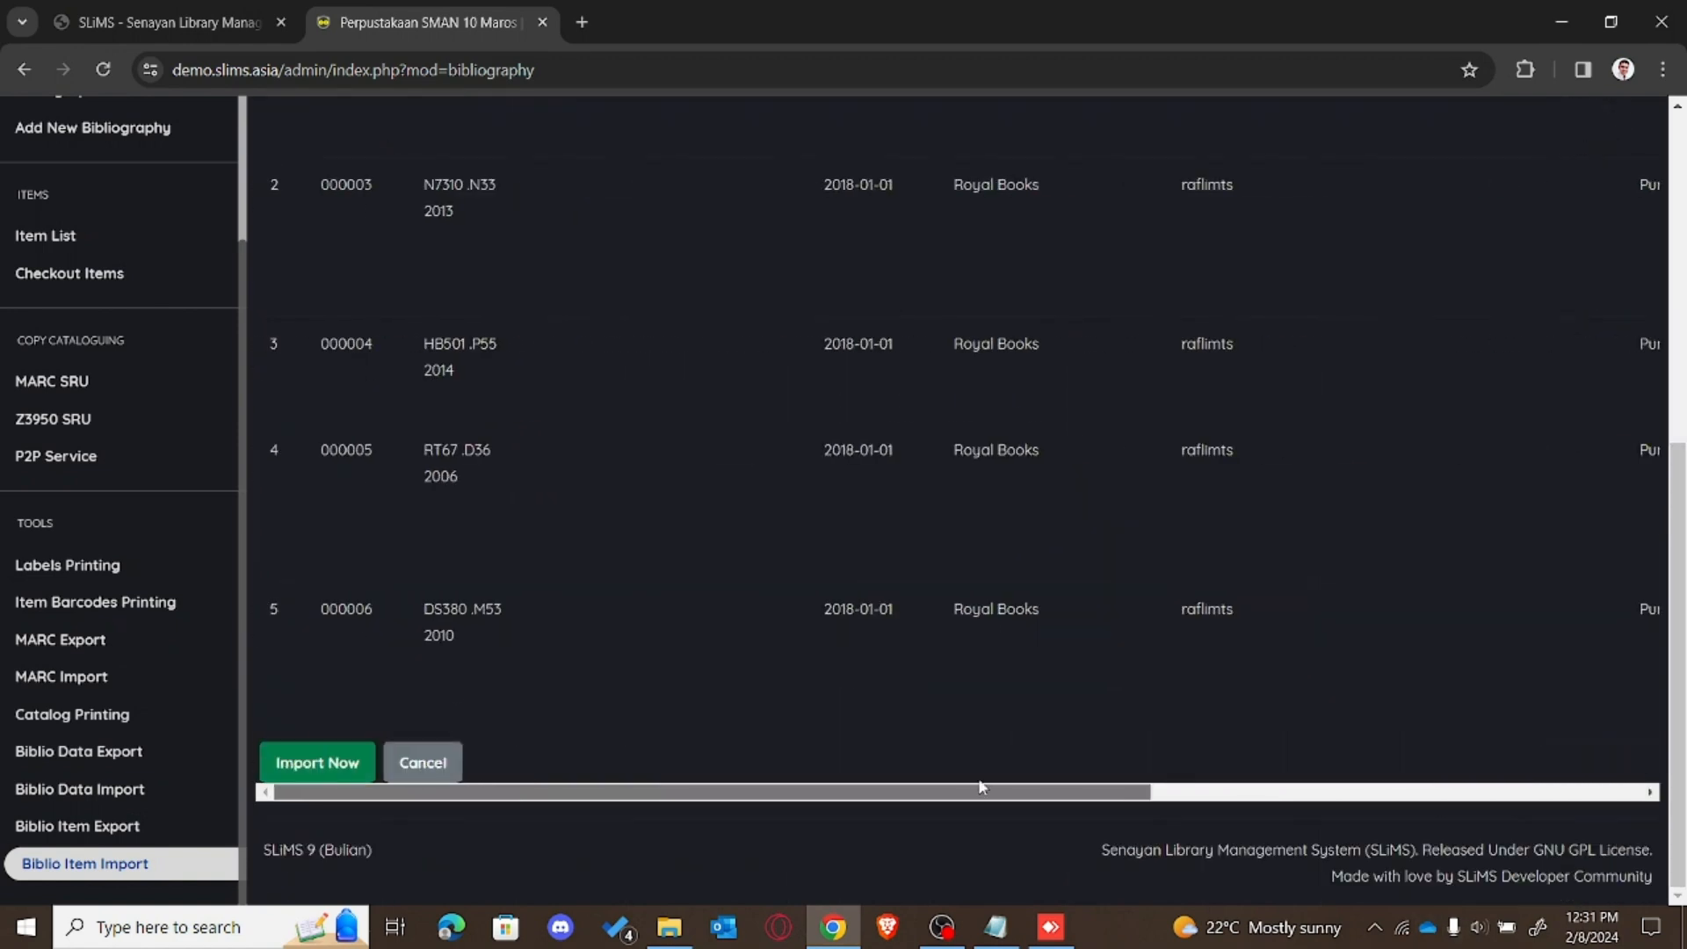
pyautogui.moveTo(1675, 542); pyautogui.dragTo(1686, 690)
pyautogui.click(337, 764)
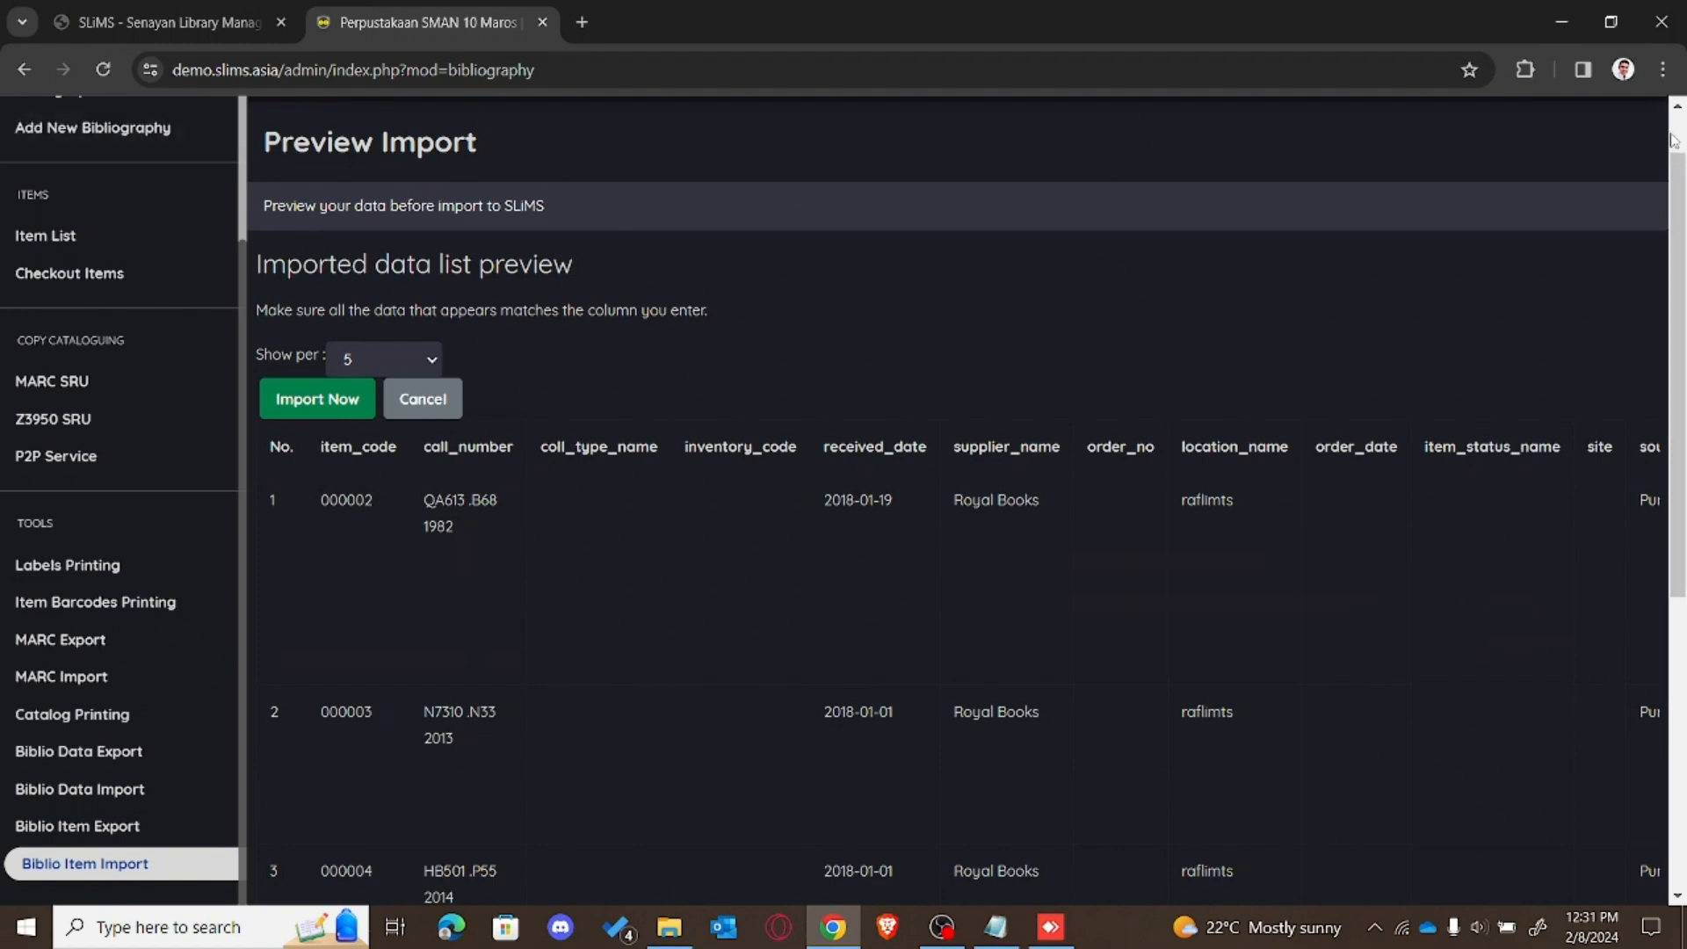
pyautogui.scroll(1, 903, 287)
pyautogui.click(31, 239)
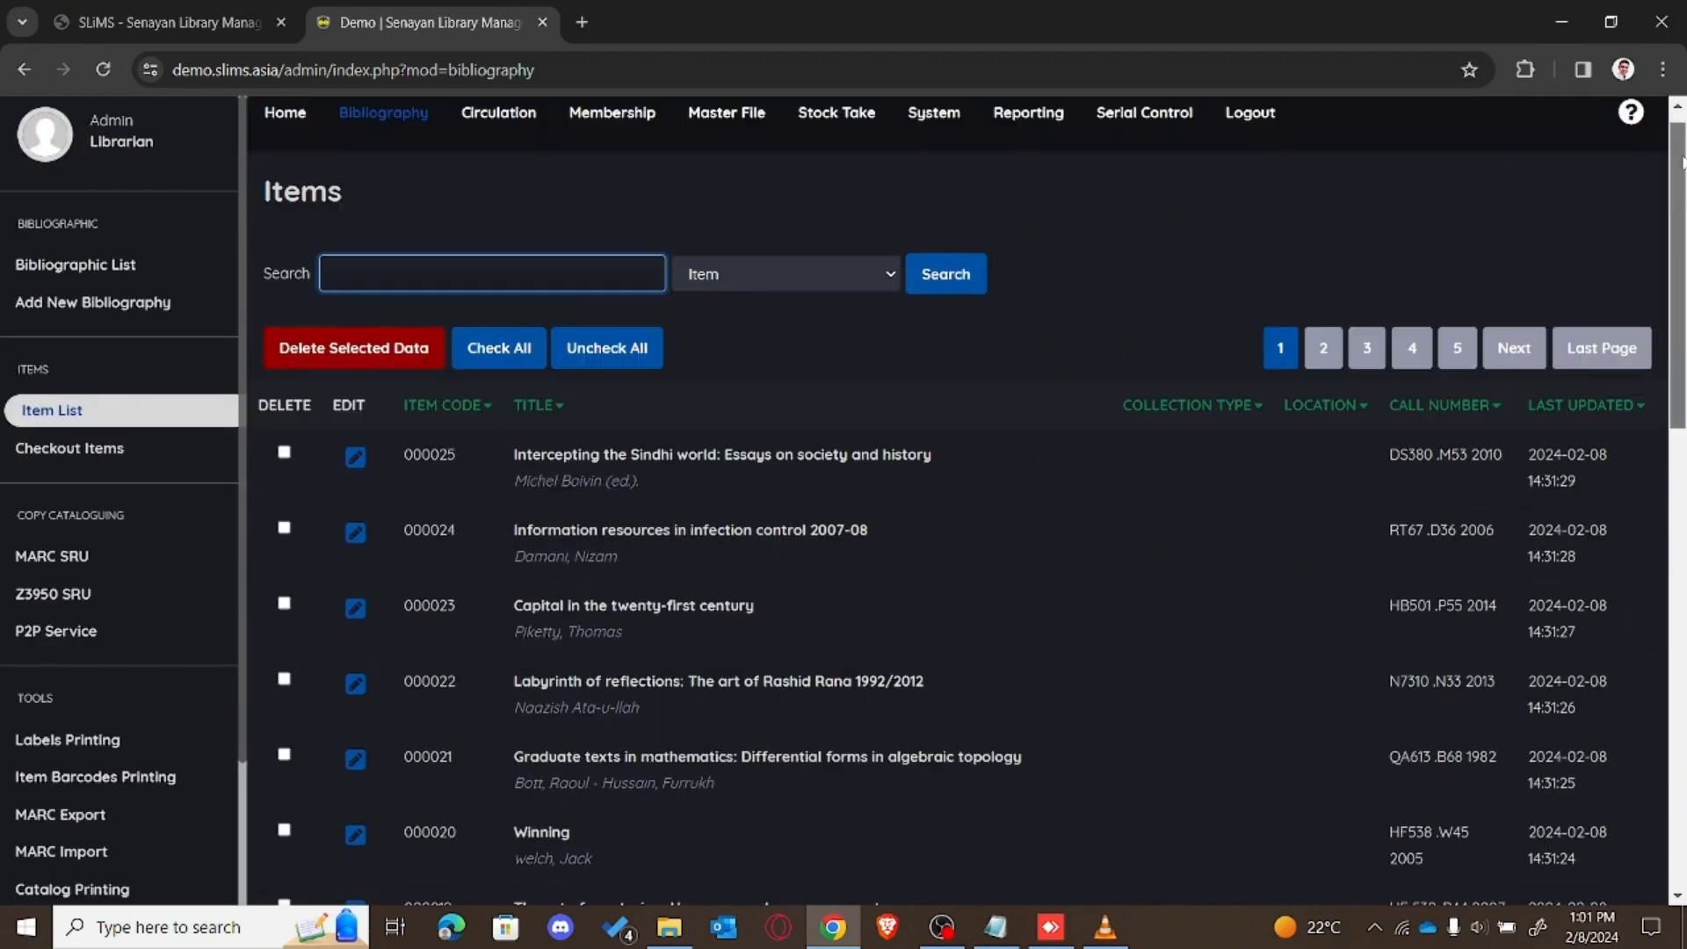
# Step: Check the imported items on Item List pages 2 and 1
pyautogui.scroll(1, 1683, 161)
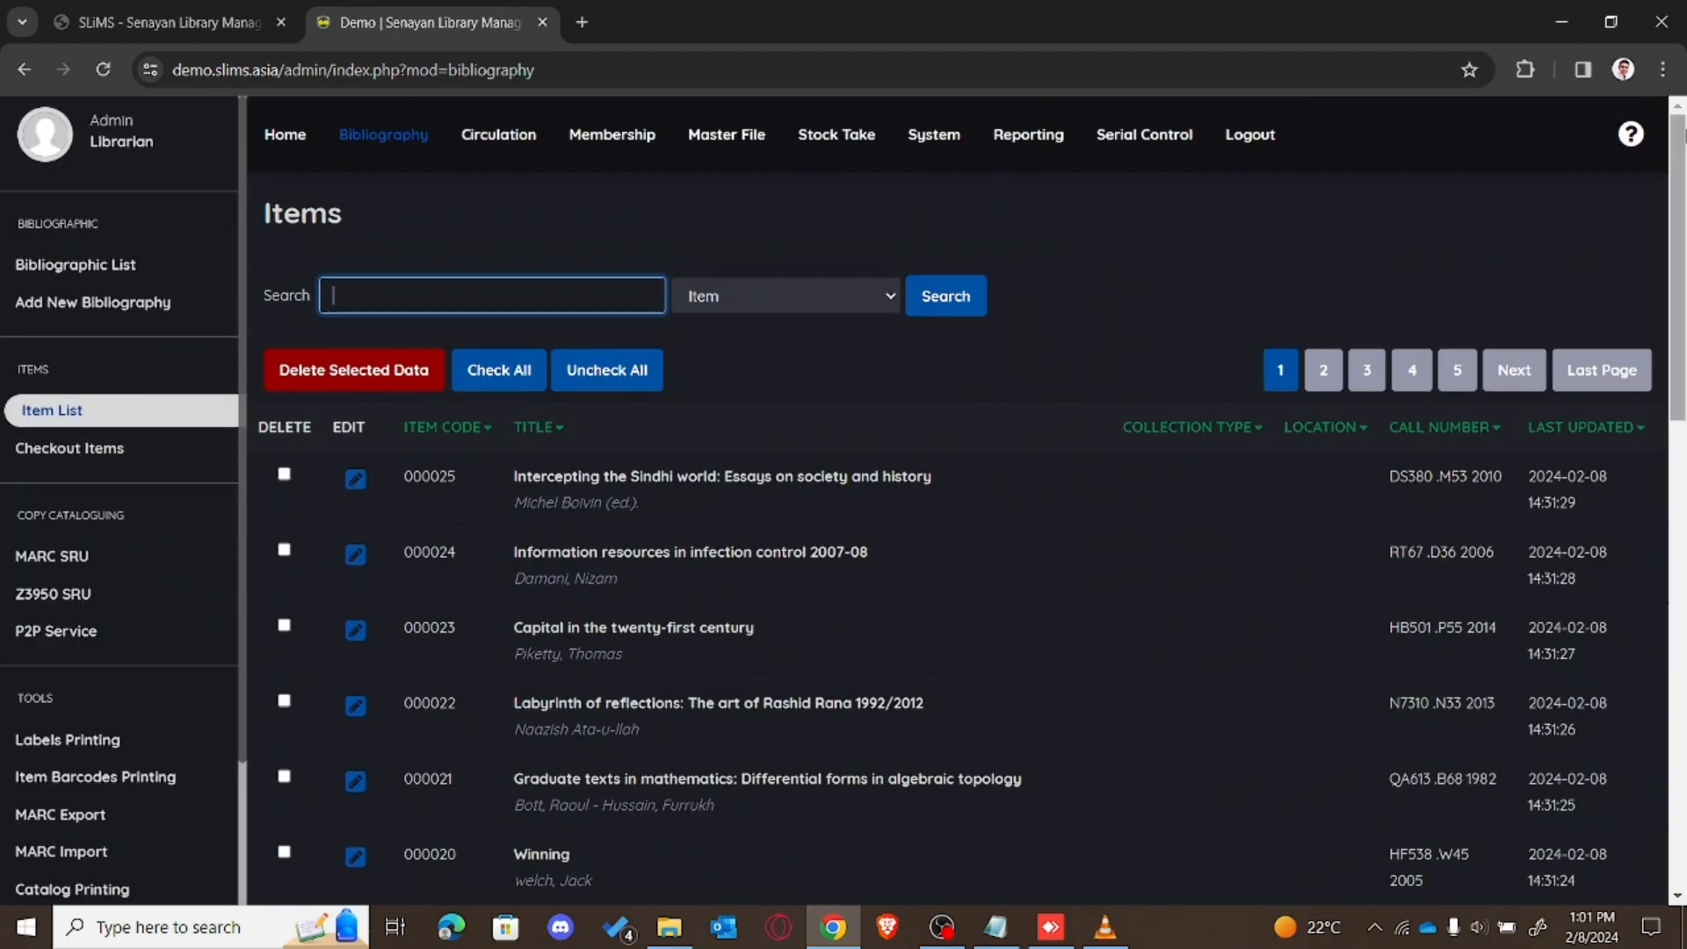
pyautogui.moveTo(1683, 341)
pyautogui.mouseDown()
pyautogui.moveTo(1682, 486)
pyautogui.moveTo(1682, 341)
pyautogui.mouseUp()
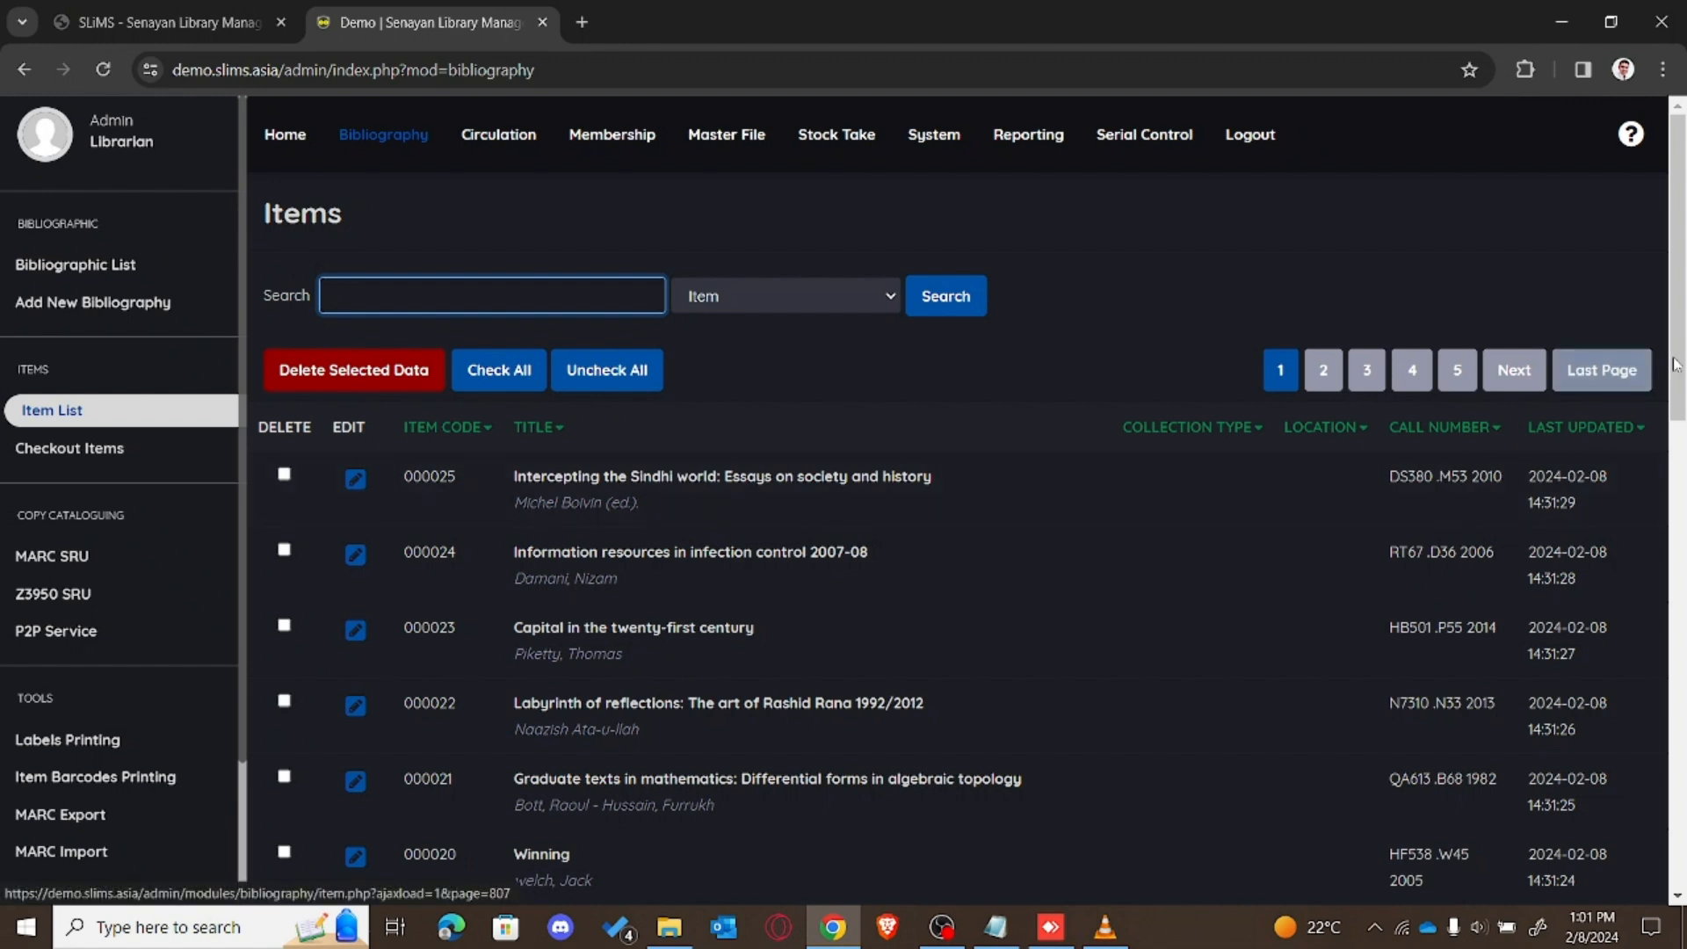
pyautogui.scroll(-2, 1682, 396)
pyautogui.moveTo(1683, 396); pyautogui.dragTo(1683, 817)
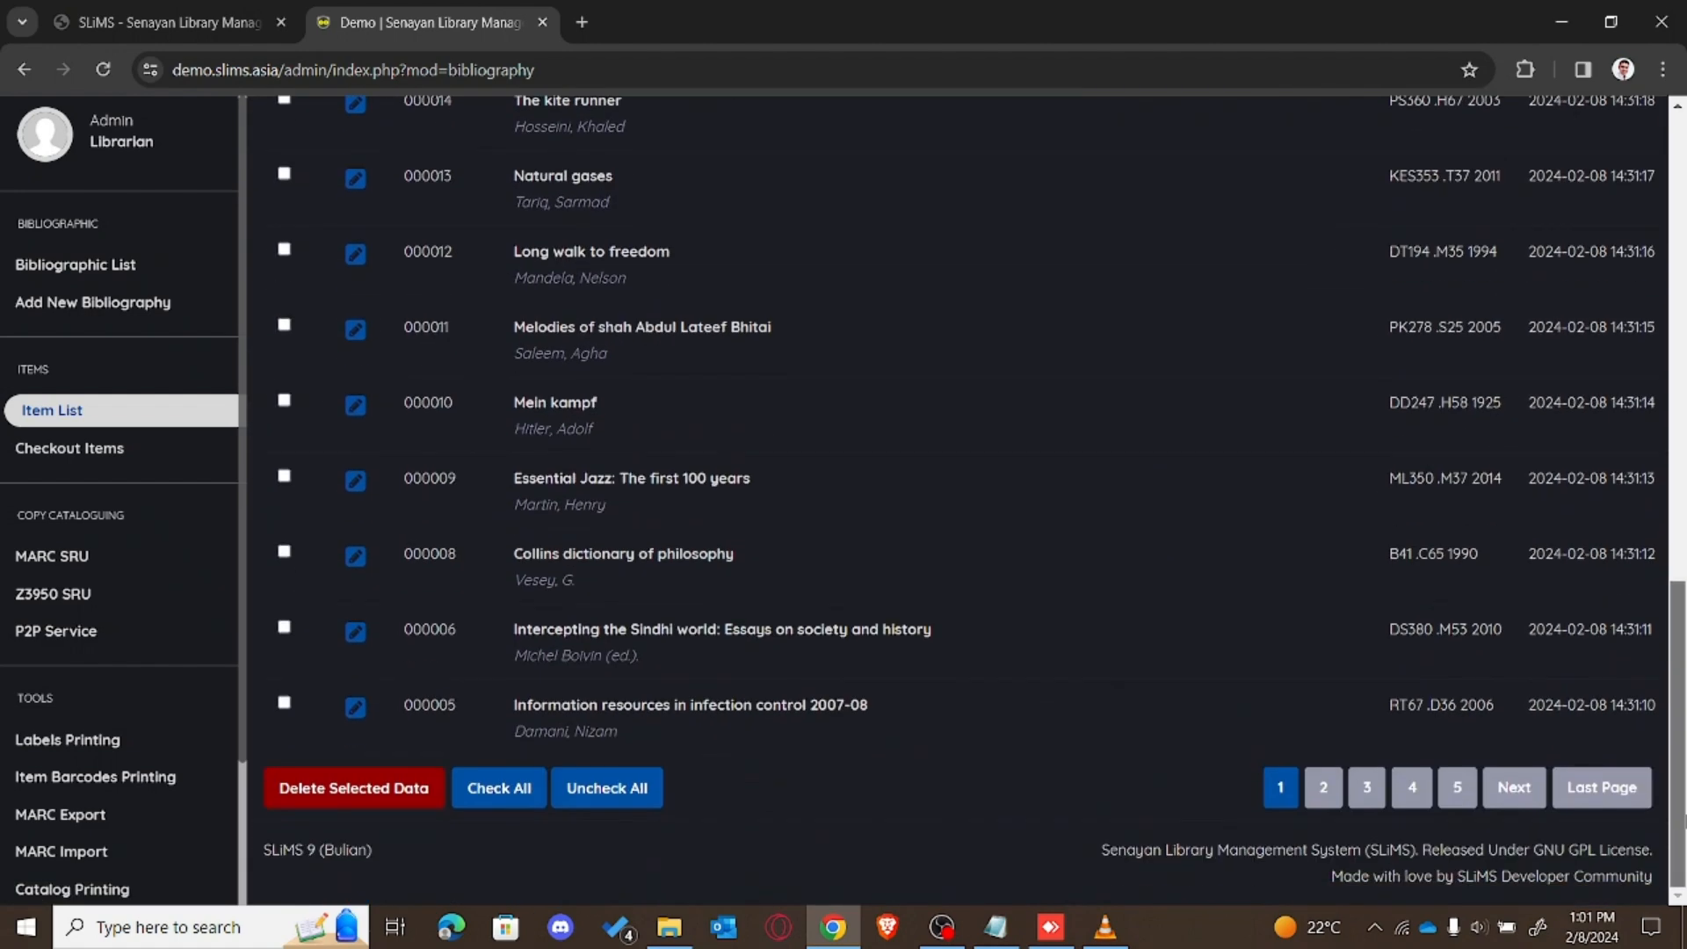
pyautogui.click(1323, 790)
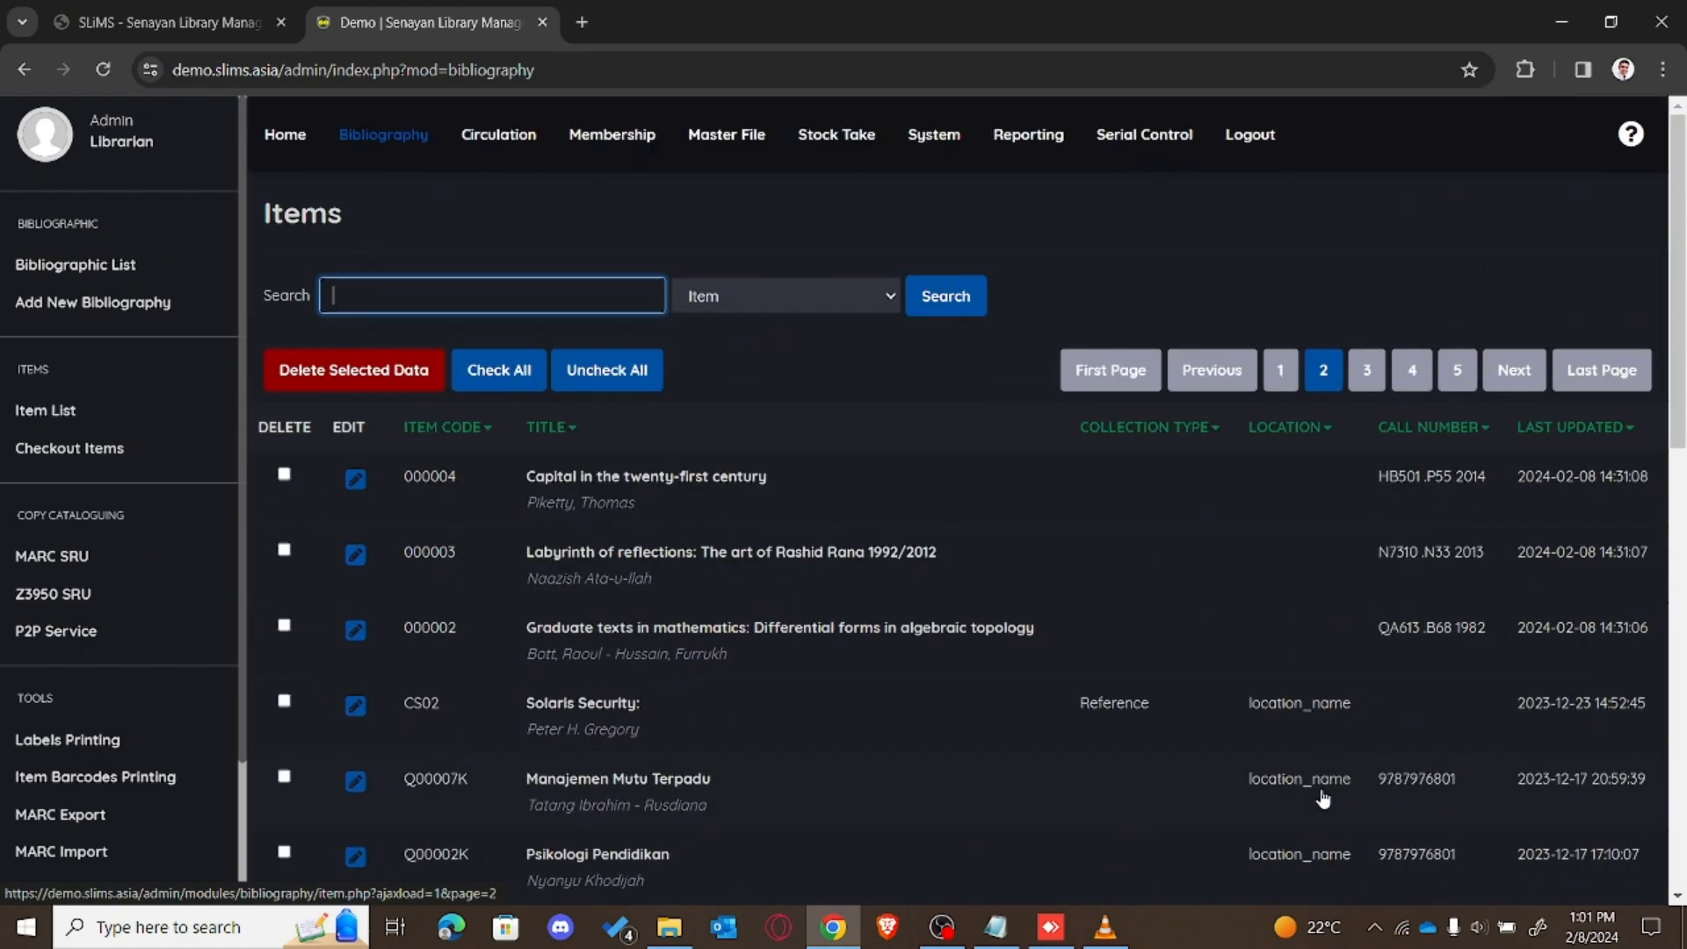
pyautogui.click(1276, 384)
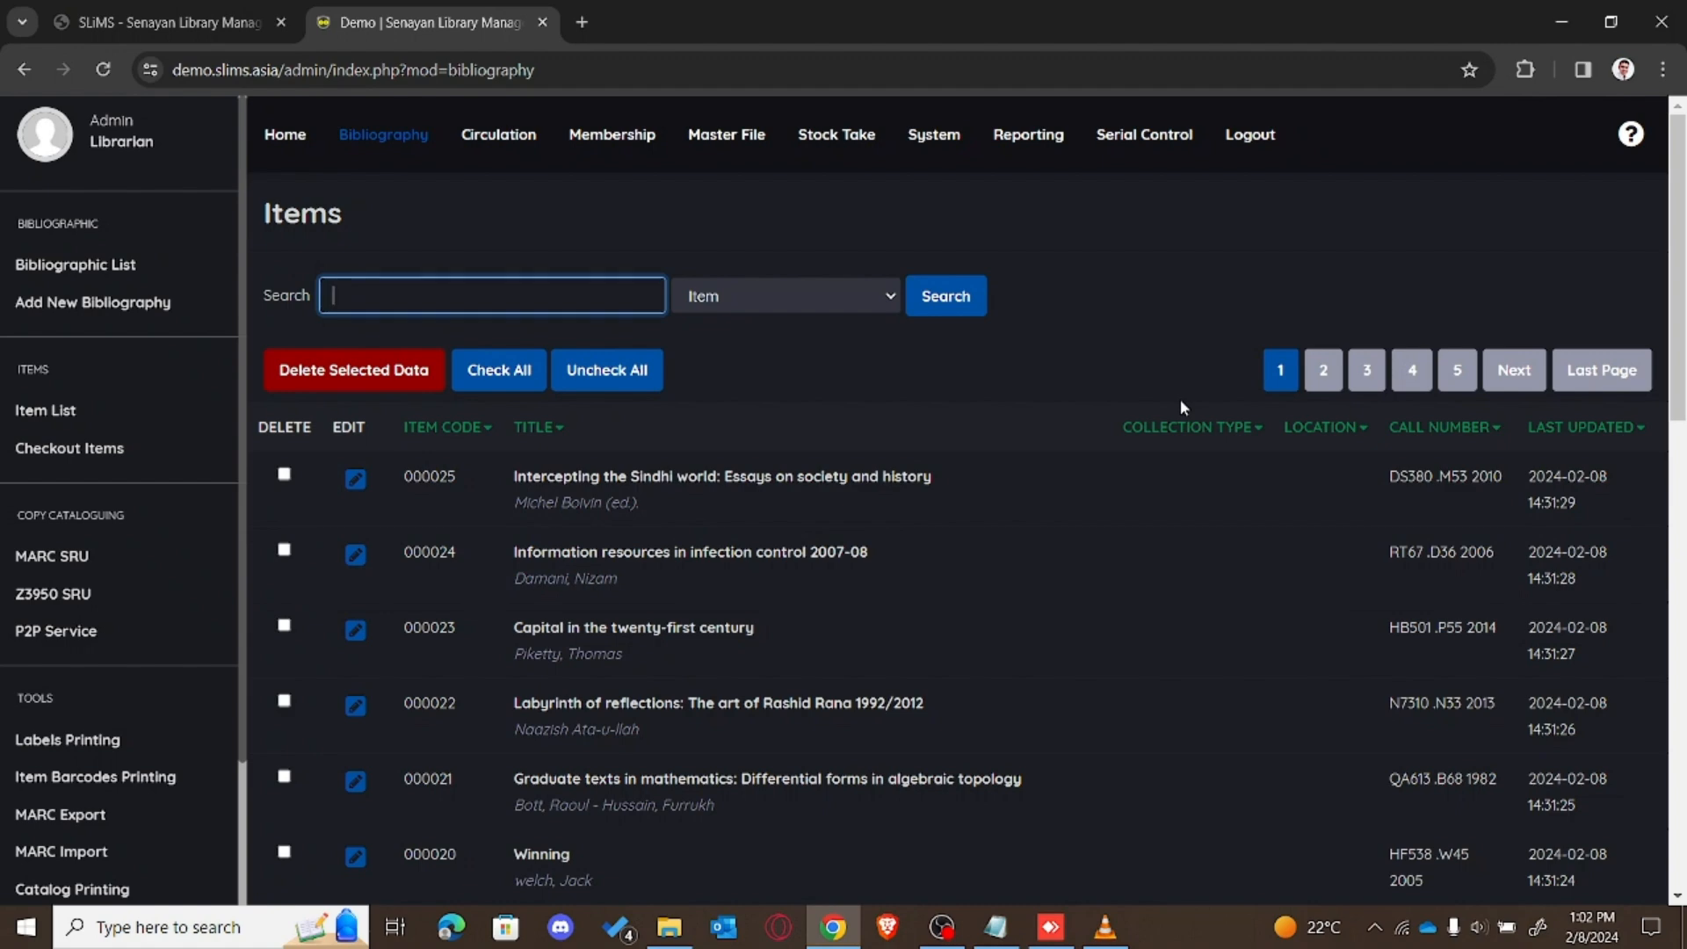
# Step: Open the MARC Import tool from the sidebar Tools section
pyautogui.scroll(-3, 1180, 405)
pyautogui.scroll(-5, 966, 492)
pyautogui.moveTo(1681, 591); pyautogui.dragTo(1679, 772)
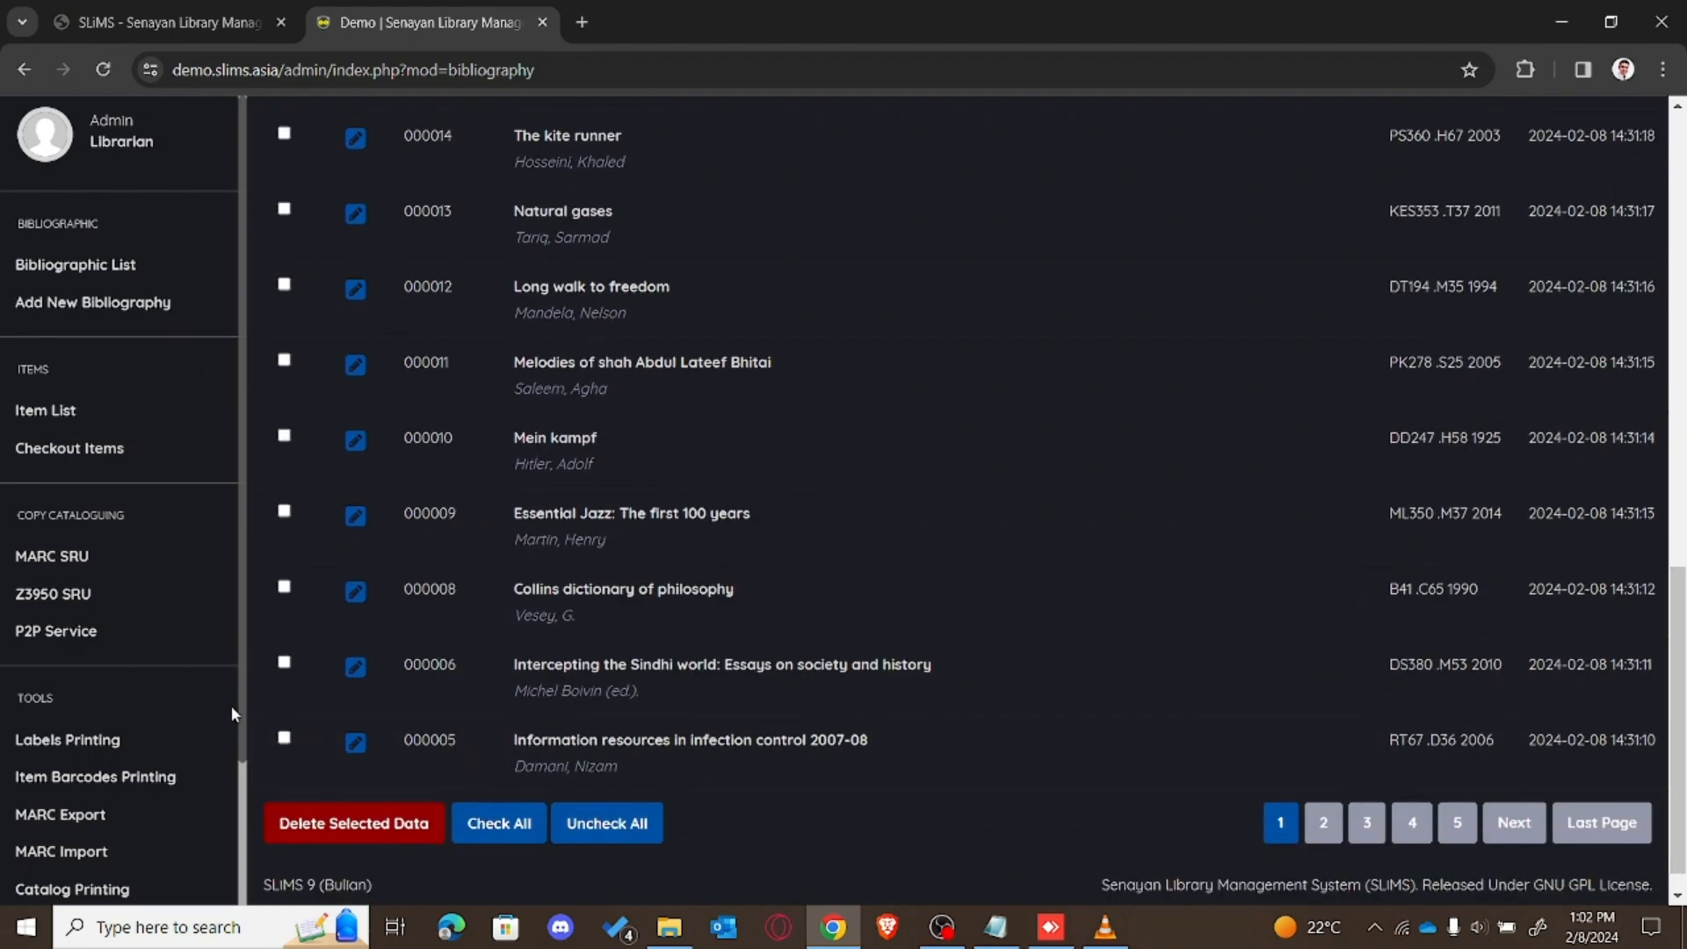
pyautogui.scroll(-2, 246, 788)
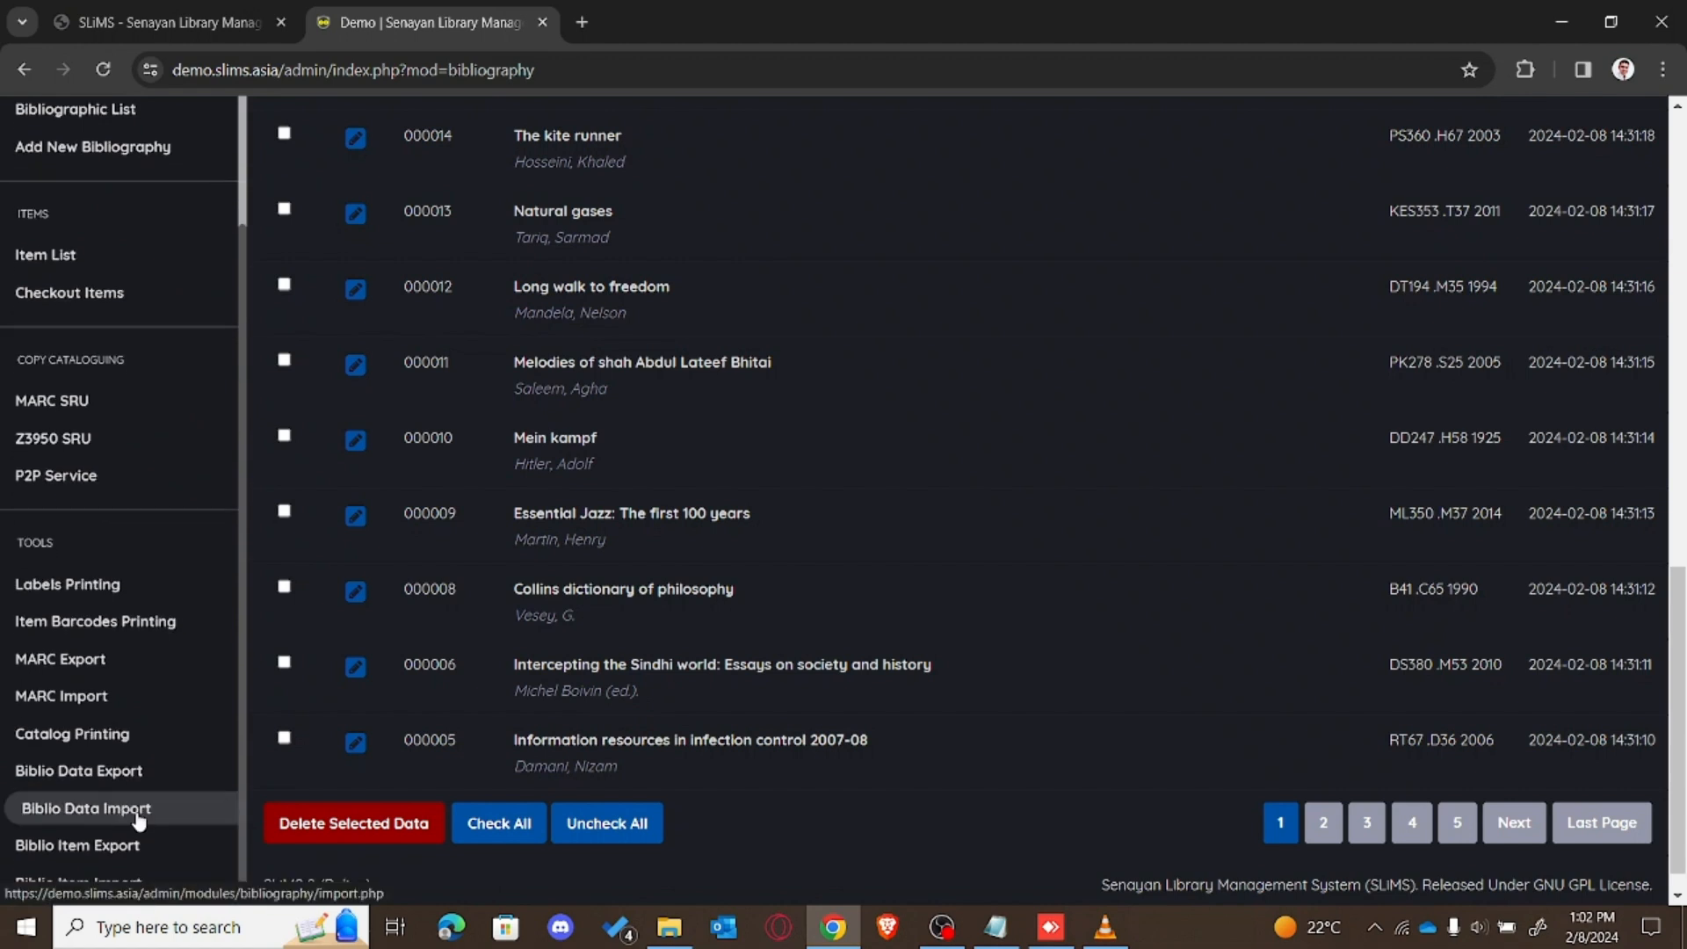
pyautogui.scroll(-1, 242, 862)
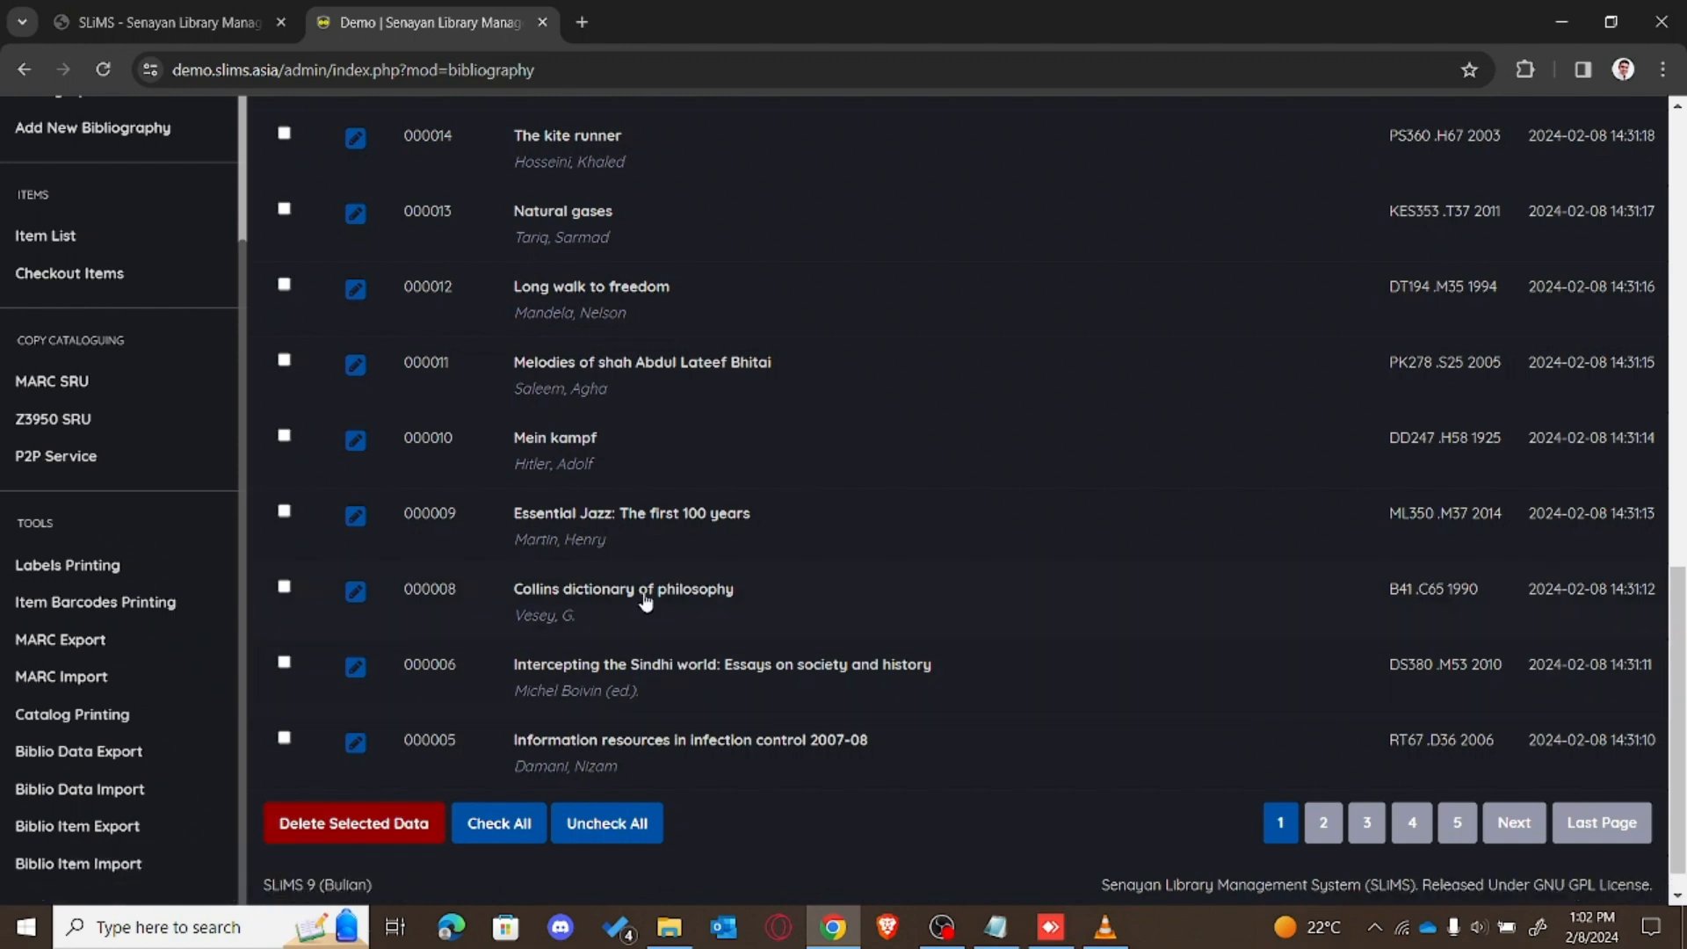
pyautogui.click(158, 677)
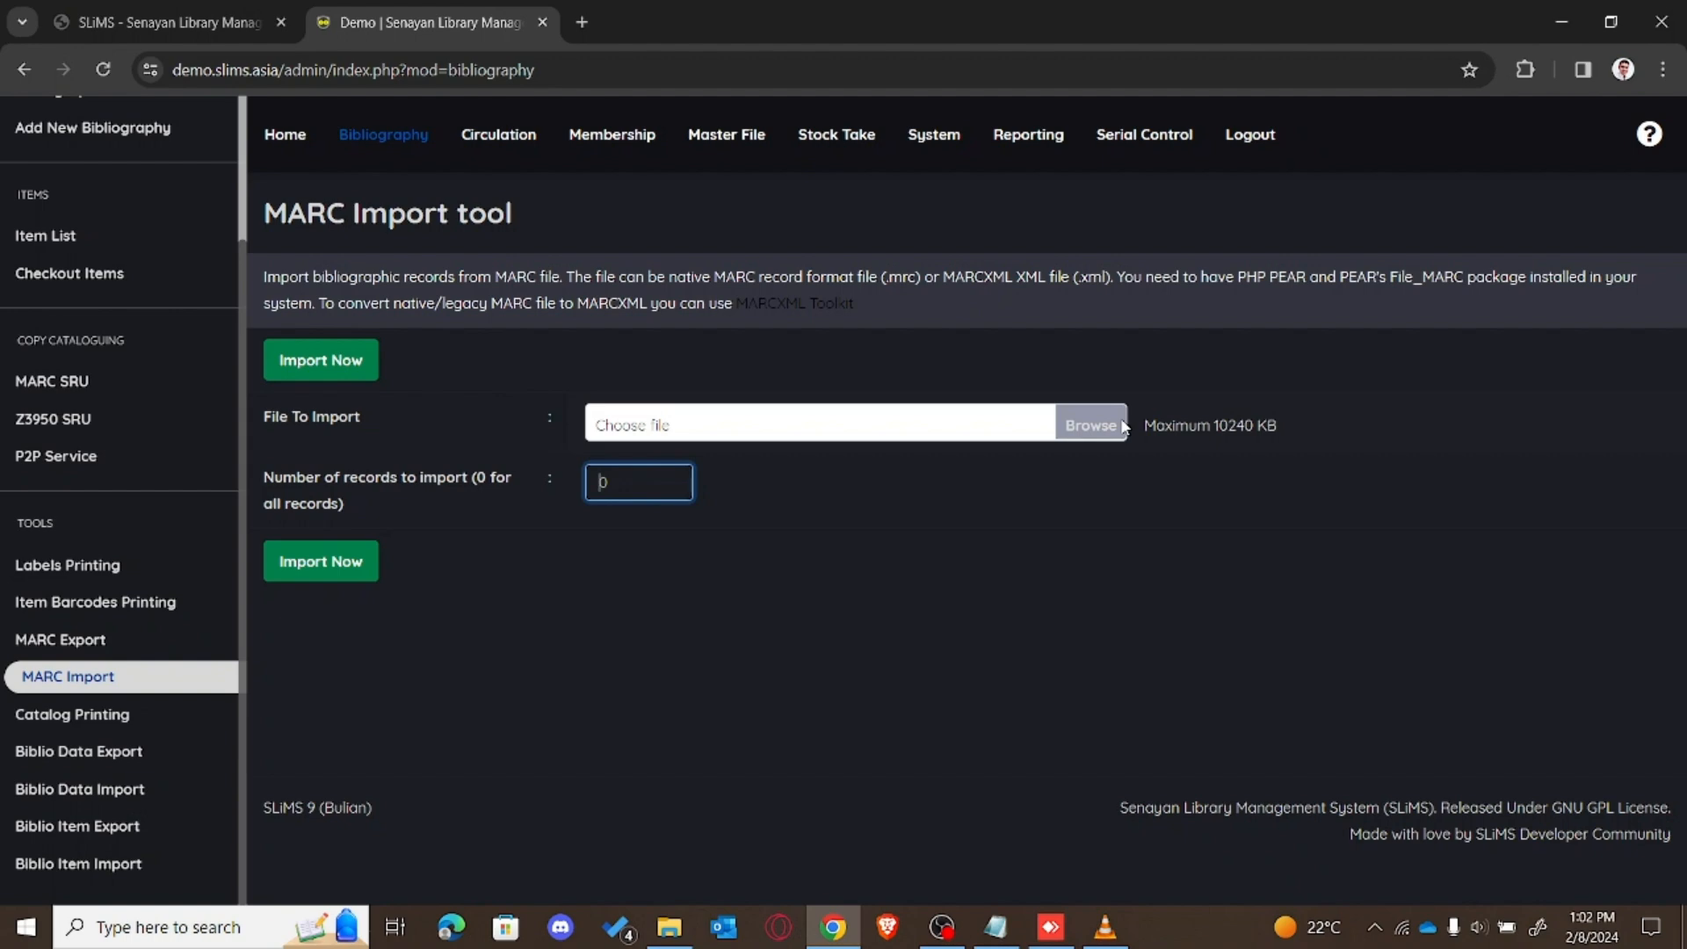
pyautogui.click(1092, 425)
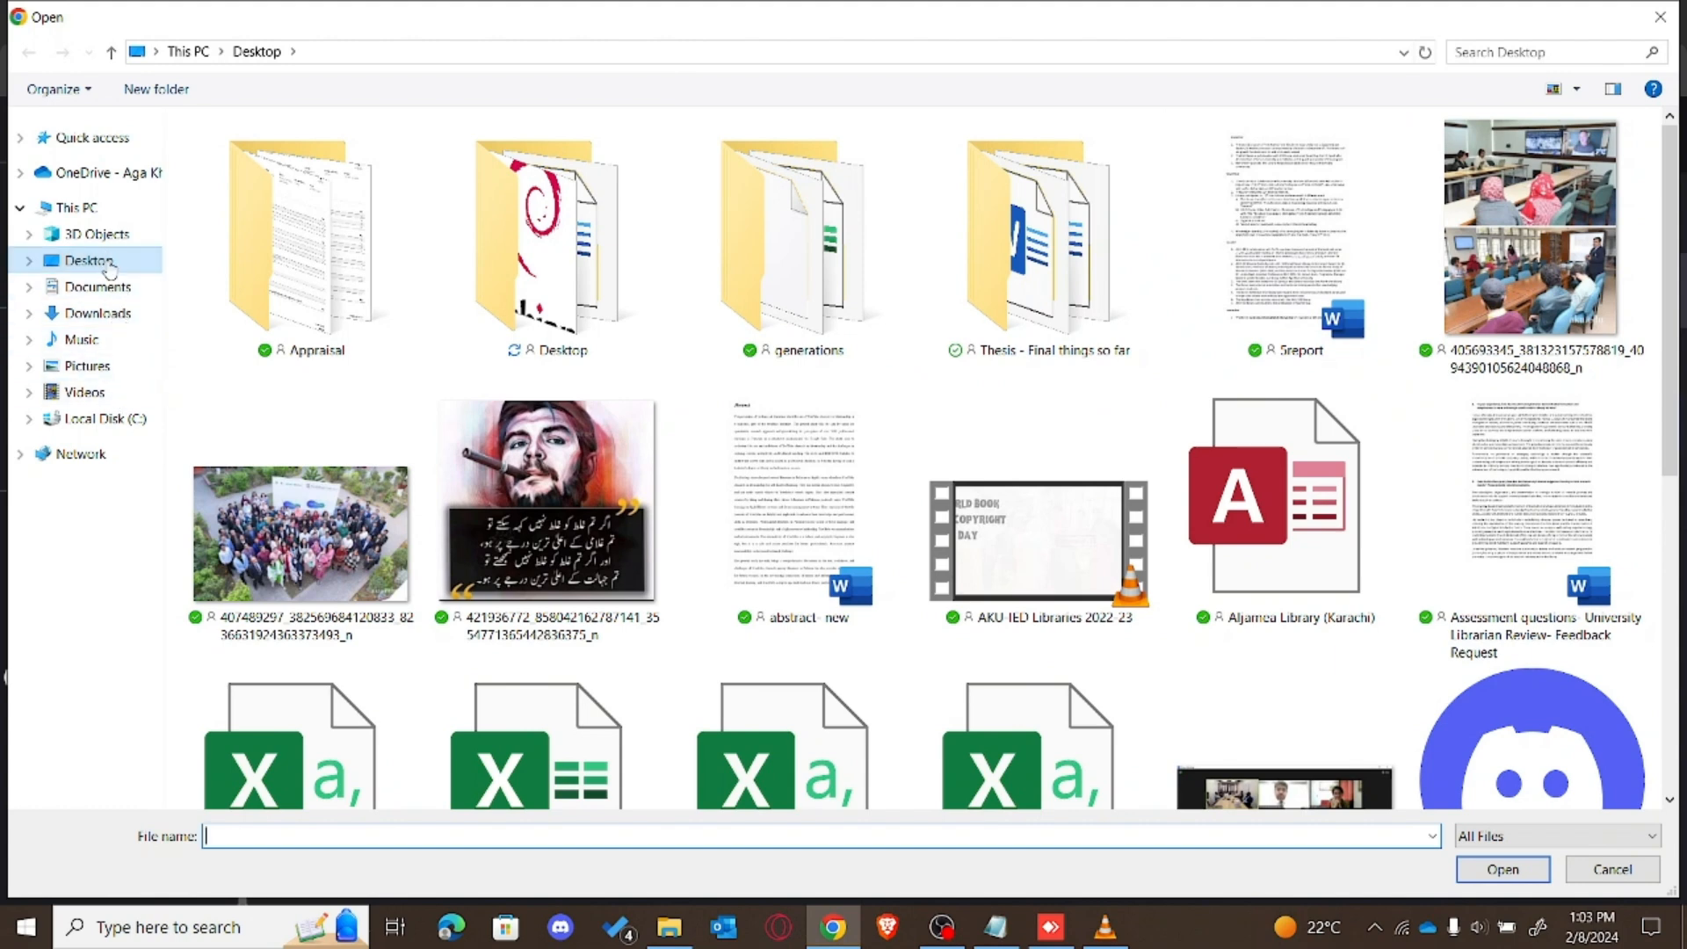
pyautogui.doubleClick(470, 256)
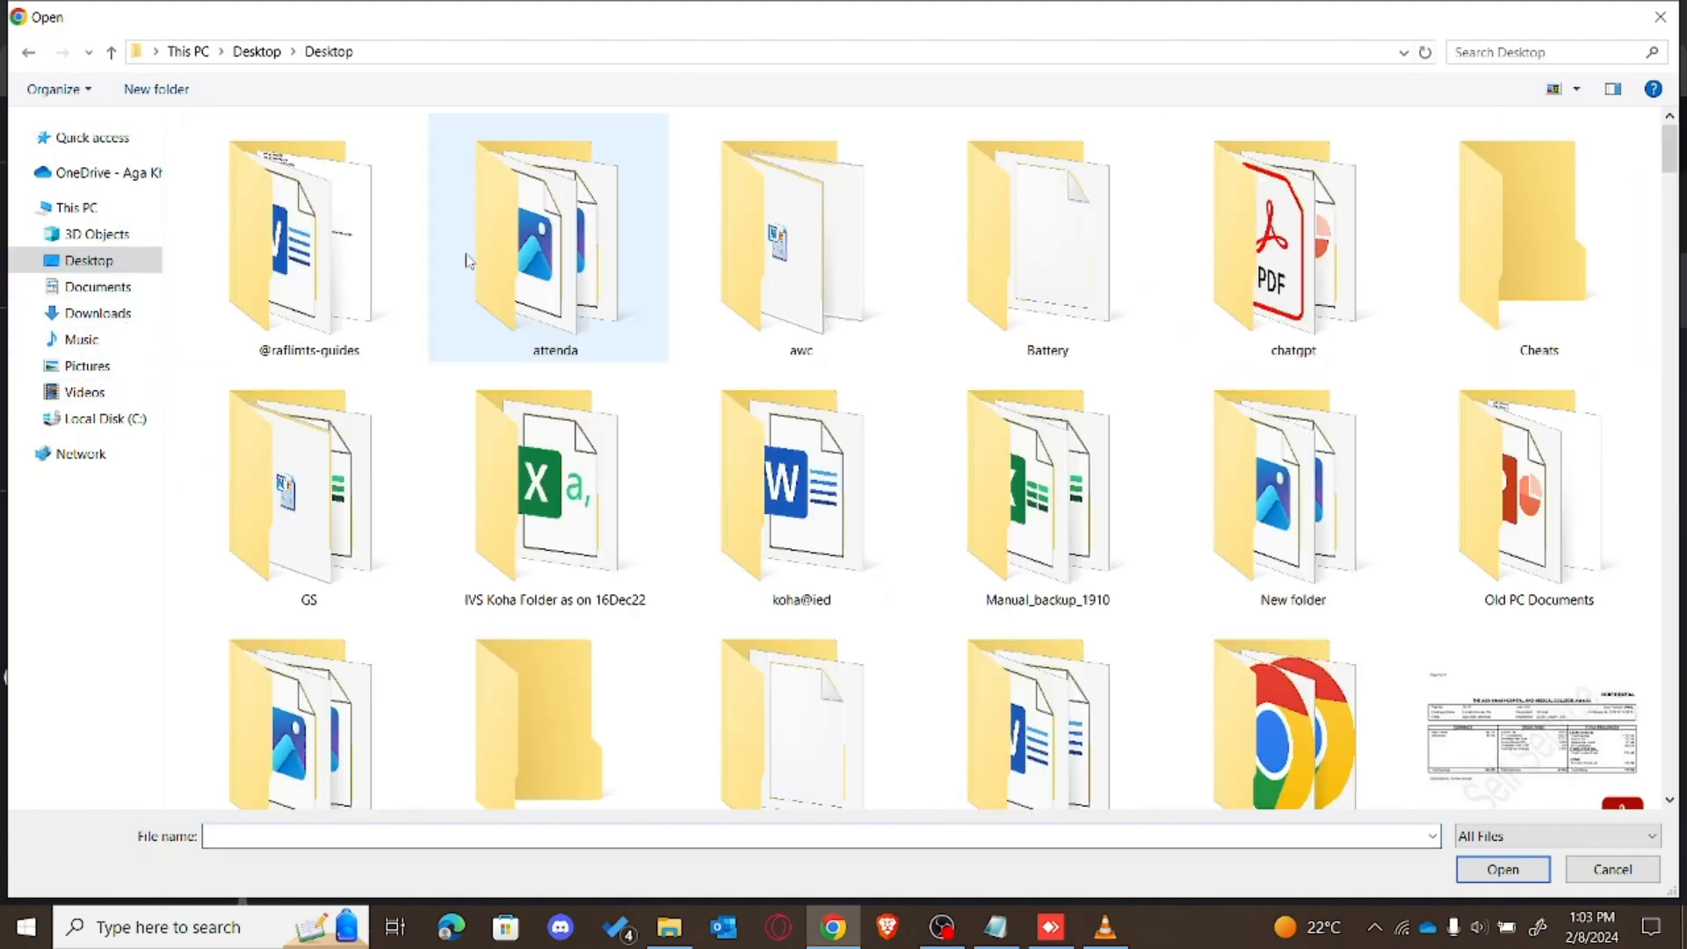
pyautogui.doubleClick(352, 291)
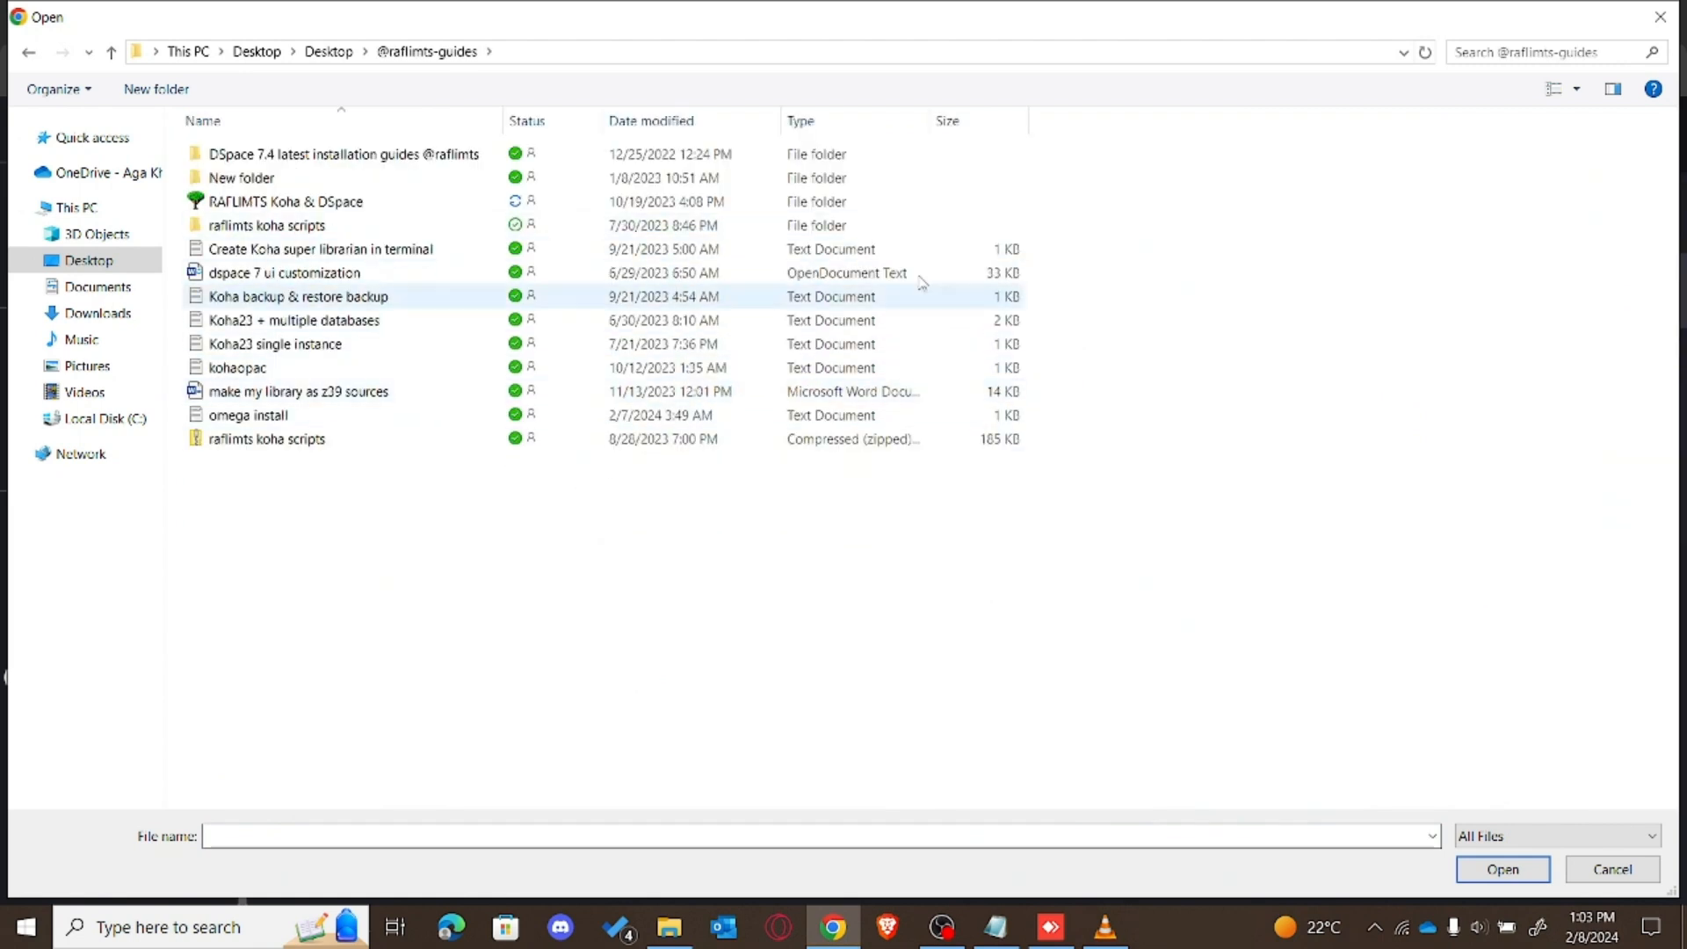
pyautogui.click(1494, 52)
pyautogui.click(1487, 77)
pyautogui.doubleClick(403, 133)
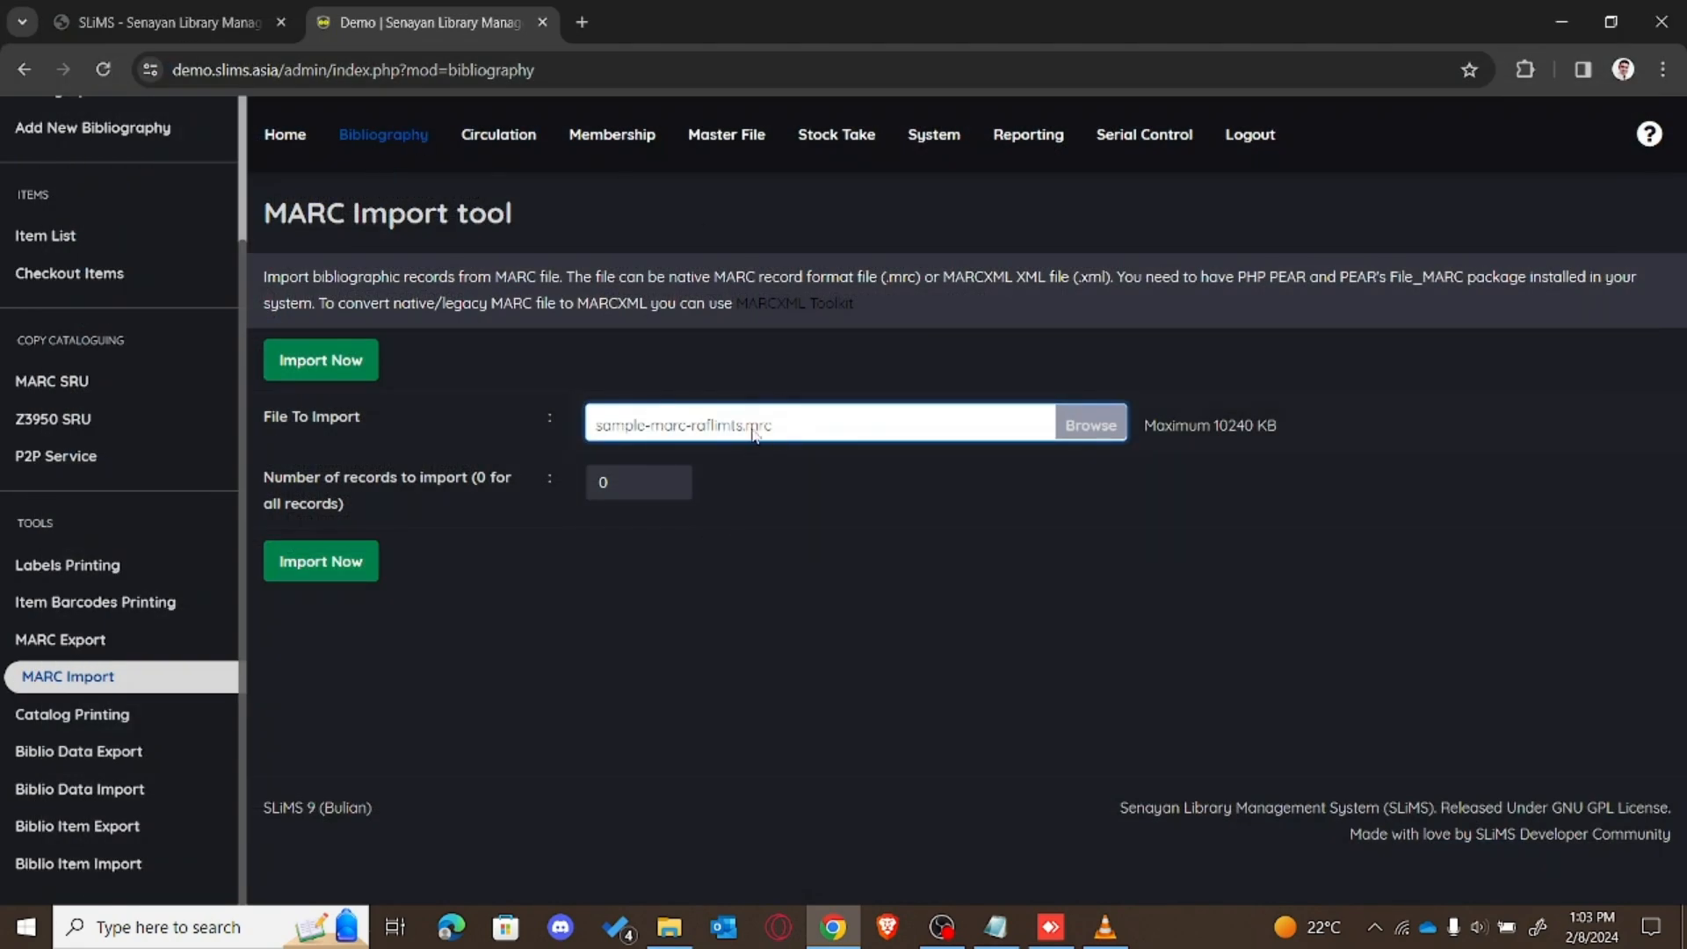
pyautogui.click(356, 573)
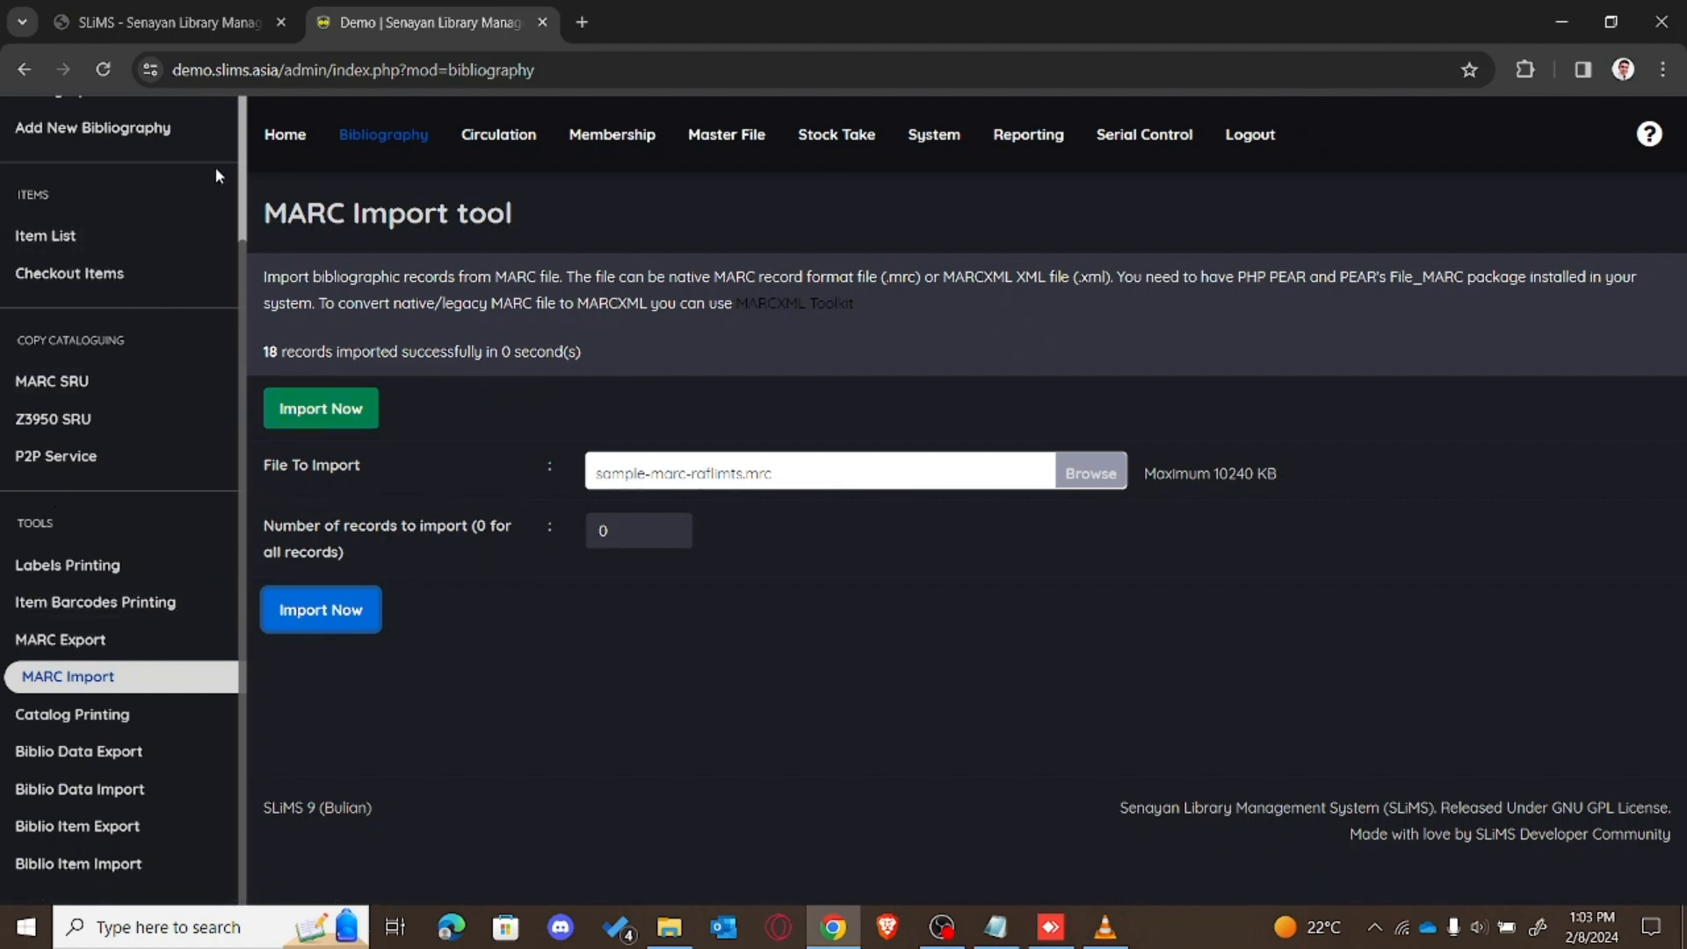
pyautogui.click(245, 143)
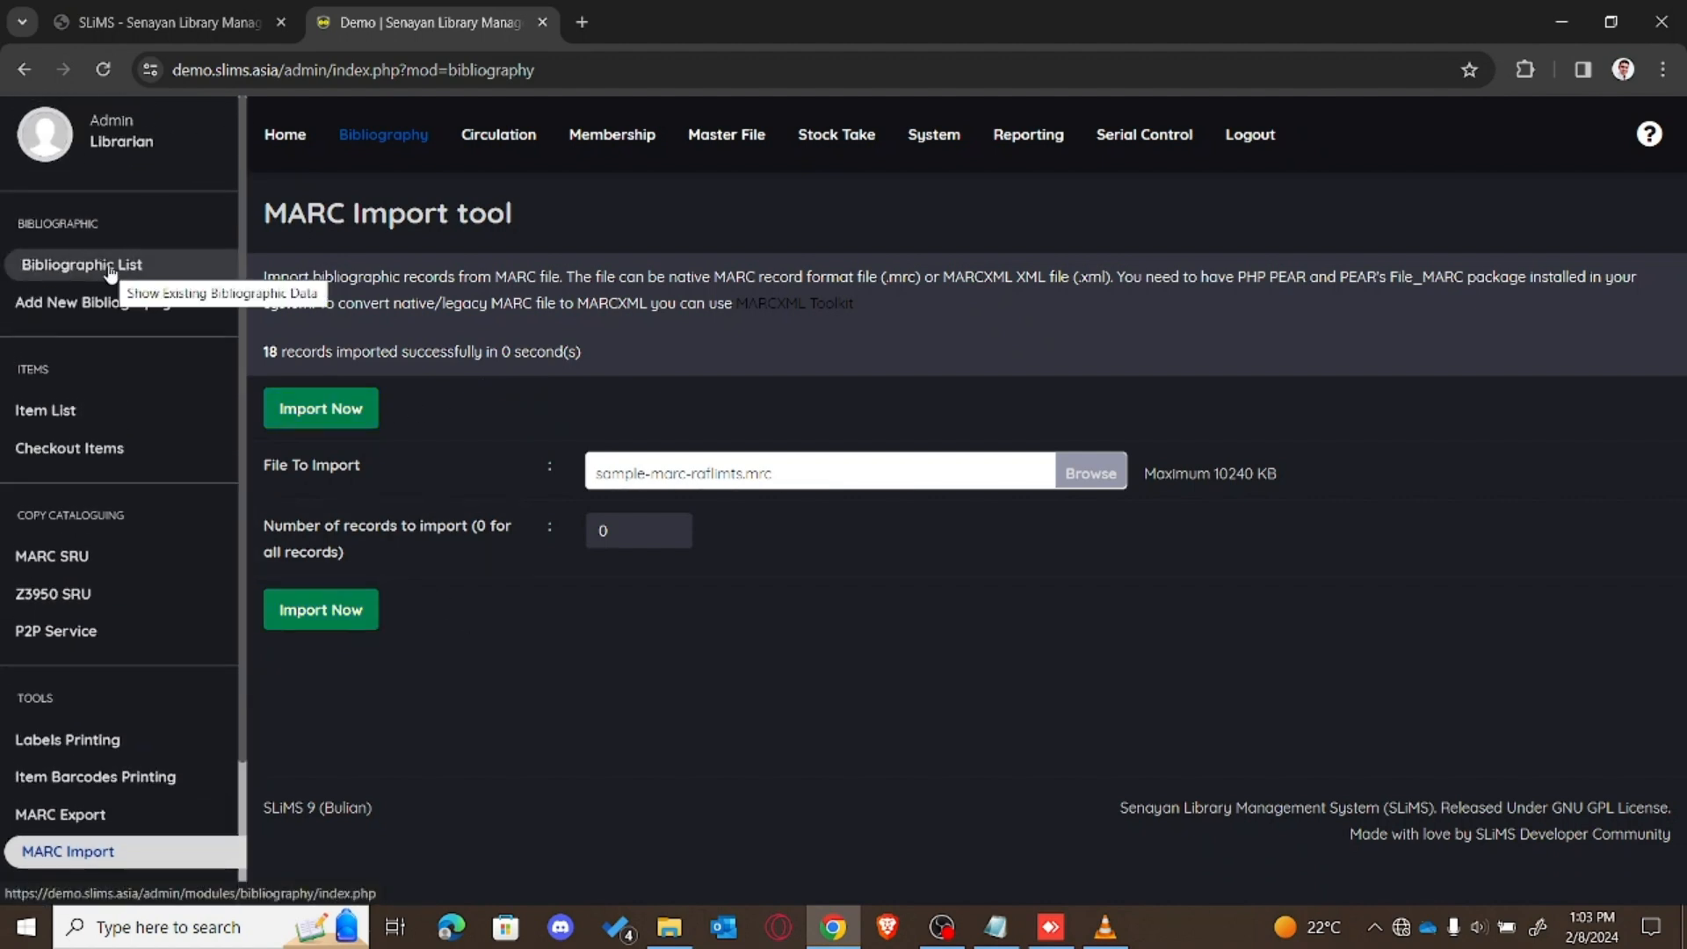
# Step: Reload the Bibliographic list after an error and scroll through the MARC-imported titles alongside earlier CSV records
pyautogui.click(106, 264)
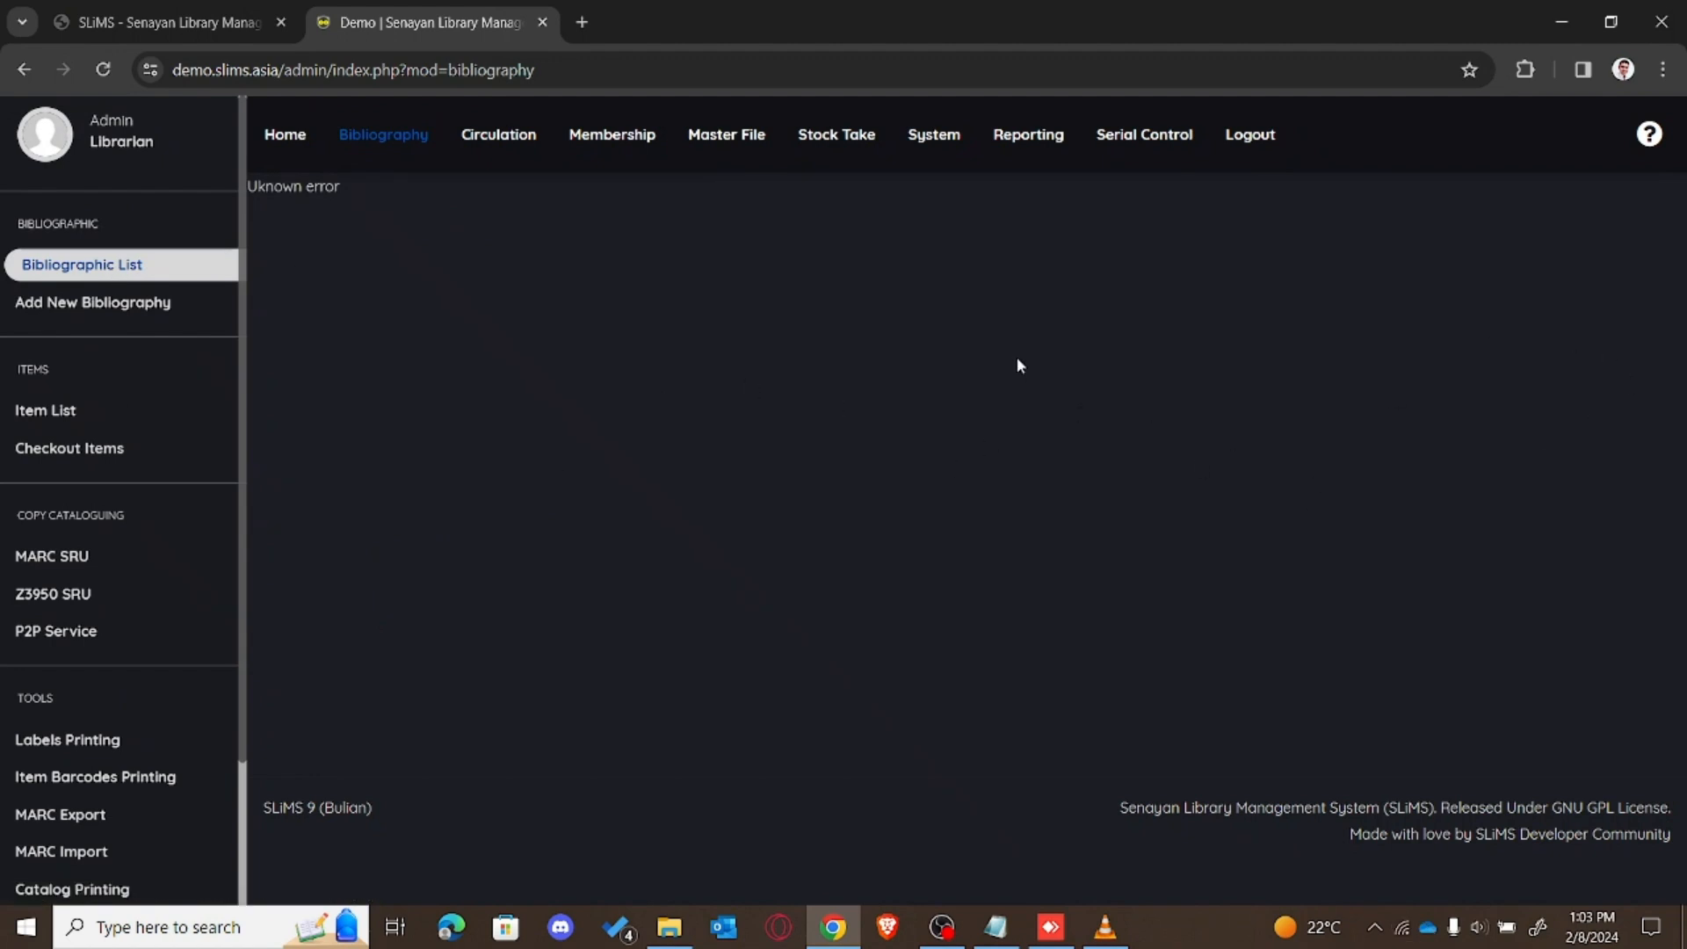
pyautogui.click(386, 156)
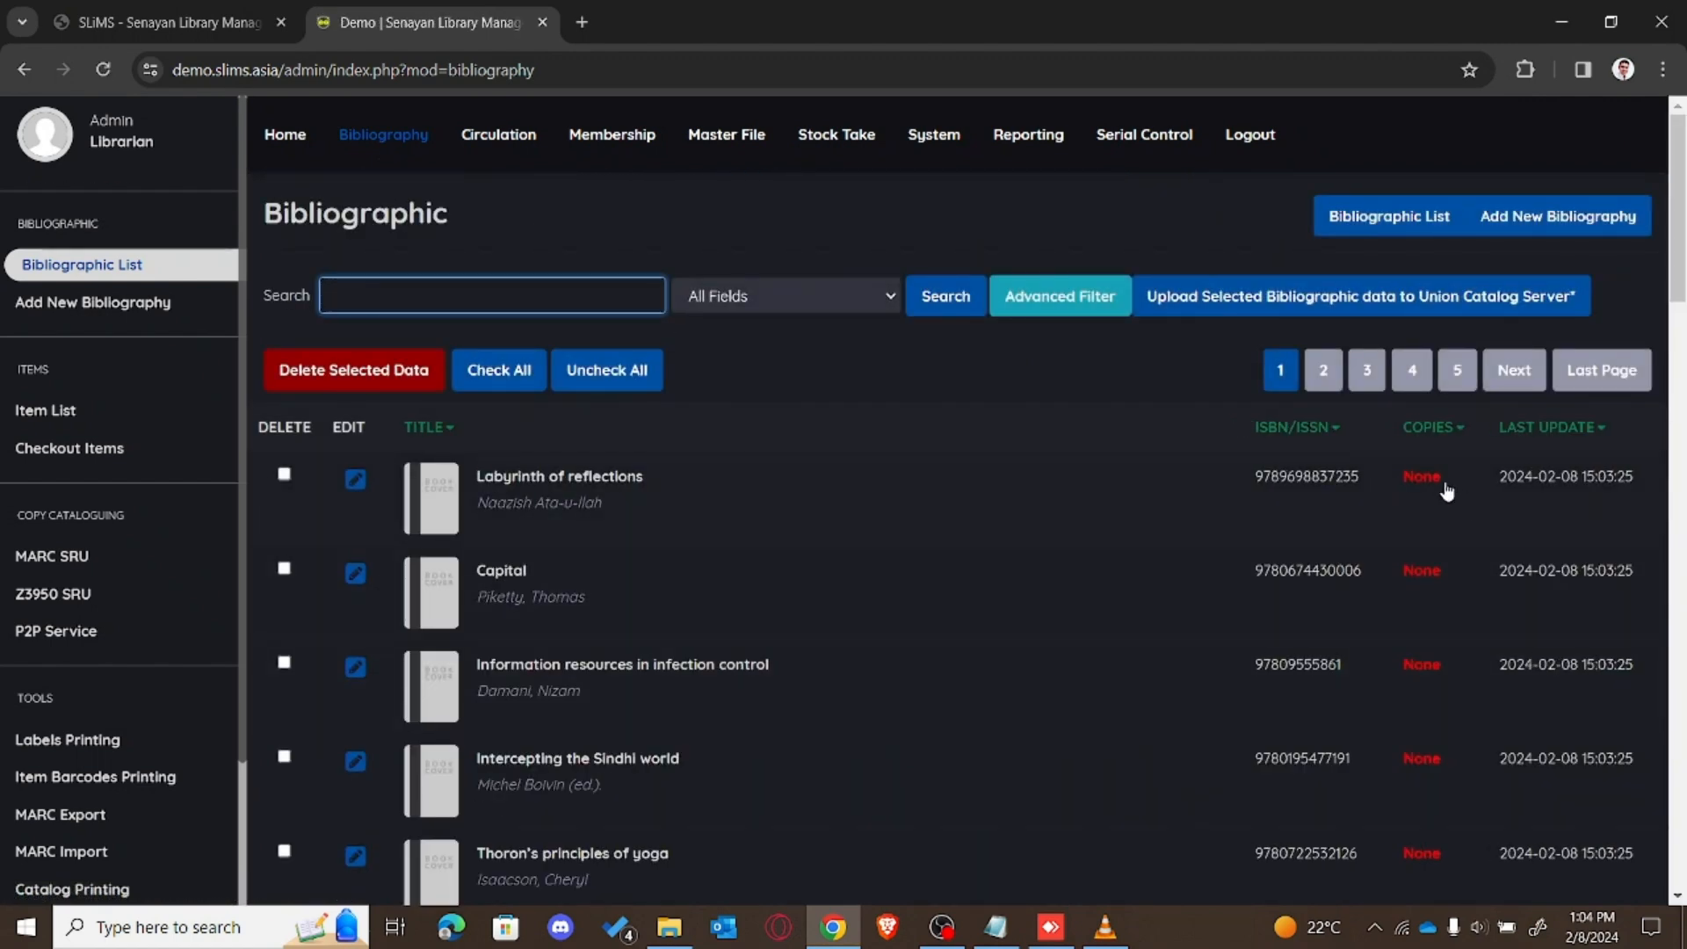
pyautogui.moveTo(1680, 270); pyautogui.dragTo(1683, 654)
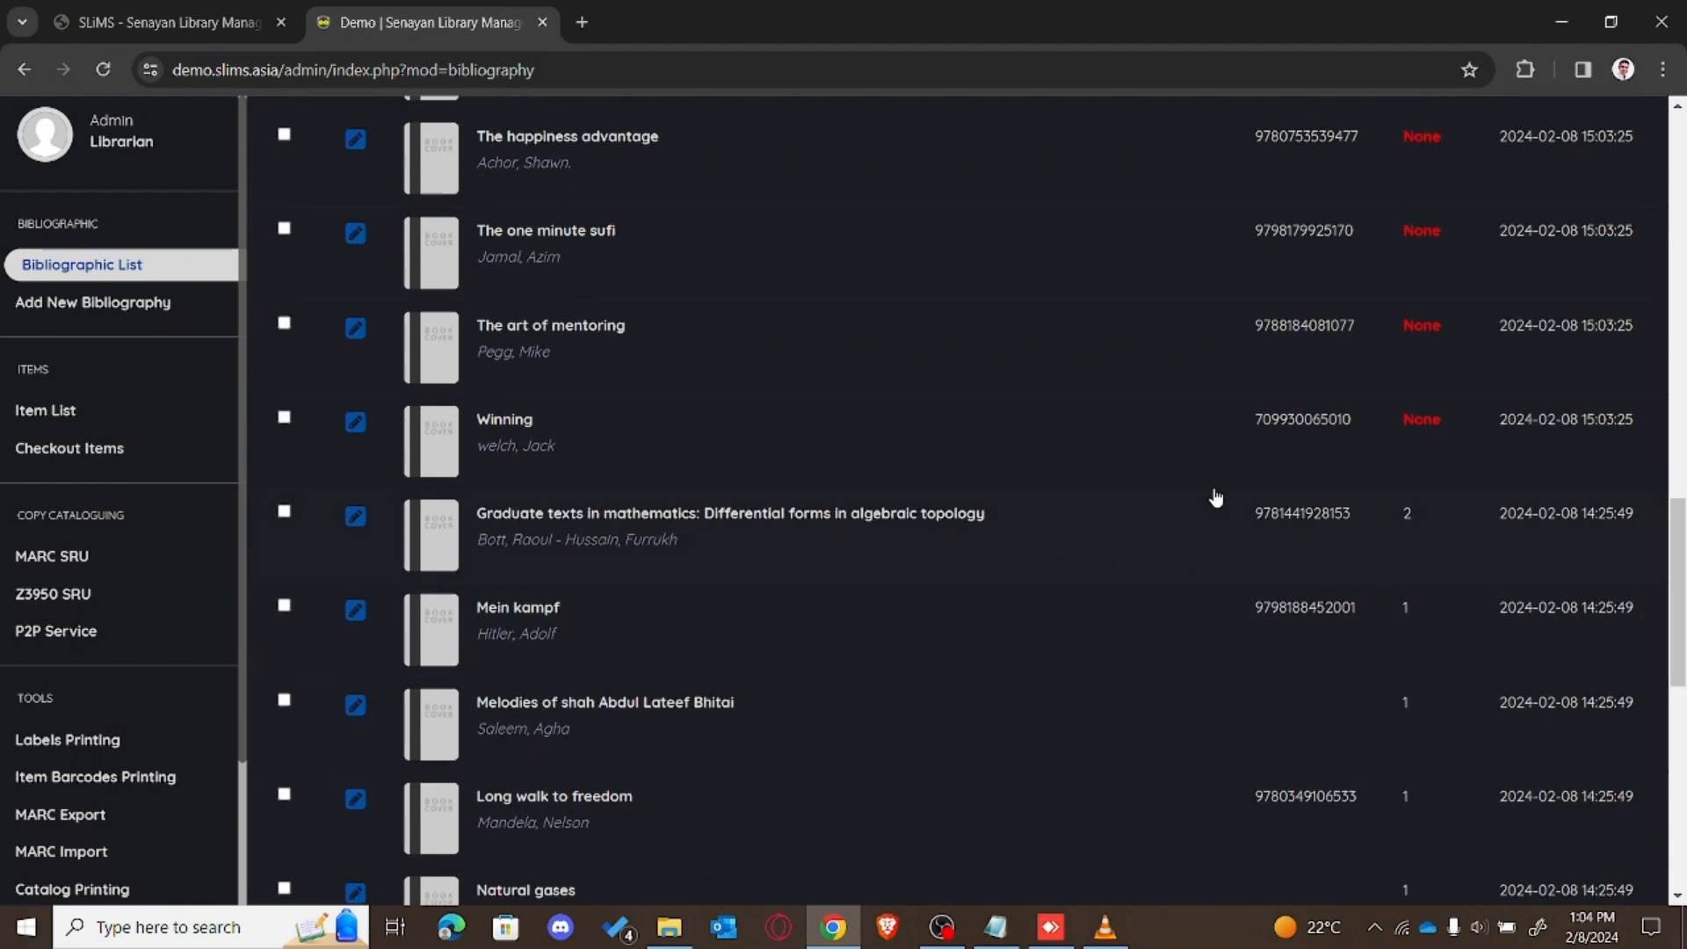
pyautogui.moveTo(1673, 565); pyautogui.dragTo(1674, 222)
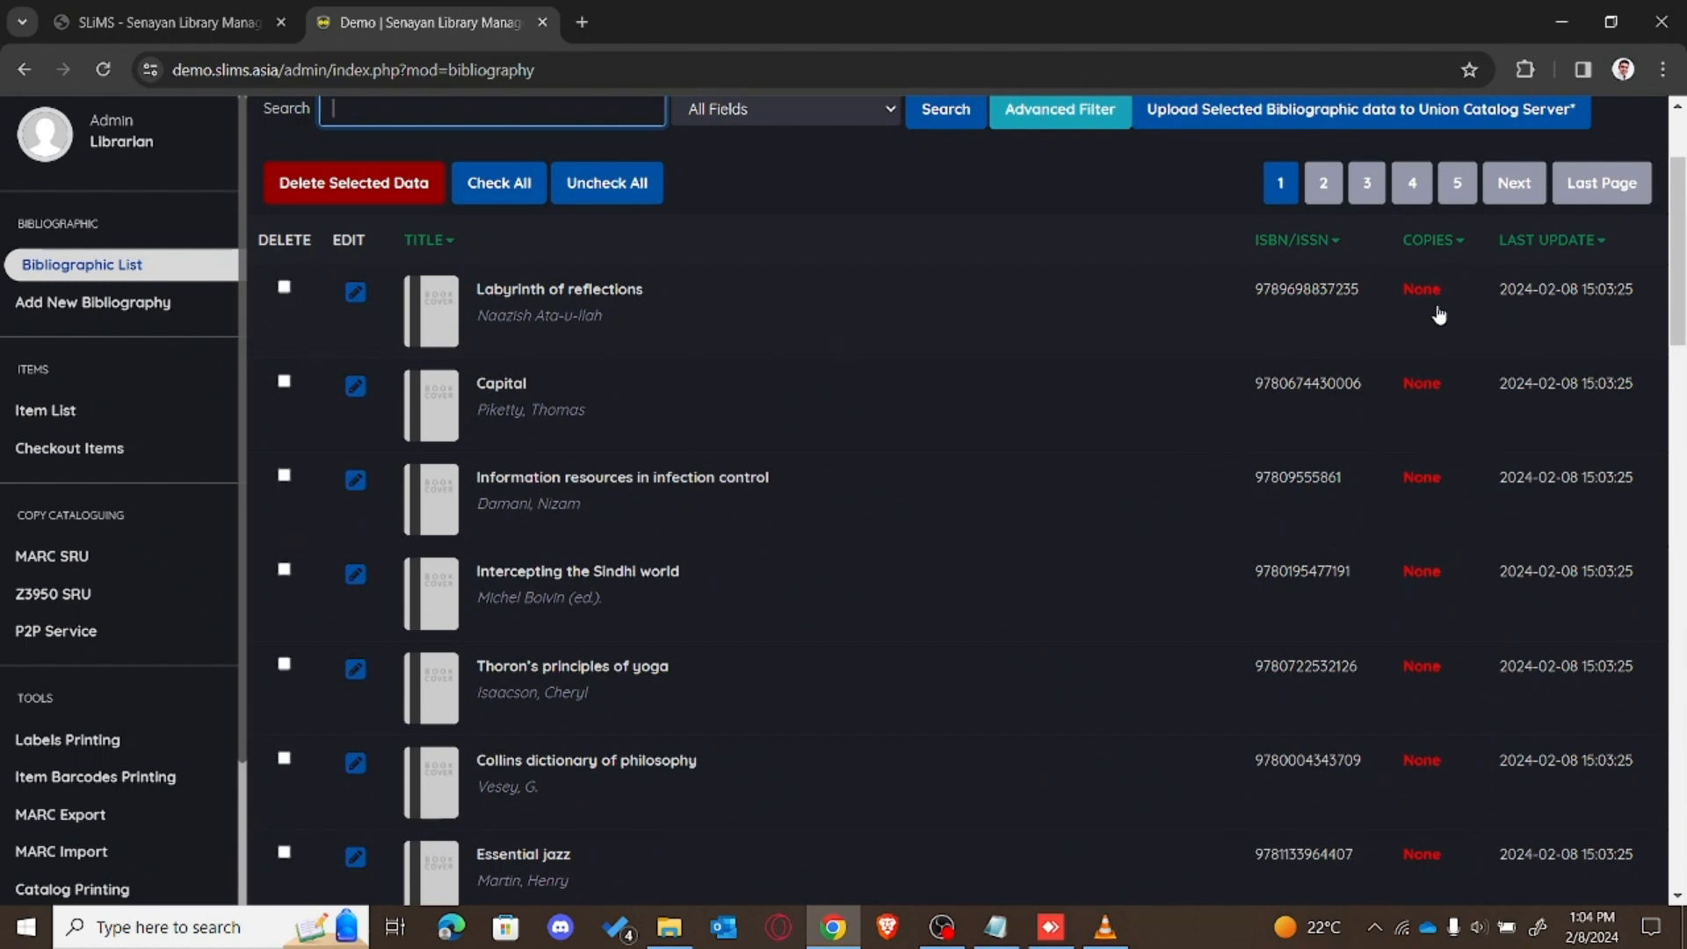
pyautogui.moveTo(1680, 274); pyautogui.dragTo(1681, 225)
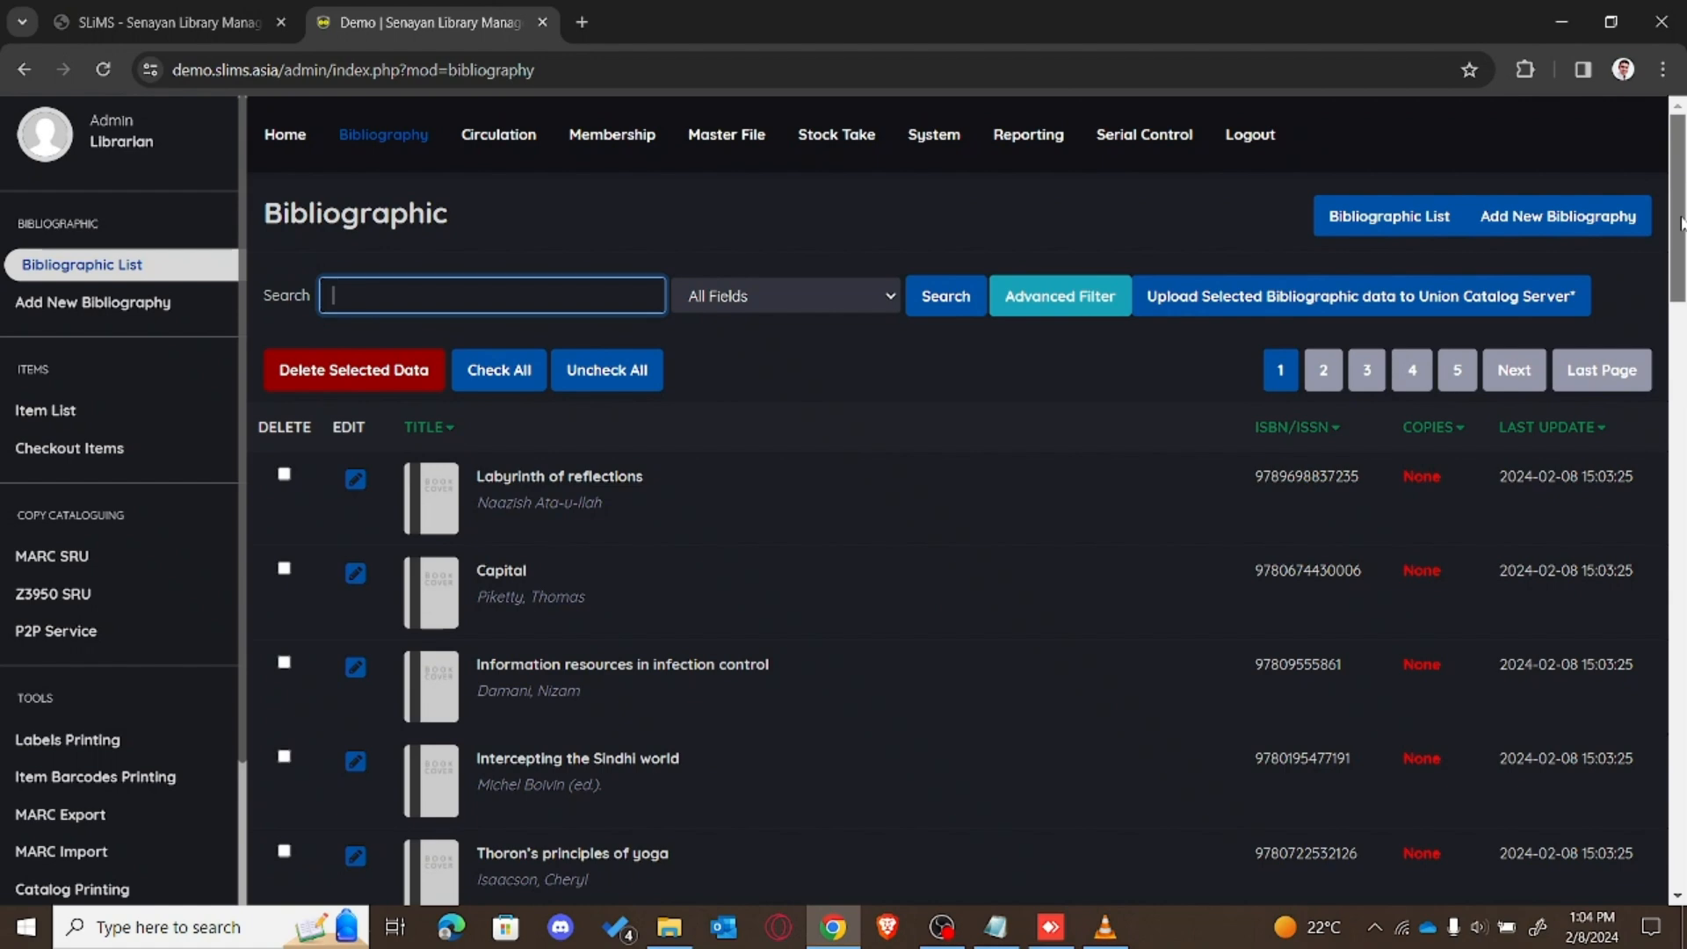
pyautogui.moveTo(1681, 224); pyautogui.dragTo(1665, 806)
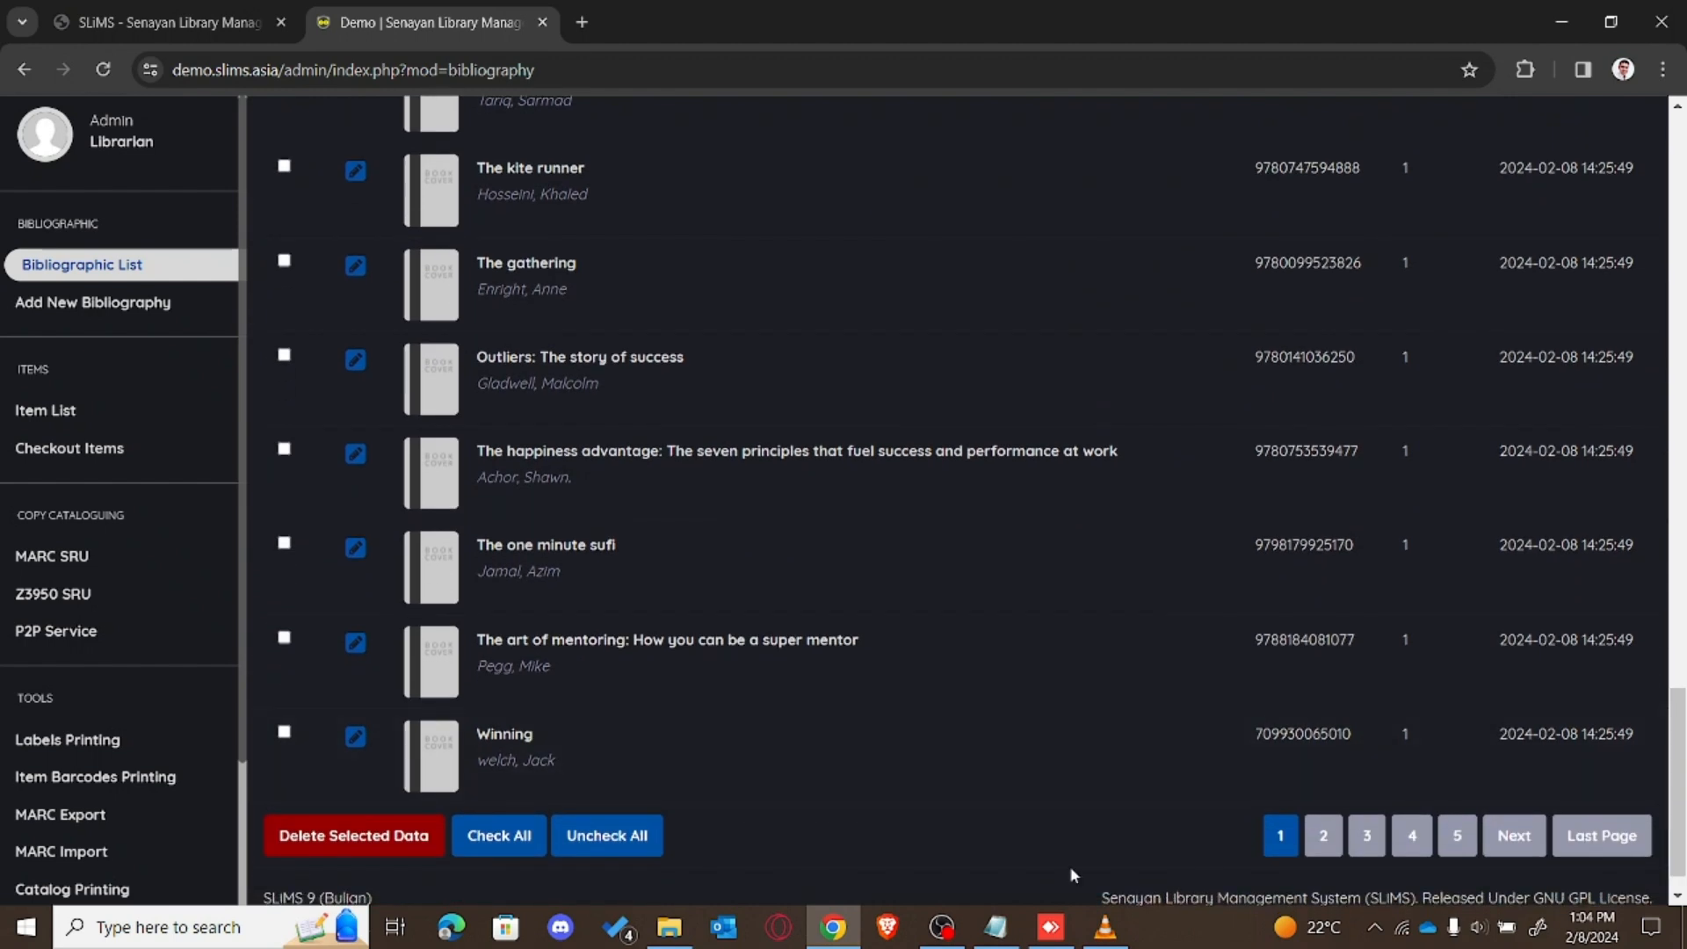
pyautogui.scroll(-2, 240, 733)
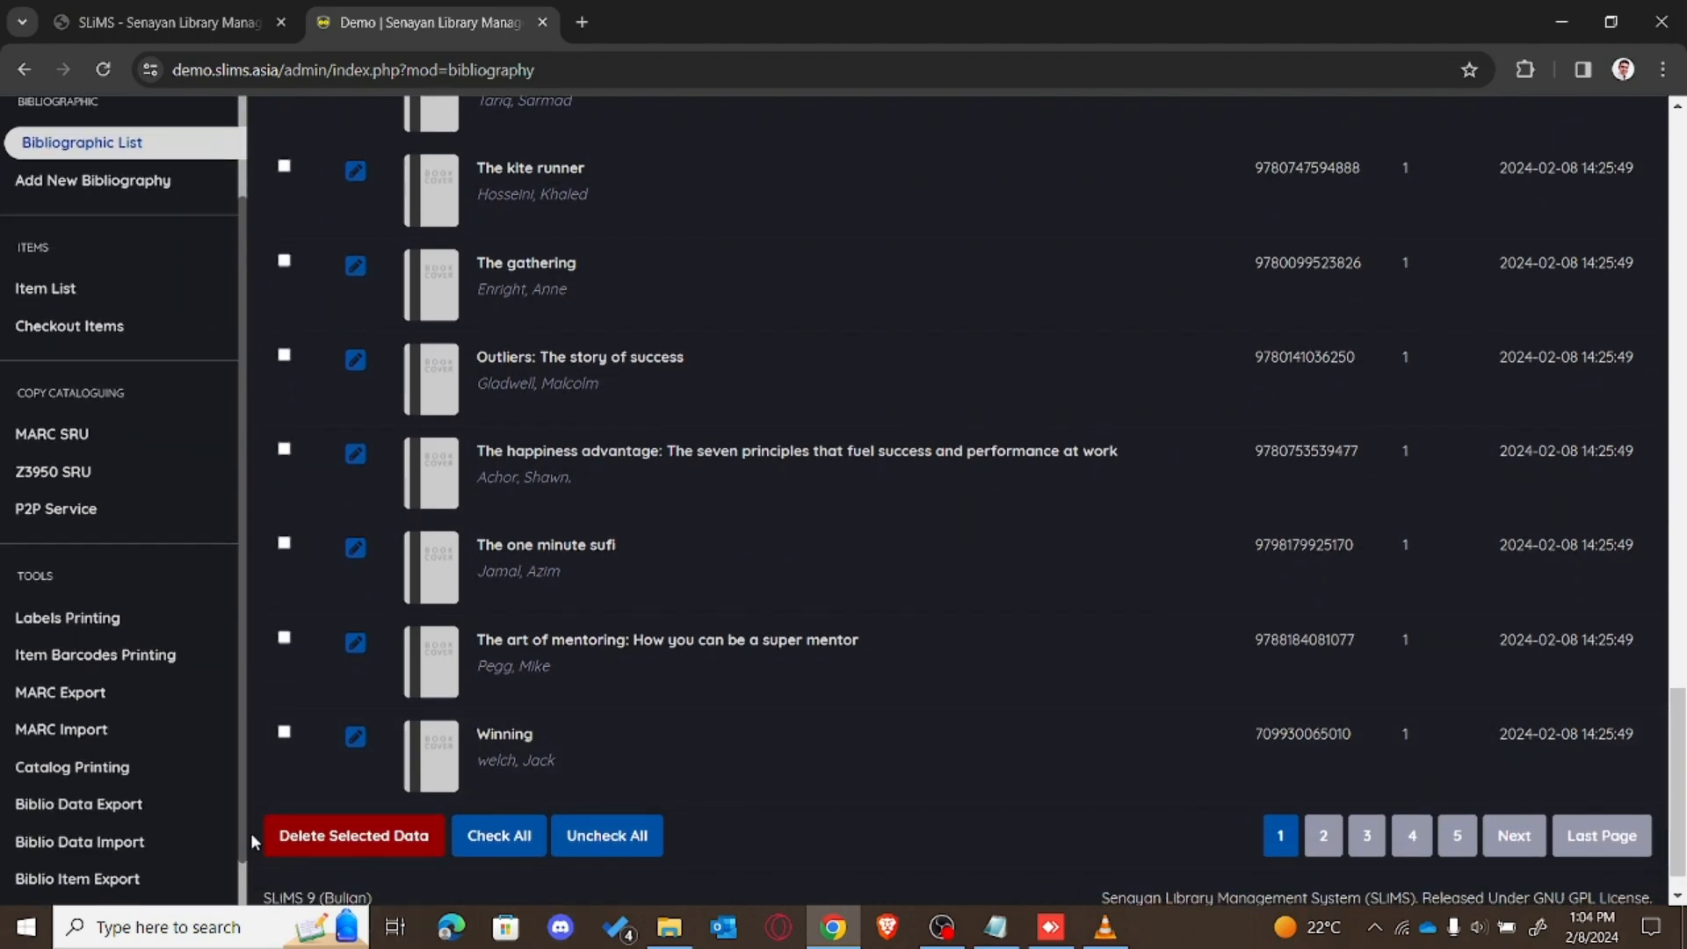